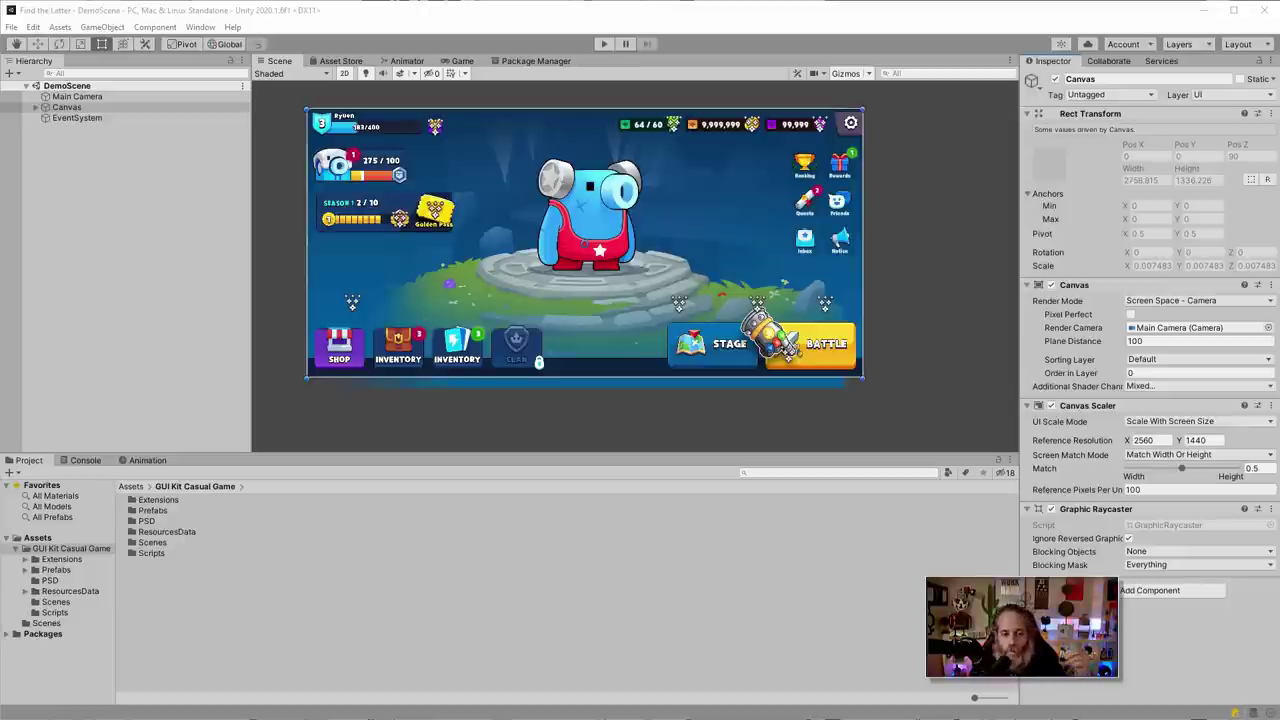
Bring up the reference worksheet image for the Find the Letter demo
key(alt+Tab)
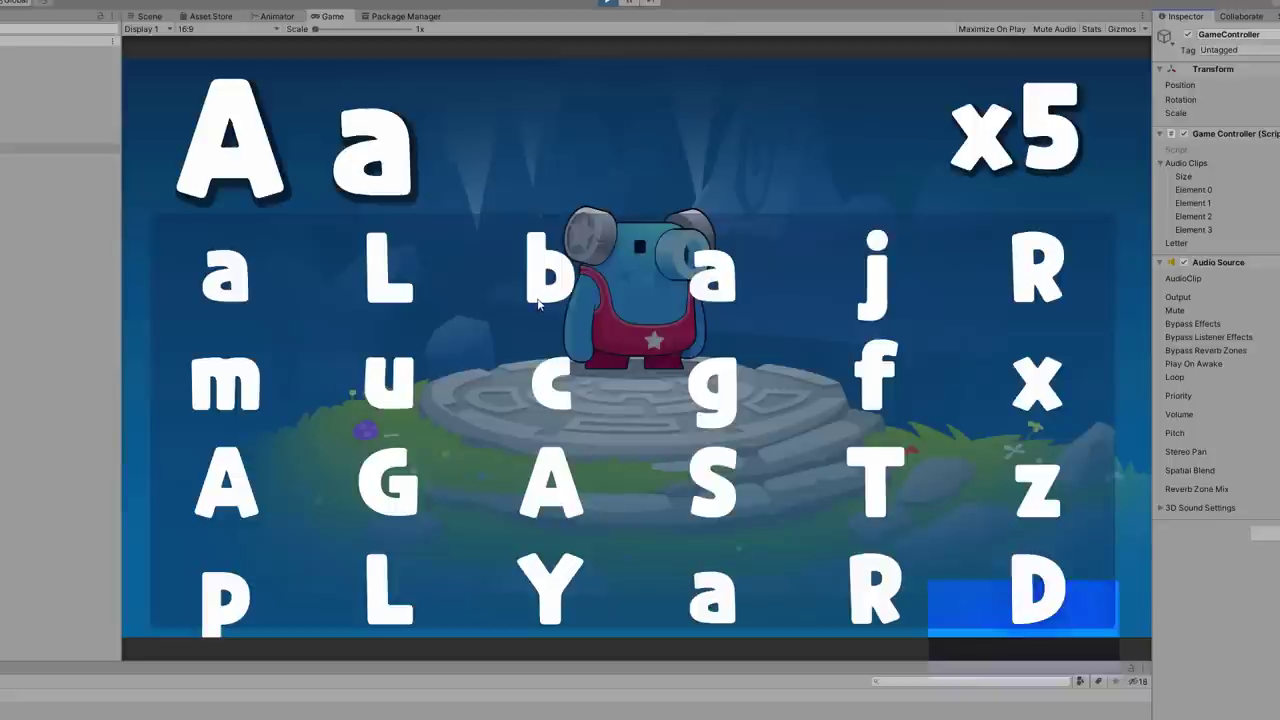
Find all five a and A letters on the board to complete the A round
click(228, 294)
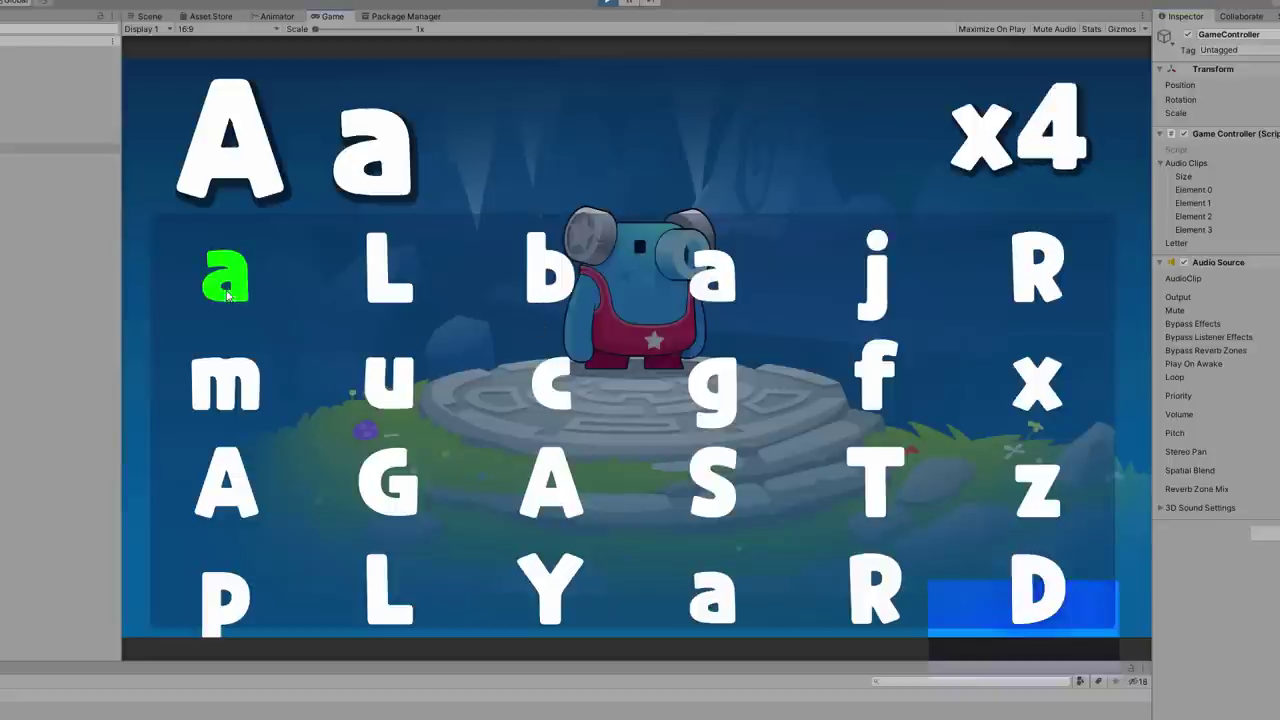
click(249, 488)
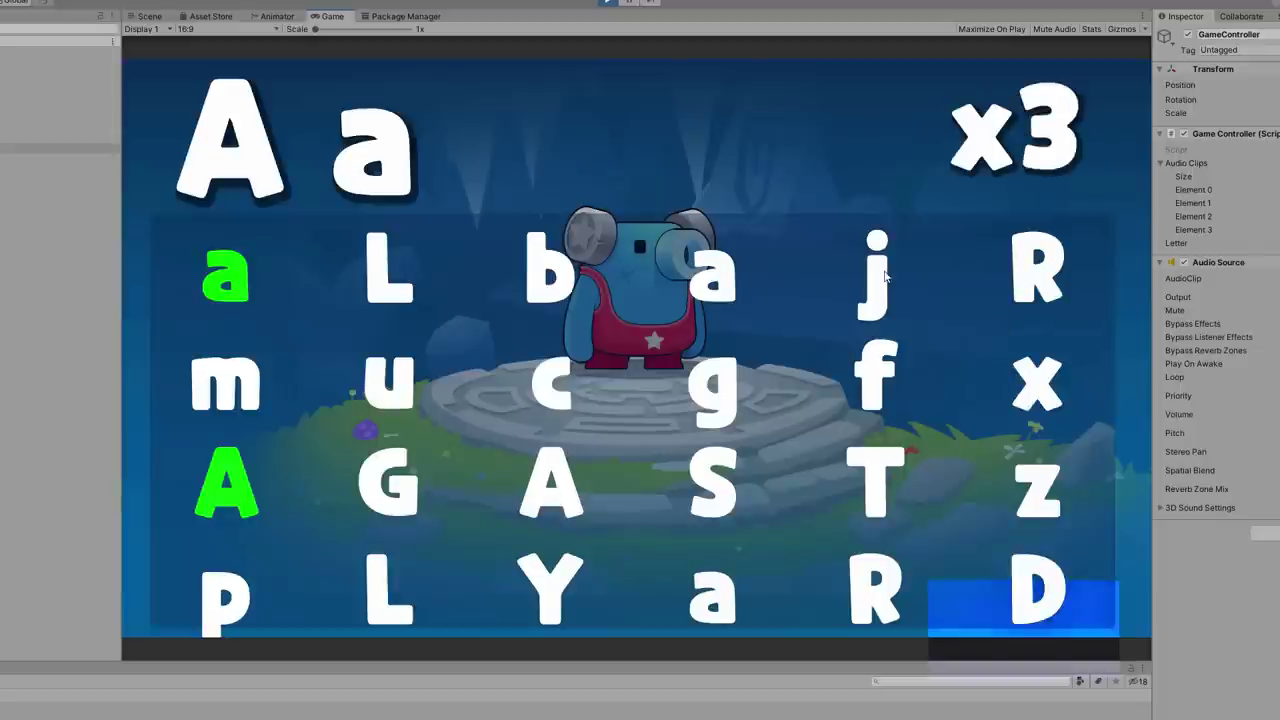
click(718, 287)
click(585, 485)
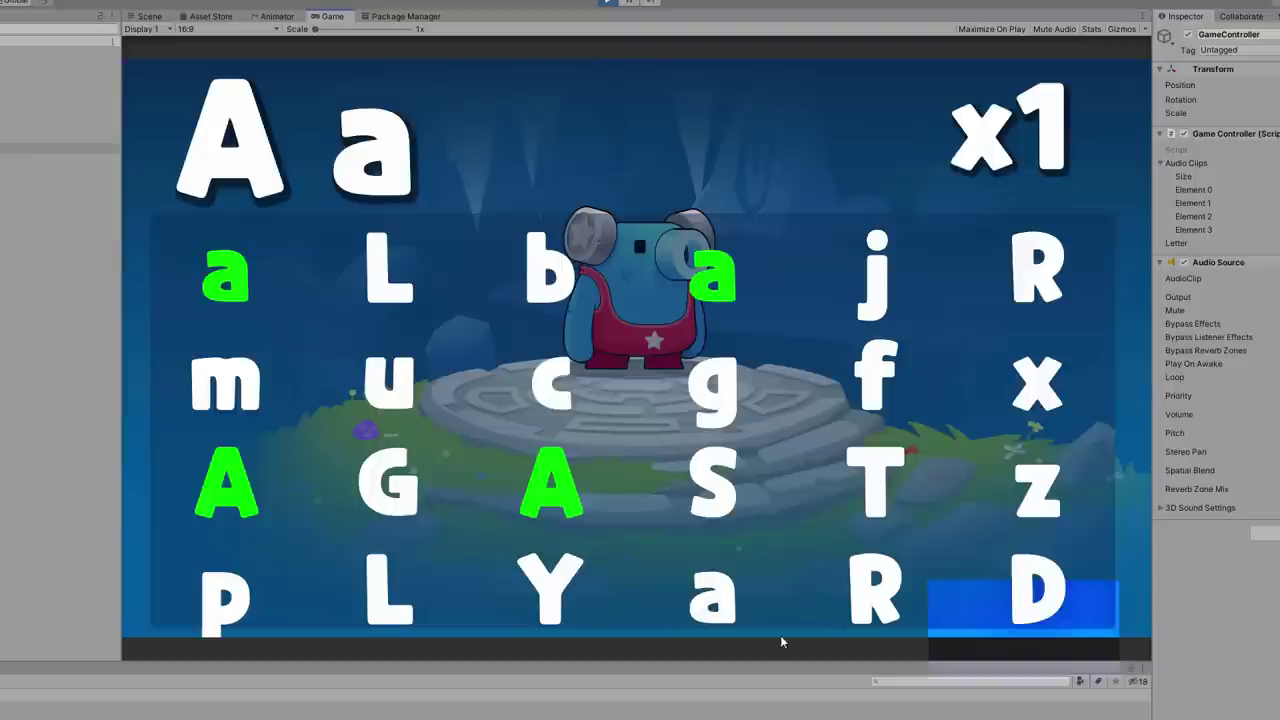
click(727, 596)
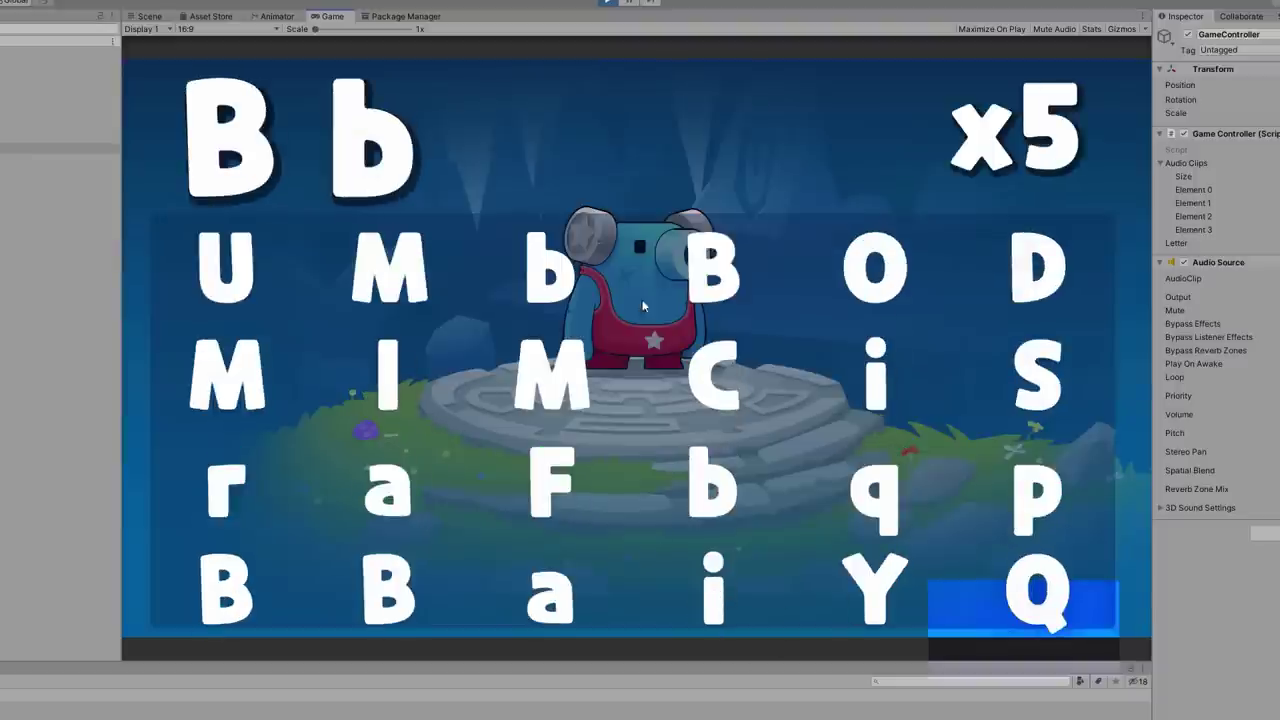
click(710, 276)
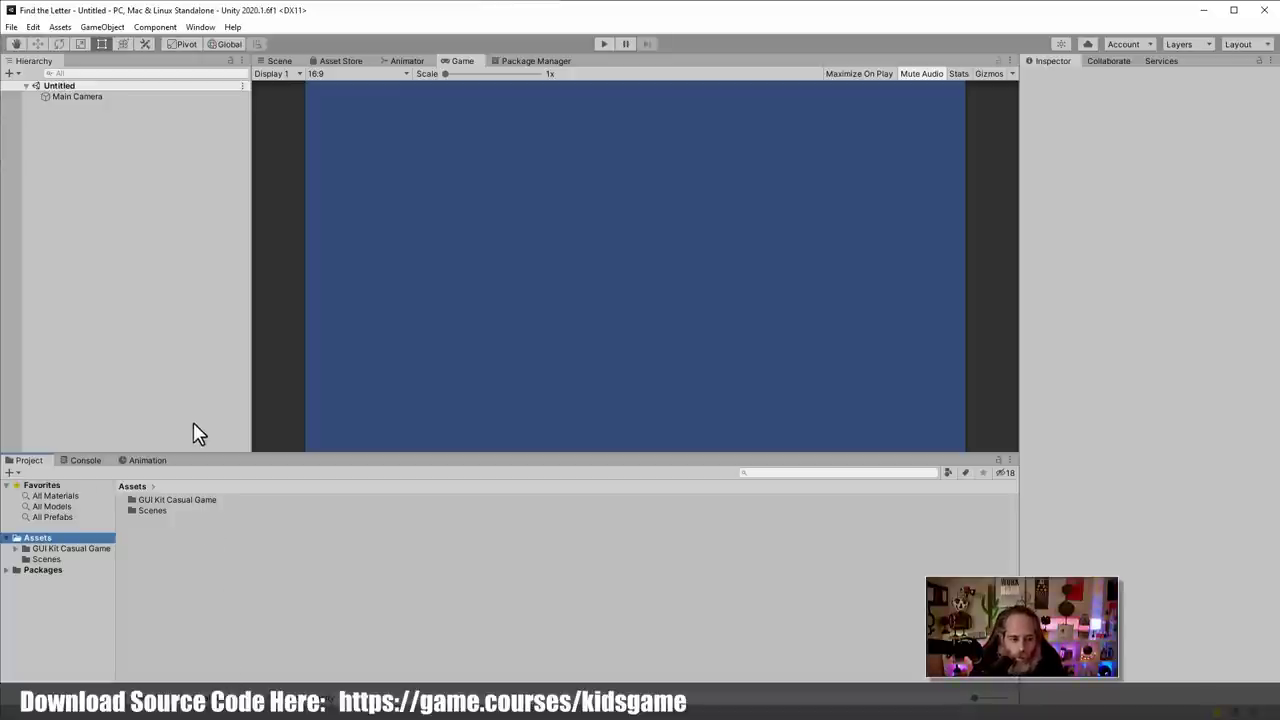
Create a UI Canvas with its EventSystem from the GameObject > UI menu
click(103, 27)
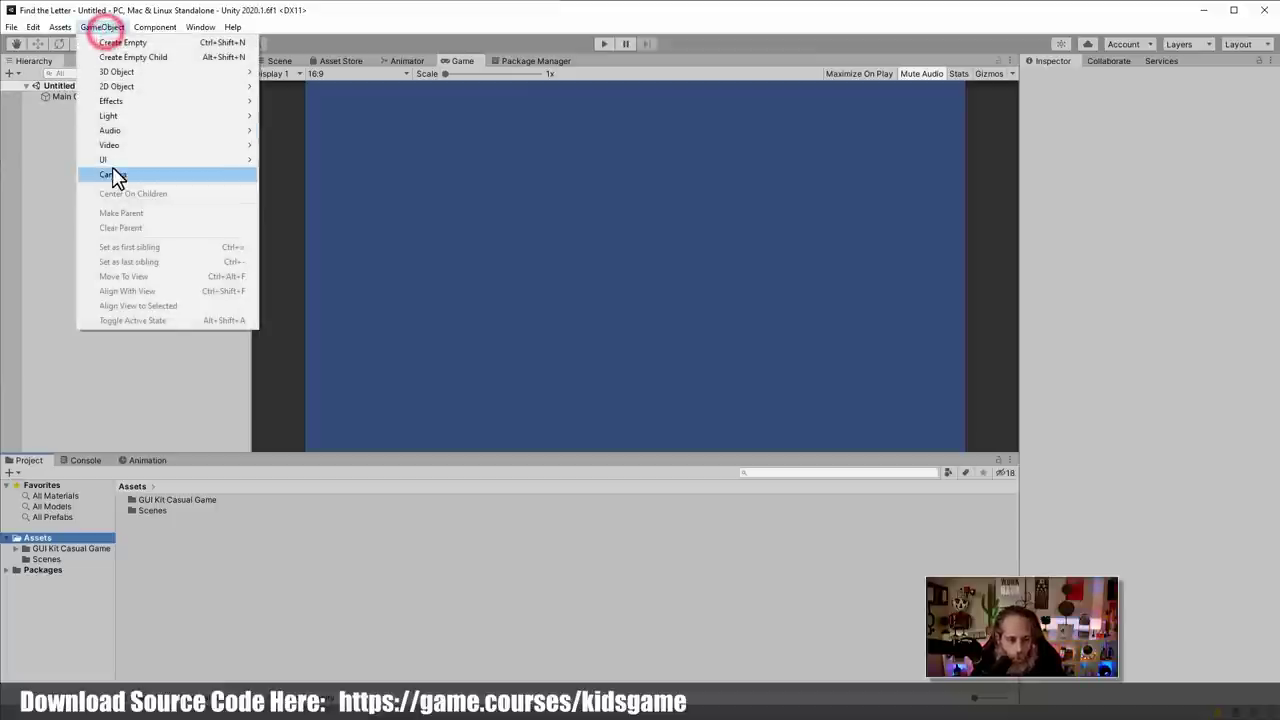
mouse_move(113, 163)
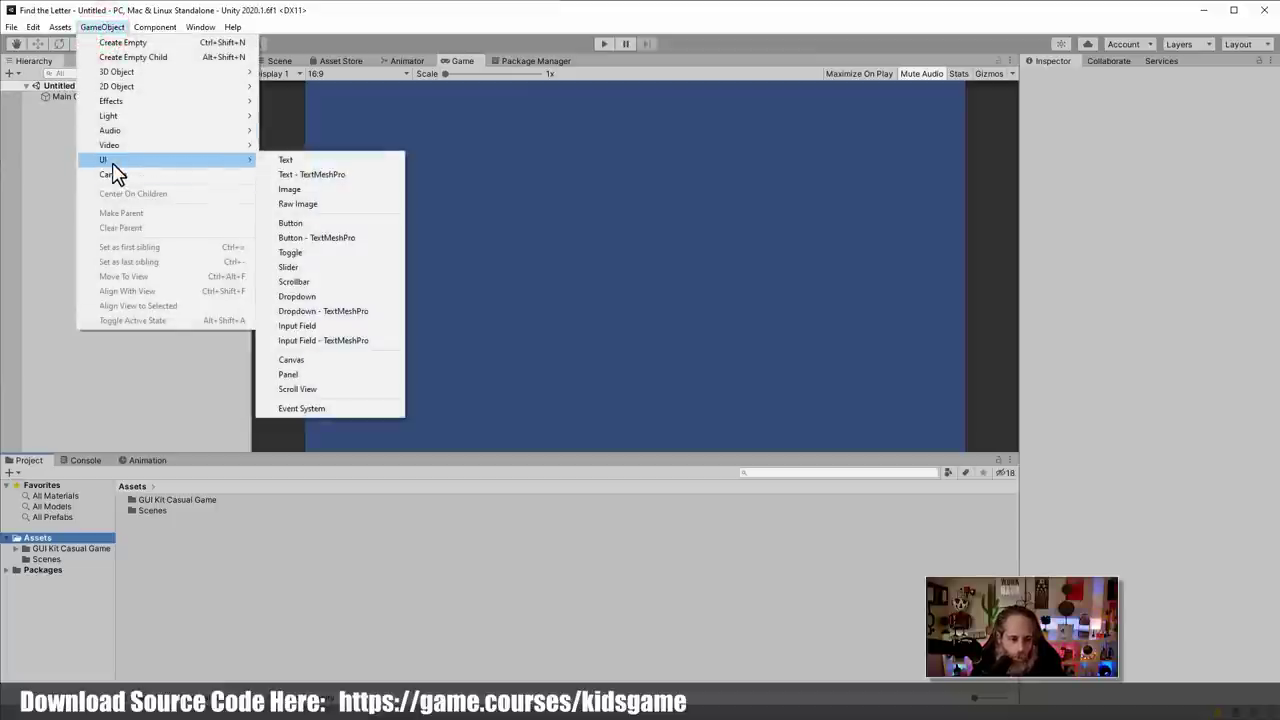
click(302, 361)
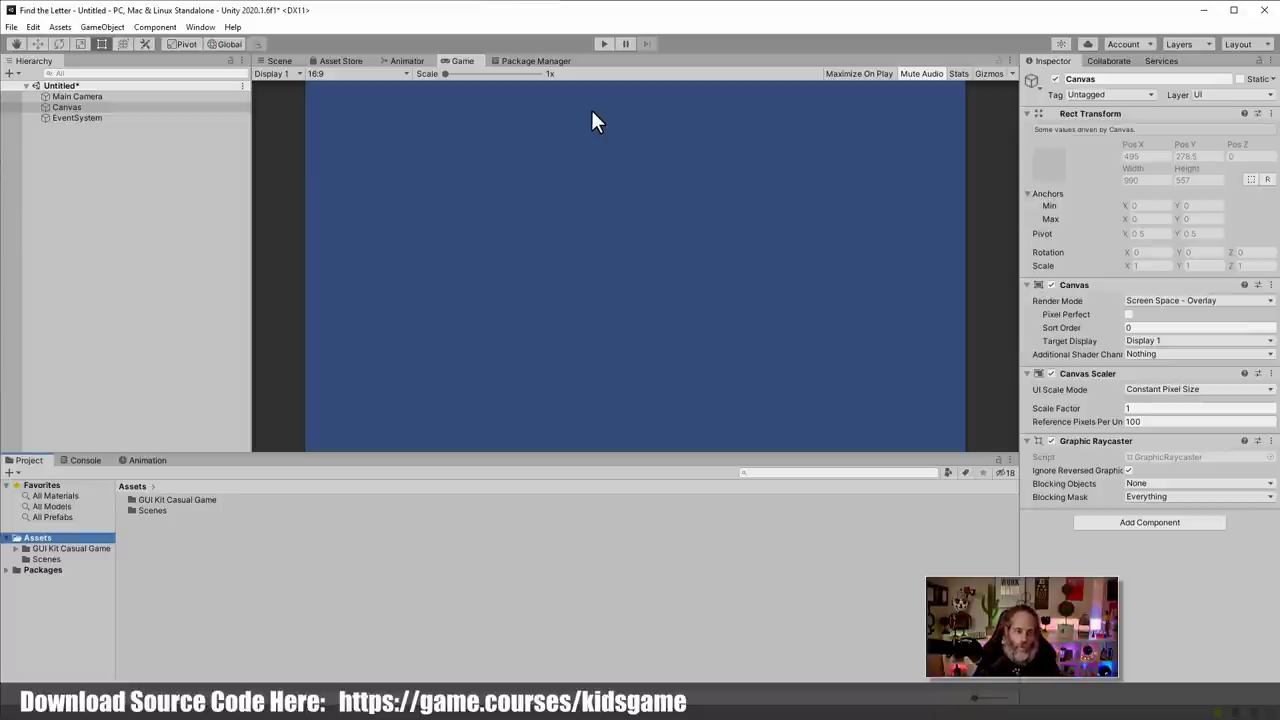
right_click(170, 107)
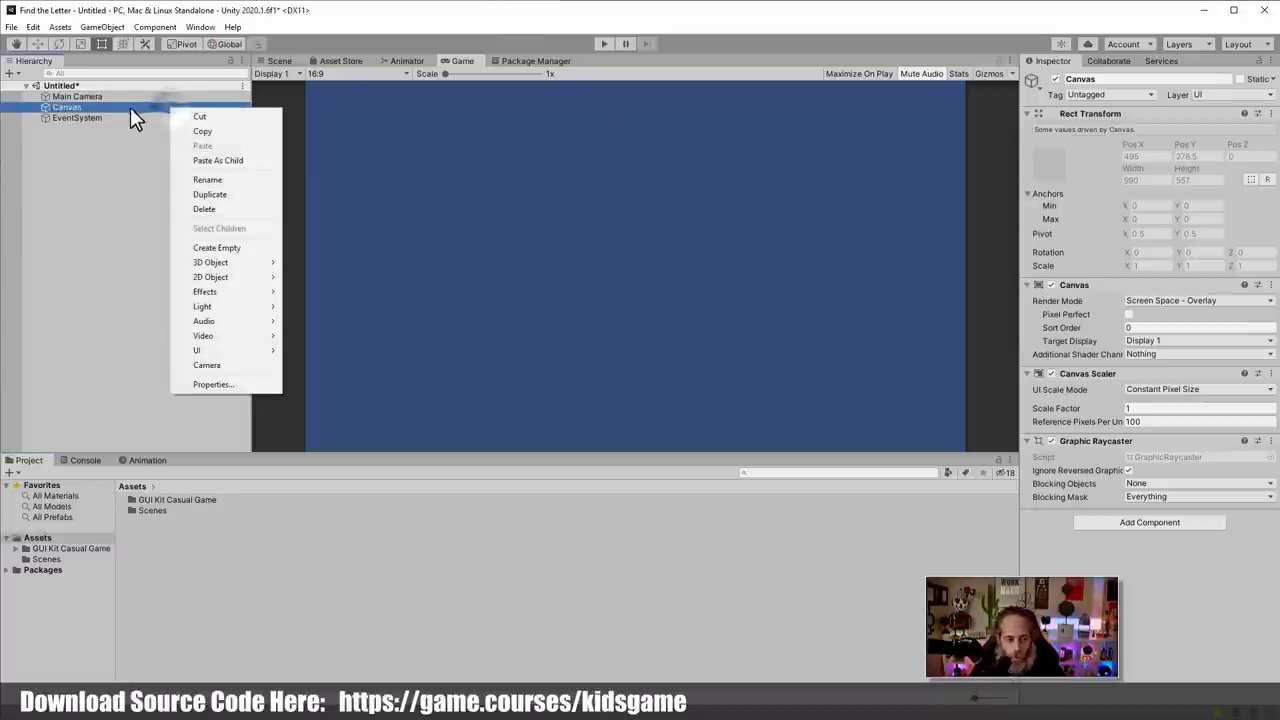
click(235, 351)
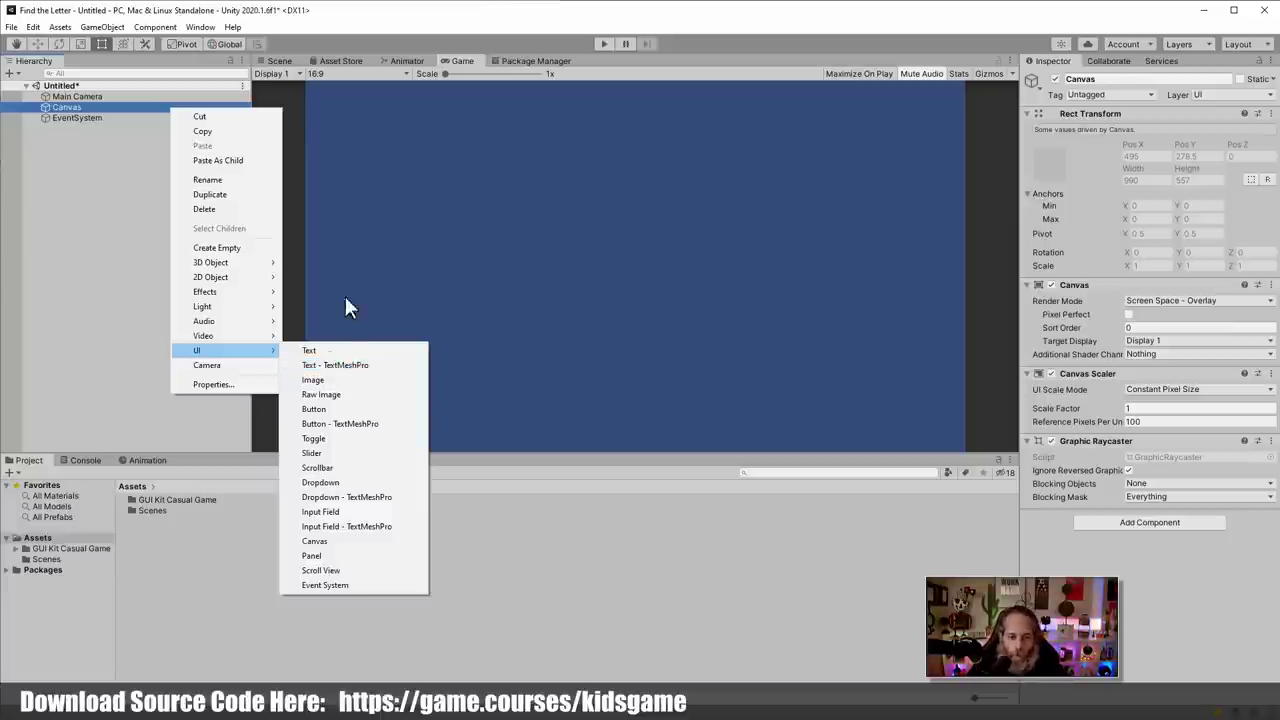
List Unity Registry packages and search 'text' to confirm TextMeshPro 3.0.1 is installed
click(497, 62)
click(497, 62)
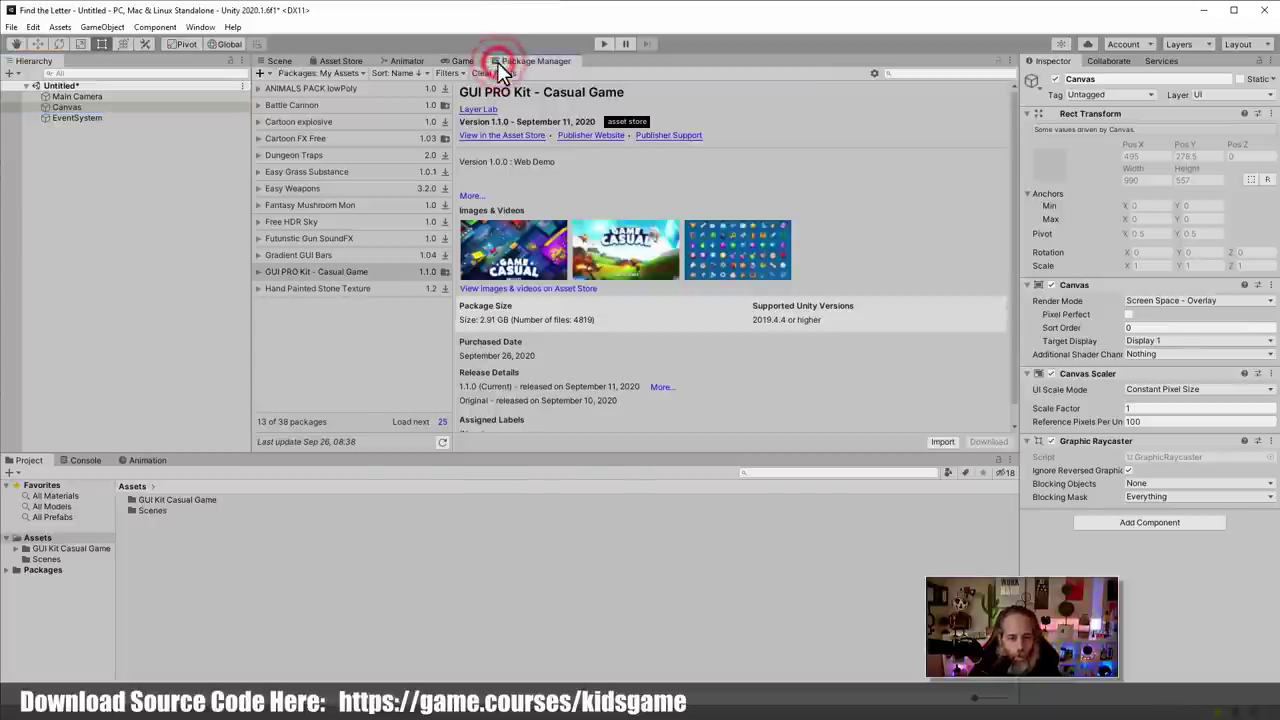
click(310, 73)
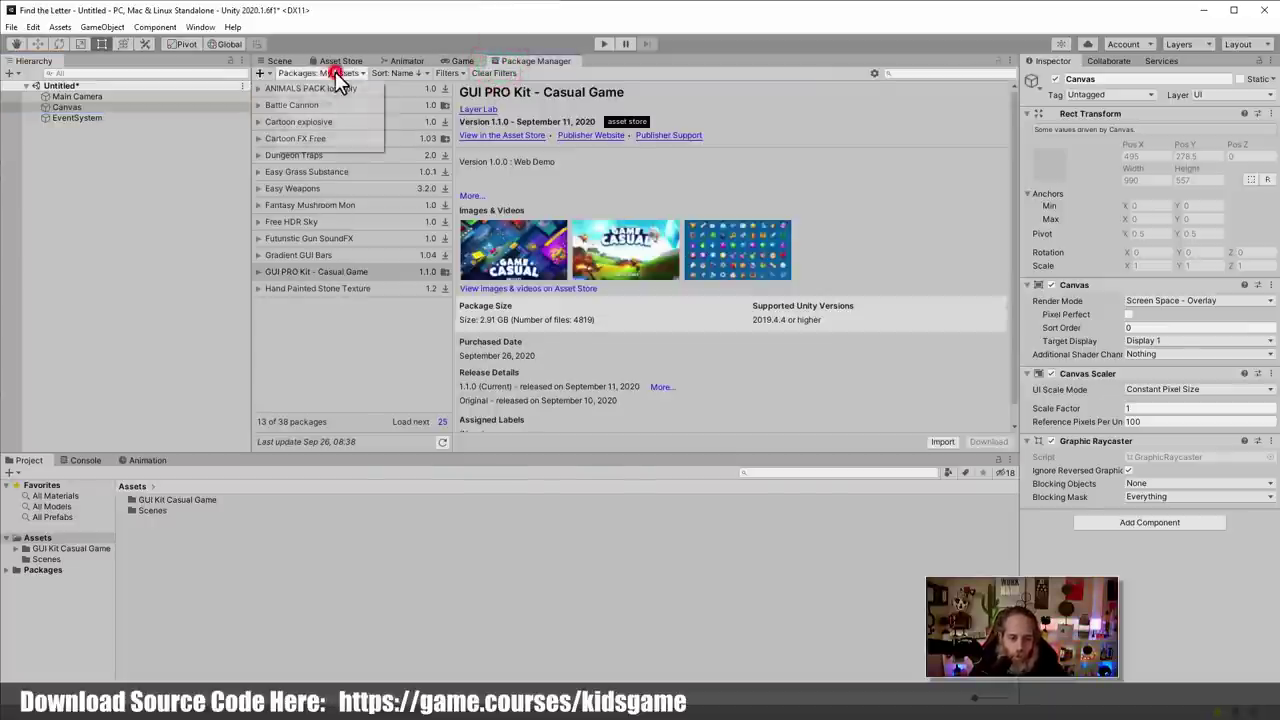
click(305, 88)
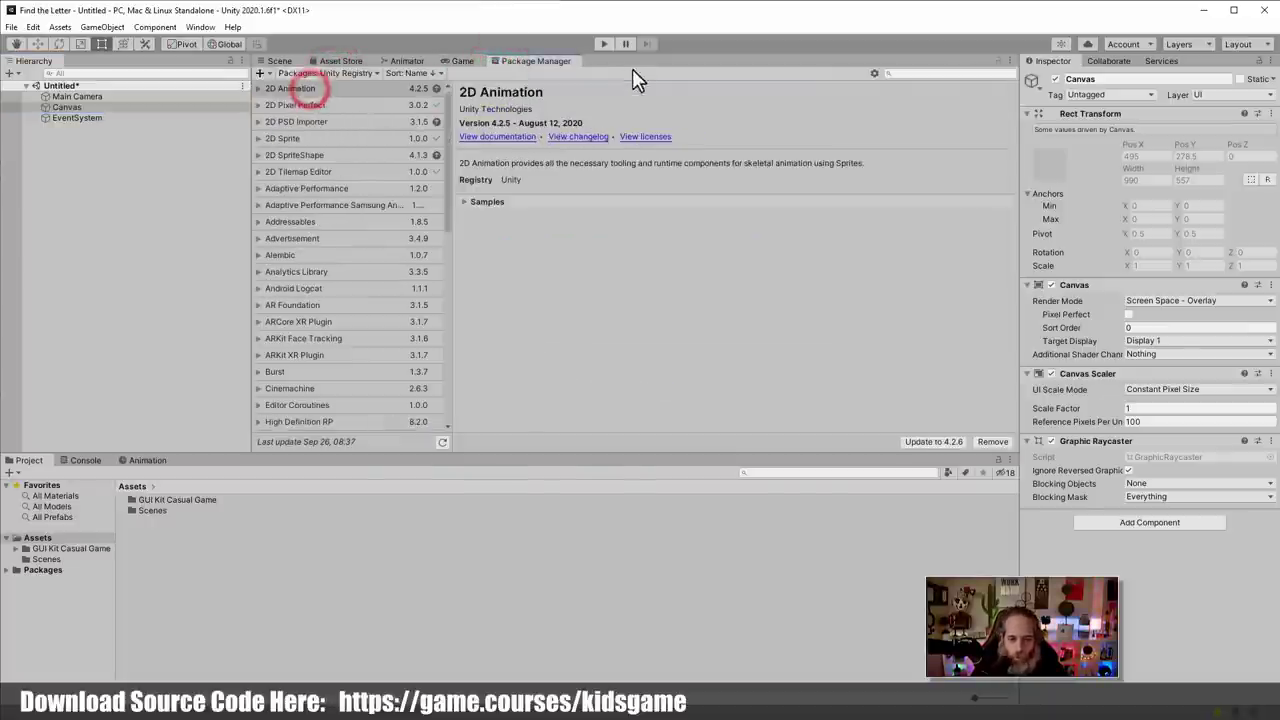
click(903, 73)
text(tex)
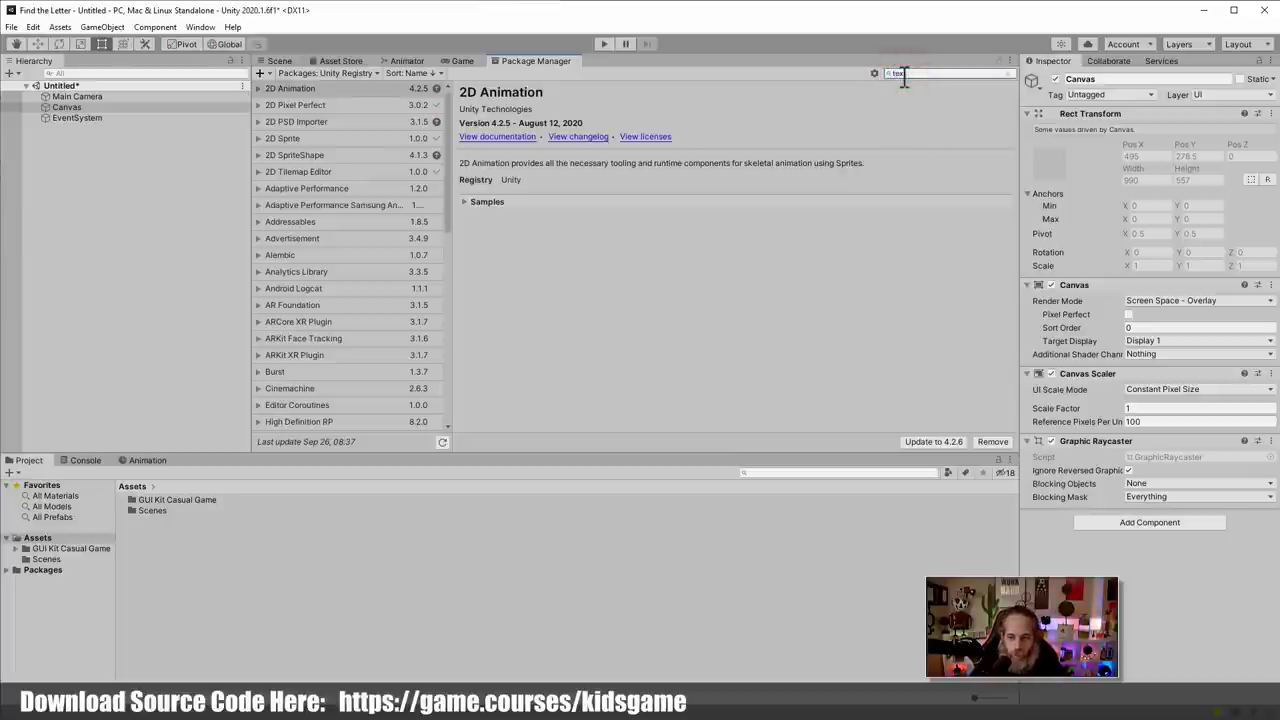
text(t)
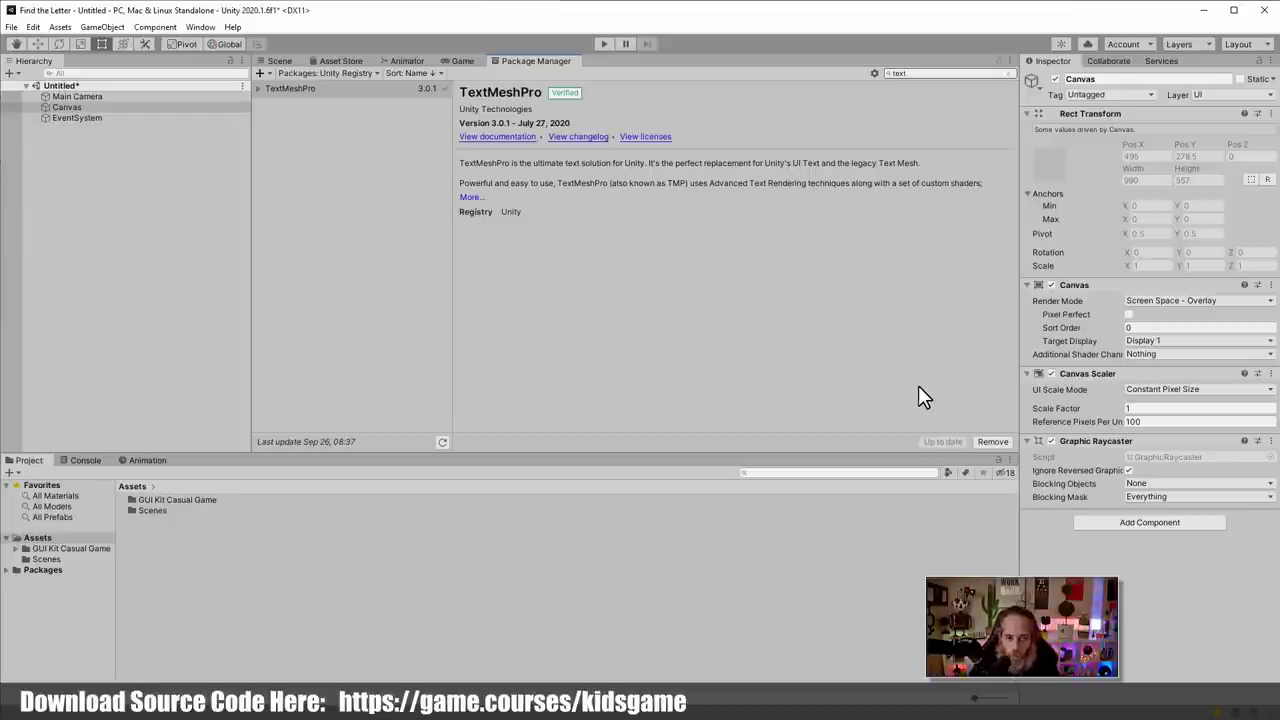
click(294, 58)
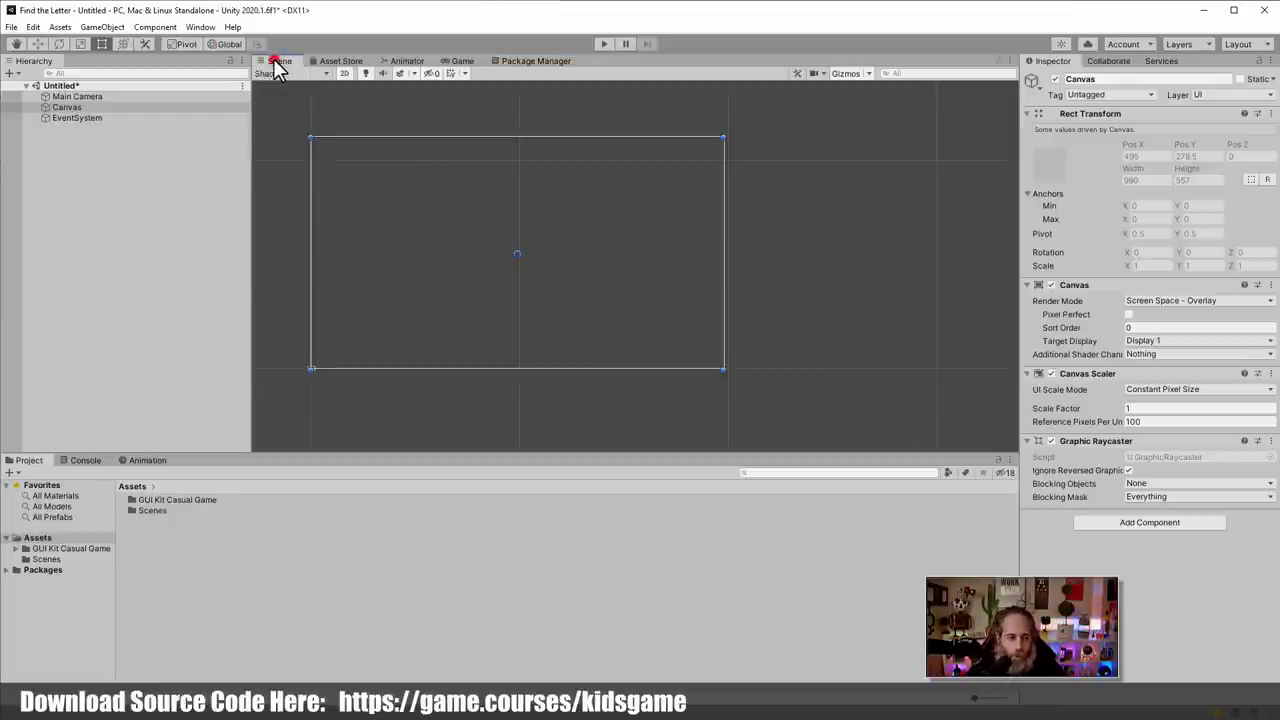
Add a Text - TextMeshPro object under the Canvas
right_click(84, 108)
mouse_move(155, 358)
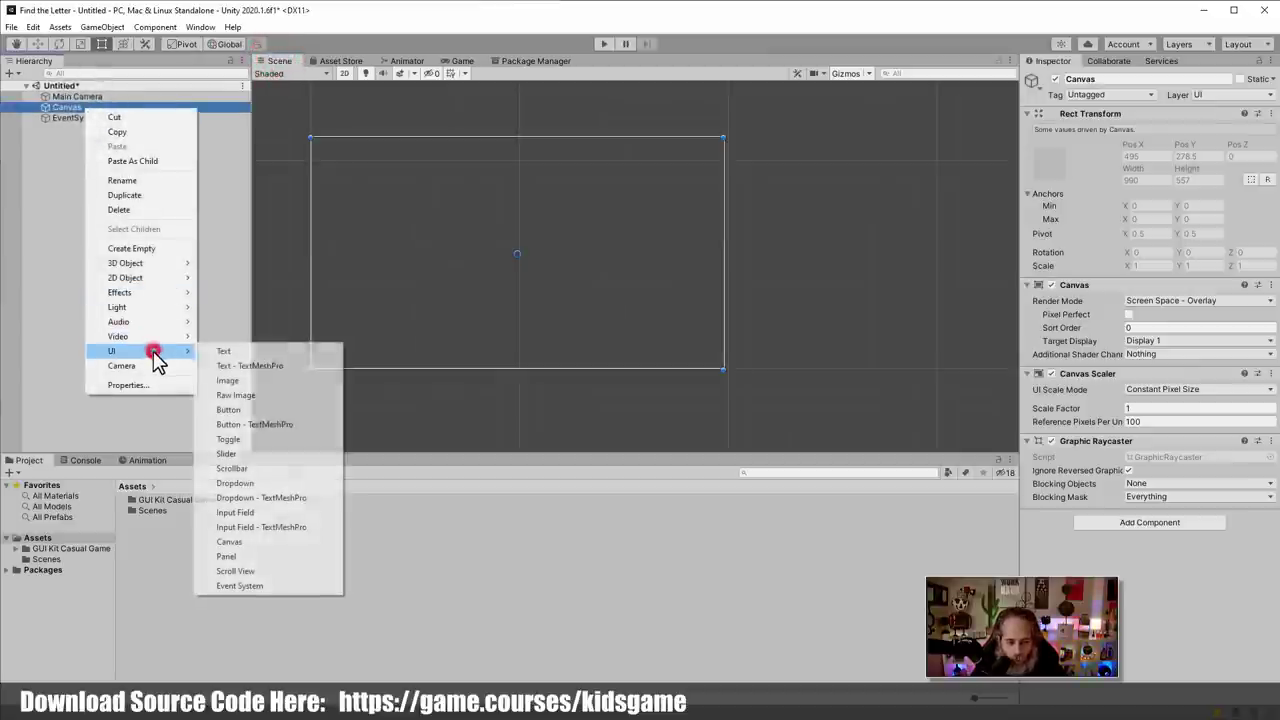
click(262, 366)
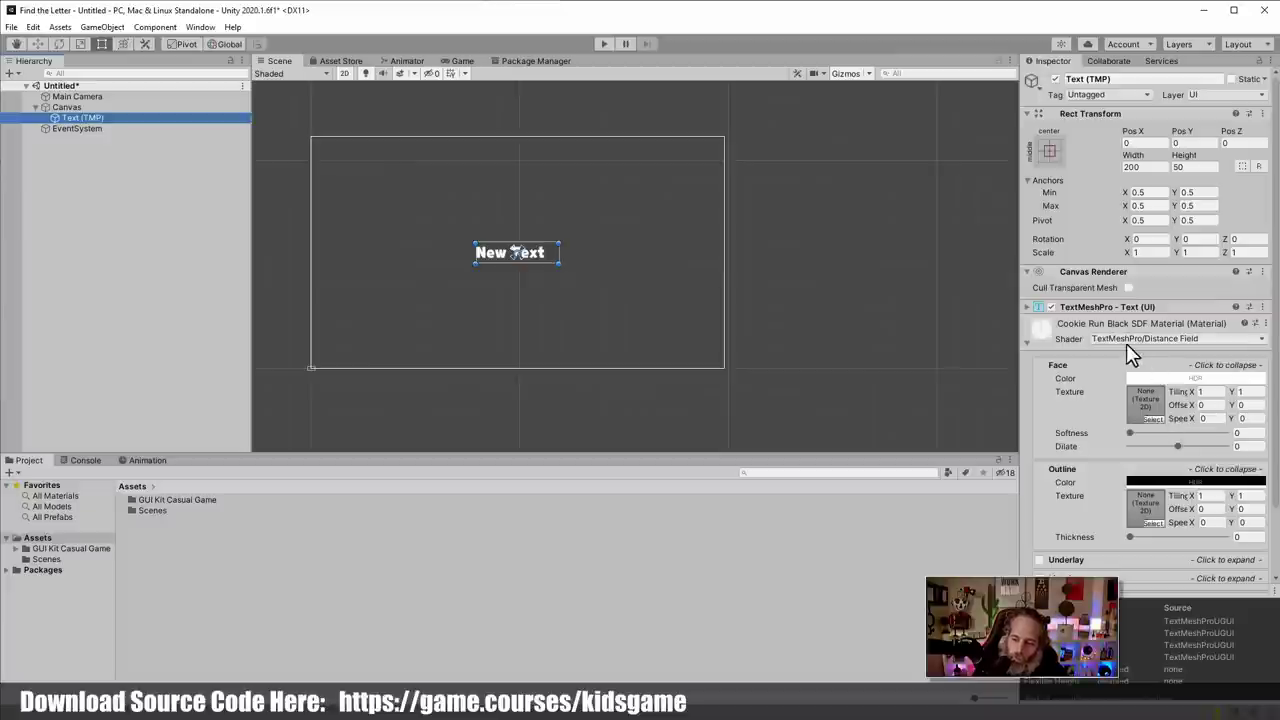
Set the text's Font Asset to LiberationSans SDF using the object picker
click(1027, 307)
scroll(1155, 385, down, 3)
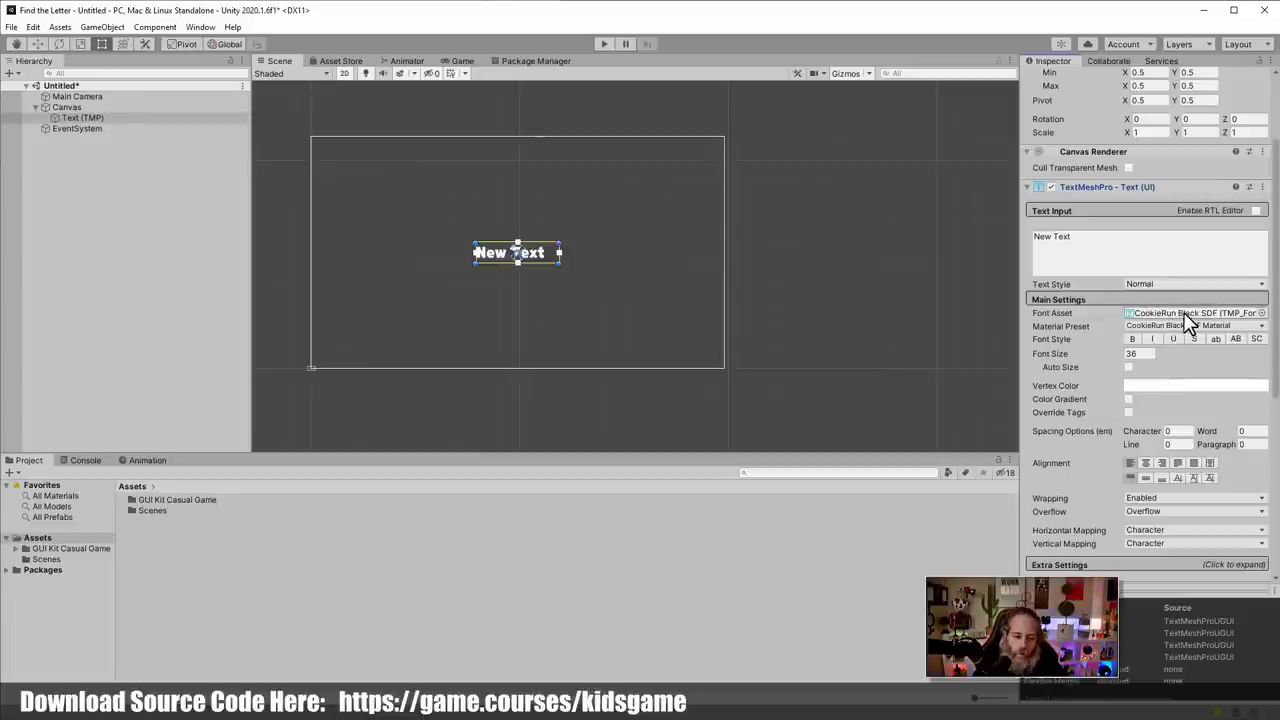
click(1186, 316)
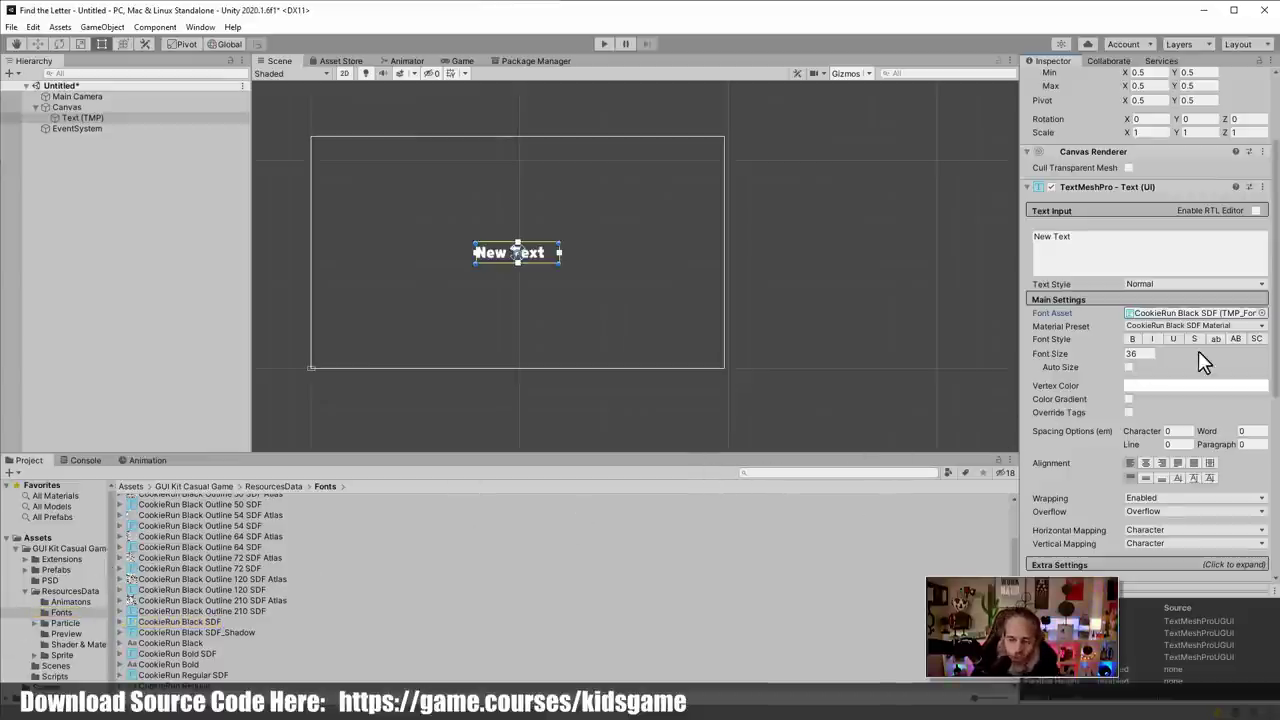
click(1262, 313)
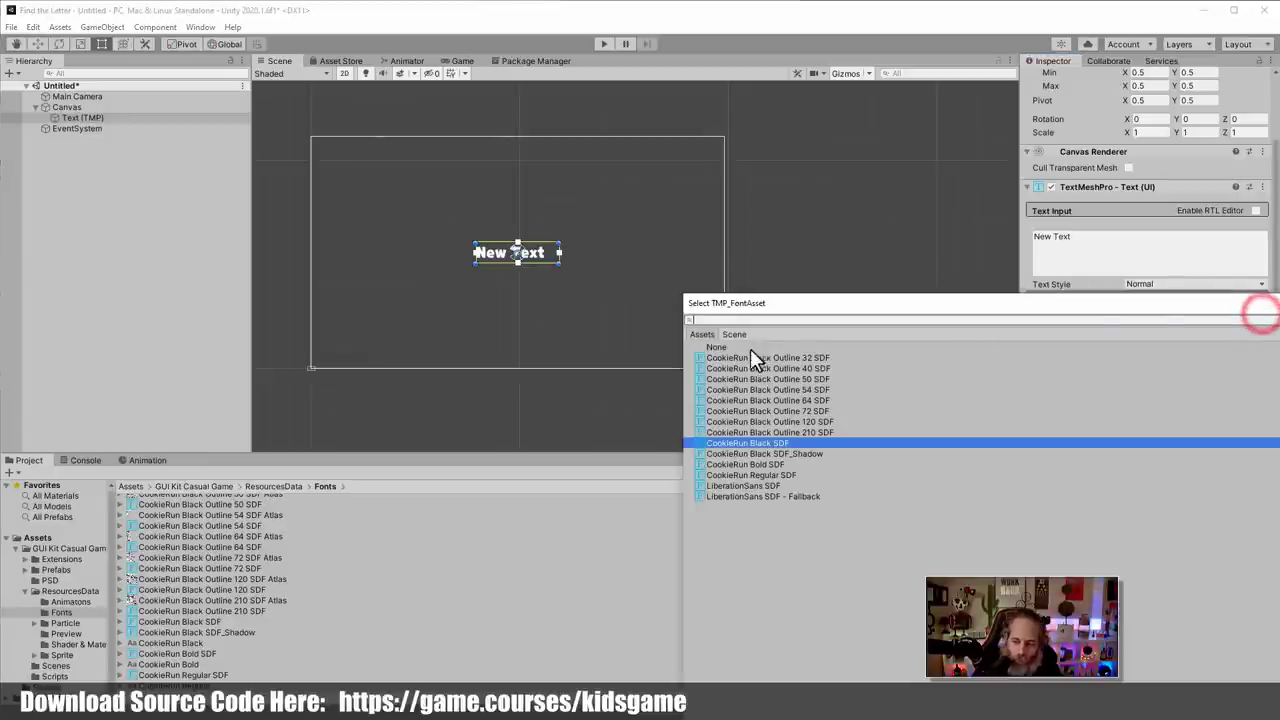
click(736, 485)
double_click(736, 485)
scroll(596, 365, up, 2)
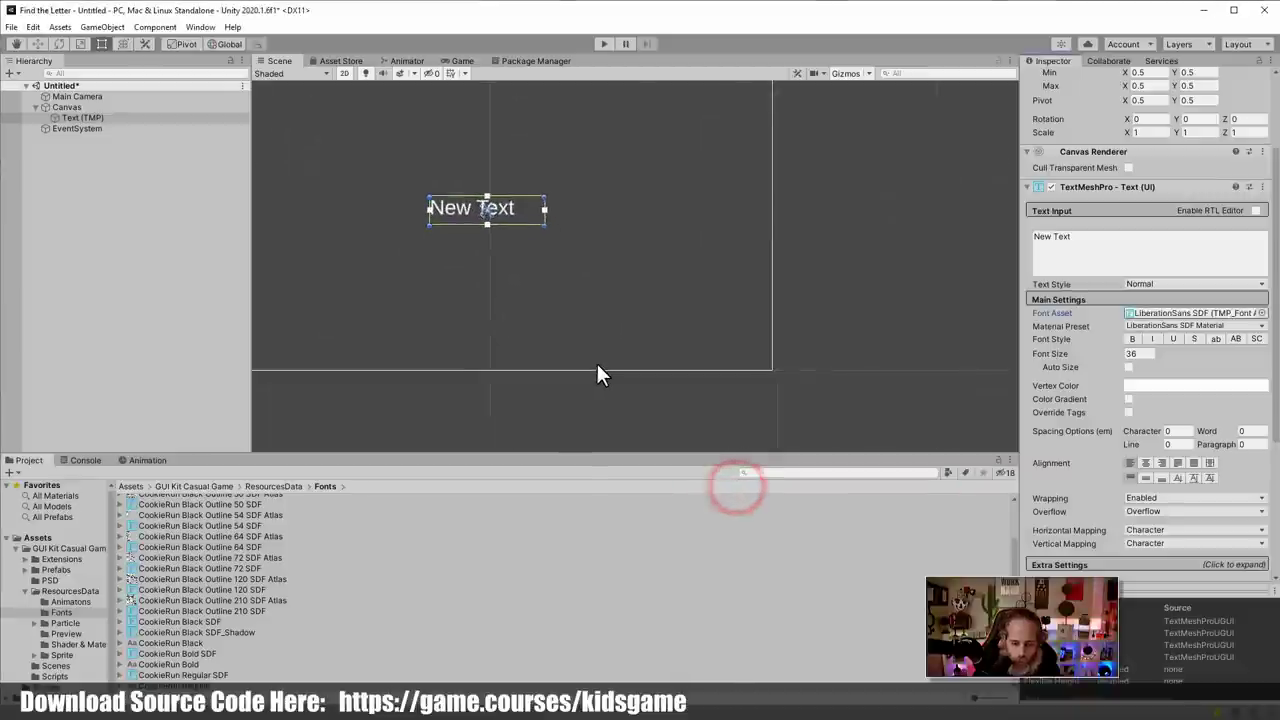
scroll(462, 238, up, 1)
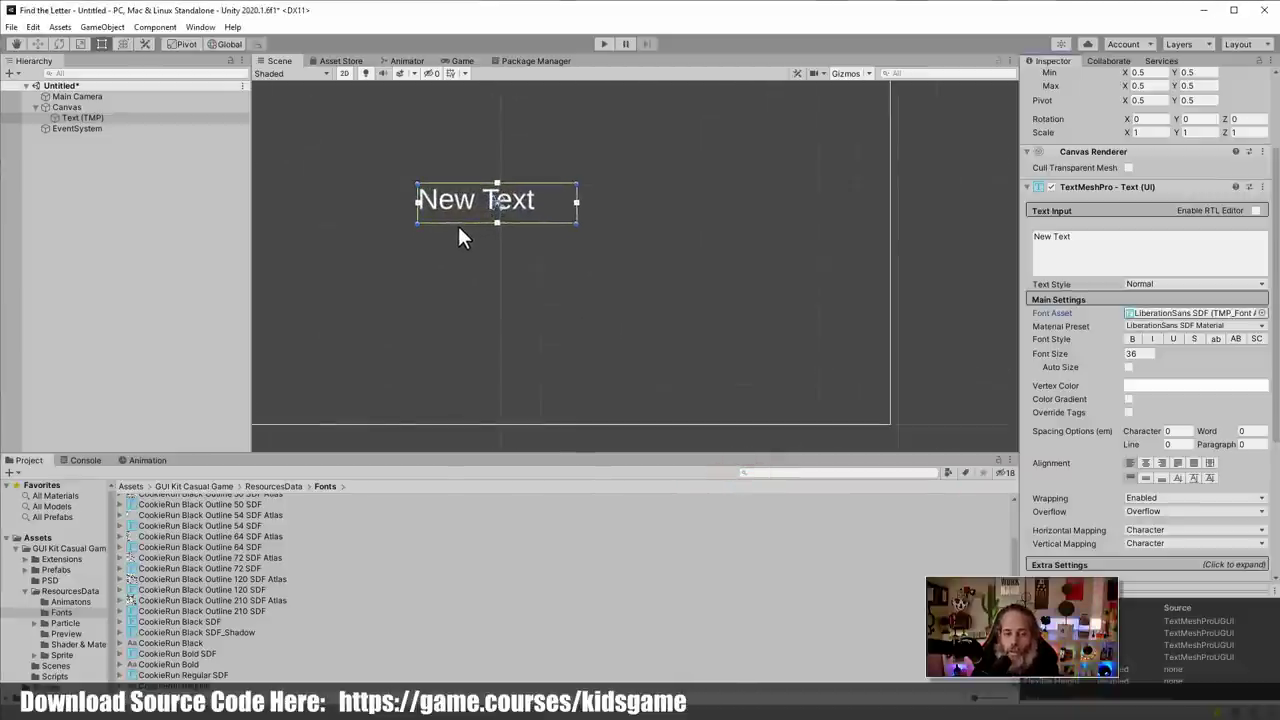
scroll(456, 226, down, 1)
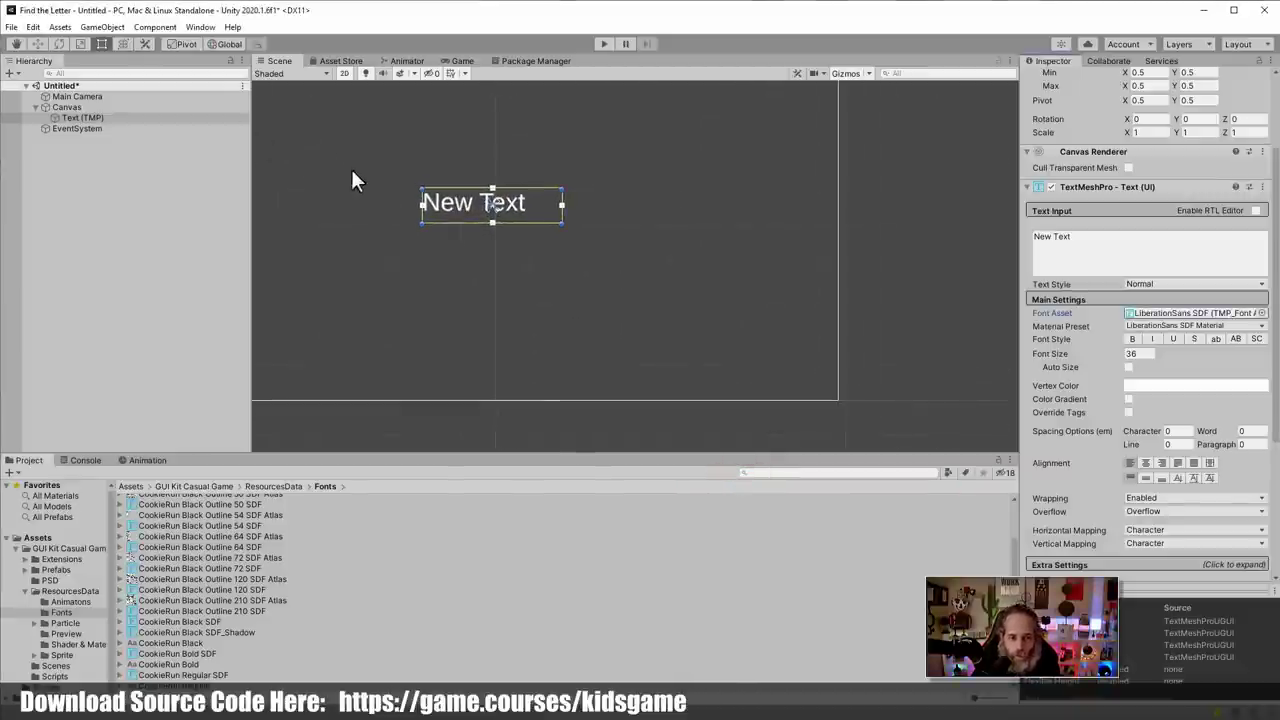
click(200, 27)
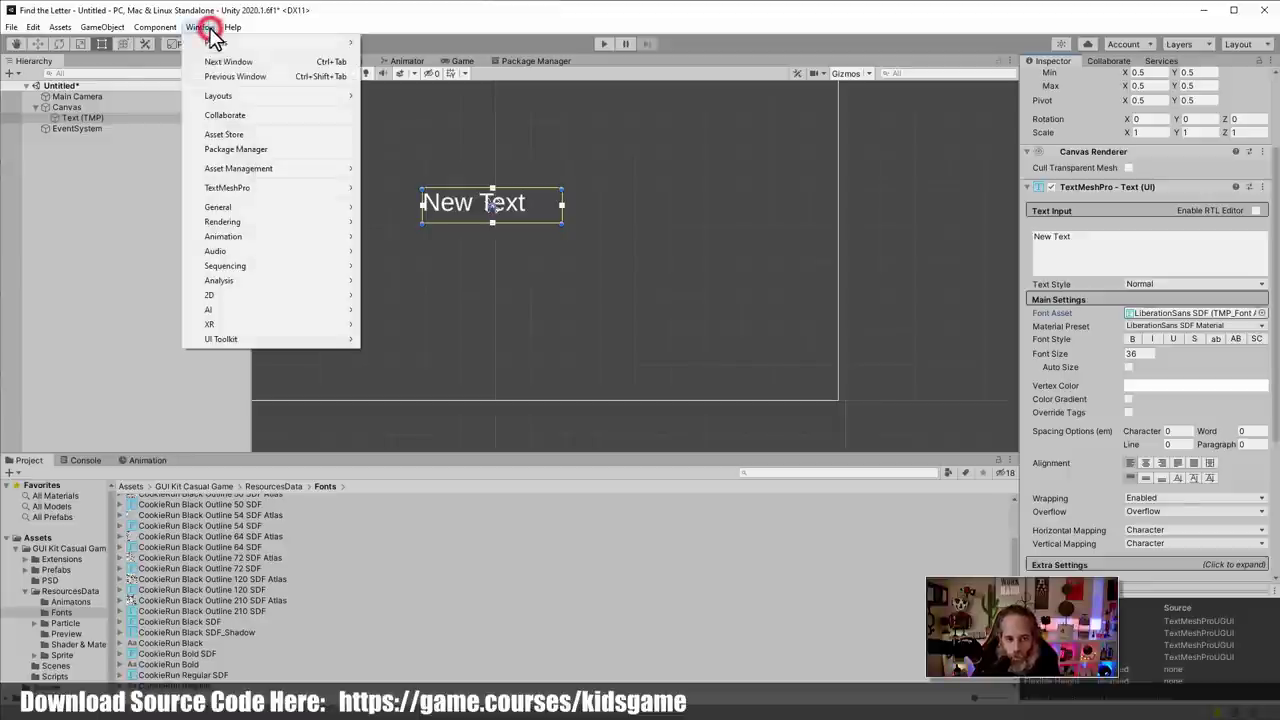
click(245, 188)
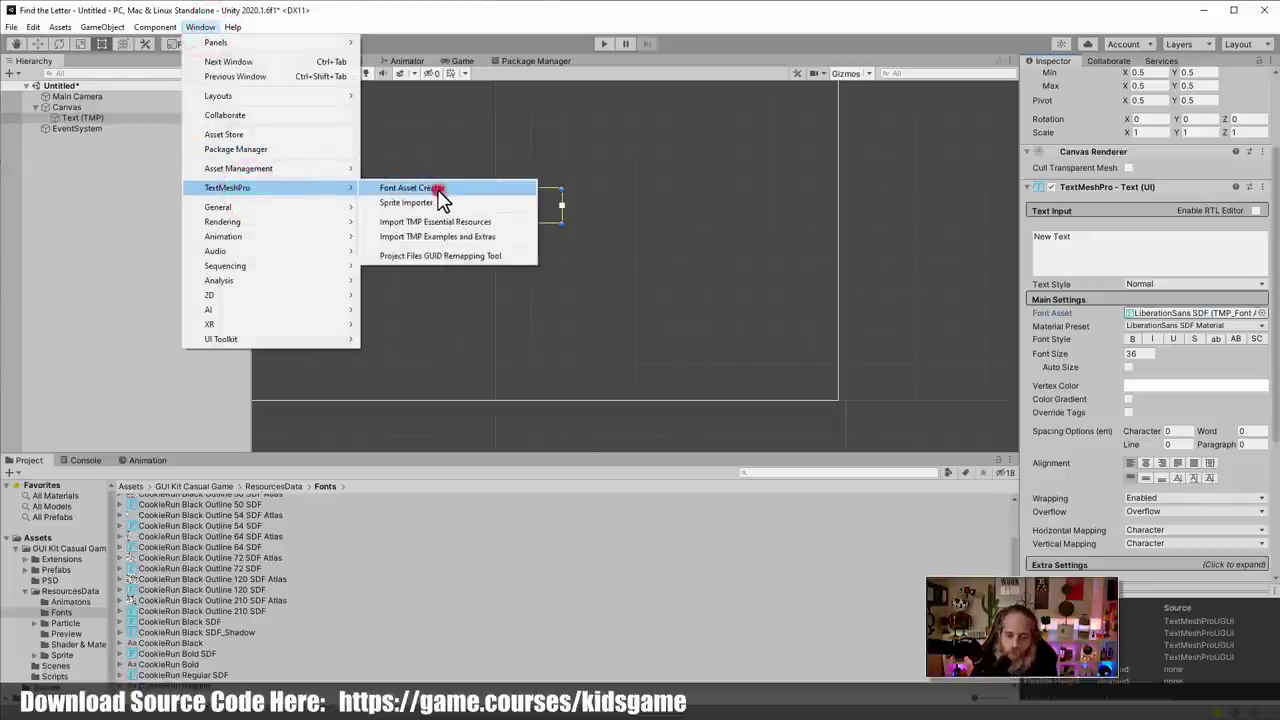
click(440, 190)
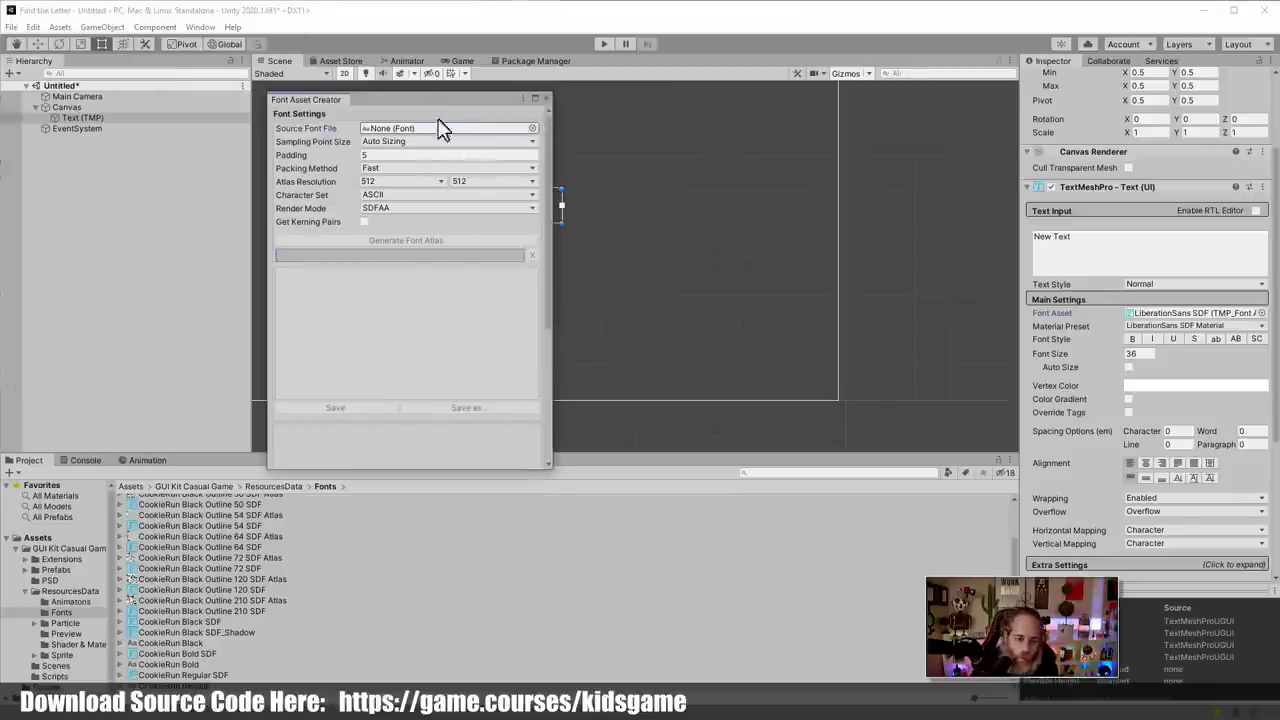
click(441, 183)
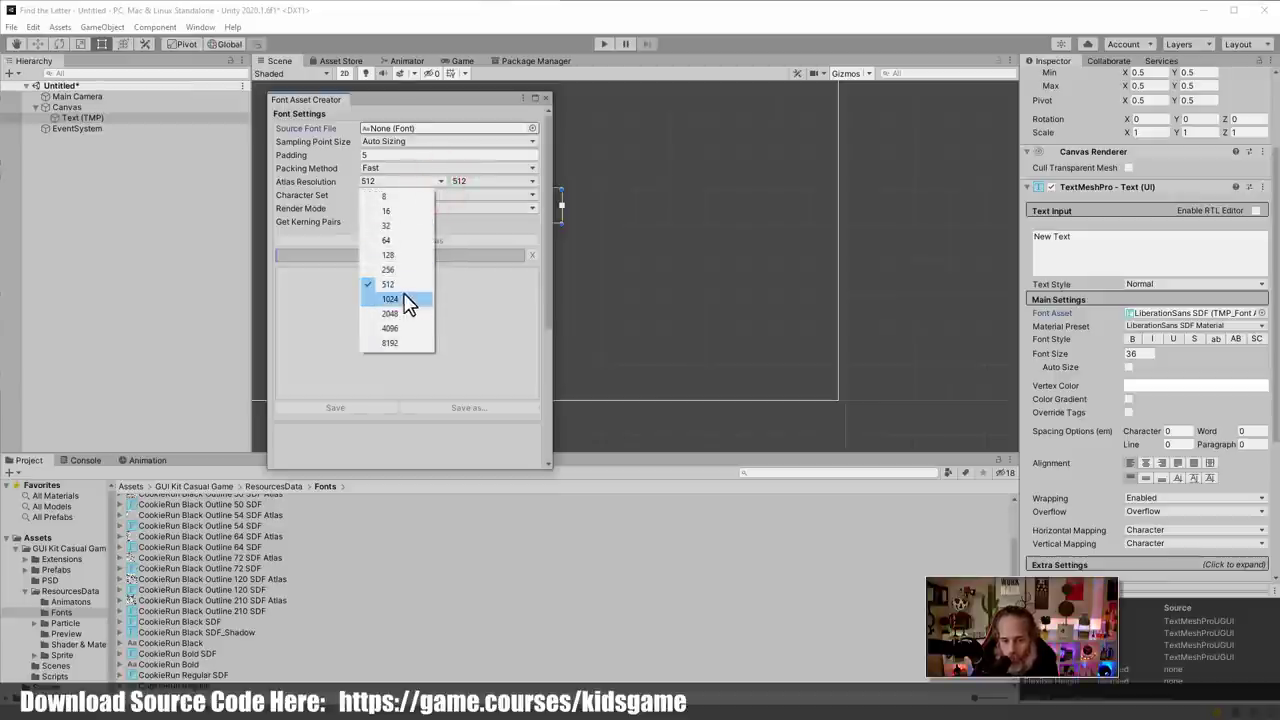
click(479, 284)
click(545, 99)
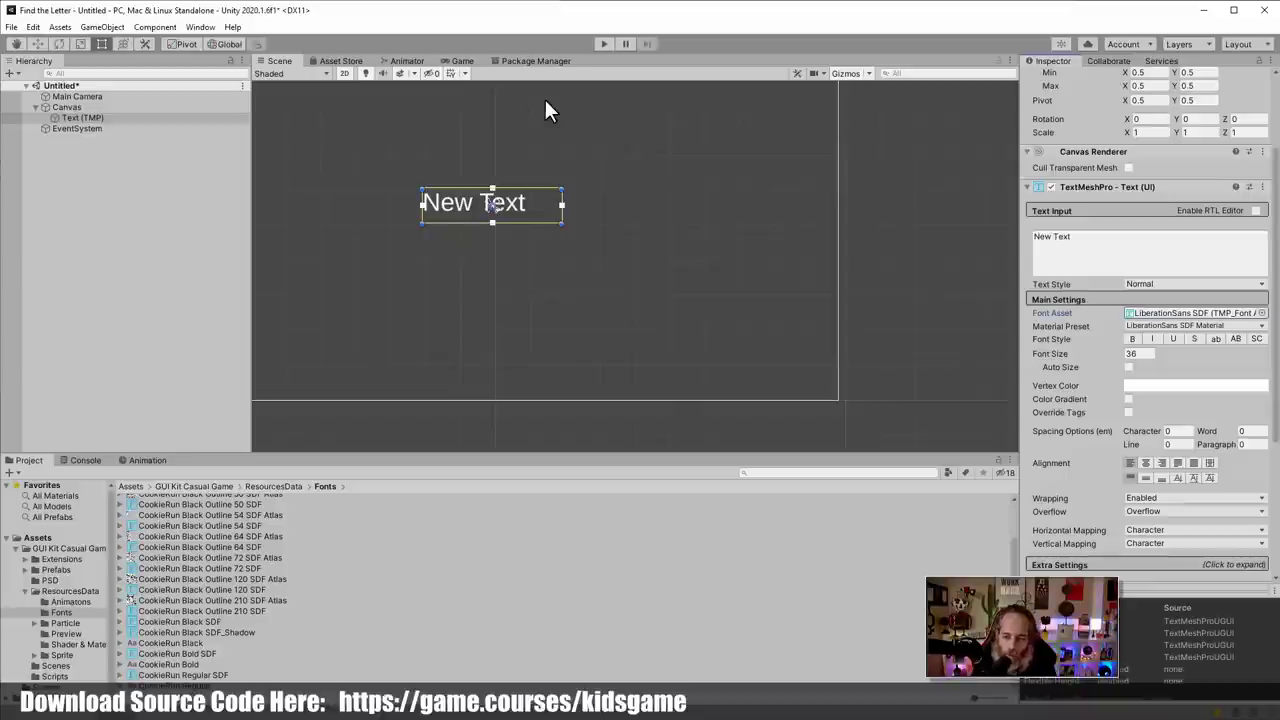
Try the CookieRun Black Outline SDF fonts (210, 72, 32) on the text
click(1262, 313)
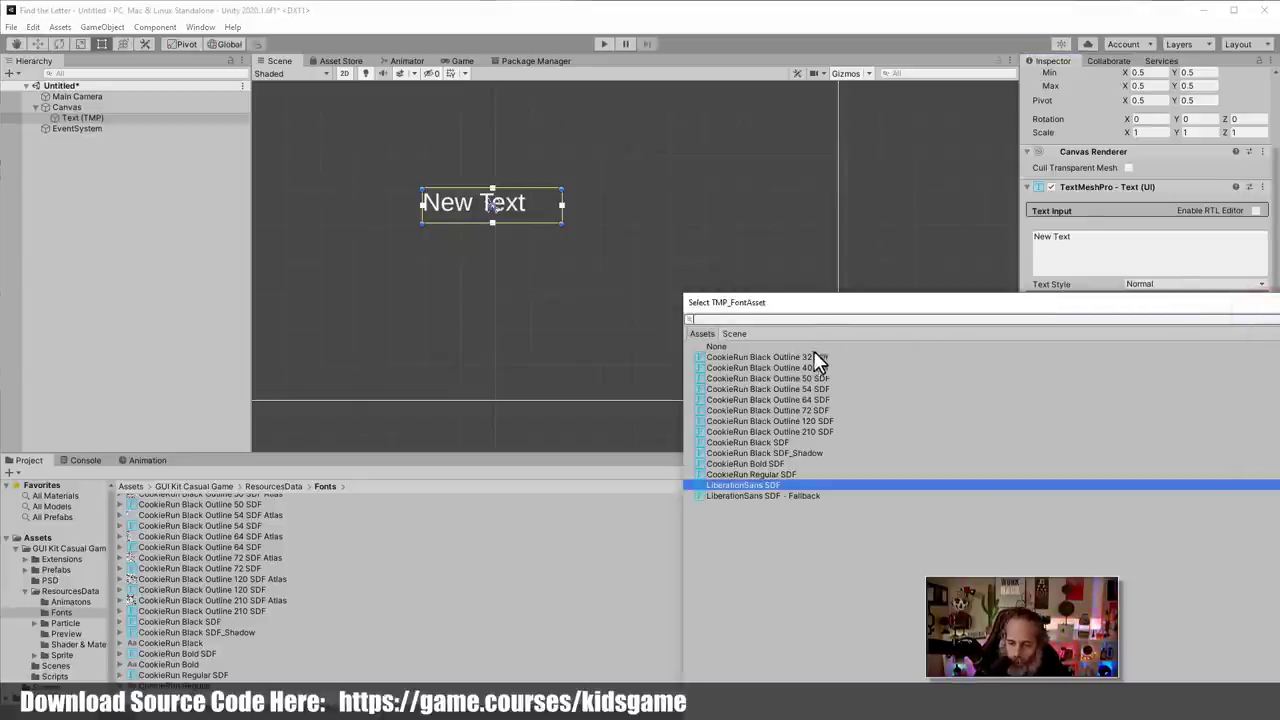
double_click(820, 432)
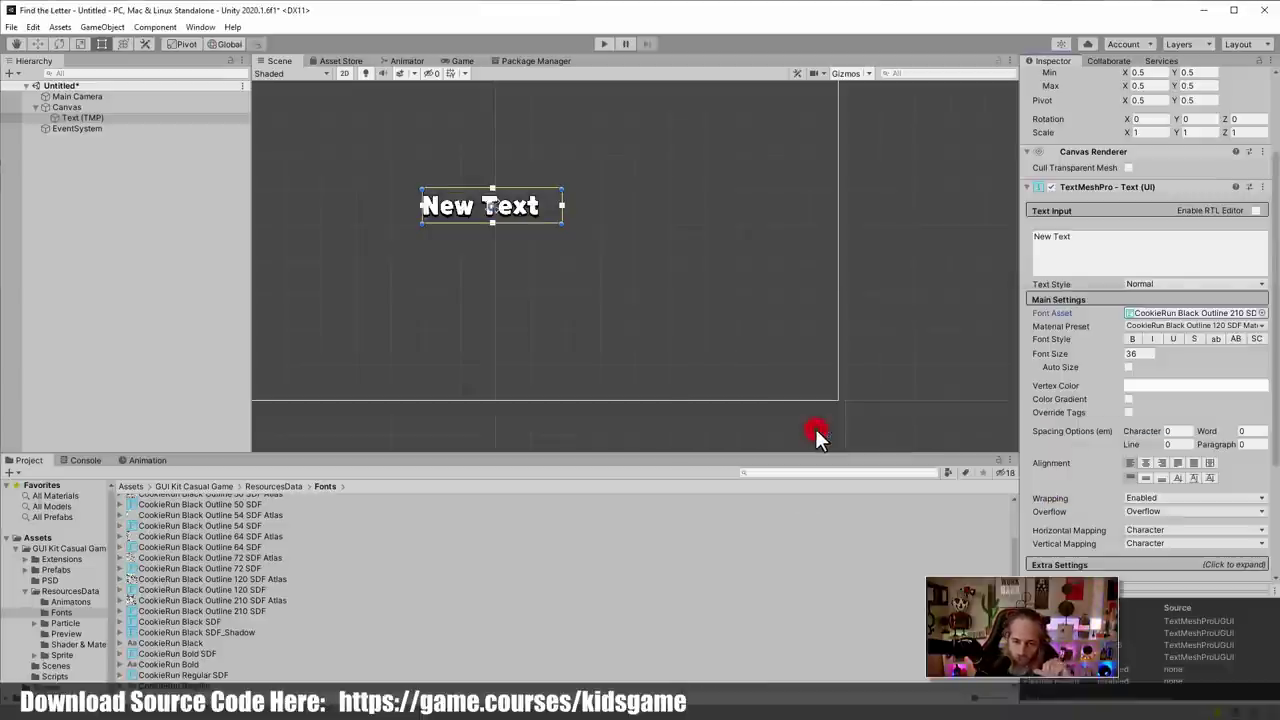
click(1262, 313)
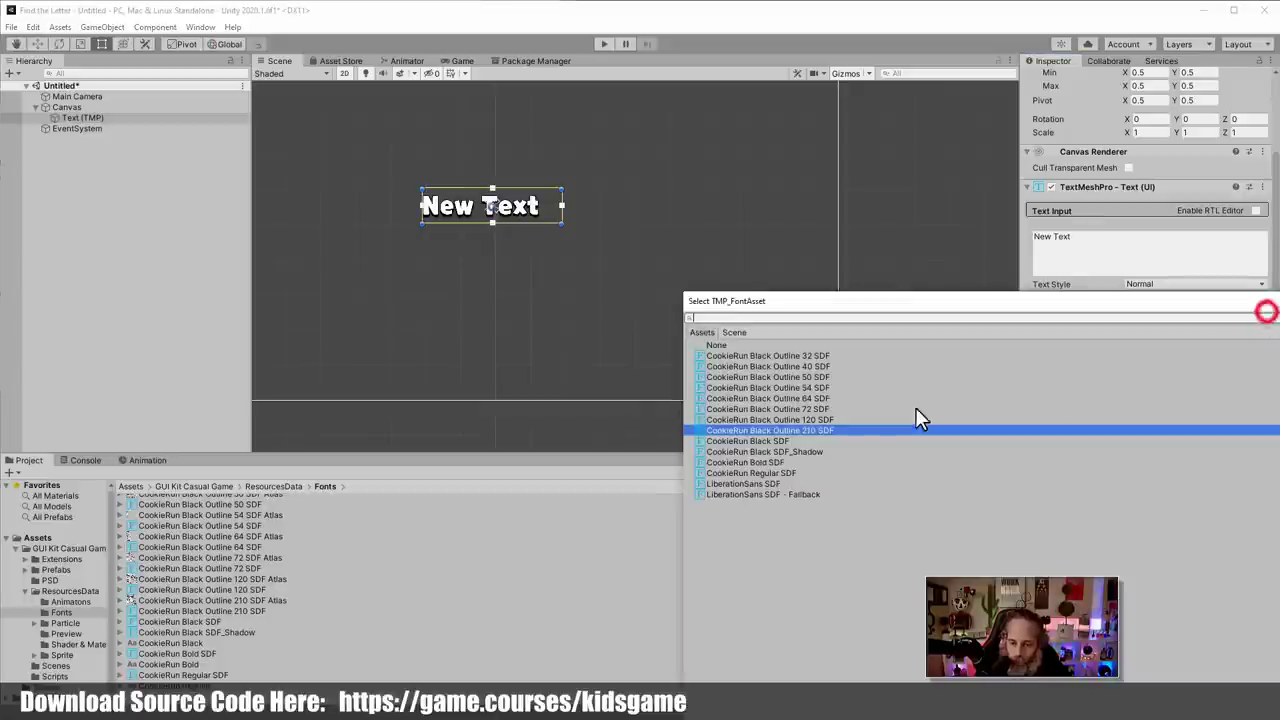
click(815, 410)
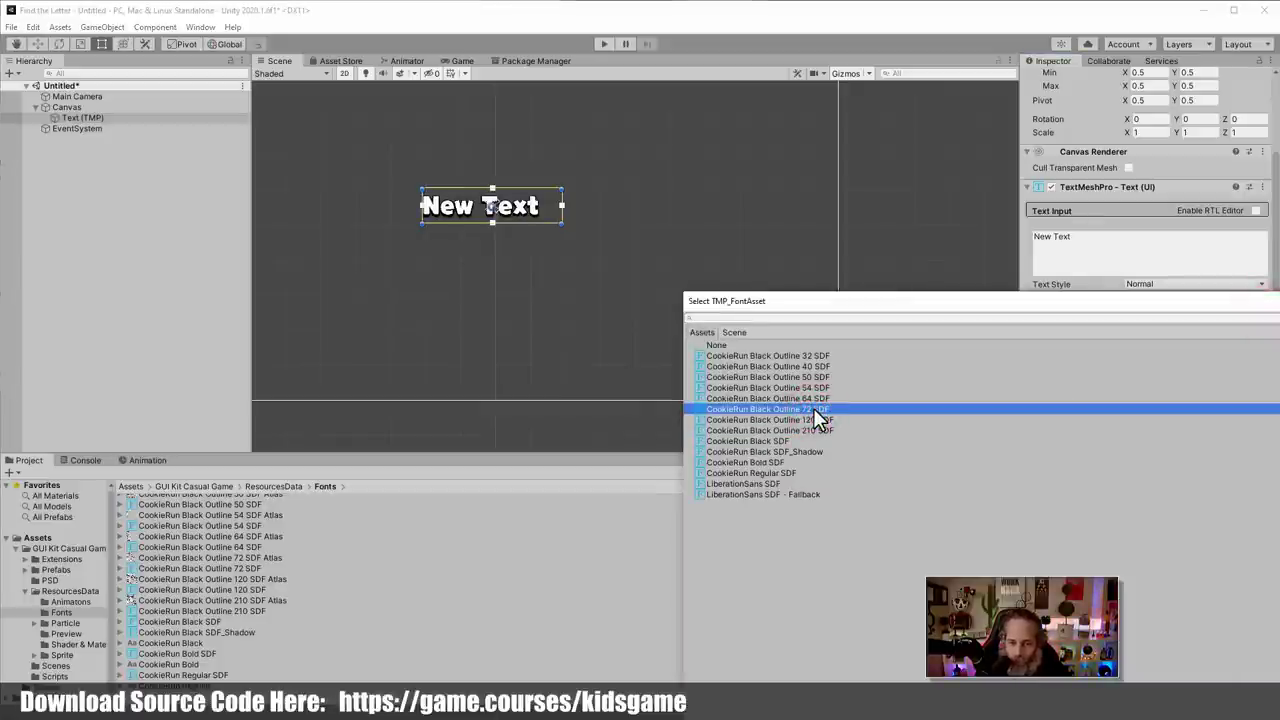
click(808, 388)
click(808, 377)
click(806, 356)
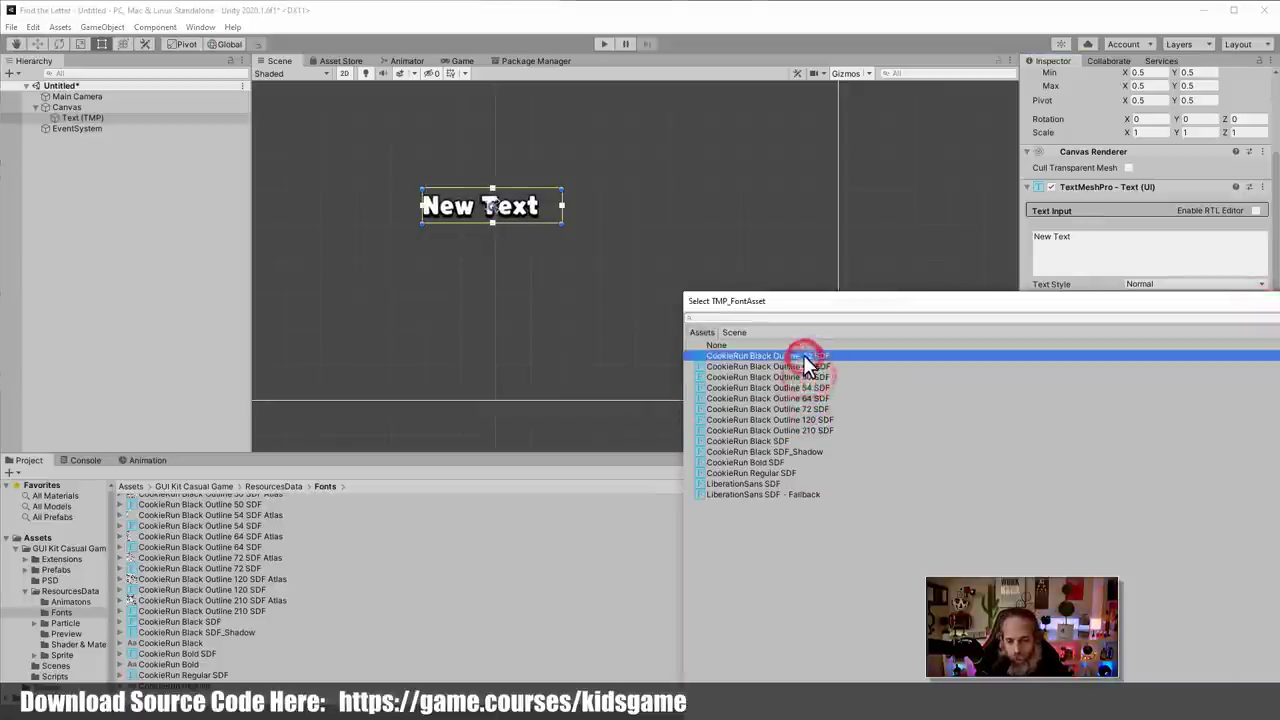
Compare CookieRun Black SDF with its shadow version and apply plain CookieRun Black SDF
click(779, 442)
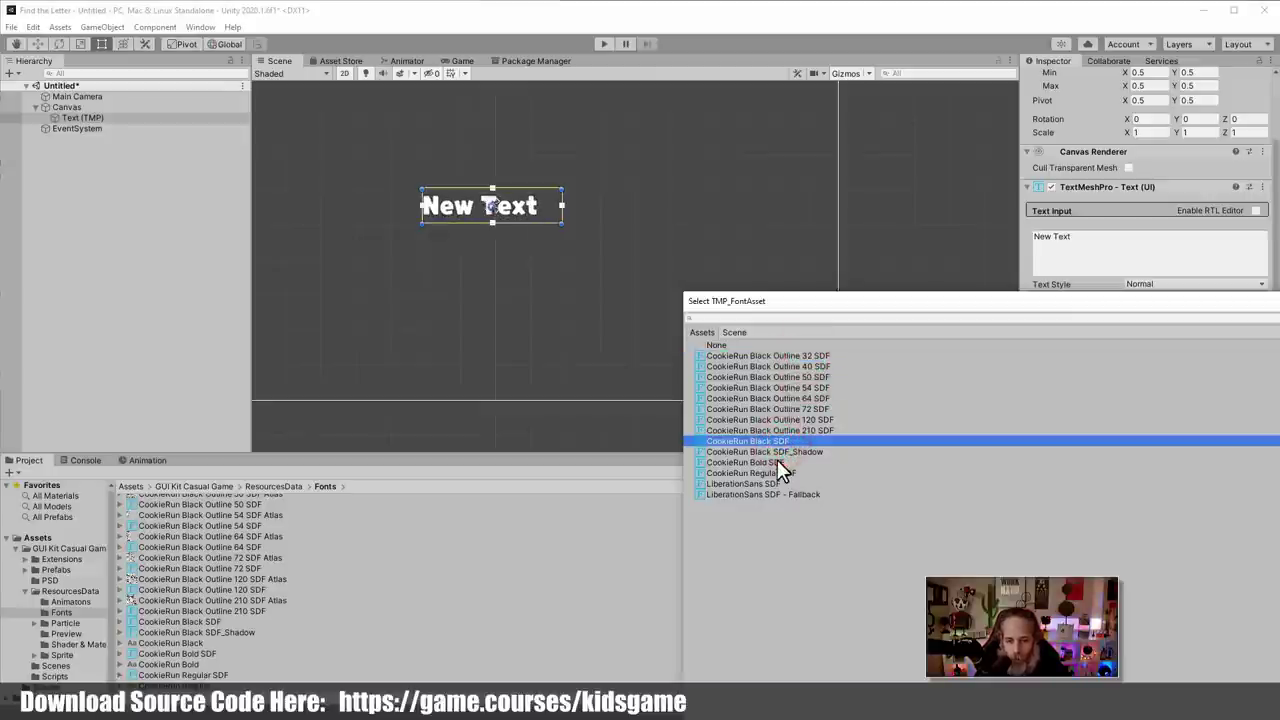
click(771, 452)
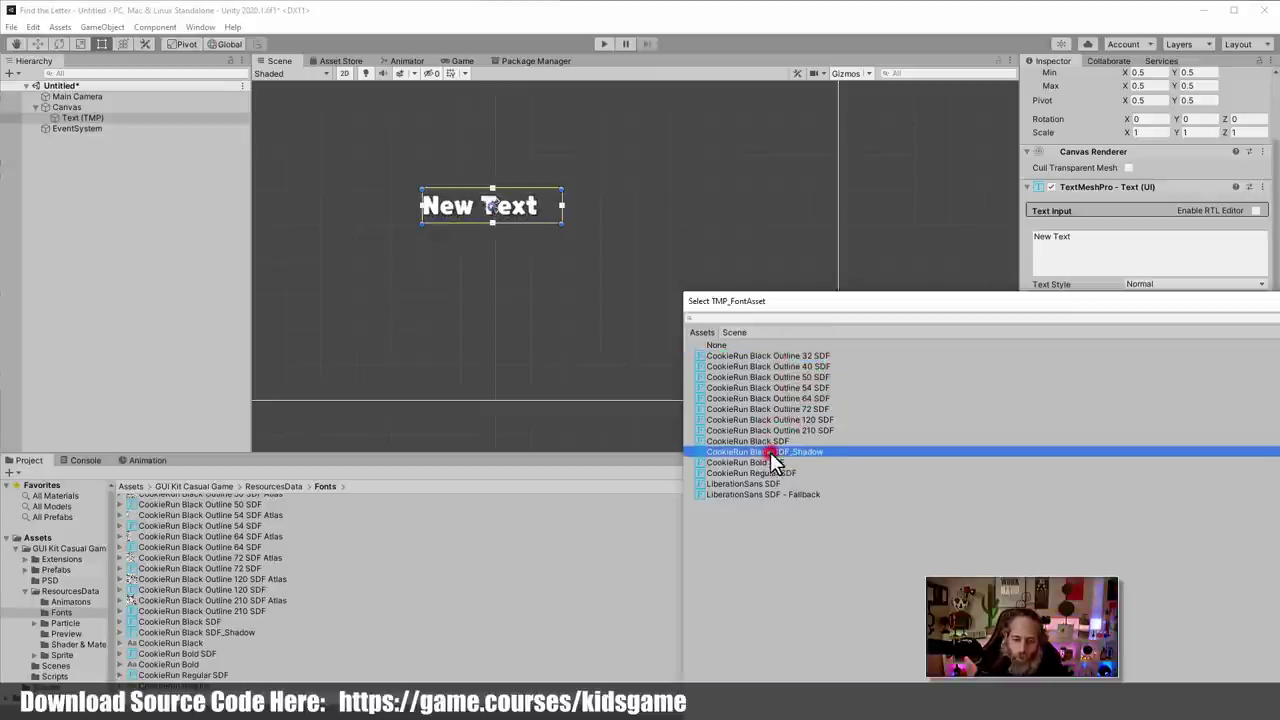
click(771, 446)
click(771, 452)
double_click(771, 441)
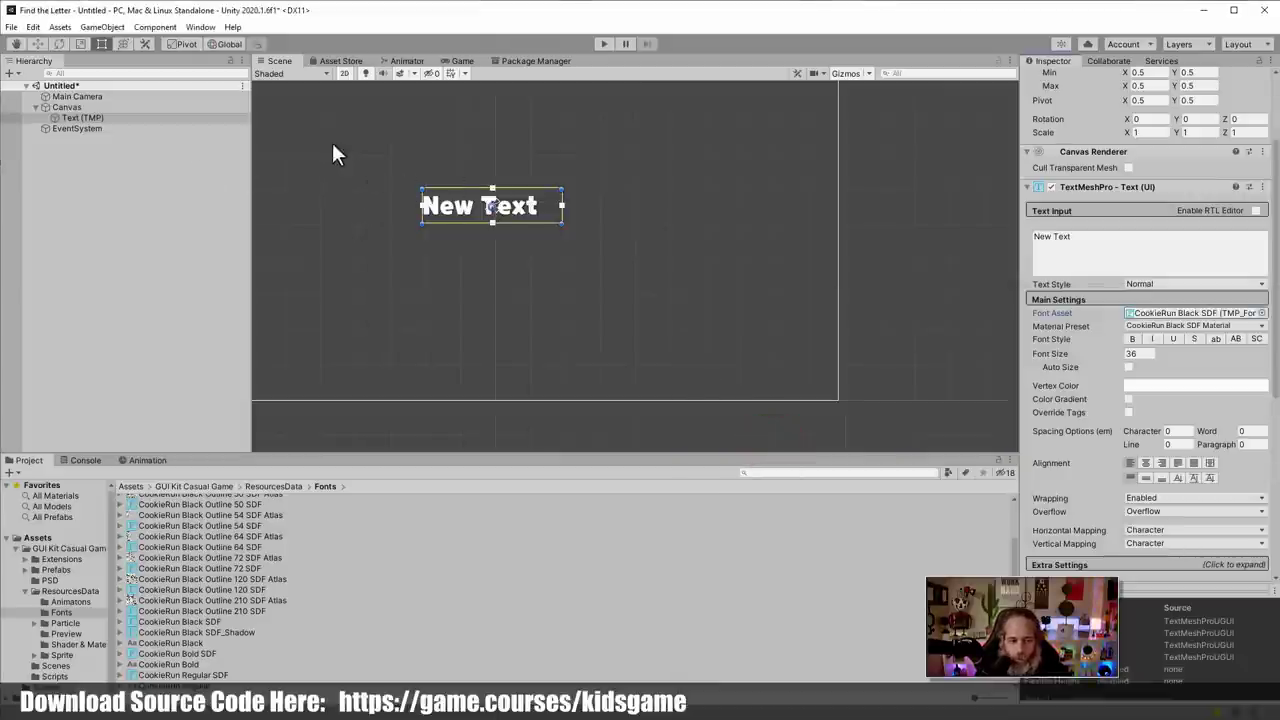
middle_drag(334, 151, 537, 317)
scroll(469, 286, down, 3)
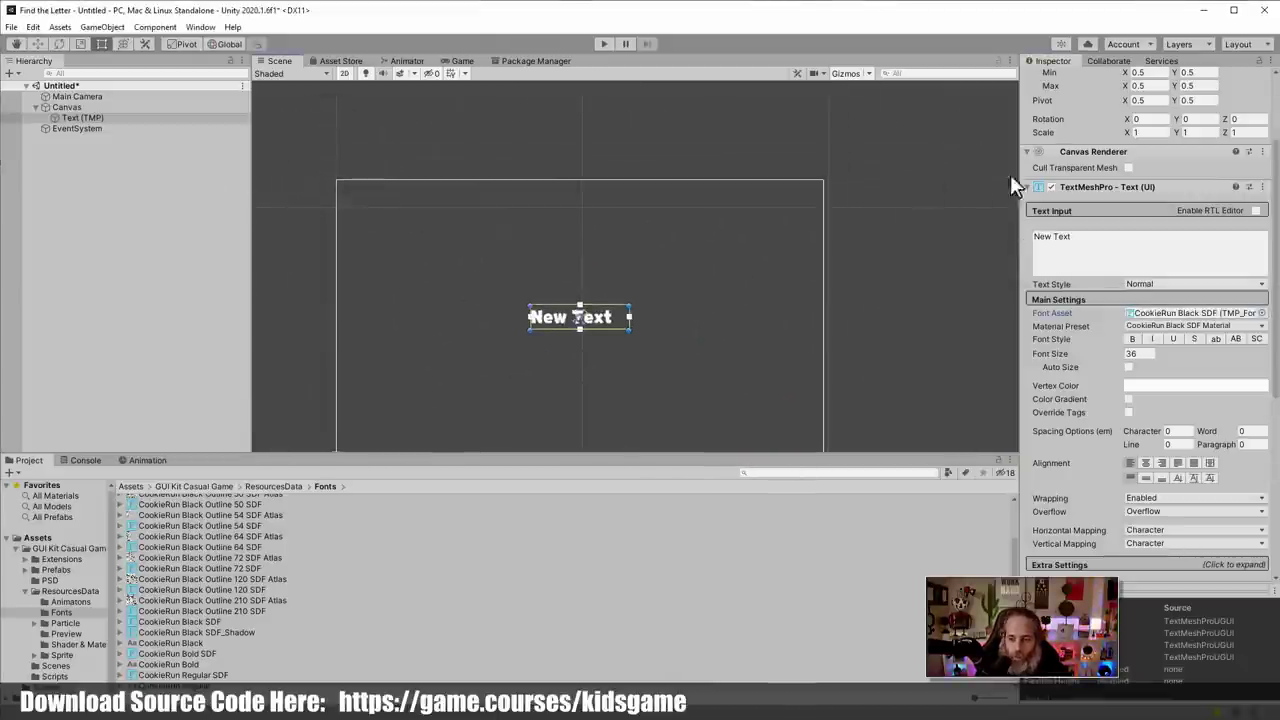
Anchor the text to the canvas top centre, also setting pivot and position
scroll(1147, 239, up, 3)
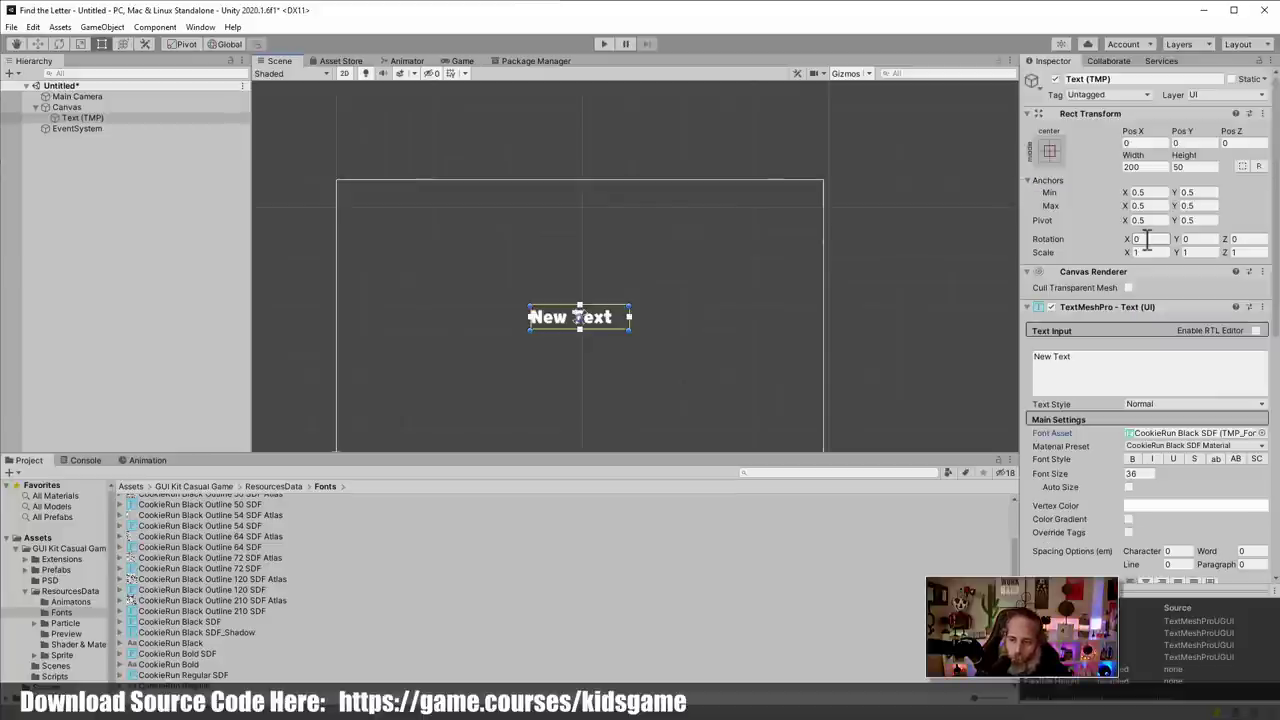
click(1040, 152)
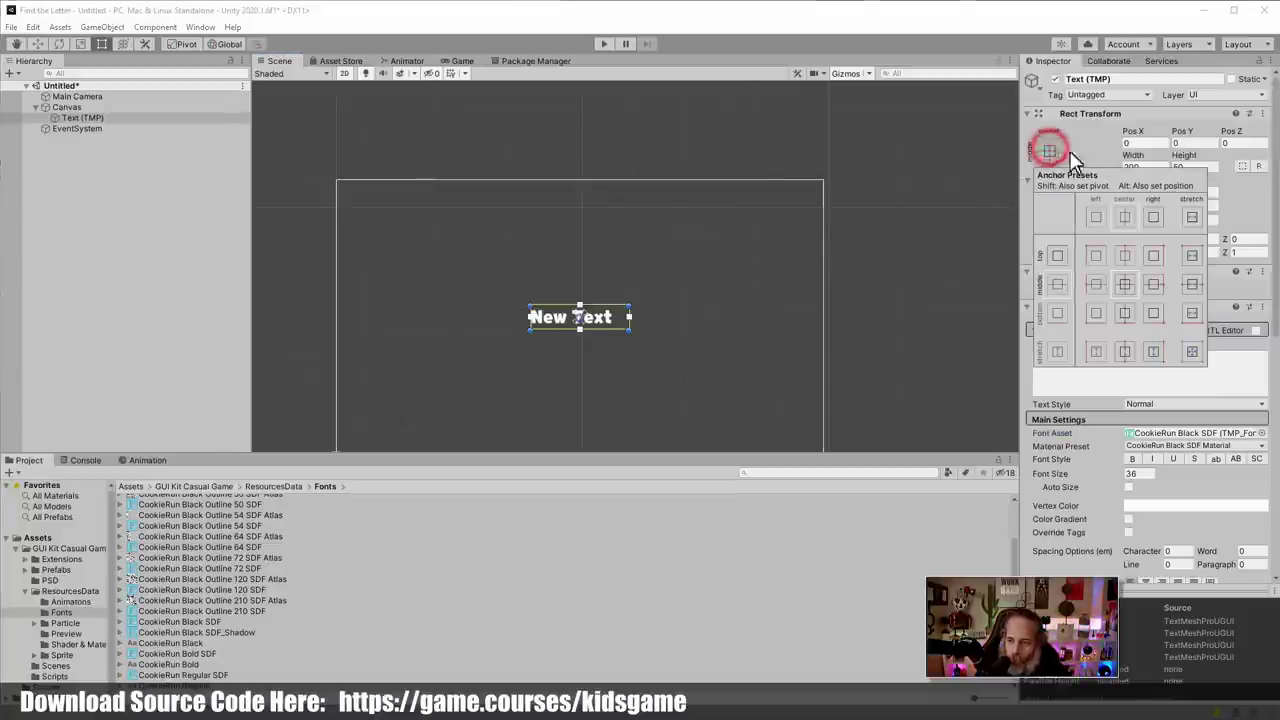
key(shift+alt)
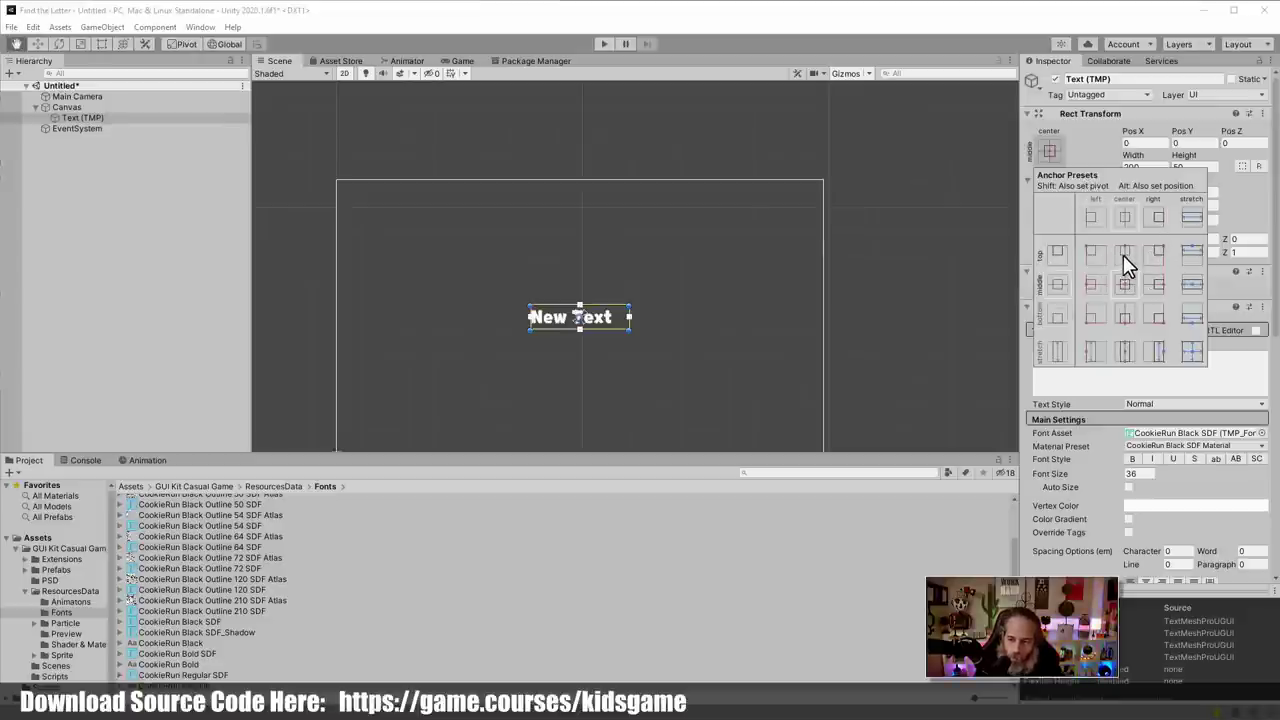
alt+shift+click(1123, 255)
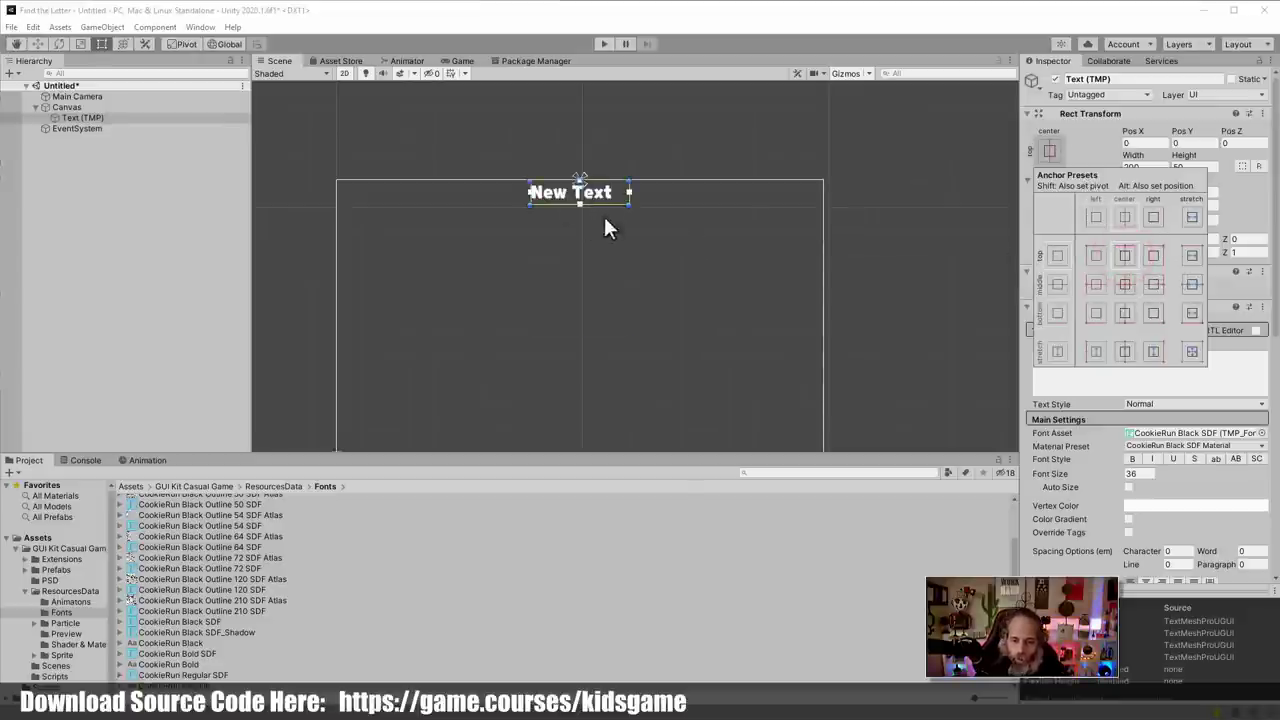
Replace the text content with 'A' and set centre alignment
click(1108, 137)
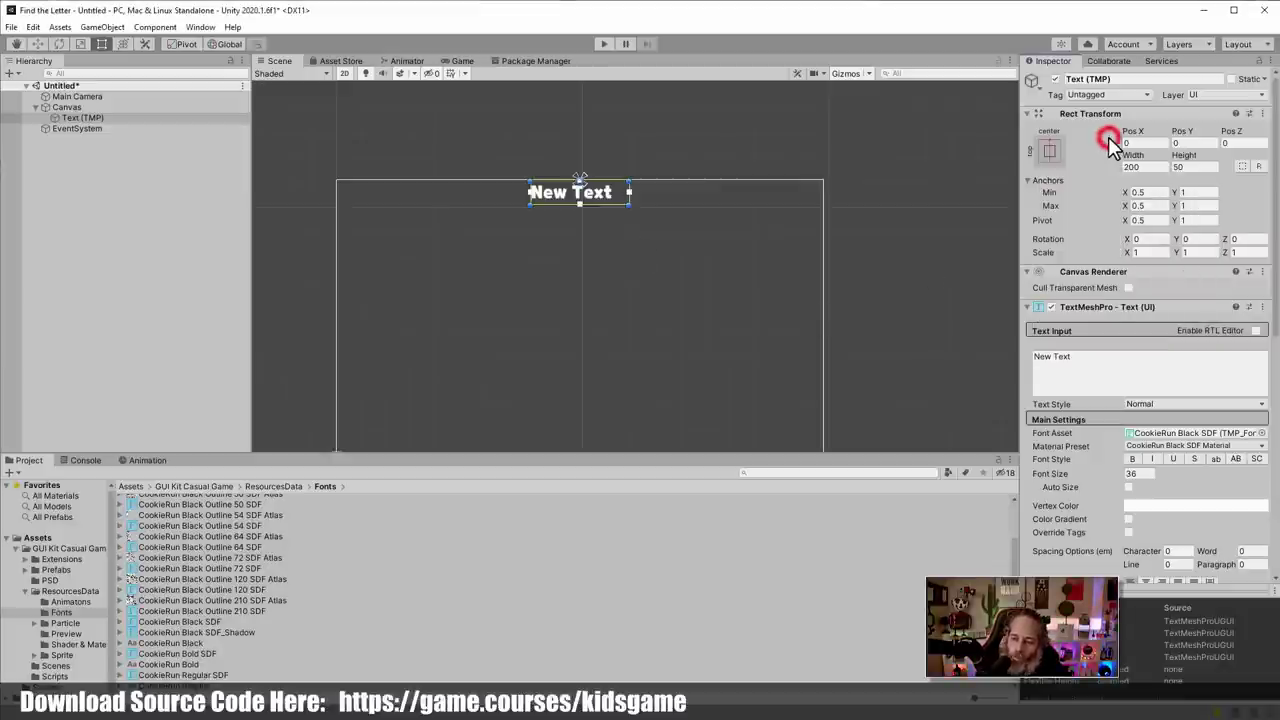
click(1088, 366)
key(ctrl+a)
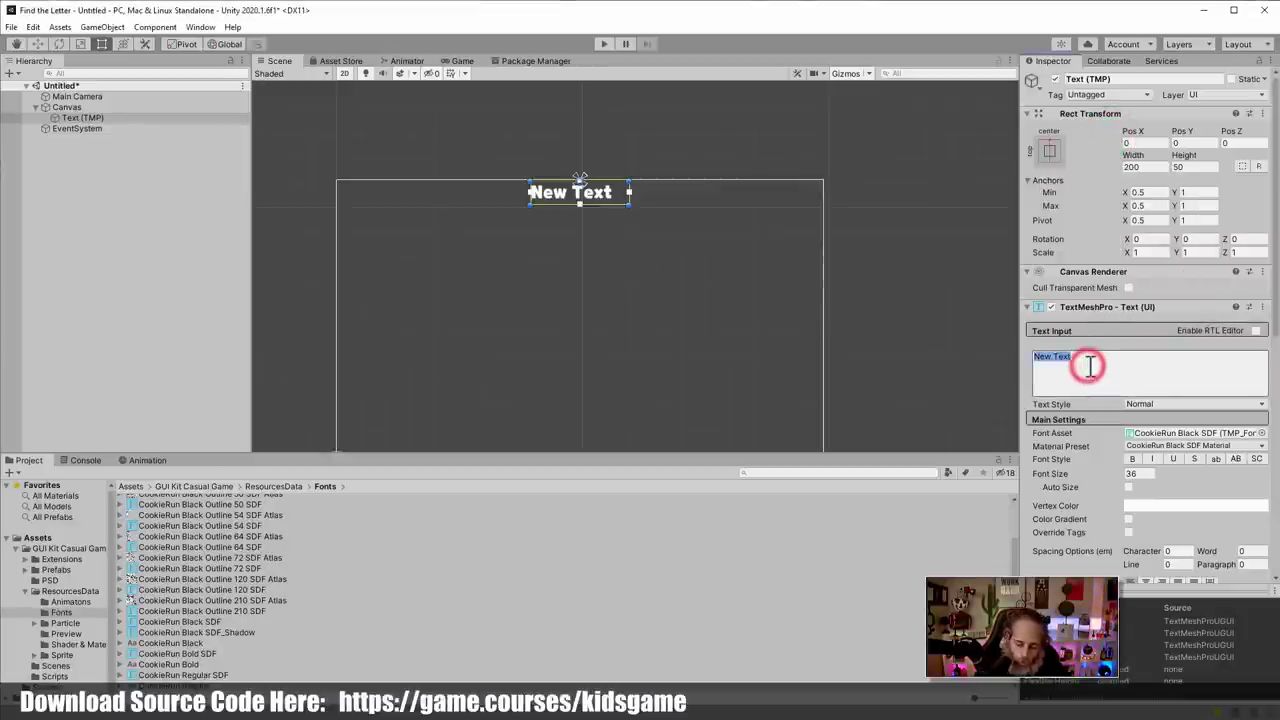
text(A)
scroll(1100, 360, down, 5)
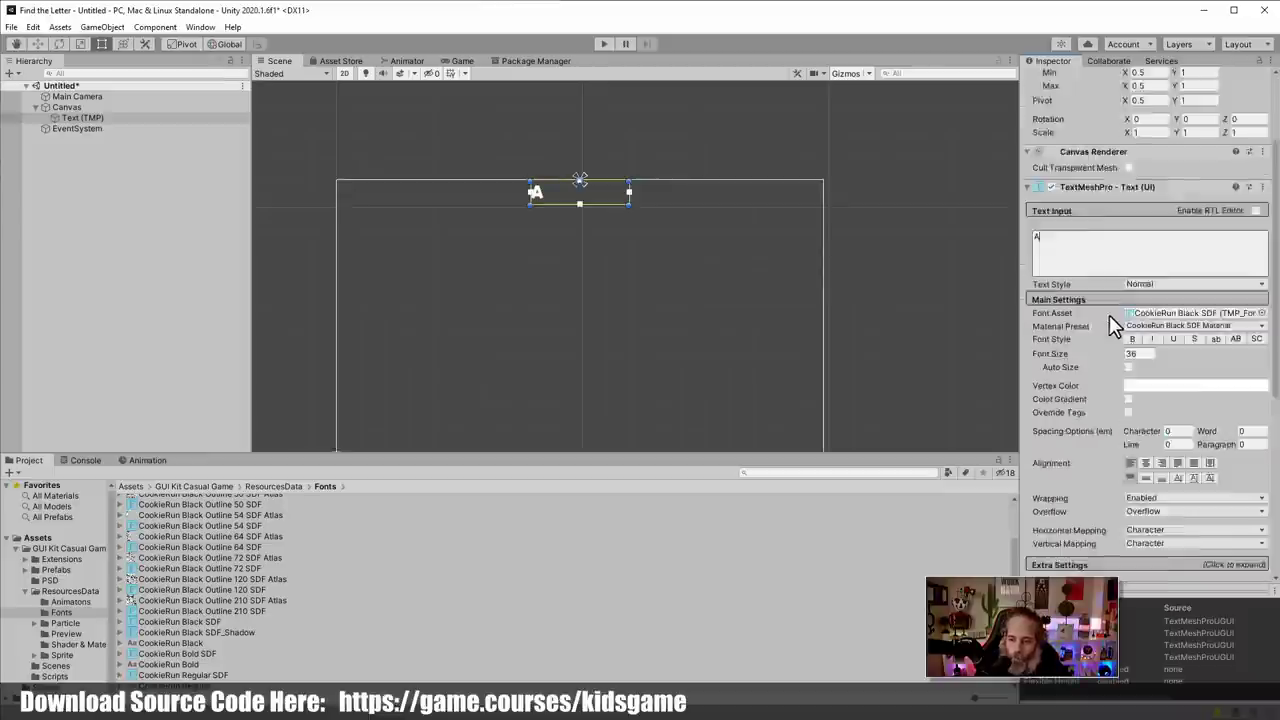
click(1146, 342)
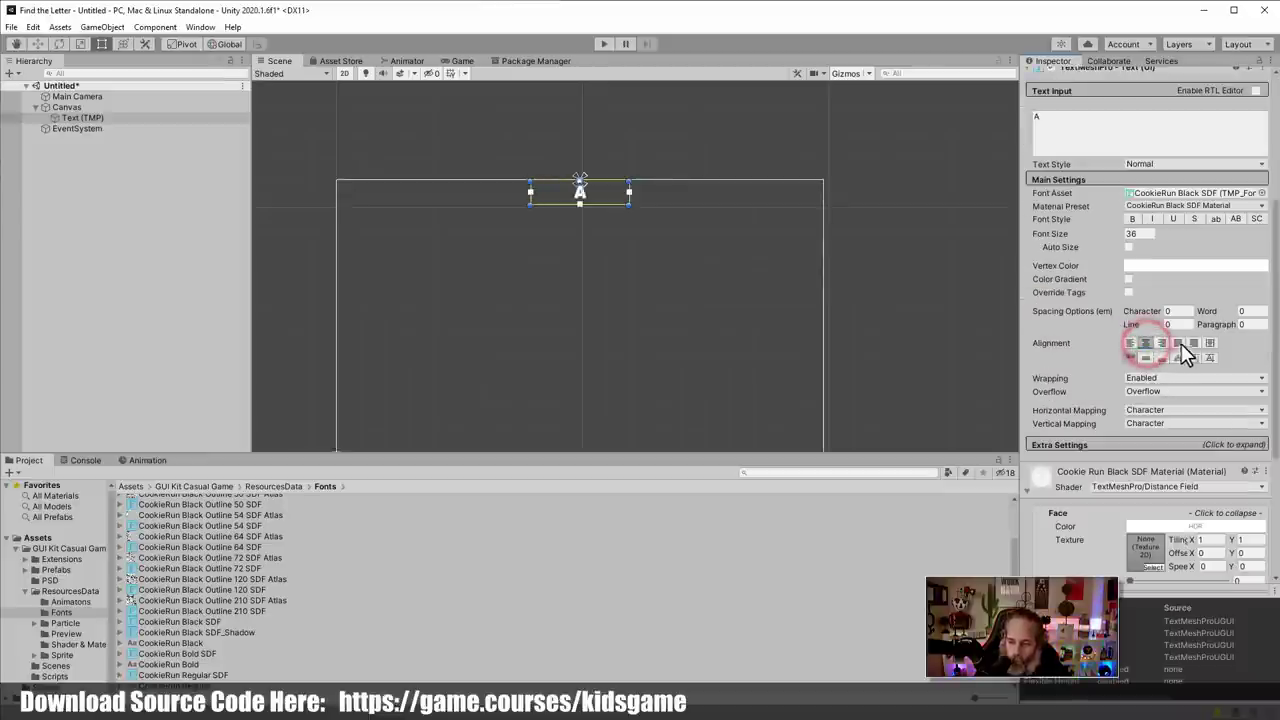
click(1193, 343)
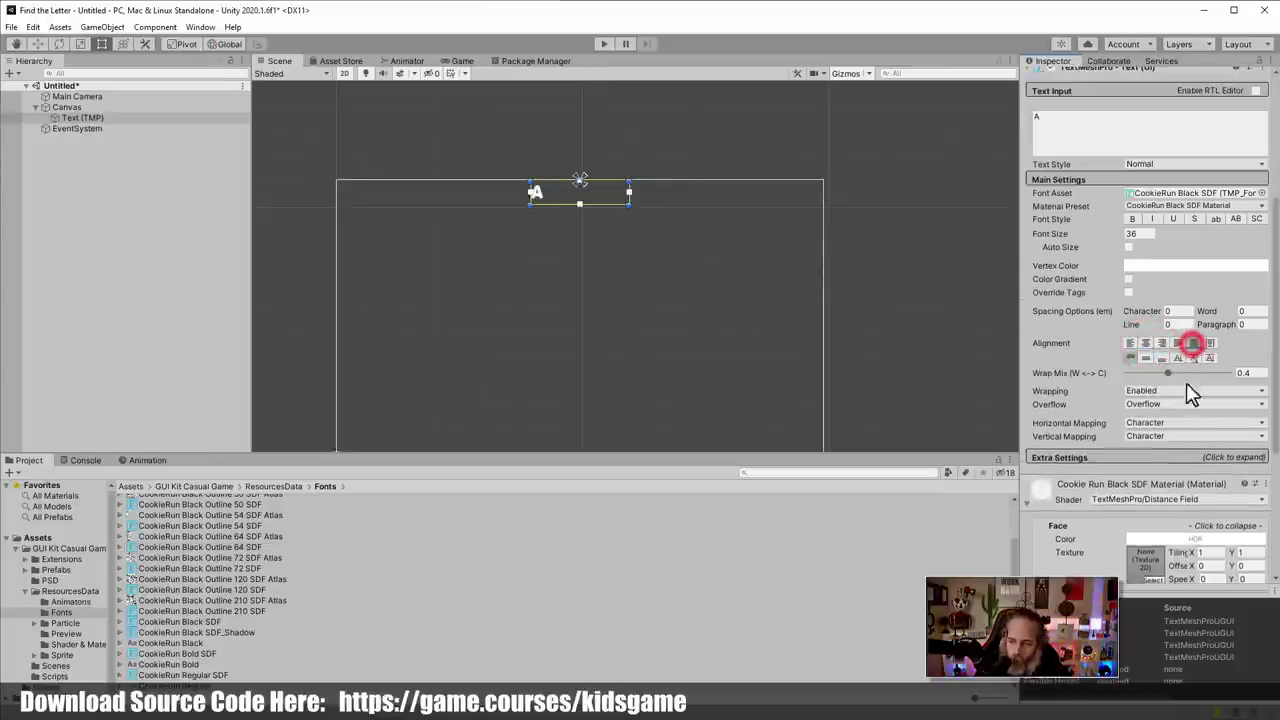
click(1146, 342)
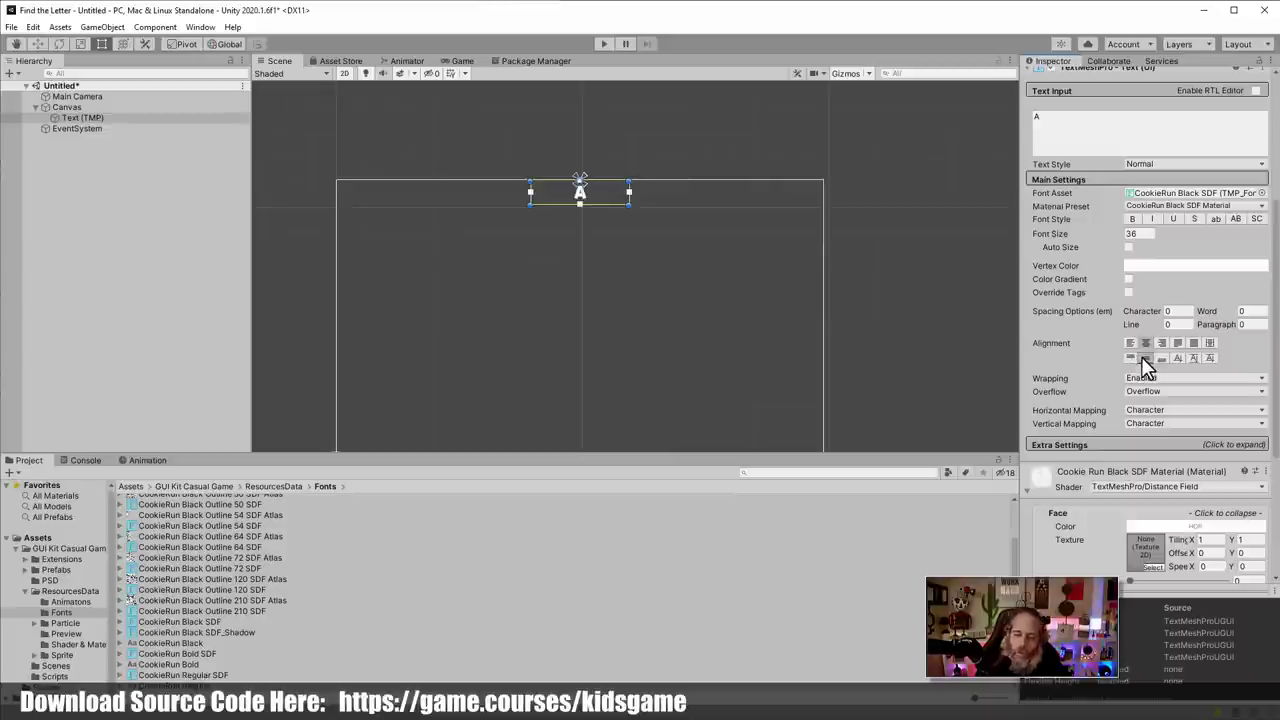
Scale the font size up to 219.5 and preview the letter in the Game view
click(1087, 233)
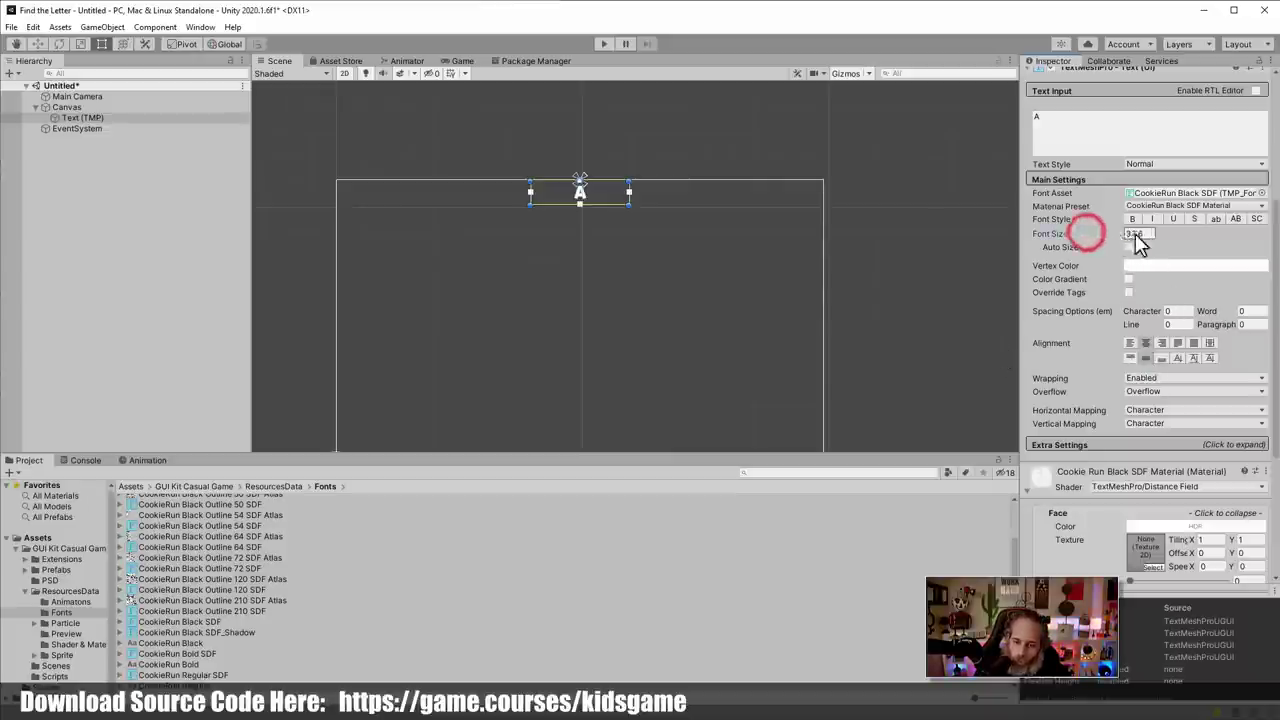
drag(1135, 233, 81, 247)
click(456, 62)
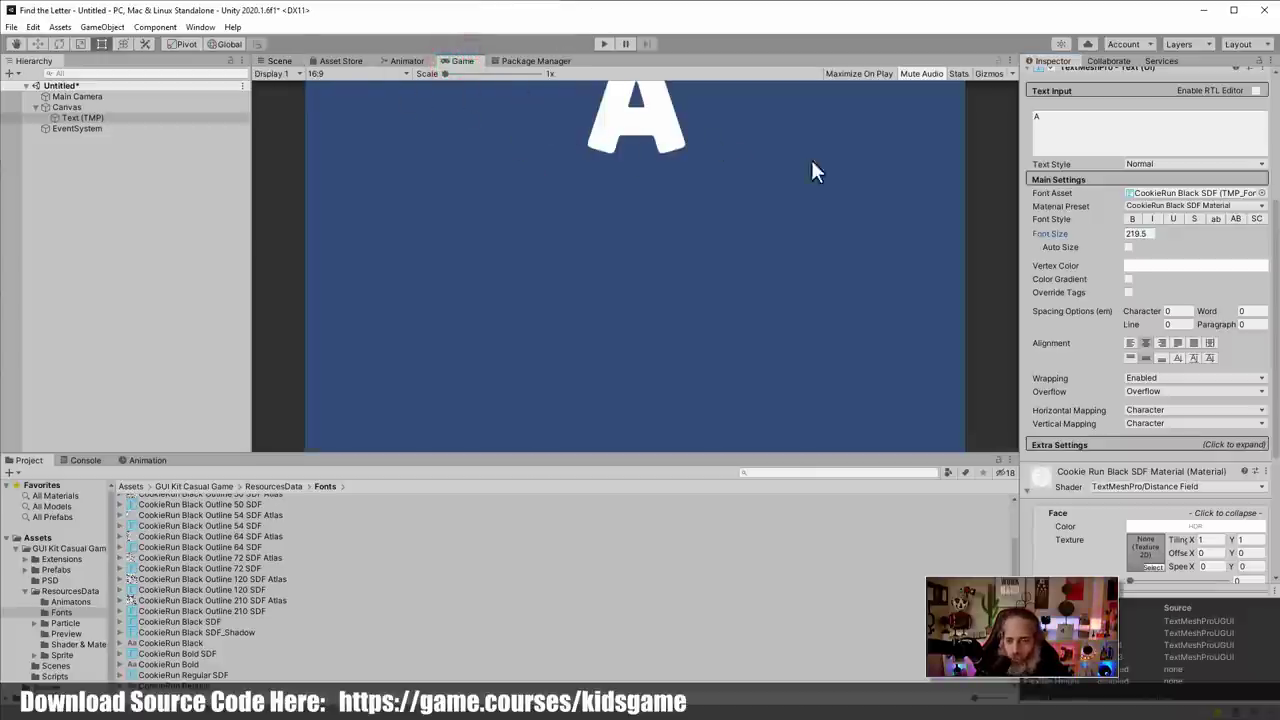
scroll(1145, 273, up, 5)
scroll(1140, 310, down, 3)
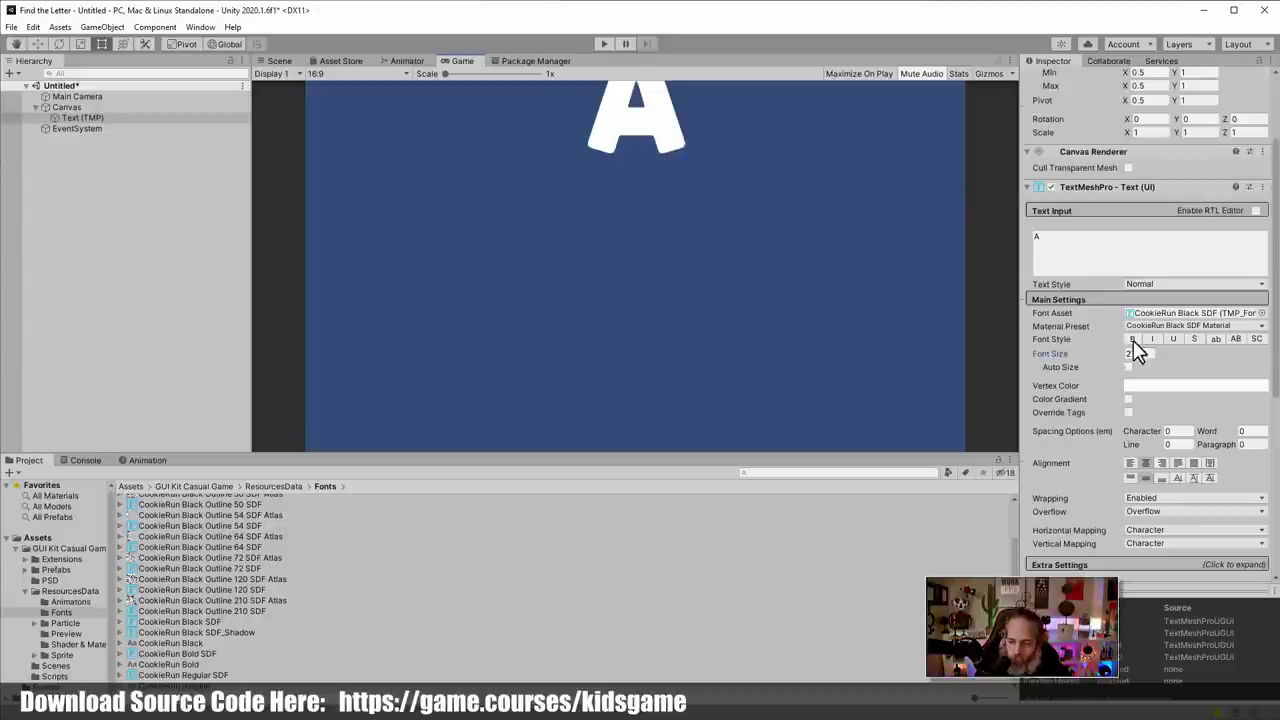
Resize the text box and enable Auto Size with a maximum font size of 220
click(270, 62)
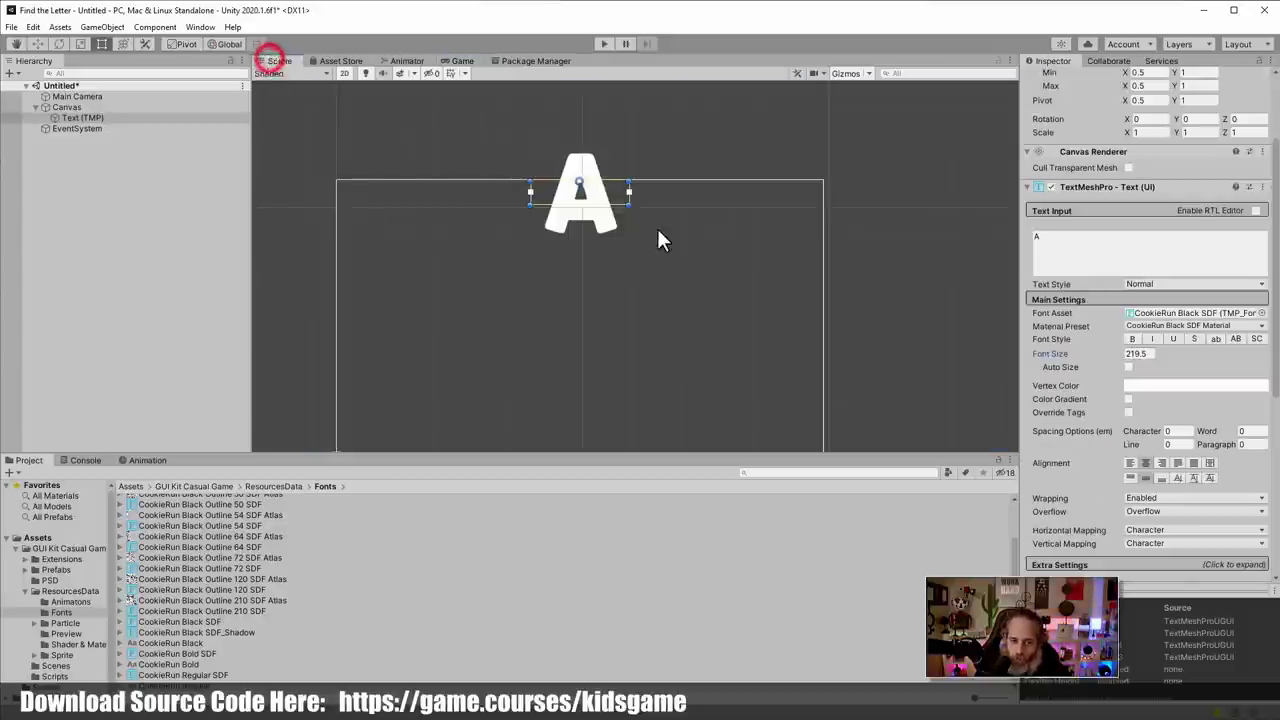
scroll(657, 228, down, 2)
drag(640, 236, 641, 260)
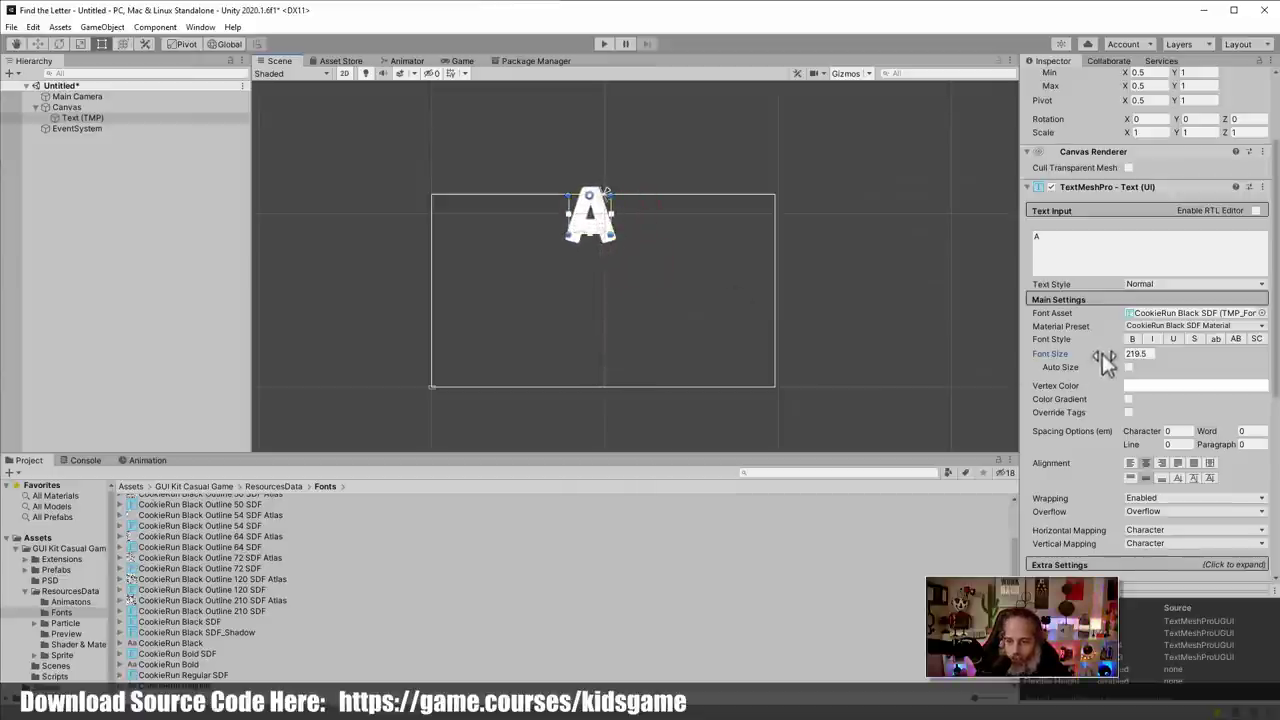
click(1128, 367)
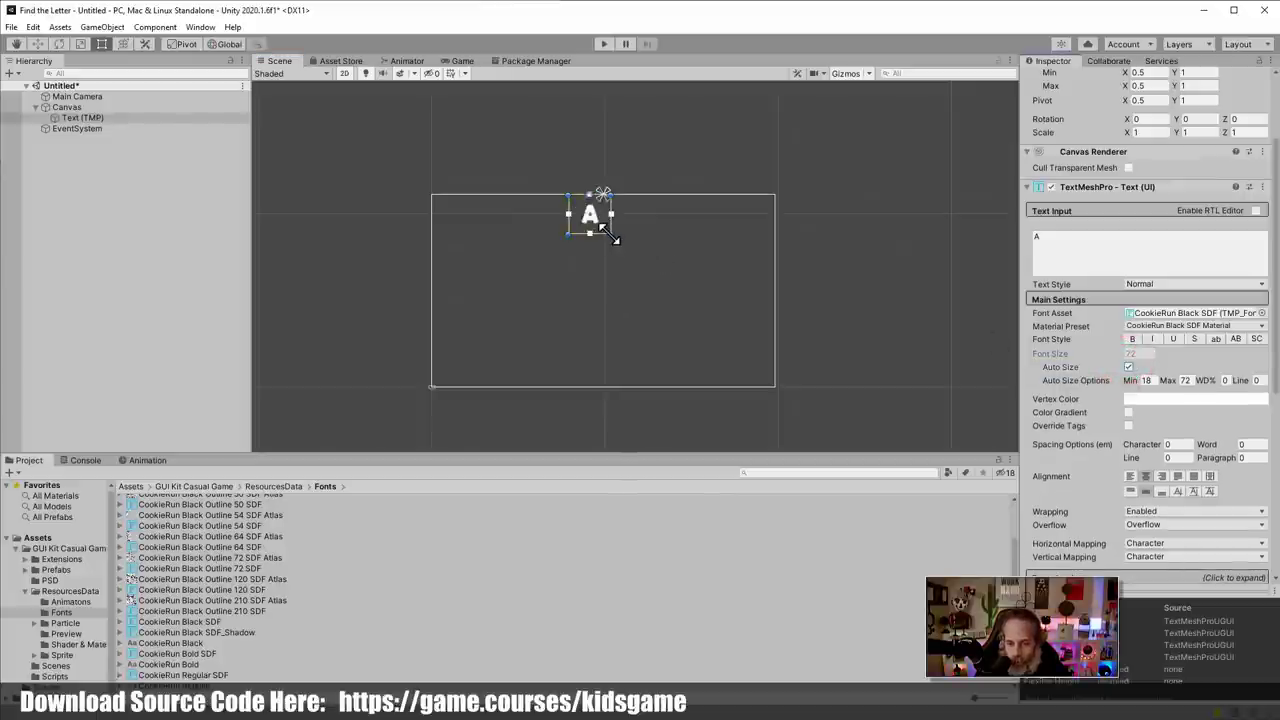
drag(614, 238, 622, 241)
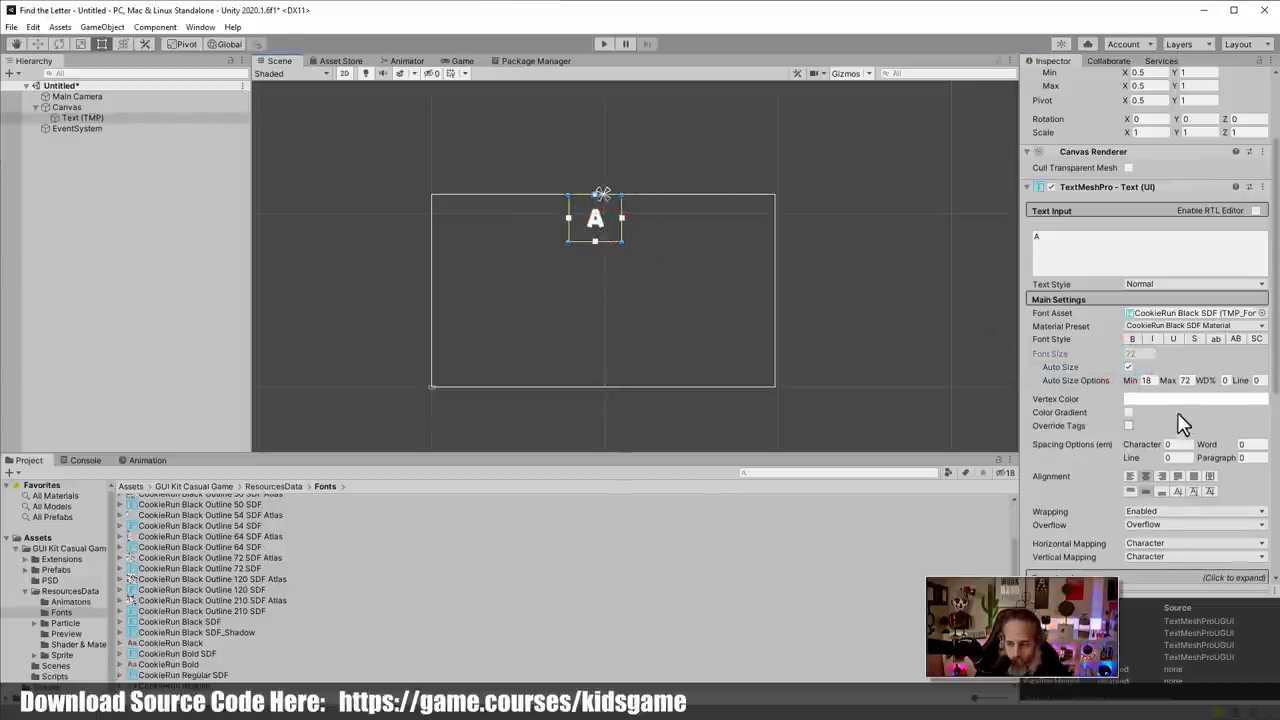
click(1184, 381)
text(220)
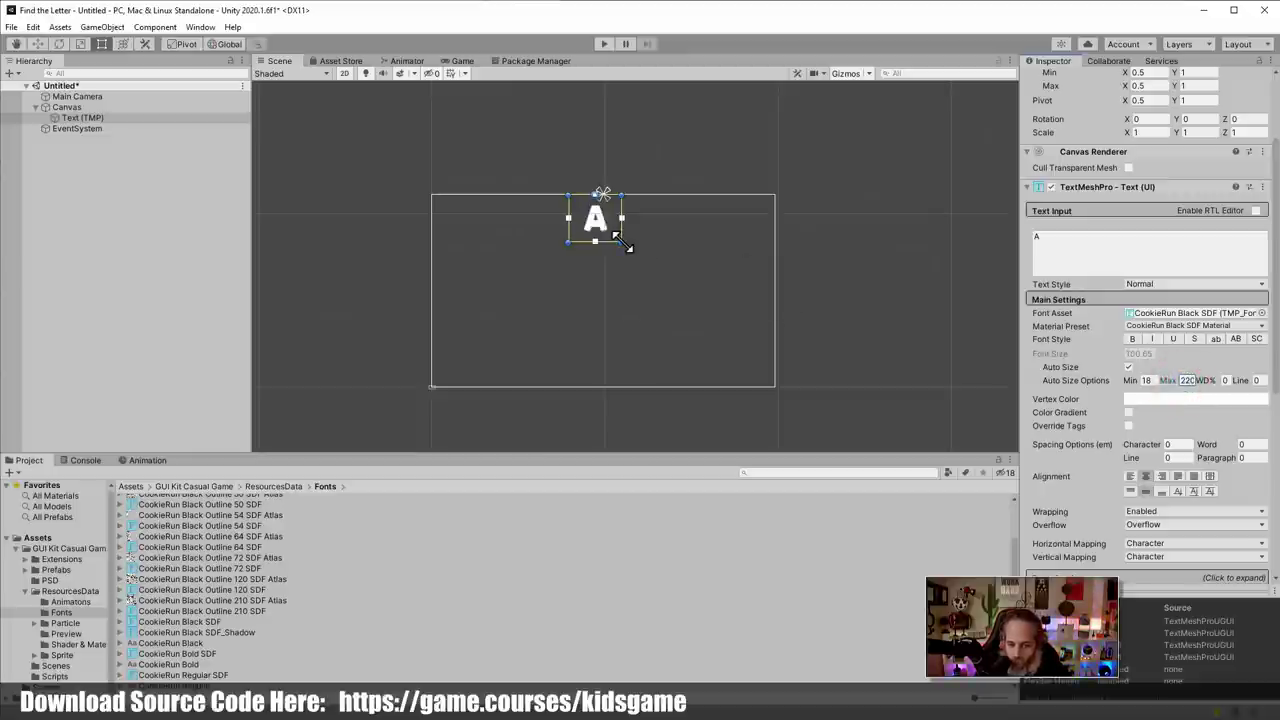
drag(621, 241, 645, 260)
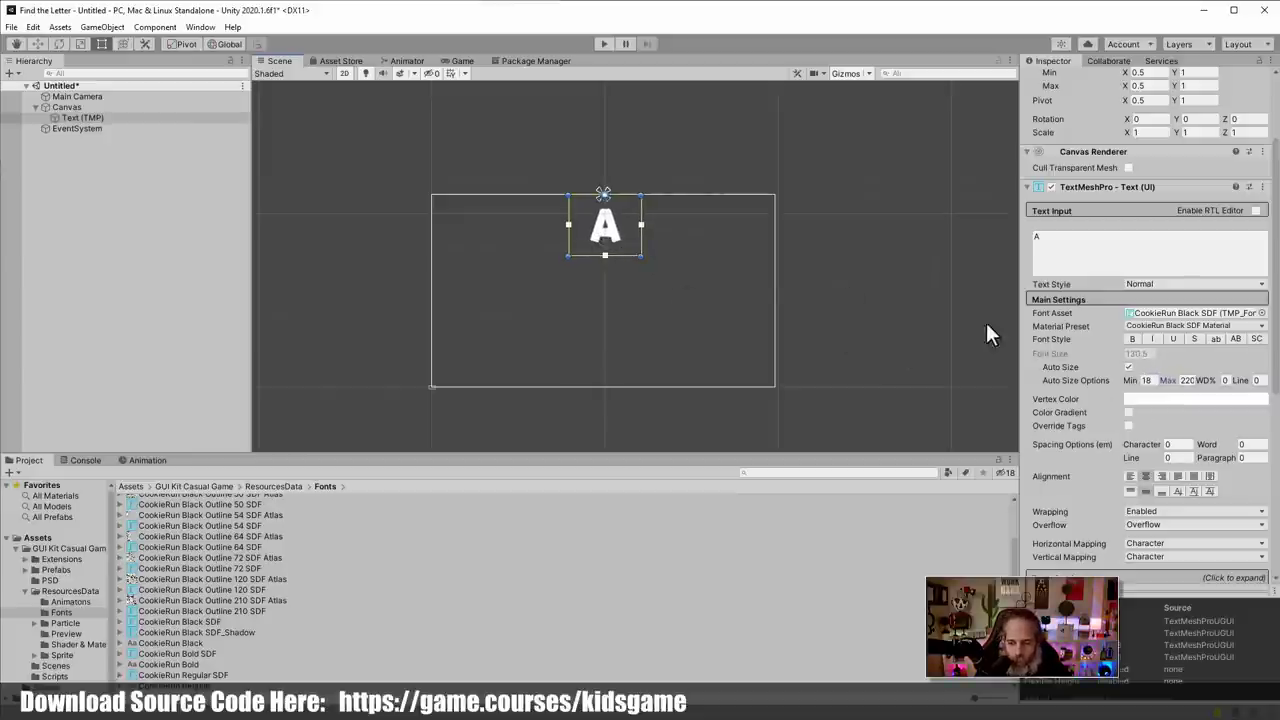
Turn Auto Size off, set font size 120, and move the letter left
click(1129, 367)
click(1140, 353)
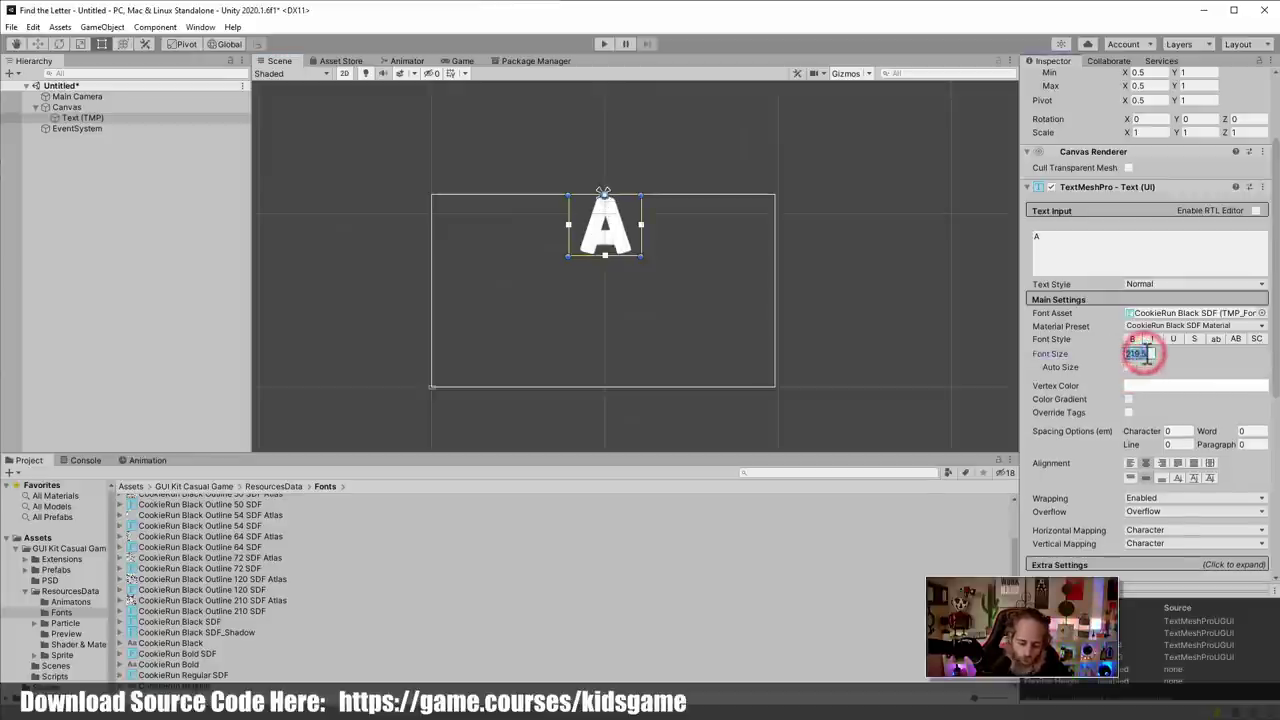
text(120)
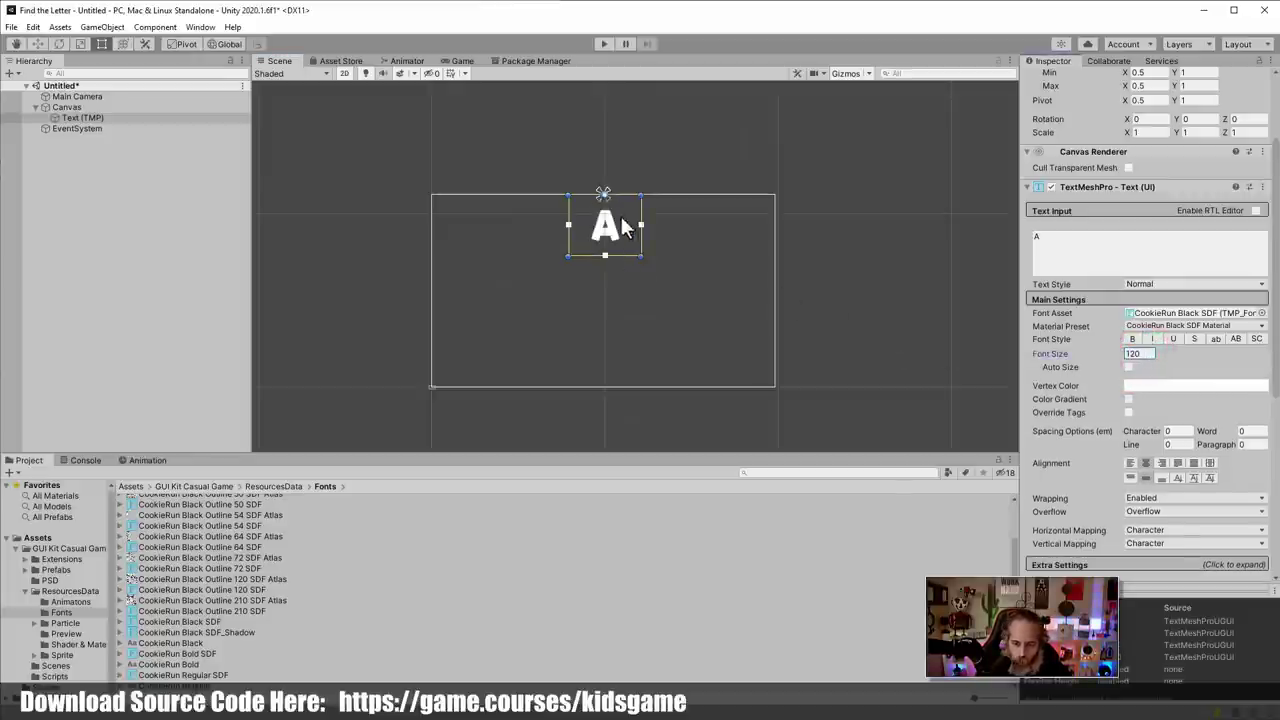
drag(624, 226, 500, 217)
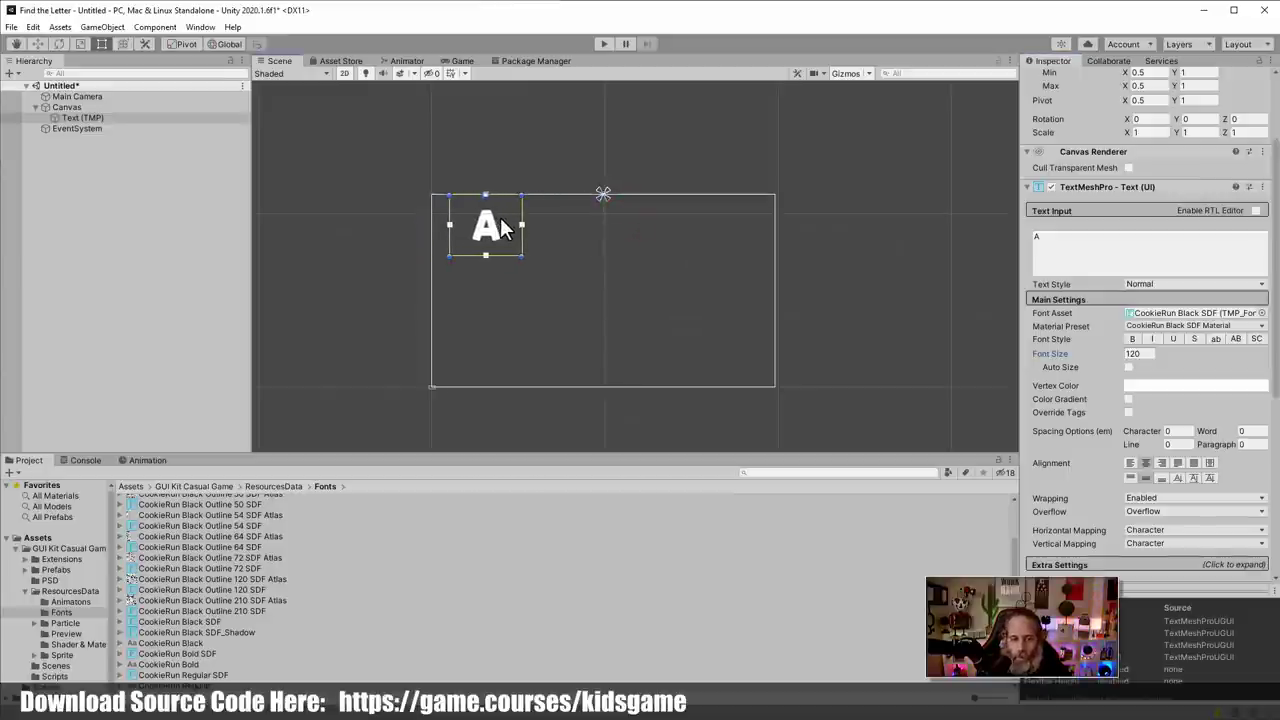
Duplicate the letter A text object and place the copy beside it
click(87, 117)
key(ctrl+d)
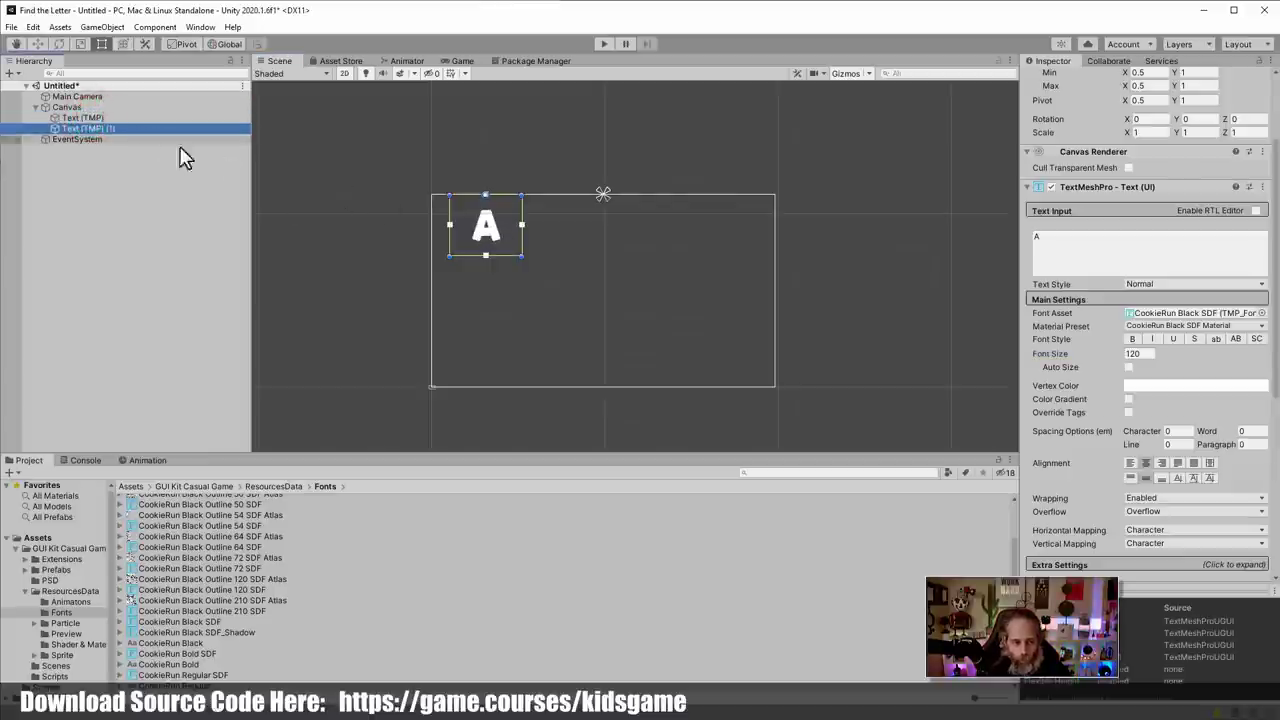
key(w)
drag(535, 193, 573, 195)
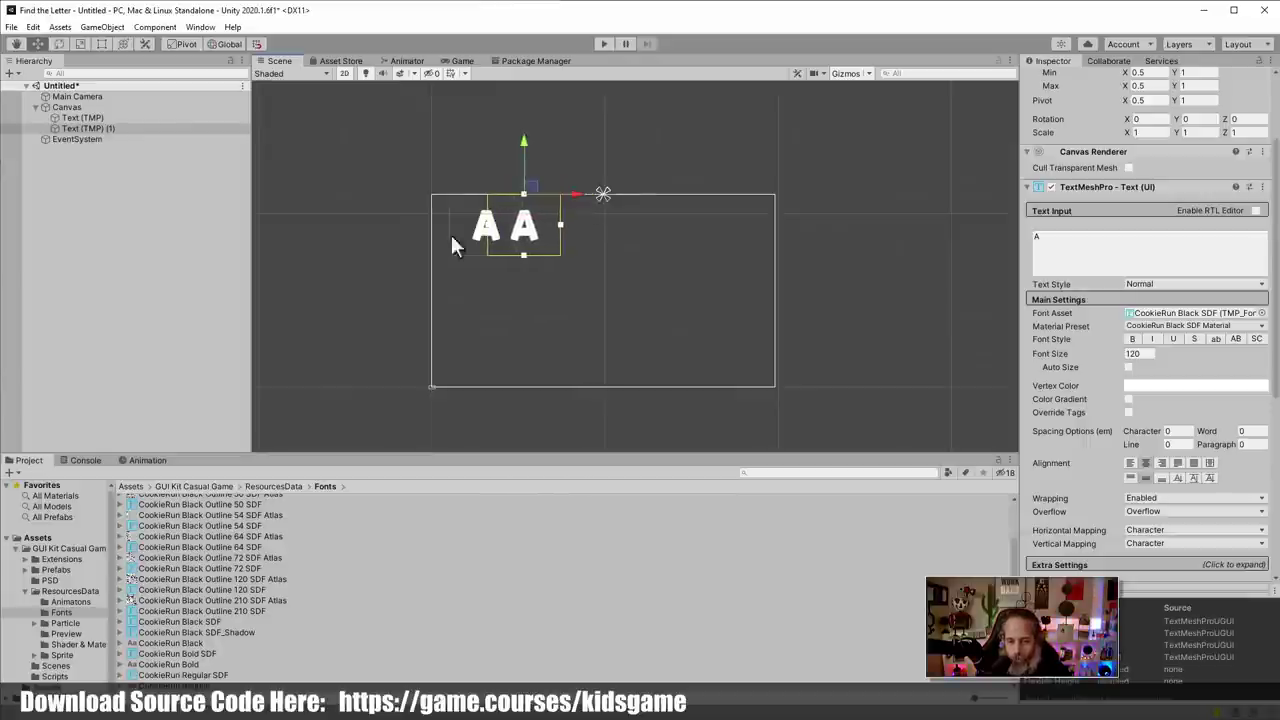
Change the left letter's text to lowercase 'a'
click(81, 118)
click(1037, 237)
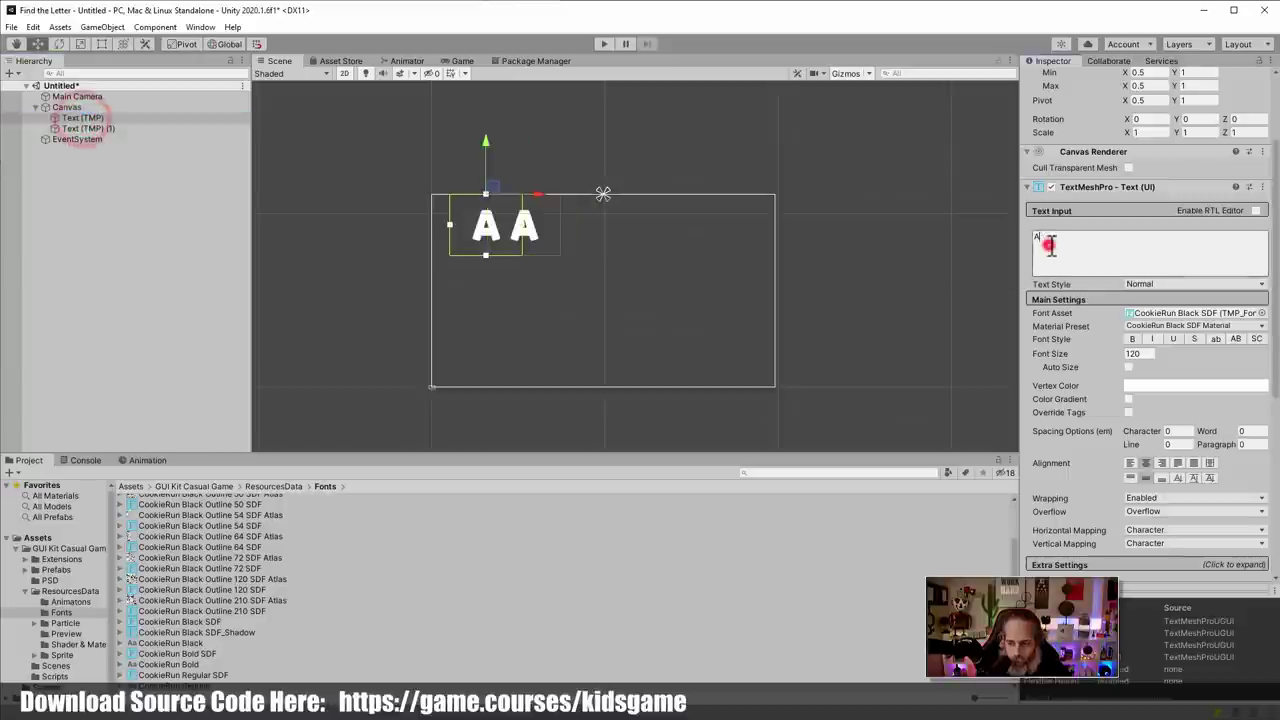
key(BackSpace)
text(a)
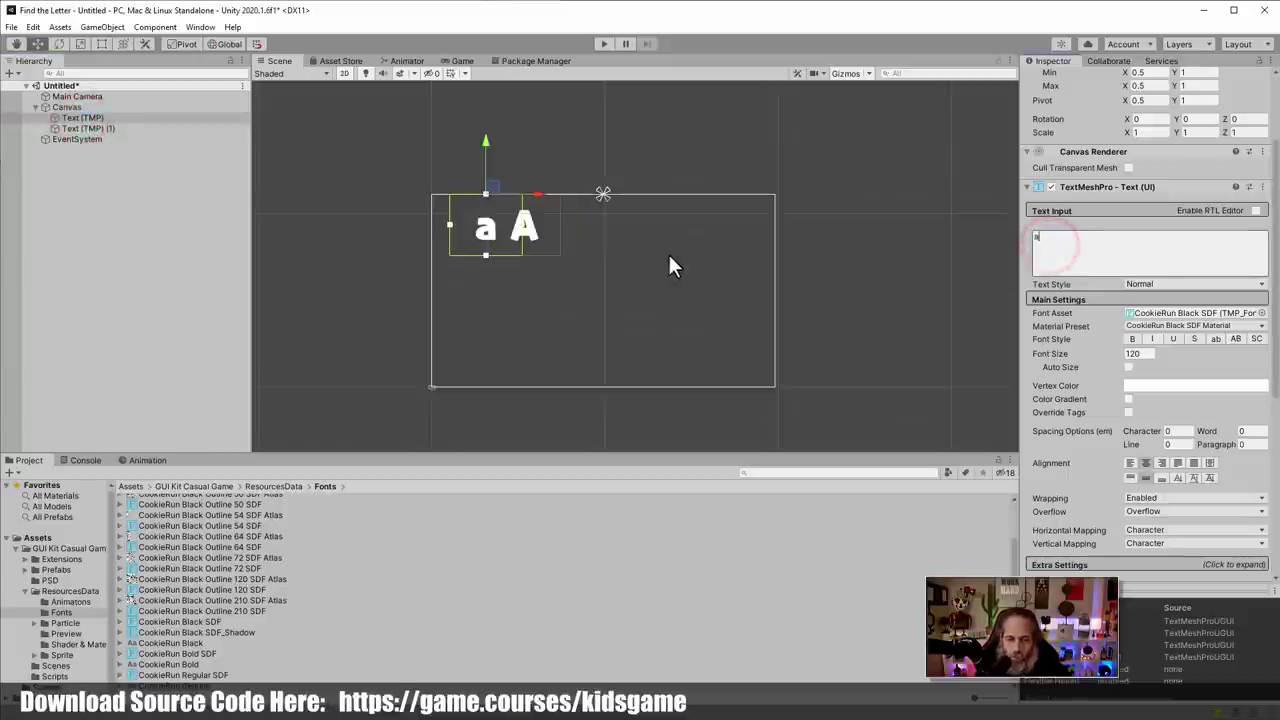
Move the capital A up and left toward the canvas edge, checking the Game view
click(525, 222)
click(529, 230)
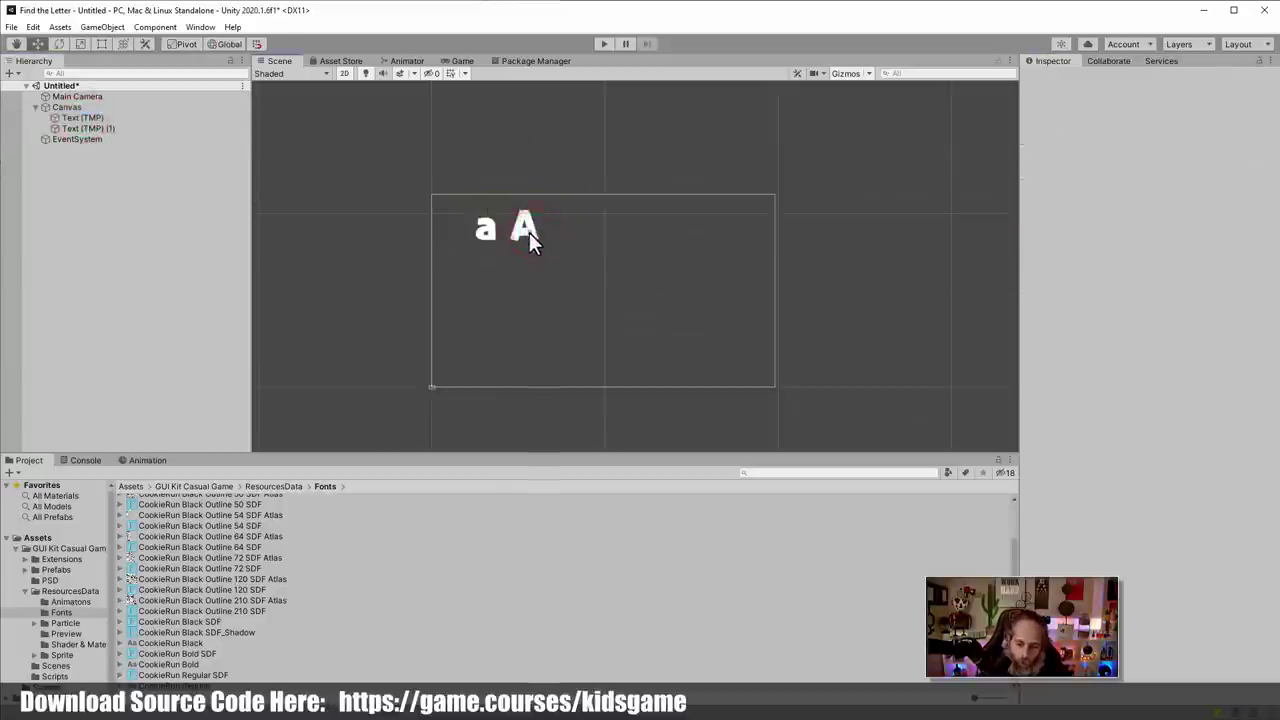
click(529, 232)
click(527, 230)
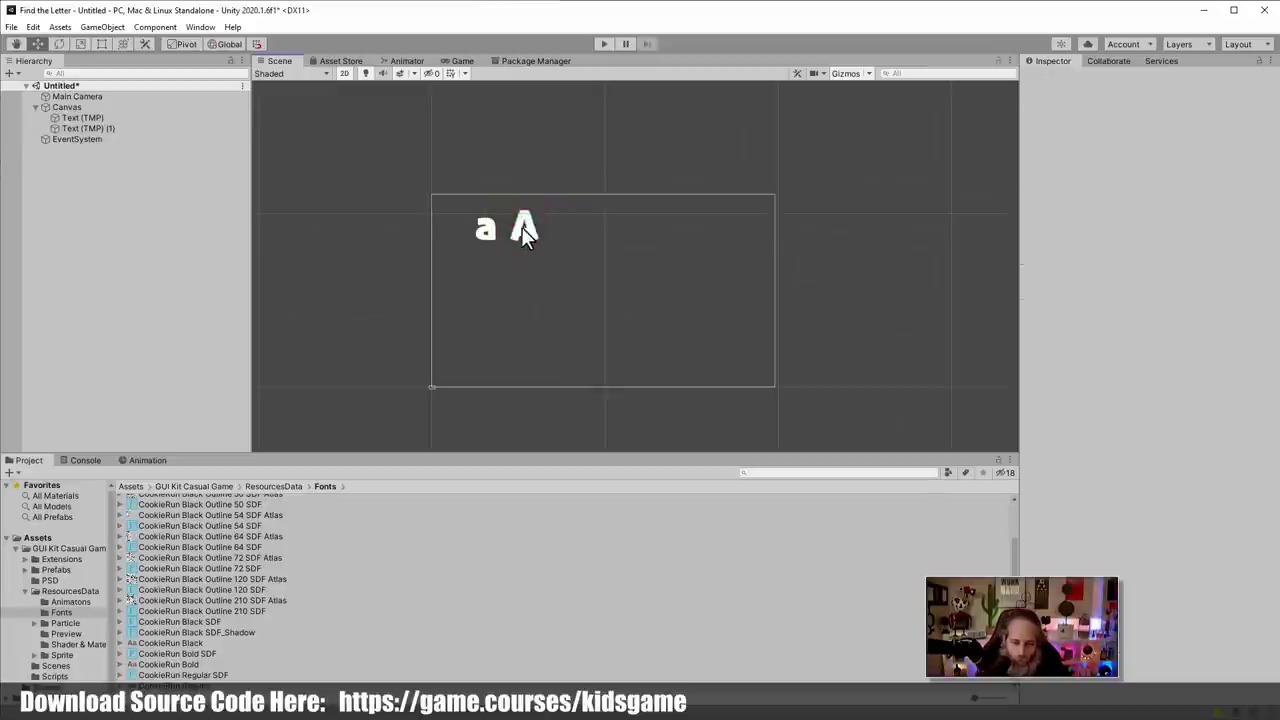
click(525, 228)
drag(535, 202, 533, 196)
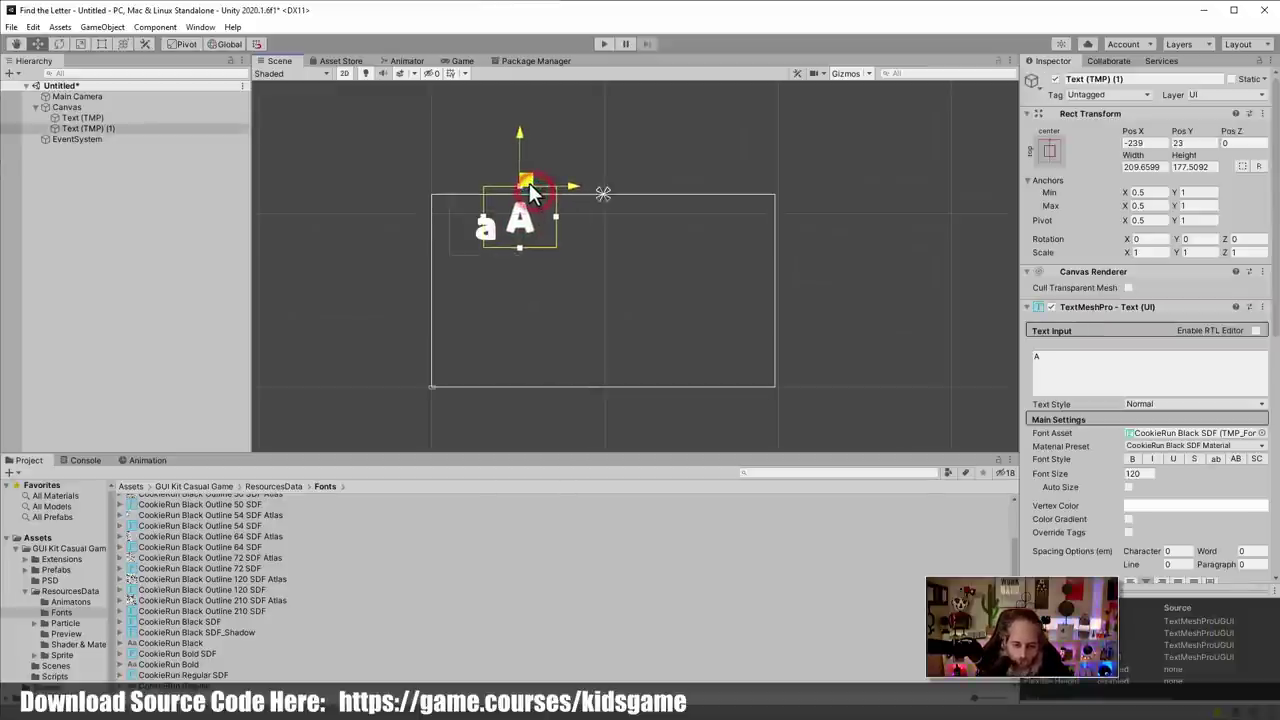
click(461, 60)
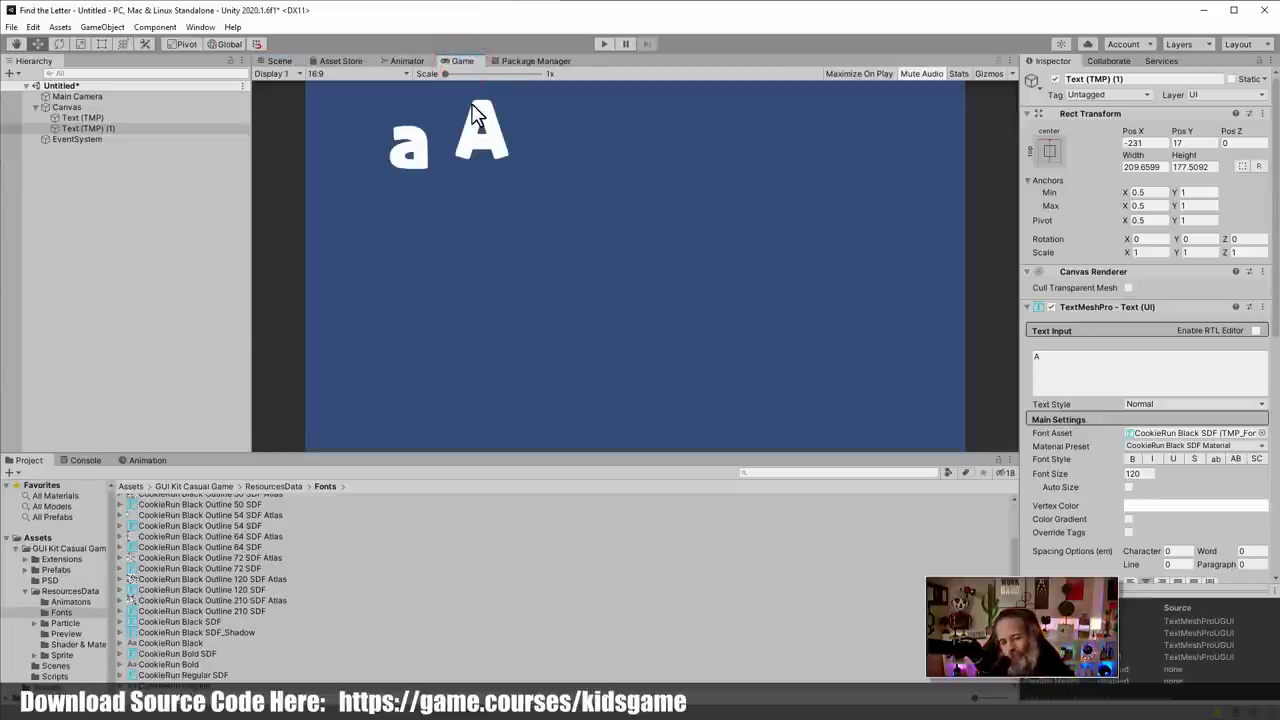
click(279, 62)
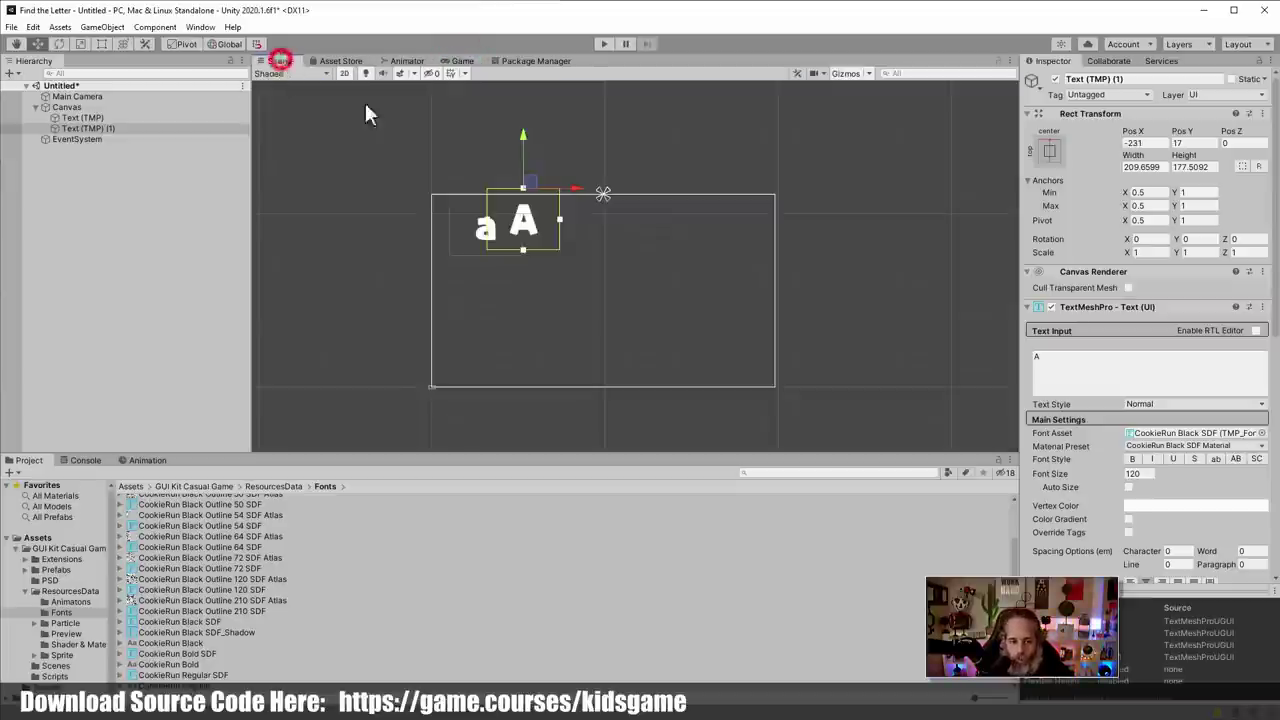
drag(531, 187, 469, 203)
click(456, 61)
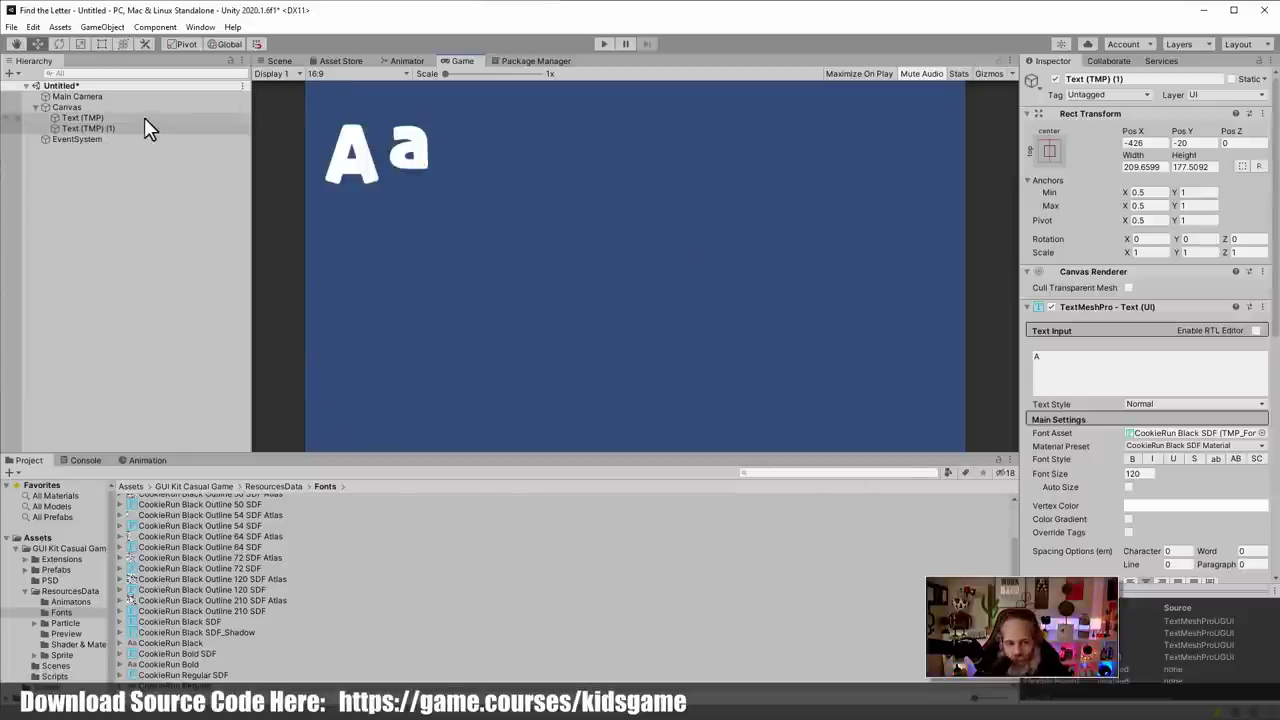
Delete the lowercase a text object, leaving only the capital A
click(111, 126)
key(Delete)
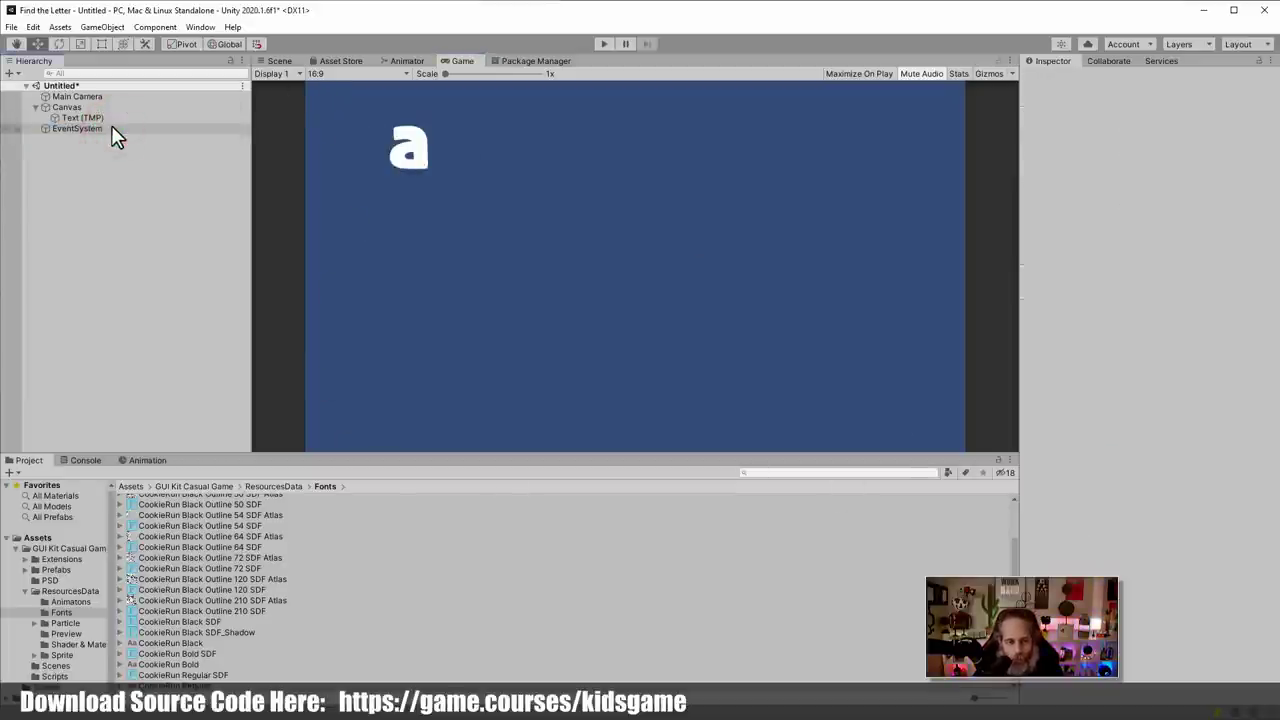
key(ctrl+z)
click(107, 118)
key(Delete)
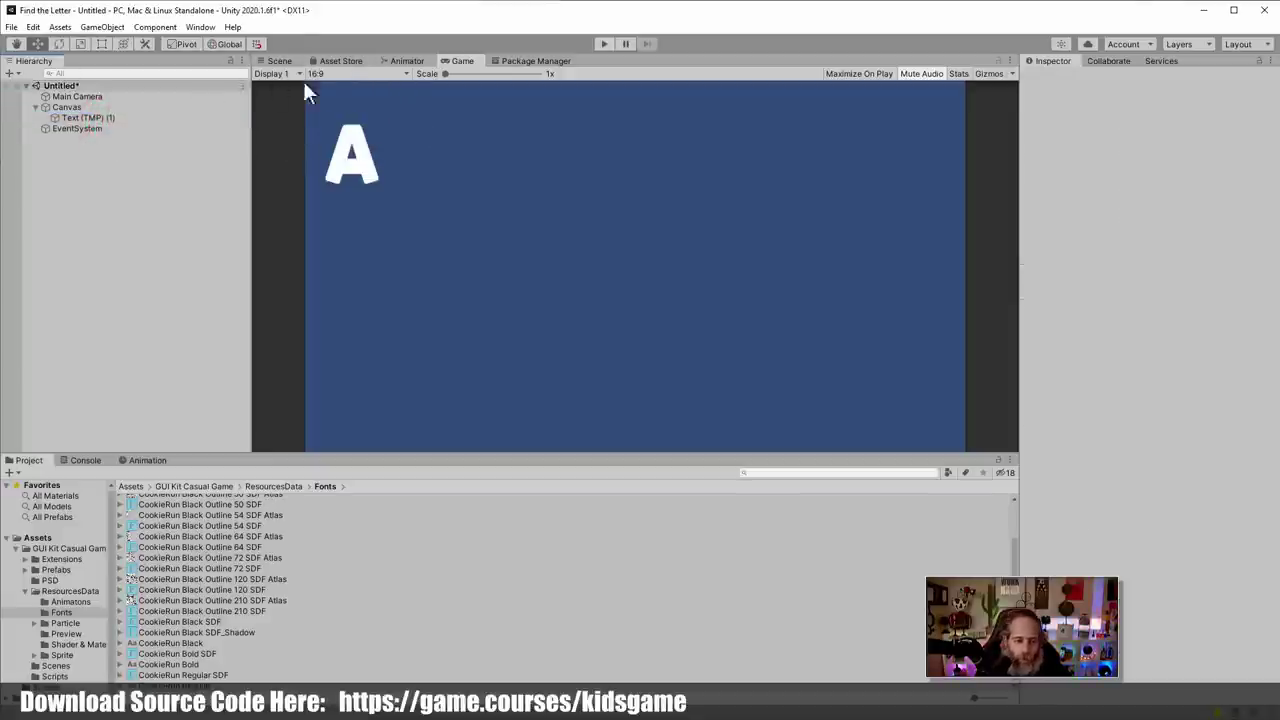
Add a UI Panel under the Canvas
click(91, 107)
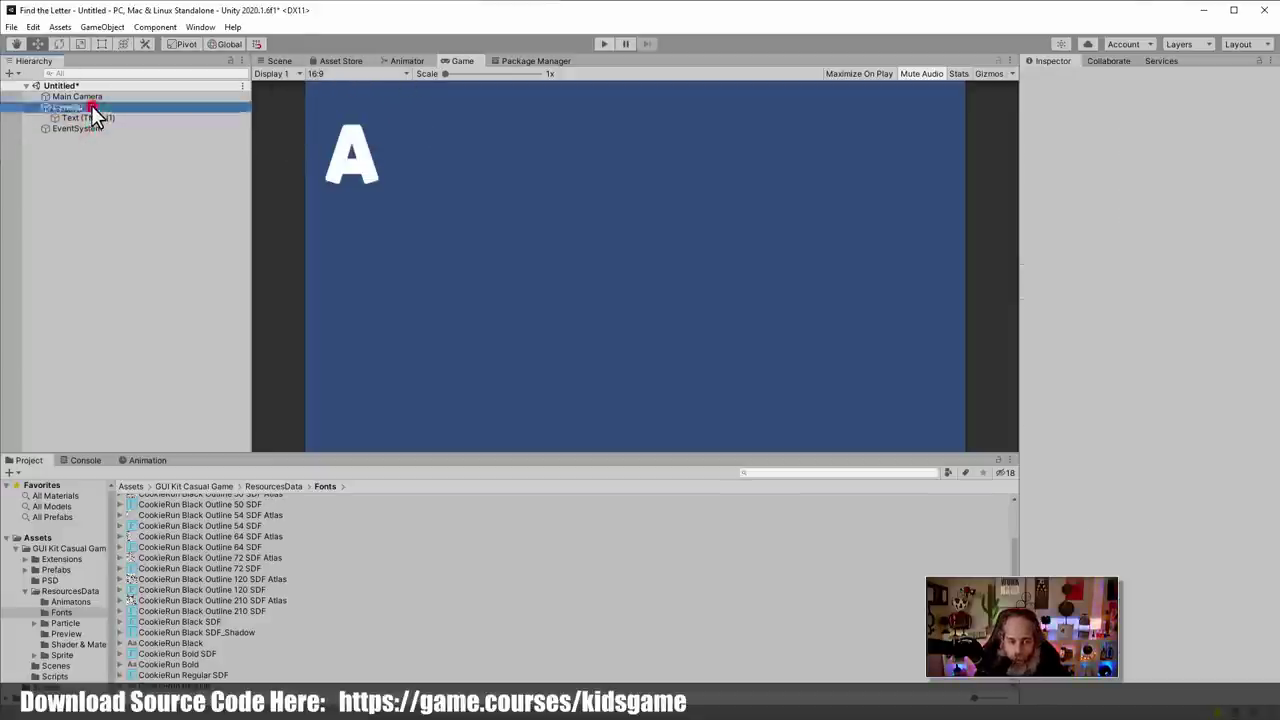
right_click(74, 109)
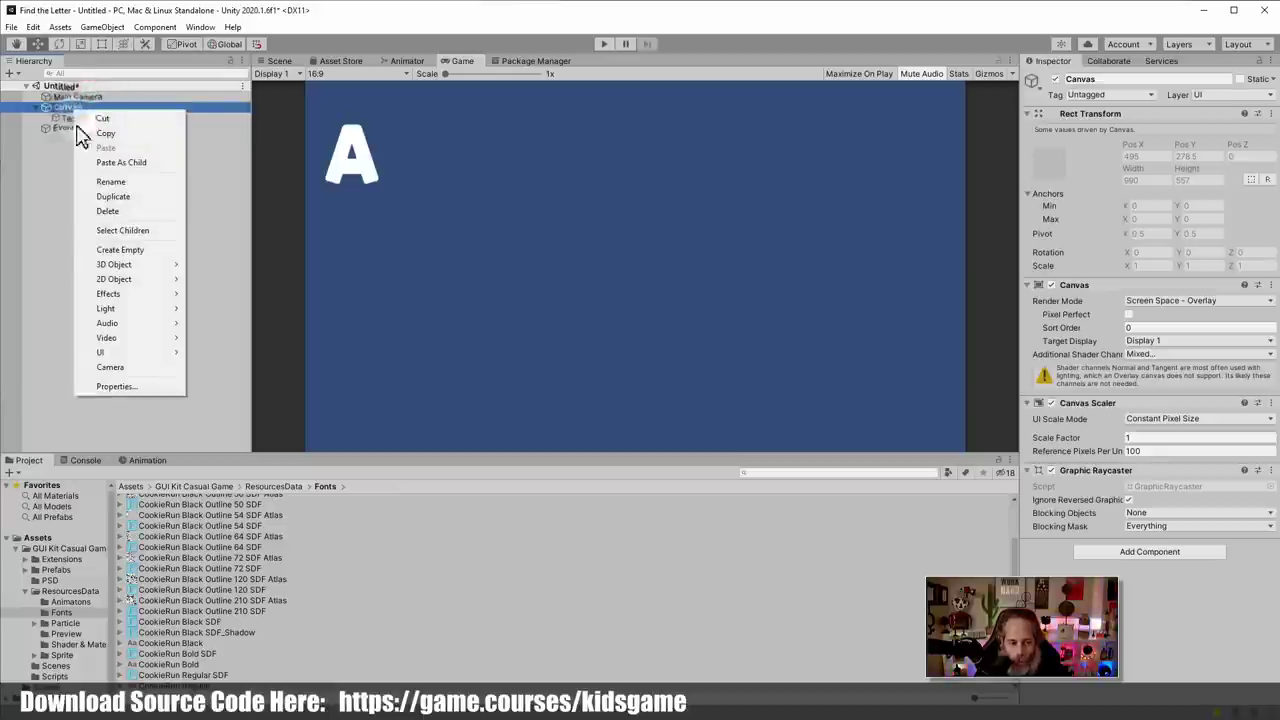
mouse_move(150, 354)
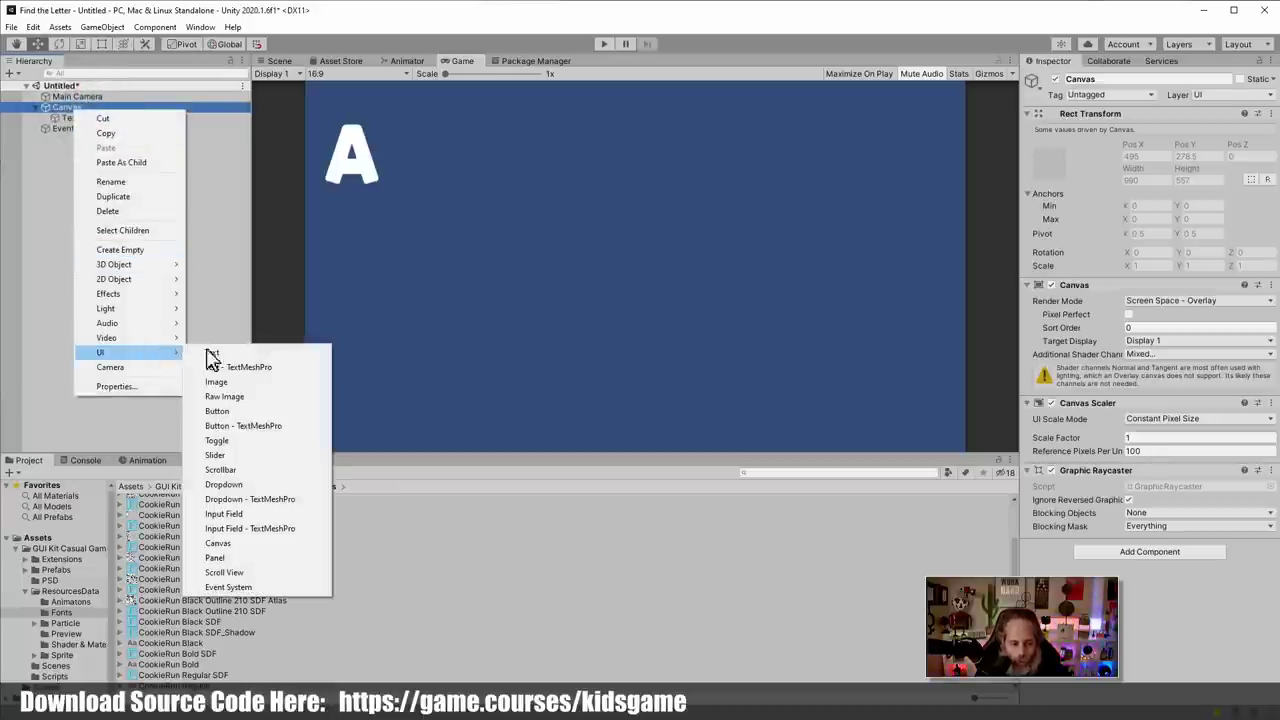
click(228, 558)
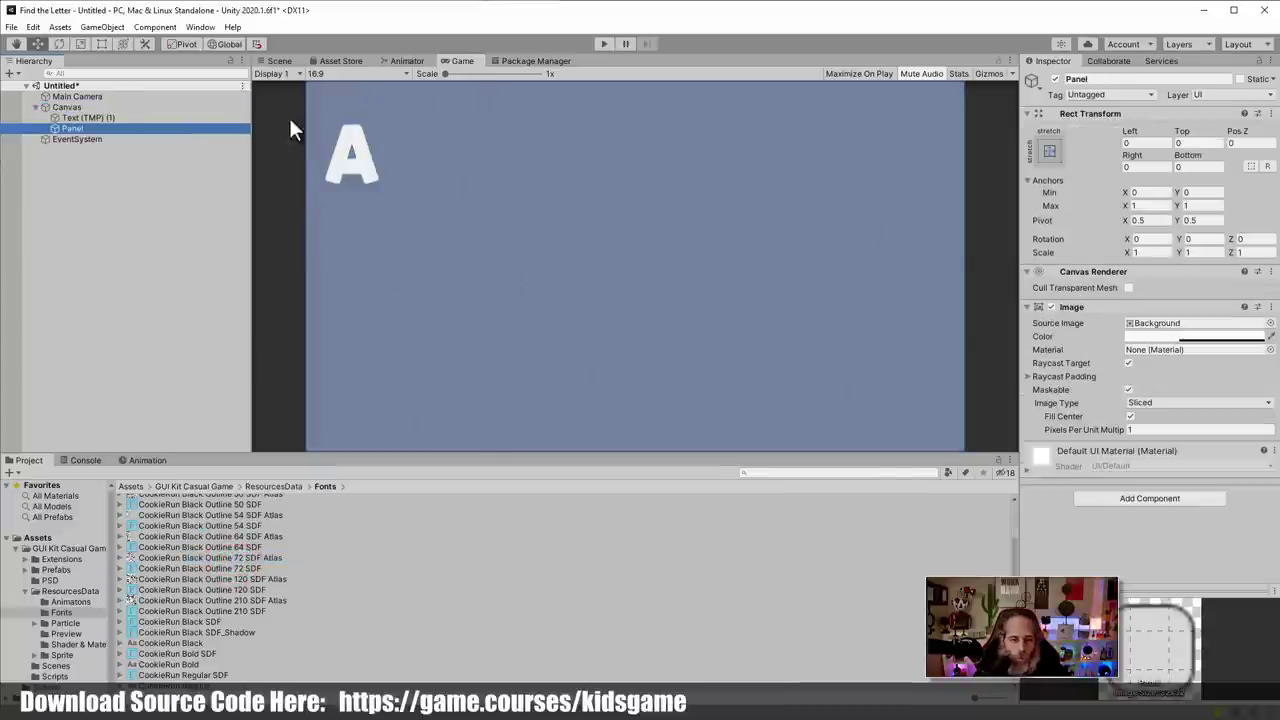
Lower the panel's top edge below the A with the Rect tool and verify in Game view
click(271, 61)
key(t)
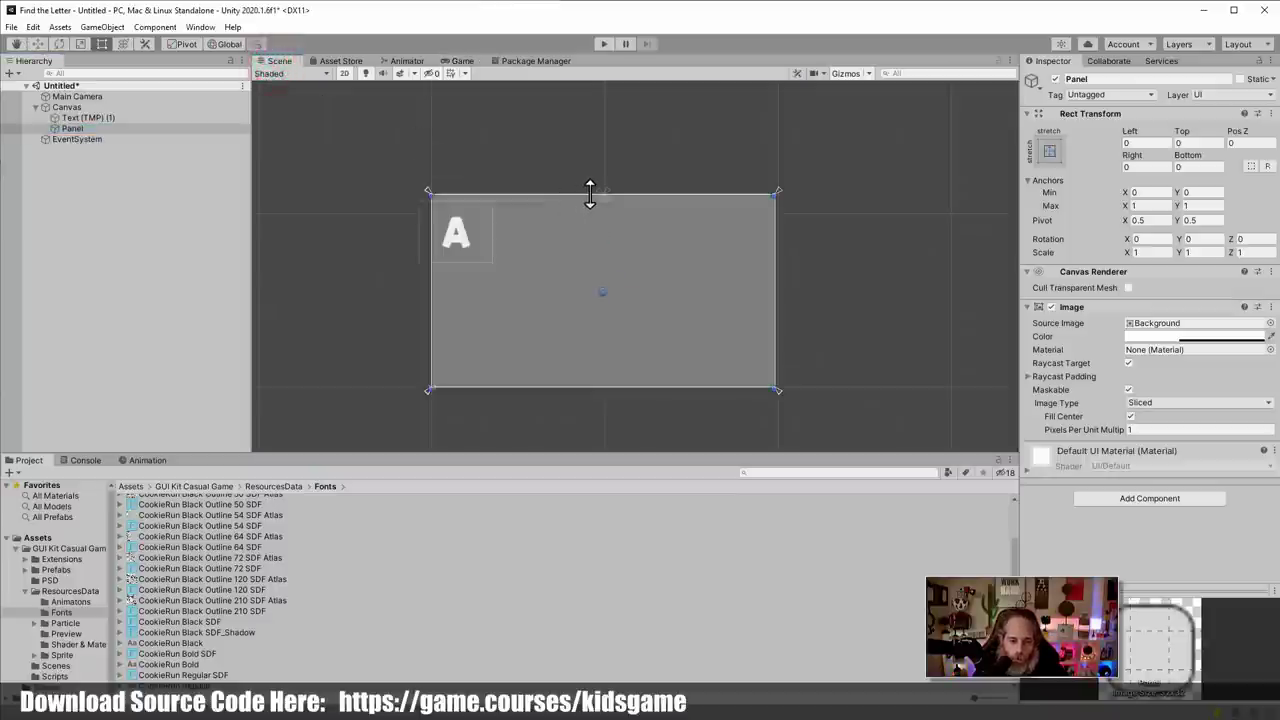
drag(590, 194, 573, 255)
click(463, 60)
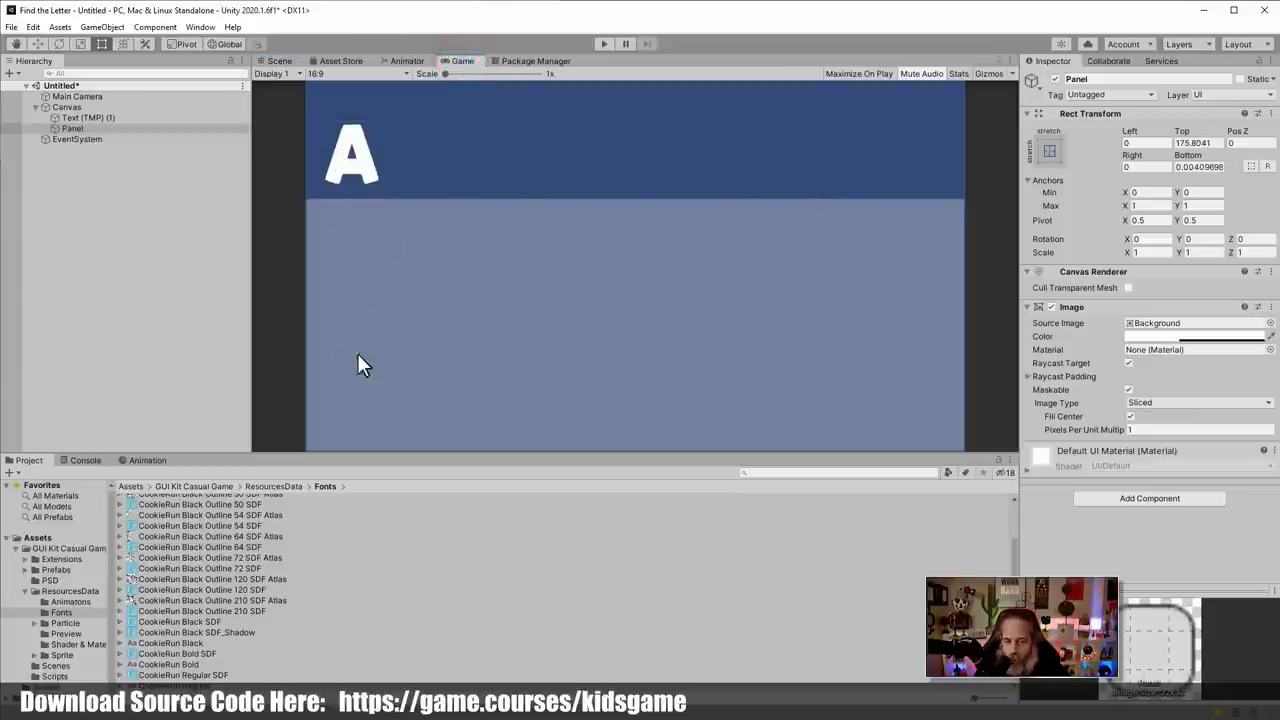
click(1052, 307)
click(1052, 307)
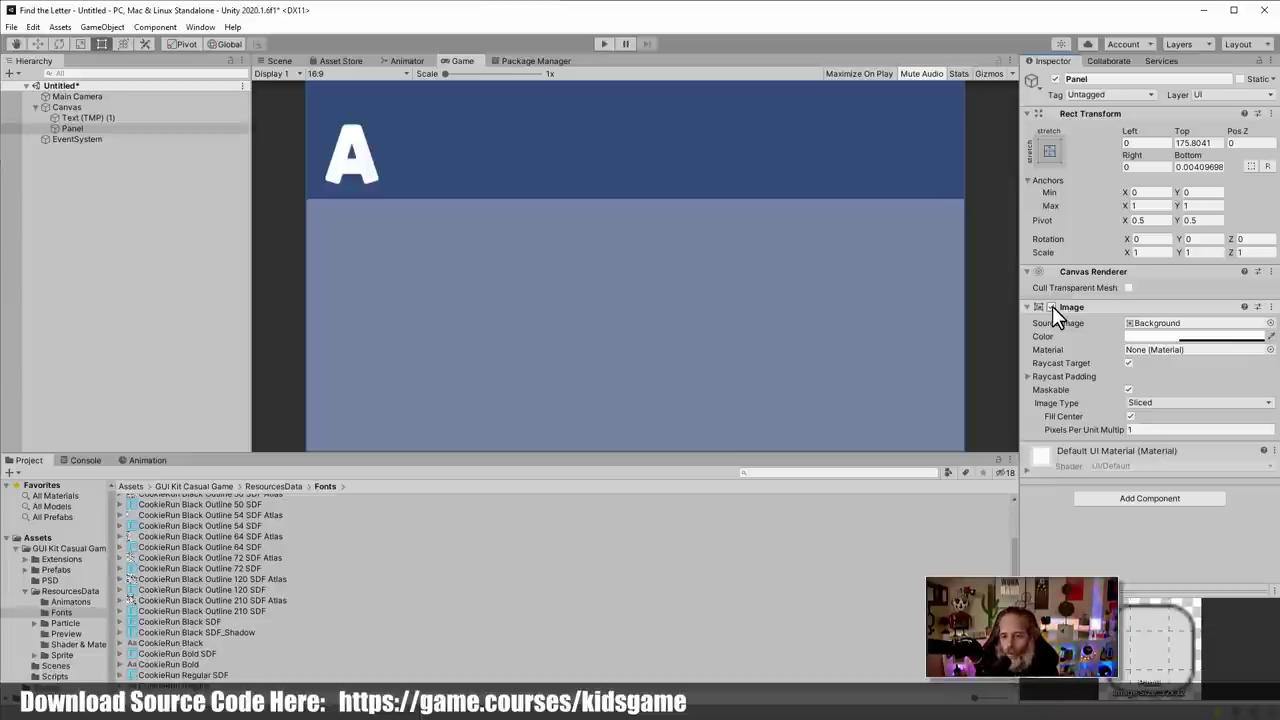
Add a Grid Layout Group component to the Panel, giving 100×100 cells with zero spacing
click(1103, 502)
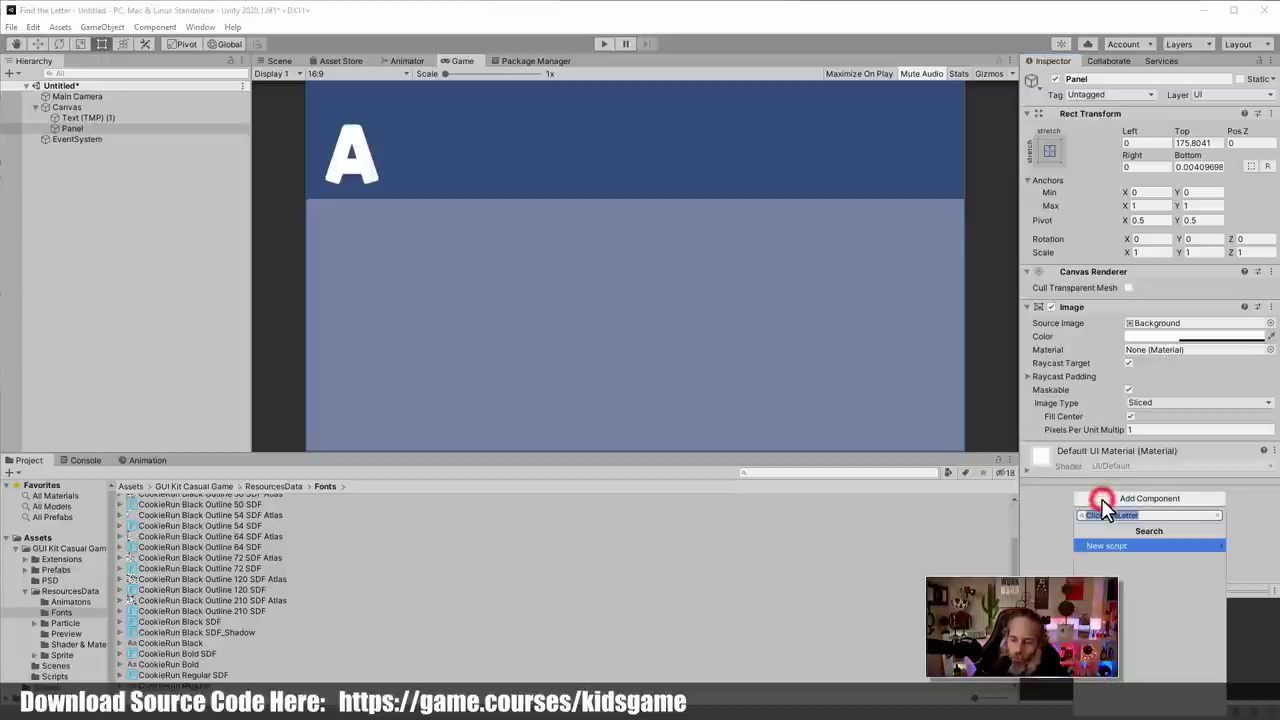
text(grid)
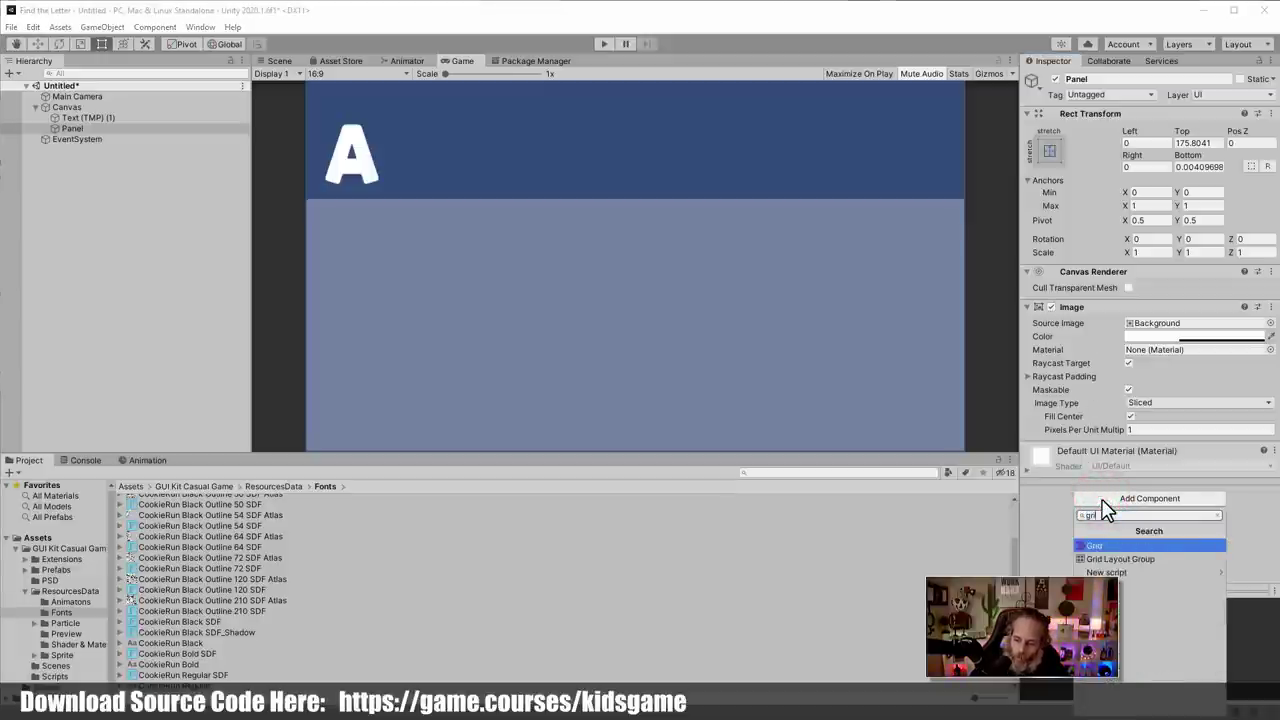
key(Down)
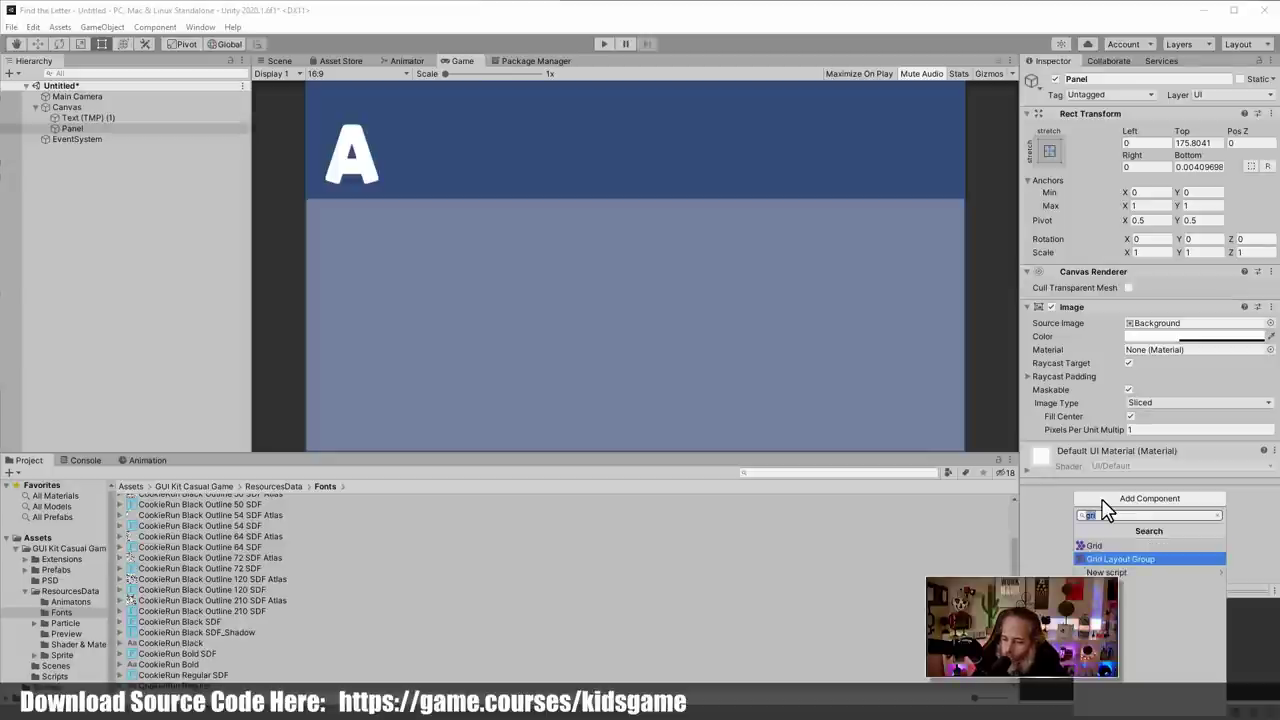
key(Return)
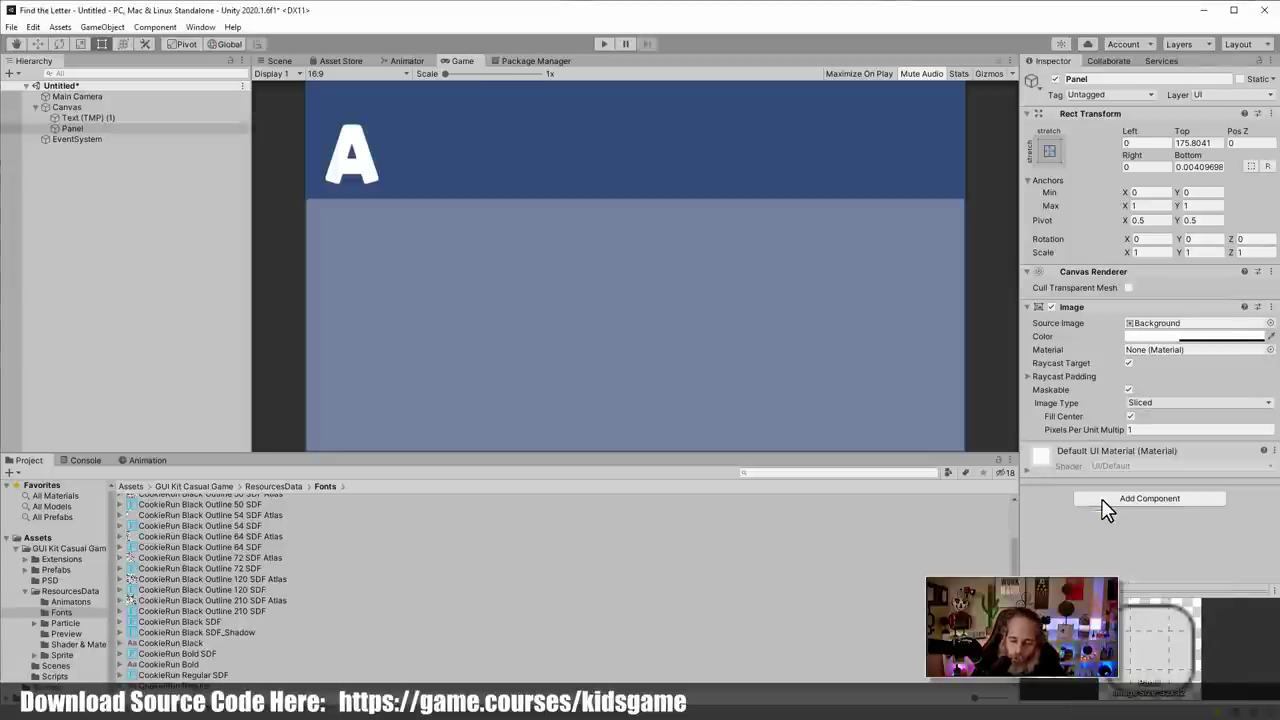
scroll(1099, 475, down, 1)
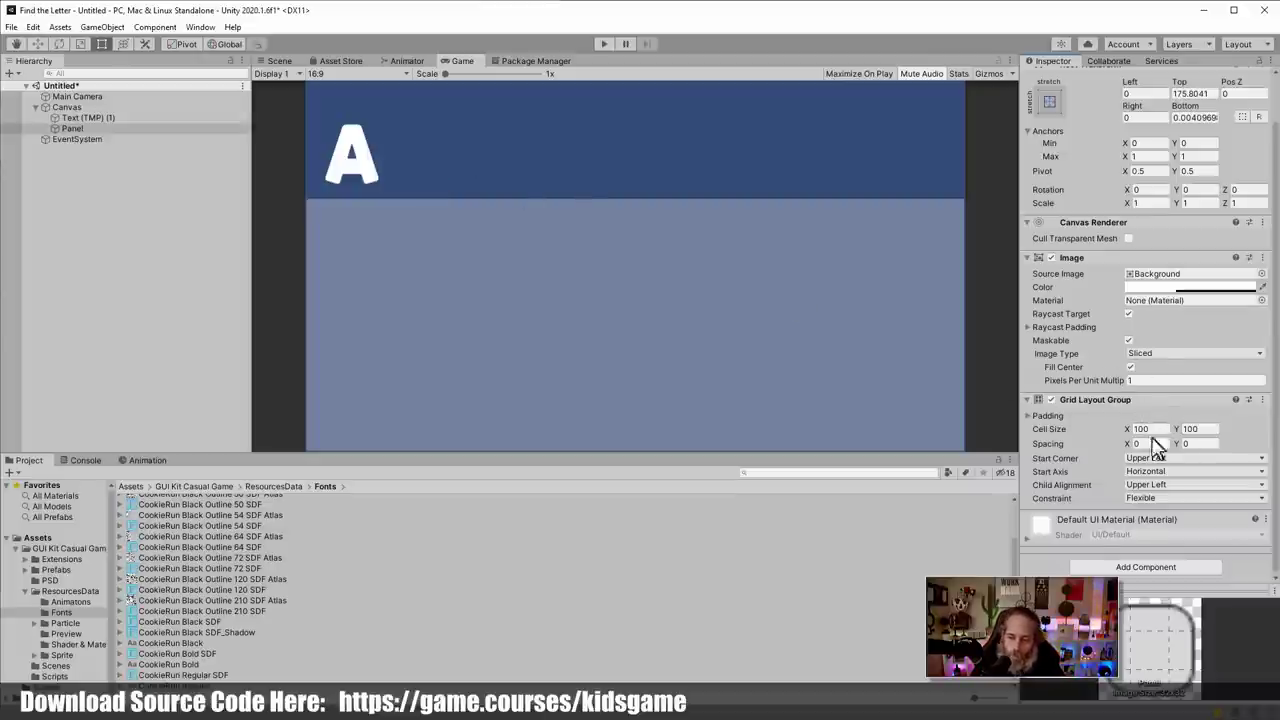
click(89, 130)
Create a TextMeshPro text inside the Panel and set its text to 'a'
right_click(89, 129)
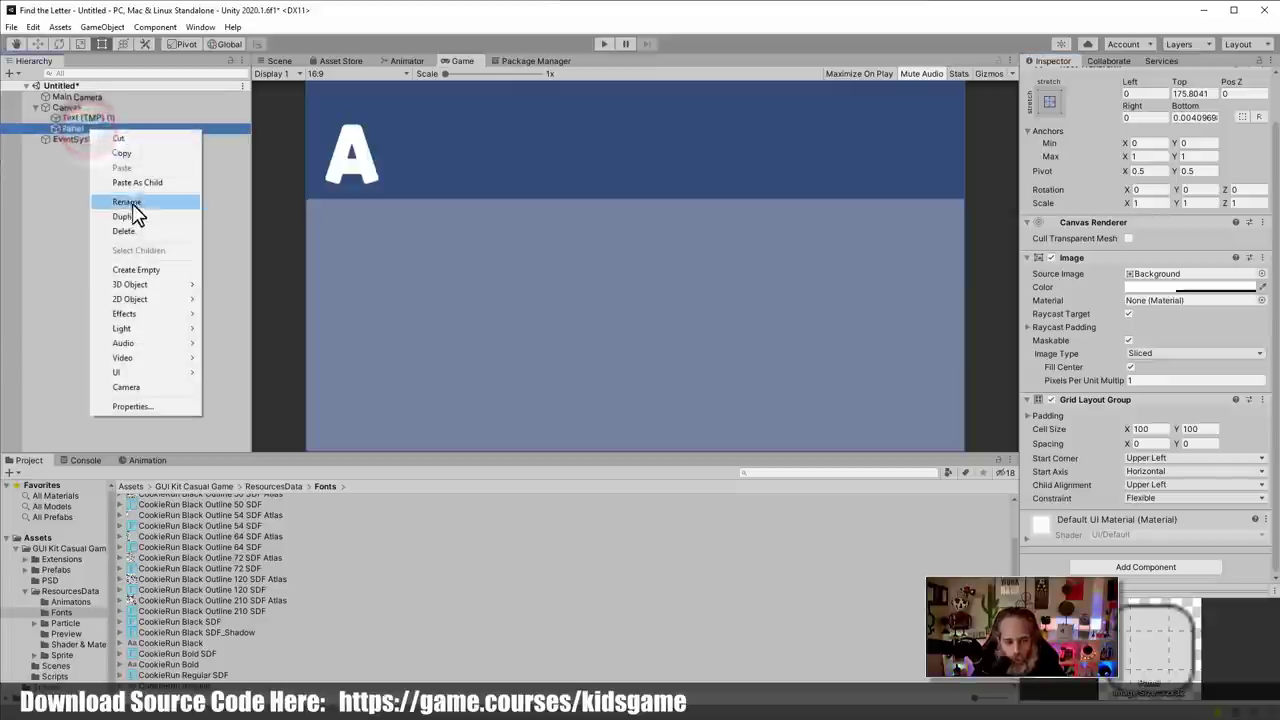
click(156, 372)
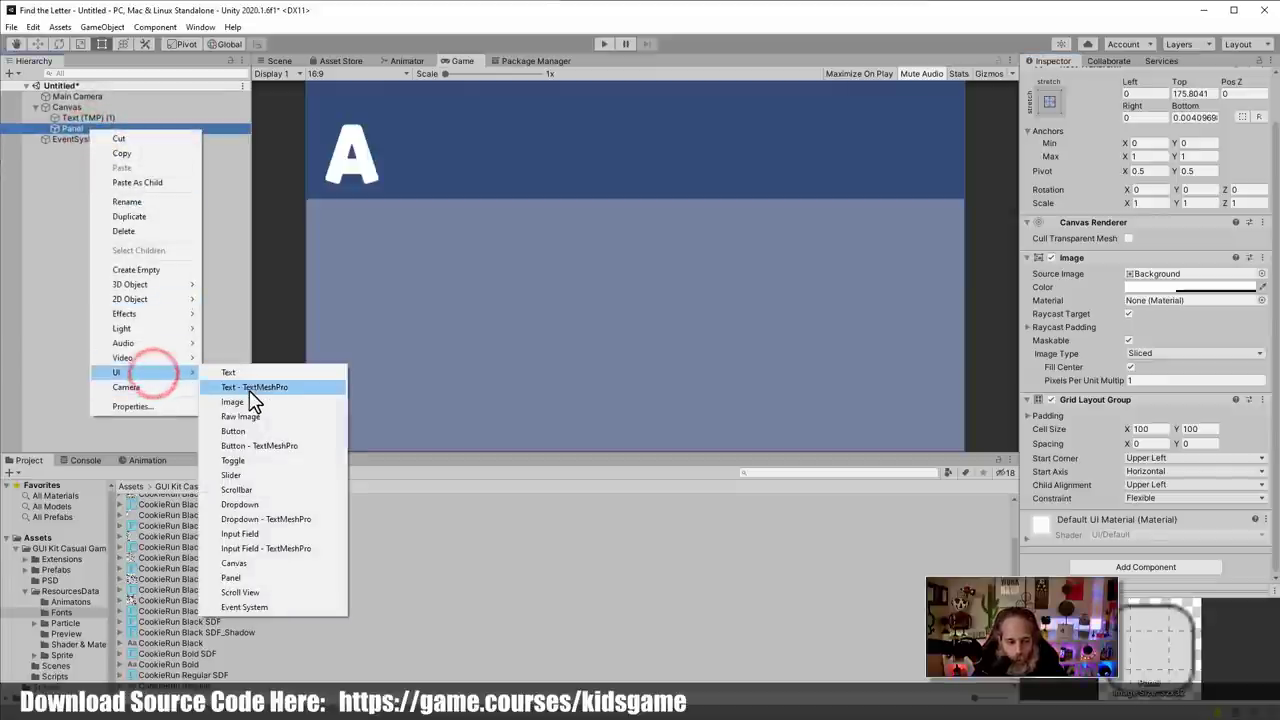
click(249, 388)
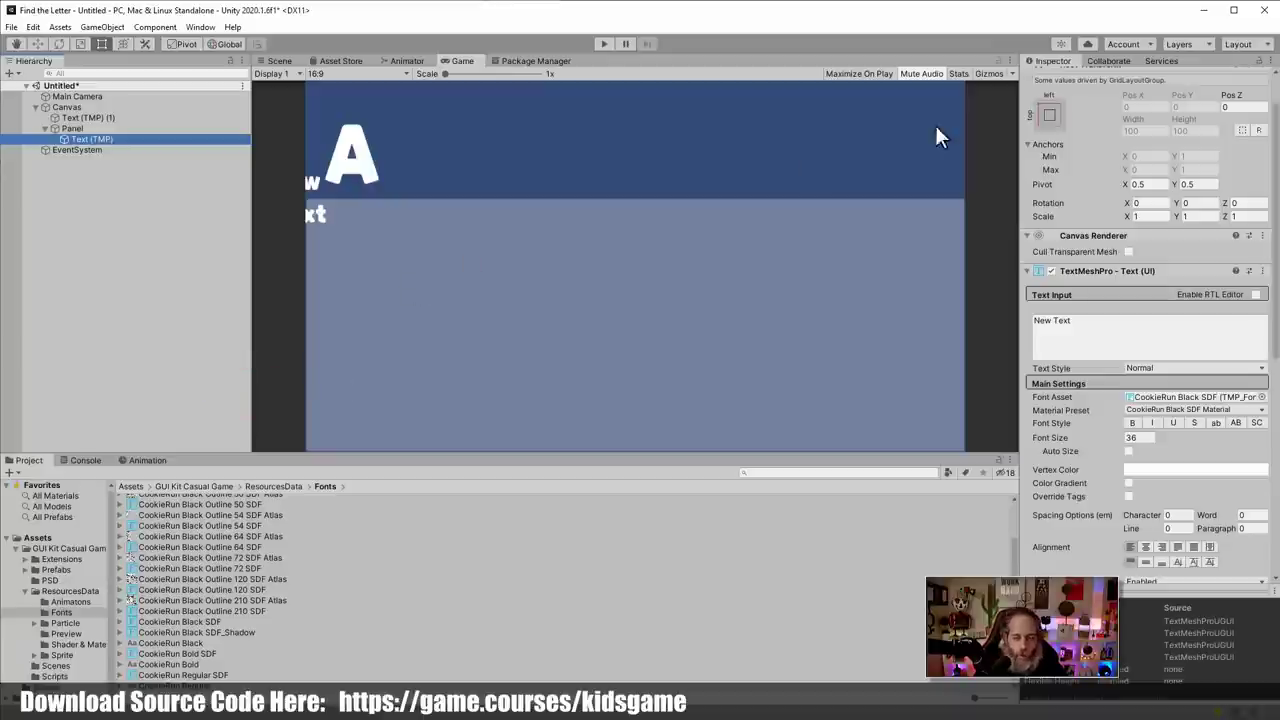
click(1075, 326)
text(a)
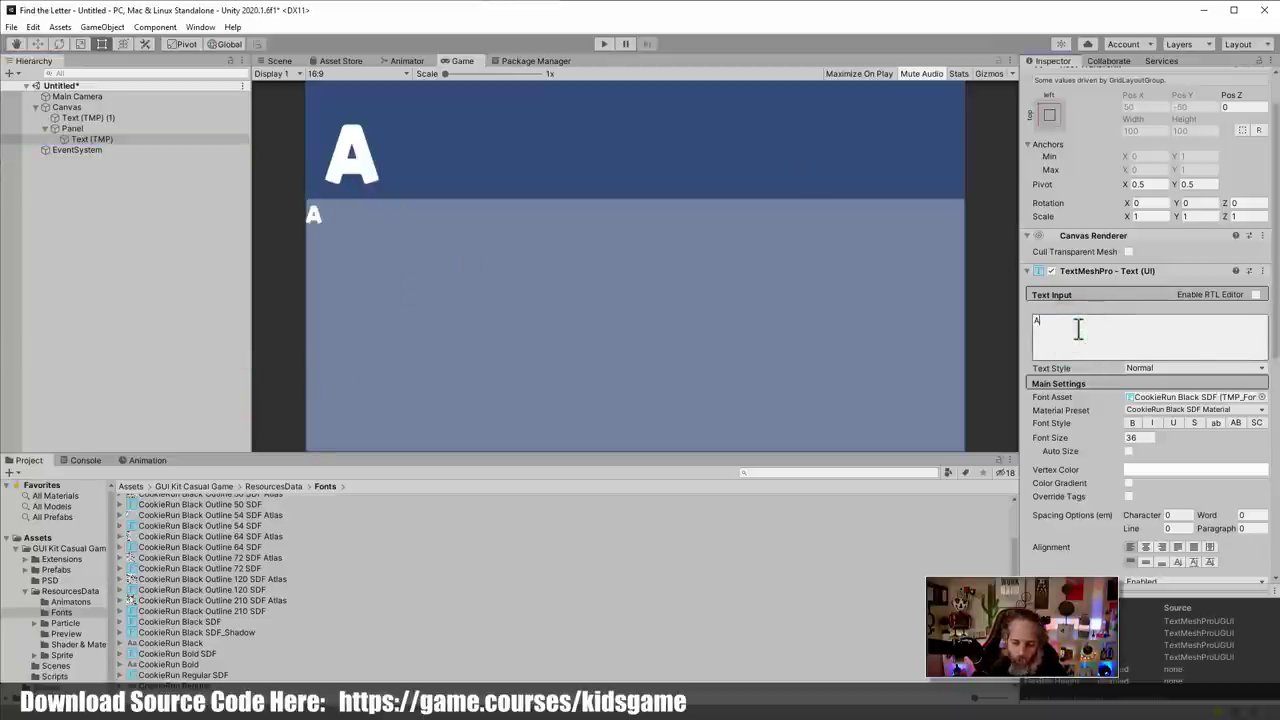
Duplicate the letter text object repeatedly so the copies fill rows of the grid
click(182, 139)
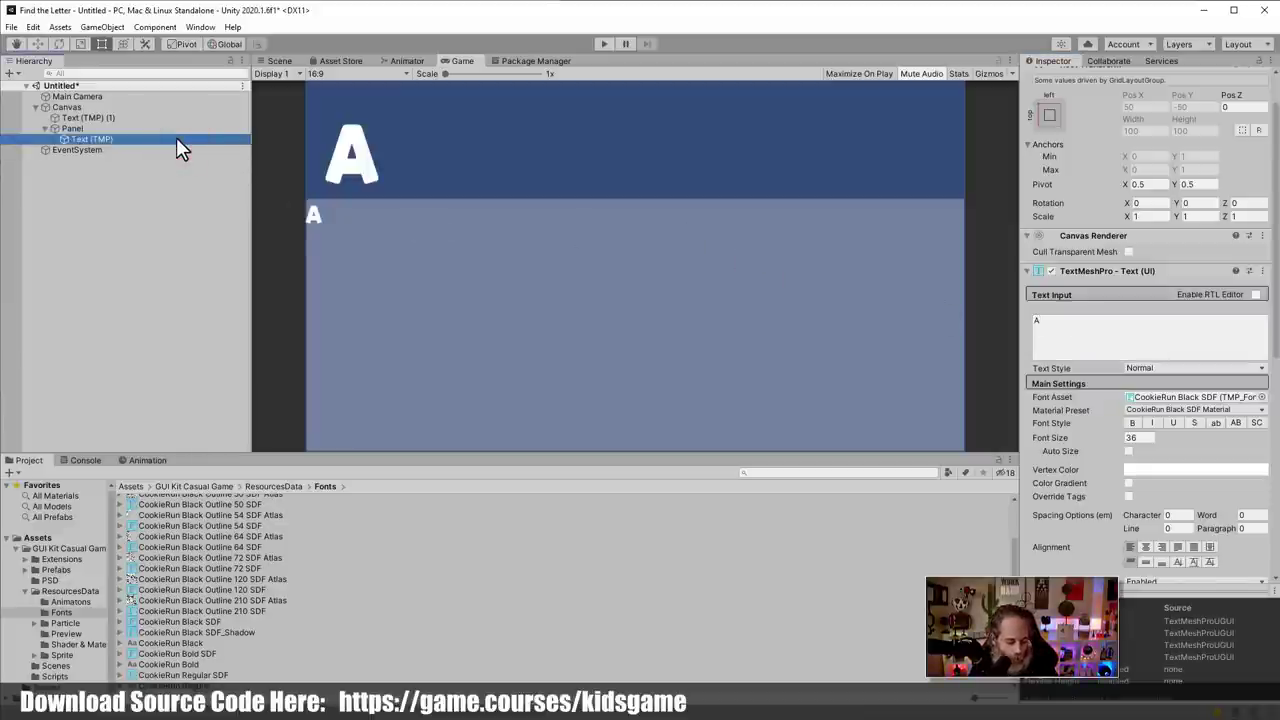
key(ctrl+d)
key(ctrl+d)
key(ctrl+d)
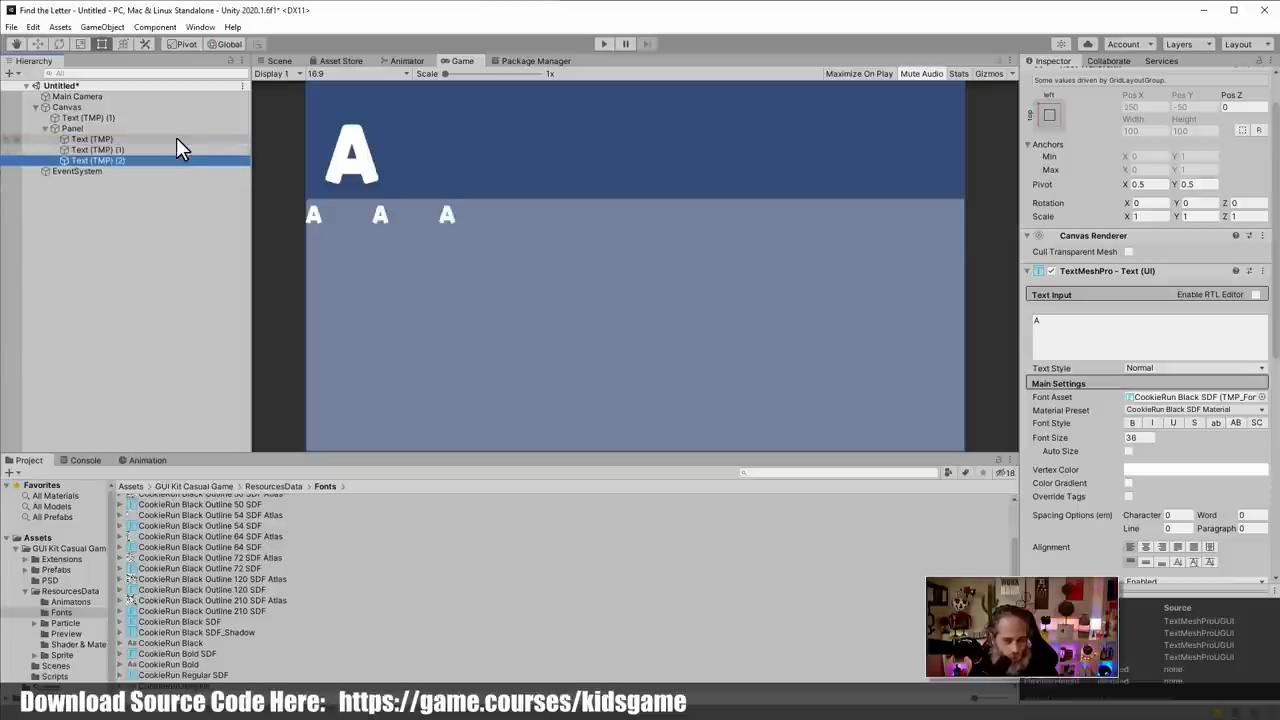
key(ctrl+d)
key(ctrl+d)
key(ctrl+d)
key(ctrl+d)
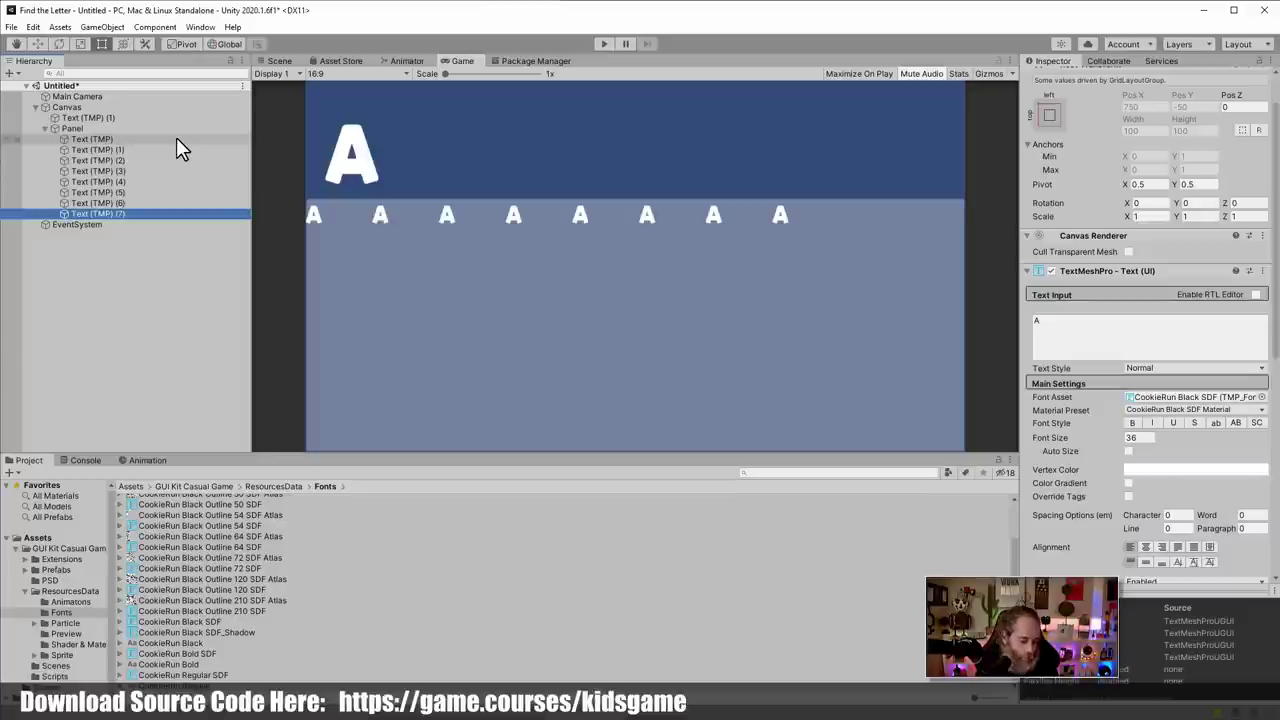
key(ctrl+d)
key(ctrl+d)
key(ctrl+d)
key(ctrl+d)
key(ctrl+d)
key(ctrl+d)
key(ctrl+d)
key(ctrl+d)
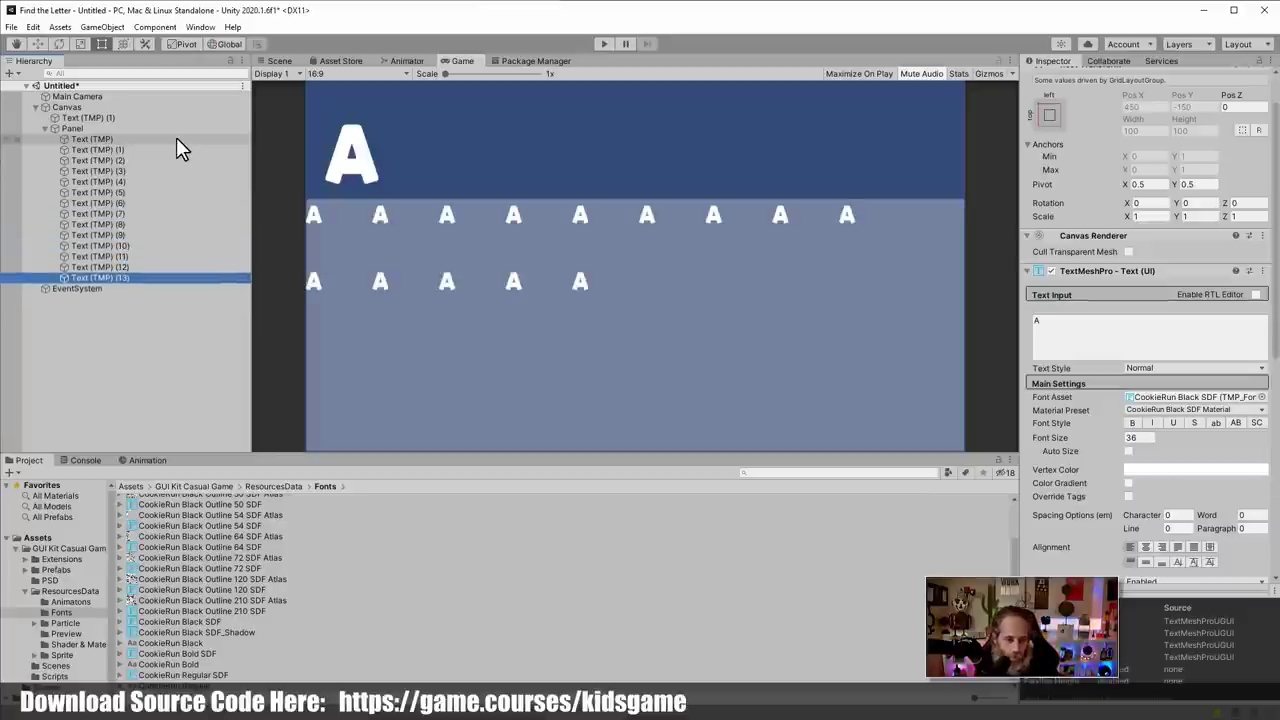
key(ctrl+d)
key(ctrl+d)
key(ctrl+d)
key(ctrl+d)
key(ctrl+d)
key(ctrl+d)
key(ctrl+d)
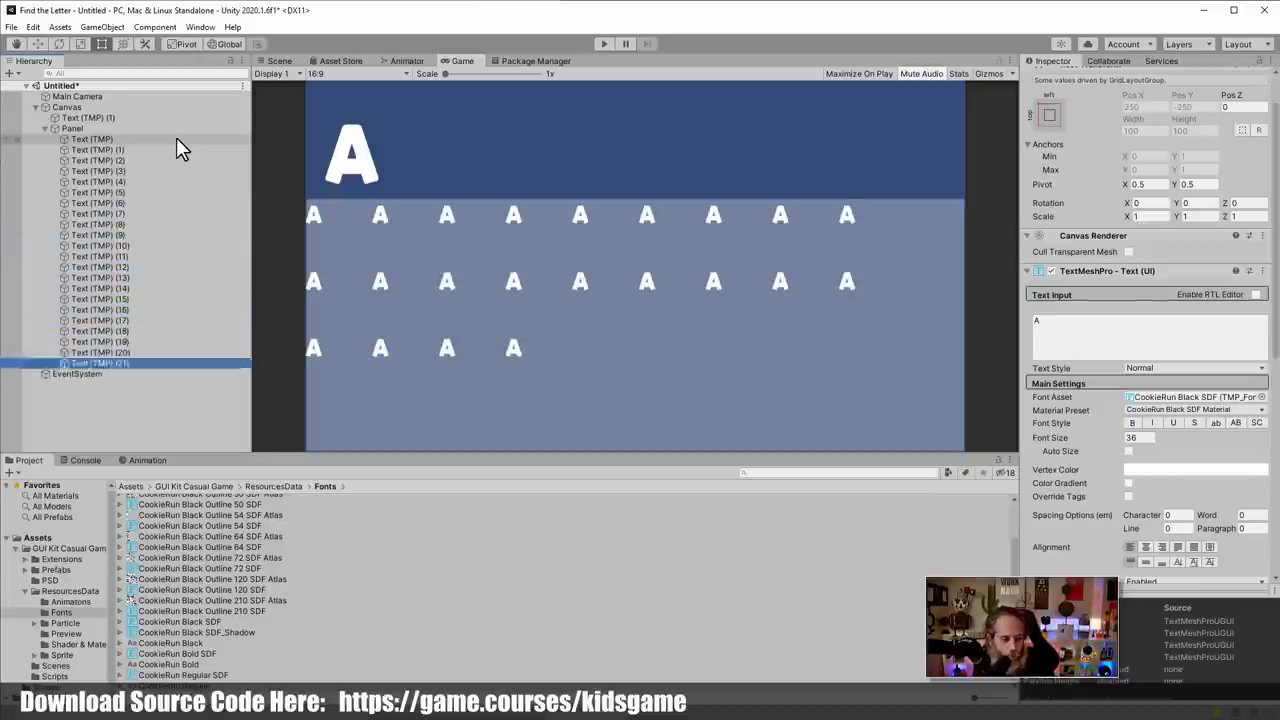
Add a few more letter copies and set all the letters' font size to 73.5
key(ctrl+d)
key(ctrl+d)
key(ctrl+d)
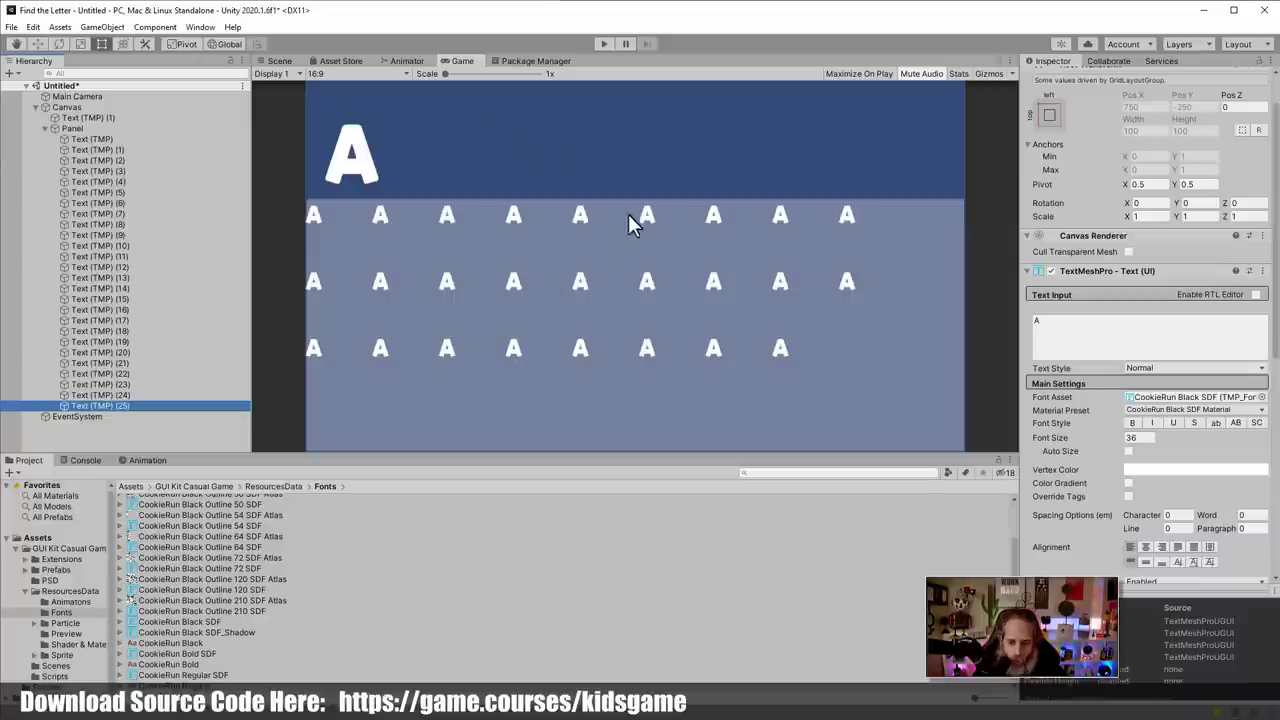
shift+click(84, 140)
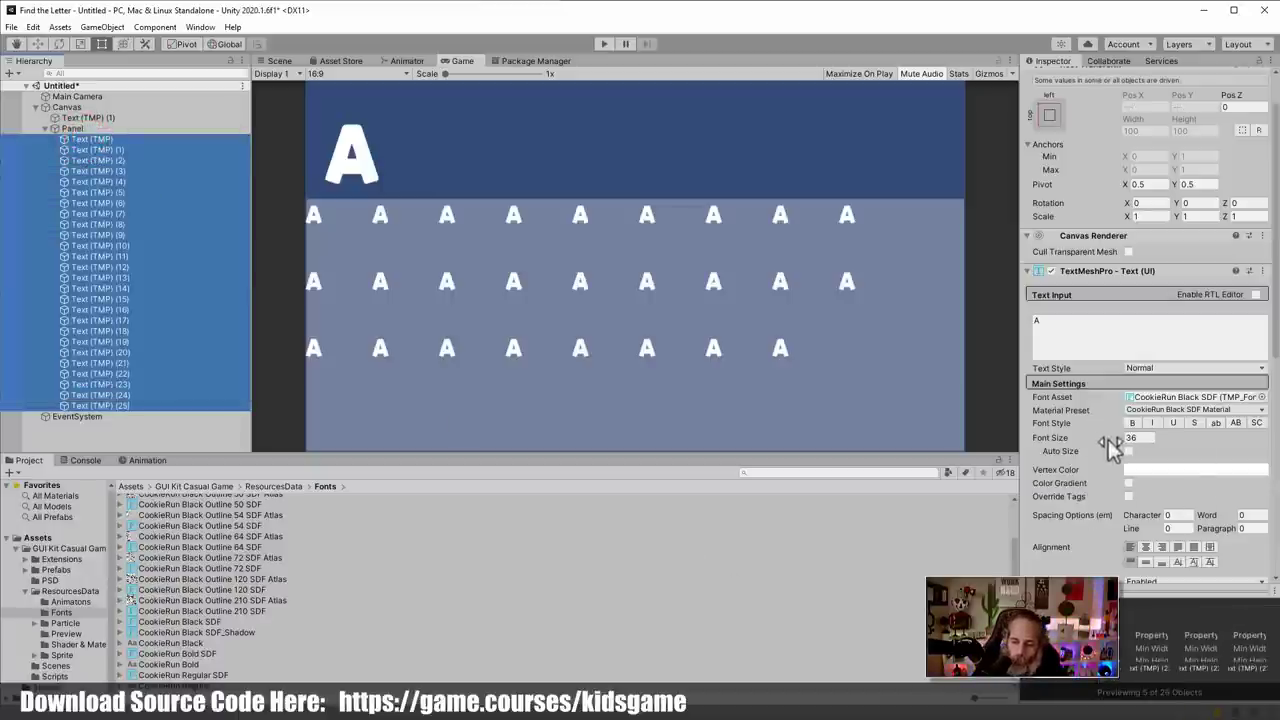
drag(1080, 440, 1214, 432)
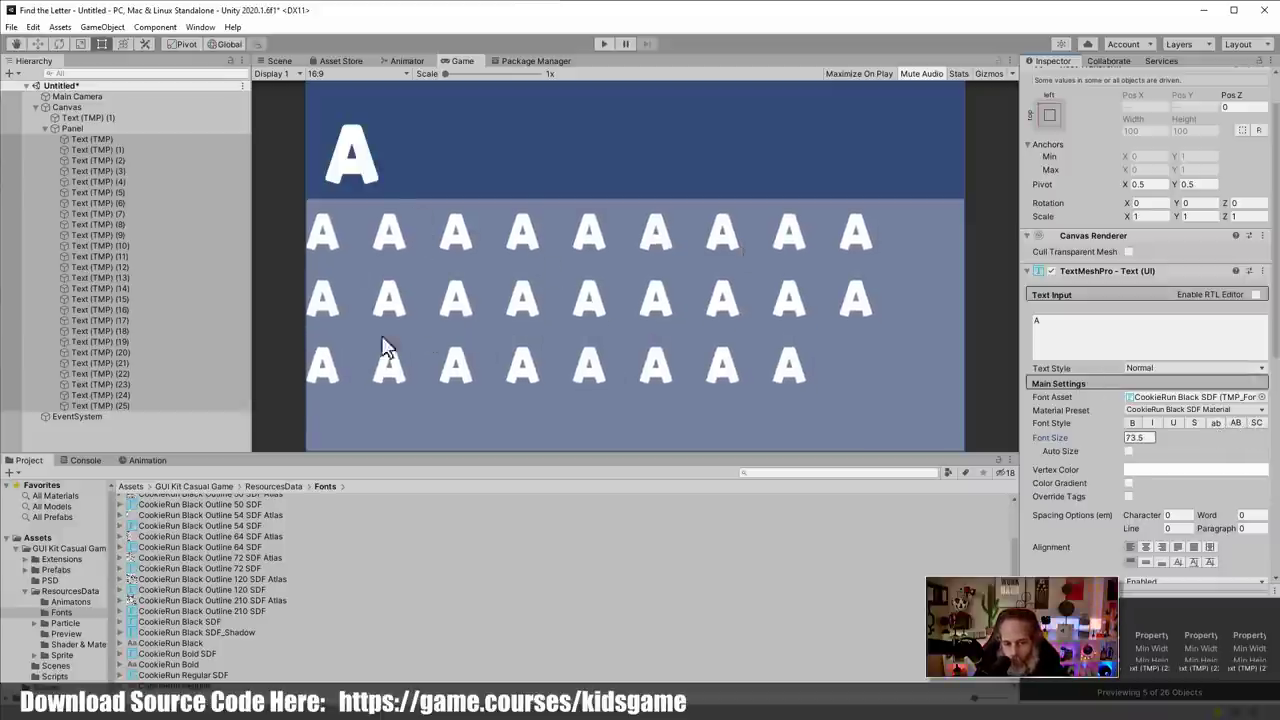
click(127, 129)
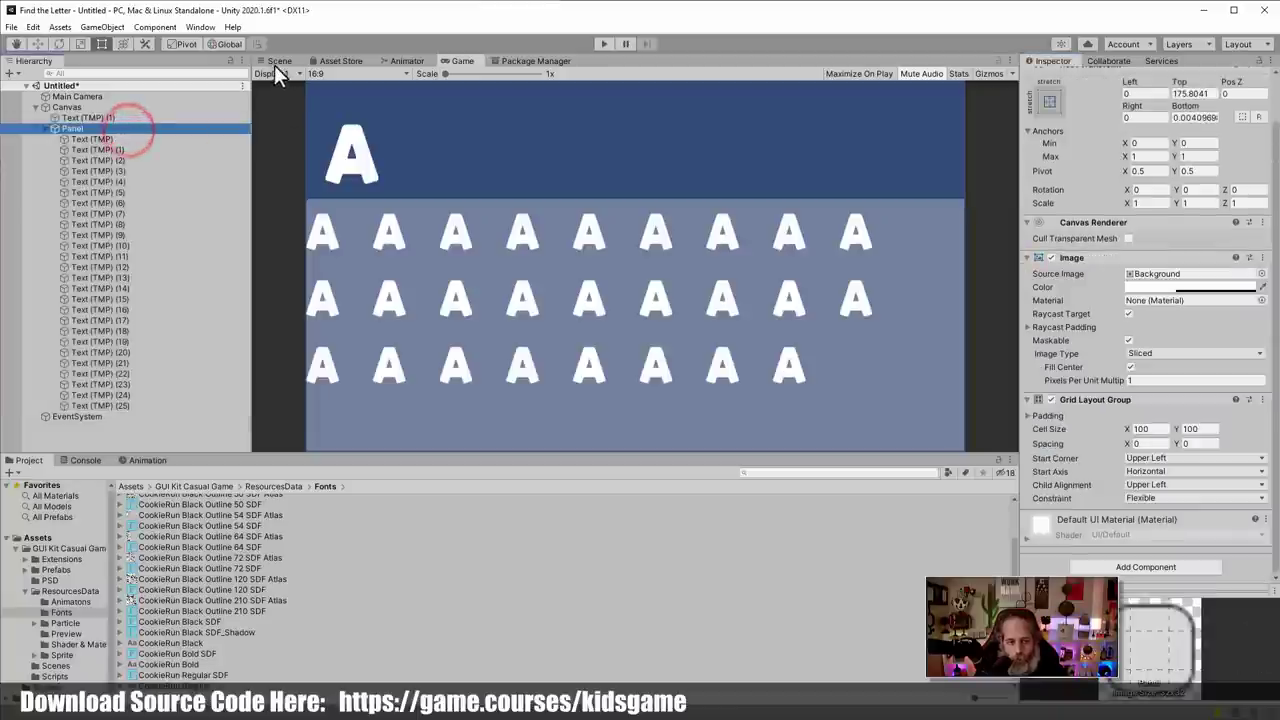
Resize the letter panel in the Scene view by dragging its left and right edges
click(280, 62)
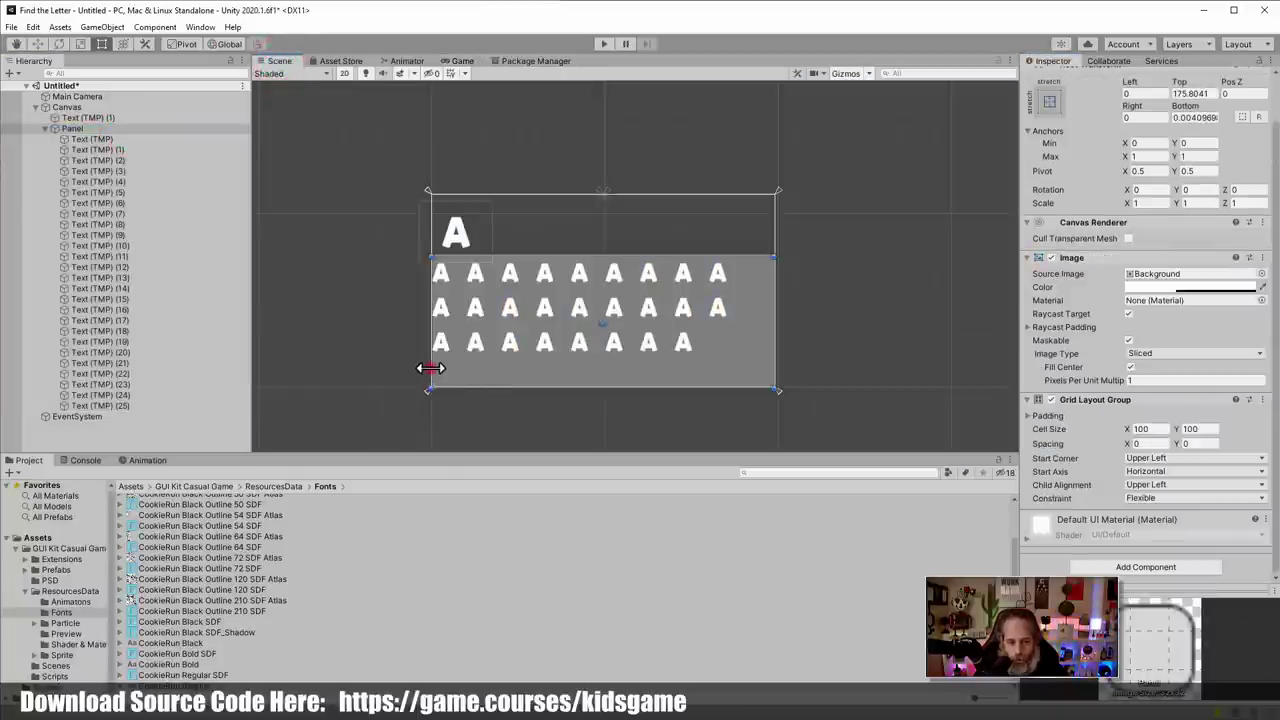
drag(430, 368, 458, 367)
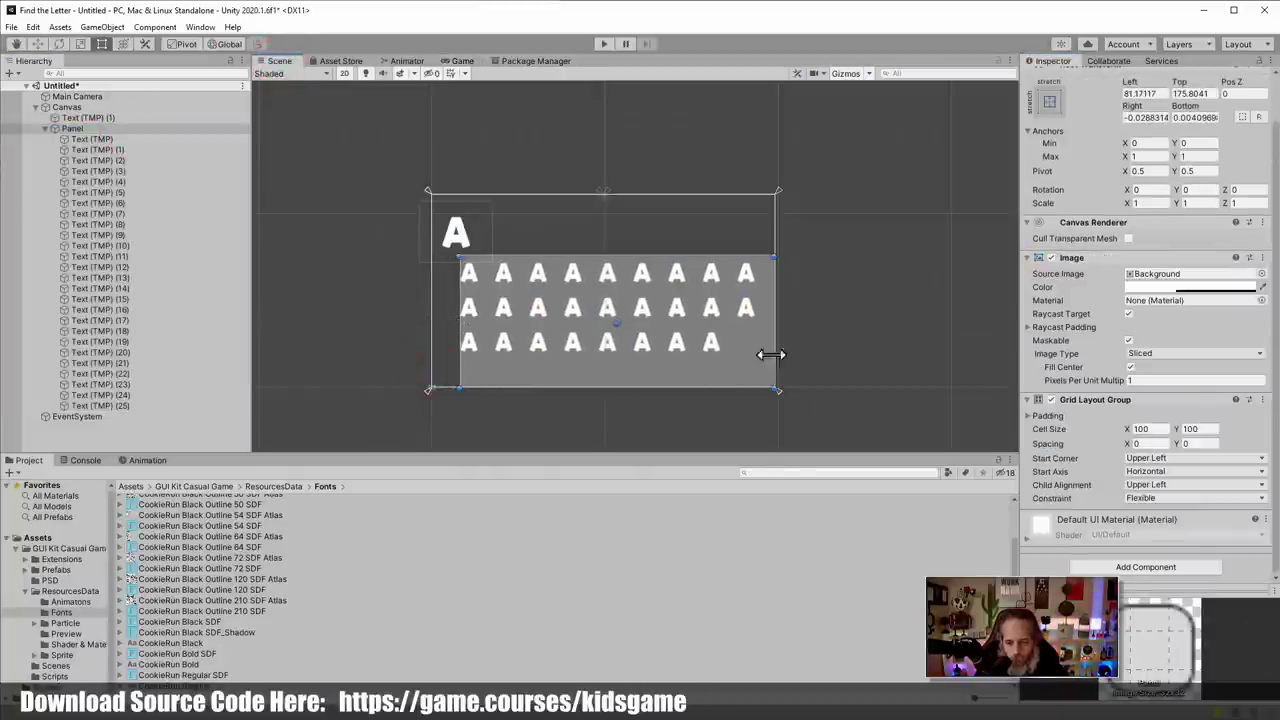
drag(771, 354, 754, 356)
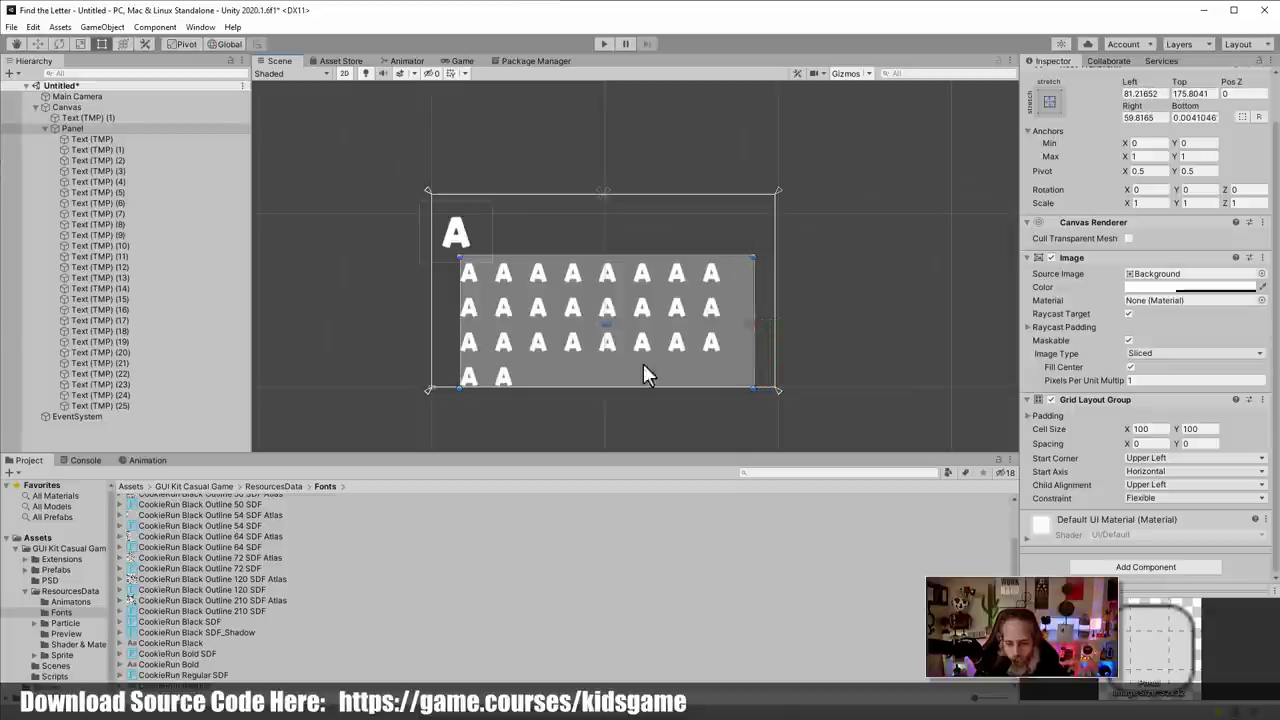
drag(462, 363, 451, 370)
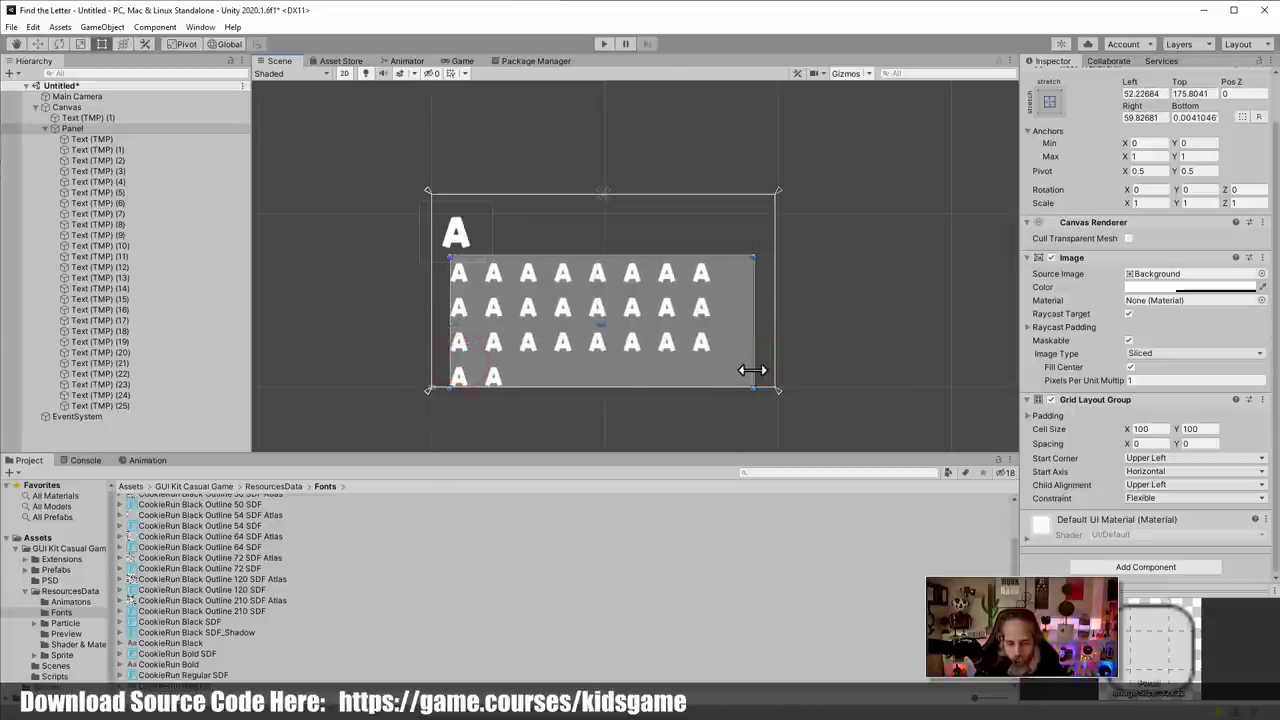
drag(749, 369, 760, 369)
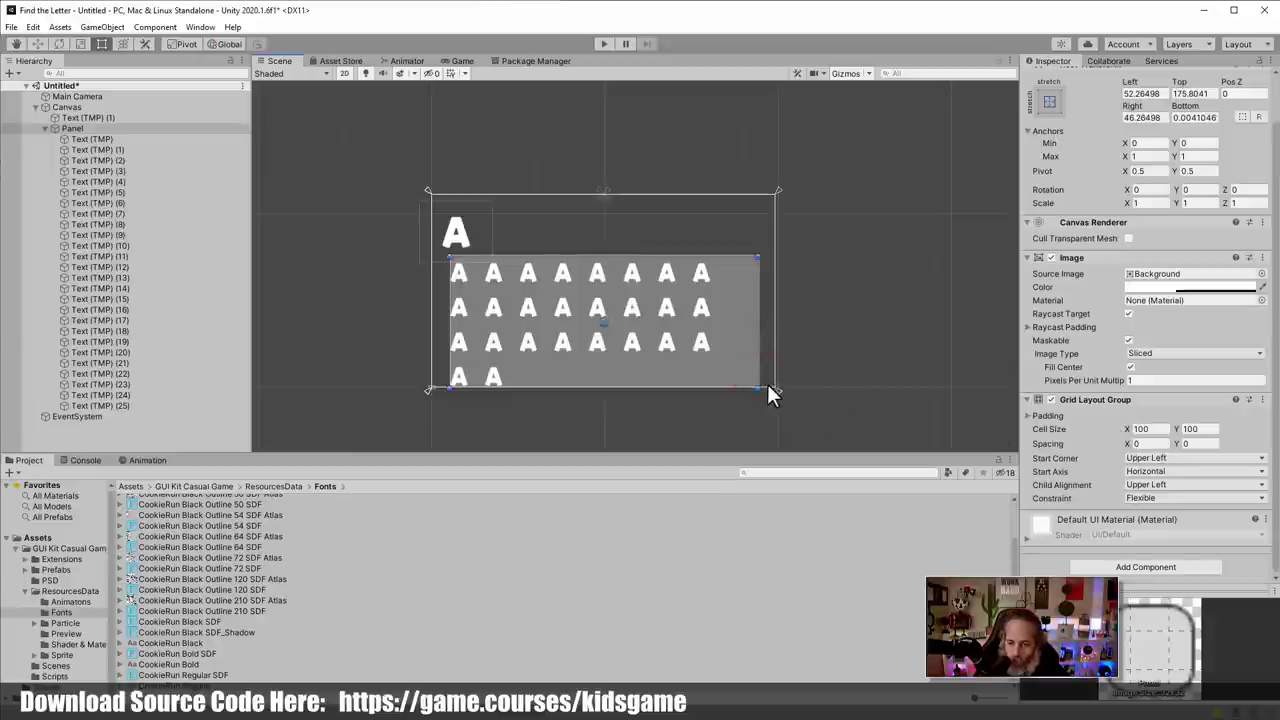
drag(1125, 444, 1234, 455)
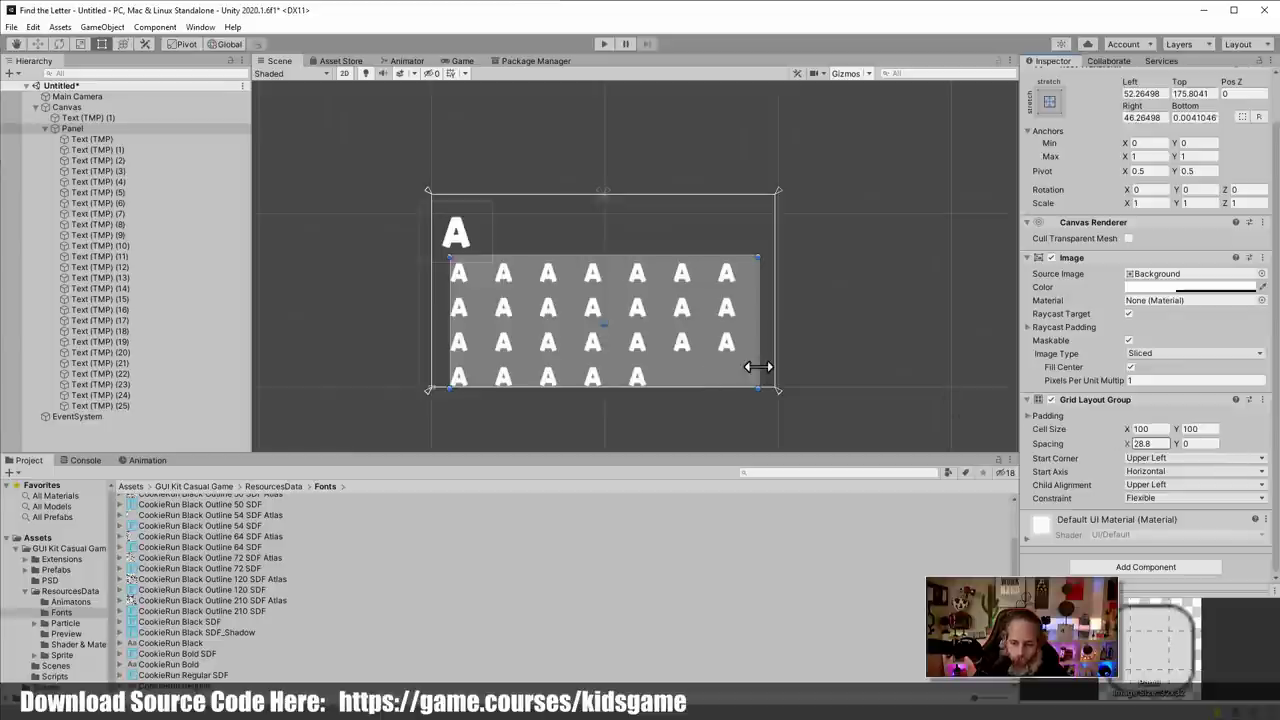
drag(757, 367, 756, 367)
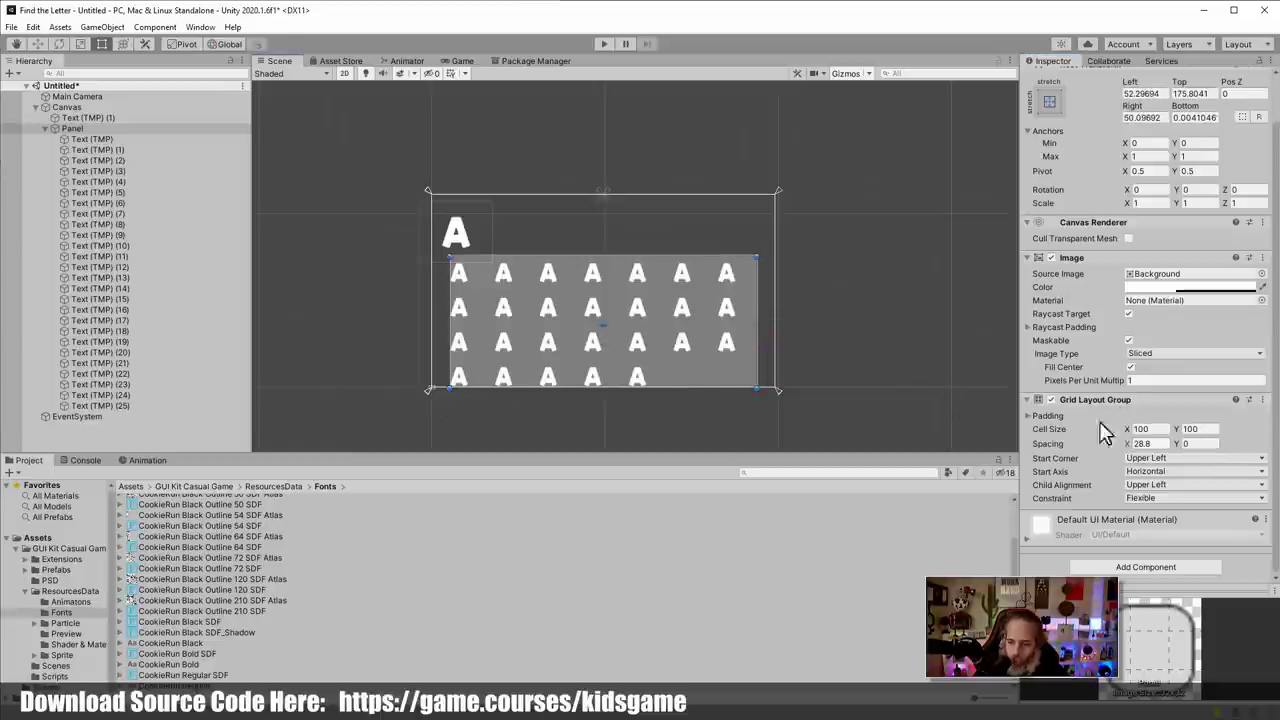
drag(1130, 429, 1168, 430)
Set the grid cell width to 120 and horizontal spacing to 20, then adjust the panel corner
double_click(1150, 429)
text(120)
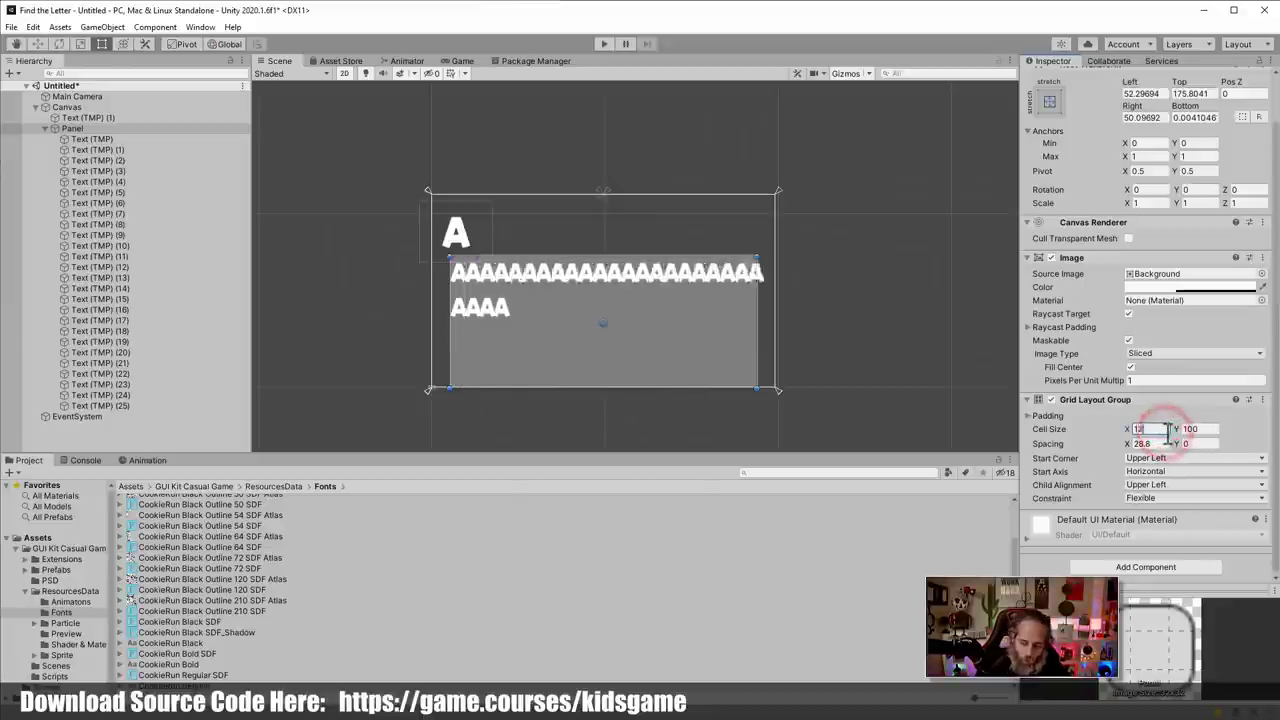
double_click(1160, 444)
text(20)
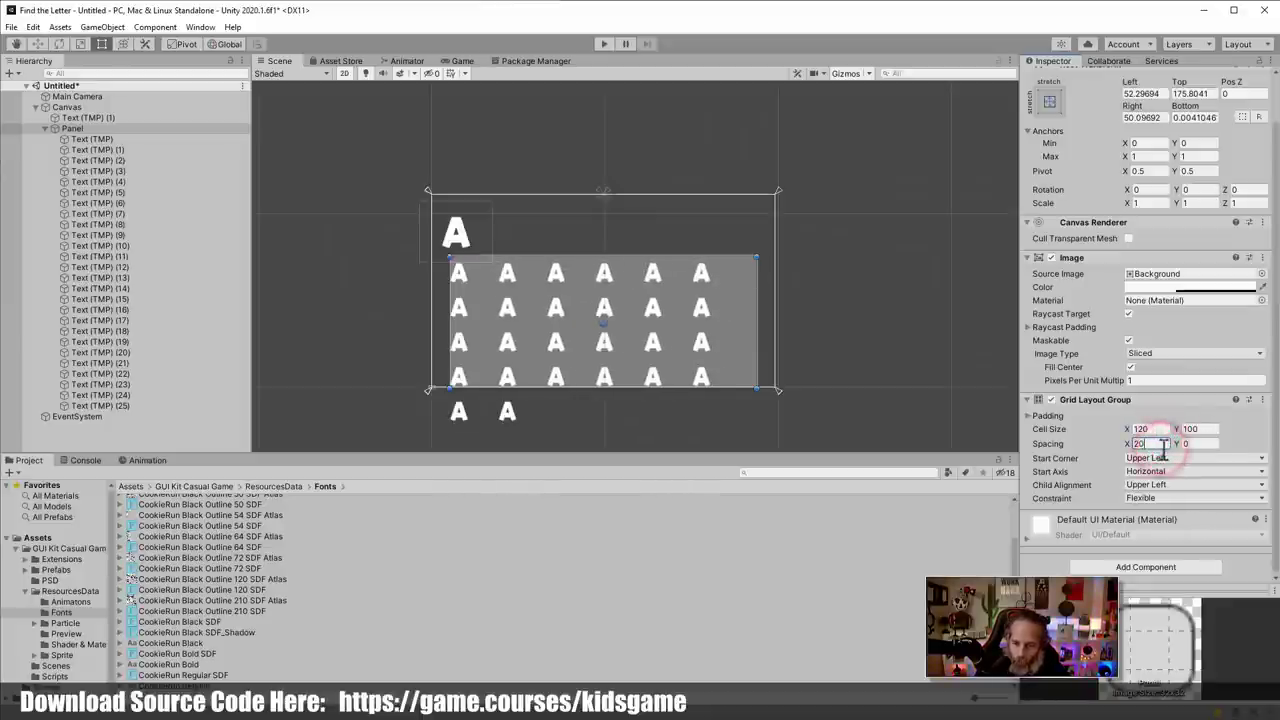
mouse_move(757, 388)
mouse_down()
mouse_move(786, 375)
mouse_move(739, 377)
mouse_up()
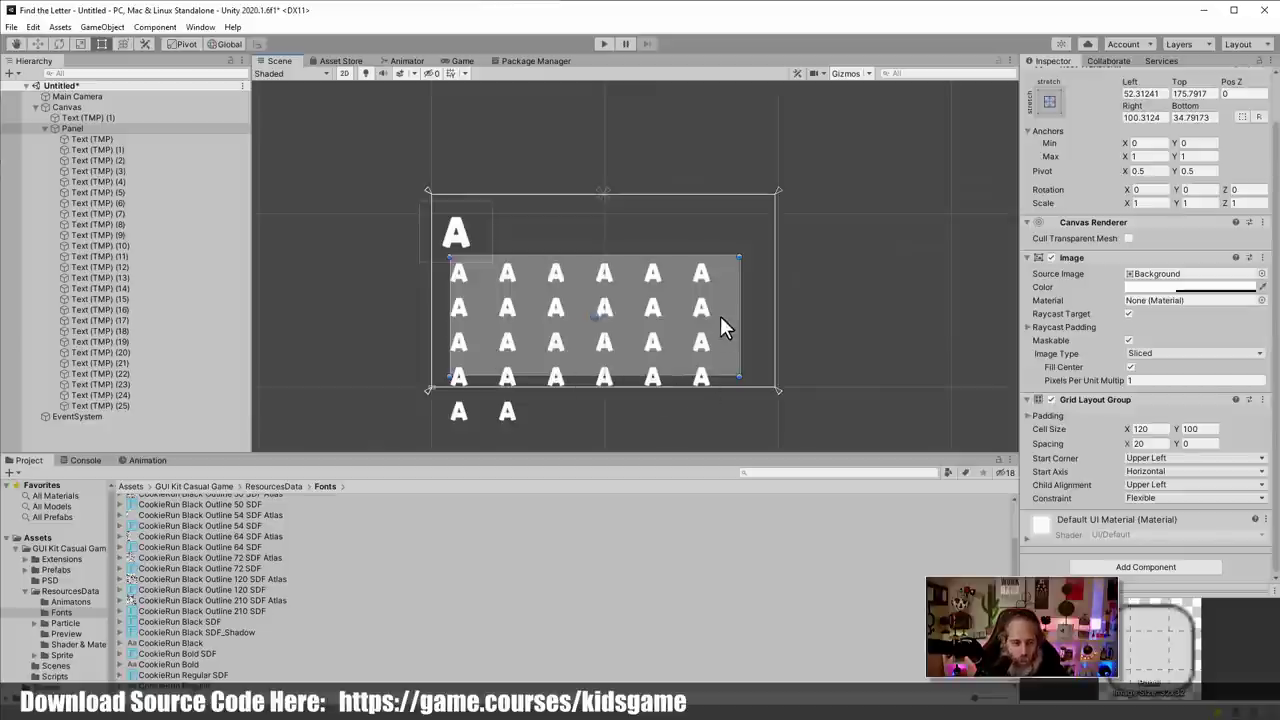
click(603, 377)
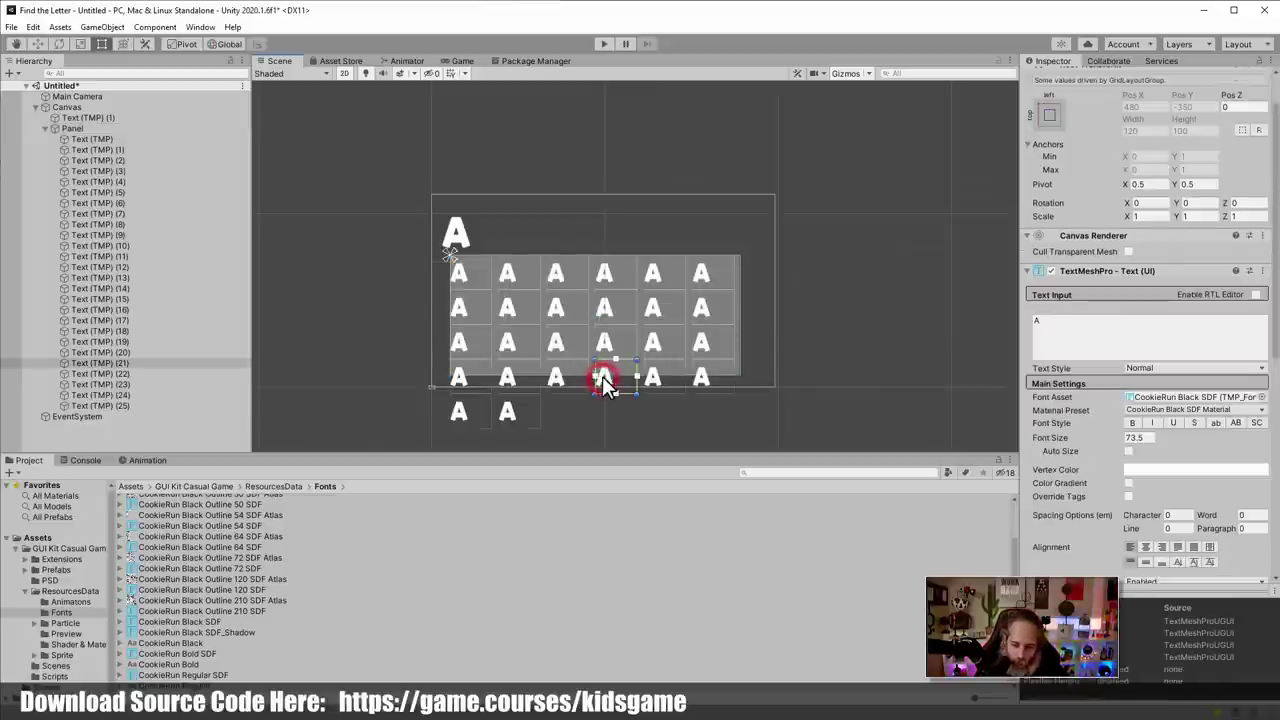
Select all 26 letter objects and centre them horizontally in their cells
click(69, 128)
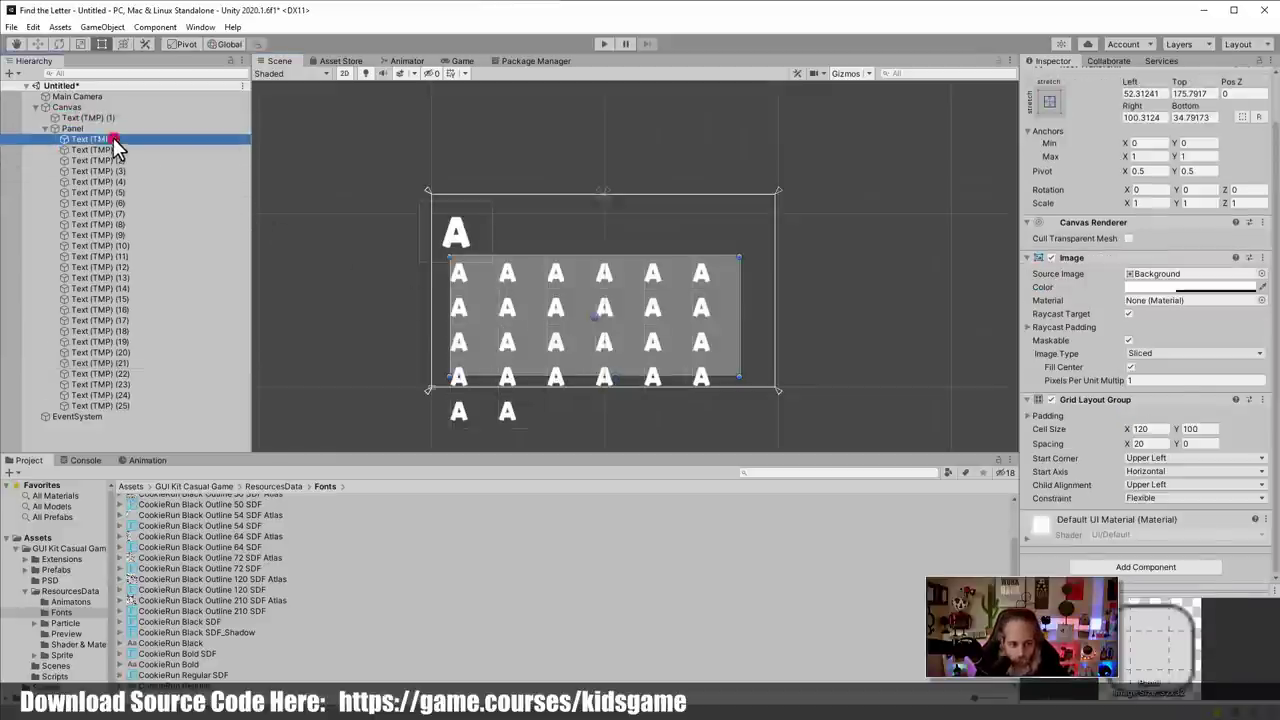
click(113, 139)
shift+click(118, 406)
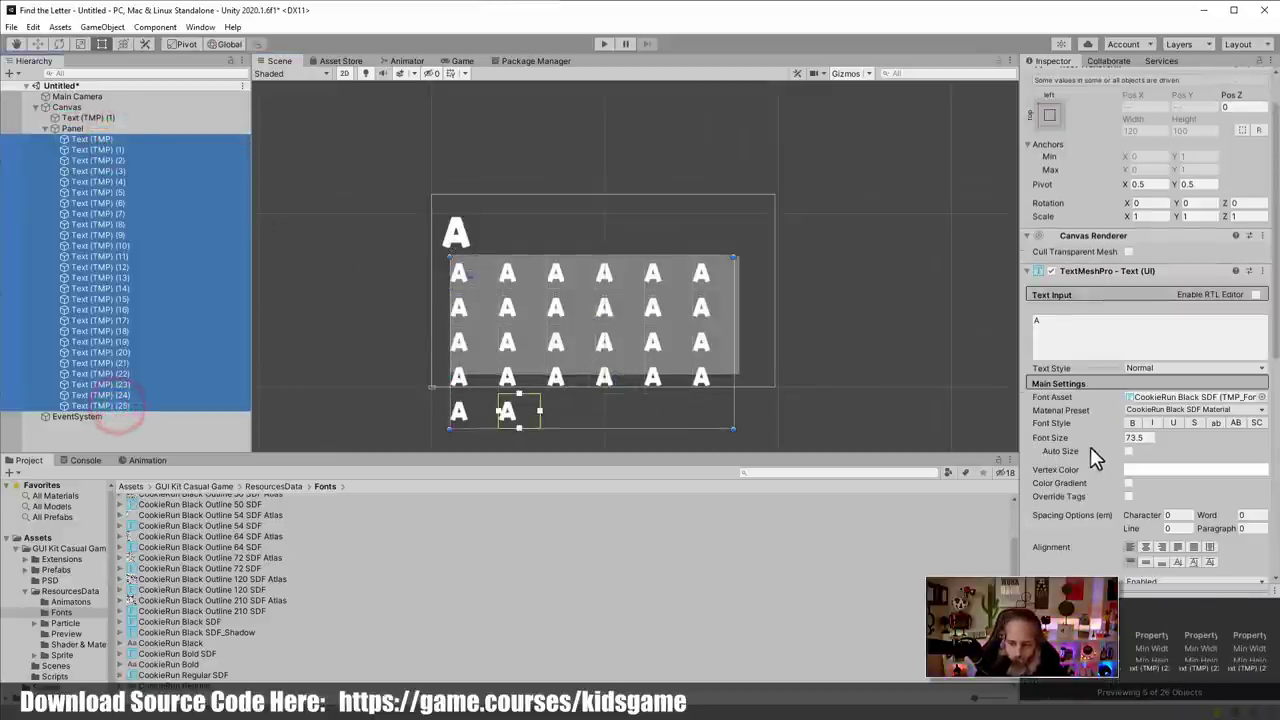
mouse_move(1089, 445)
mouse_down()
mouse_move(1056, 441)
mouse_move(1080, 437)
mouse_up()
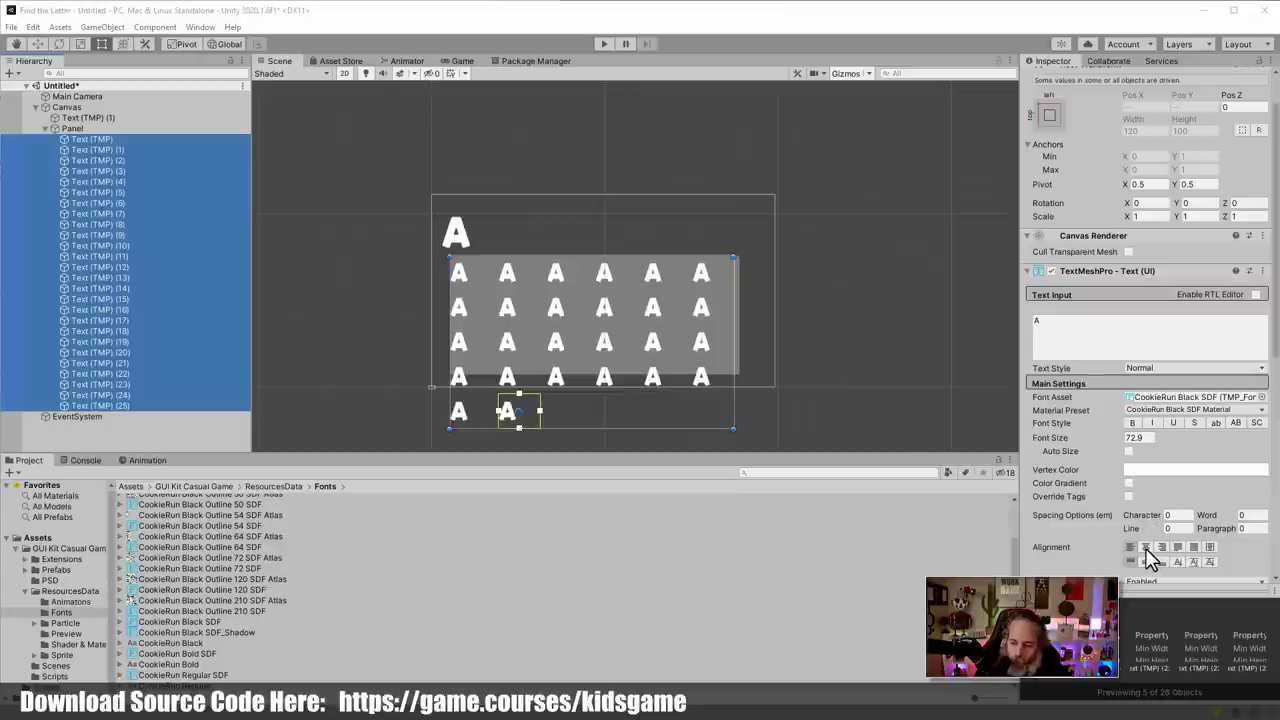
click(1145, 548)
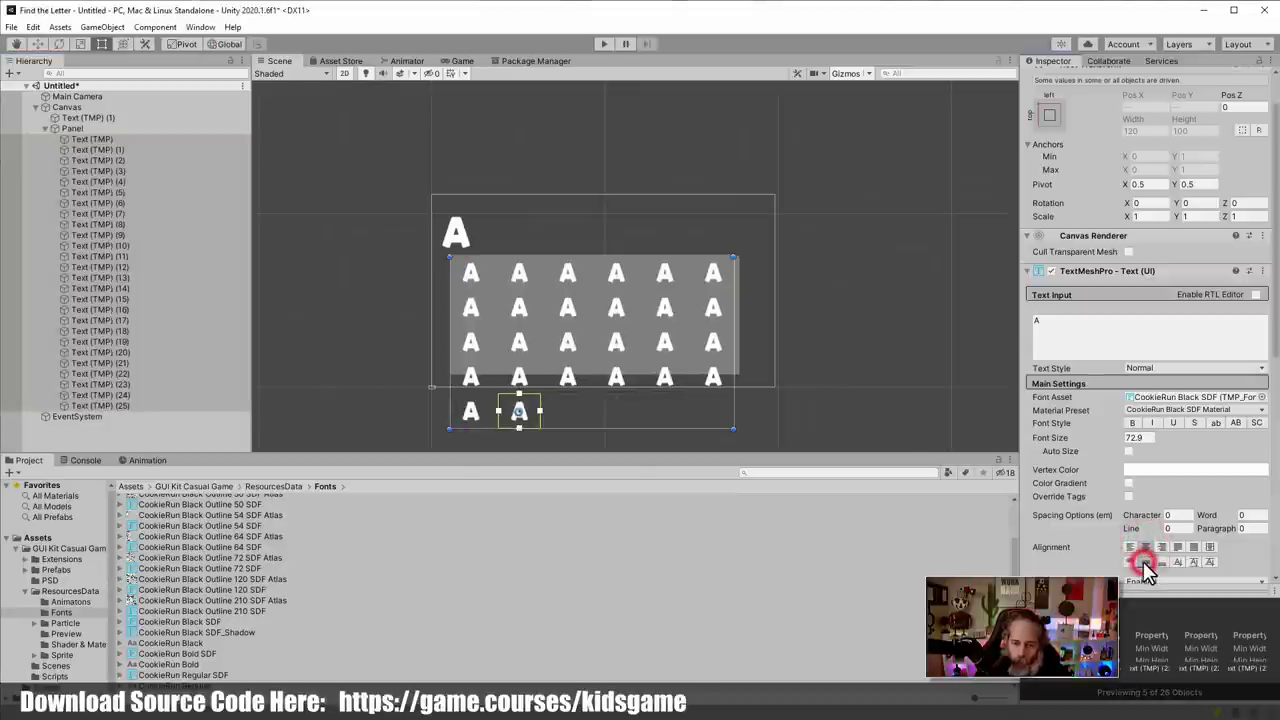
Delete Text (TMP) (24) and (25), leaving 24 letters in the grid
click(196, 406)
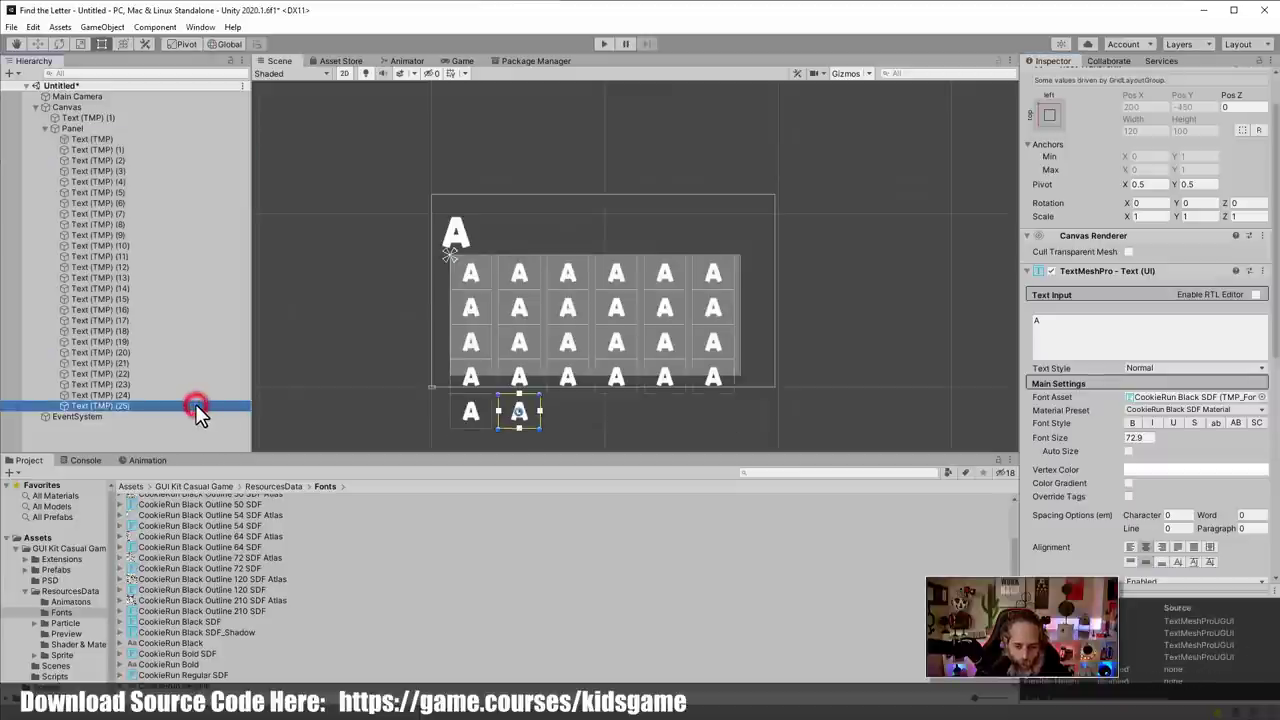
shift+click(160, 396)
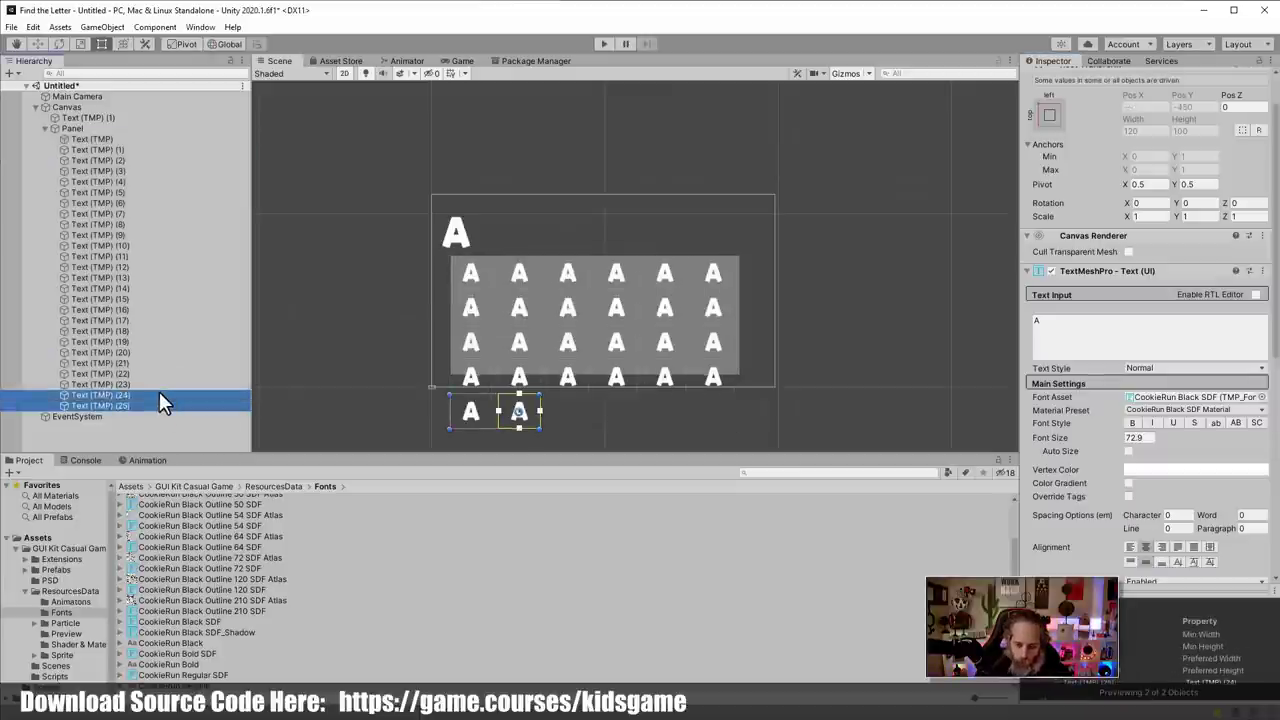
key(Delete)
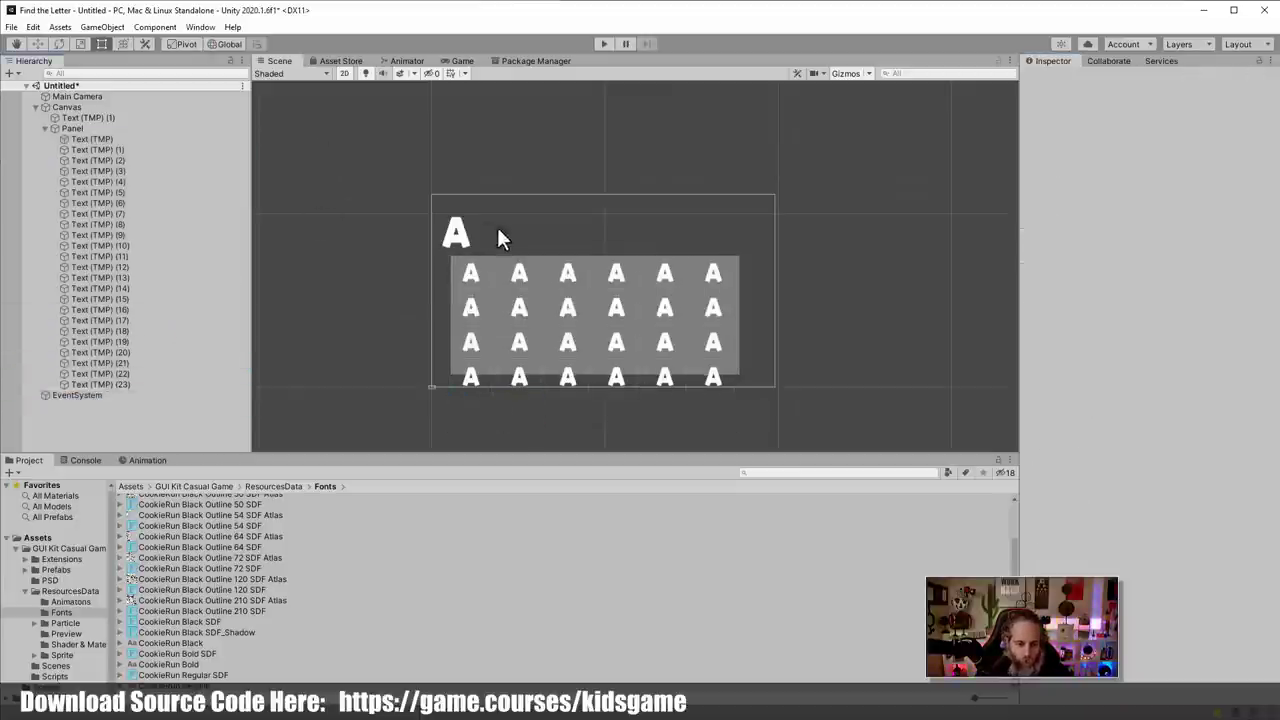
click(128, 126)
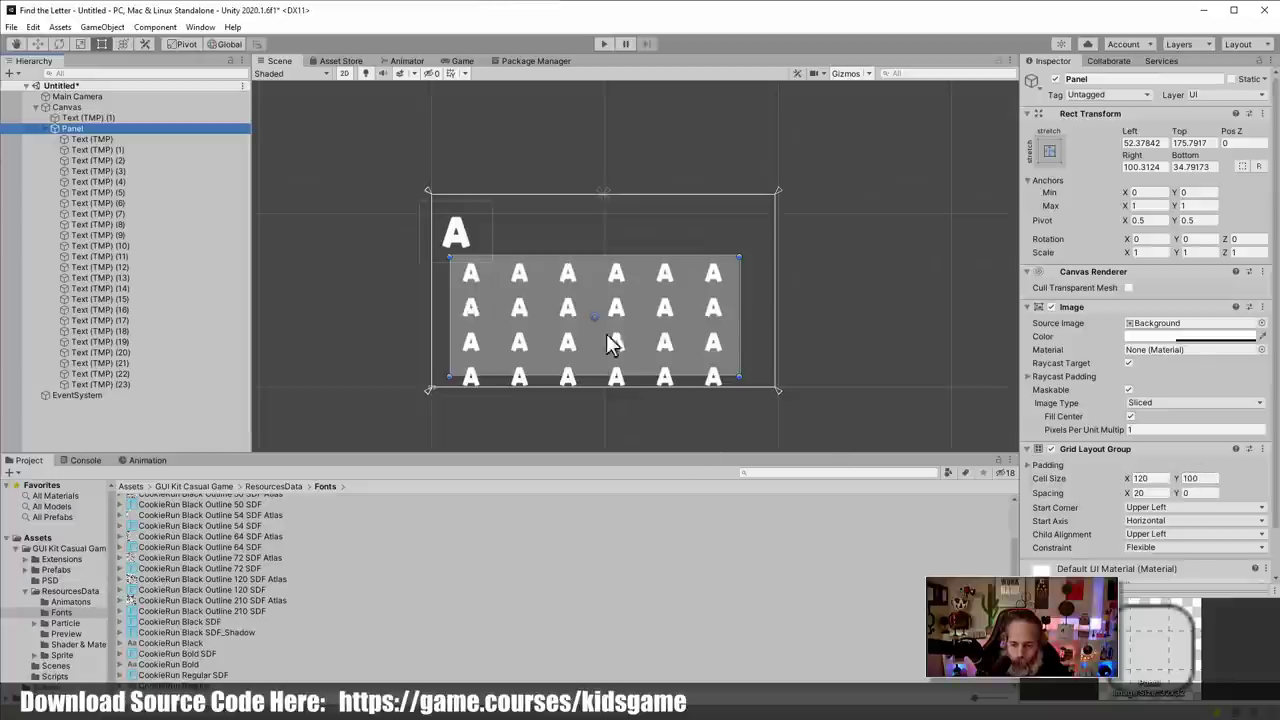
Set the grid cell height to 85
click(1200, 478)
text(80)
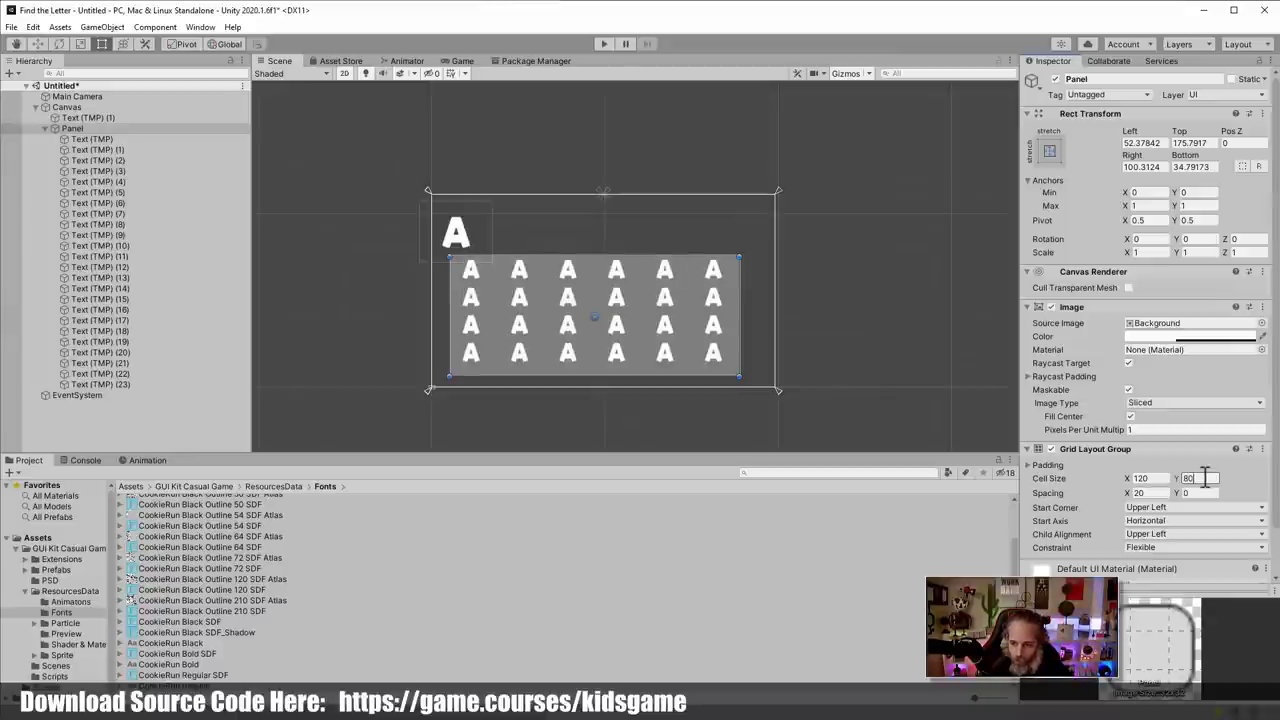
key(BackSpace)
text(5)
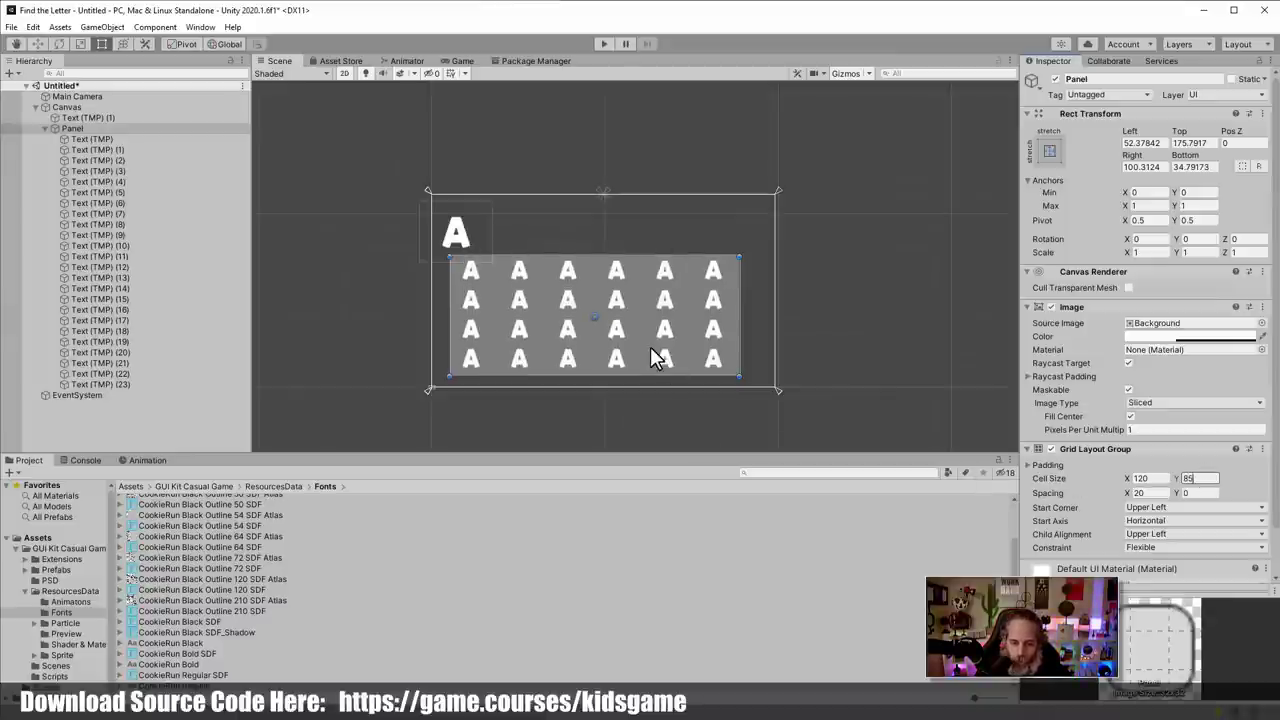
scroll(650, 346, up, 2)
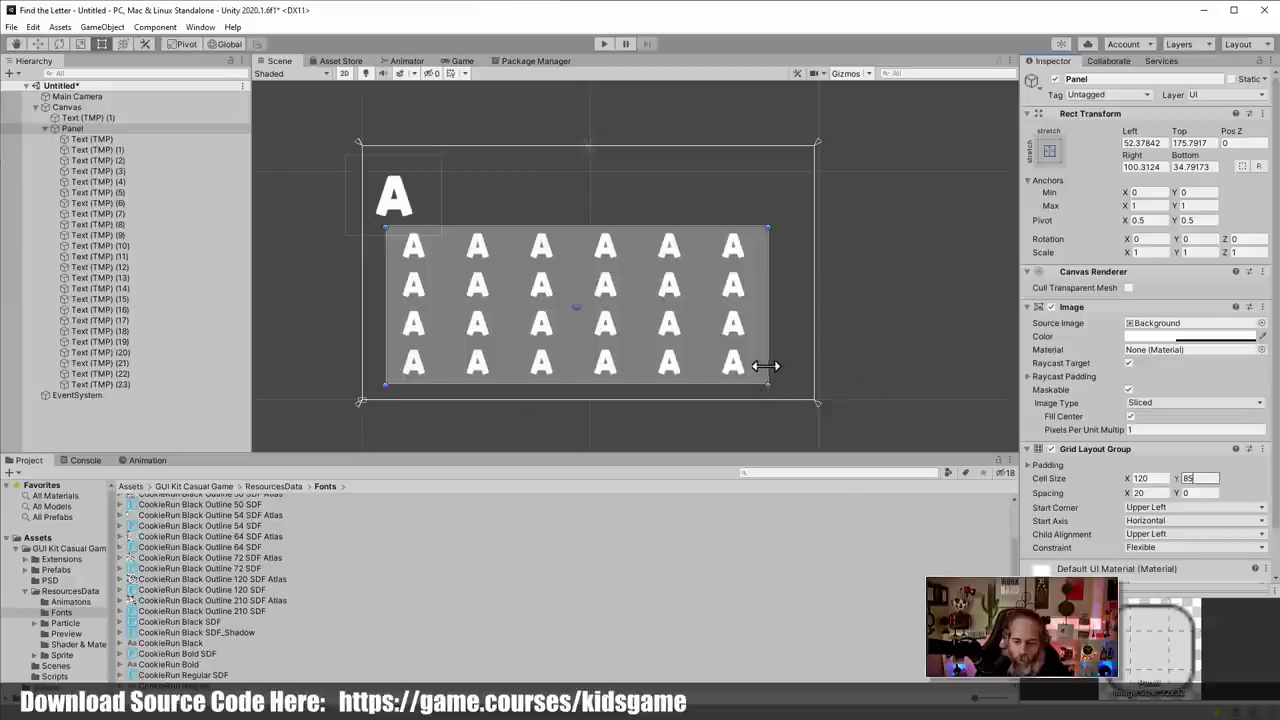
Widen the panel, set the cell width to 128, and preview the six-by-four grid in the Game view
mouse_move(767, 363)
mouse_down()
mouse_move(789, 361)
mouse_move(777, 357)
mouse_up()
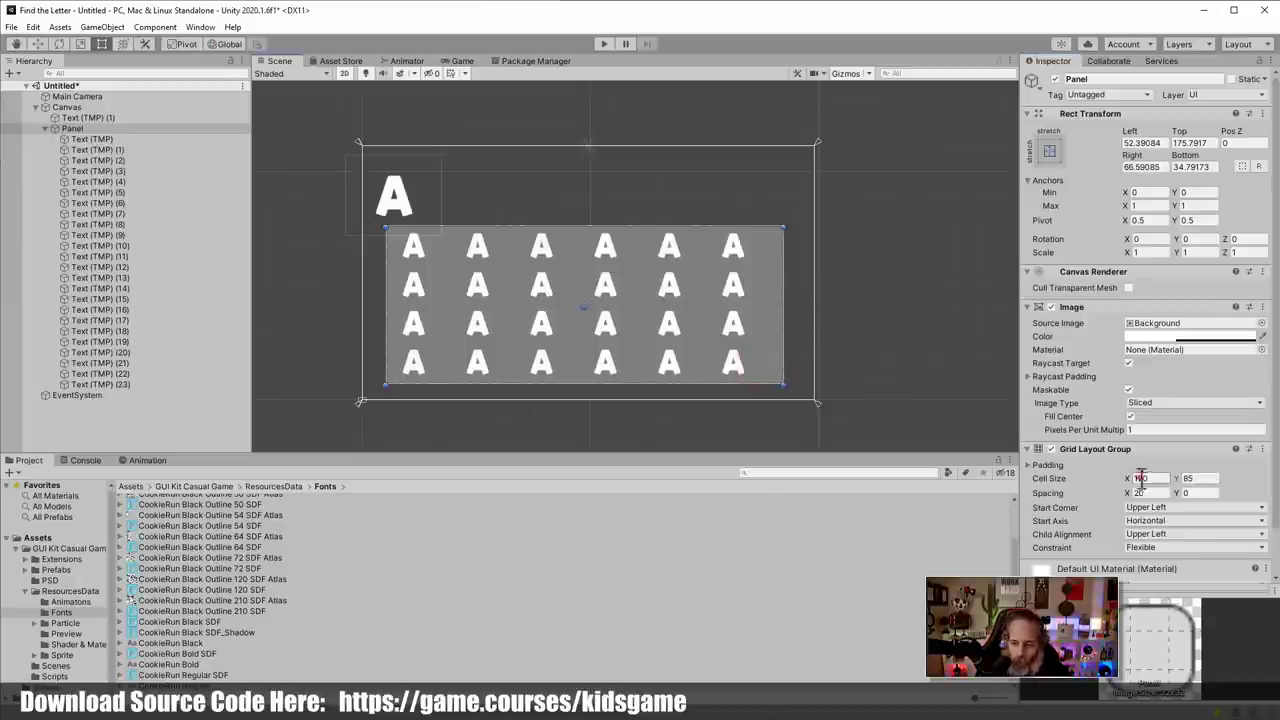
click(1140, 479)
text(140)
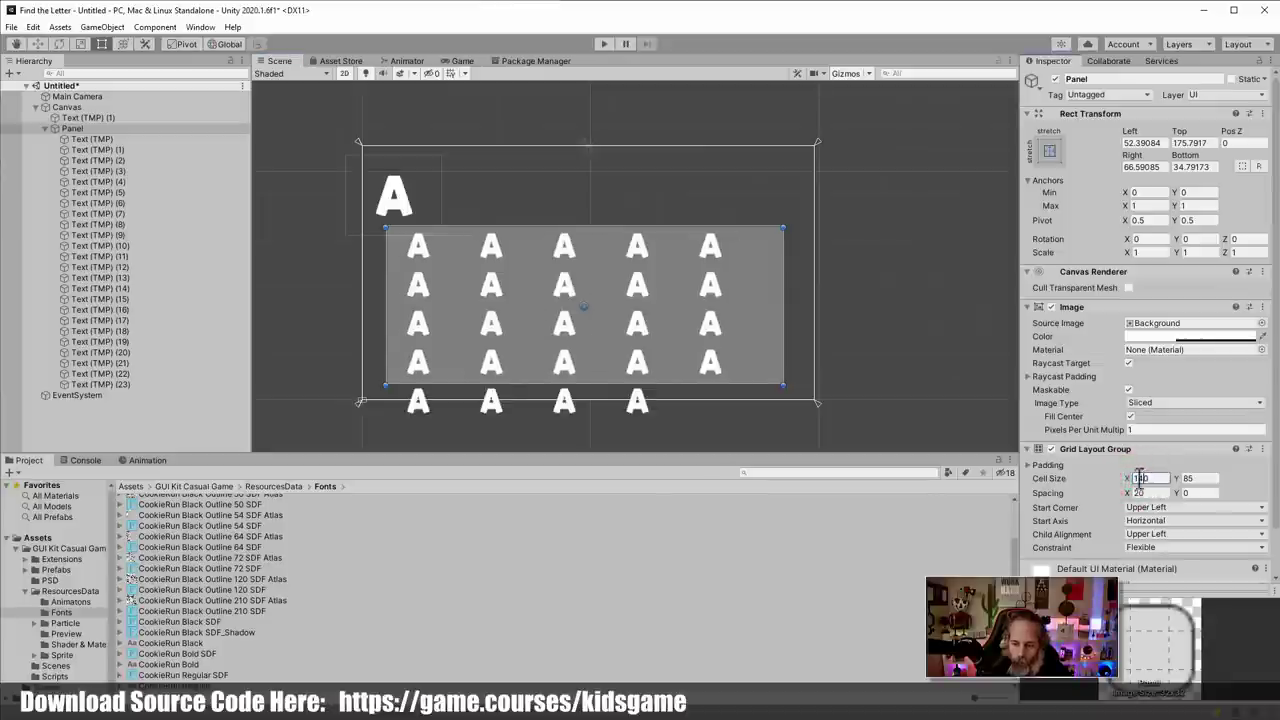
drag(1141, 482, 1124, 485)
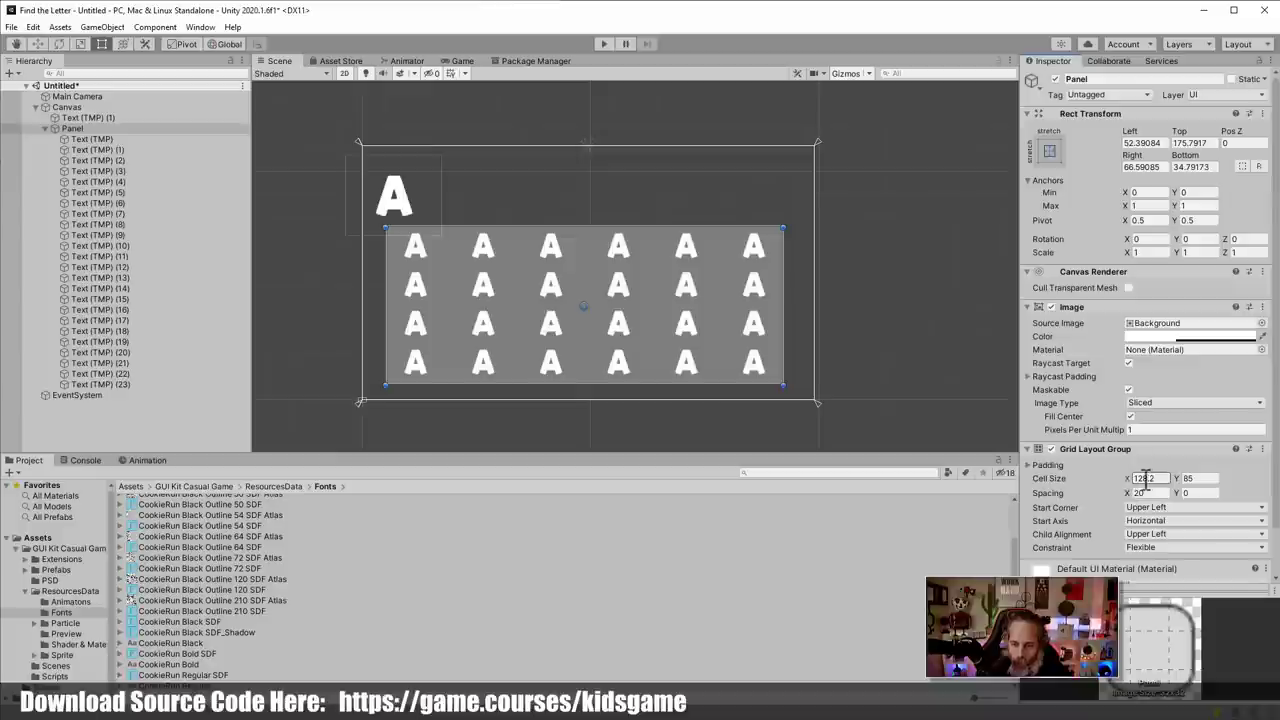
click(1142, 478)
text(128)
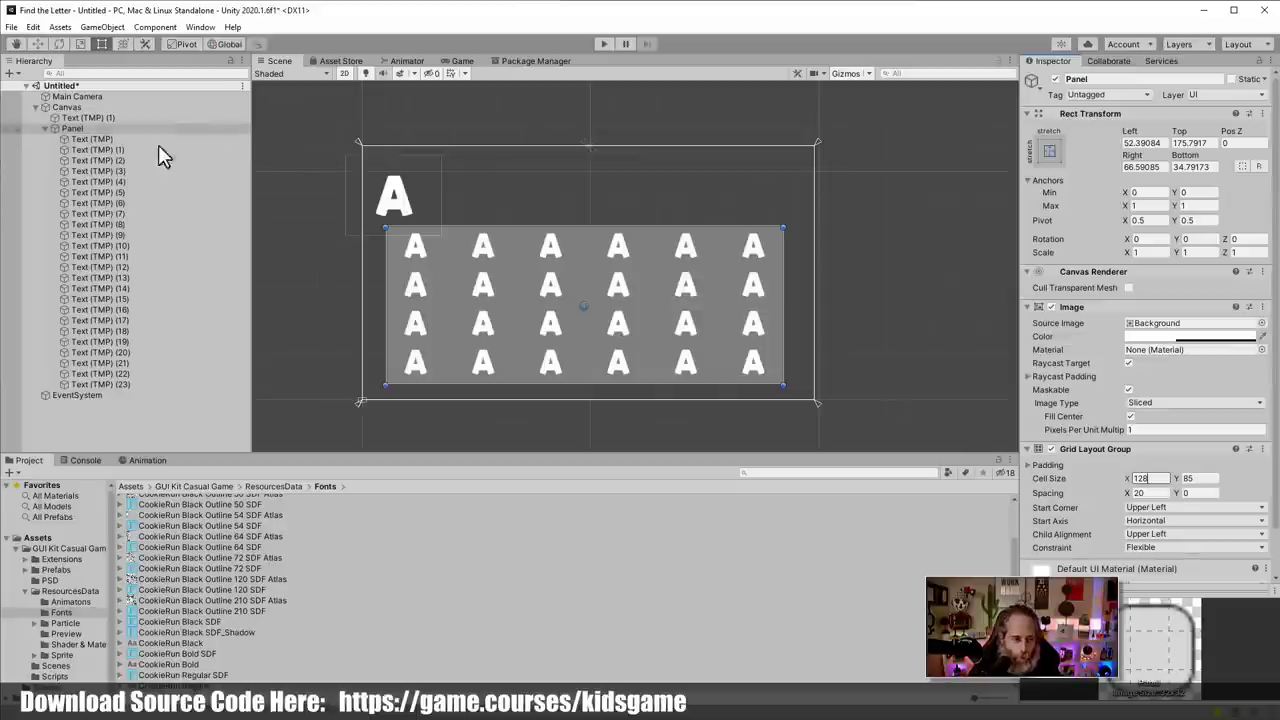
click(446, 62)
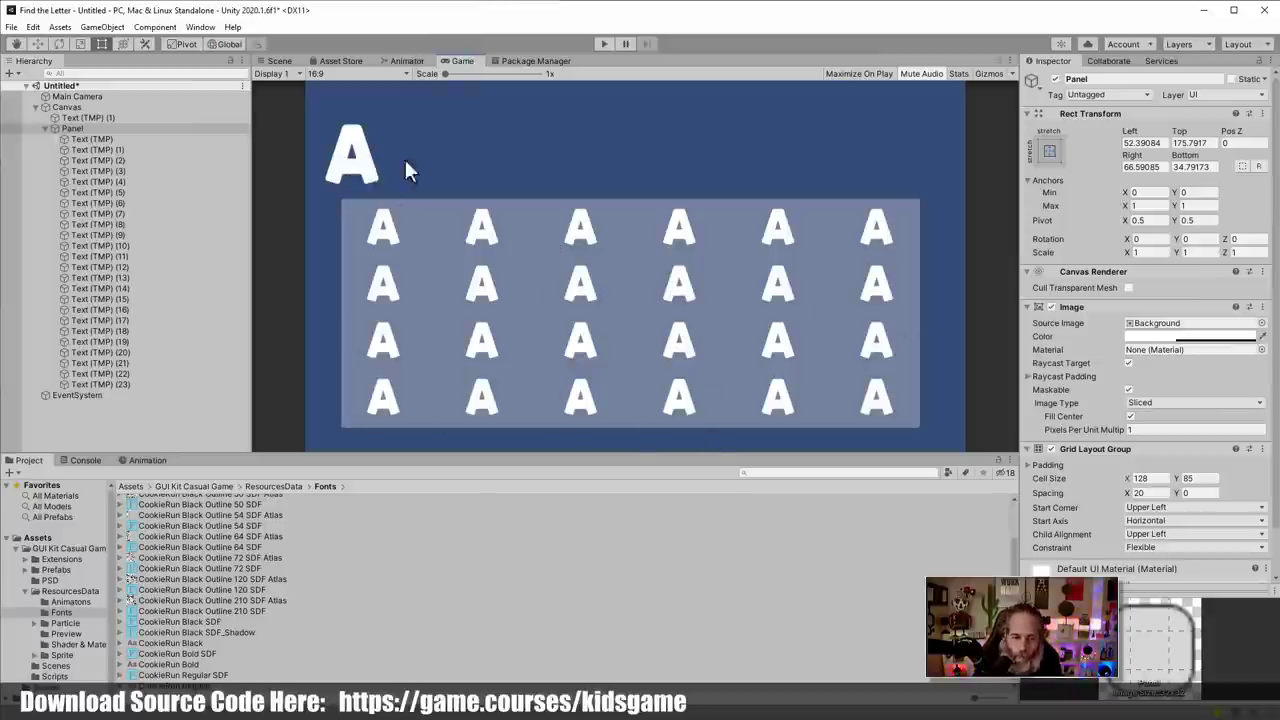
Duplicate the big A text, move the copy to its right, and change its text to 'a'
click(133, 118)
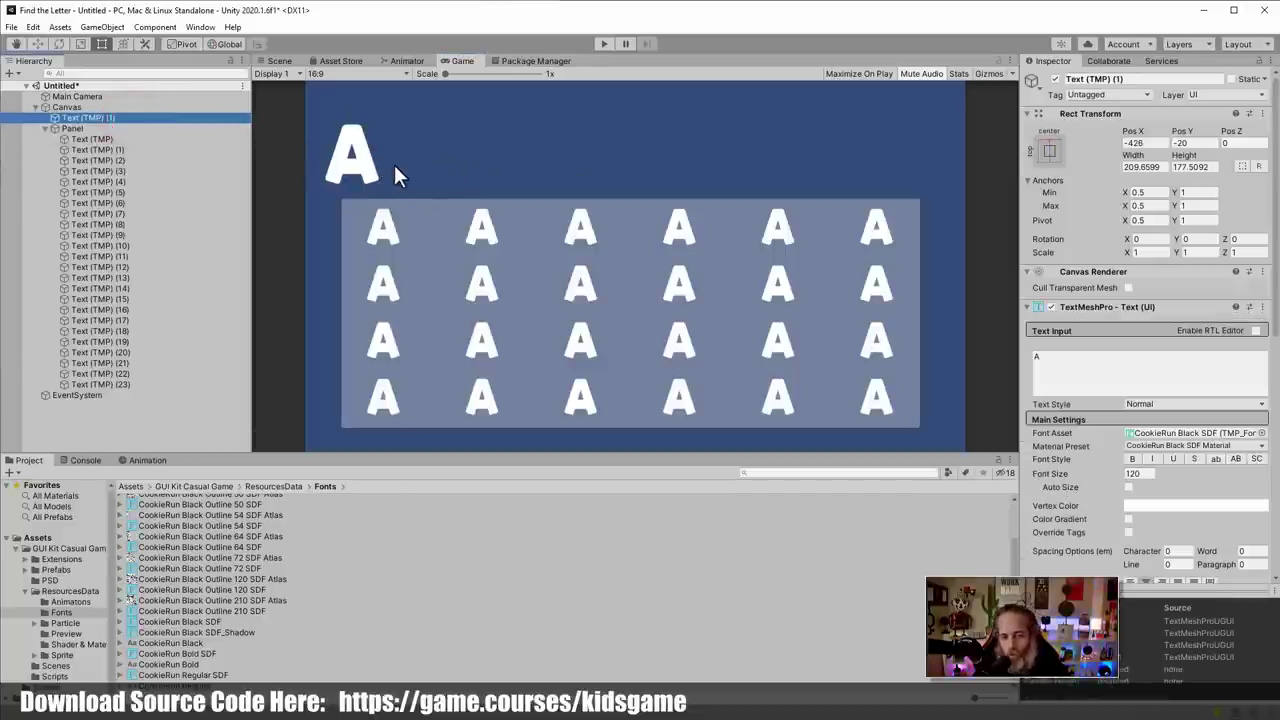
click(275, 62)
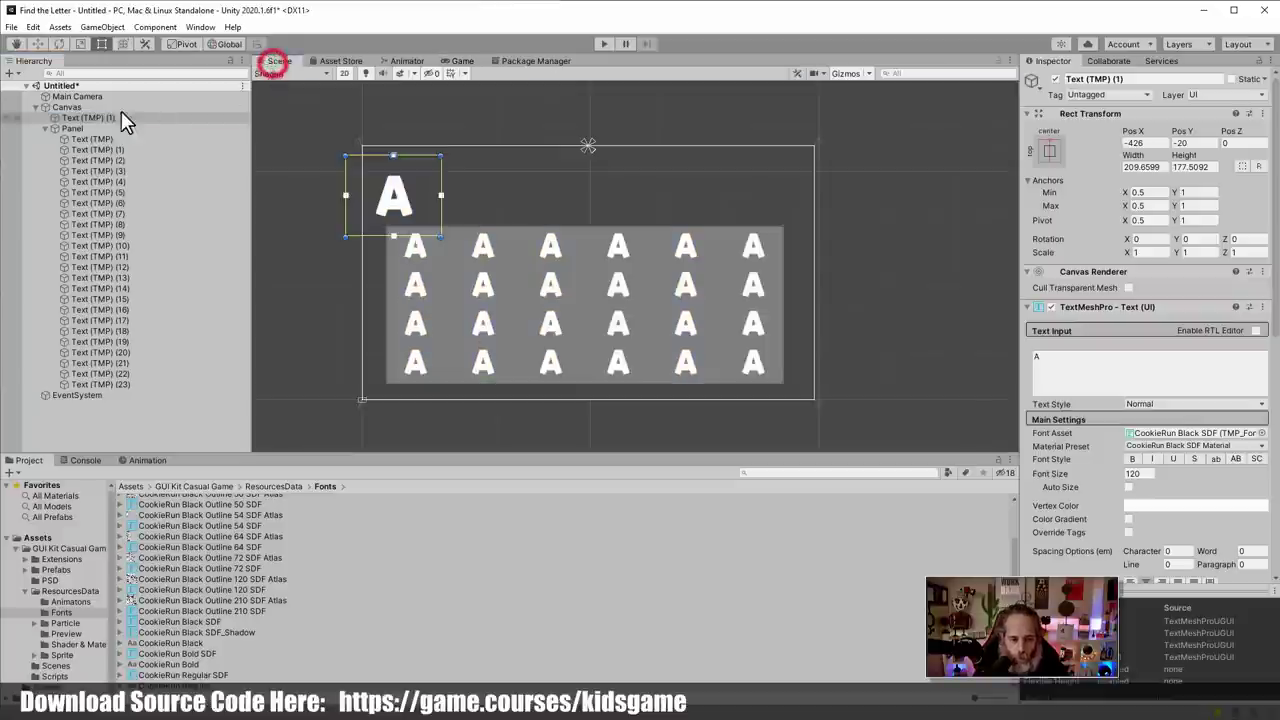
click(88, 117)
key(ctrl+d)
key(w)
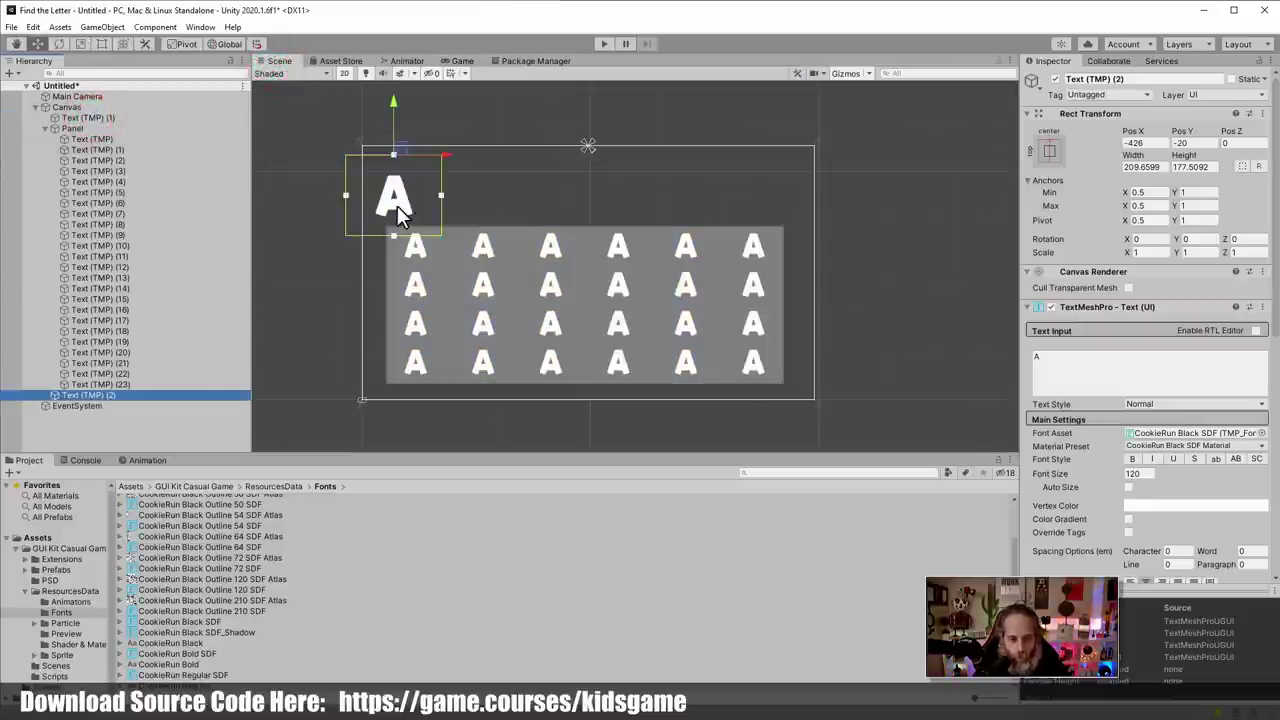
drag(444, 154, 504, 156)
click(1086, 366)
text(a)
Give the small 'a' font size 90 and bottom vertical alignment
click(463, 61)
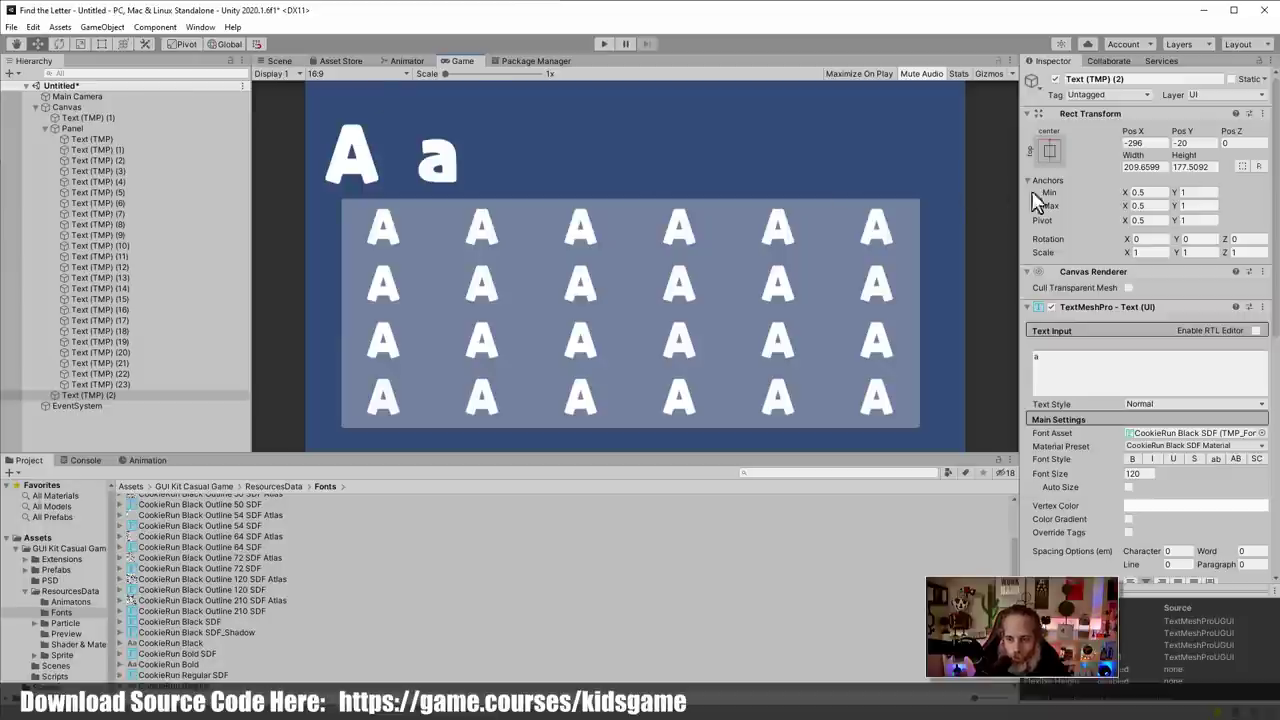
click(1133, 473)
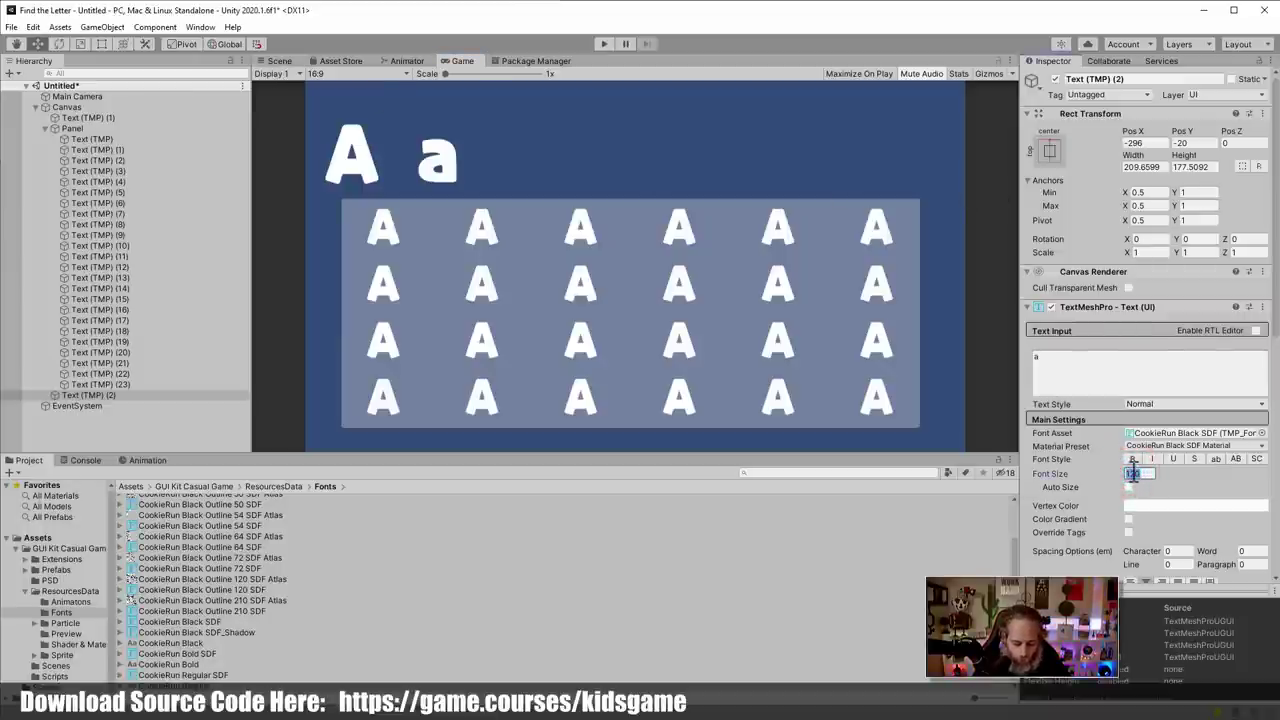
text(90)
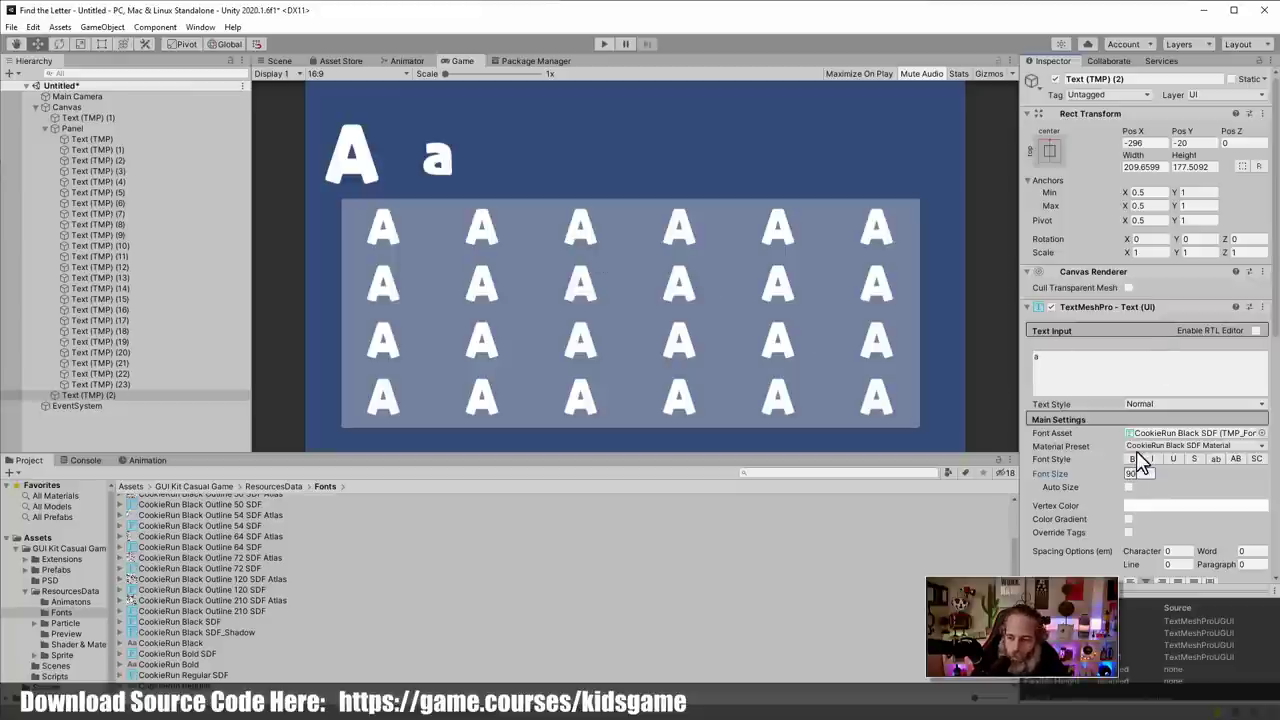
scroll(1156, 500, down, 5)
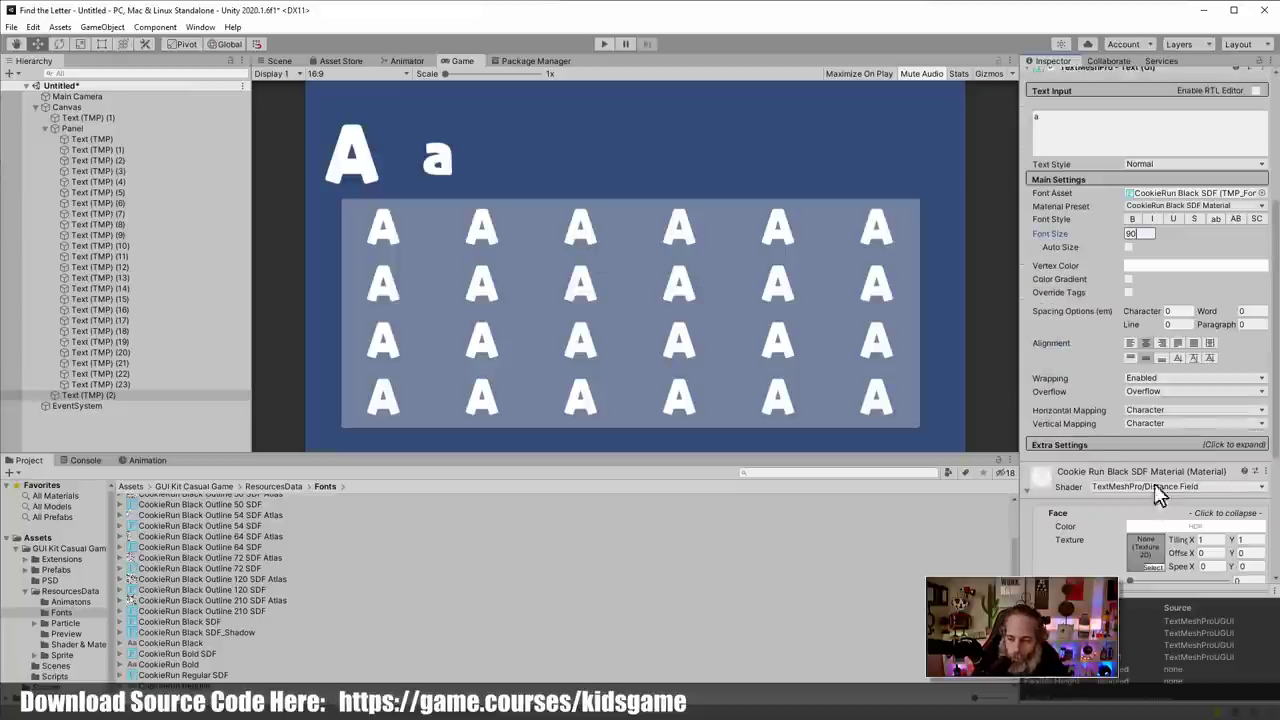
click(1160, 358)
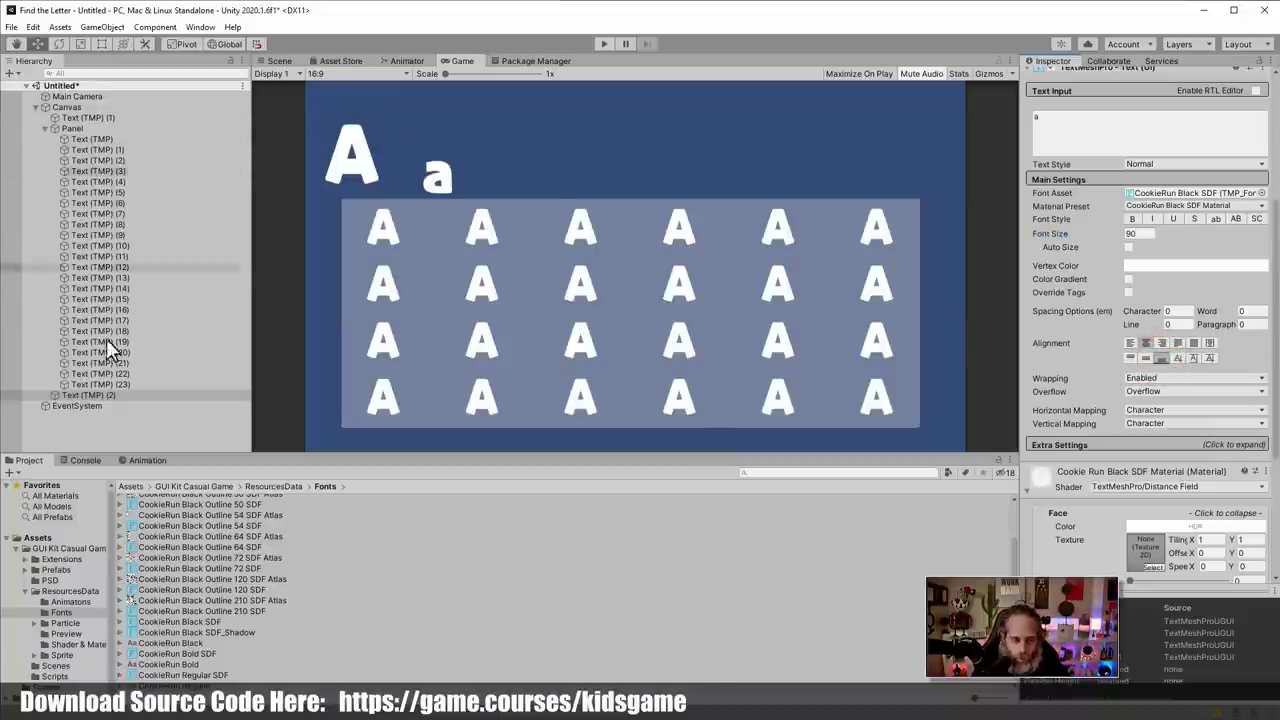
Move Text (TMP) (2) directly under the Canvas and select it together with the big A
drag(92, 396, 106, 124)
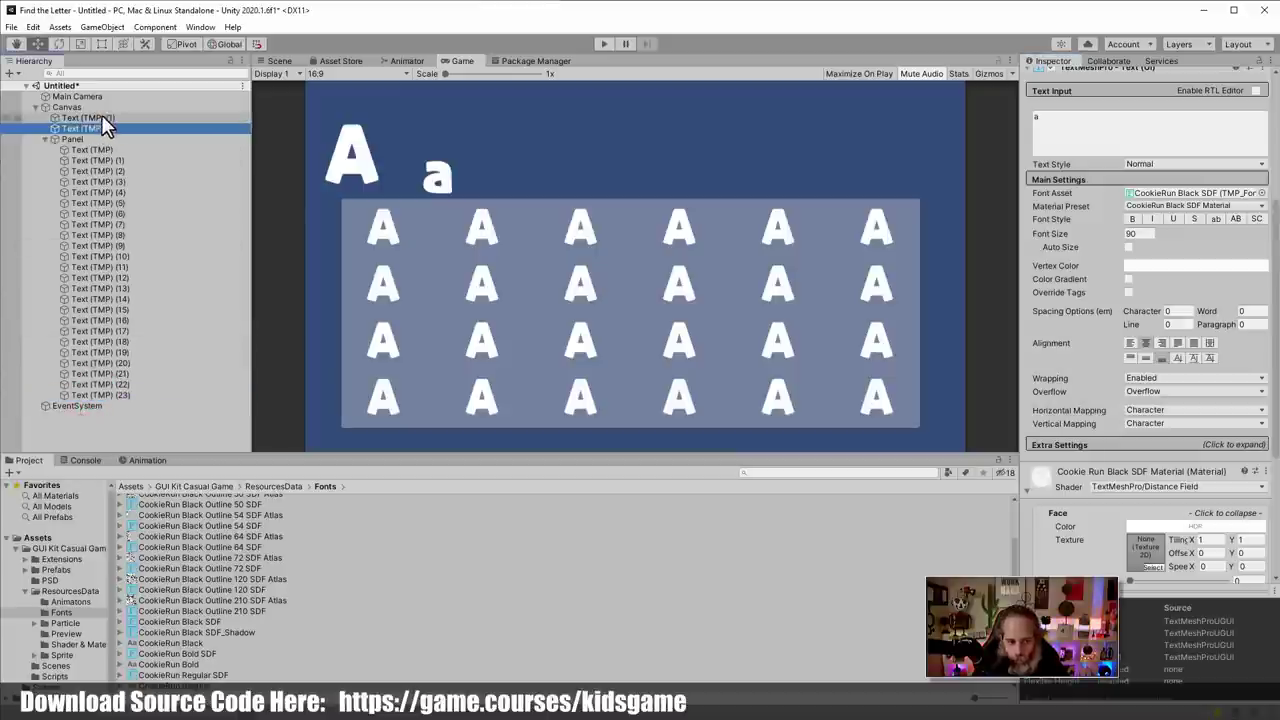
click(100, 128)
click(100, 117)
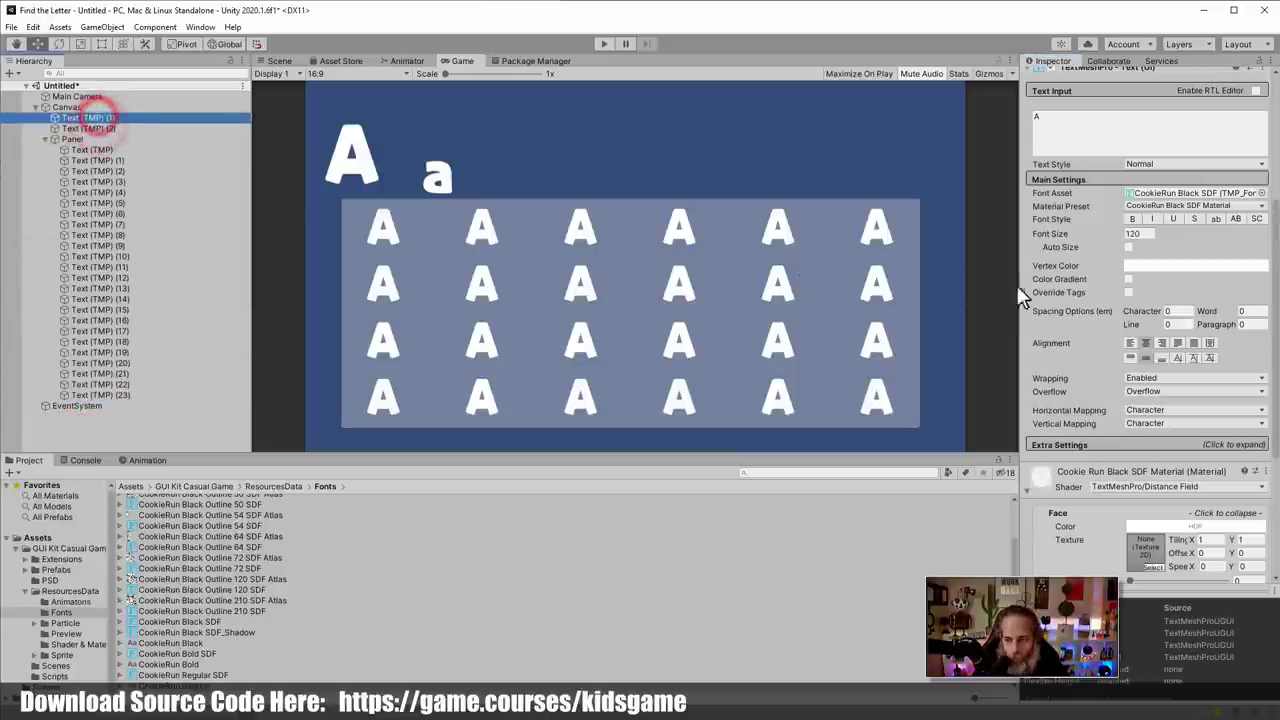
click(1162, 358)
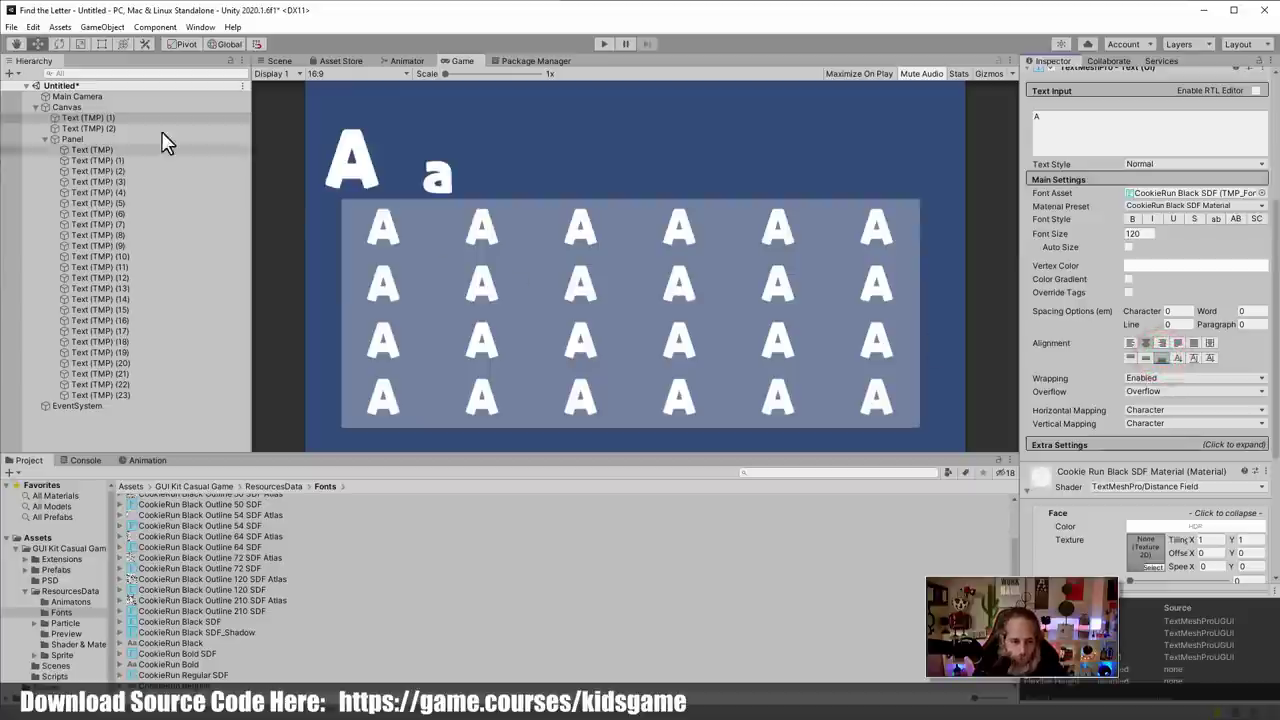
click(122, 125)
ctrl+click(100, 118)
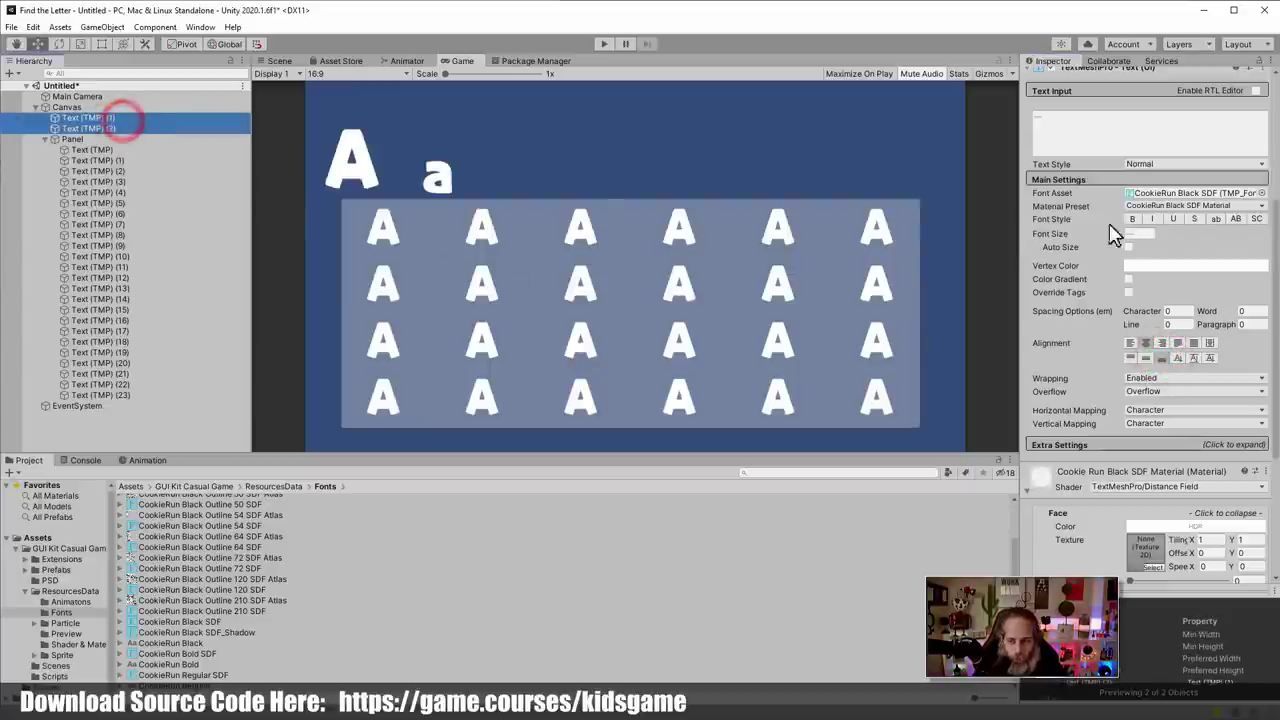
scroll(1130, 180, up, 5)
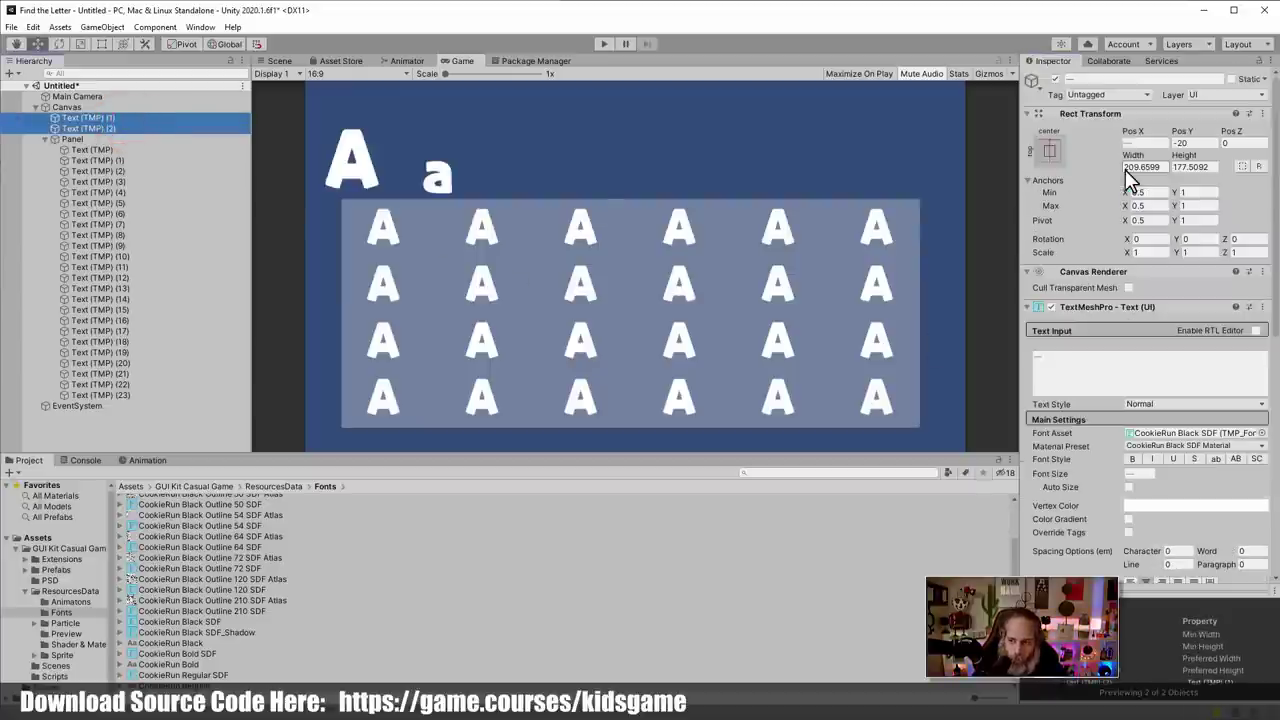
Drag the Aa header up to Pos Y -8 and display the top-level Assets folder in the Project window
click(280, 61)
drag(454, 103, 453, 95)
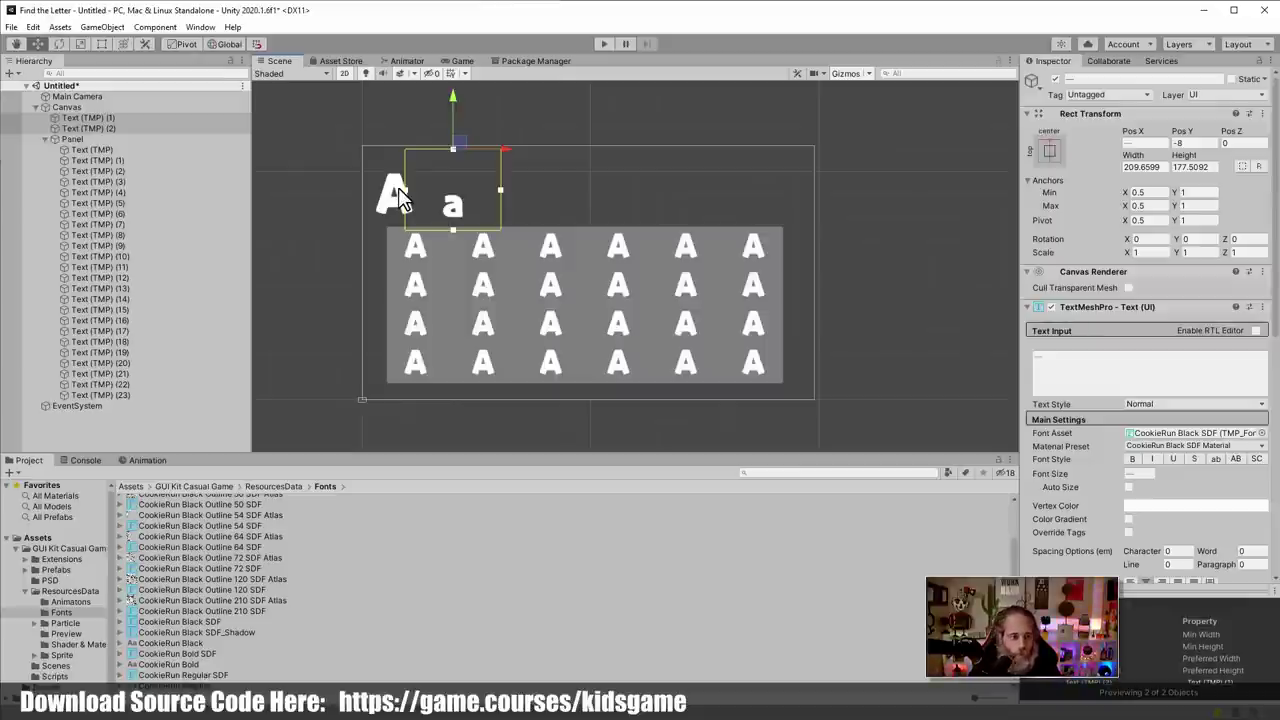
click(112, 150)
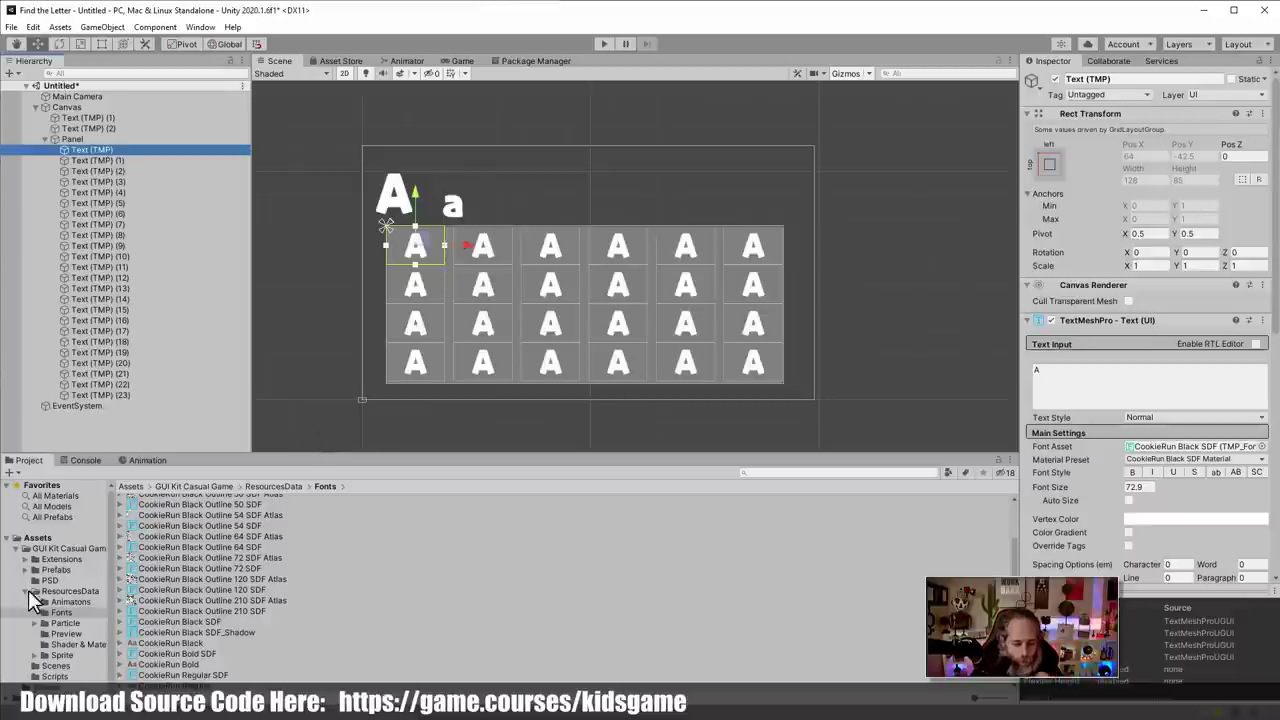
click(32, 538)
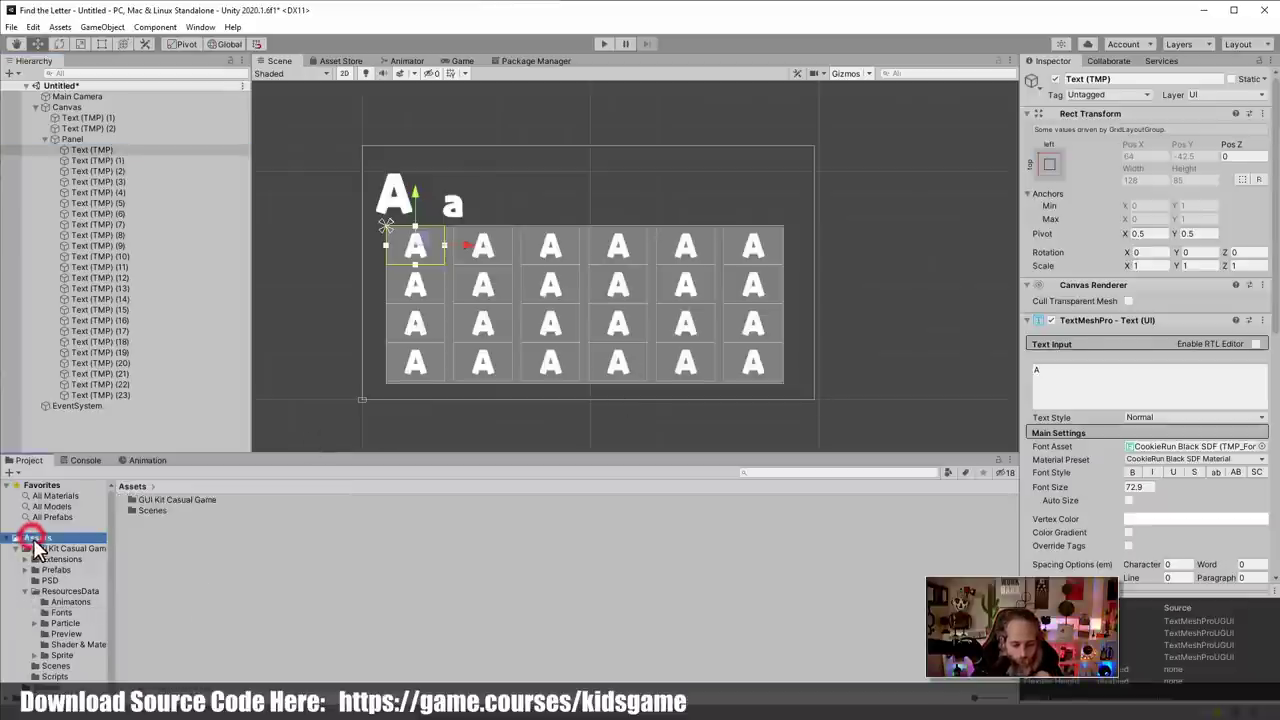
Create a new Scripts folder in Assets and open it
right_click(190, 543)
click(246, 190)
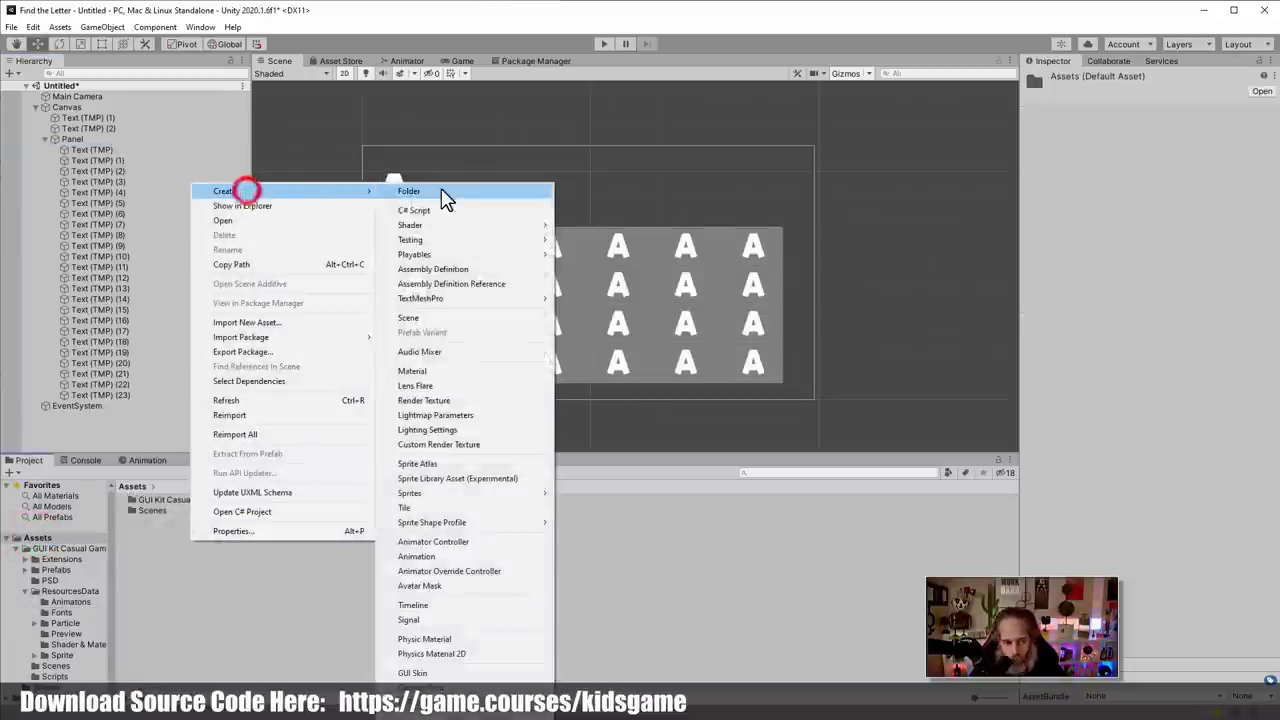
click(409, 191)
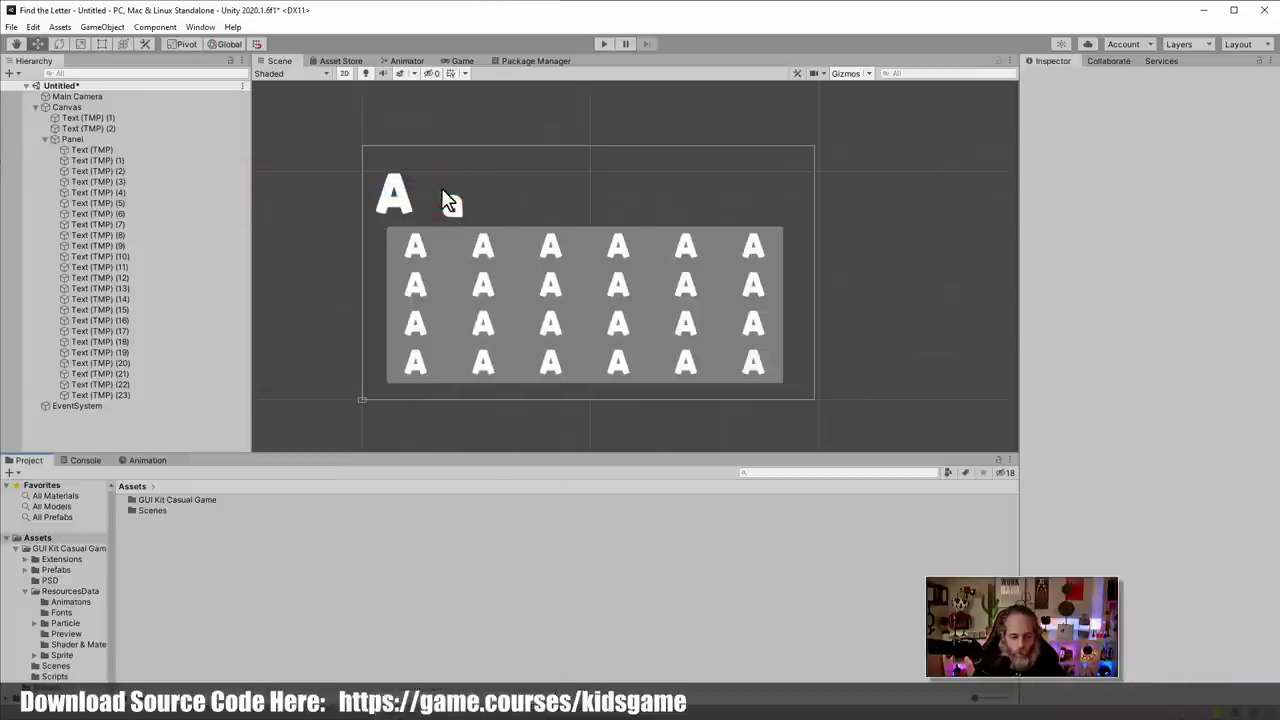
click(228, 590)
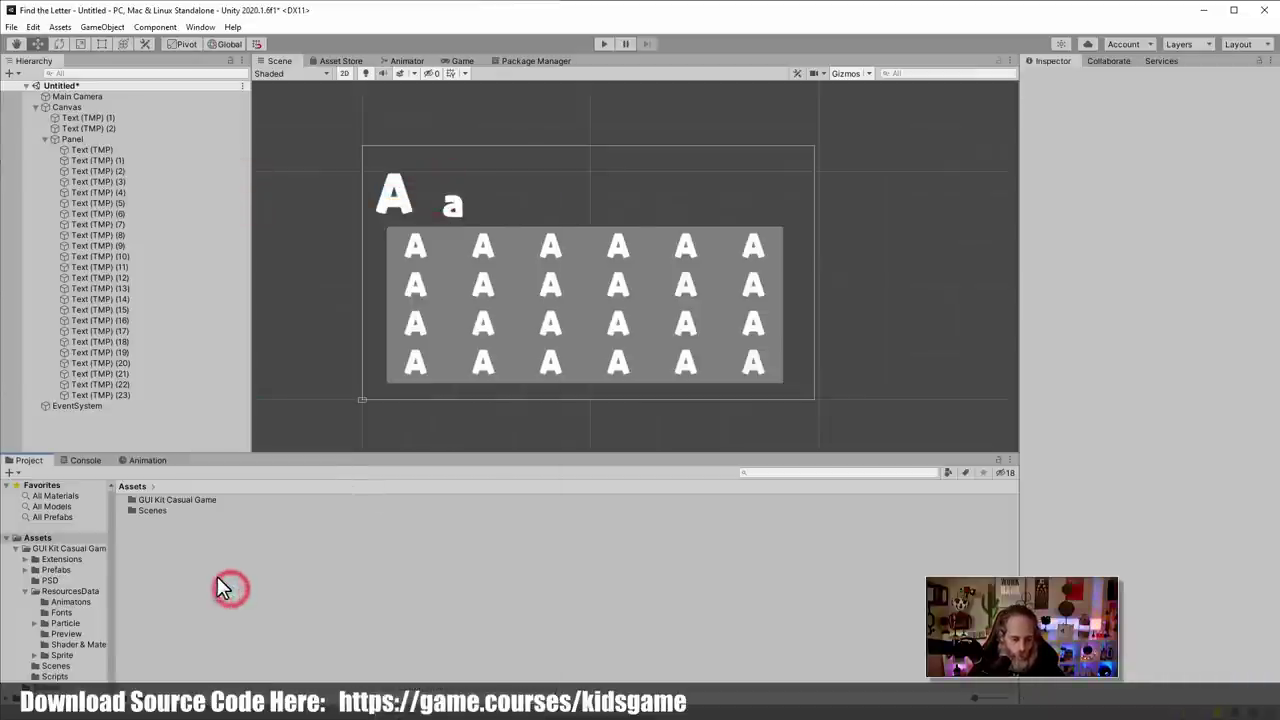
click(45, 540)
right_click(40, 538)
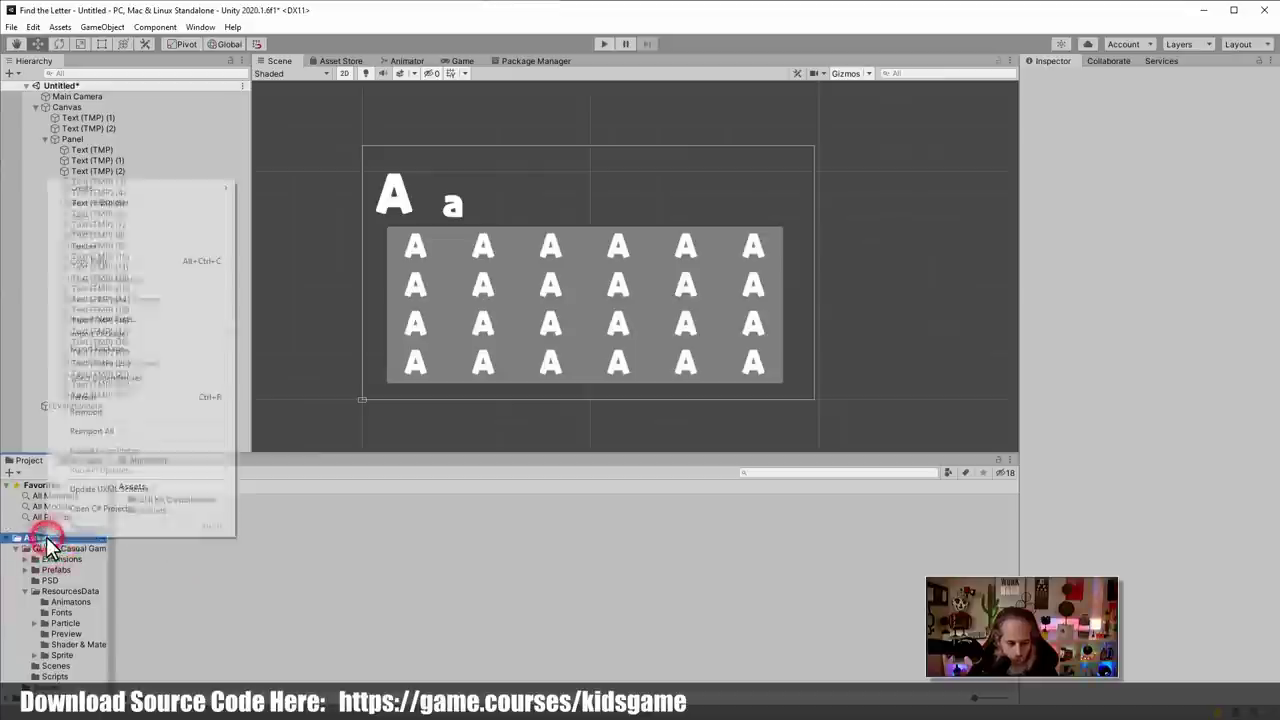
click(143, 188)
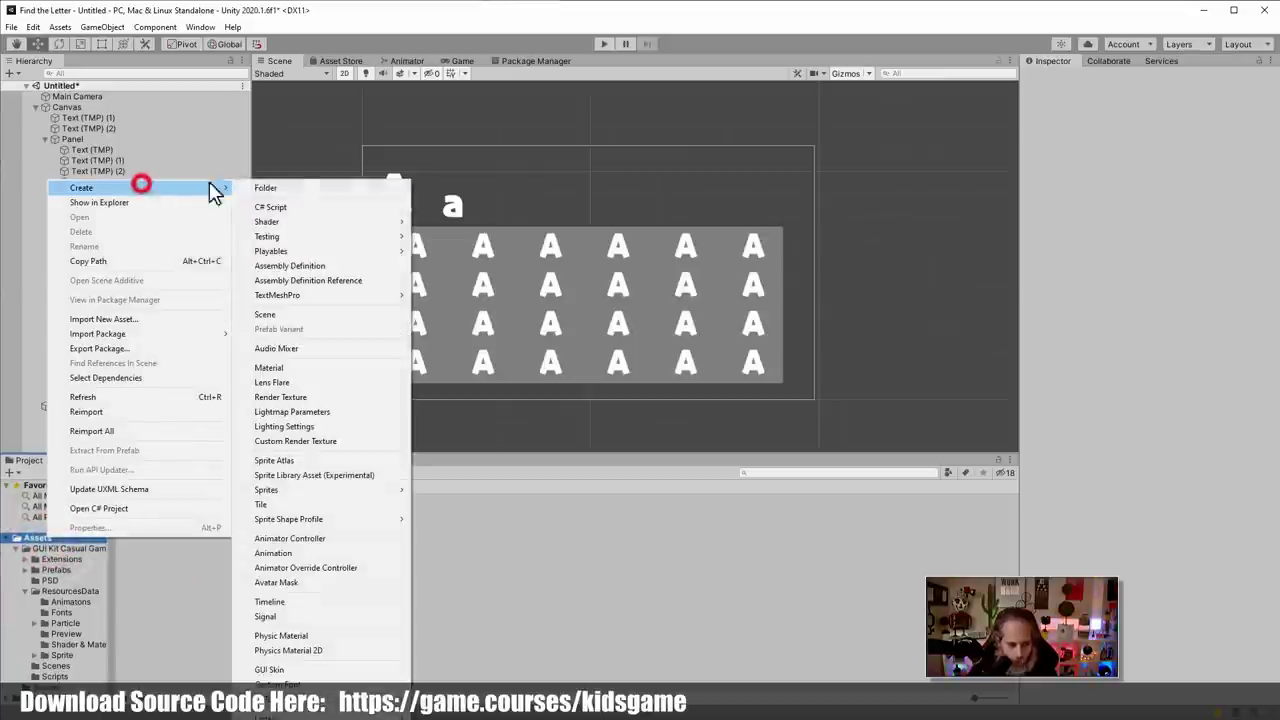
click(305, 193)
text(Sciprts)
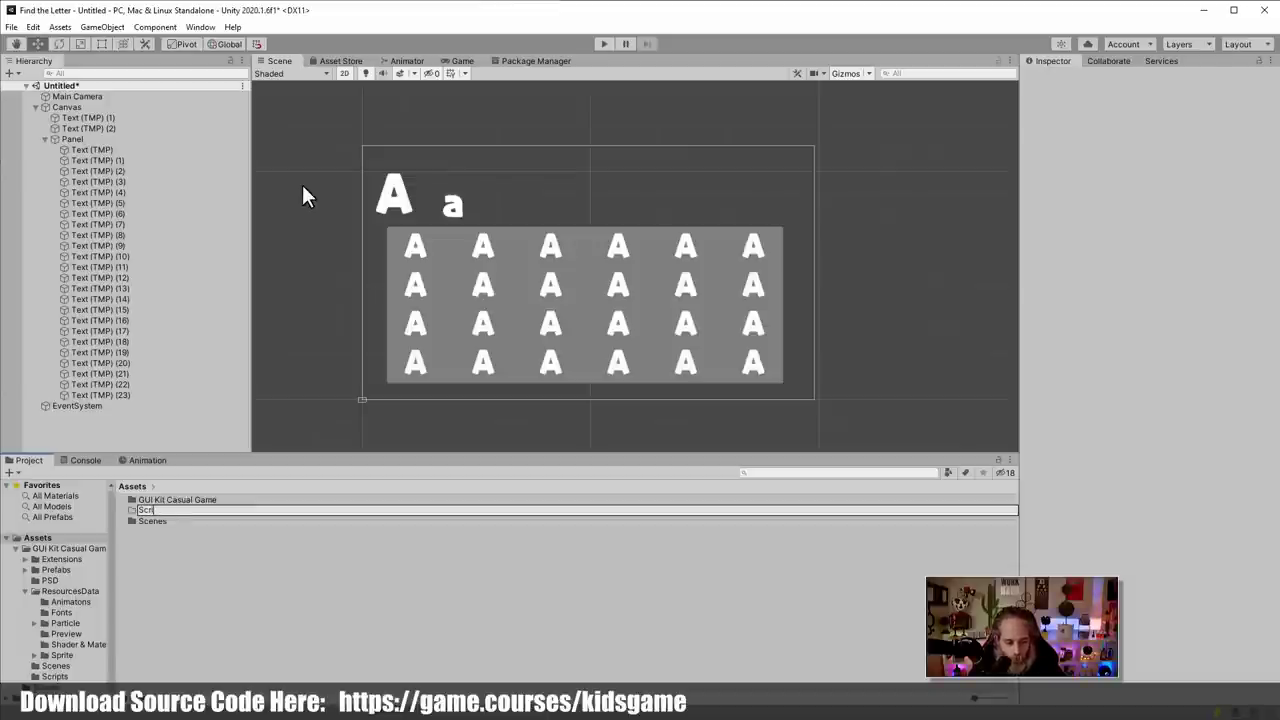
key(Return)
key(Return)
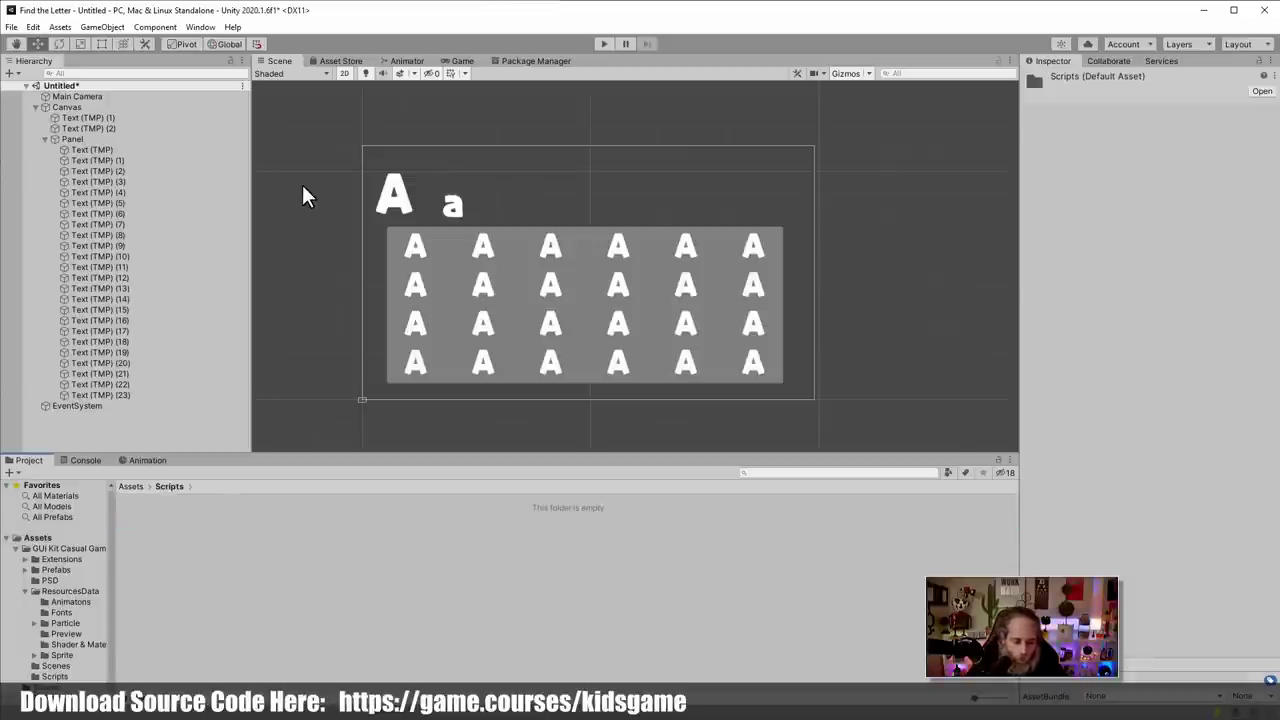
Create a C# script named ClickableLetter inside the Scripts folder
right_click(268, 525)
click(277, 526)
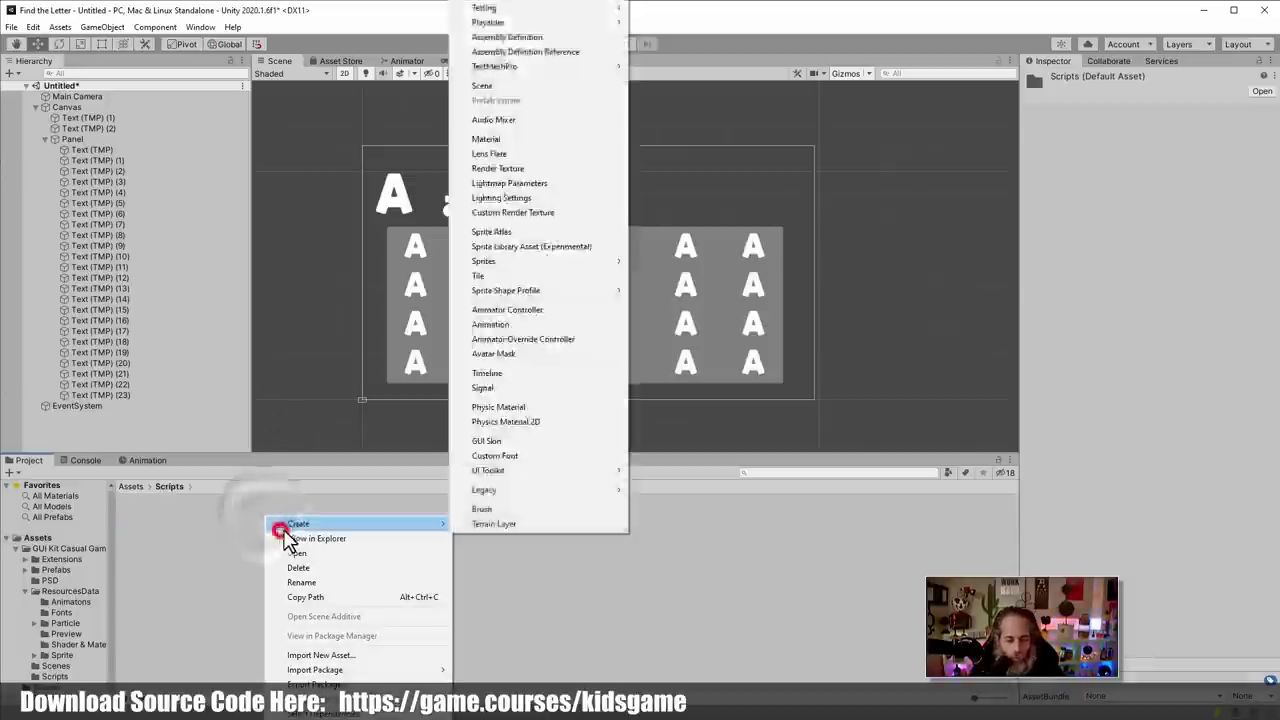
click(520, 4)
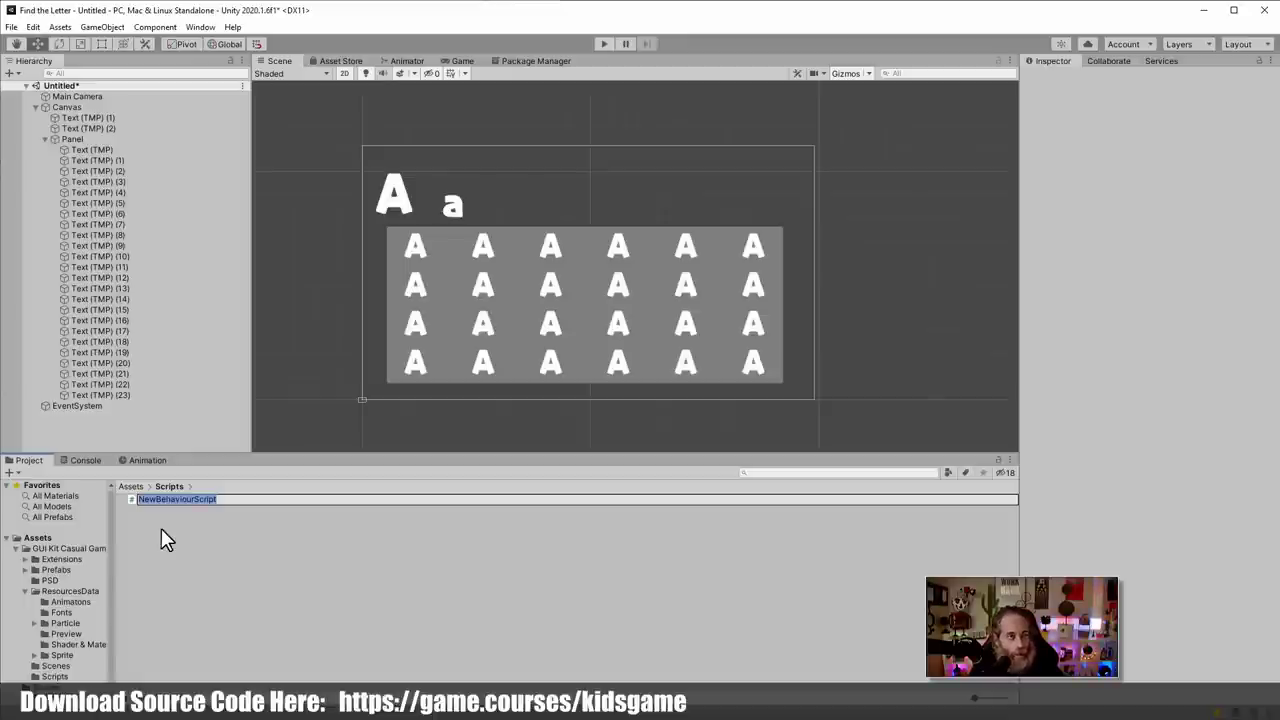
text(Clickabl)
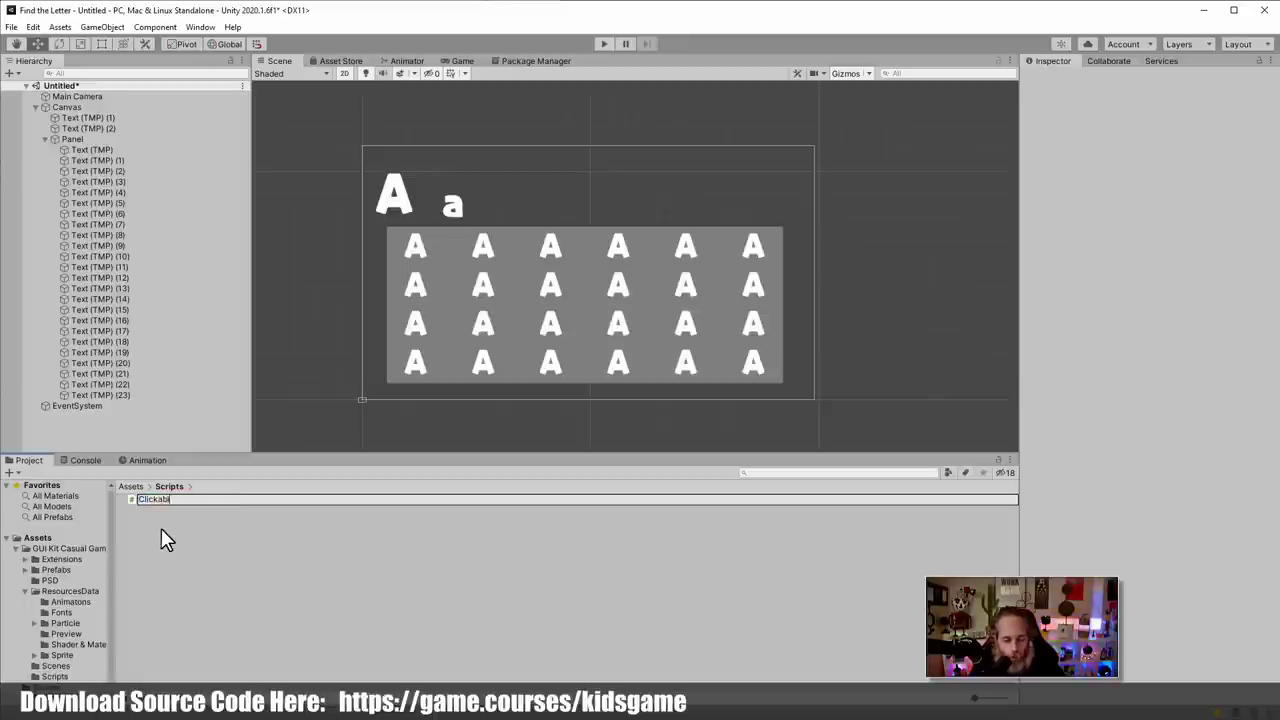
text(eLetter)
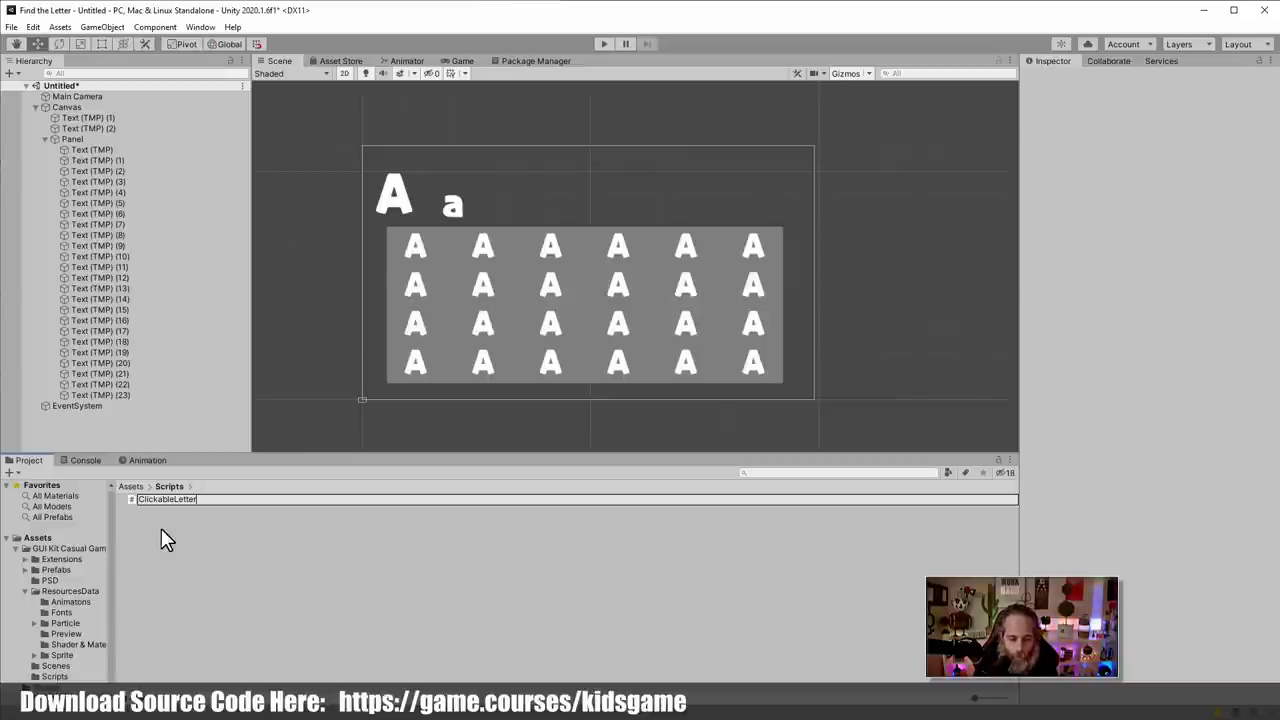
key(Return)
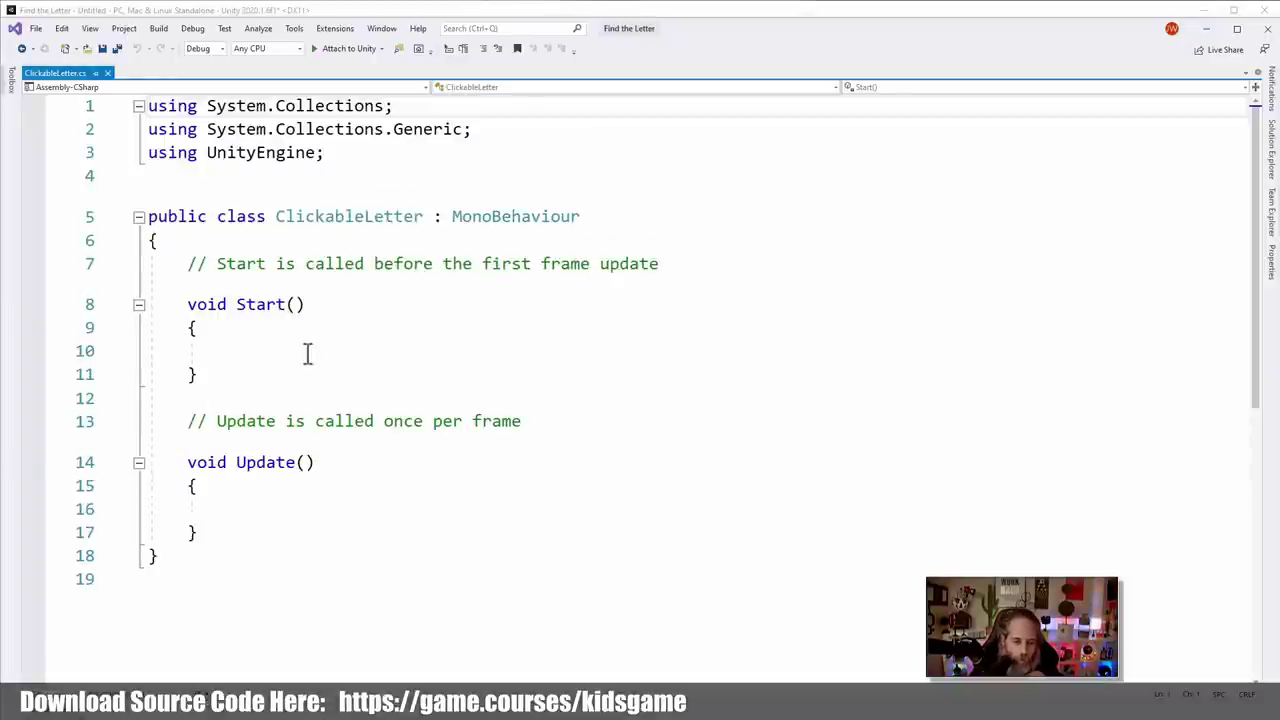
Insert an empty private OnEnable method at the top of the ClickableLetter class
click(563, 266)
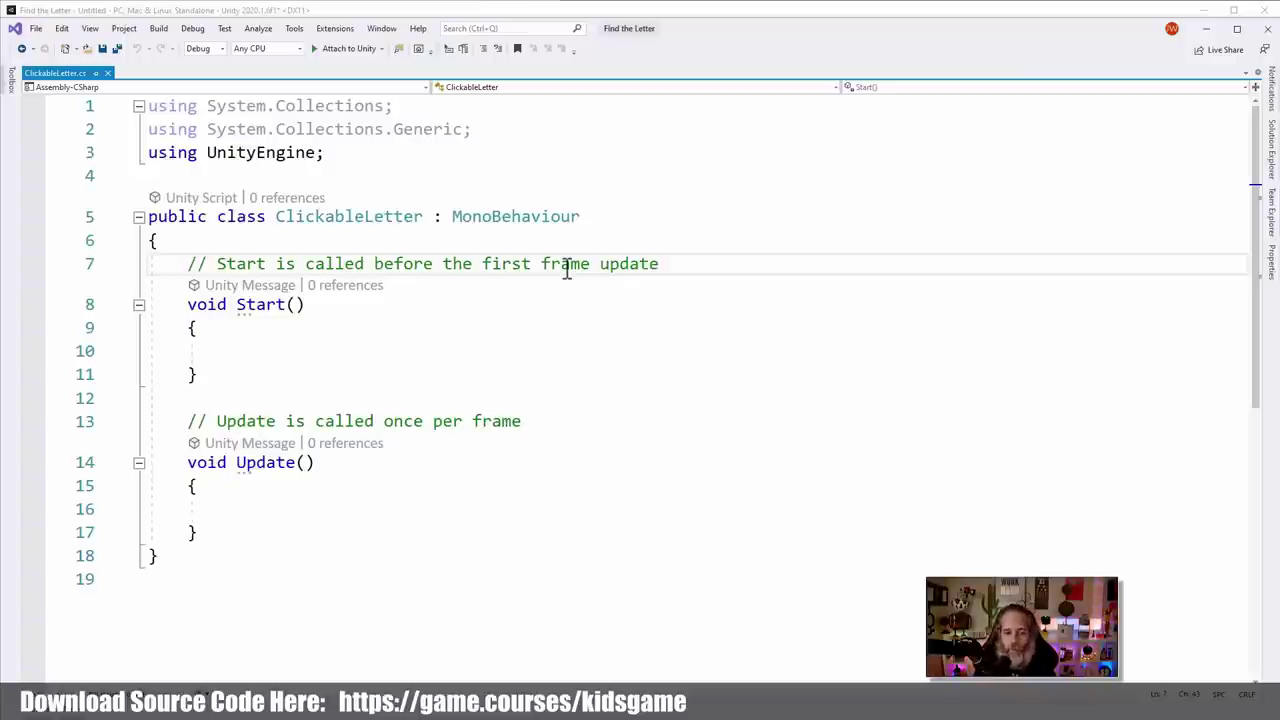
key(Up)
key(Return)
key(Return)
key(Up)
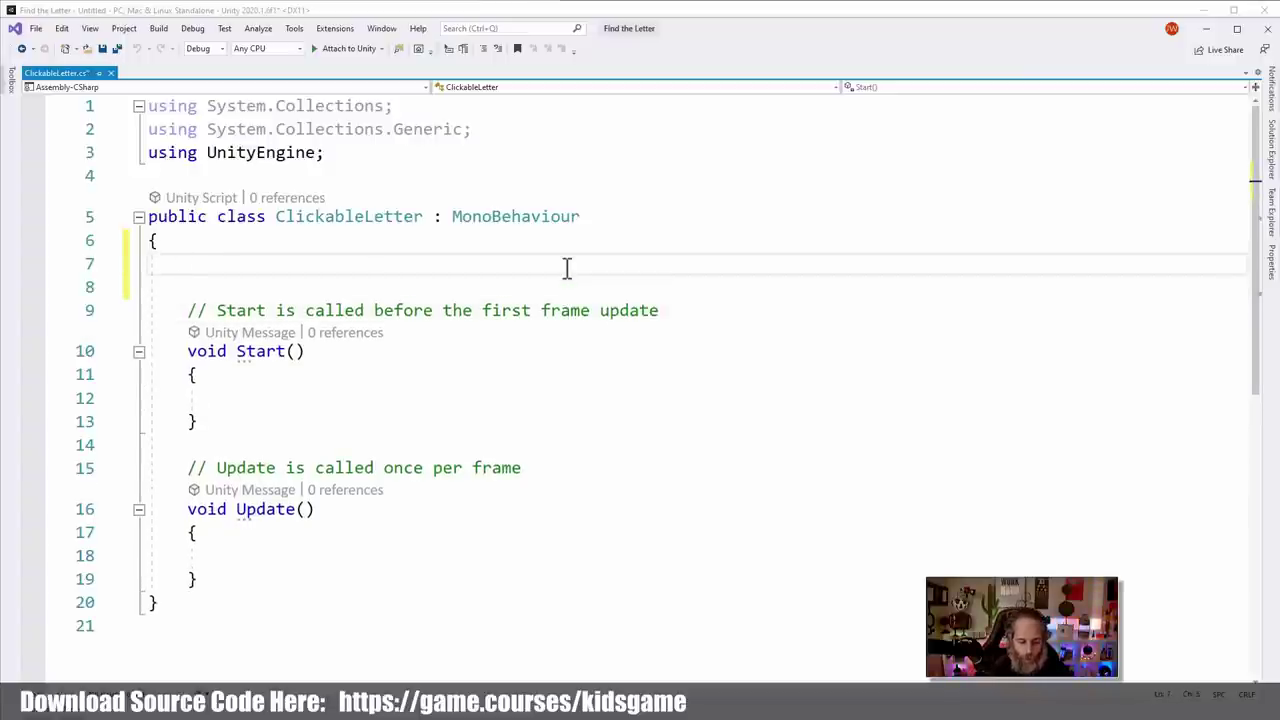
text(onena)
key(Tab)
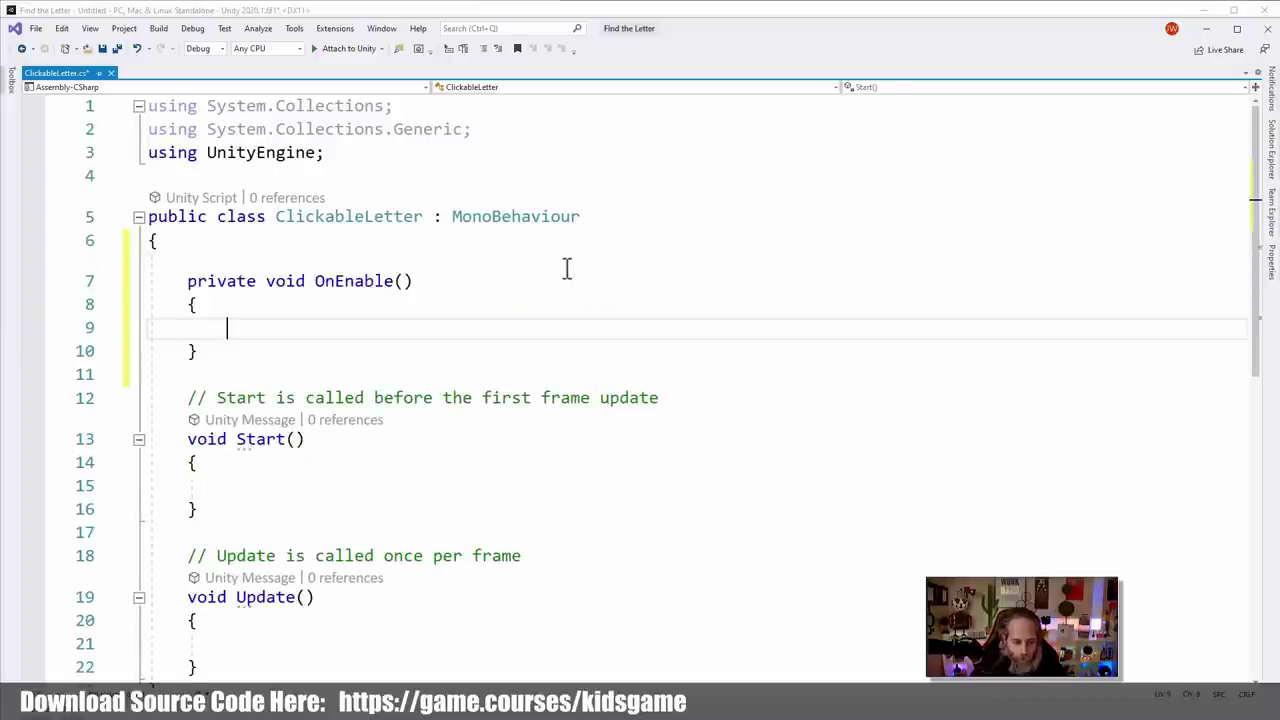
Delete the default Start and Update methods, leaving the cursor inside OnEnable
drag(180, 371, 323, 650)
key(Delete)
key(Delete)
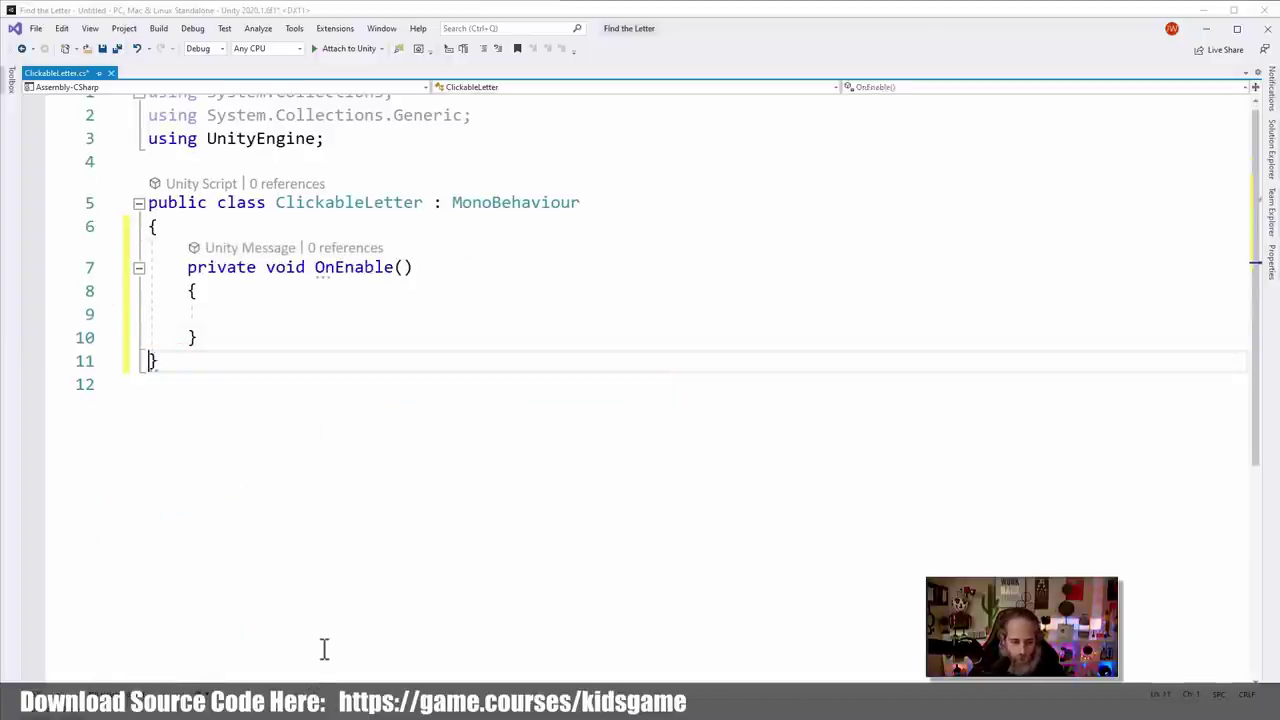
scroll(391, 477, up, 1)
ctrl+scroll(393, 479, up, 3)
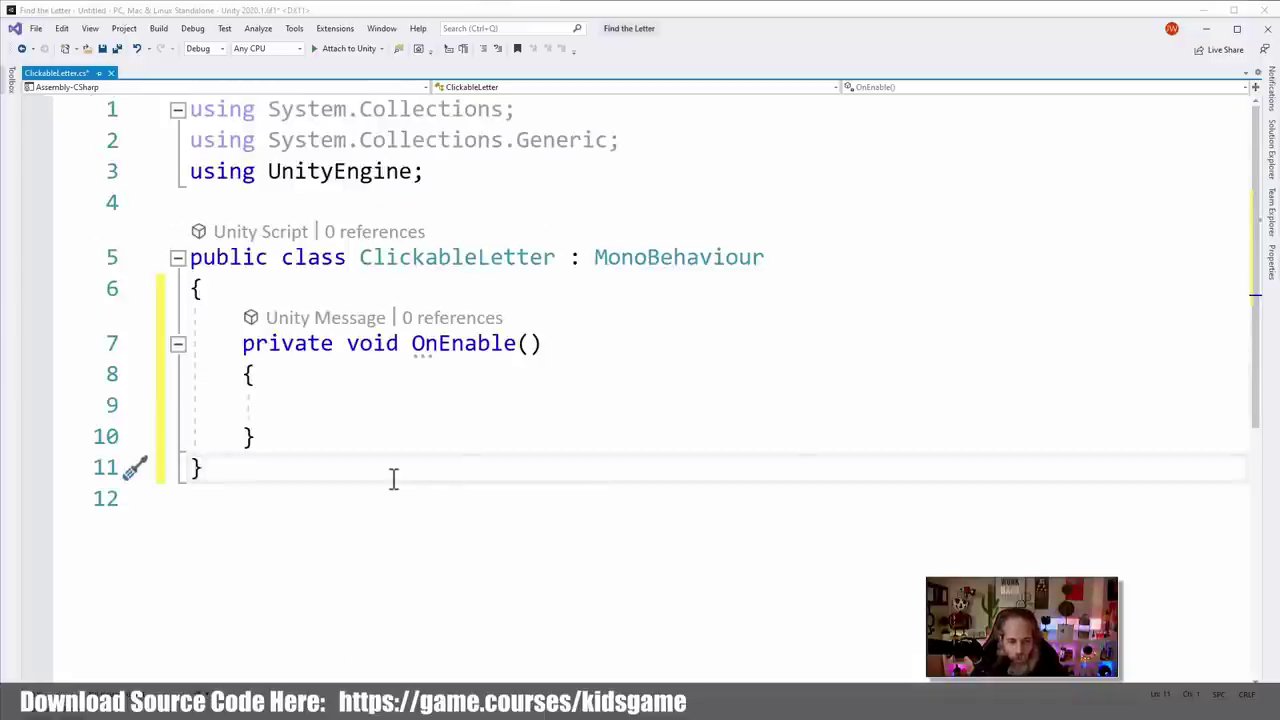
click(362, 406)
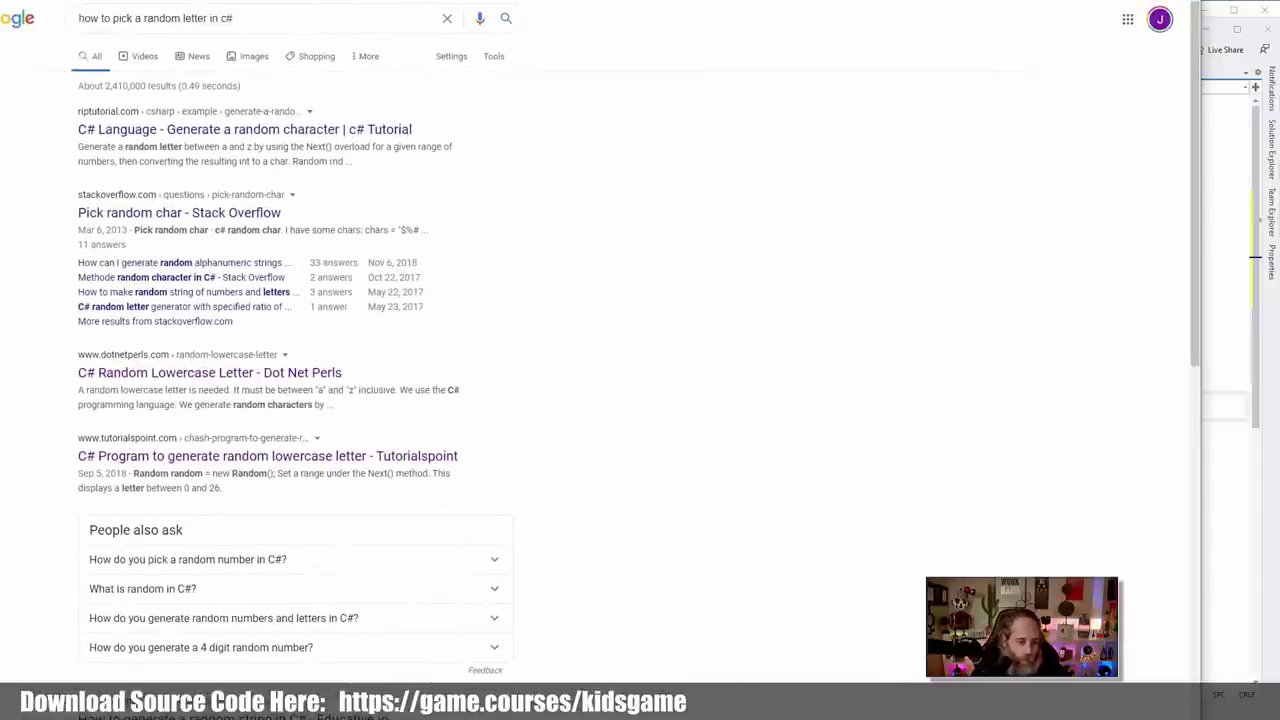
Open the Tutorialspoint 'C# Program to generate random lowercase letter' article and highlight the 'a' in its code
scroll(605, 308, down, 1)
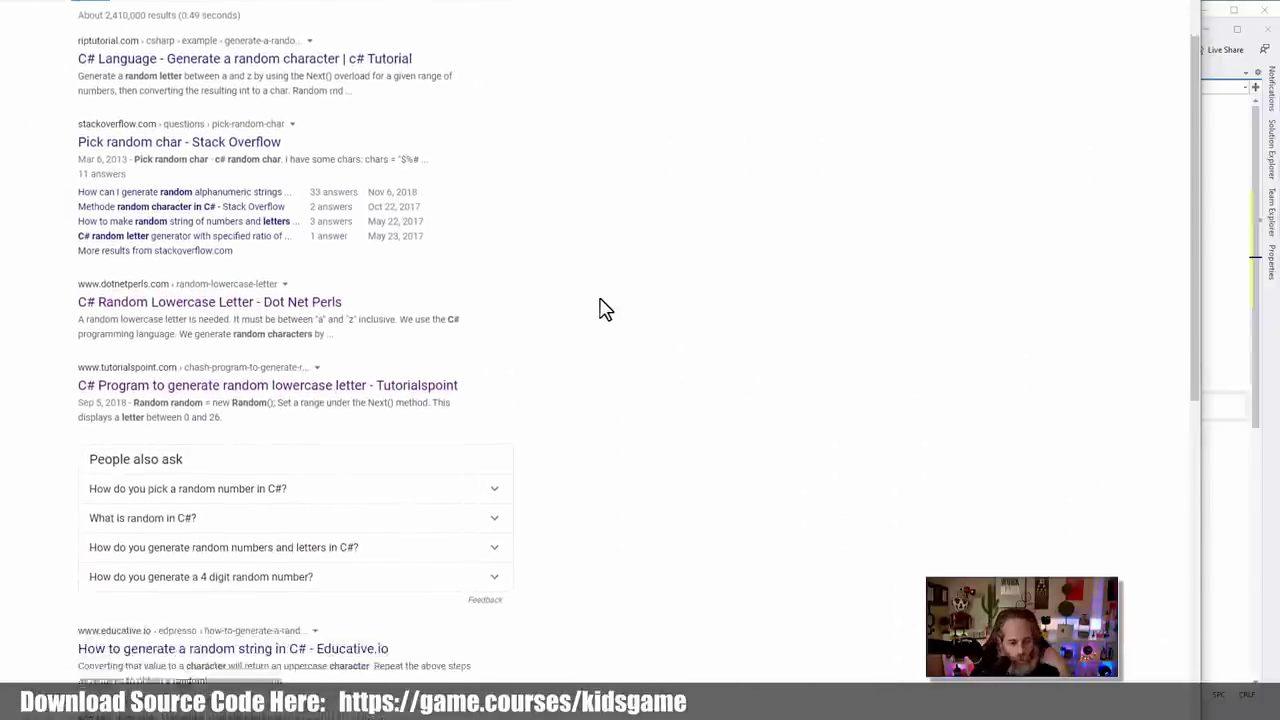
scroll(600, 308, down, 5)
scroll(596, 306, up, 3)
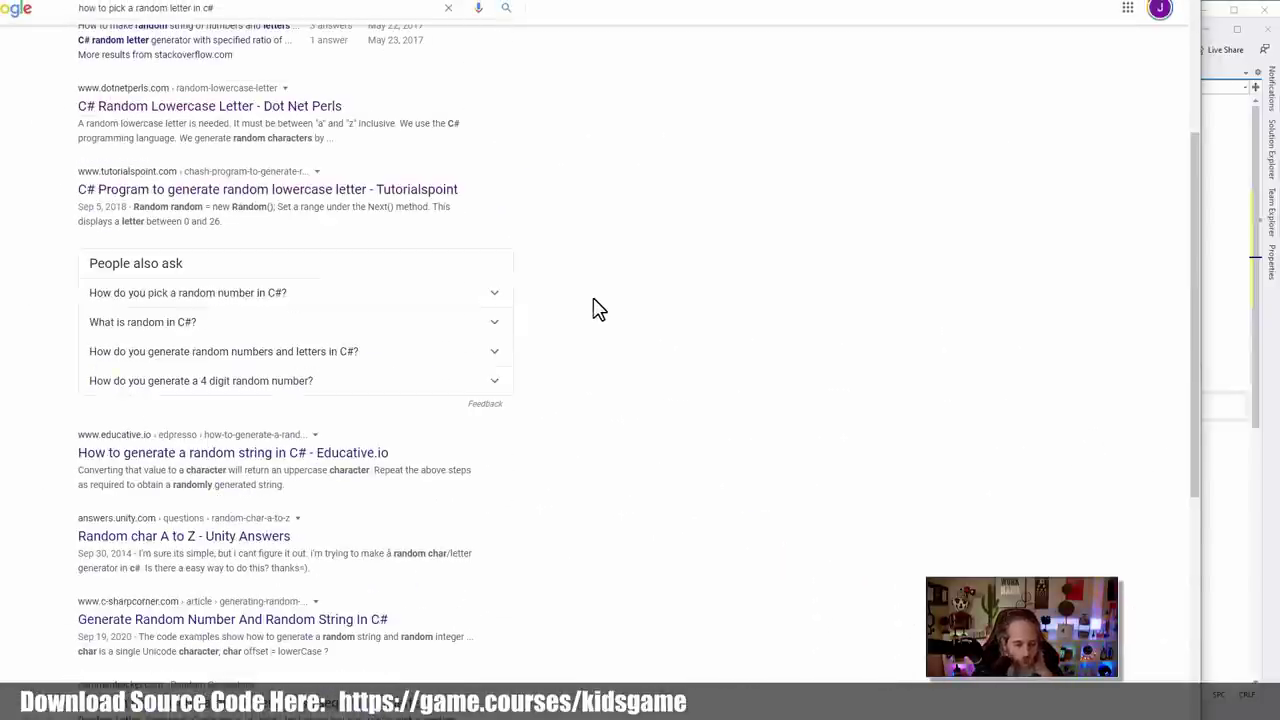
click(399, 190)
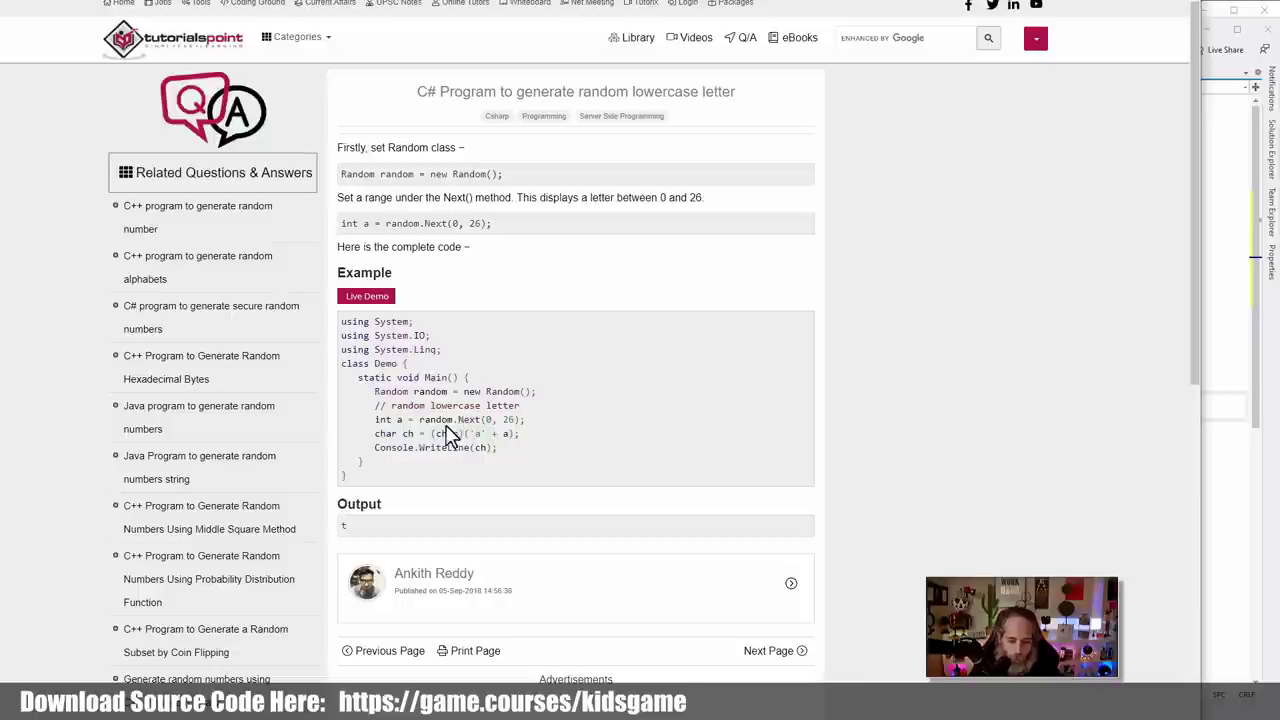
drag(467, 433, 488, 434)
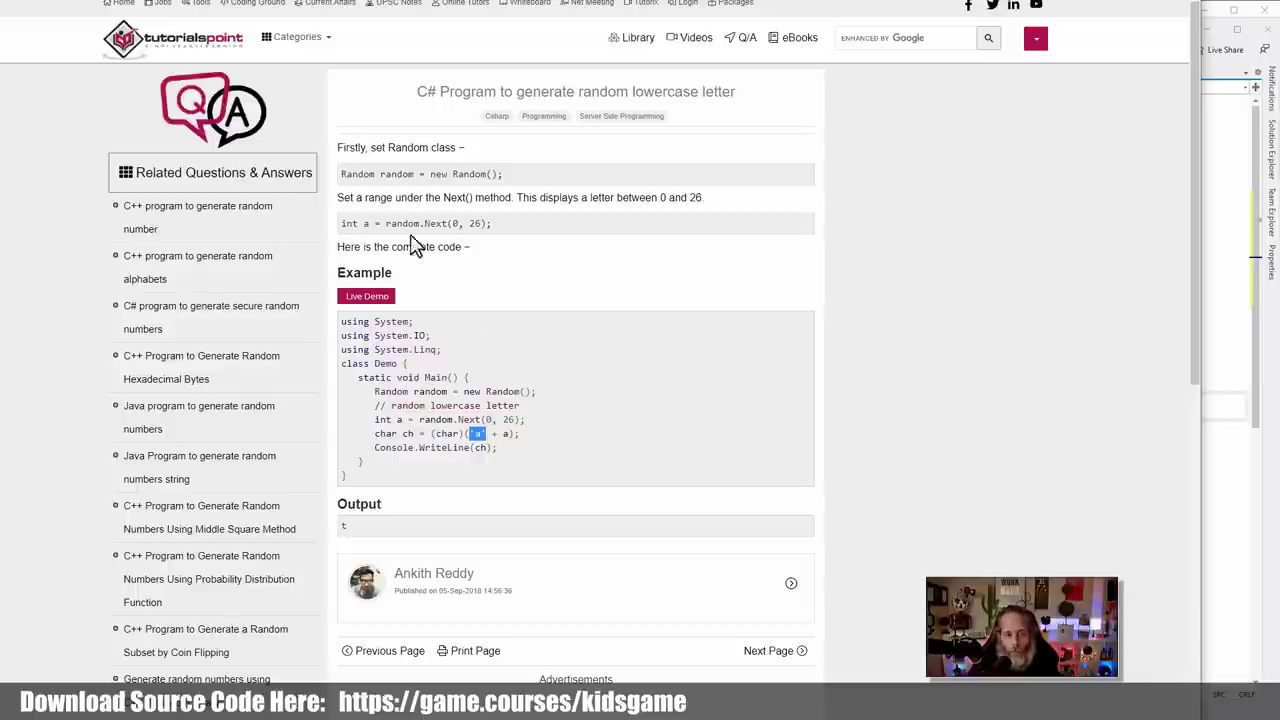
key(ctrl+t)
Search Google for 'char value of a' and pick out decimal code 65 for A
text(ch)
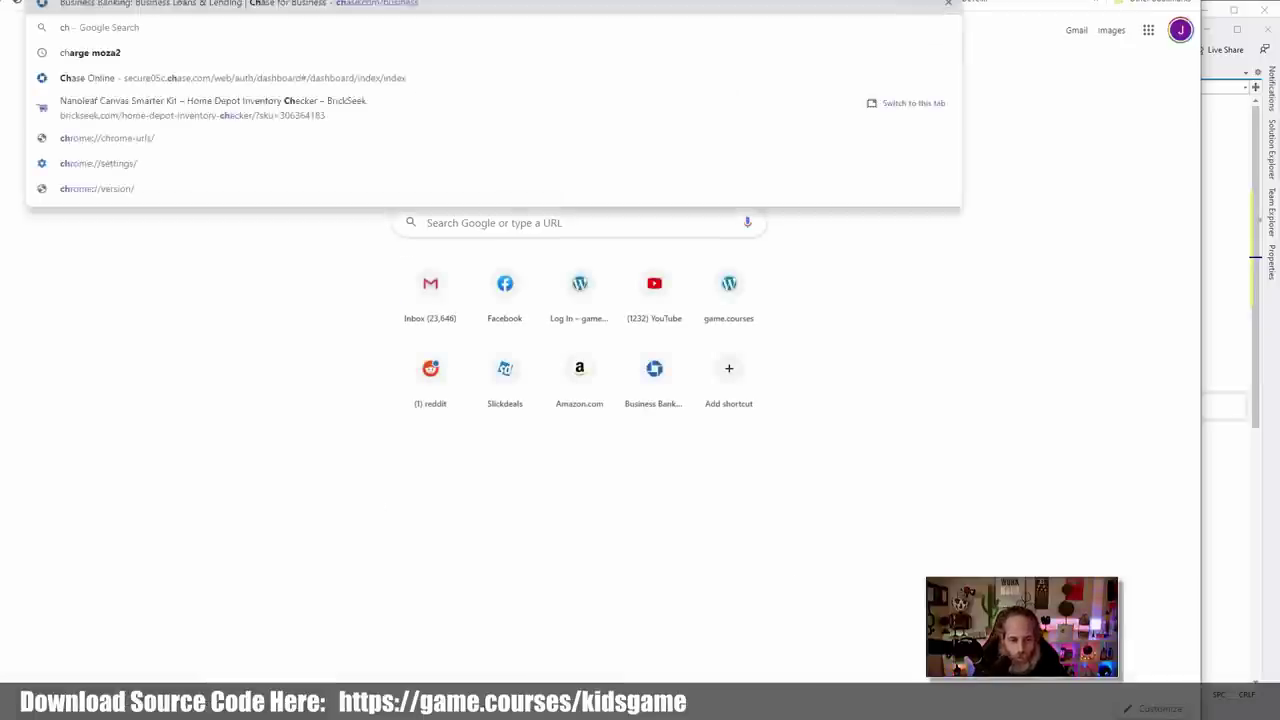
text(ar value of a)
key(Return)
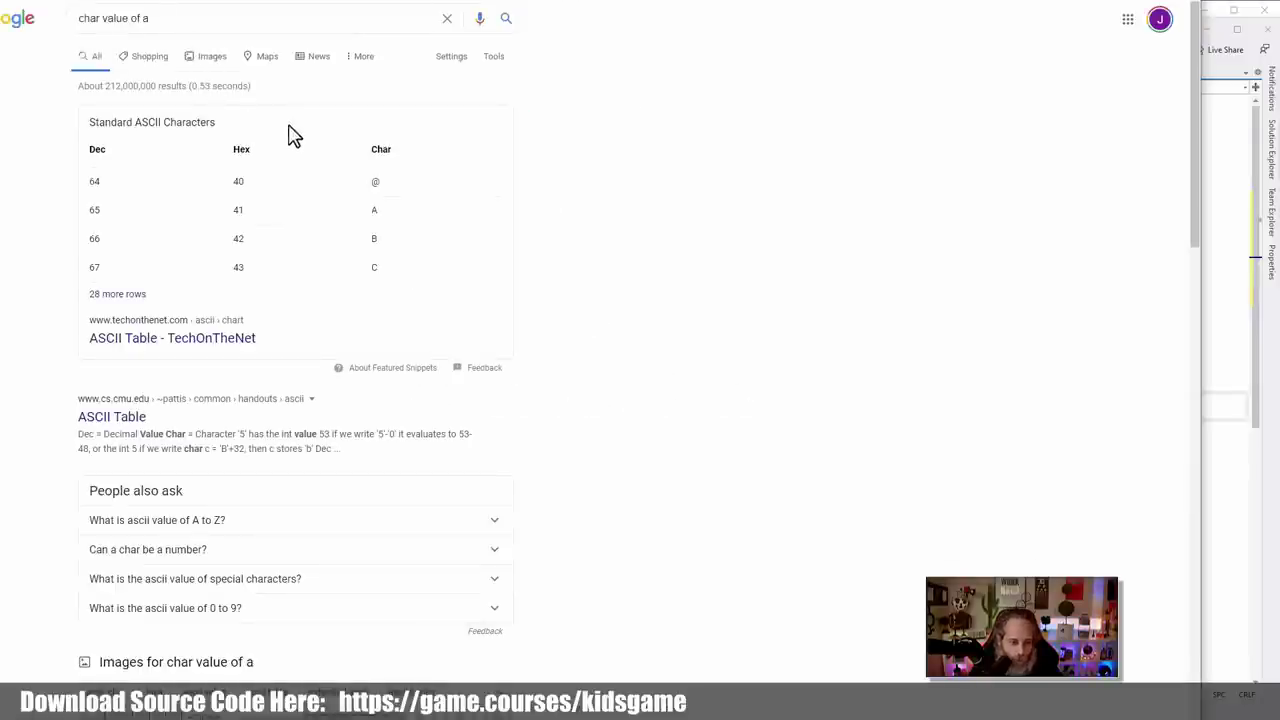
click(369, 217)
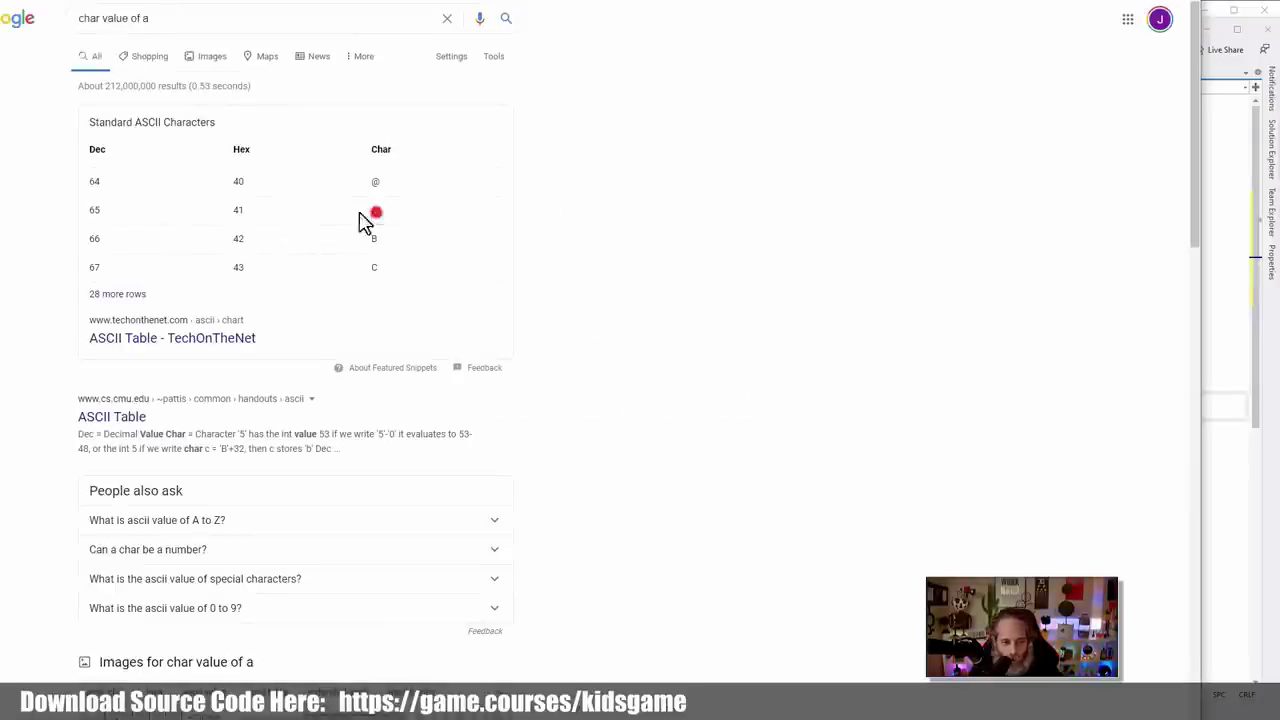
click(91, 207)
double_click(91, 208)
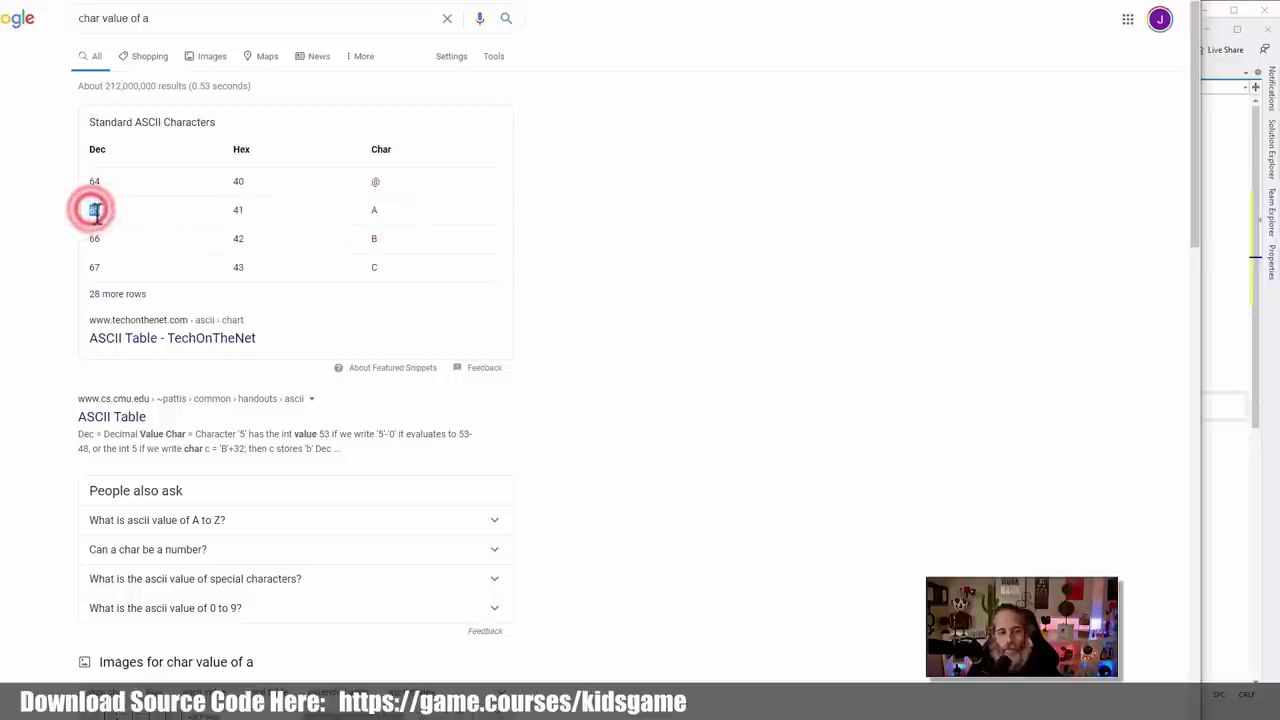
Open the TechOnTheNet ASCII Table and locate the rows for codes 65 and 97
click(213, 340)
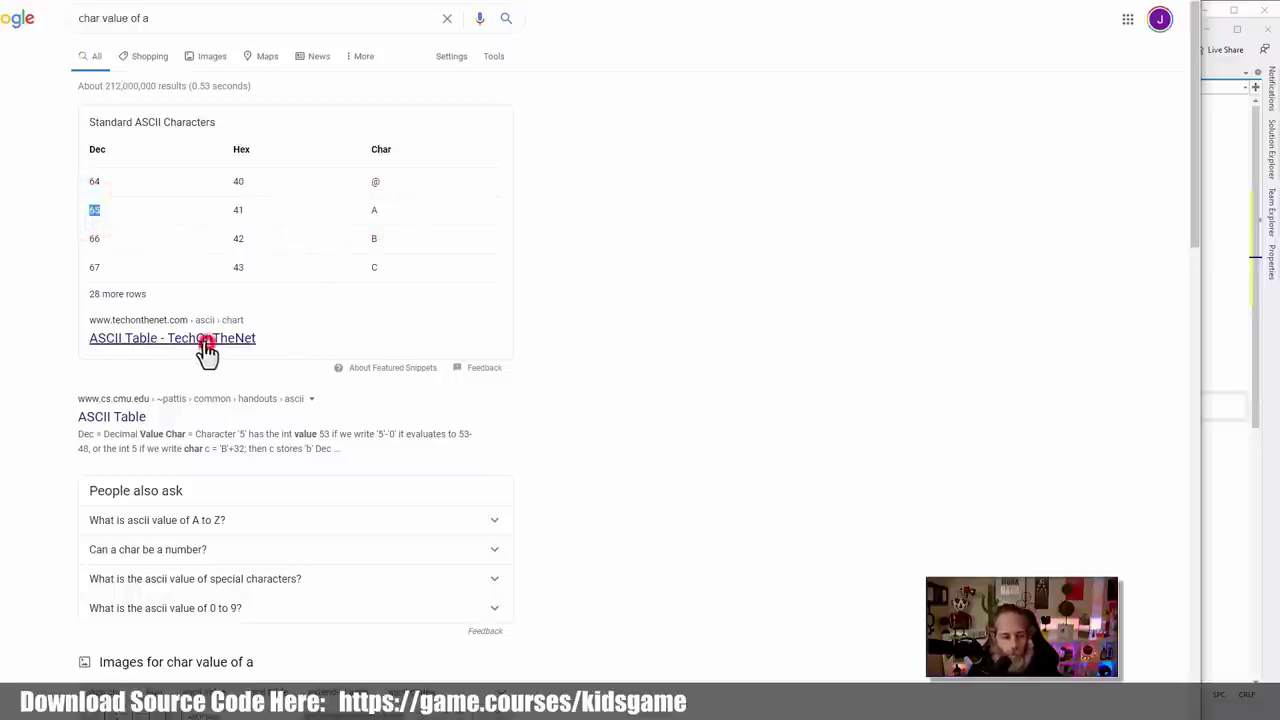
scroll(515, 402, down, 4)
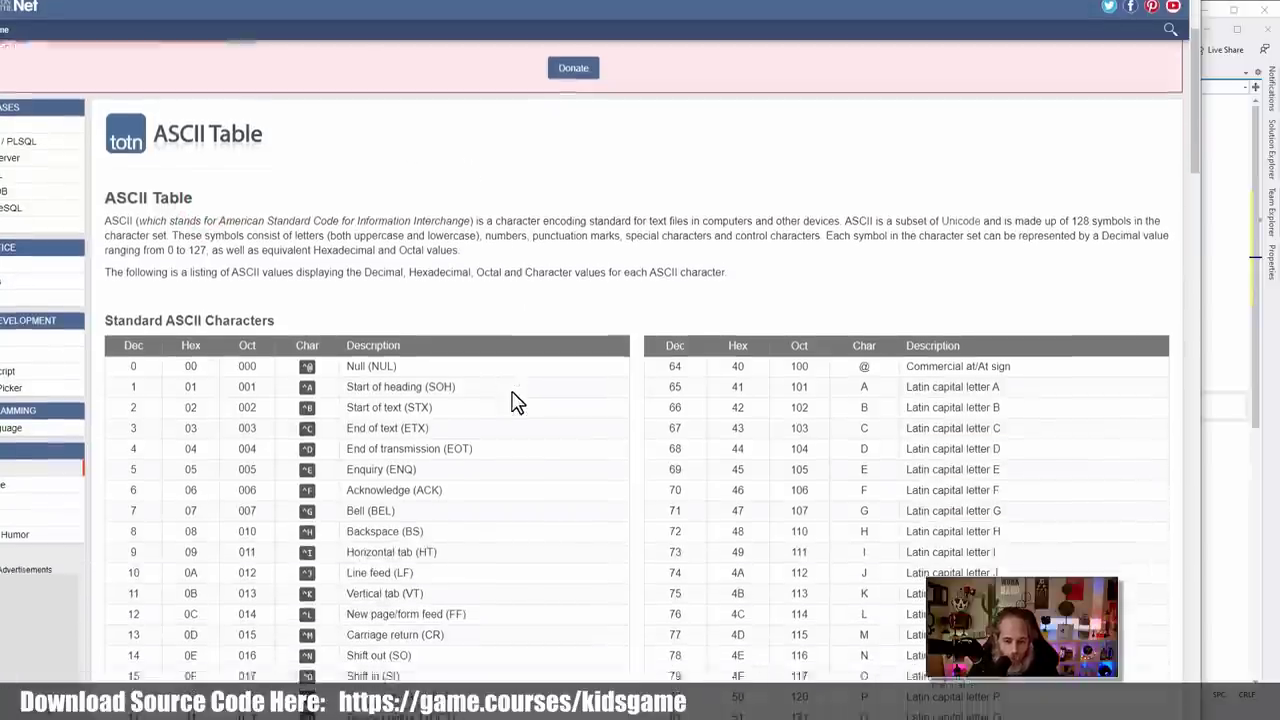
scroll(732, 237, down, 4)
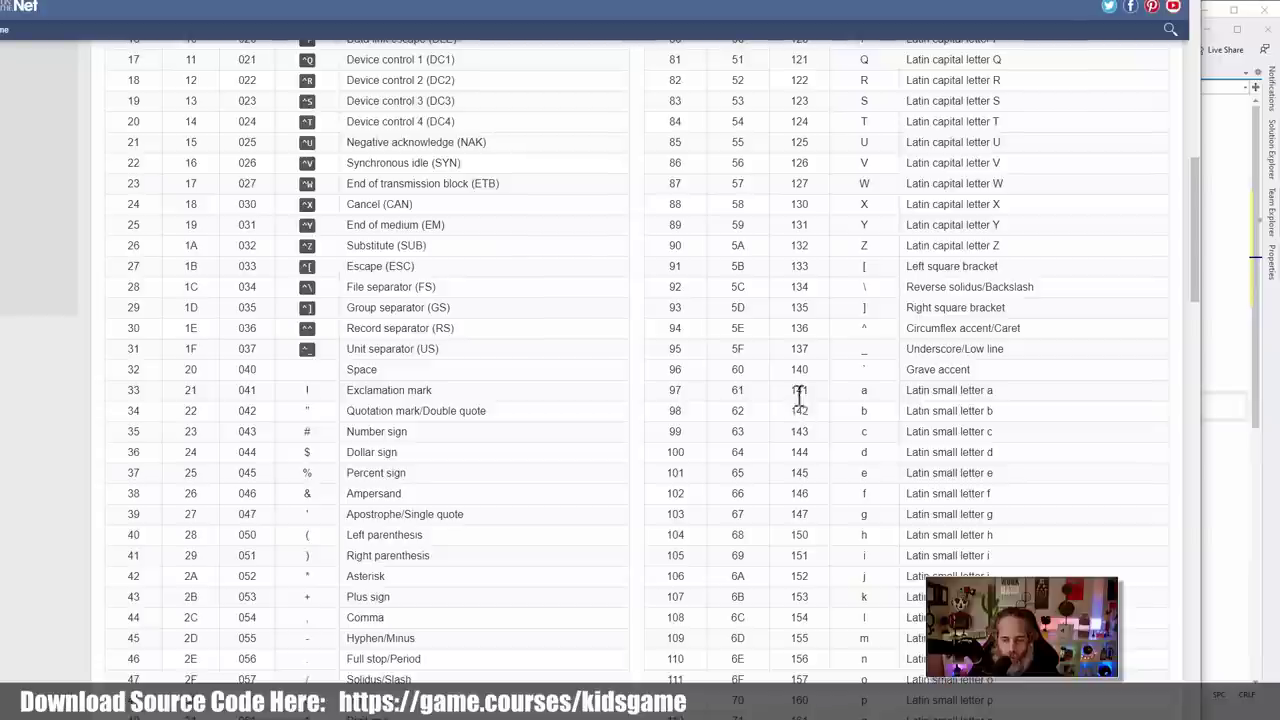
click(676, 387)
scroll(677, 390, up, 3)
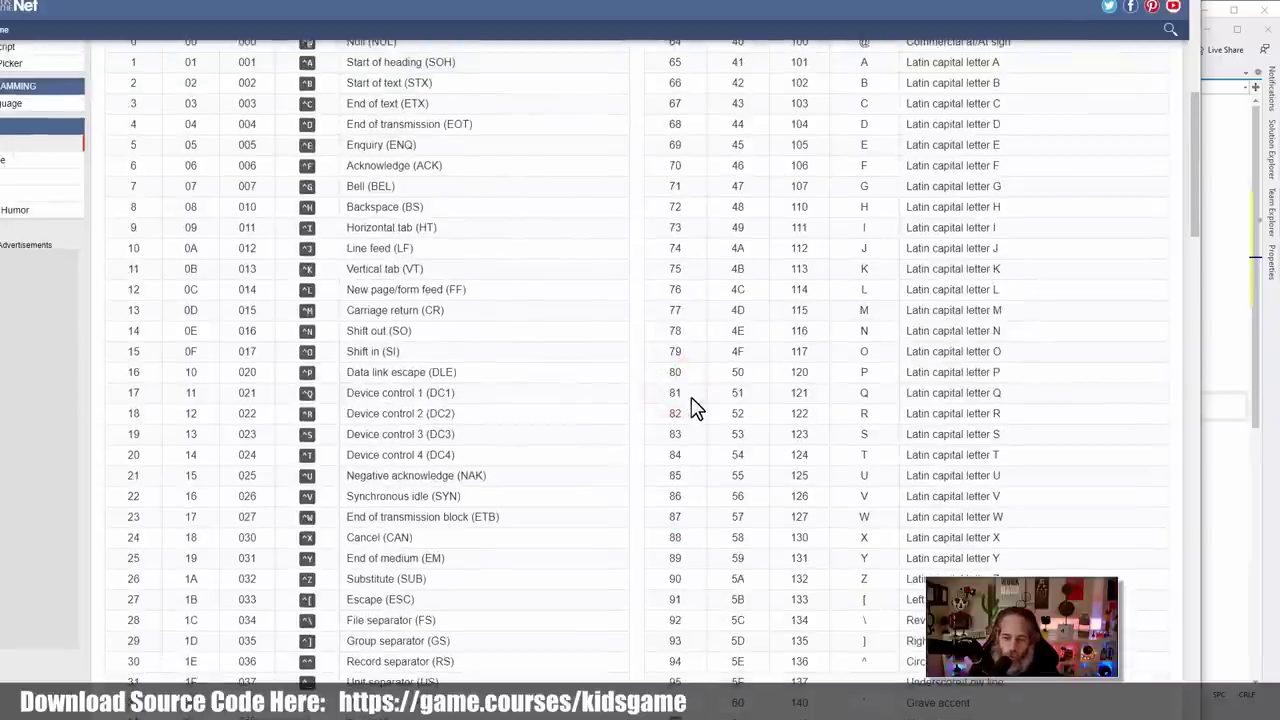
scroll(691, 408, down, 1)
scroll(866, 610, up, 2)
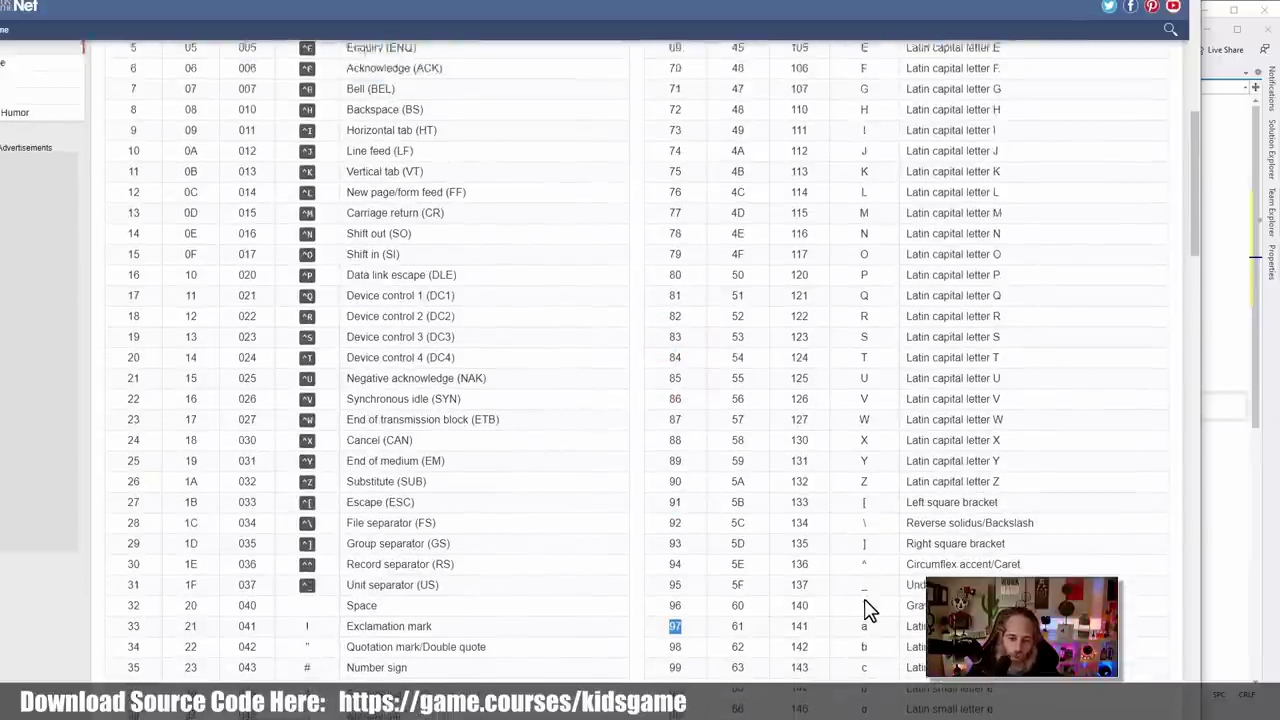
double_click(676, 195)
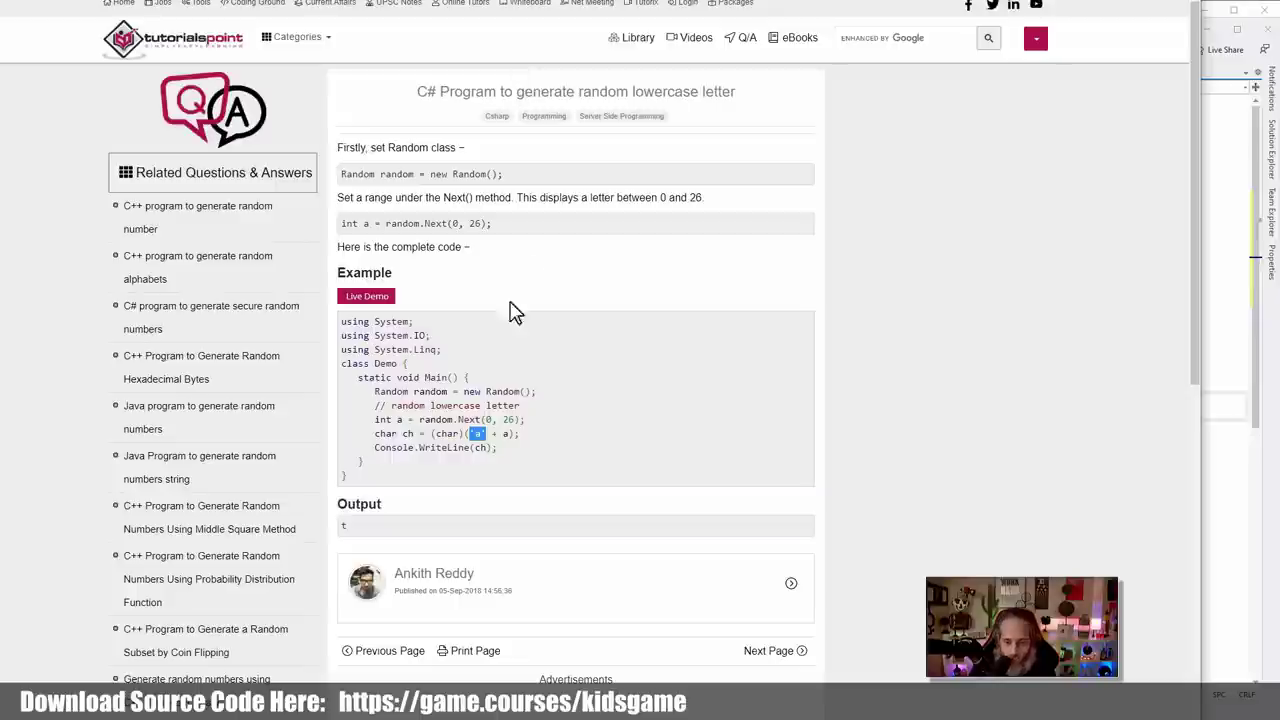
Copy the article's lines from 'Random random = new Random();' to the char ch line into OnEnable
click(410, 433)
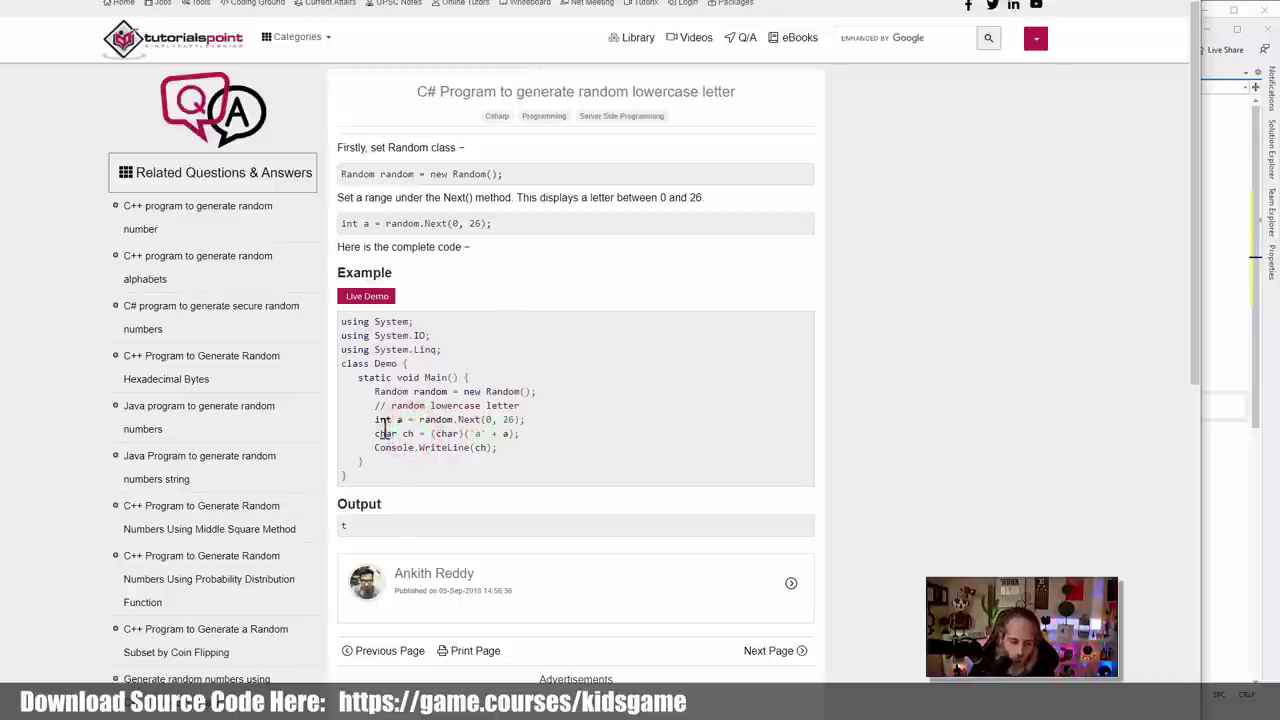
double_click(376, 420)
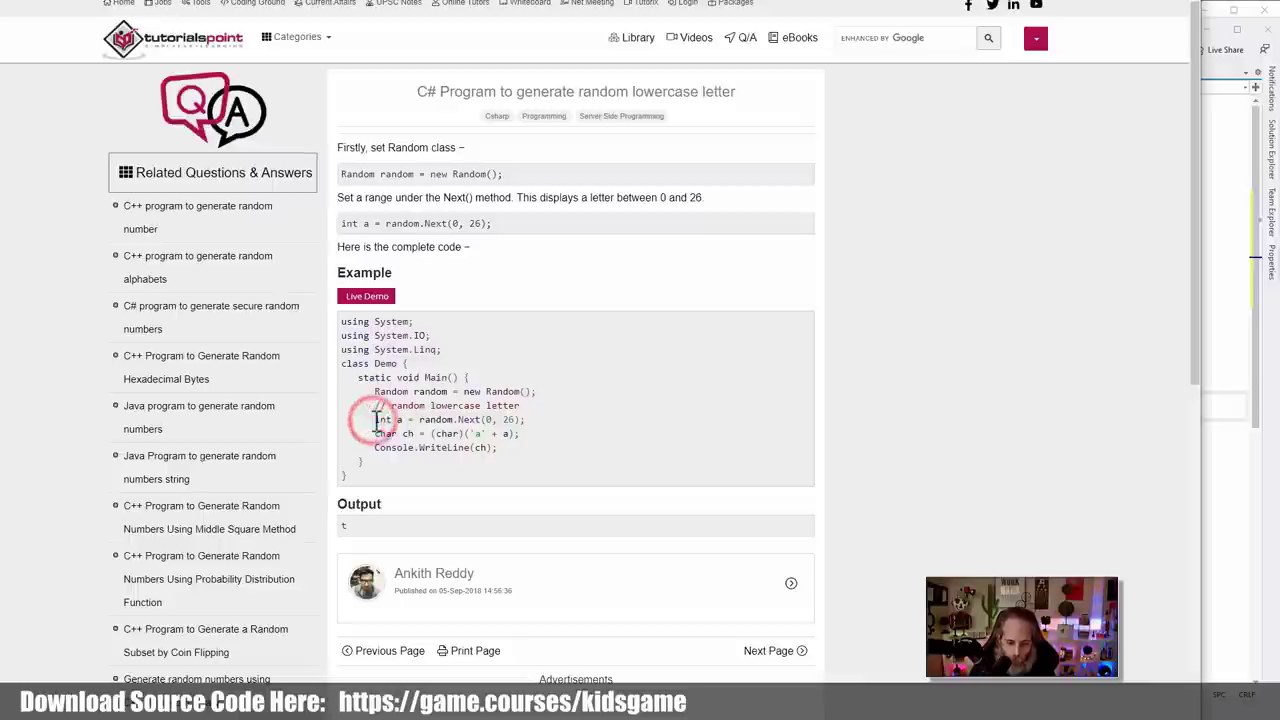
drag(386, 428, 512, 436)
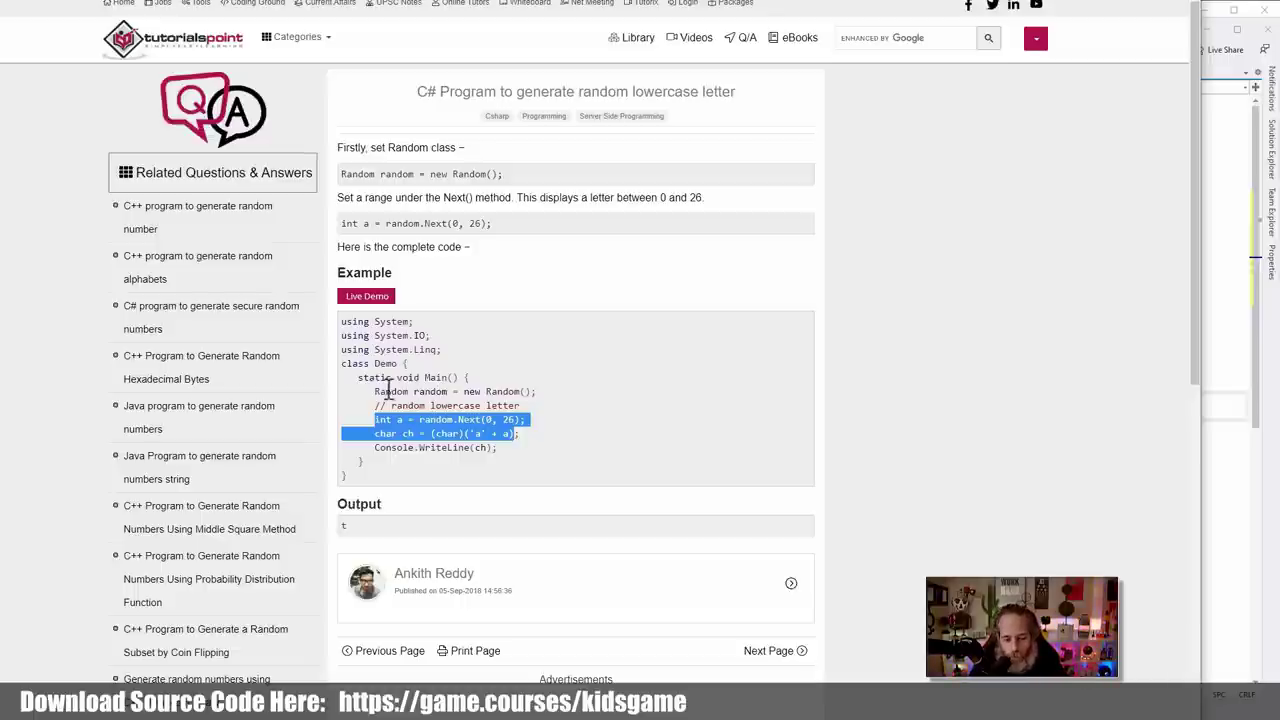
drag(373, 391, 530, 443)
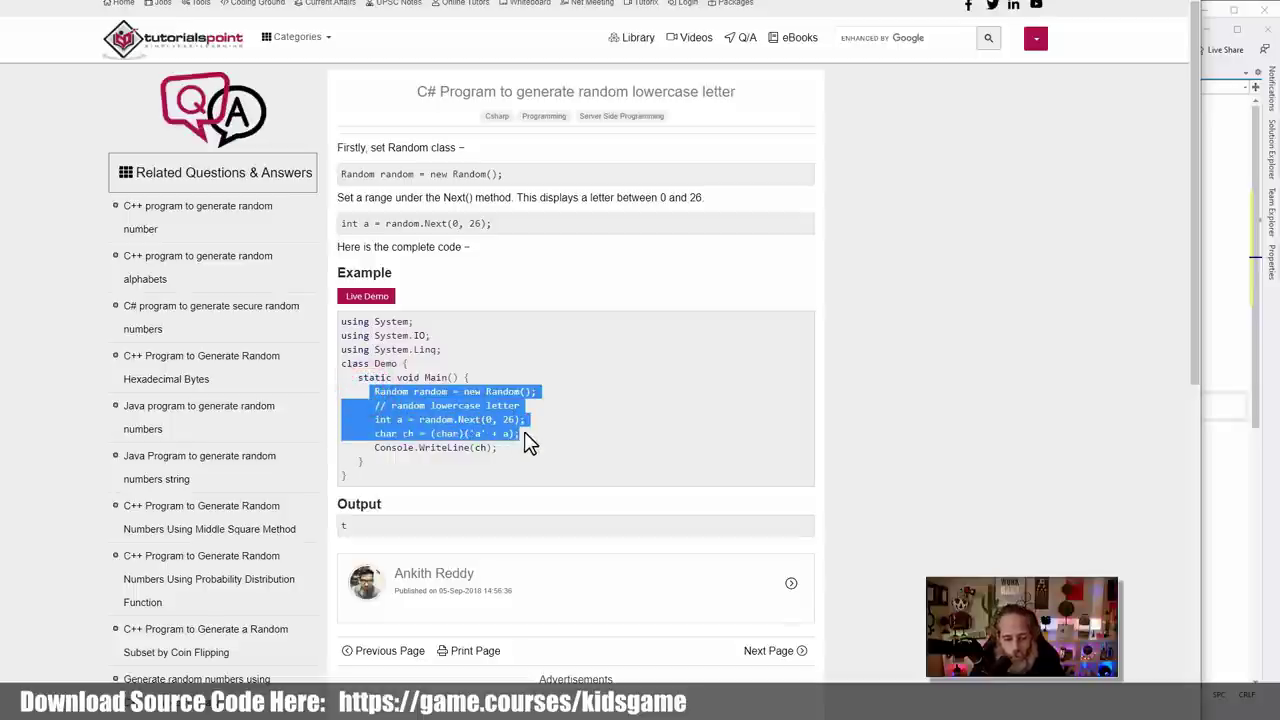
click(1218, 254)
click(294, 405)
text(Random random = new Random(); // random lowercase letter int a = random.Next(0, 26); char ch = (char)('a' + a);)
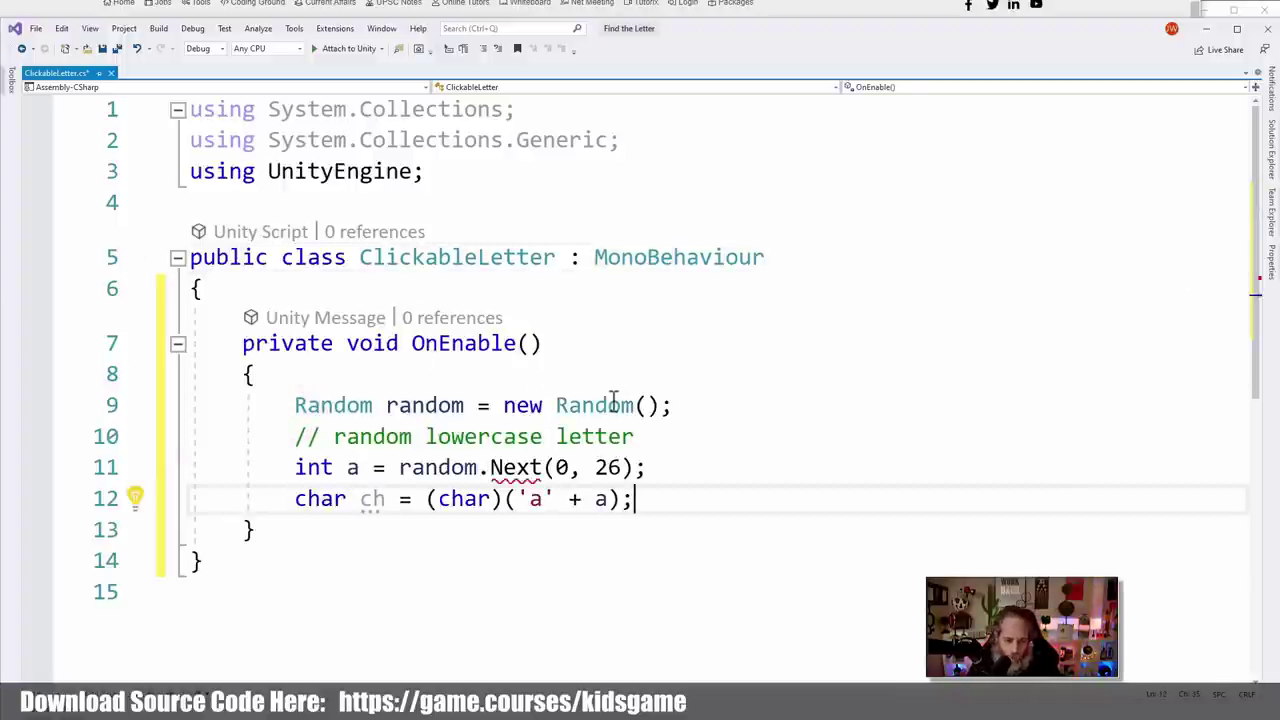
Prefix the Random declaration on line 9 with 'System.'
mouse_move(516, 467)
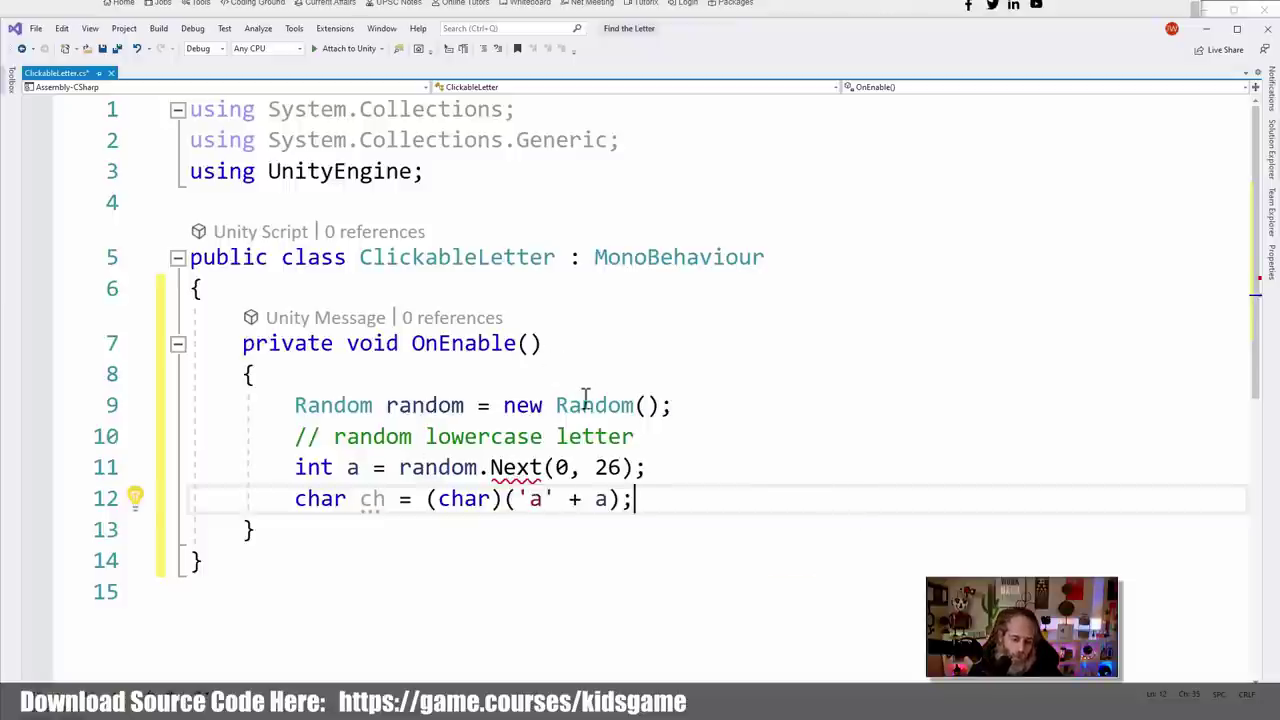
mouse_move(585, 400)
mouse_move(338, 185)
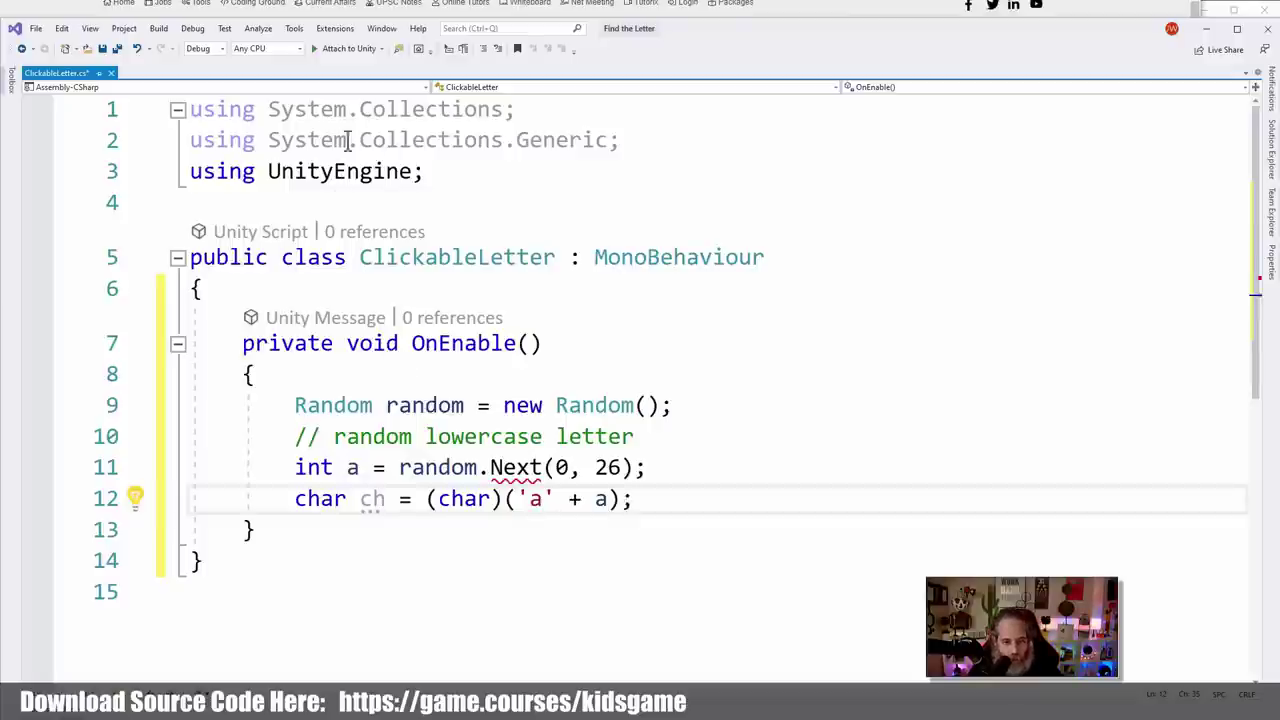
click(558, 405)
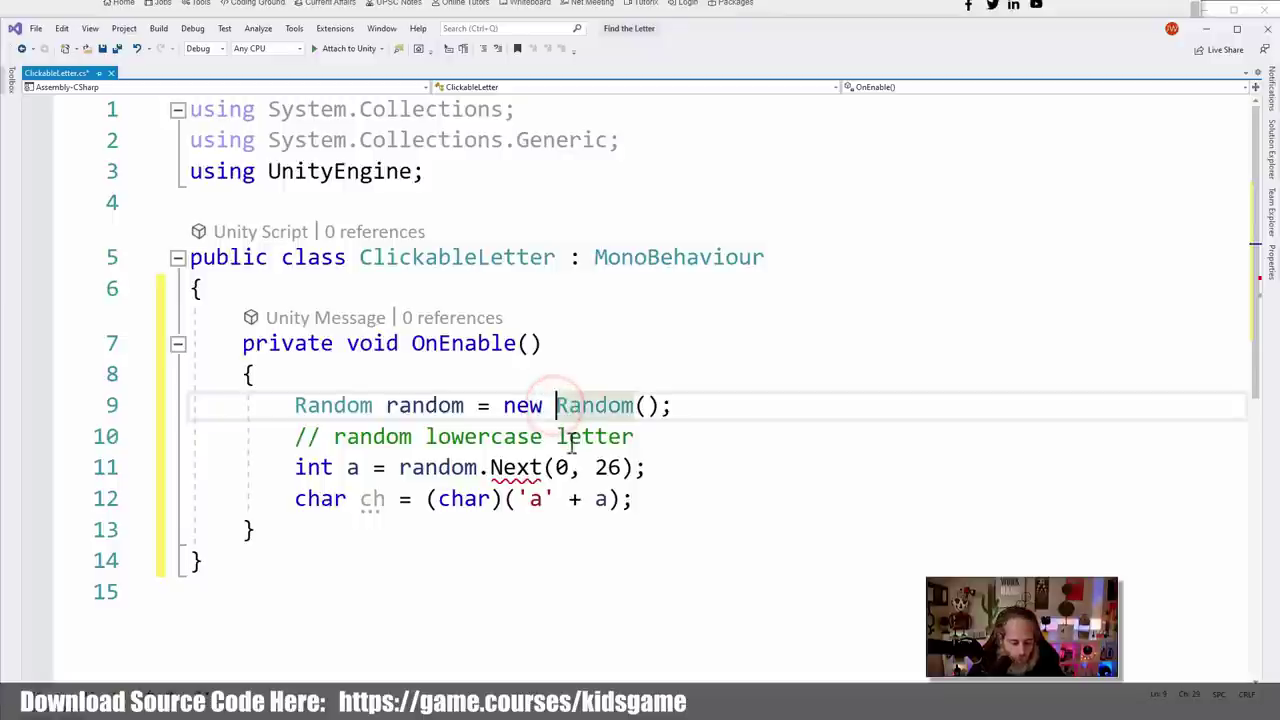
text(System.)
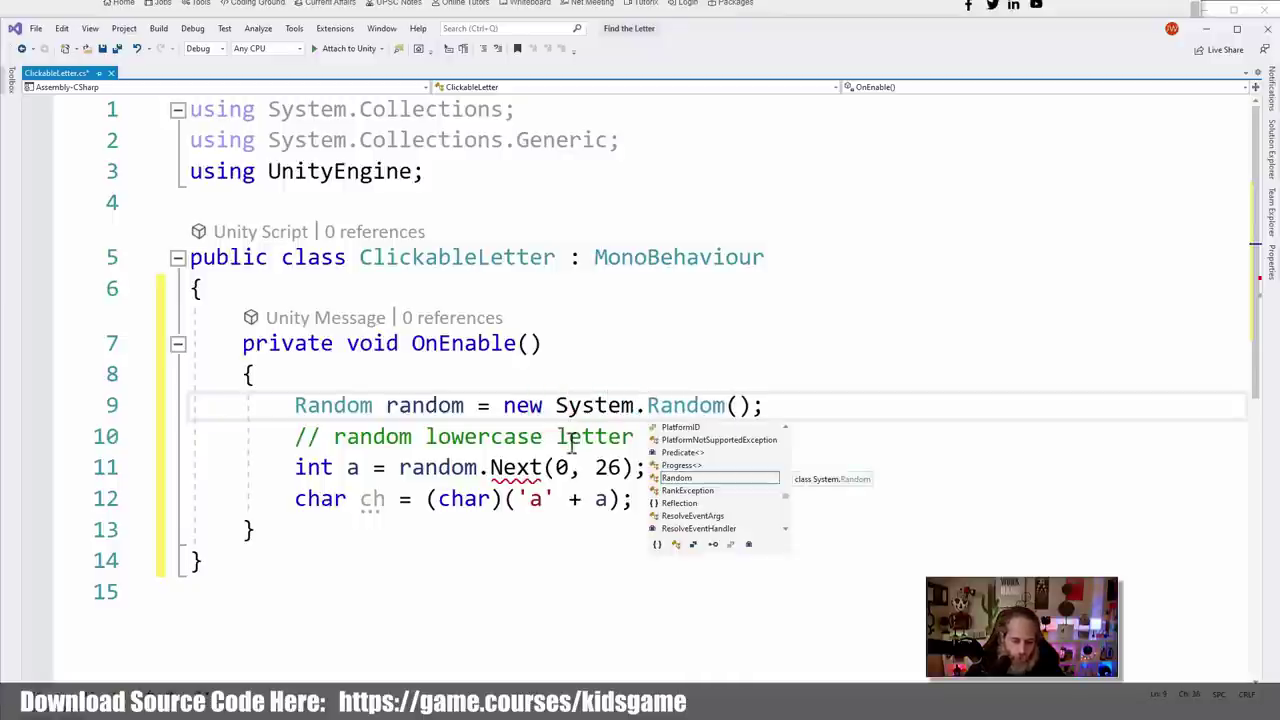
key(Escape)
key(Home)
text(System.)
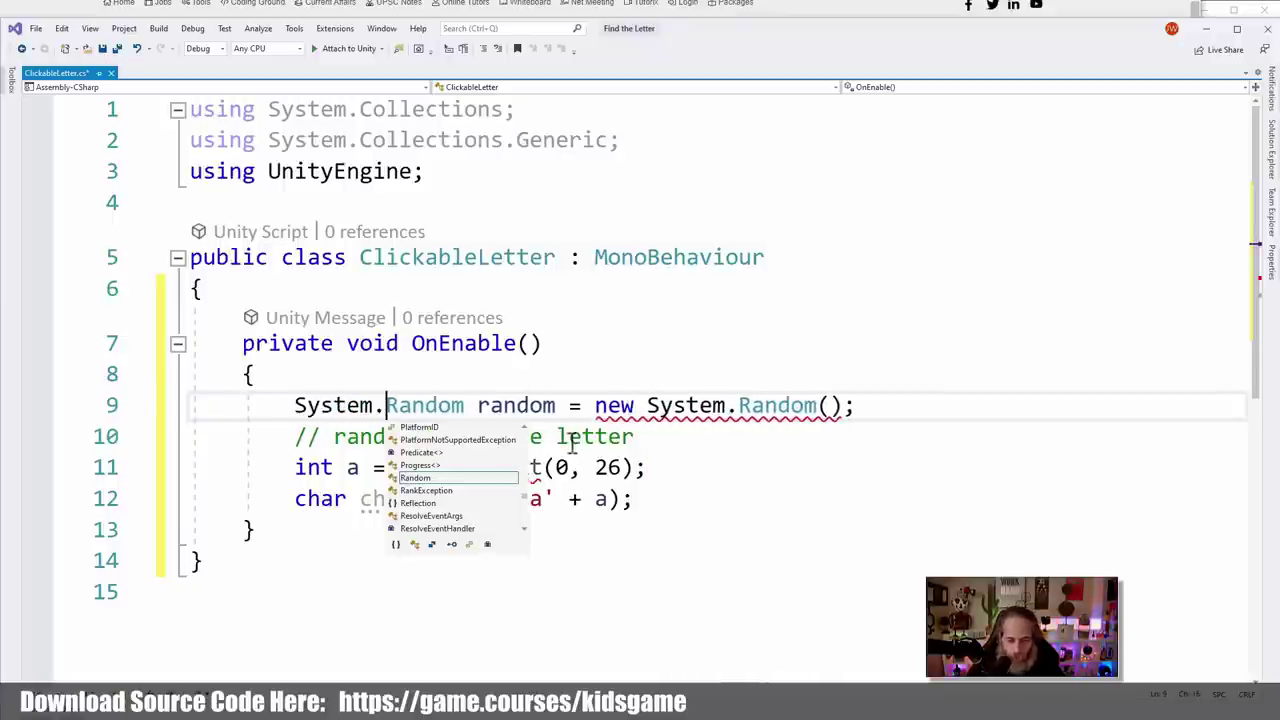
click(456, 176)
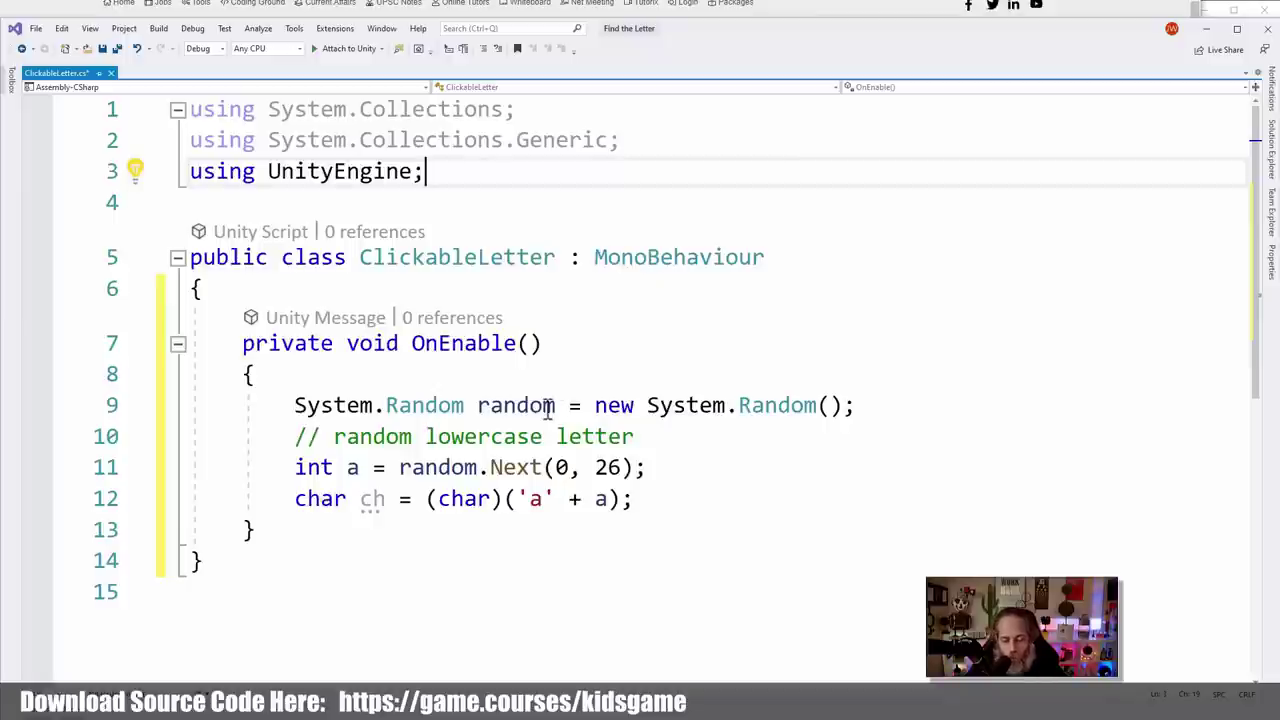
Delete the Random declaration and comment lines, and change random.Next to Random.Range(0, 26)
click(516, 405)
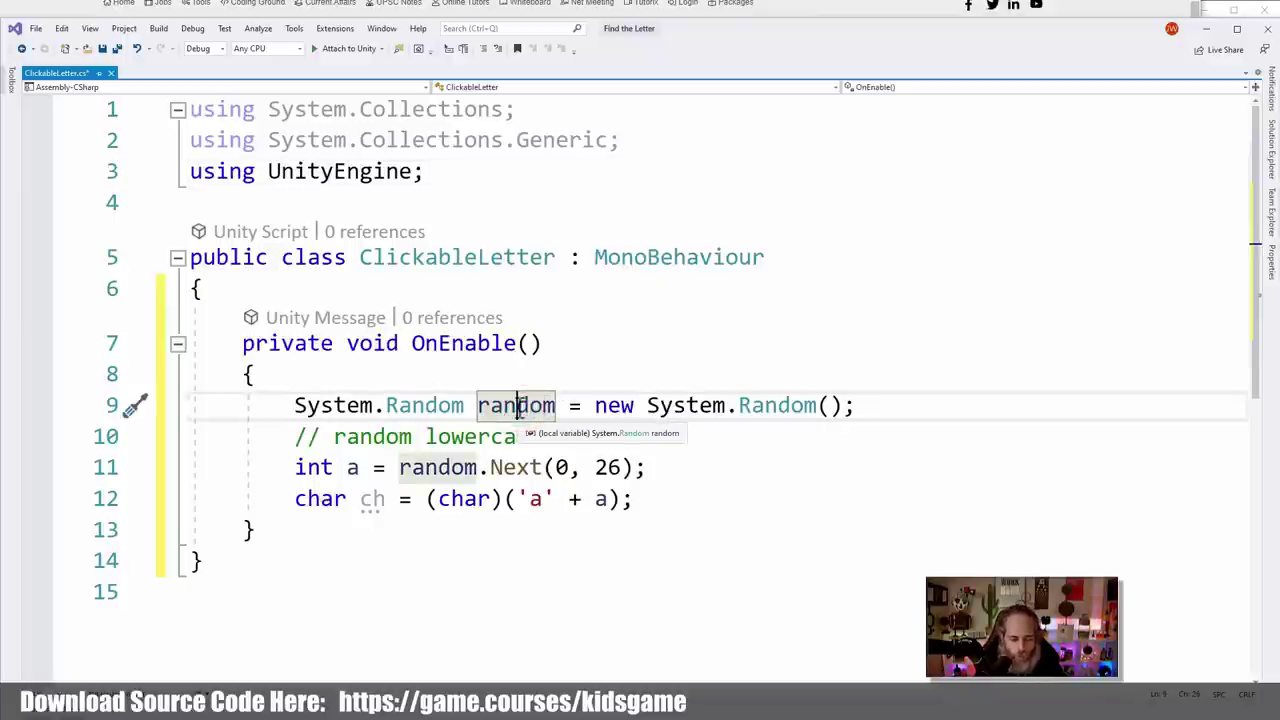
key(ctrl+x)
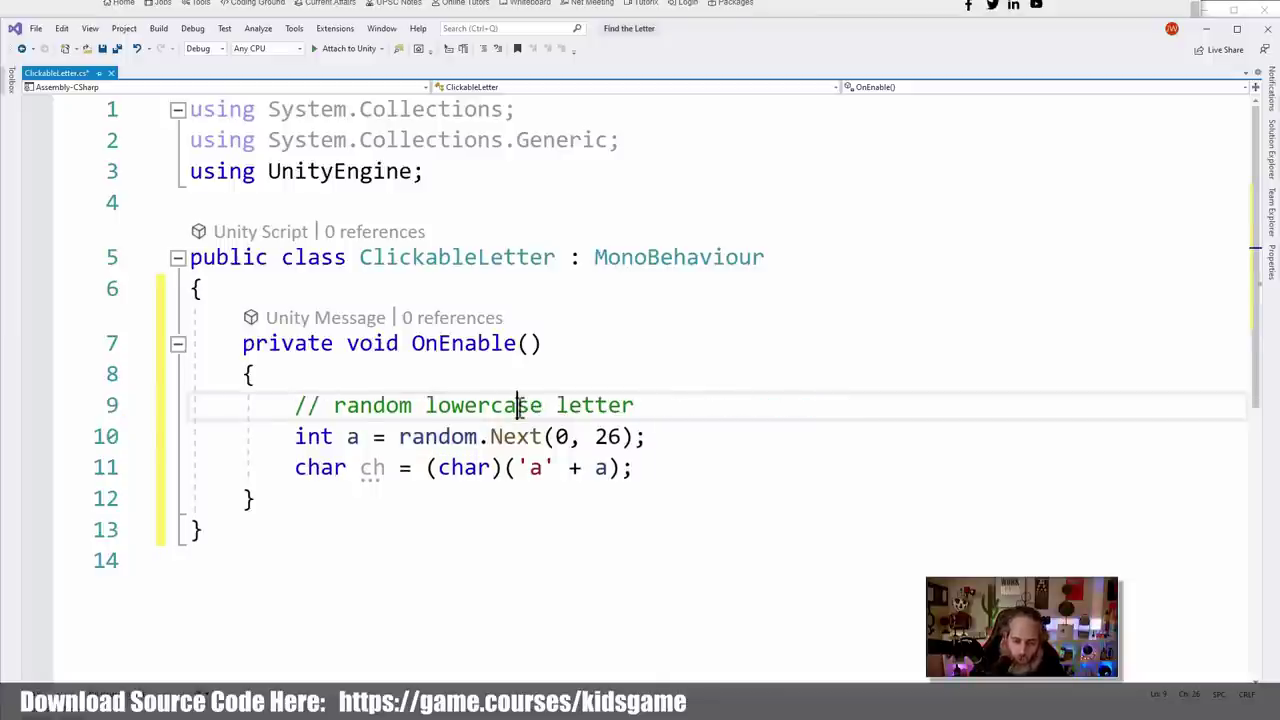
key(ctrl+x)
double_click(413, 408)
text(Random.Range)
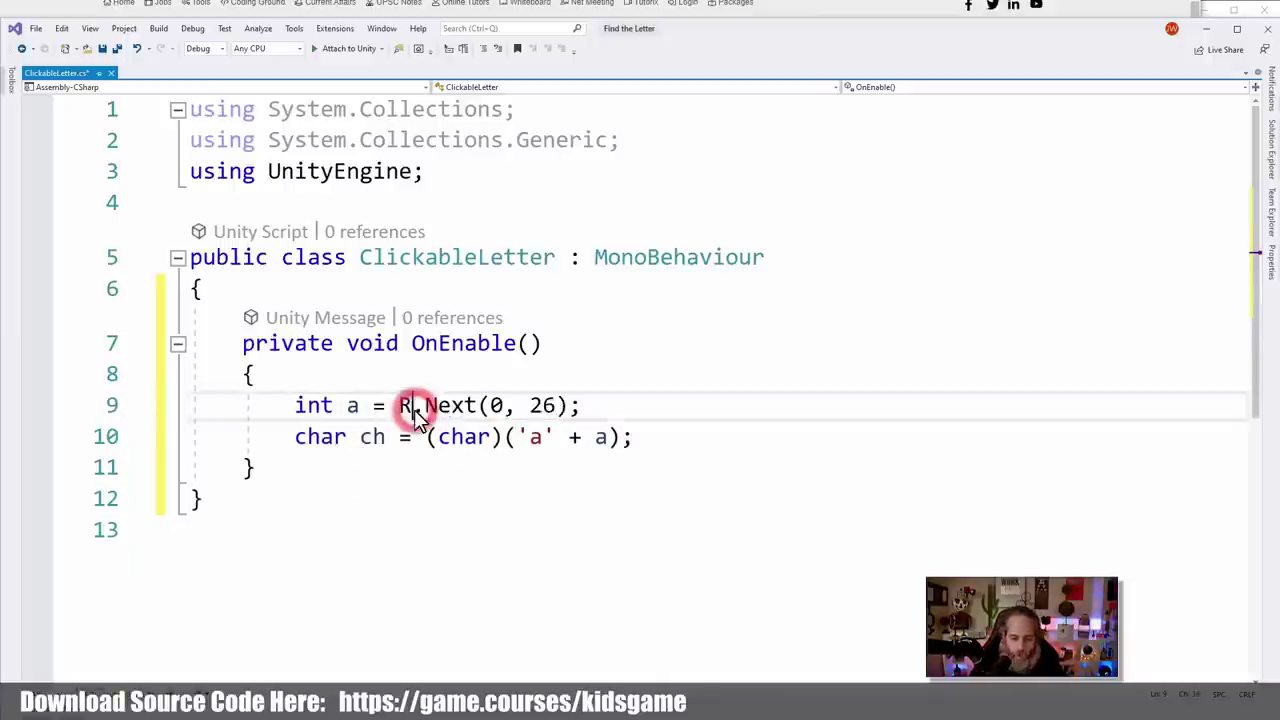
text(()
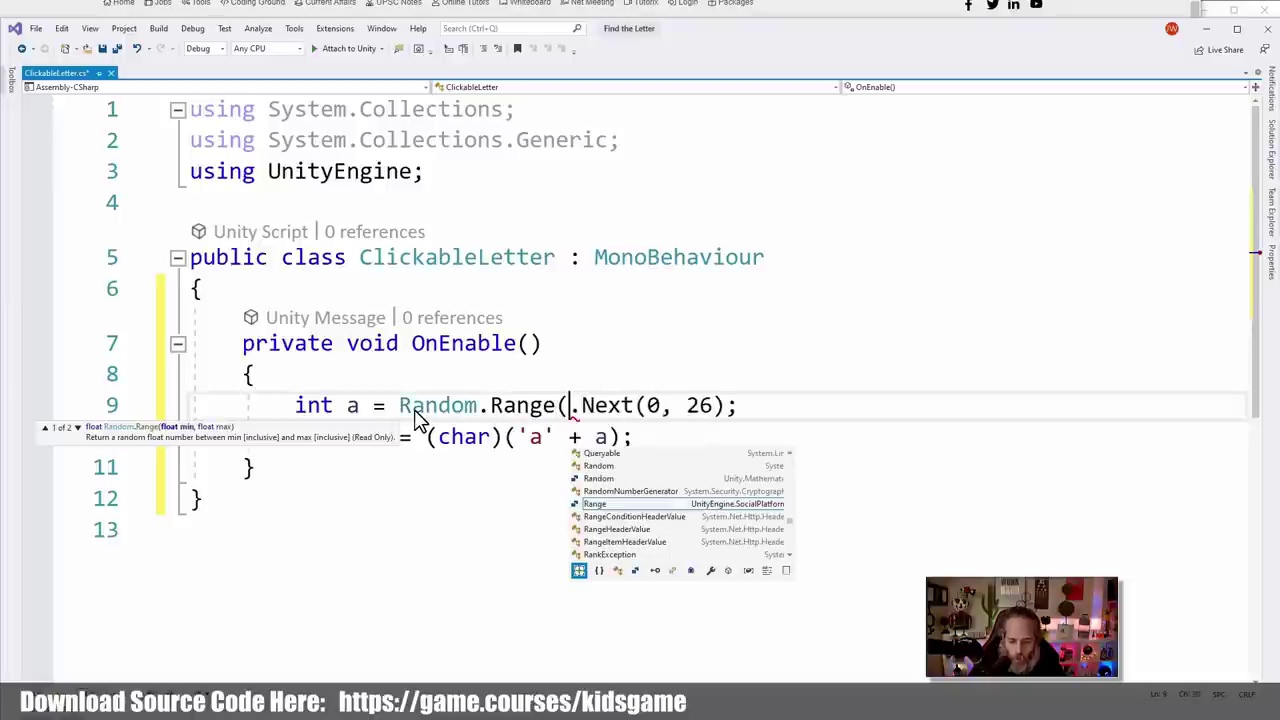
key(Delete)
key(Delete)
key(Delete)
key(Delete)
key(Delete)
key(Delete)
Rename the char variable ch to randomLetter
click(655, 432)
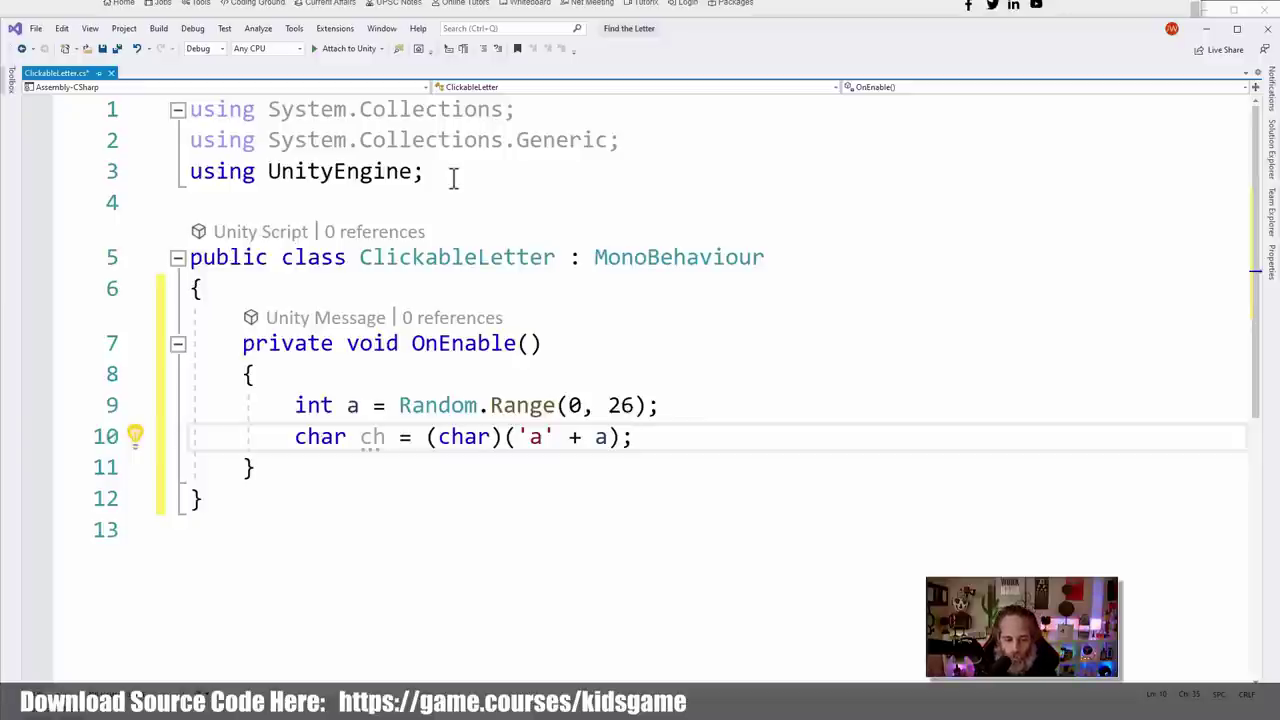
mouse_move(384, 437)
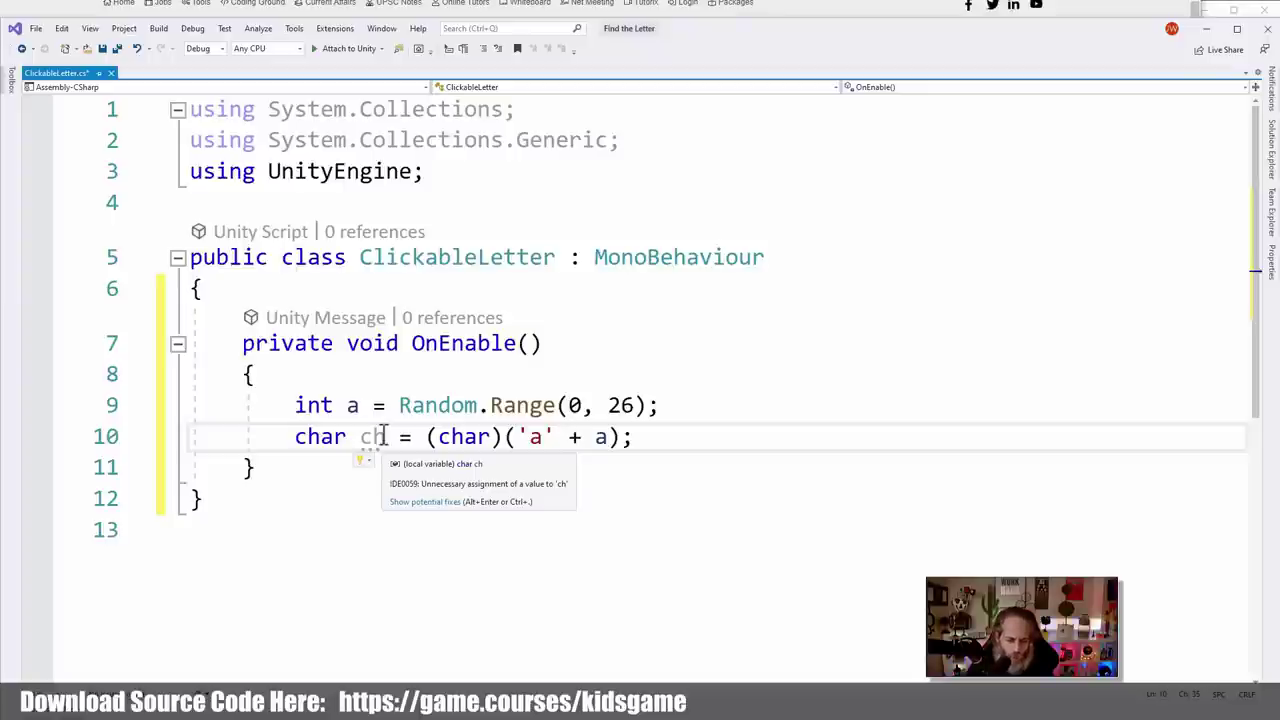
click(384, 437)
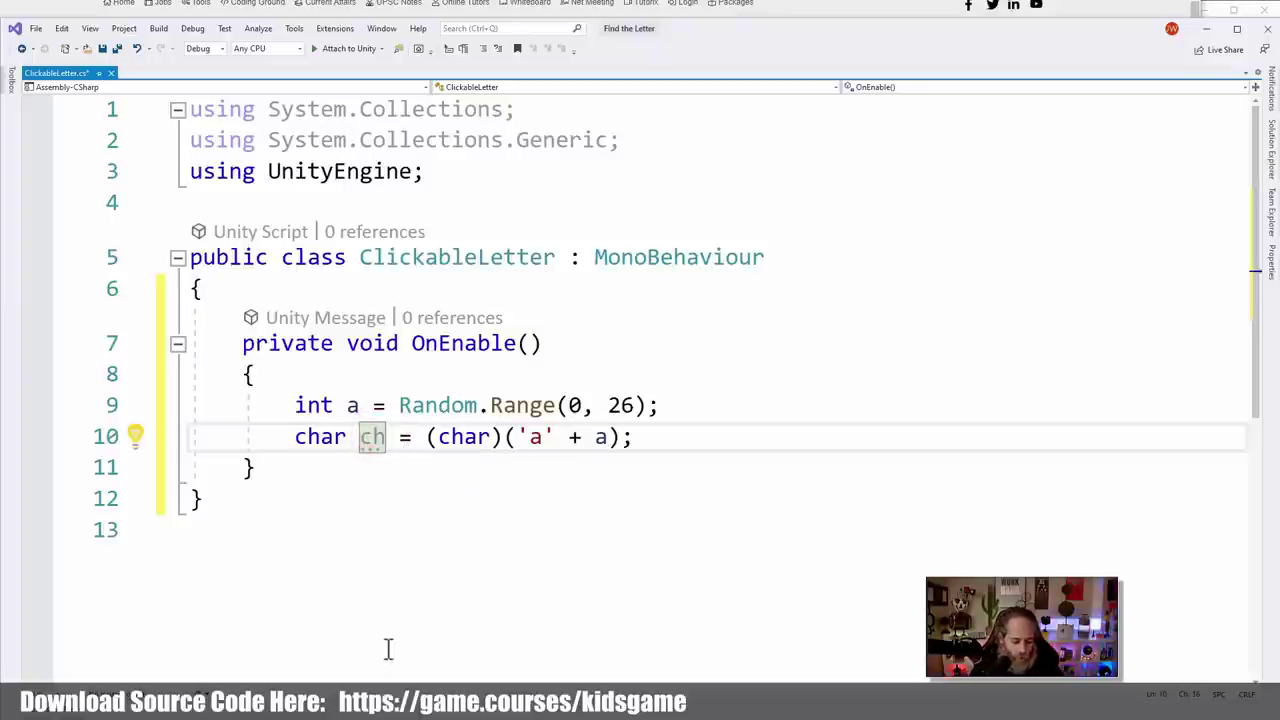
key(ctrl+r)
key(ctrl+r)
text(randomLetter)
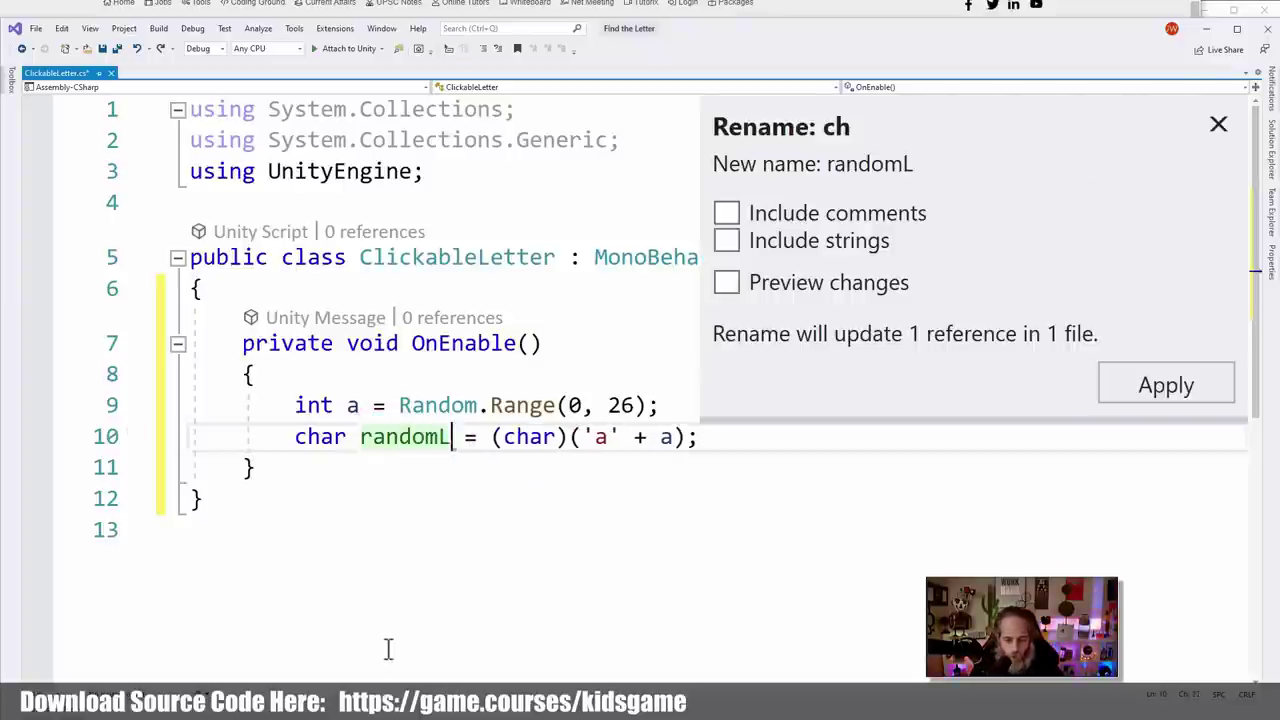
key(Return)
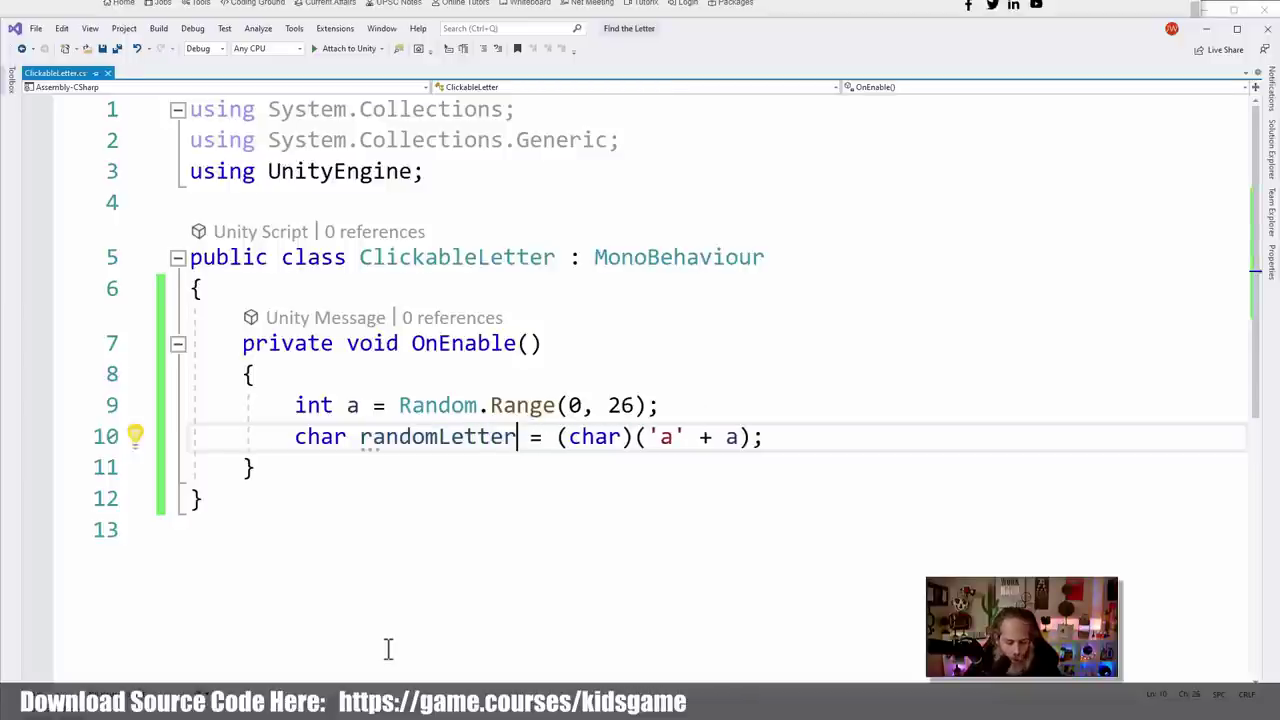
click(770, 437)
Add a GetComponent<TMP_Text> line below randomLetter, importing TMPro
key(Return)
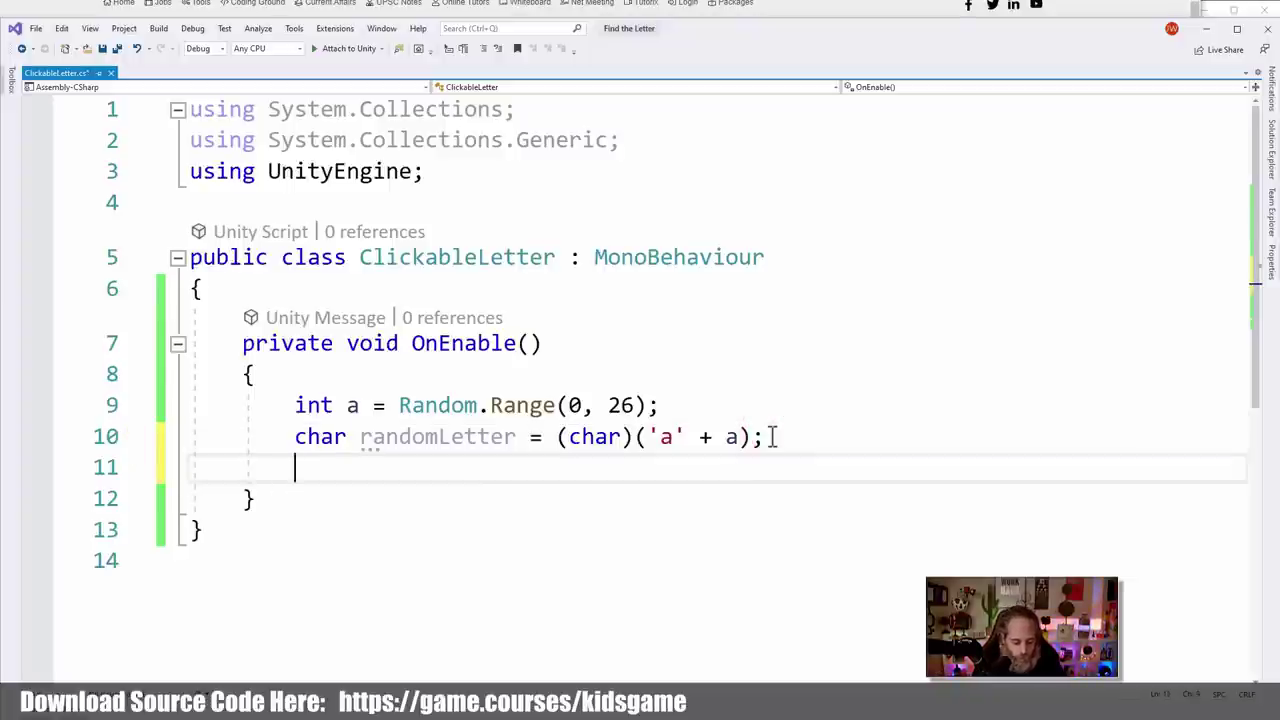
text(GetComponent<>)
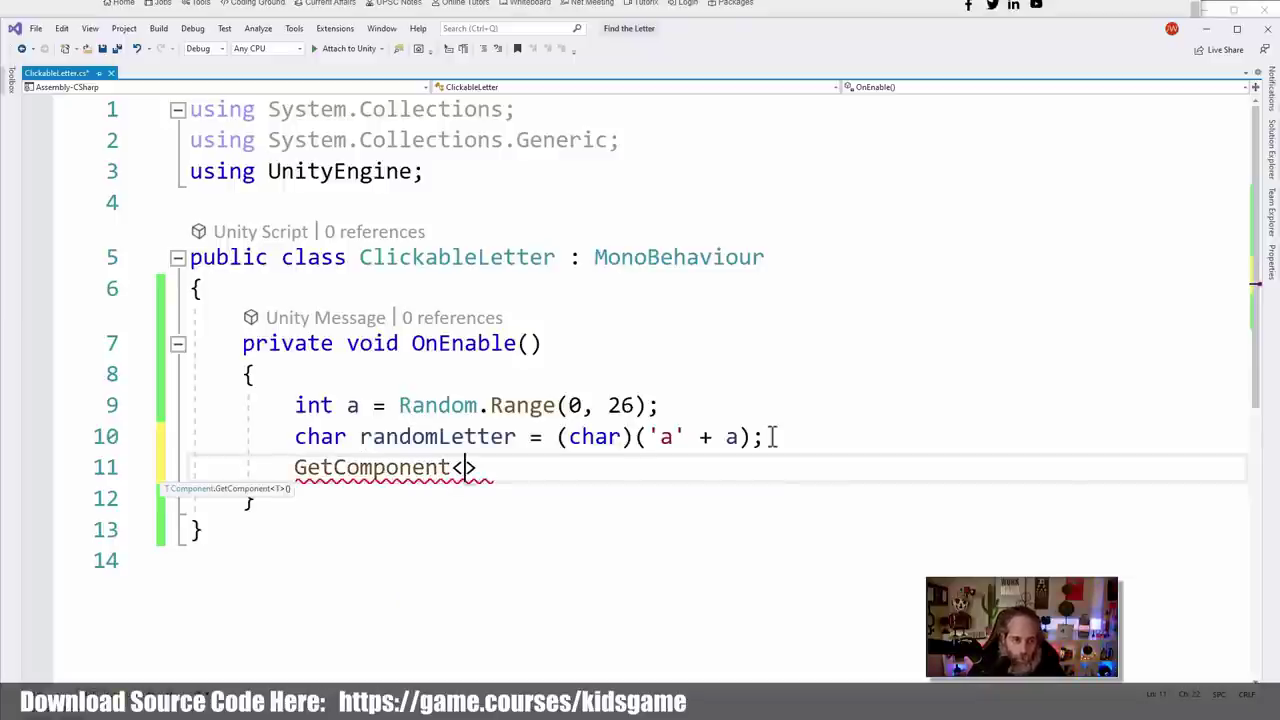
text(TMP_Te)
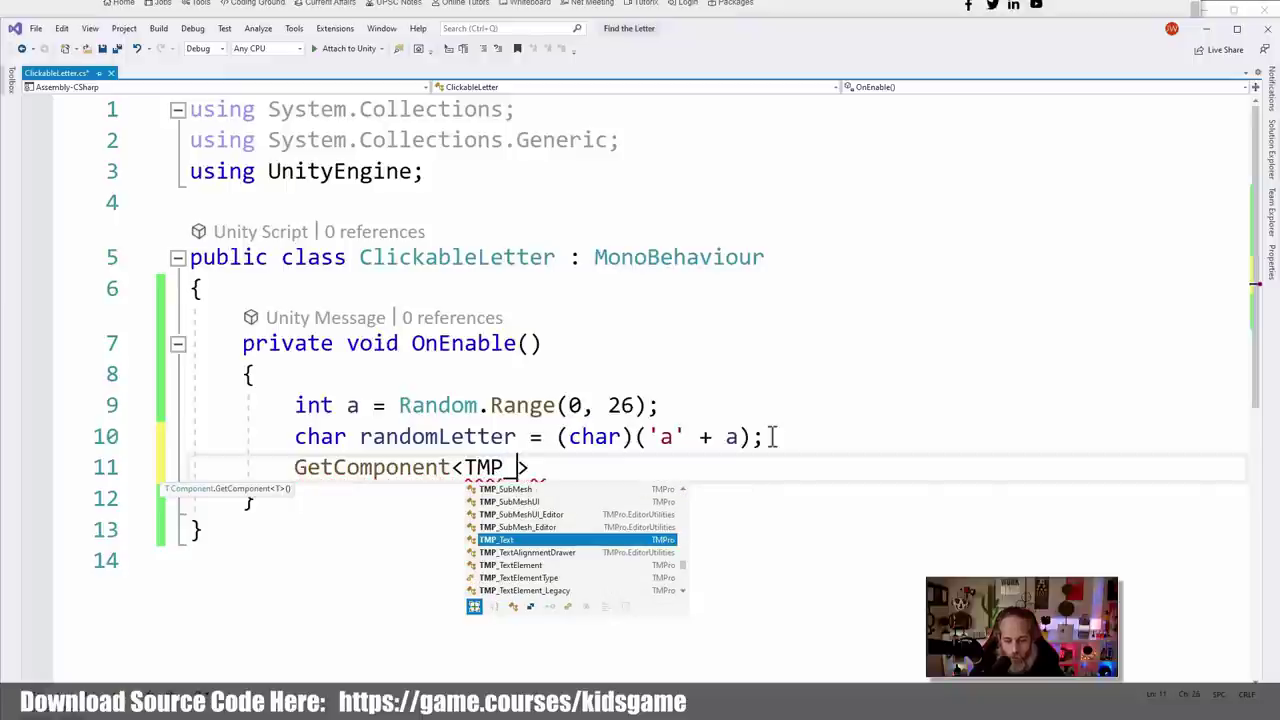
text(xt)
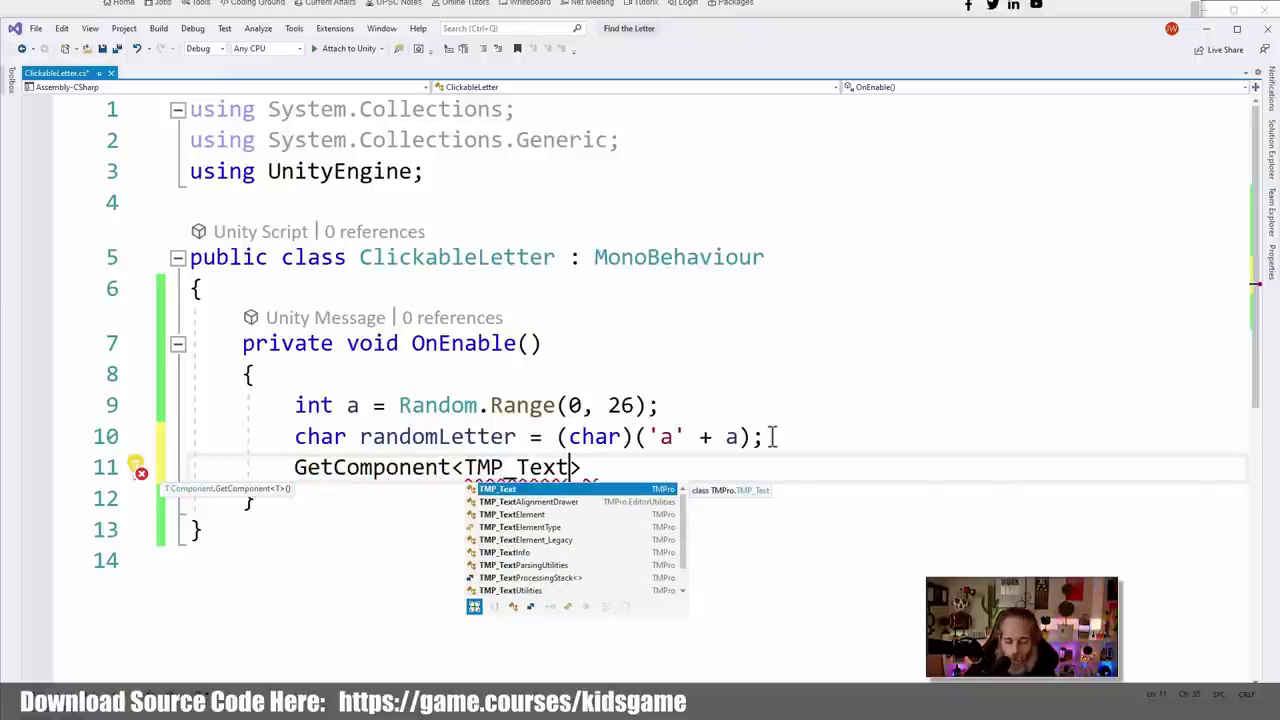
key(Tab)
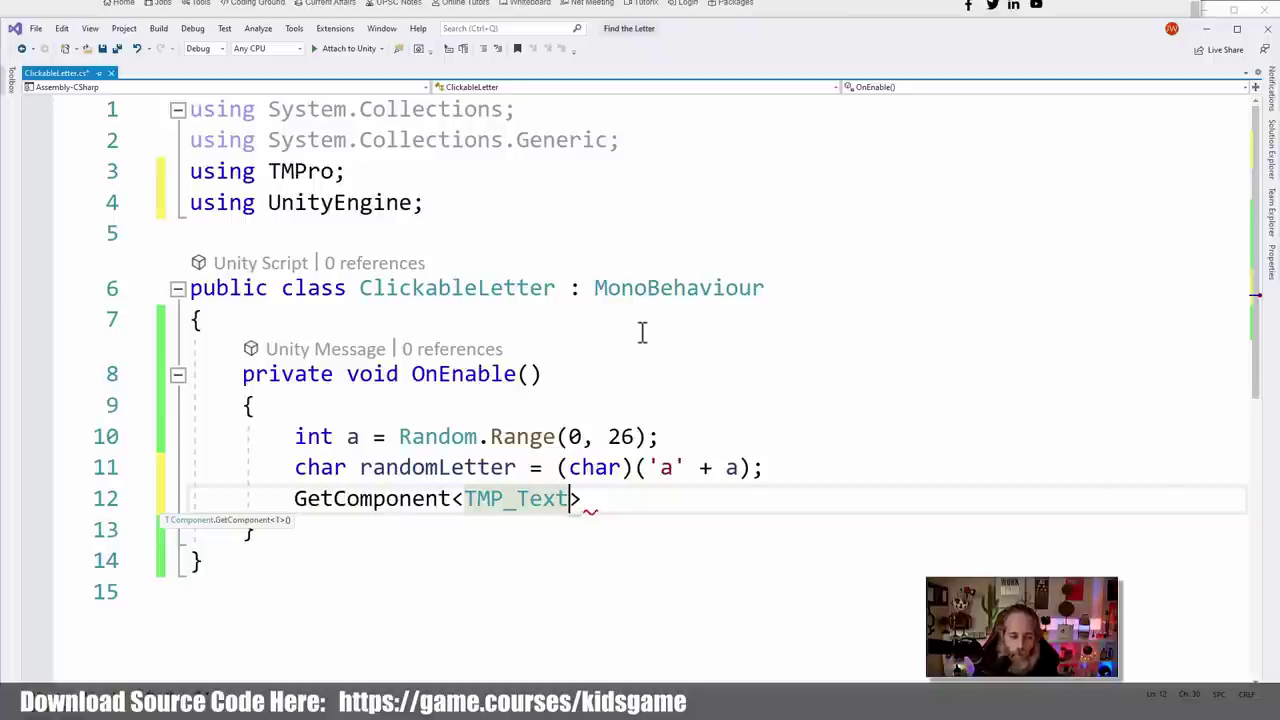
click(592, 512)
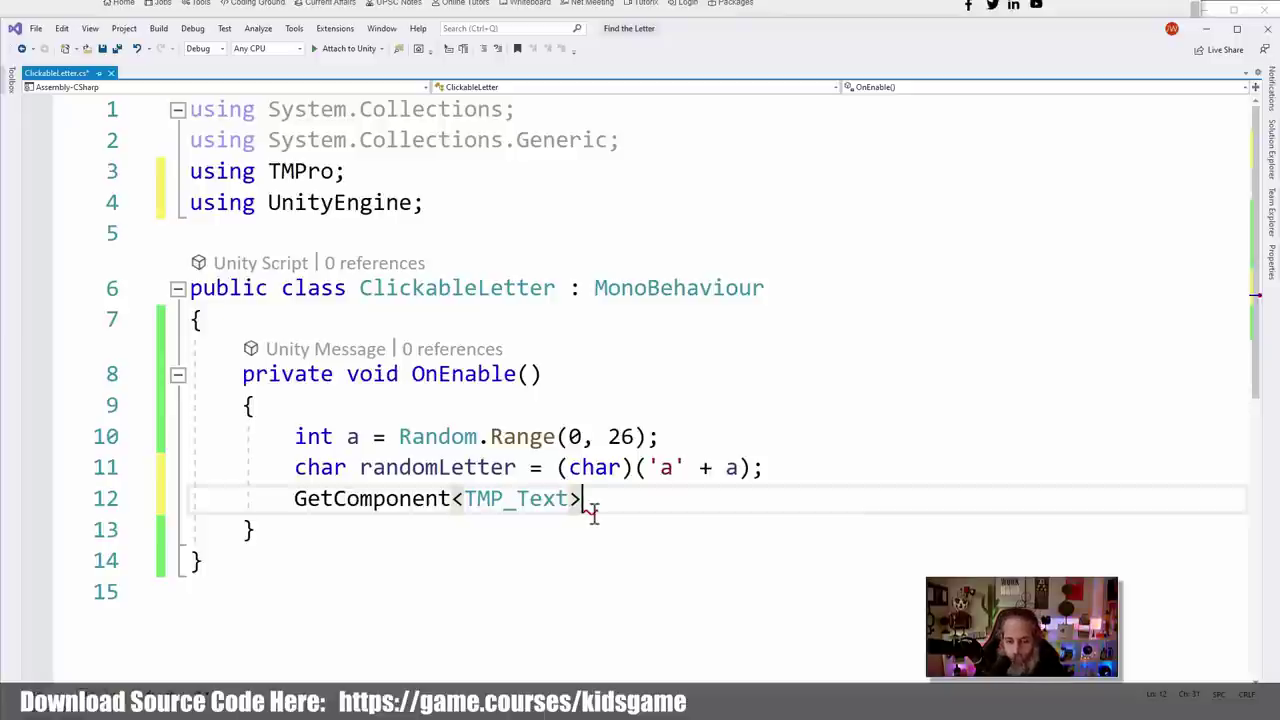
Complete the line as GetComponent<TMP_Text>().text = randomLetter.ToString(); and save the script
text(().)
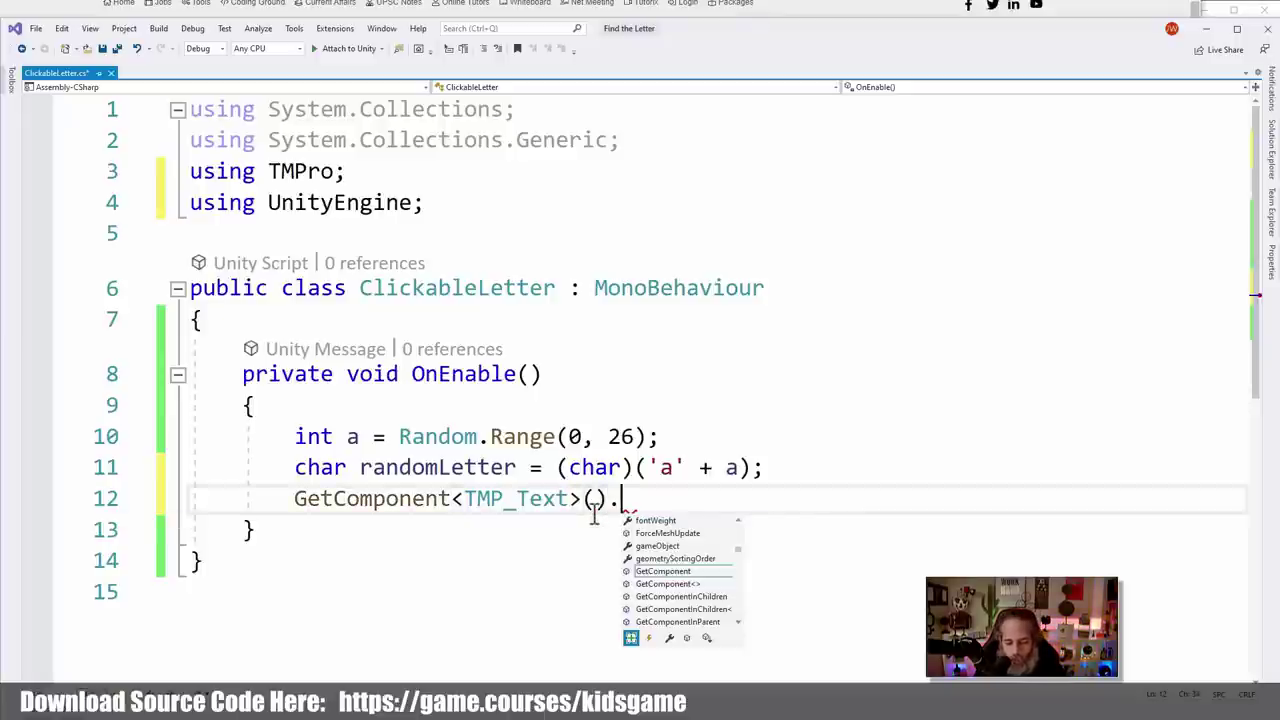
text(text = )
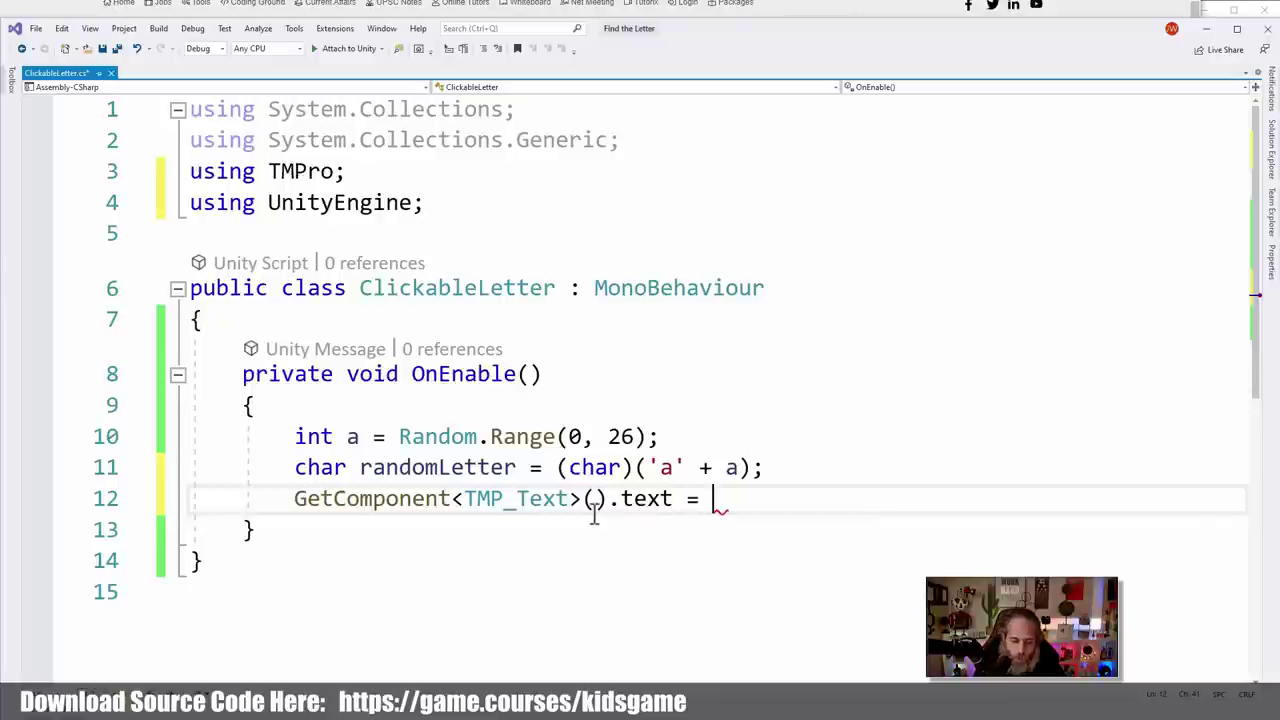
text(Random.to)
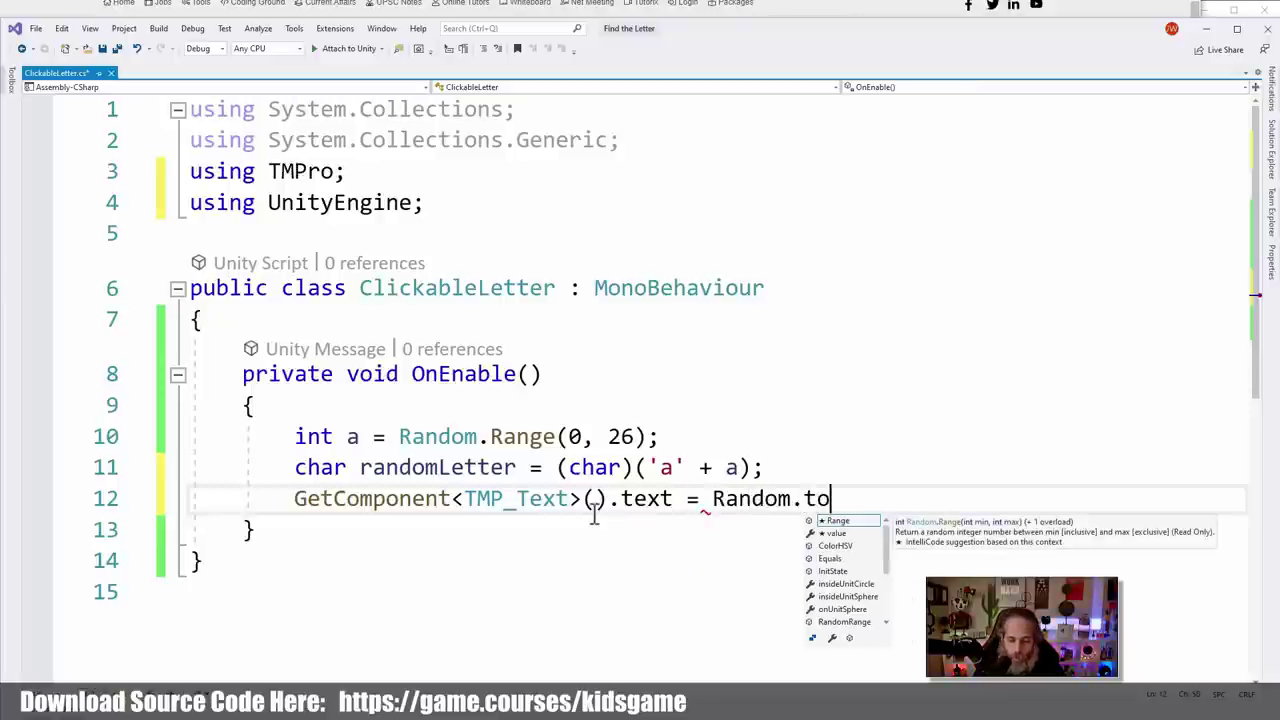
key(BackSpace)
key(BackSpace)
key(BackSpace)
key(BackSpace)
text(mle)
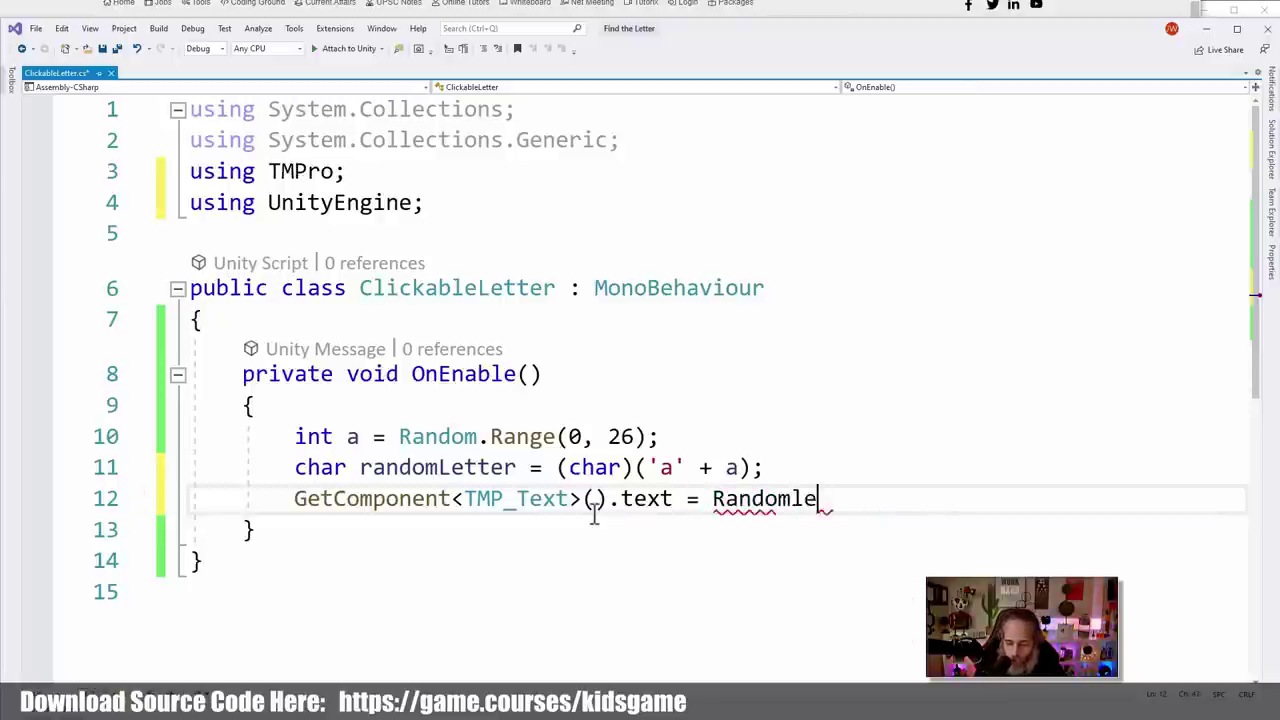
text(tter)
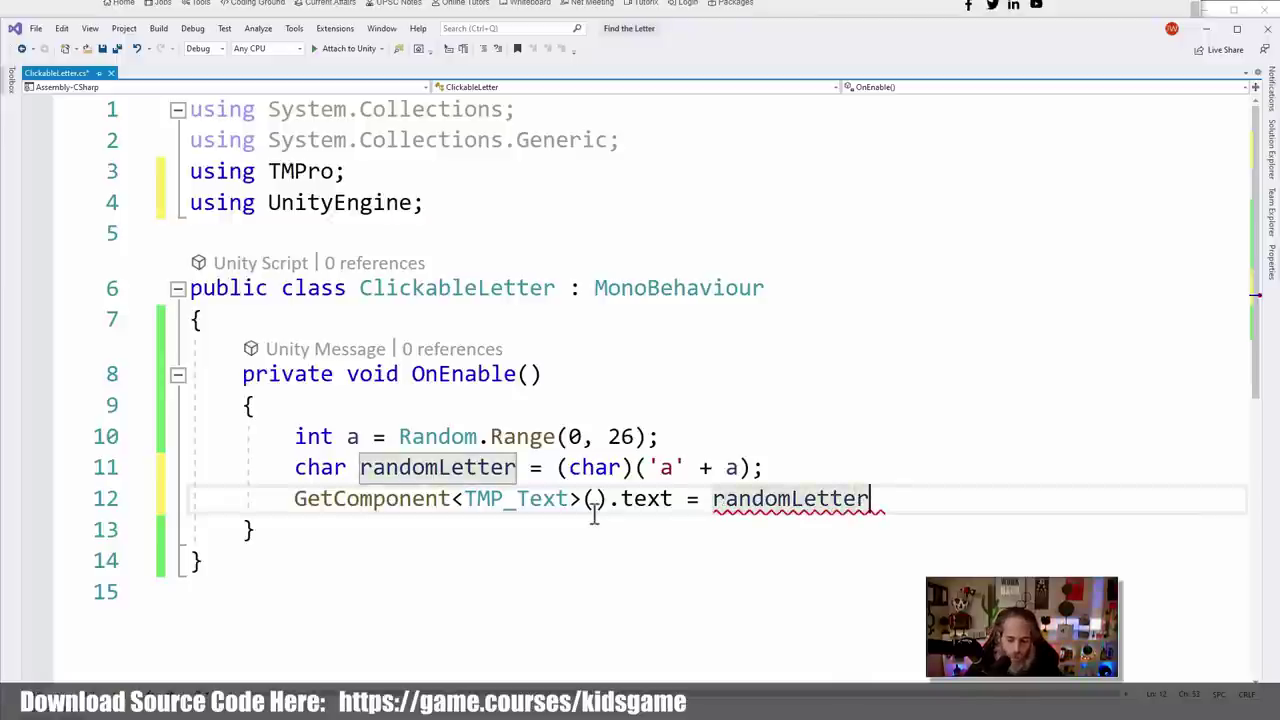
key(ctrl+z)
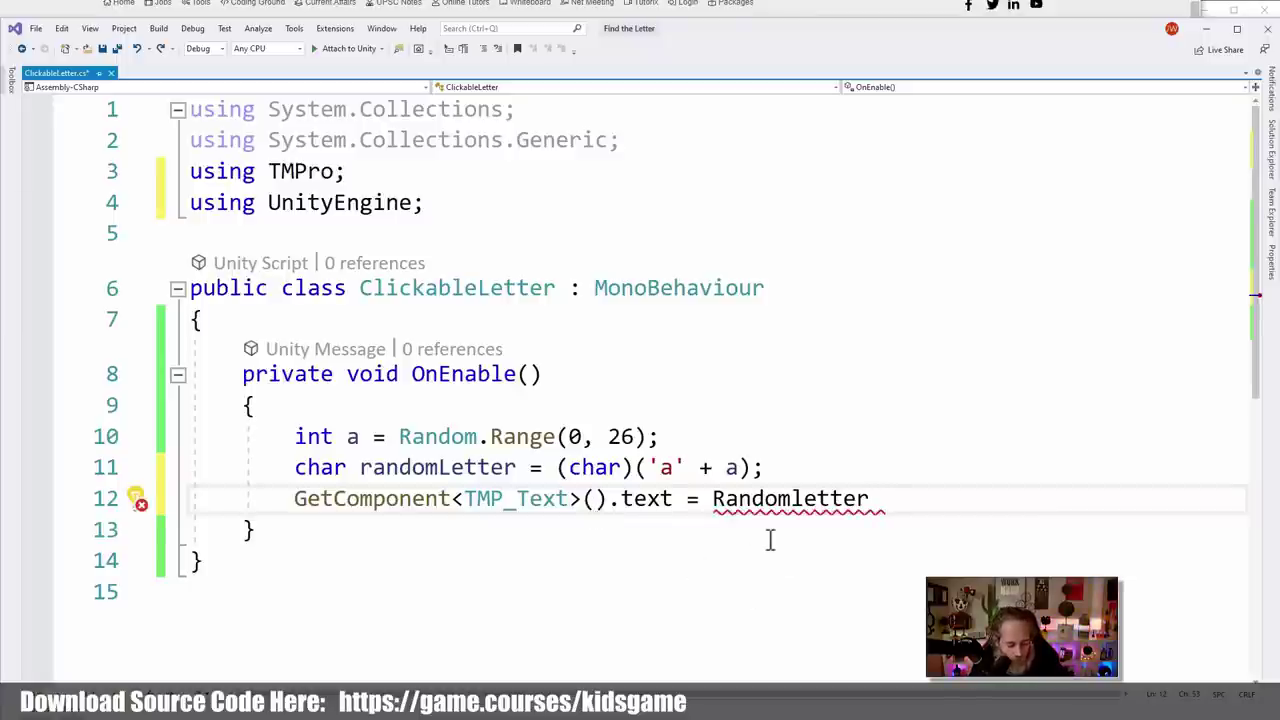
key(ctrl+BackSpace)
text(randomLetter)
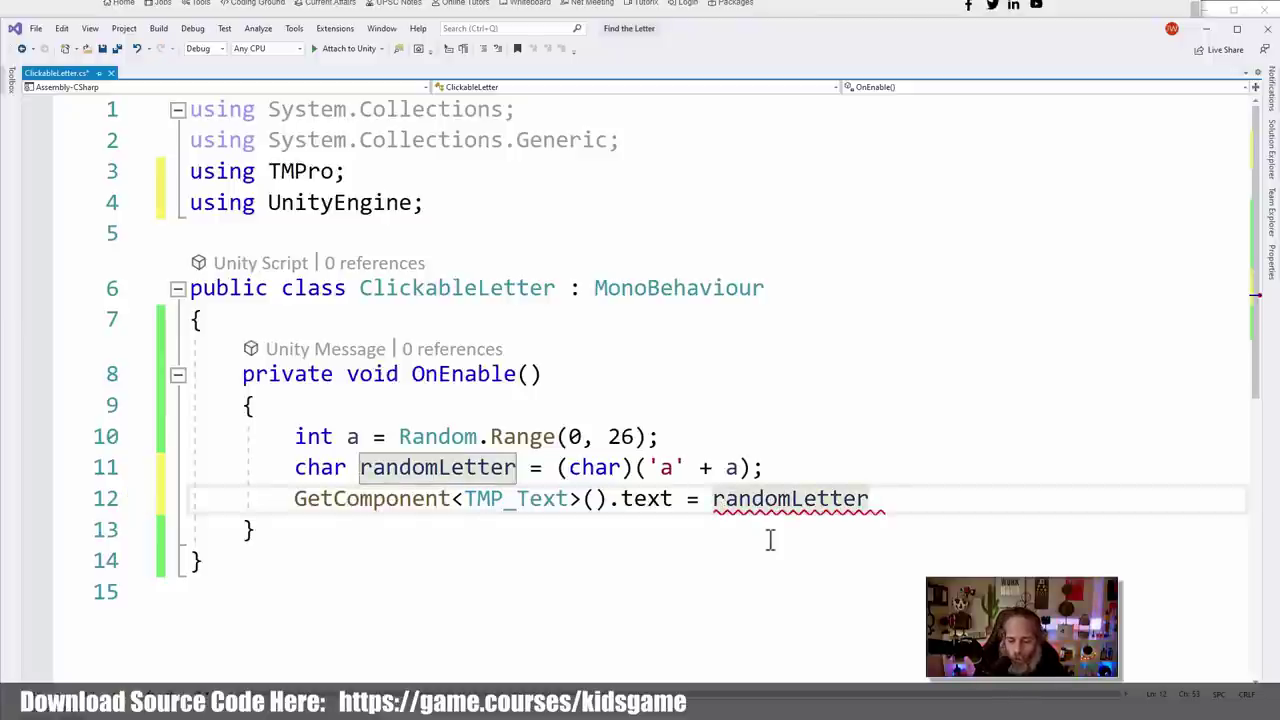
text(.ToString)
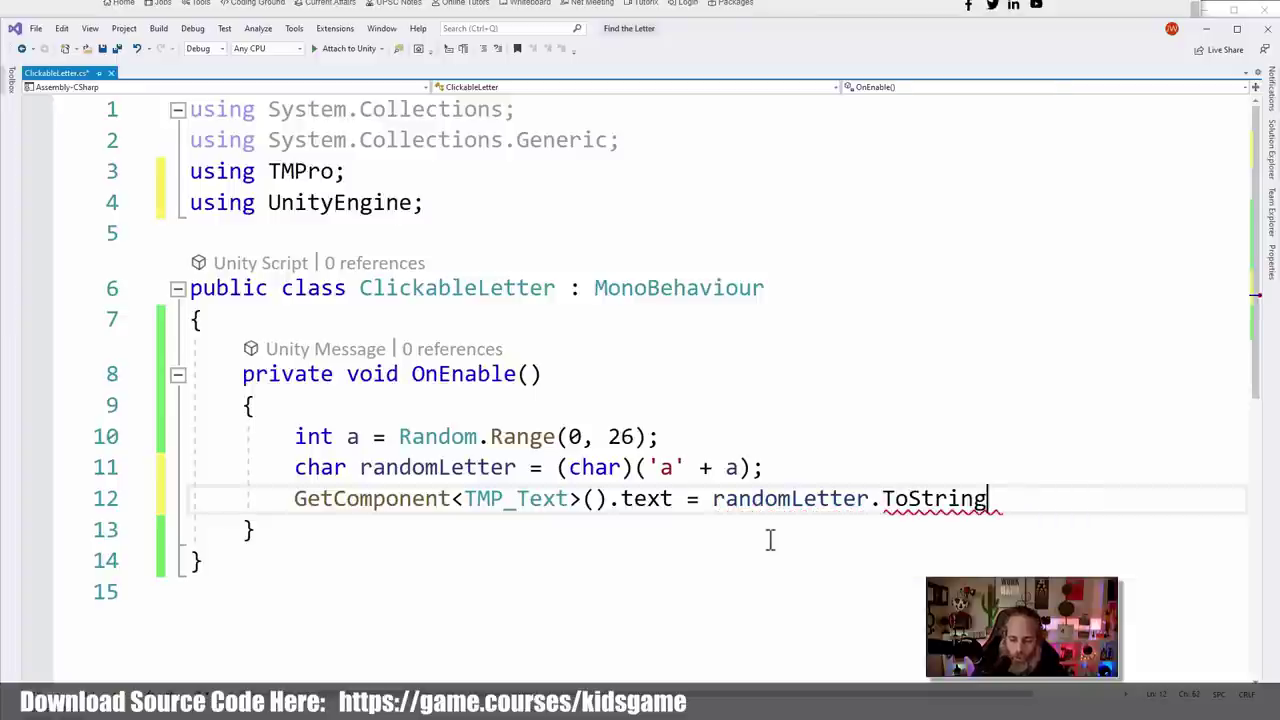
text(();)
key(ctrl+s)
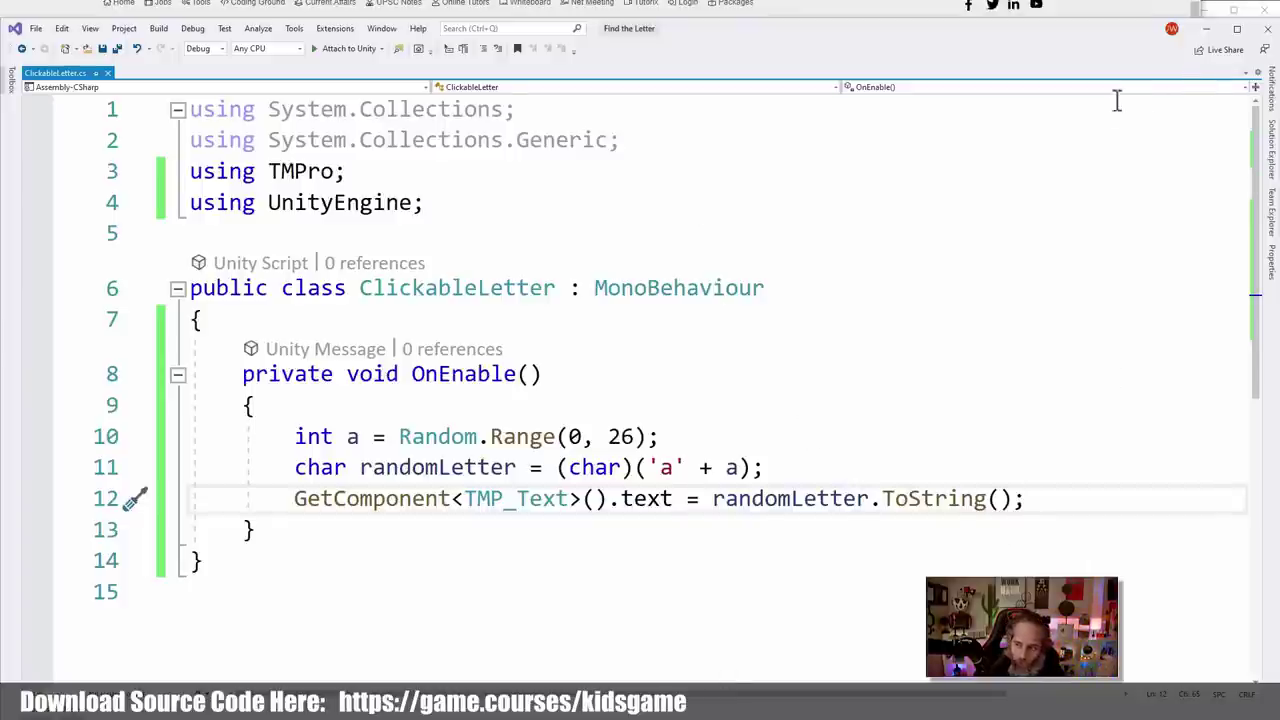
click(1036, 314)
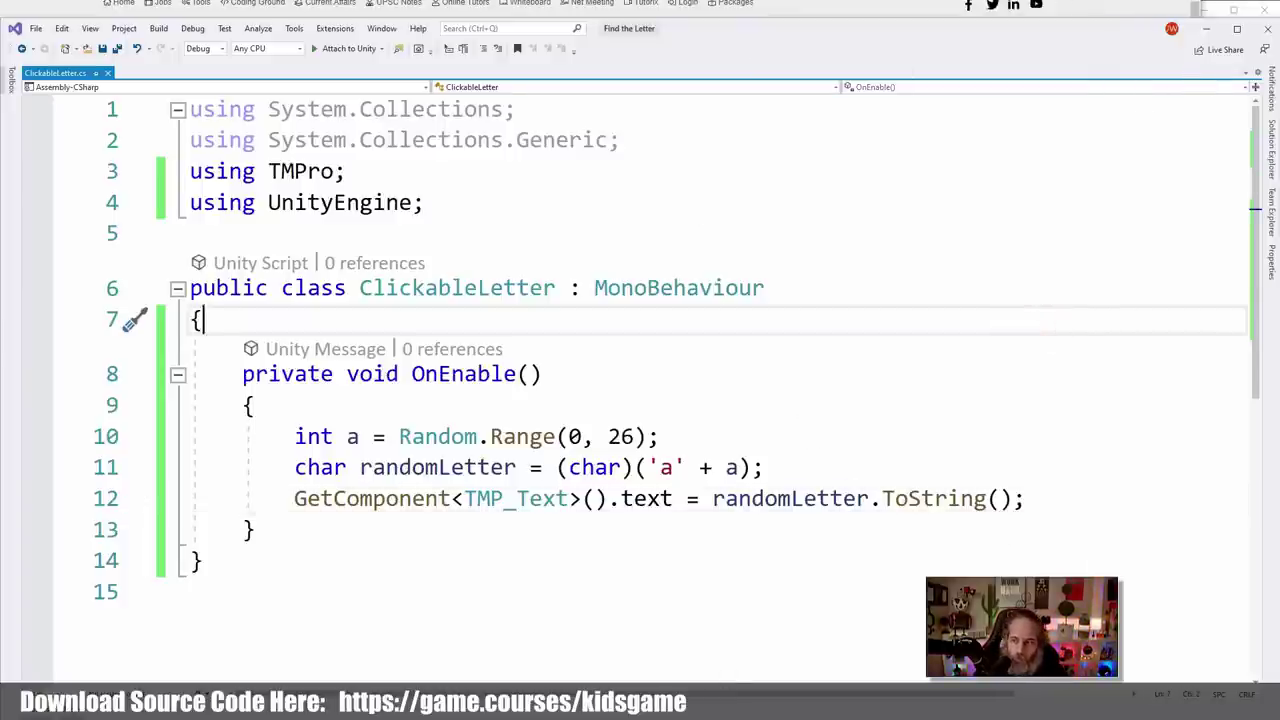
click(1066, 8)
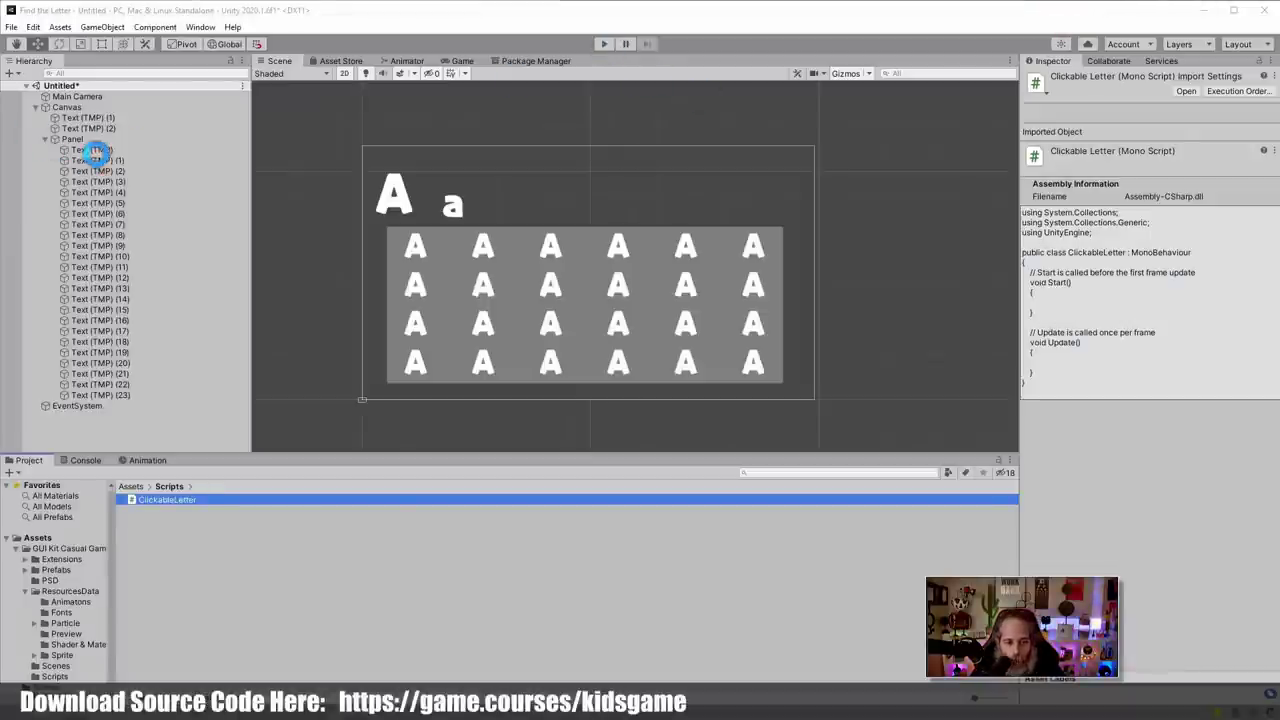
Select all 24 Text (TMP) letter objects and attach the ClickableLetter script to them
click(91, 150)
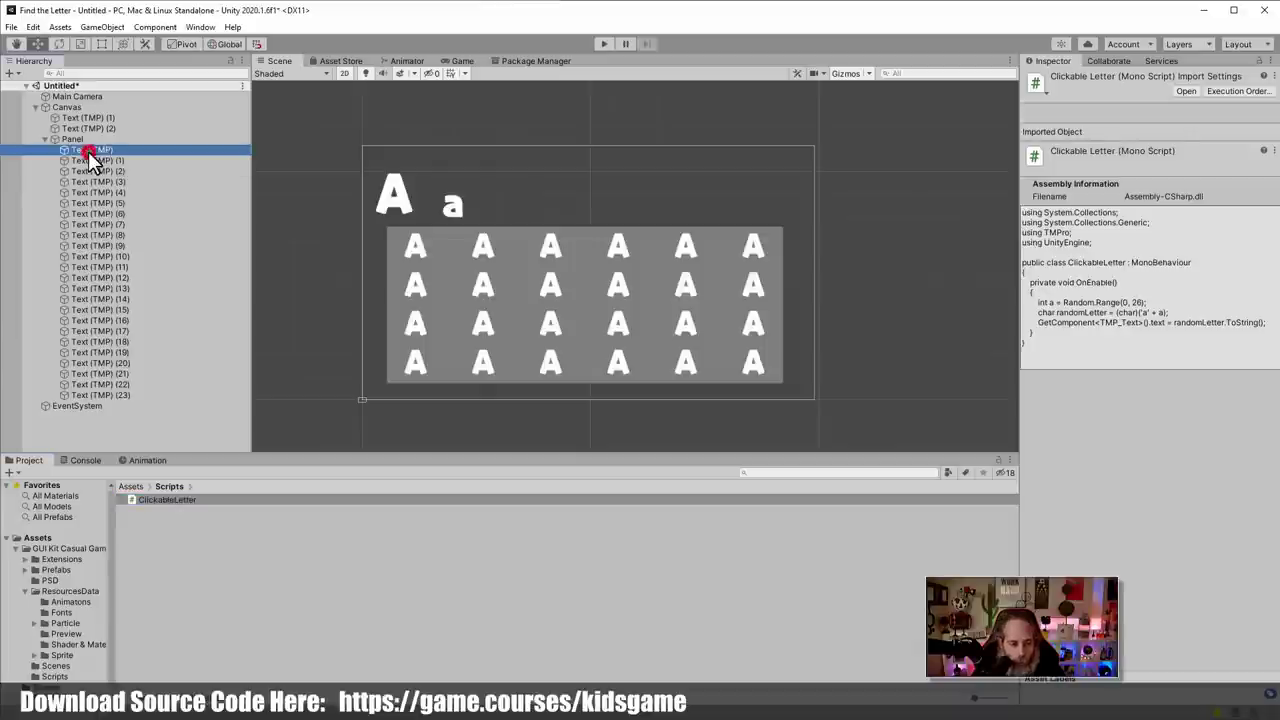
shift+click(131, 397)
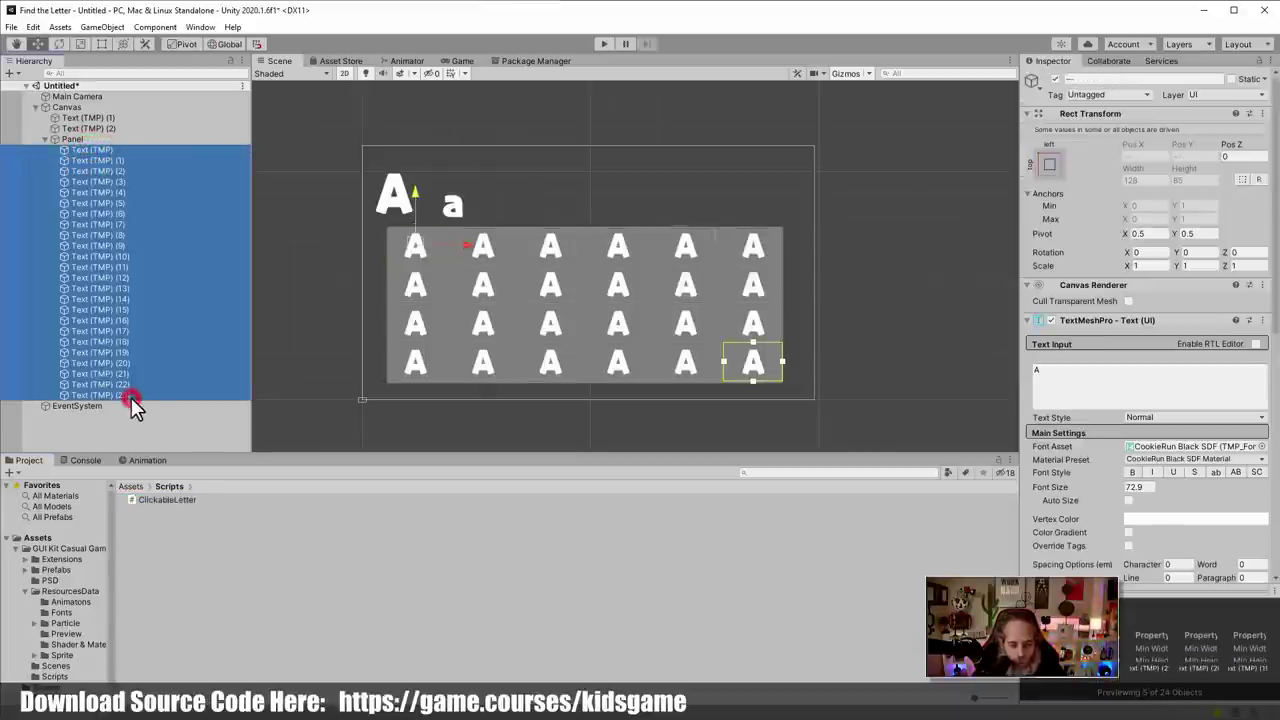
click(1027, 324)
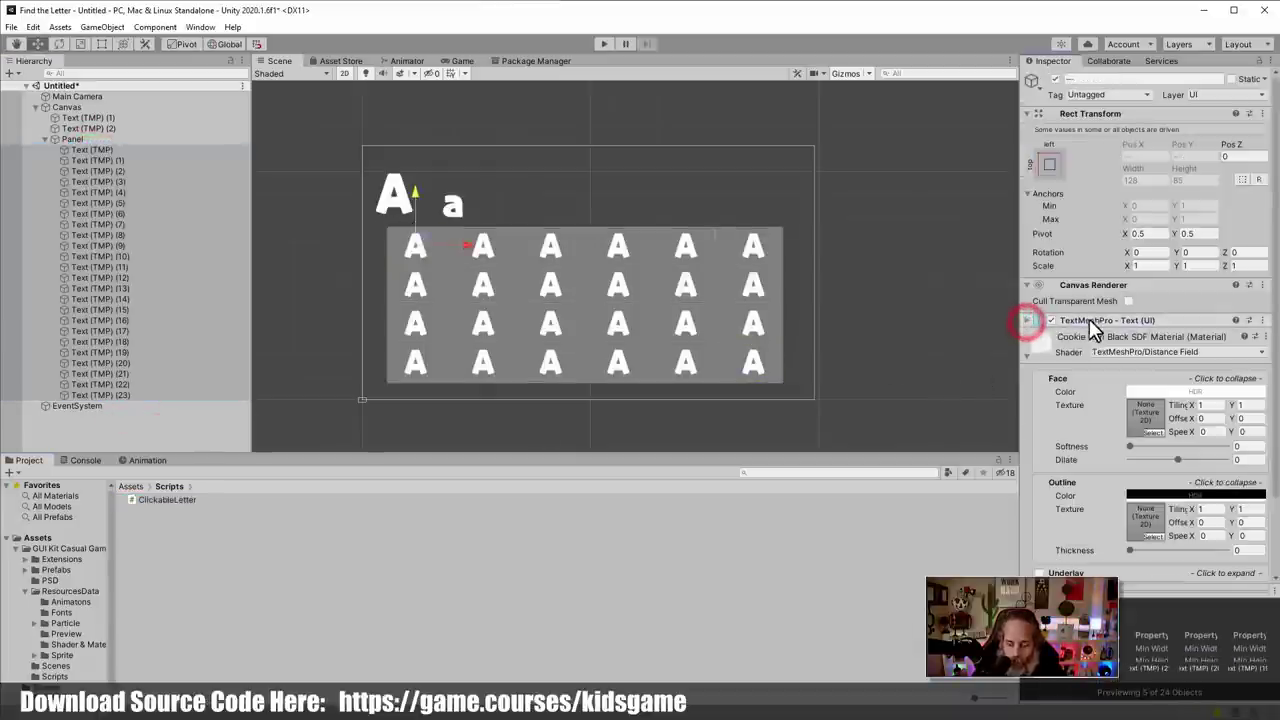
click(1028, 355)
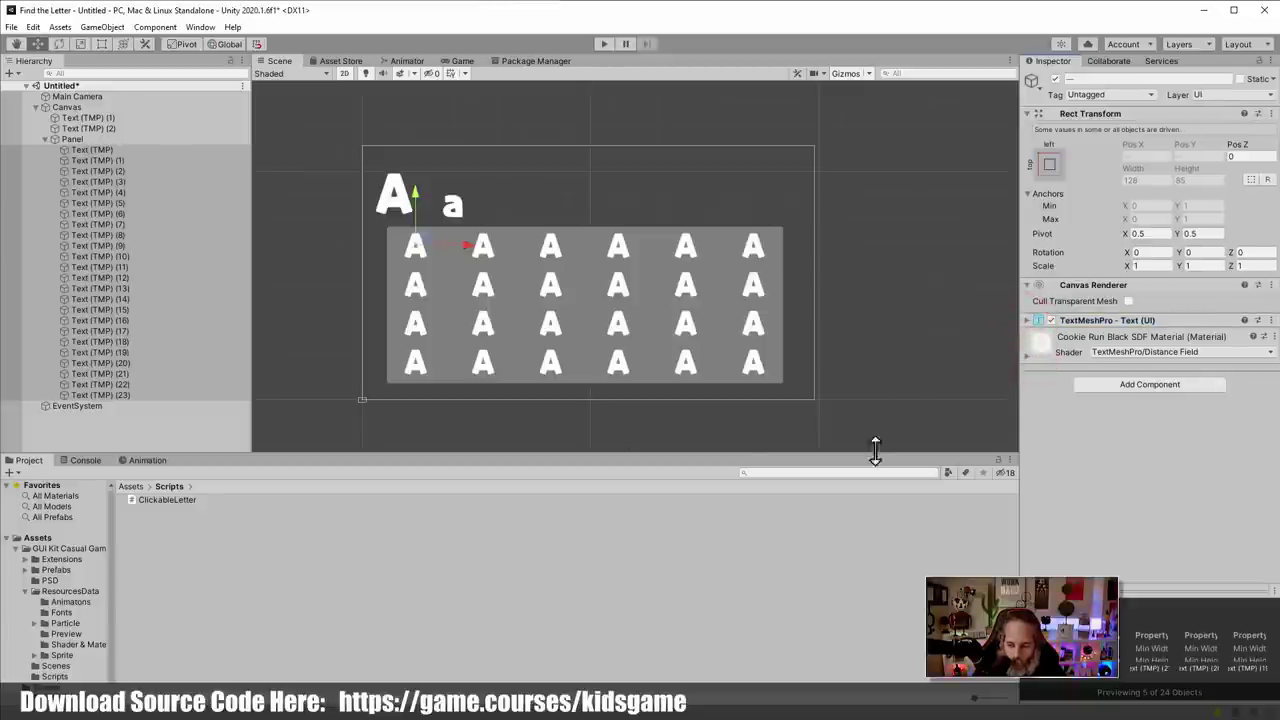
drag(148, 503, 1144, 438)
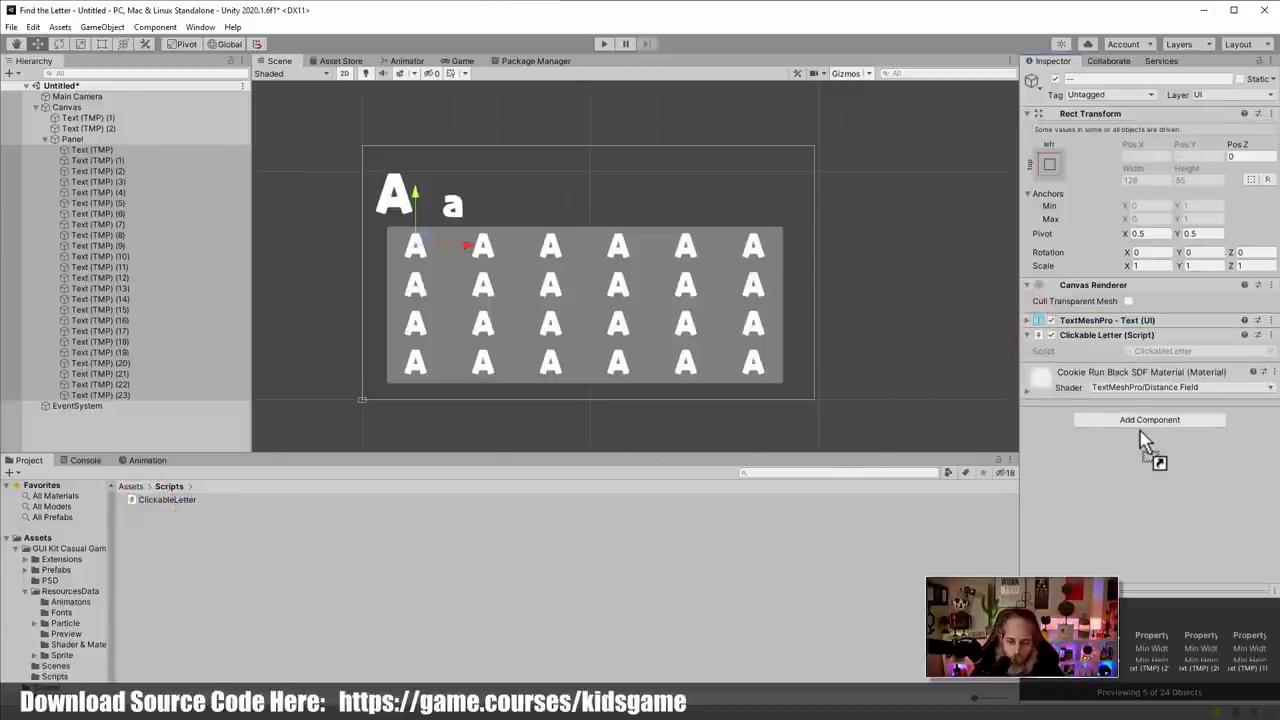
Play the game to check the random lowercase letters, then reopen ClickableLetter
click(600, 46)
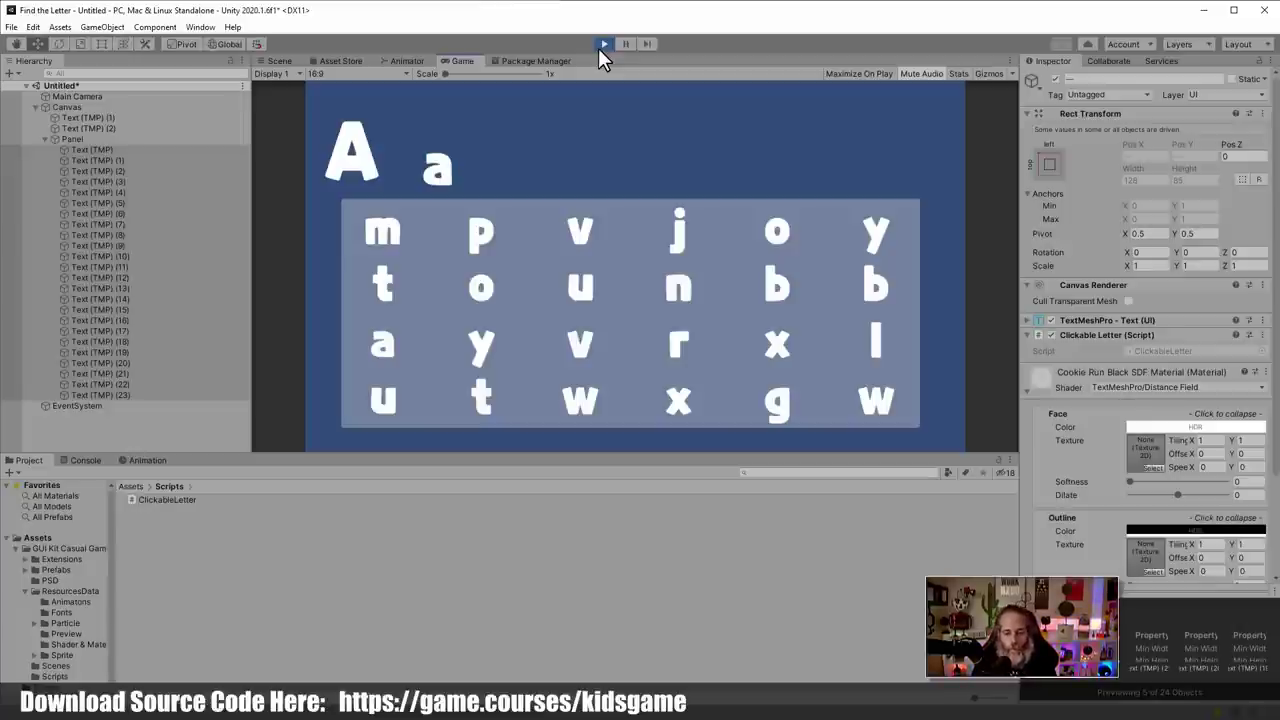
click(600, 46)
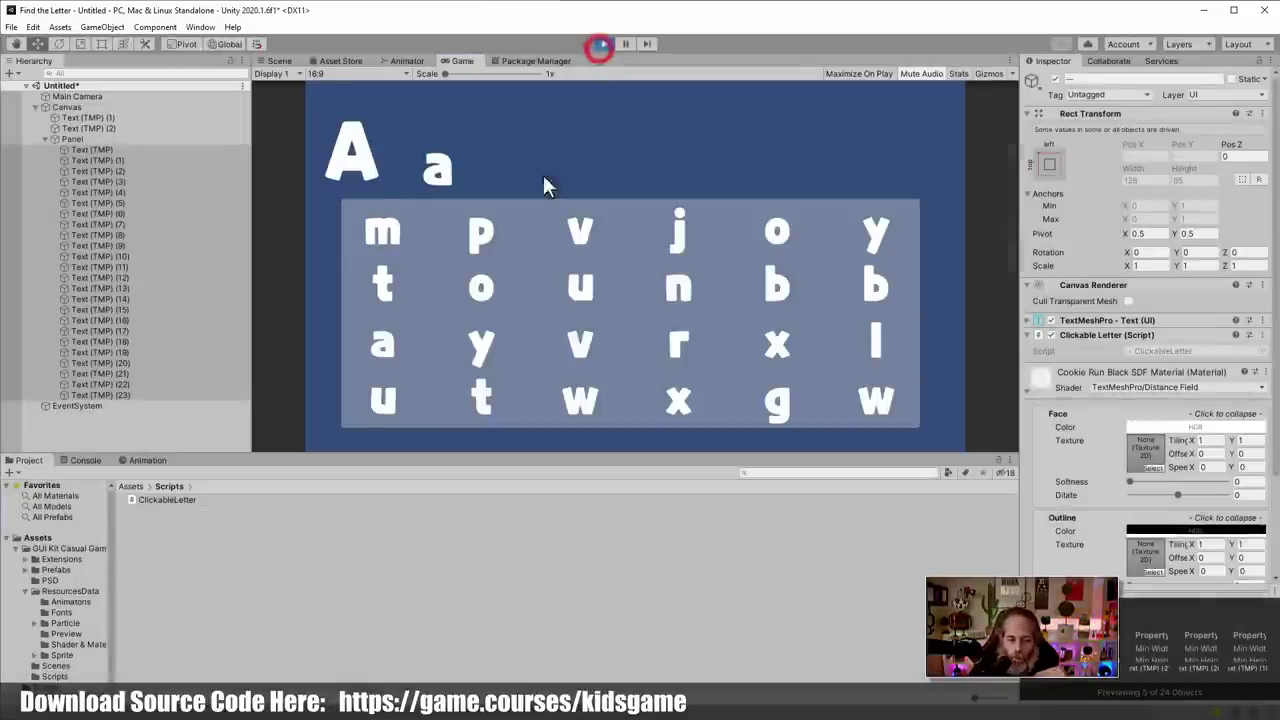
click(233, 507)
double_click(195, 500)
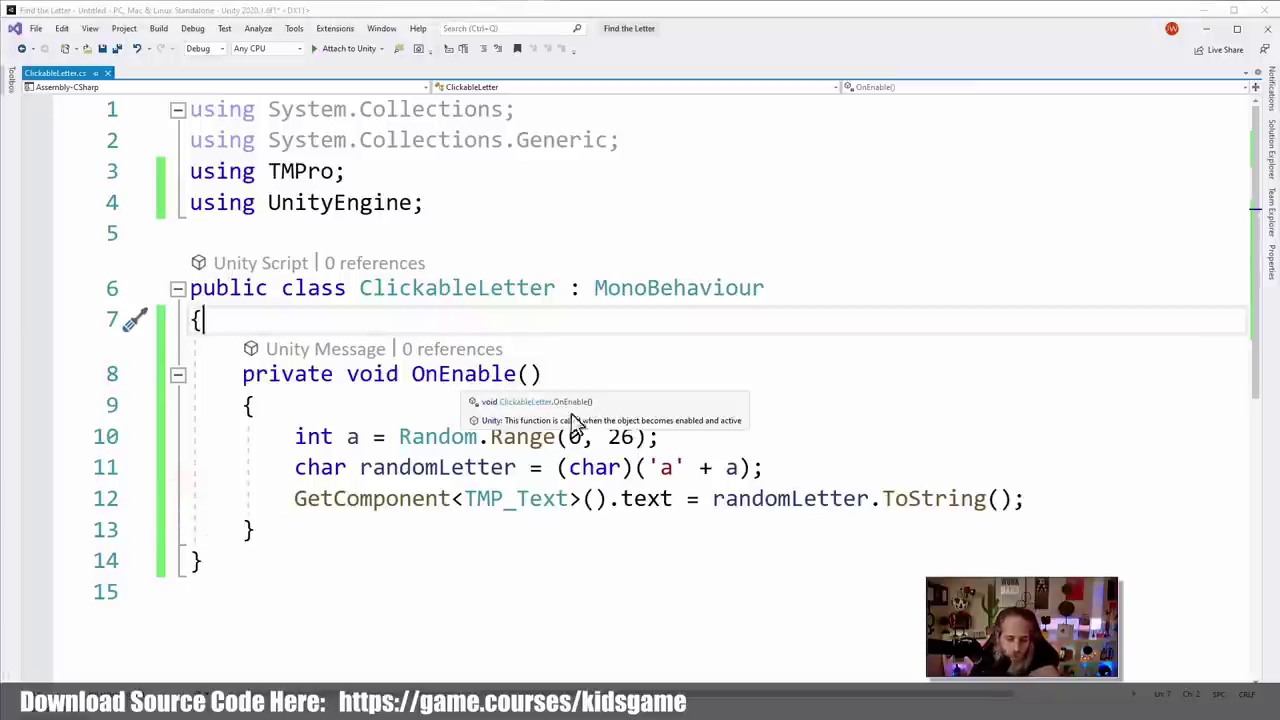
Add an if (Random.Range(0, 100) > 50) condition below the randomLetter line
click(803, 476)
key(Return)
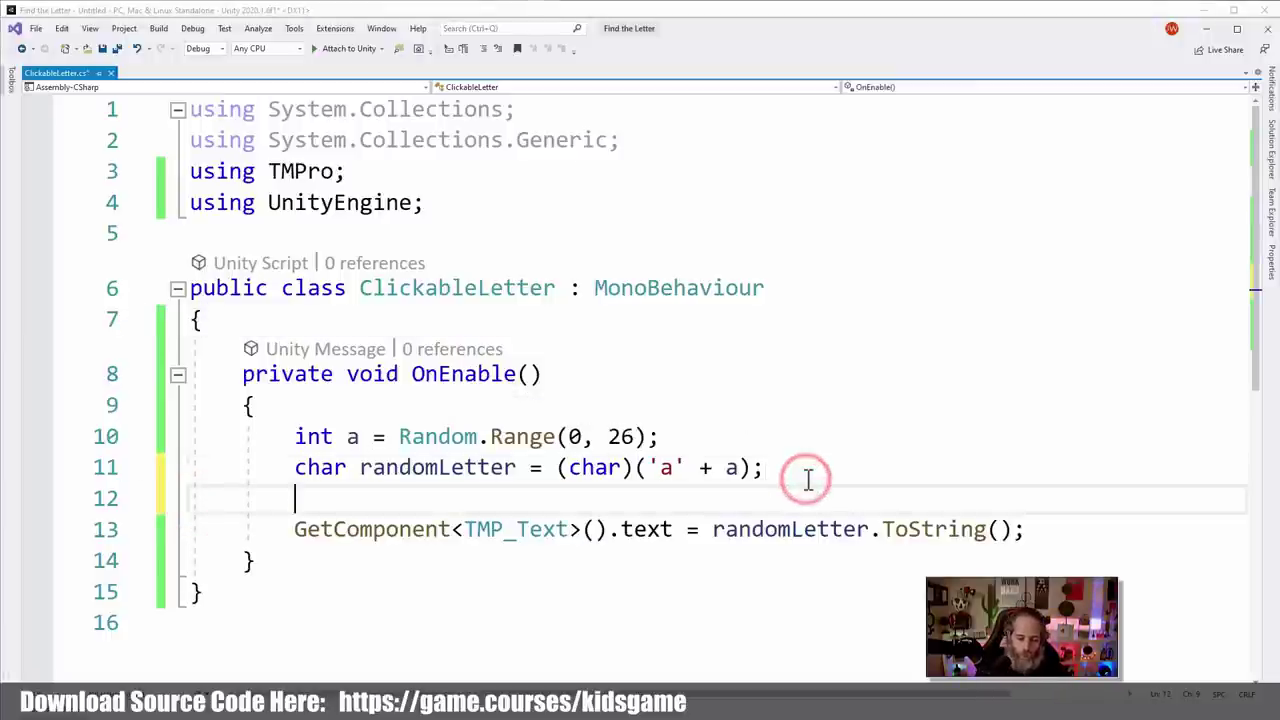
key(Return)
text(if (Random.Ran)
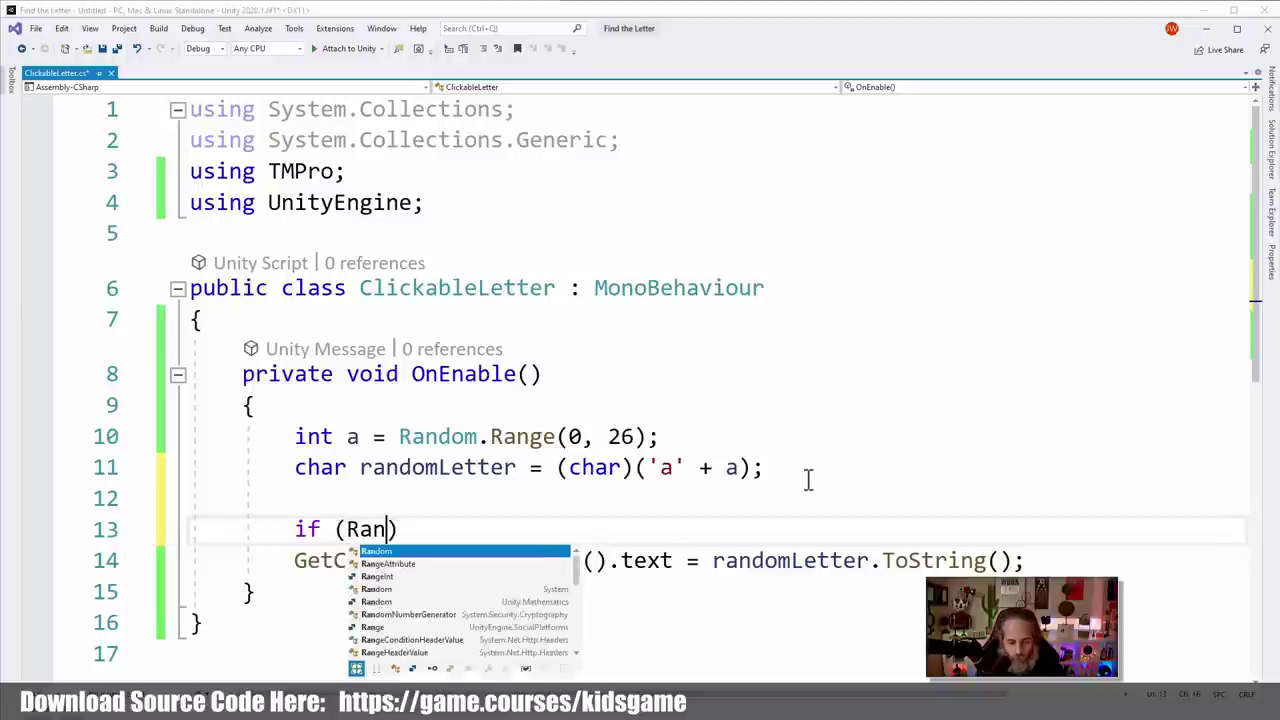
text(ge(0, 100)
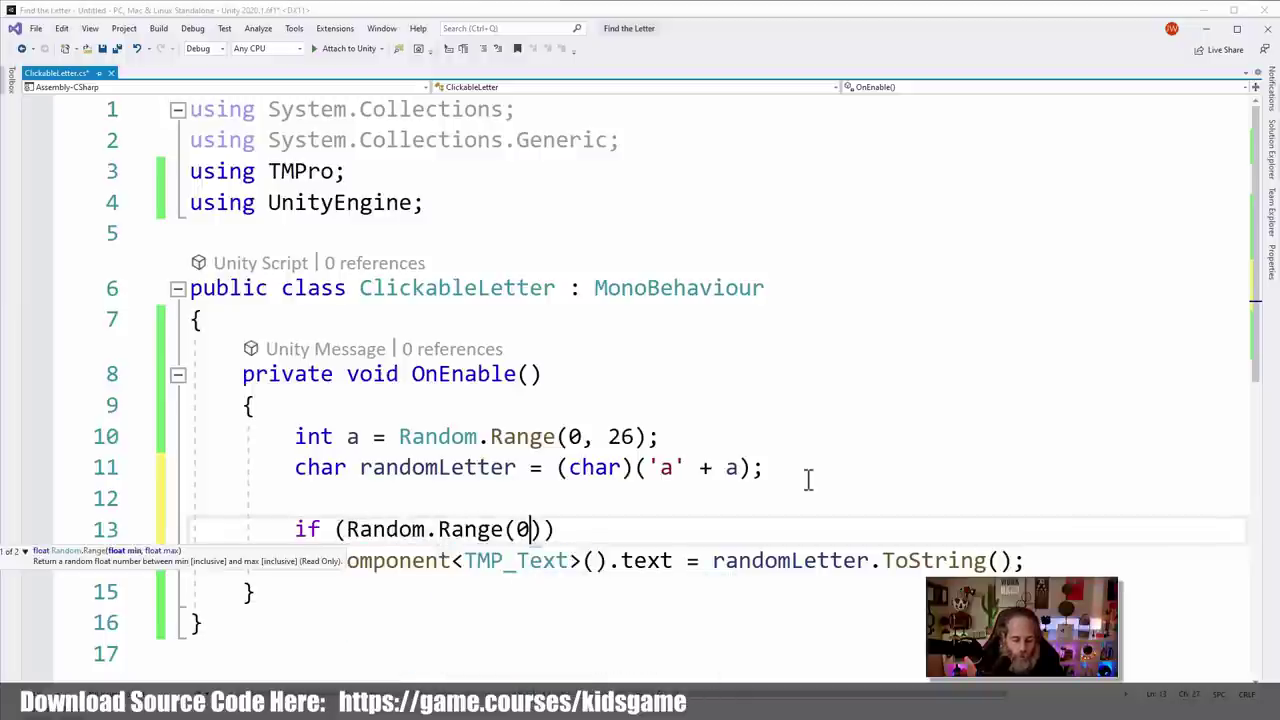
key(BackSpace)
text() > 50)
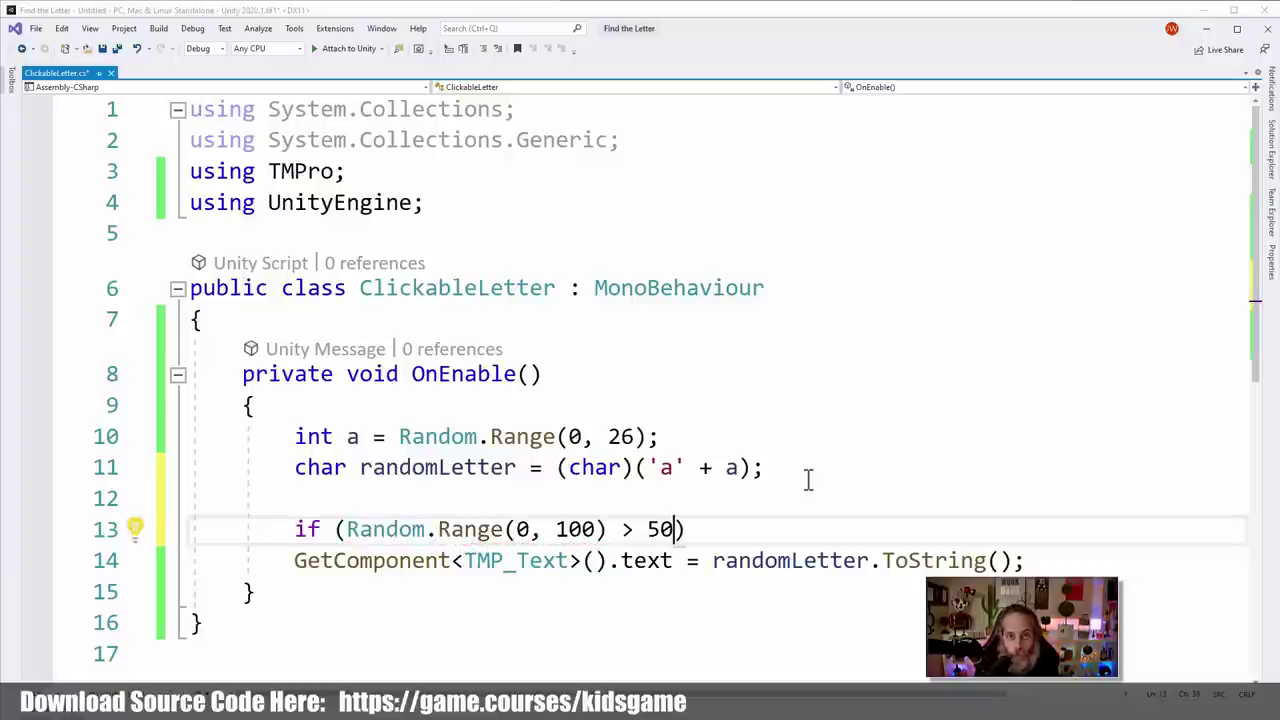
text())
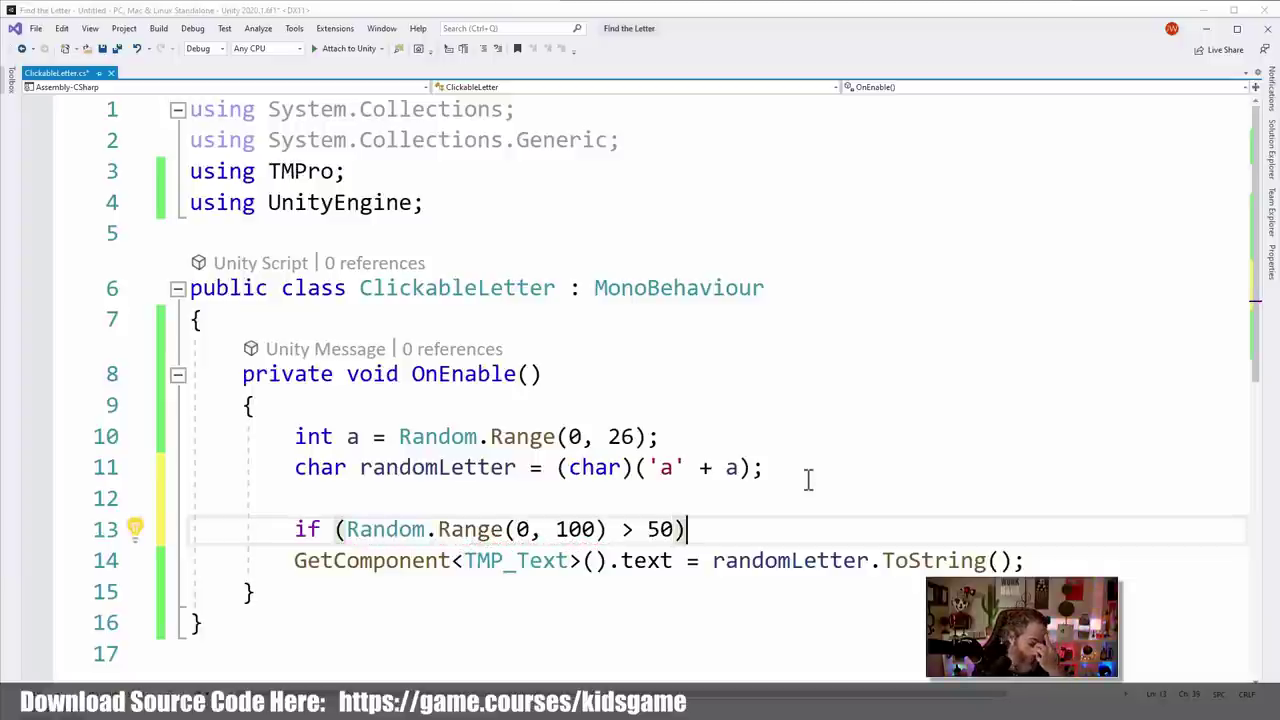
key(Return)
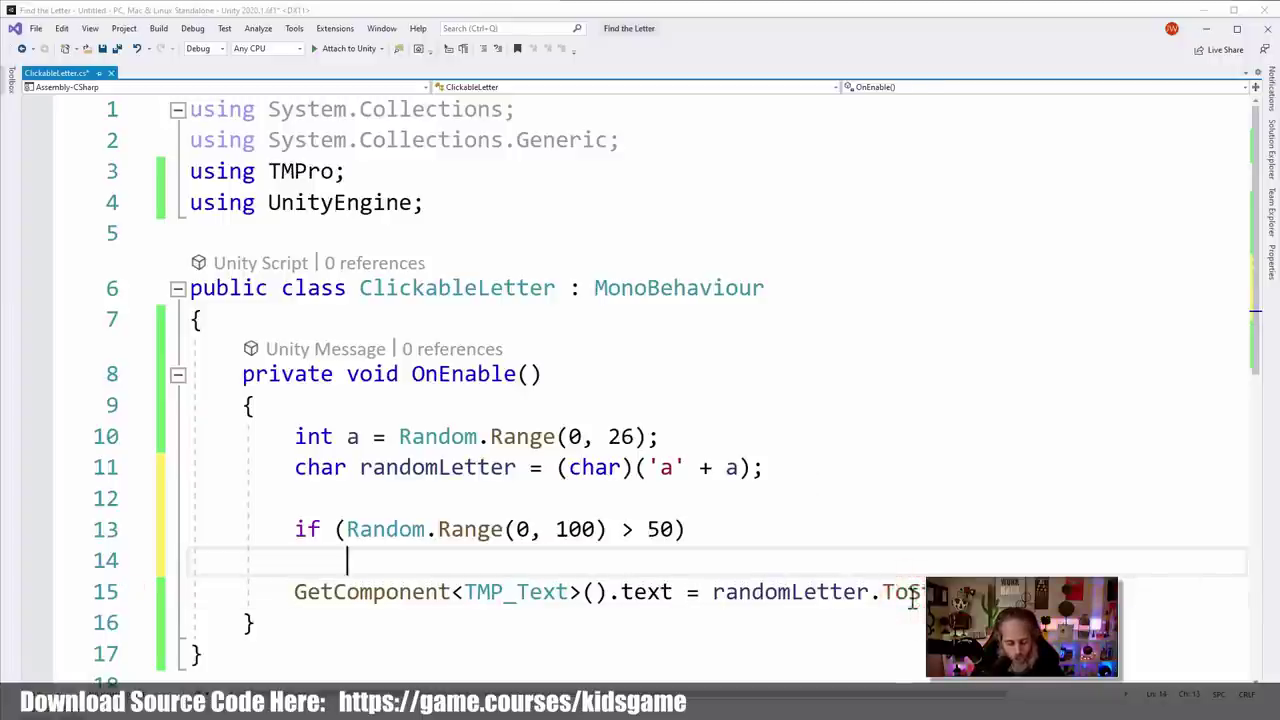
Indent the text assignment under the if and add an else below it
key(ctrl+x)
key(Tab)
key(End)
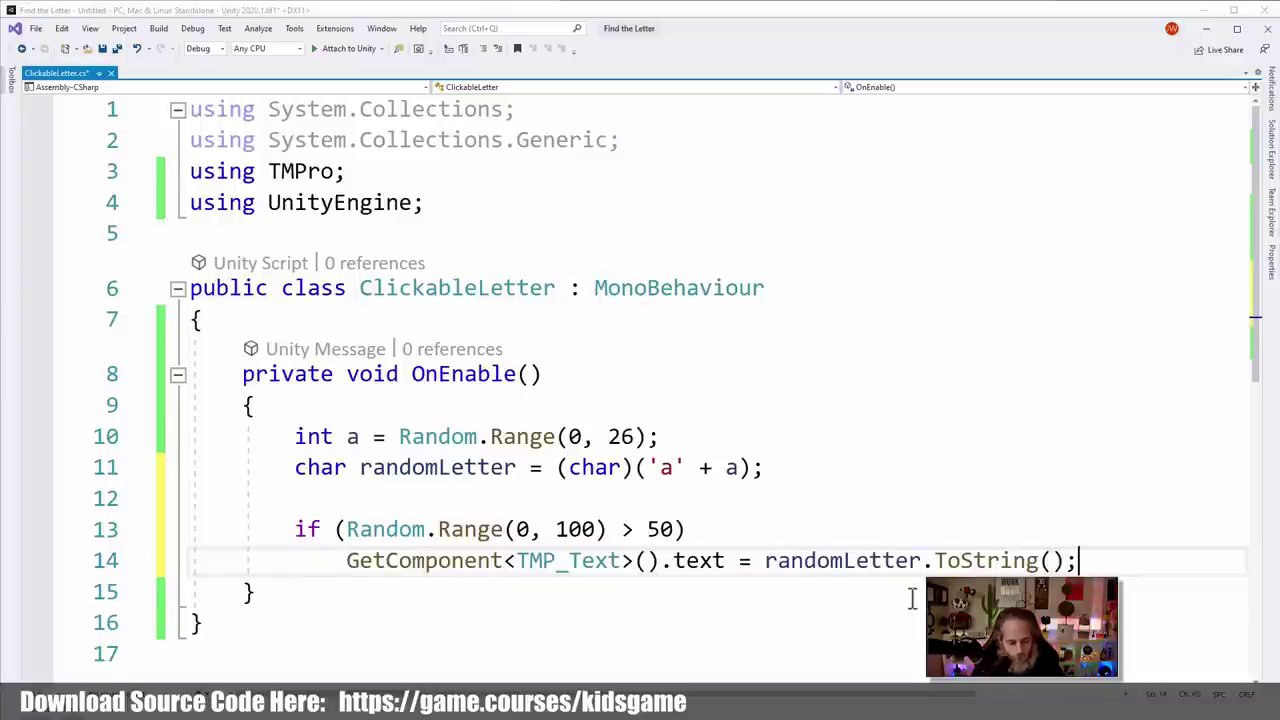
key(Return)
text(else)
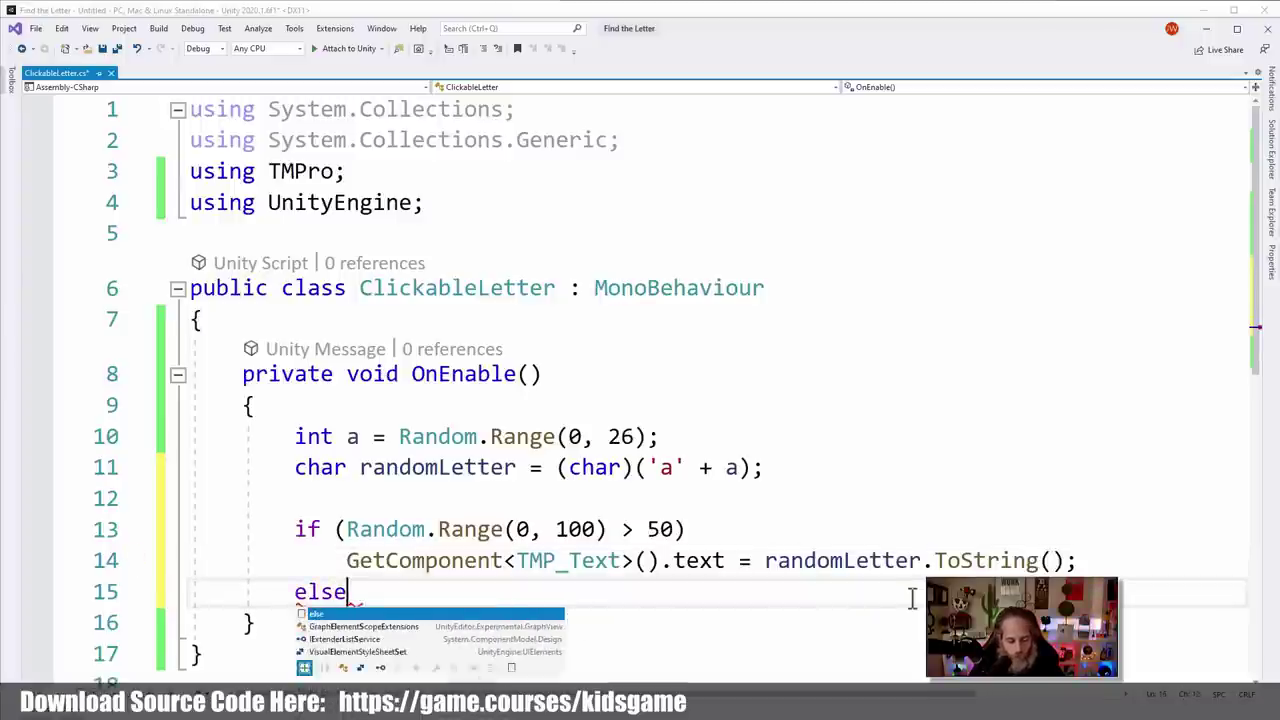
key(Escape)
Copy the text assignment under else with .ToUpper() appended, and save
key(Up)
key(shift+End)
key(Down)
key(Return)
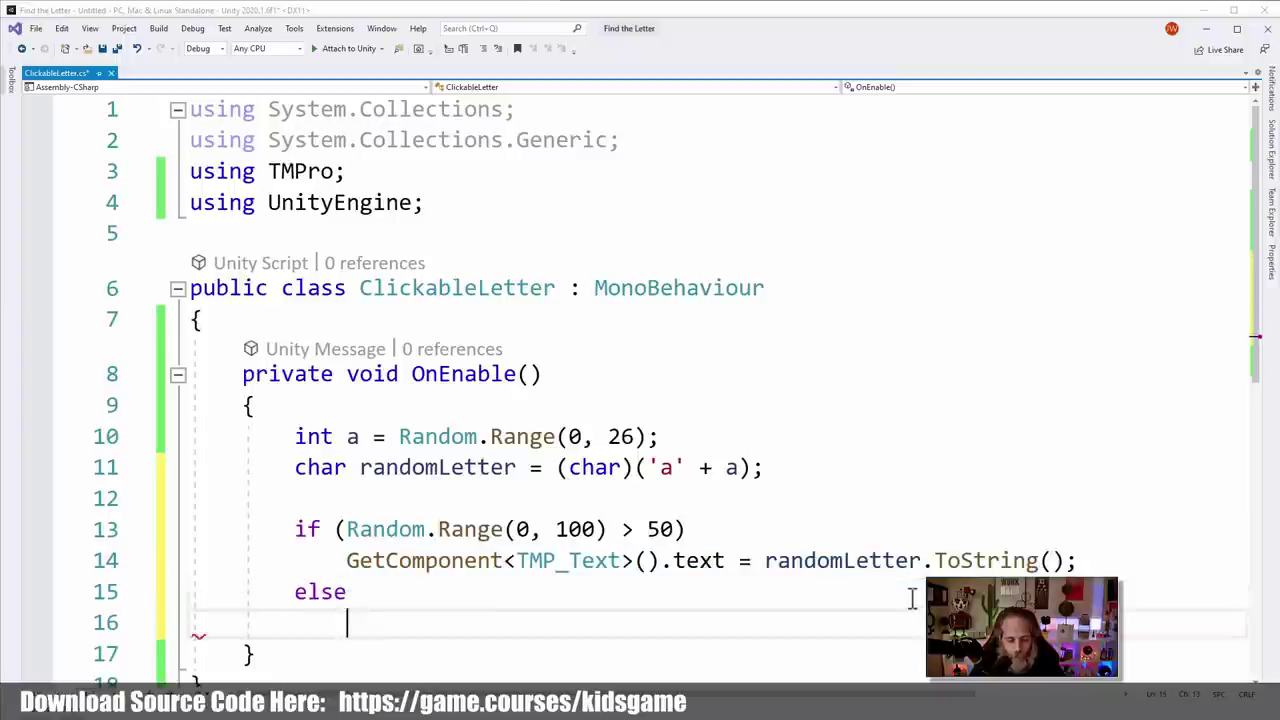
key(ctrl+v)
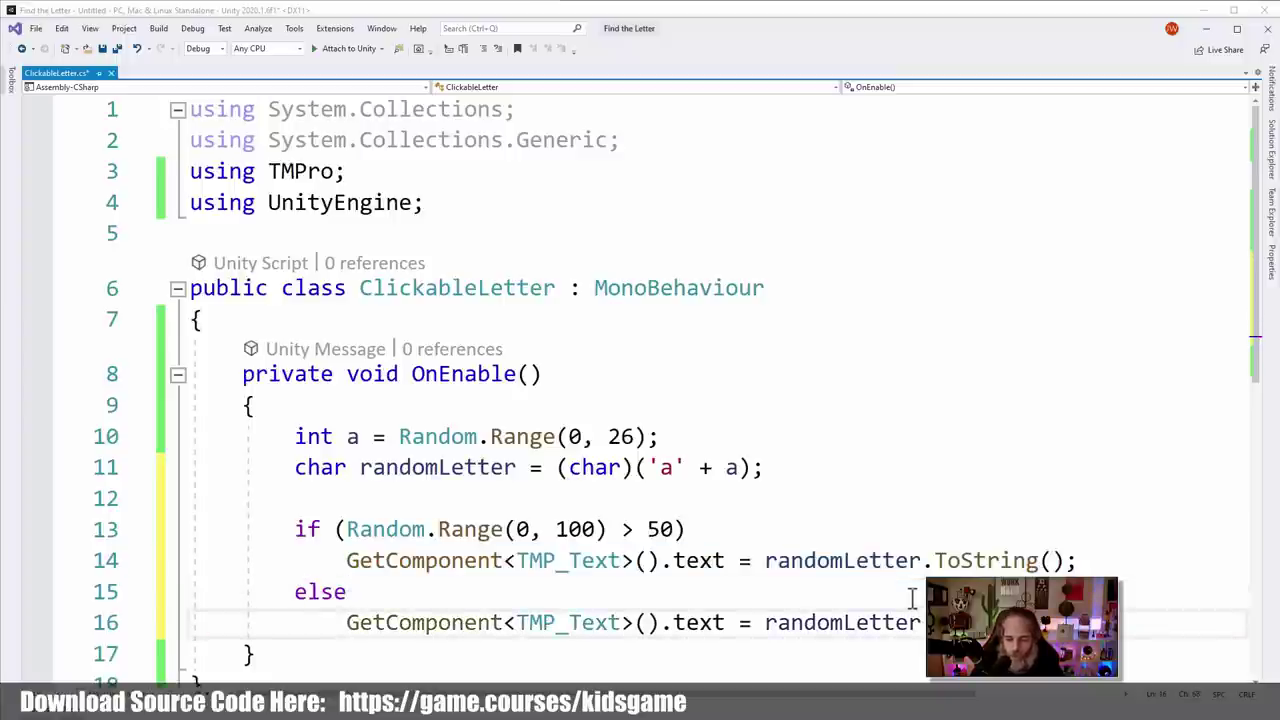
text(.ToUpper)
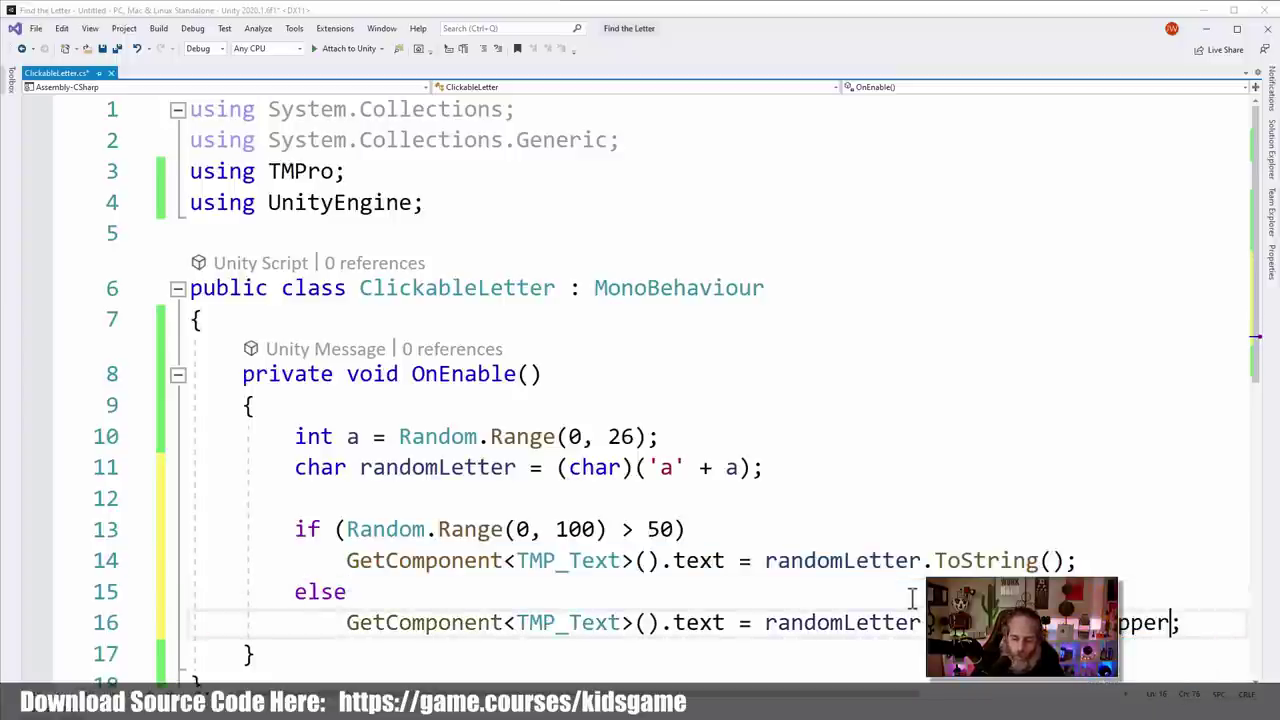
text(())
key(ctrl+s)
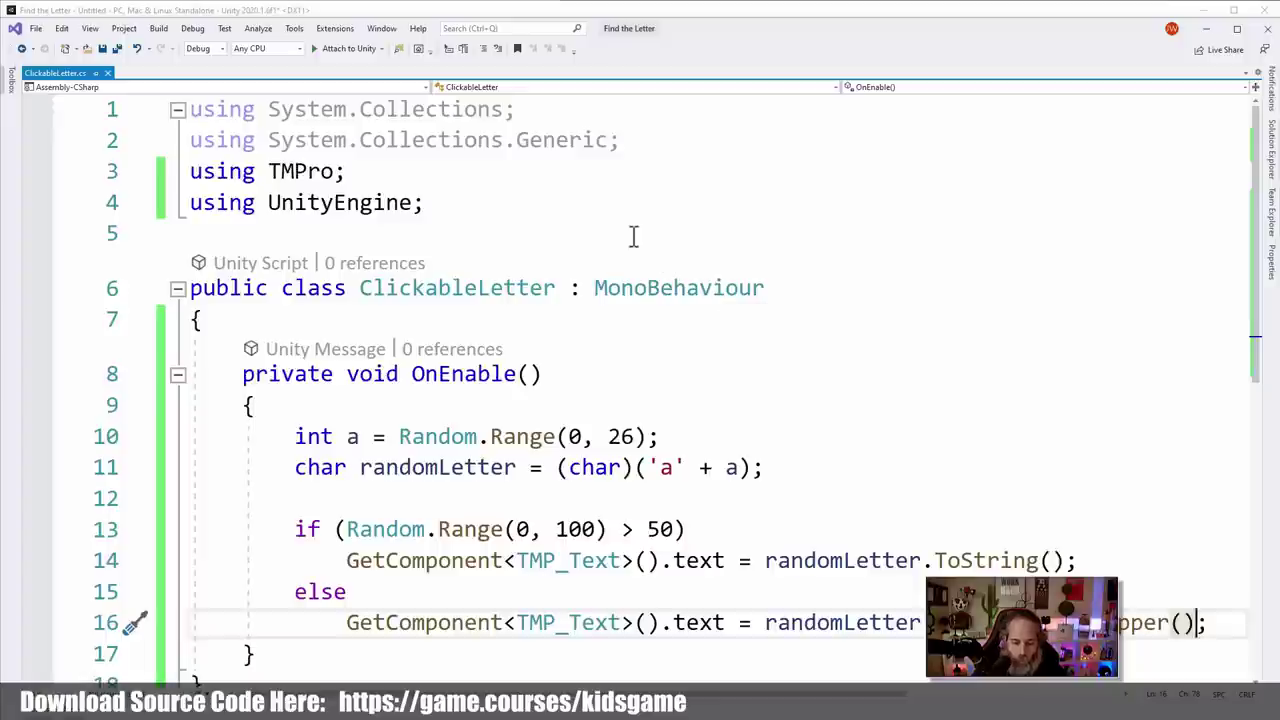
Remove the unused System.Collections using lines and save the script
click(571, 106)
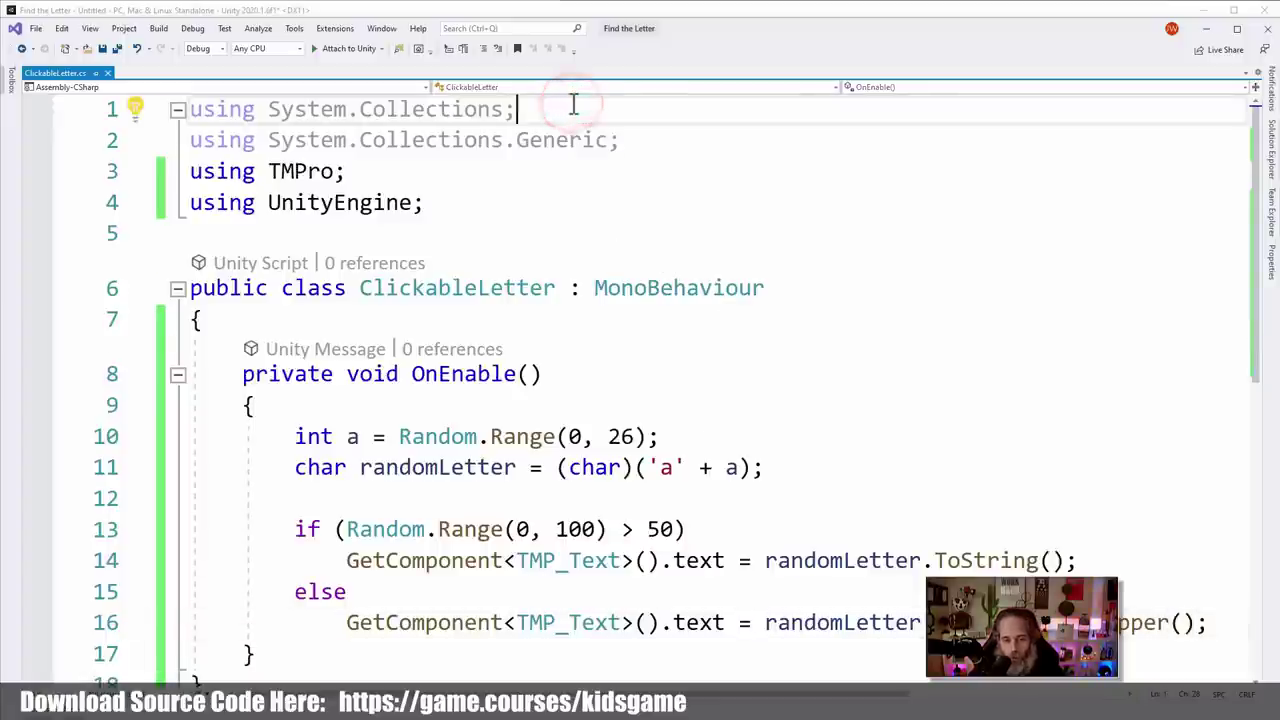
key(ctrl+x)
key(ctrl+x)
key(ctrl+s)
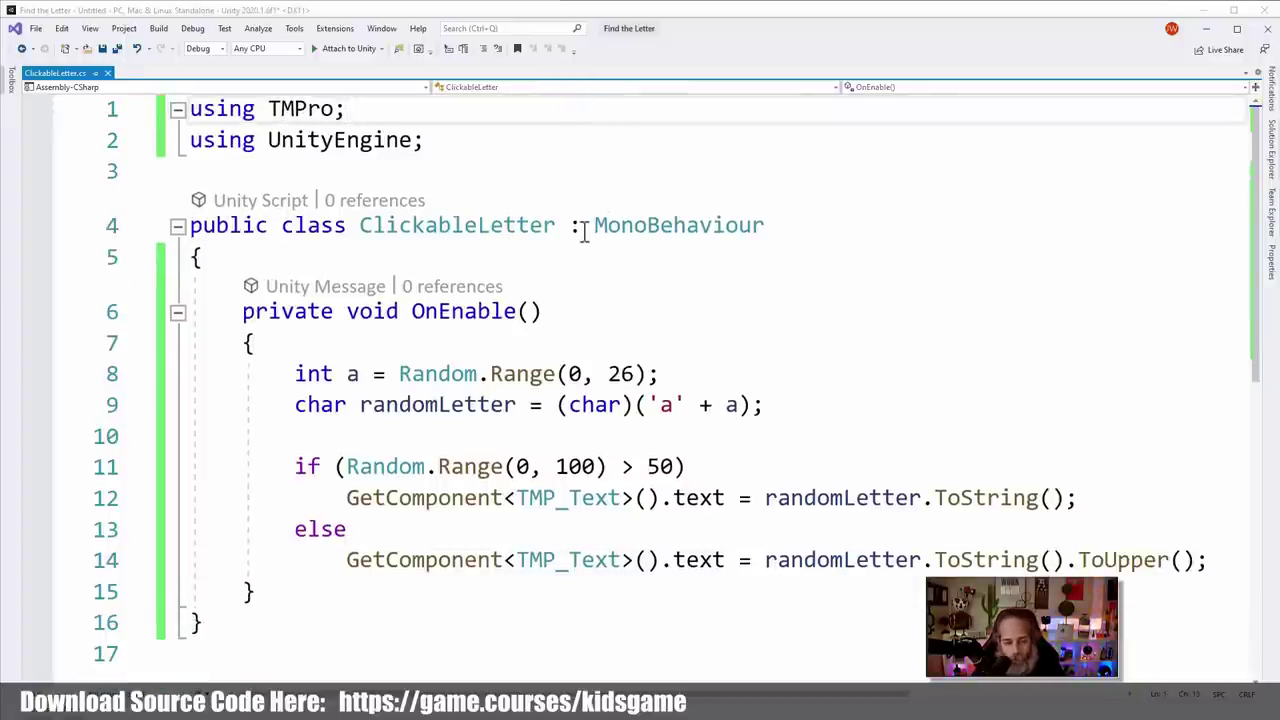
Play the game, click letters G, H, o, b, P and x, then stop and reopen ClickableLetter
key(alt+Tab)
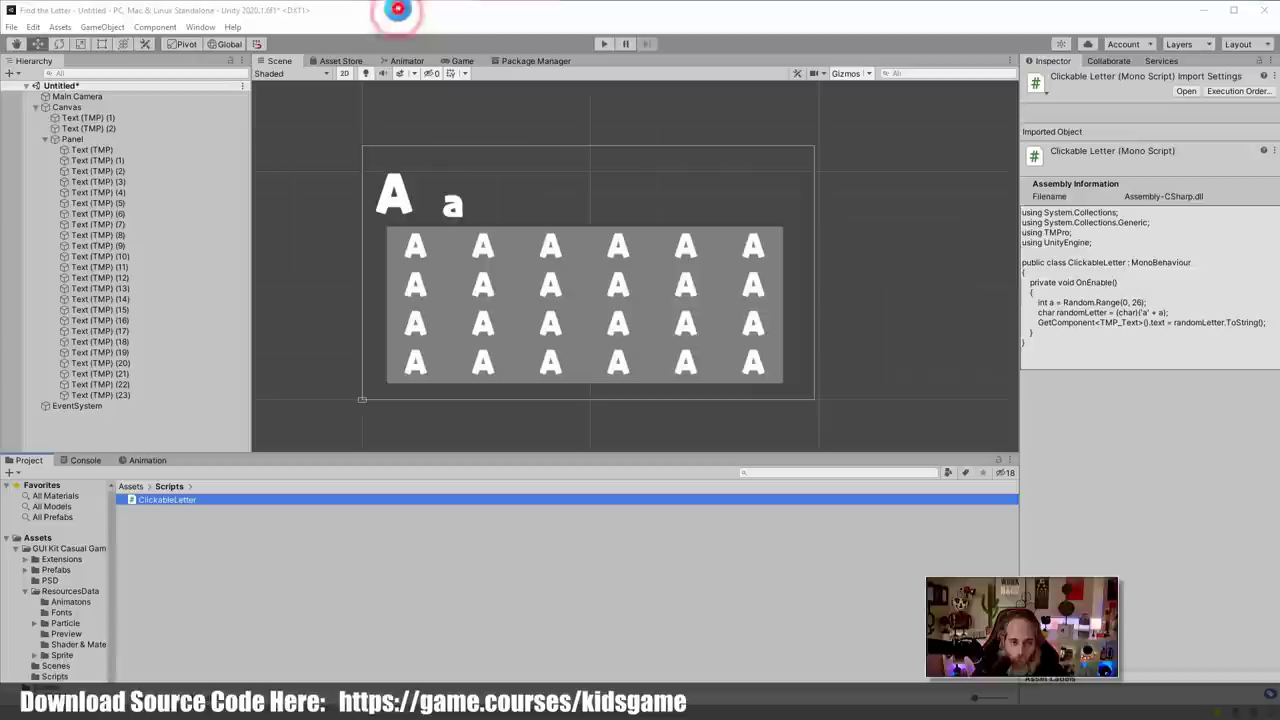
click(605, 43)
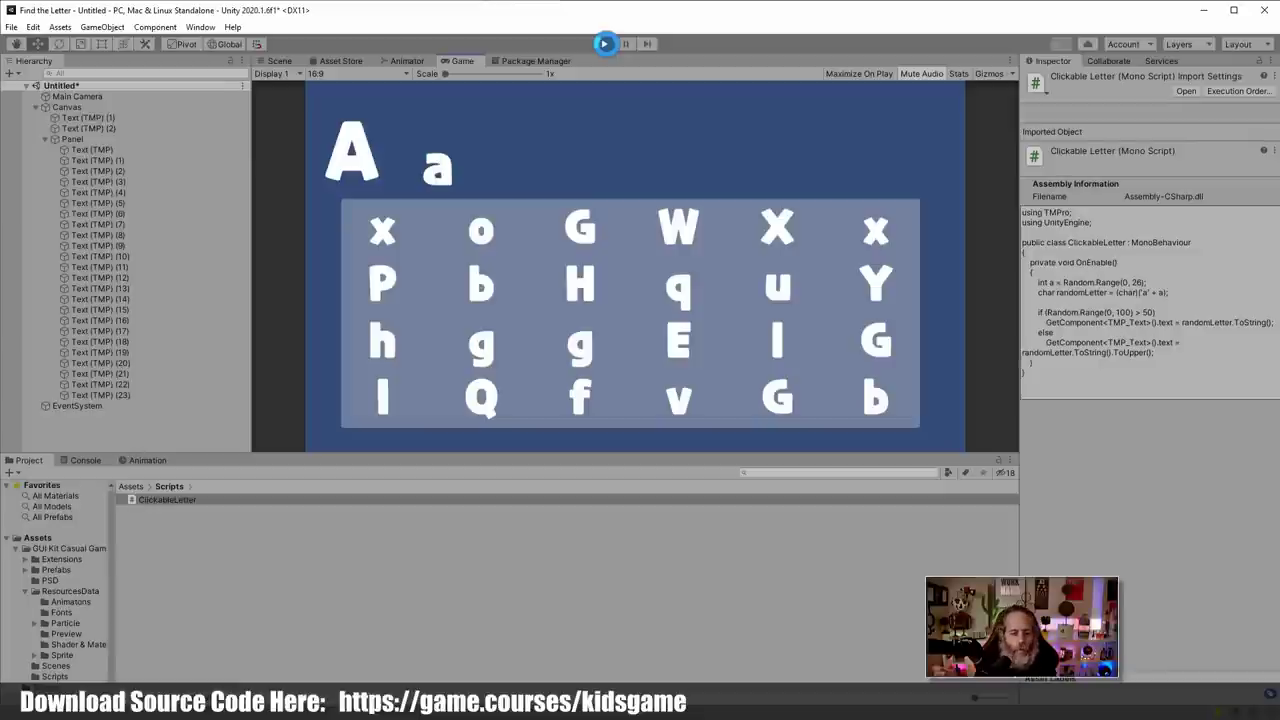
click(578, 229)
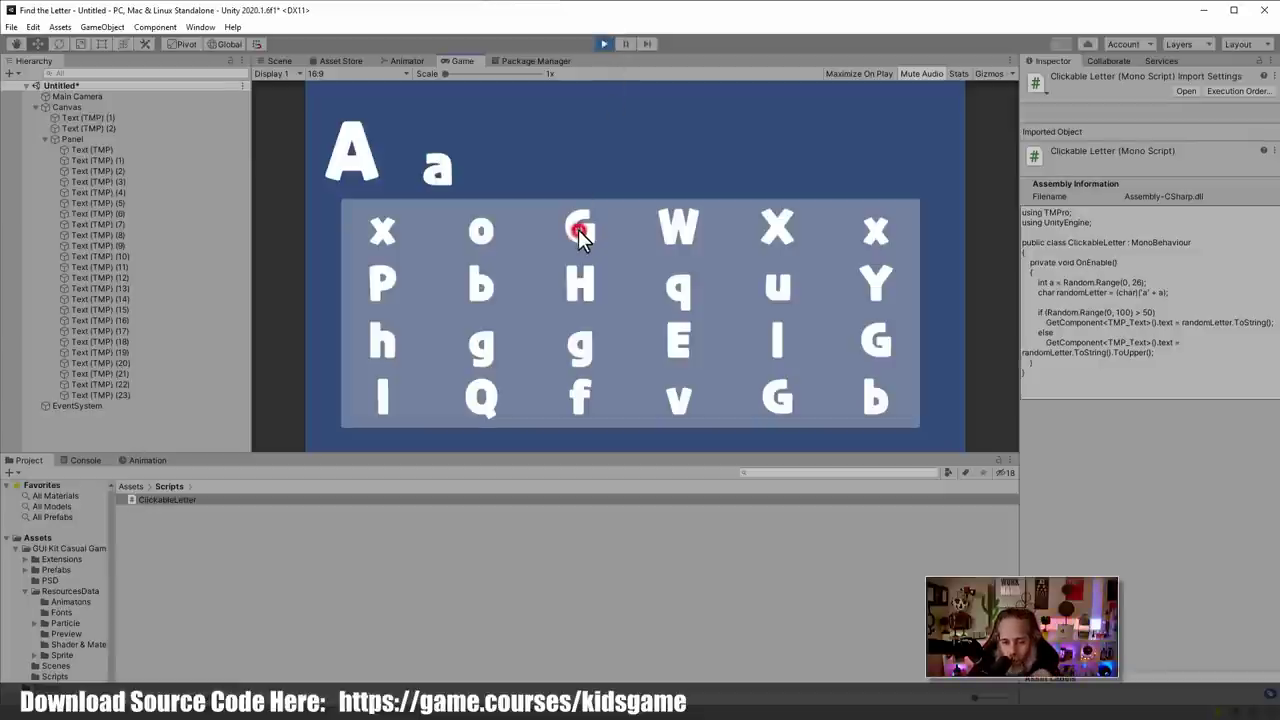
click(578, 281)
click(467, 229)
click(478, 281)
click(388, 278)
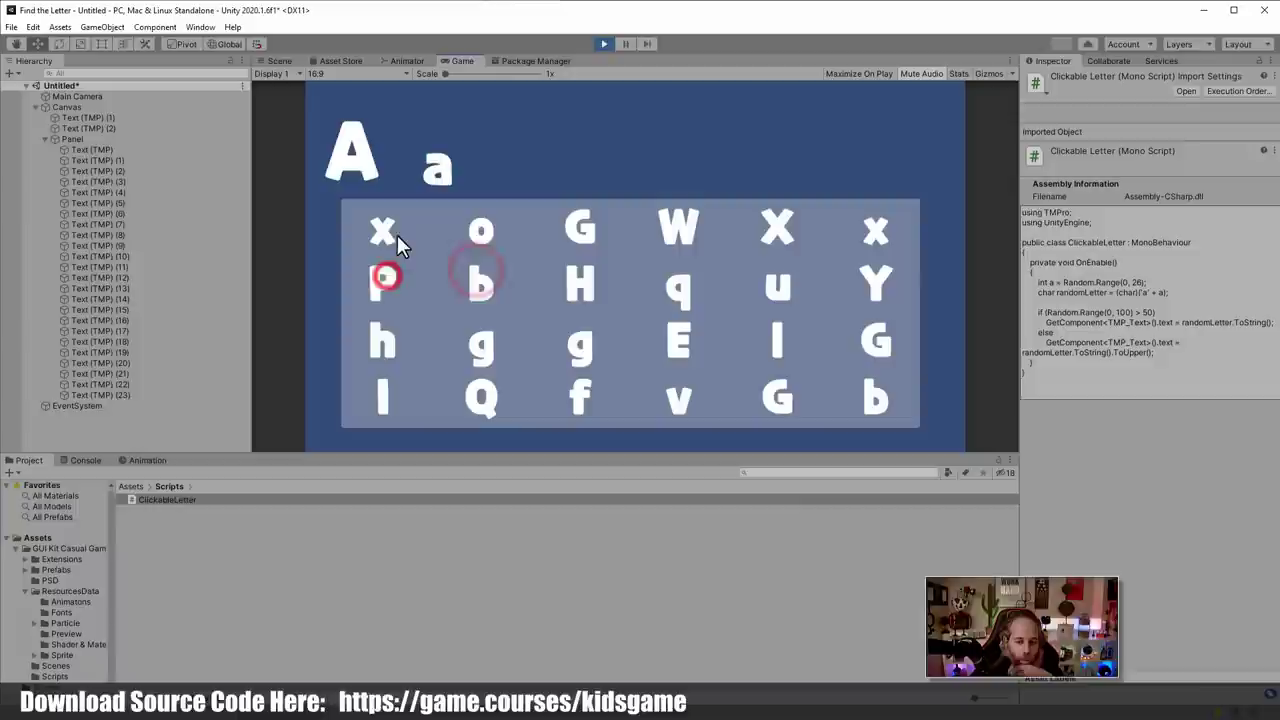
click(397, 234)
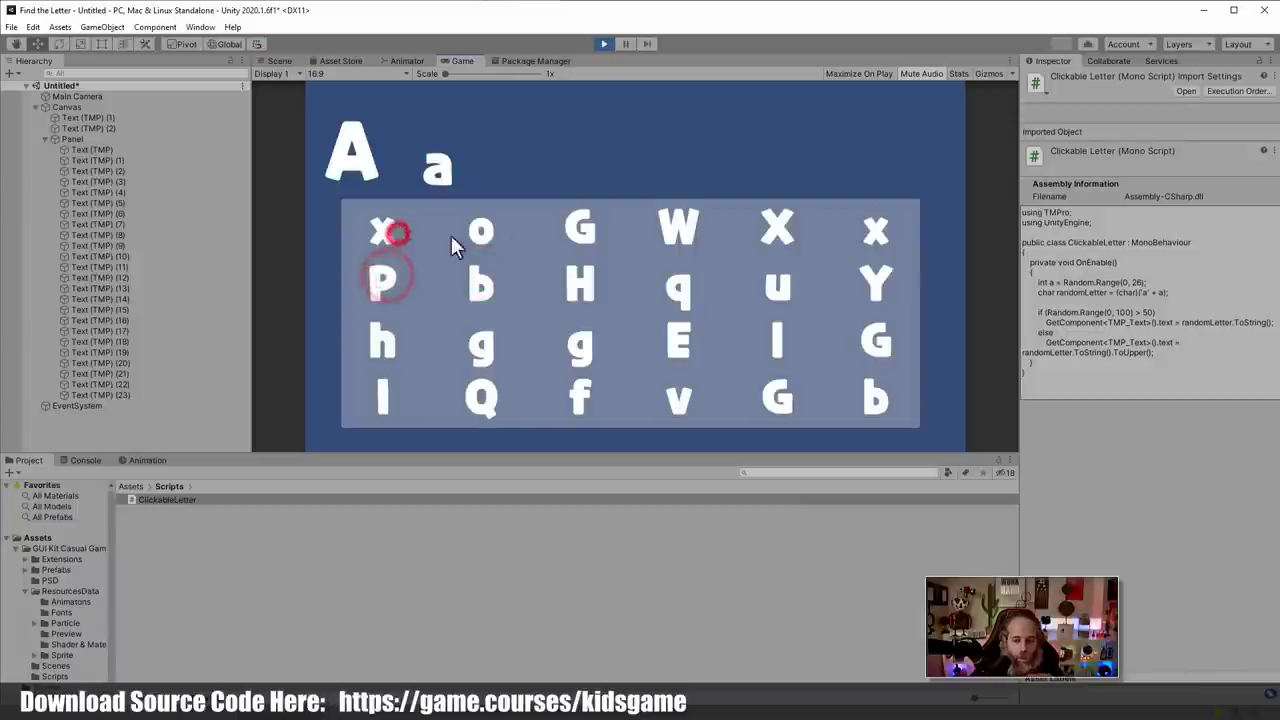
click(605, 44)
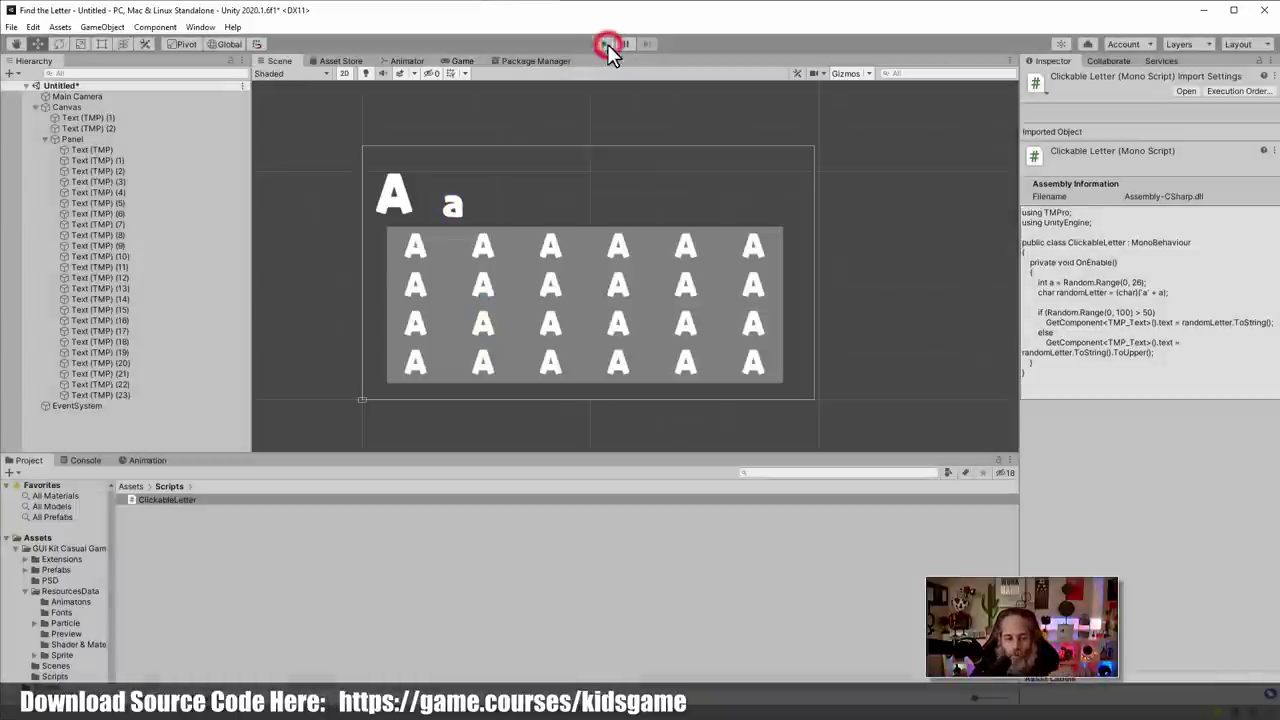
double_click(209, 497)
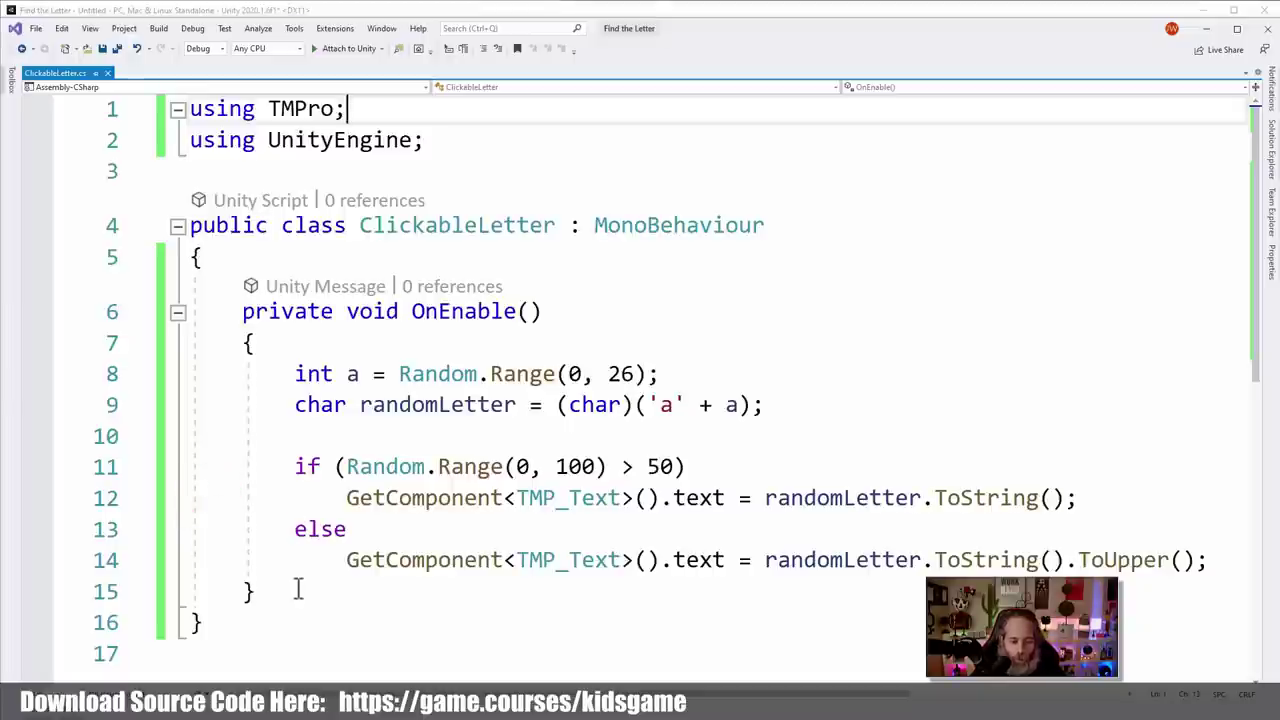
Add IPointerClickHandler to the ClickableLetter class declaration after MonoBehaviour
click(297, 590)
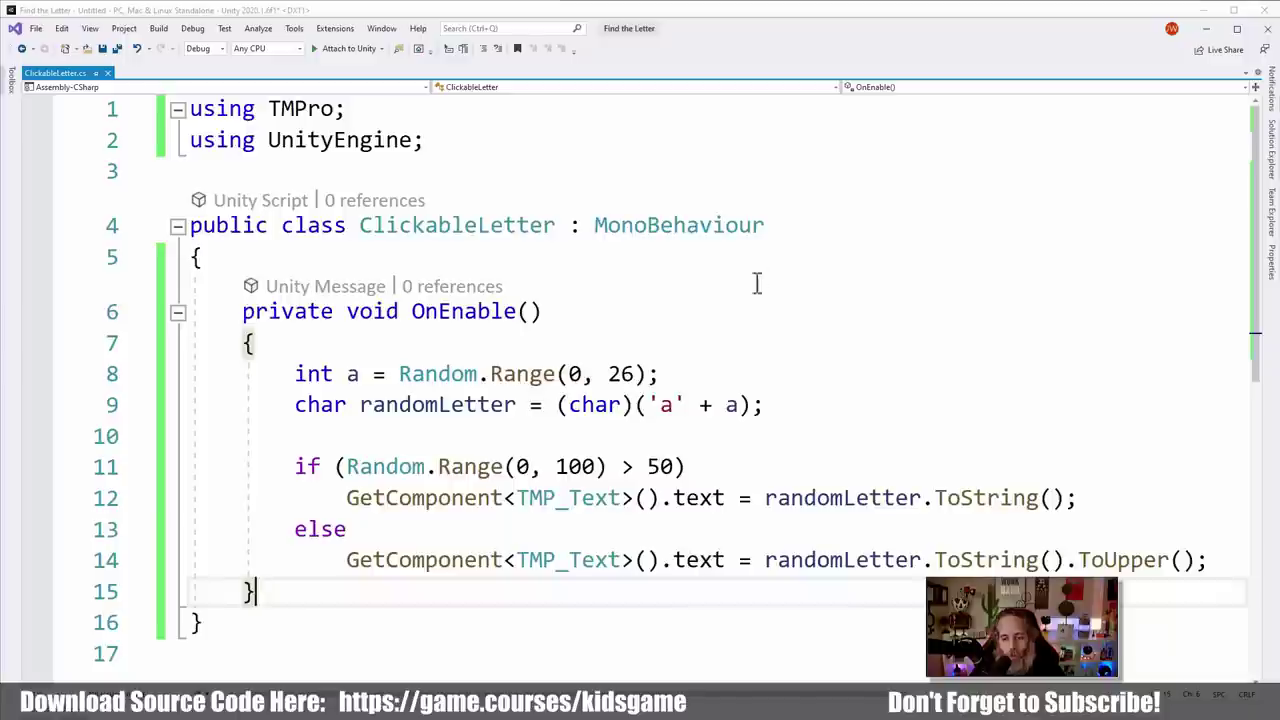
click(788, 225)
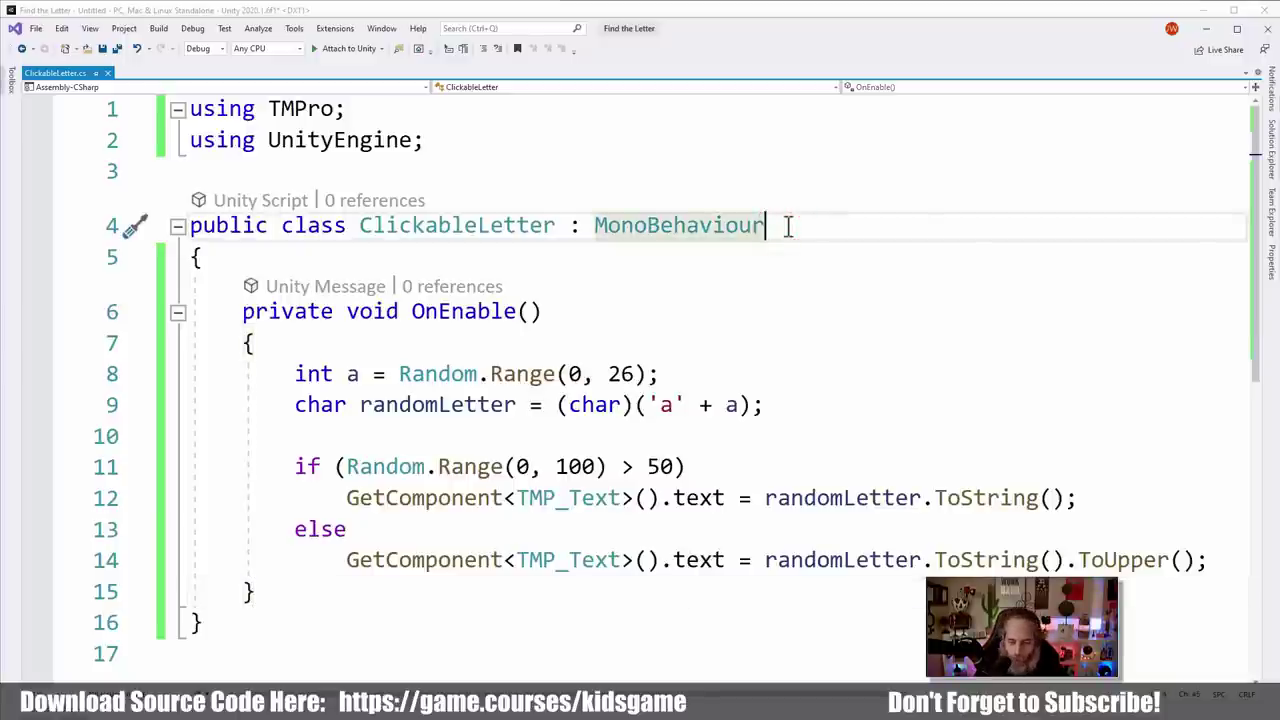
text(, )
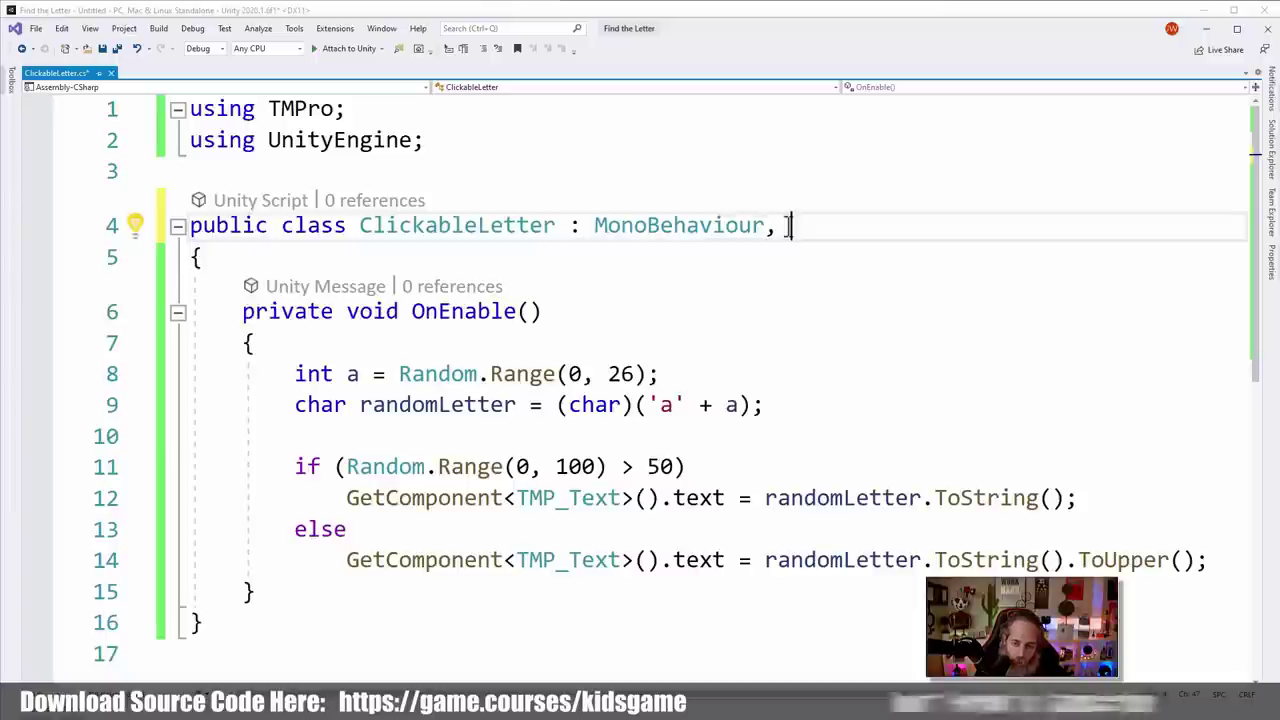
text(IPointerCl)
text(ickH)
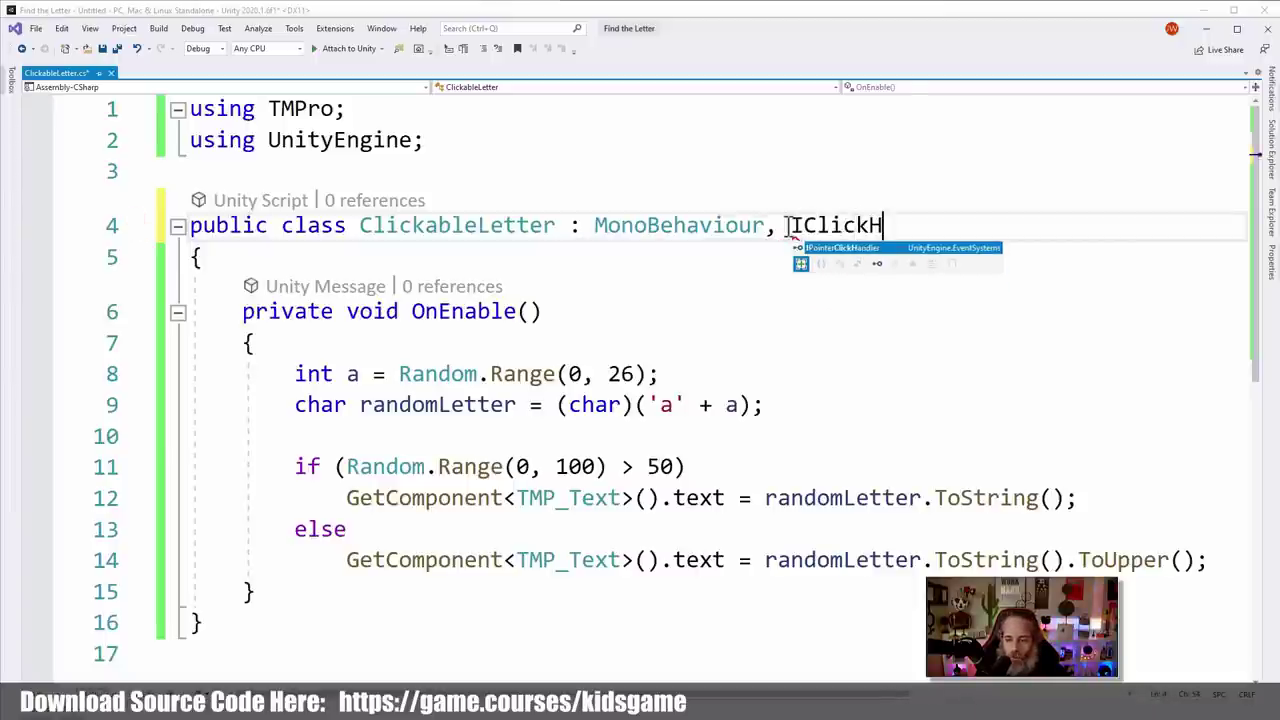
key(Tab)
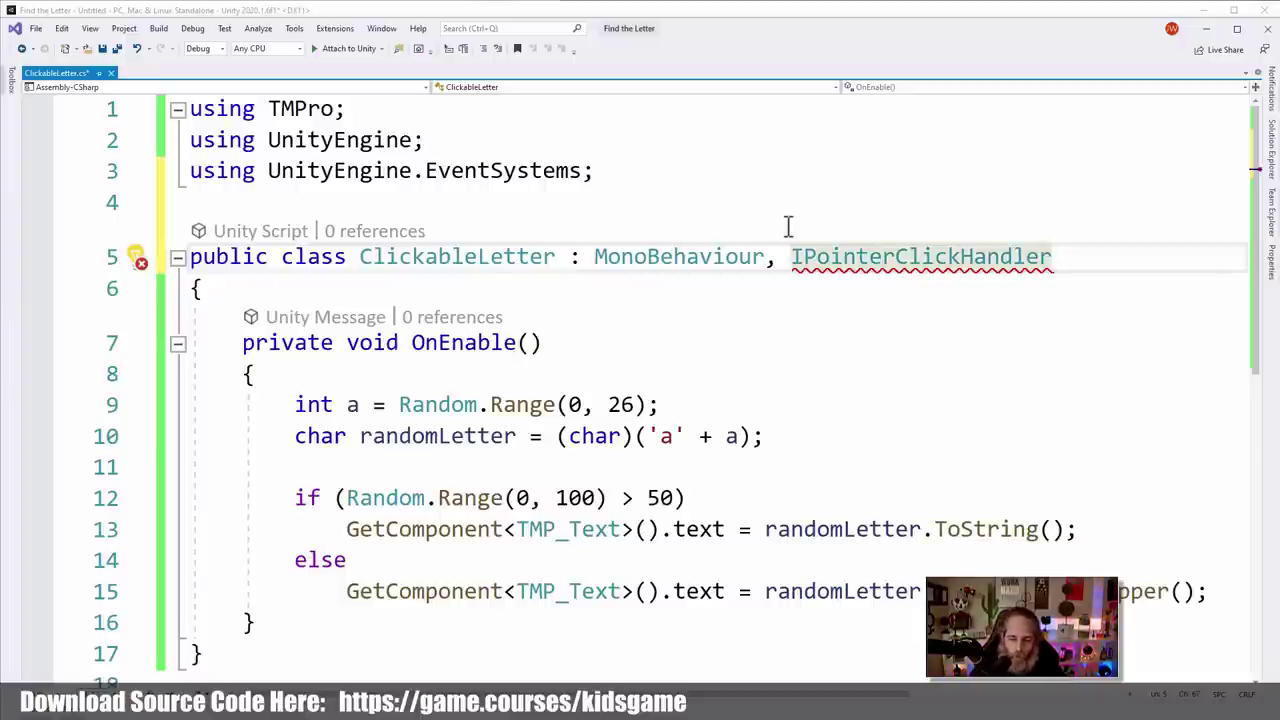
Generate the OnPointerClick stub via Implement interface and delete its throw statement
key(ctrl+.)
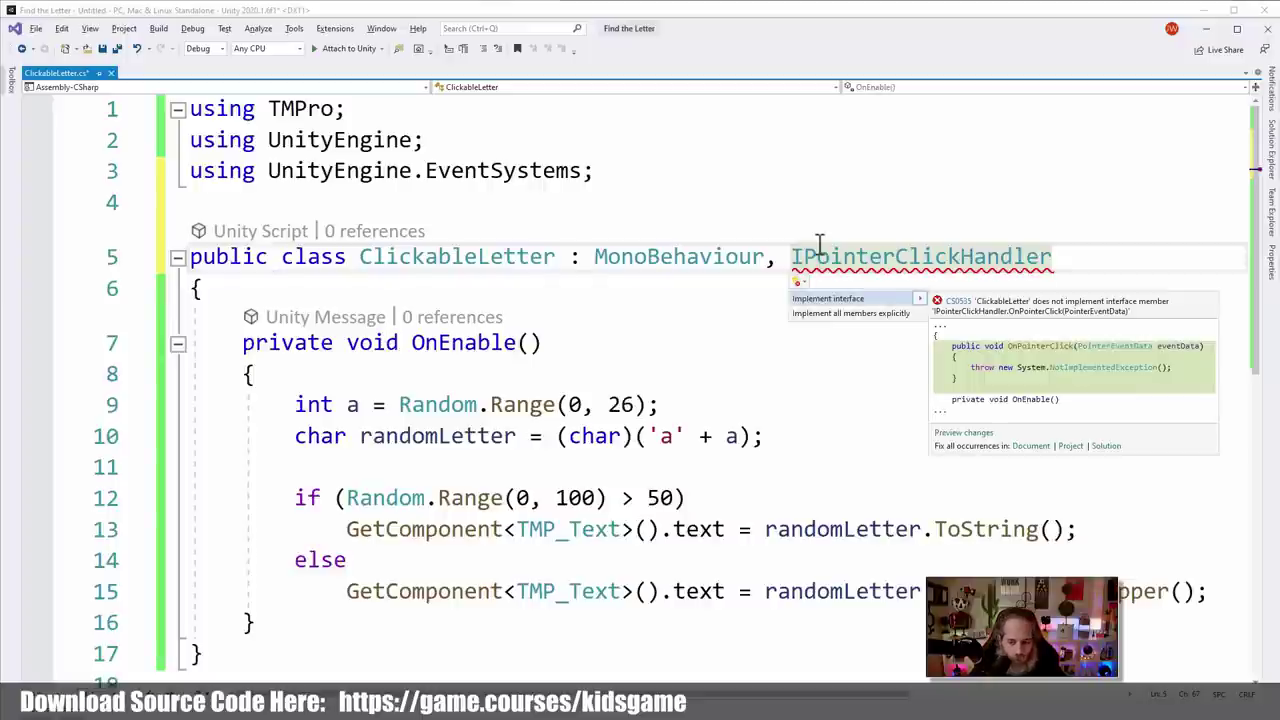
key(Return)
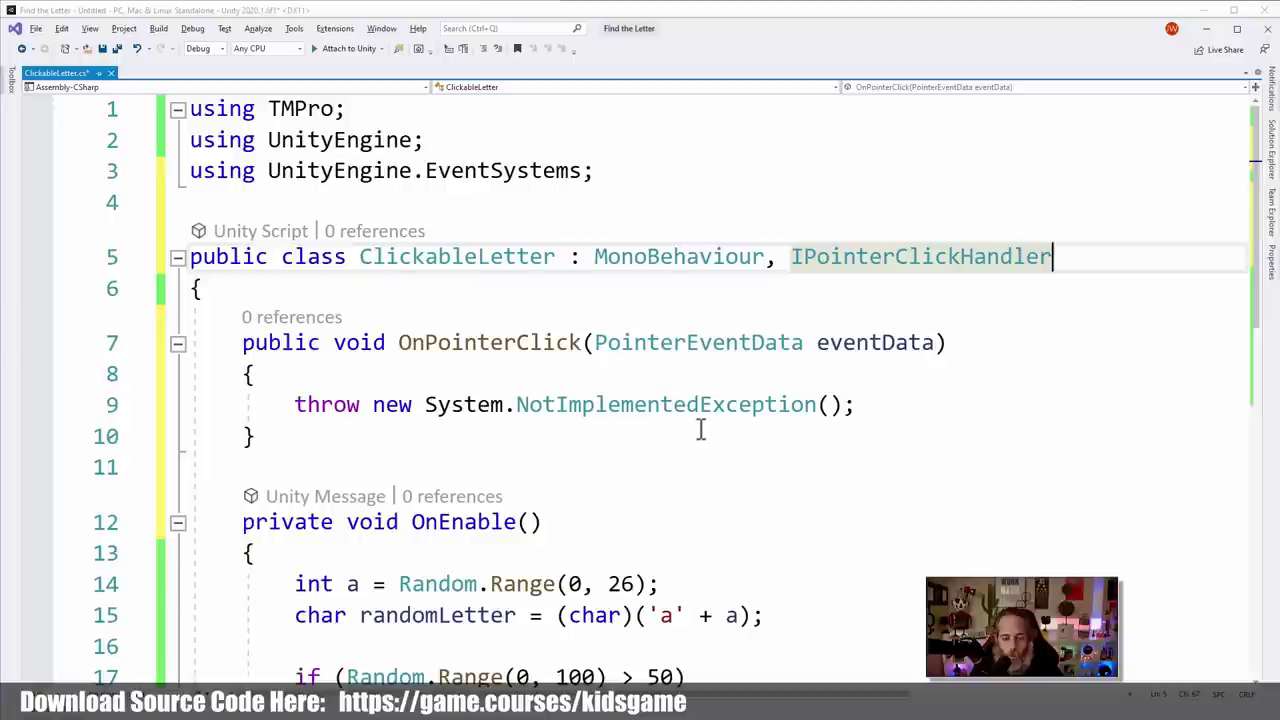
click(871, 408)
key(shift+Home)
key(BackSpace)
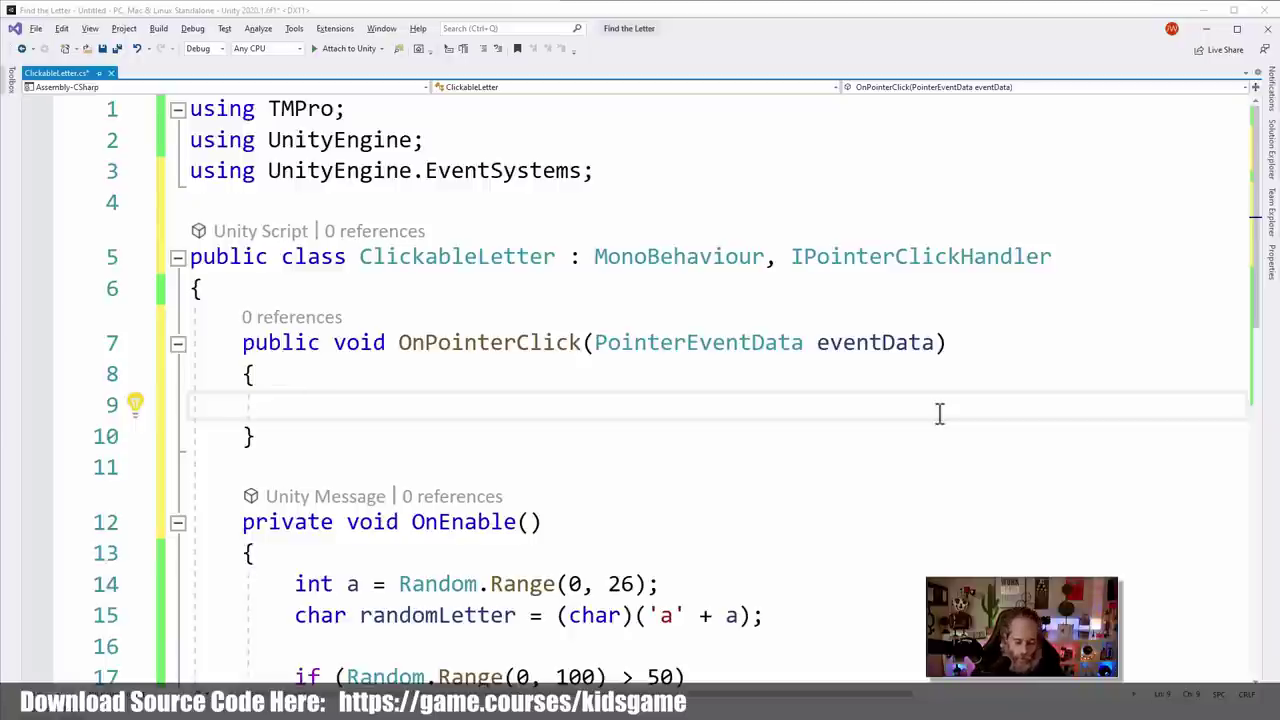
Start a Debug.Log("Clicked on letter ") call inside OnPointerClick
text(Debug.log)
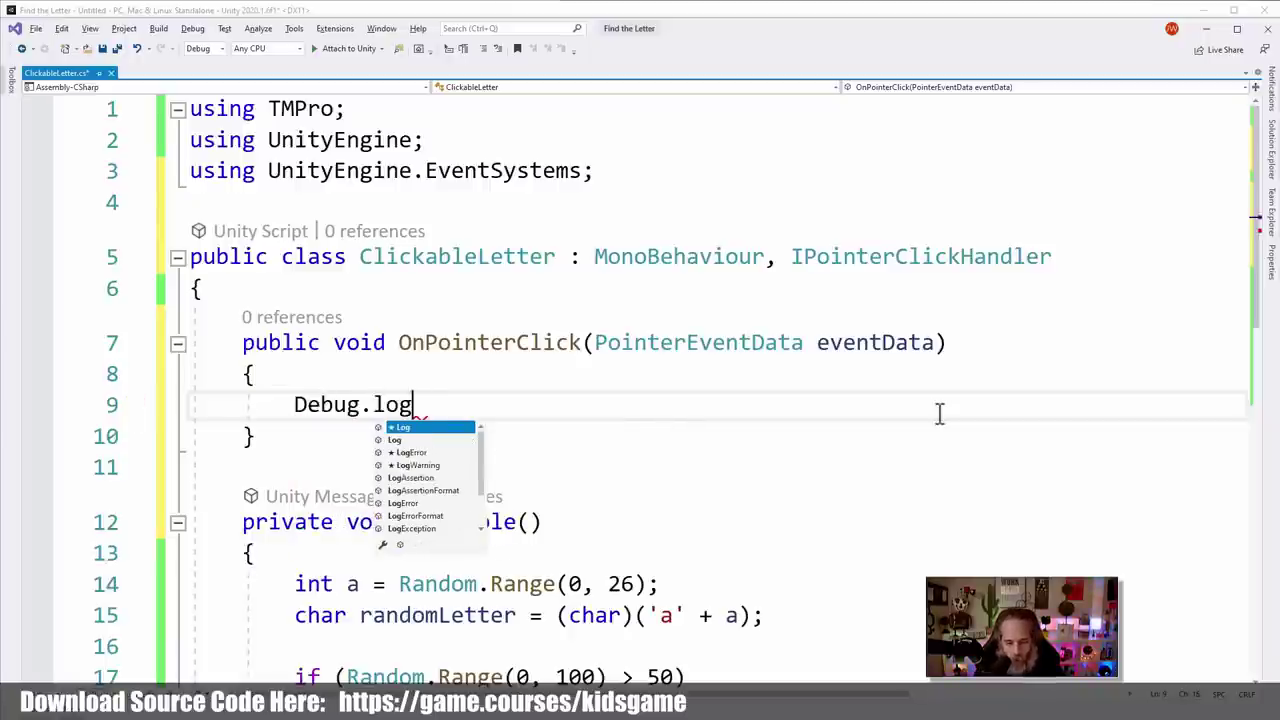
key(Tab)
text((")
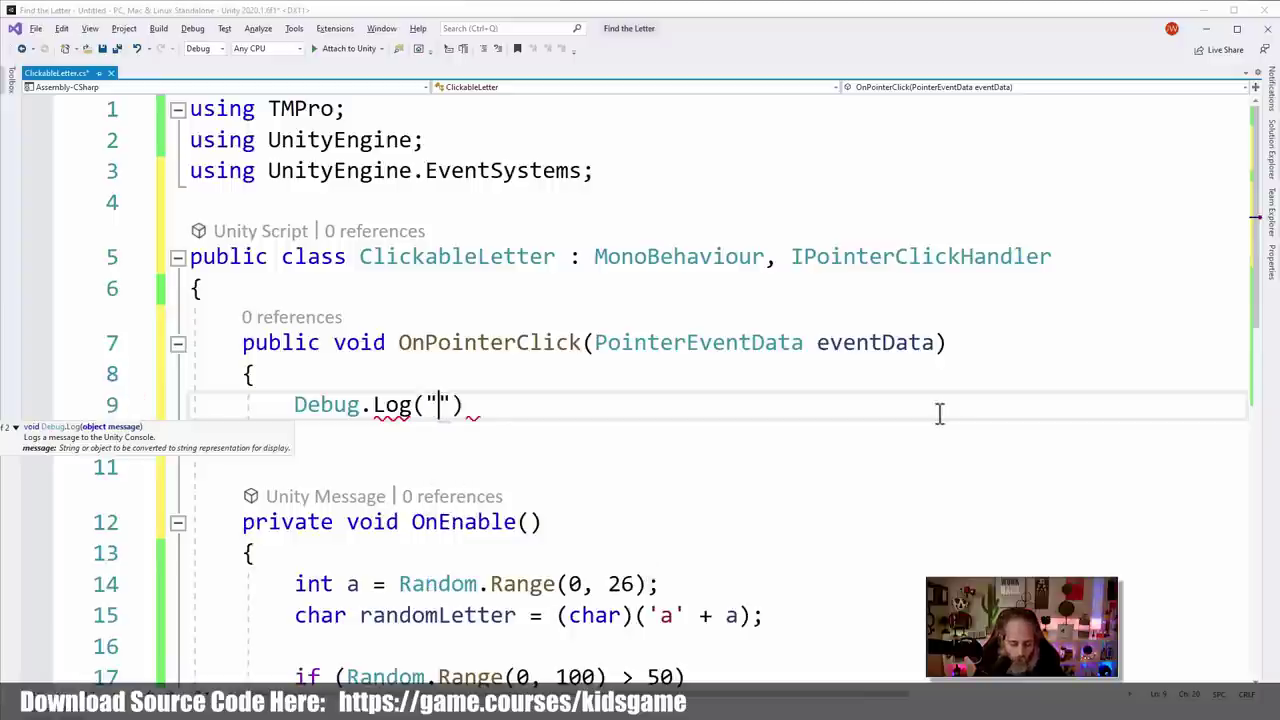
text(Clicke)
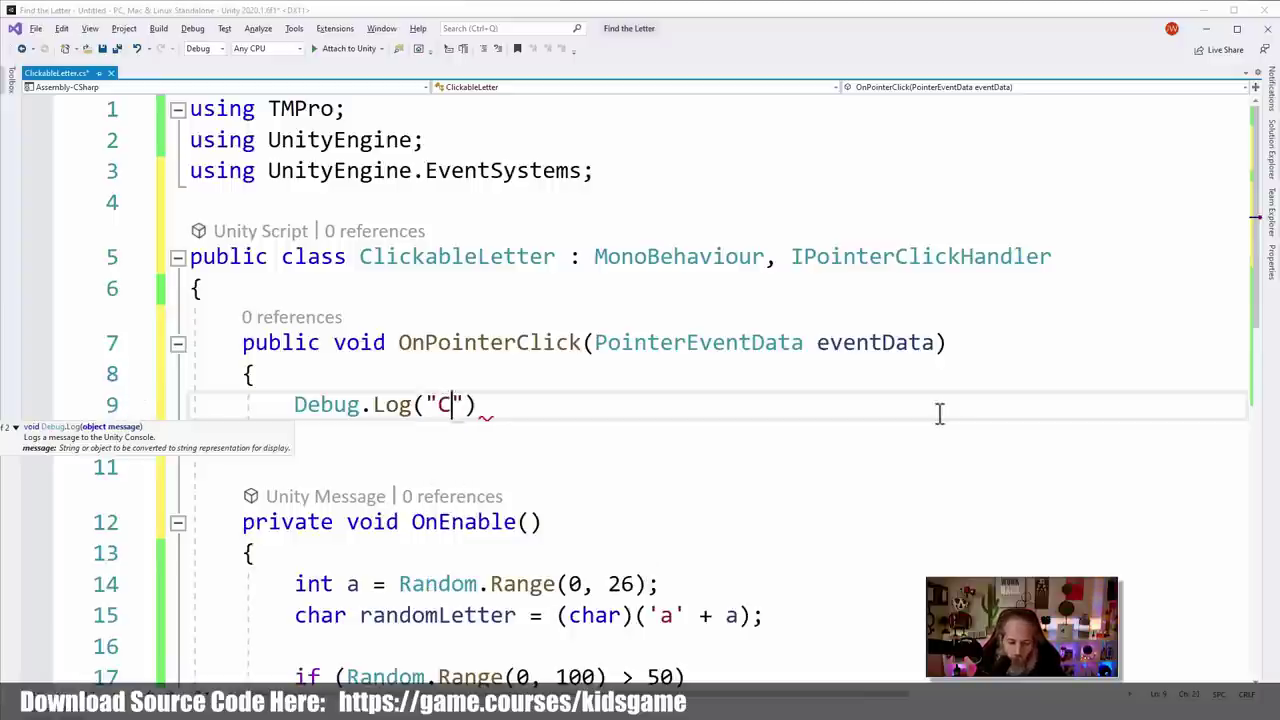
text(d on letter)
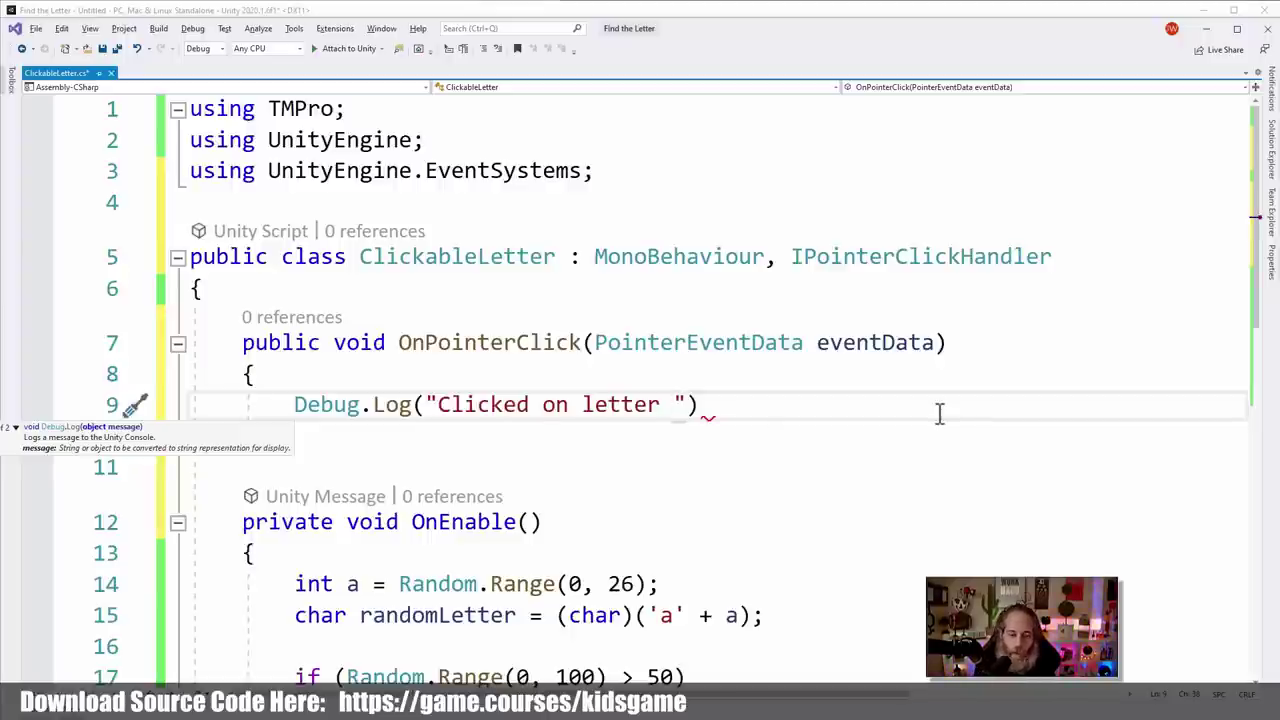
scroll(960, 540, down, 2)
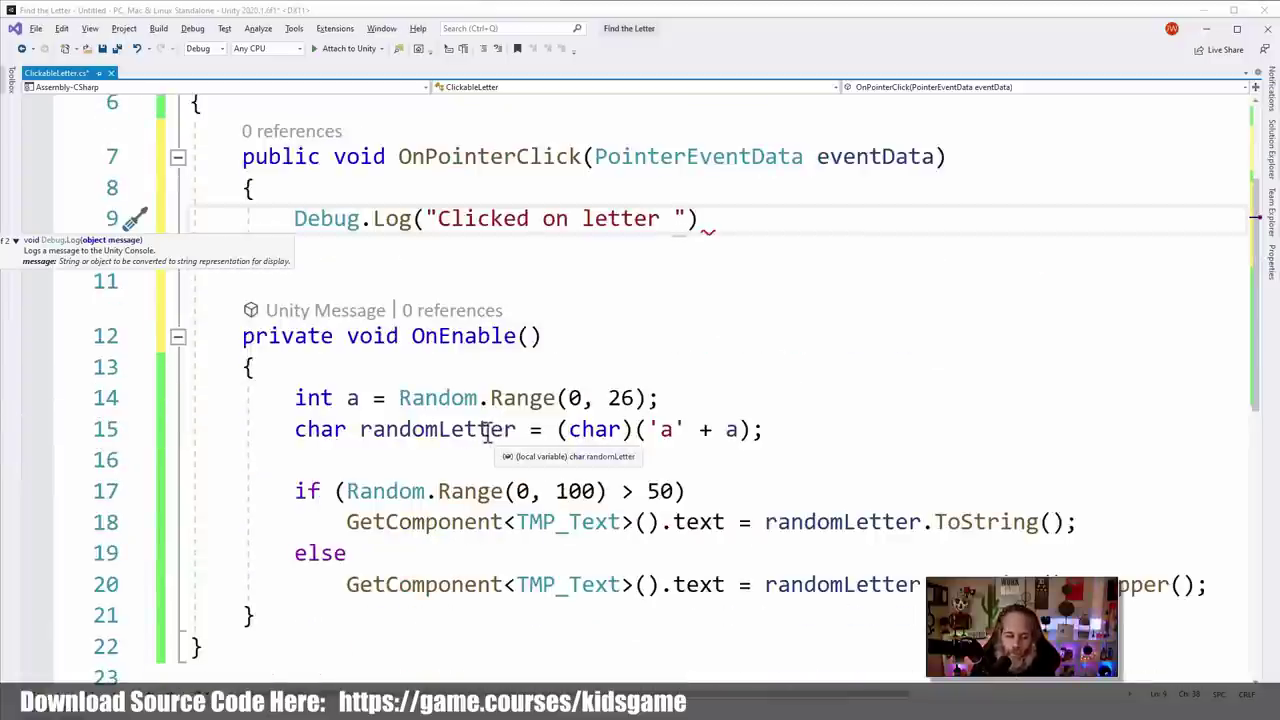
Browse the refactoring suggestions for the randomLetter variable, then dismiss them
click(343, 430)
click(390, 430)
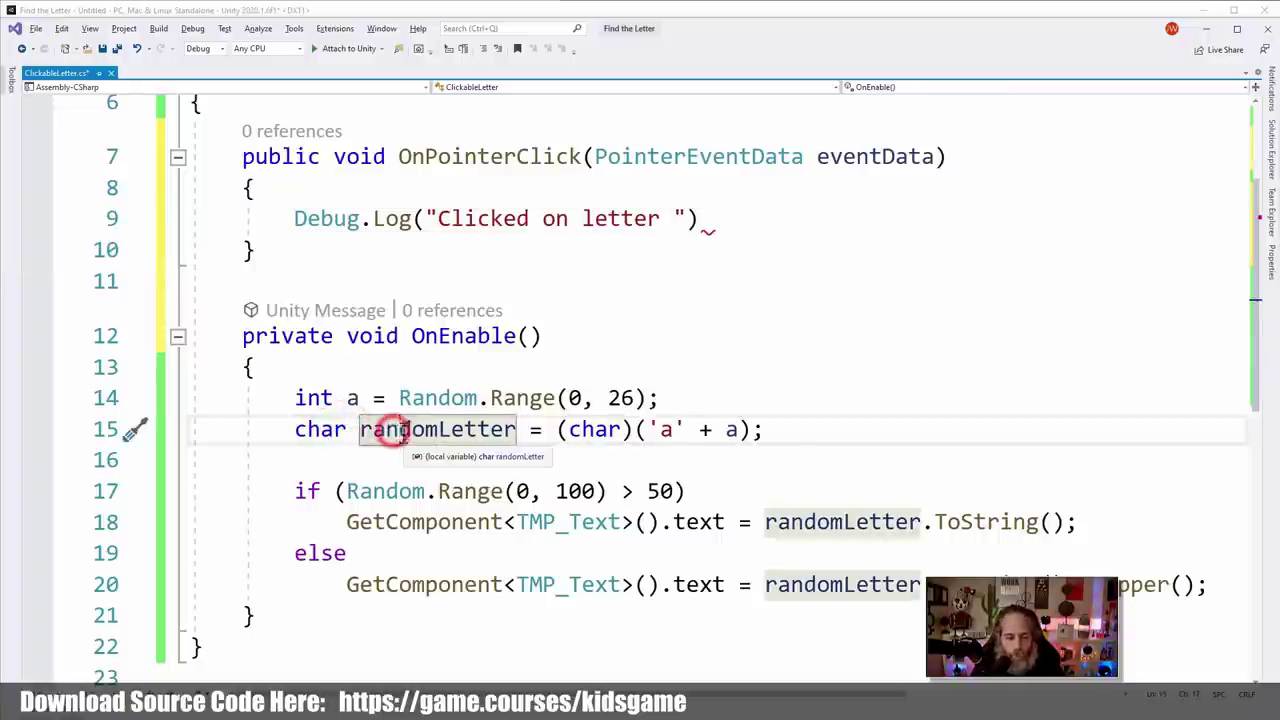
key(ctrl+period)
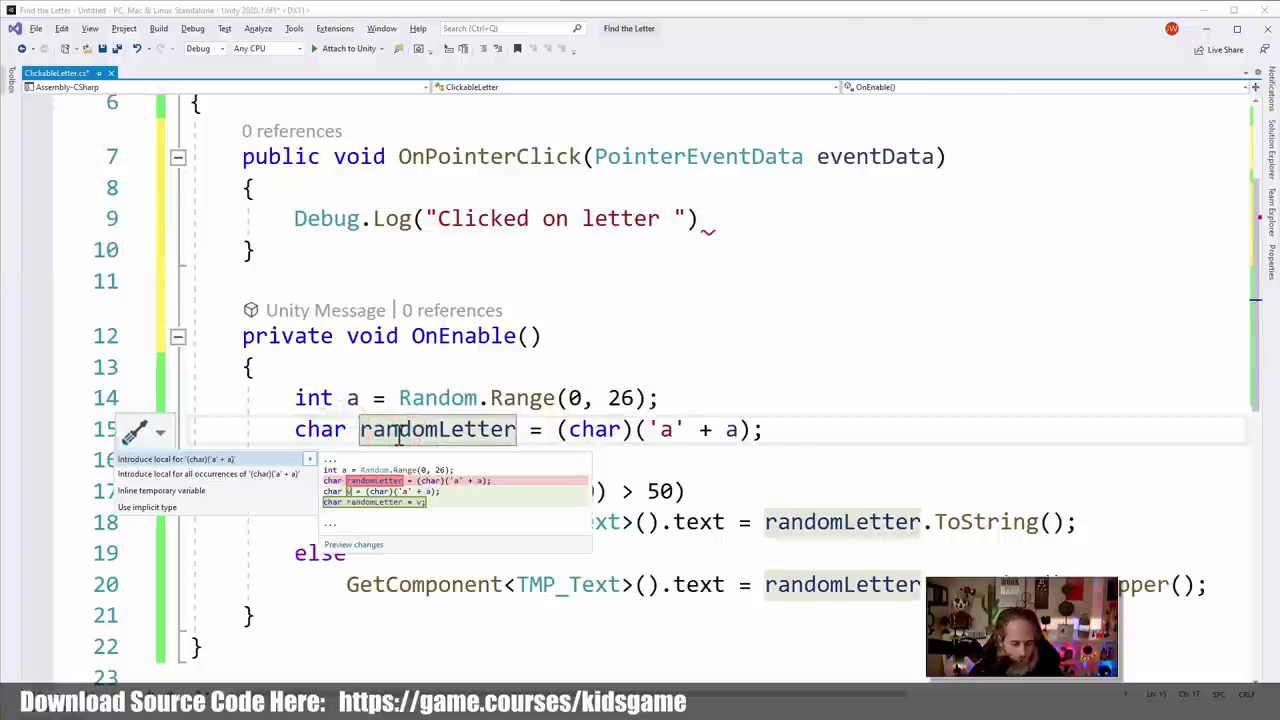
key(Down)
key(Down)
key(Down)
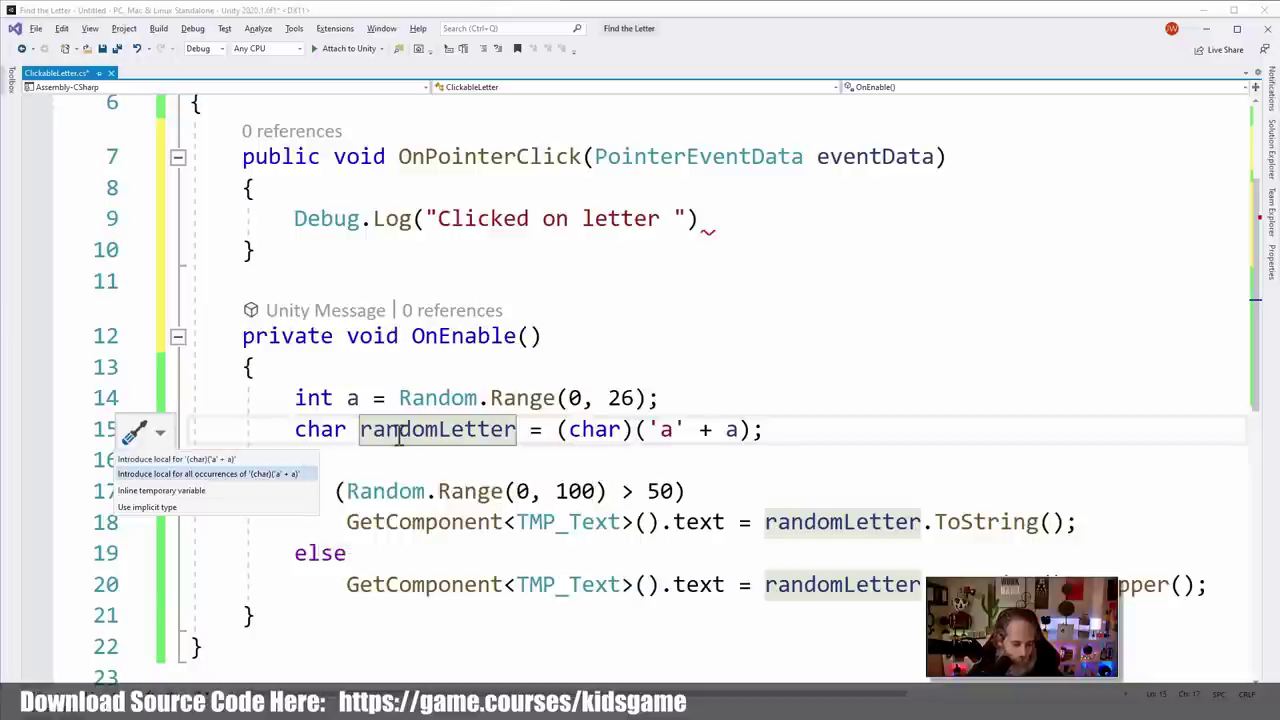
key(Down)
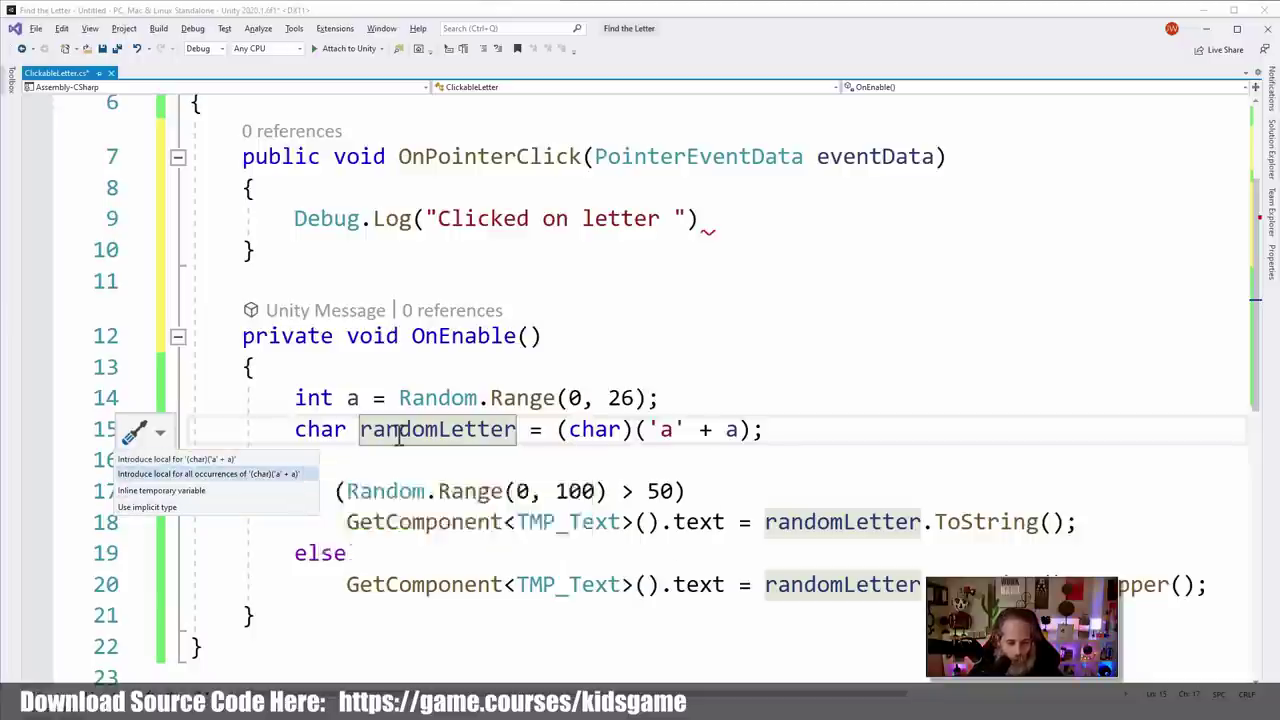
key(Escape)
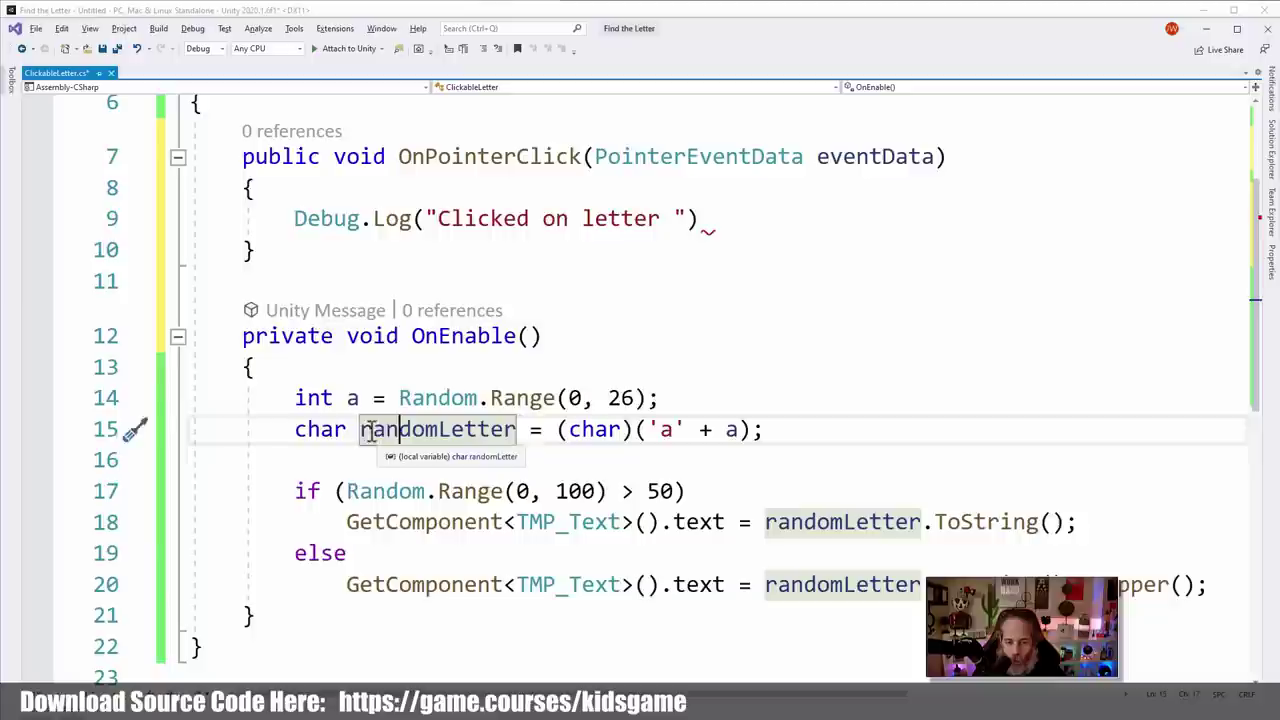
Rename randomLetter to _randomLetter everywhere with the Rename refactoring
click(364, 429)
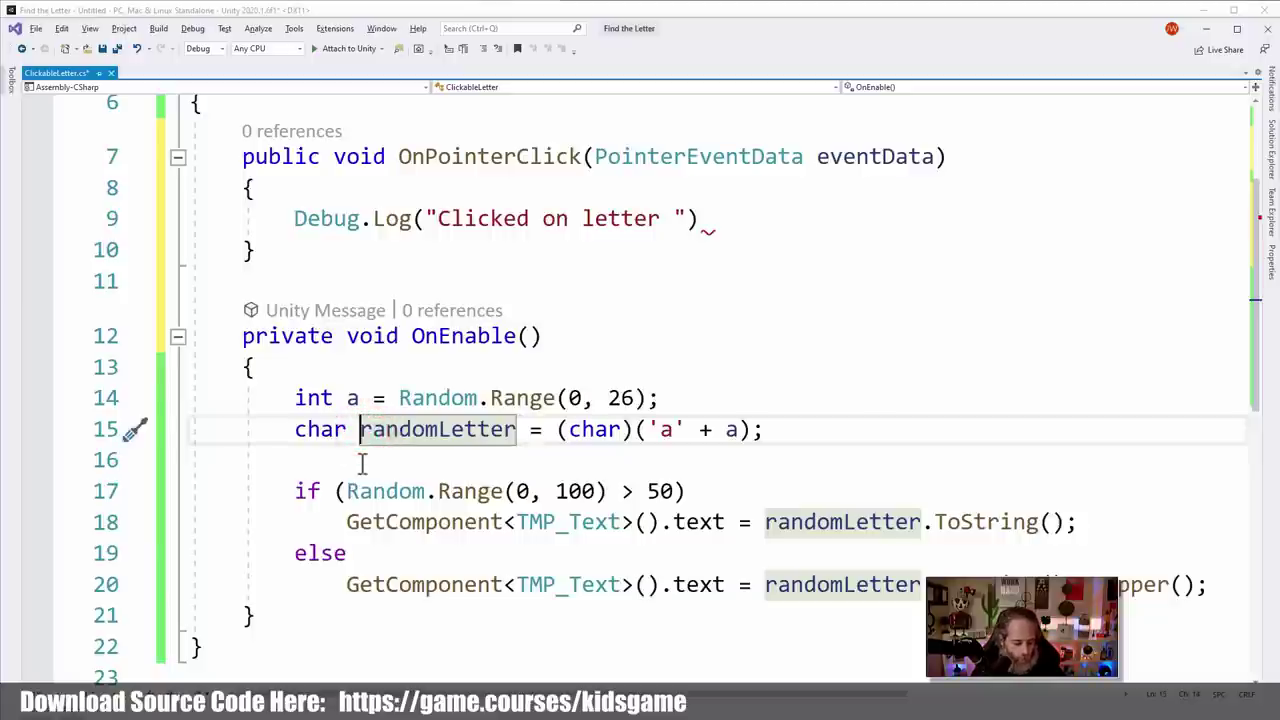
key(ctrl+r)
key(ctrl+r)
key(Left)
text(_)
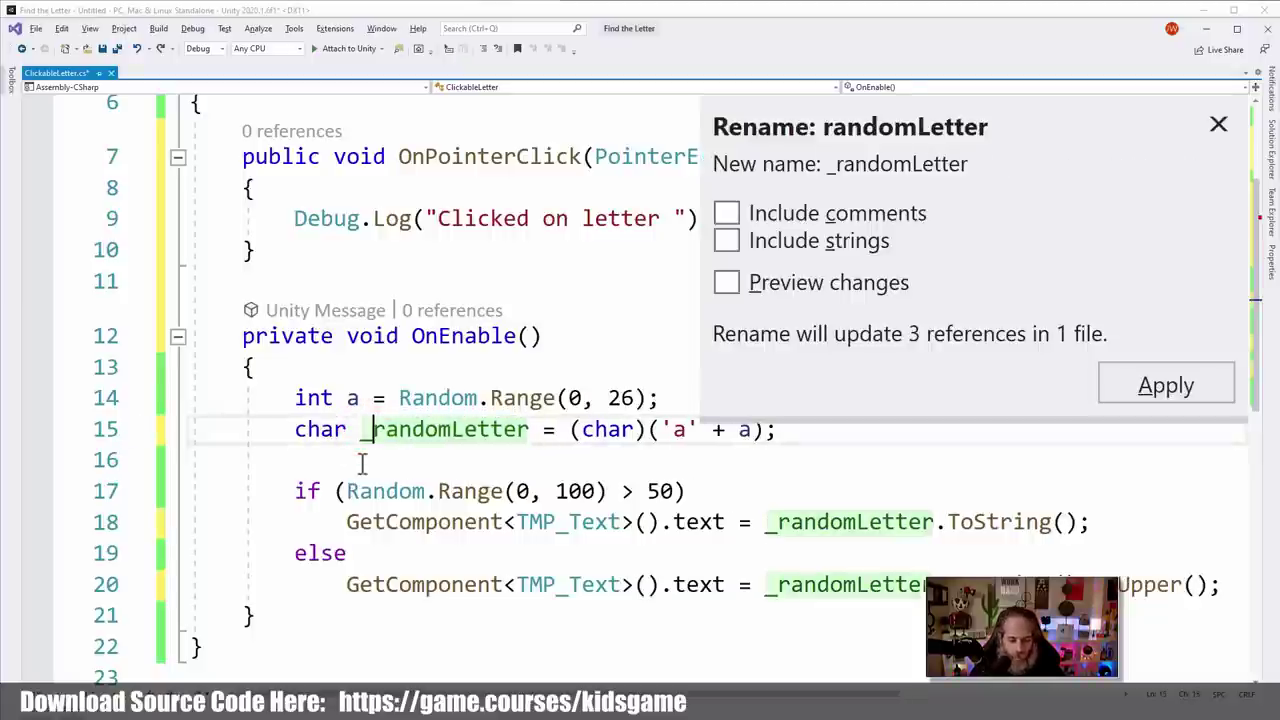
key(Return)
key(ctrl+period)
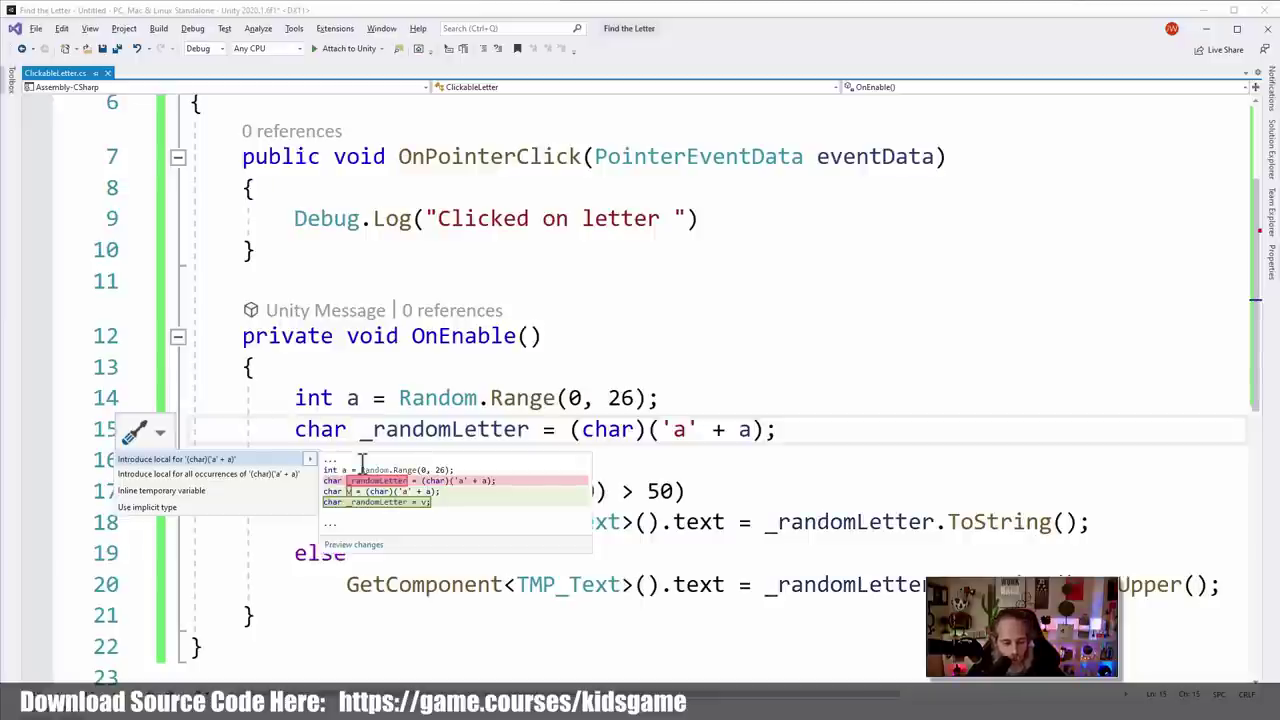
key(Escape)
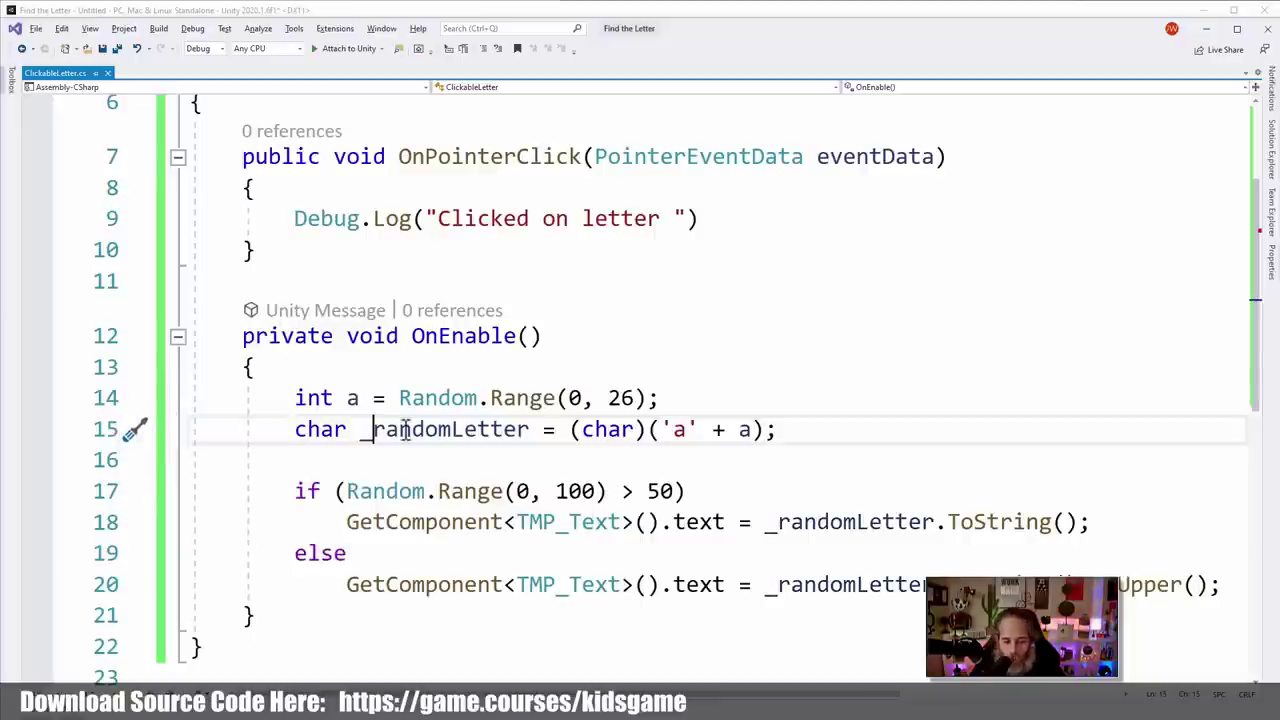
Delete the local 'char' type from the _randomLetter assignment on line 15
double_click(334, 430)
key(BackSpace)
key(Delete)
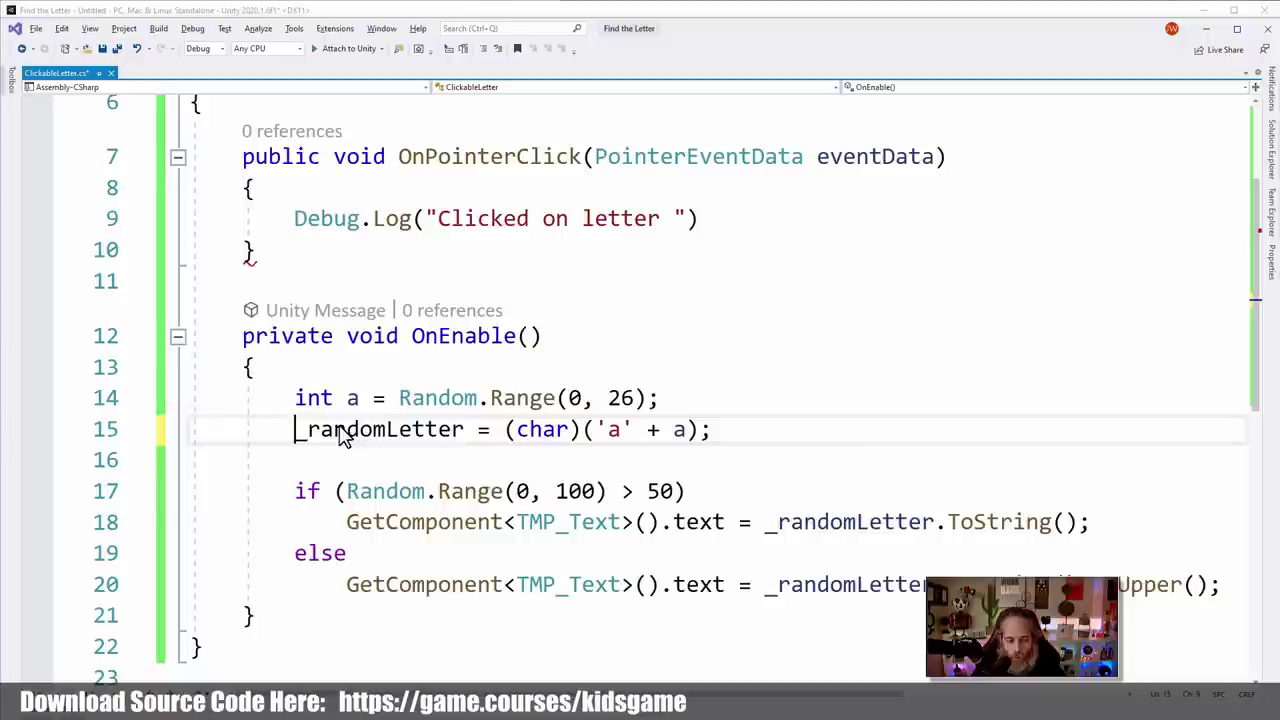
double_click(337, 429)
key(ctrl+c)
Declare 'char _randomLetter;' as a field at the top of the ClickableLetter class
click(339, 277)
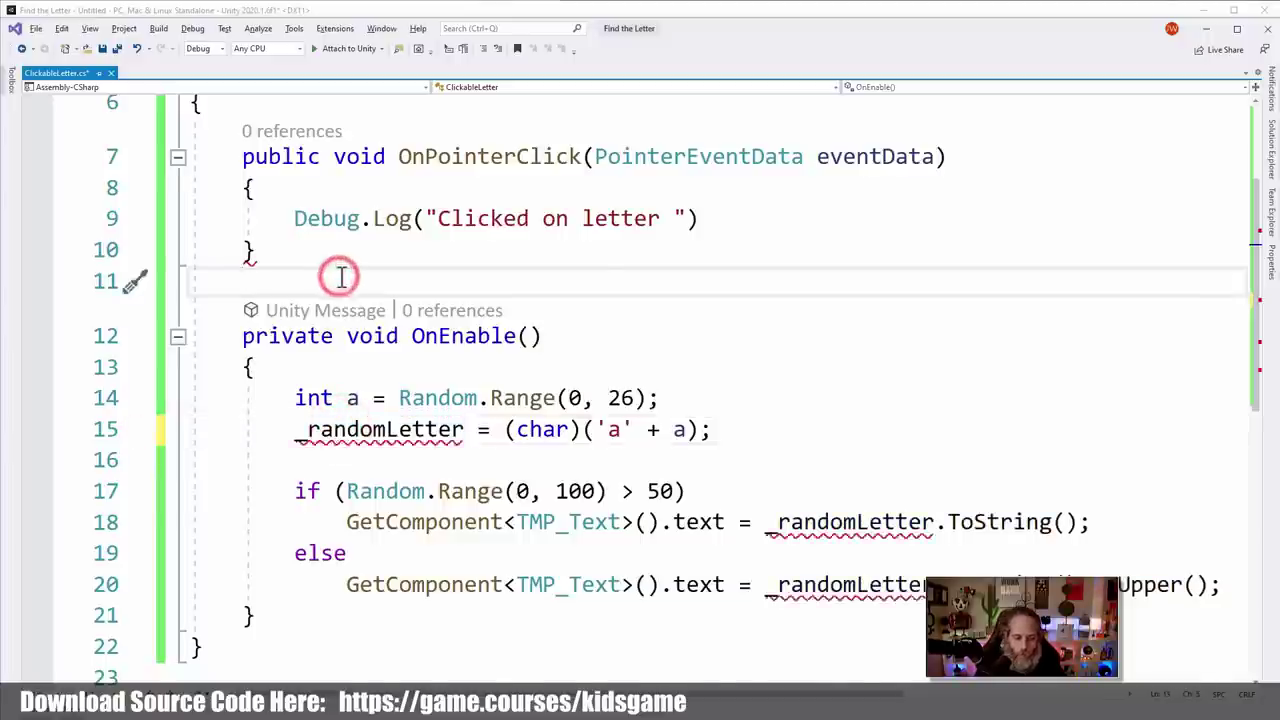
scroll(325, 250, up, 1)
click(314, 205)
key(Return)
text(char)
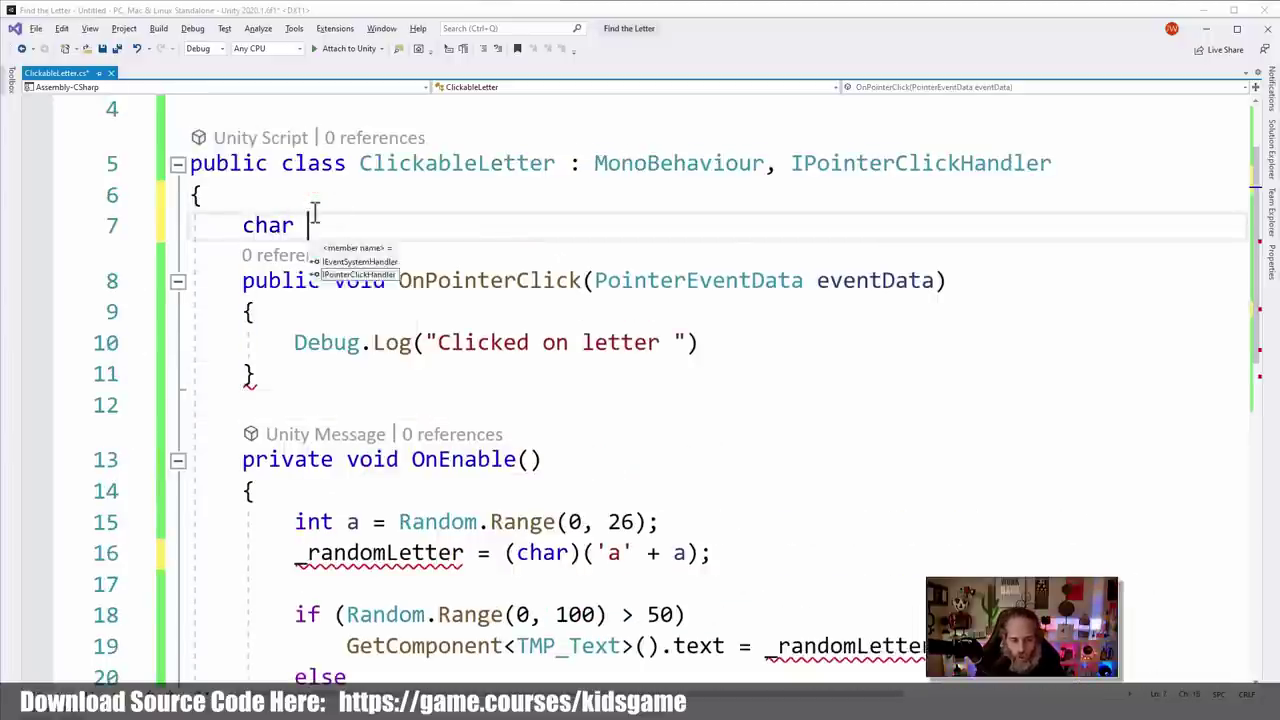
key(ctrl+v)
text(;)
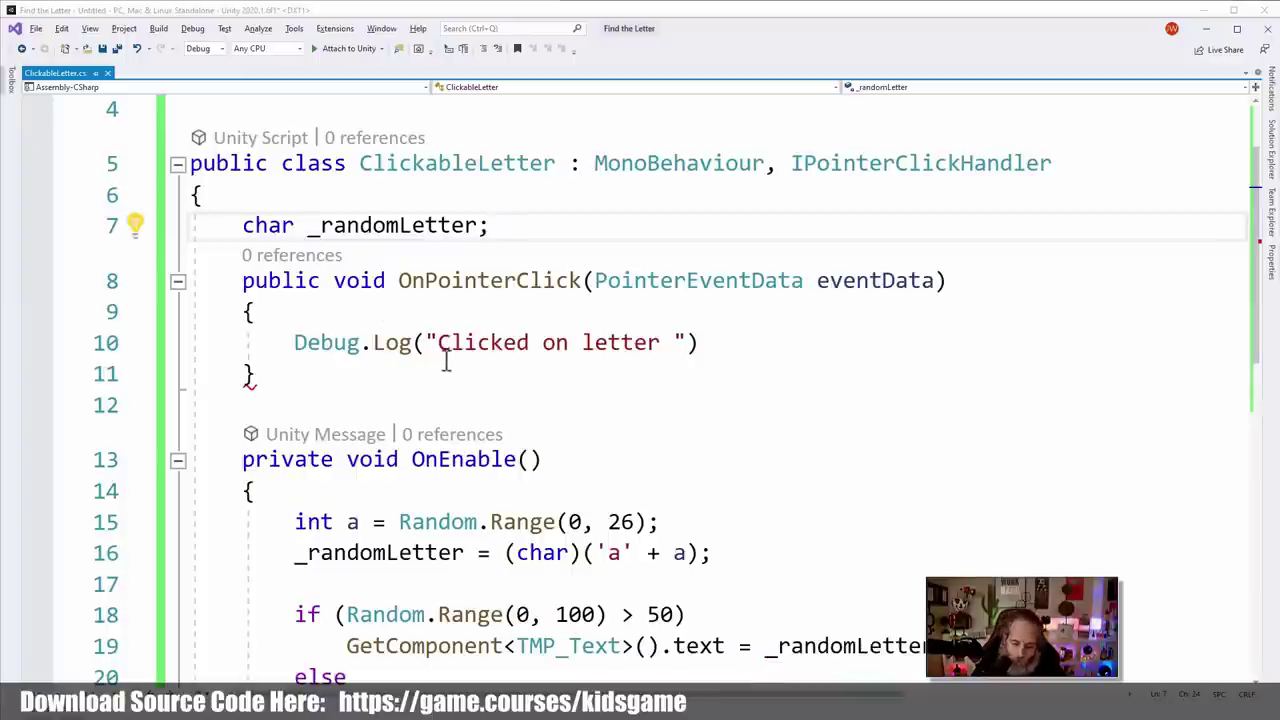
scroll(455, 419, down, 1)
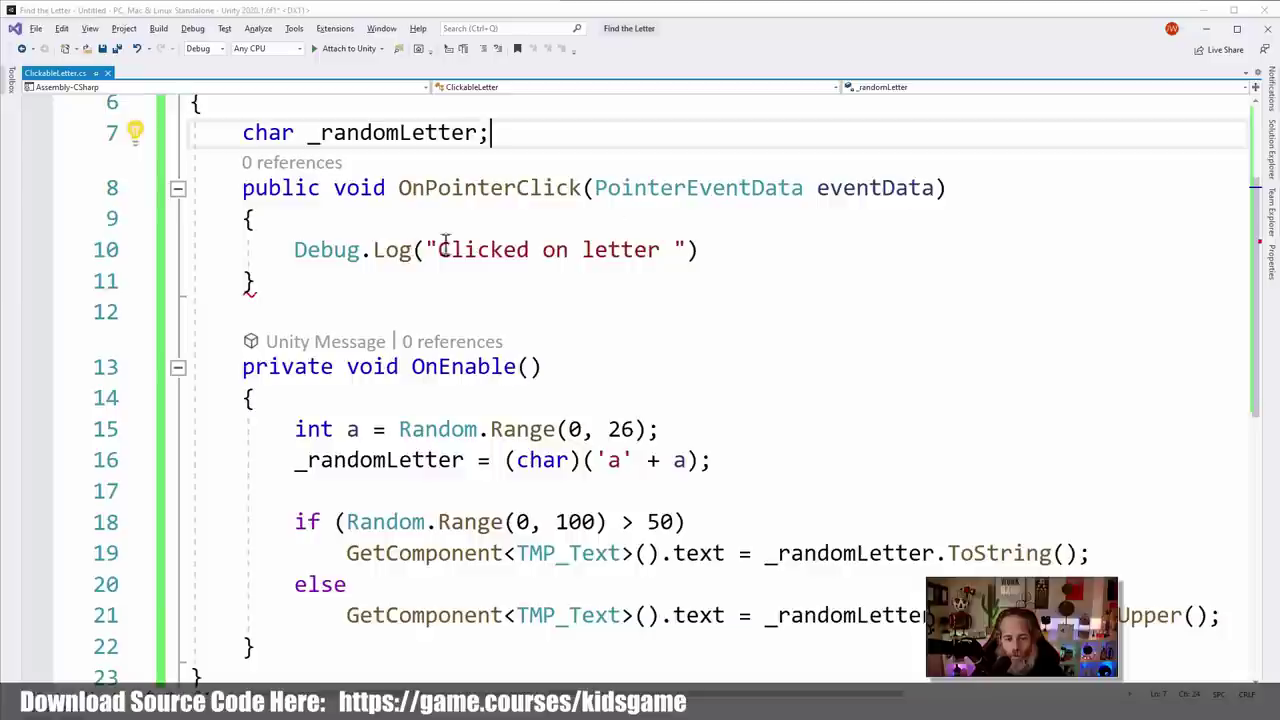
Make Debug.Log print $"Clicked on letter {_randomLetter}", add the semicolon, and return to Unity
click(672, 249)
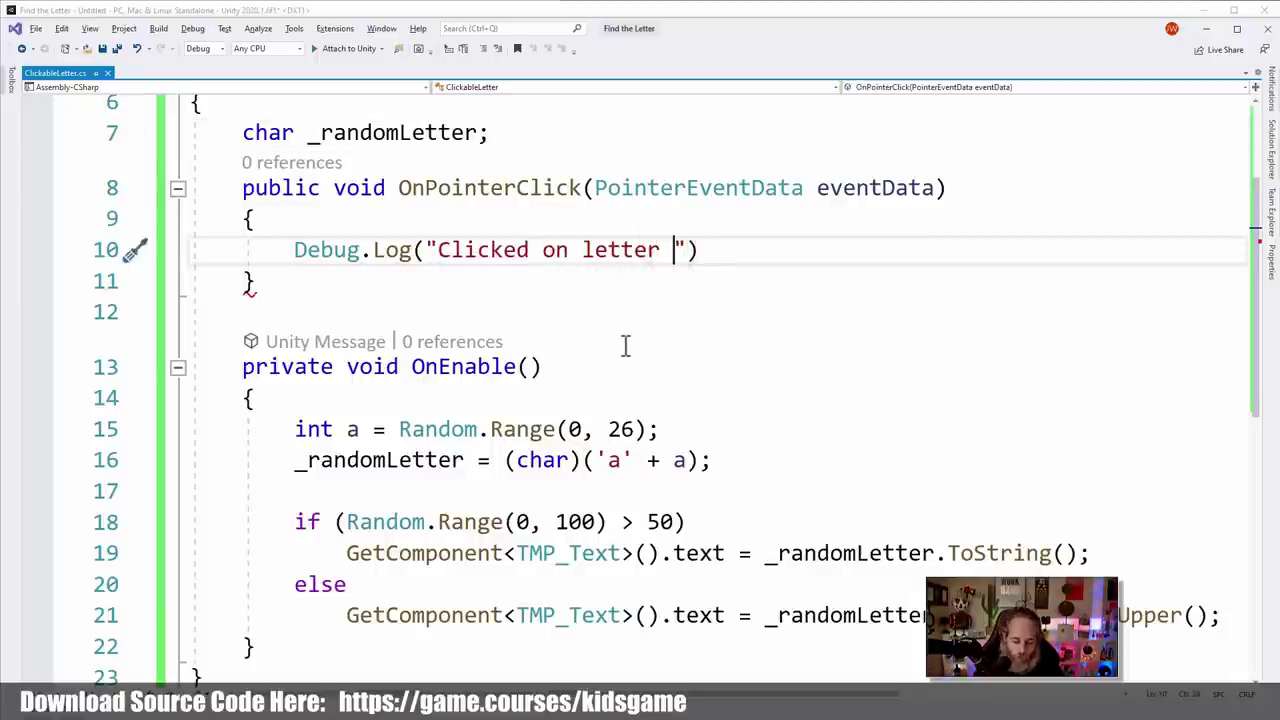
text({)
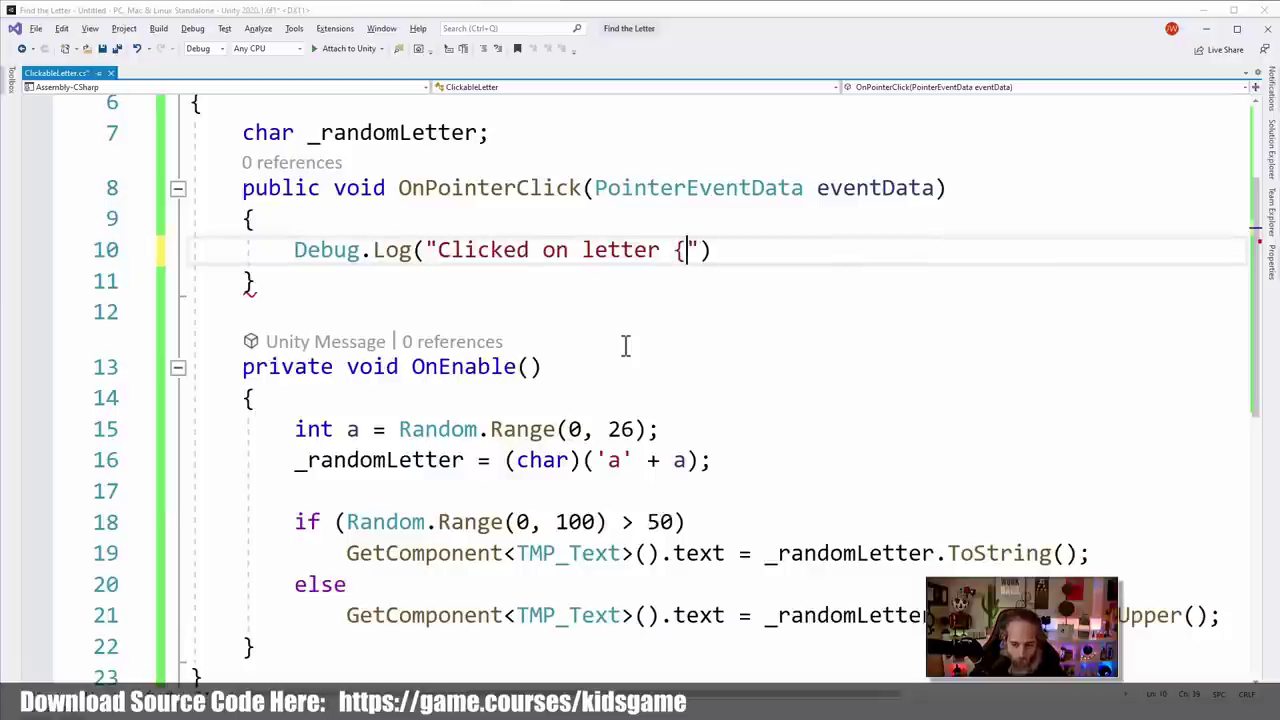
text(_randomLetter)
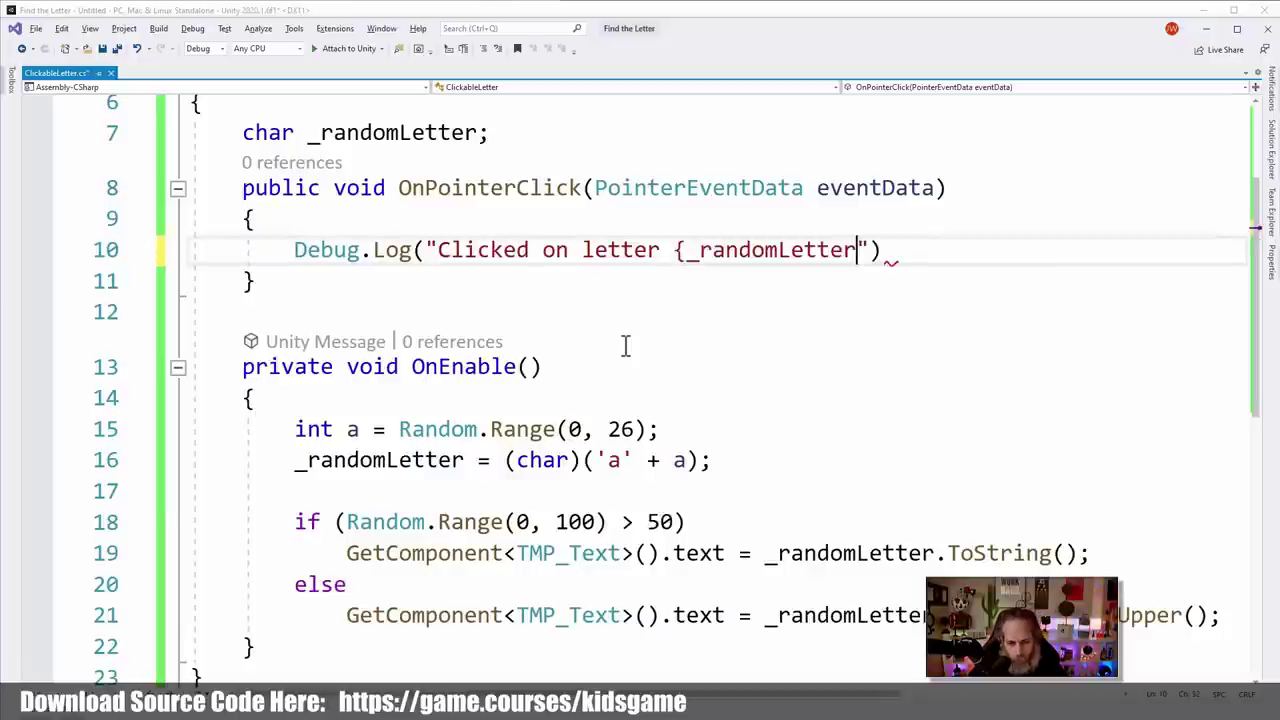
text(})
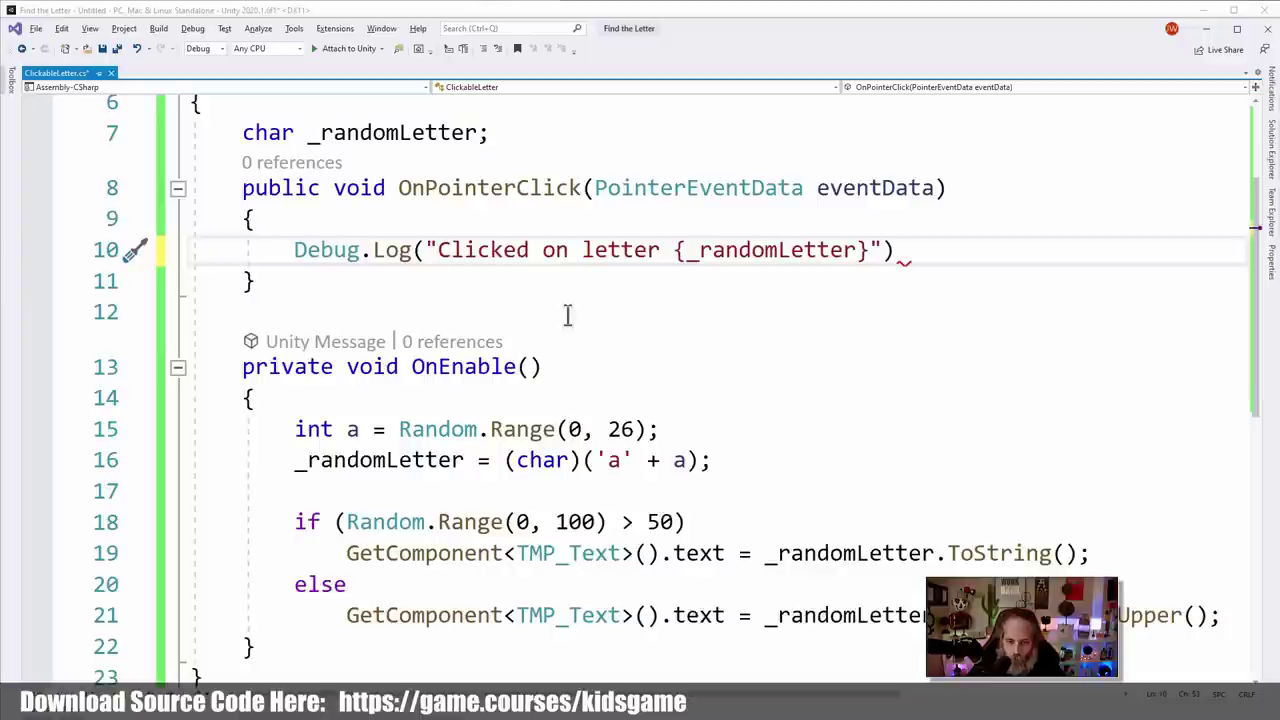
click(430, 250)
text($)
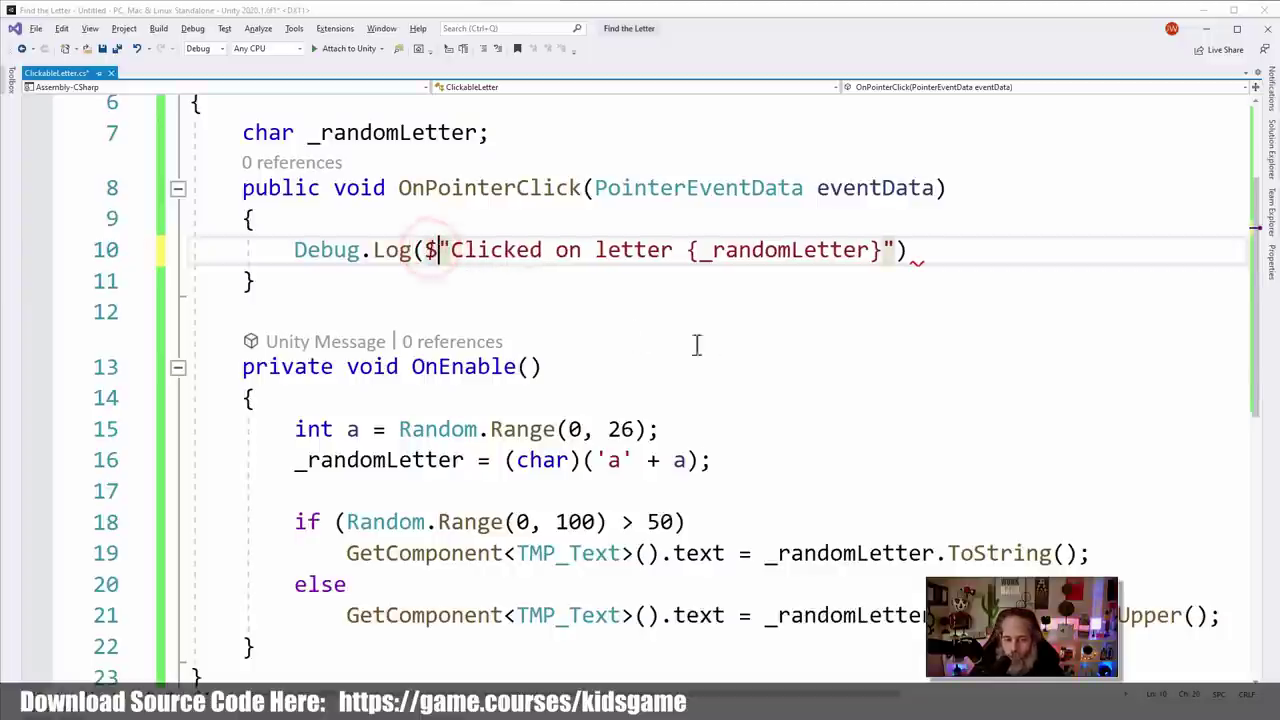
click(938, 246)
text(;)
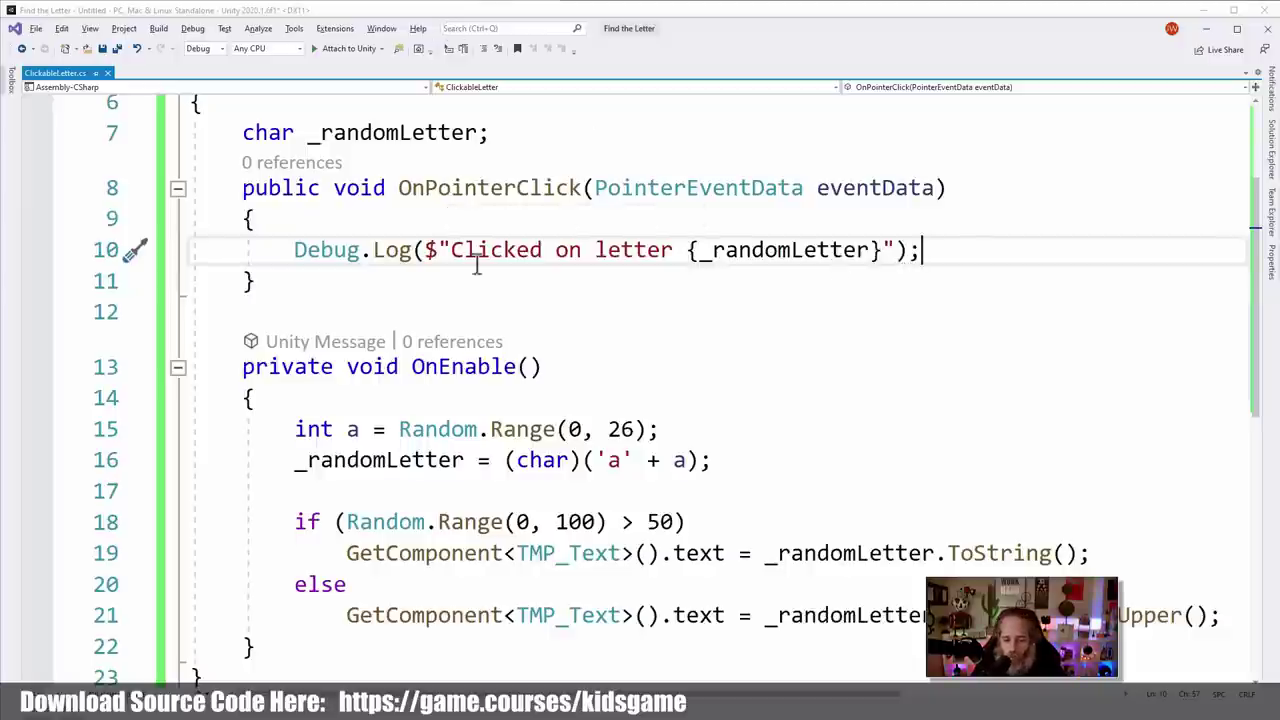
key(alt+Tab)
click(460, 12)
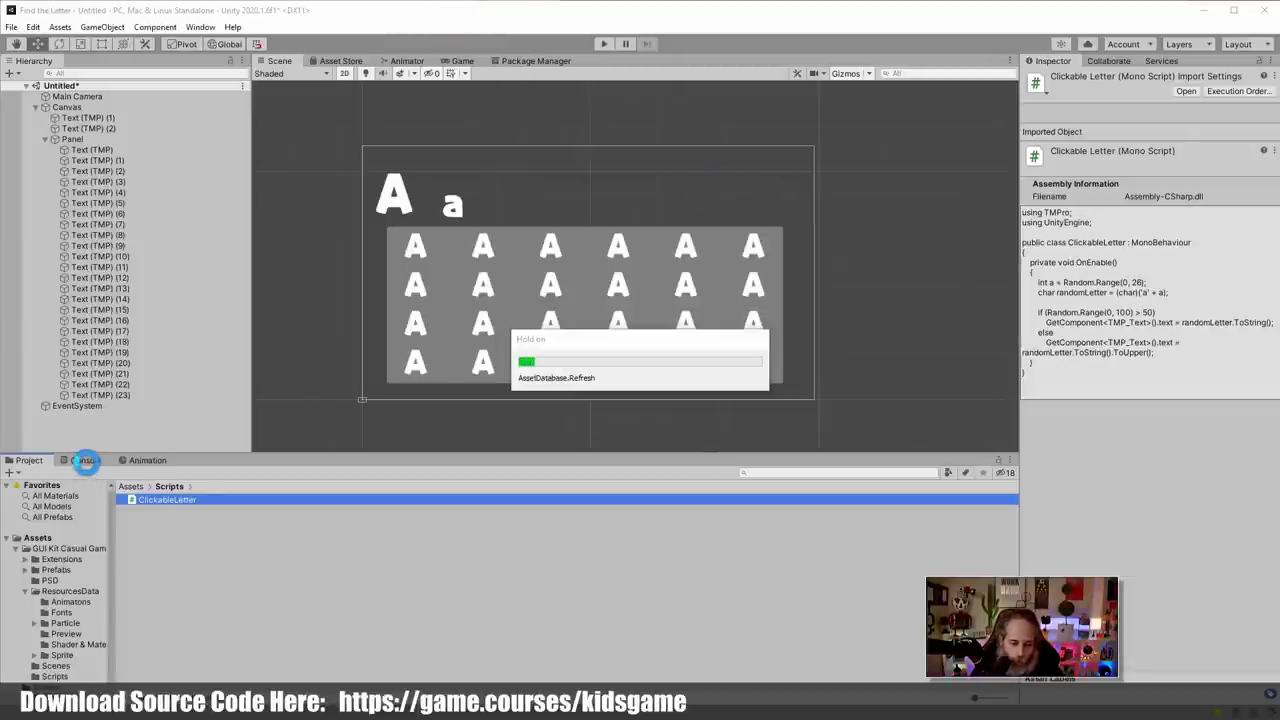
Play with the Console visible and click letters u, L, W and a to check their log messages
click(86, 462)
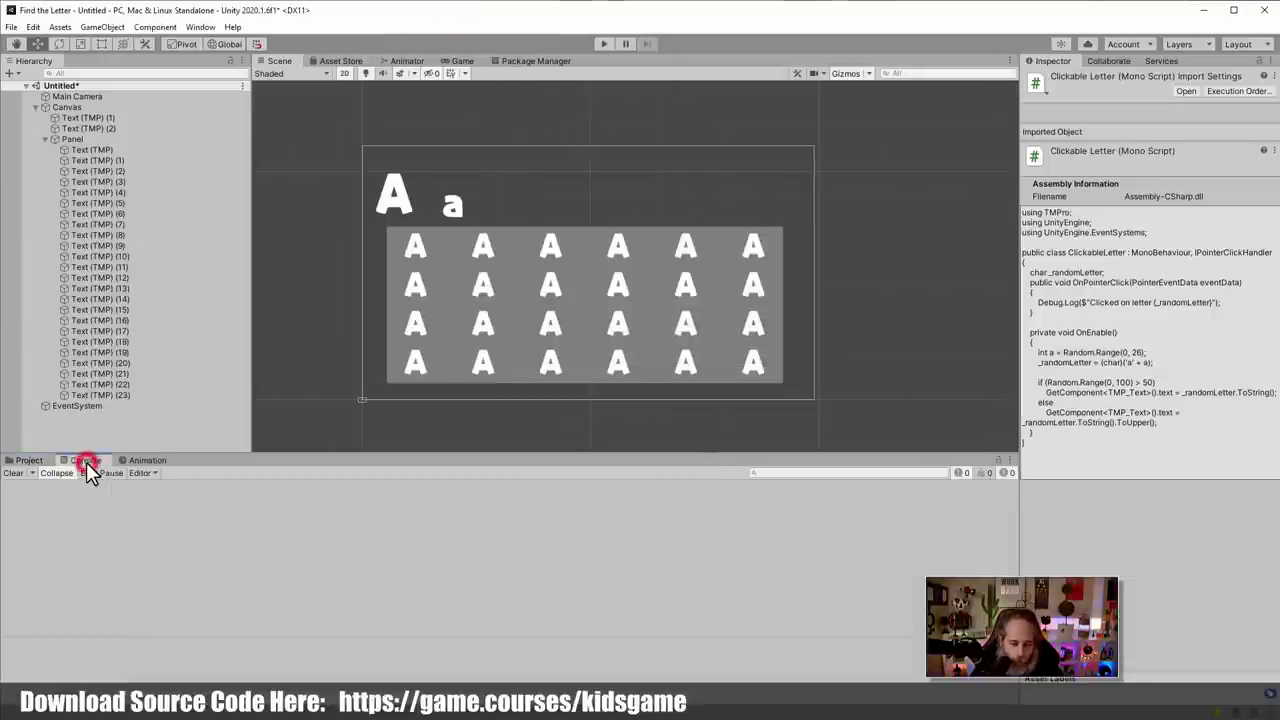
click(605, 44)
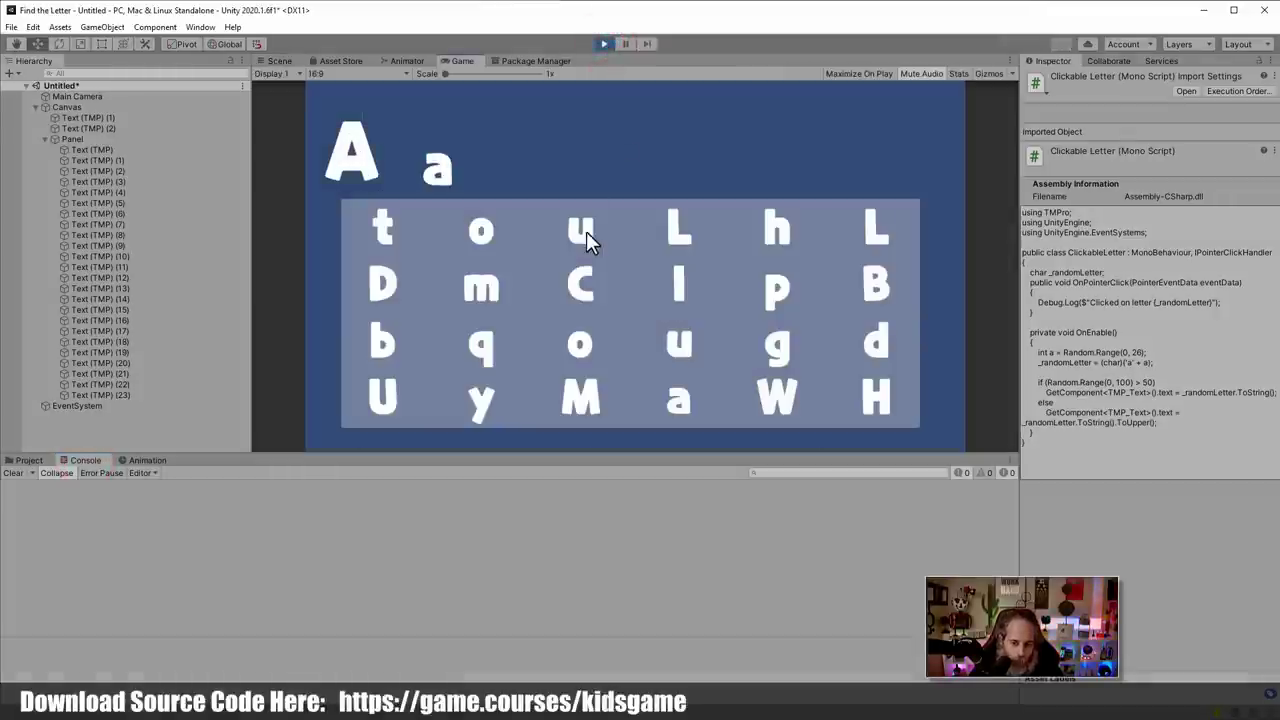
click(586, 231)
click(665, 228)
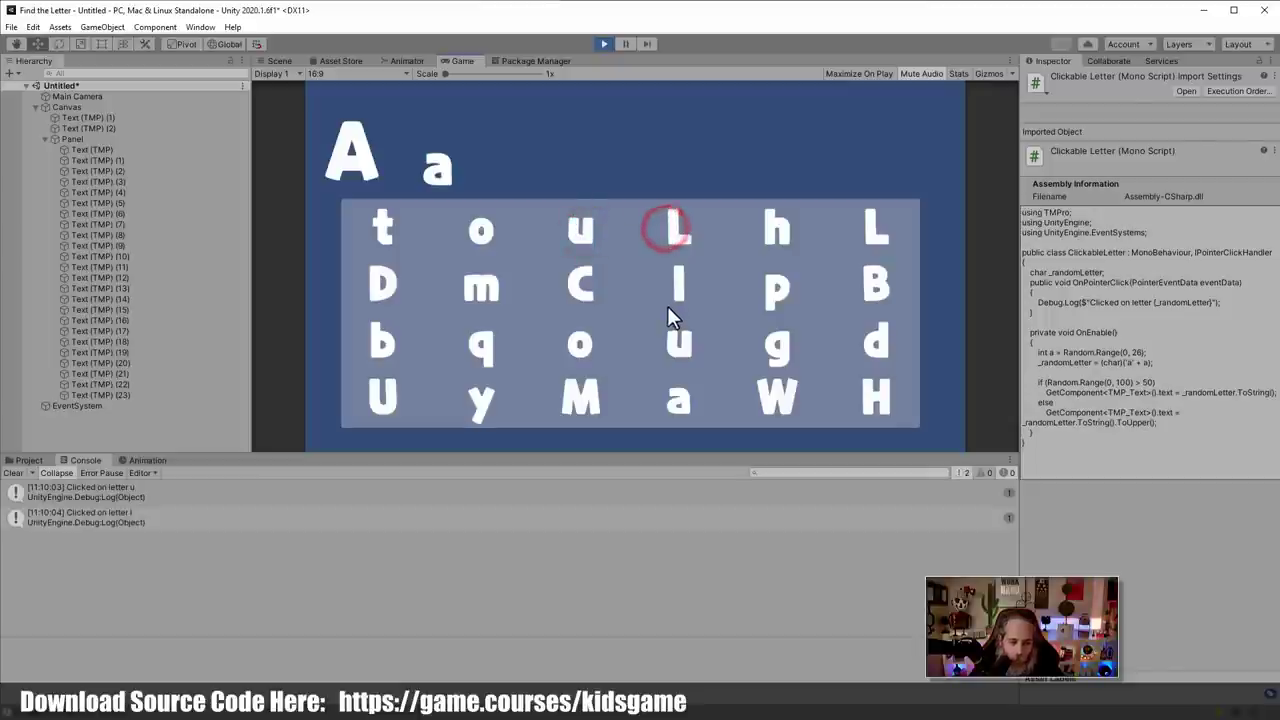
click(678, 342)
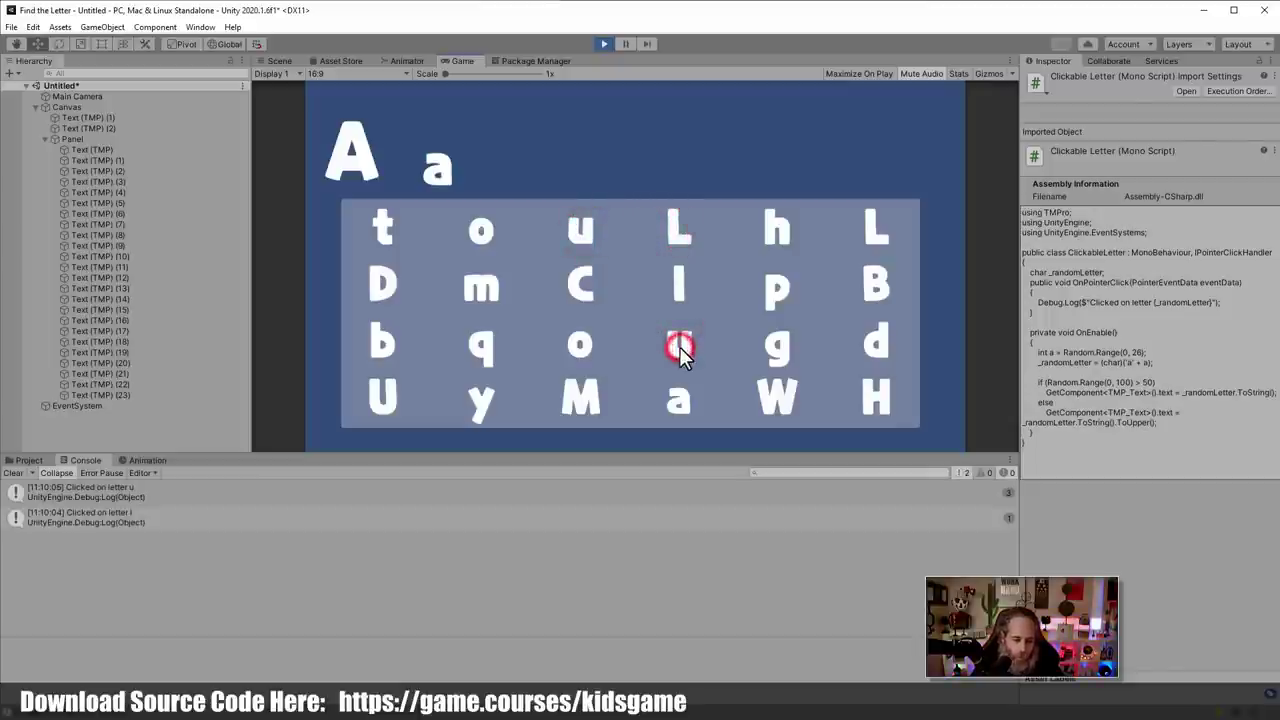
click(679, 346)
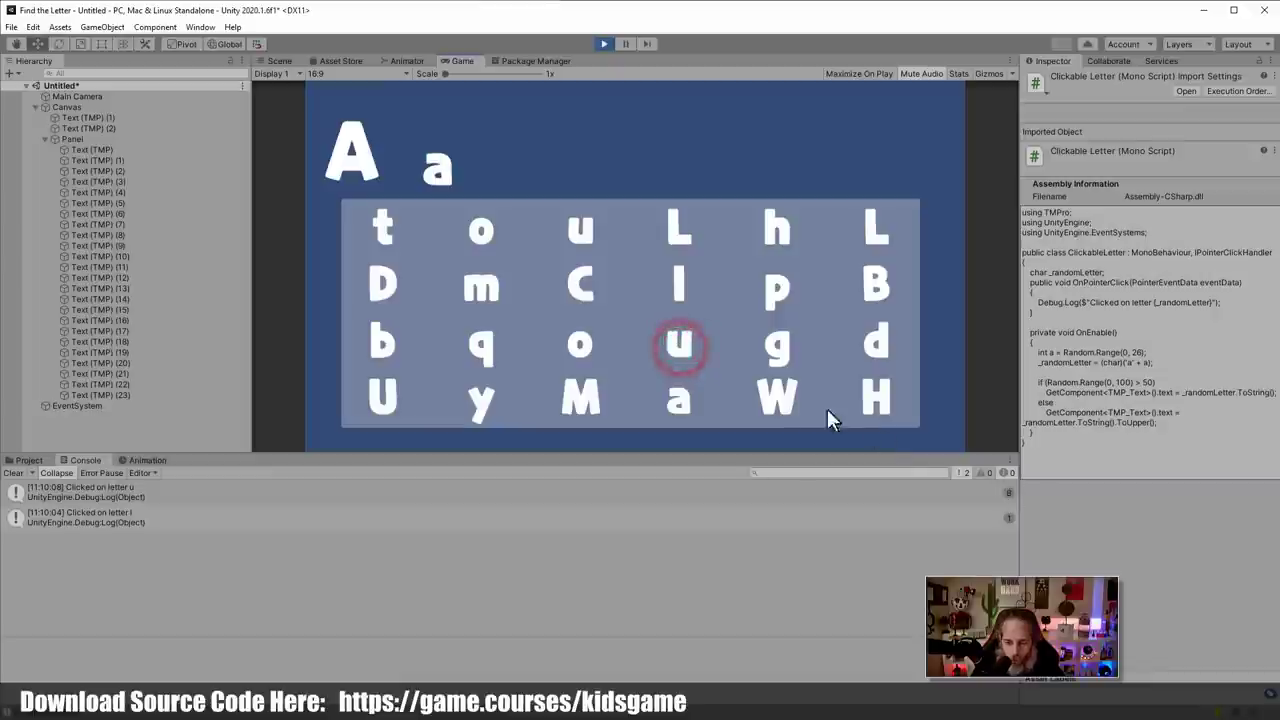
click(762, 390)
click(762, 390)
click(675, 402)
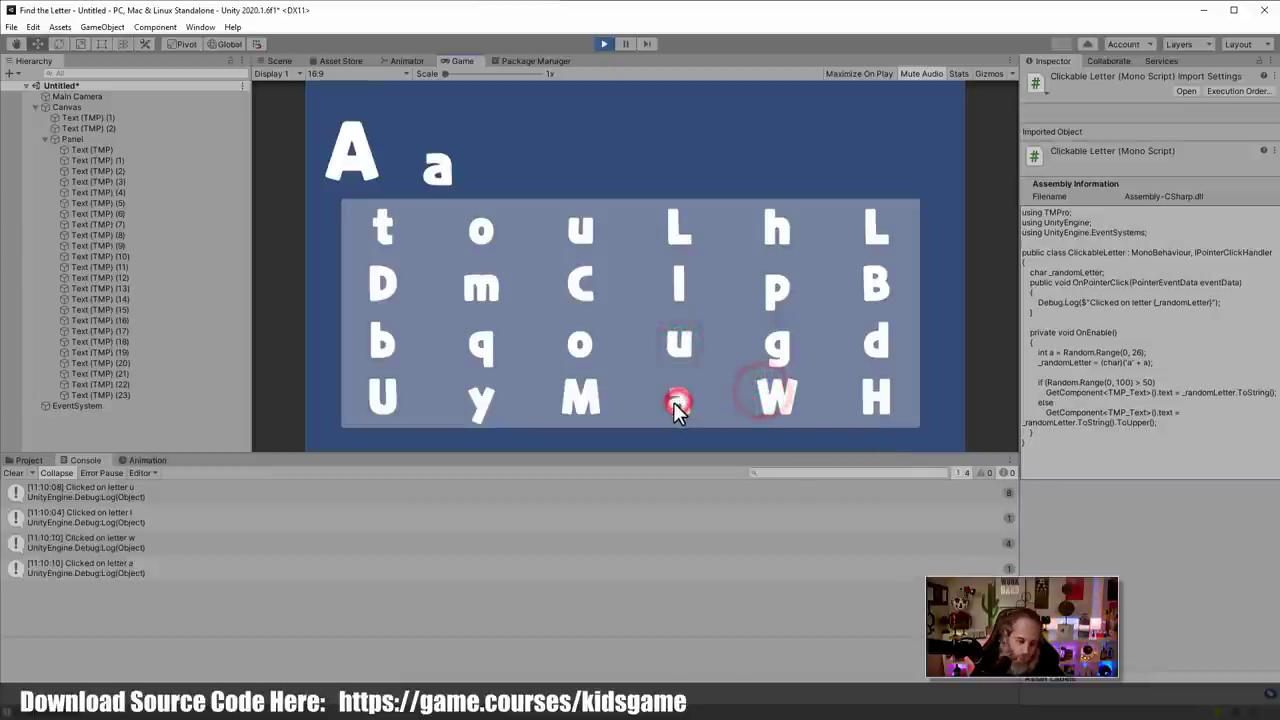
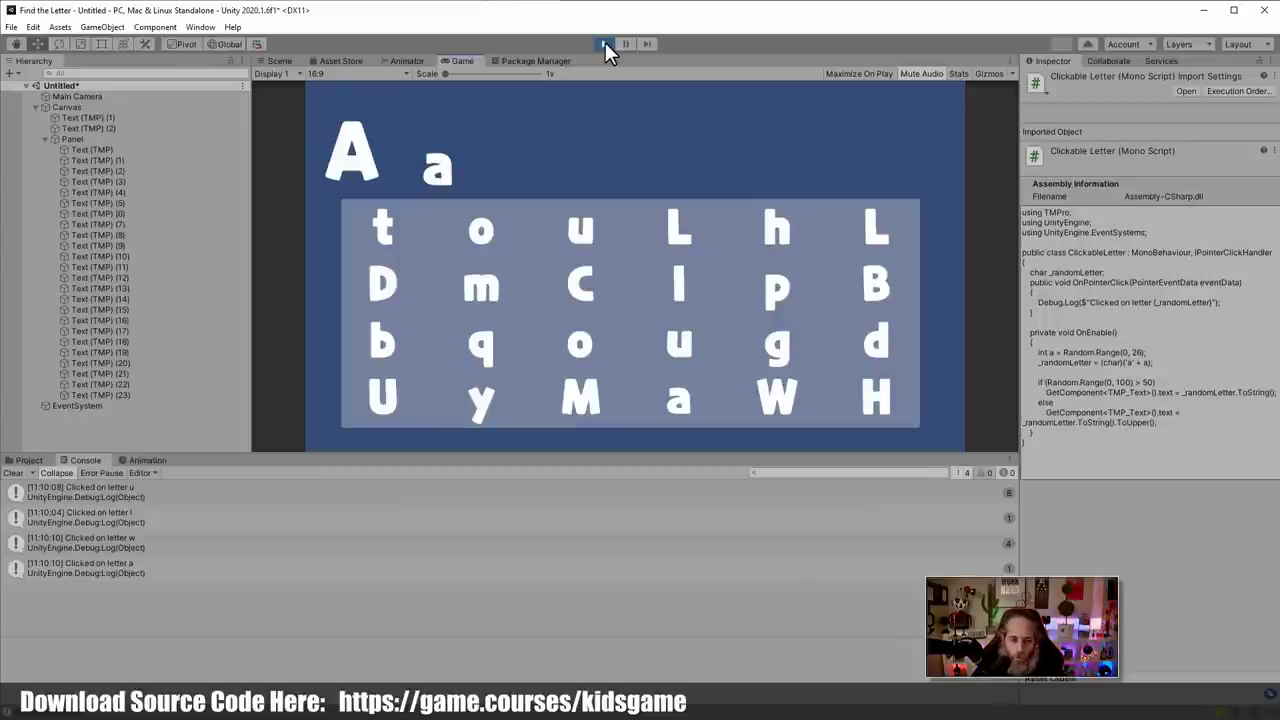
Exit play mode and open ClickableLetter.cs from Assets > Scripts in Visual Studio
click(605, 44)
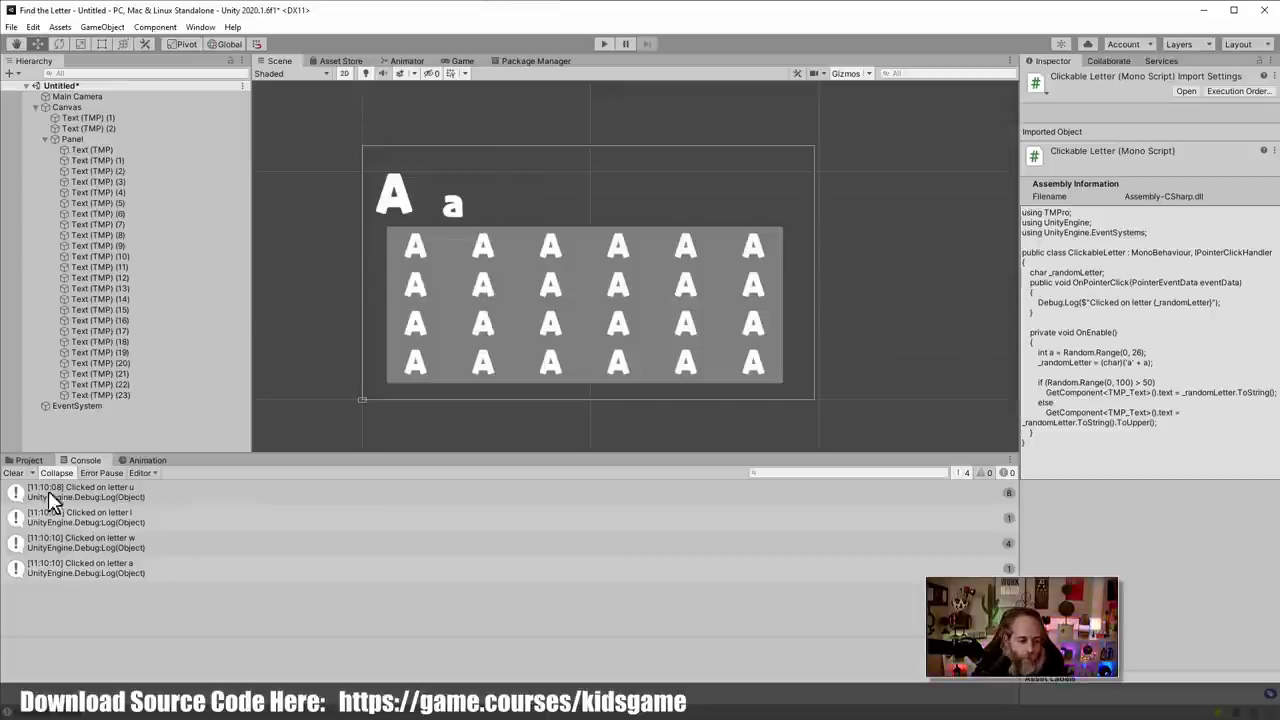
click(30, 460)
double_click(158, 500)
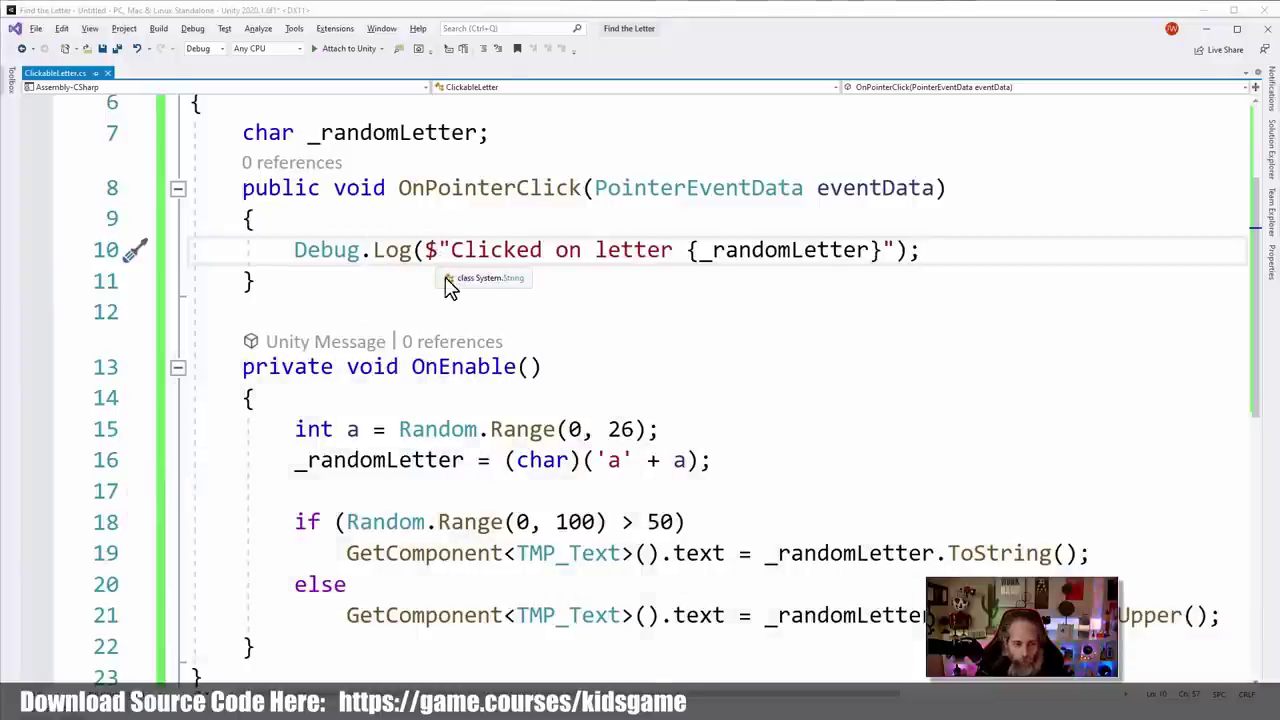
Add a public GameController : MonoBehaviour class below the ClickableLetter class
click(386, 291)
ctrl+scroll(386, 291, down, 4)
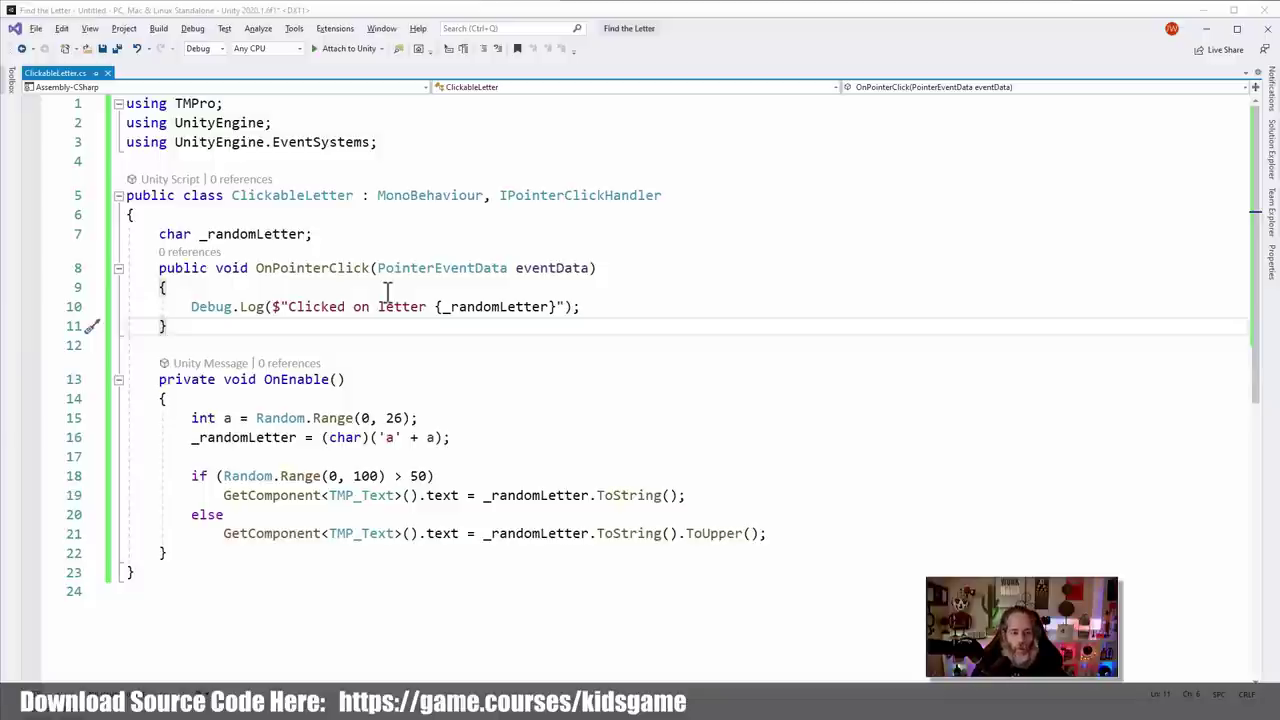
click(294, 620)
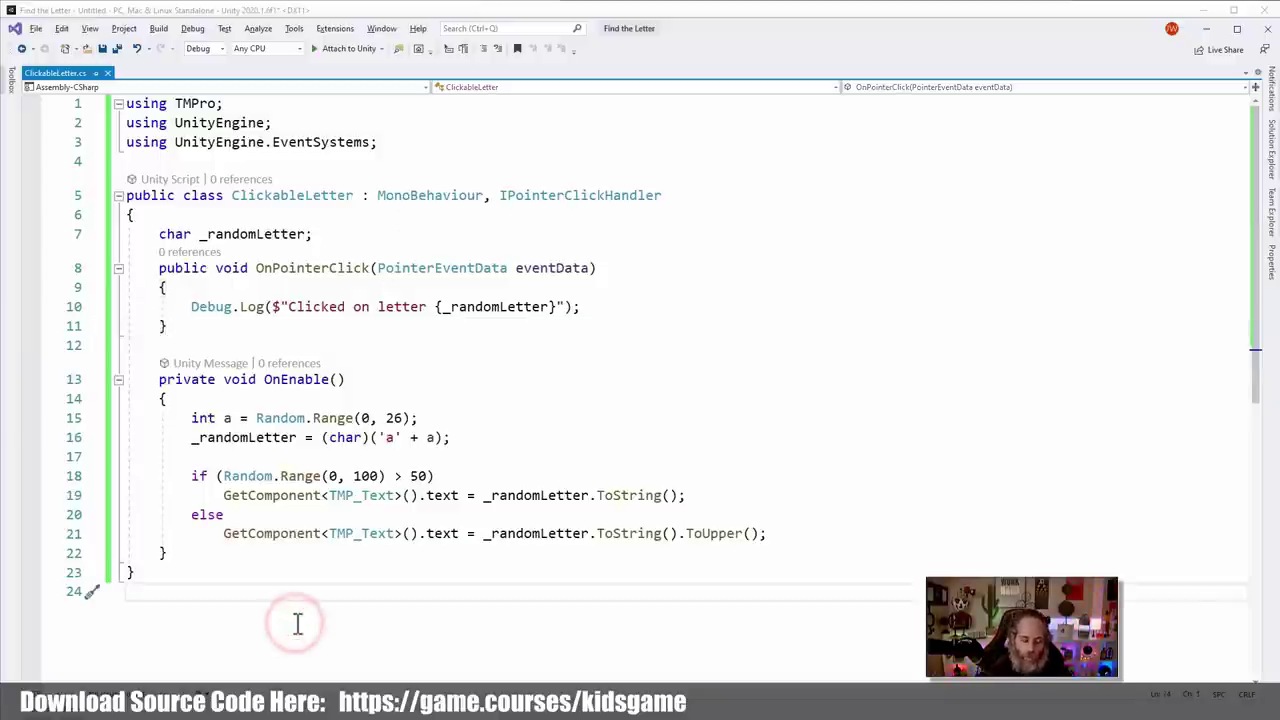
key(Return)
text(public clas)
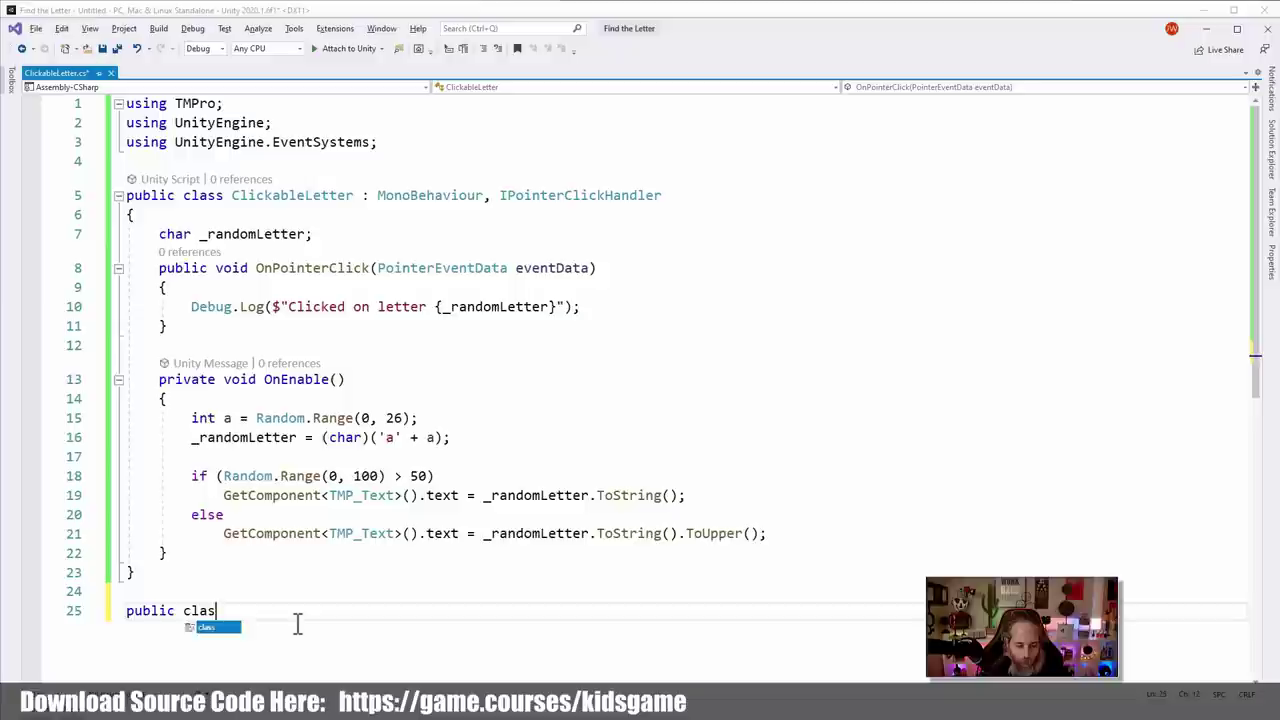
text(s L)
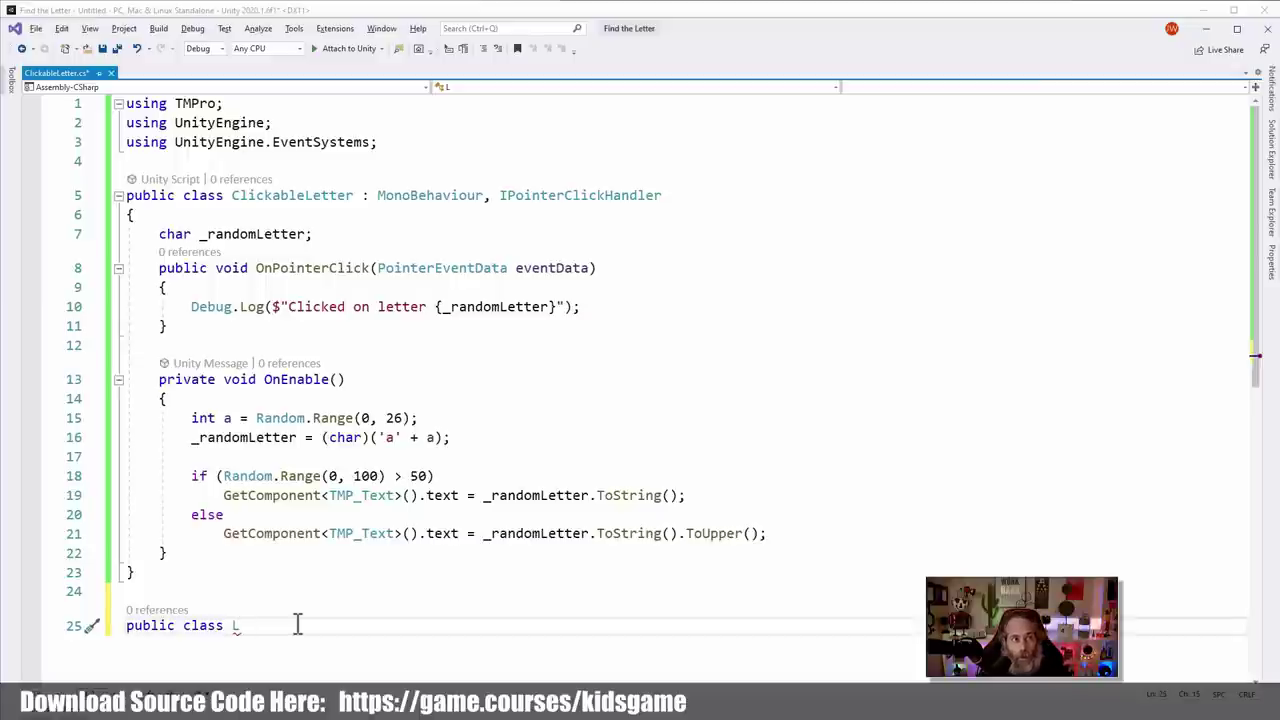
key(BackSpace)
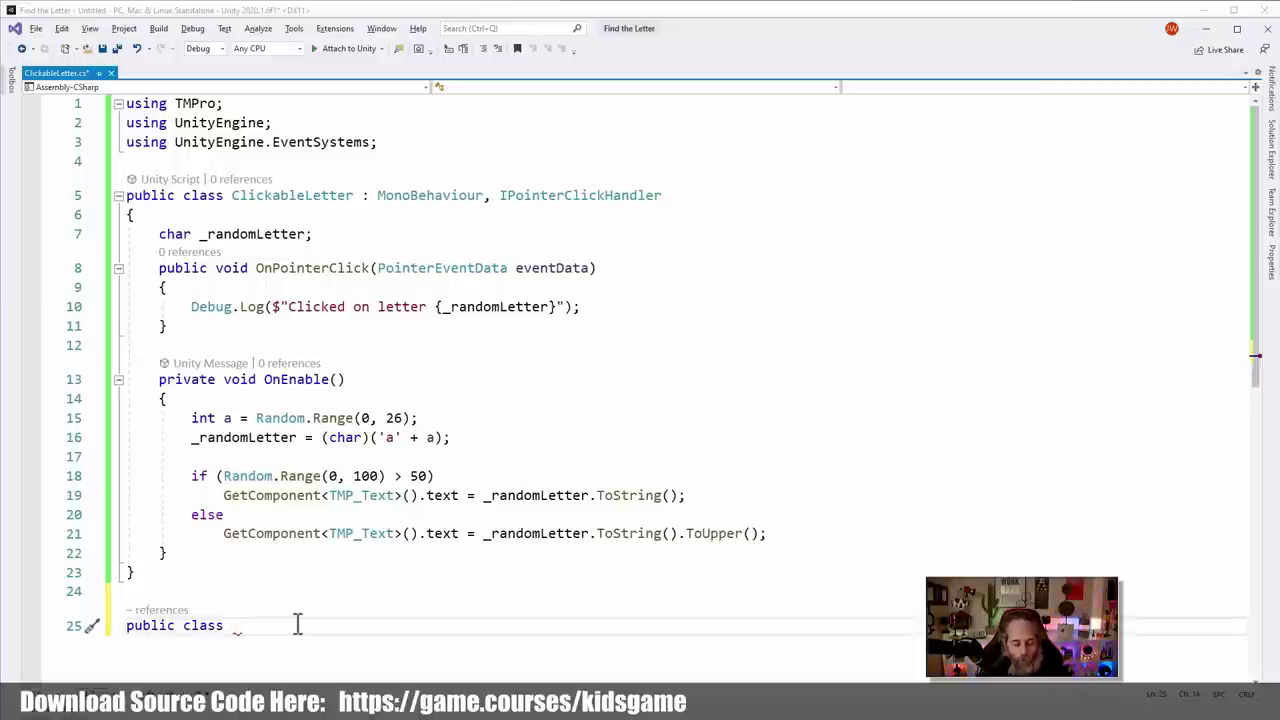
text(GameController)
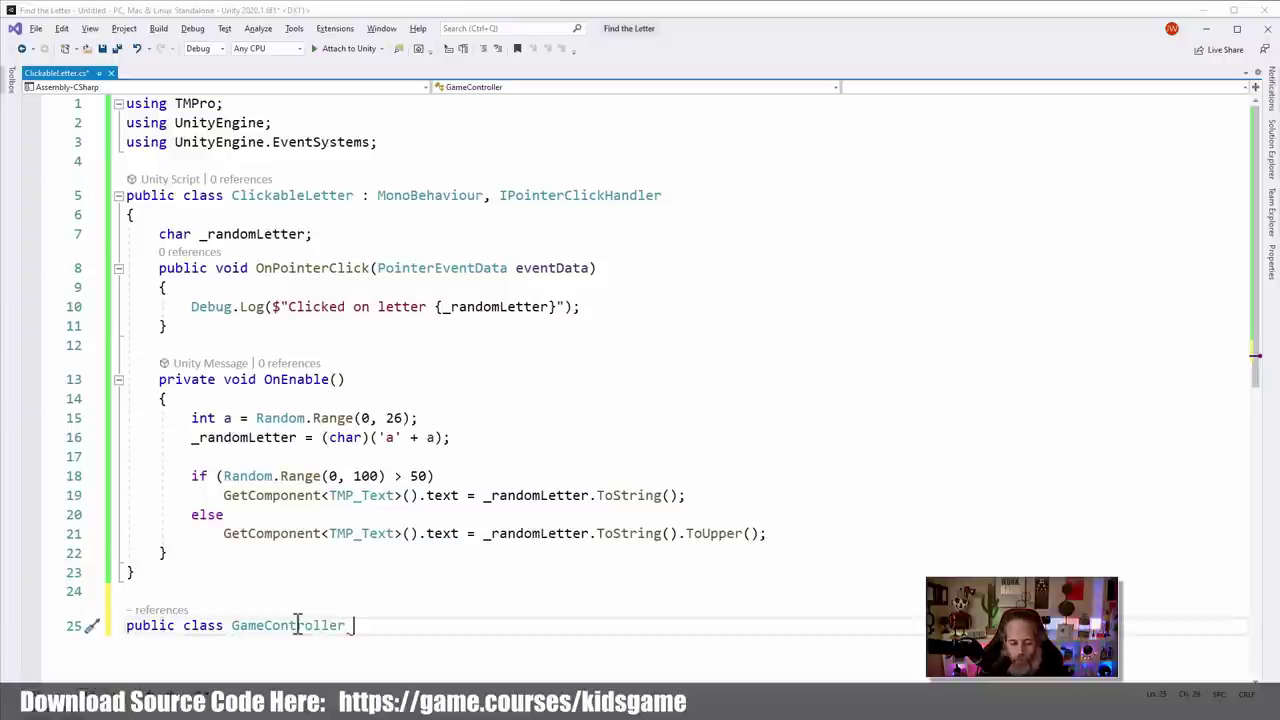
text( : MonoB)
key(Tab)
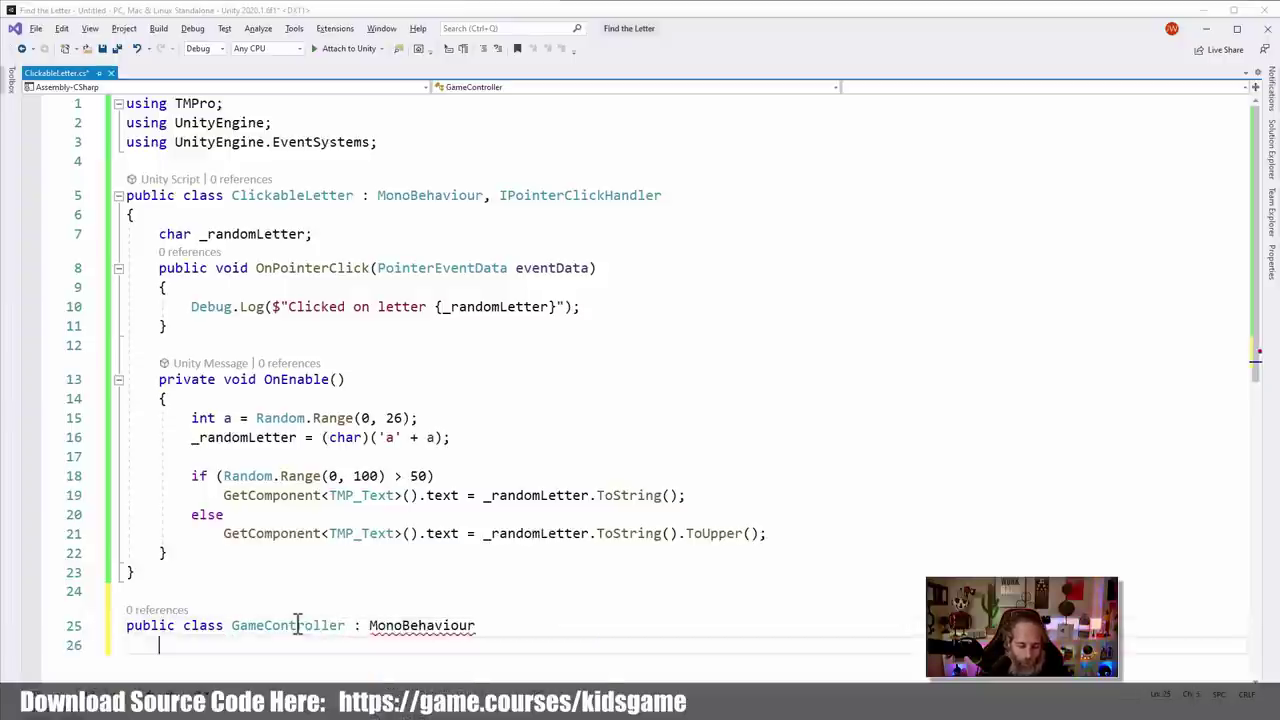
key(Return)
text({)
key(Return)
Move the GameController class into its own GameController.cs file with Quick Actions
scroll(296, 618, down, 2)
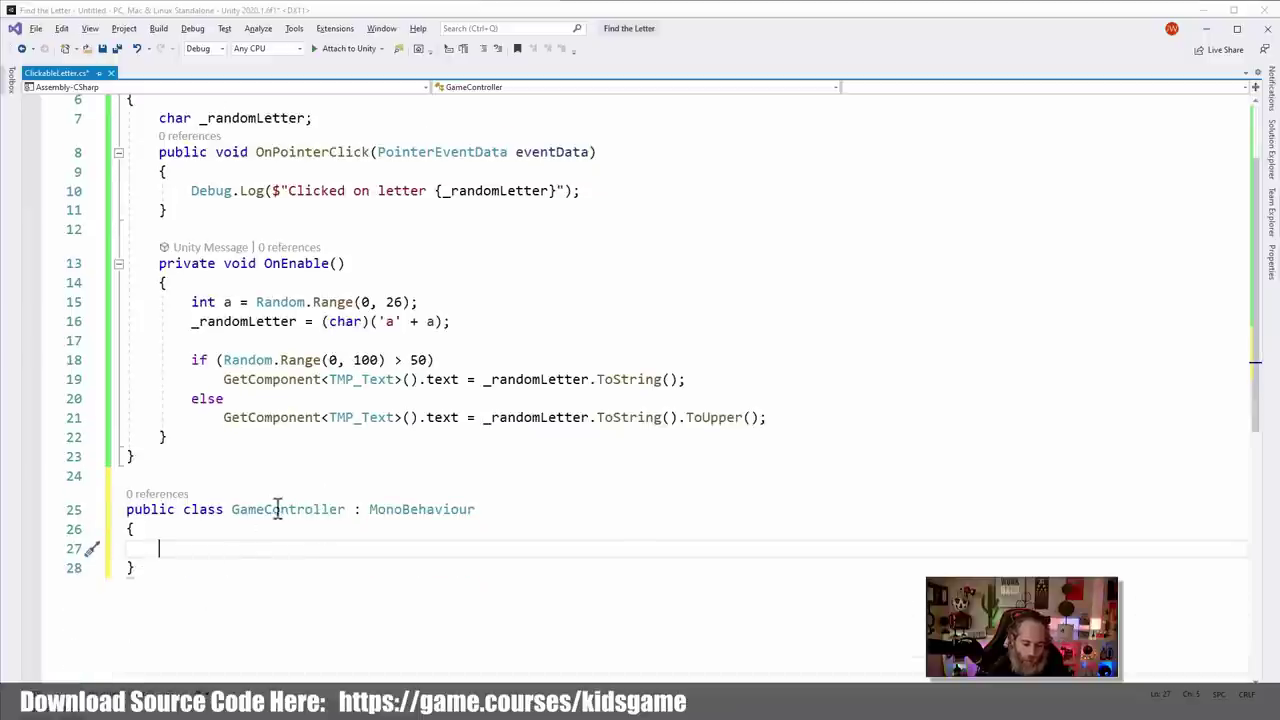
click(283, 509)
key(ctrl+period)
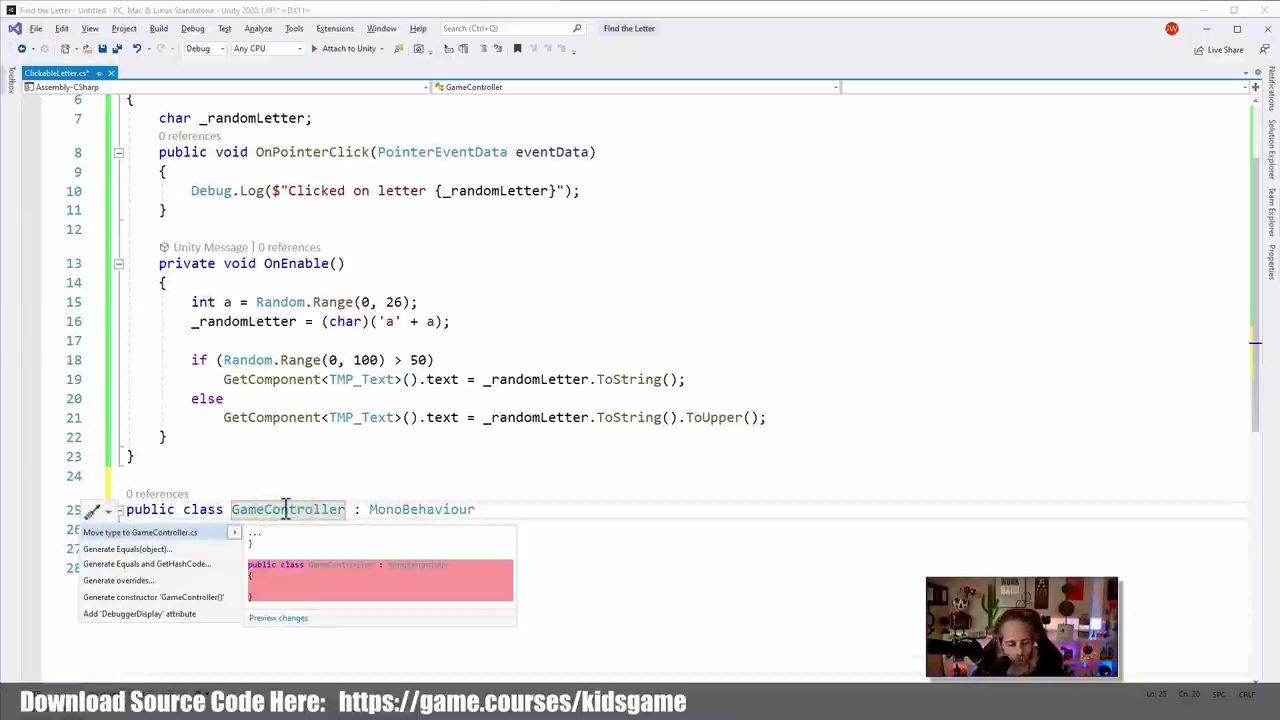
key(Return)
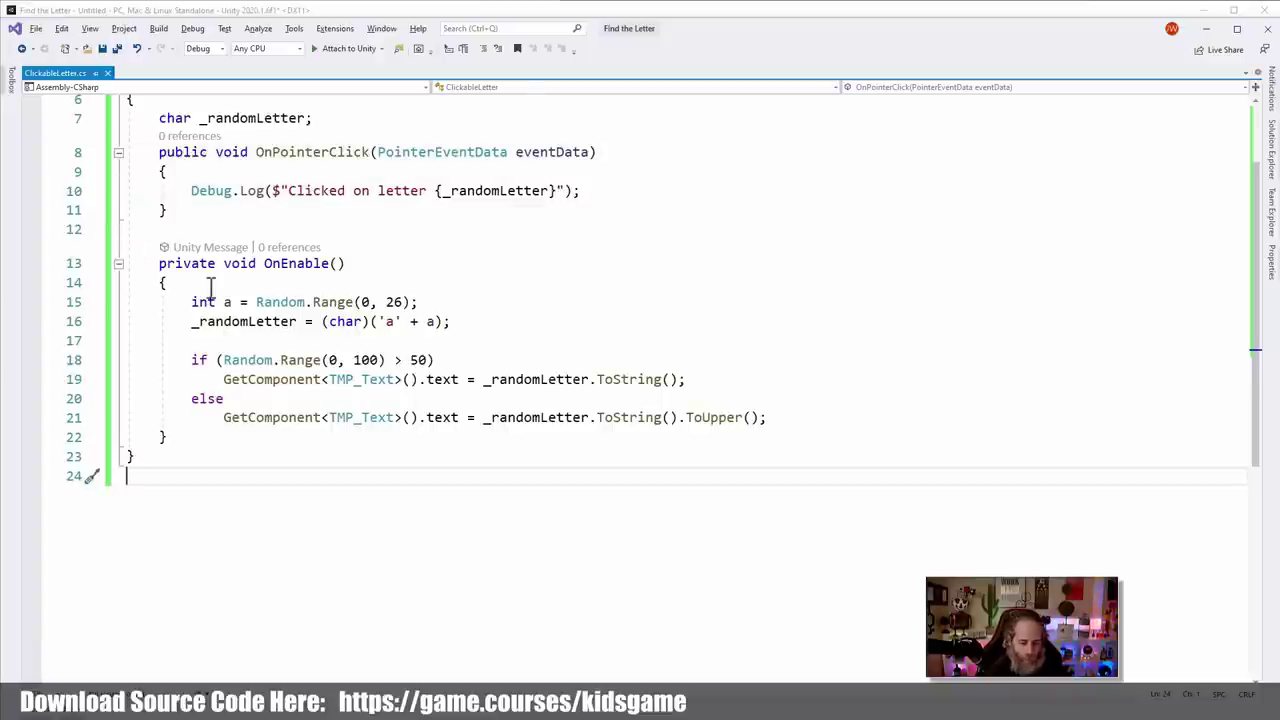
Open GameController.cs by searching 'game' in Go to All
key(ctrl+t)
text(game)
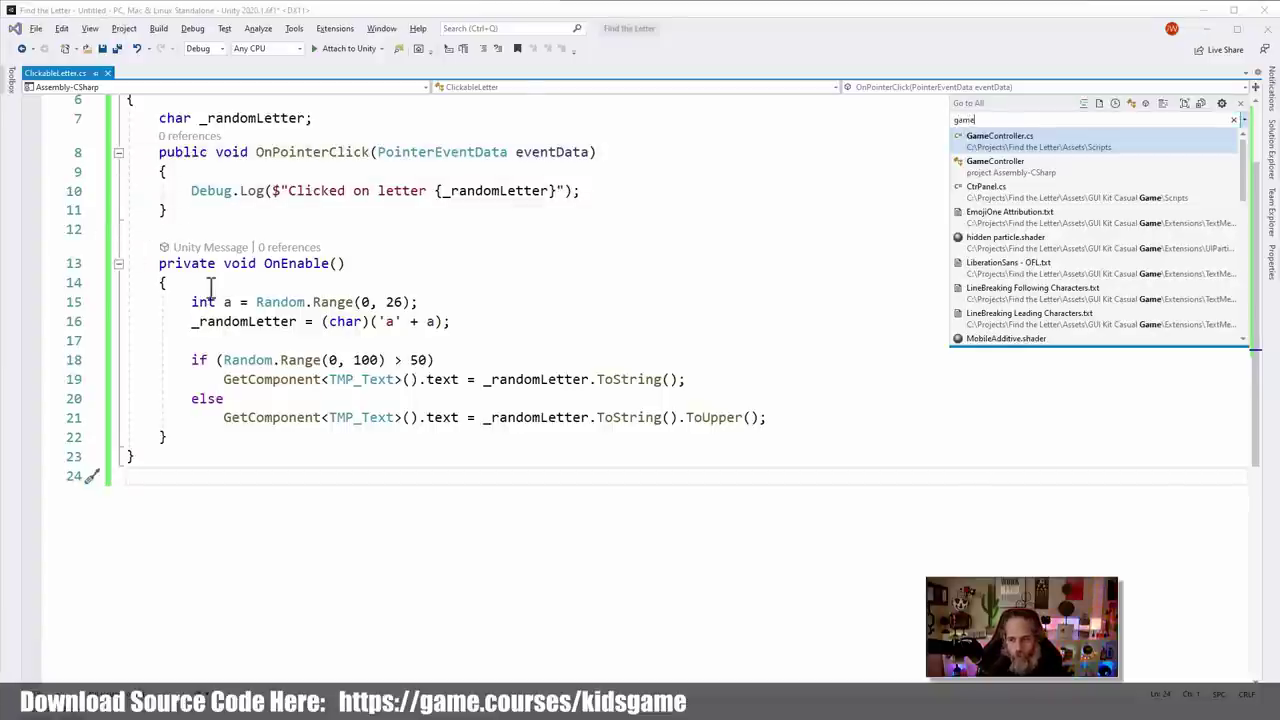
key(Return)
ctrl+scroll(258, 271, up, 3)
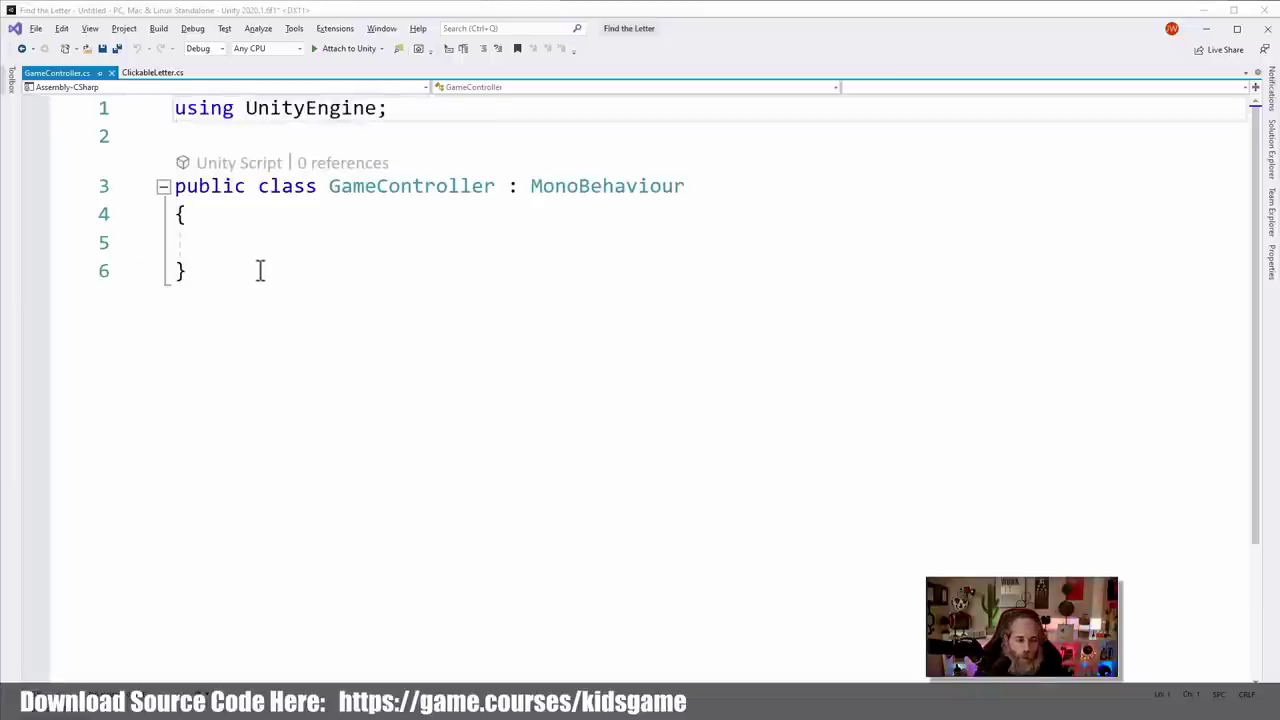
click(340, 12)
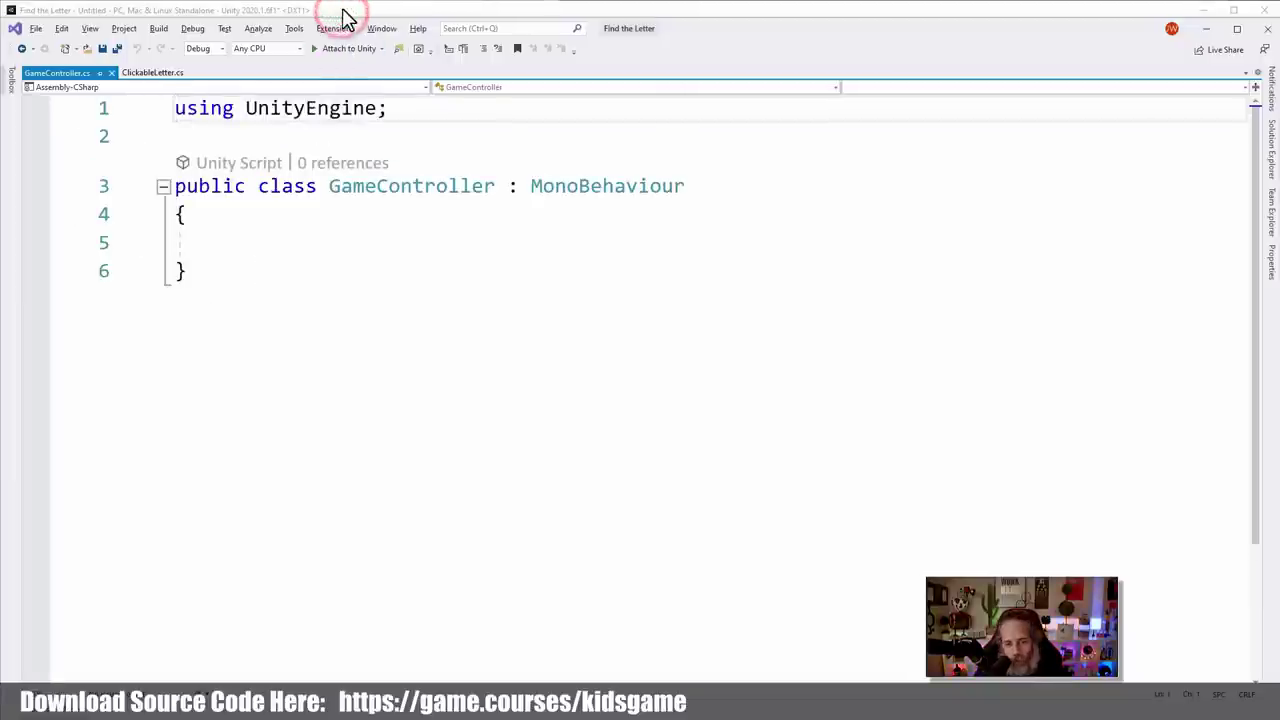
Let Unity import the new script, then open GameController from the Scripts folder
click(342, 12)
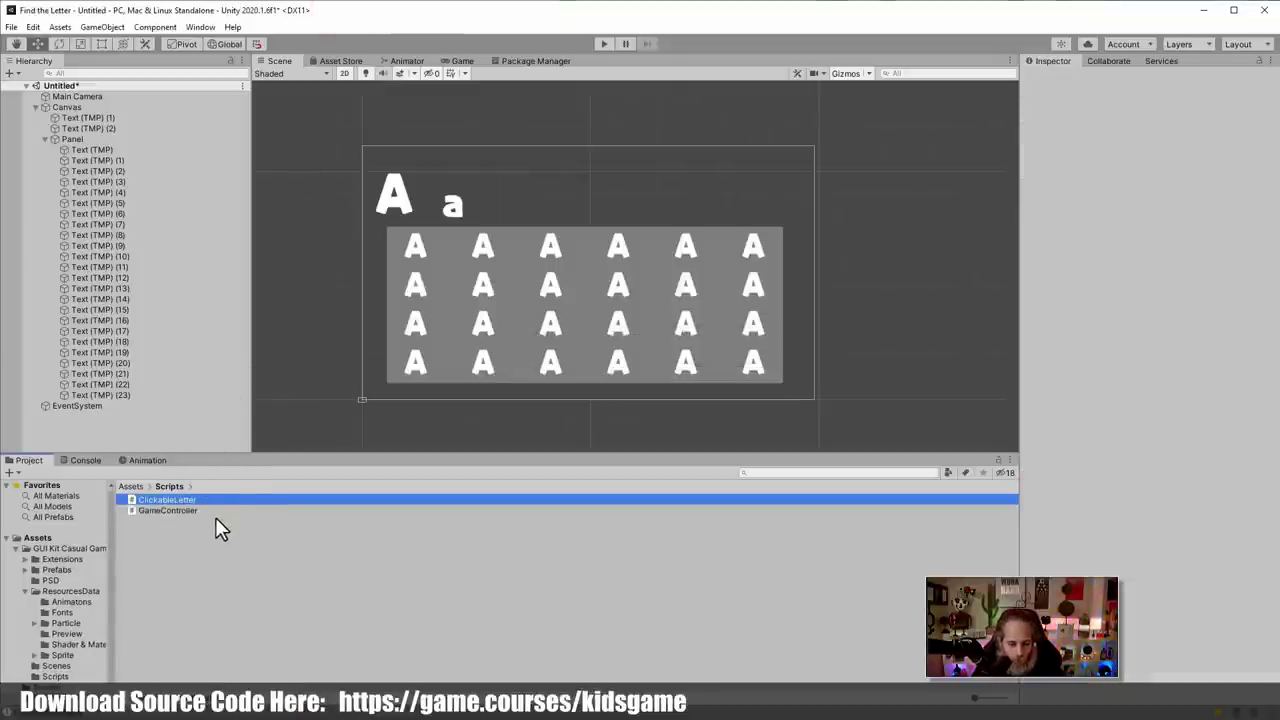
double_click(215, 512)
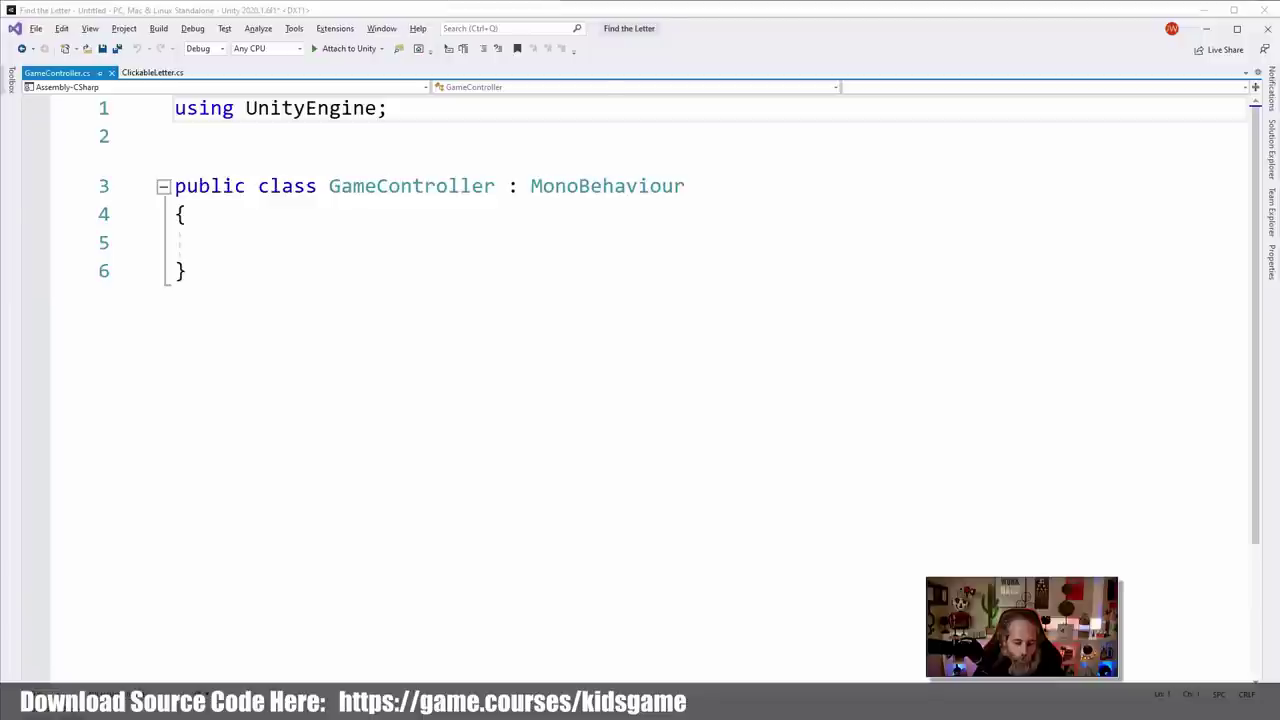
Add an OnEnable method assigning _letter = 'a' and generate a private char _letter field
click(326, 248)
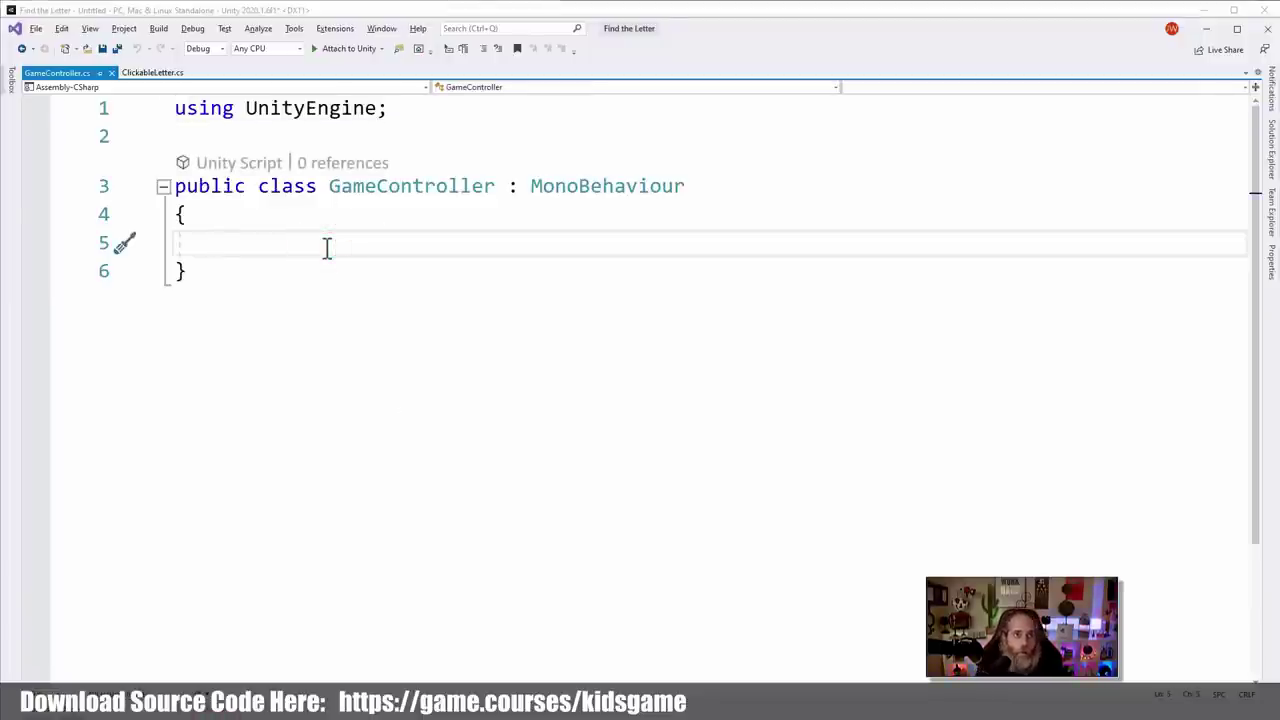
text(onen)
key(Tab)
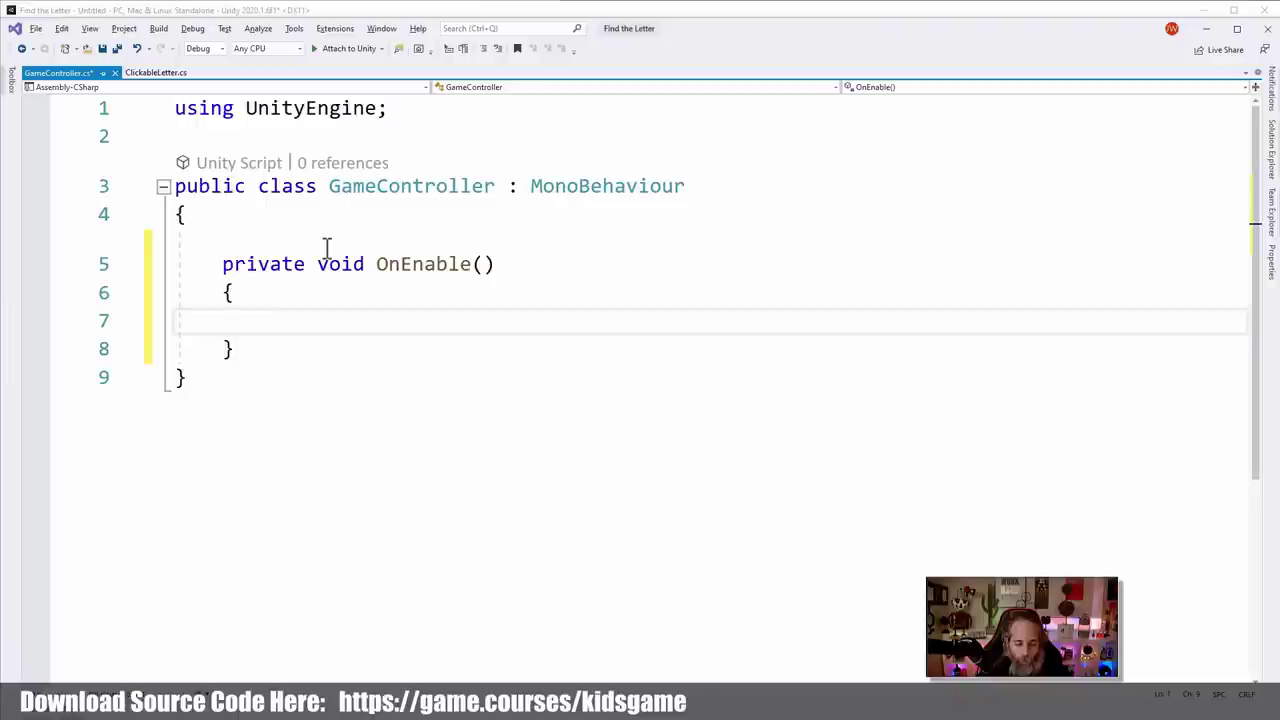
text(_letter = )
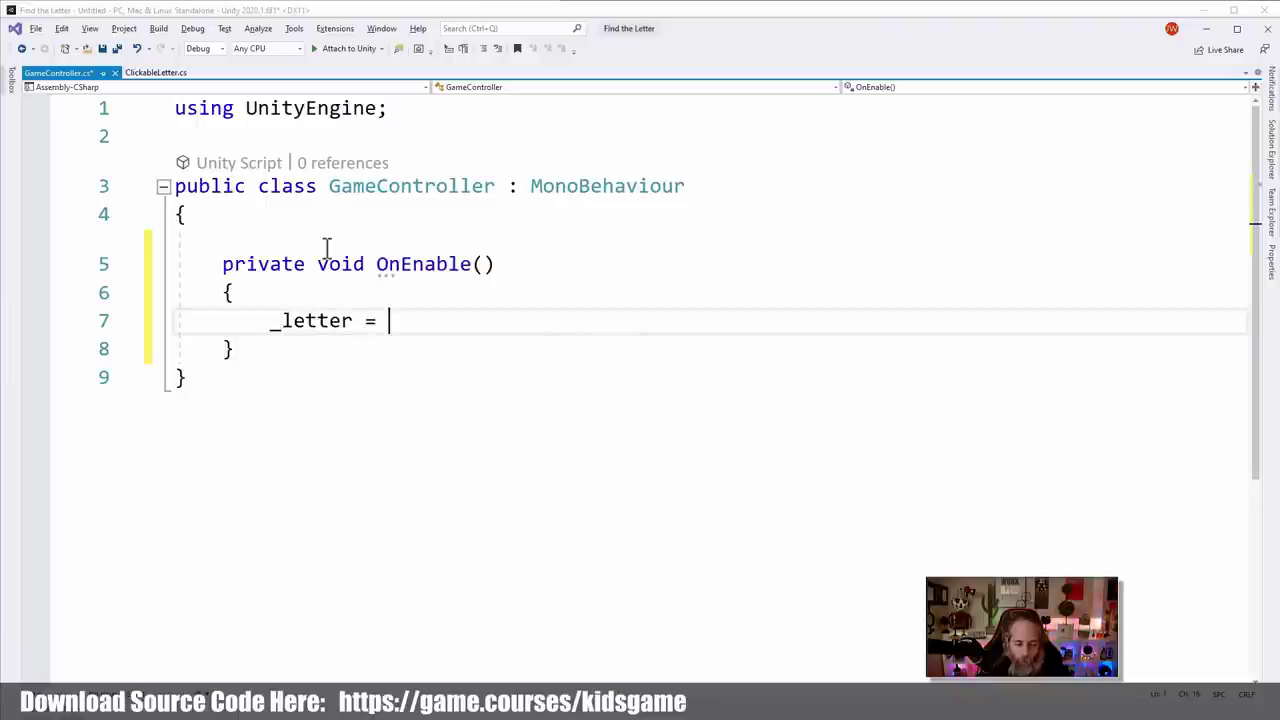
text('a';')
key(BackSpace)
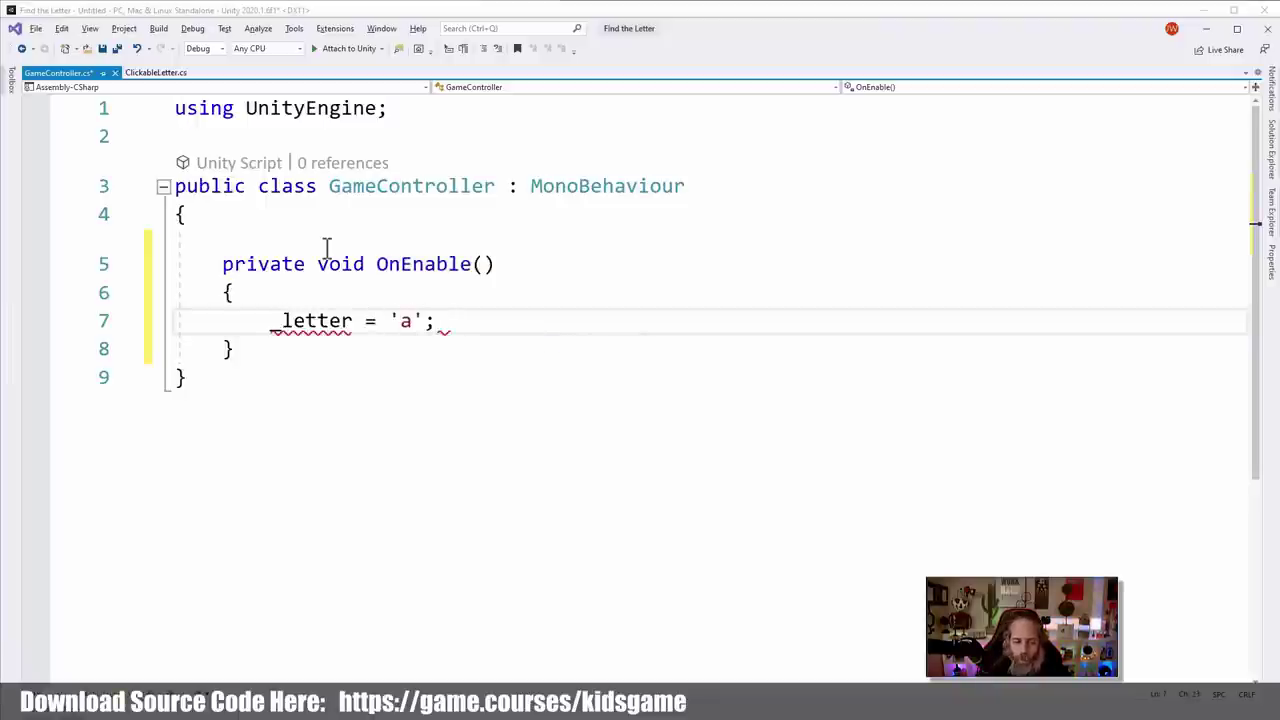
key(Home)
key(ctrl+period)
key(Return)
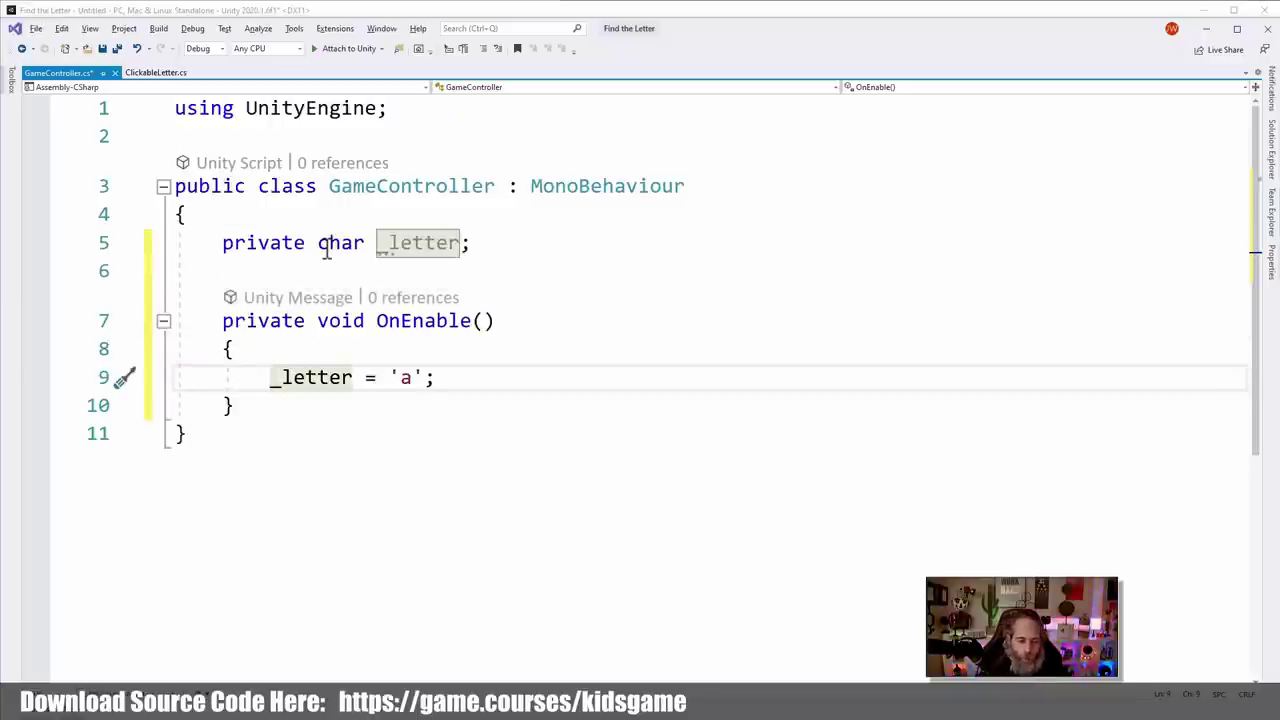
Mark _letter [SerializeField], initialise it to 'a', and remove the OnEnable assignment
click(326, 246)
key(Home)
text([)
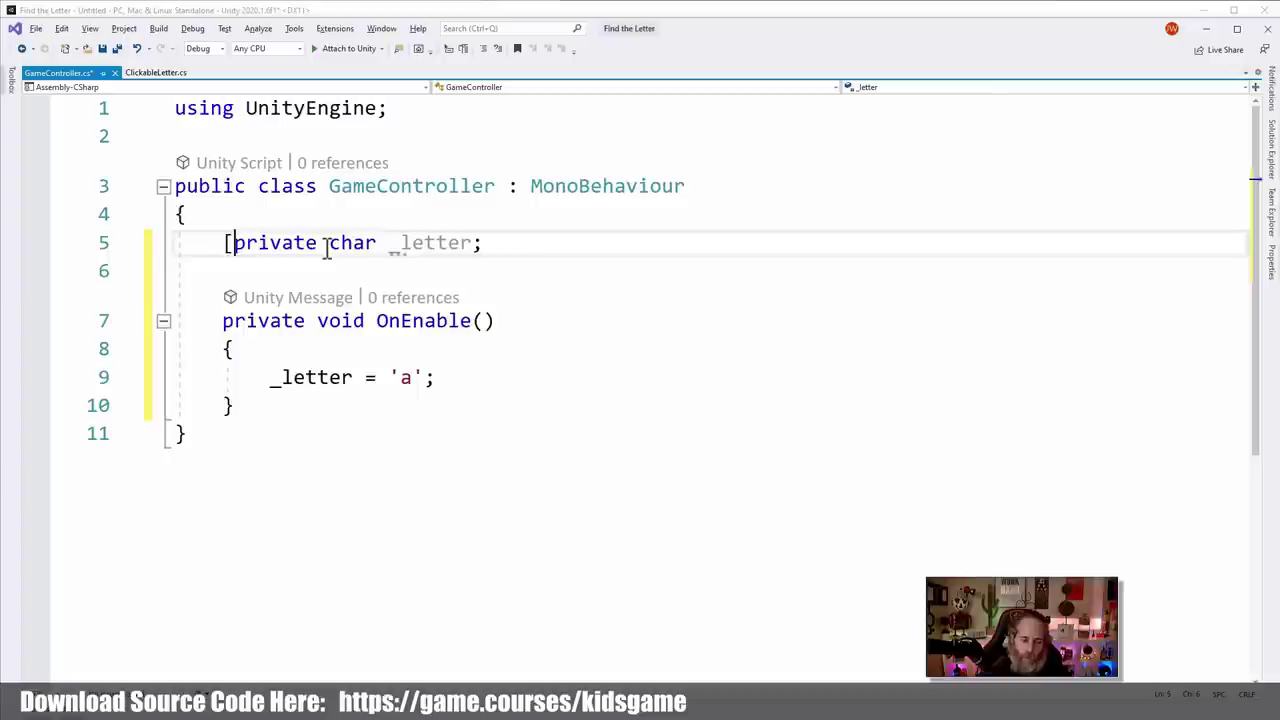
text(SerializeField])
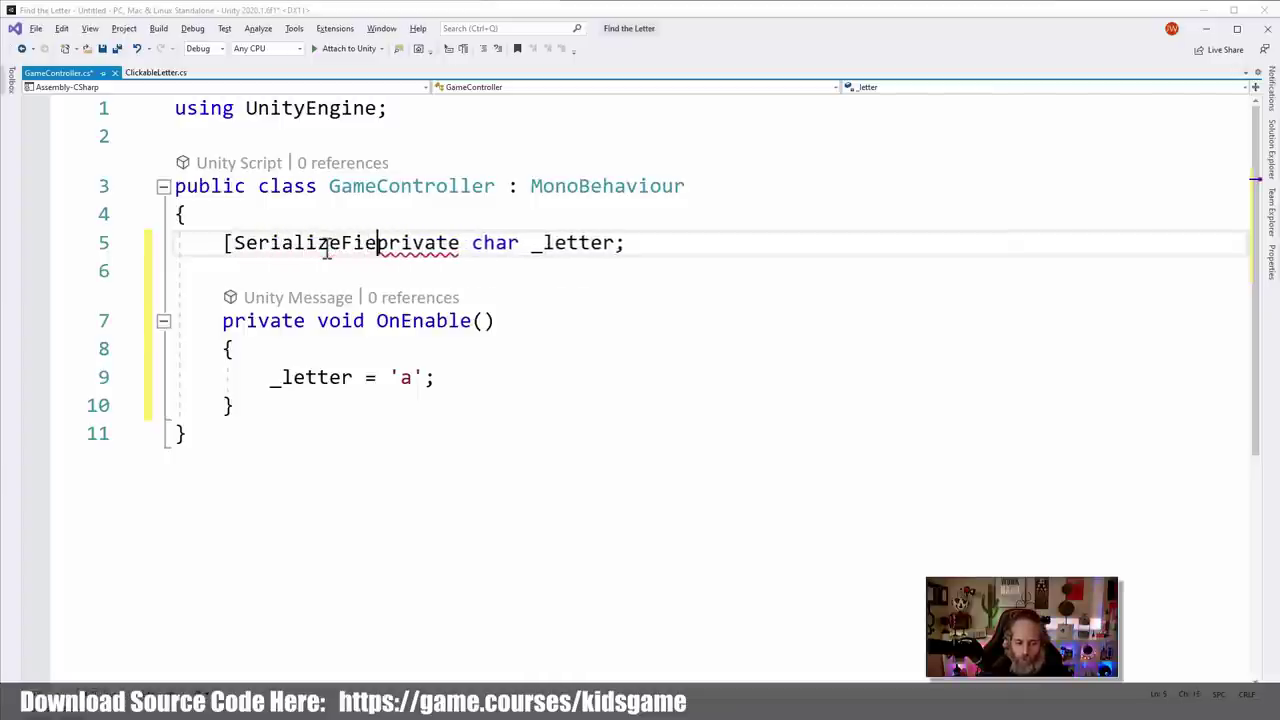
key(End)
key(Left)
text(= 'a')
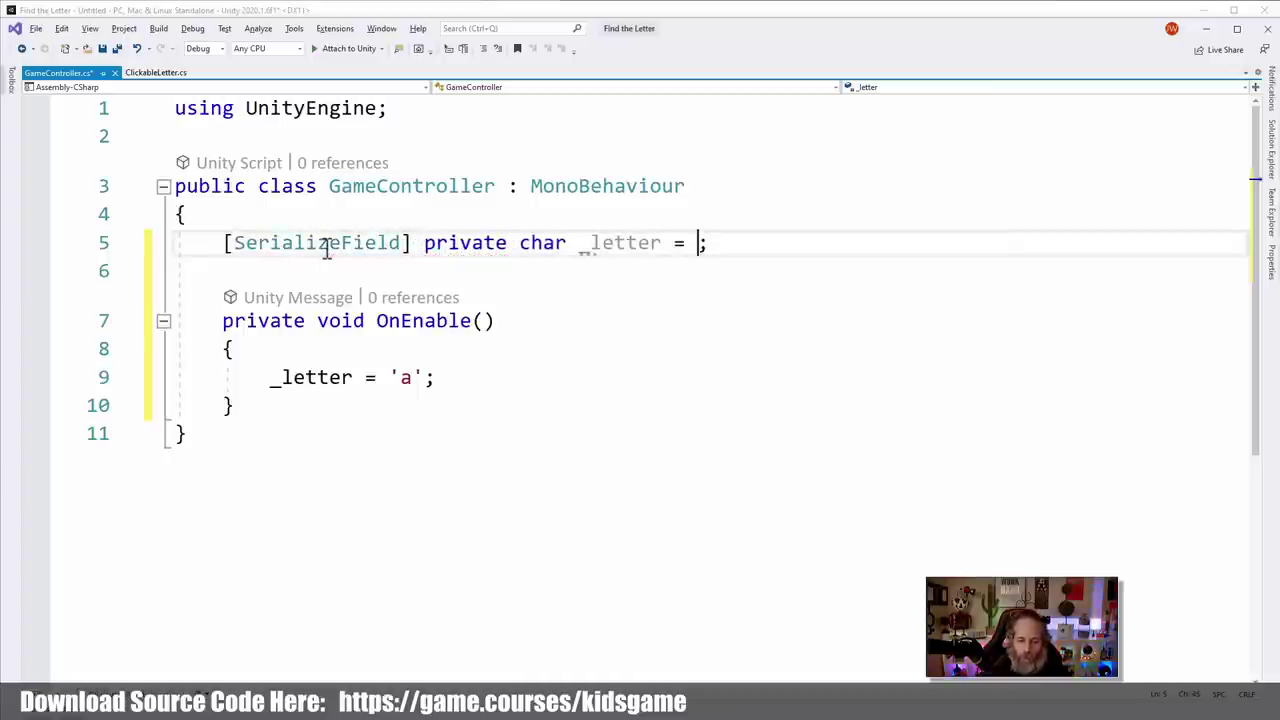
key(Down)
key(Down)
key(Down)
key(Down)
key(ctrl+x)
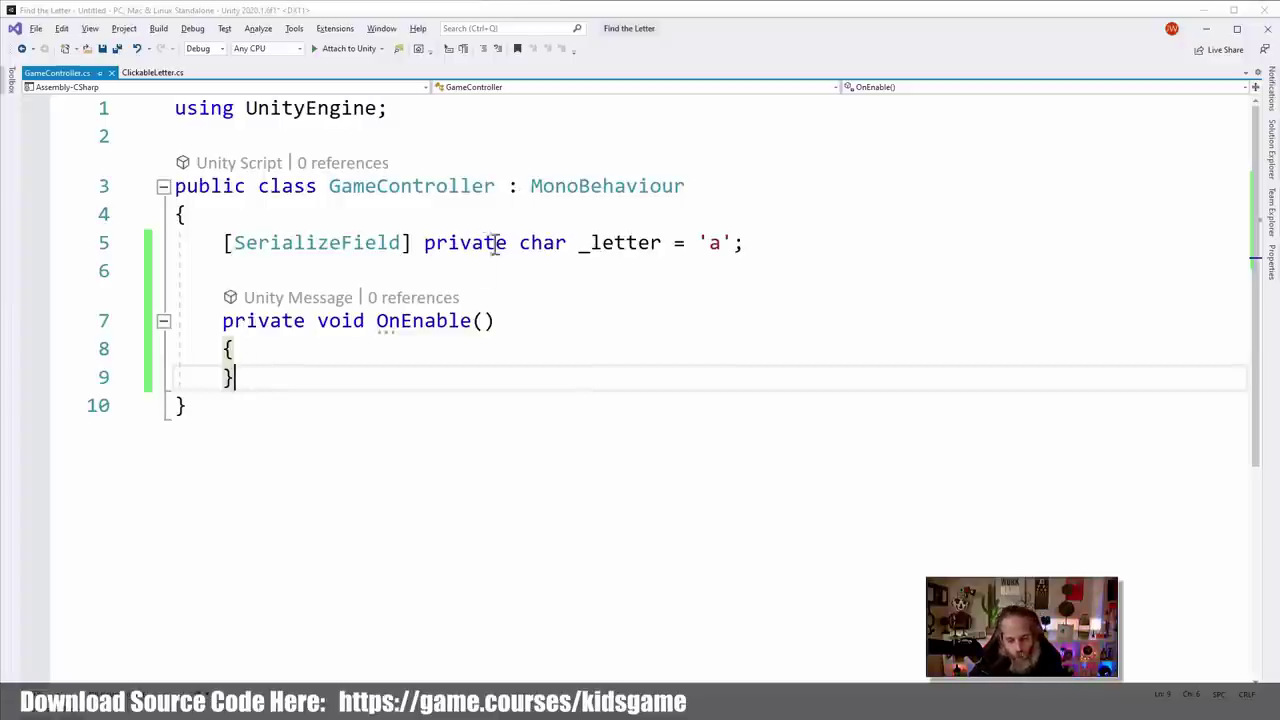
Compare against the ClickableLetter script, then return to GameController's empty OnEnable
click(396, 374)
click(367, 347)
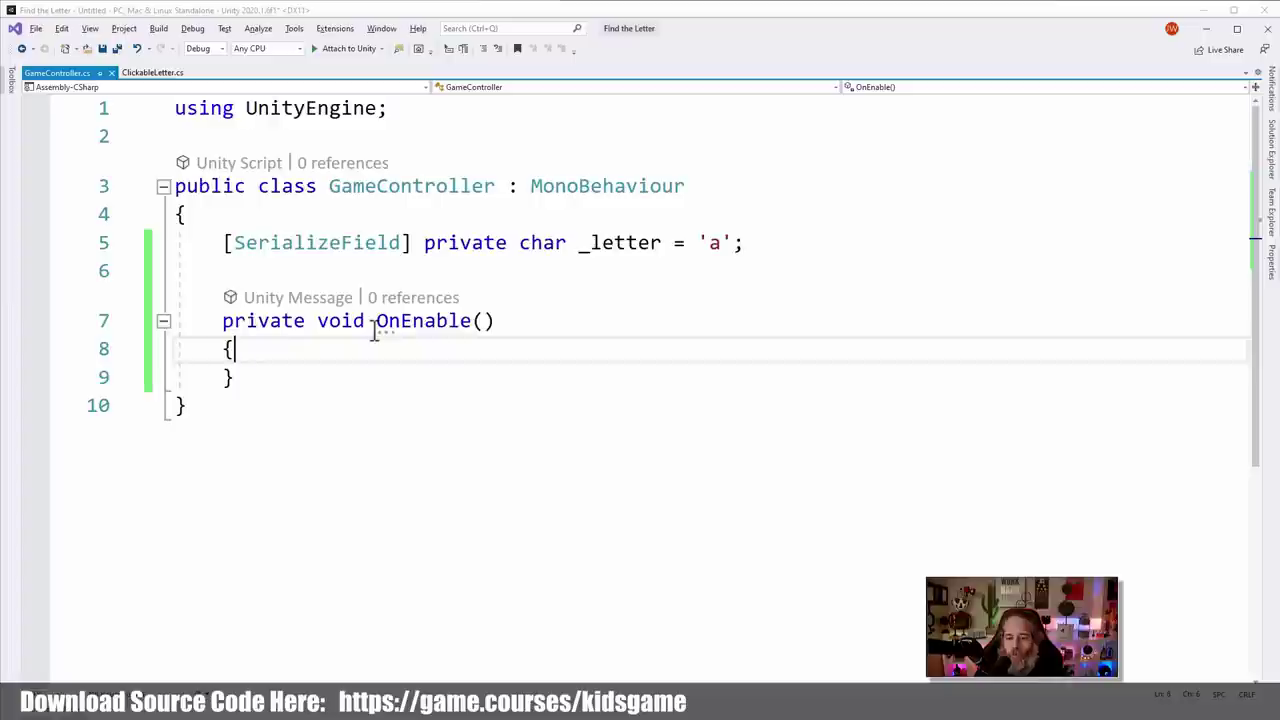
click(152, 72)
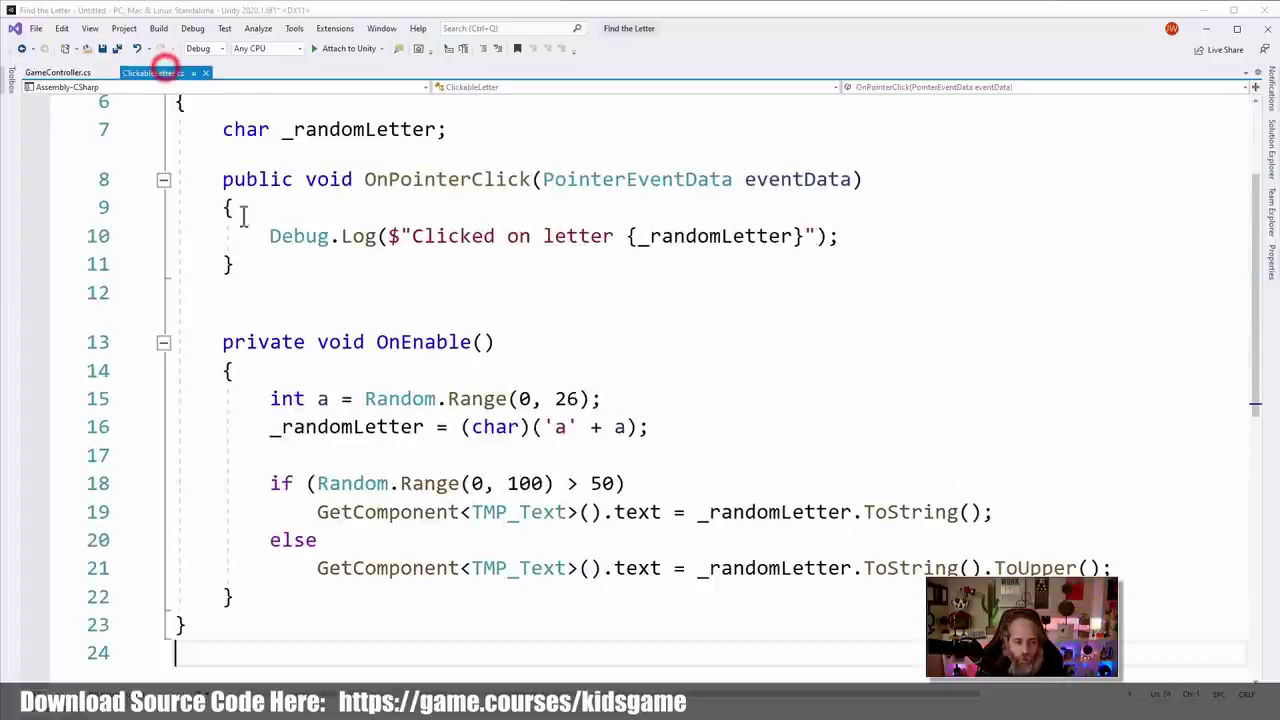
click(57, 72)
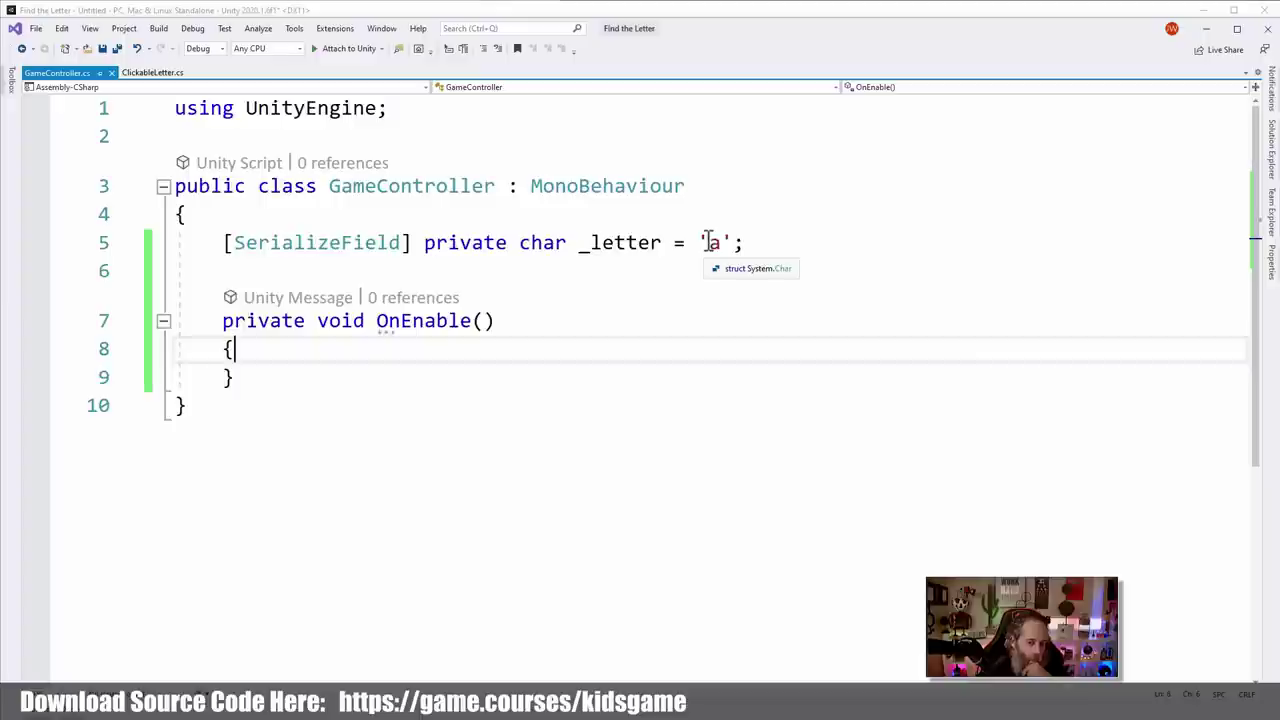
click(498, 355)
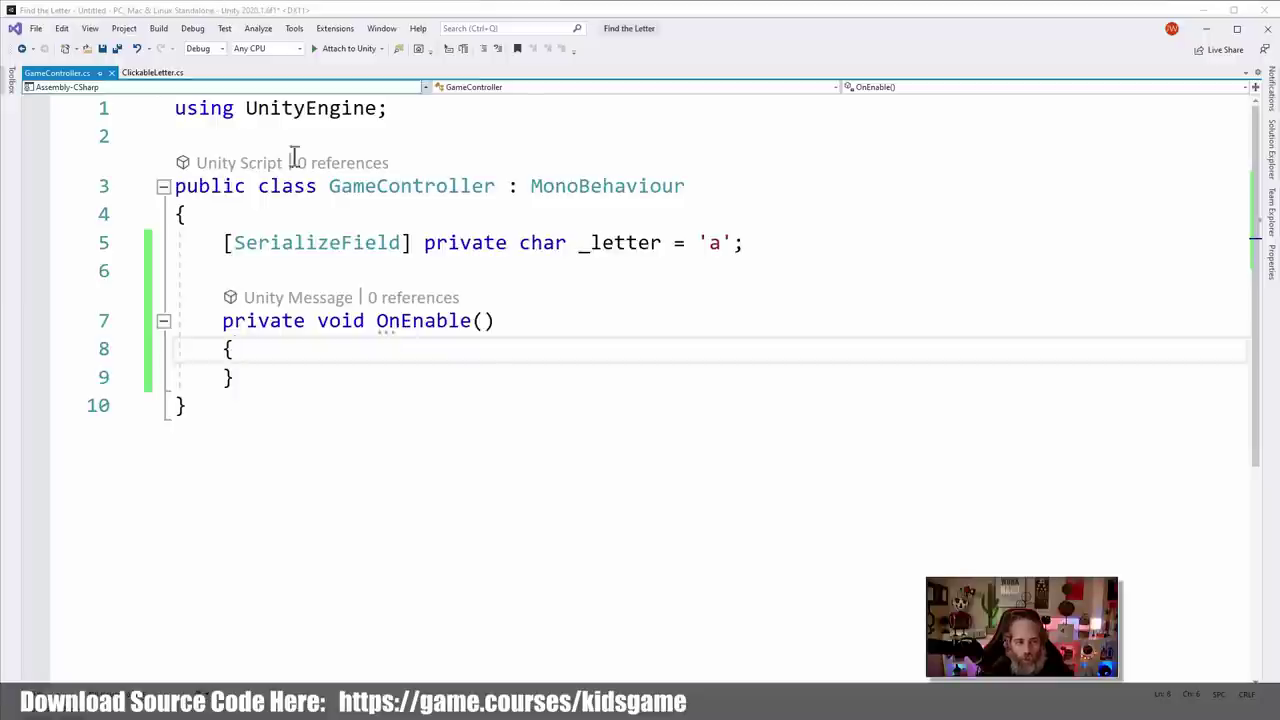
Call GenerateBoard(); in OnEnable and generate the GenerateBoard method stub
click(333, 352)
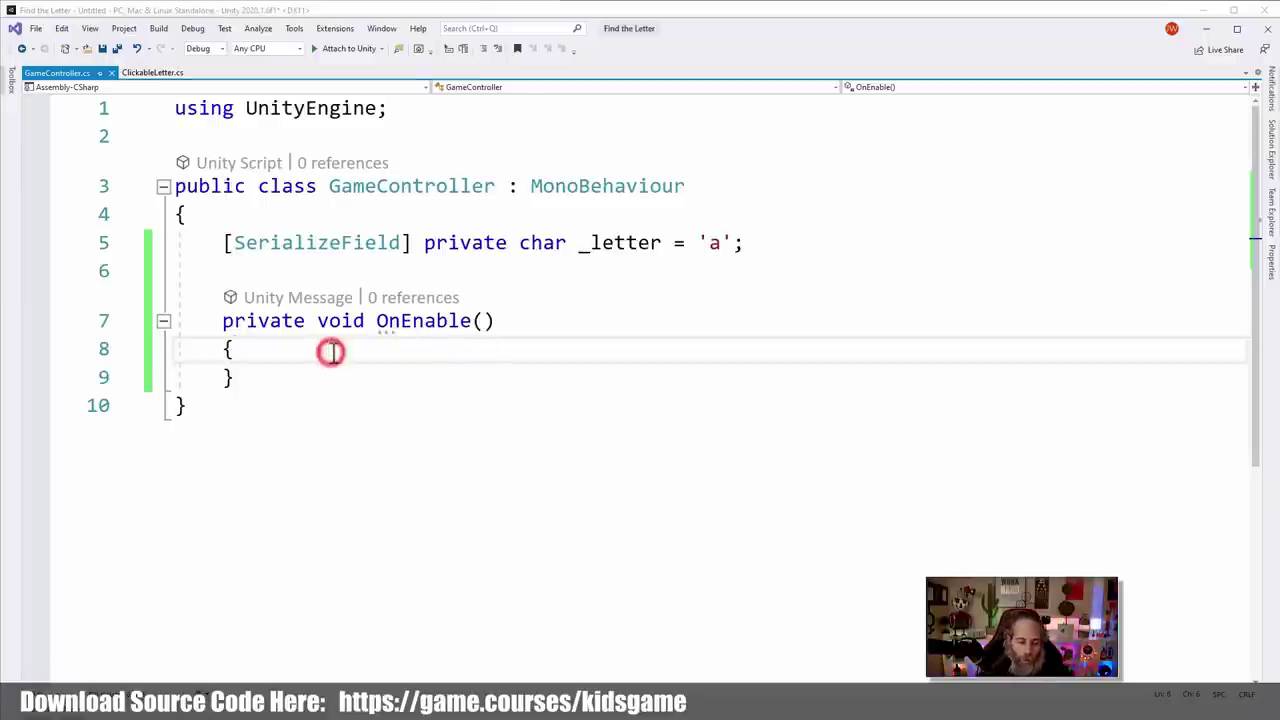
key(Return)
text(Generat)
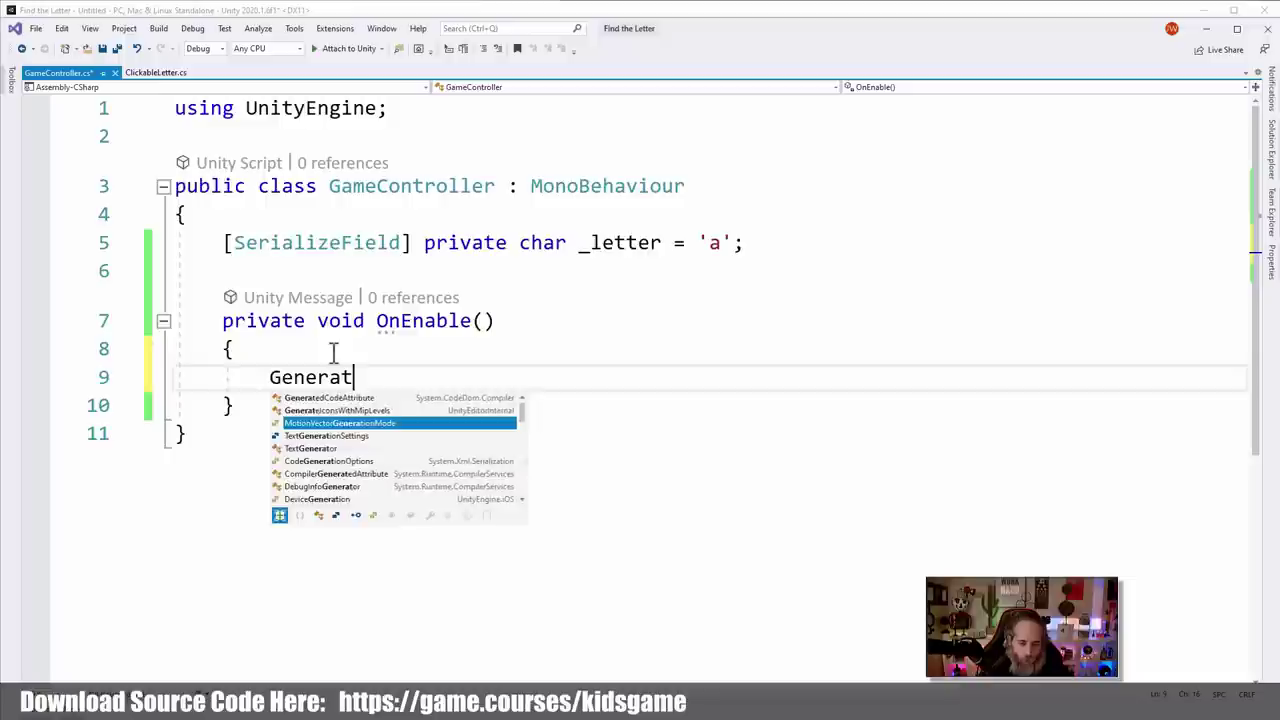
text(eBoard();)
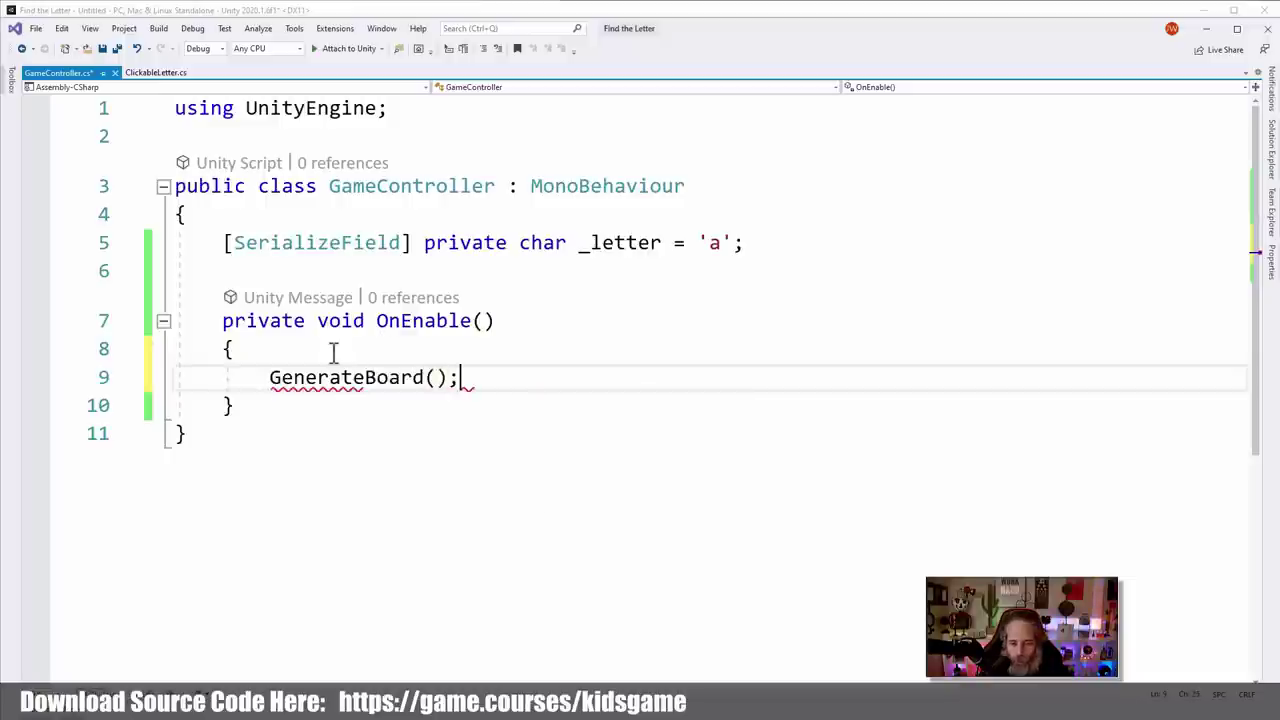
key(Home)
key(ctrl+period)
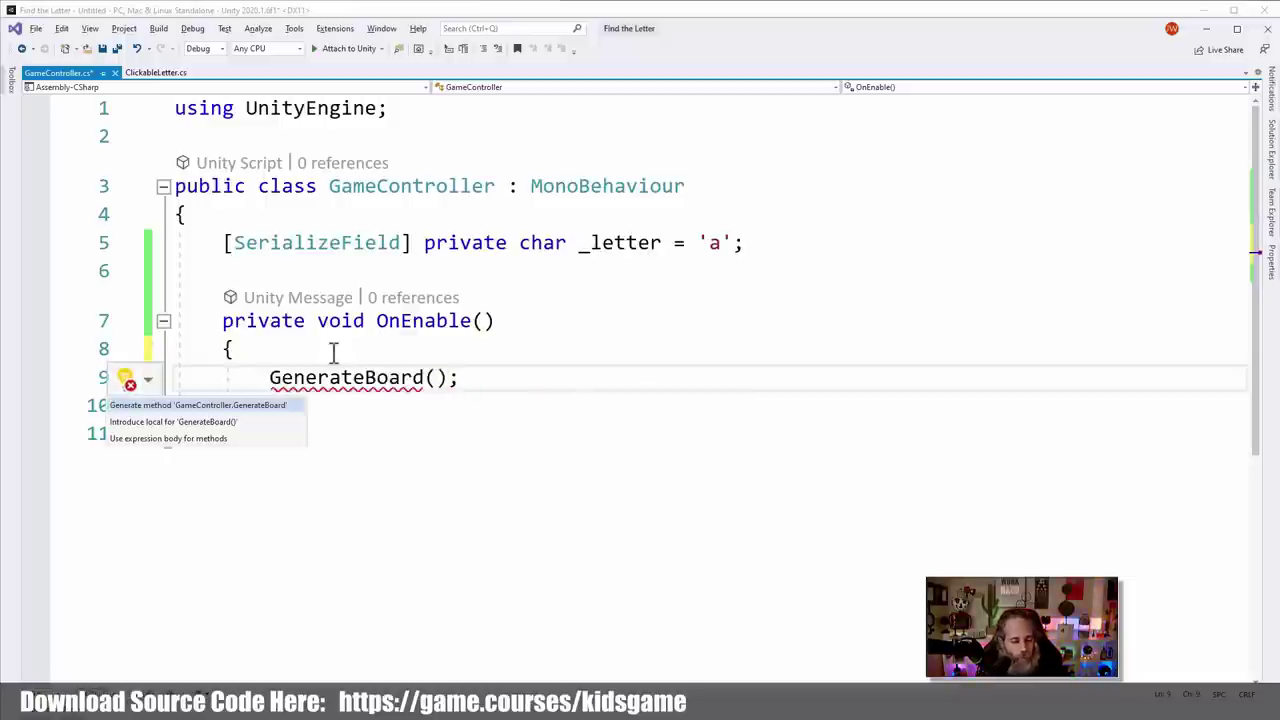
key(Return)
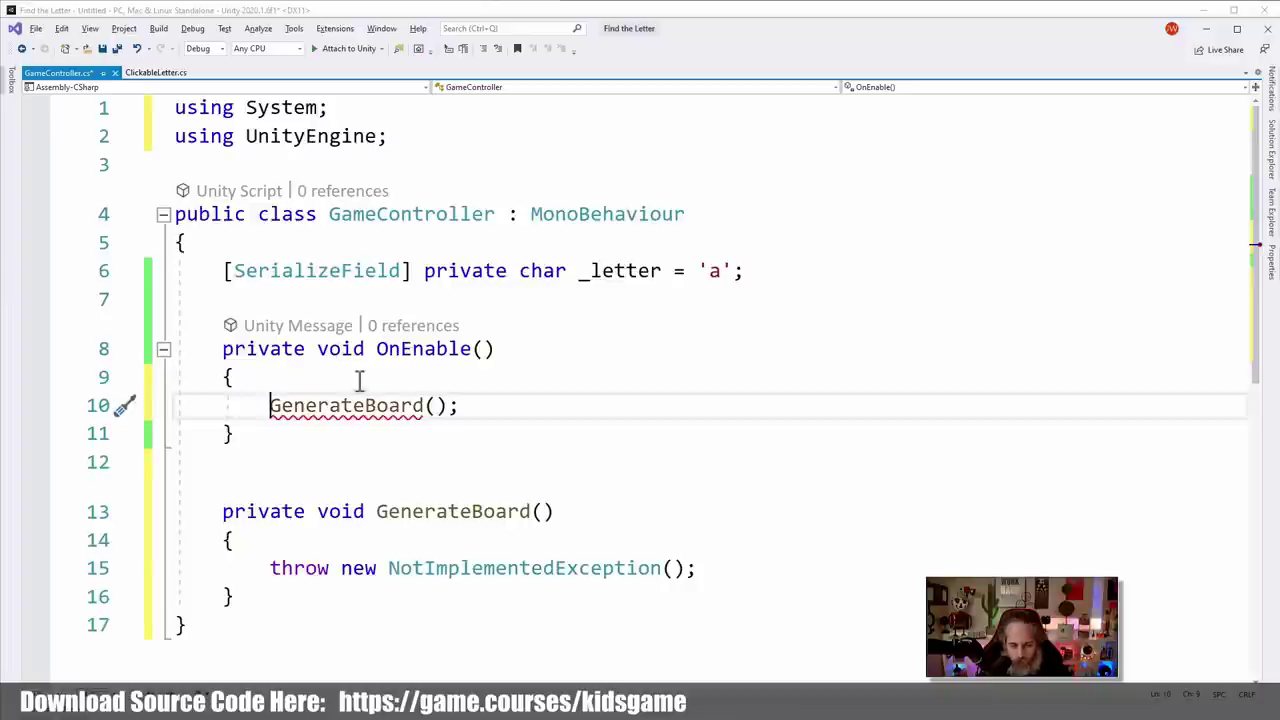
Replace the stub's throw with var letters = FindObjectsOfType<ClickableLetter>();
scroll(362, 380, down, 1)
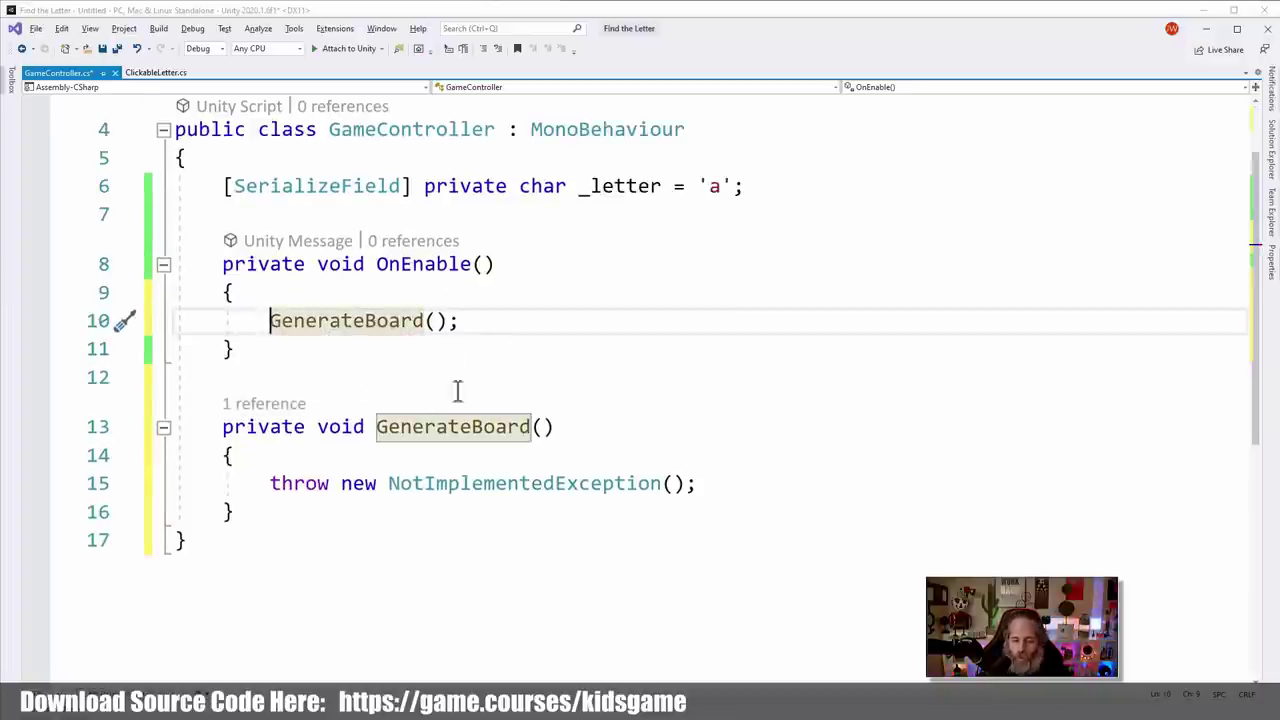
scroll(506, 412, down, 1)
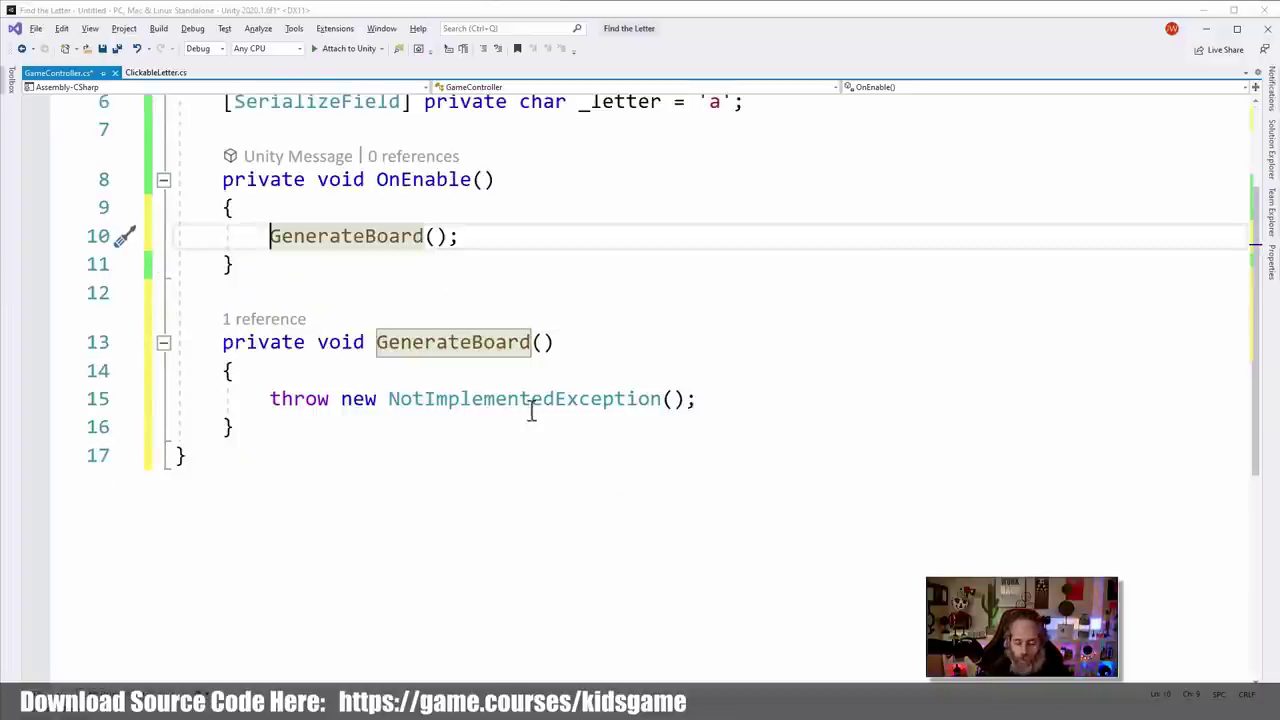
double_click(730, 391)
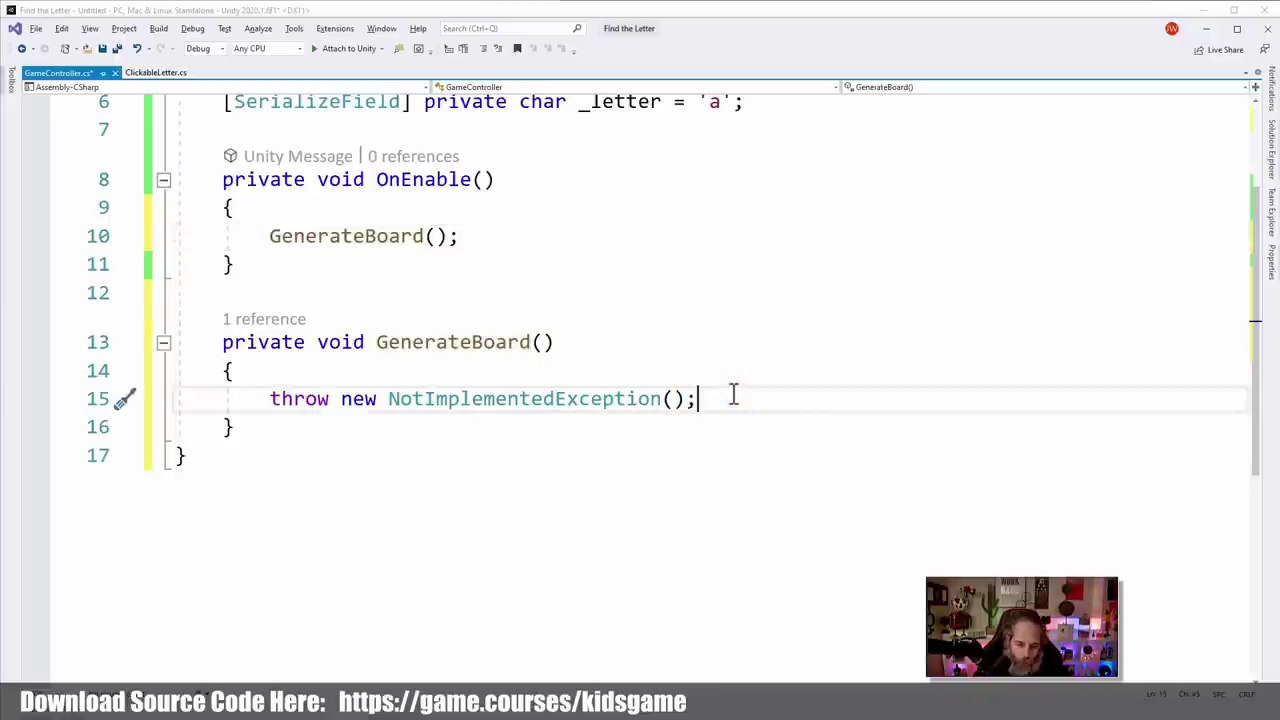
key(shift+Home)
key(BackSpace)
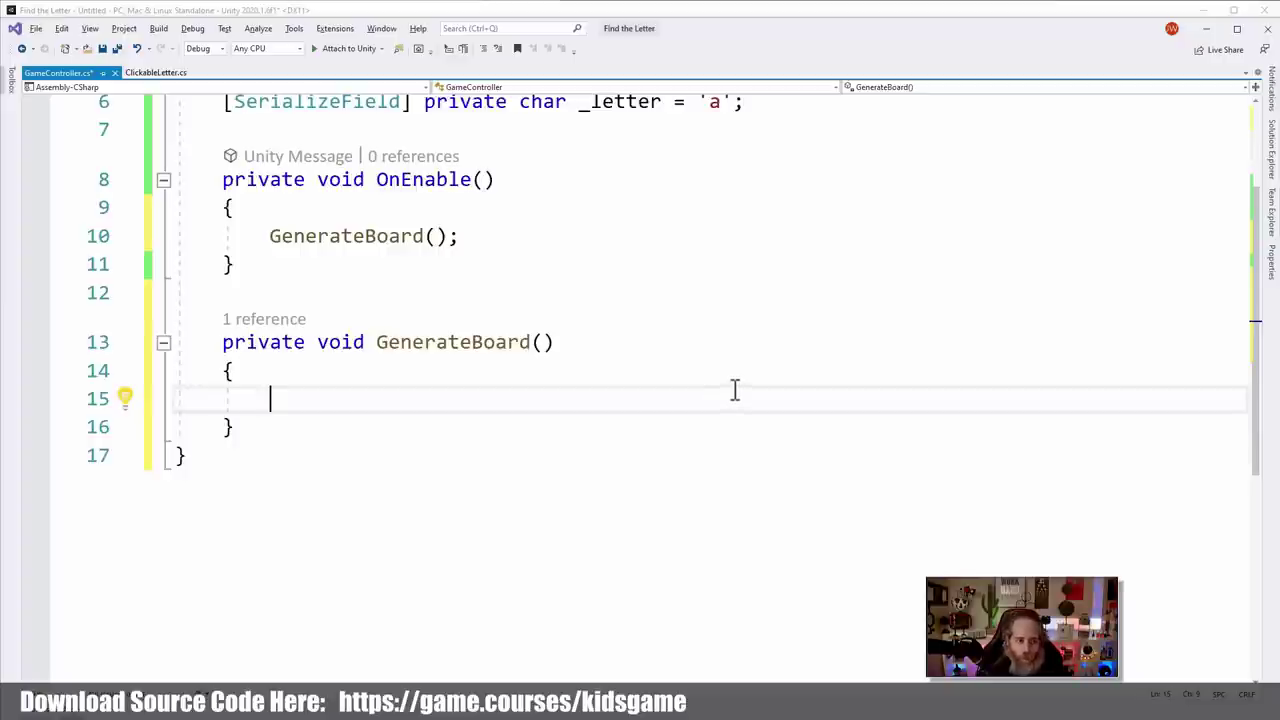
text(va)
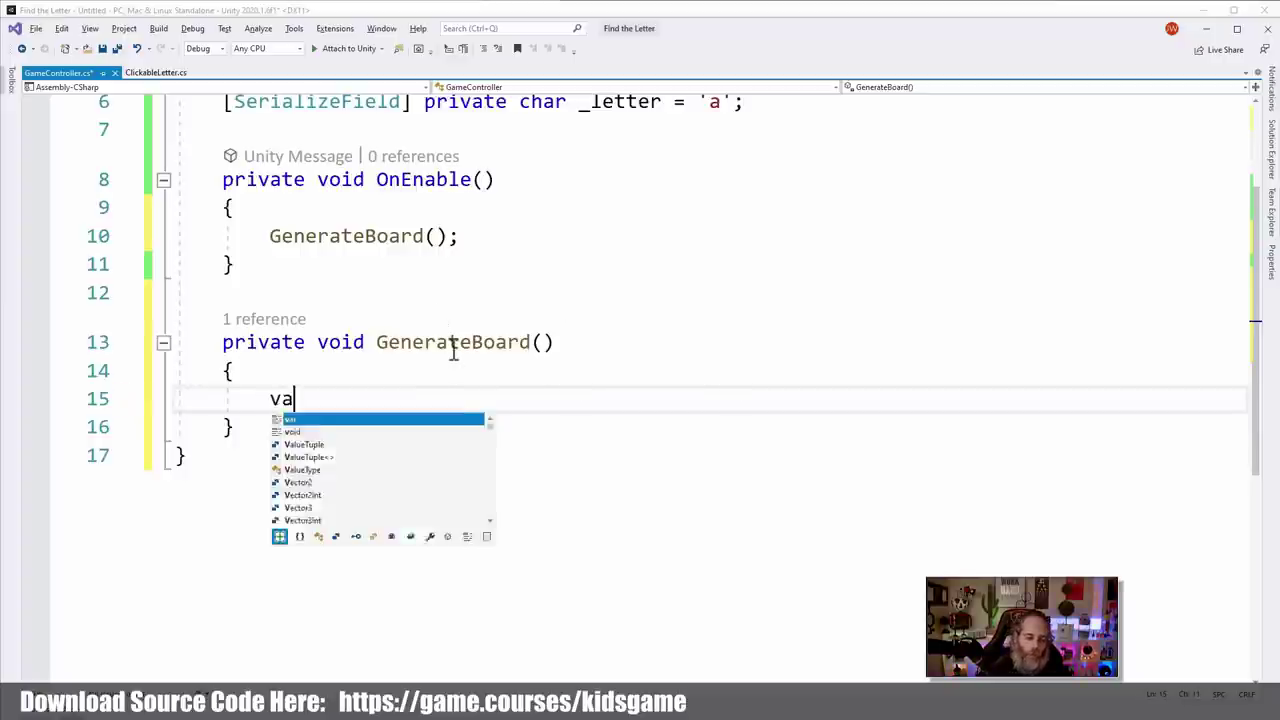
text(r letters =)
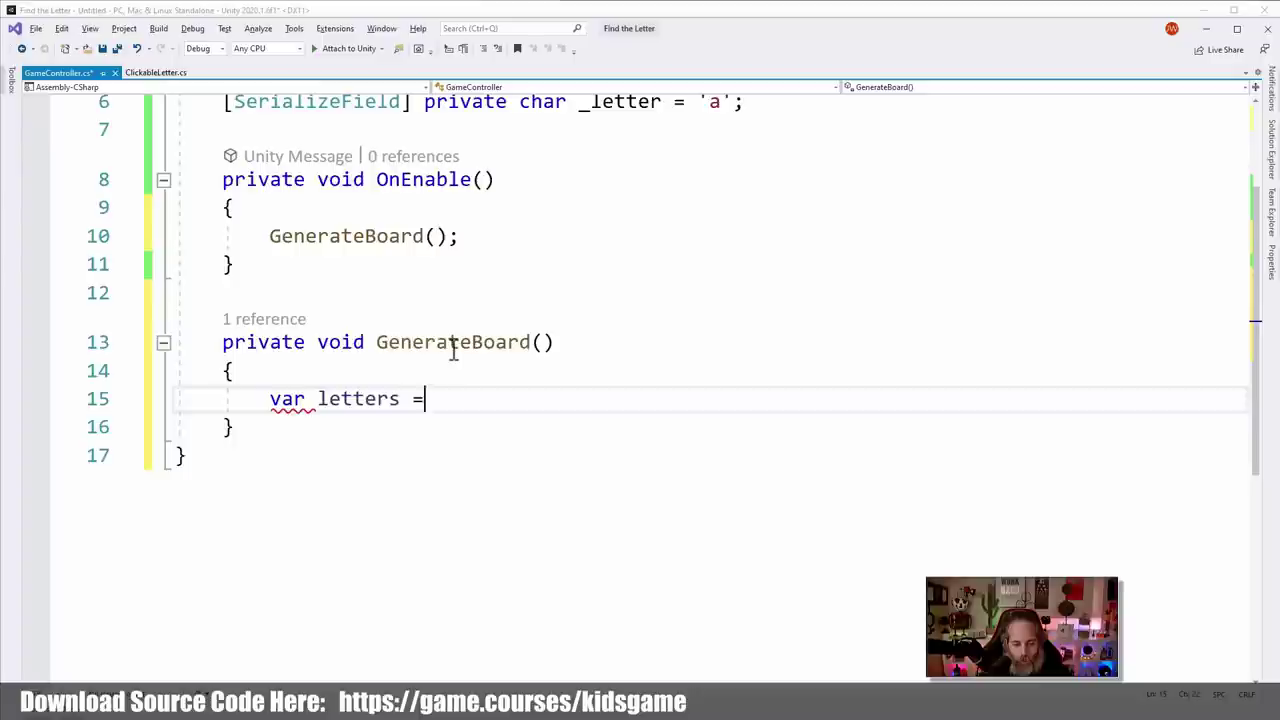
text( Findo)
key(Tab)
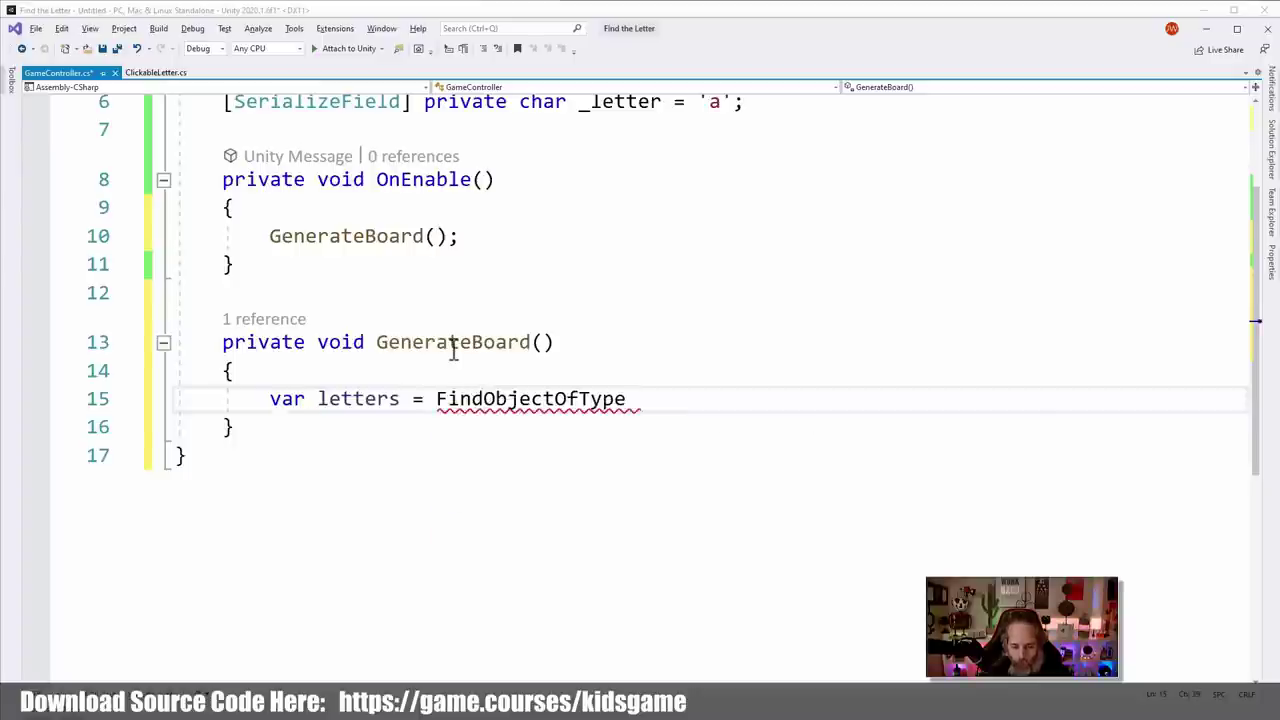
key(Left)
text(s)
key(End)
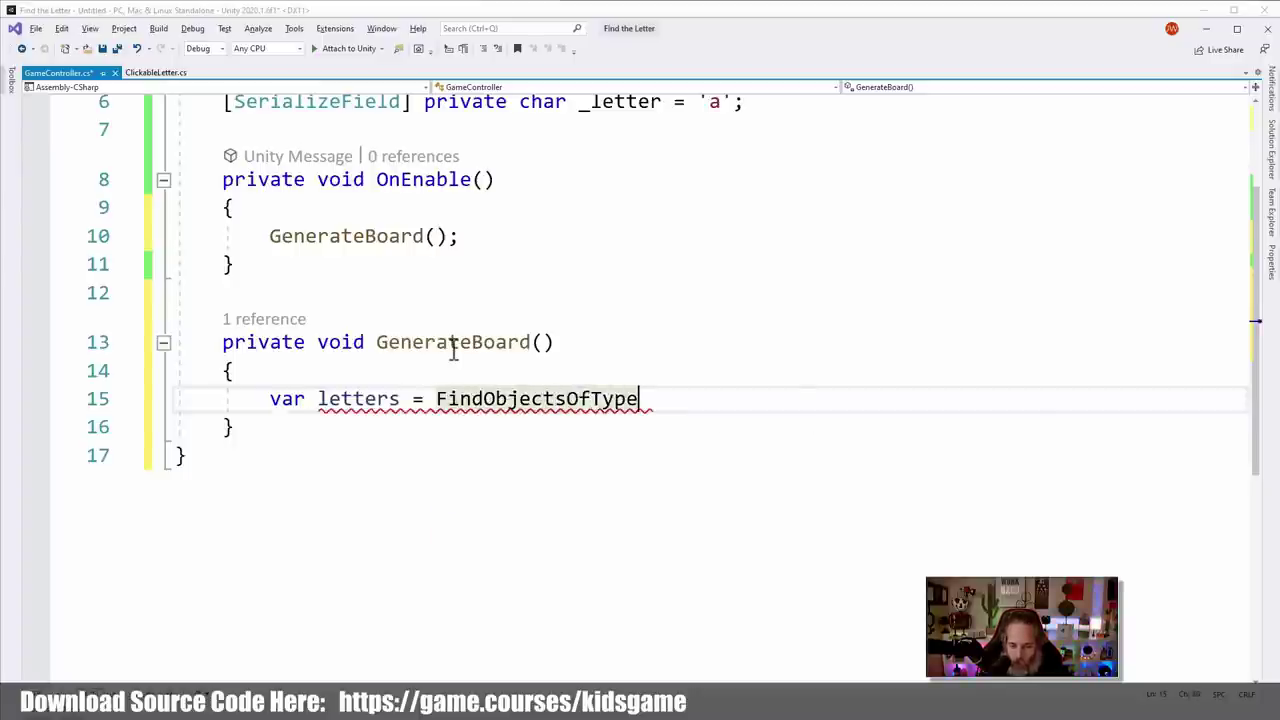
text(<Click>)
key(Tab)
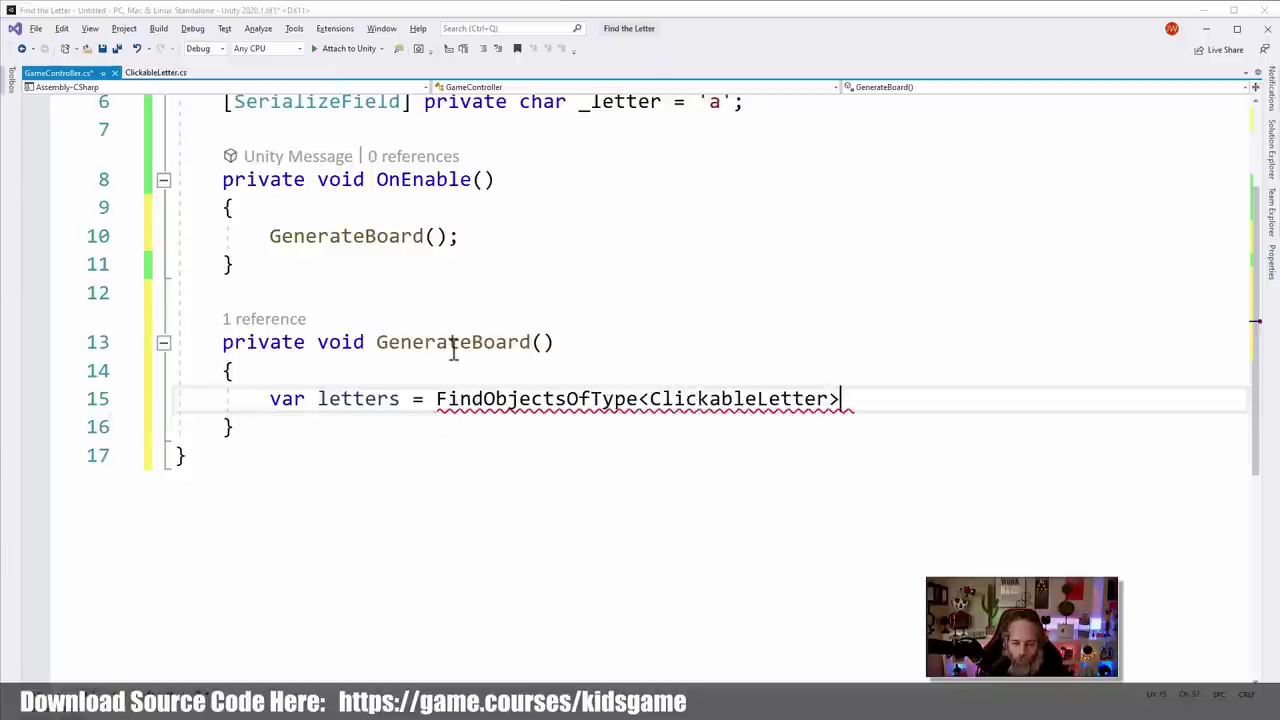
text(();)
Store the letter count with int count = letters.Length;
mouse_move(472, 395)
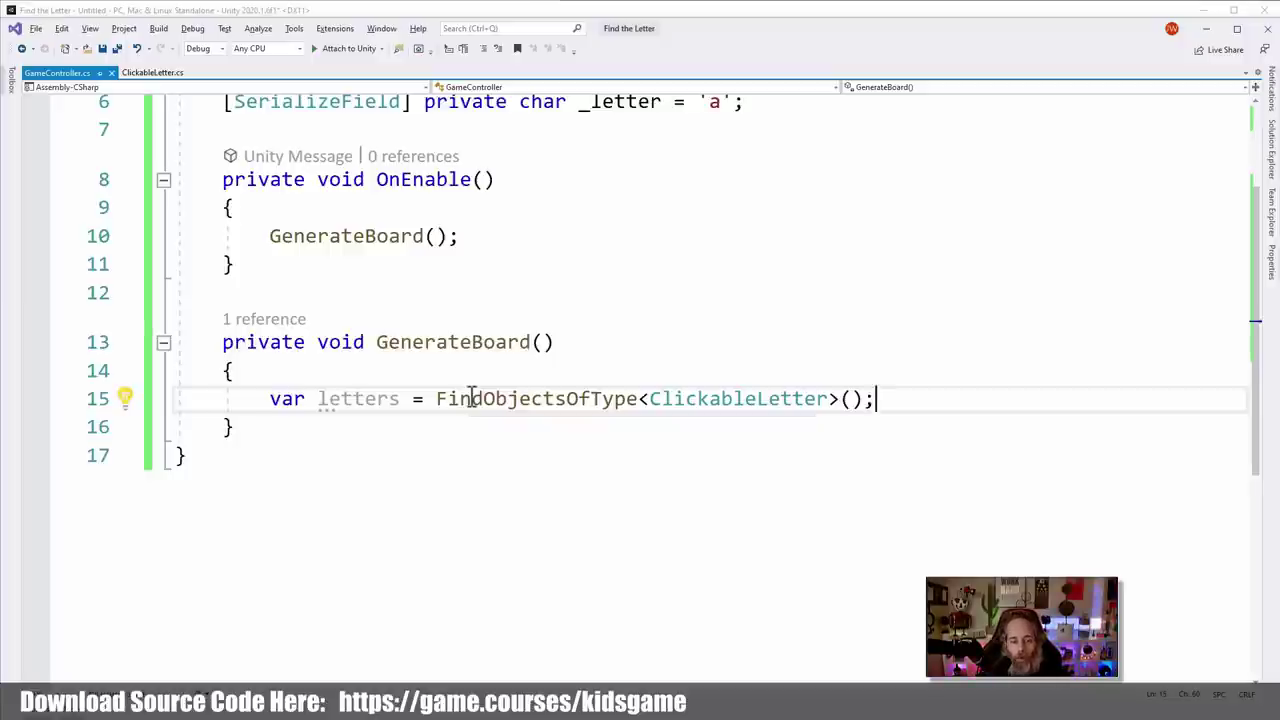
key(Return)
text(int cou)
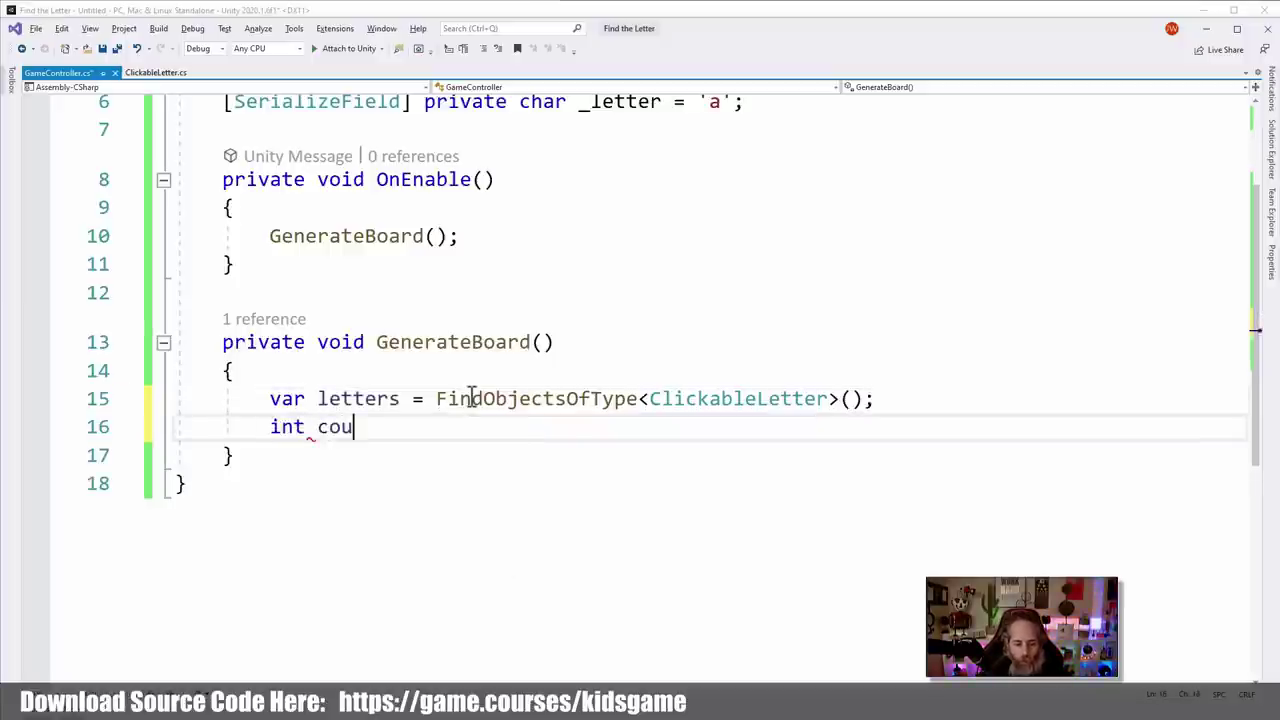
text(nt = letters.cou)
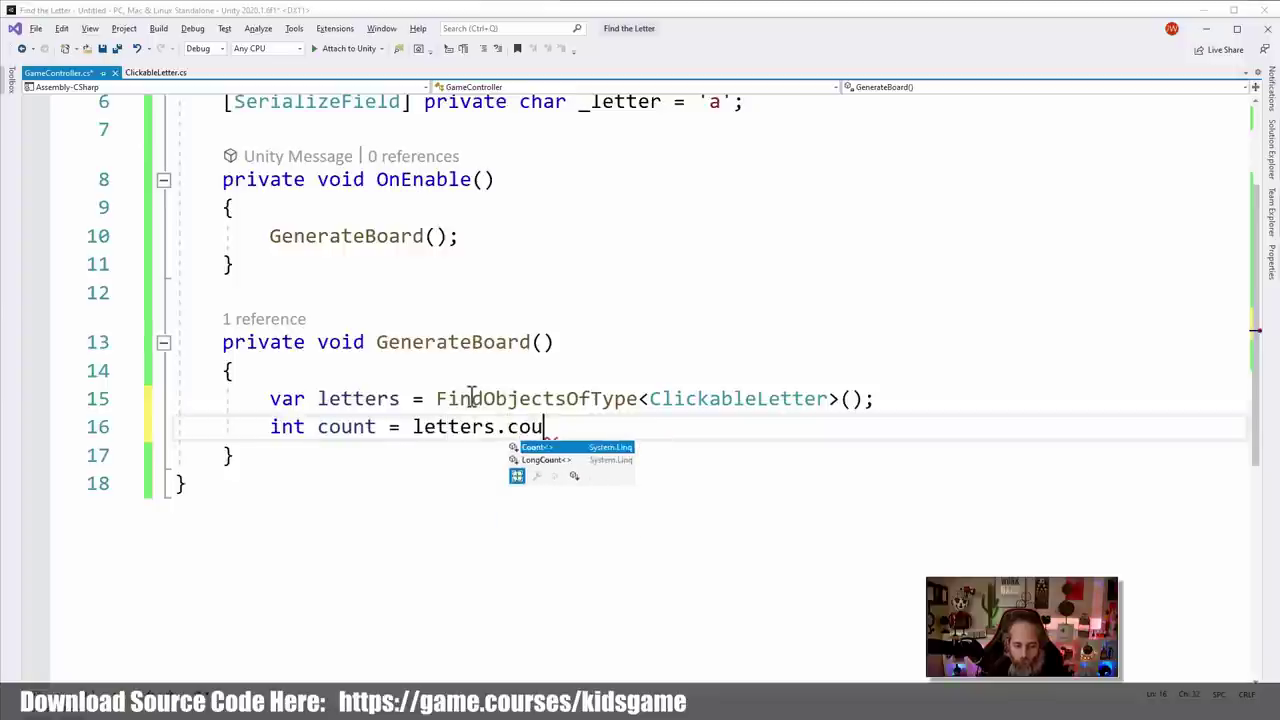
key(BackSpace)
key(BackSpace)
key(BackSpace)
text(Length;)
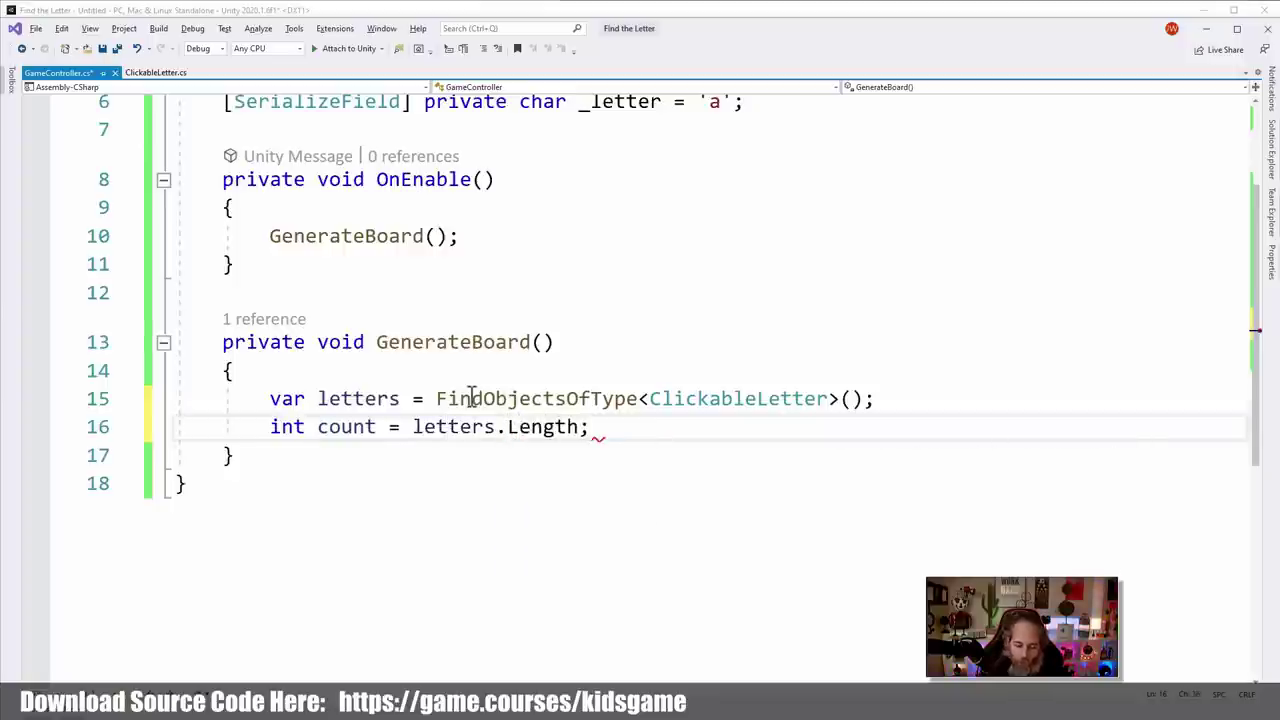
key(Return)
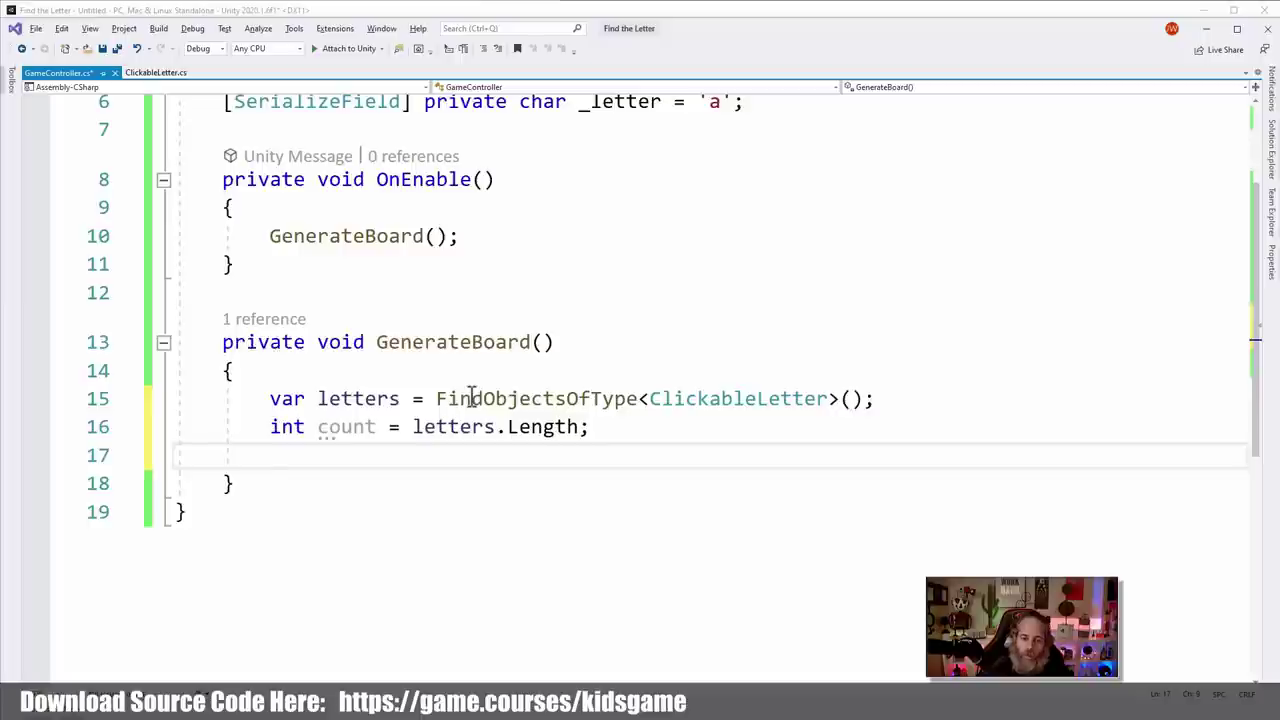
scroll(806, 268, up, 1)
Add a [SerializeField] int _correctAnswers = 5; field below _letter
click(781, 190)
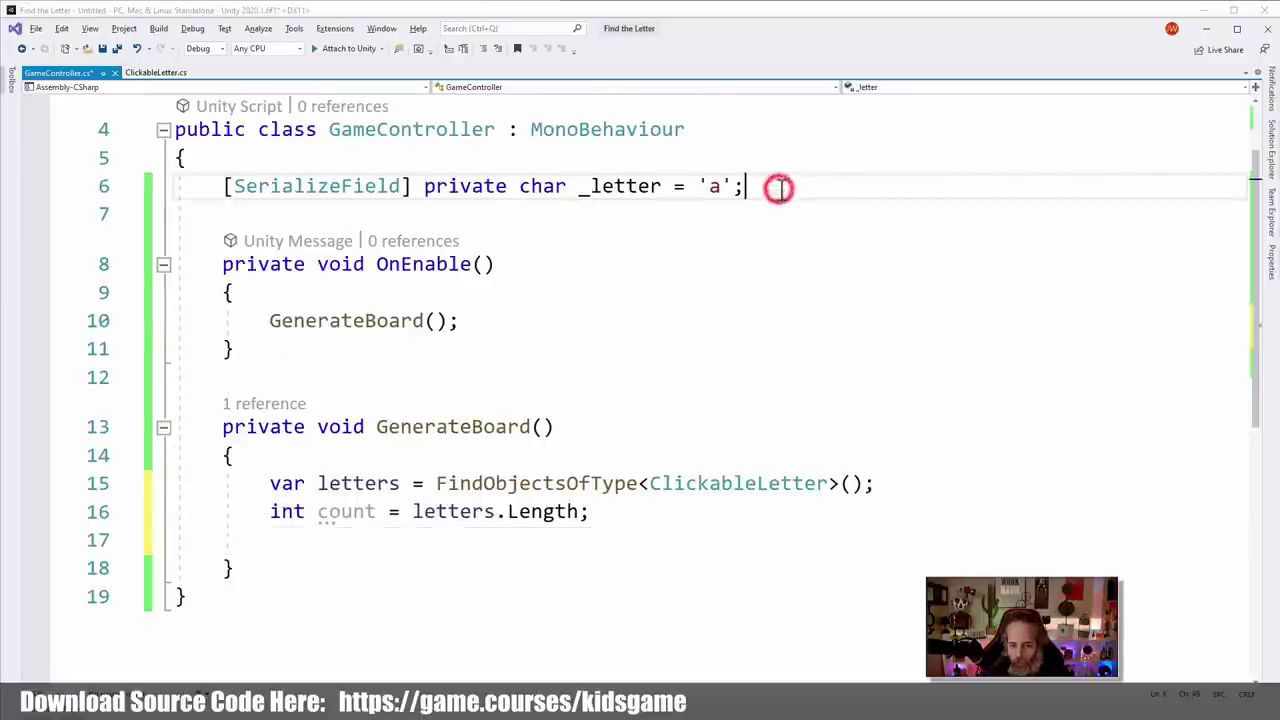
key(Return)
text([Ser)
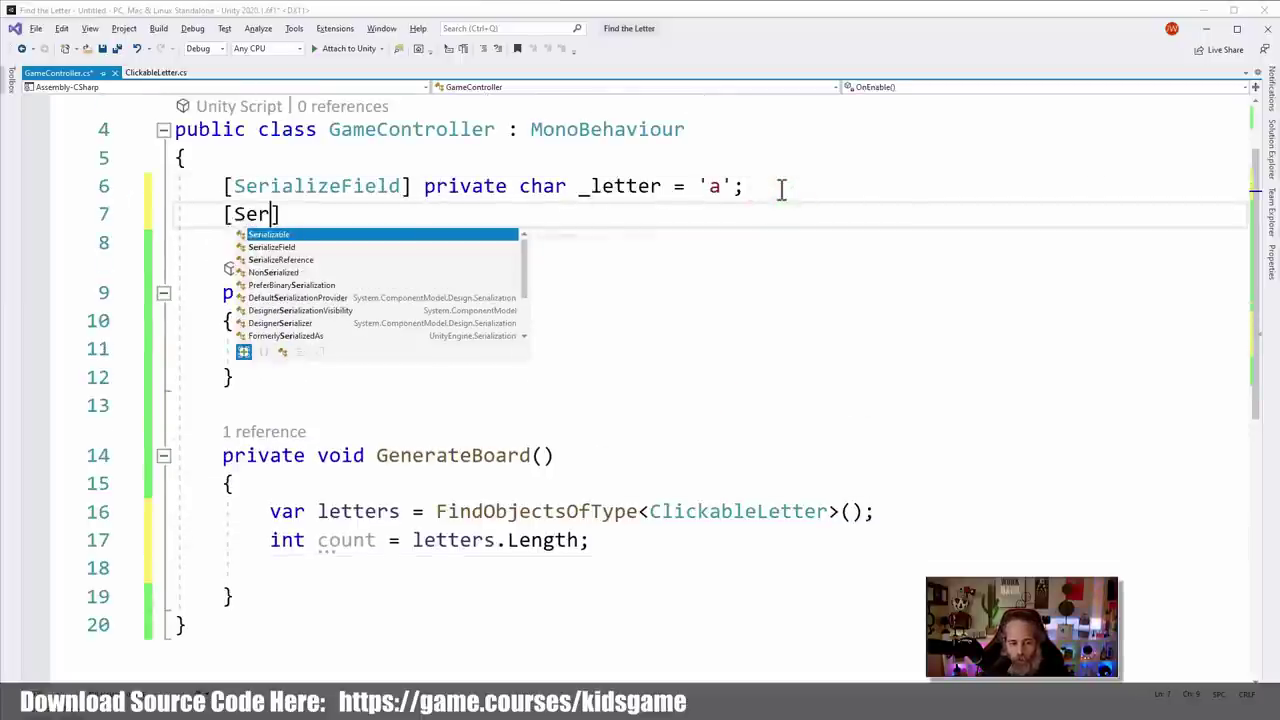
key(Down)
key(Down)
key(Tab)
text(] )
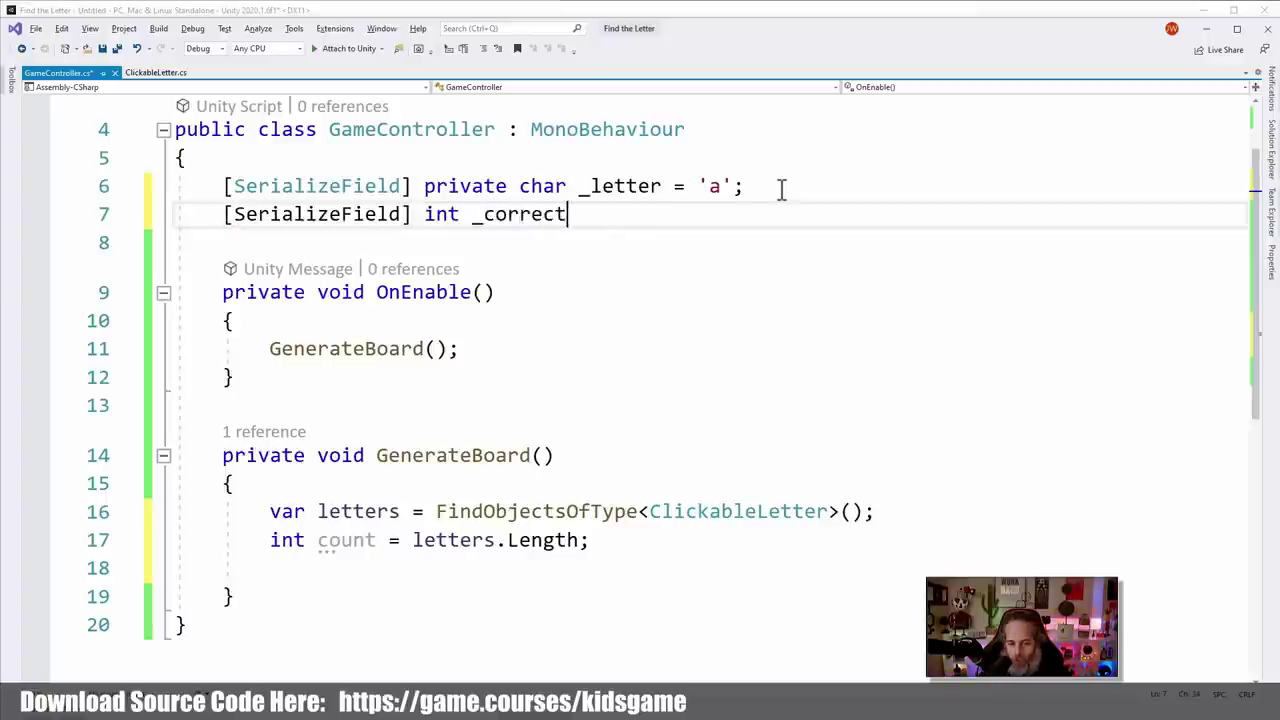
text(int _correctAnswers = 5;)
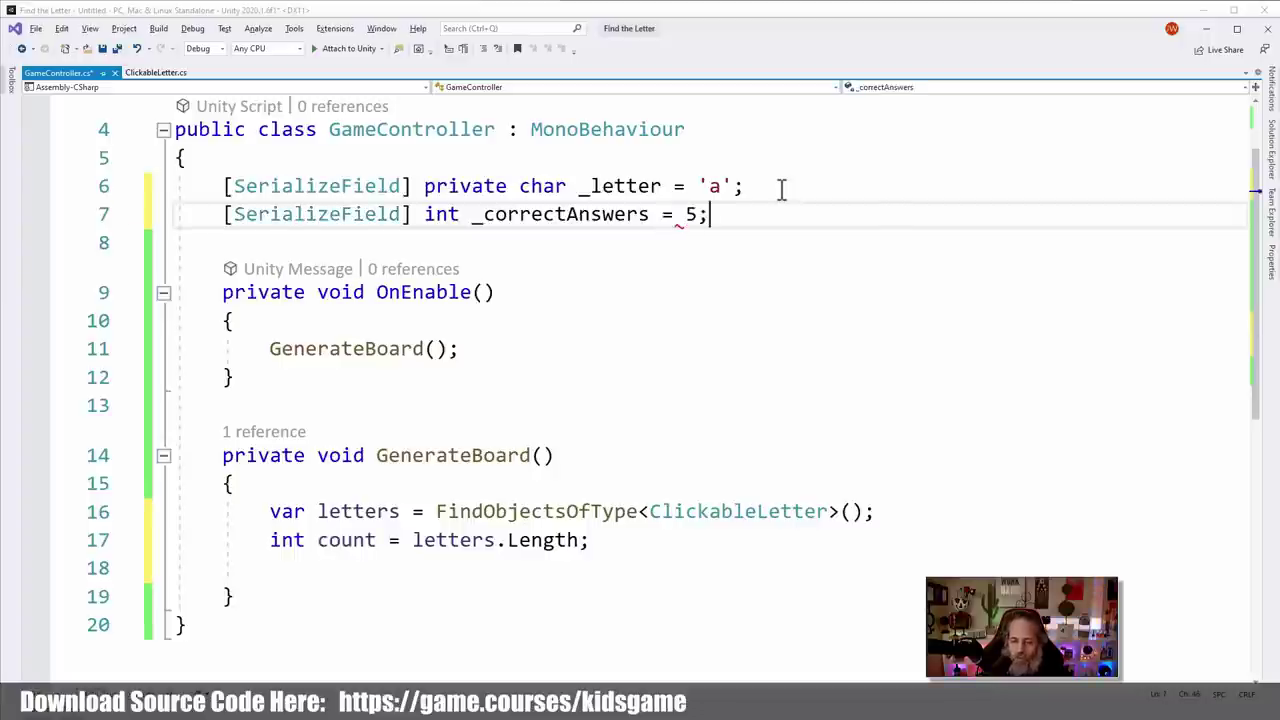
Remove the private modifier from the _letter field declaration
click(782, 190)
double_click(504, 188)
key(Delete)
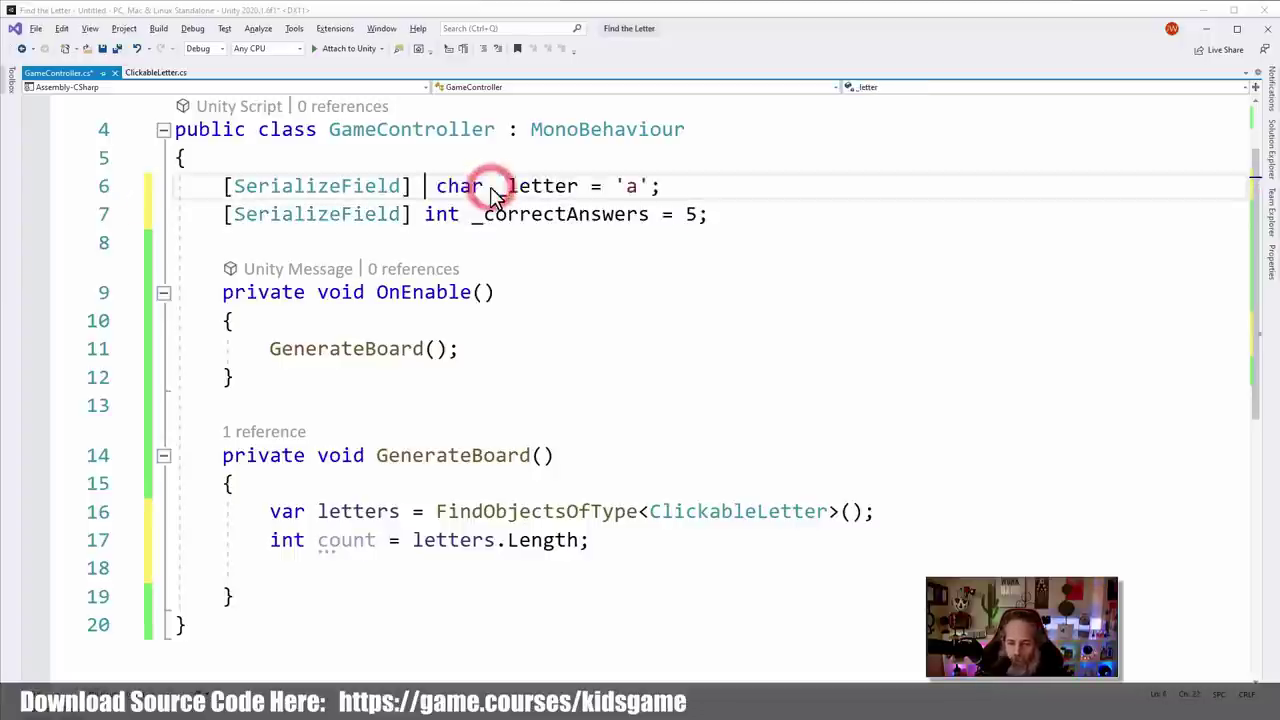
key(Delete)
click(518, 214)
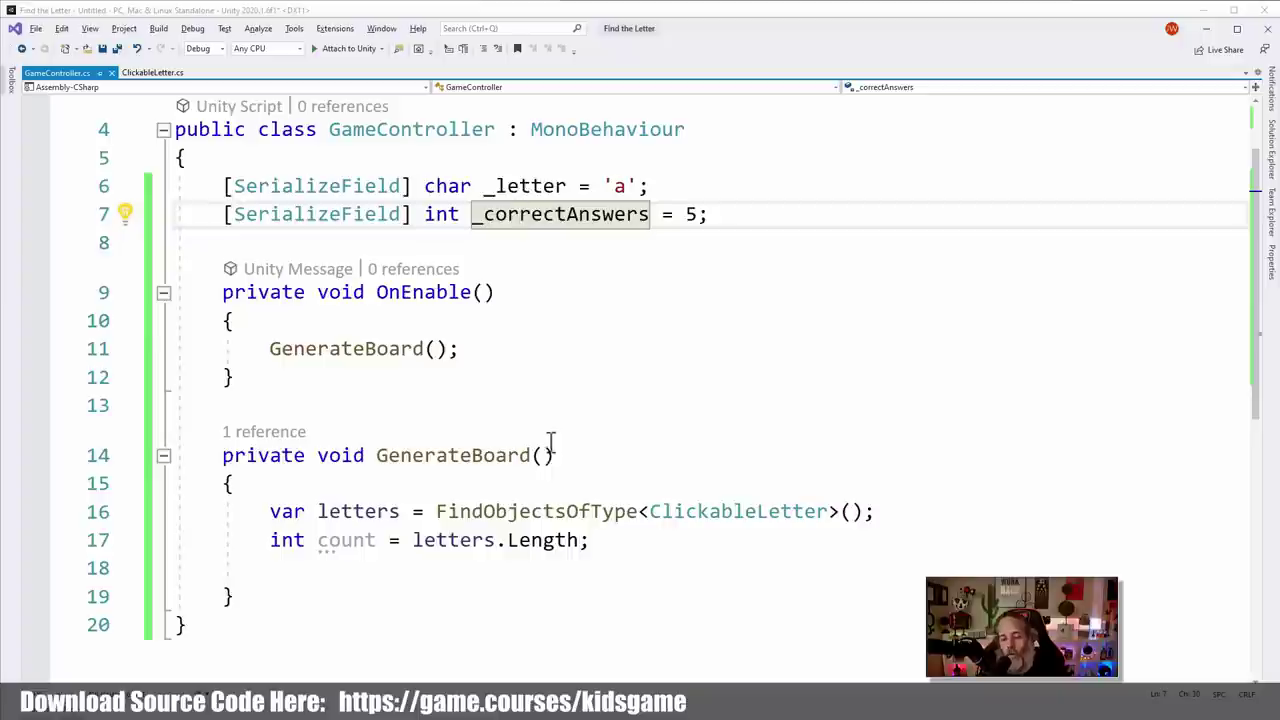
click(589, 567)
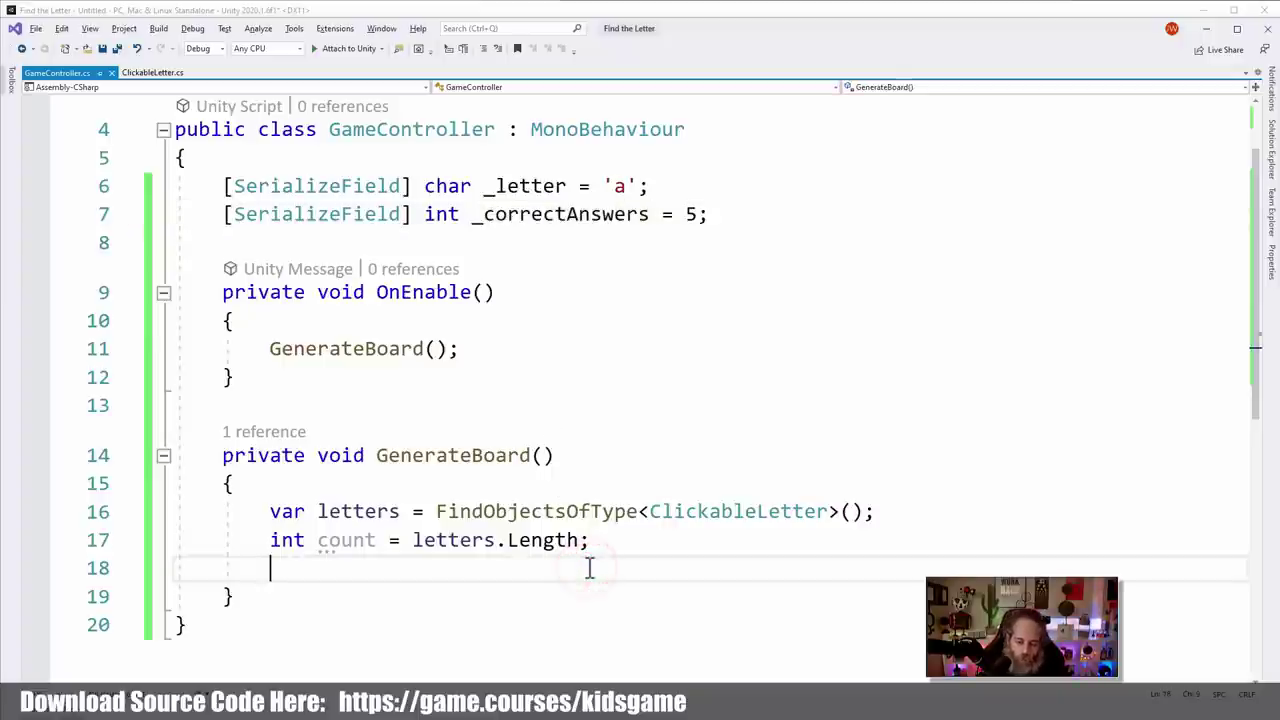
Add a for loop in GenerateBoard running up to _correctAnswers
key(Return)
text(for)
key(Tab)
key(Tab)
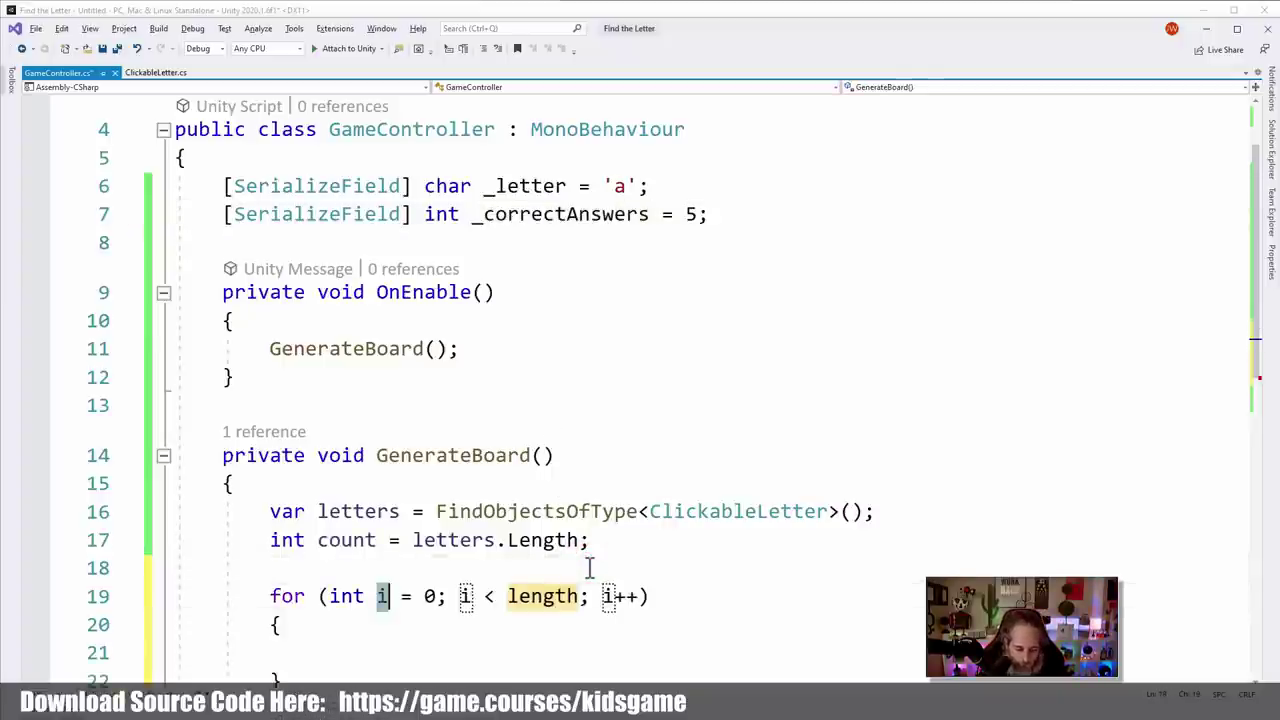
key(Tab)
scroll(589, 567, down, 1)
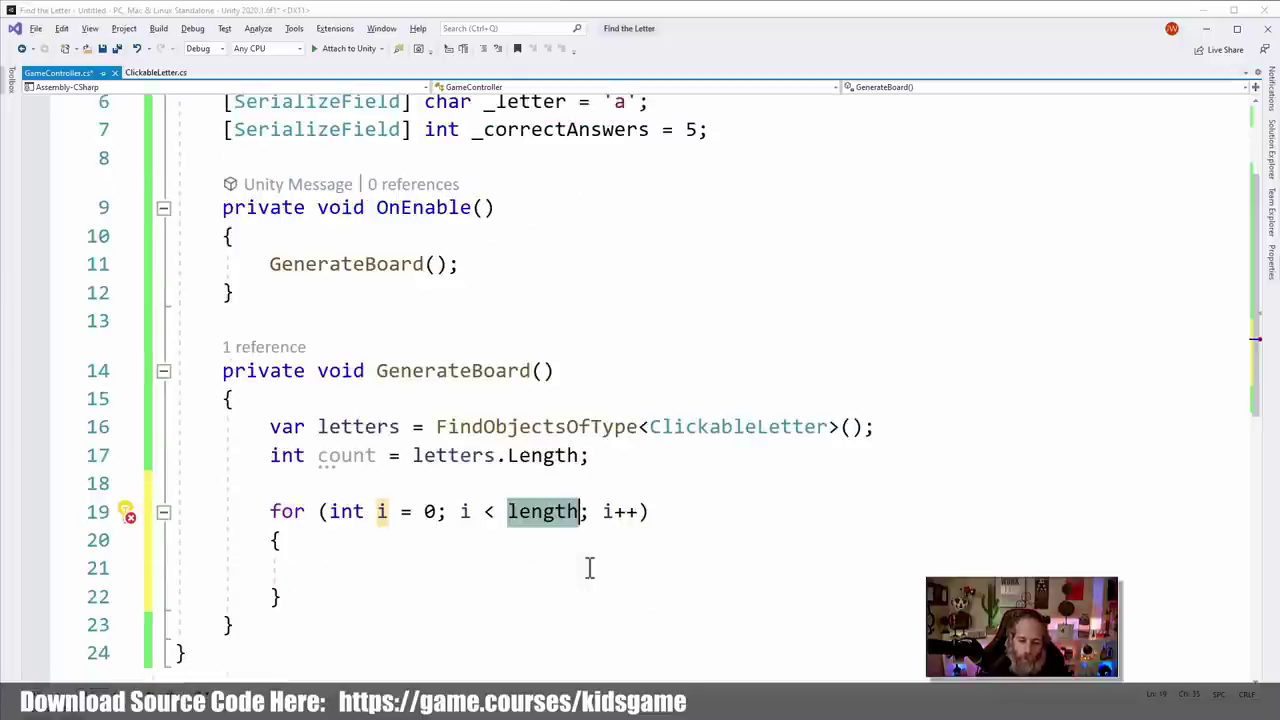
text(_cor)
key(Tab)
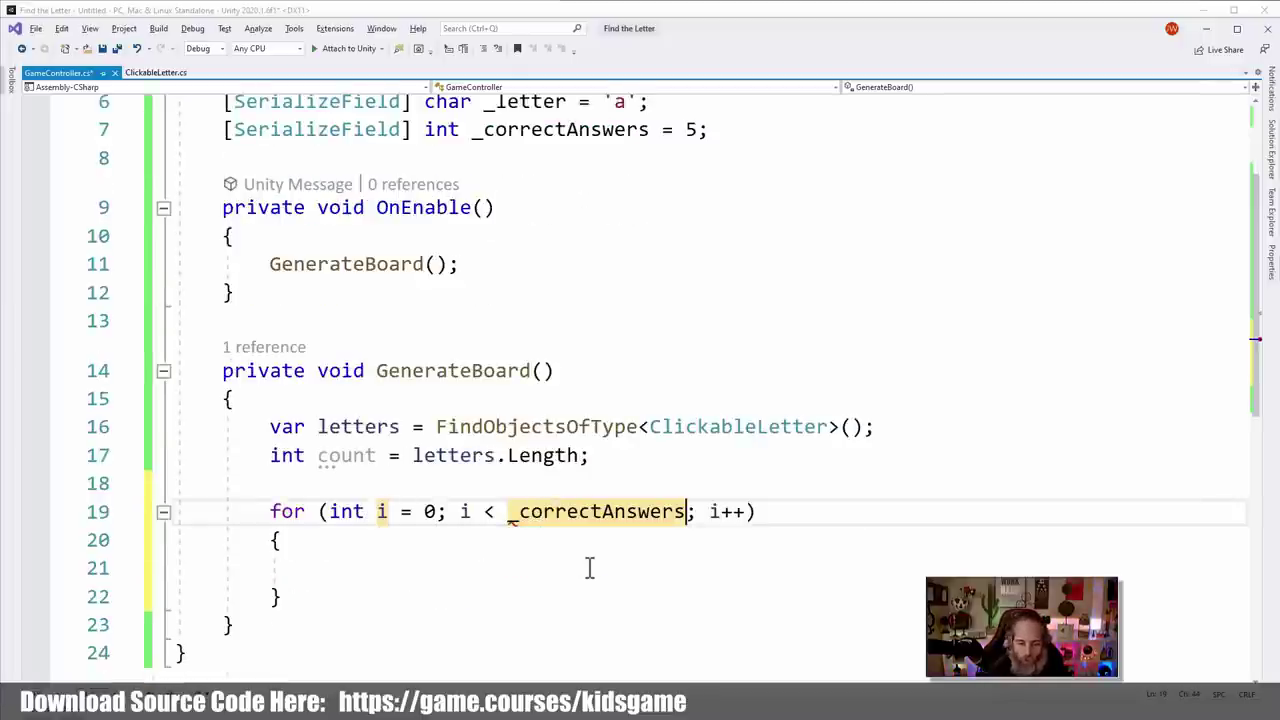
key(Return)
key(Down)
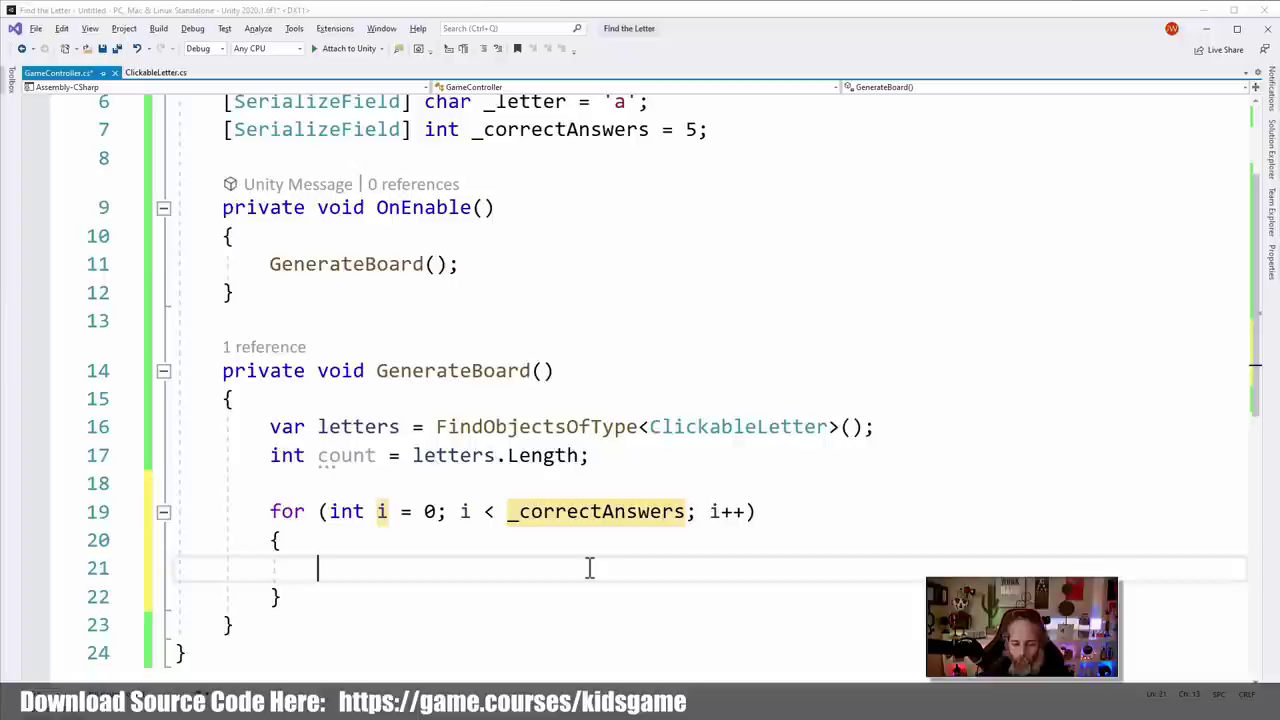
Add lettersList.Add(_letter); in the loop body and generate a local lettersList variable
text(lettser)
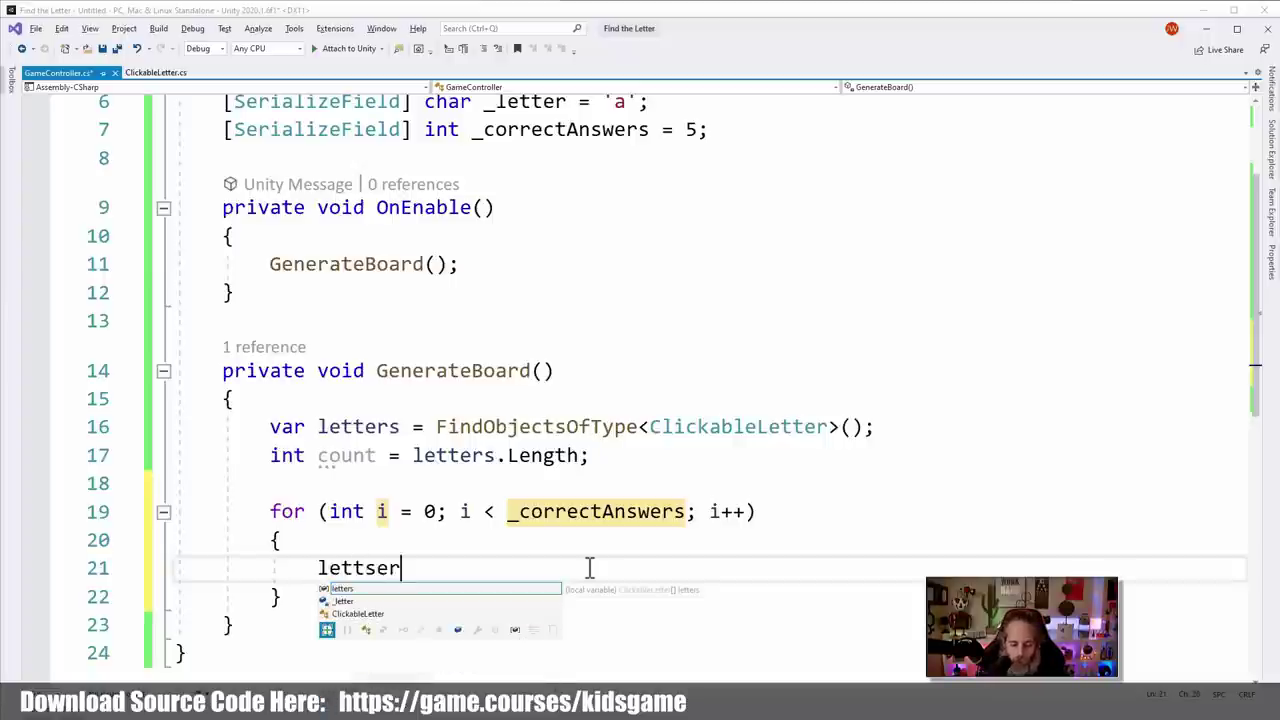
key(BackSpace)
key(BackSpace)
key(BackSpace)
text(ersList)
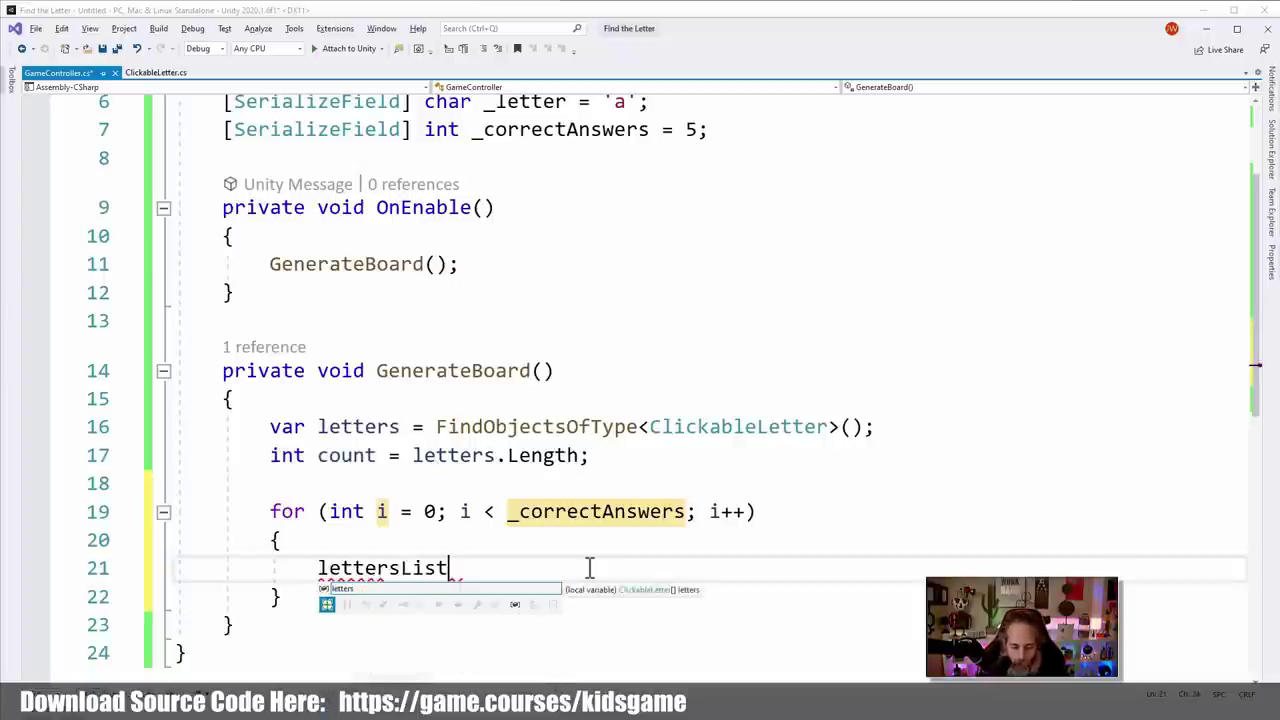
text(.Add()
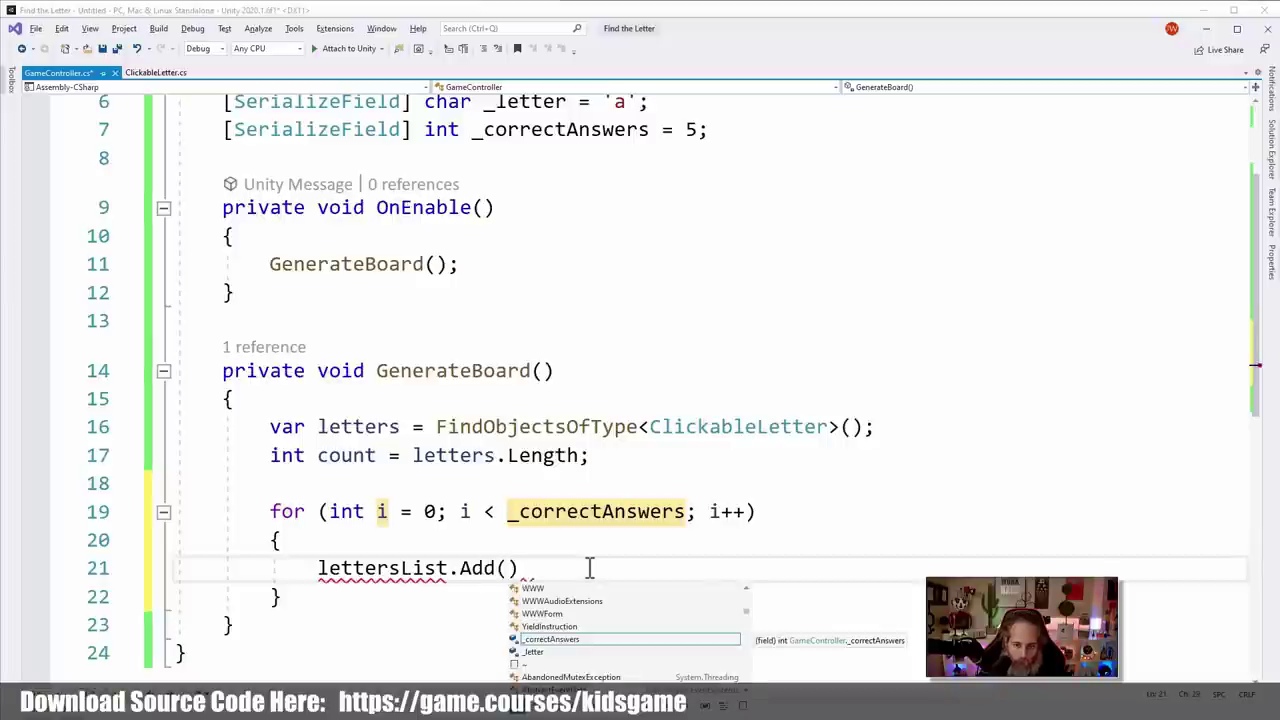
text(_letter))
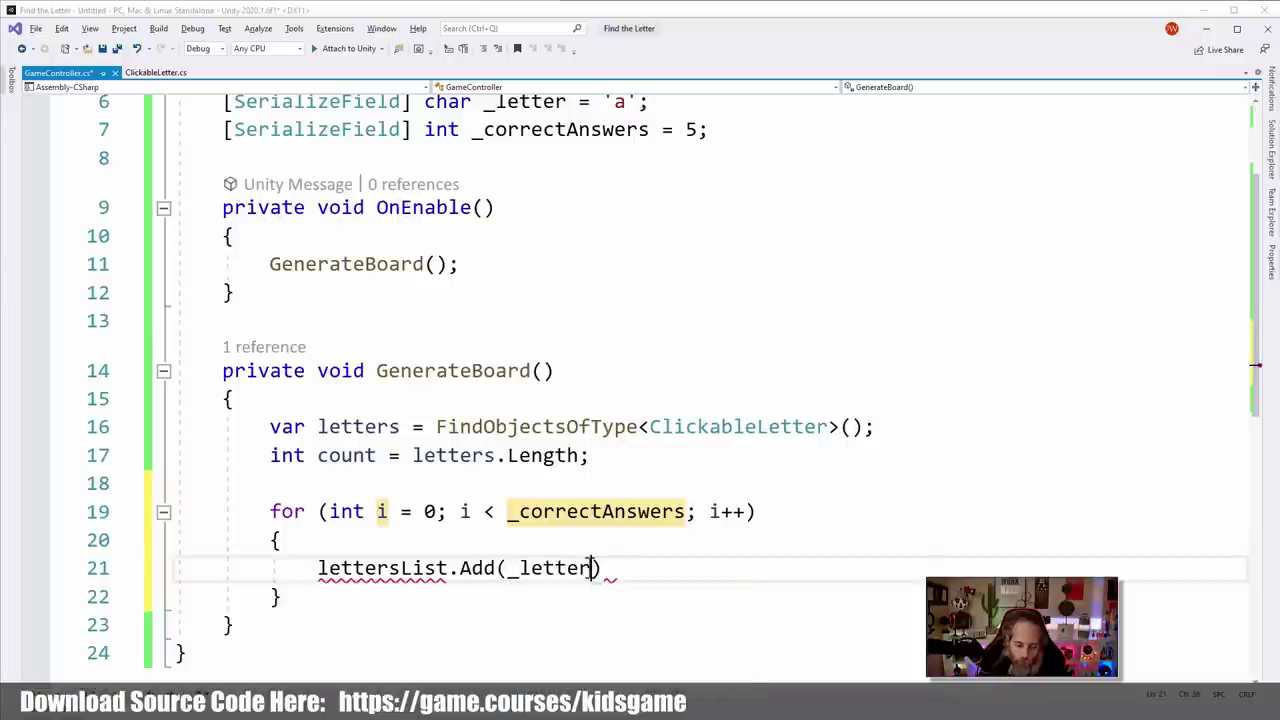
text(;)
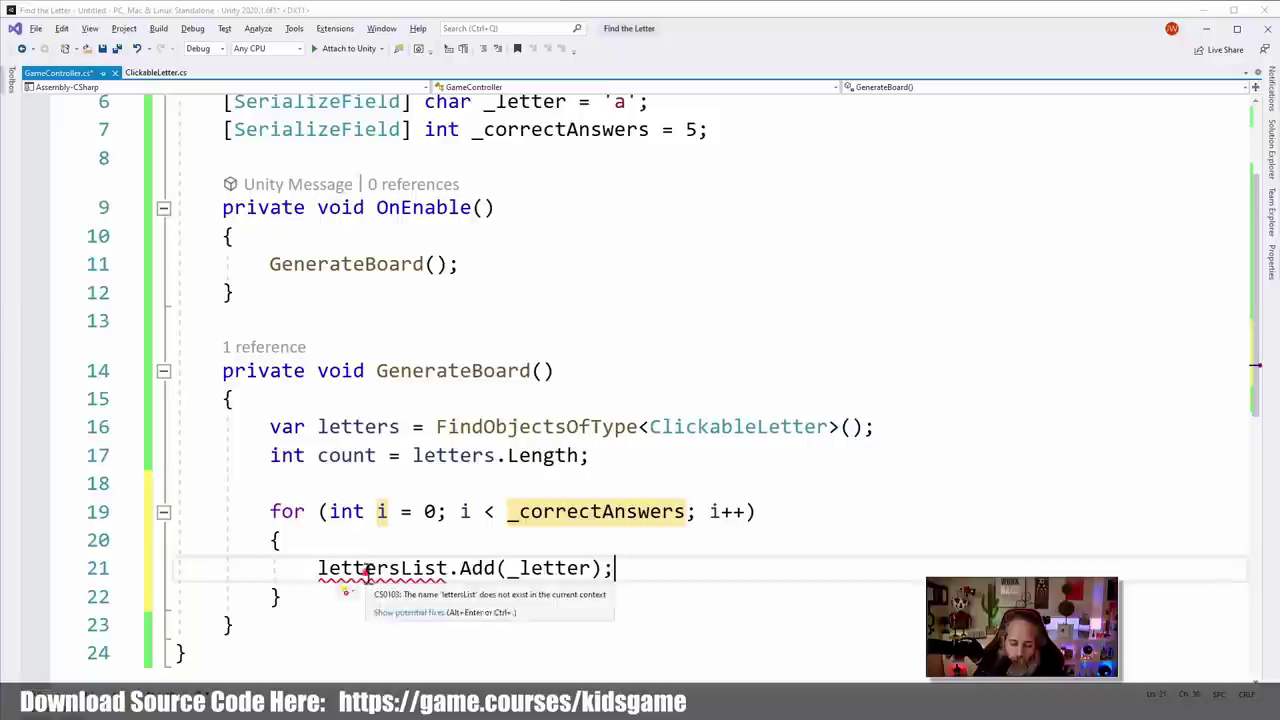
click(366, 570)
key(ctrl+period)
key(Down)
key(Down)
key(Down)
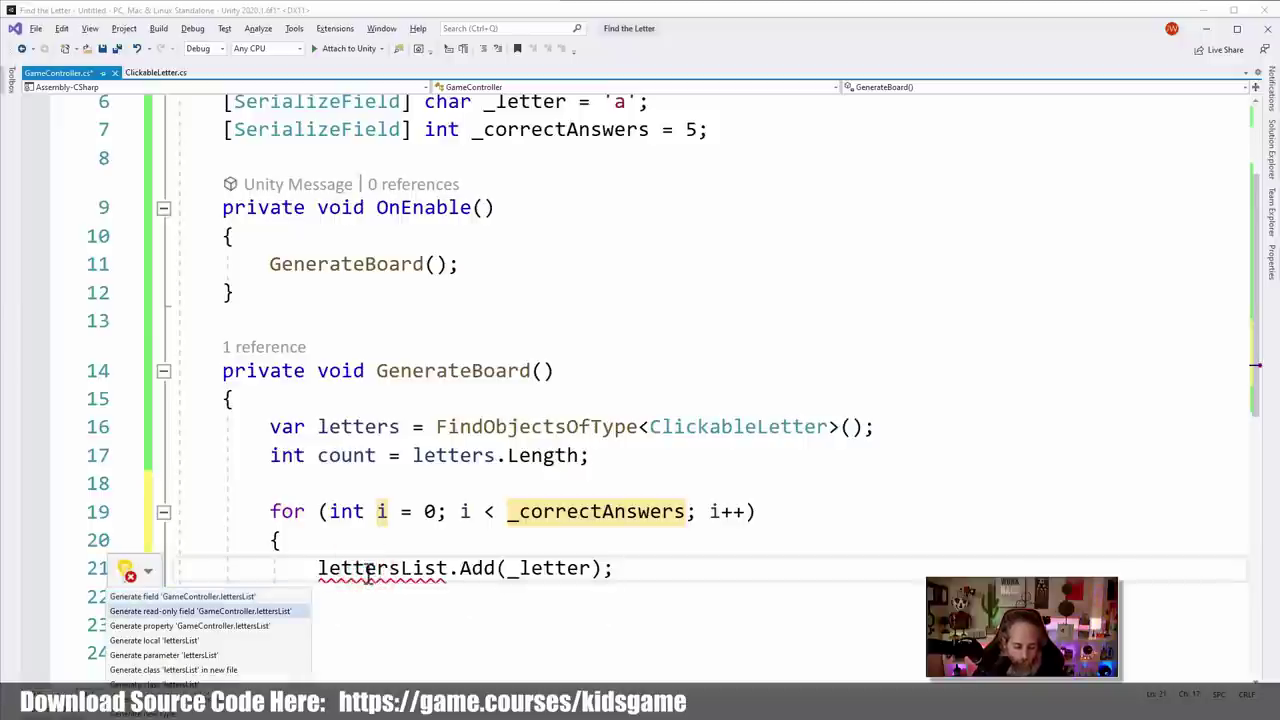
key(Return)
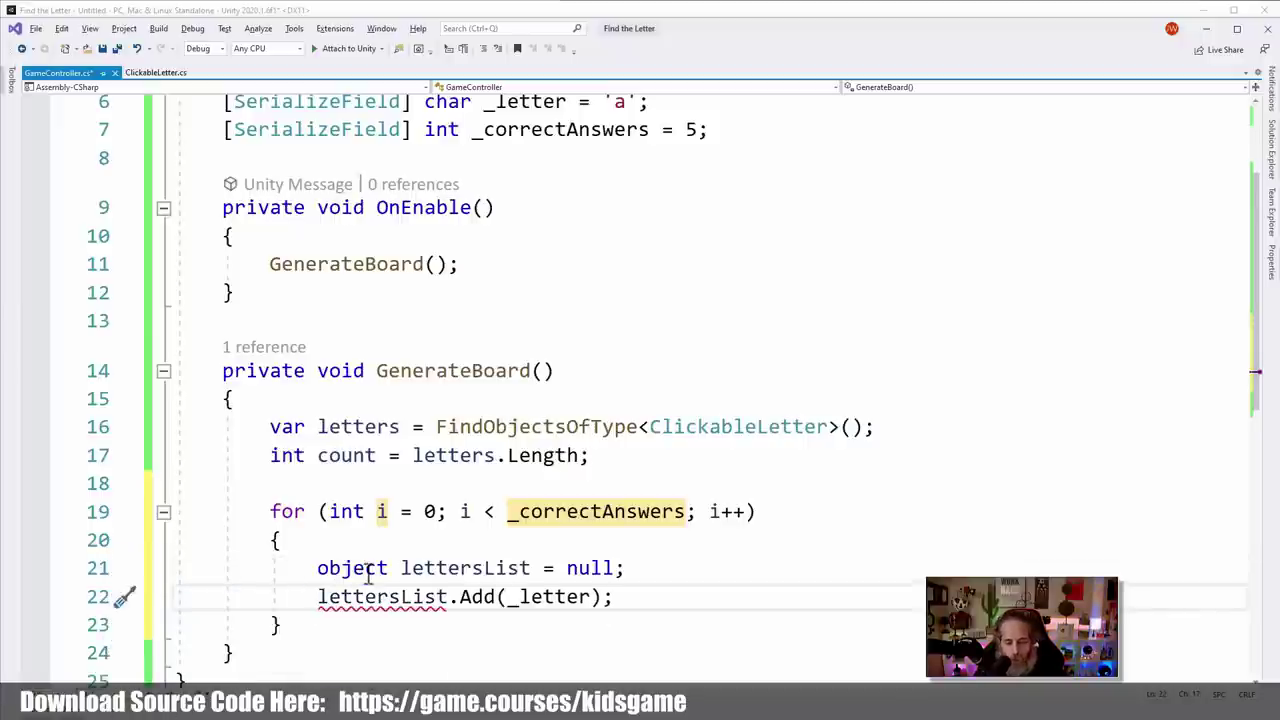
Change the local declaration to List<char> lettersList = new List<char>();
double_click(350, 568)
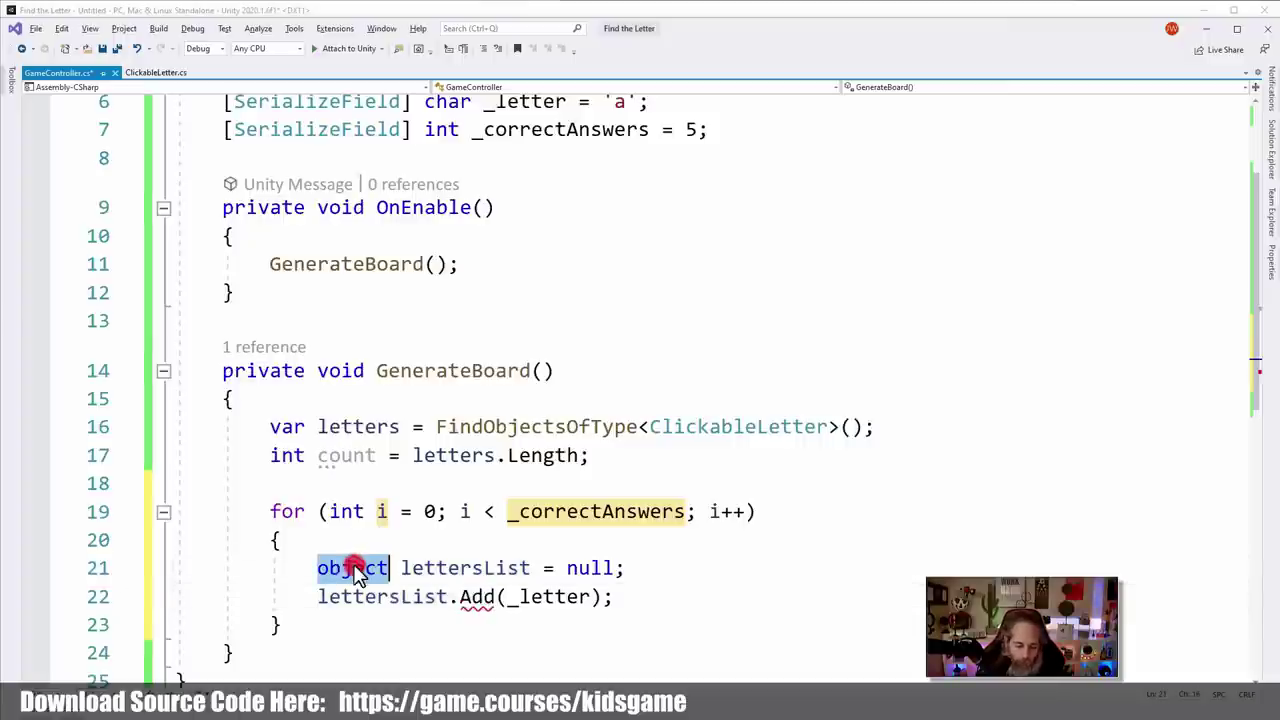
text(List<Char>)
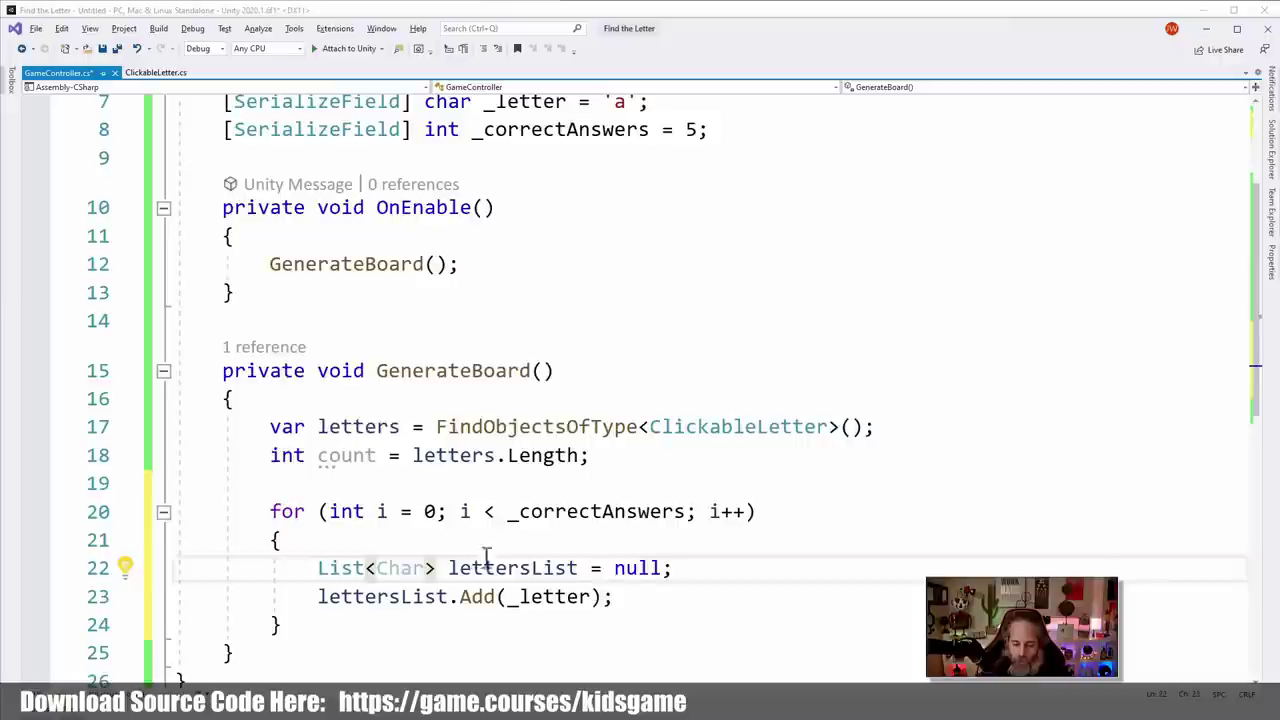
double_click(640, 570)
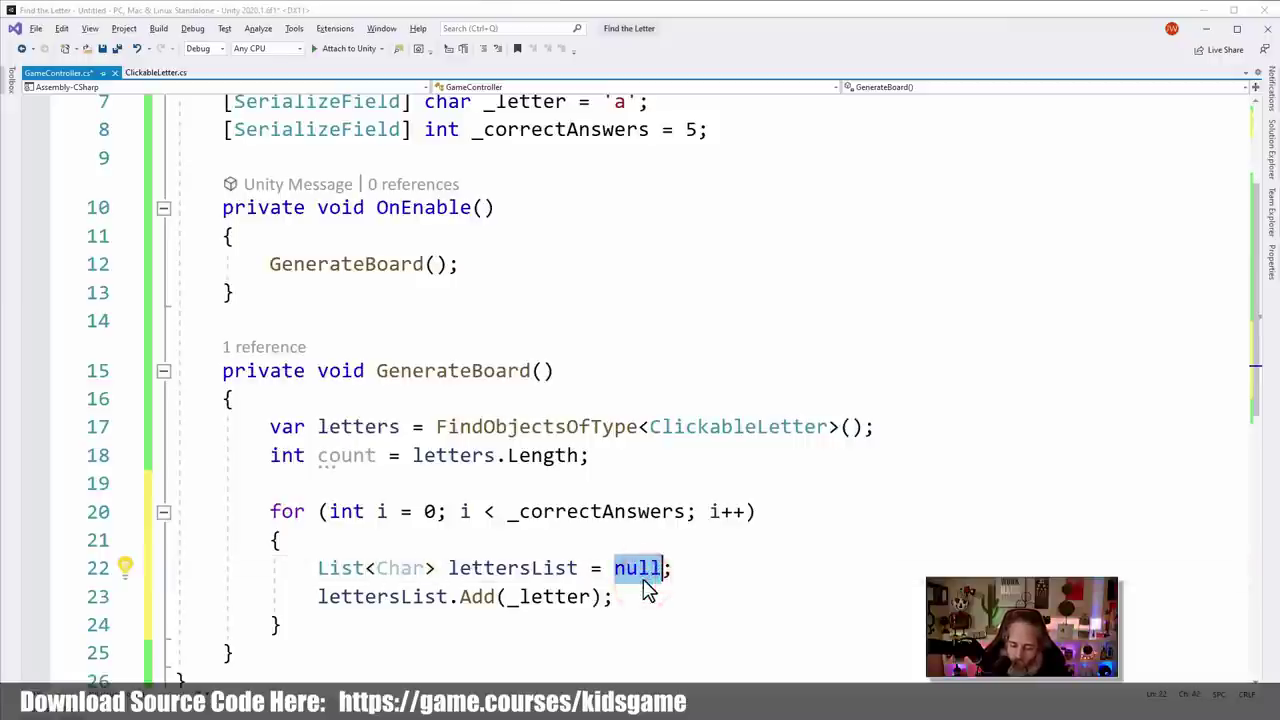
text(new)
key(Tab)
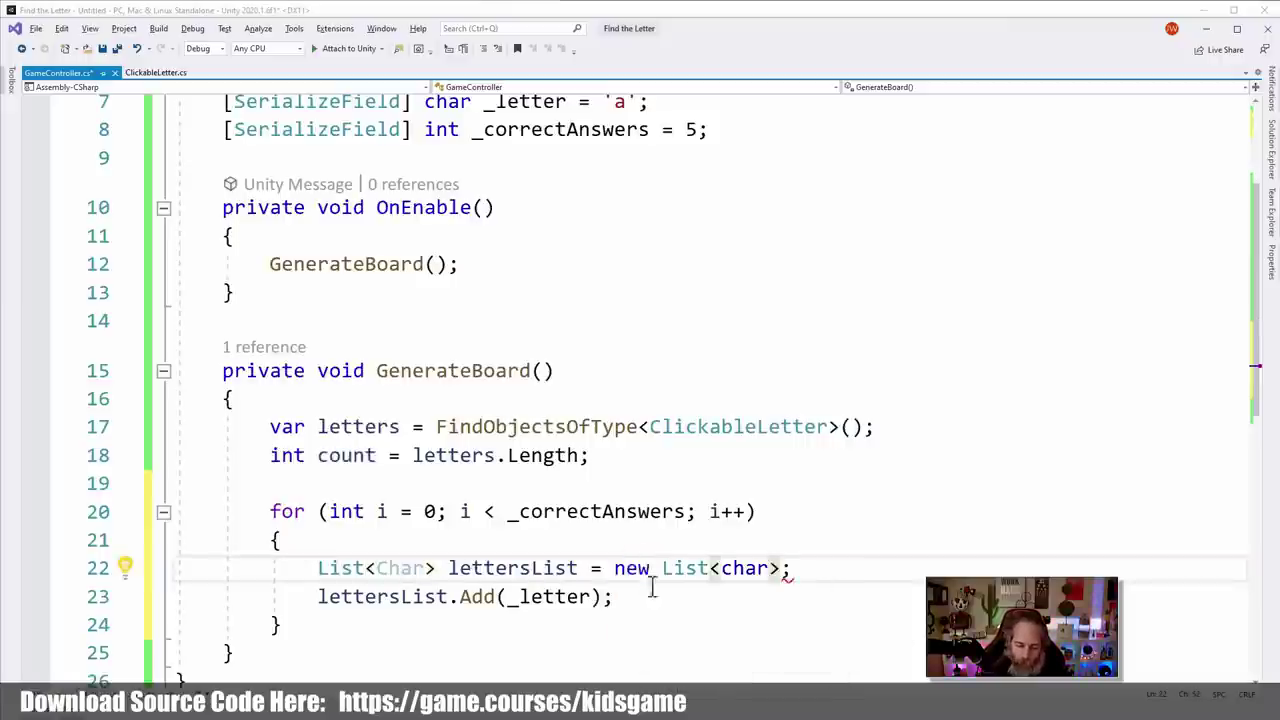
double_click(740, 568)
key(ctrl+c)
double_click(400, 568)
key(ctrl+v)
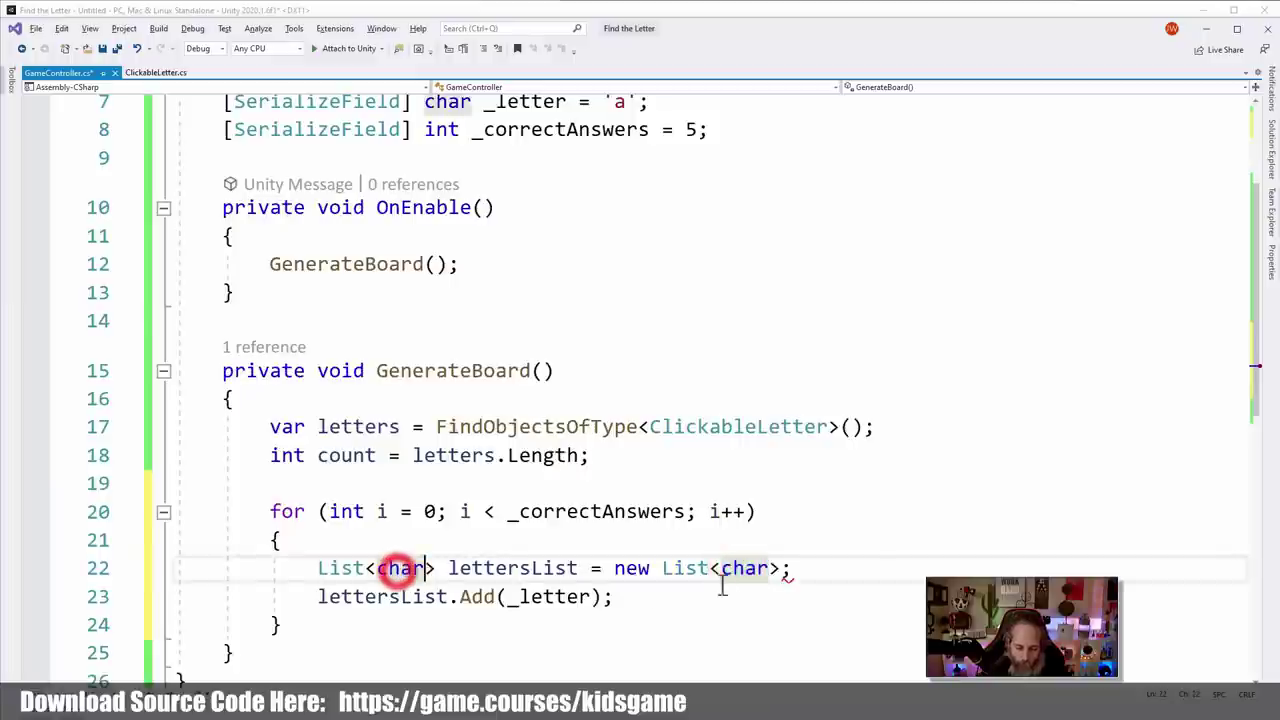
click(785, 568)
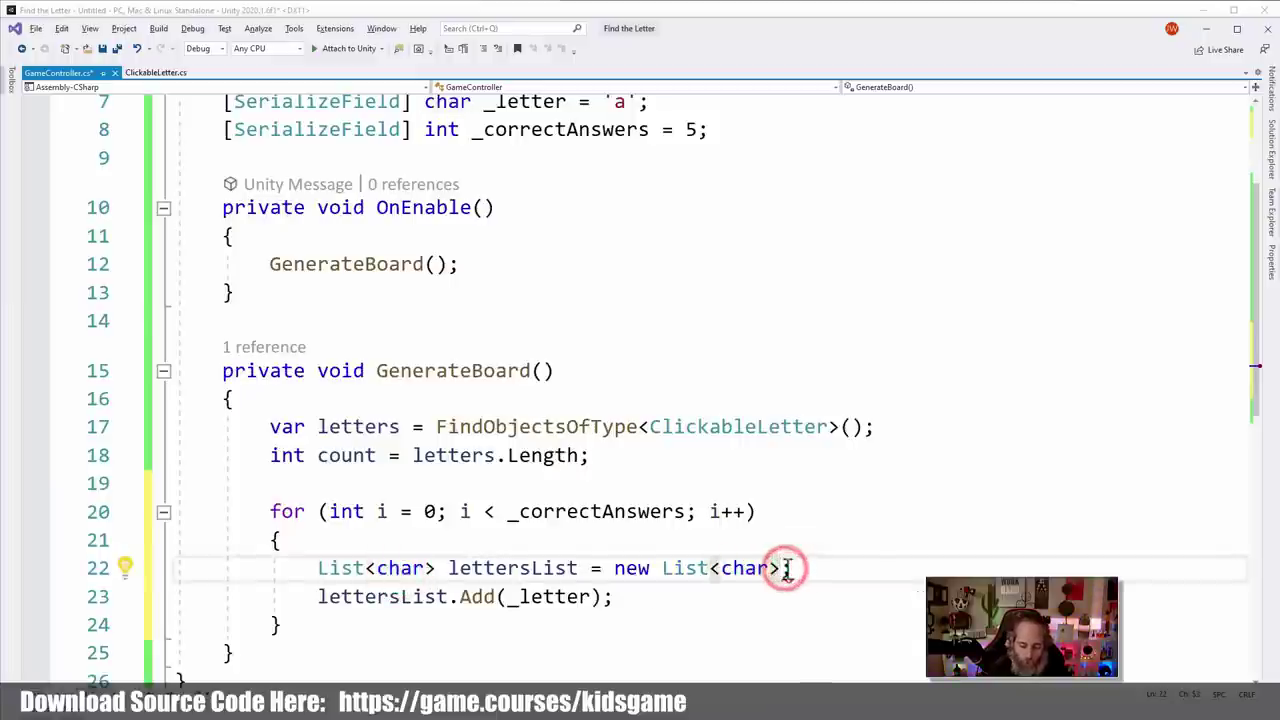
text(())
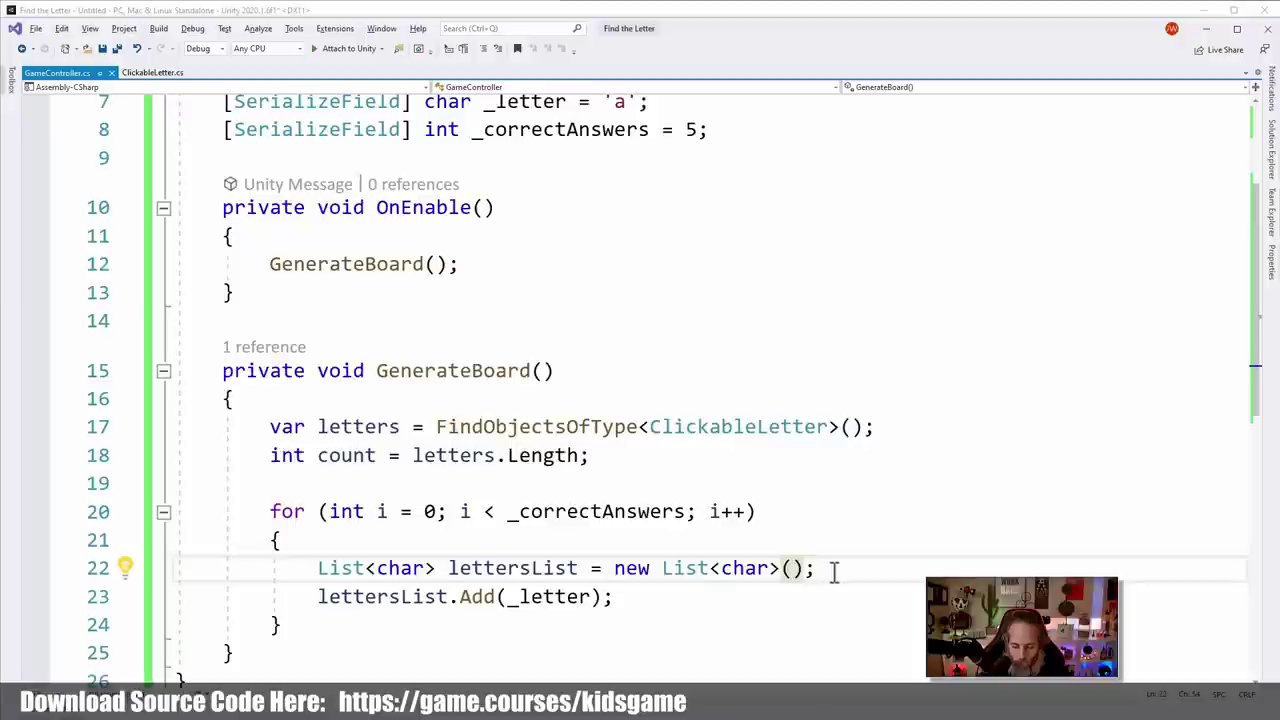
click(835, 570)
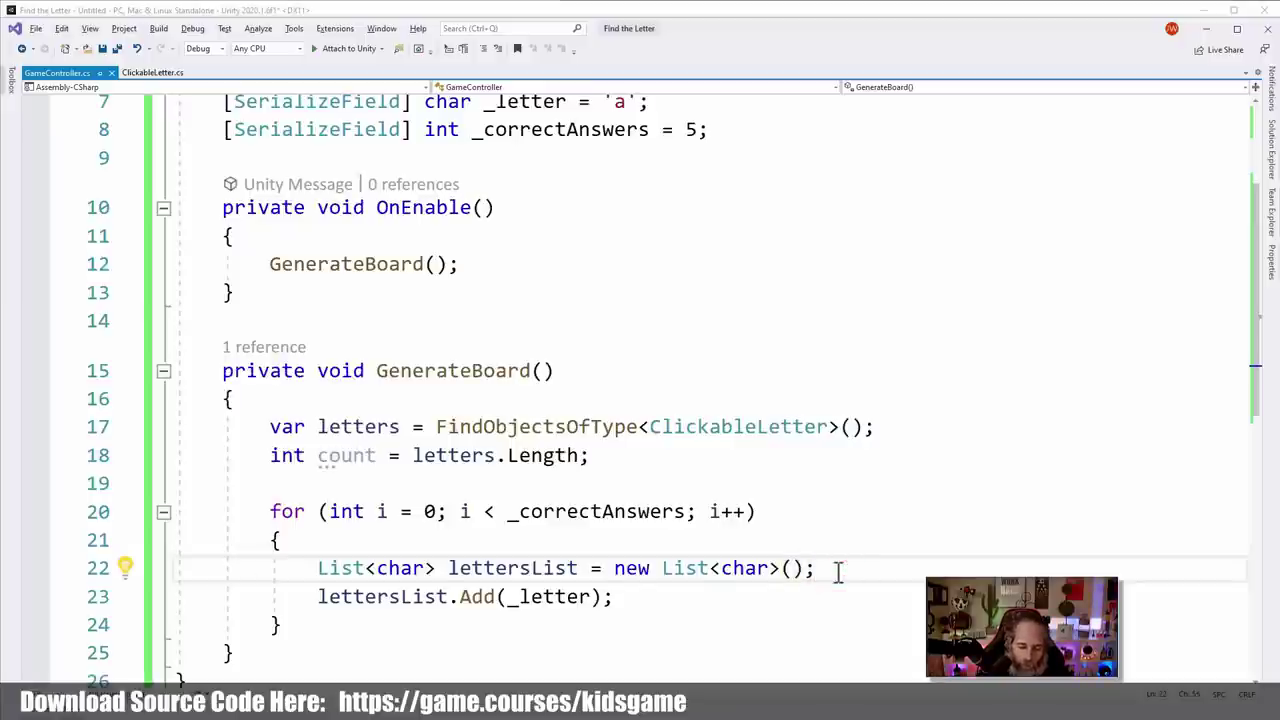
Move the lettersList declaration out of the loop to just above it
key(shift+Home)
key(ctrl+x)
key(Up)
key(Up)
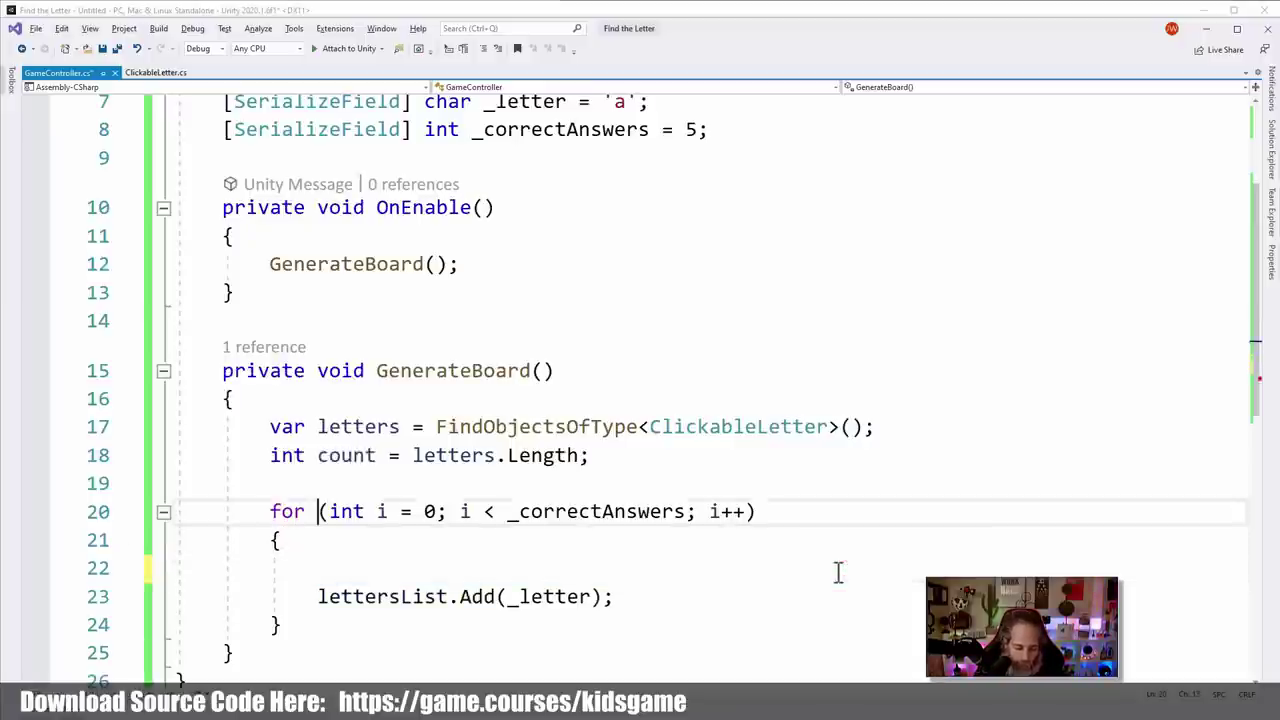
key(Home)
key(Return)
key(Up)
key(ctrl+v)
Delete the loop's empty line and braces, keeping lettersList.Add(_letter); as its body, plus two blank lines
scroll(837, 571, down, 2)
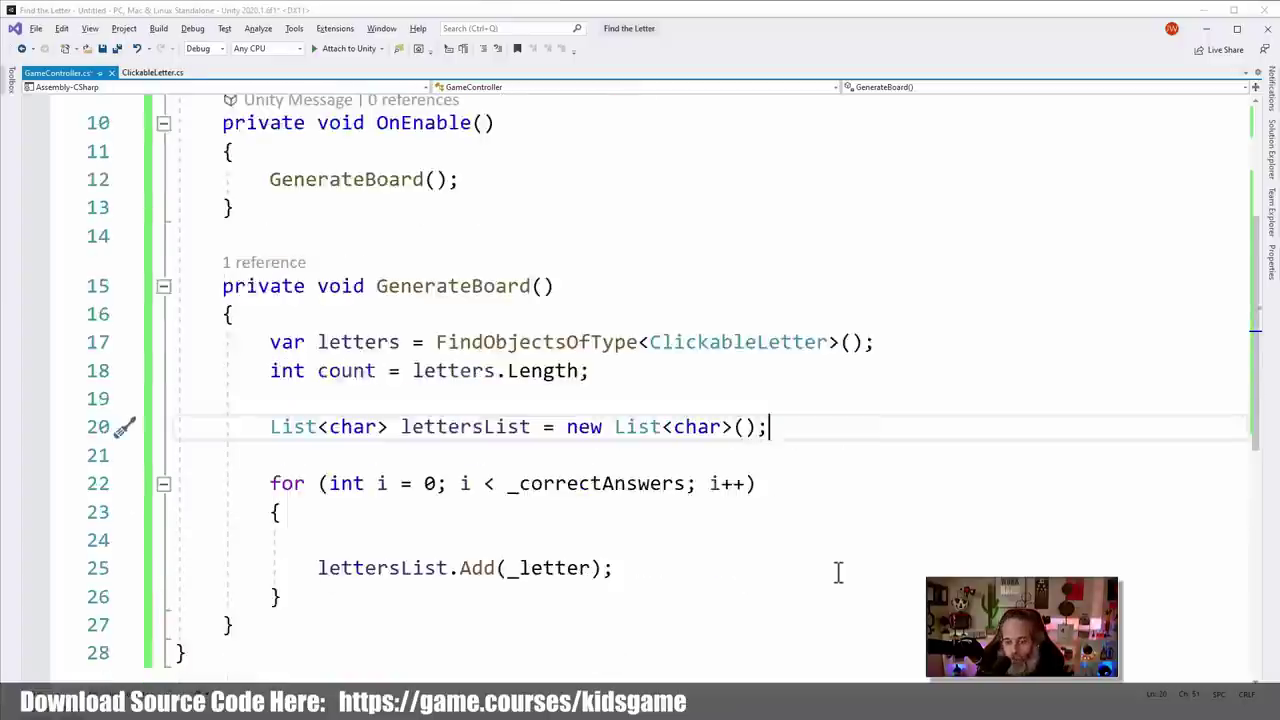
click(599, 441)
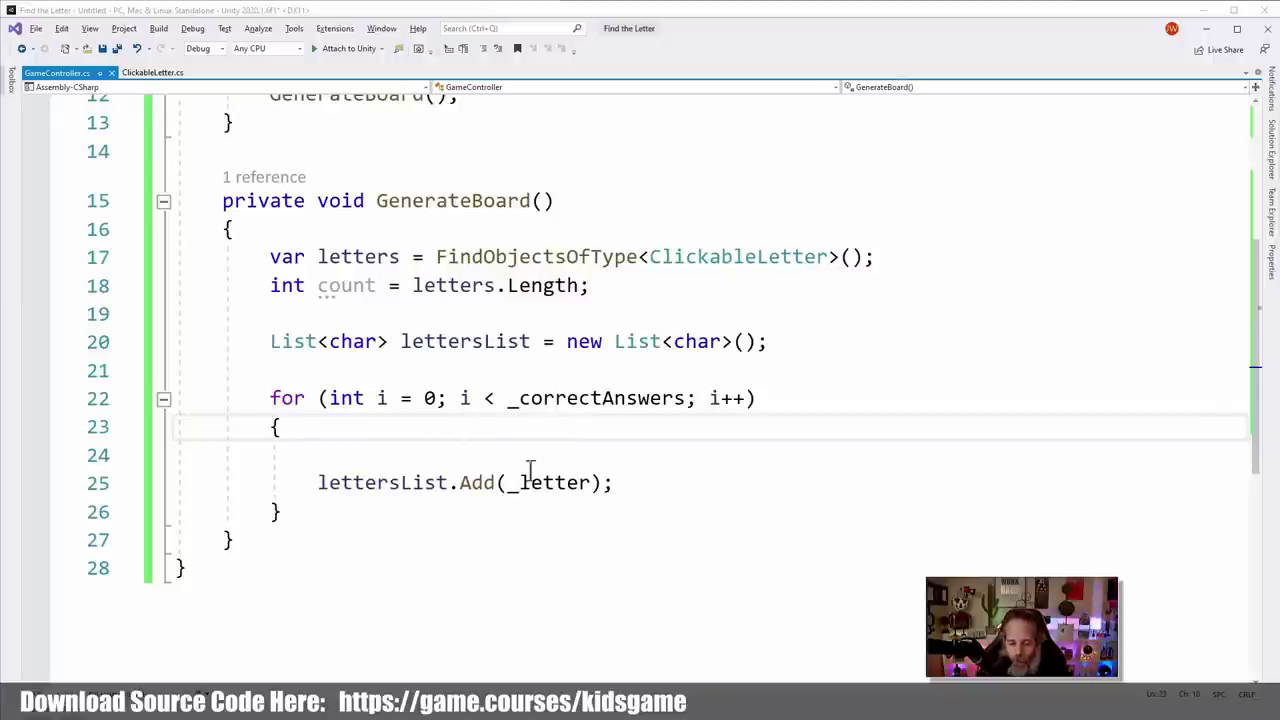
click(483, 463)
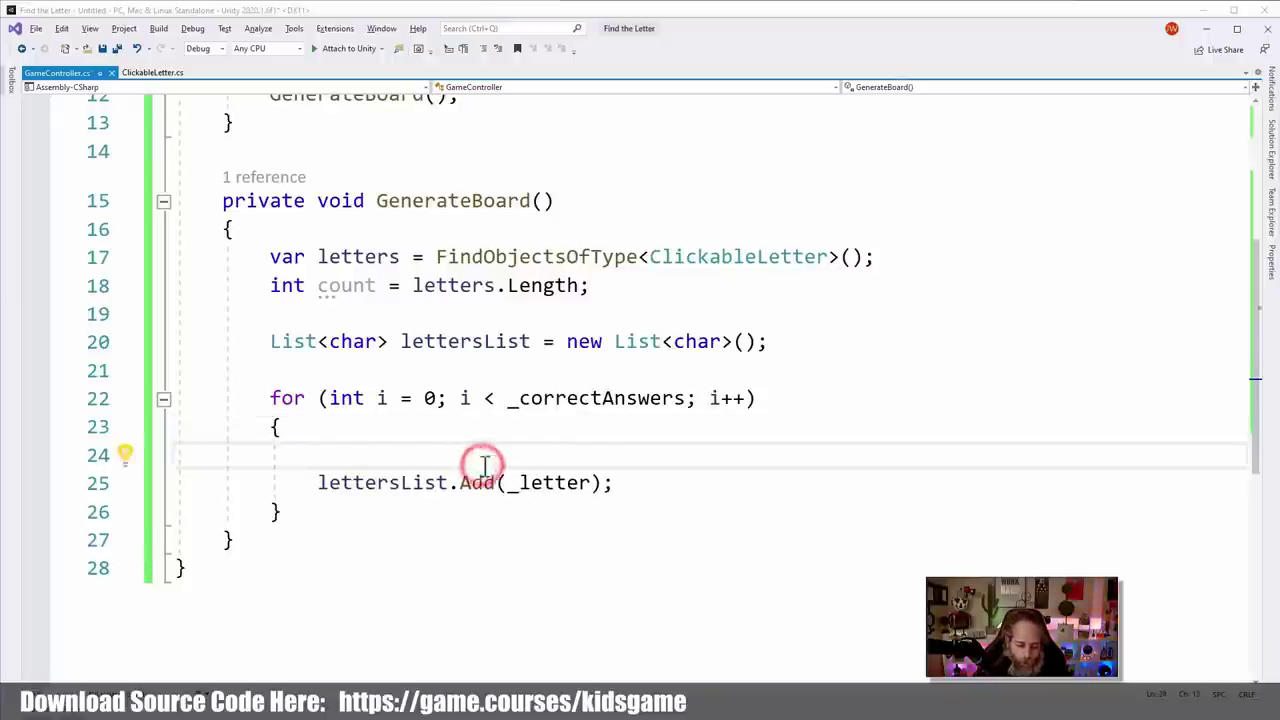
key(Delete)
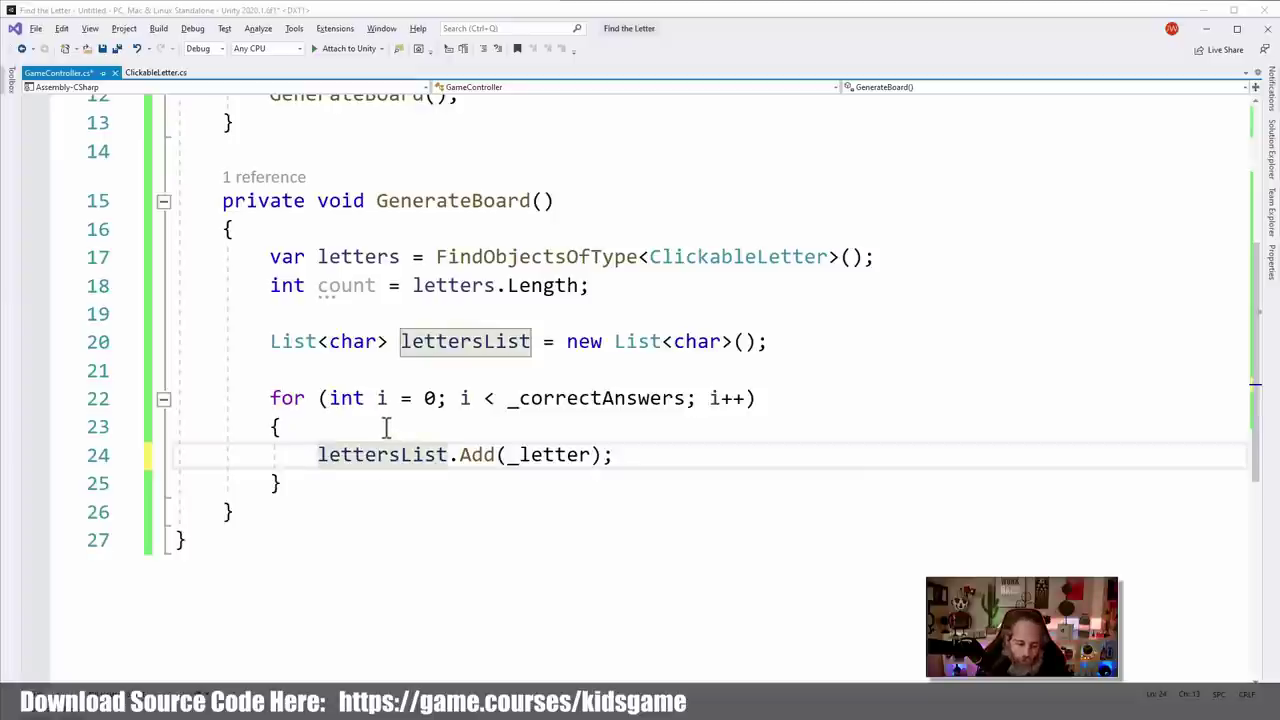
click(317, 426)
key(ctrl+x)
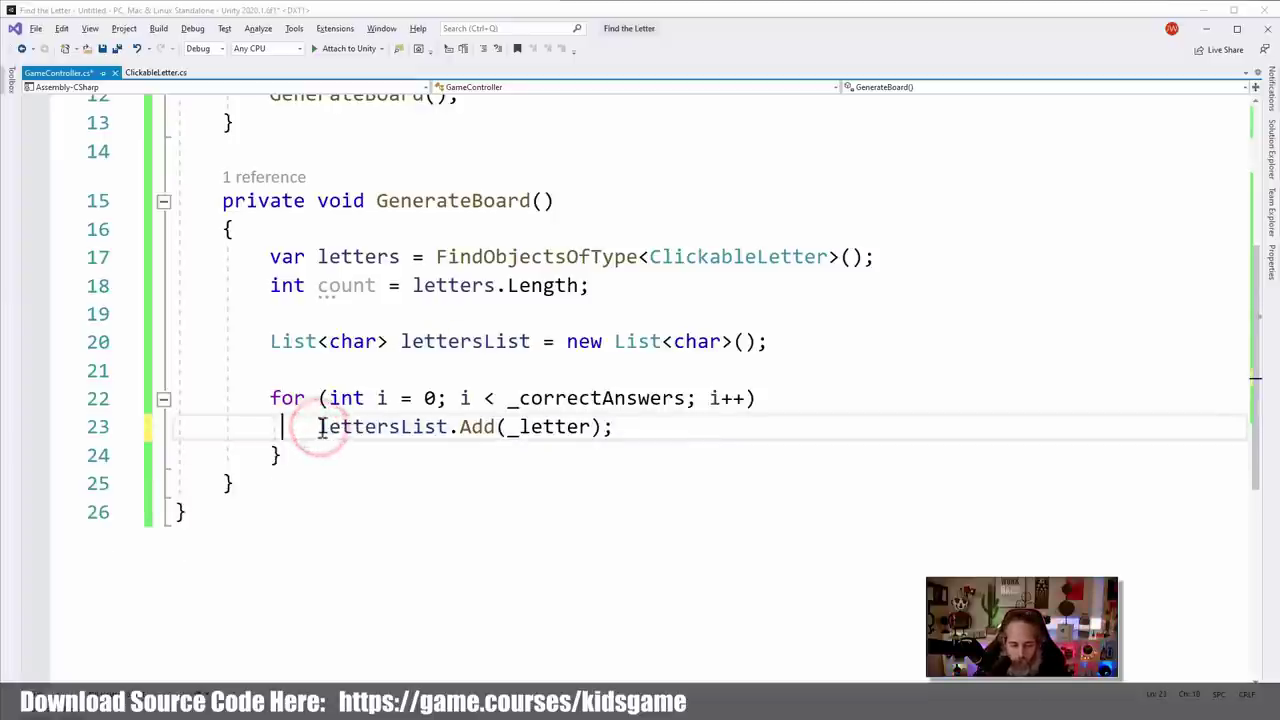
key(Down)
key(ctrl+x)
key(Up)
key(End)
key(Return)
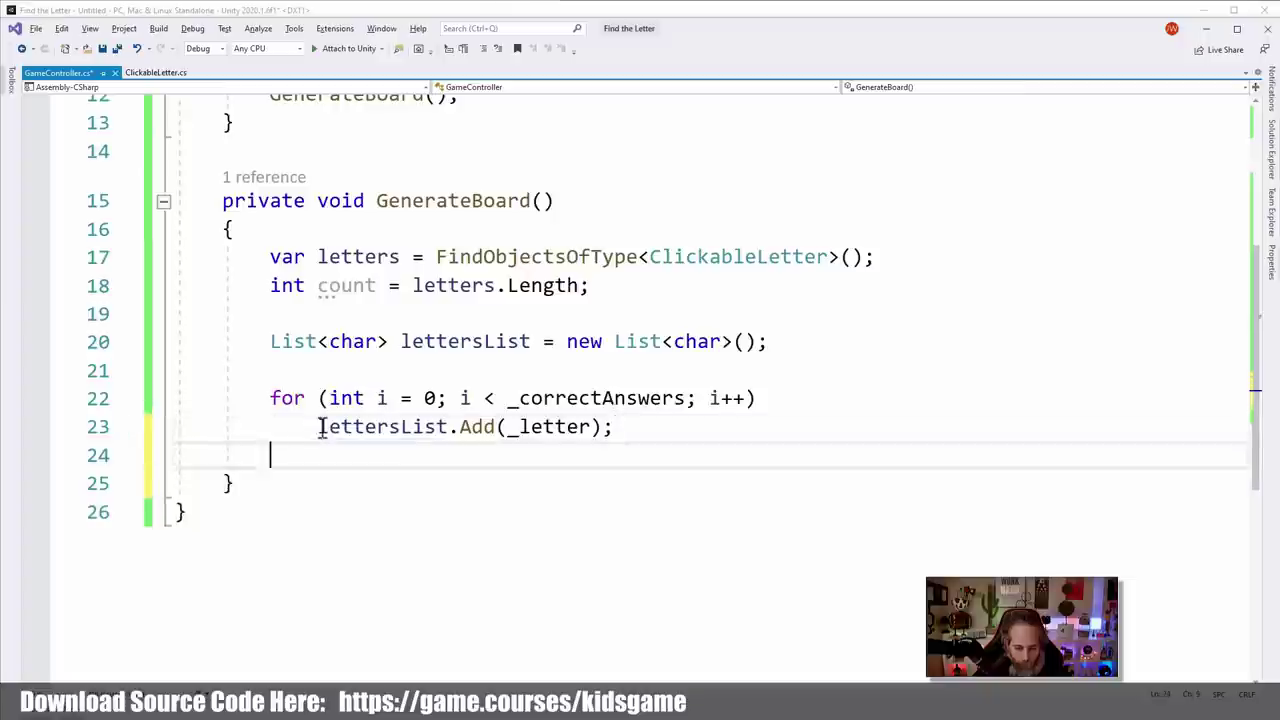
key(Return)
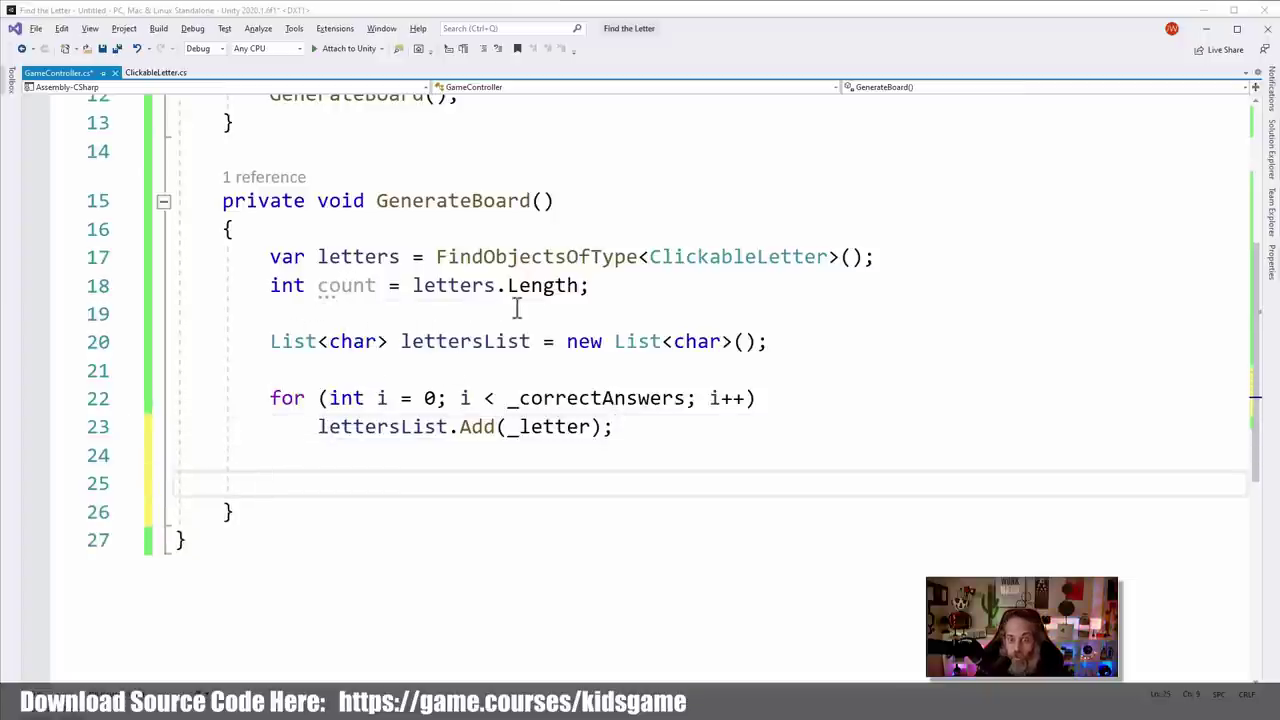
Insert a for snippet with limit count and start value _correctAnswers copied from the first loop
text(for)
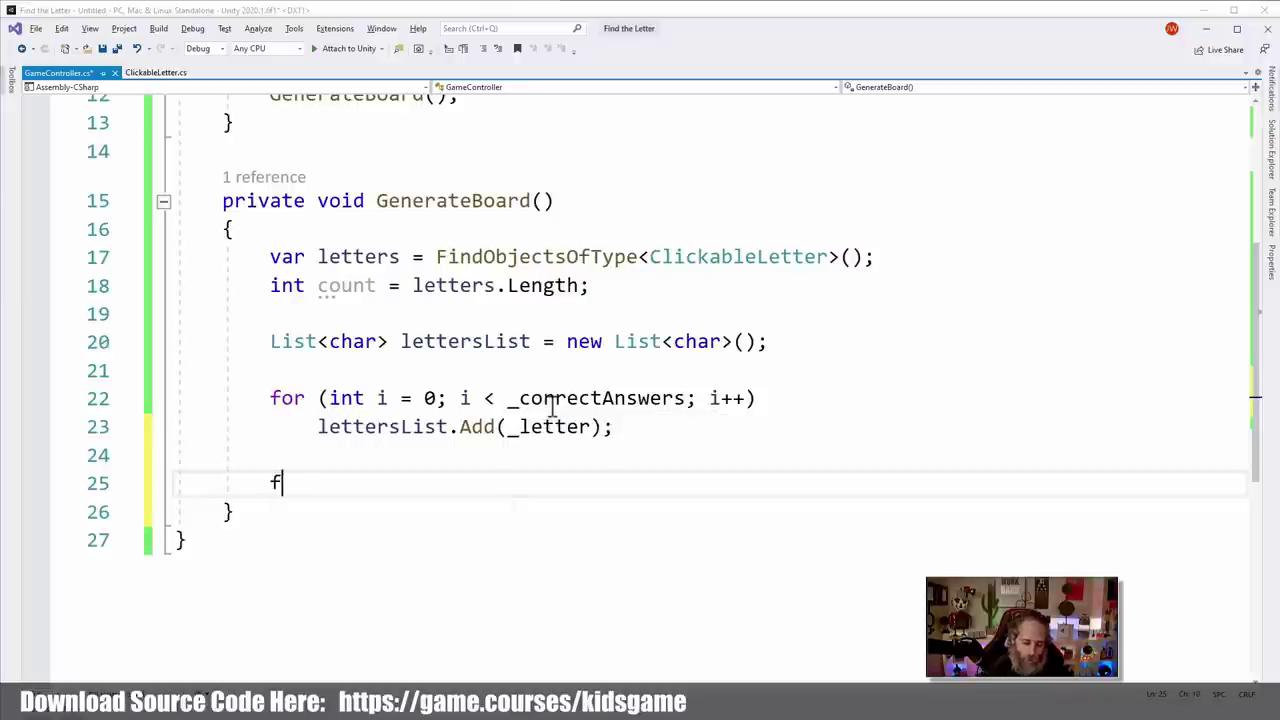
key(Tab)
key(Tab)
key(Tab)
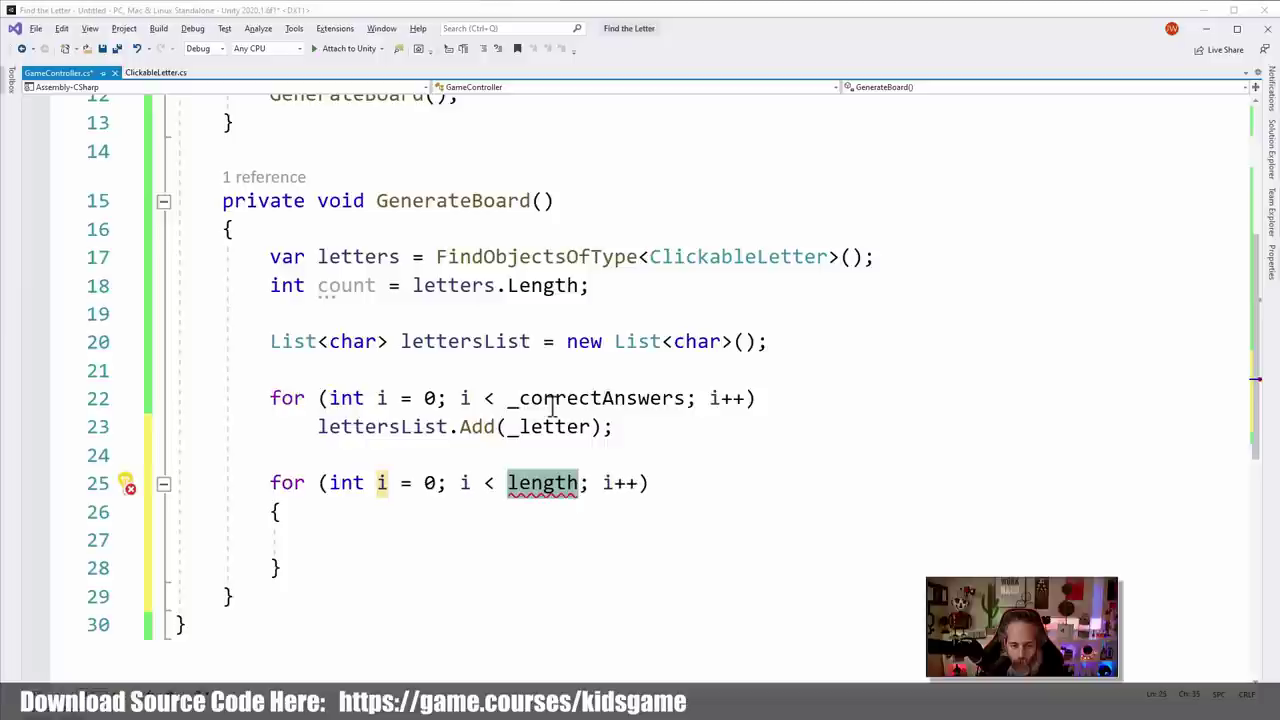
text(count)
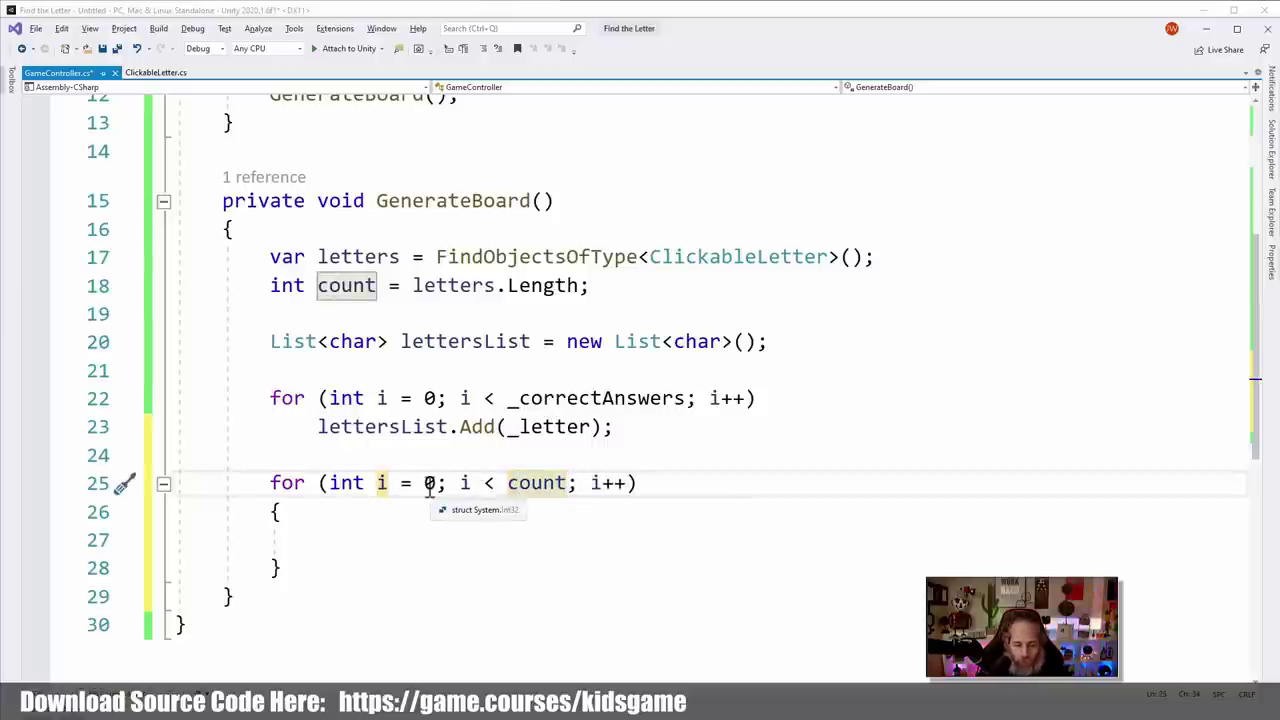
double_click(533, 398)
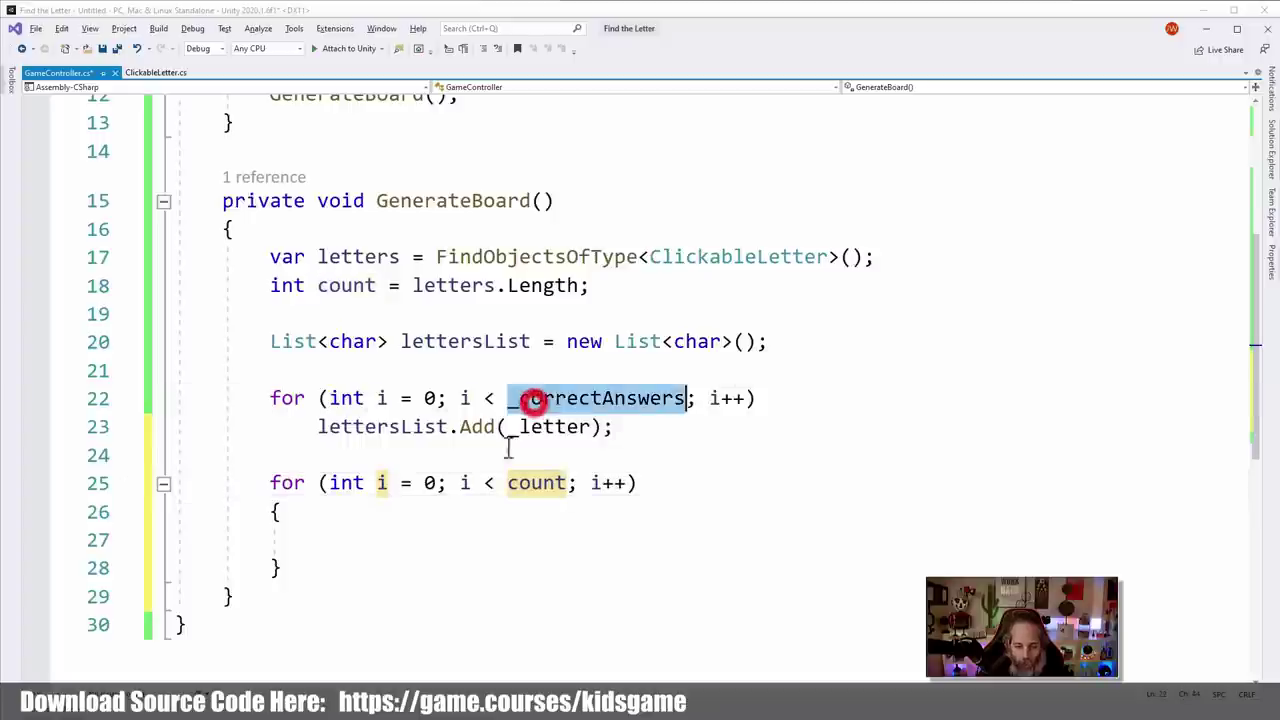
key(ctrl+c)
double_click(431, 482)
key(ctrl+v)
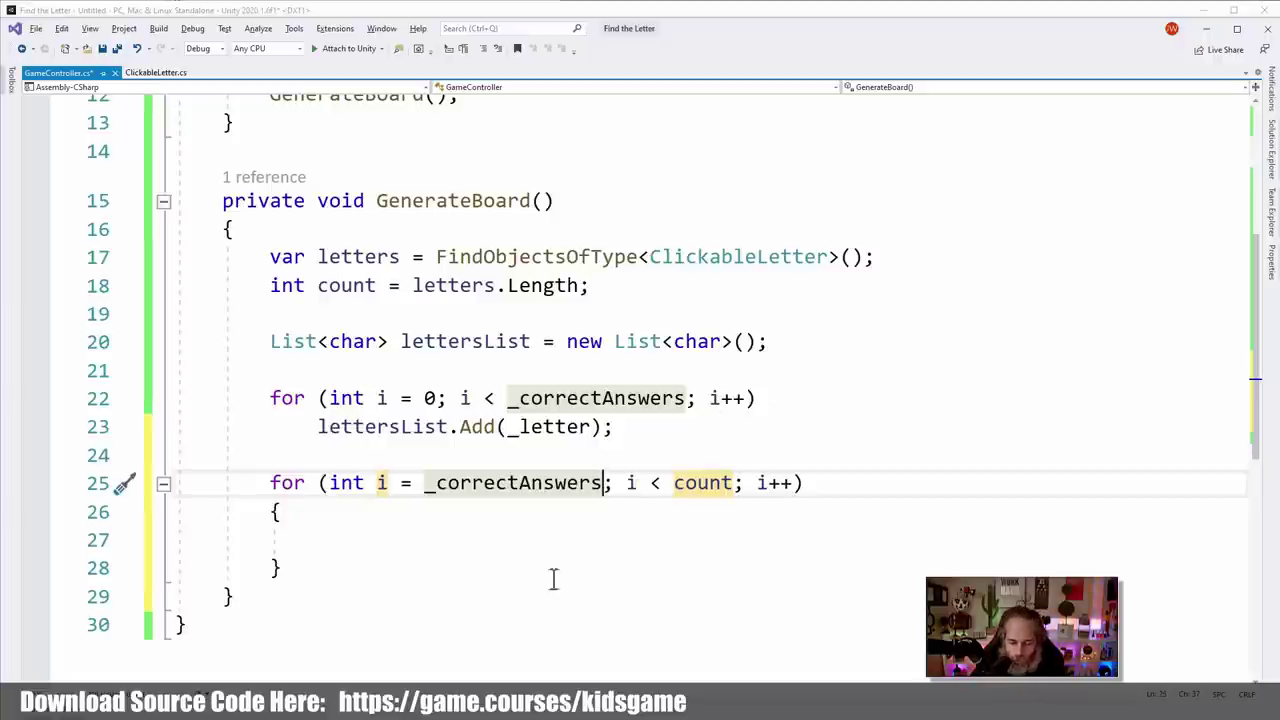
click(506, 543)
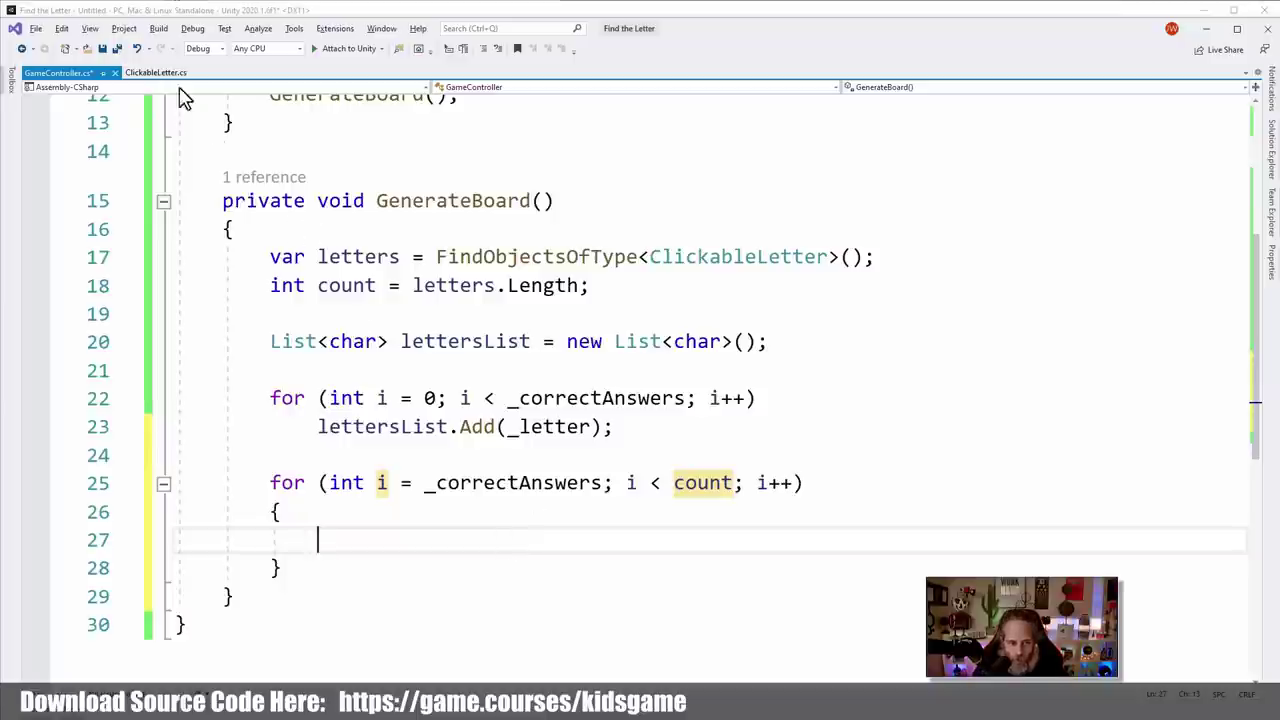
Copy the two random-letter lines from ClickableLetter's OnEnable into GameController's new loop
click(153, 72)
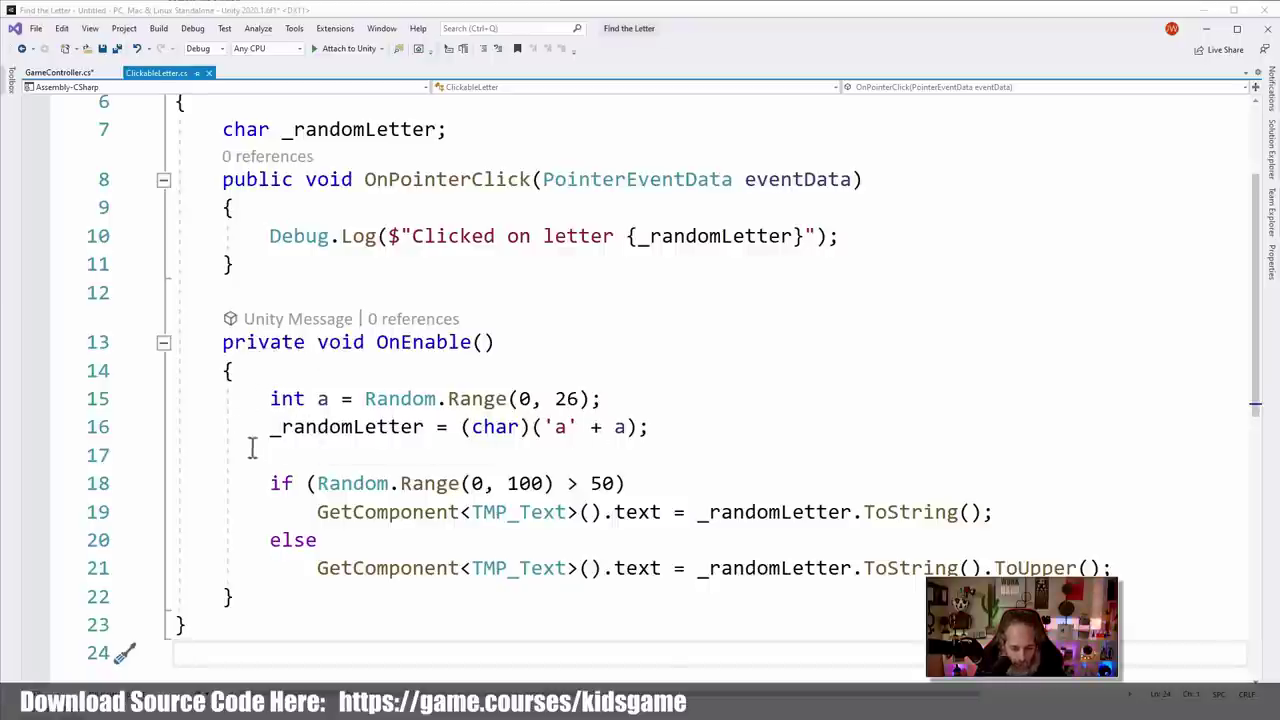
drag(257, 402, 678, 416)
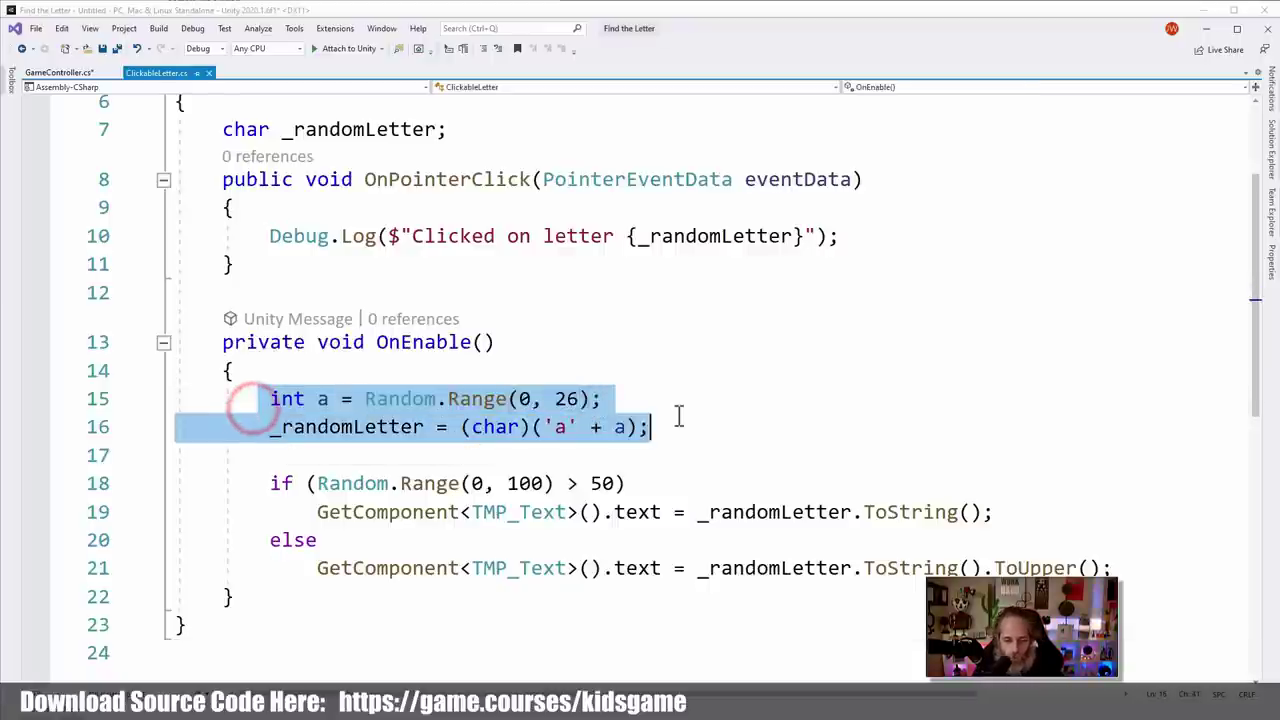
click(57, 72)
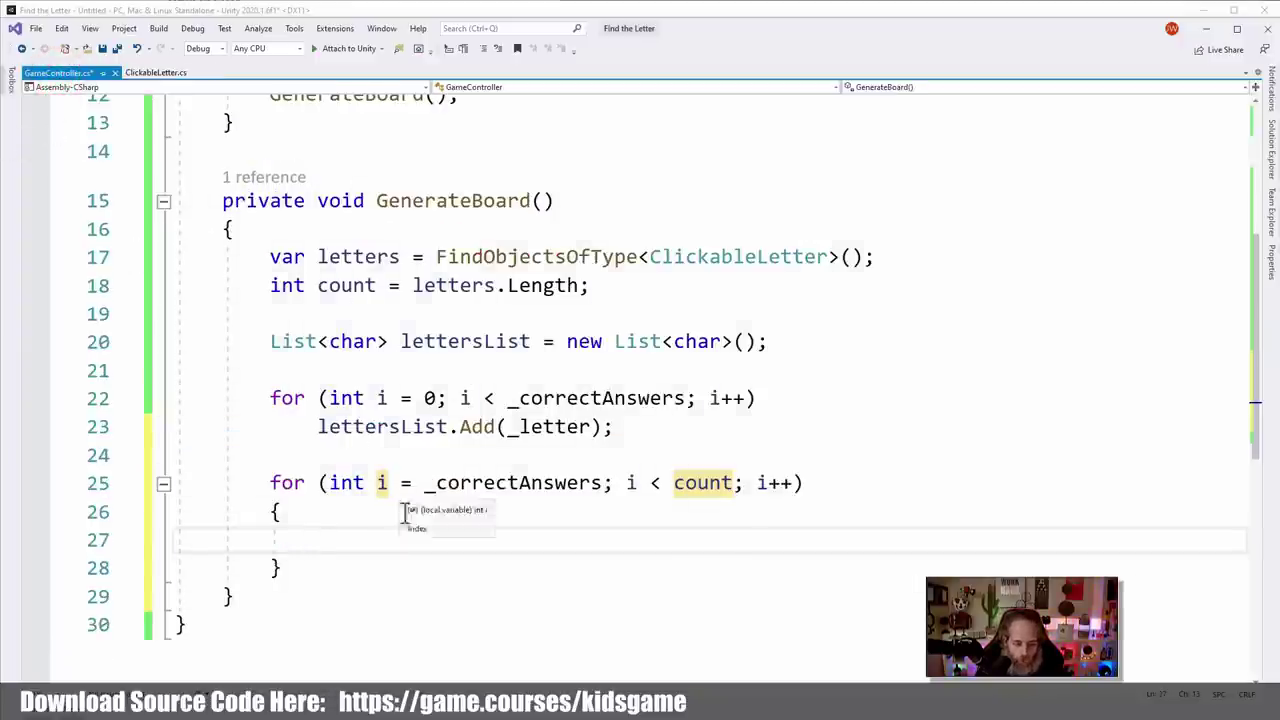
key(ctrl+v)
Qualify Random on line 27 as UnityEngine.Random to resolve the ambiguity
double_click(368, 572)
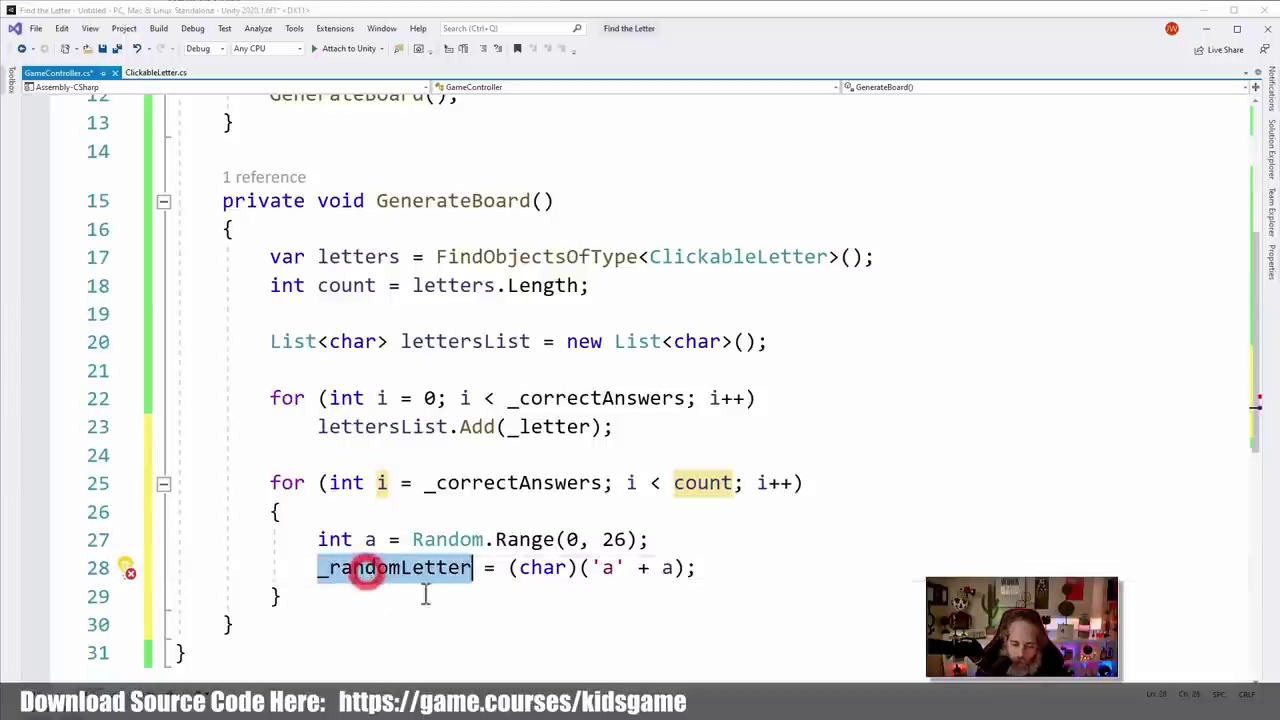
click(443, 537)
ctrl+scroll(443, 537, down, 3)
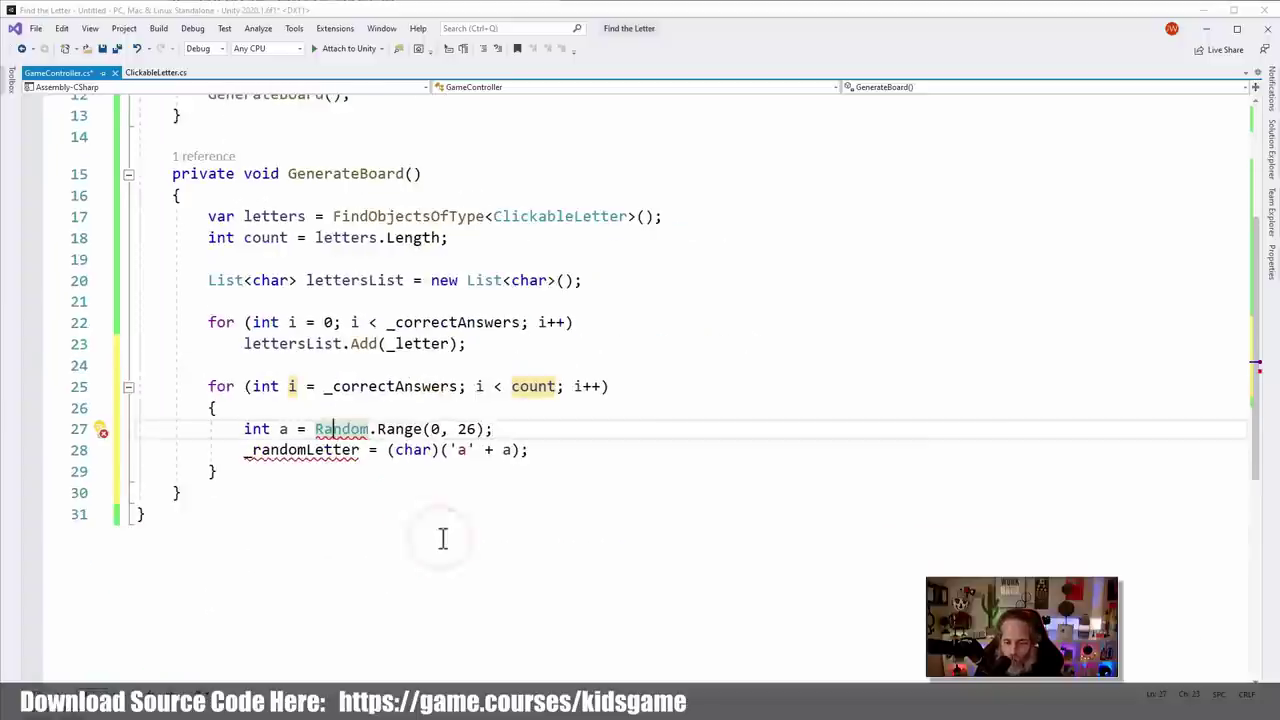
scroll(443, 537, up, 3)
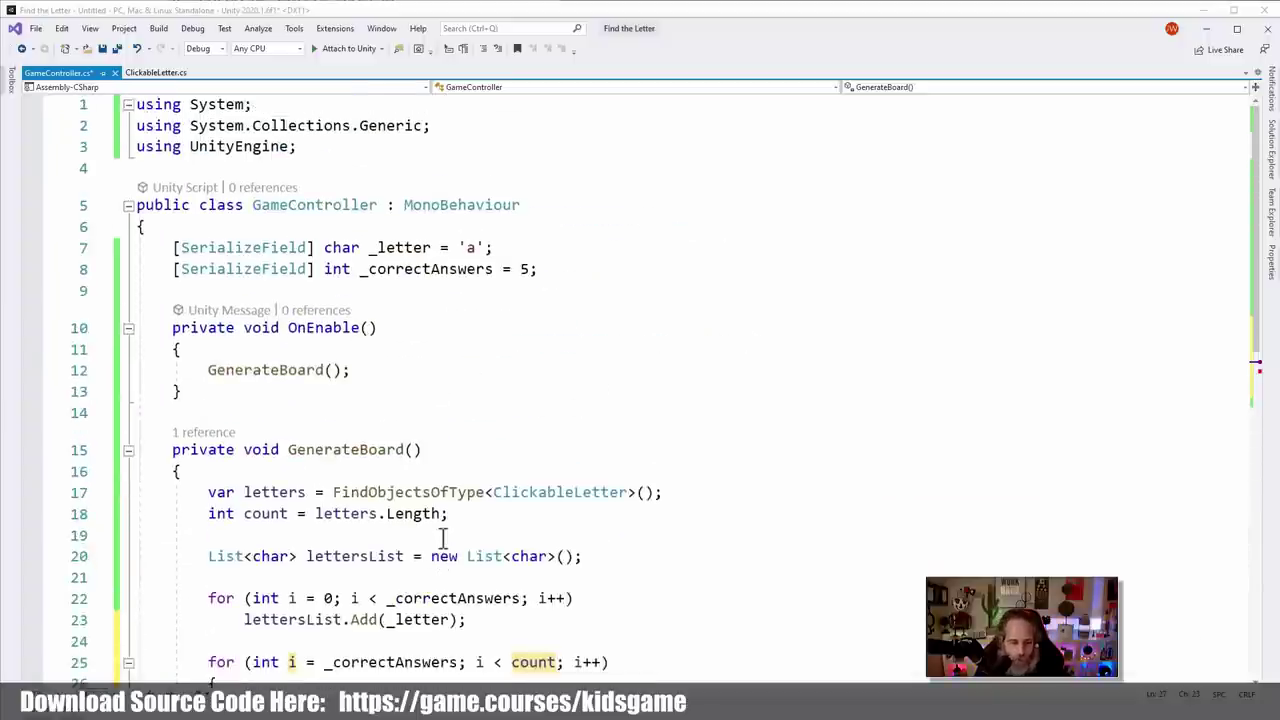
click(218, 104)
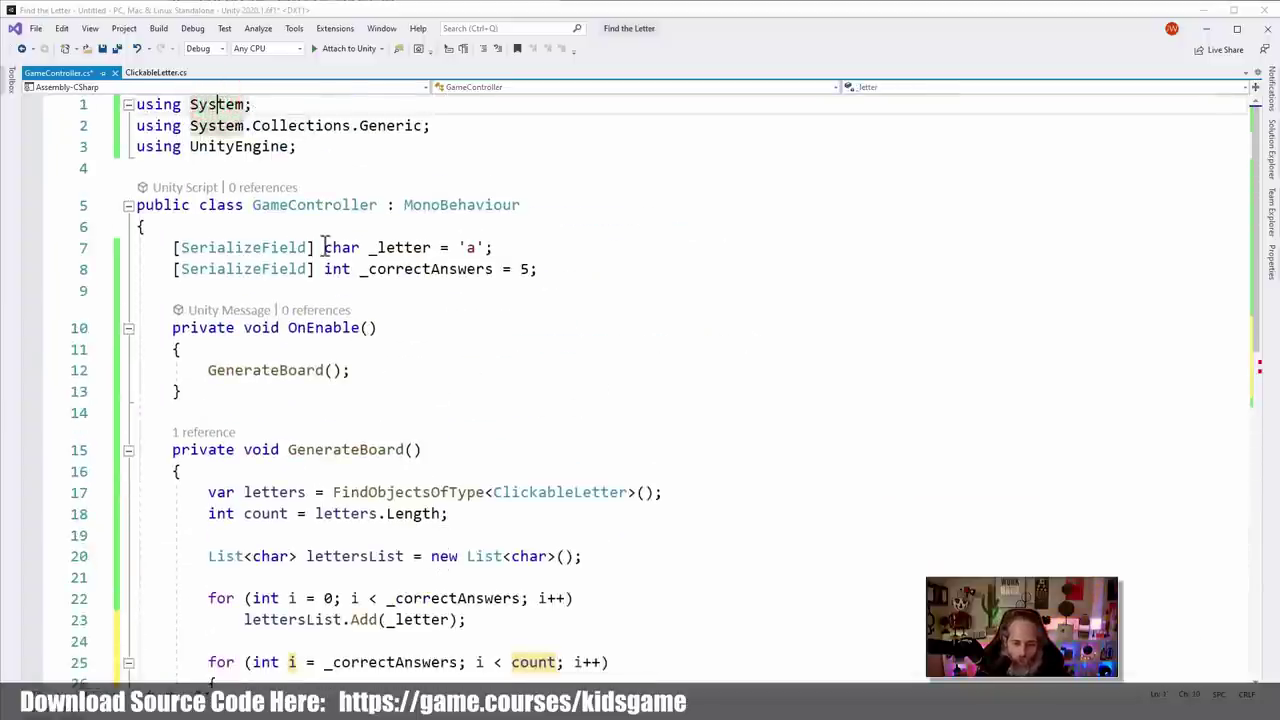
scroll(323, 251, down, 1)
scroll(330, 330, down, 1)
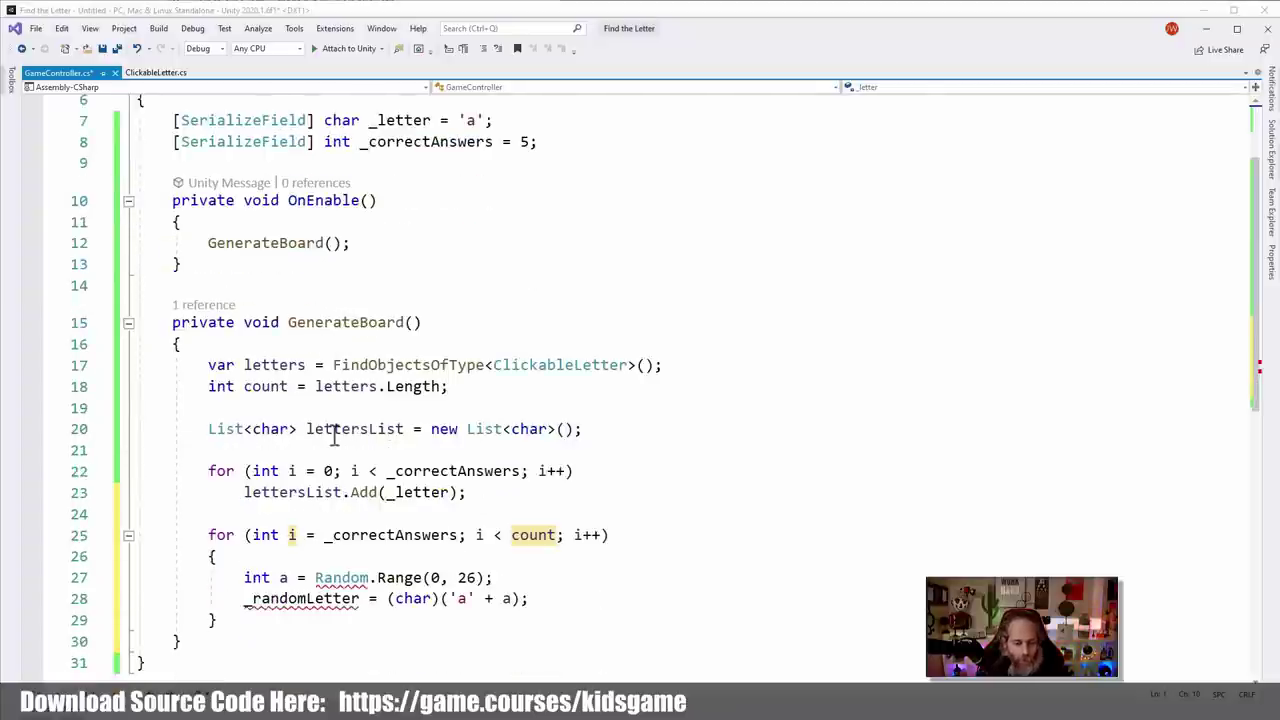
click(316, 578)
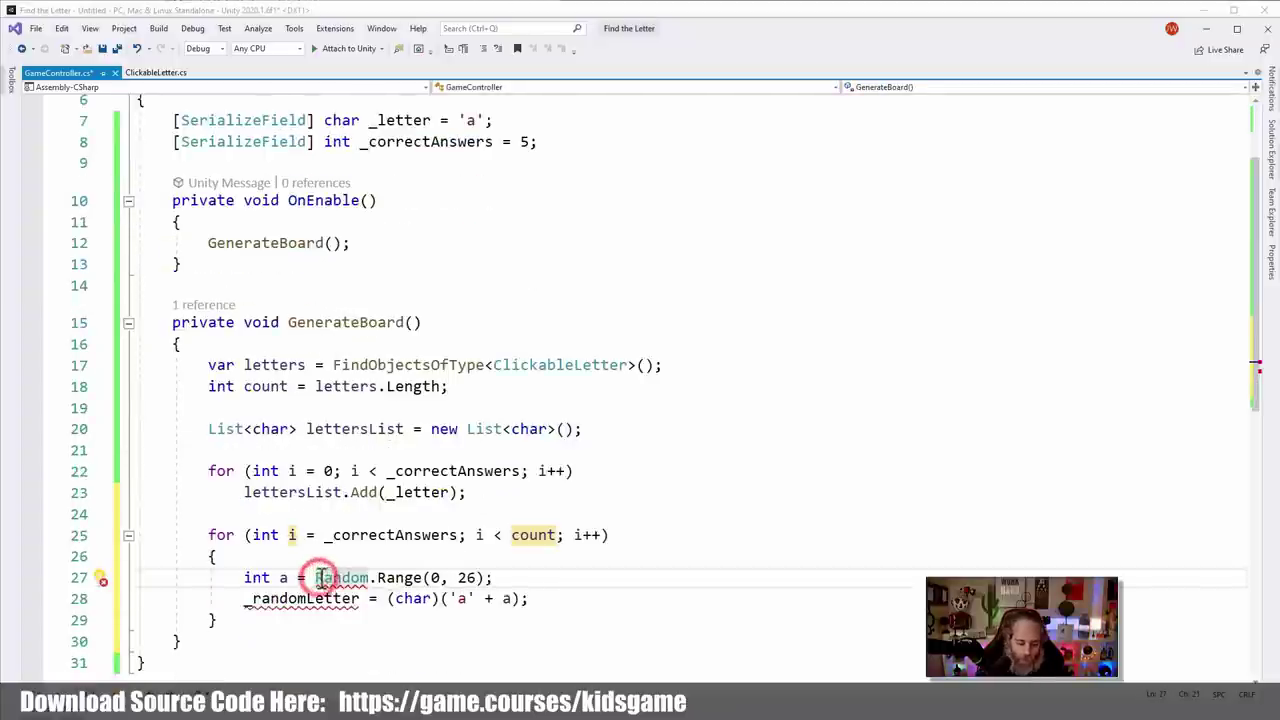
text(UnityEngine.)
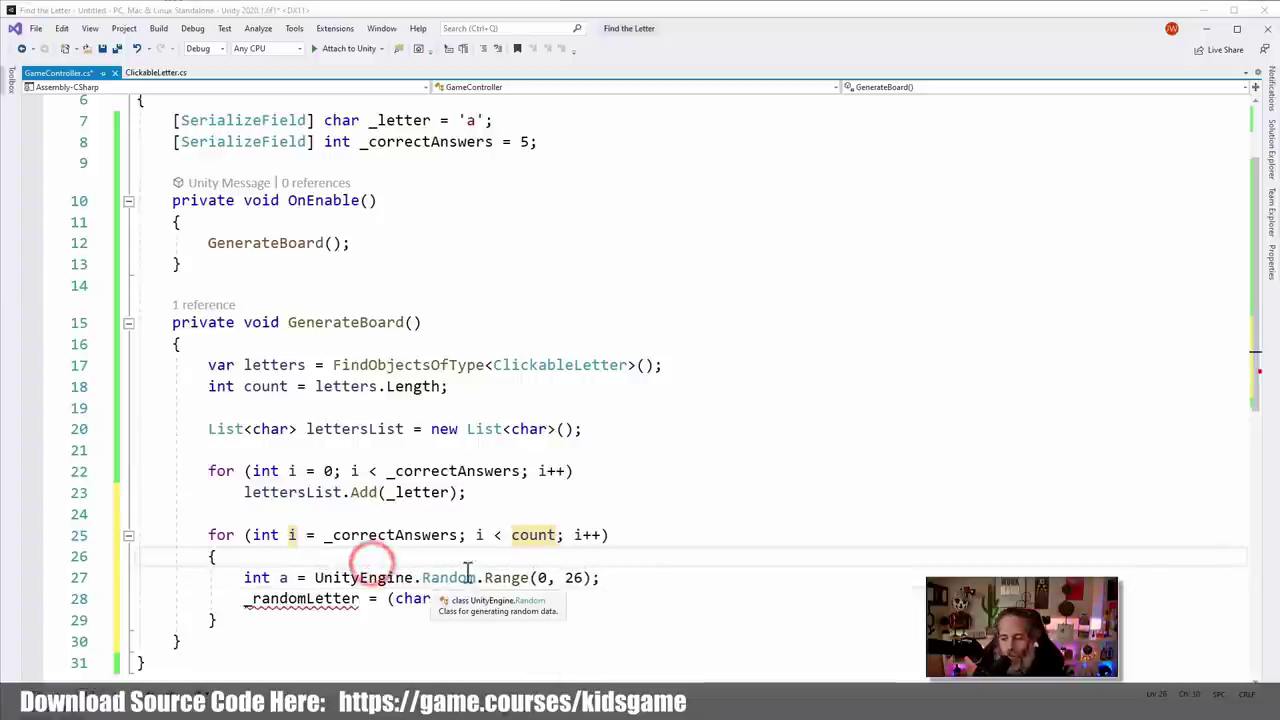
Replace _randomLetter on line 28 with a new local 'var randomLetter'
scroll(491, 571, down, 1)
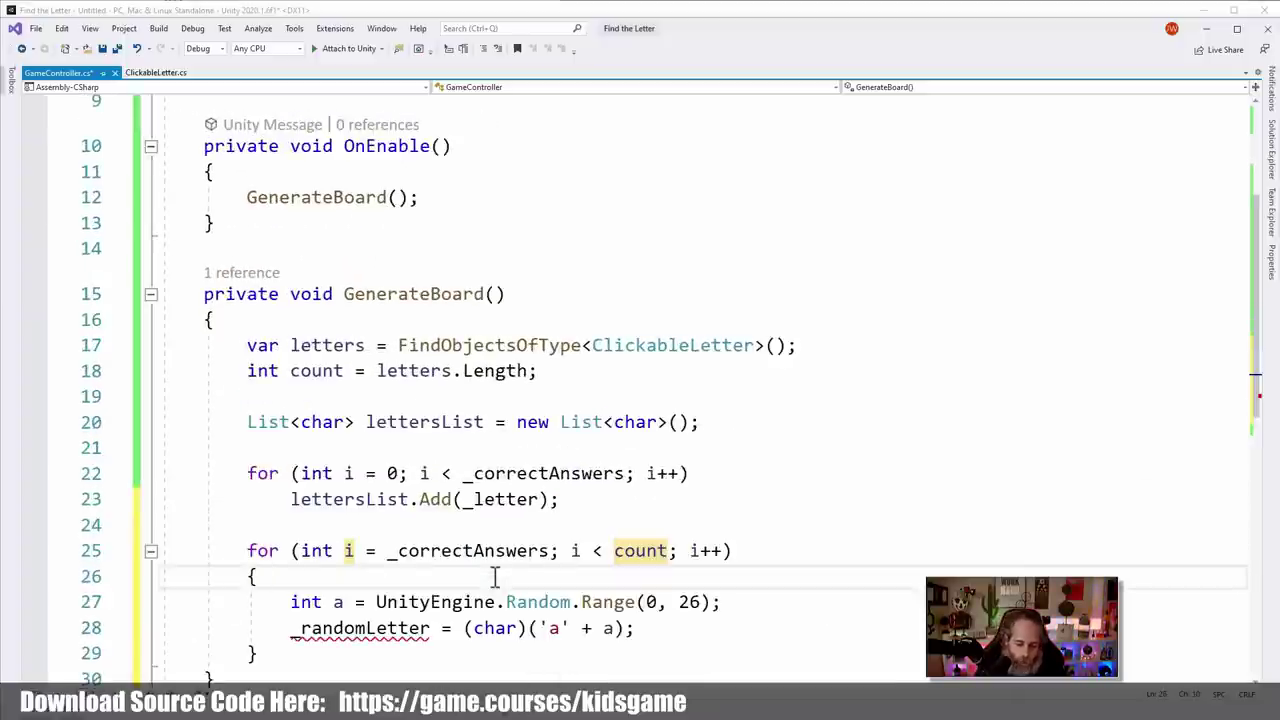
ctrl+scroll(470, 565, up, 2)
double_click(343, 397)
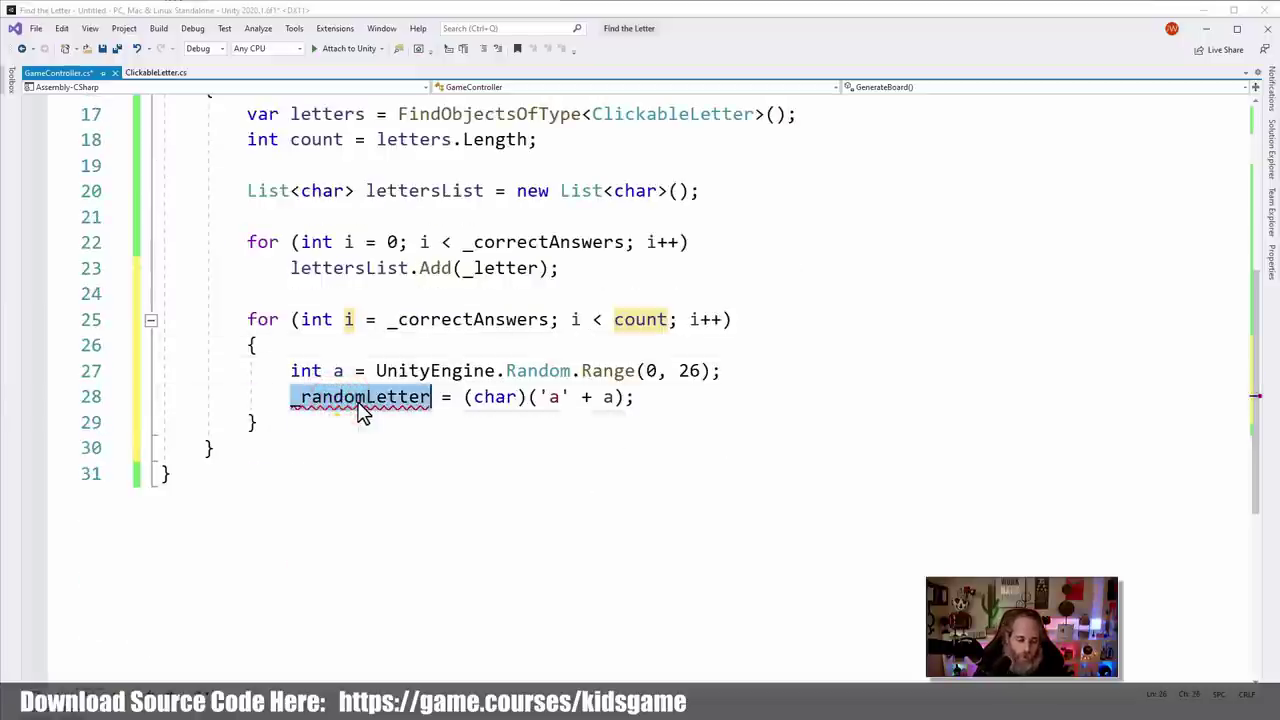
text(var randoML)
key(BackSpace)
key(BackSpace)
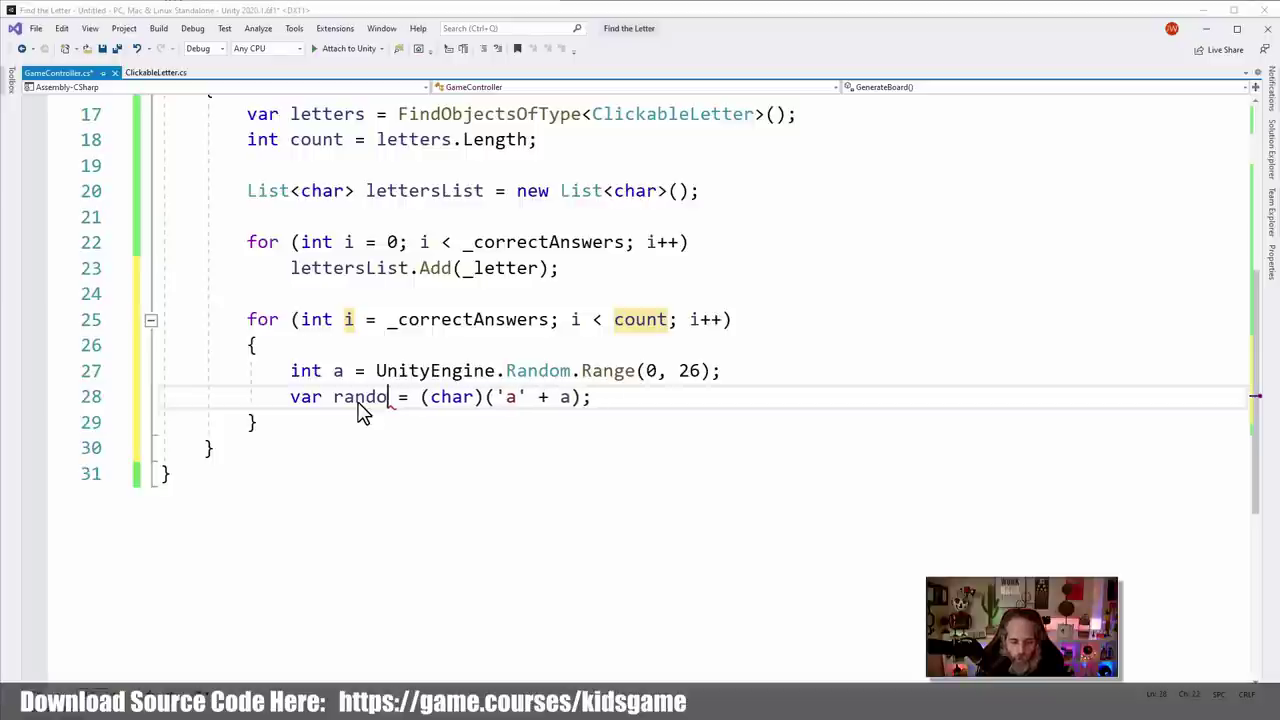
text(mLetter)
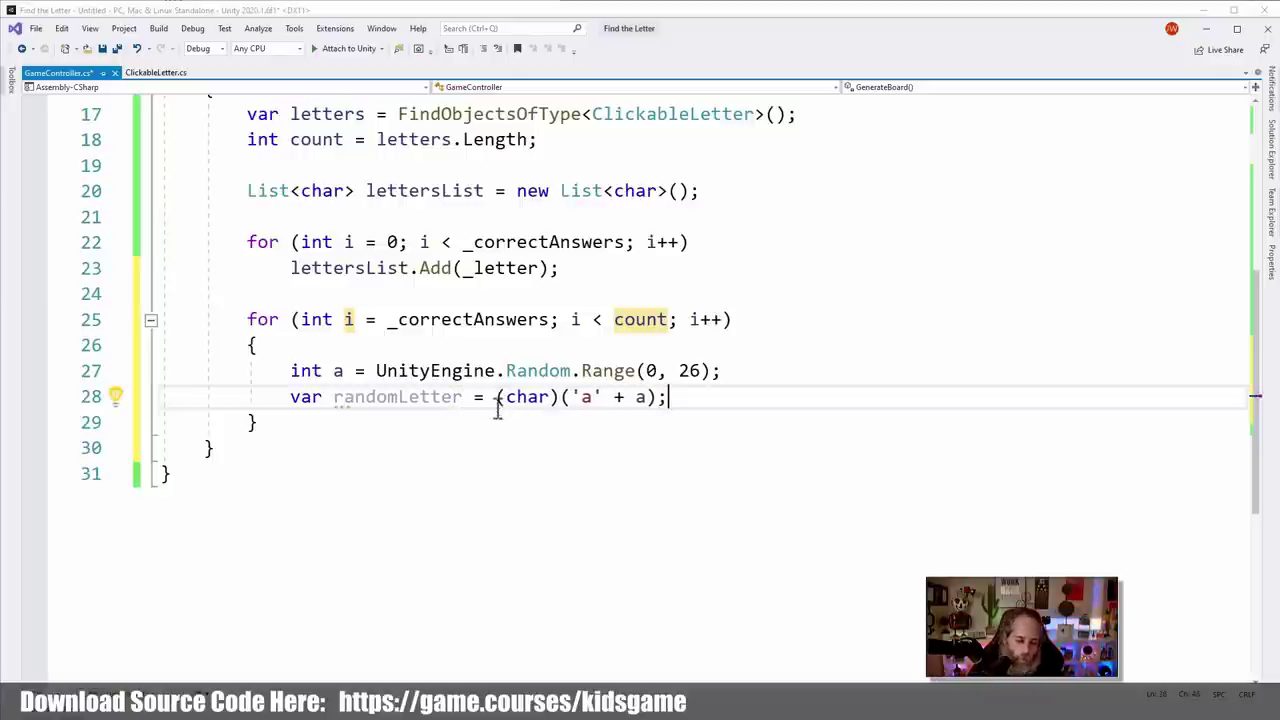
key(End)
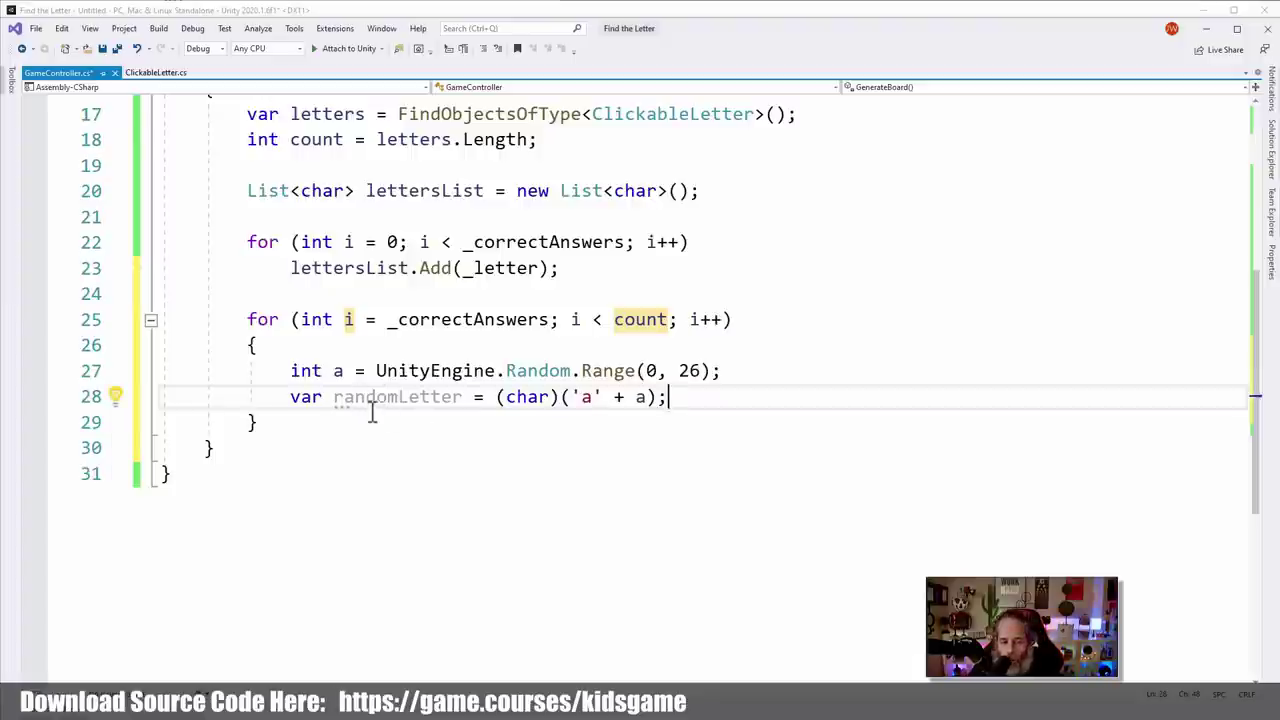
scroll(660, 193, up, 1)
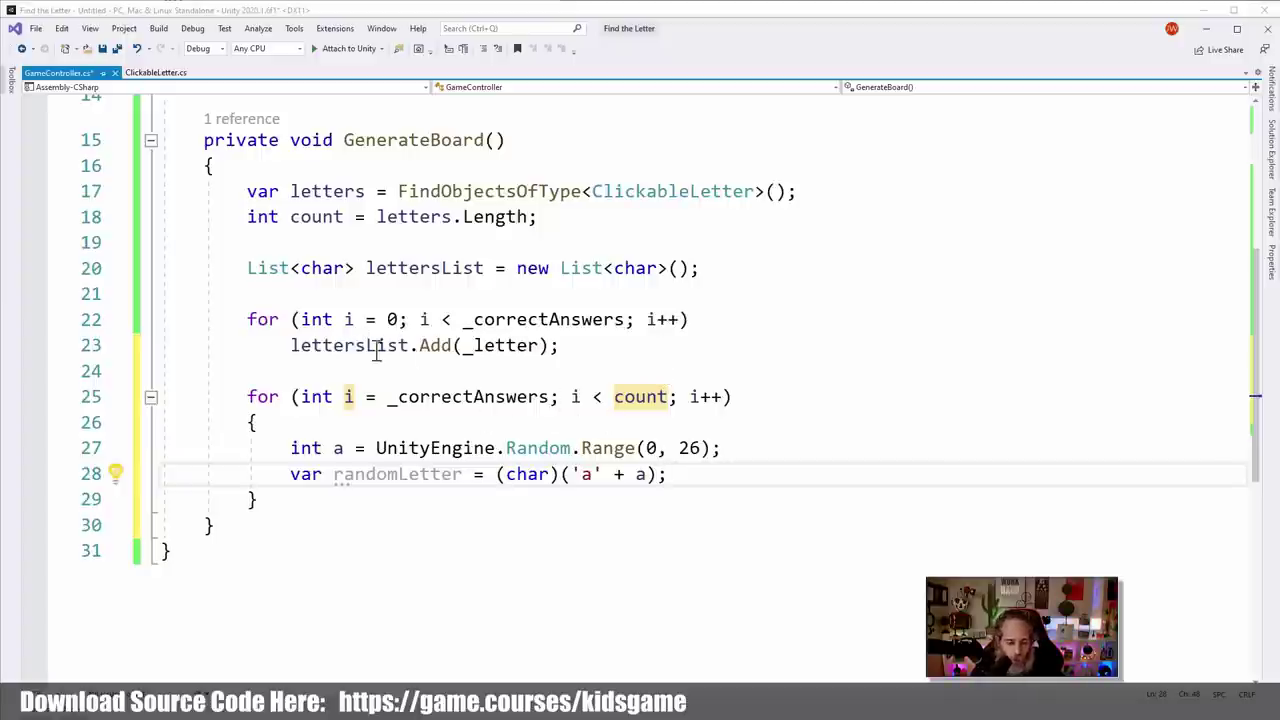
Add 'if (randomLetter == _letter)' with a 'ChooseNewLetter();' call on the line beneath
key(Return)
text(if (random)
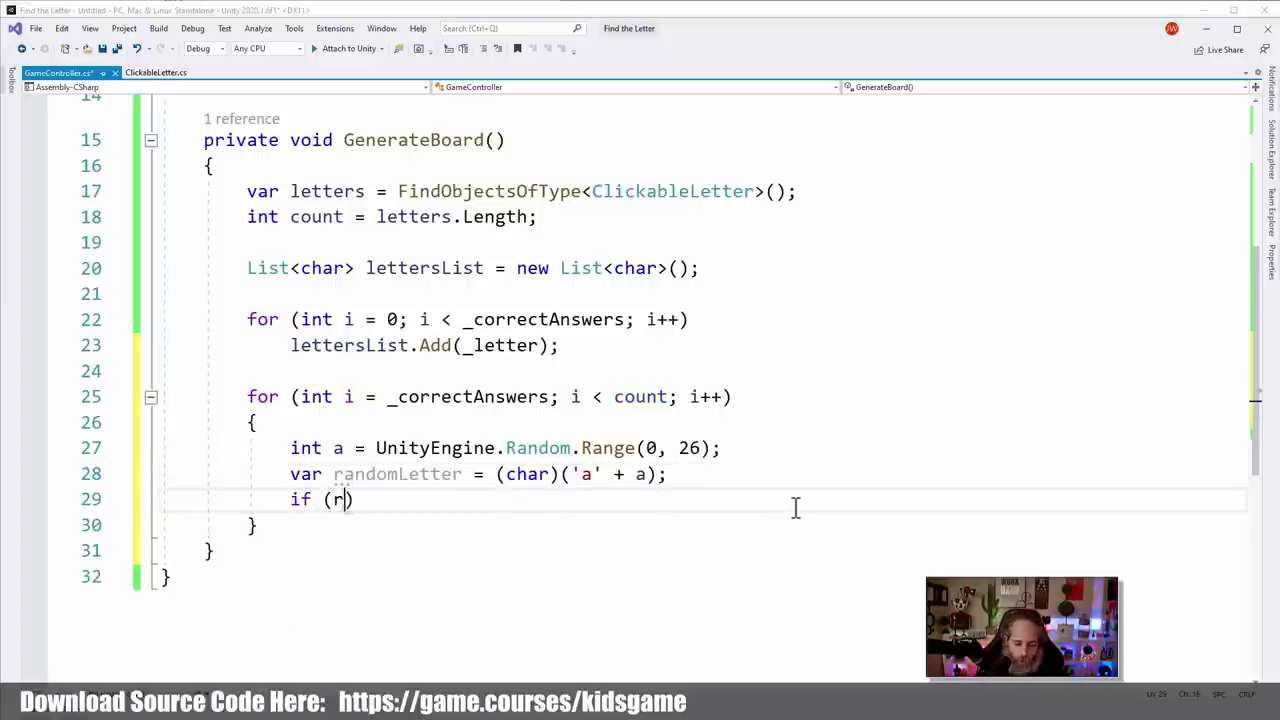
key(Down)
key(Down)
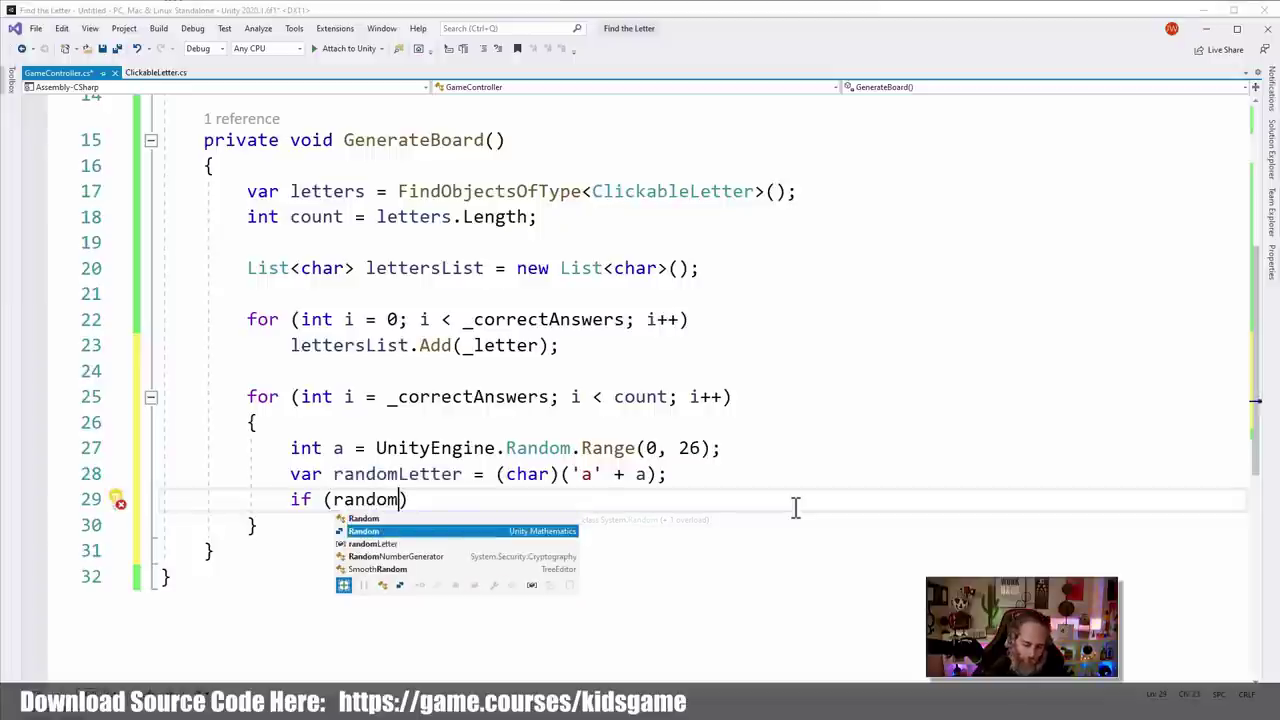
key(Tab)
text(== )
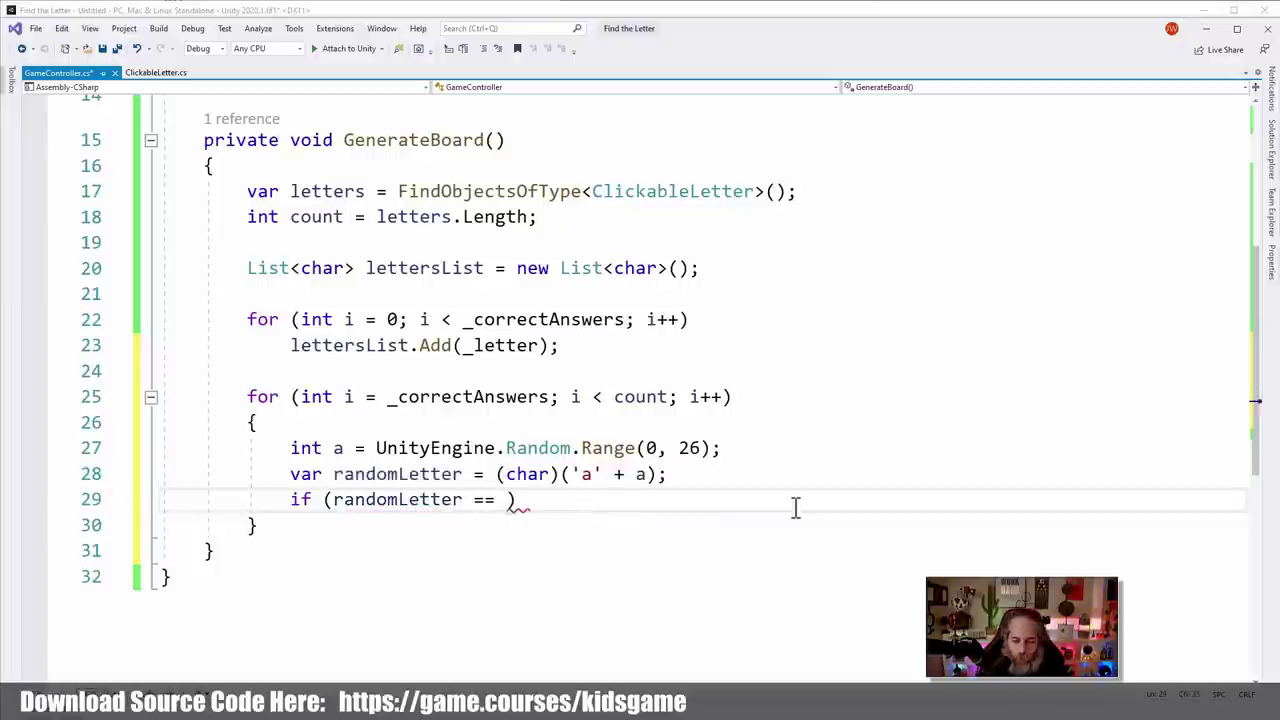
text(_letter)
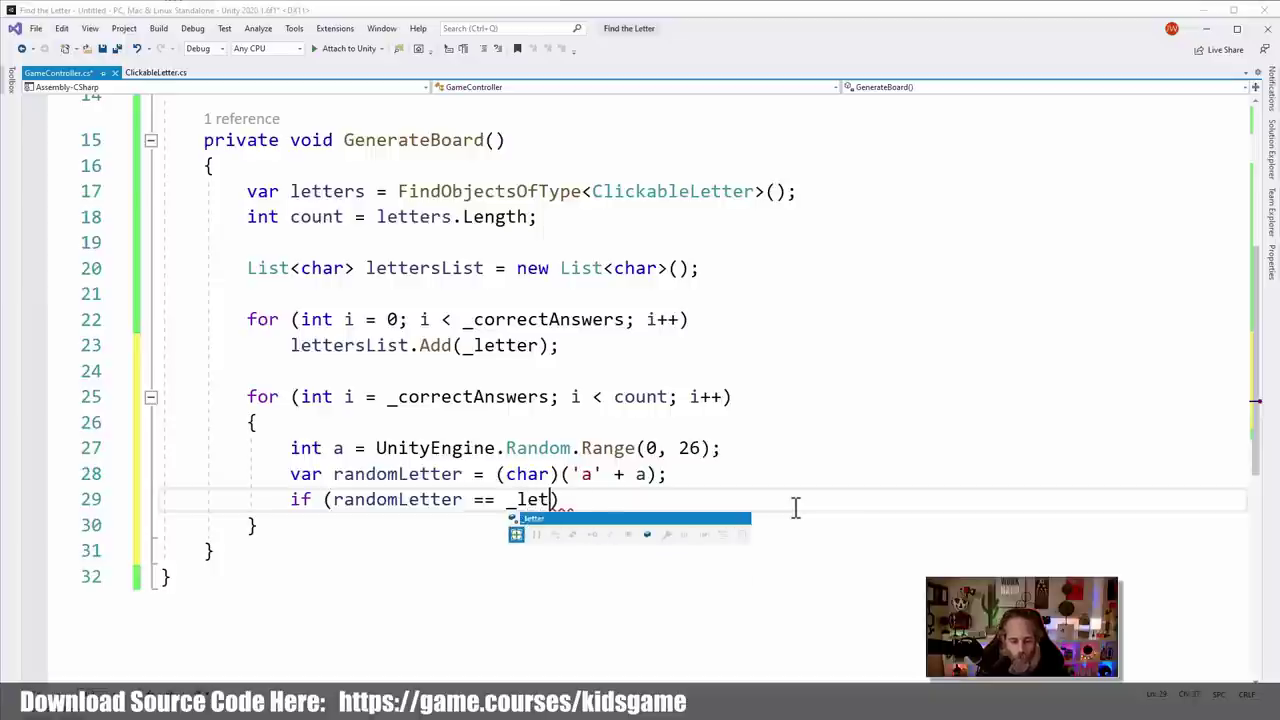
text())
key(Return)
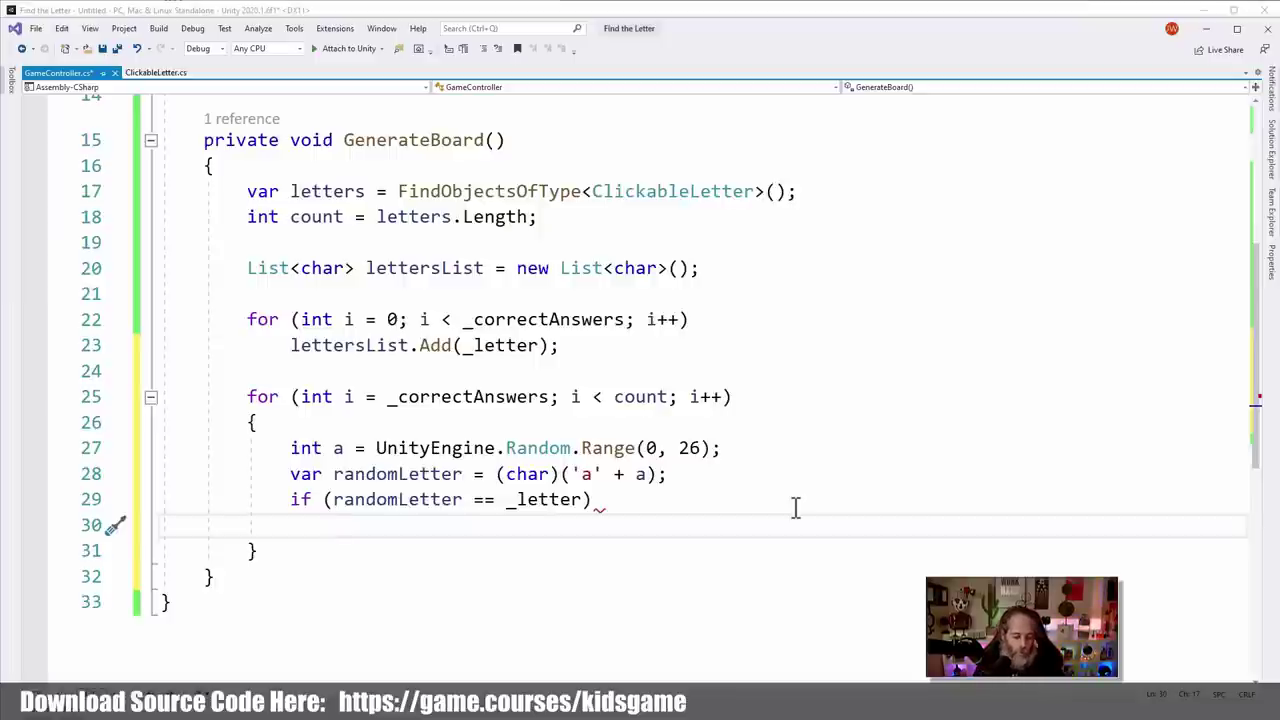
text(ChooseNewL)
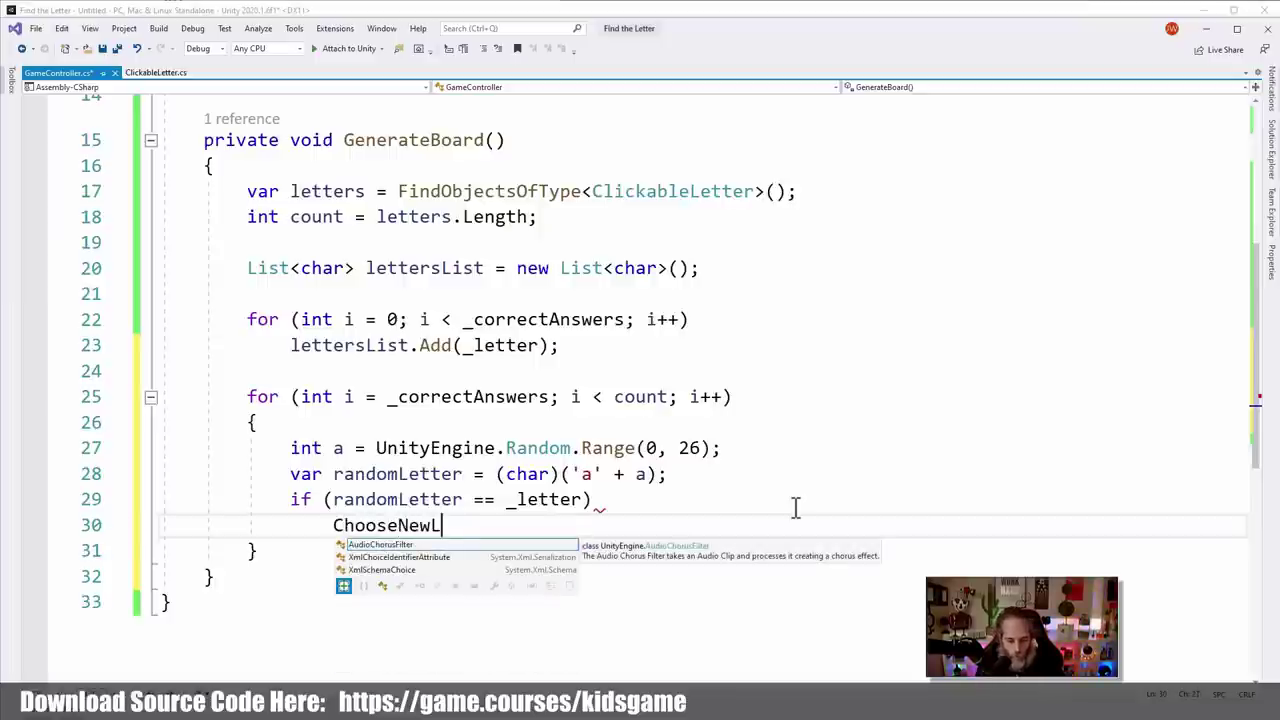
text(etter)
key(Escape)
text(())
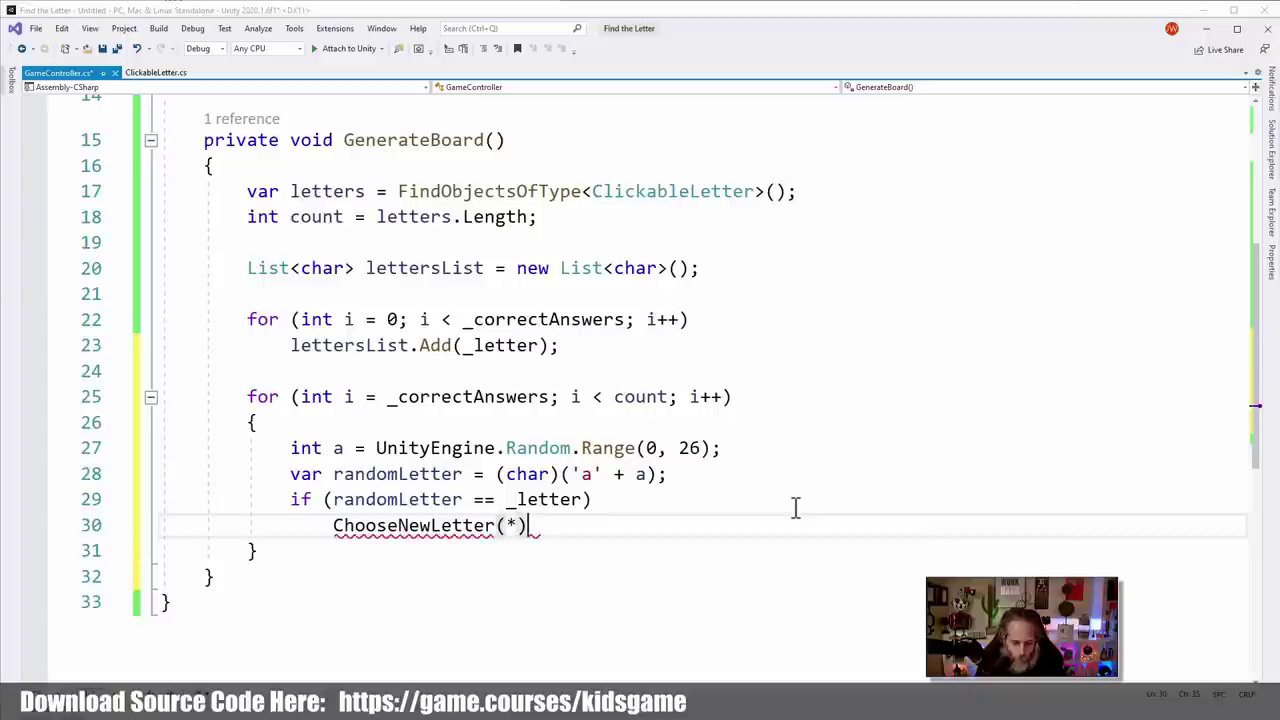
text(;)
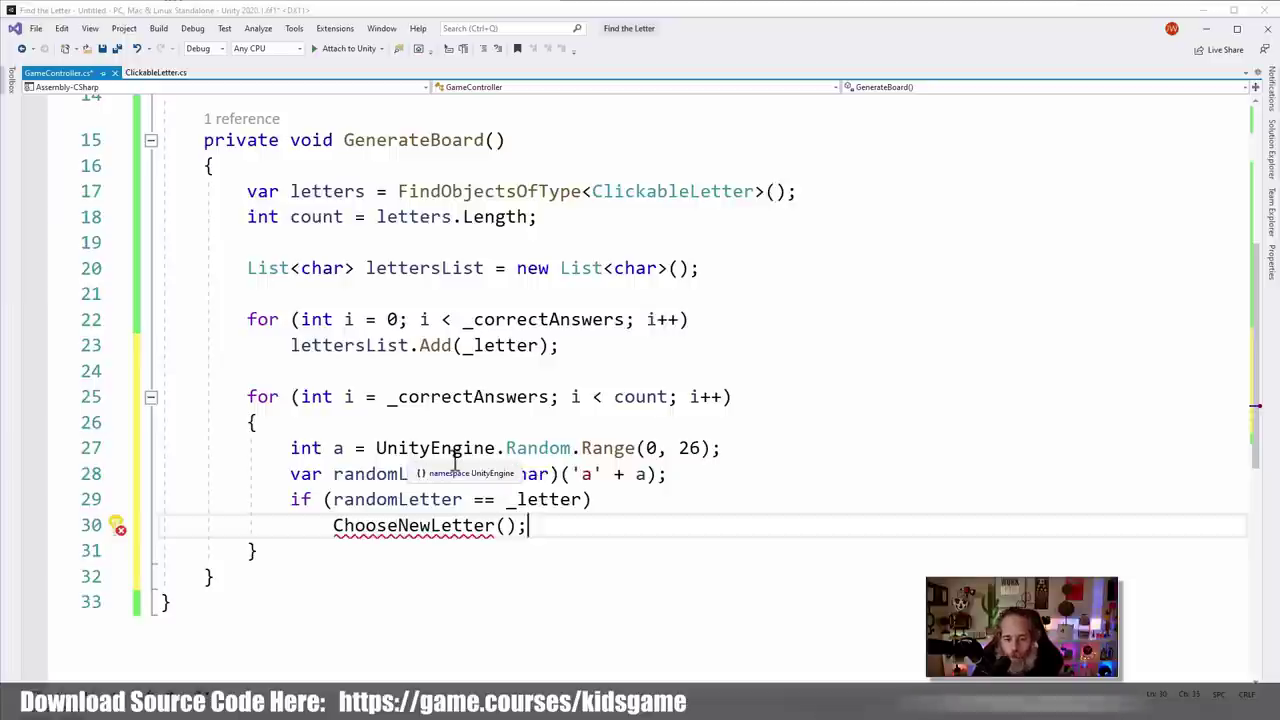
Add 'var chosenLetter = ChooseRandomLetter();' at the top of the loop body
click(286, 425)
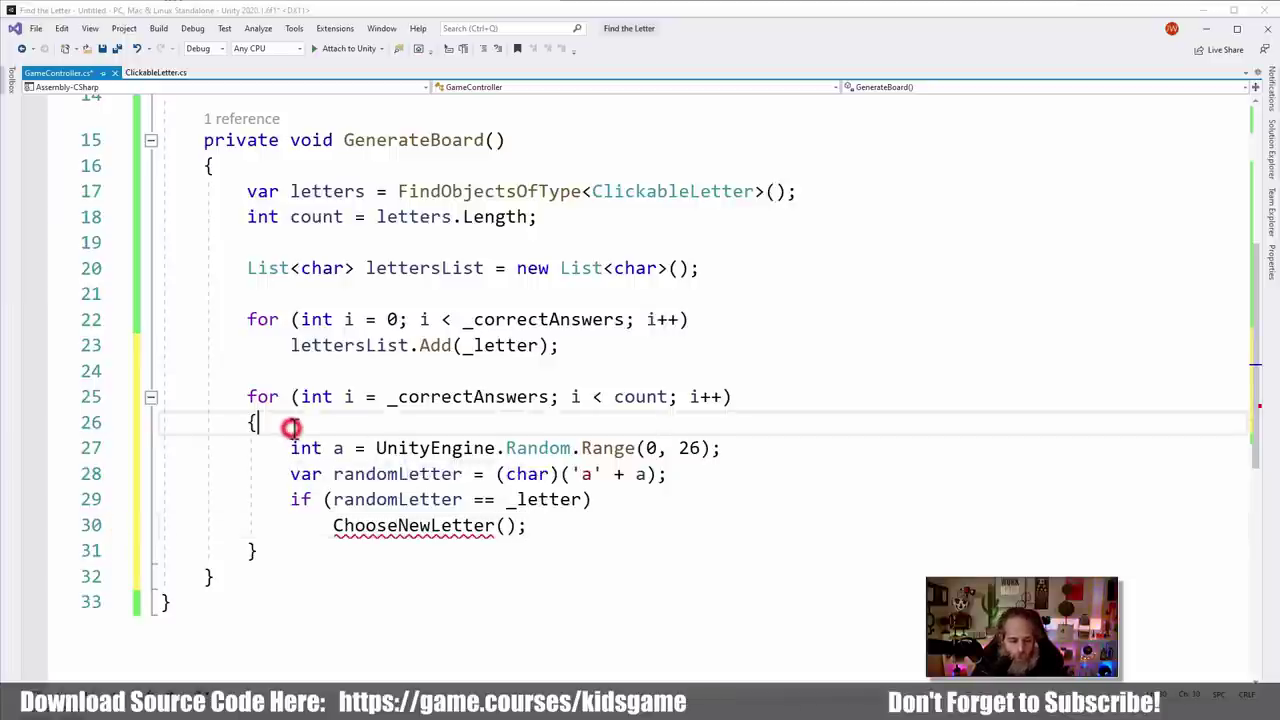
key(Return)
text(J)
key(BackSpace)
text(var)
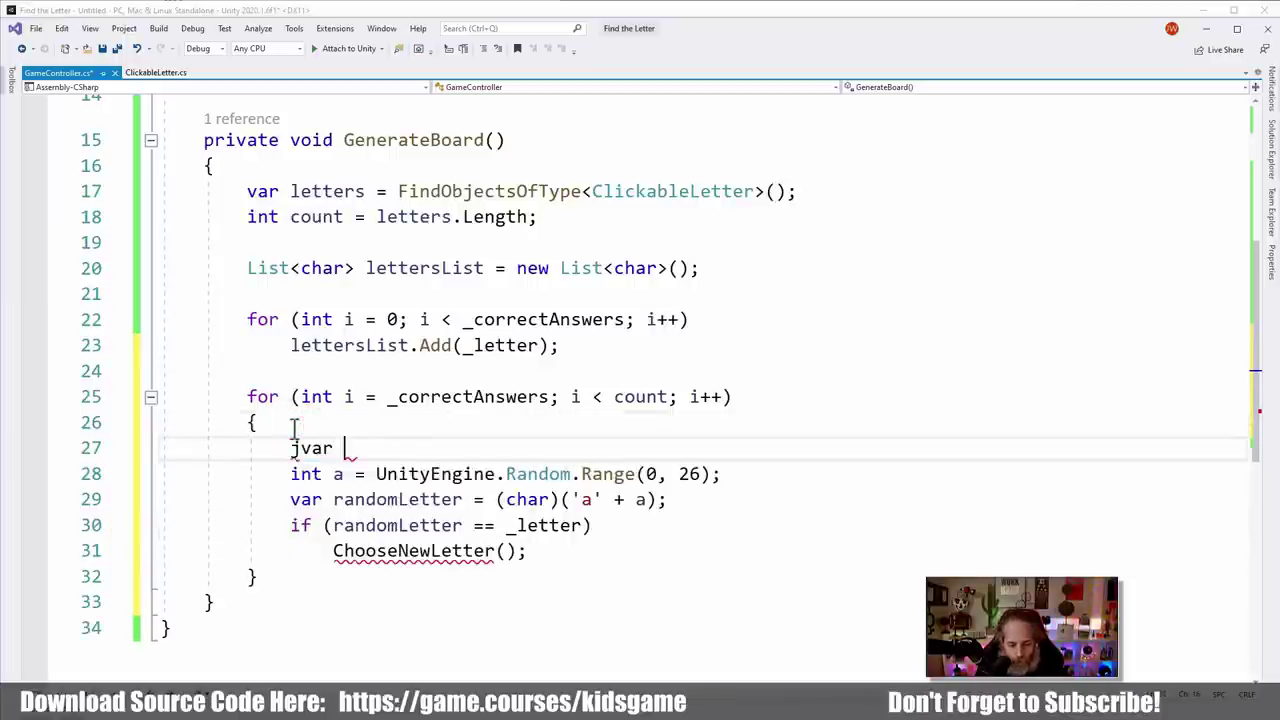
key(BackSpace)
key(BackSpace)
key(BackSpace)
key(BackSpace)
text(var )
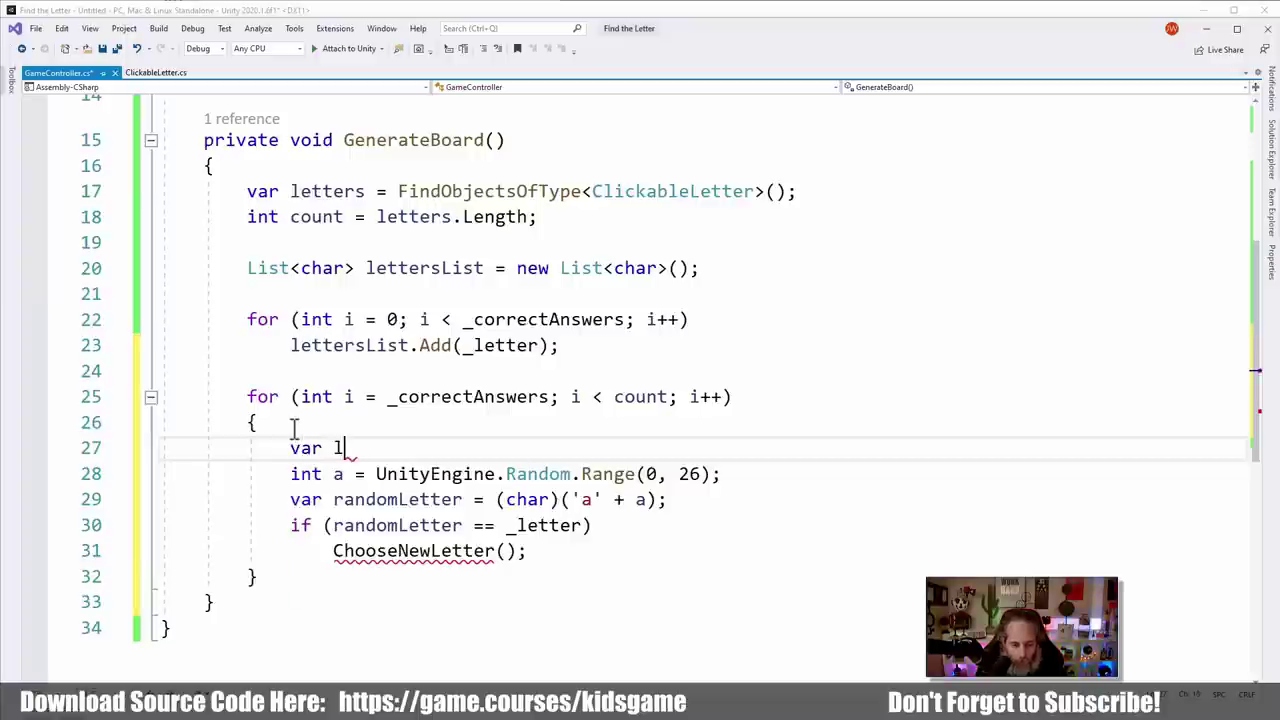
text(chosenLetter = )
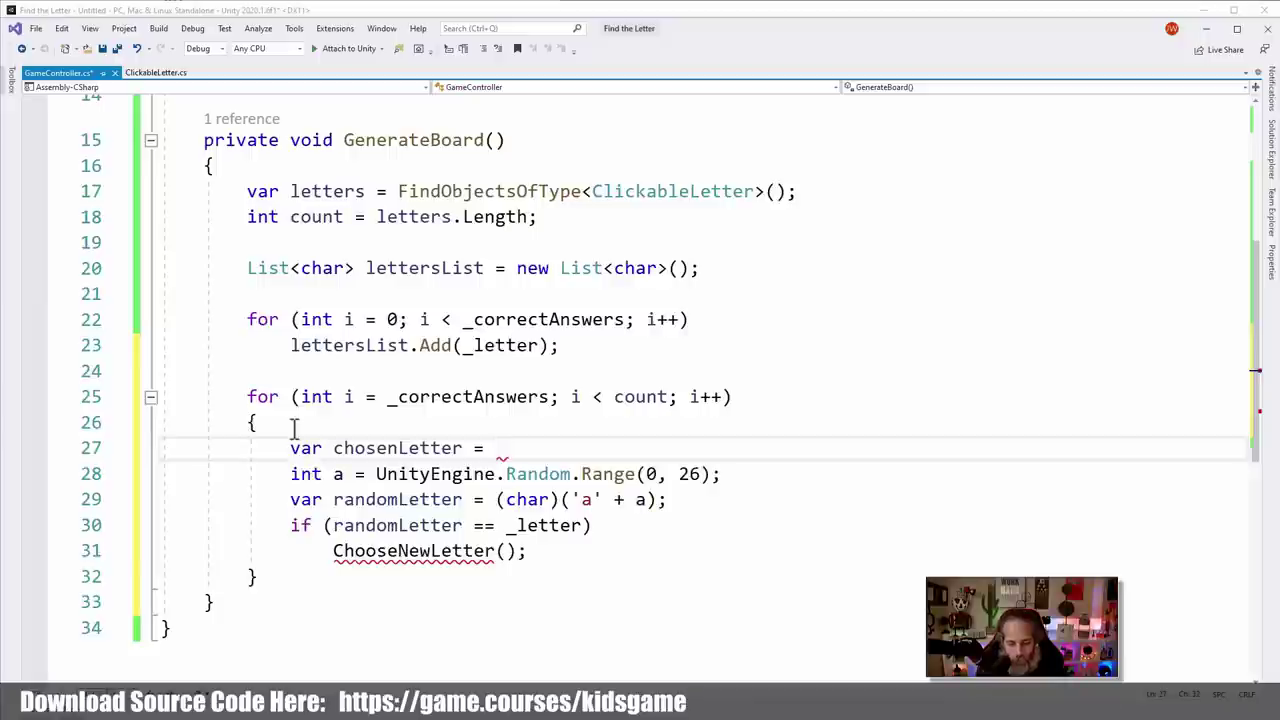
text(ChooseRandomLet)
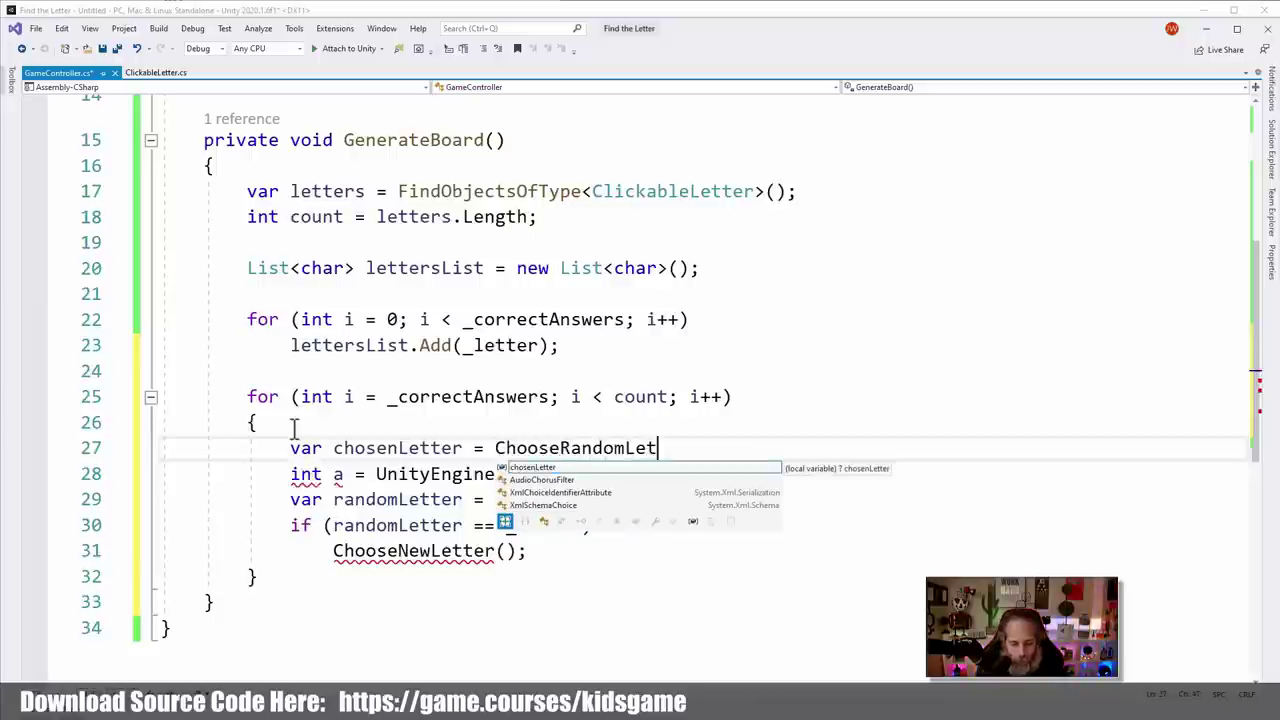
text(ter();)
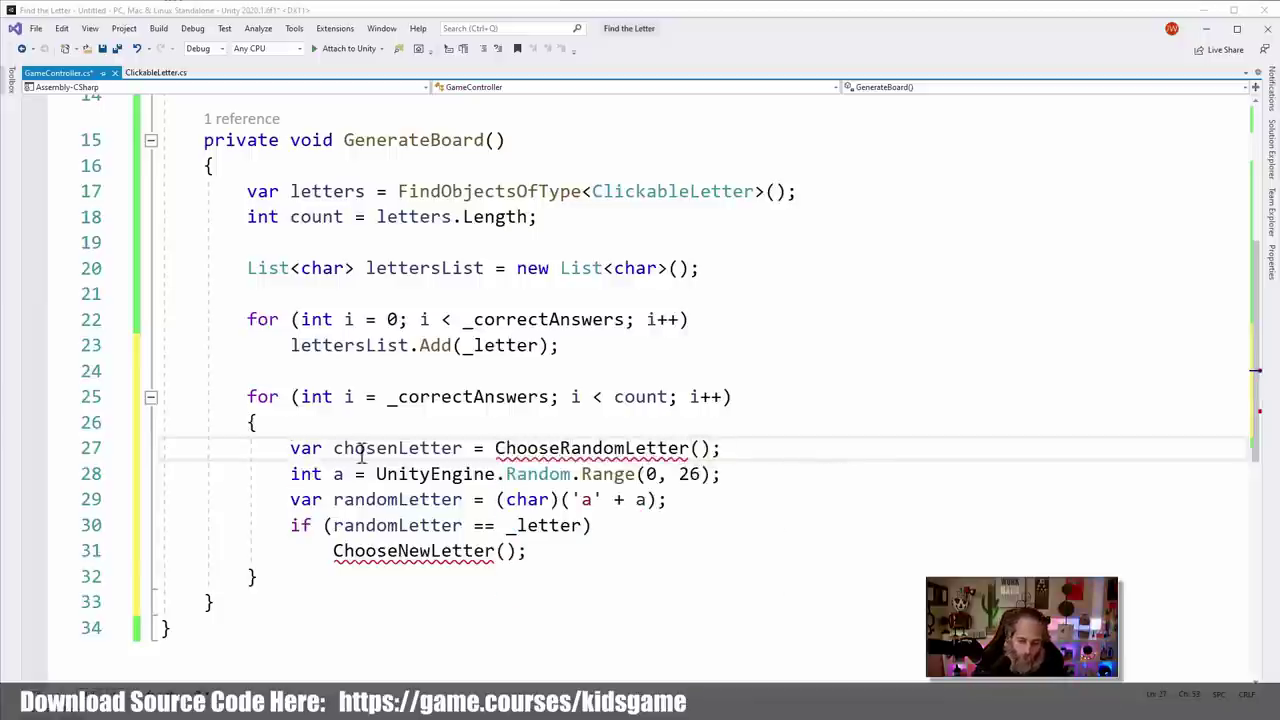
Rename the call to ChooseInvalidRandomLetter and generate its method stub returning char
click(560, 448)
text(Invali)
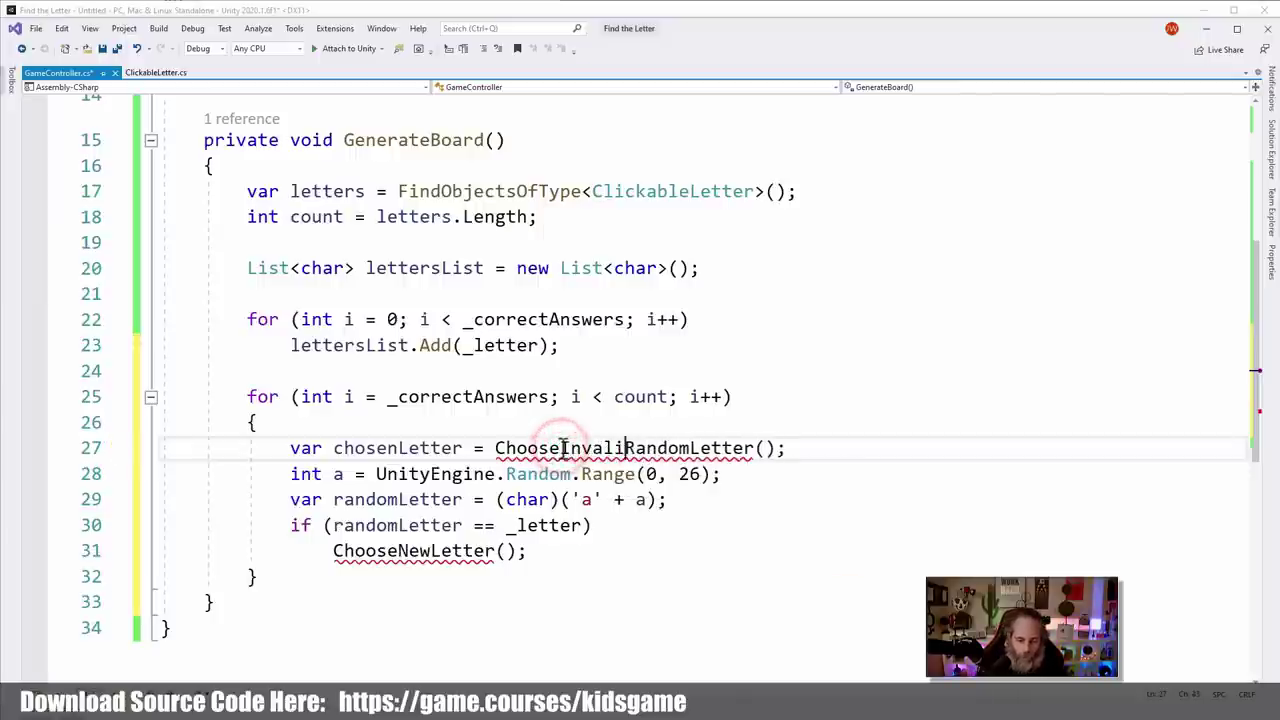
text(d)
click(622, 448)
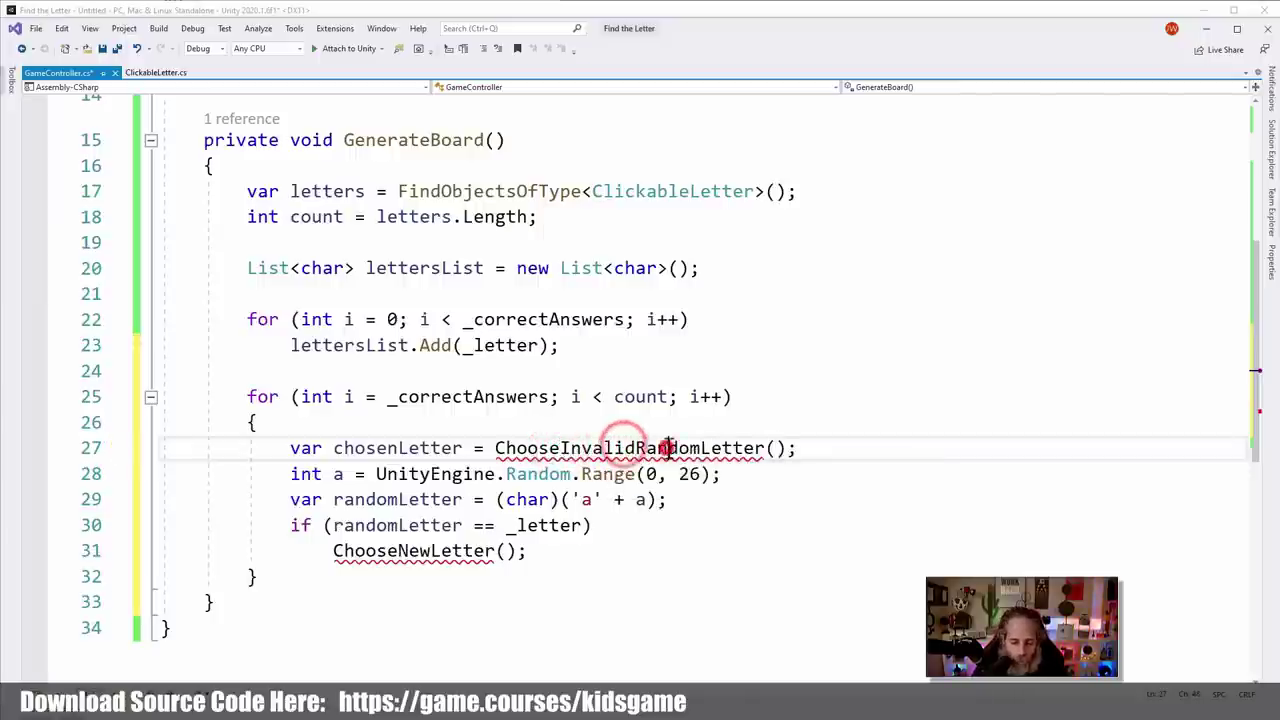
key(ctrl+period)
key(Return)
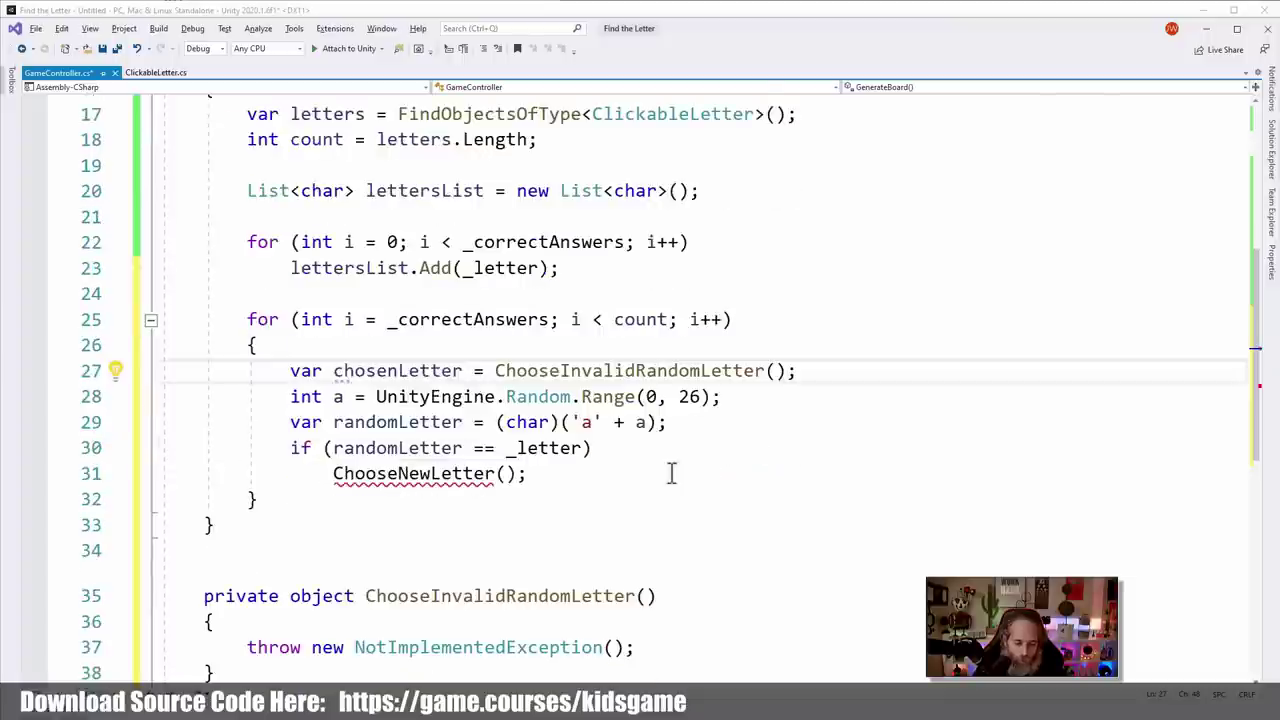
double_click(318, 598)
text(char)
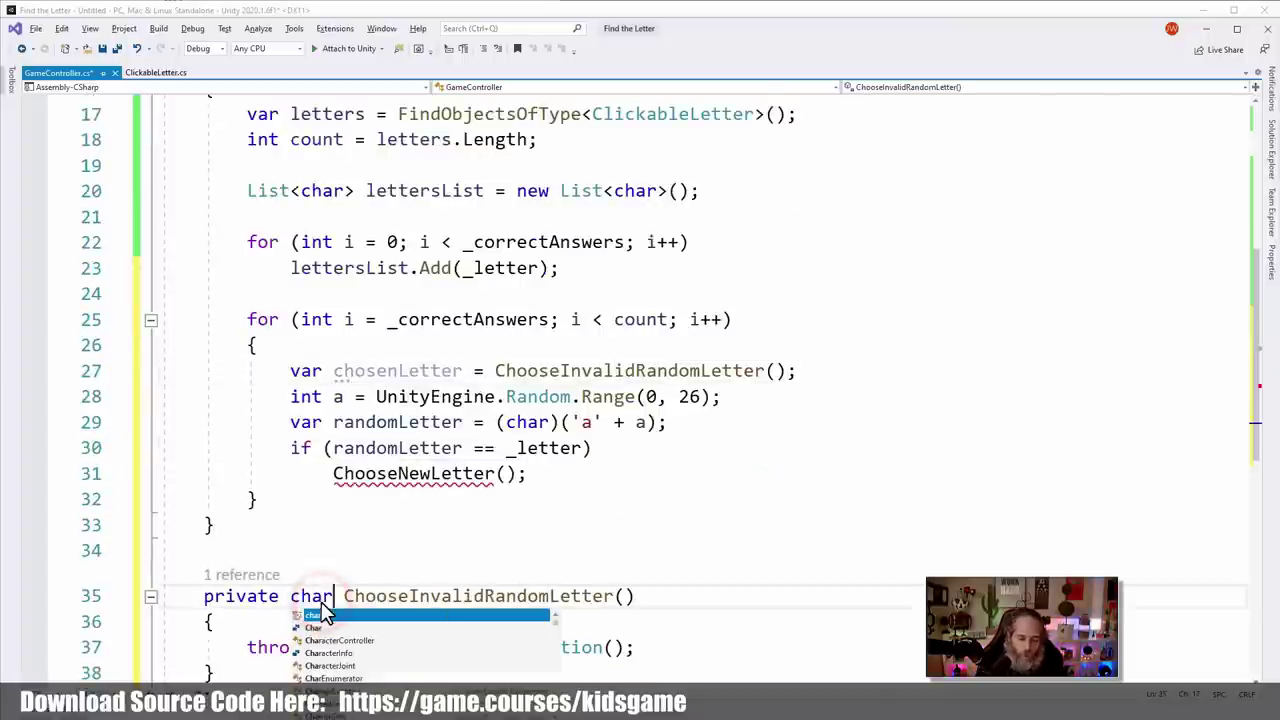
key(Escape)
Delete the random-letter lines through the ChooseNewLetter call from the loop
scroll(445, 515, down, 1)
double_click(302, 320)
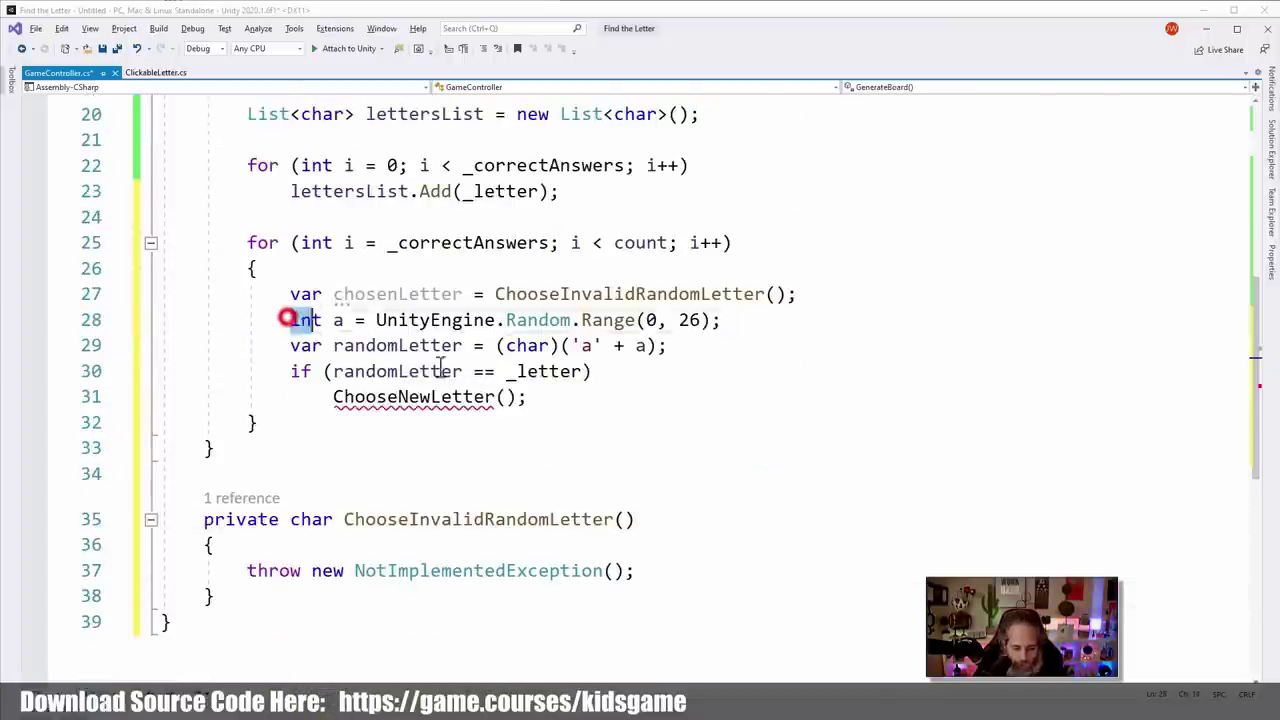
drag(440, 365, 606, 389)
key(ctrl+c)
key(Delete)
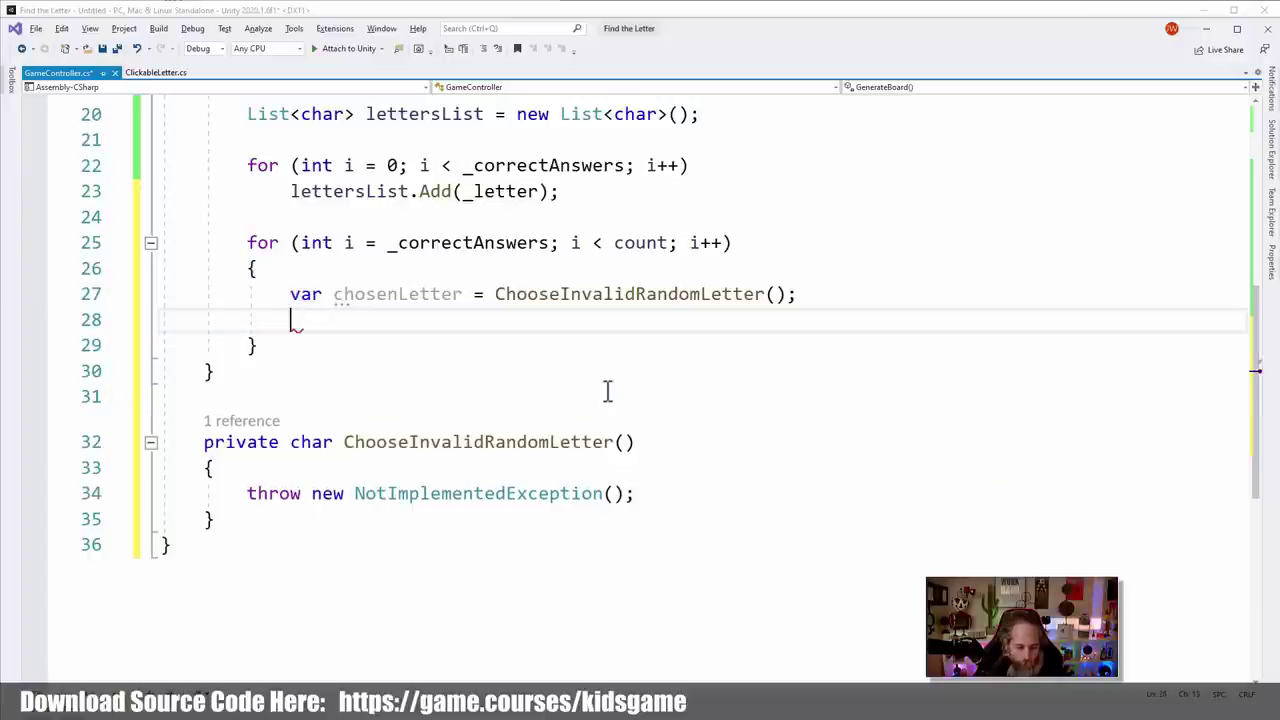
Replace the stub's throw line with the random-letter code, returning ChooseInvalidRandomLetter() on a match
triple_click(691, 487)
key(ctrl+v)
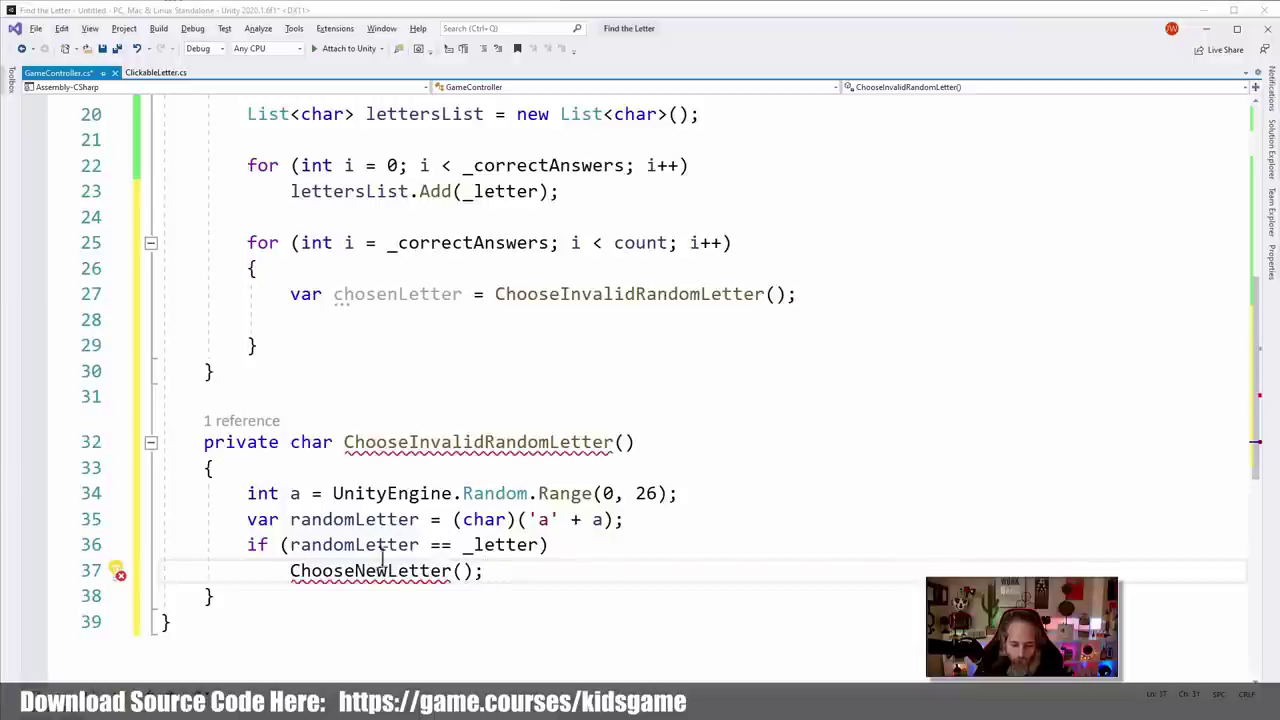
double_click(396, 445)
key(ctrl+c)
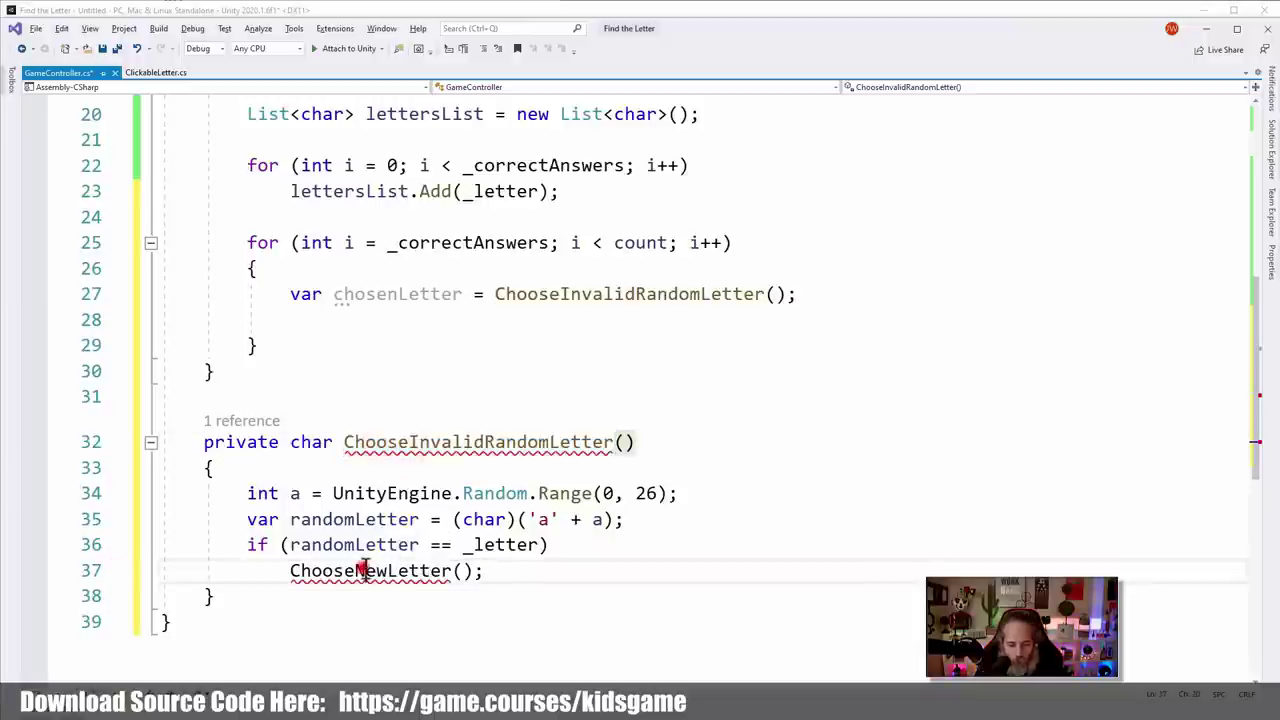
double_click(364, 571)
text(return)
key(ctrl+v)
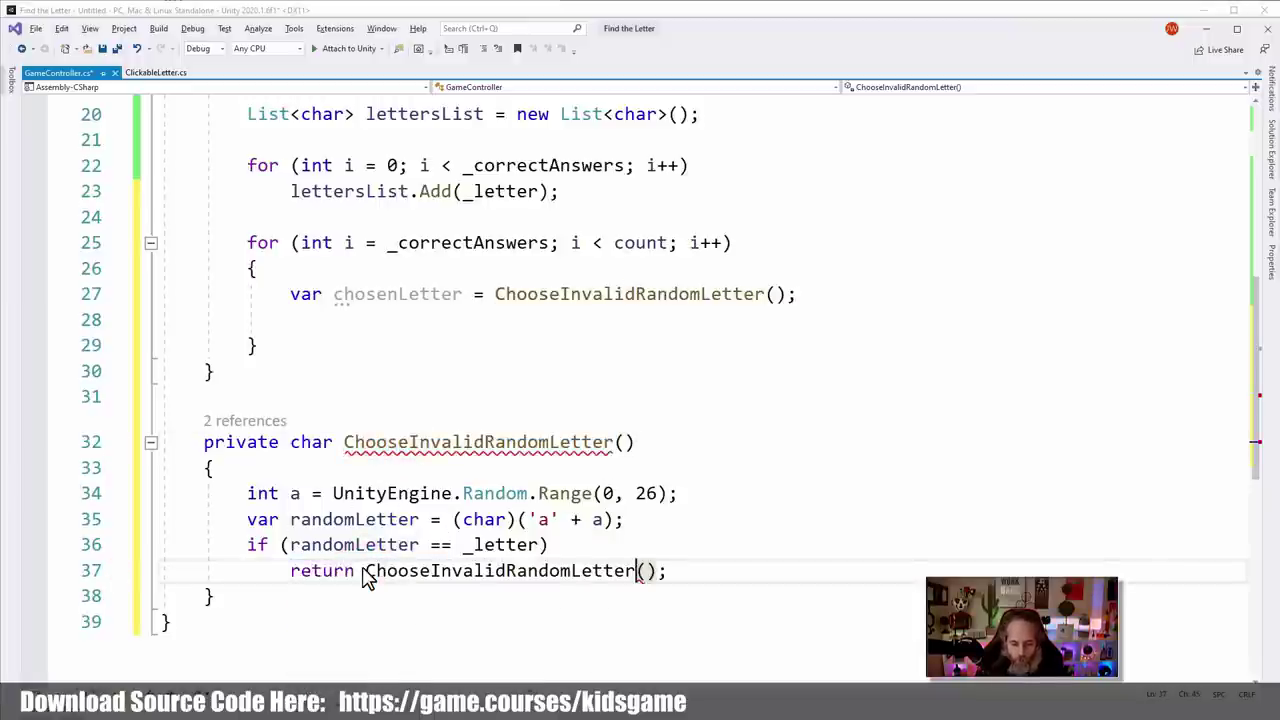
click(571, 571)
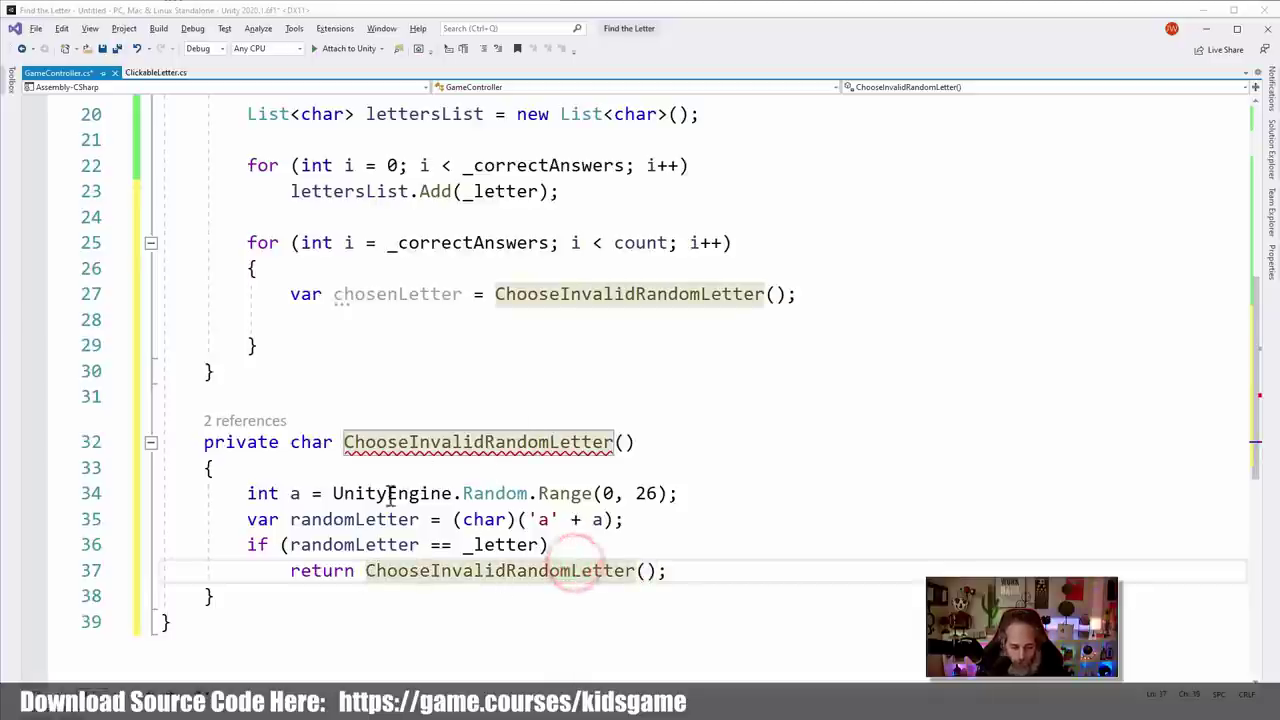
Add a final 'return randomLetter;' line to the method
key(End)
key(Return)
key(Return)
text(retu)
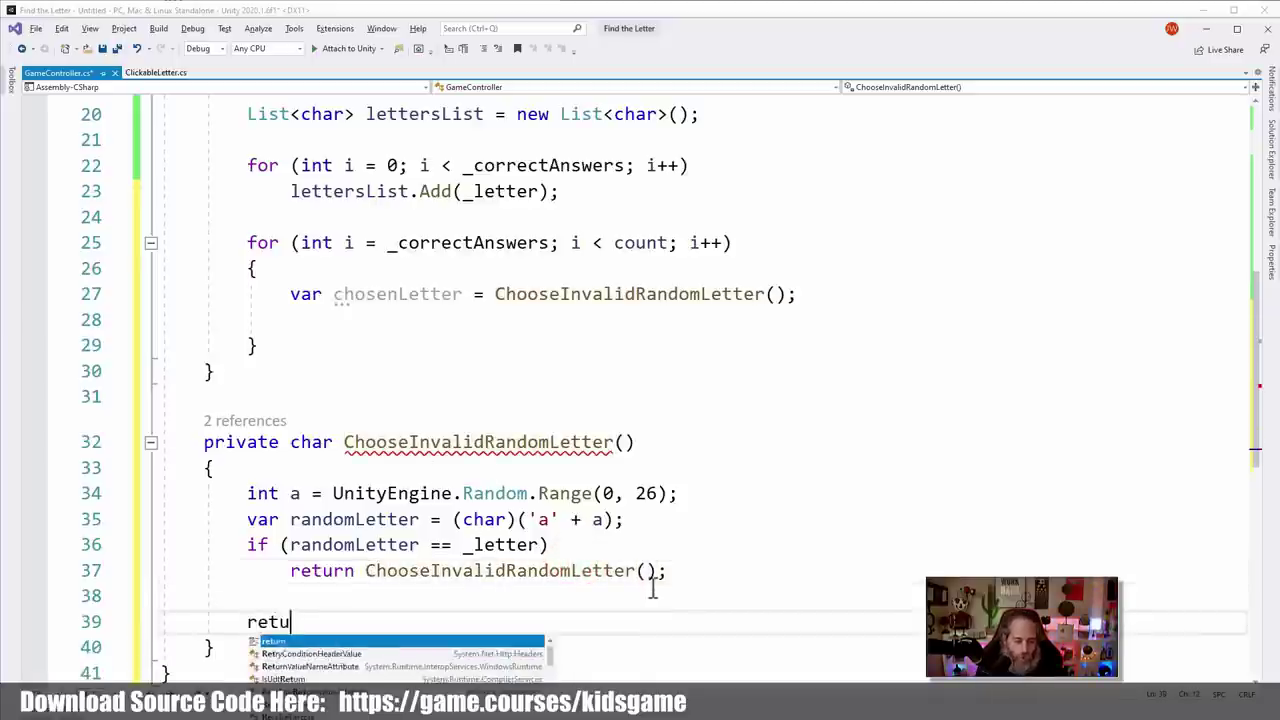
text(rn randomLetter)
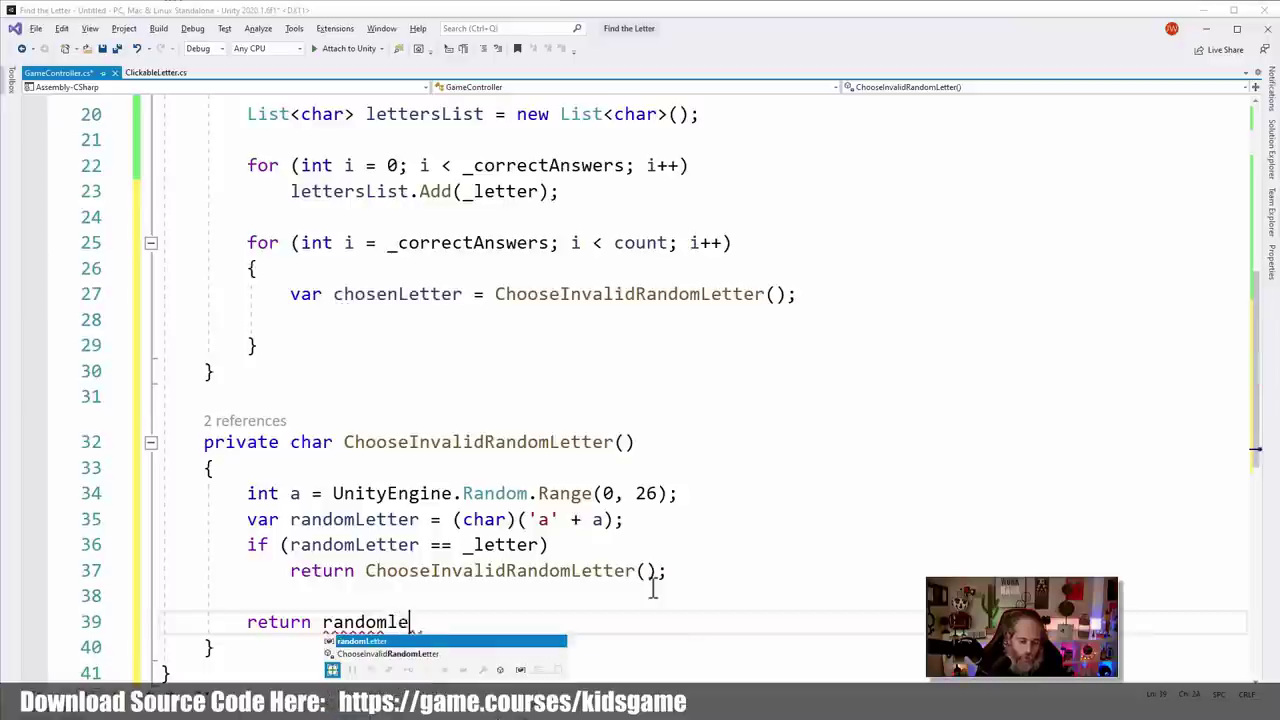
text(;)
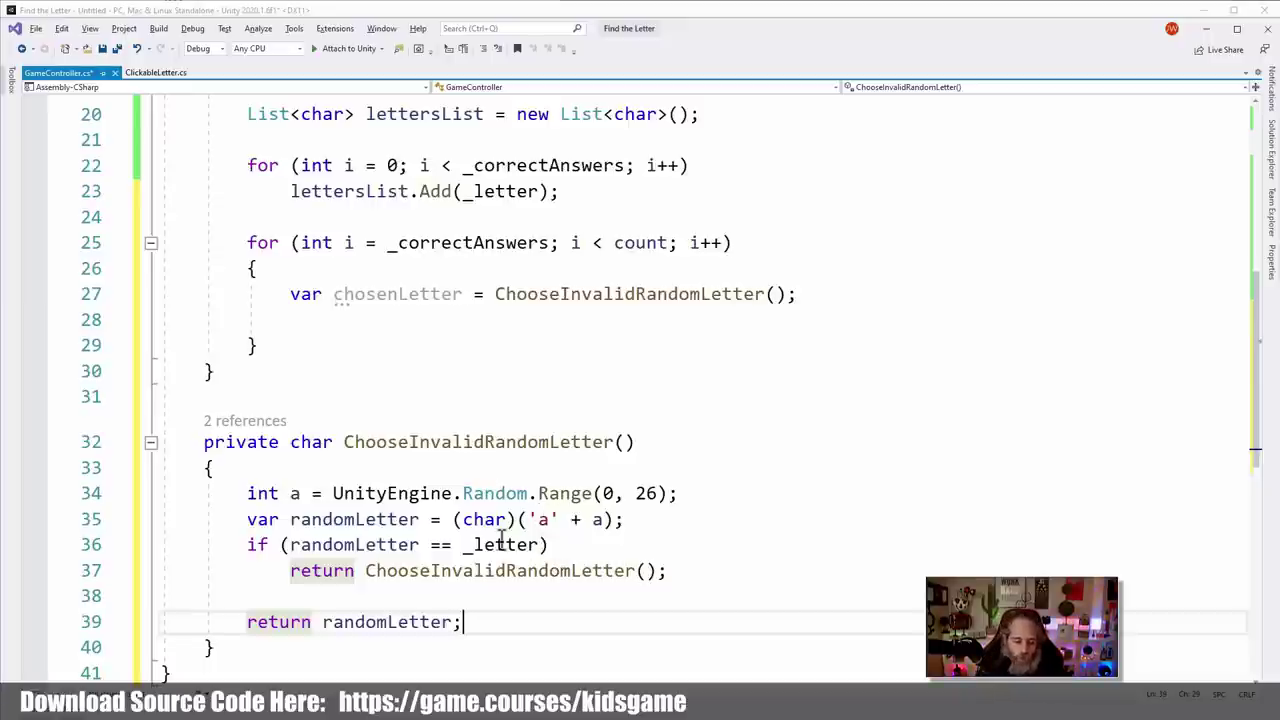
Add a 'while (randomLetter == _letter)' line below the randomLetter declaration
click(300, 519)
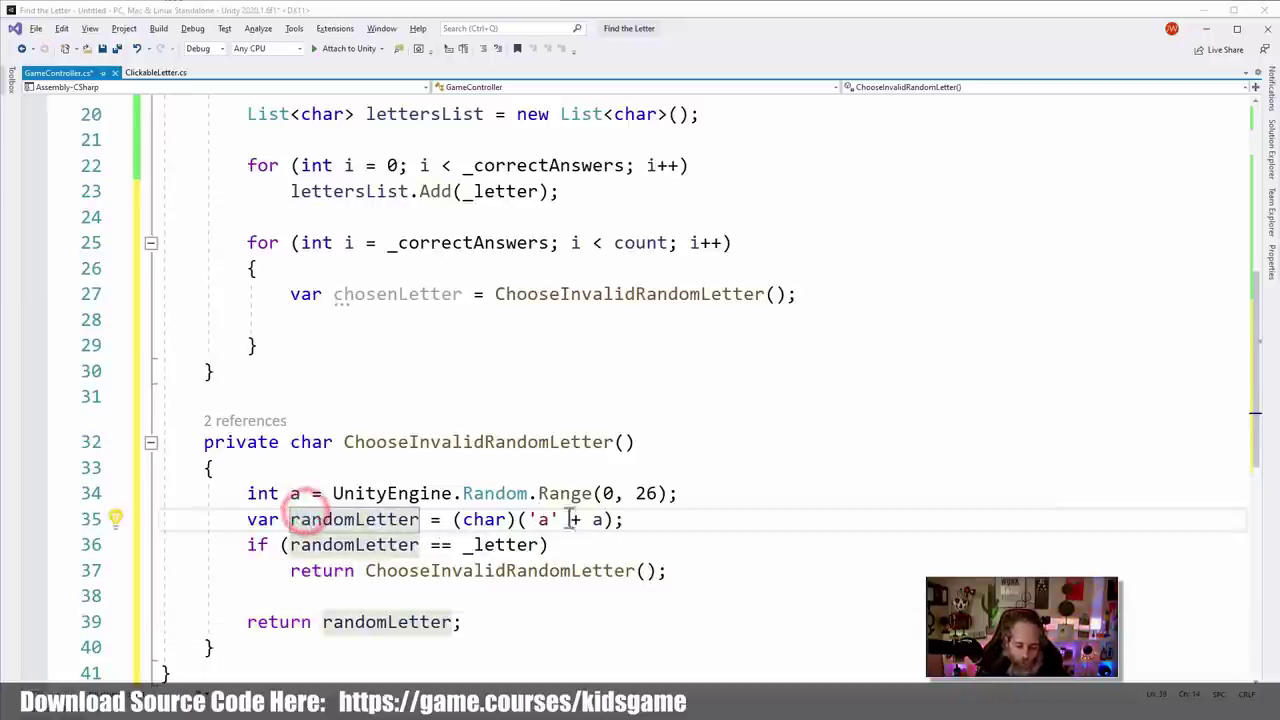
click(657, 517)
key(Return)
text(while )
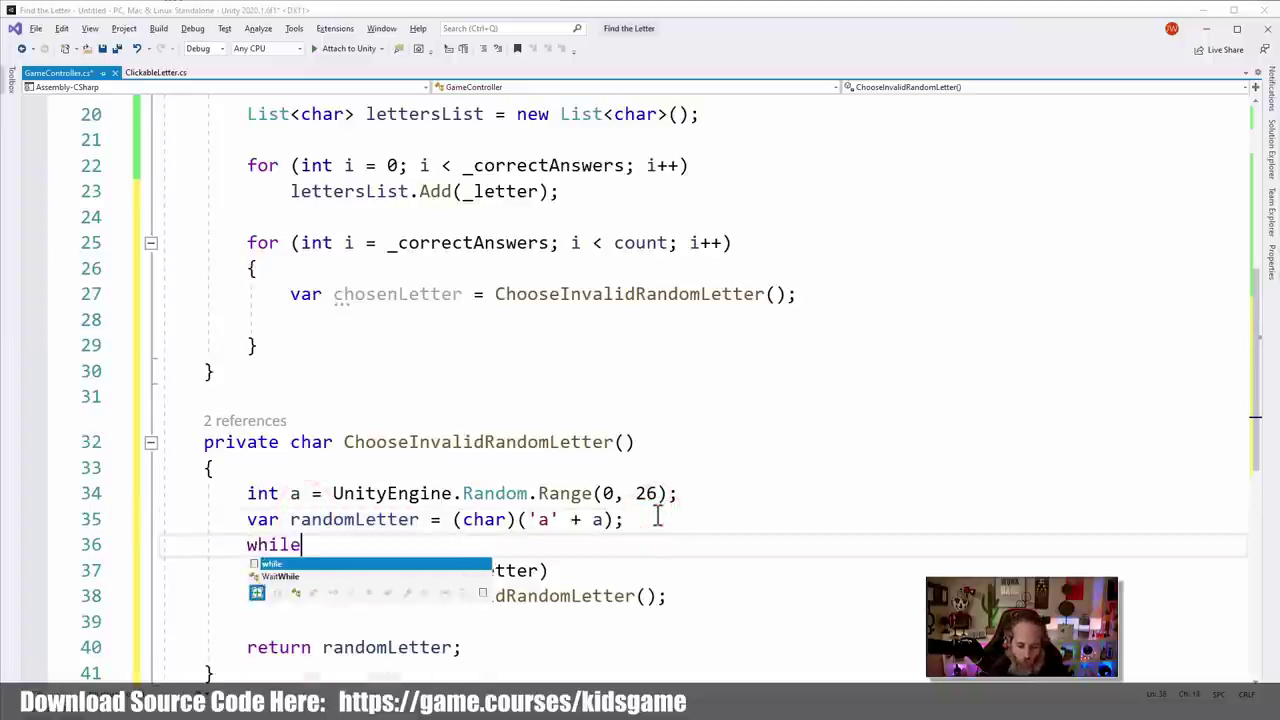
text((randomLetter )
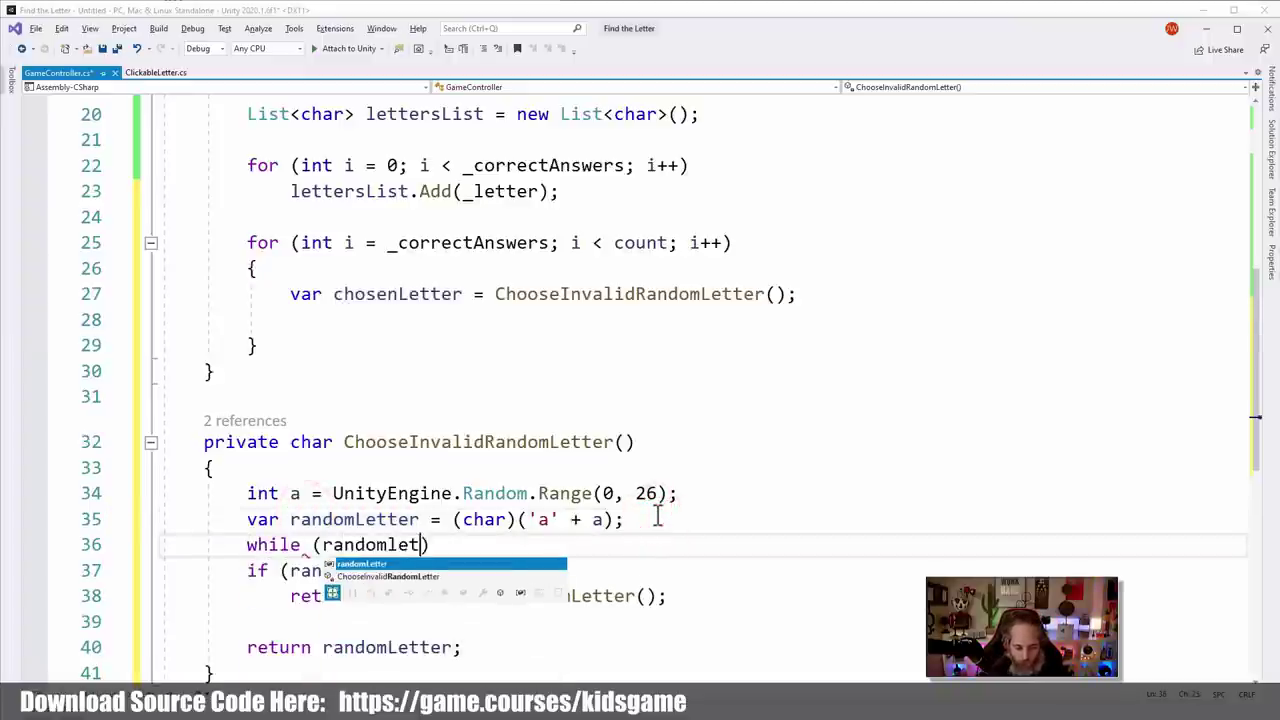
text(== _letter)
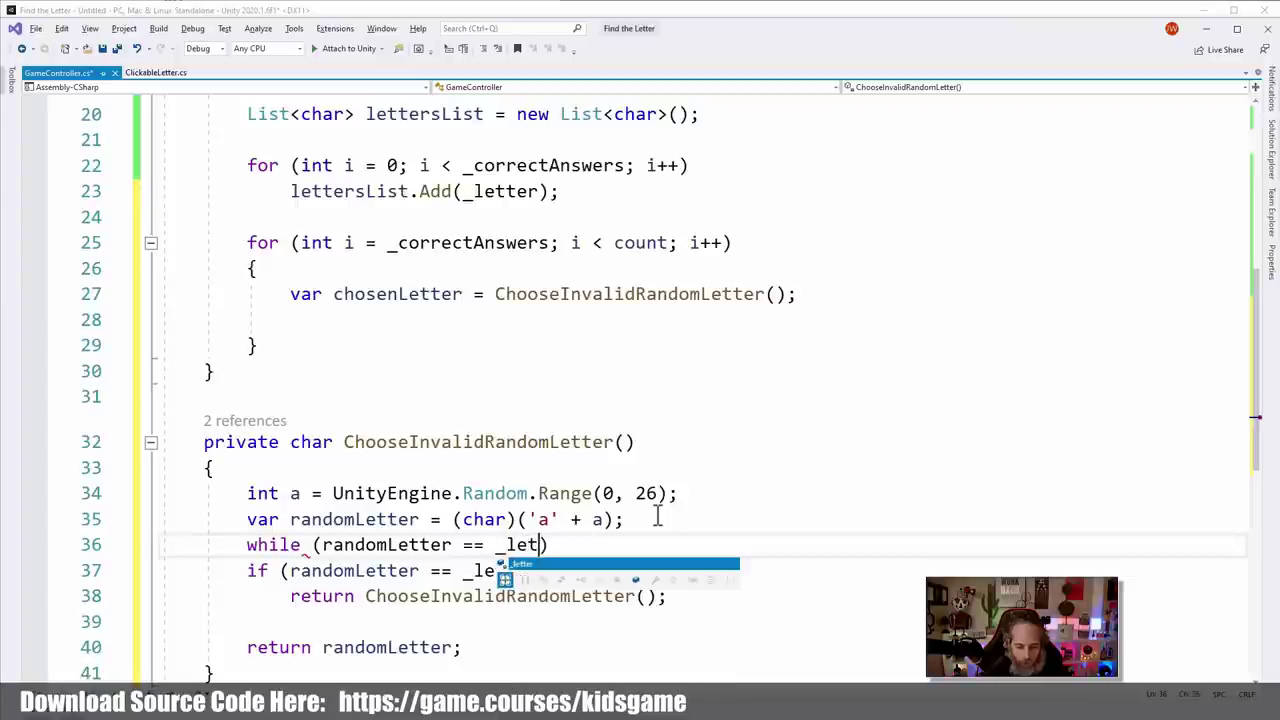
Replace the old if/return block with a copy of the randomLetter assignment
key(Down)
key(Home)
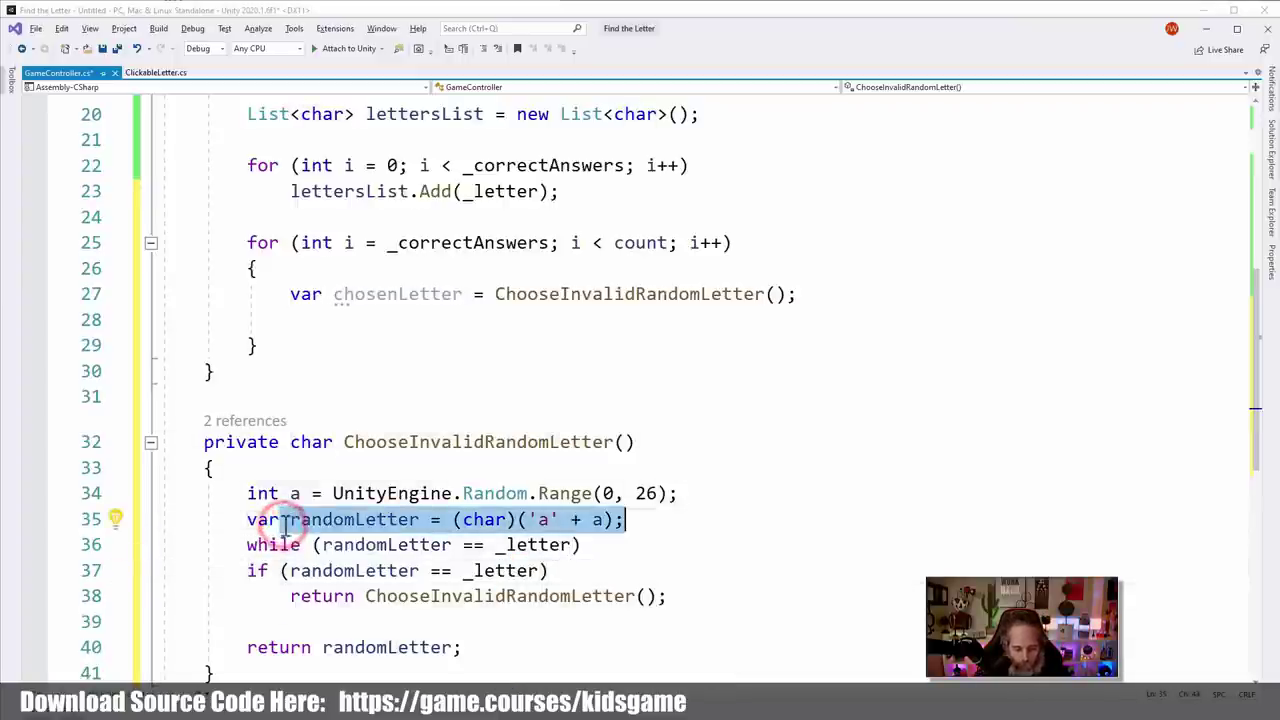
key(Up)
key(End)
key(Down)
key(Home)
key(shift+Down)
key(shift+End)
text(randomLetter = (char)('a' + a);)
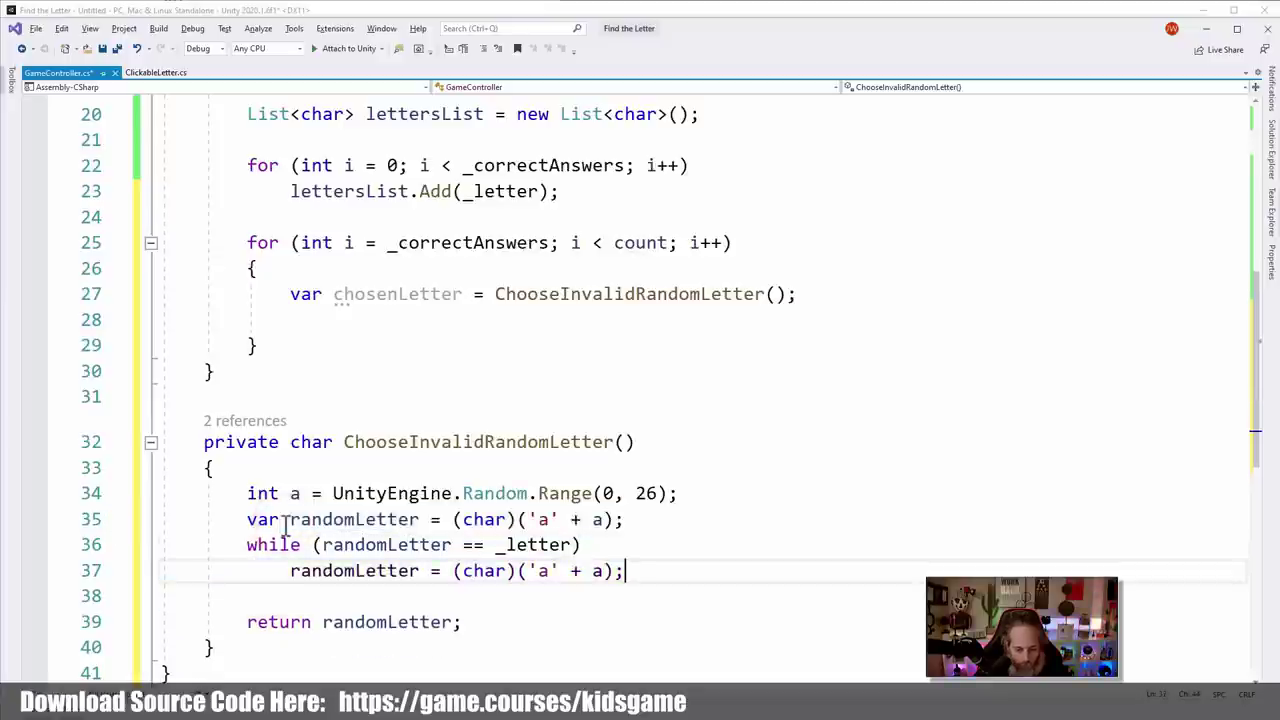
Wrap the randomLetter assignment in braces as the while loop's body
key(Up)
key(Return)
text({)
key(Down)
key(End)
key(Return)
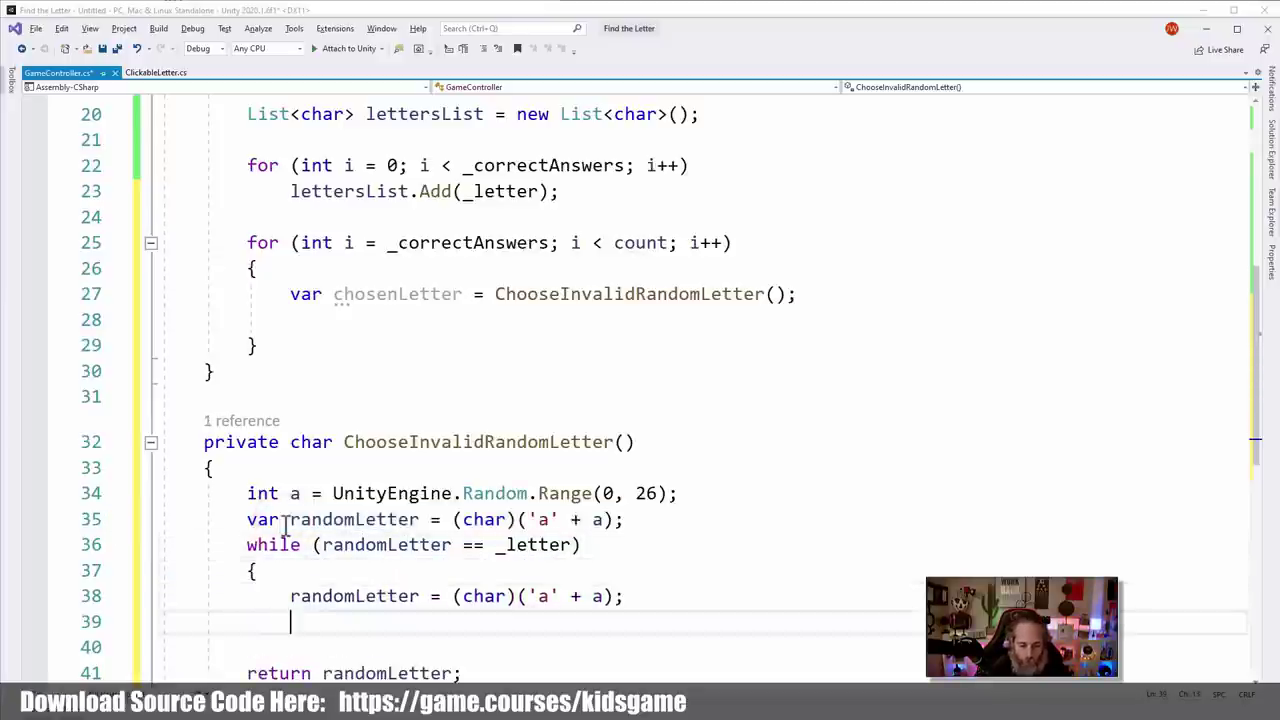
text(})
Copy the random index assignment into the while body so a is rerolled each pass
click(292, 493)
key(shift+End)
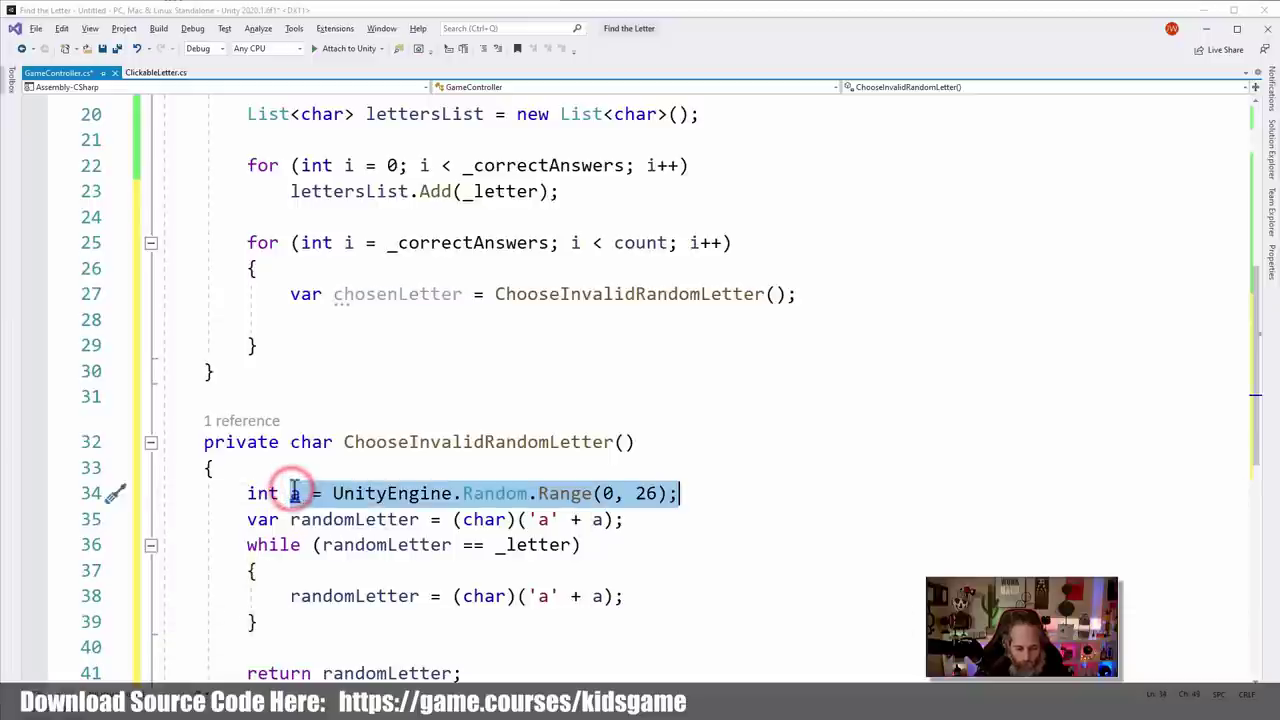
key(ctrl+c)
key(Down)
key(Down)
key(Down)
key(End)
key(Return)
key(ctrl+v)
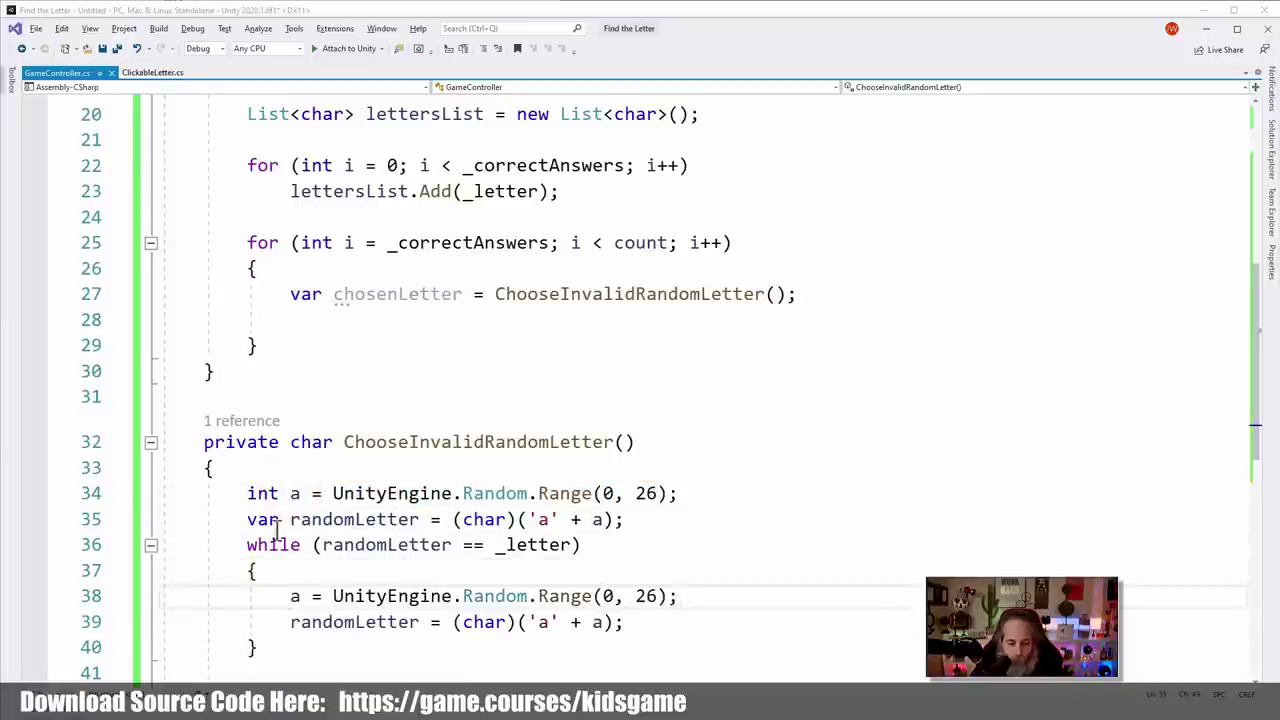
click(345, 517)
click(387, 548)
click(538, 545)
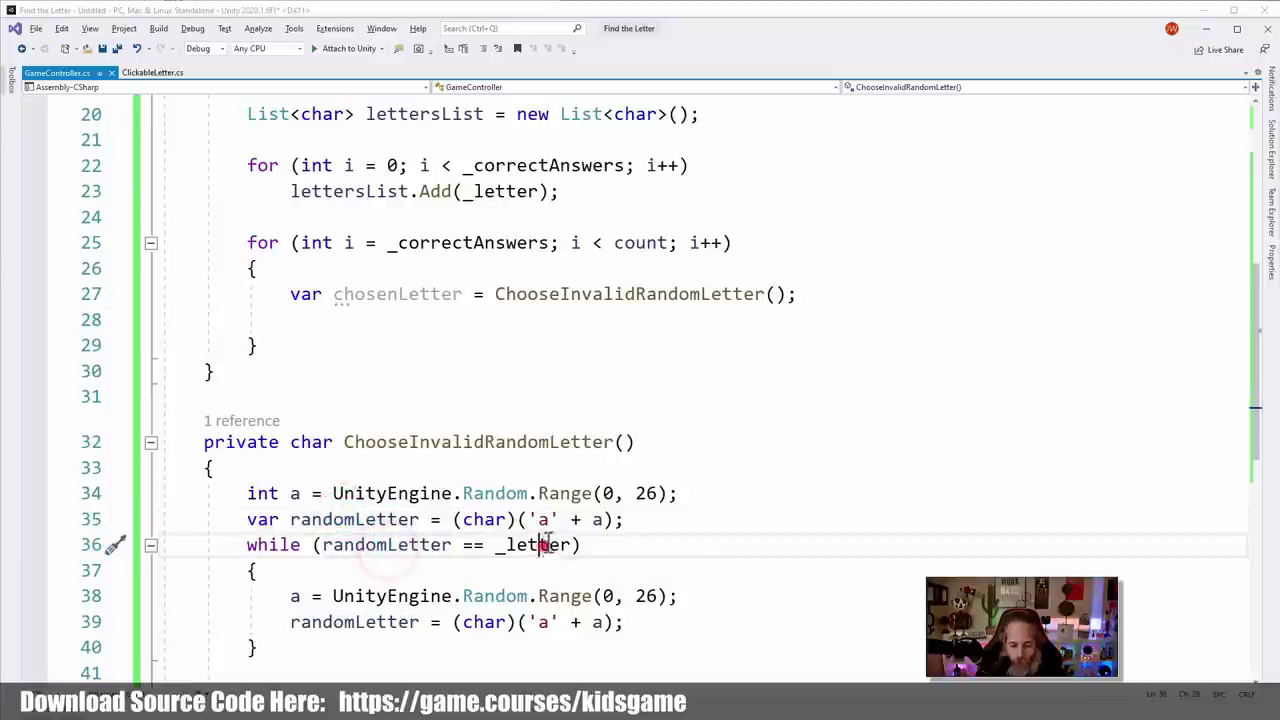
scroll(476, 590, down, 2)
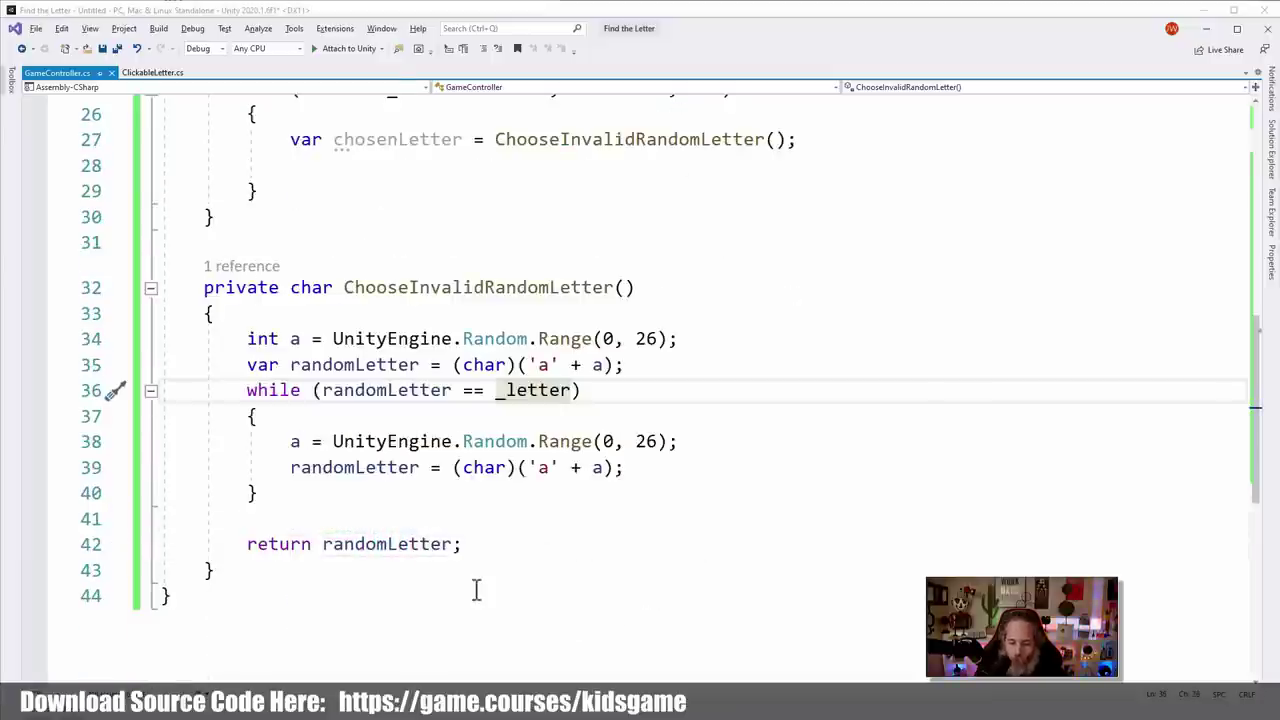
key(Left)
key(Left)
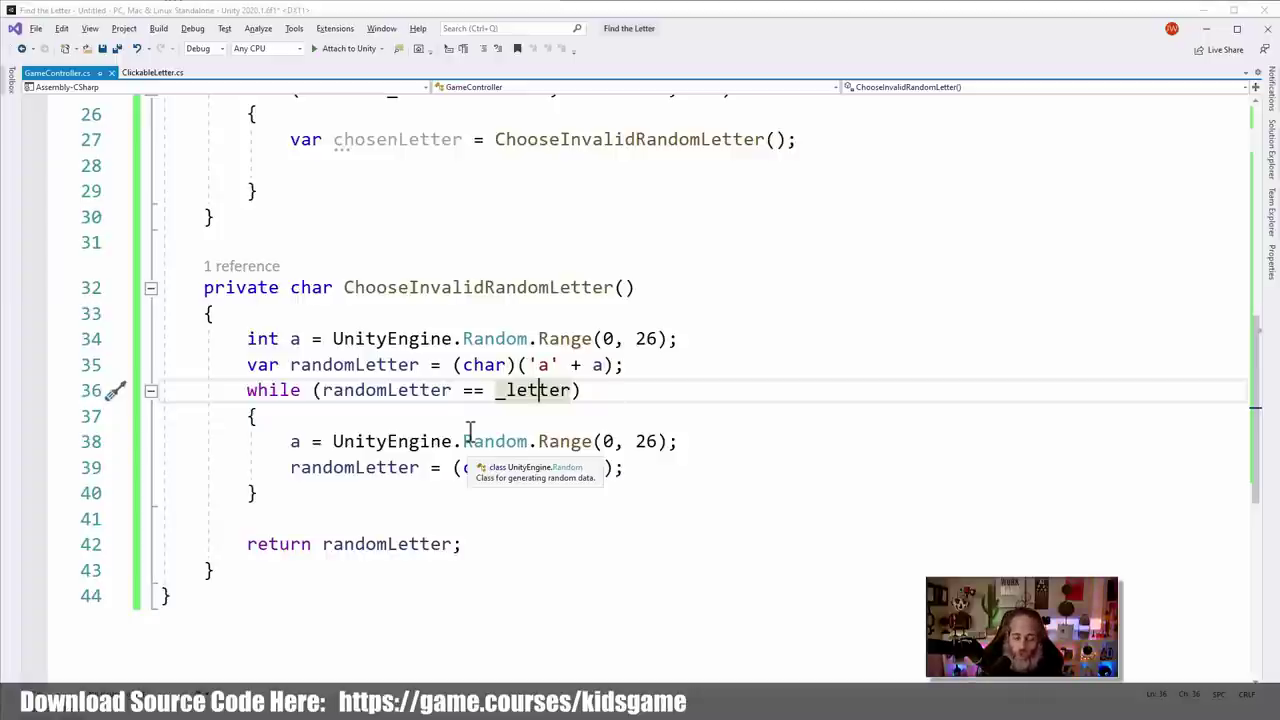
scroll(414, 443, up, 1)
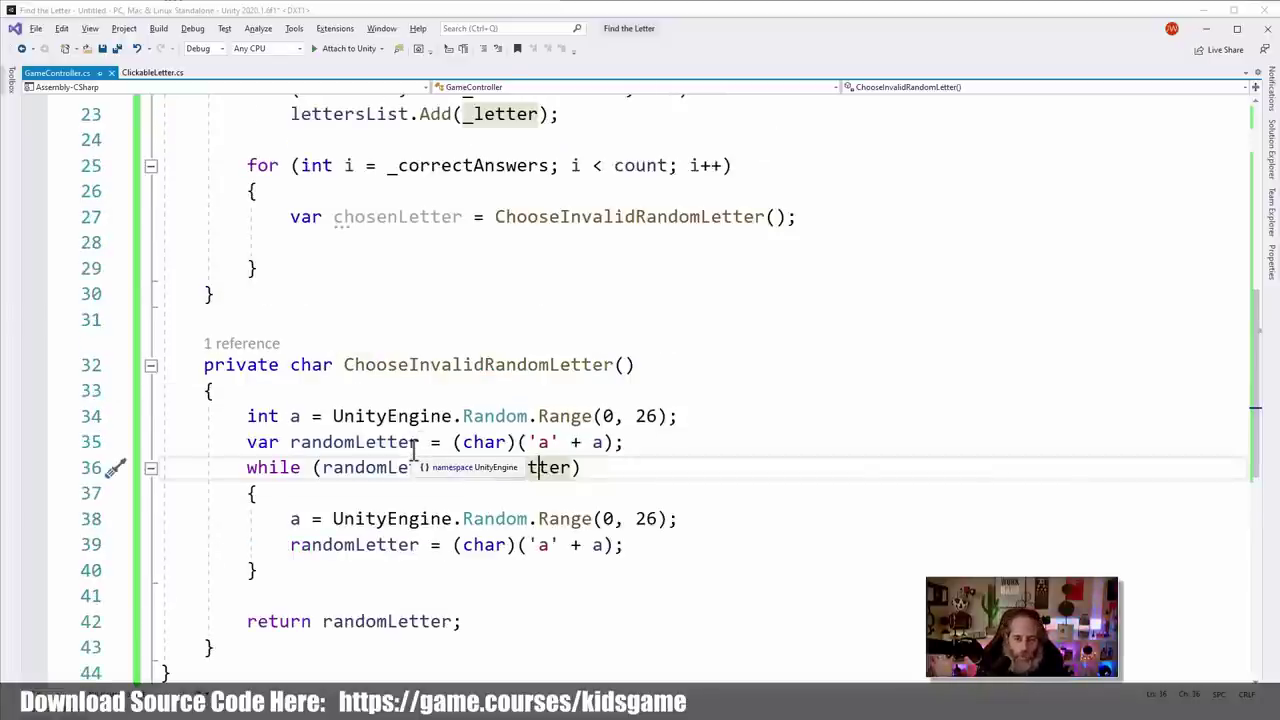
Write 'lettersList.Add(chosenLetter);' on the empty line in the second loop
scroll(470, 323, up, 3)
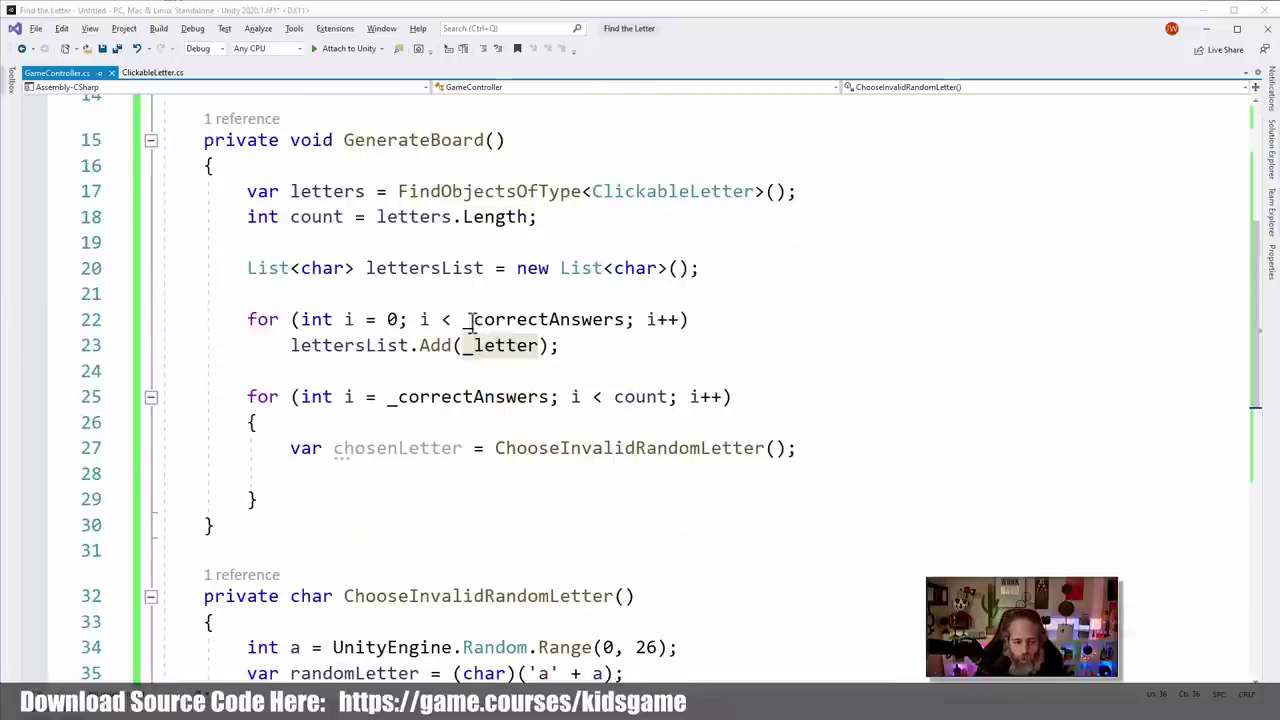
click(360, 473)
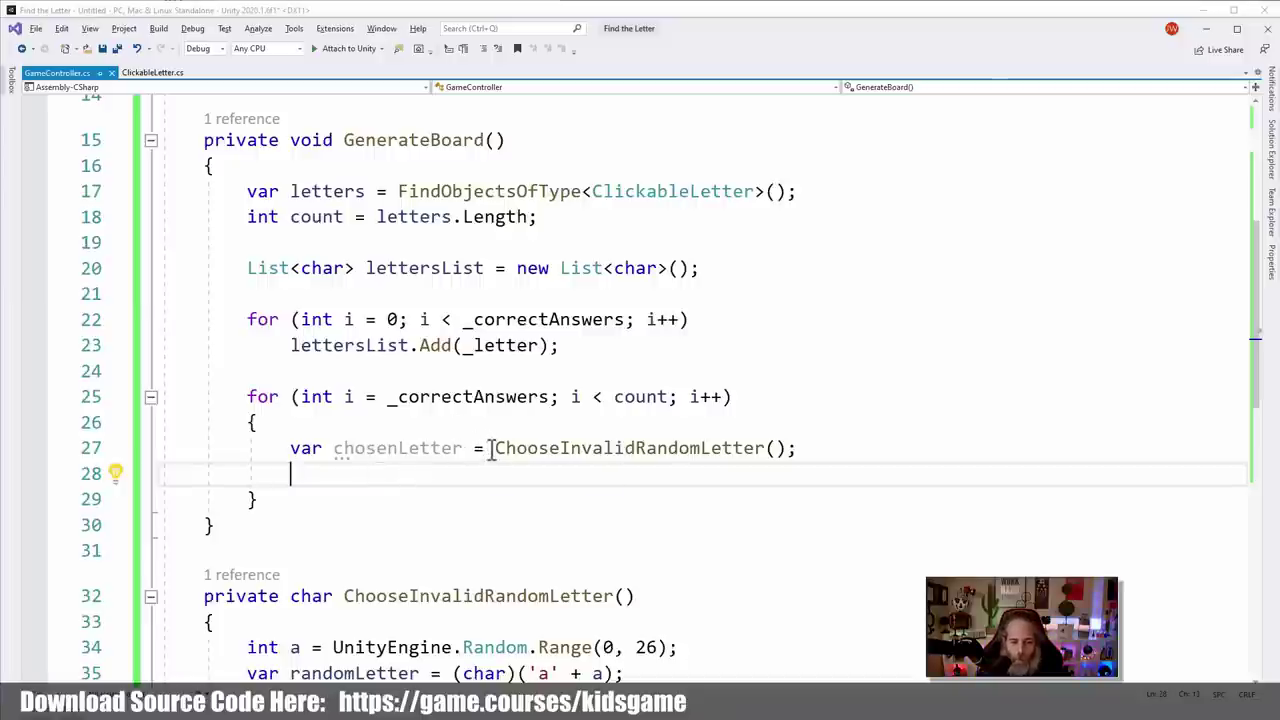
text(let)
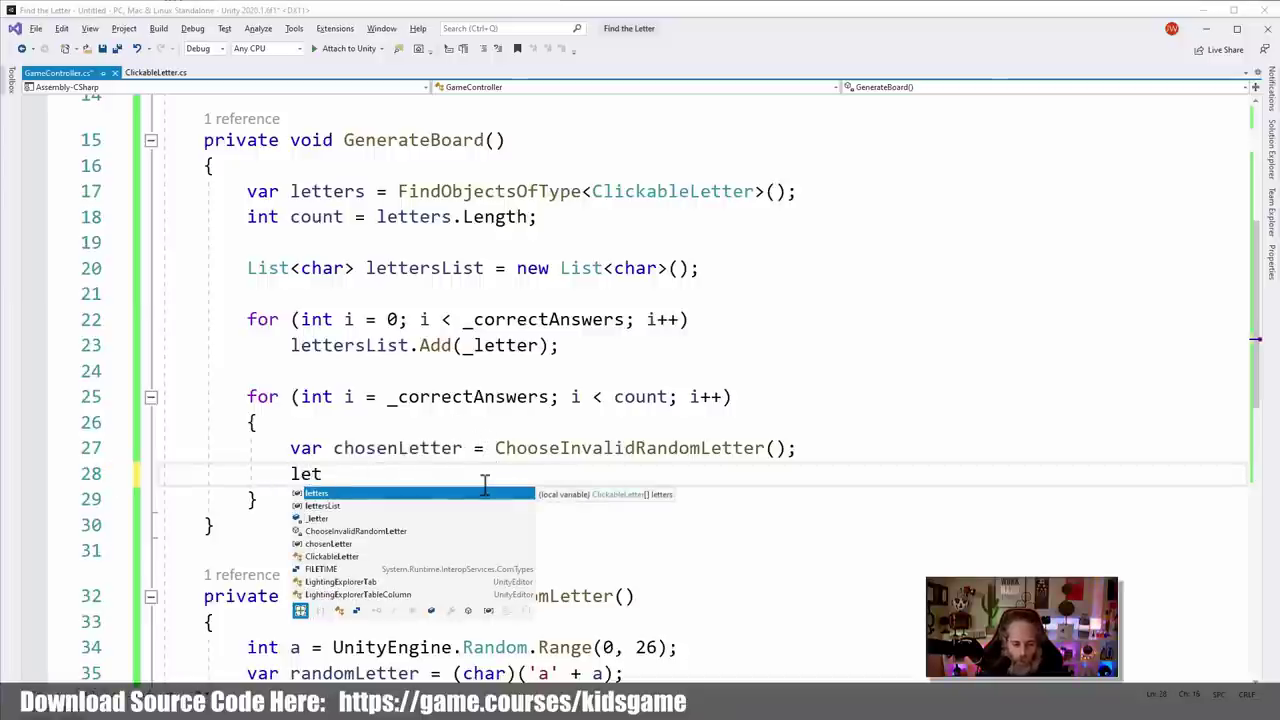
text(tersList.ad(c)
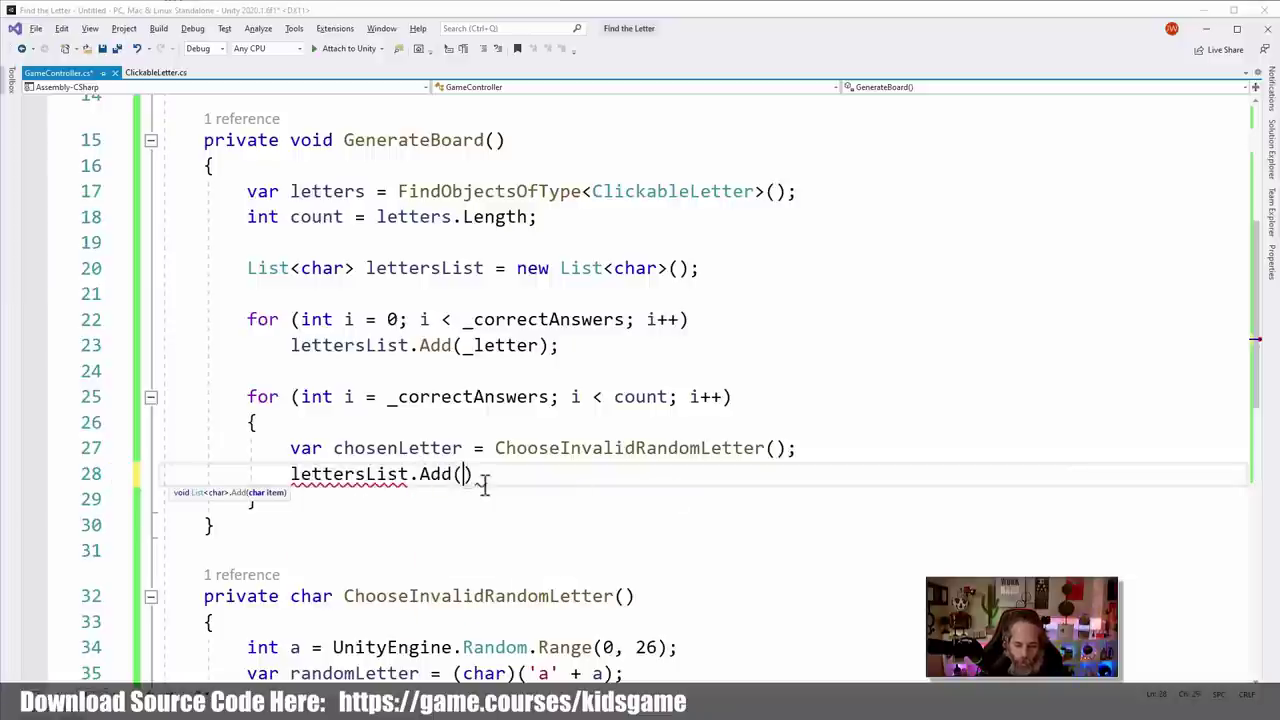
text(hosenLetter);)
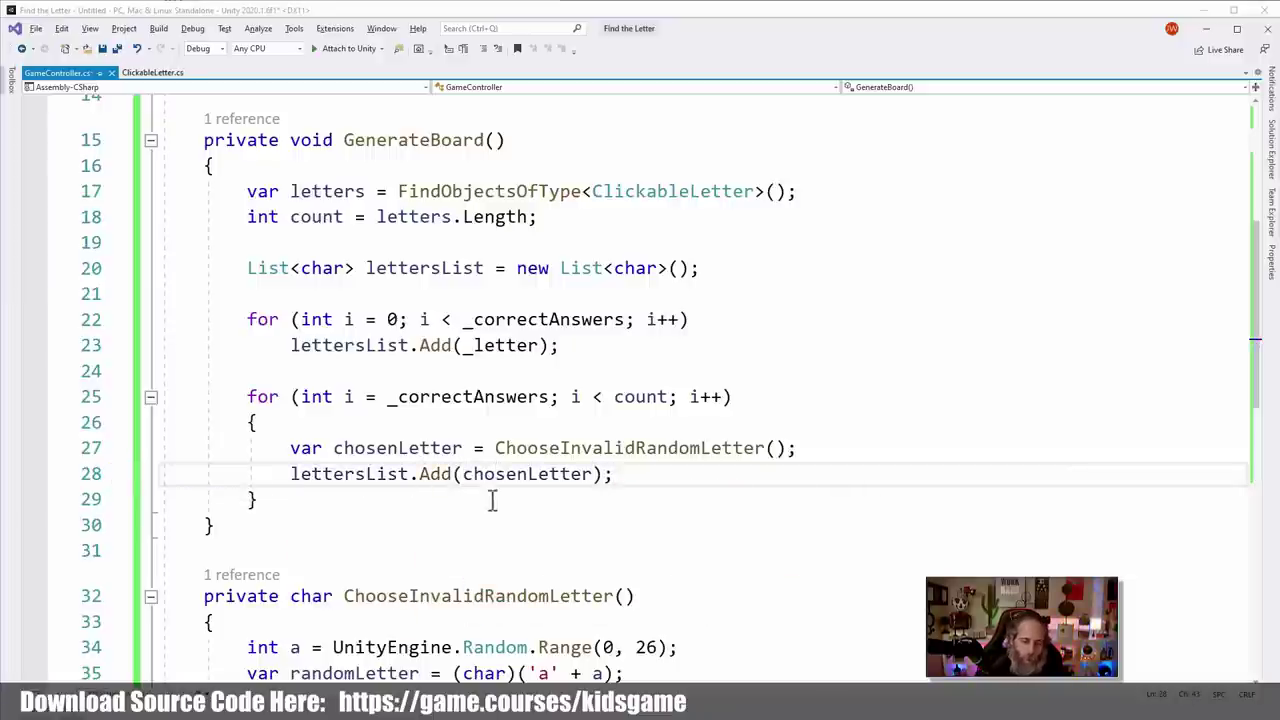
click(467, 524)
click(449, 506)
scroll(443, 500, up, 2)
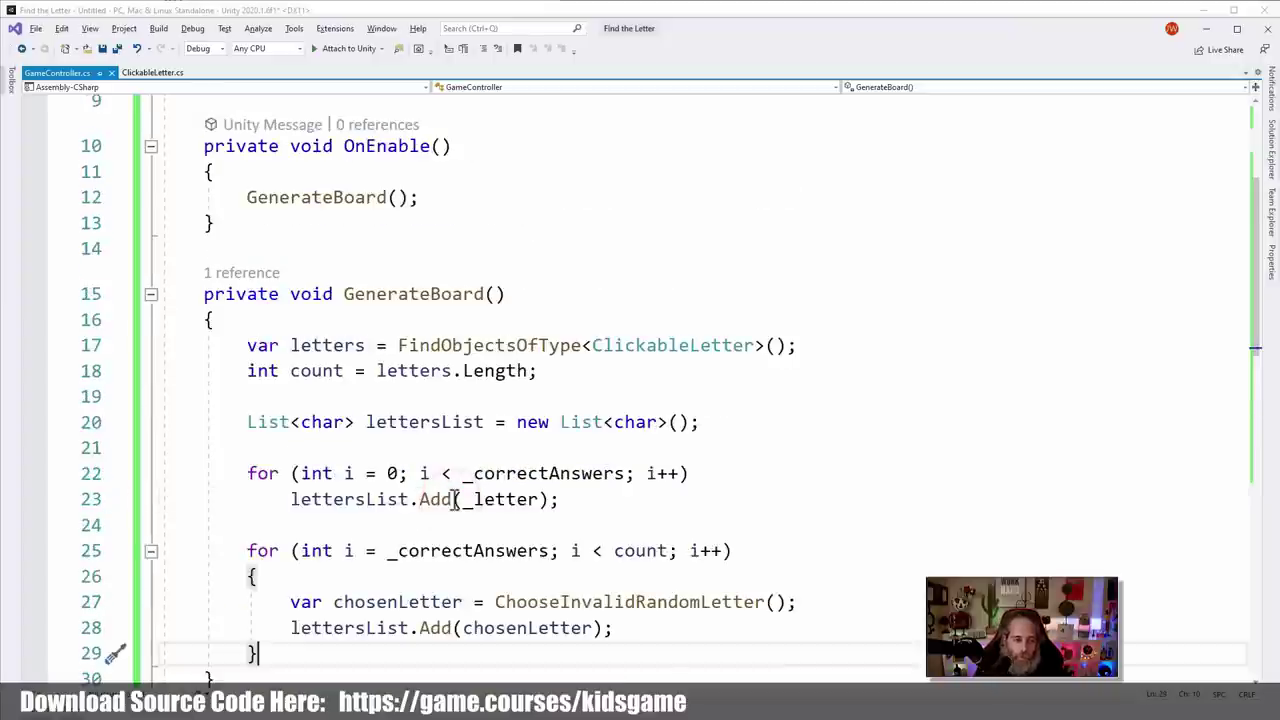
Rename the letters variable to clickables
click(345, 343)
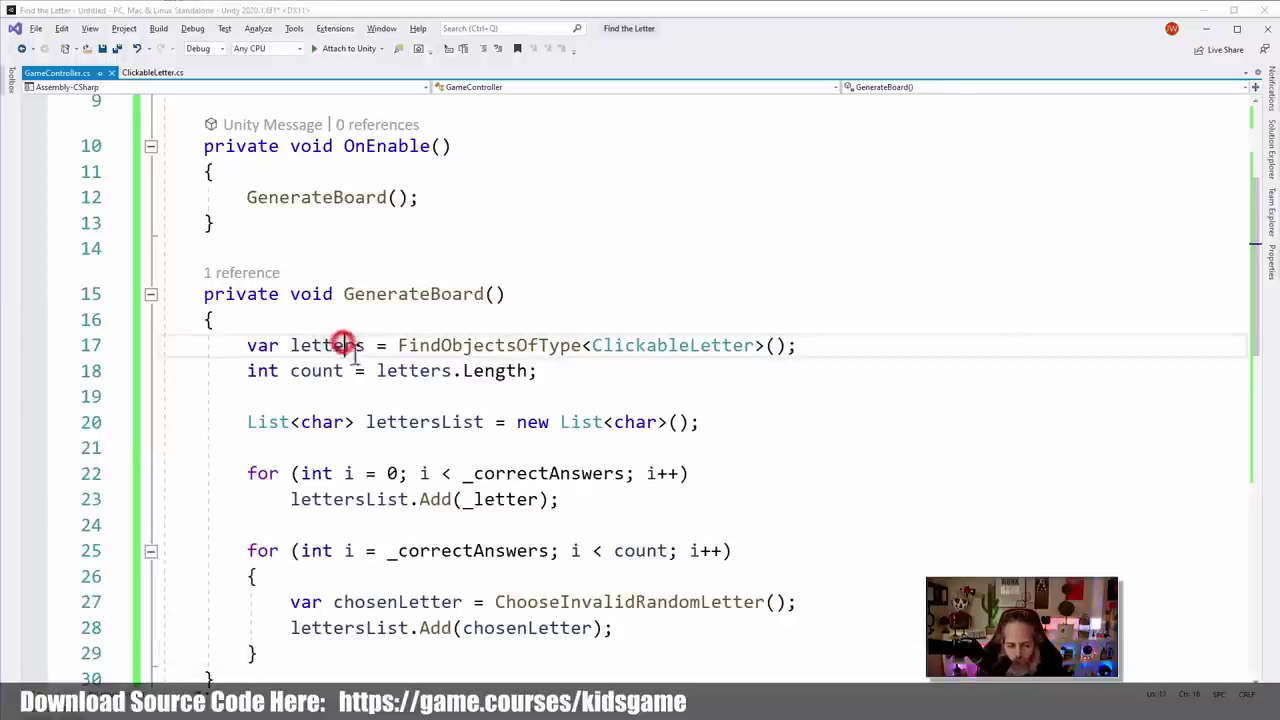
key(ctrl+r)
key(ctrl+r)
text(clickables)
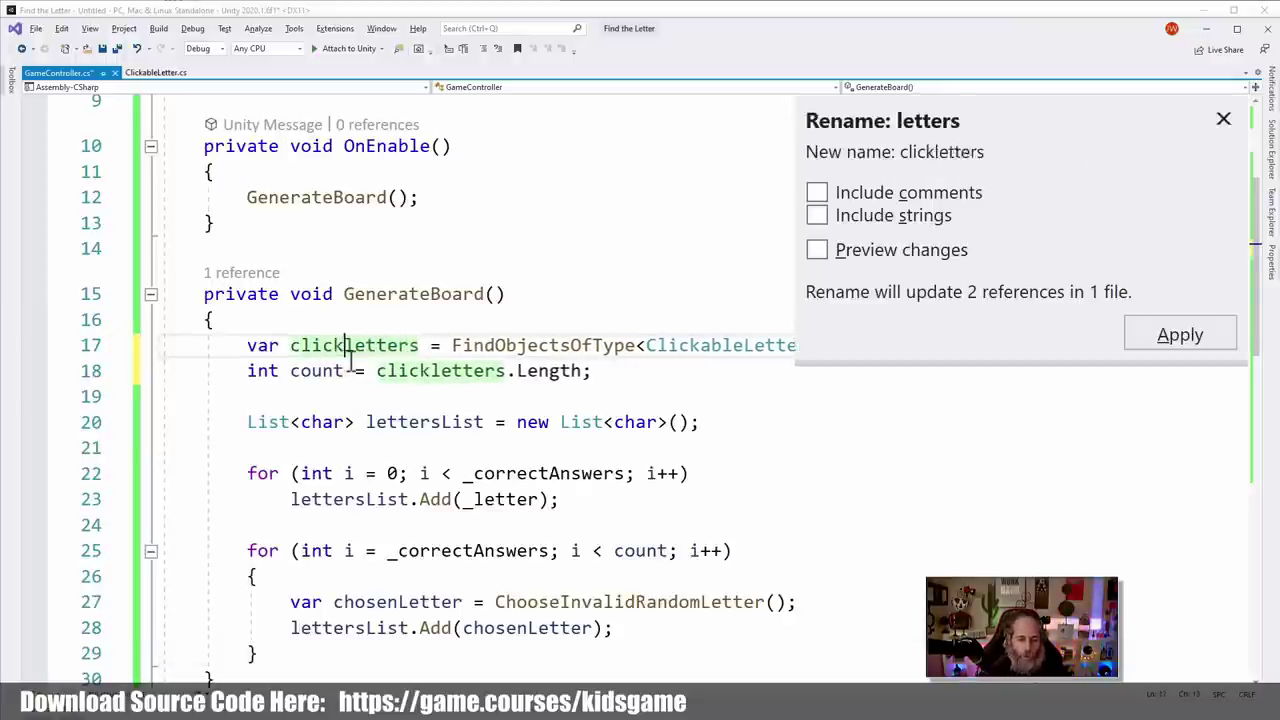
key(ctrl+shift+Right)
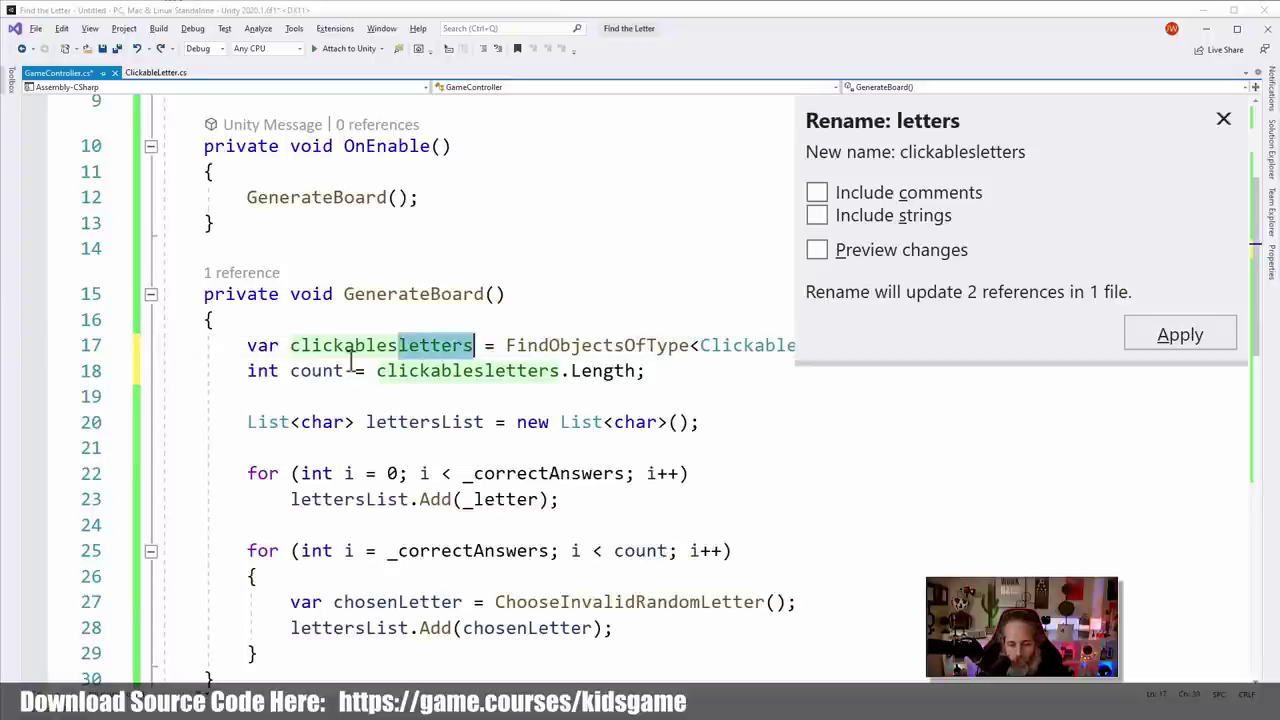
key(Delete)
key(Return)
click(352, 348)
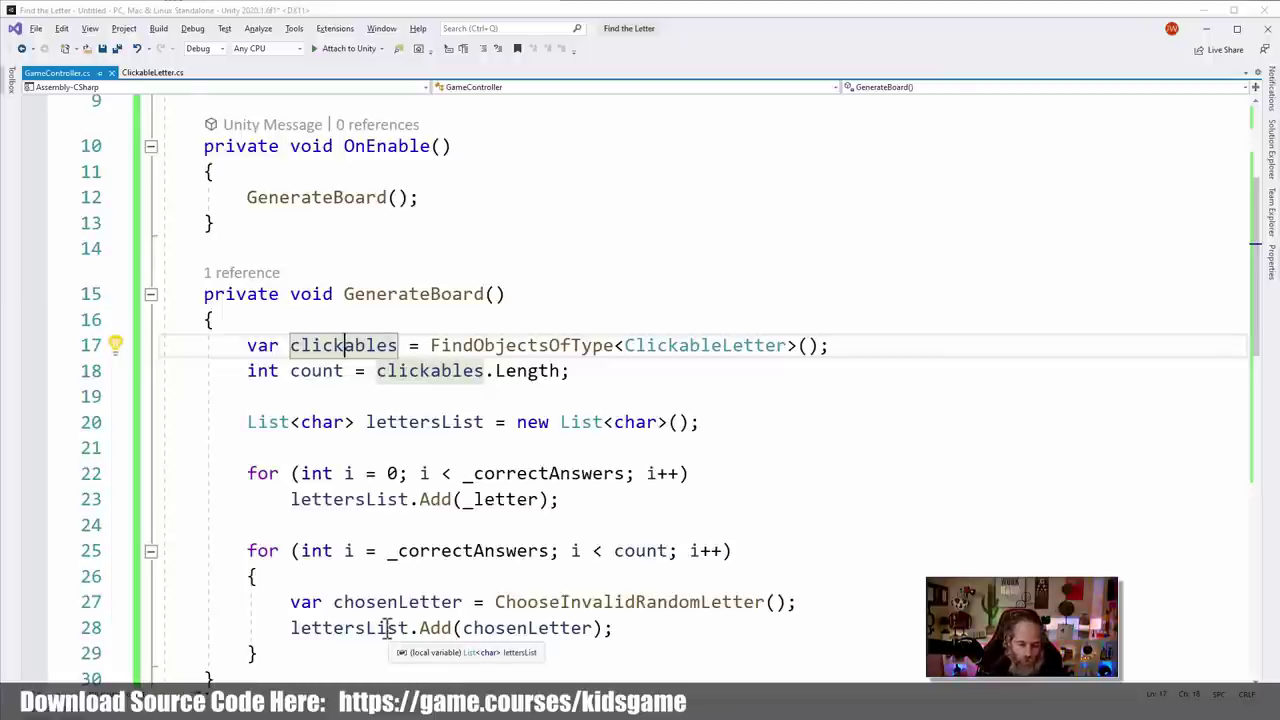
scroll(385, 630, down, 1)
Rename lettersList to charsList across its declaration and Add calls
click(357, 548)
key(ctrl+r)
key(ctrl+r)
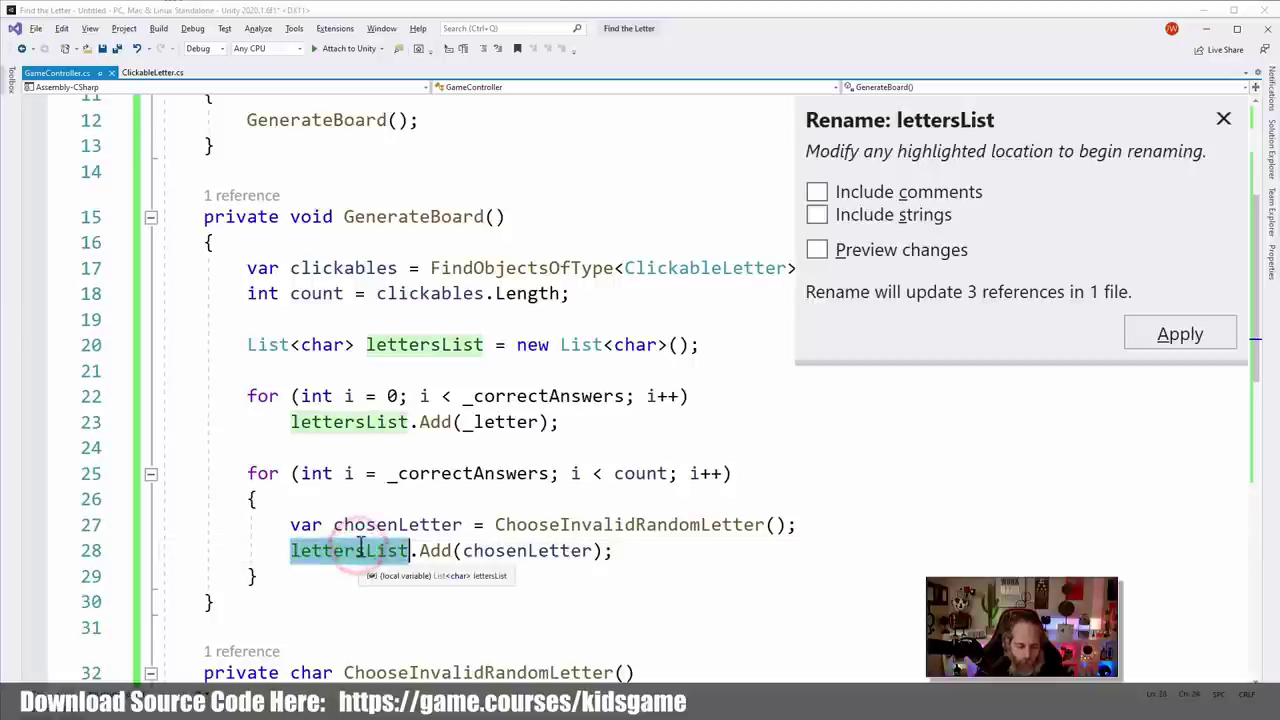
key(Home)
key(Delete)
key(Delete)
key(Delete)
key(Delete)
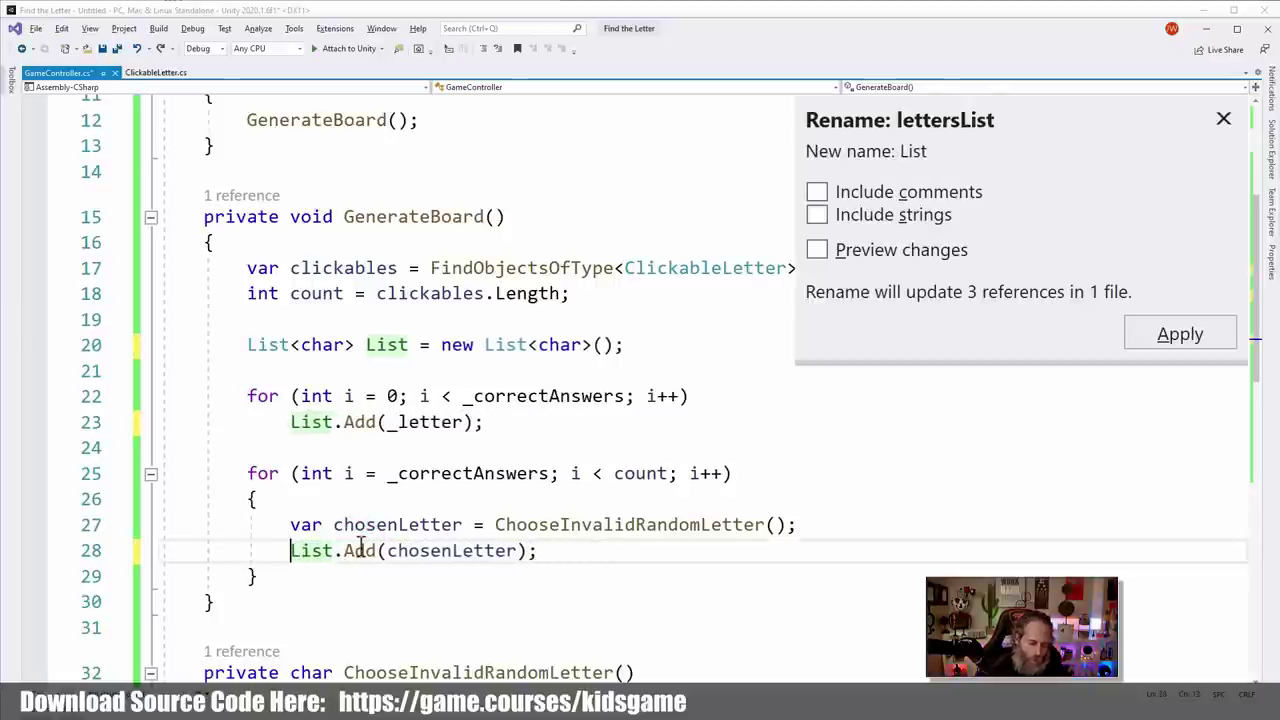
text(chars)
key(Return)
click(395, 568)
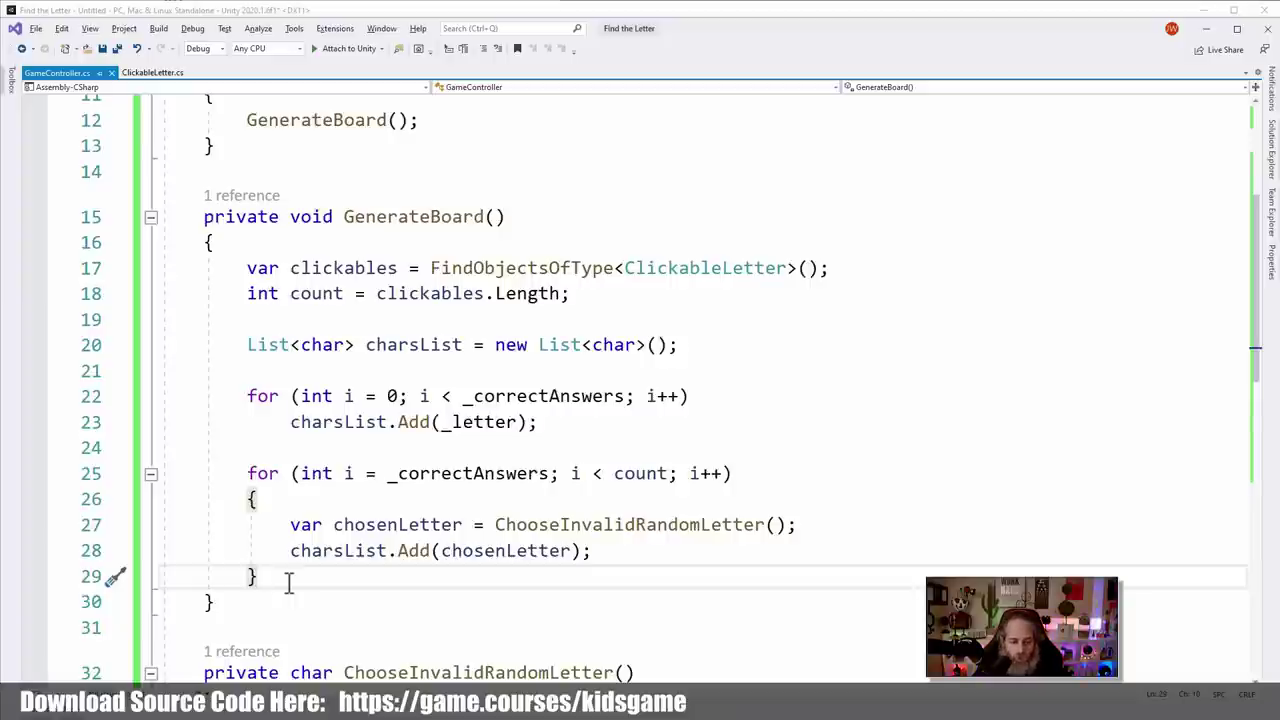
Insert a new for-loop snippet over clickables after the second loop
key(Return)
key(Return)
text(f)
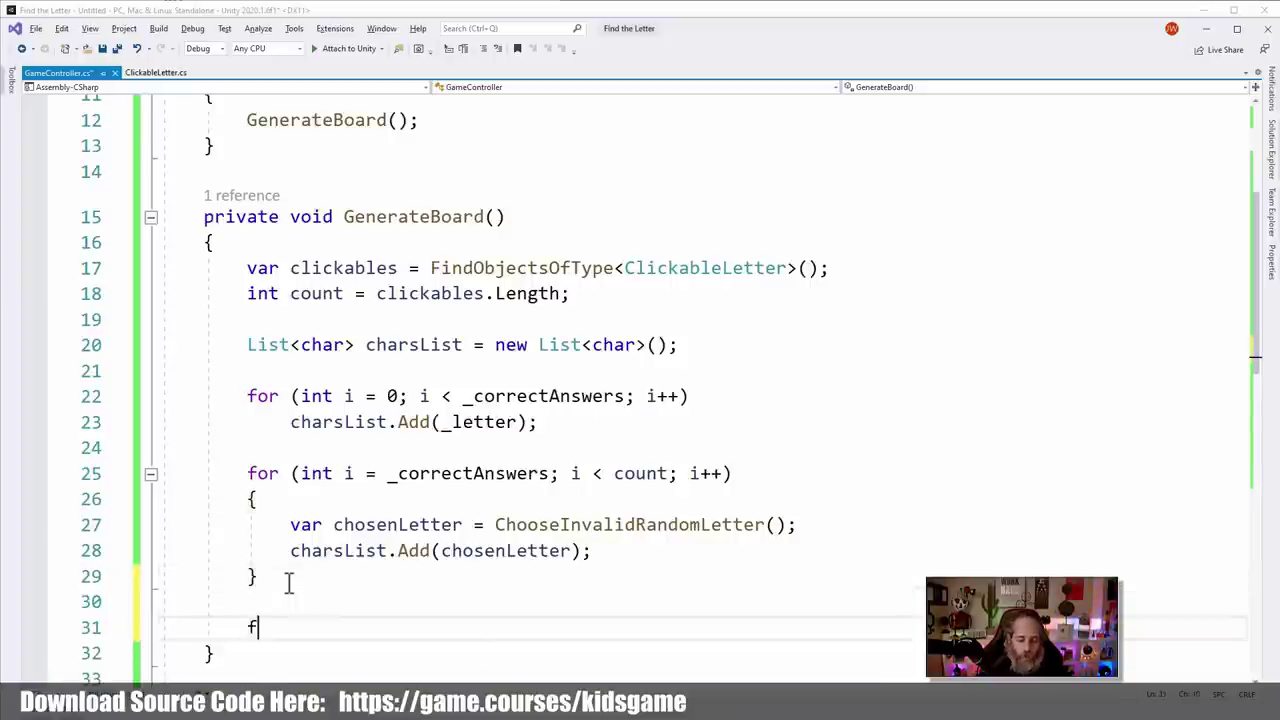
text(or)
key(Tab)
key(Tab)
key(Tab)
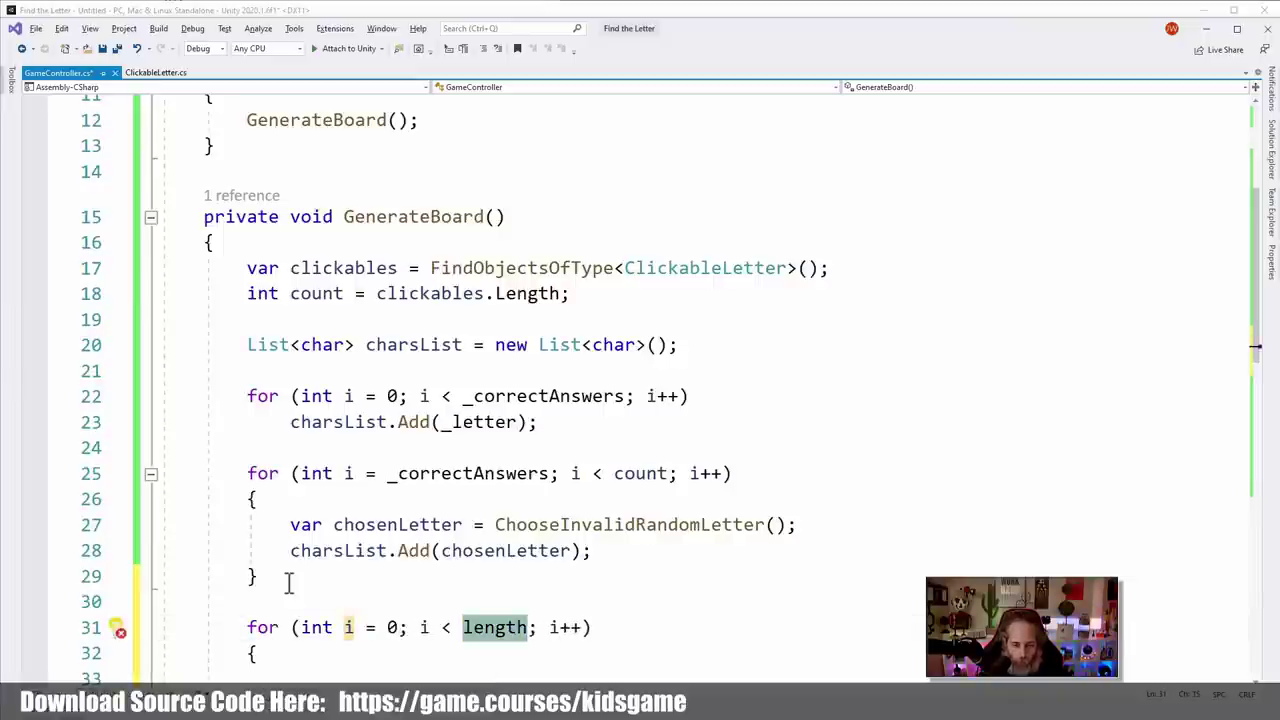
text(cli)
key(Tab)
text(.)
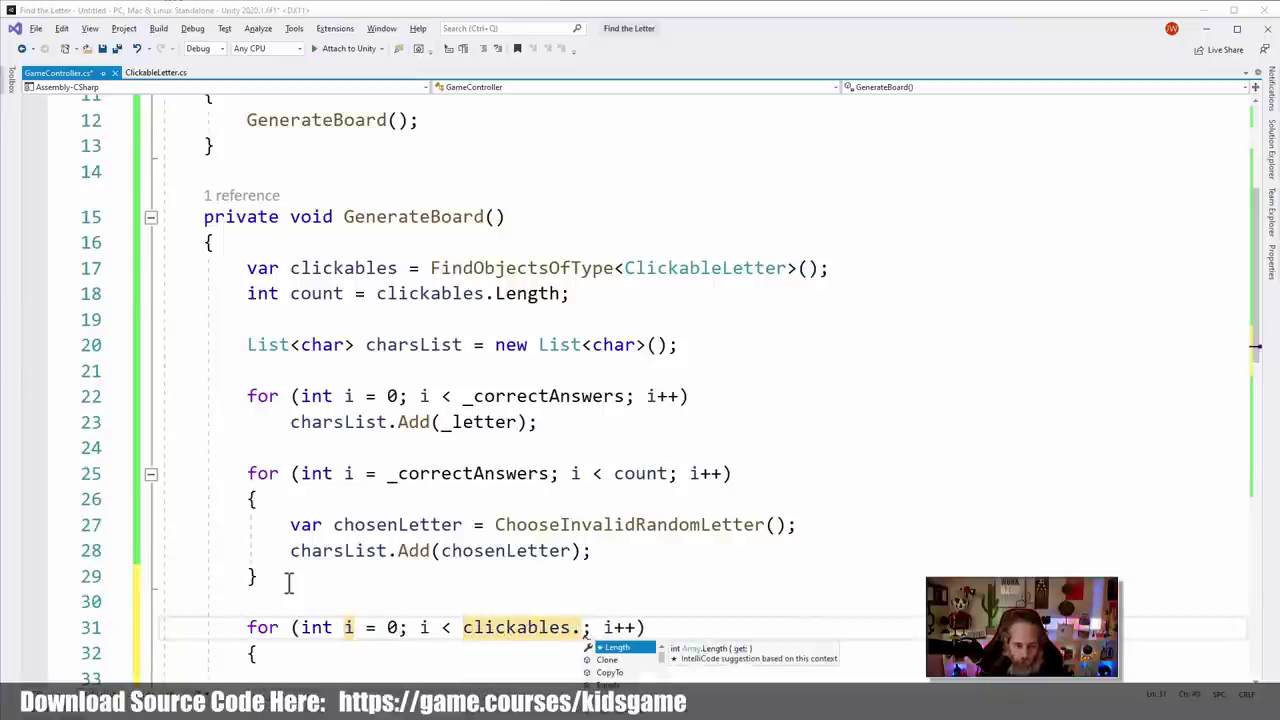
text(l)
key(Tab)
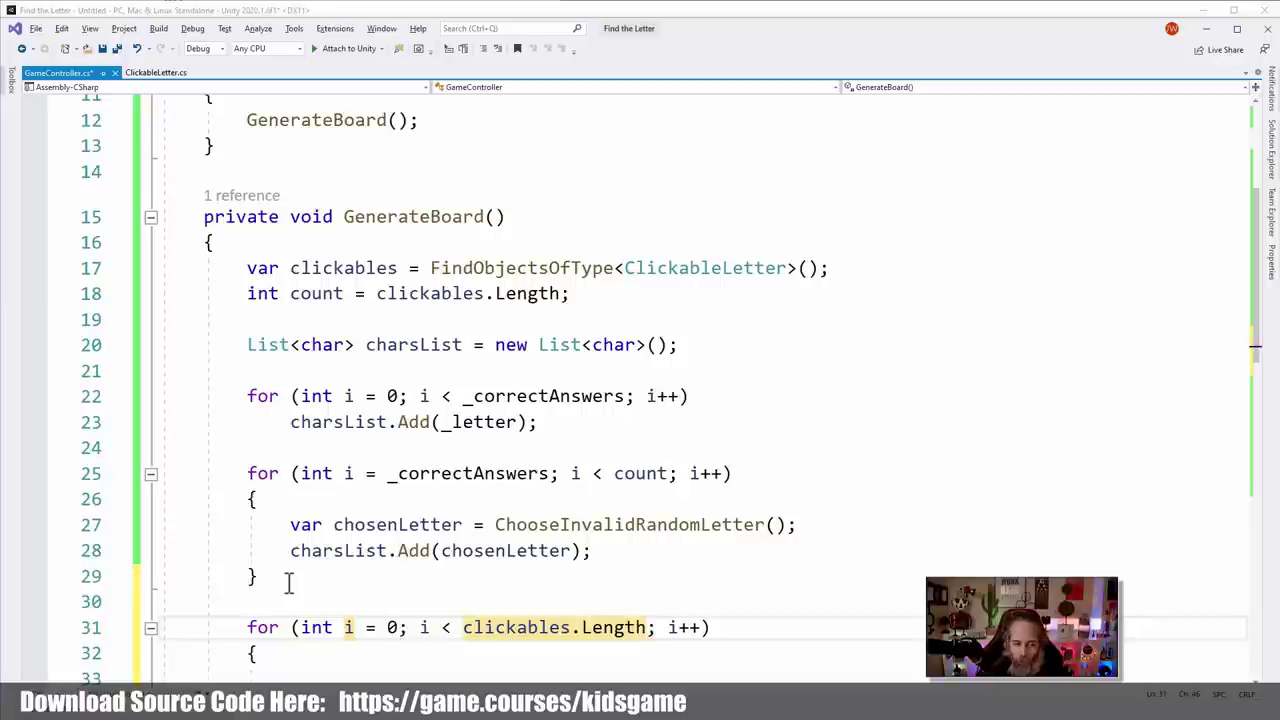
scroll(503, 457, down, 2)
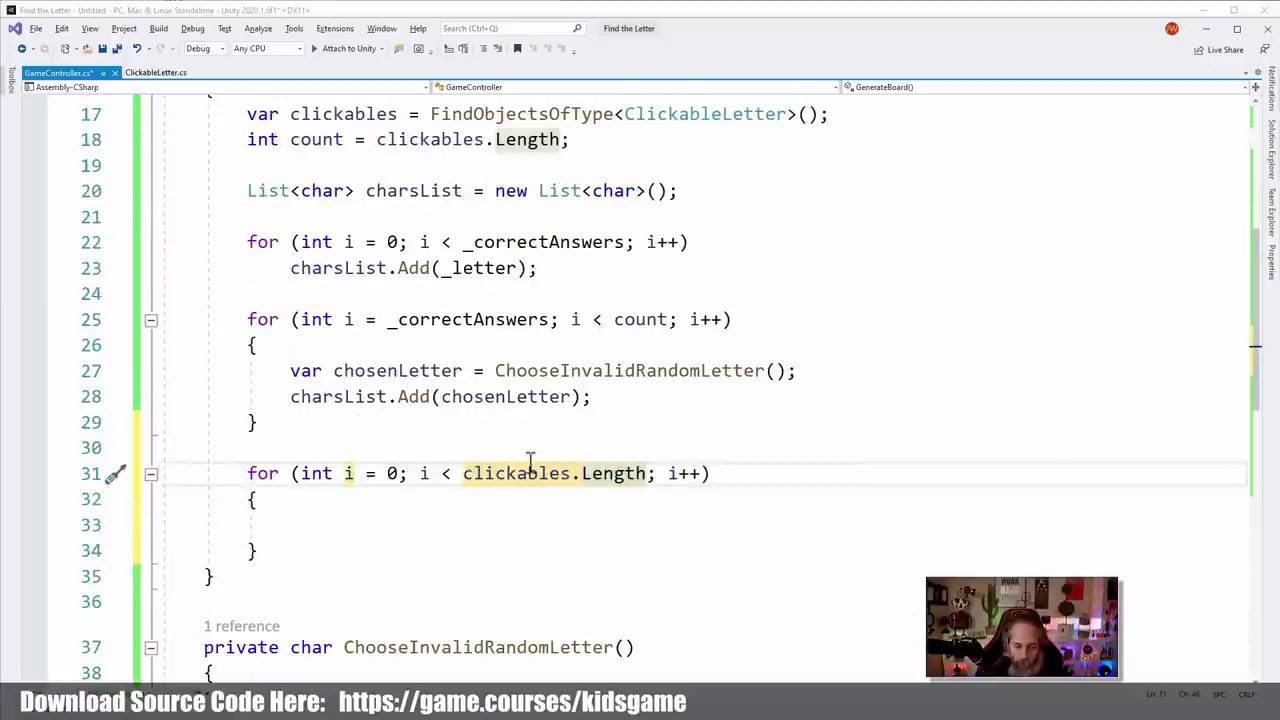
Set the new loop's bound to clickables.Length, copied from line 18
drag(468, 478, 648, 476)
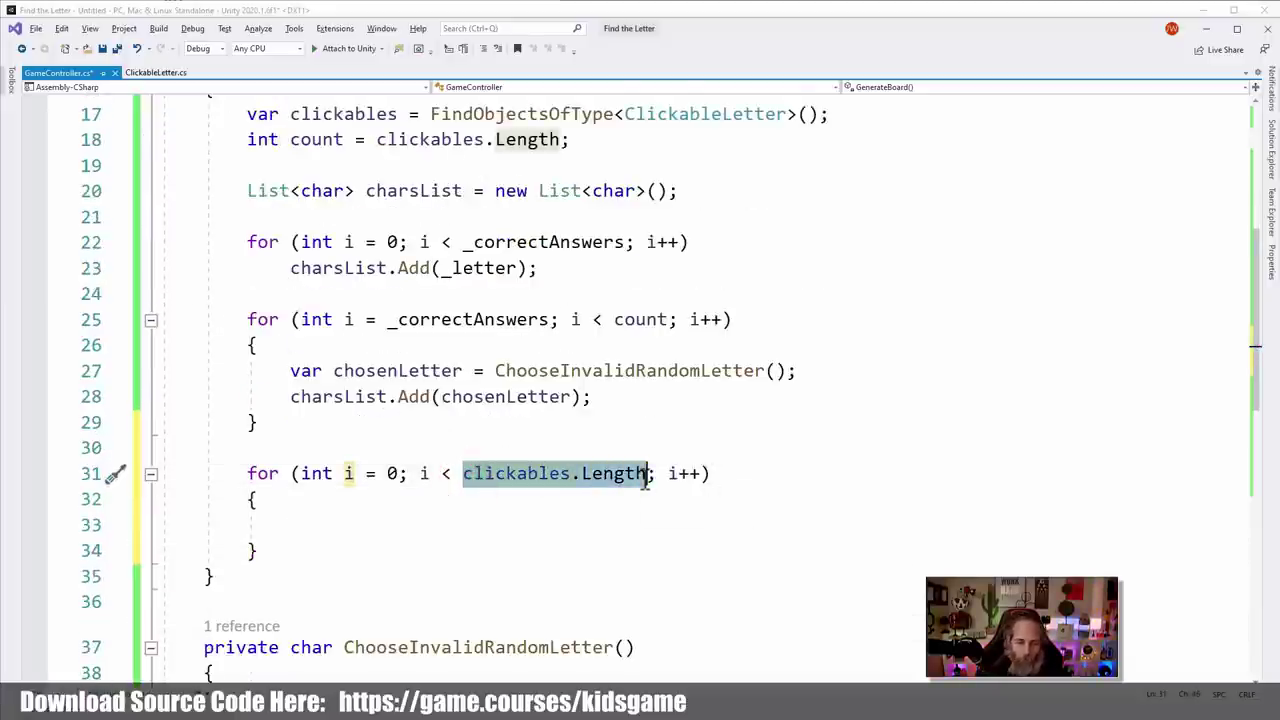
text(cou)
key(Tab)
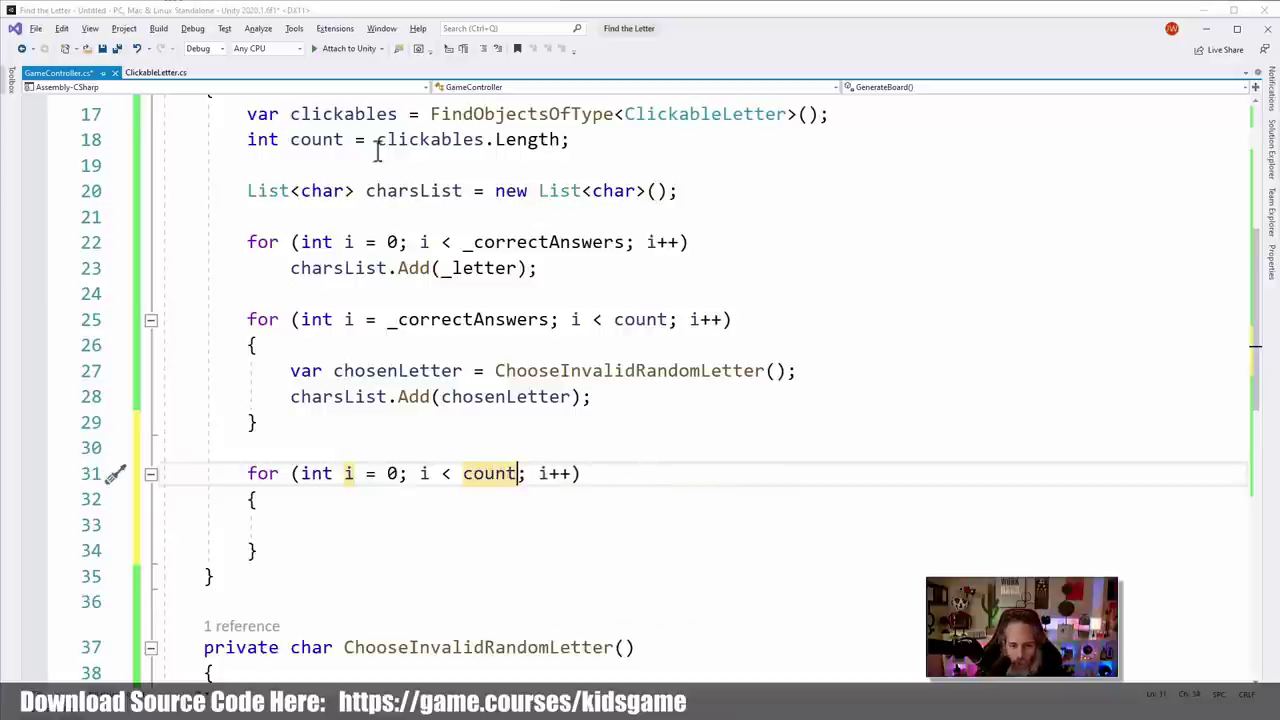
drag(377, 142, 568, 140)
key(ctrl+c)
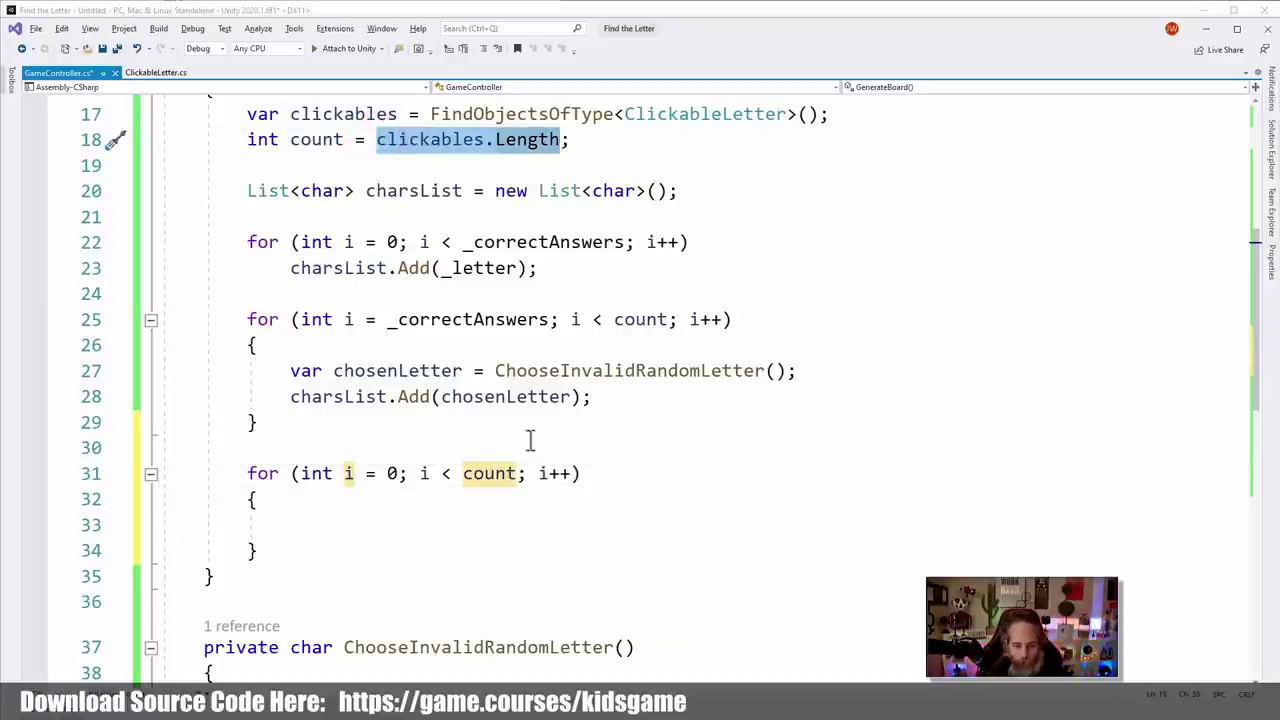
double_click(488, 473)
key(ctrl+v)
Replace count with clickables.Length in the second loop and delete the count declaration
click(338, 141)
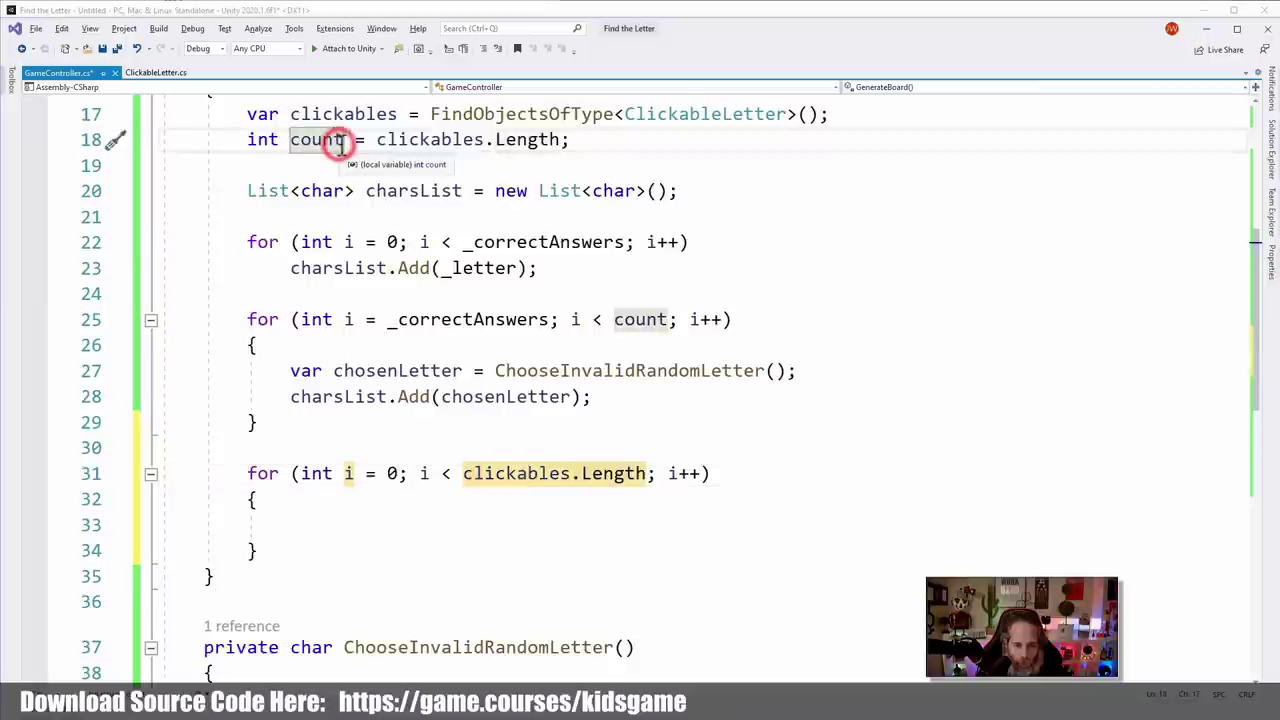
double_click(640, 319)
key(ctrl+v)
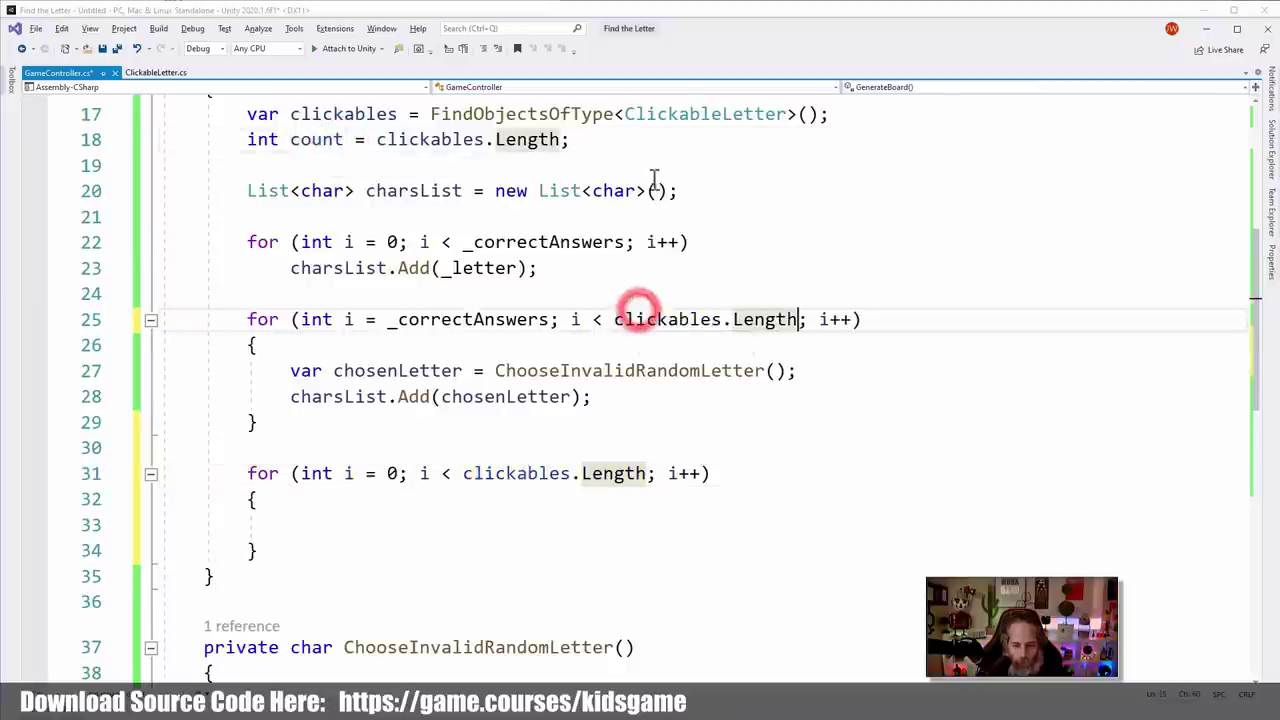
click(617, 139)
key(ctrl+x)
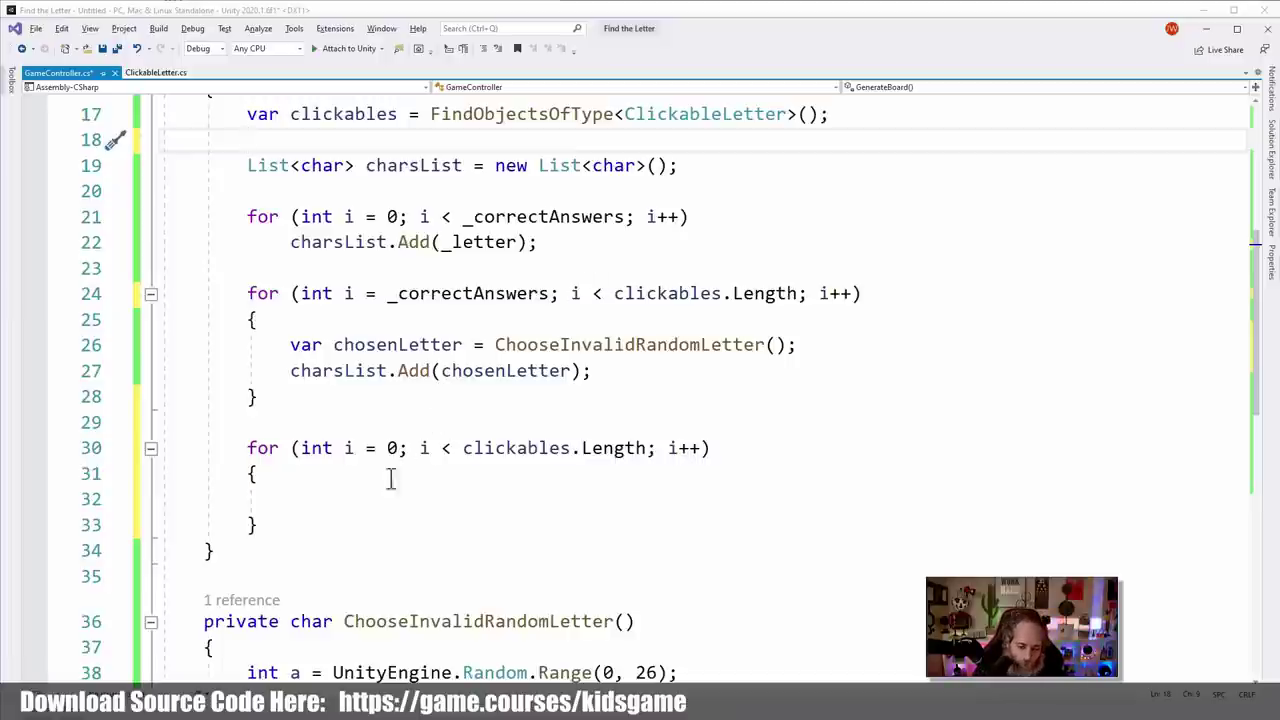
click(363, 495)
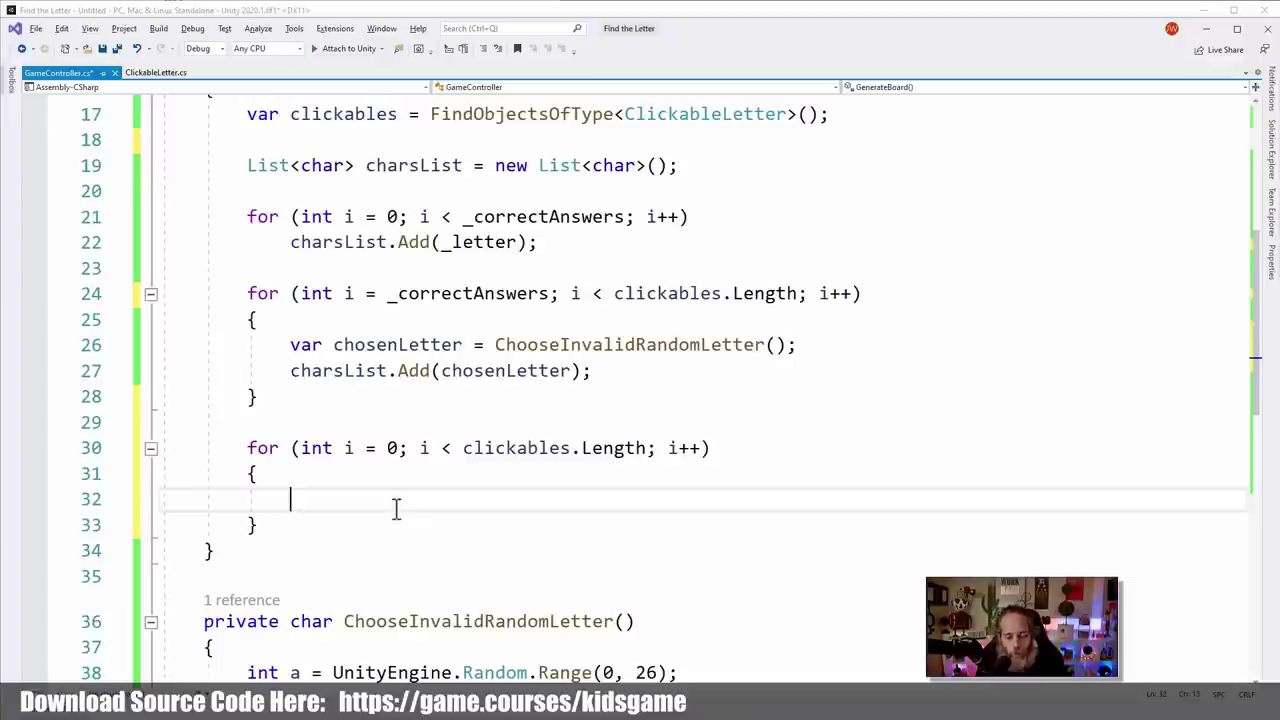
Add the call clickables[i].SetLetter(charsList[i]); inside the third loop
text(har)
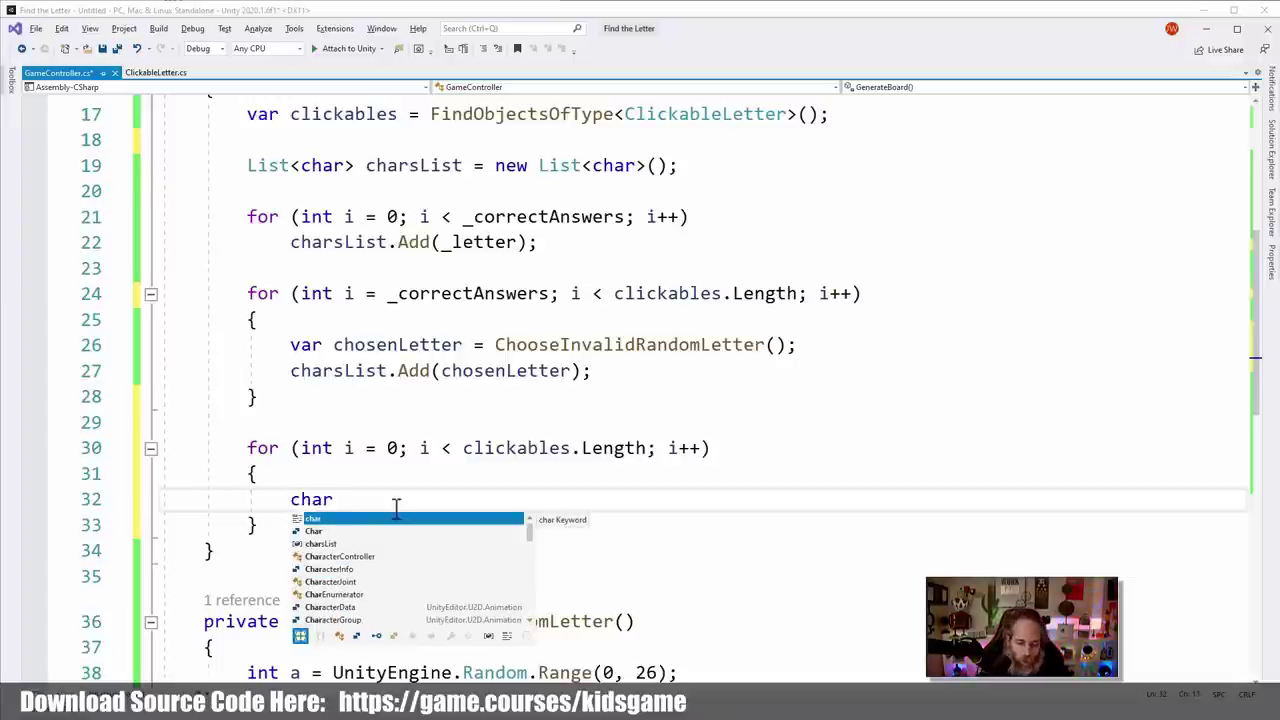
key(BackSpace)
key(BackSpace)
text(lickables)
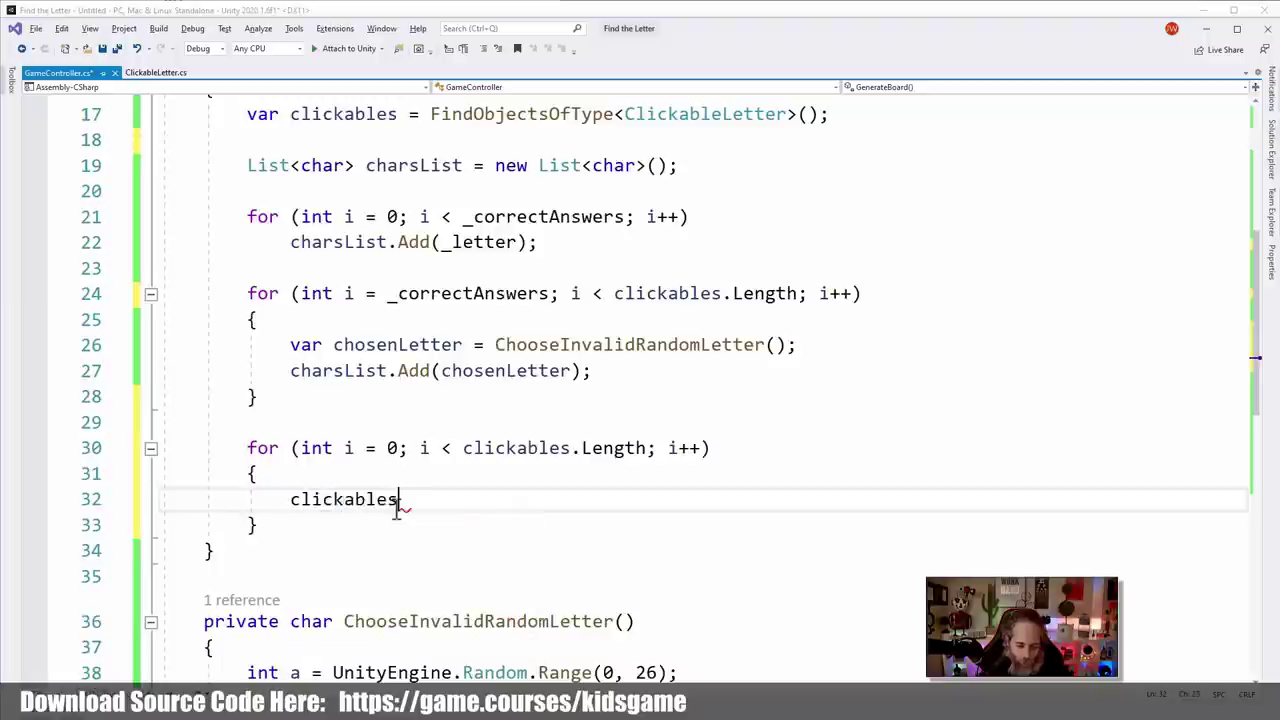
text([i].)
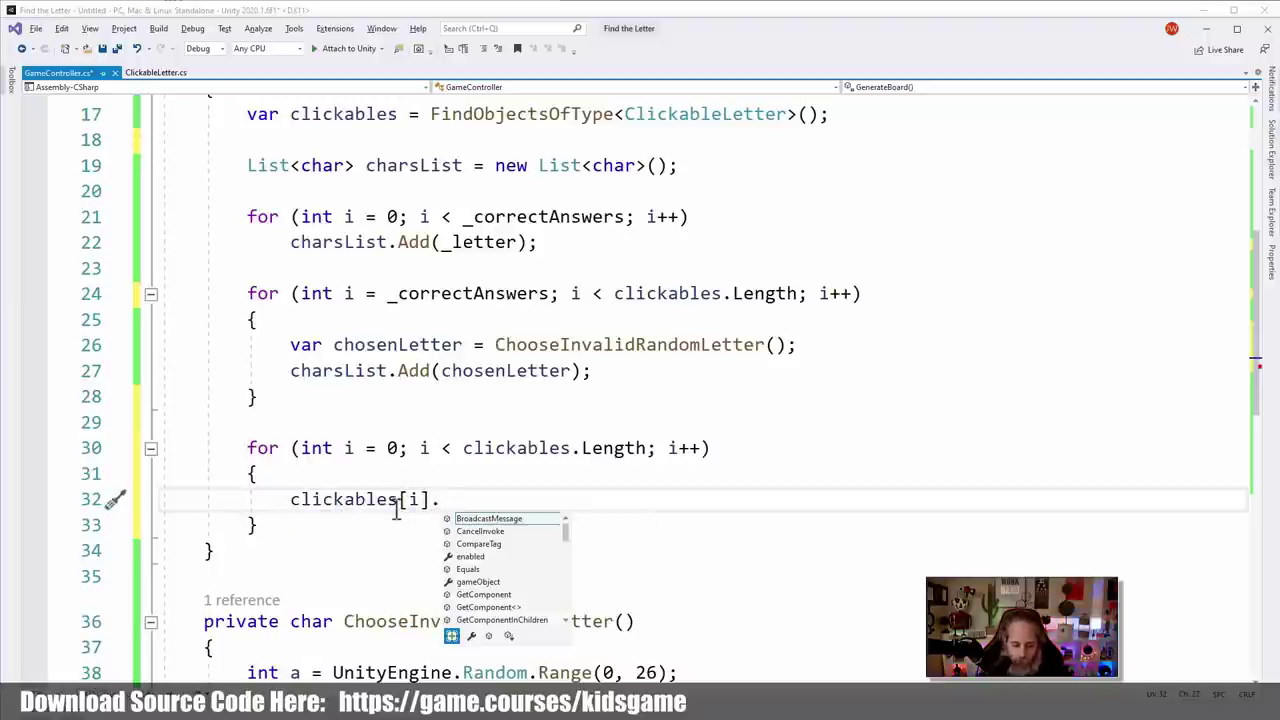
text(SetLetter()
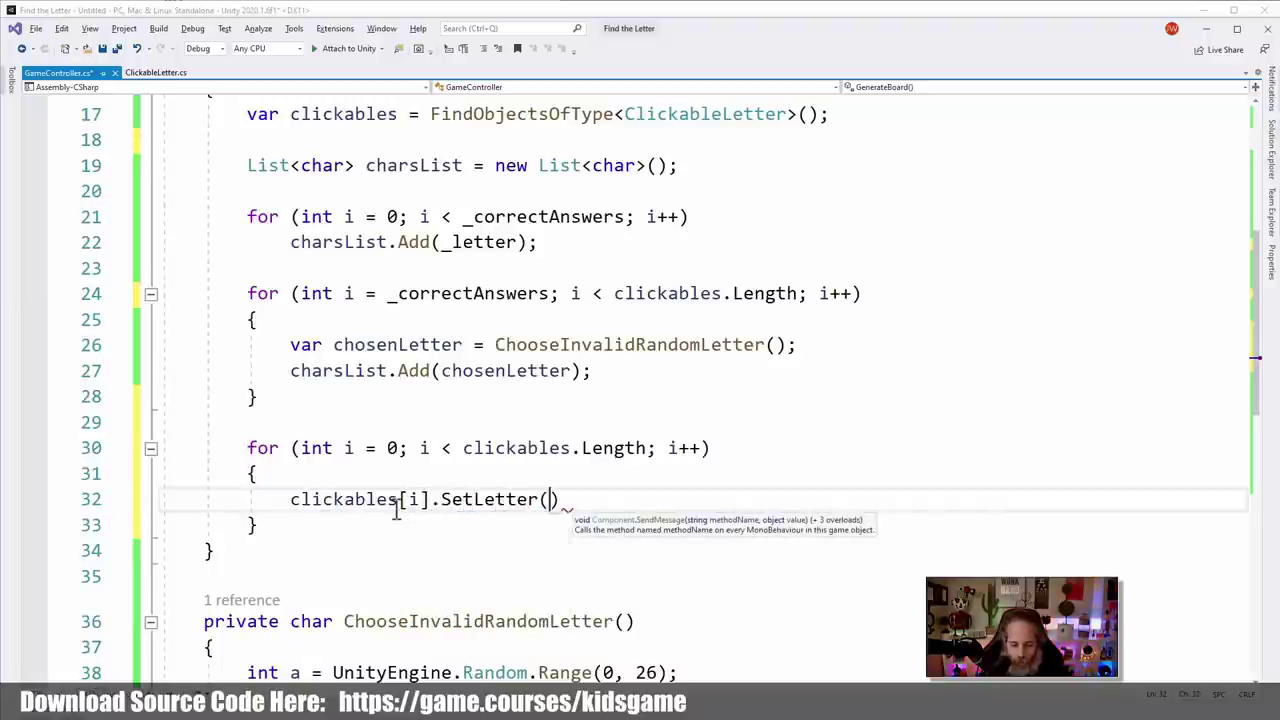
key(BackSpace)
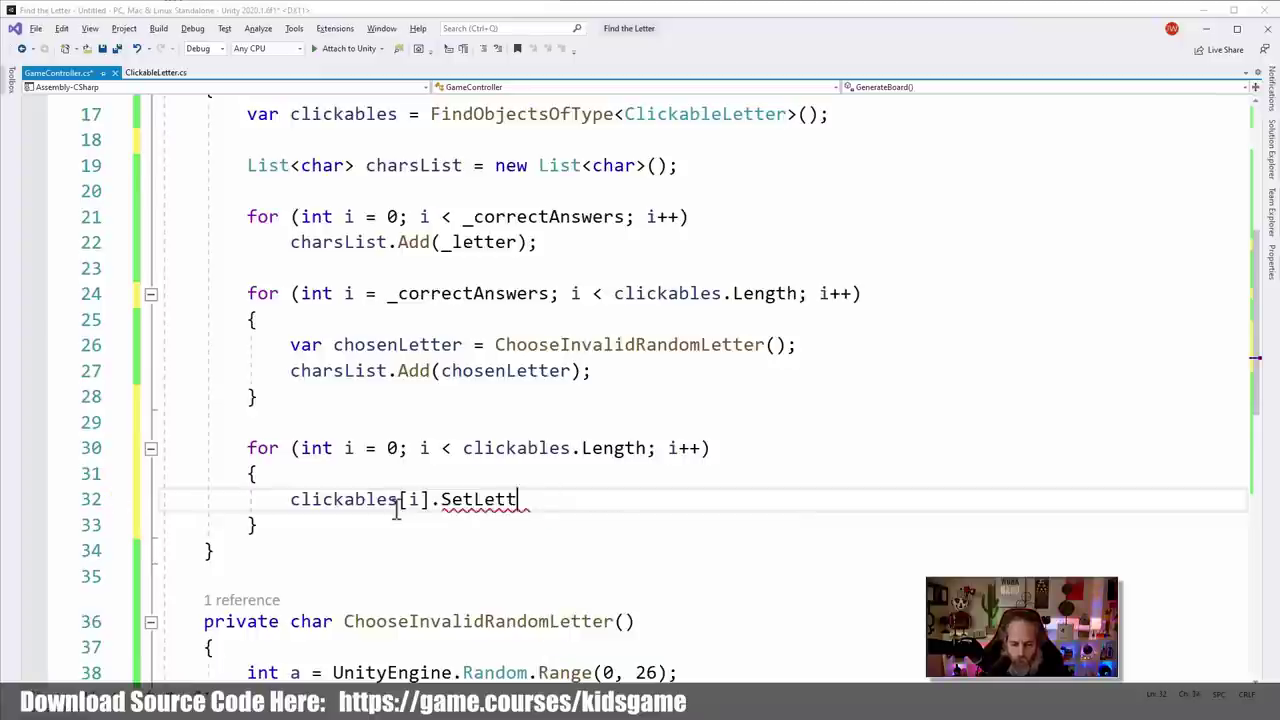
text(Letter)
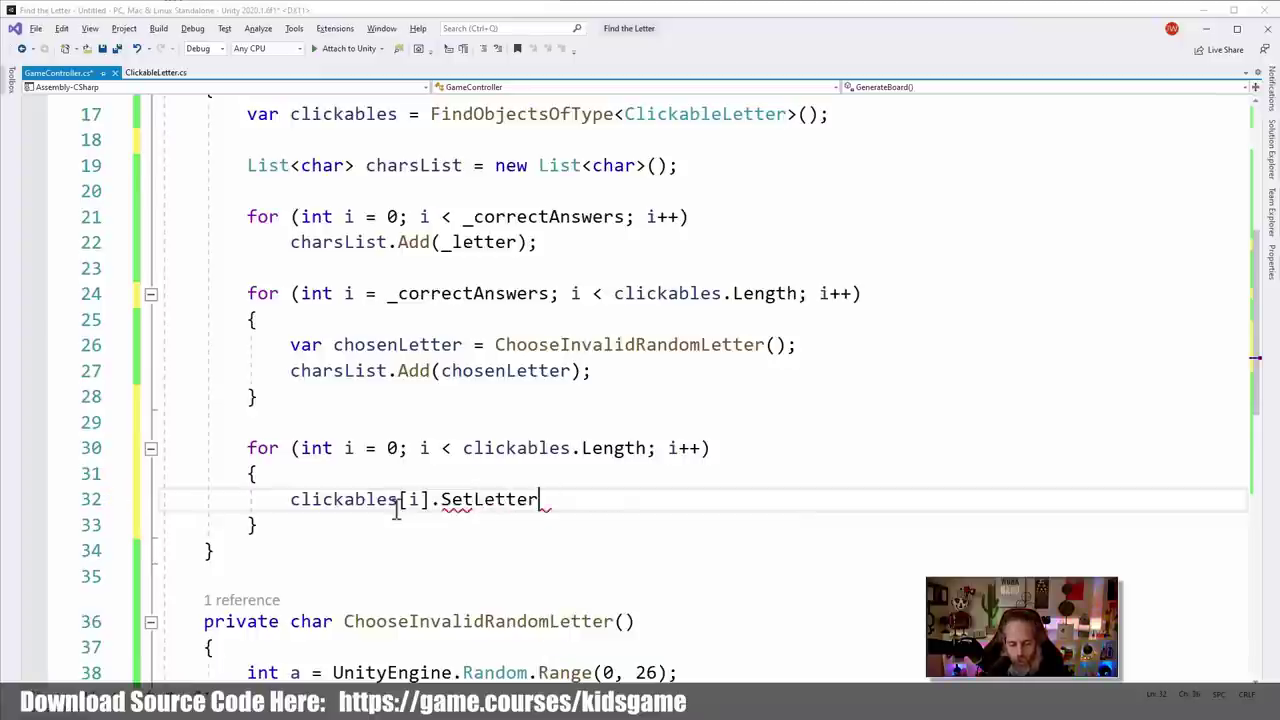
text((charl)
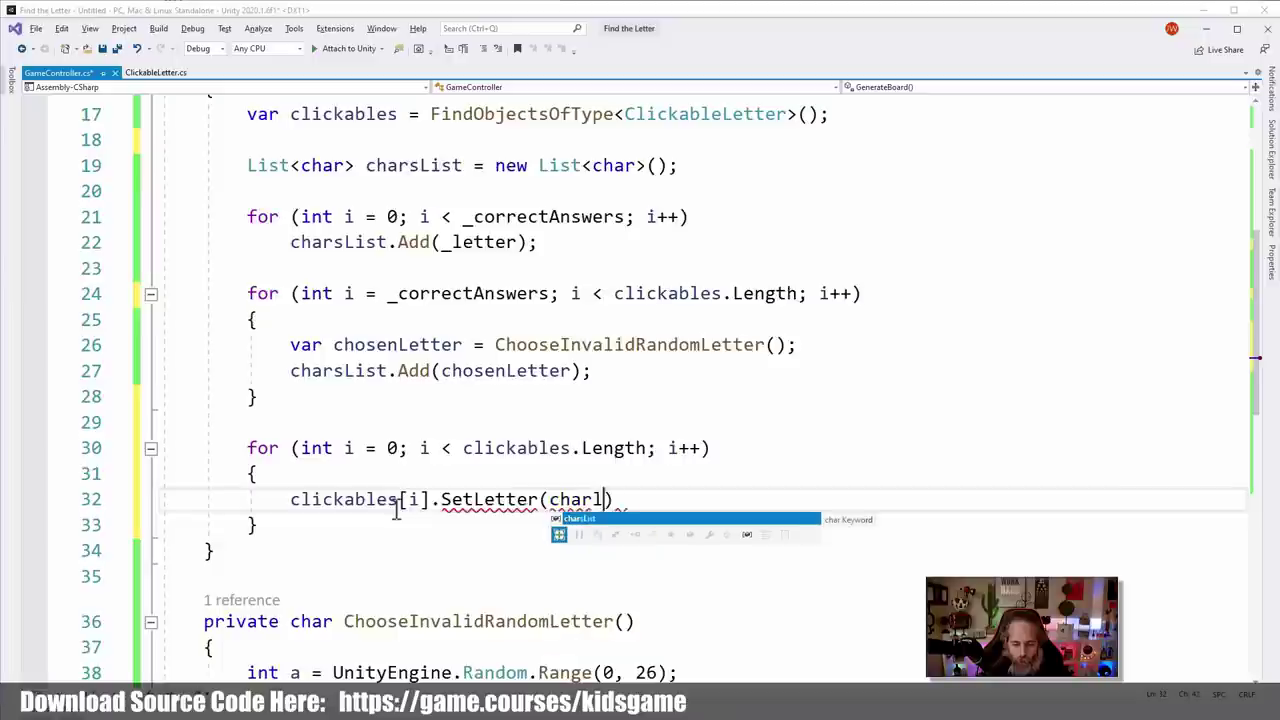
key(Tab)
text([i]))
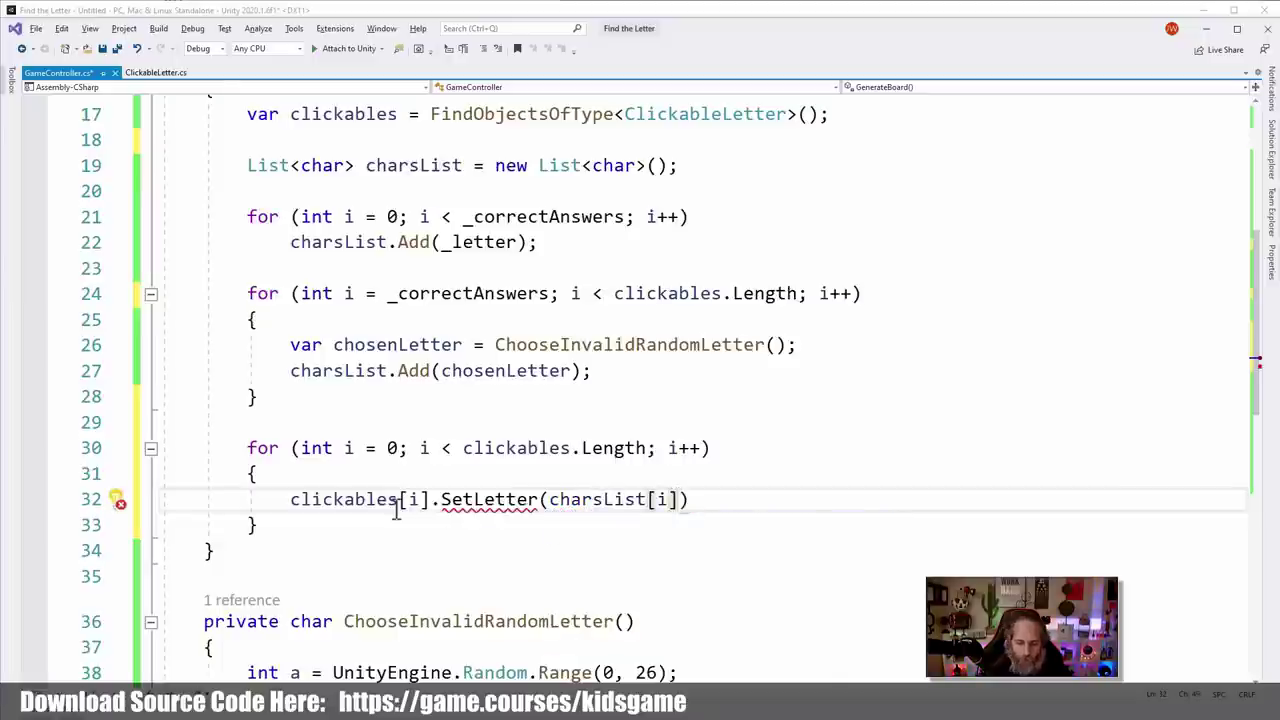
text(;)
Generate an empty SetLetter(char v) method in ClickableLetter.cs and jump to it
click(452, 499)
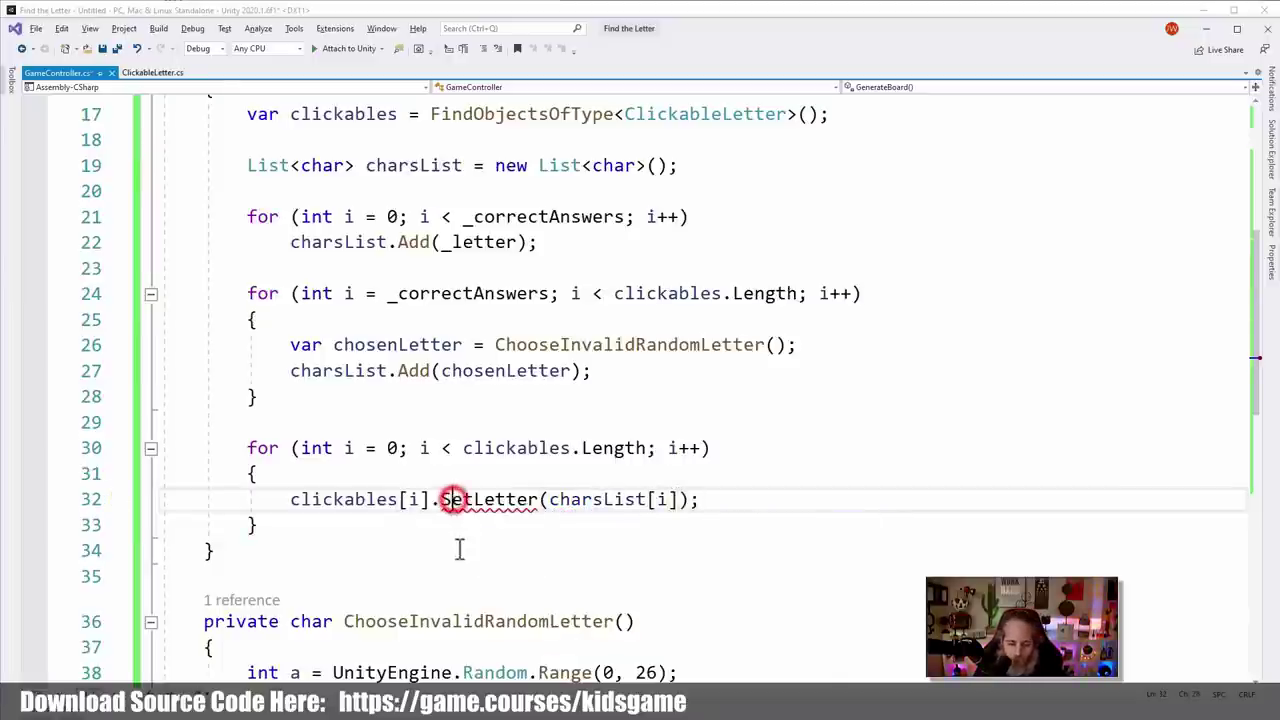
key(ctrl+period)
key(Return)
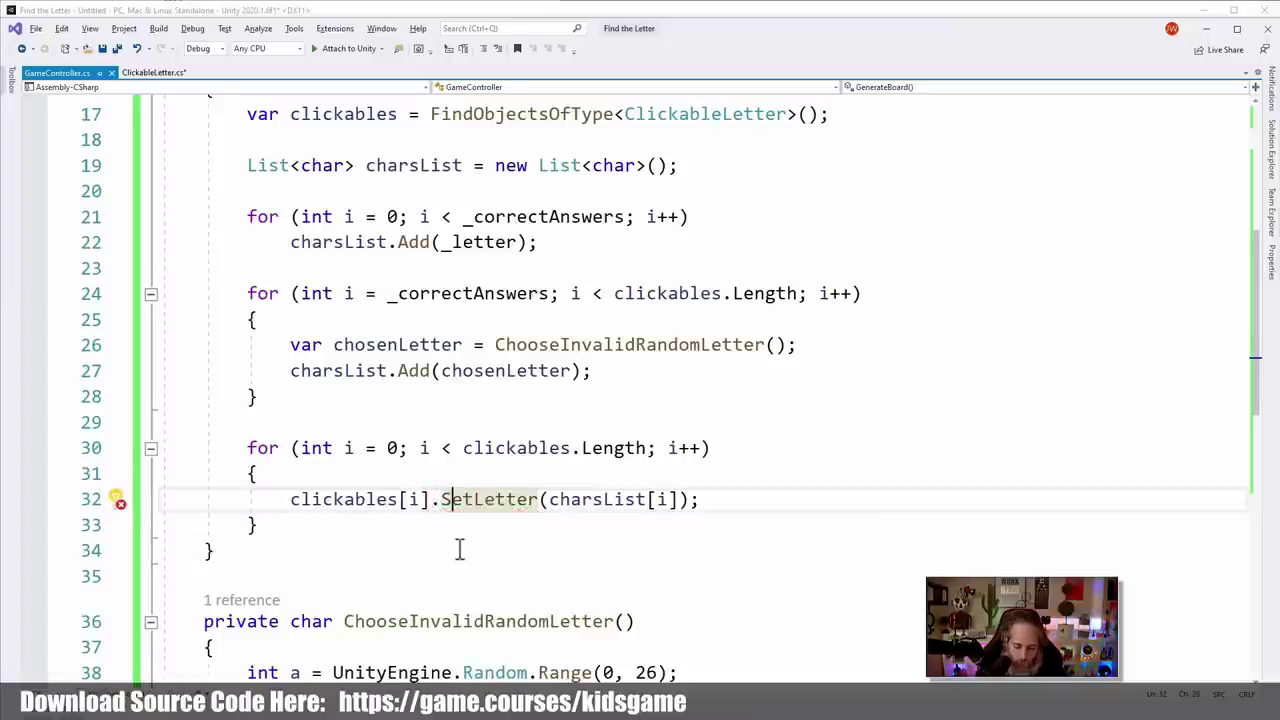
key(F12)
Copy the if/else text-display block into SetLetter, replacing the throw line
click(432, 440)
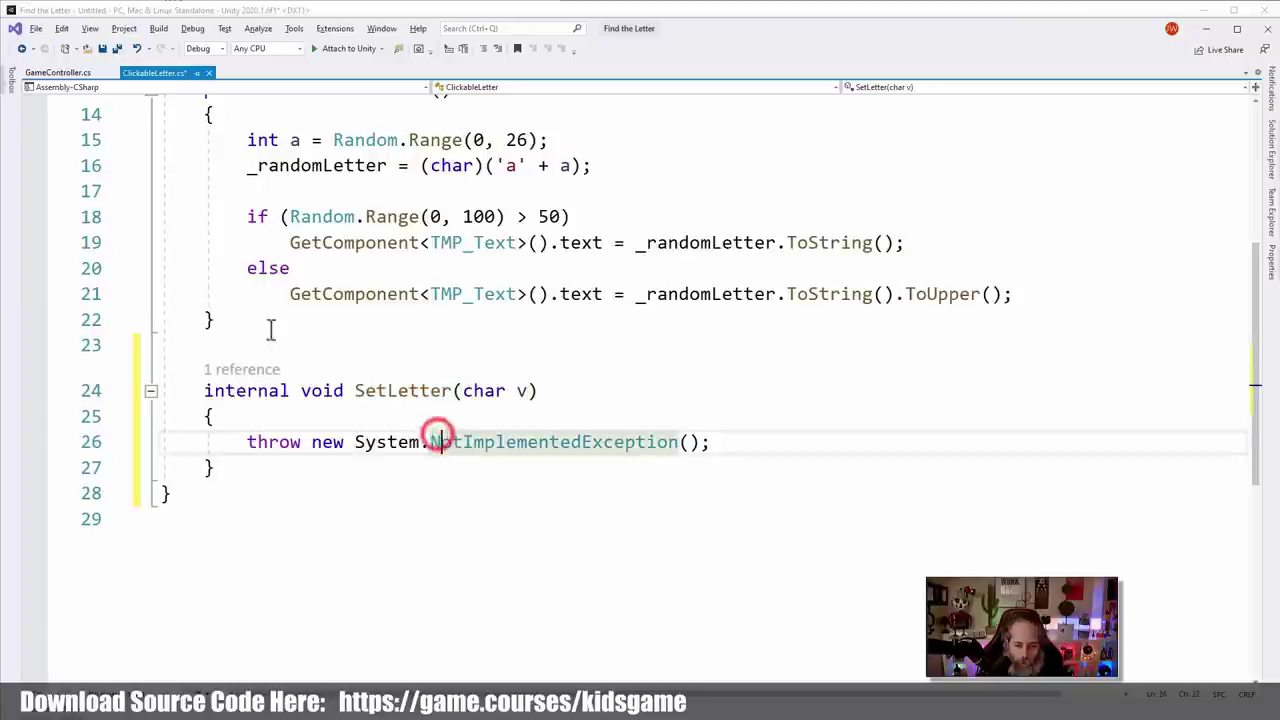
drag(242, 214, 313, 216)
drag(430, 240, 1052, 304)
key(ctrl+c)
click(799, 463)
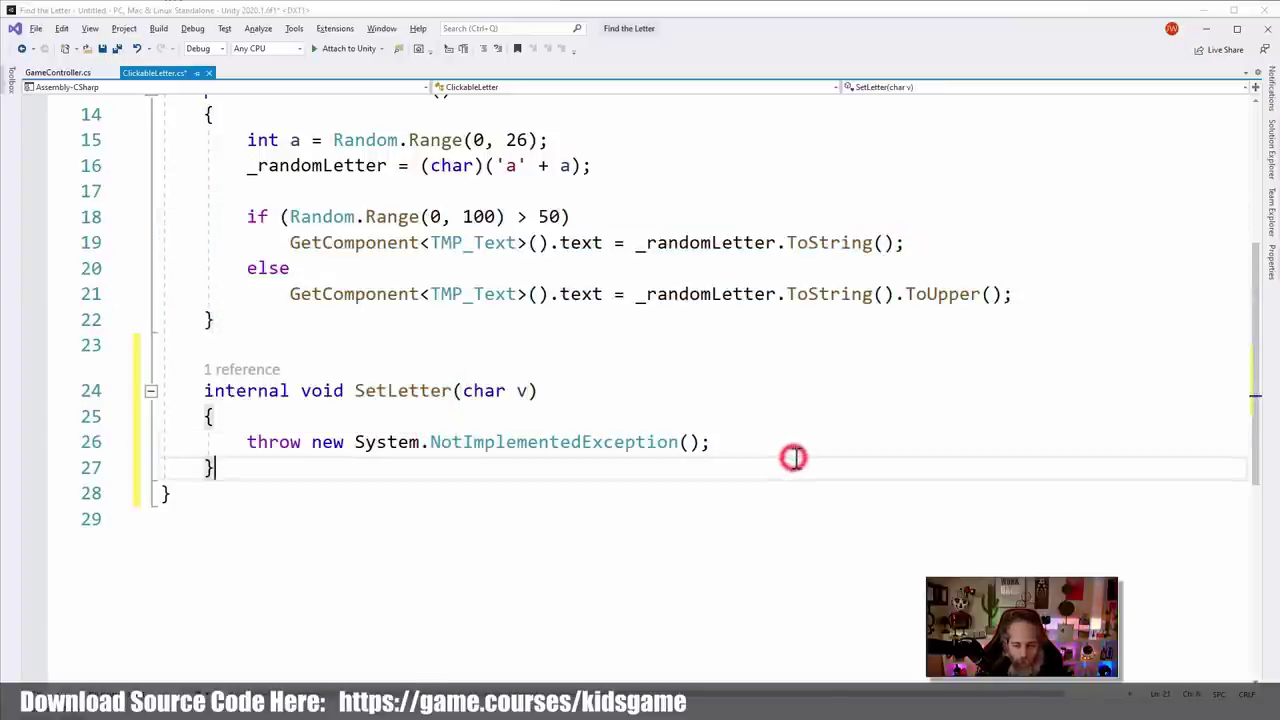
click(794, 455)
key(shift+Home)
key(ctrl+v)
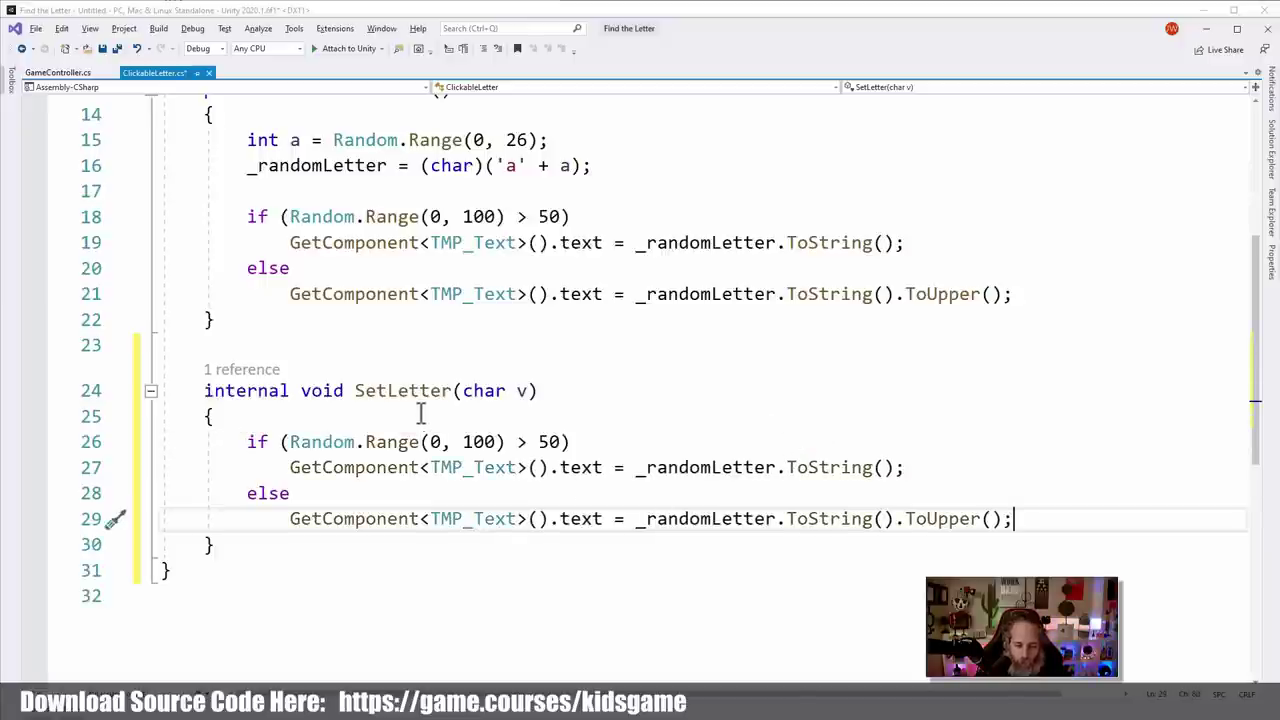
Rename SetLetter's parameter to letter and use letter in both text assignments
double_click(524, 391)
text(le)
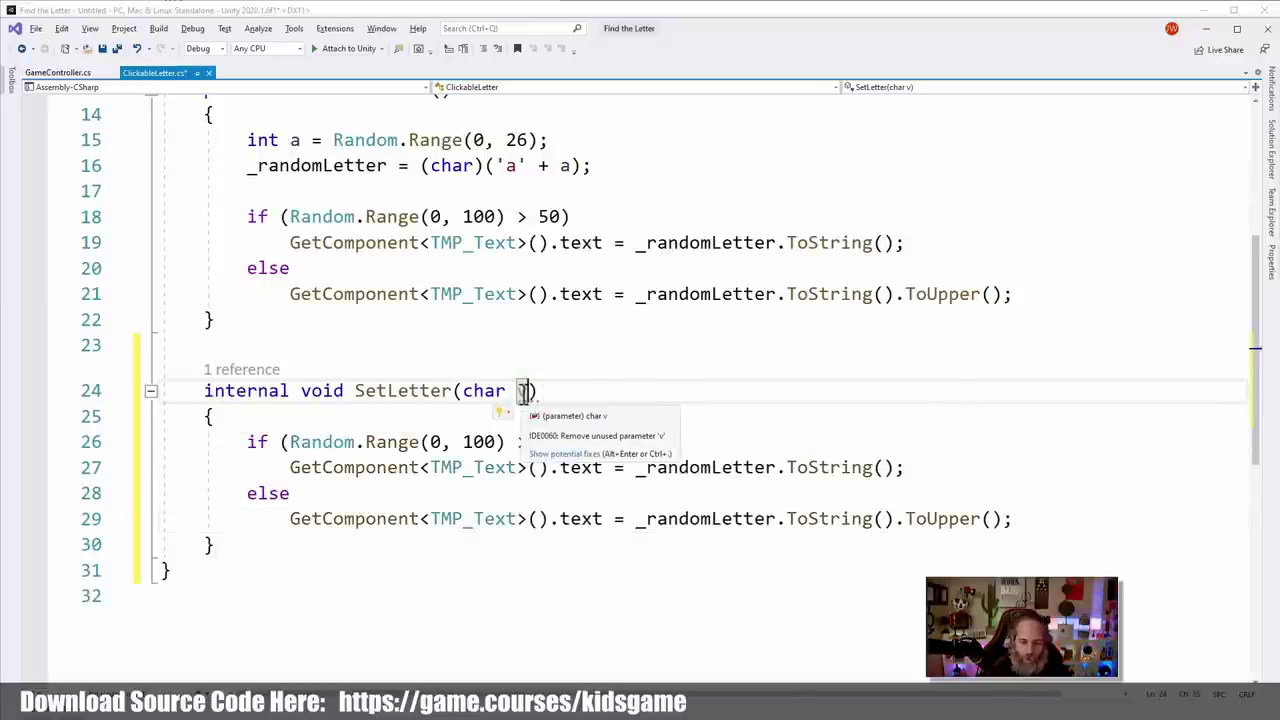
text(tter)
click(520, 391)
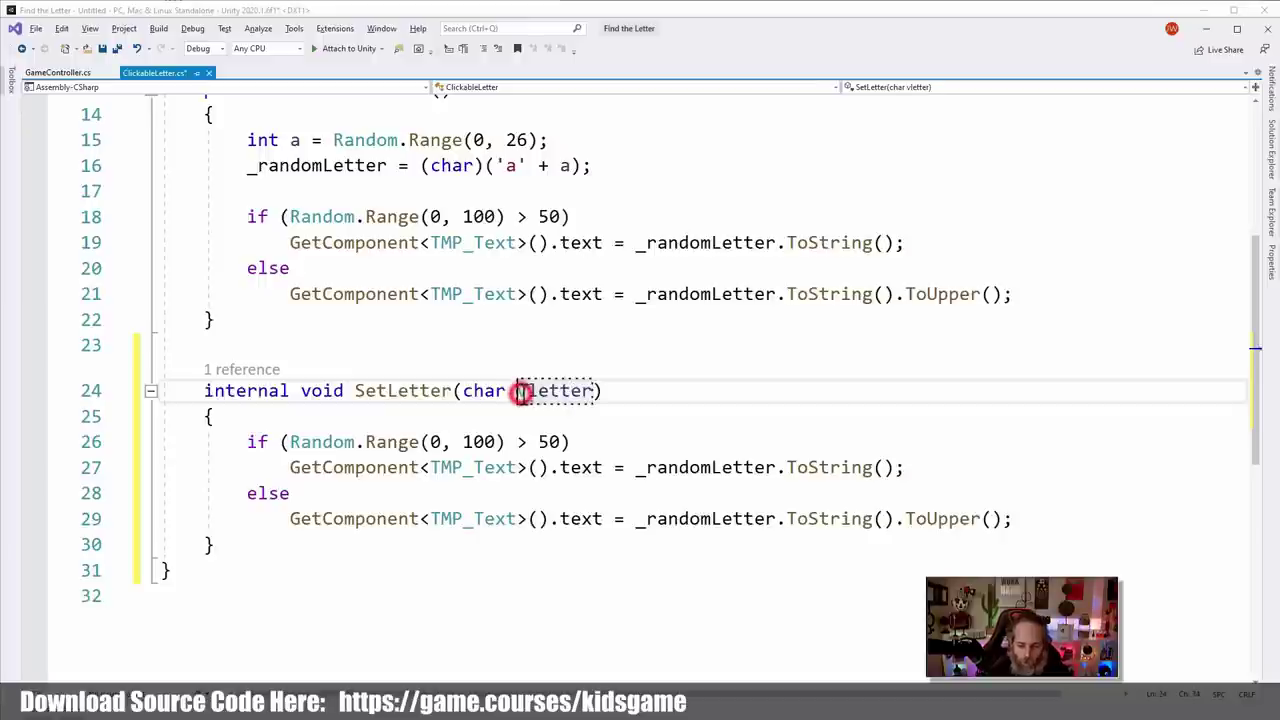
double_click(522, 391)
key(ctrl+c)
double_click(706, 467)
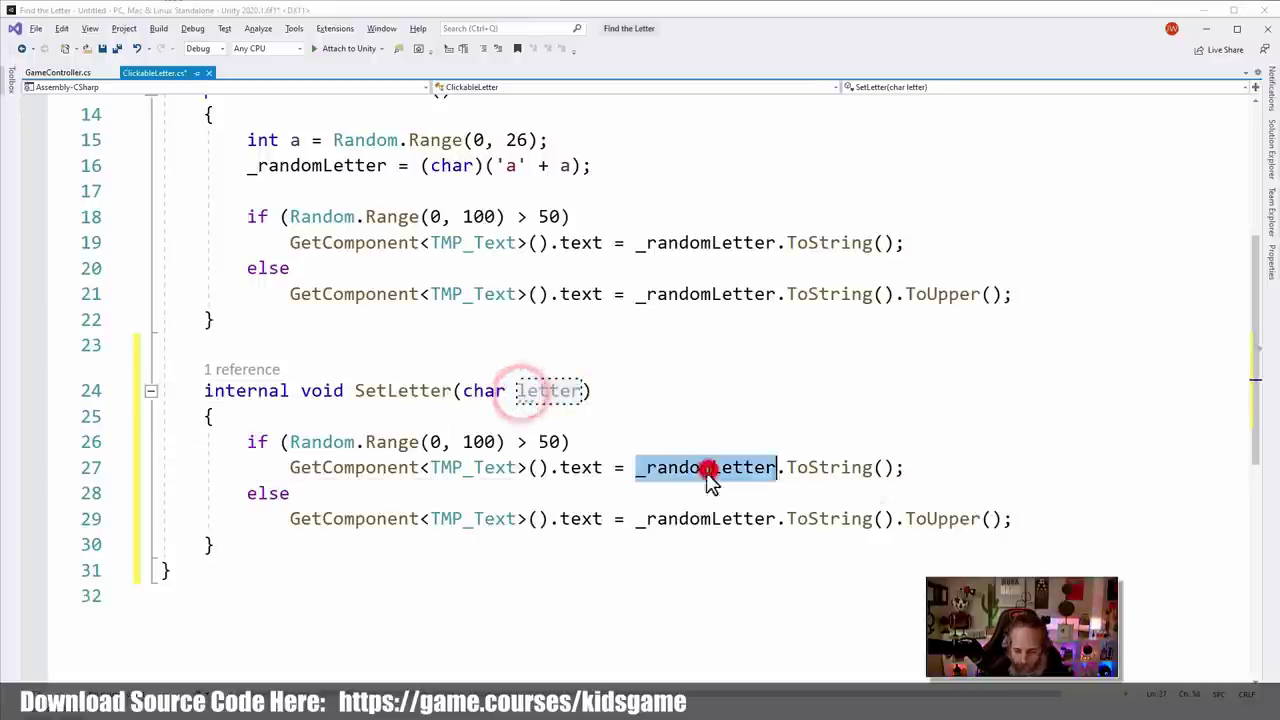
key(ctrl+v)
double_click(703, 518)
key(ctrl+v)
Comment out the OnEnable method and collapse the commented block
click(640, 354)
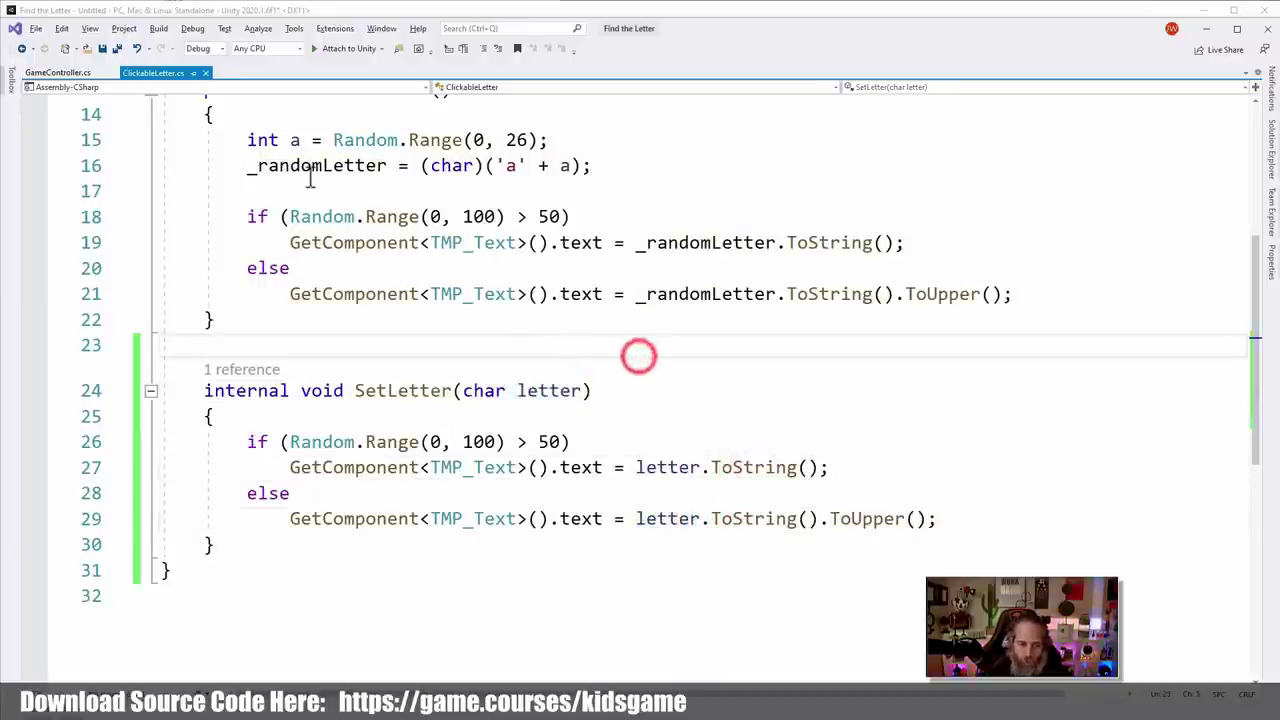
scroll(278, 252, up, 1)
click(254, 394)
key(shift+Up)
key(shift+Up)
key(shift+Up)
key(shift+Up)
key(shift+Up)
key(shift+Up)
key(shift+Up)
key(shift+Up)
key(shift+Up)
key(shift+Up)
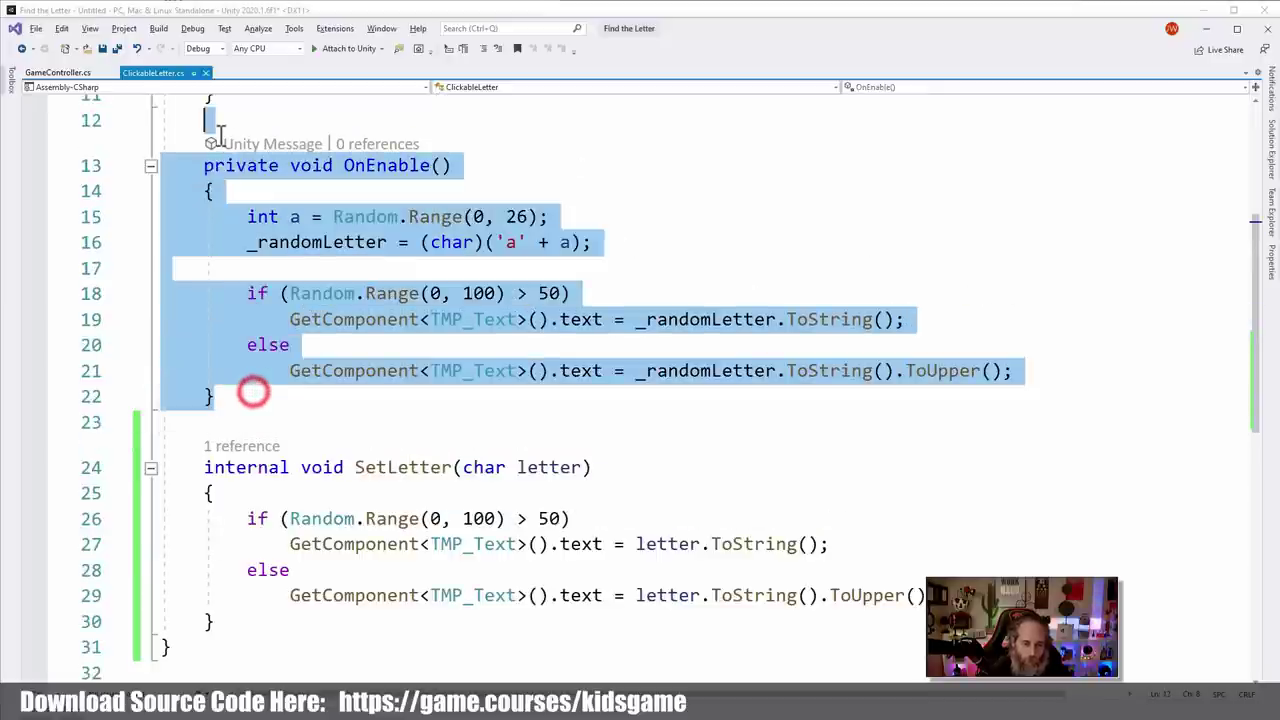
key(ctrl+k)
key(ctrl+c)
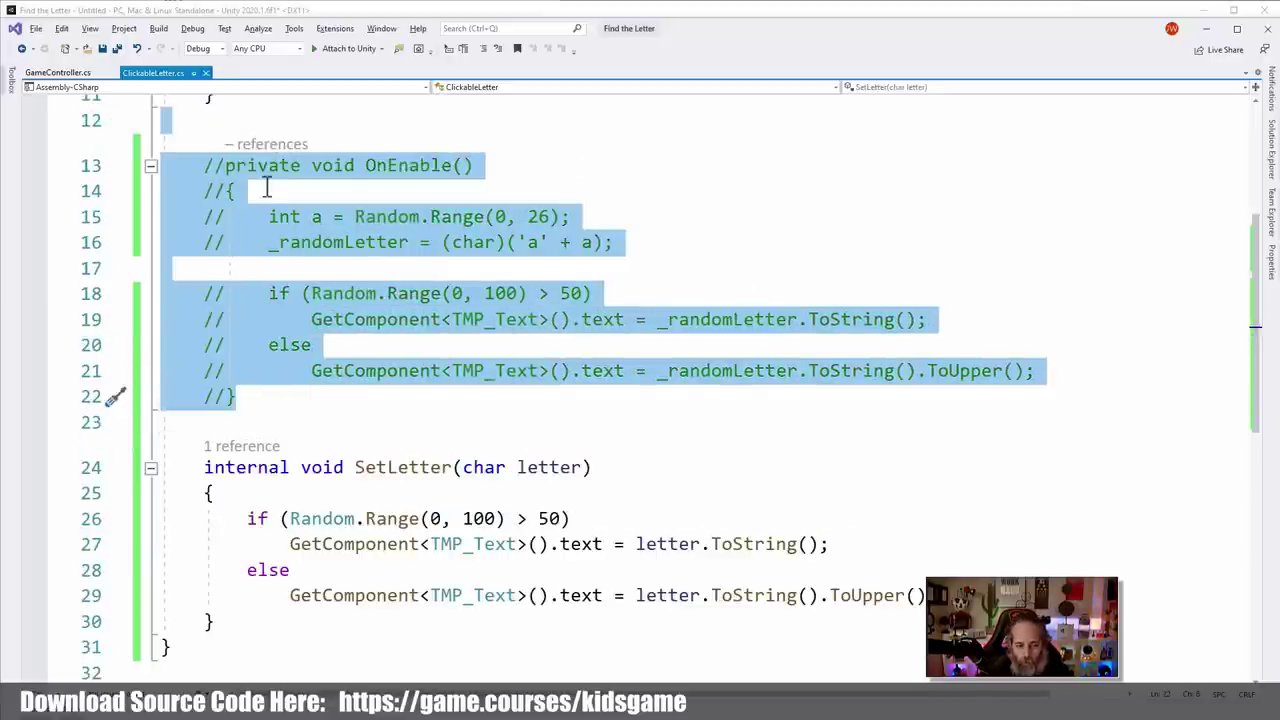
scroll(340, 262, up, 2)
click(150, 300)
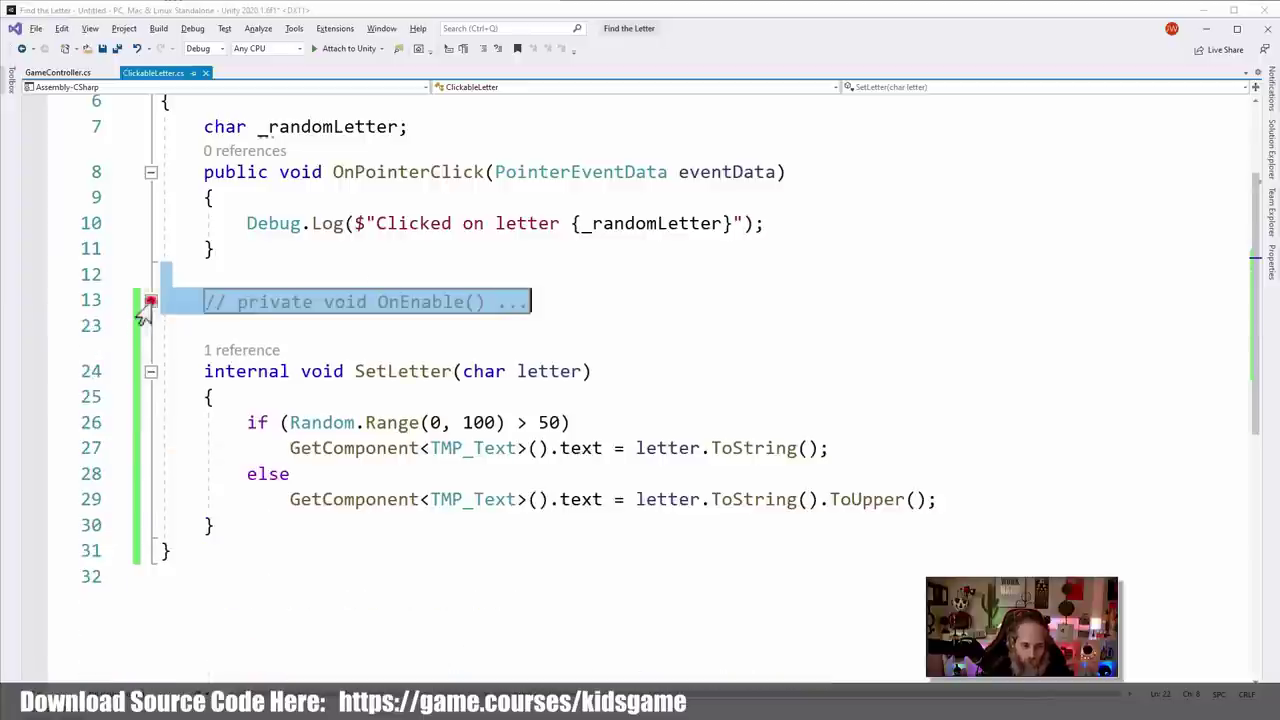
click(362, 266)
scroll(360, 264, up, 2)
scroll(358, 290, down, 1)
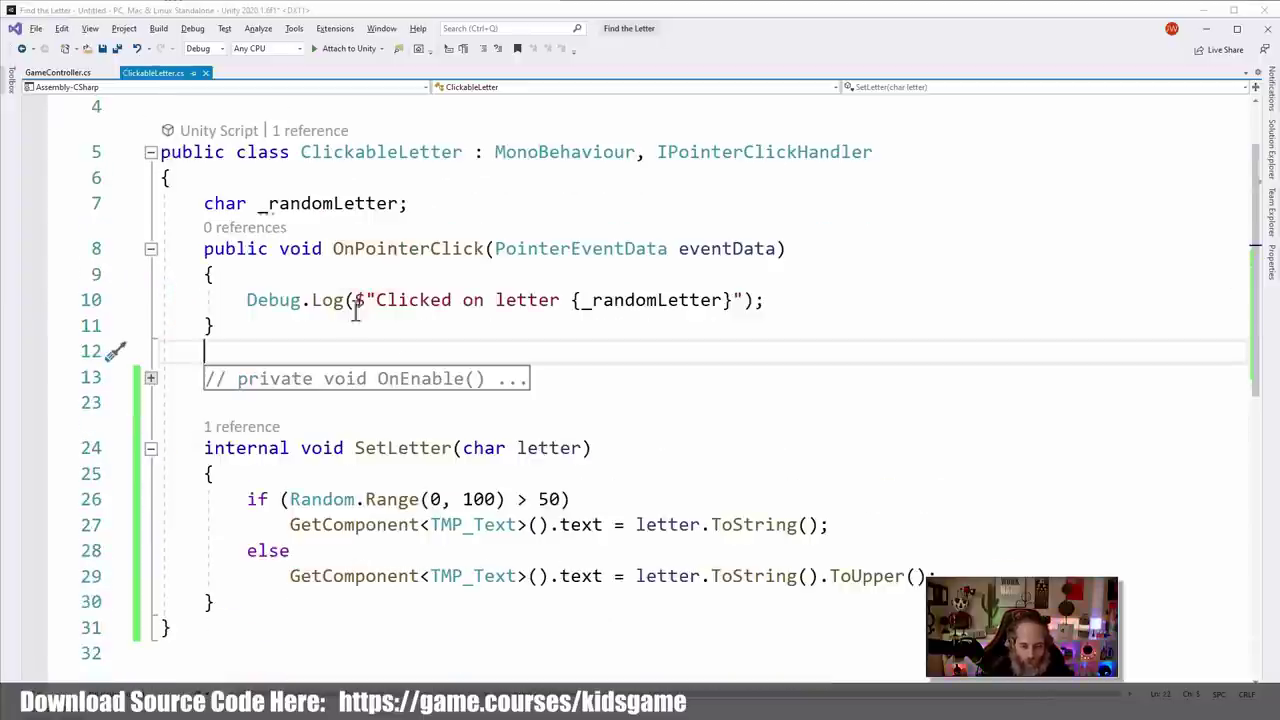
Add '_randomLetter = letter;' as the first line of SetLetter
double_click(310, 203)
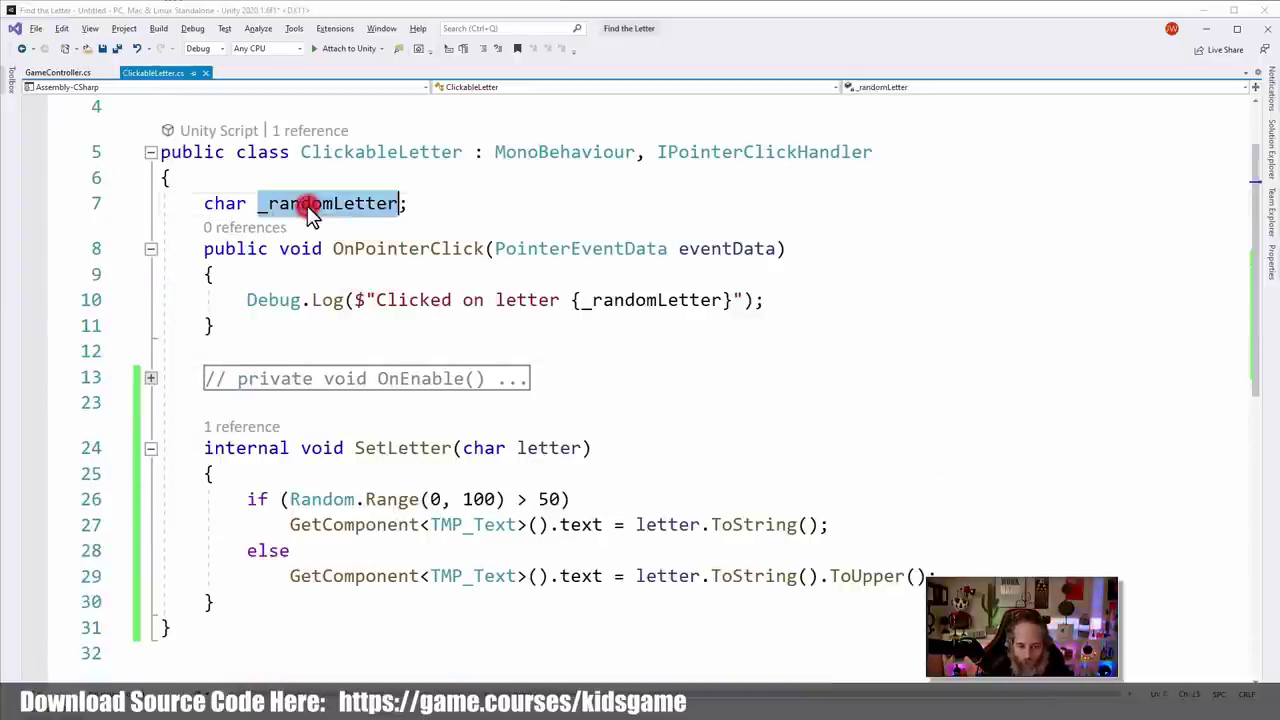
click(340, 471)
key(Return)
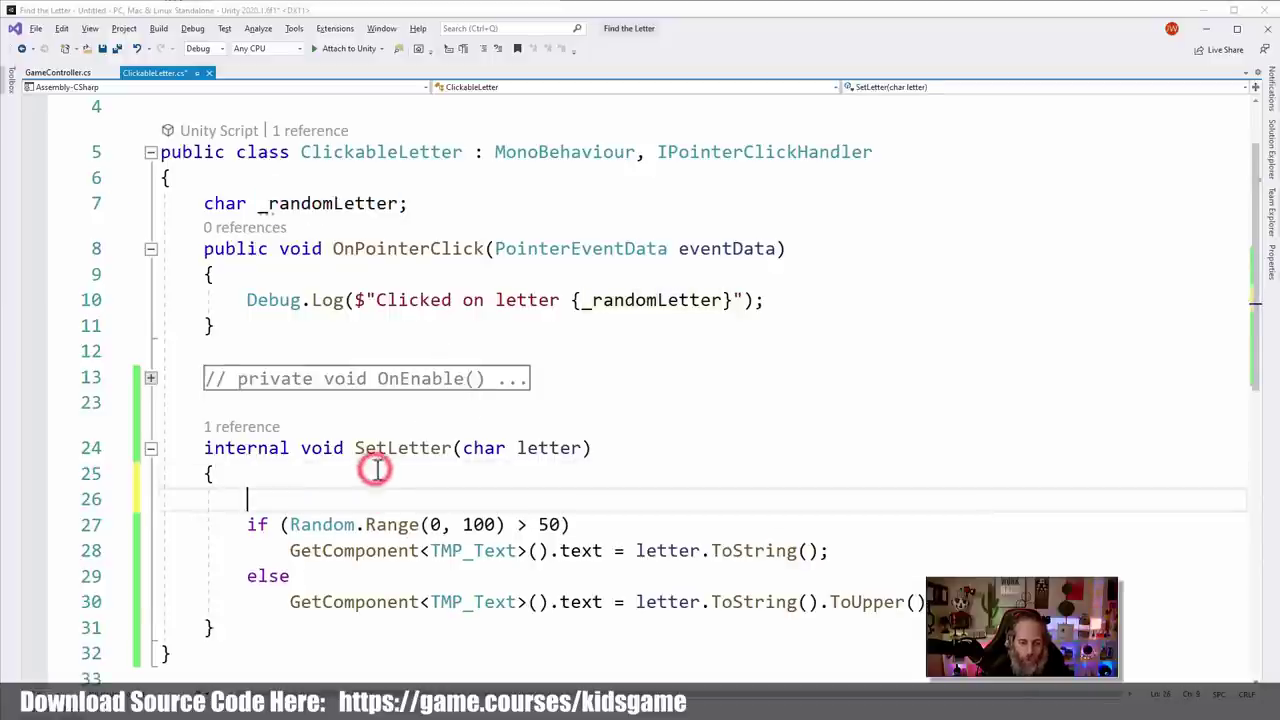
key(ctrl+v)
text(= letter;)
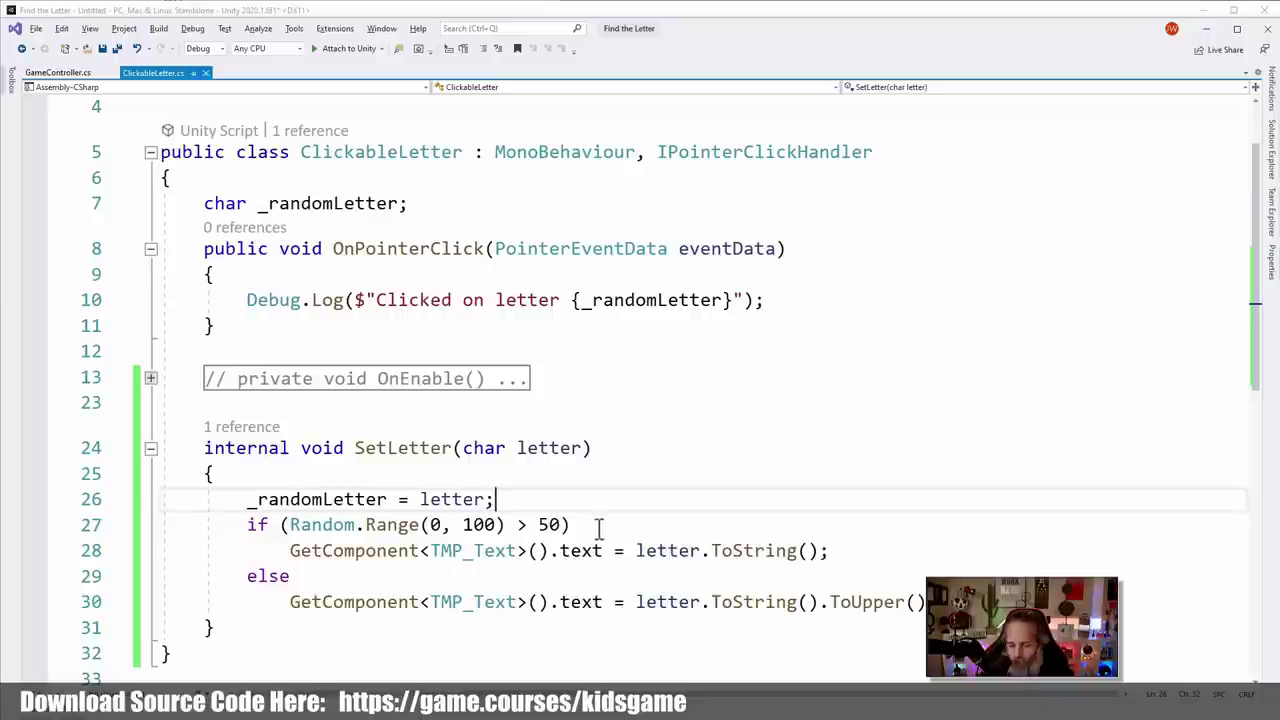
key(Return)
Use _randomLetter instead of letter in both text assignments, then return to Unity
double_click(350, 499)
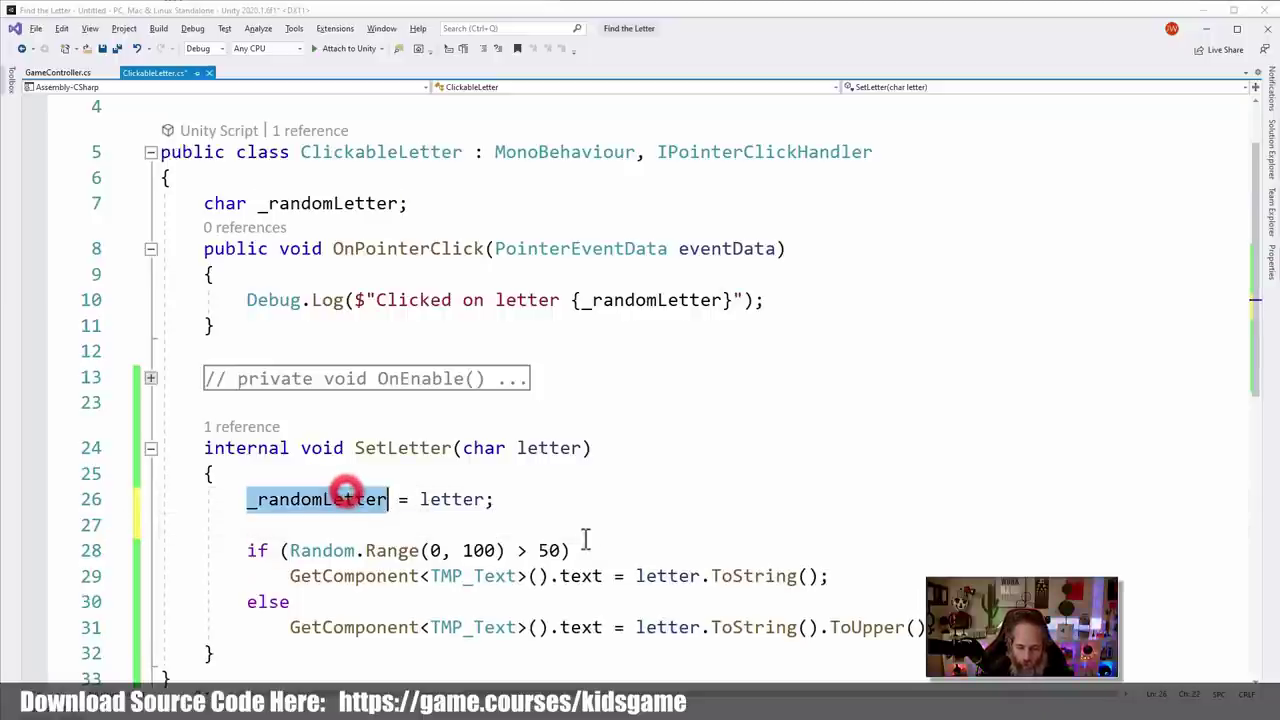
key(ctrl+c)
double_click(660, 576)
key(ctrl+v)
double_click(660, 627)
key(ctrl+v)
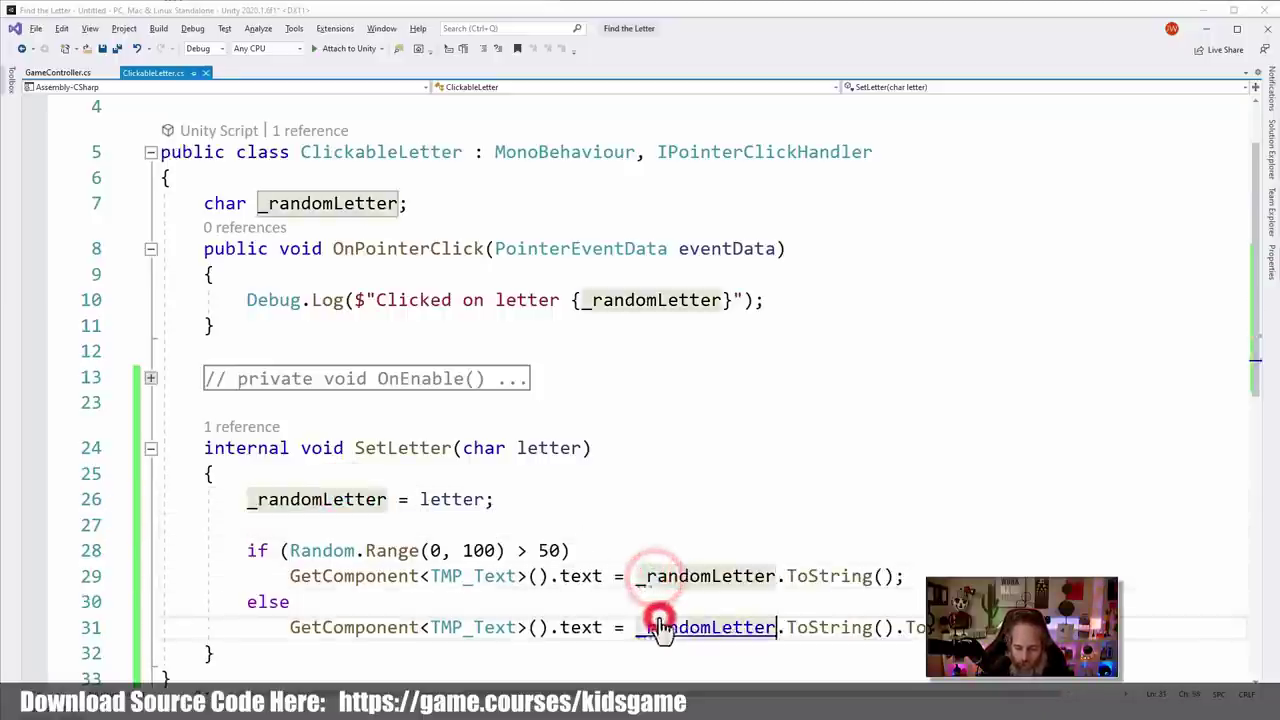
click(656, 501)
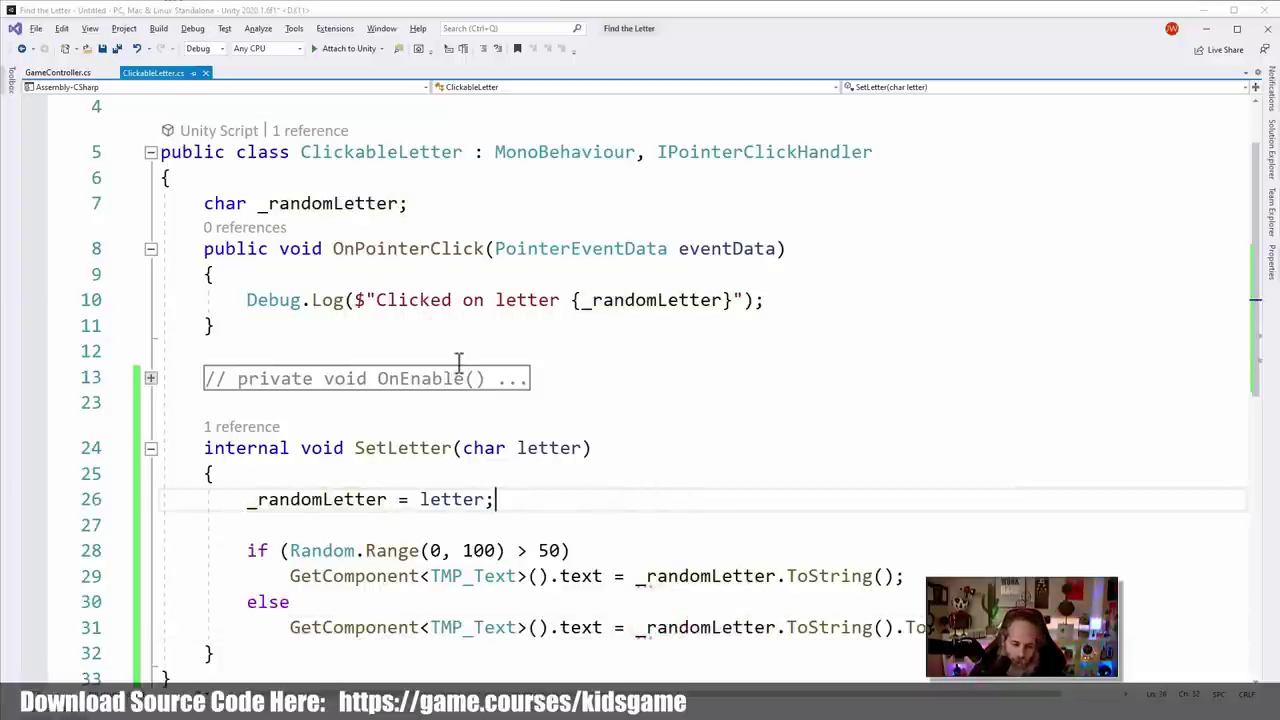
key(alt+Tab)
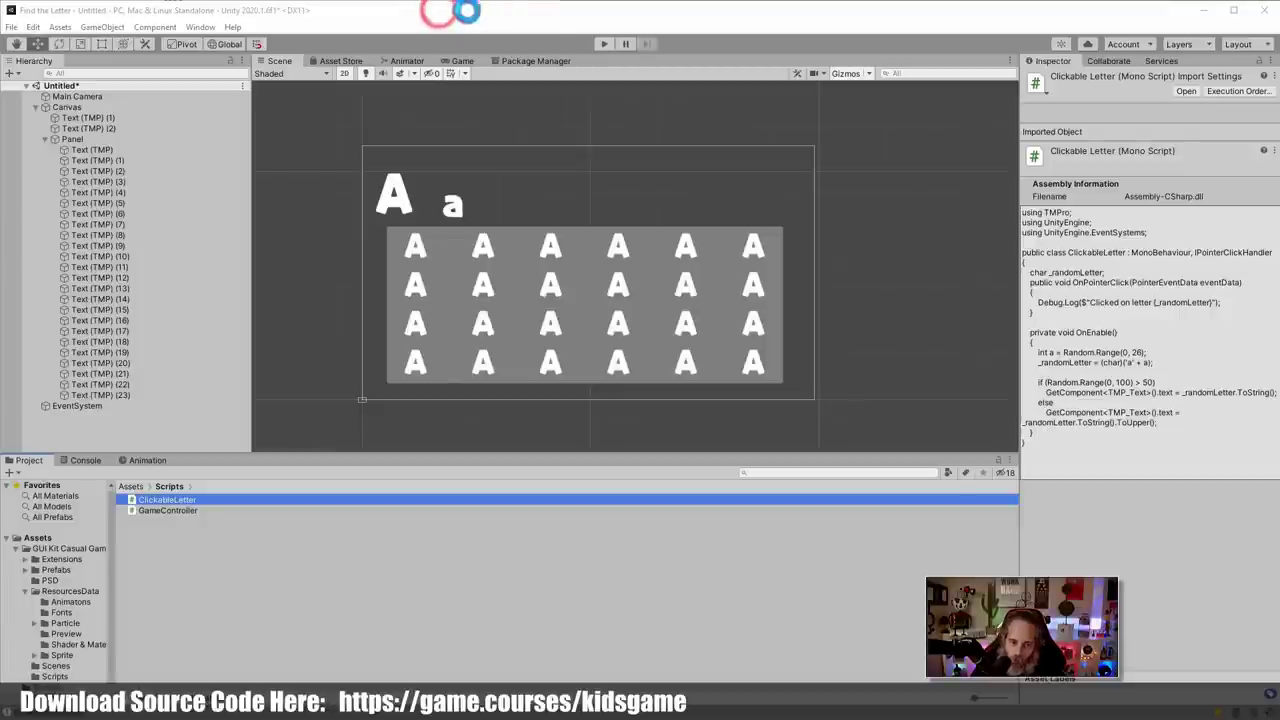
Create an empty GameController object and add the Game Controller script component
click(397, 75)
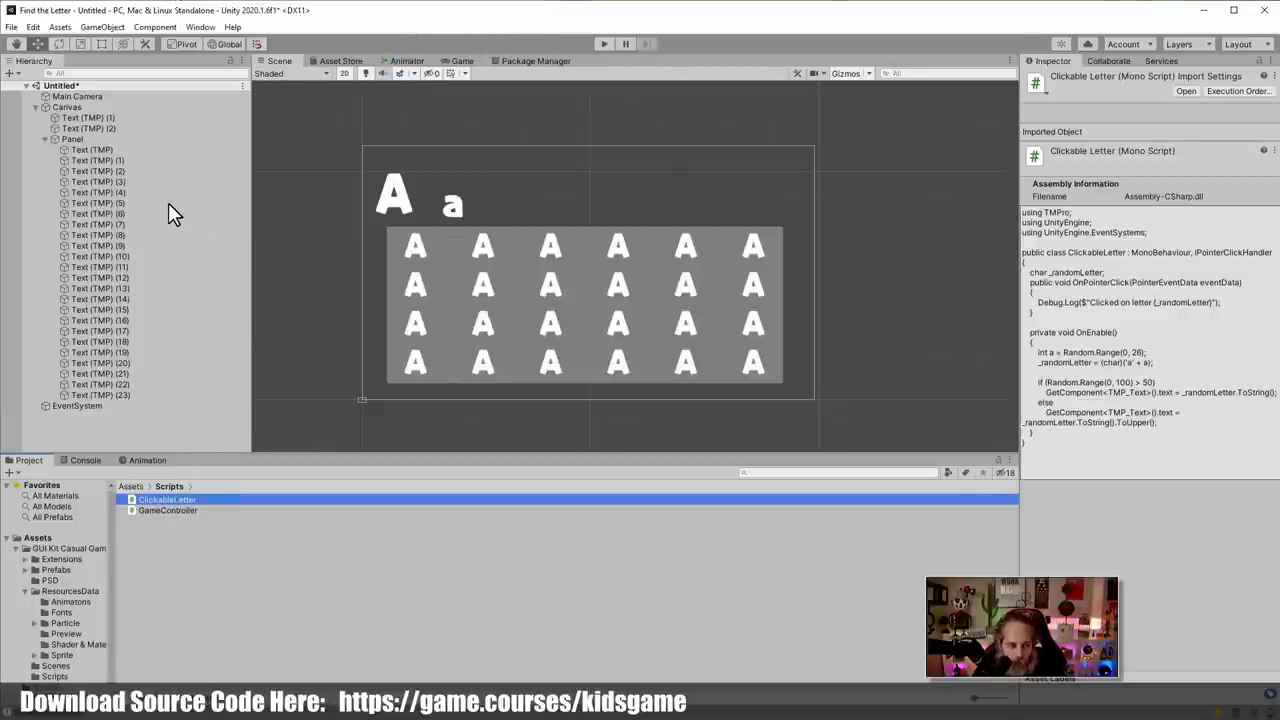
click(75, 109)
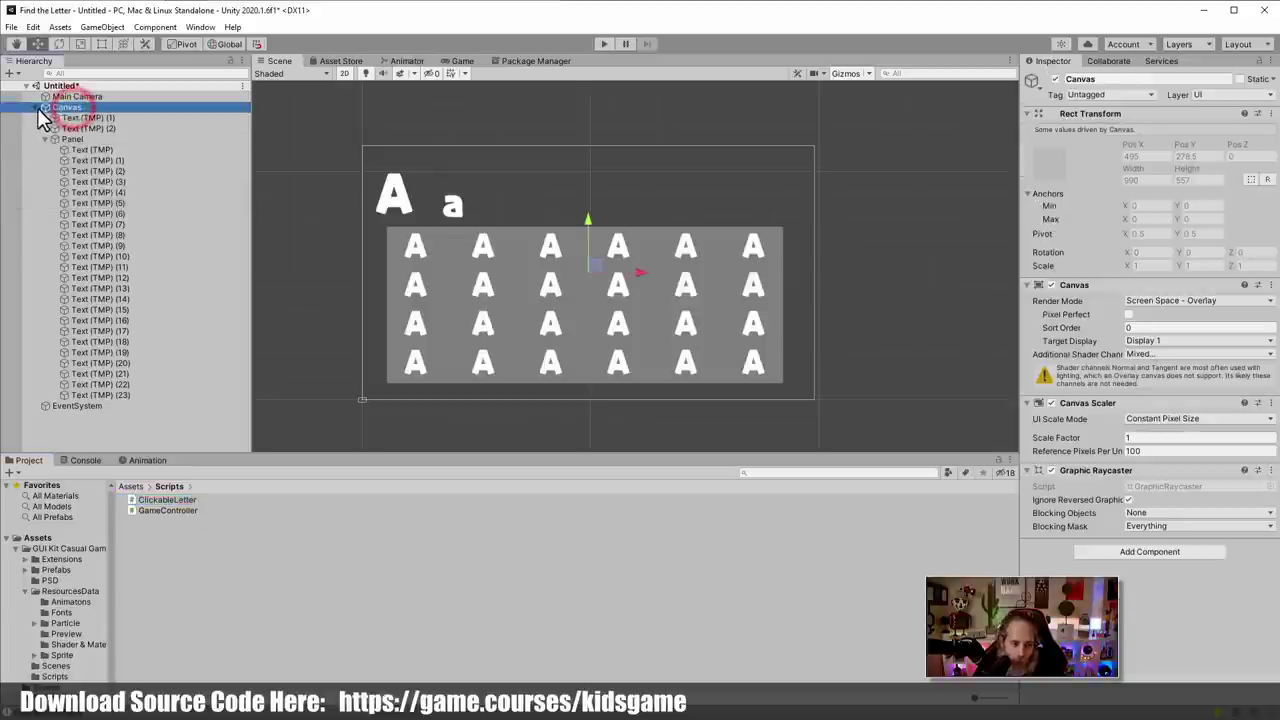
click(37, 107)
click(100, 27)
click(110, 43)
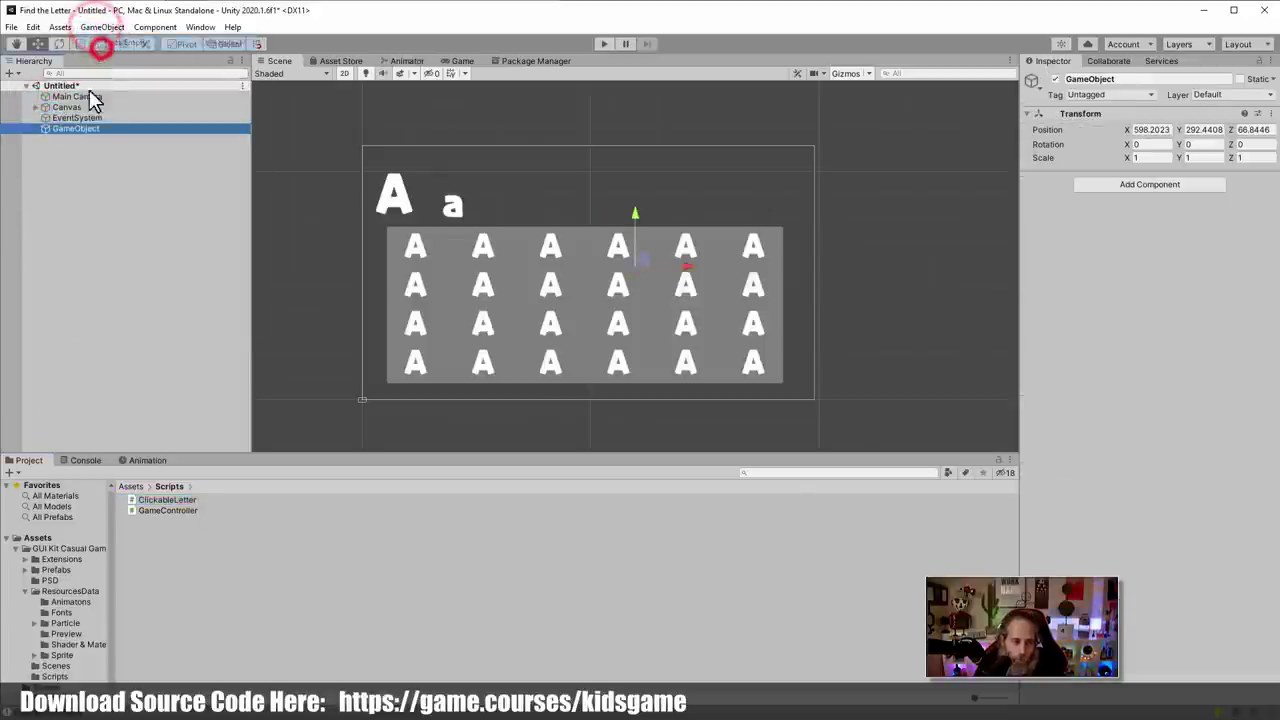
text(GameCon)
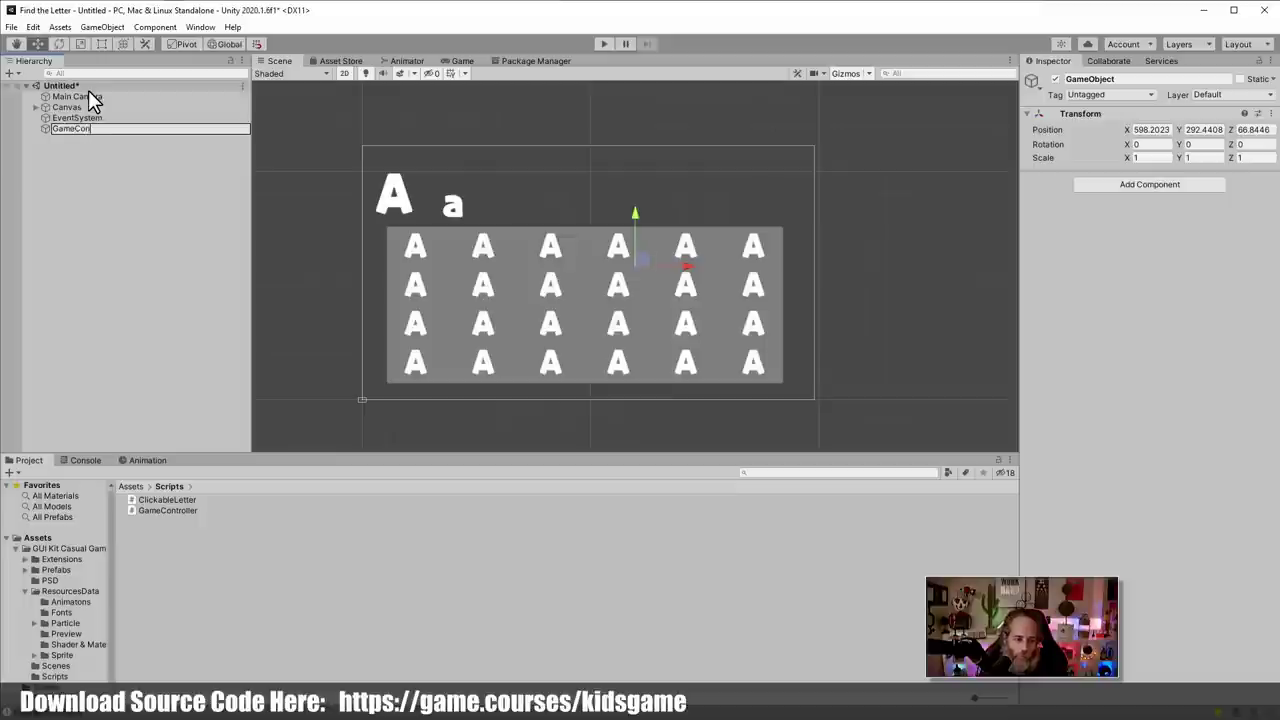
text(troller)
key(Return)
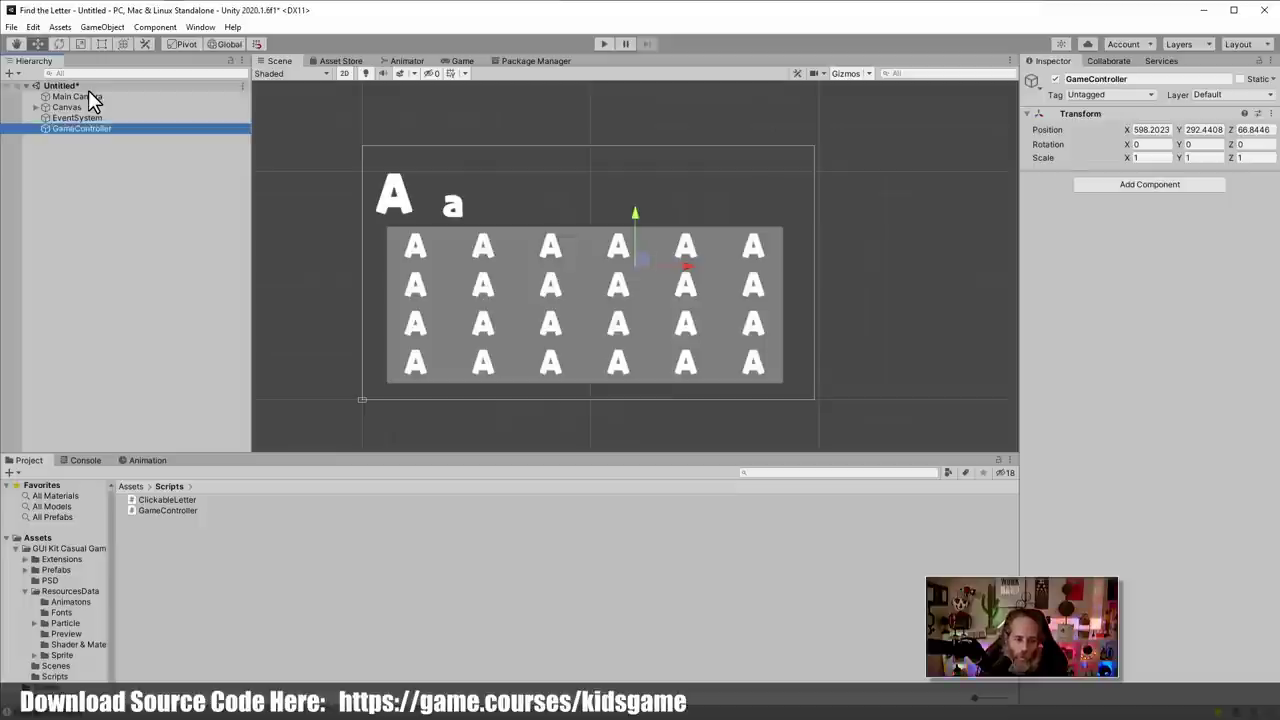
click(1120, 186)
text(gamec)
key(Return)
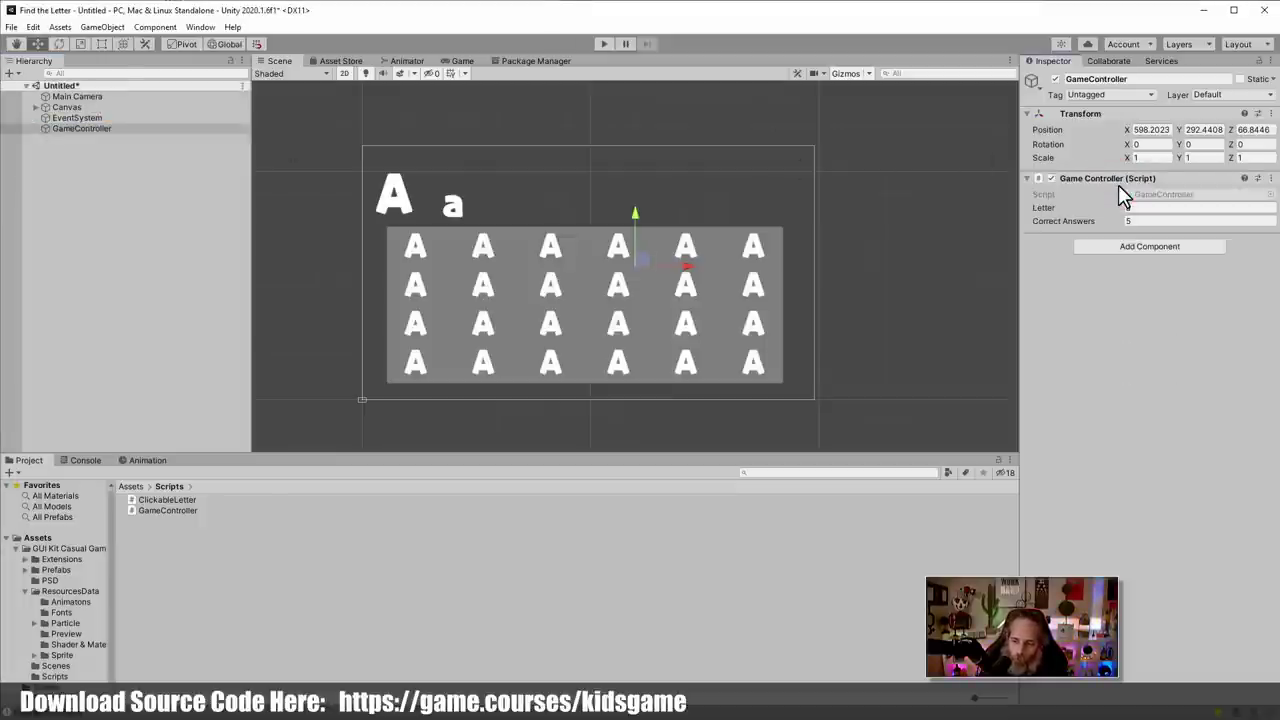
Save the scene as Level1 in the Scenes folder
key(ctrl+s)
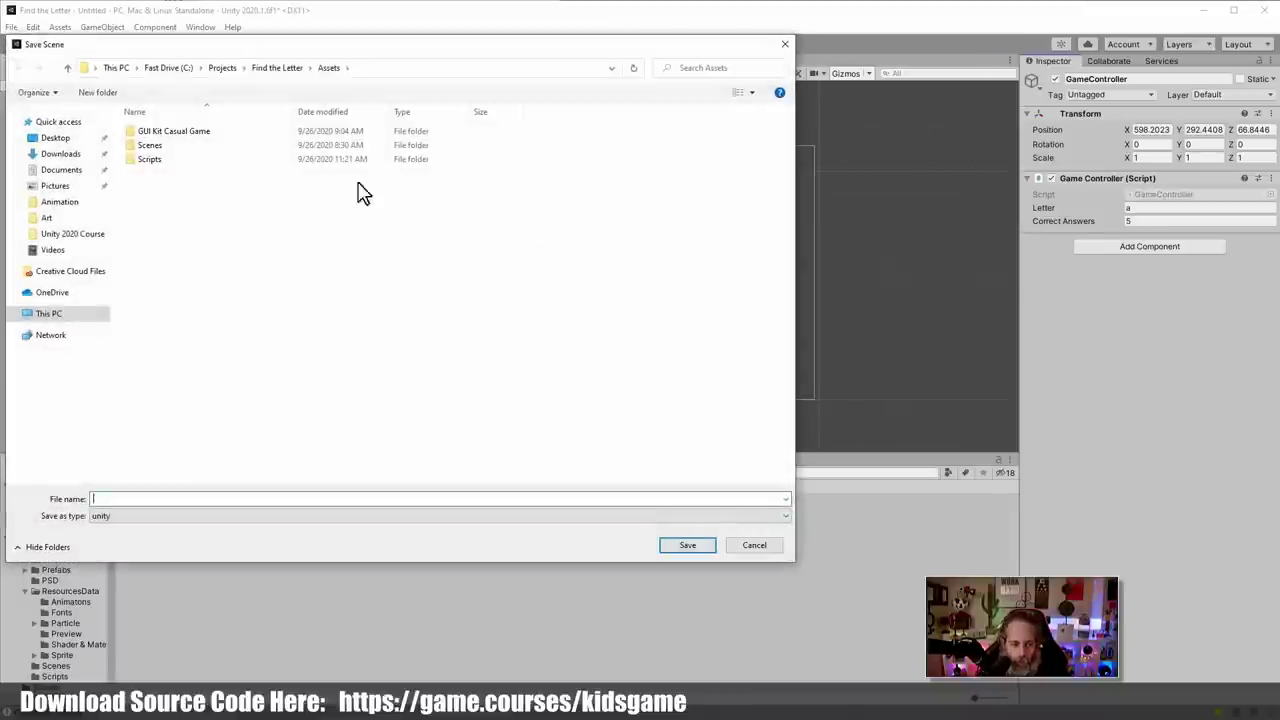
double_click(148, 148)
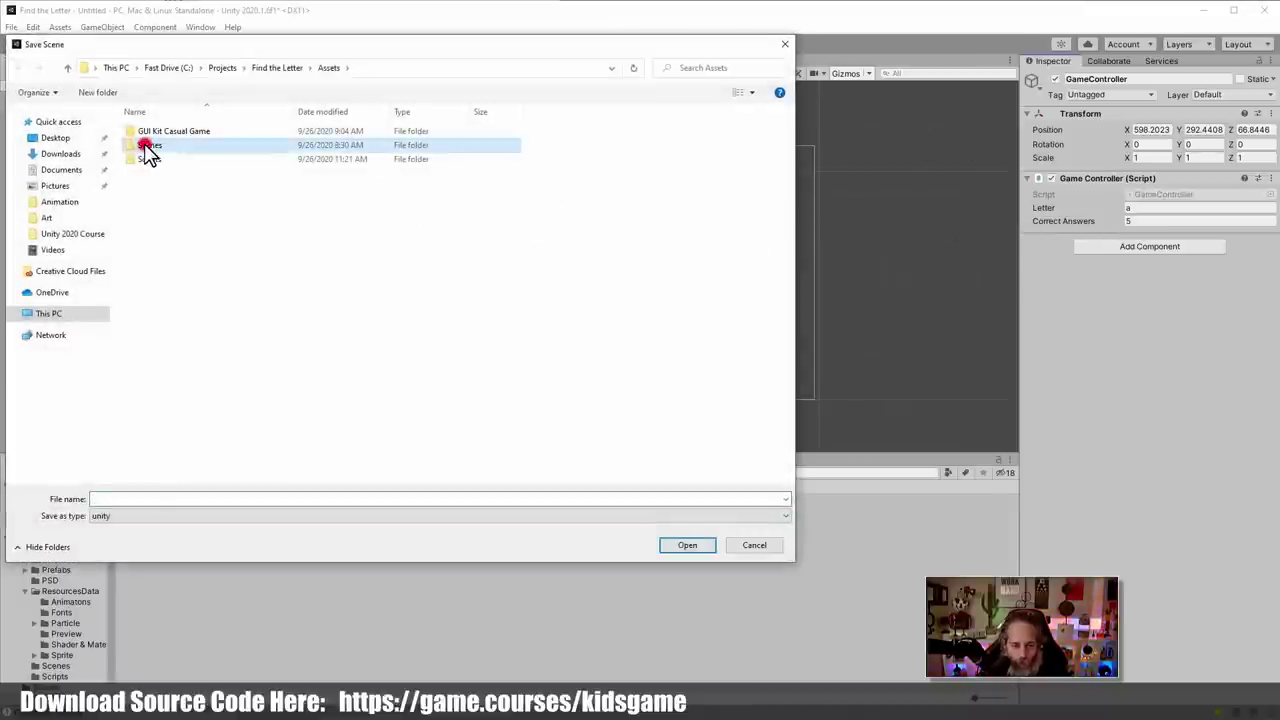
click(251, 497)
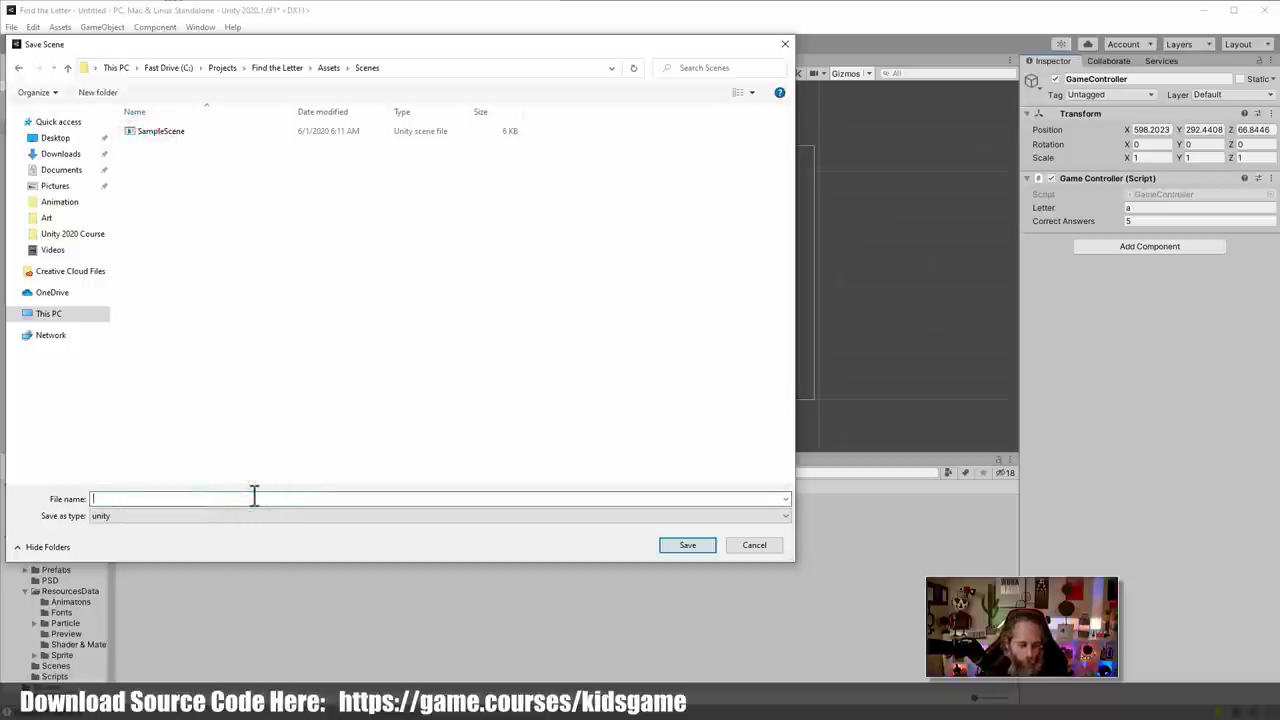
key(Return)
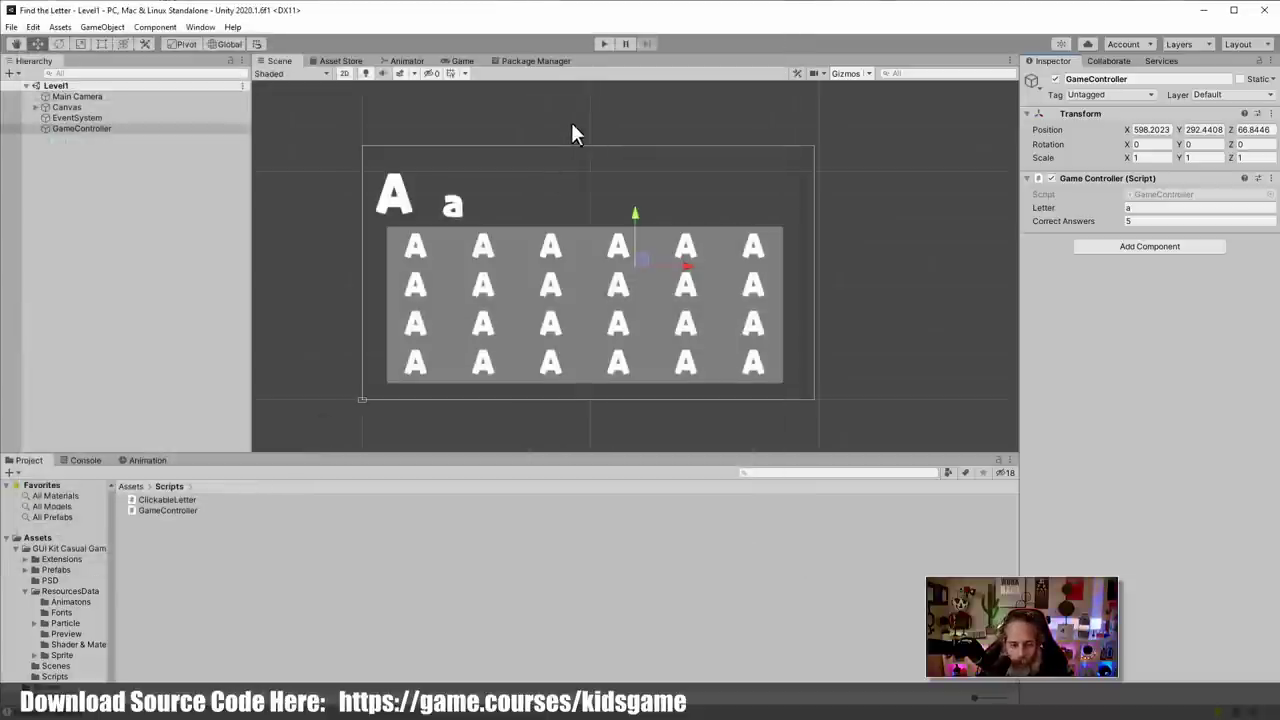
Run the game and click y, l and several top-row A/a tiles, watching the Console log
click(601, 43)
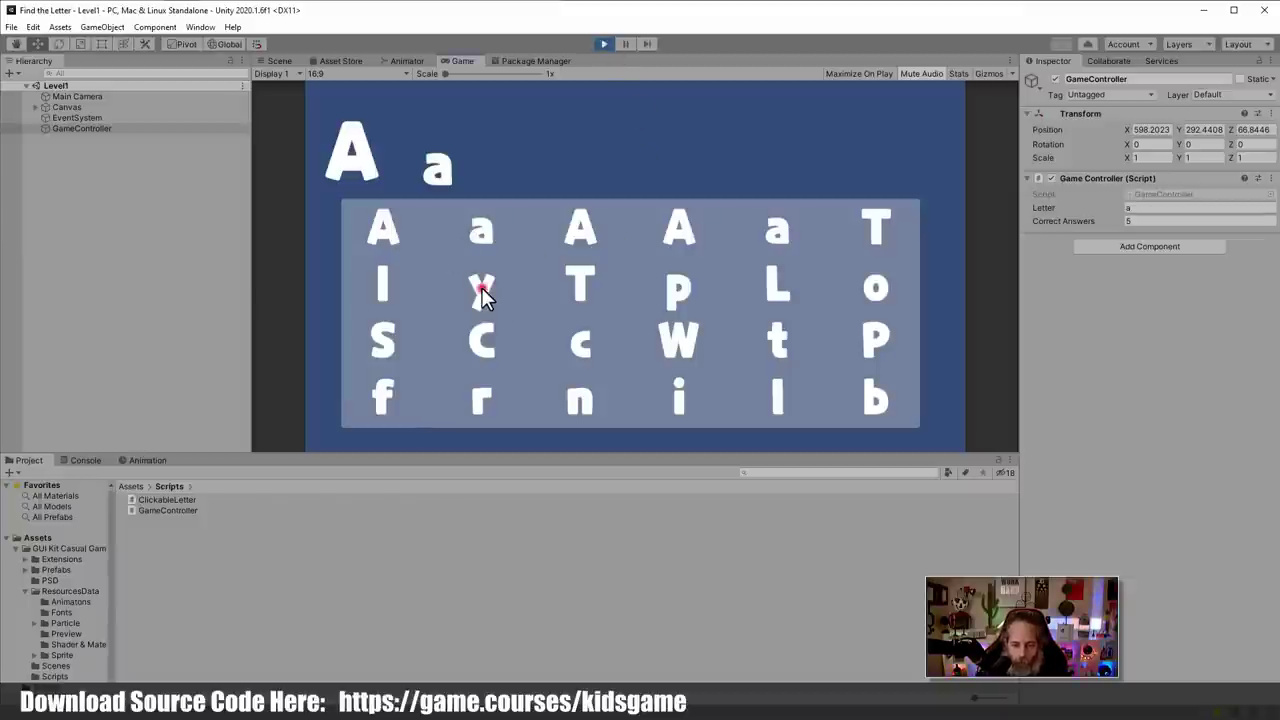
click(588, 283)
click(85, 460)
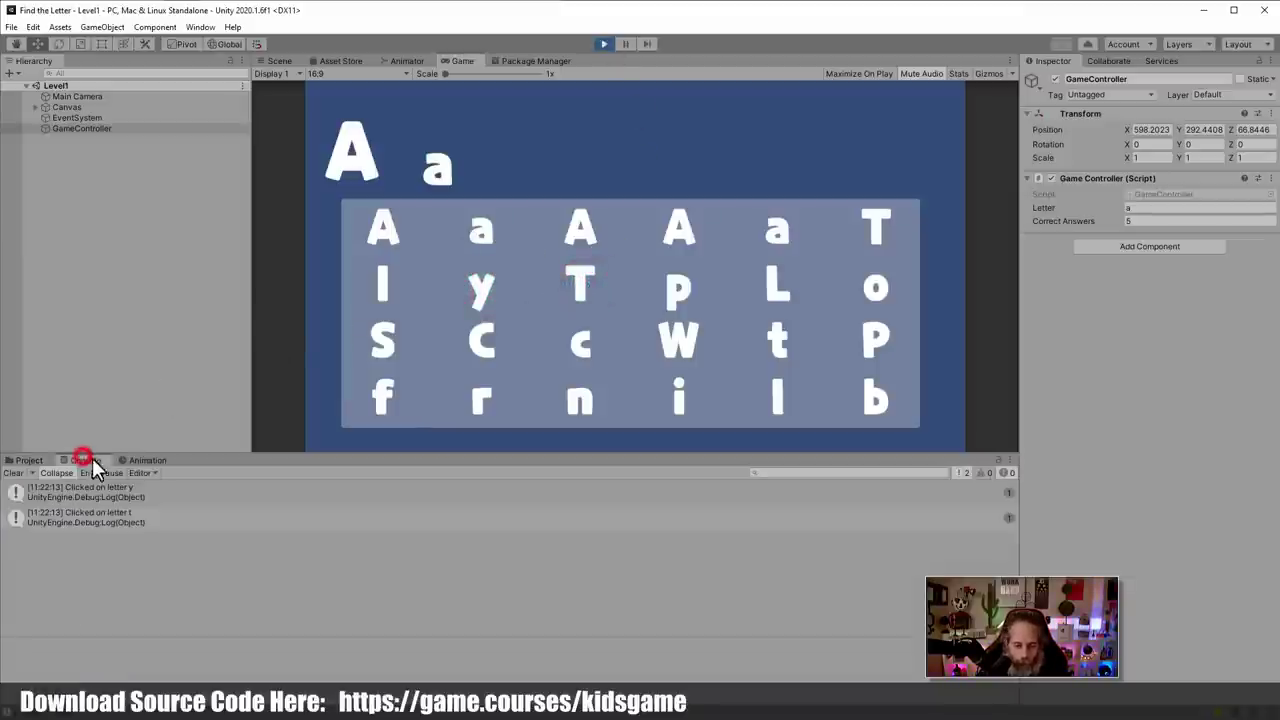
click(775, 398)
click(772, 244)
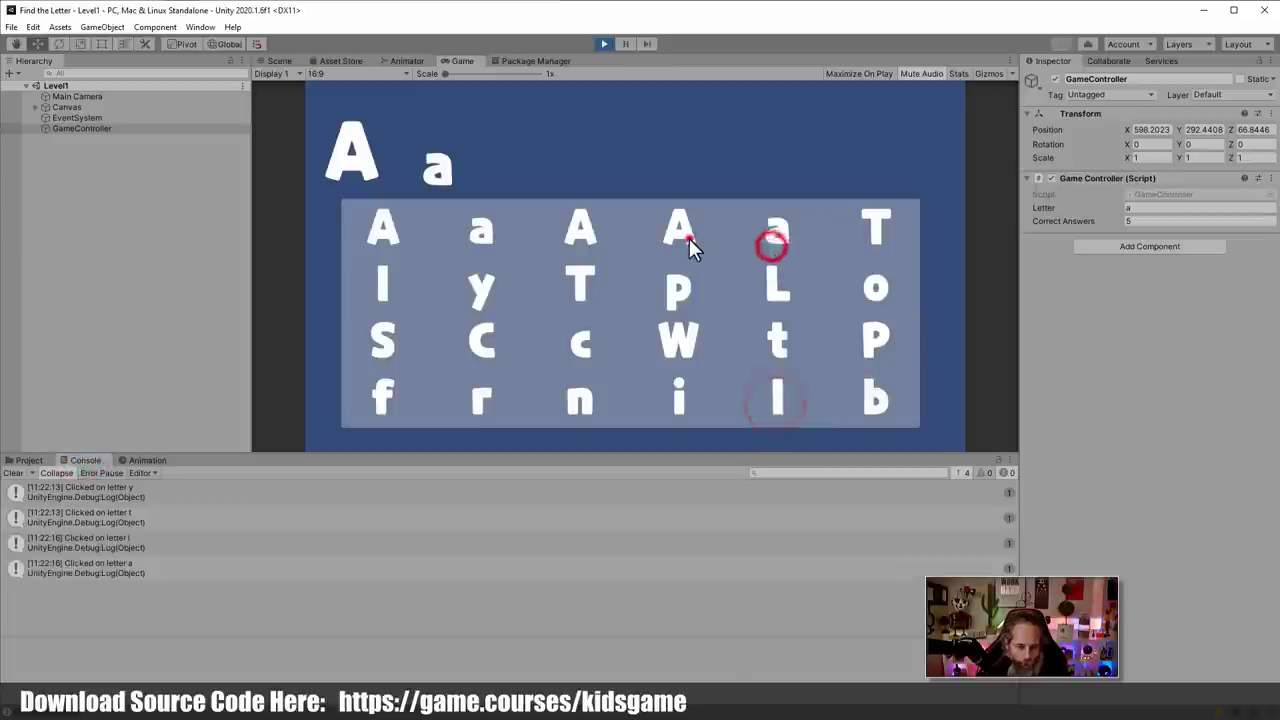
click(687, 236)
click(578, 228)
click(459, 230)
click(370, 231)
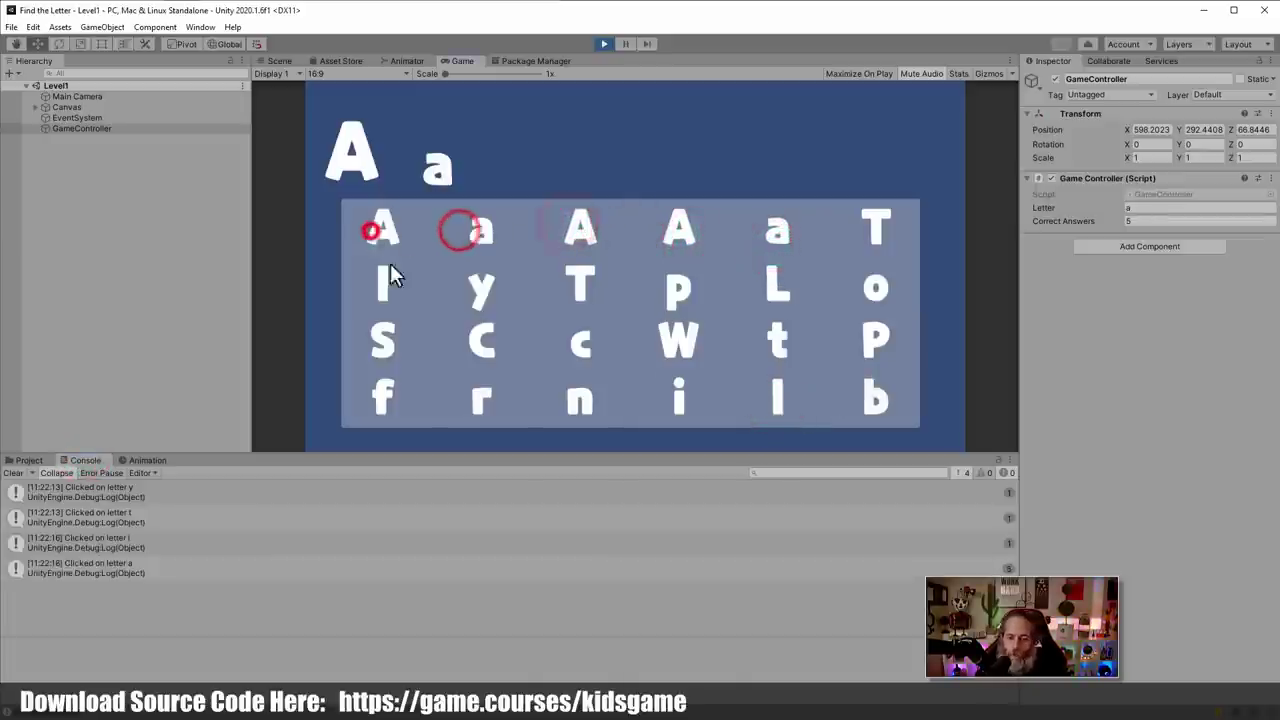
Click I, y, more A tiles and L, then stop play and return to ClickableLetter.cs
click(392, 300)
click(481, 300)
click(563, 216)
click(616, 229)
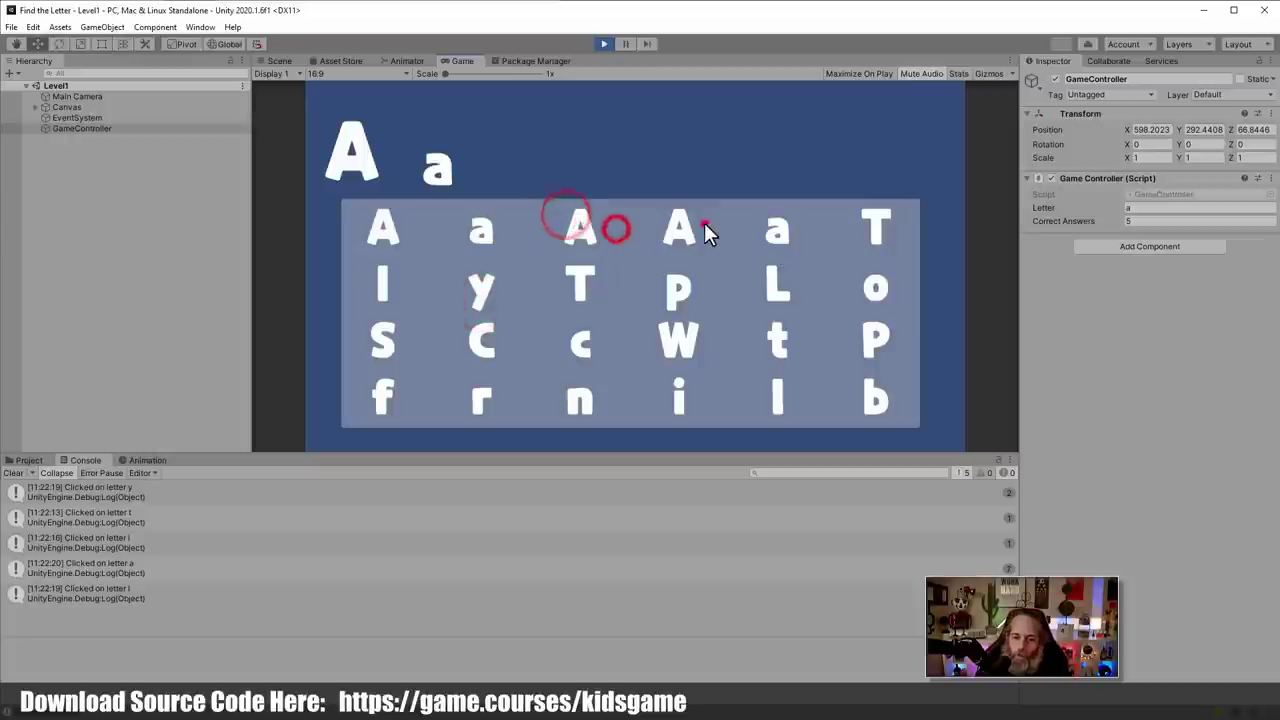
click(761, 306)
click(629, 295)
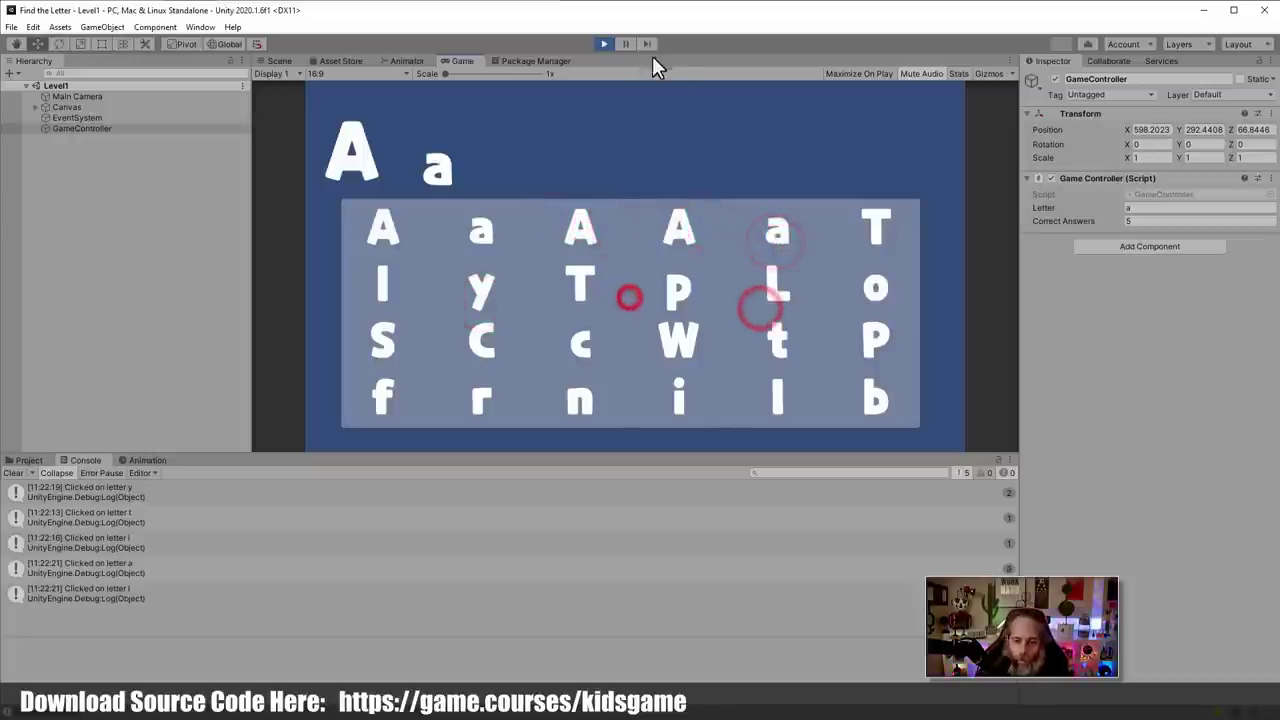
click(601, 44)
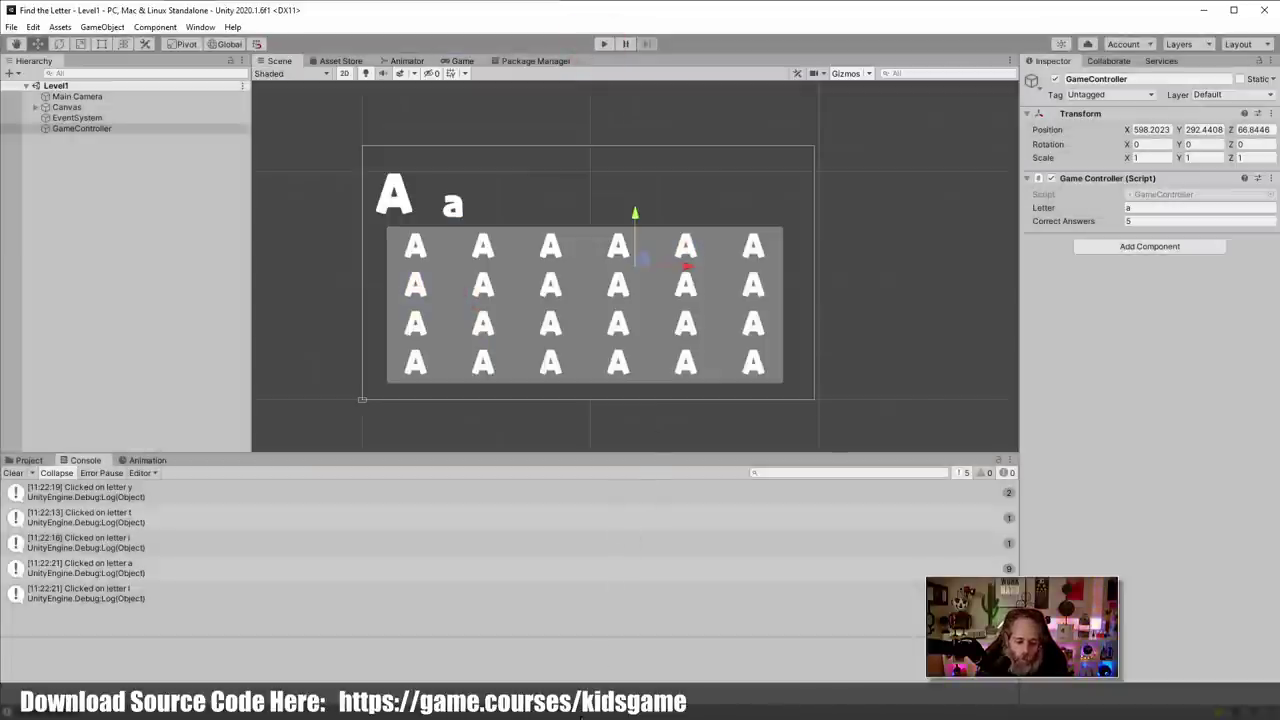
click(582, 716)
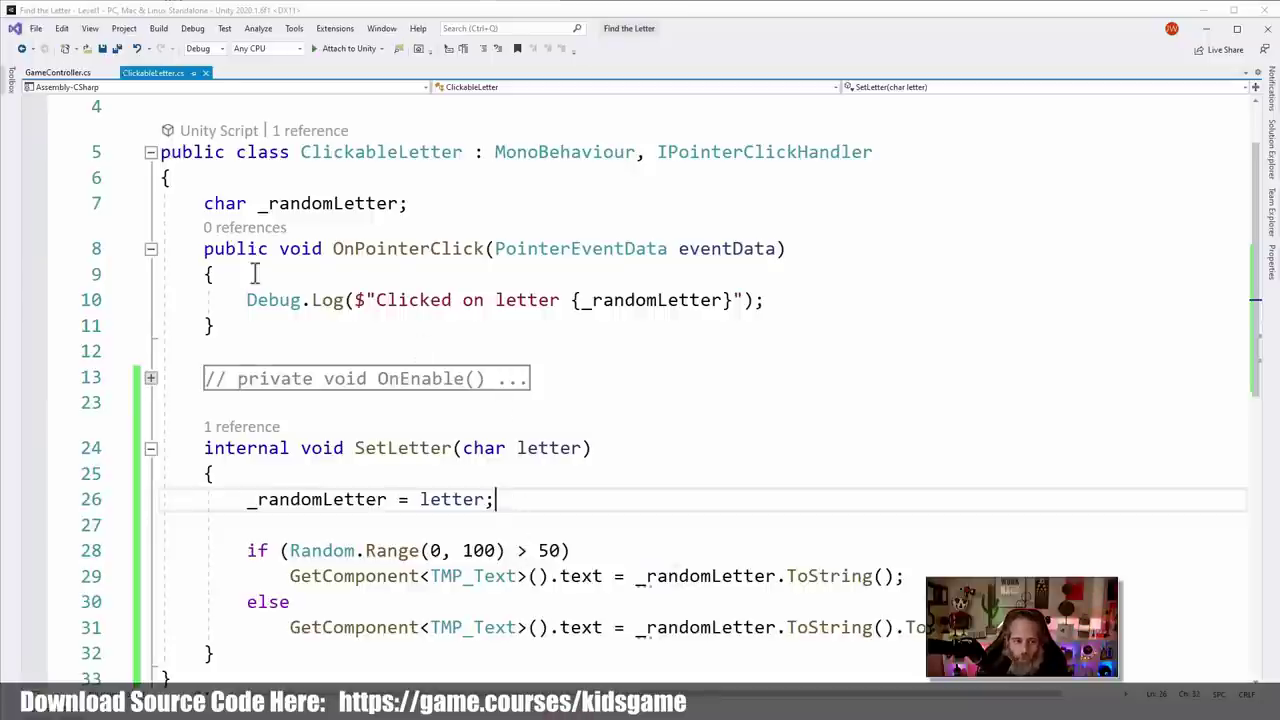
In GameController.cs, add charsList.OrderBy(t => UnityEngine.Random.Range(0, 10000)); between the two loops
click(58, 72)
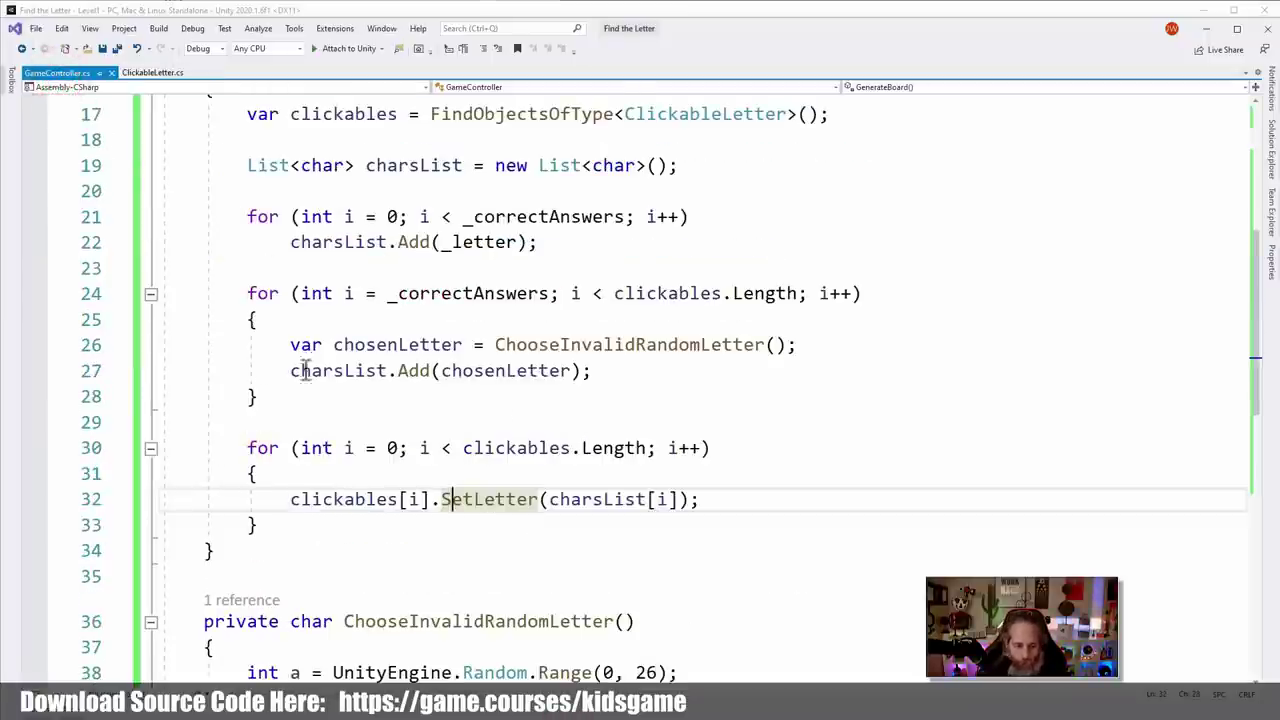
click(352, 405)
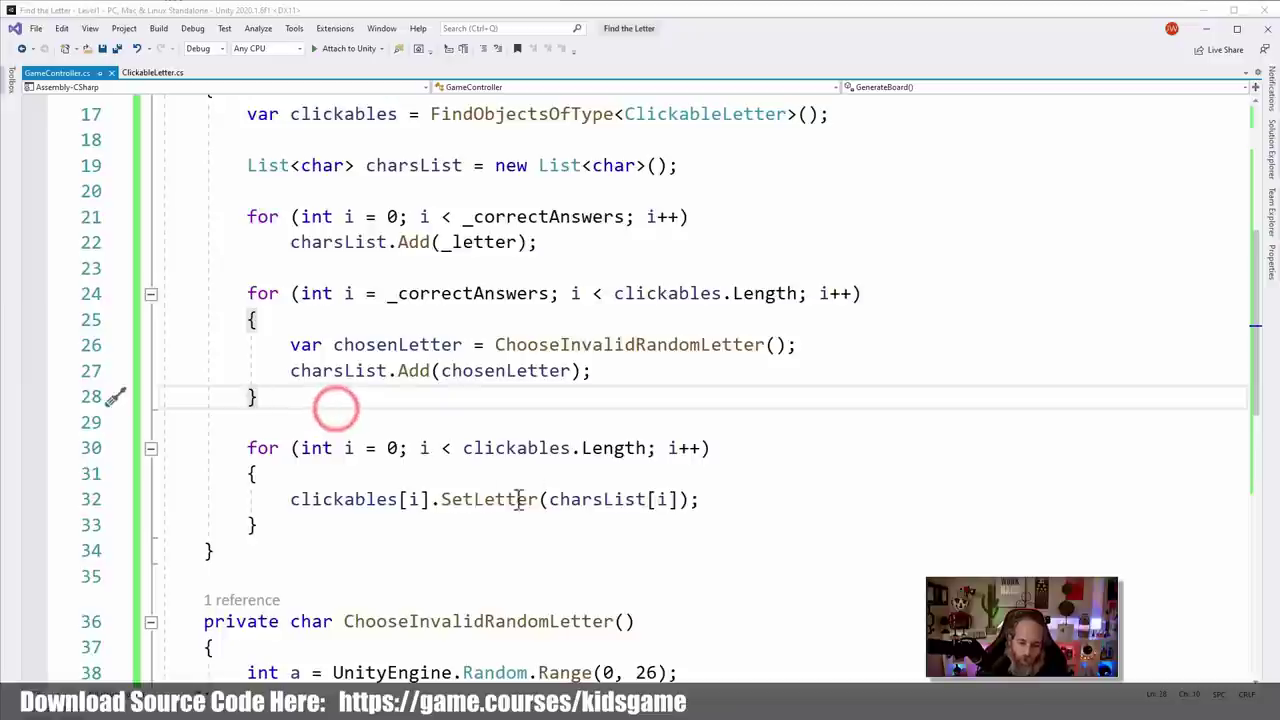
key(Return)
key(Return)
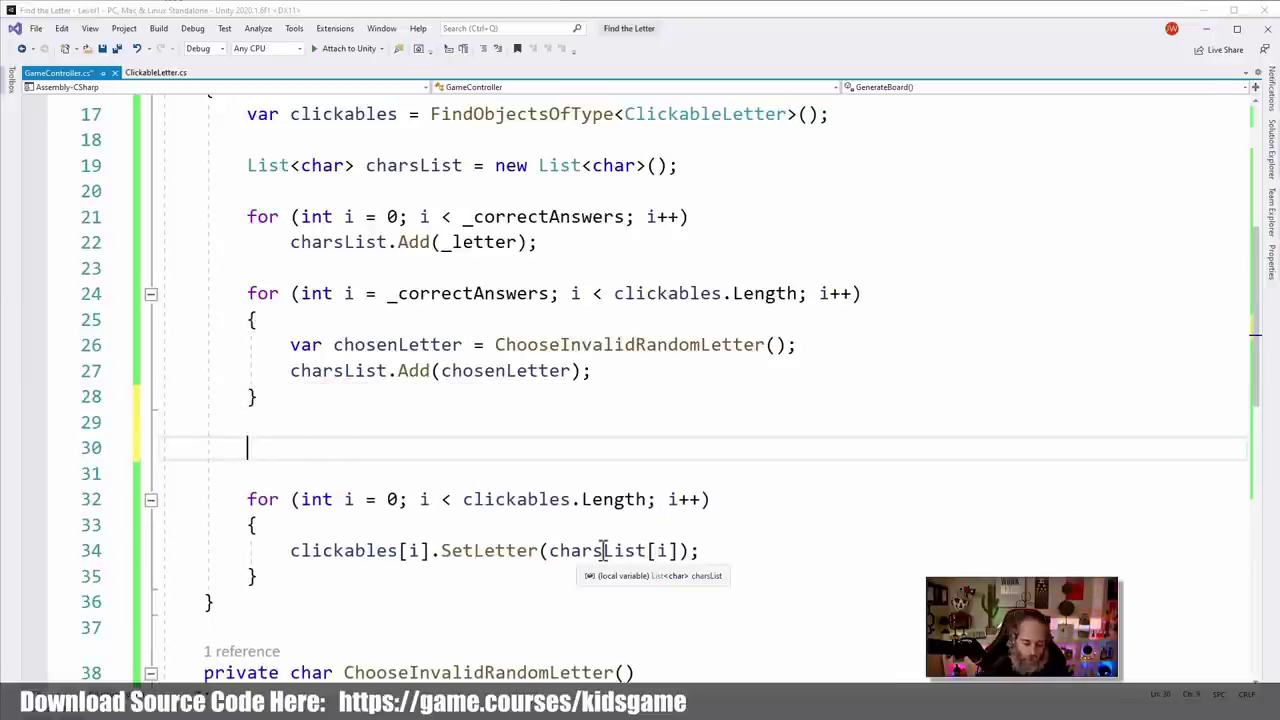
text(charsList)
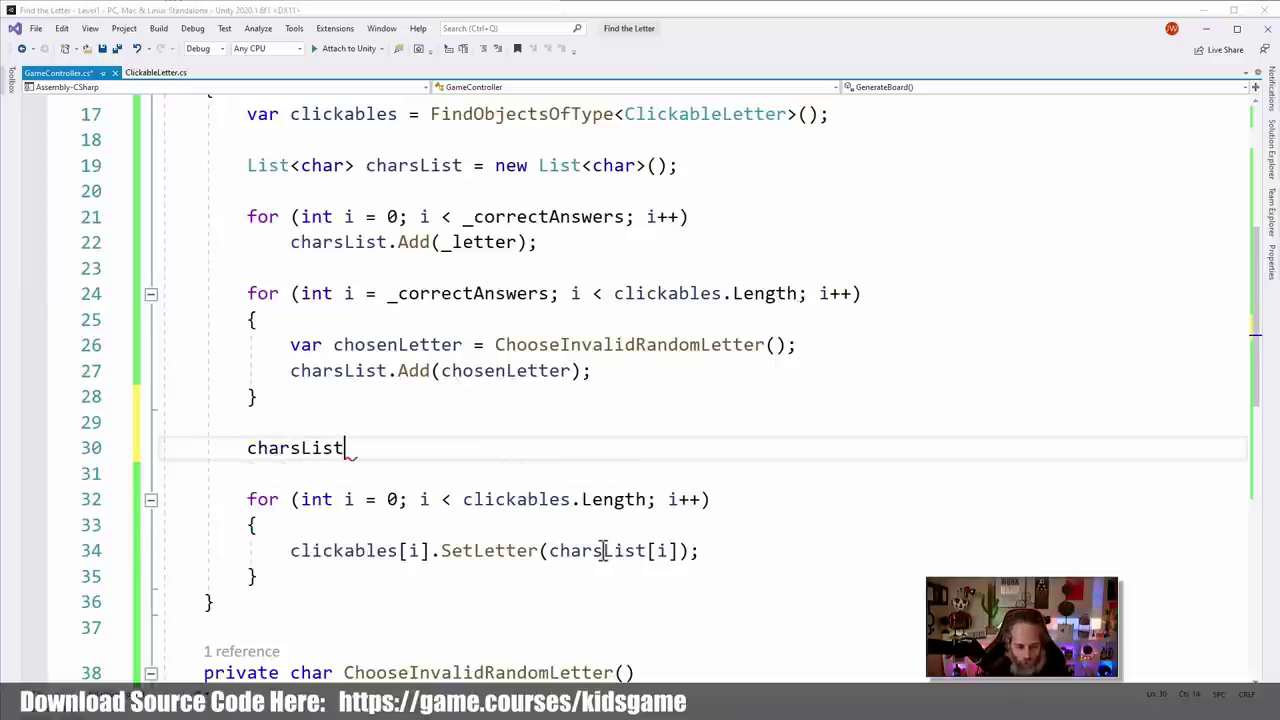
text(.OrderBy)
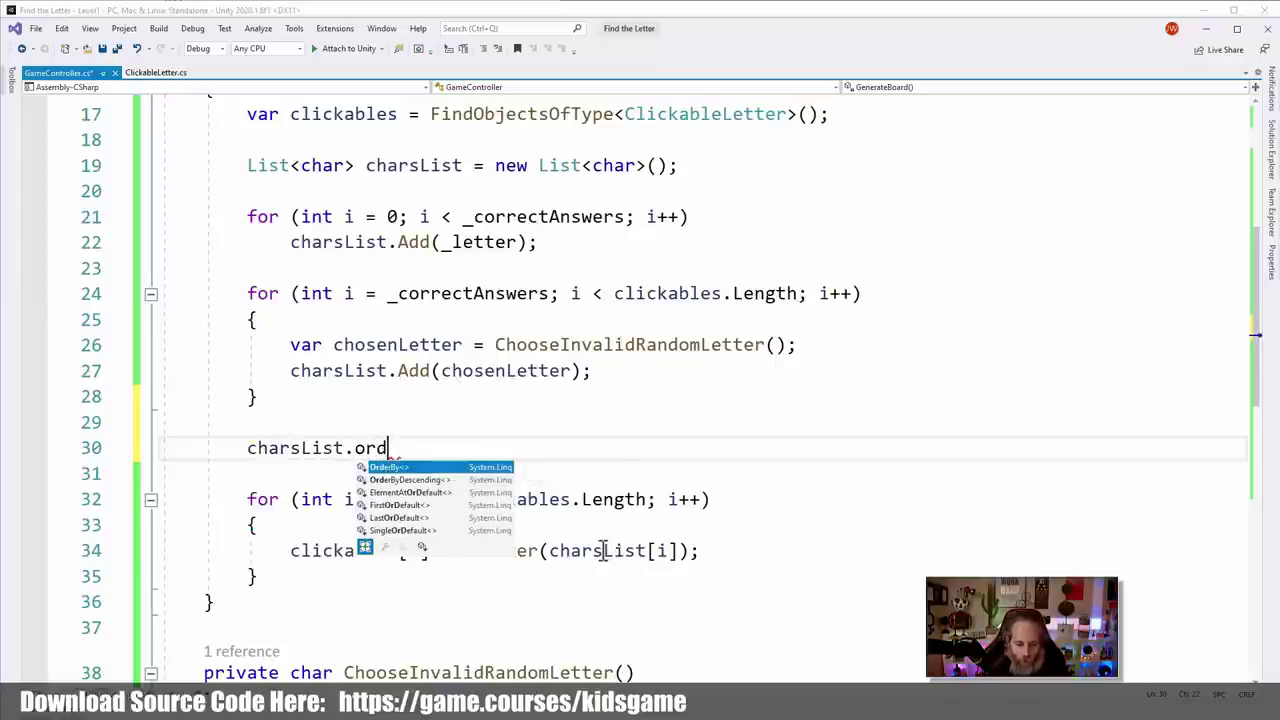
text(()
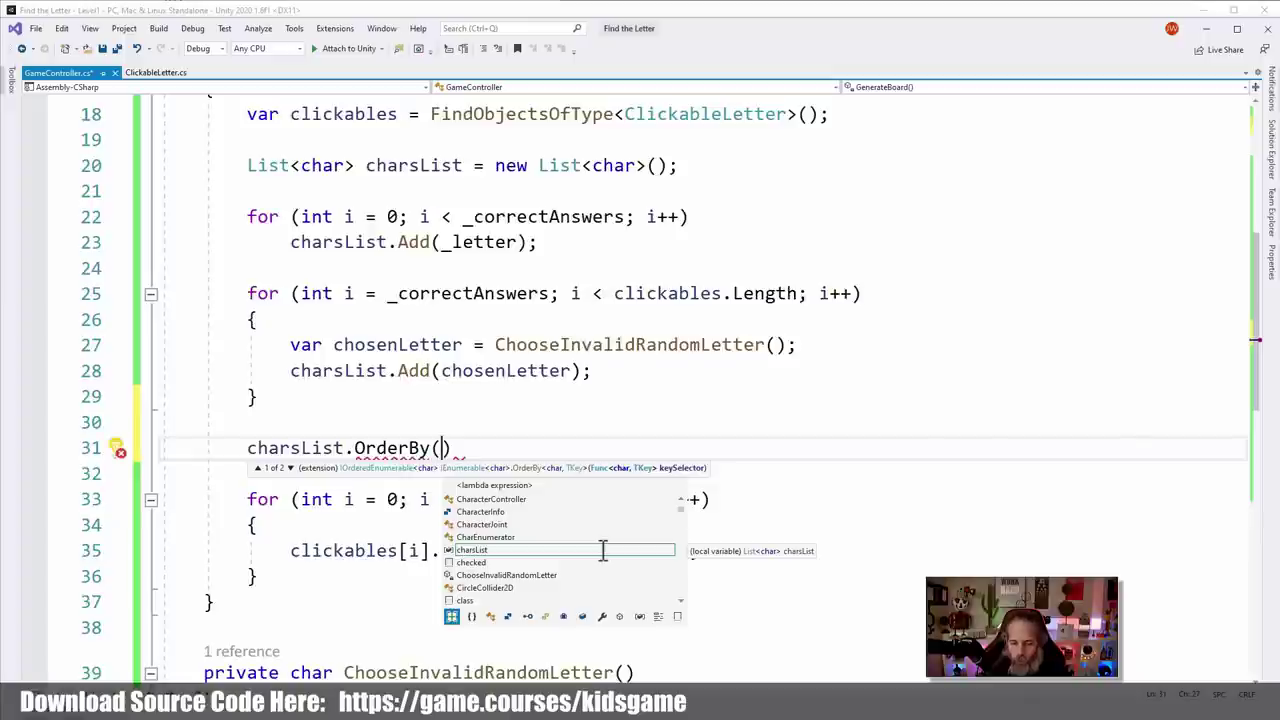
text(t=>)
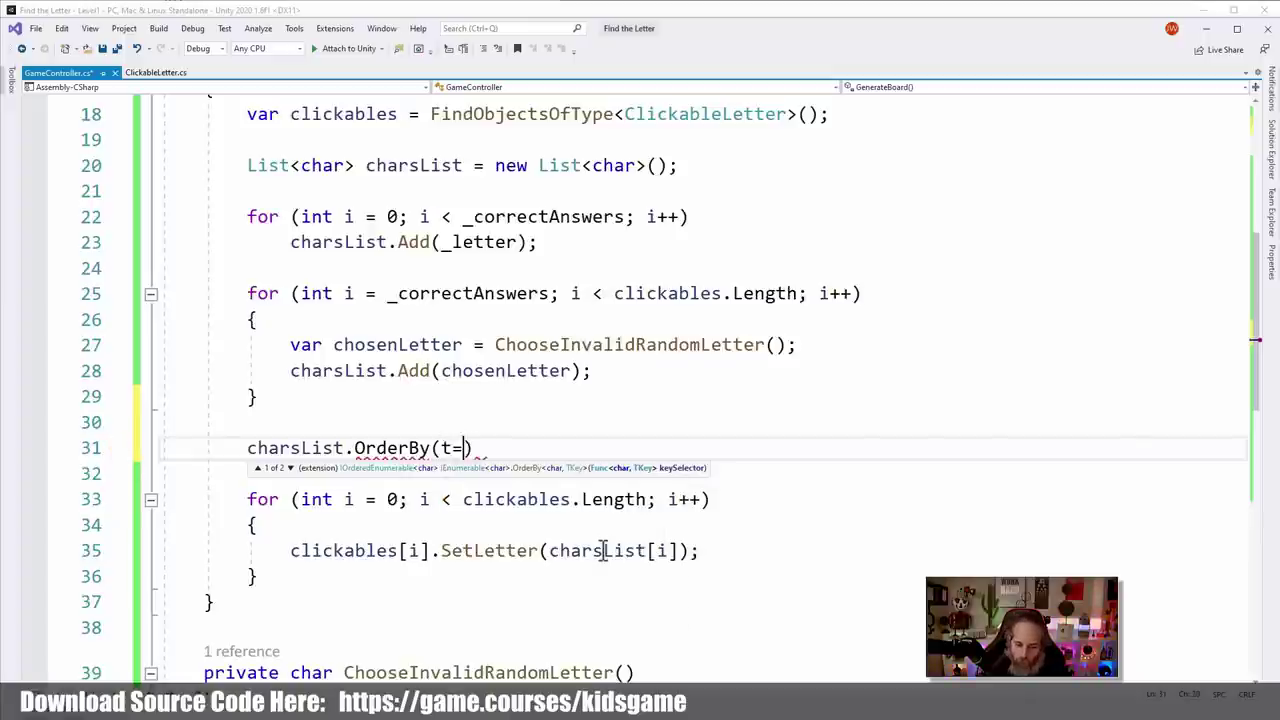
key(BackSpace)
text(> )
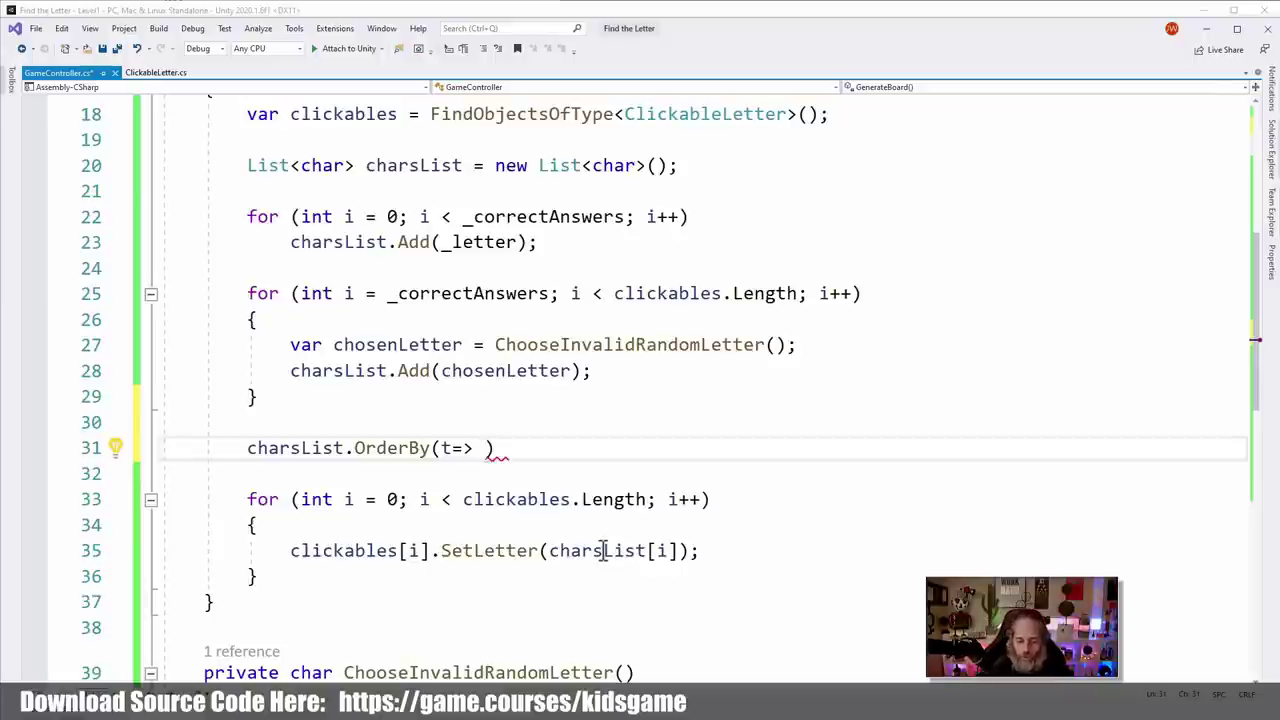
text(UnityEngine.r)
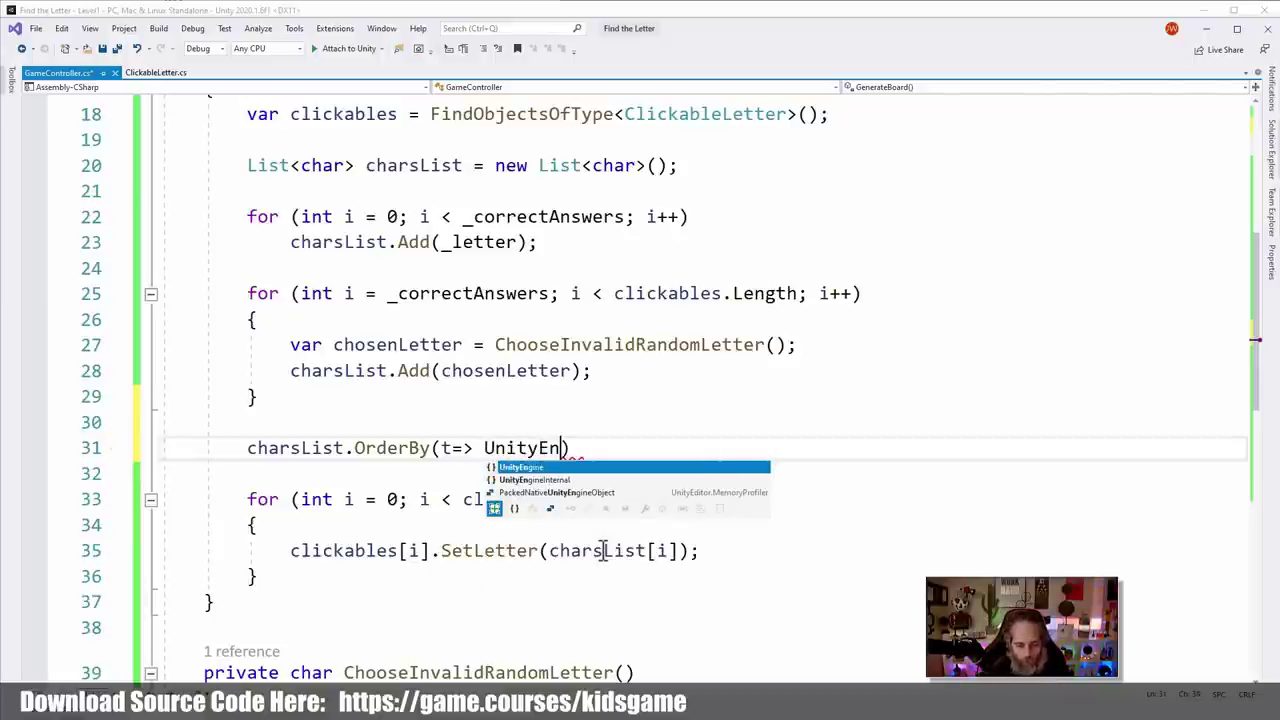
text(andom.Range()
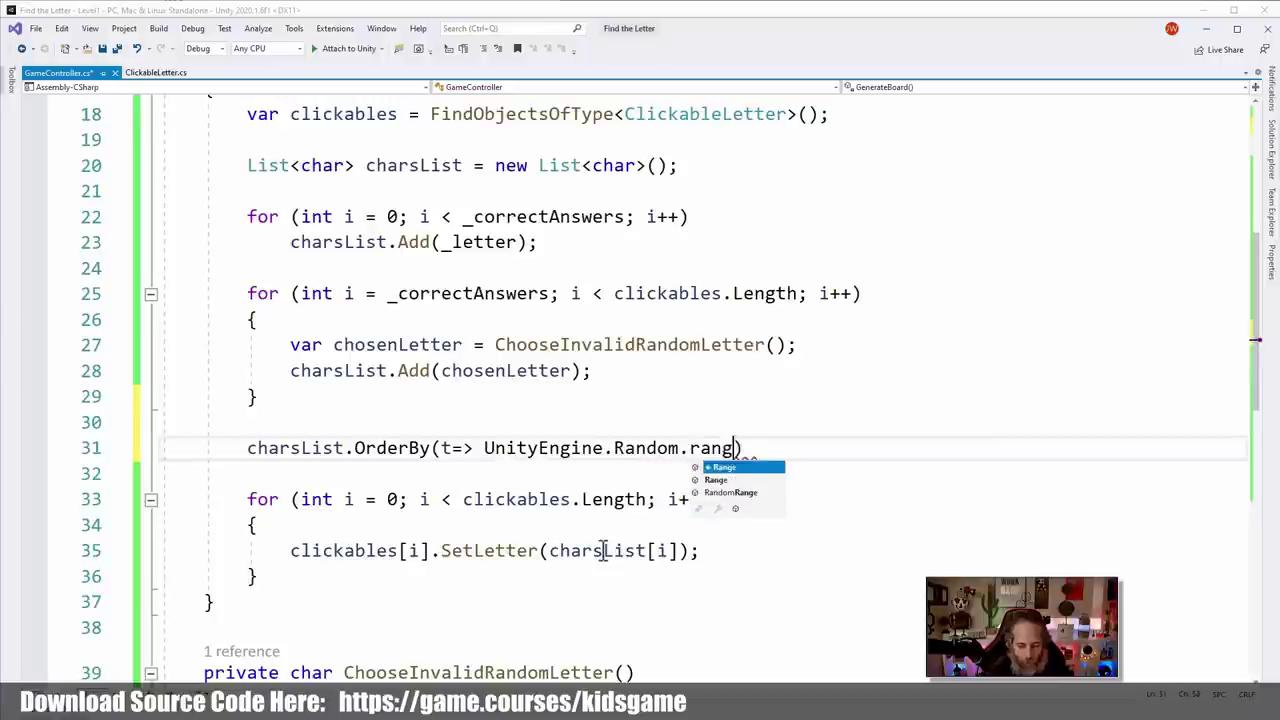
text(0, 10000)
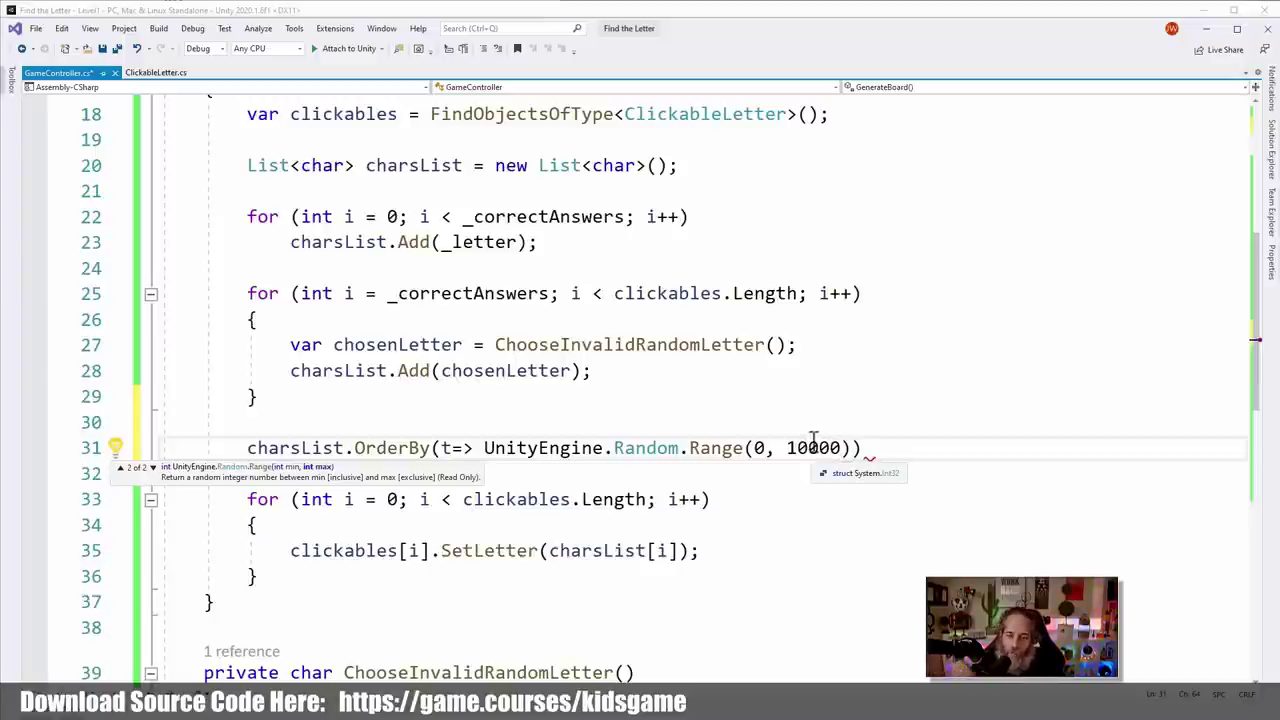
text(;)
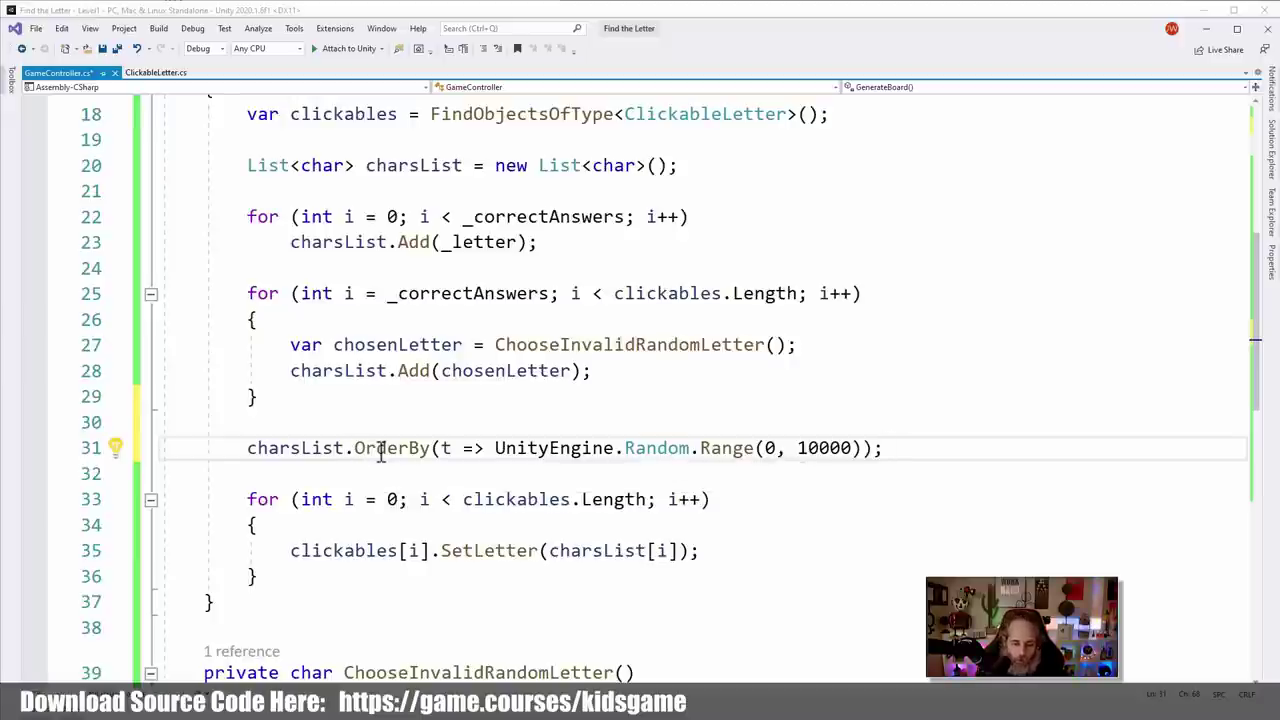
Assign the shuffled result back to charsList and append .ToList()
double_click(313, 448)
key(ctrl+c)
key(Left)
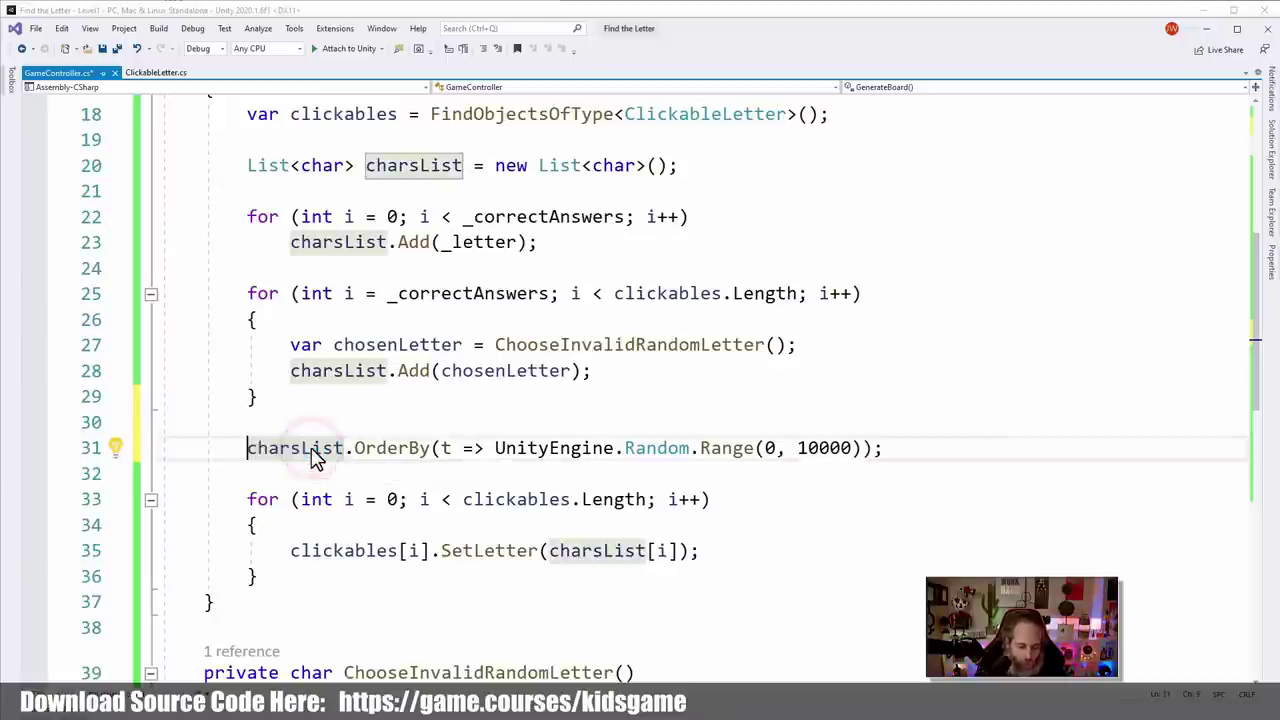
key(ctrl+v)
text(=)
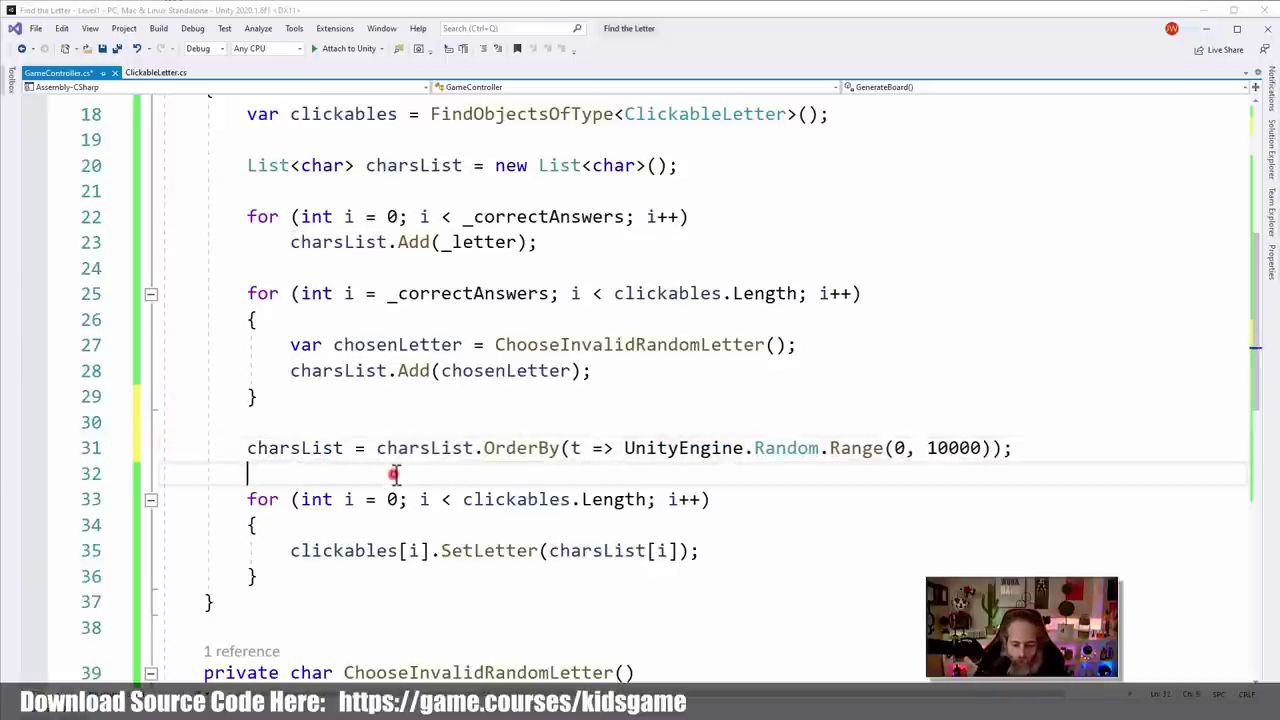
click(393, 476)
click(652, 448)
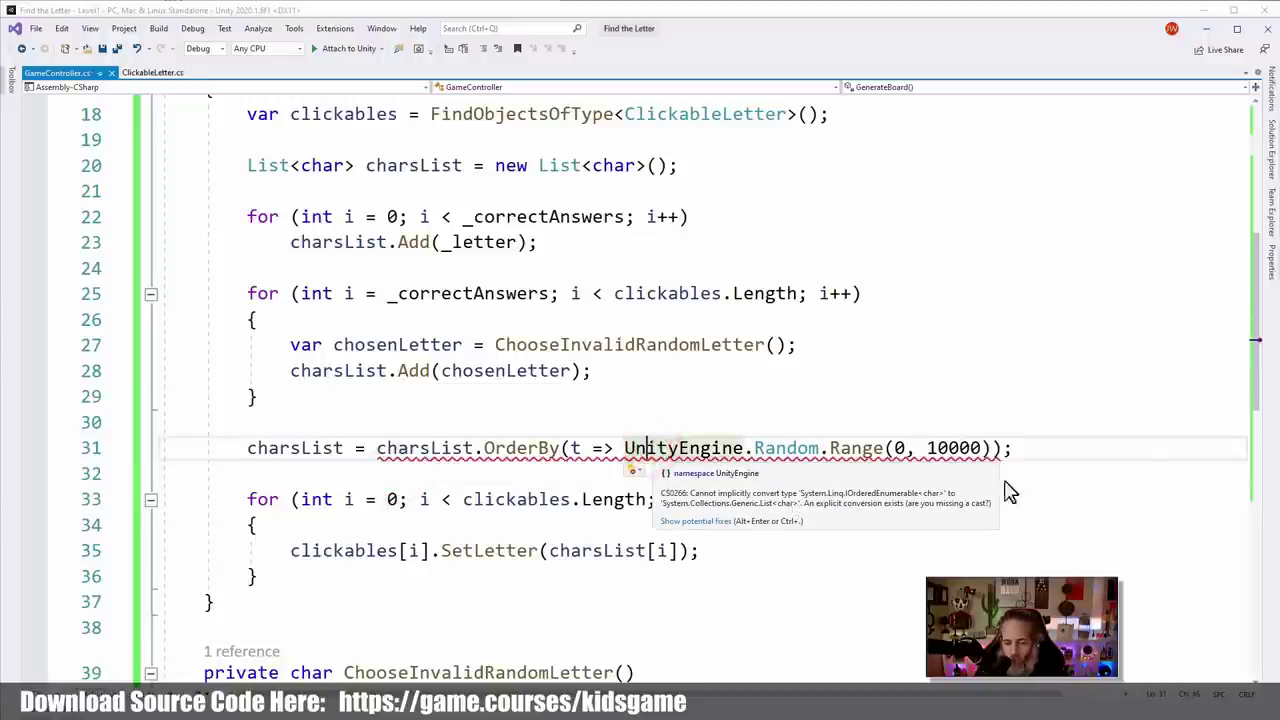
click(998, 448)
text(.ToList)
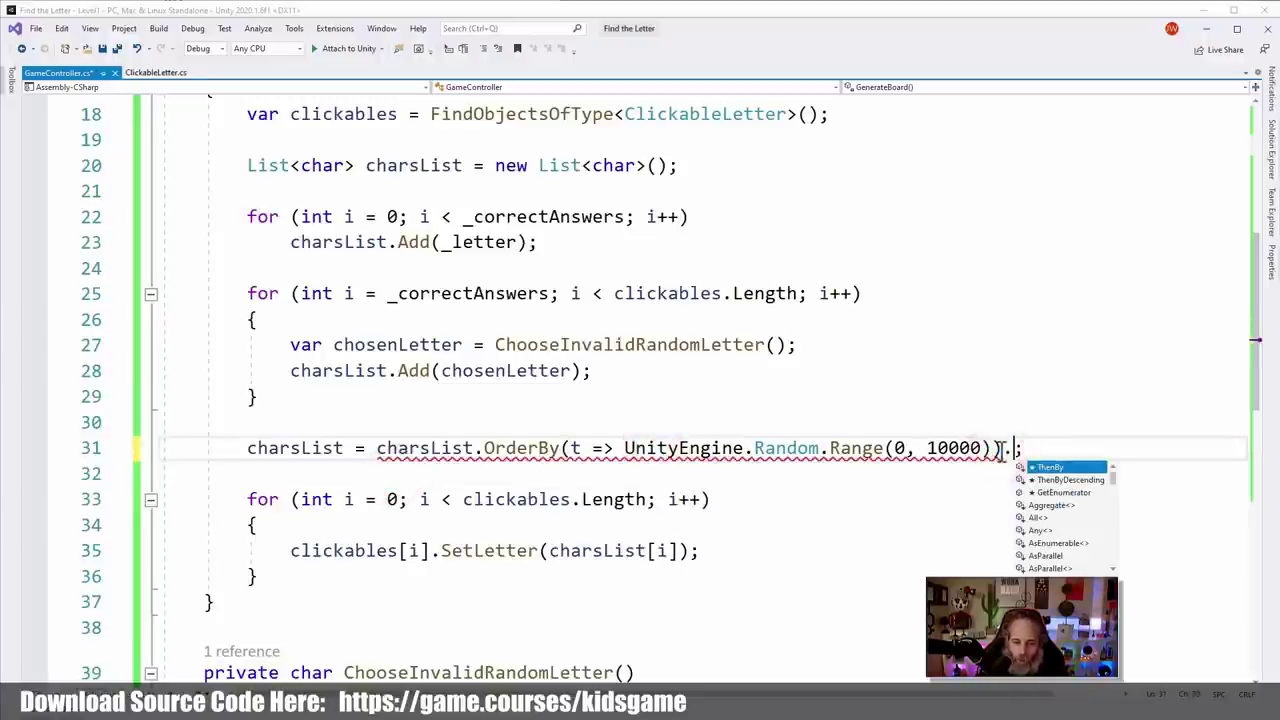
key(Tab)
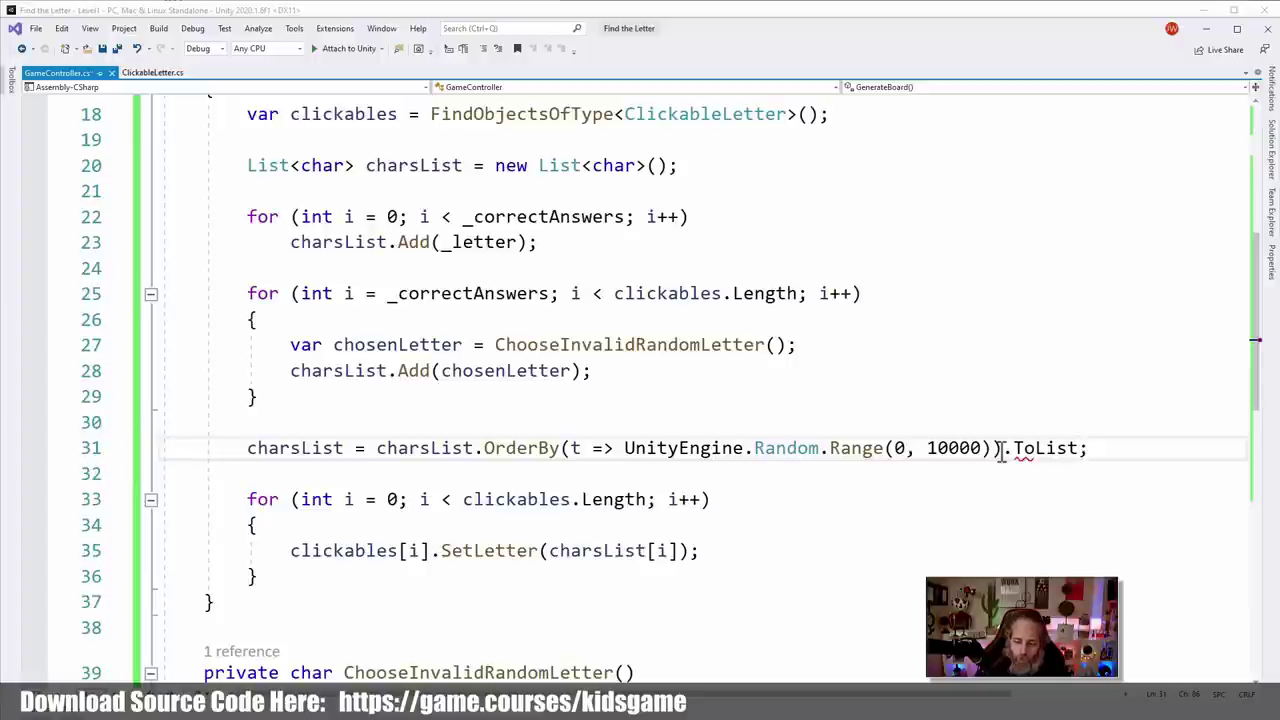
text(())
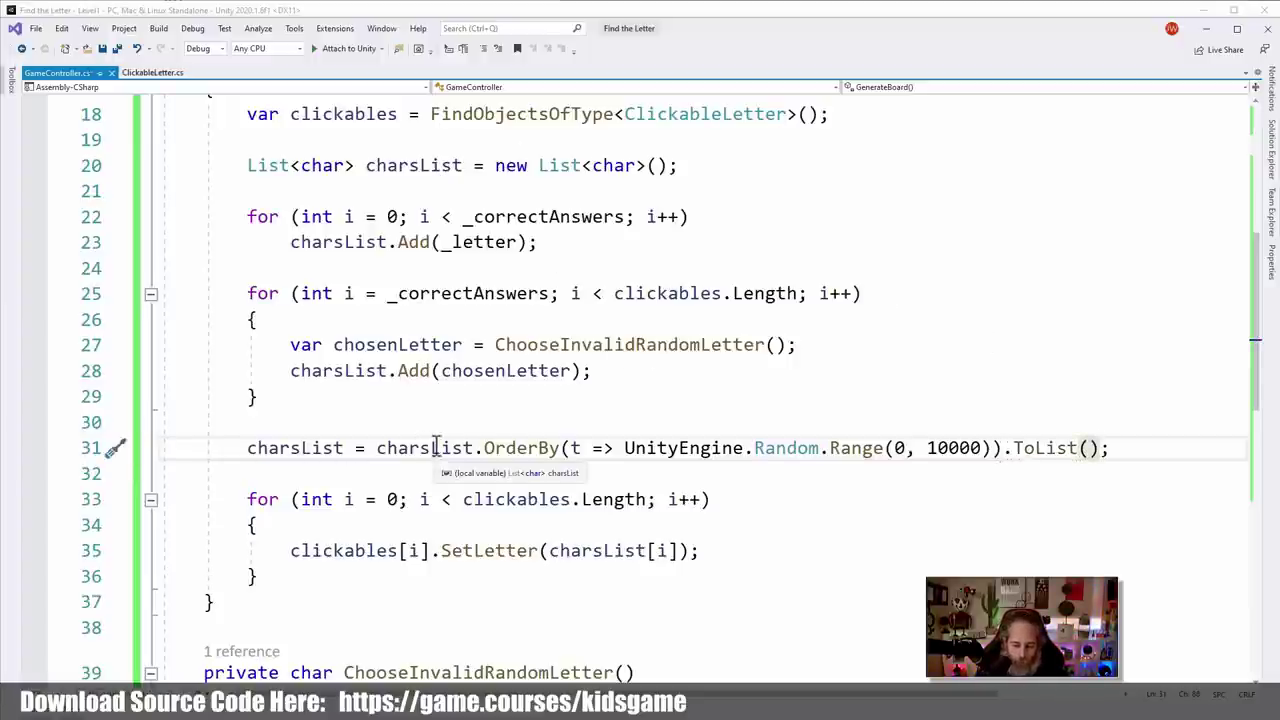
Put the .OrderBy and .ToList calls on separate lines, then run the game in Unity
click(481, 449)
key(Return)
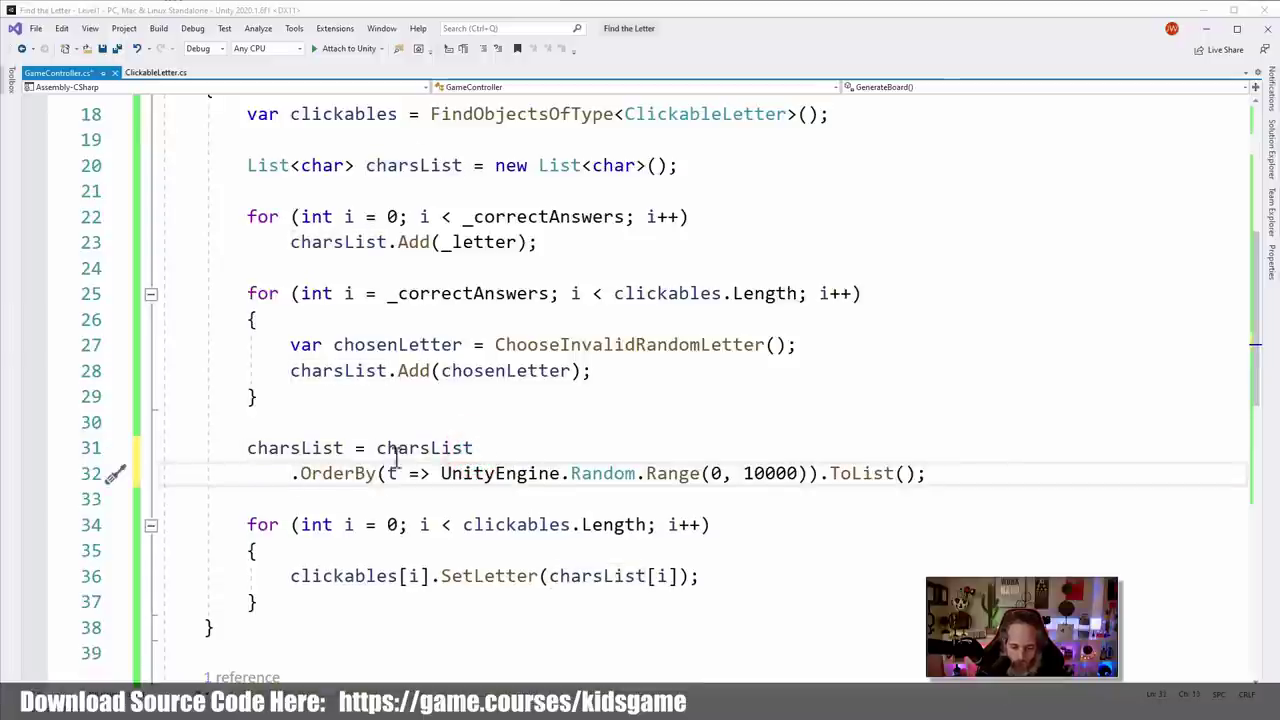
click(818, 474)
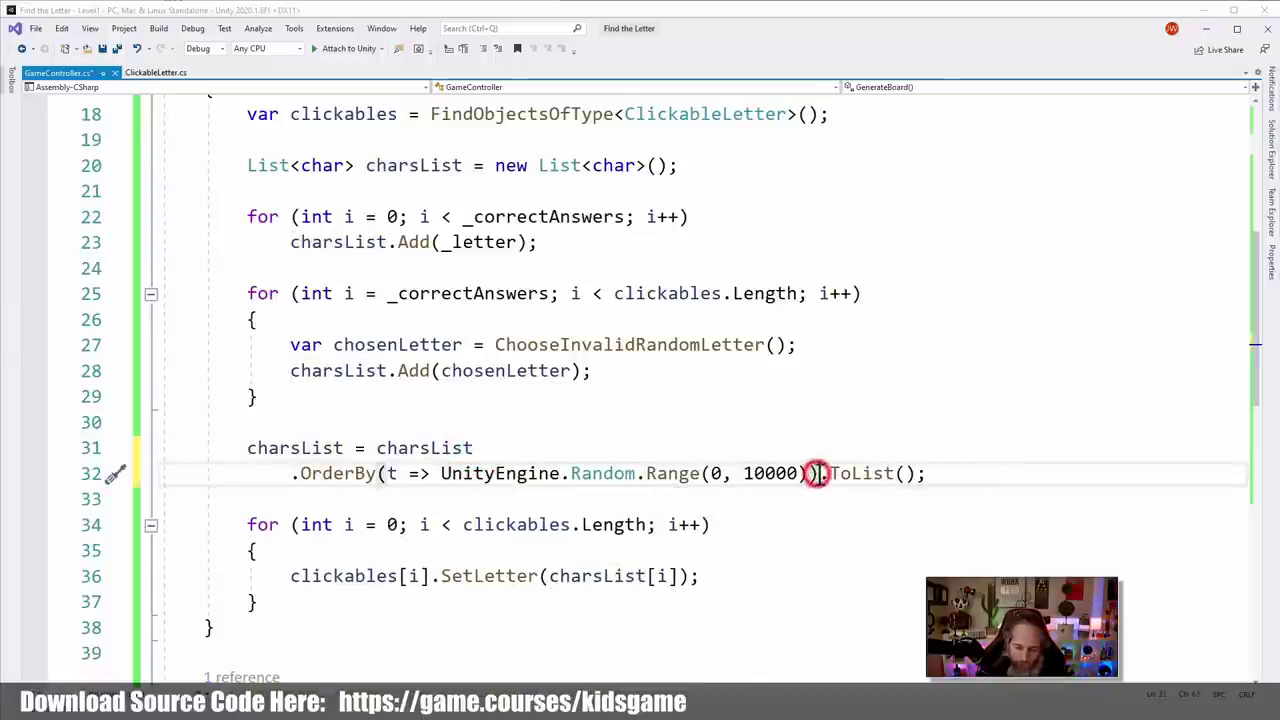
key(Return)
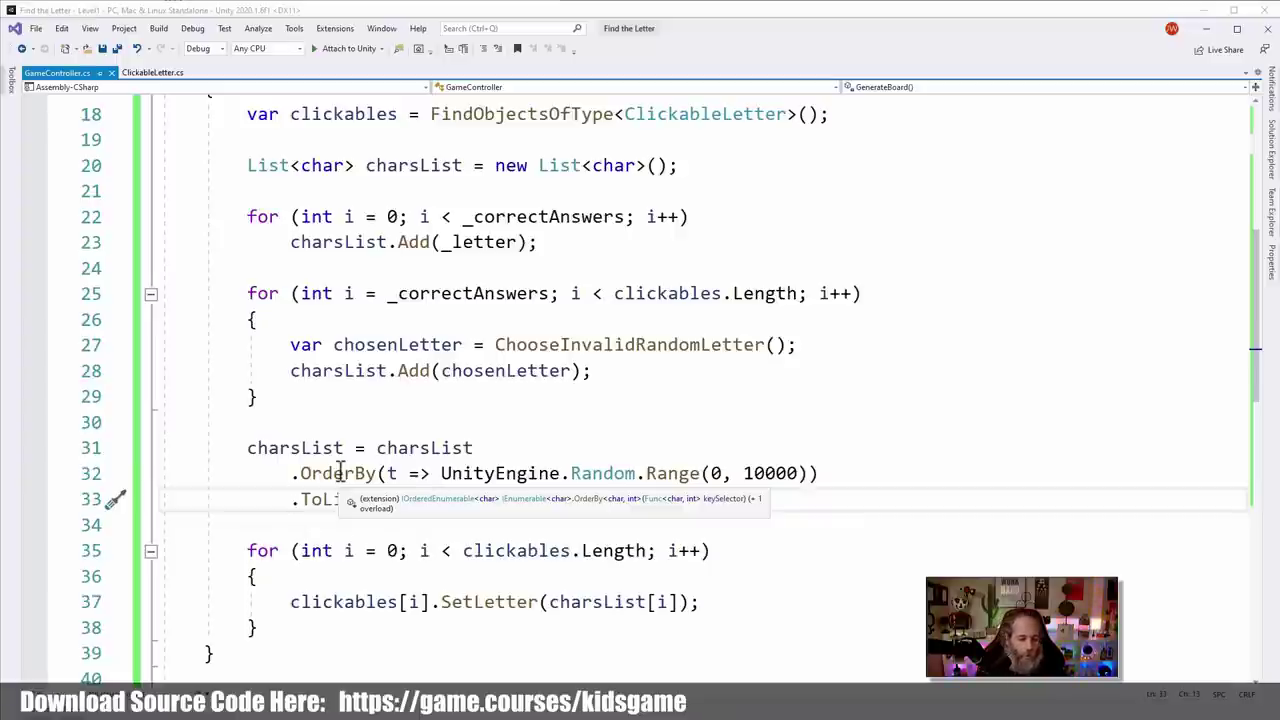
click(414, 420)
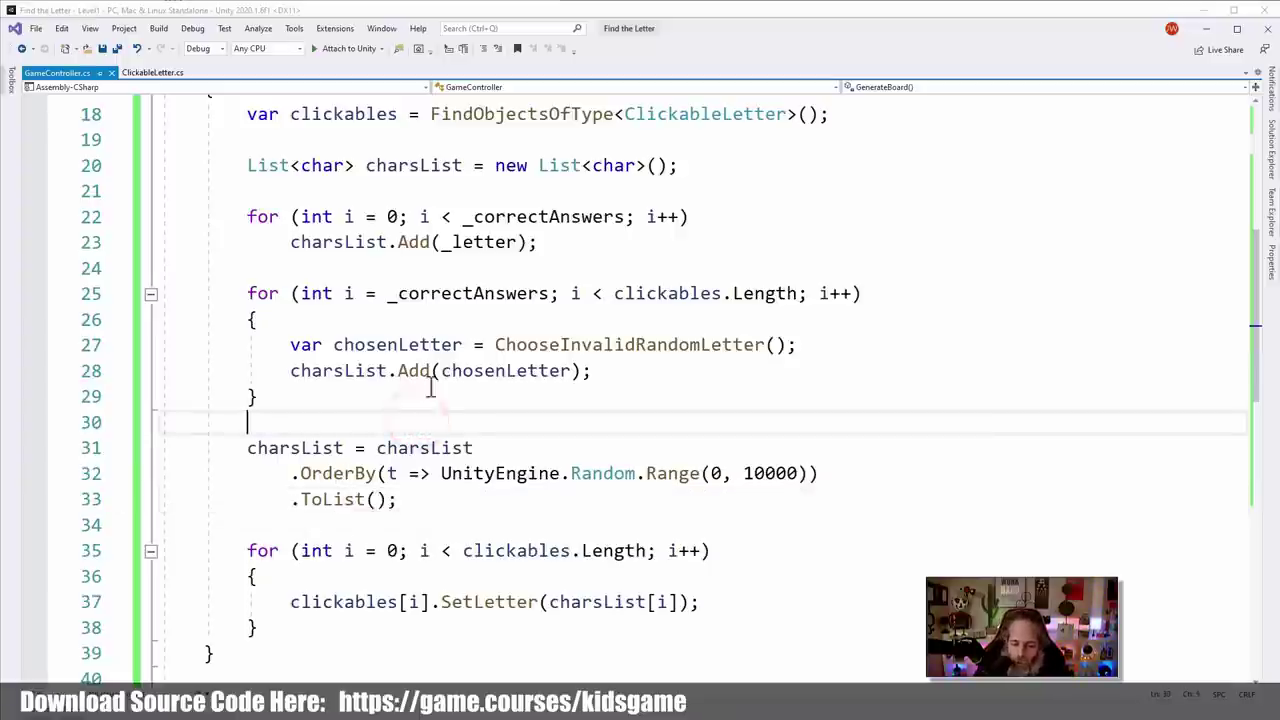
key(alt+Tab)
click(605, 44)
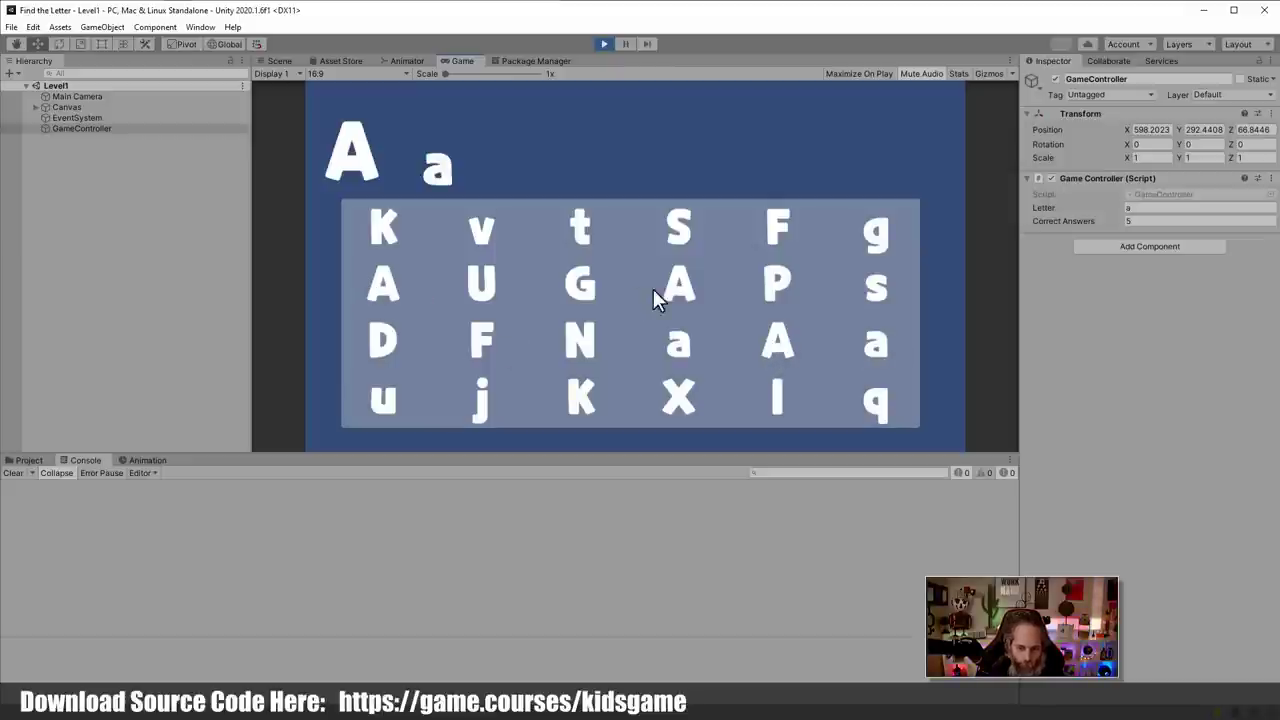
Click a, S, t, G, N and j in the shuffled grid, stop play, and open the logging code from the Console
click(679, 287)
click(677, 224)
click(593, 216)
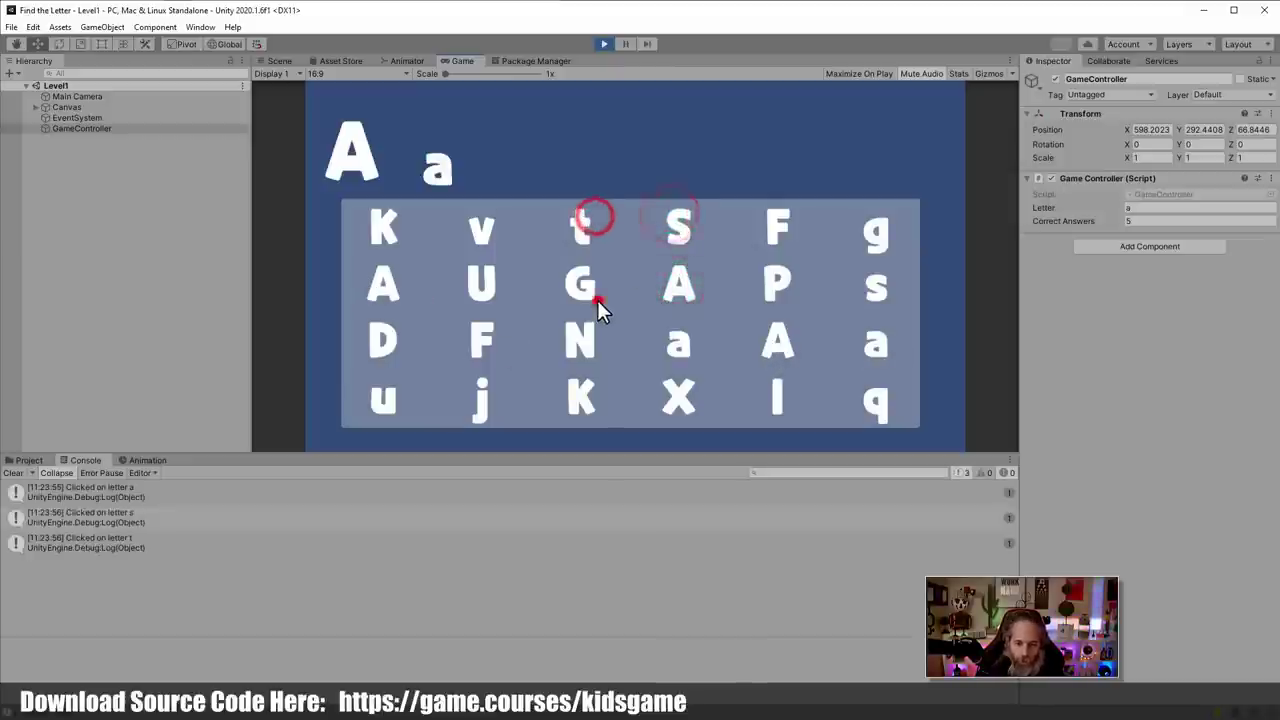
click(597, 298)
click(575, 347)
click(481, 400)
click(604, 44)
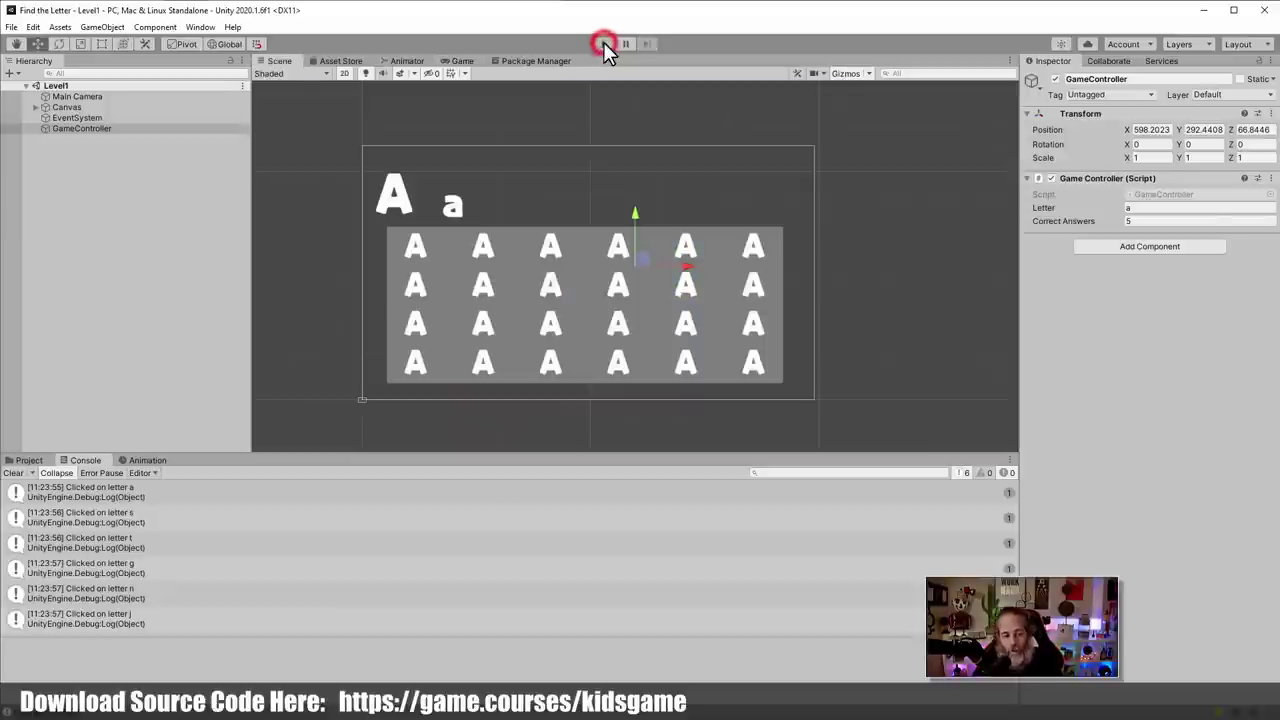
double_click(149, 497)
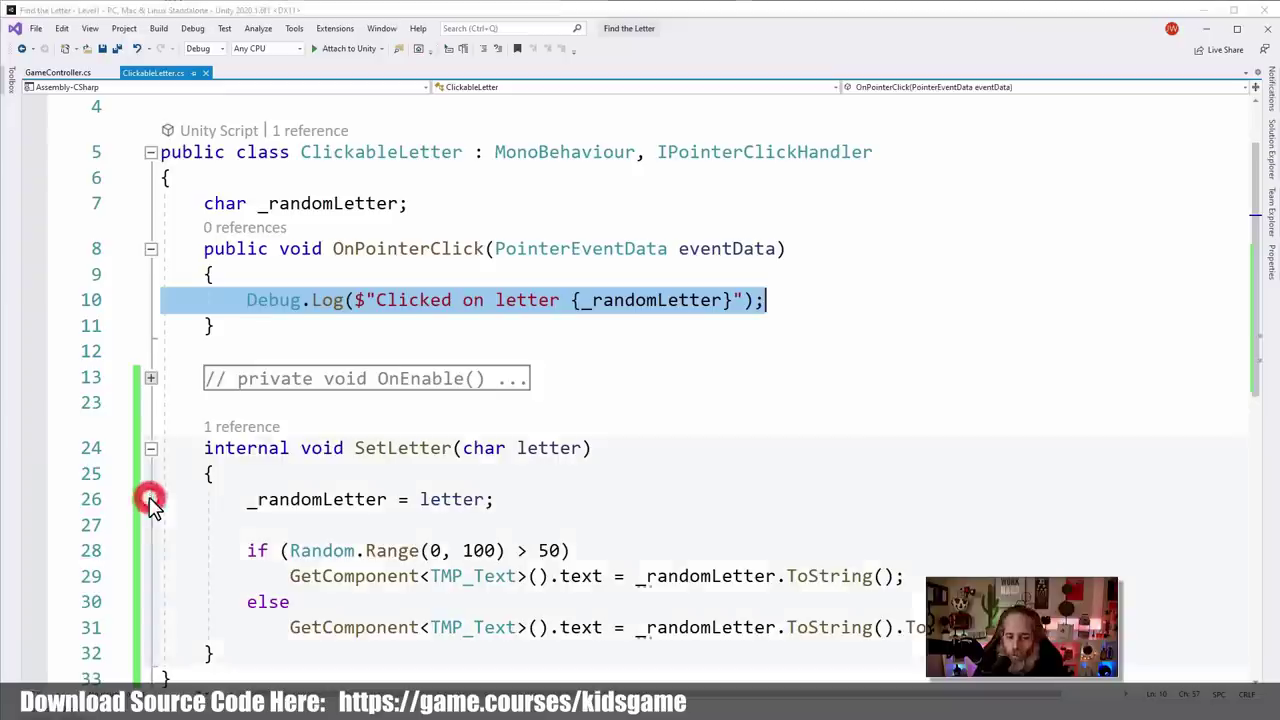
Below the click log line, begin an 'if (_randomLetter == GameController)' check, then go to GameController.cs
click(335, 333)
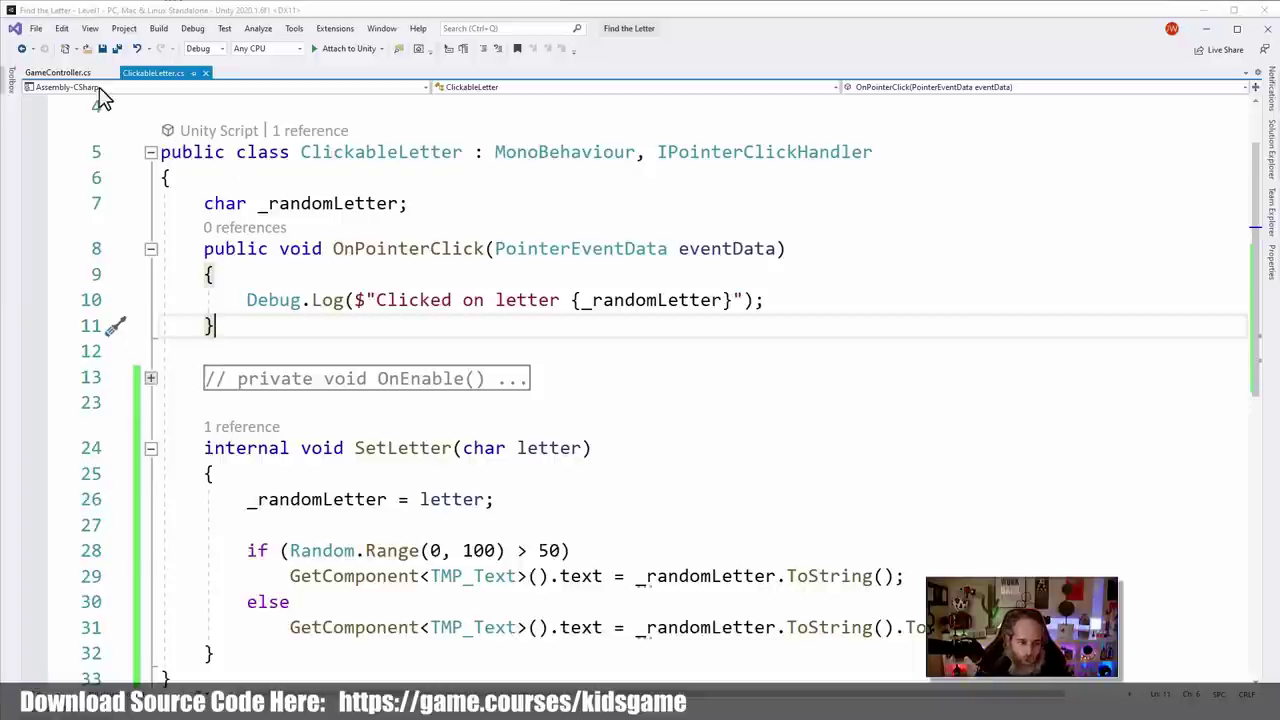
click(472, 301)
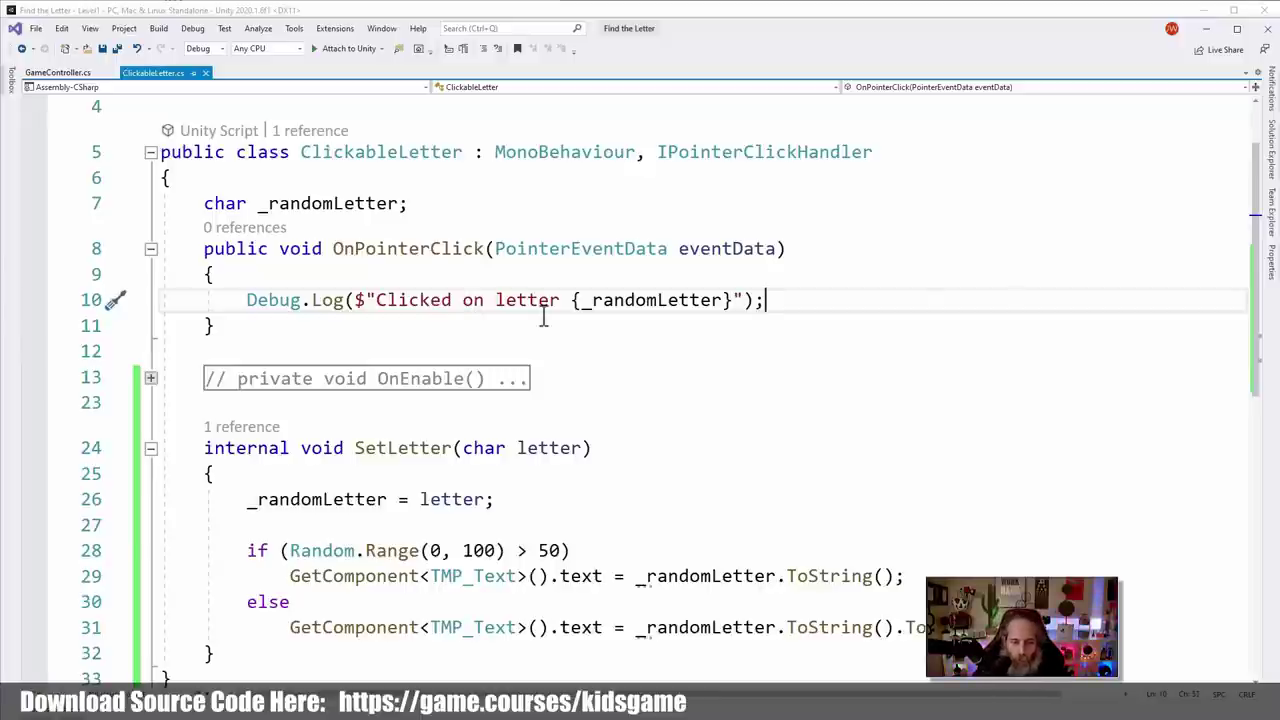
key(End)
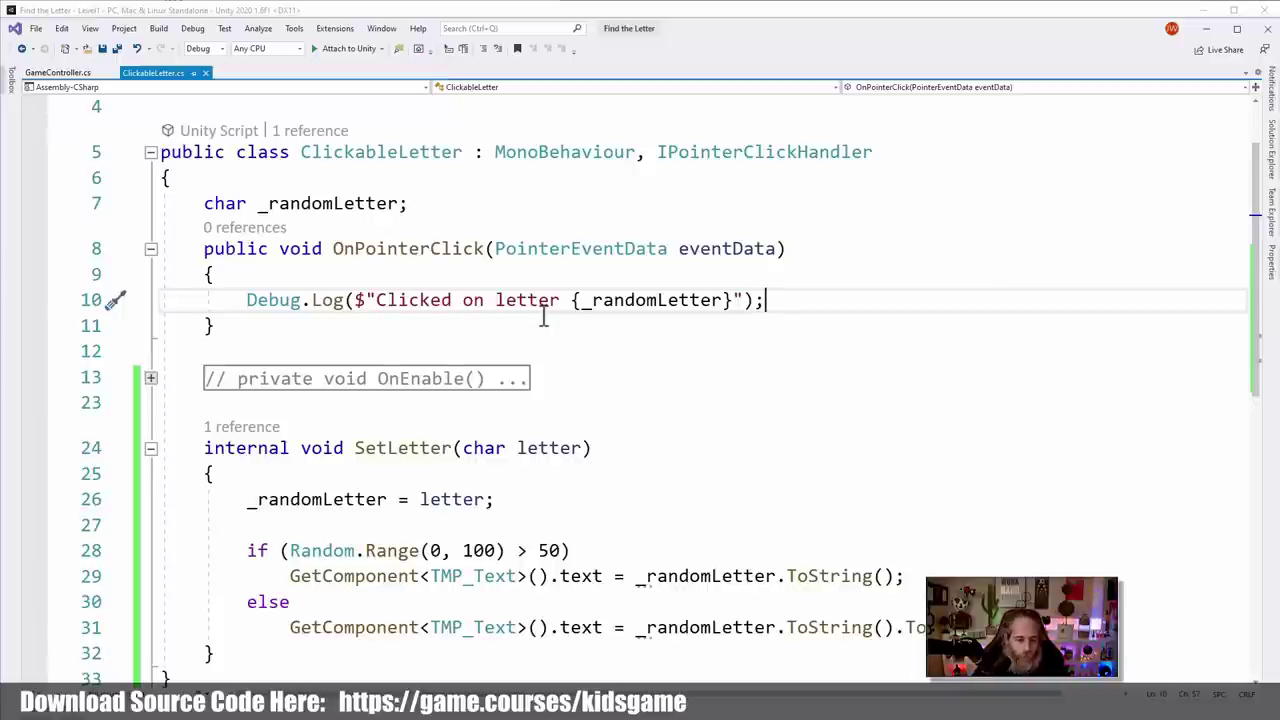
key(Return)
text(if (_)
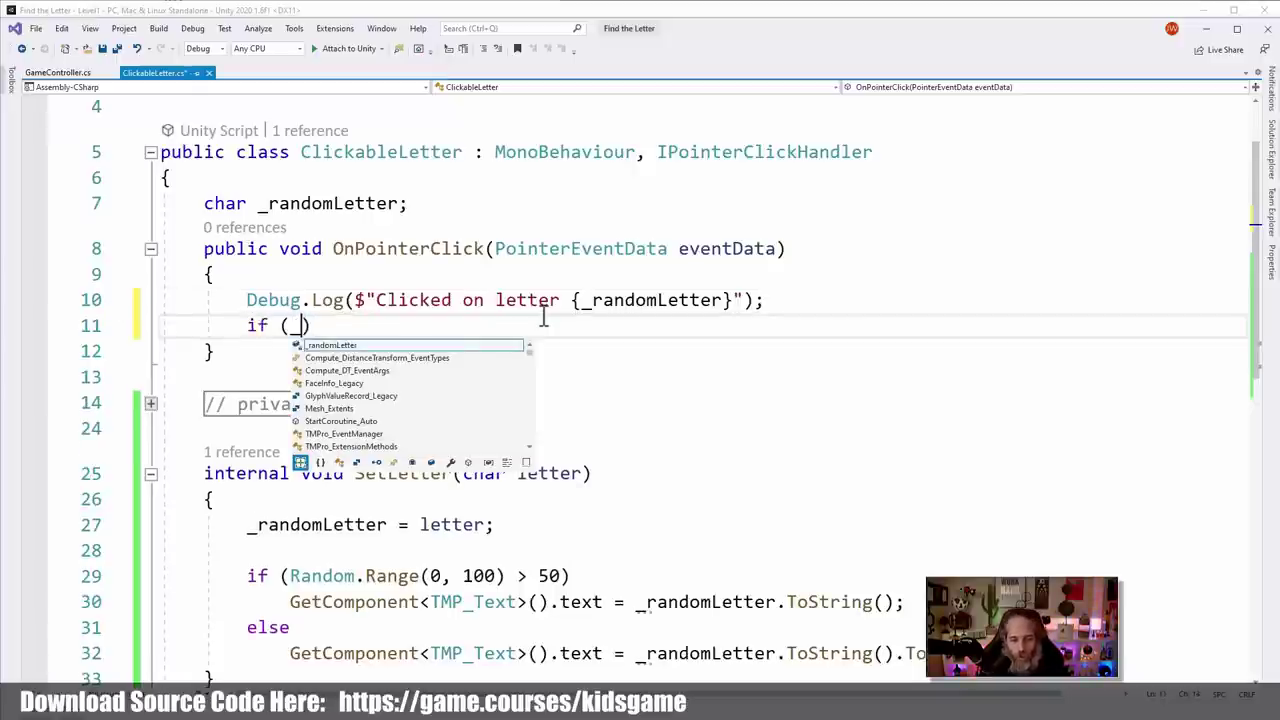
text(randomLetter =)
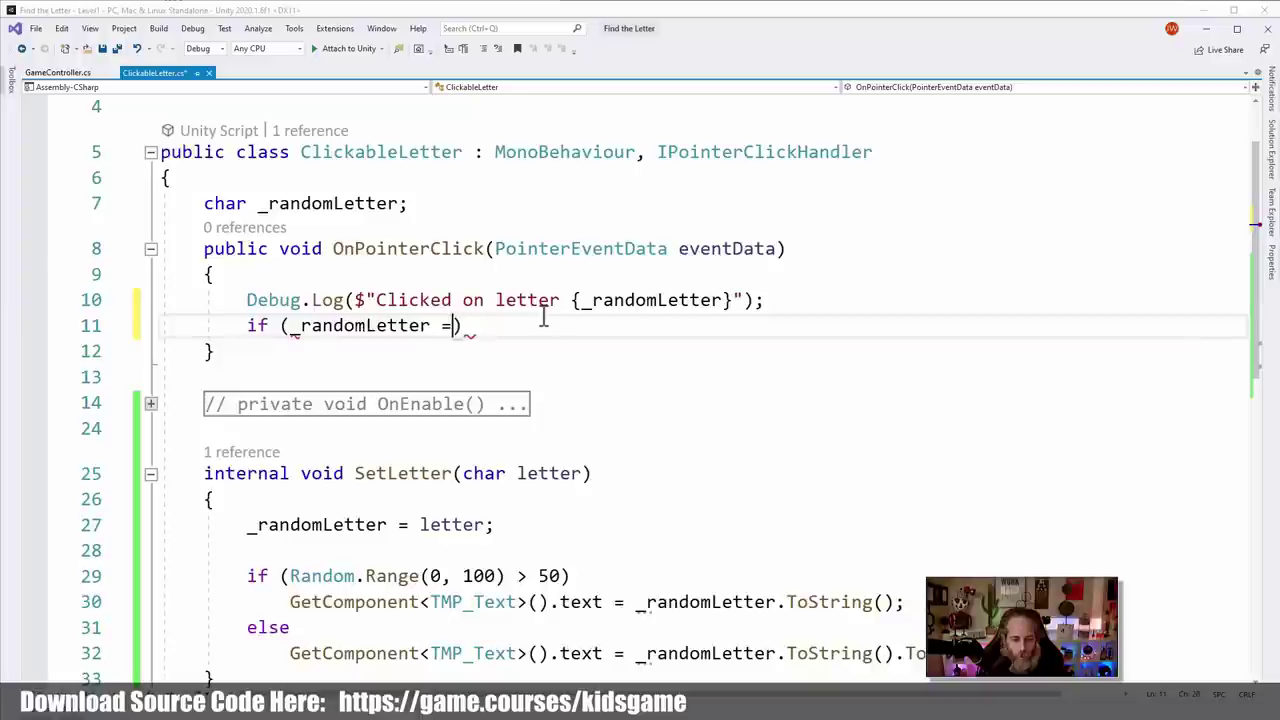
text(= GameController)
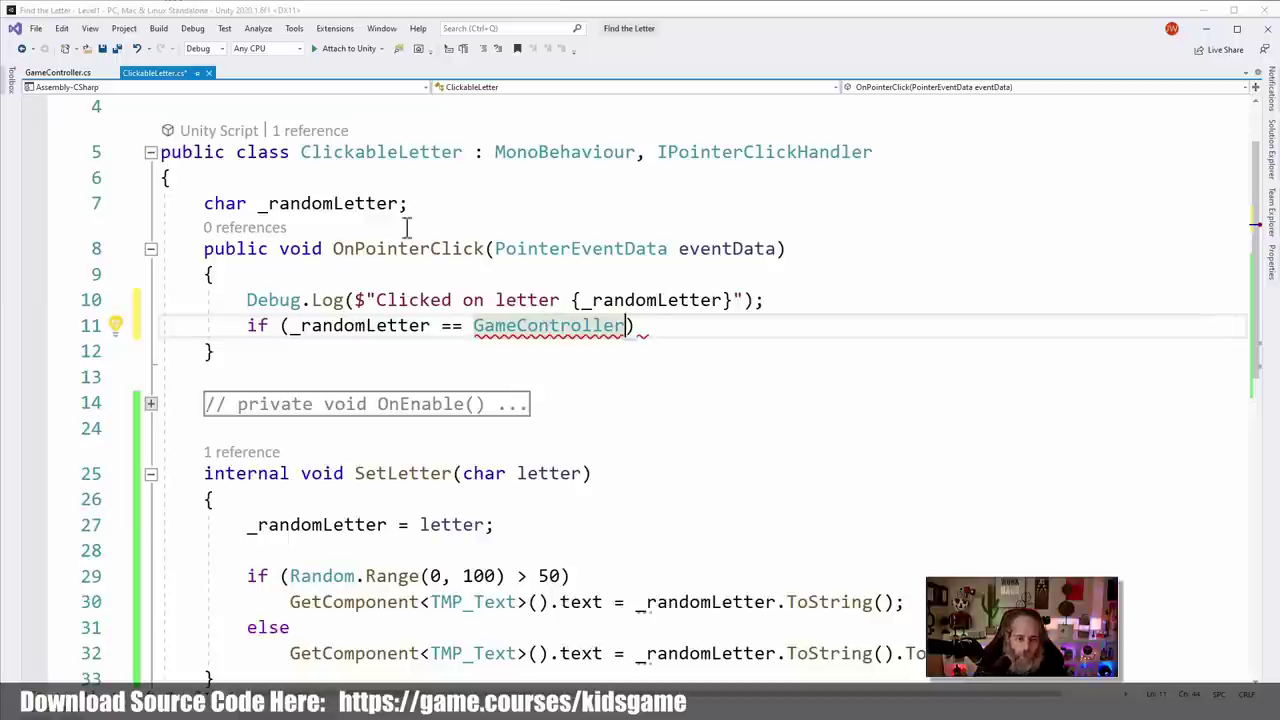
click(58, 72)
Replace [SerializeField] on the _letter field with 'public static'
scroll(590, 335, up, 2)
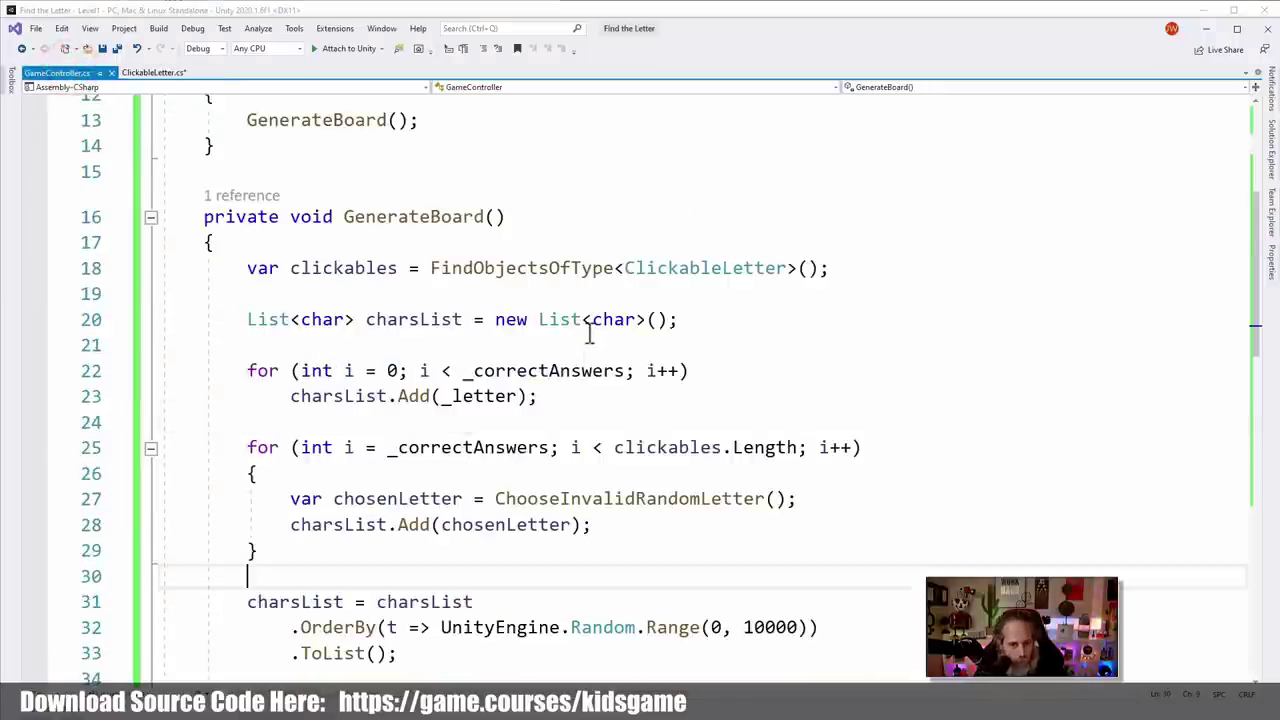
scroll(588, 335, up, 4)
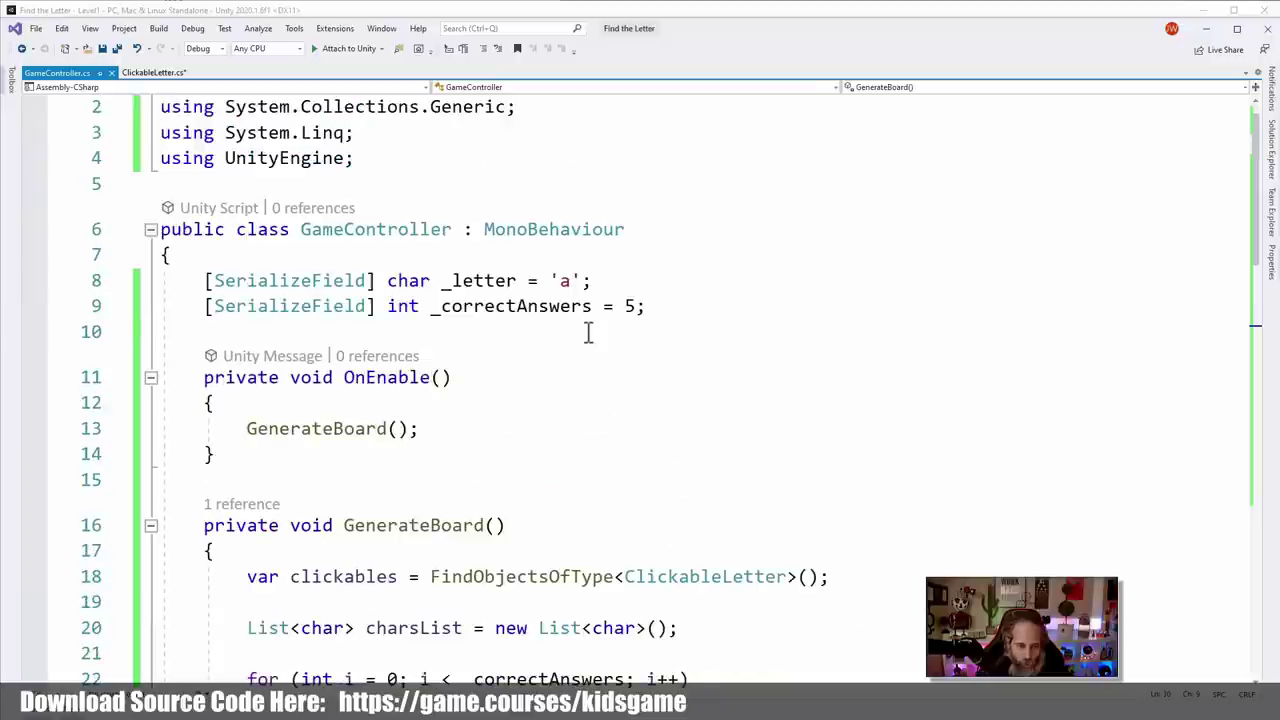
click(386, 281)
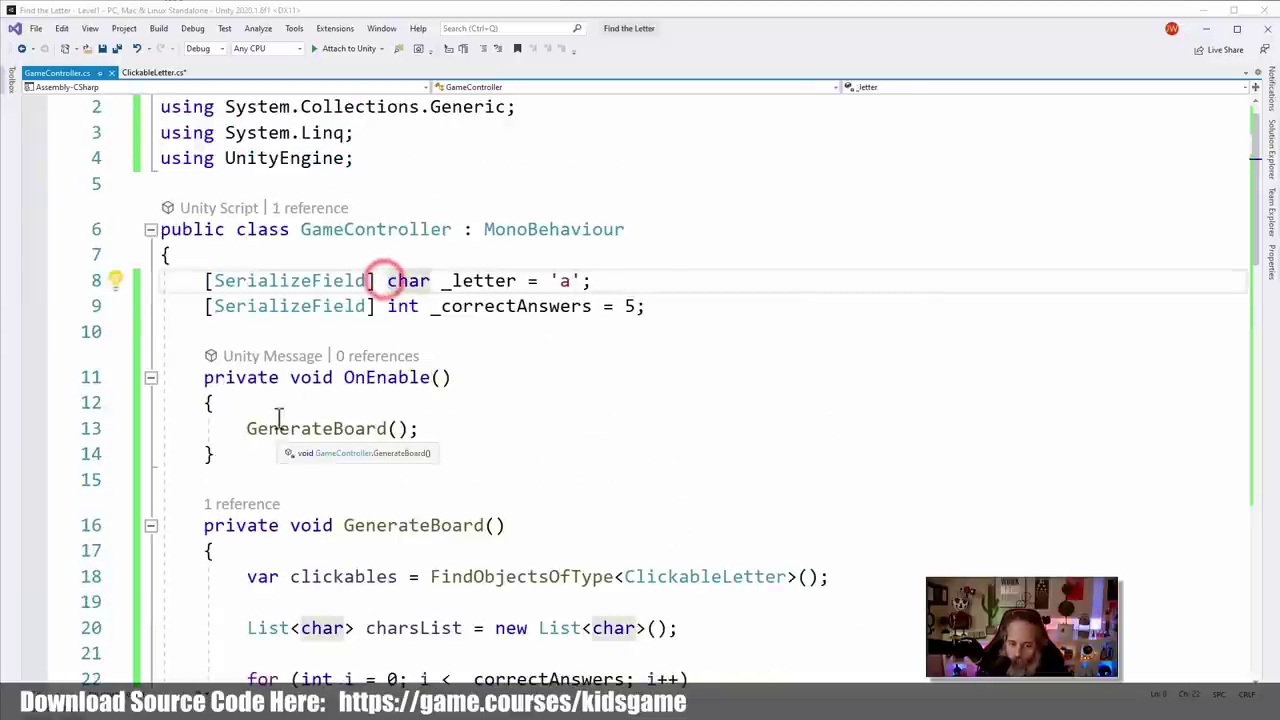
text(static)
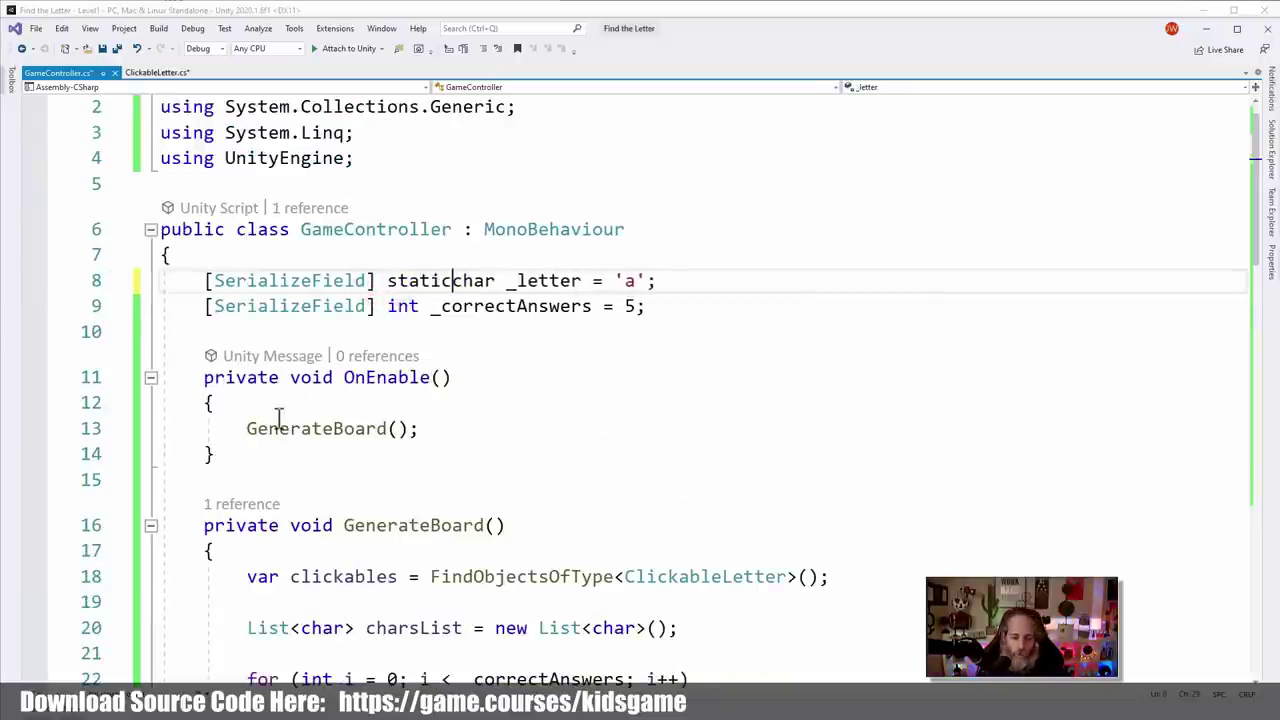
key(Home)
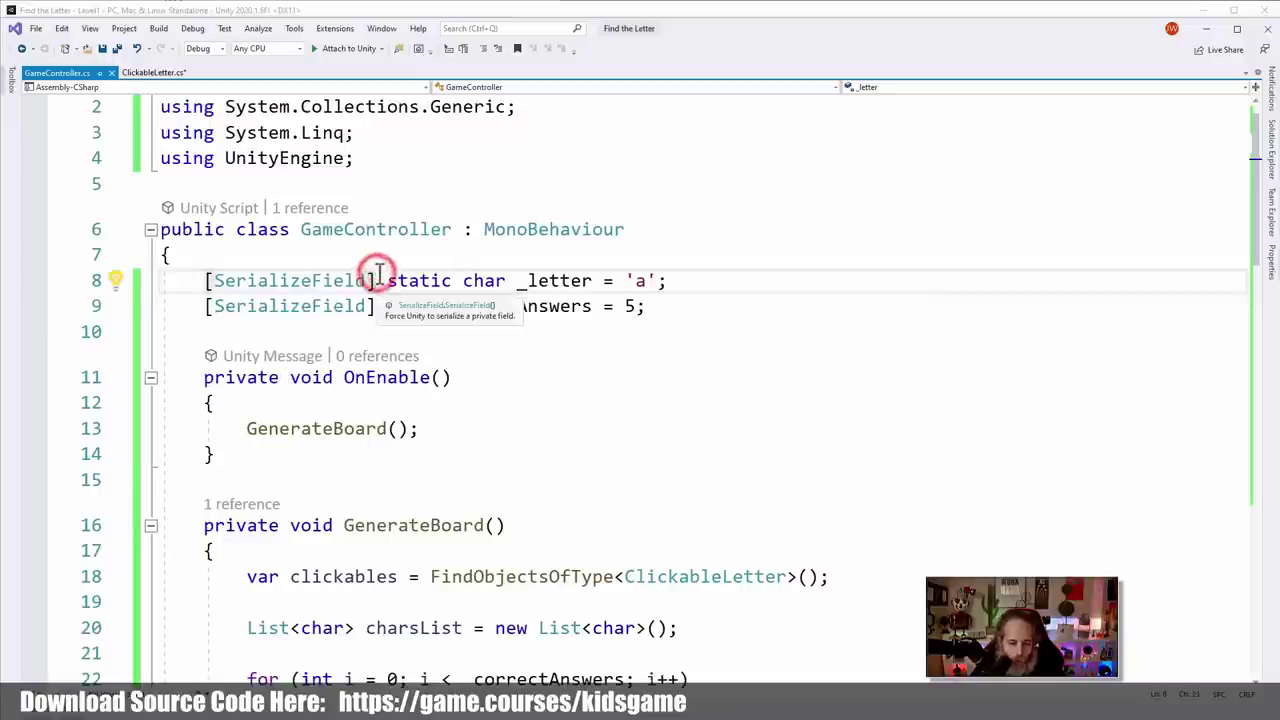
key(ctrl+Delete)
key(ctrl+Delete)
key(ctrl+Delete)
click(400, 254)
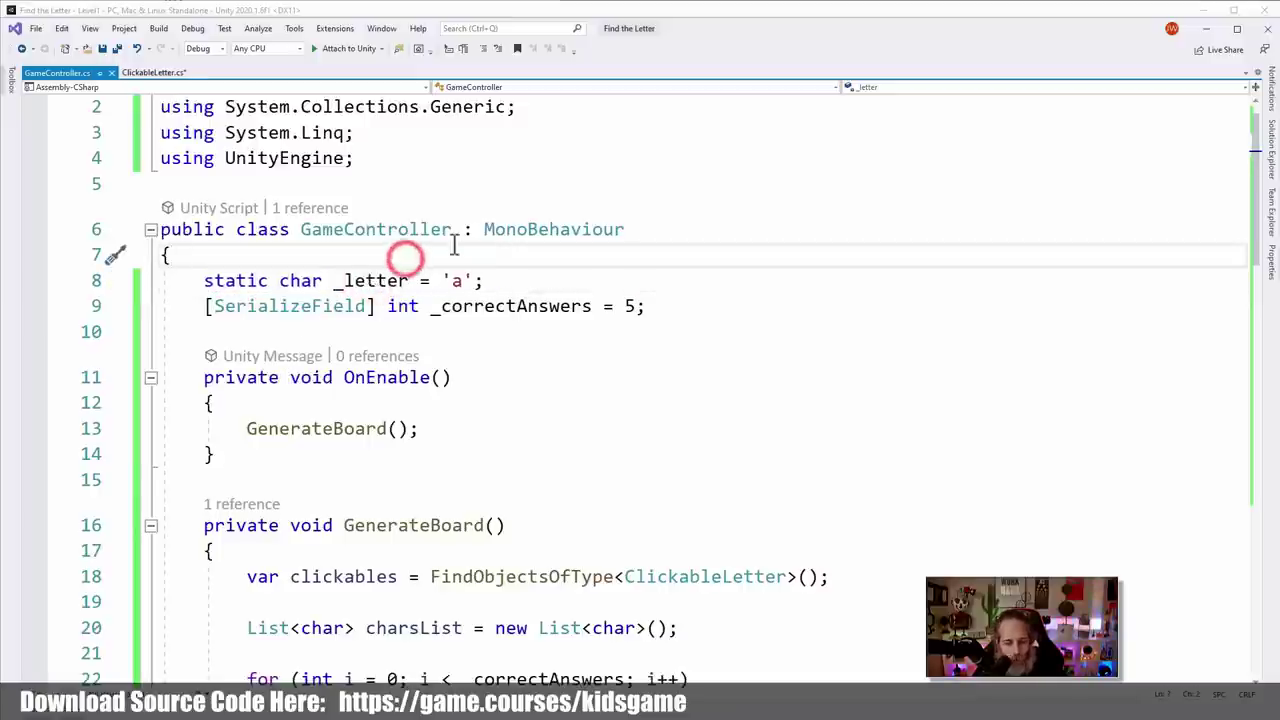
click(368, 281)
click(198, 281)
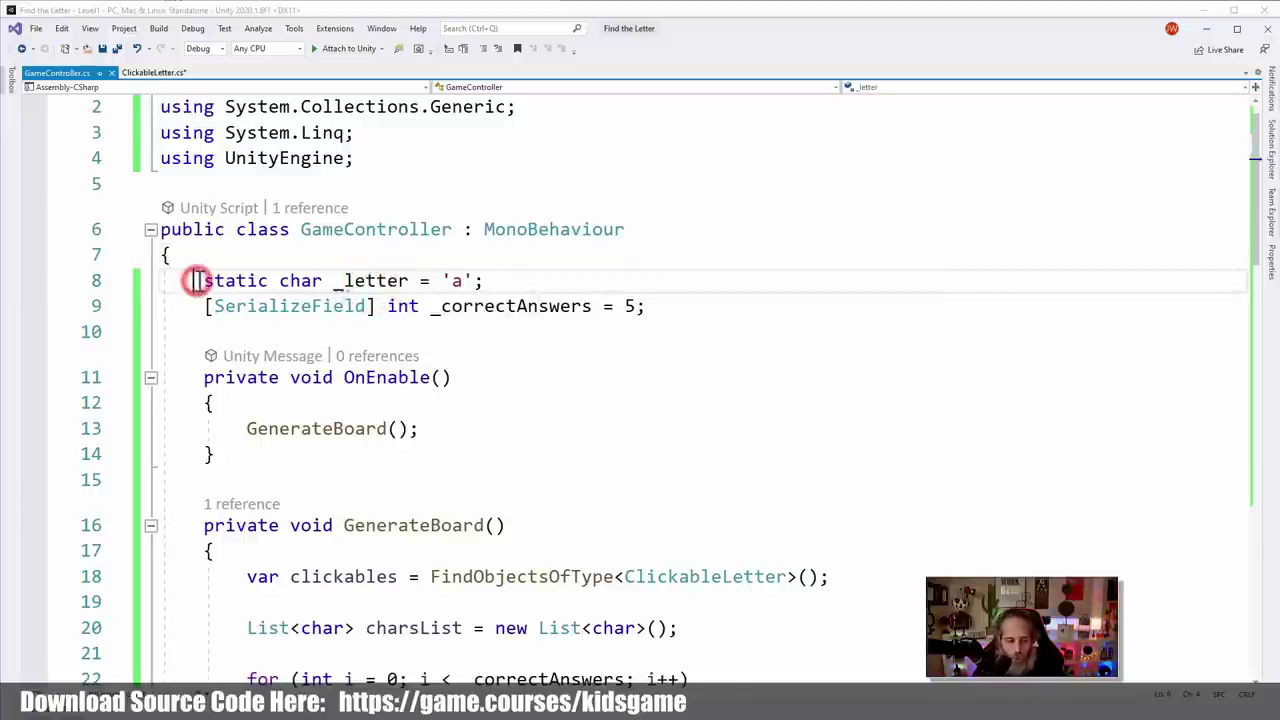
text(public)
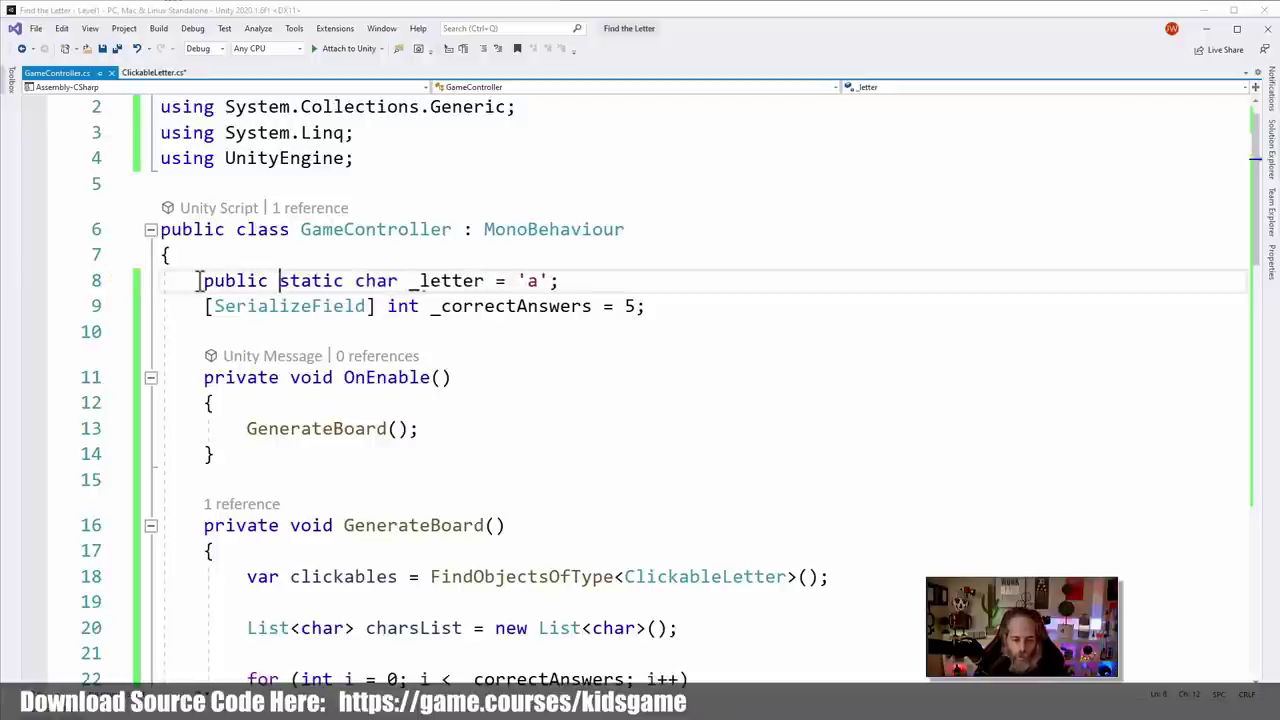
Rename the _letter field to Letter throughout the file
click(455, 282)
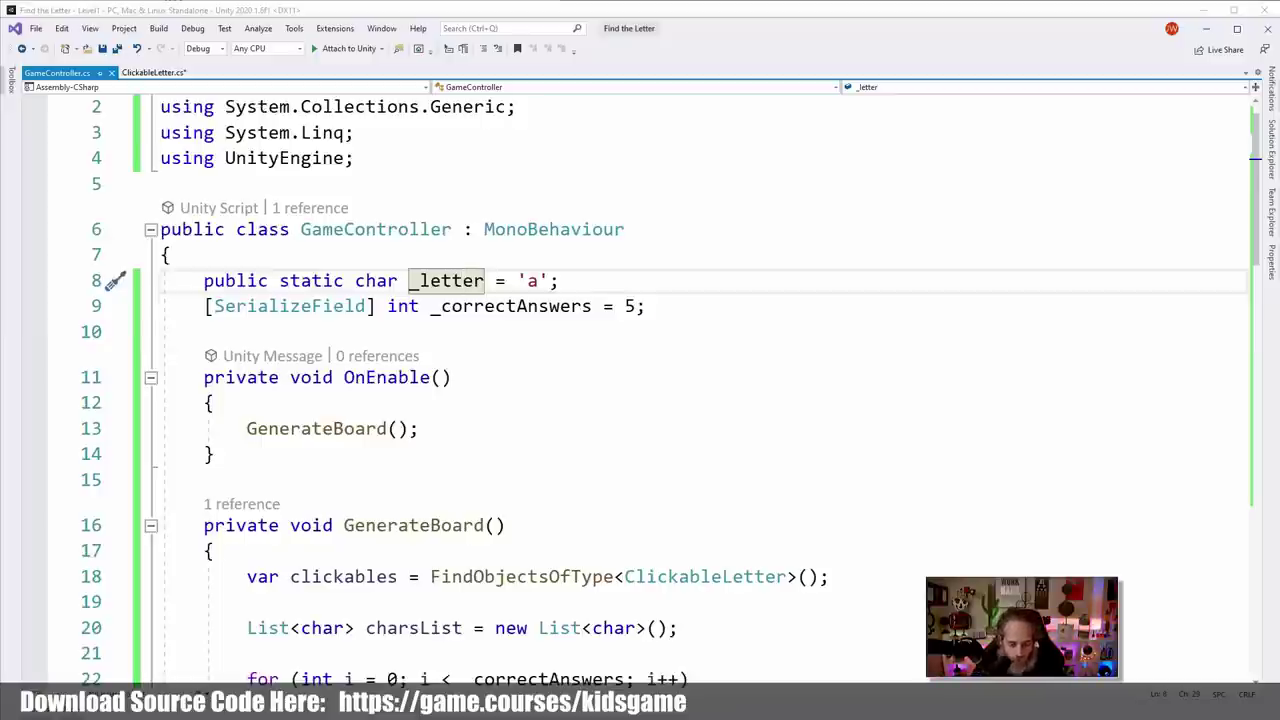
key(ctrl+r)
key(ctrl+r)
key(Delete)
key(Delete)
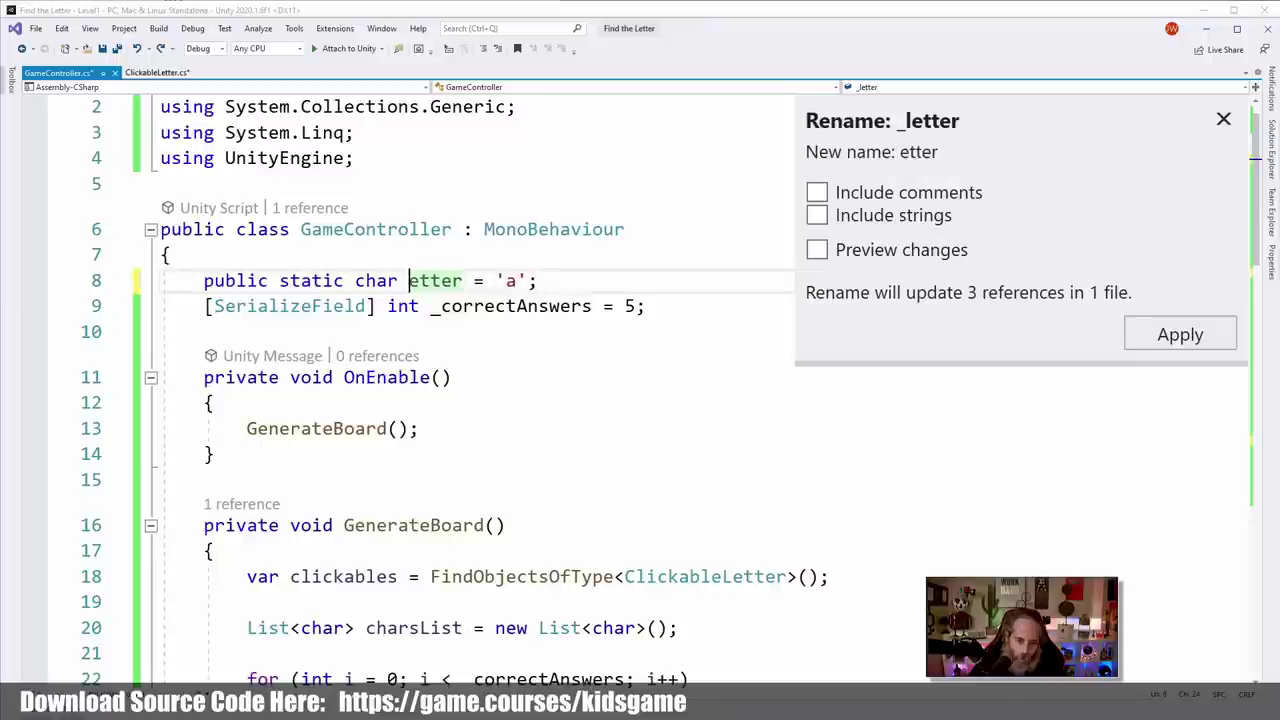
text(L)
key(Return)
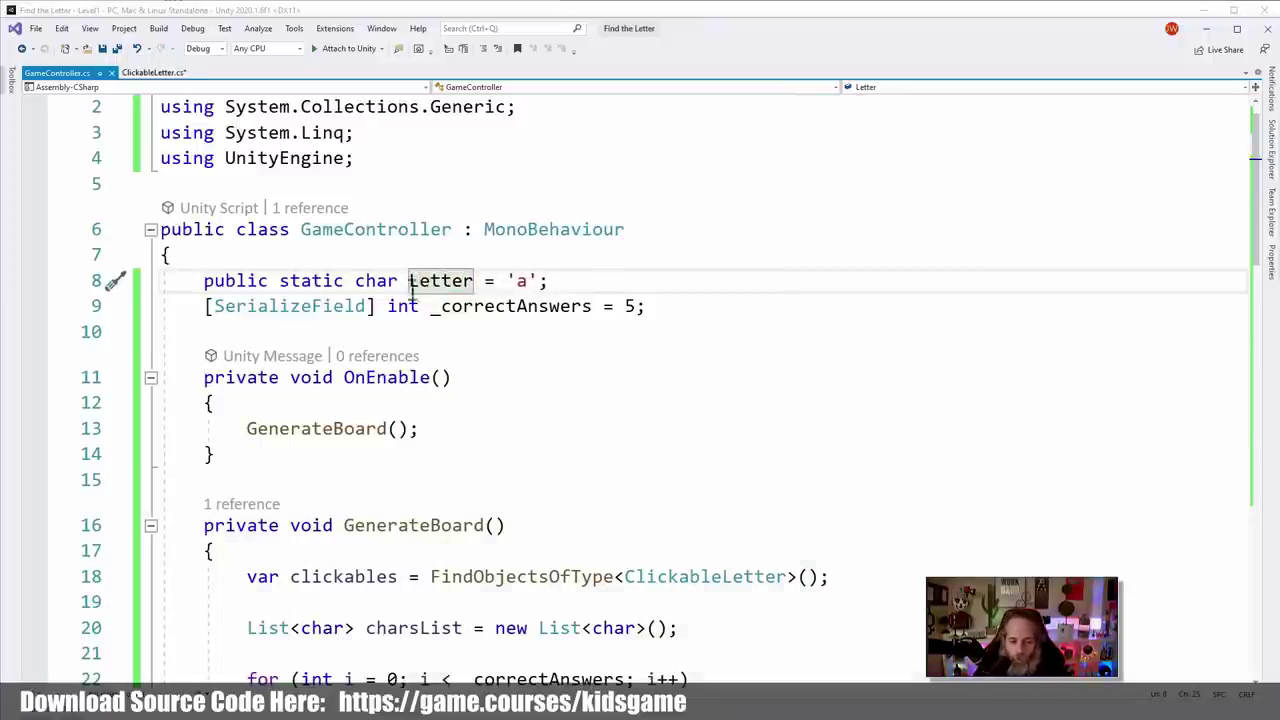
In ClickableLetter, compare against GameController.Letter and open a brace block for the if body
click(155, 72)
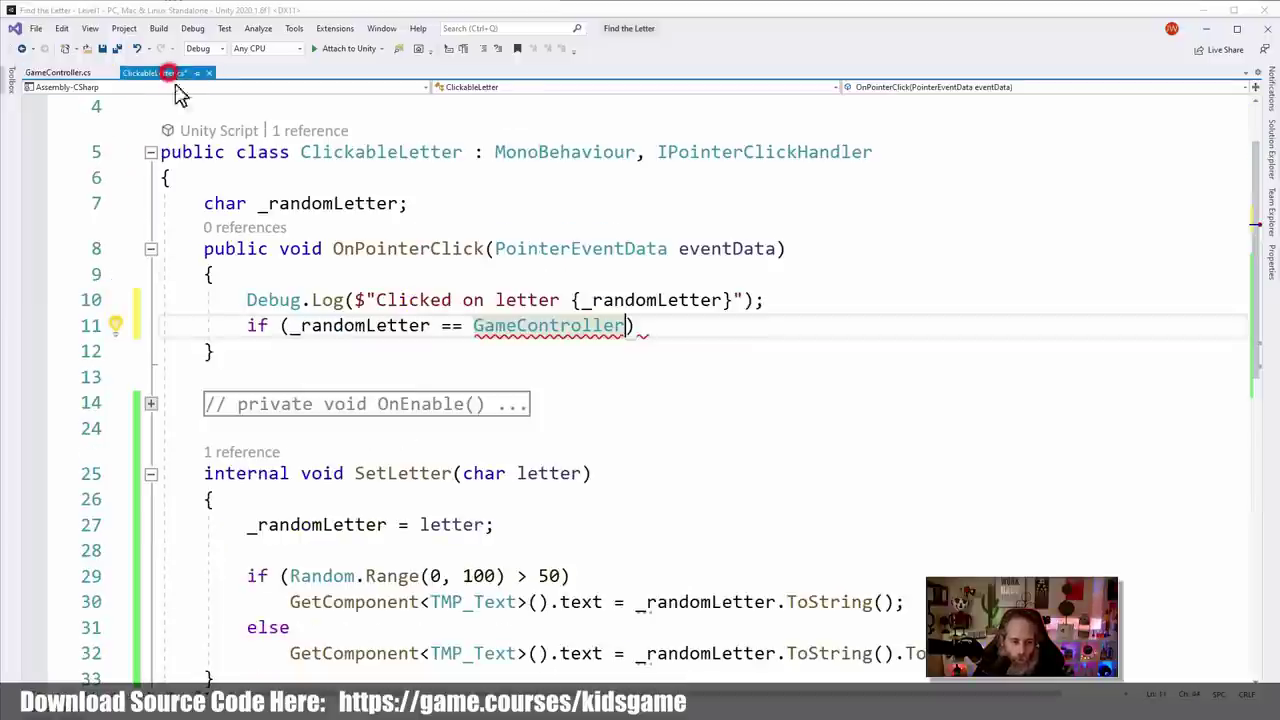
mouse_move(596, 335)
text(.Letter)
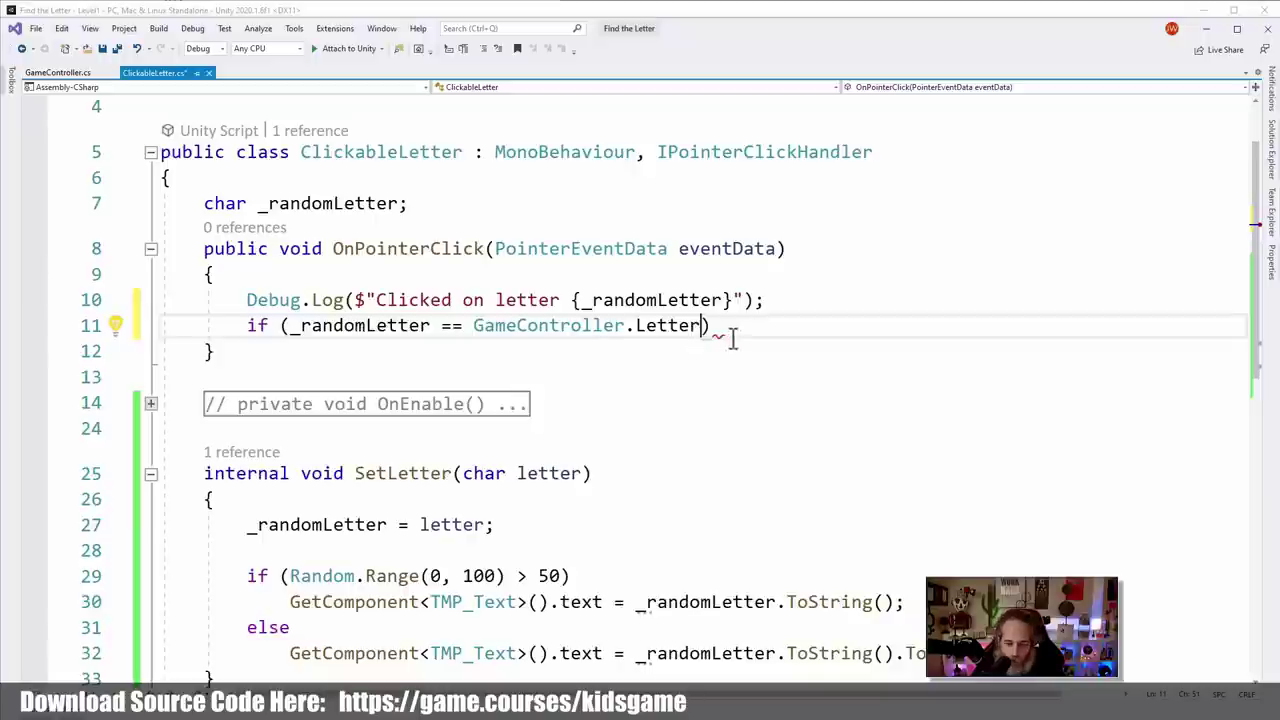
key(Return)
text({)
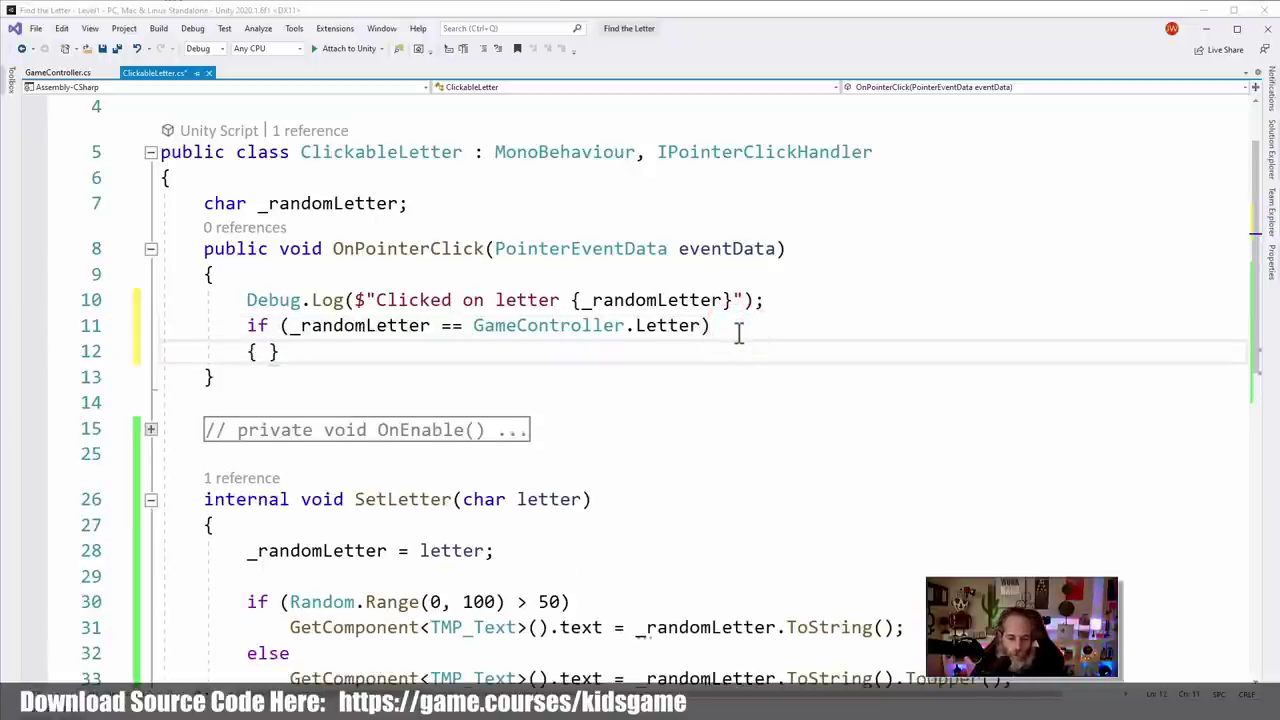
key(Return)
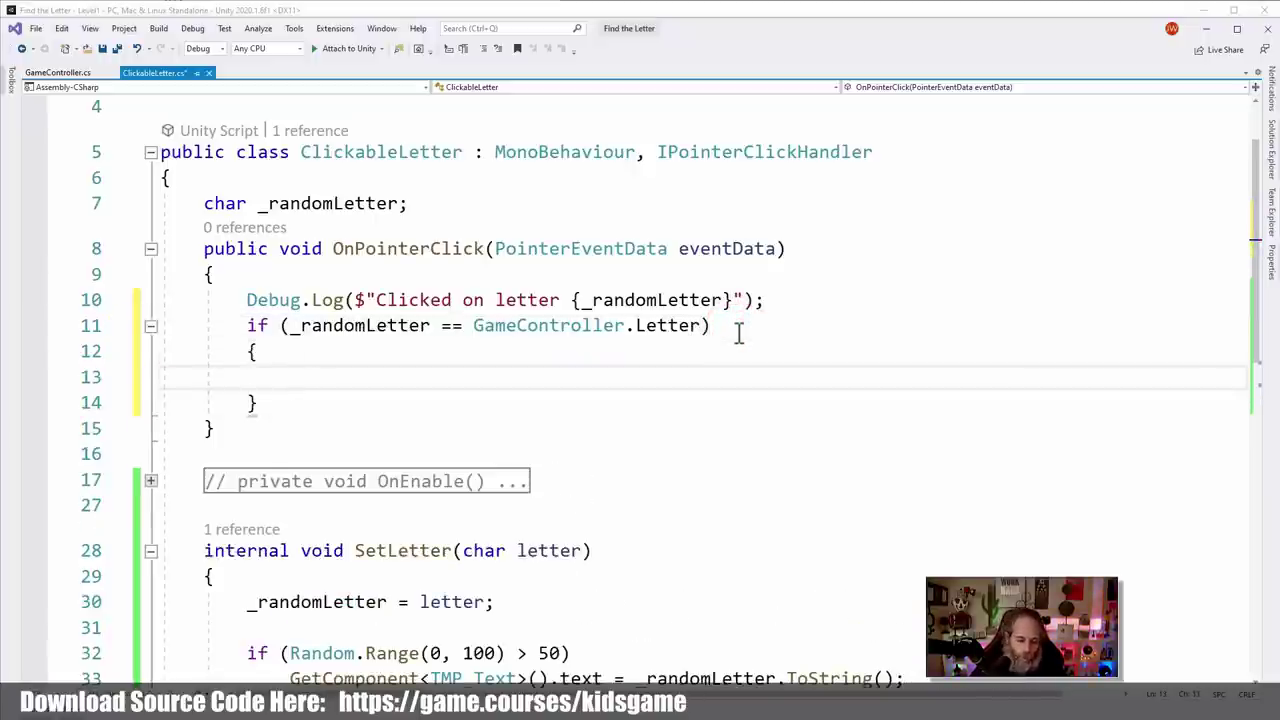
Set GetComponent<TMP_Text>().color = Color.green inside the if block, save, and return to Unity
scroll(562, 566, down, 2)
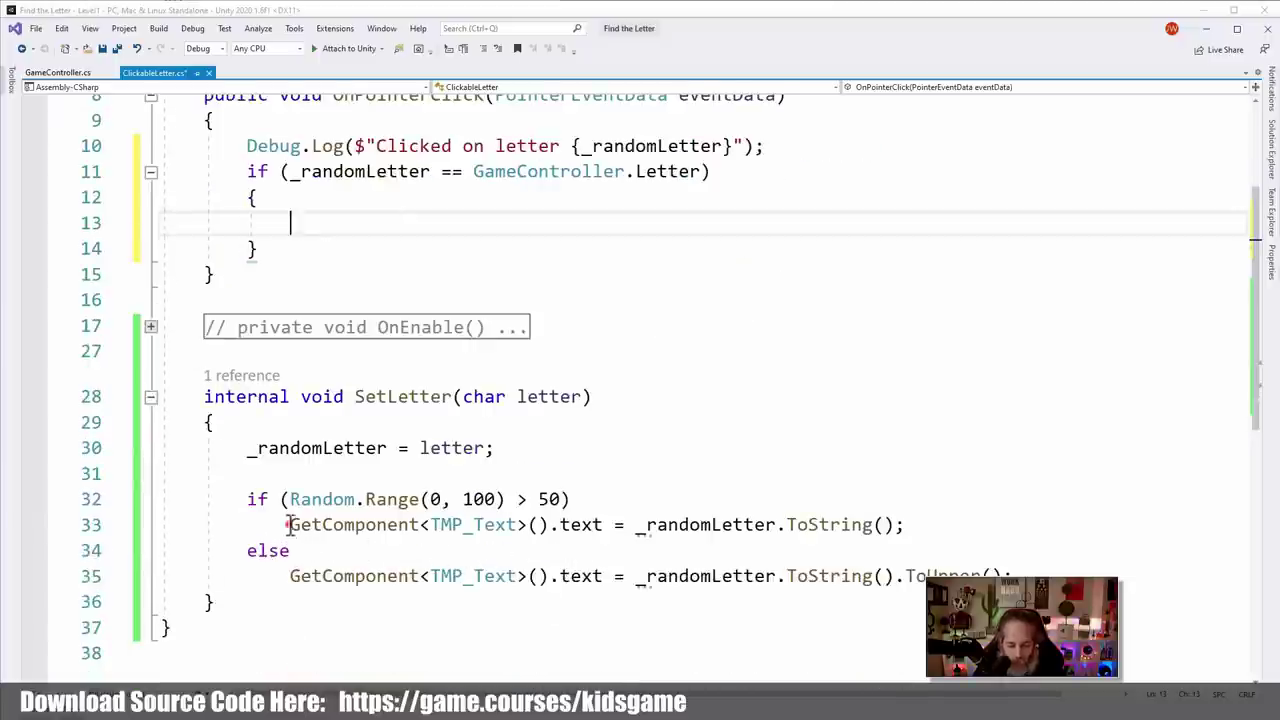
drag(289, 524, 548, 524)
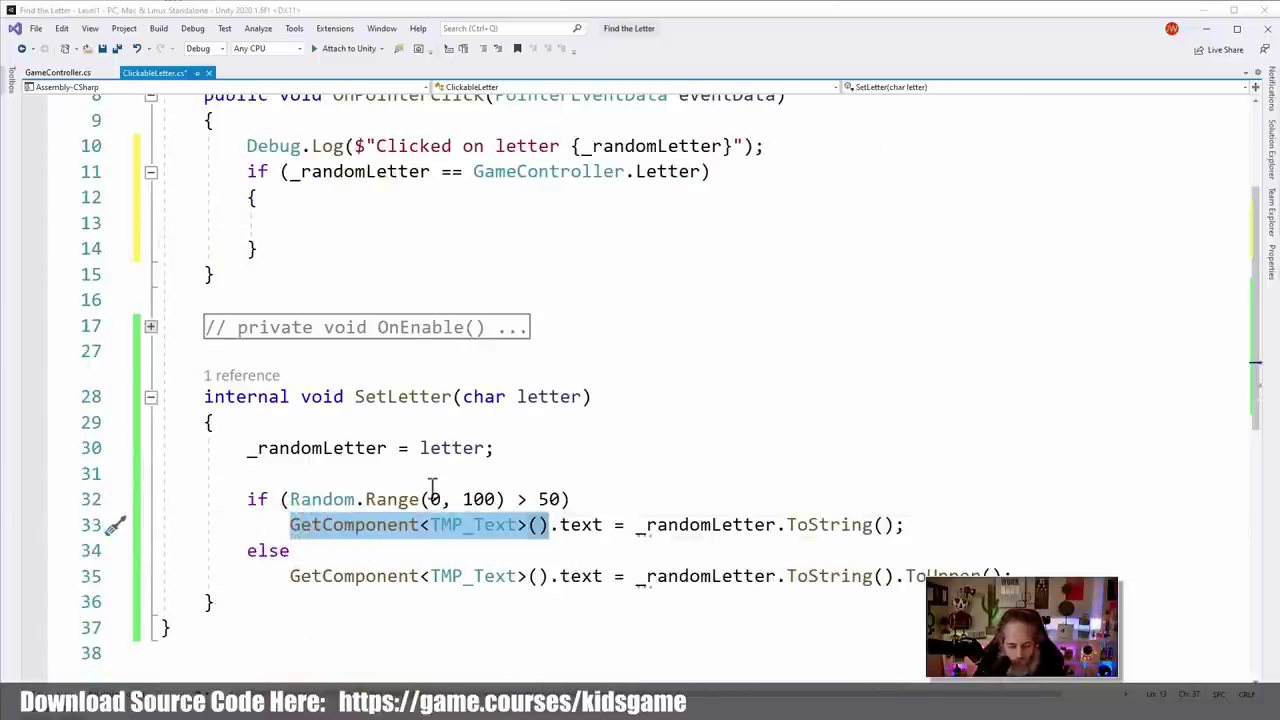
key(ctrl+c)
click(333, 219)
key(ctrl+v)
text(.c)
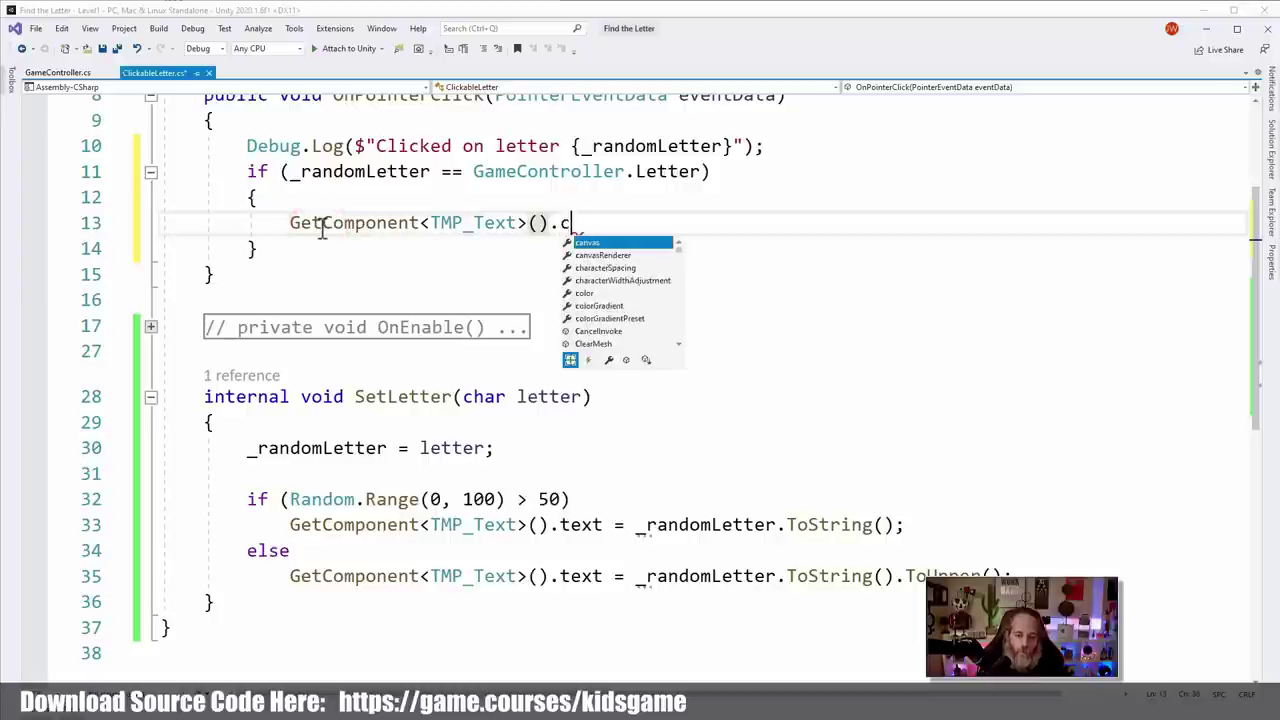
text(olor = Col)
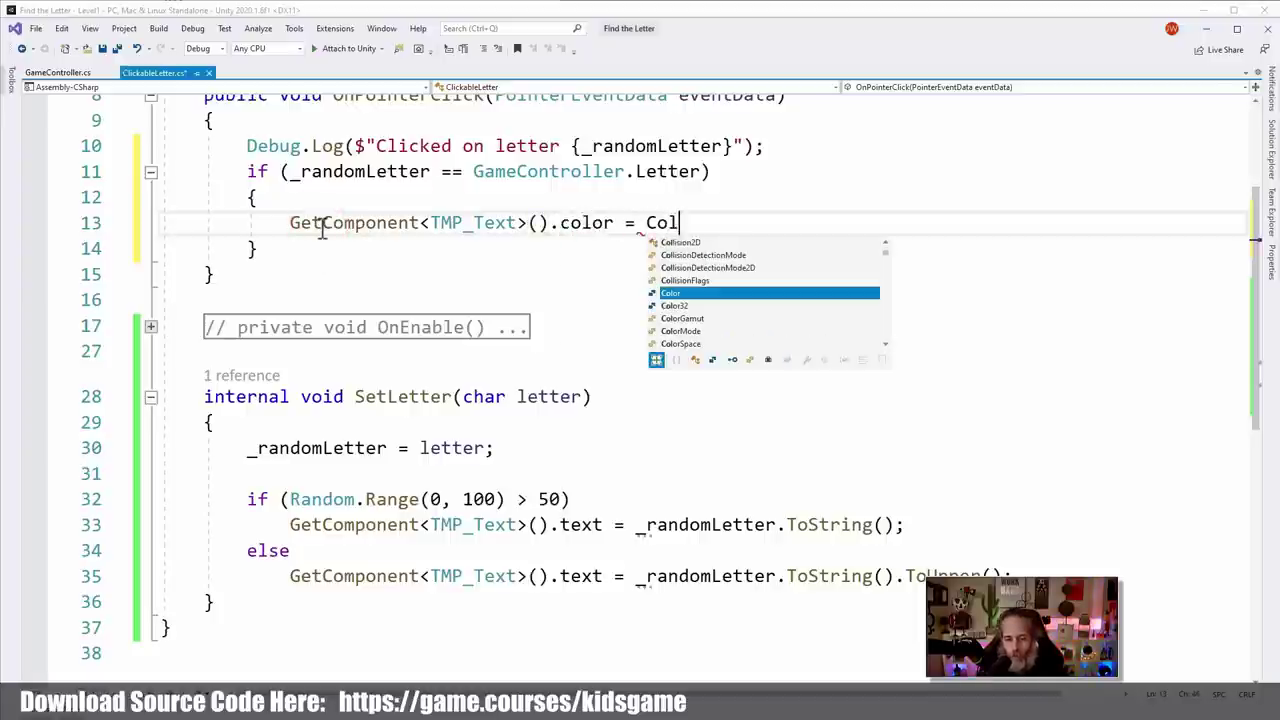
text(or.green;)
key(ctrl+s)
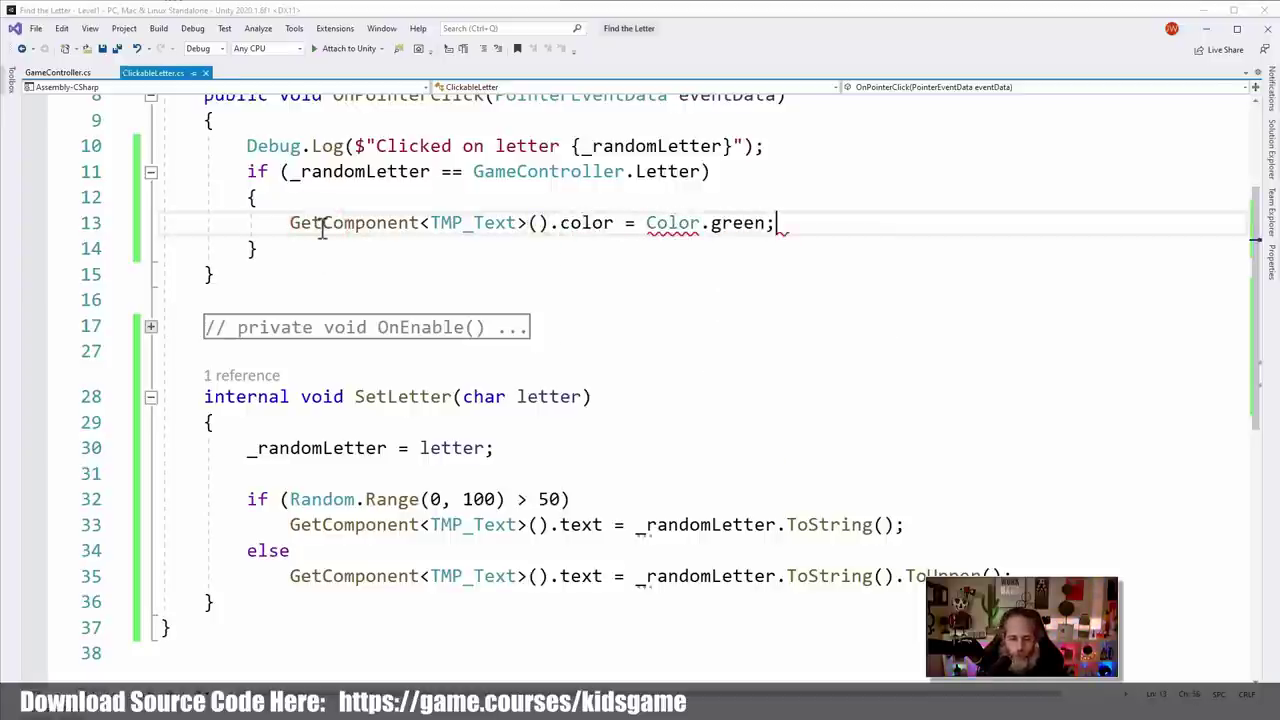
key(alt+Tab)
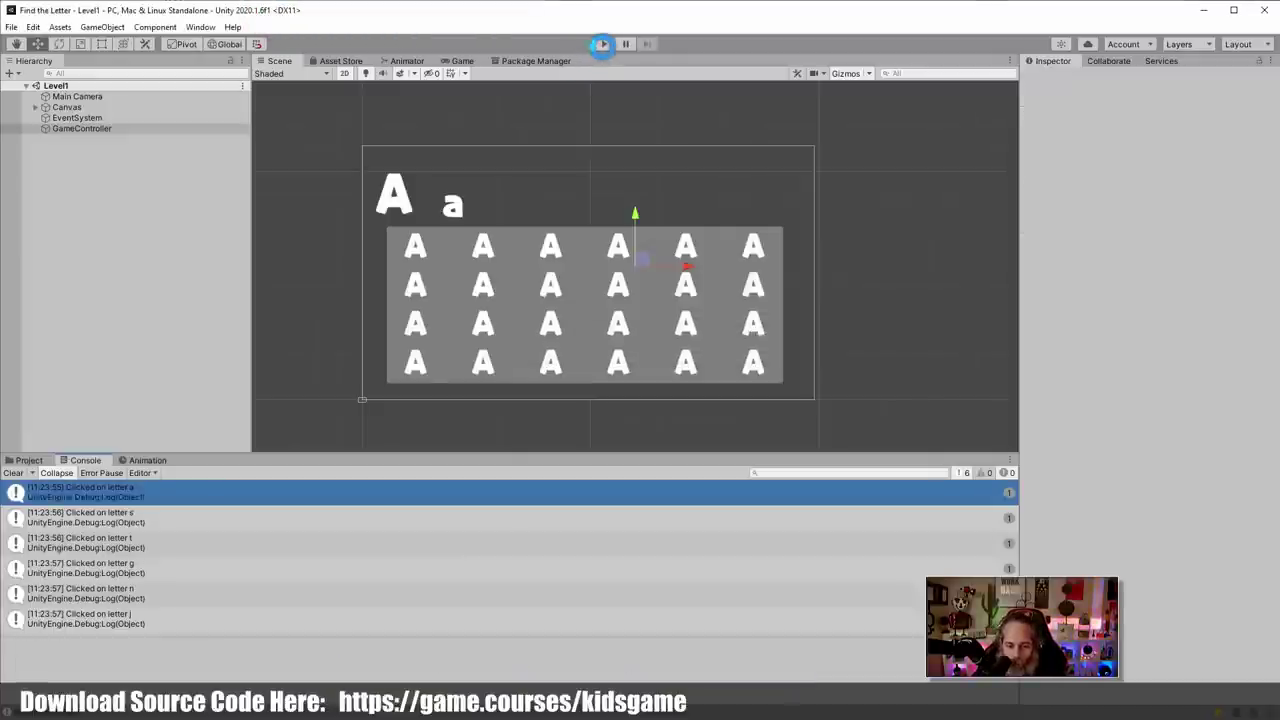
Playtest by clicking A and a tiles, which turn green, and b, n, v, E, t, which stay white
click(602, 45)
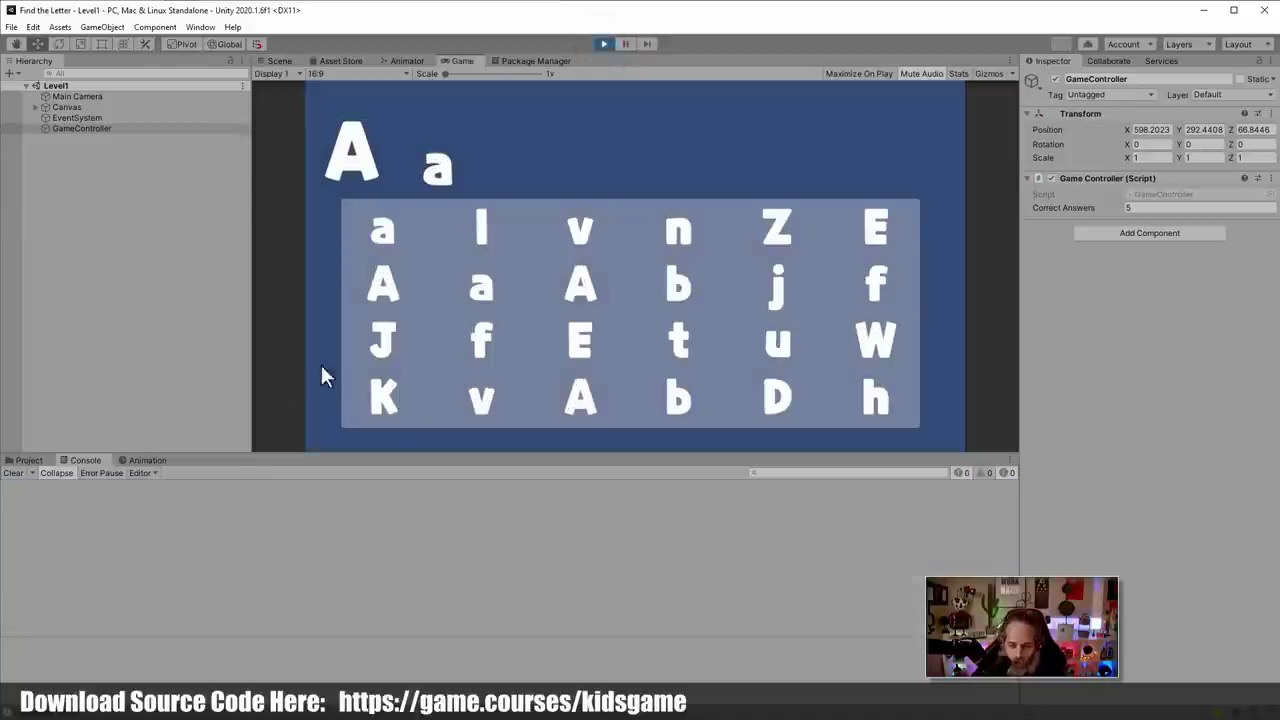
click(578, 272)
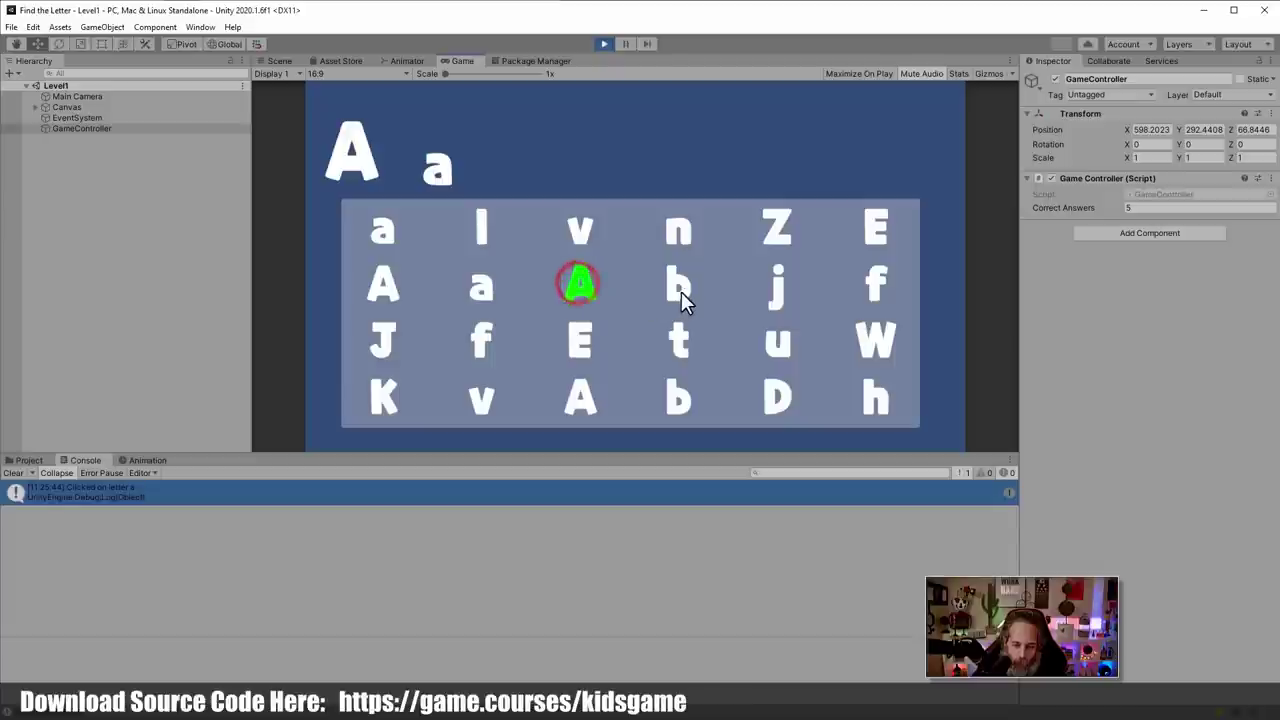
click(680, 290)
click(575, 232)
click(490, 287)
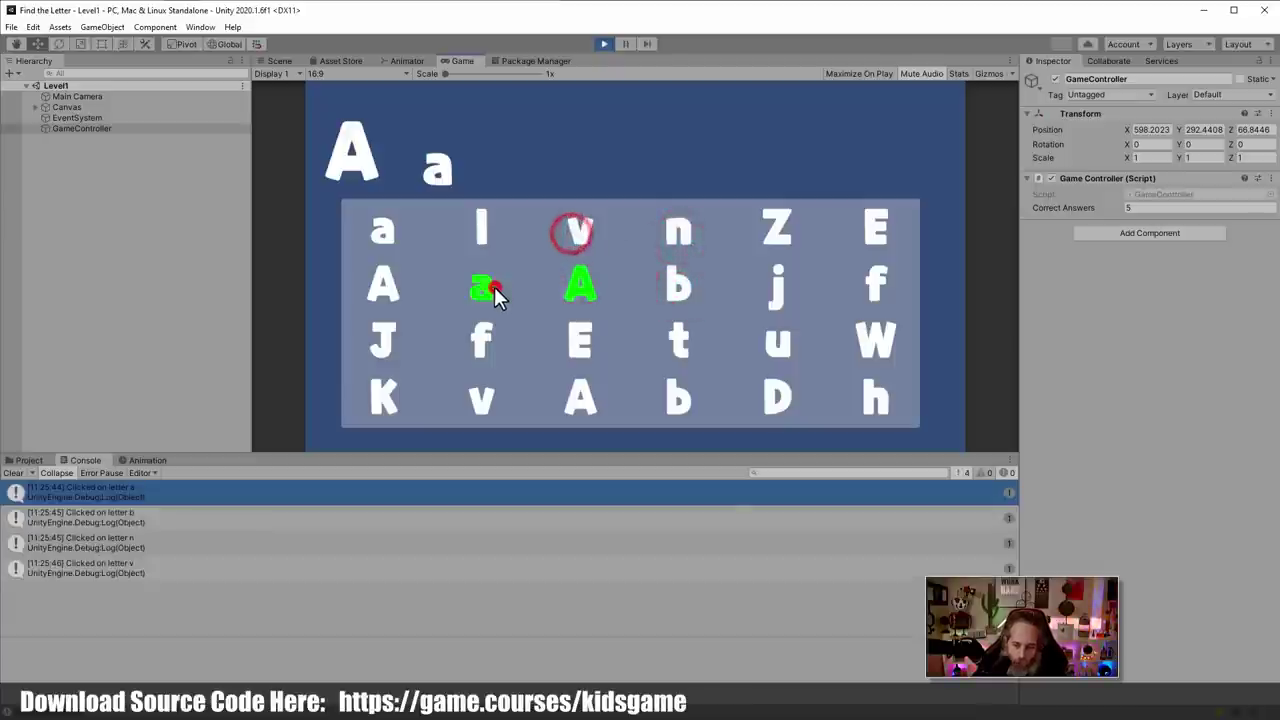
click(481, 335)
click(588, 350)
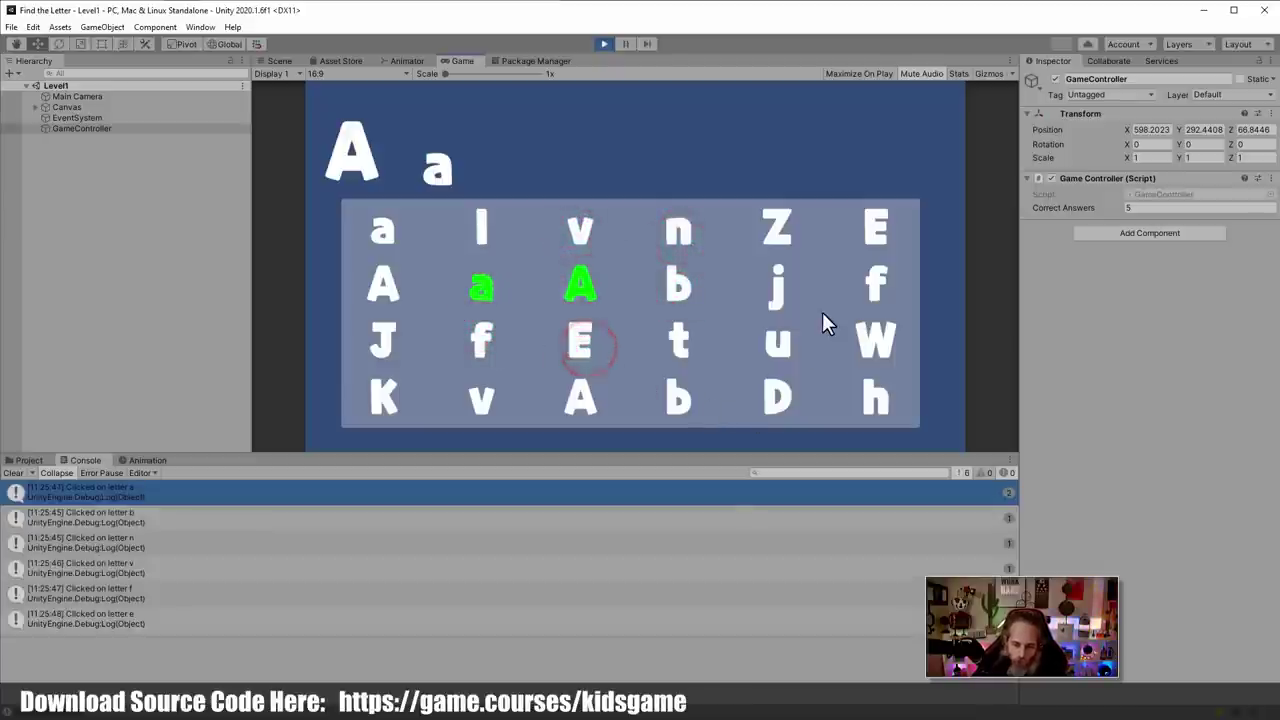
click(361, 278)
click(383, 234)
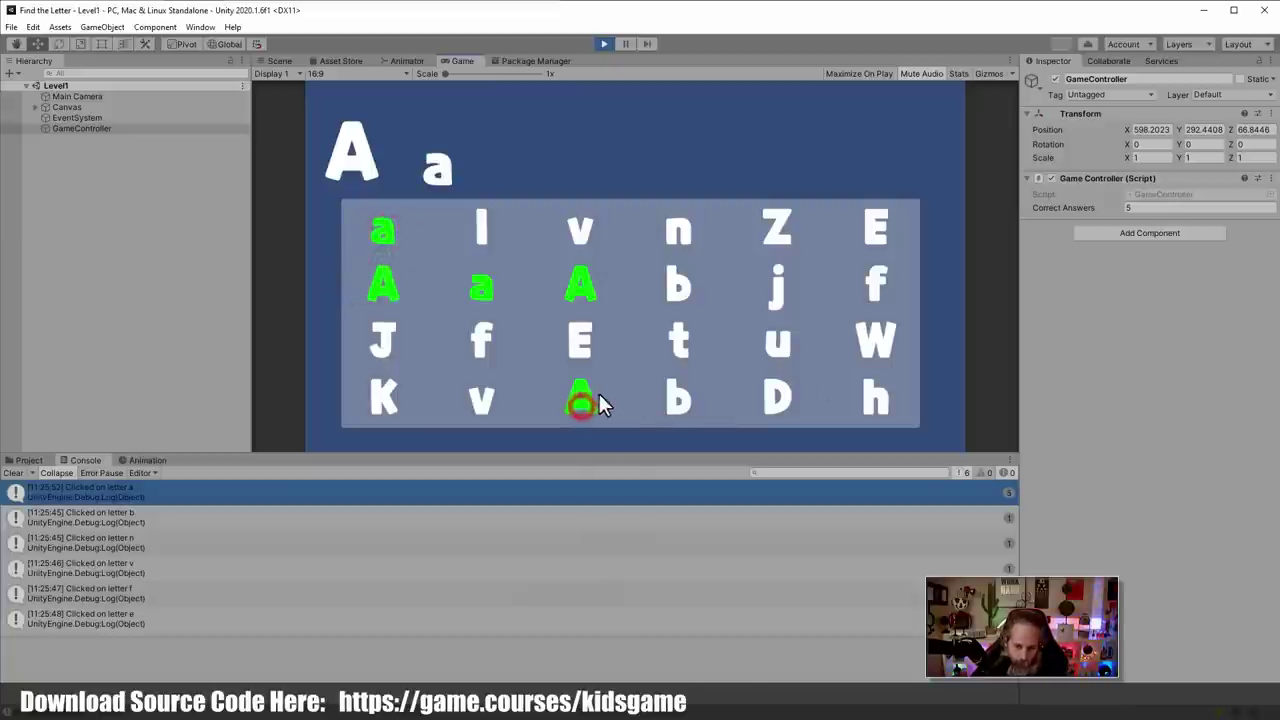
click(678, 398)
click(681, 345)
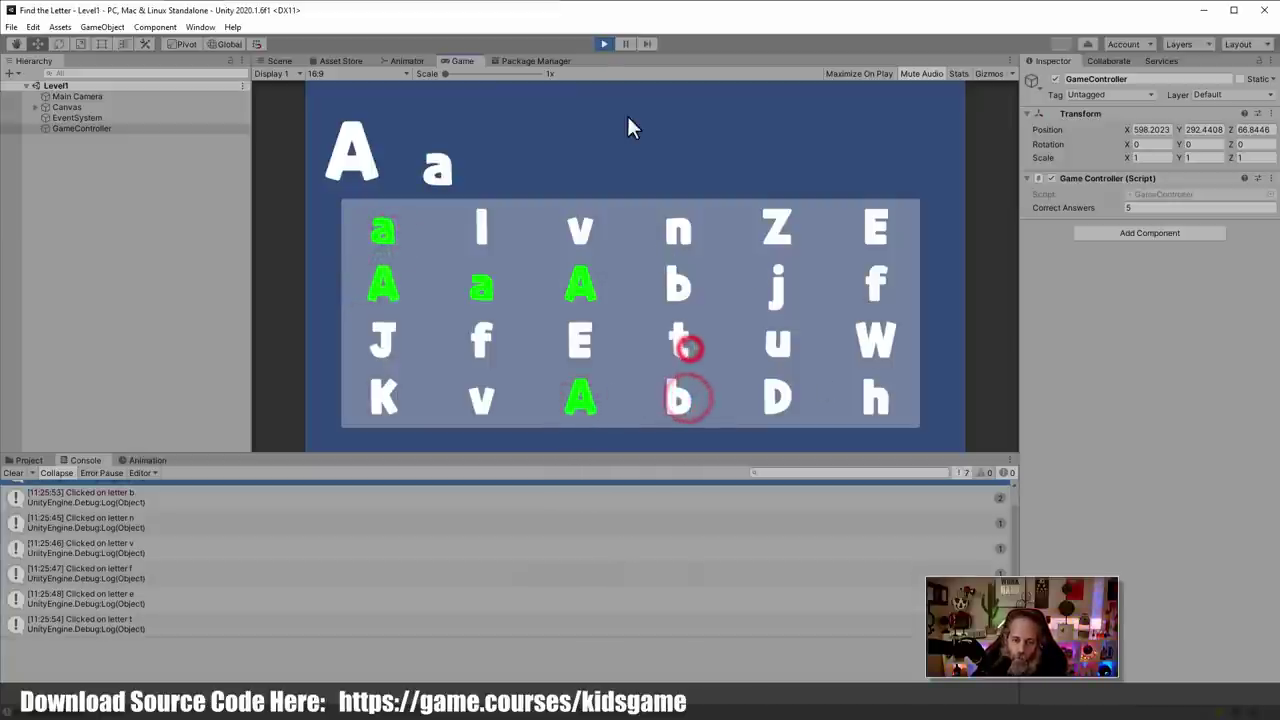
Stop the game and open the logging line in ClickableLetter.cs from the console entry
click(603, 44)
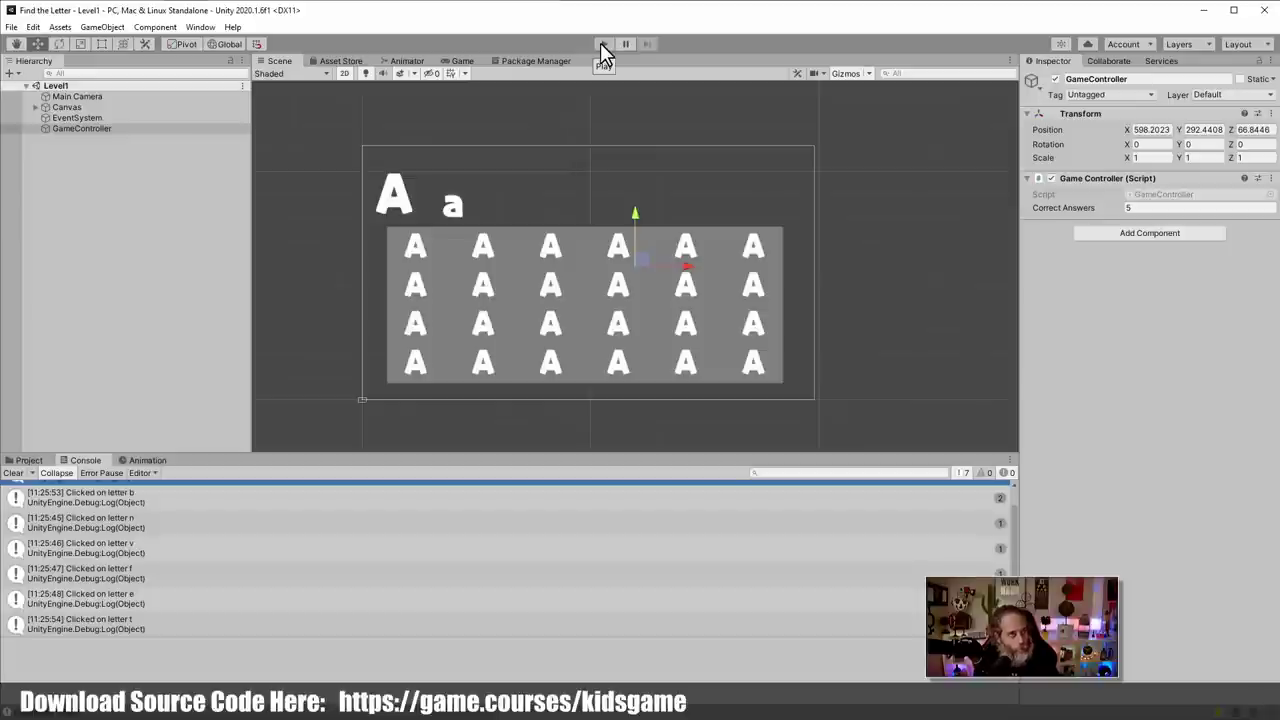
double_click(121, 545)
click(377, 223)
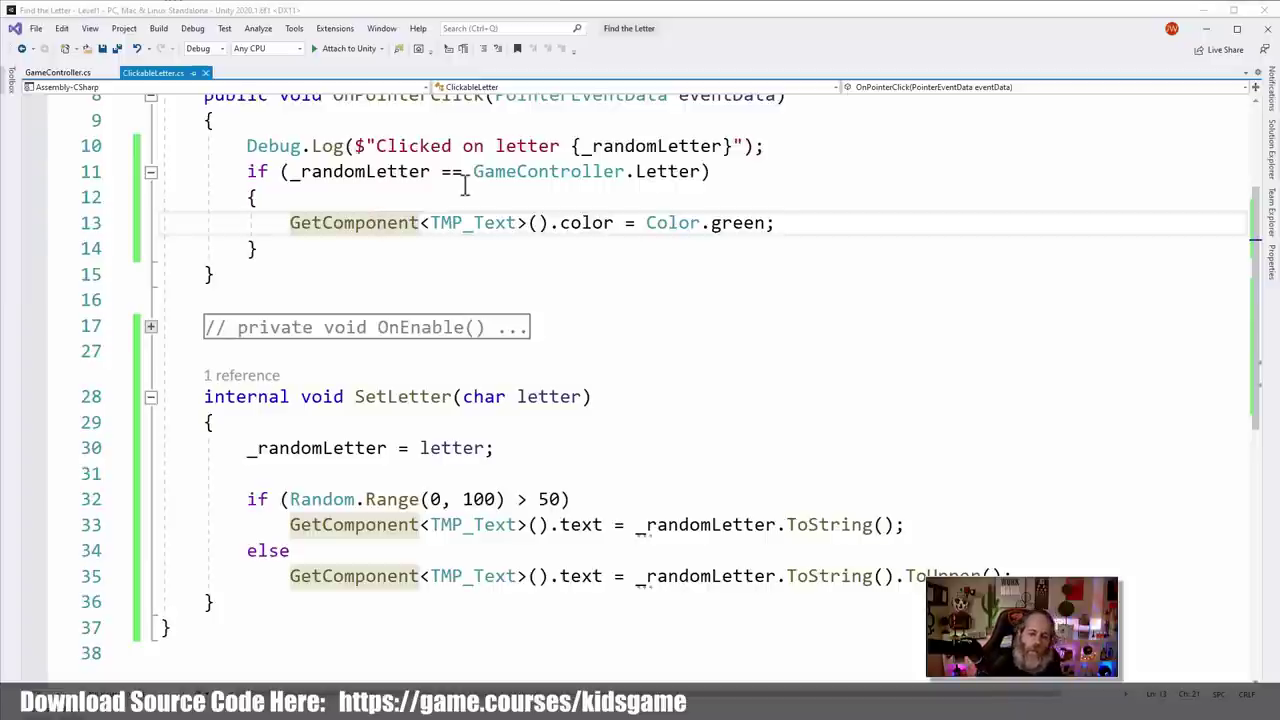
scroll(464, 188, up, 2)
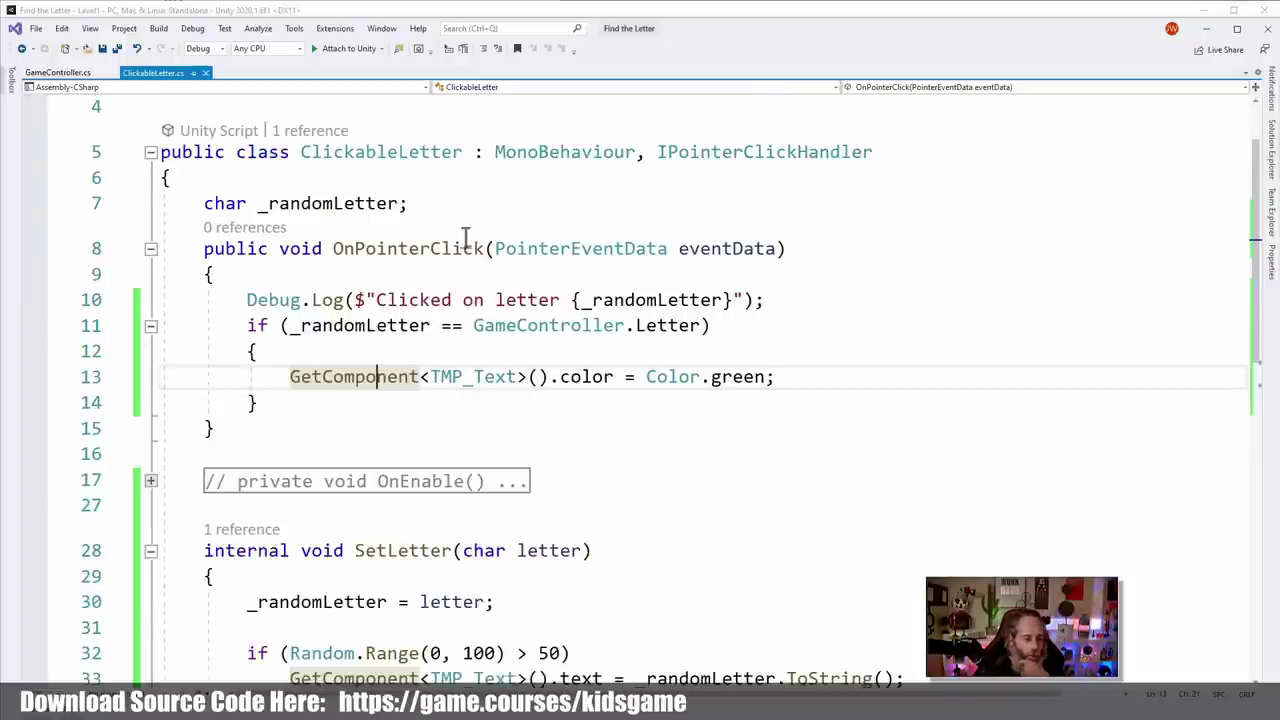
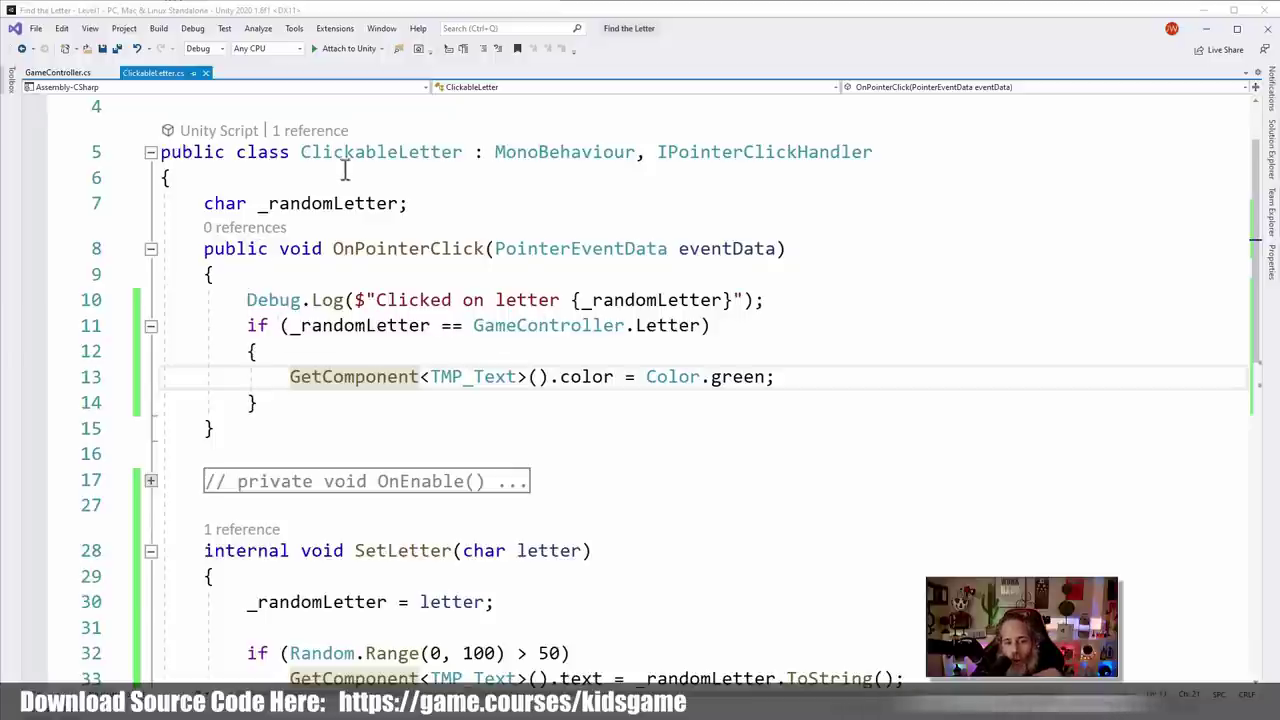
Add GameController.HandleCorrectLetterClick(); after the statement that colours the letter green
click(400, 150)
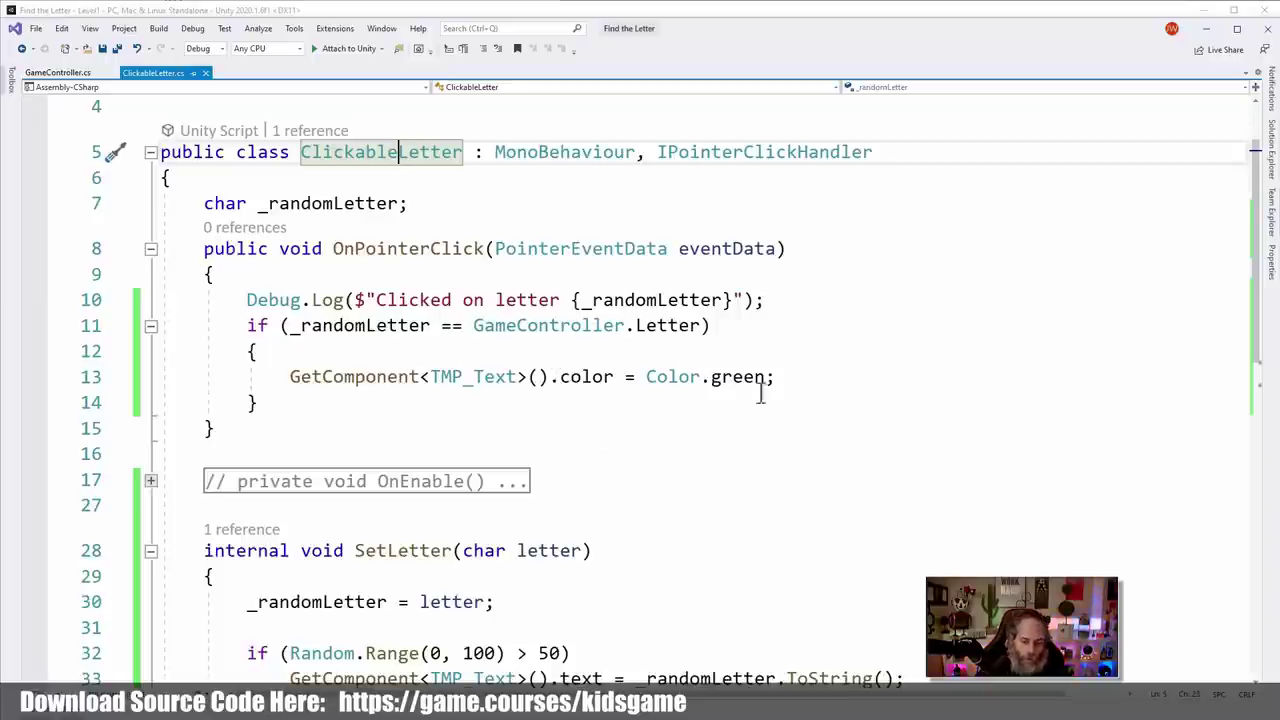
click(823, 376)
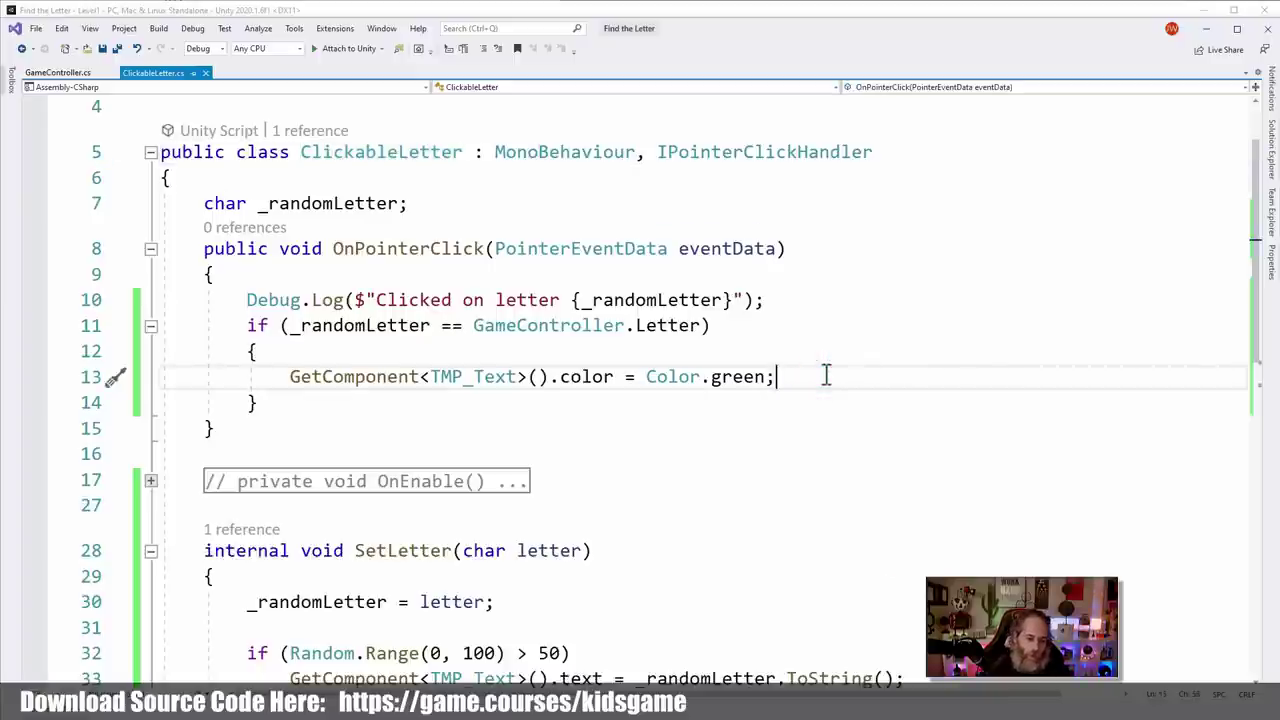
key(Return)
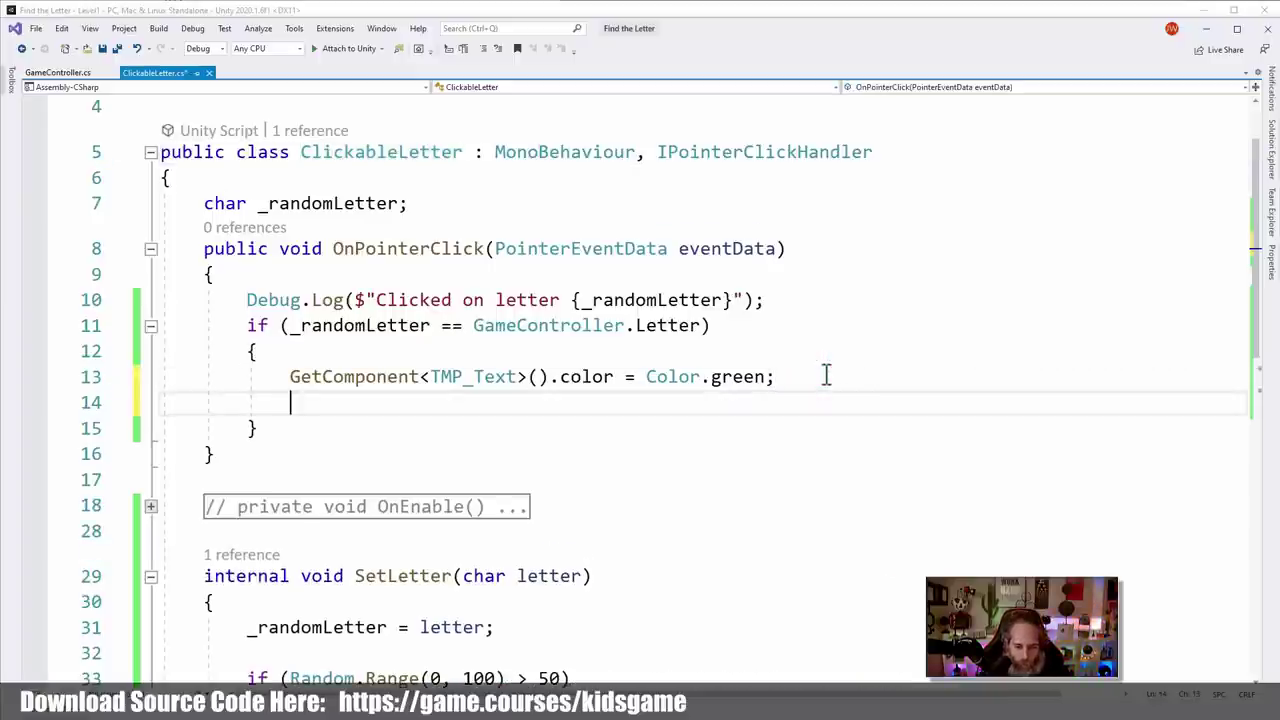
text(GameController.)
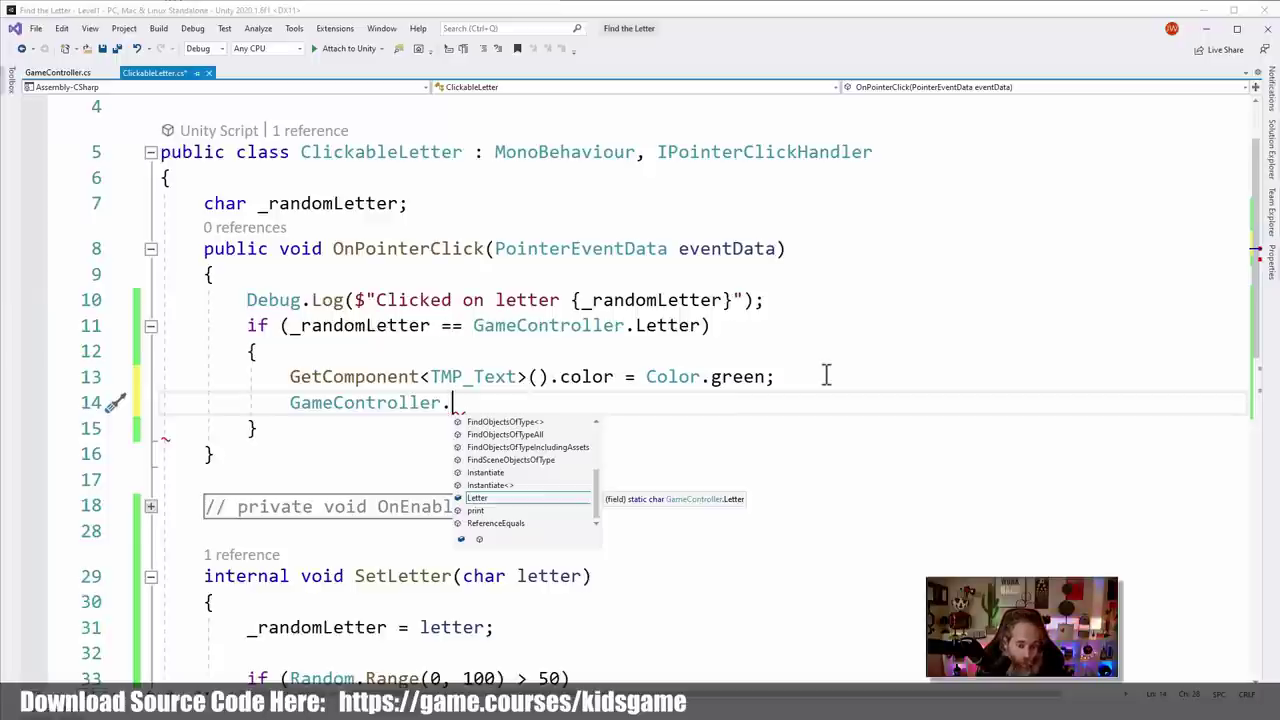
text(Handle)
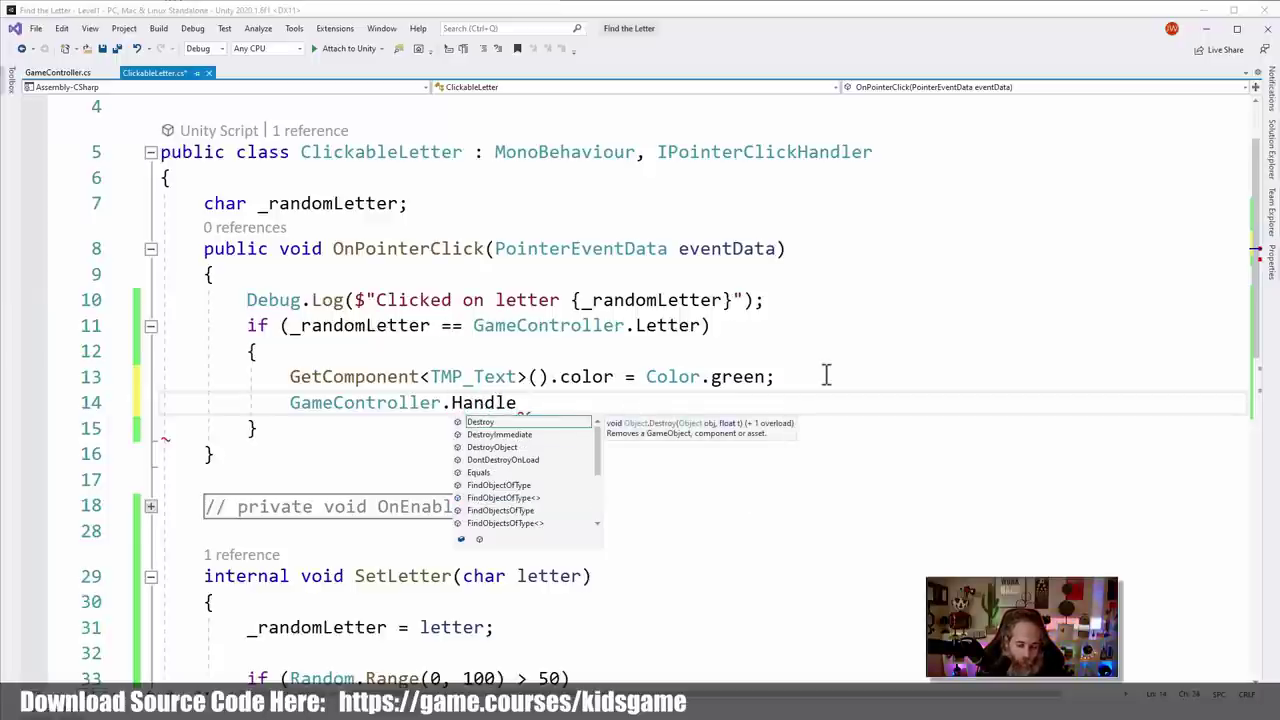
text(CorrectLetter)
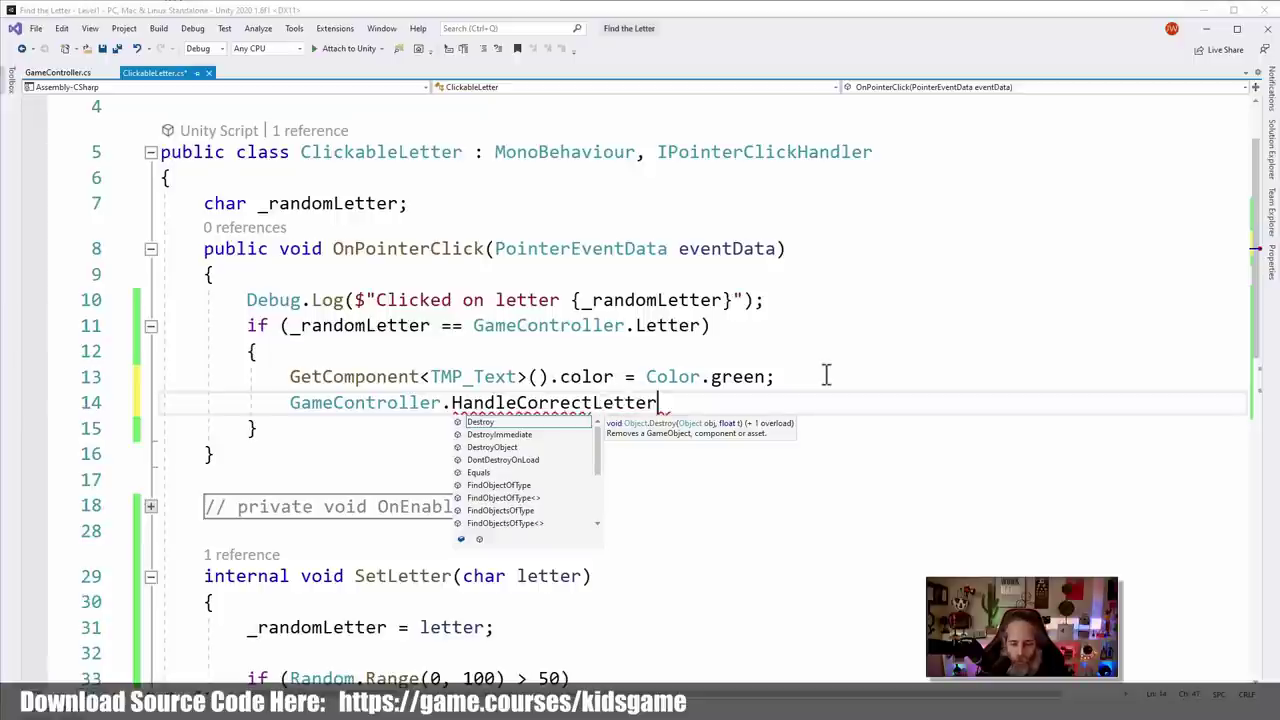
text(Click();)
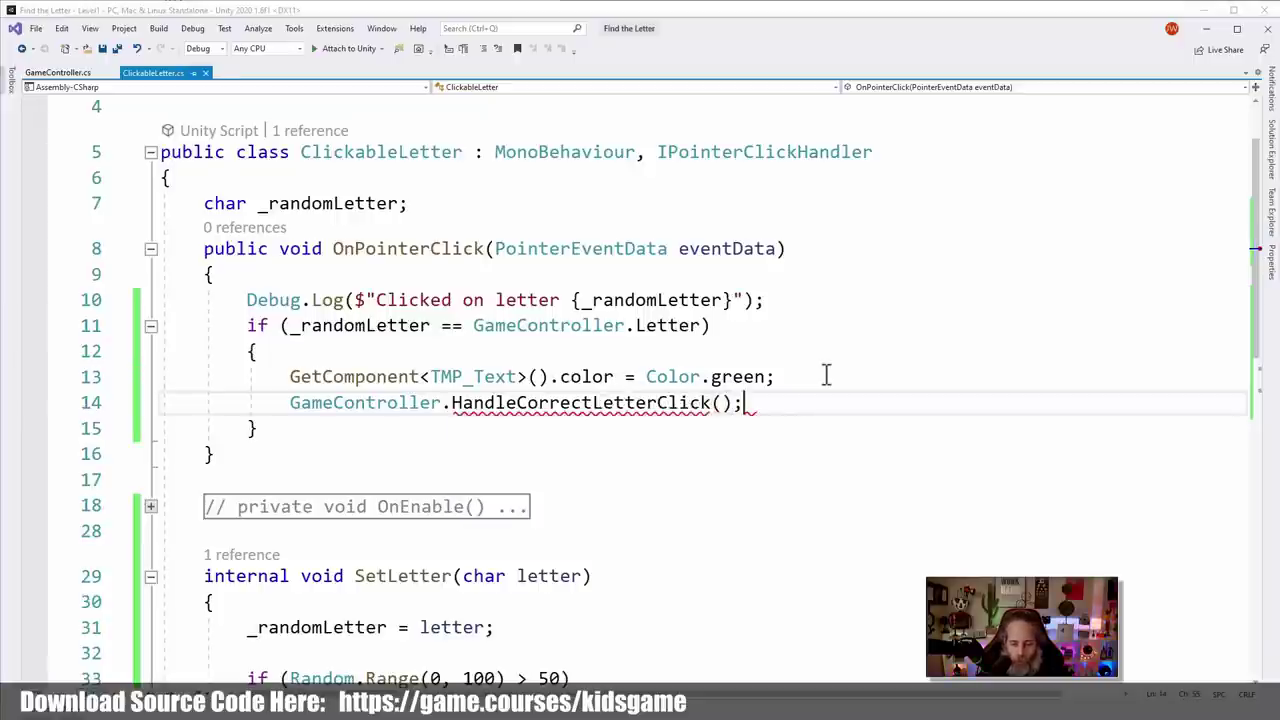
Add this.enabled = false; inside the if block so a correct letter disables itself
key(Return)
text(ga)
key(BackSpace)
key(BackSpace)
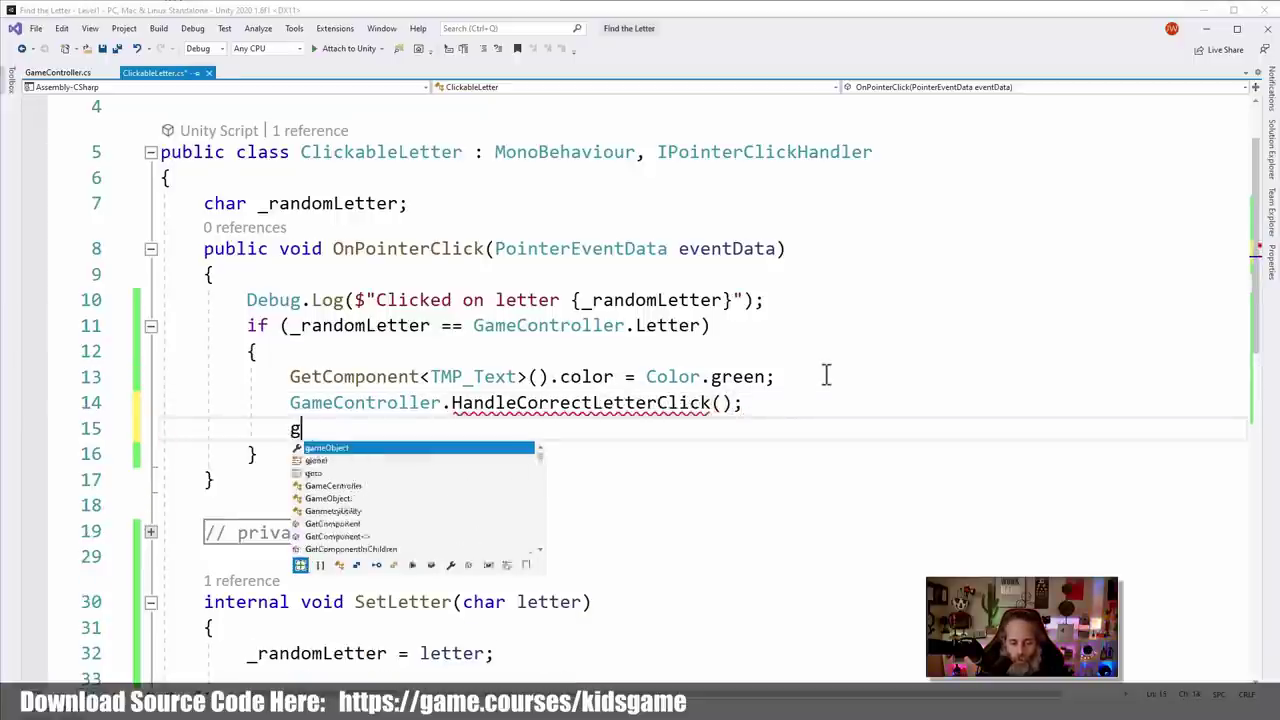
text(this.s)
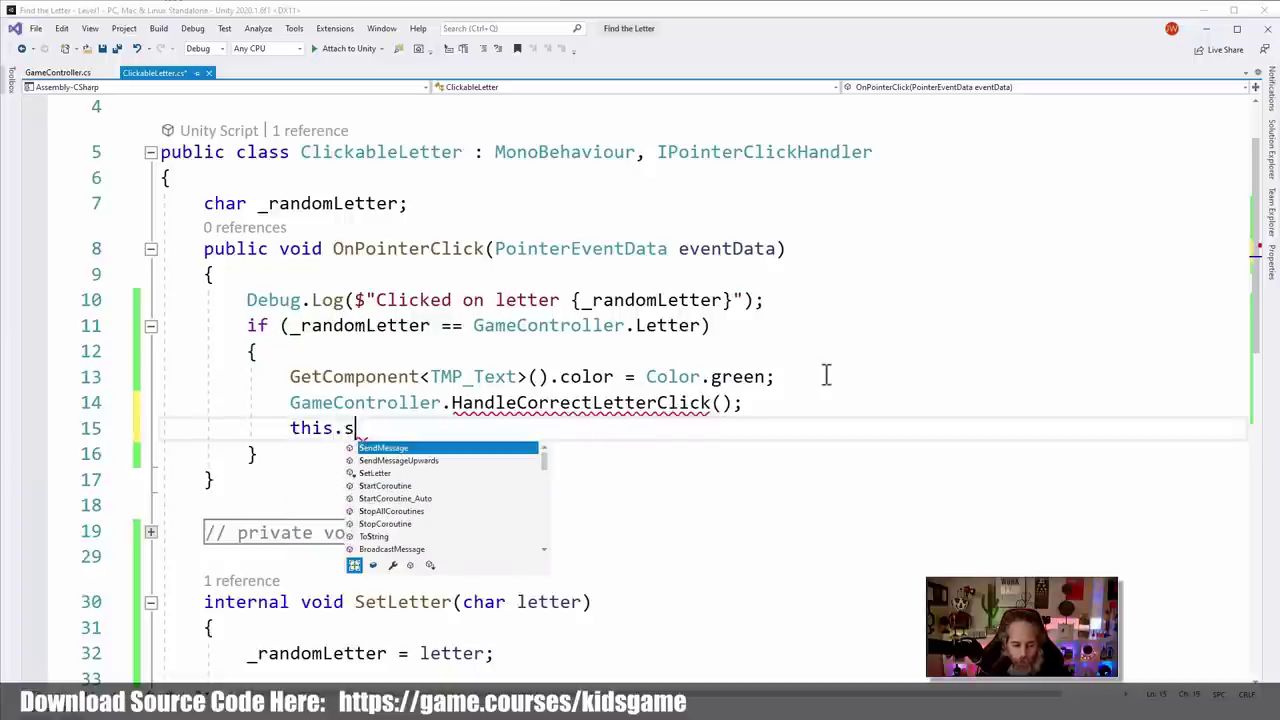
key(BackSpace)
key(shift+Home)
text(set)
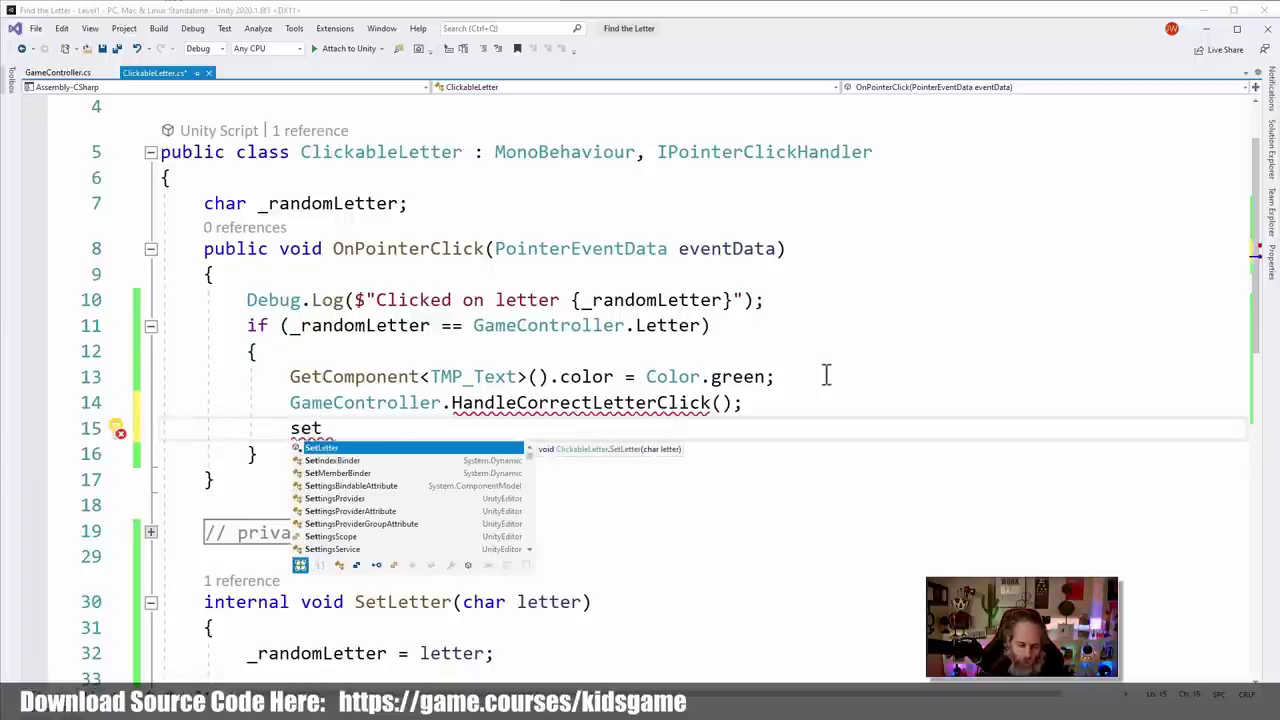
key(shift+Home)
text(en)
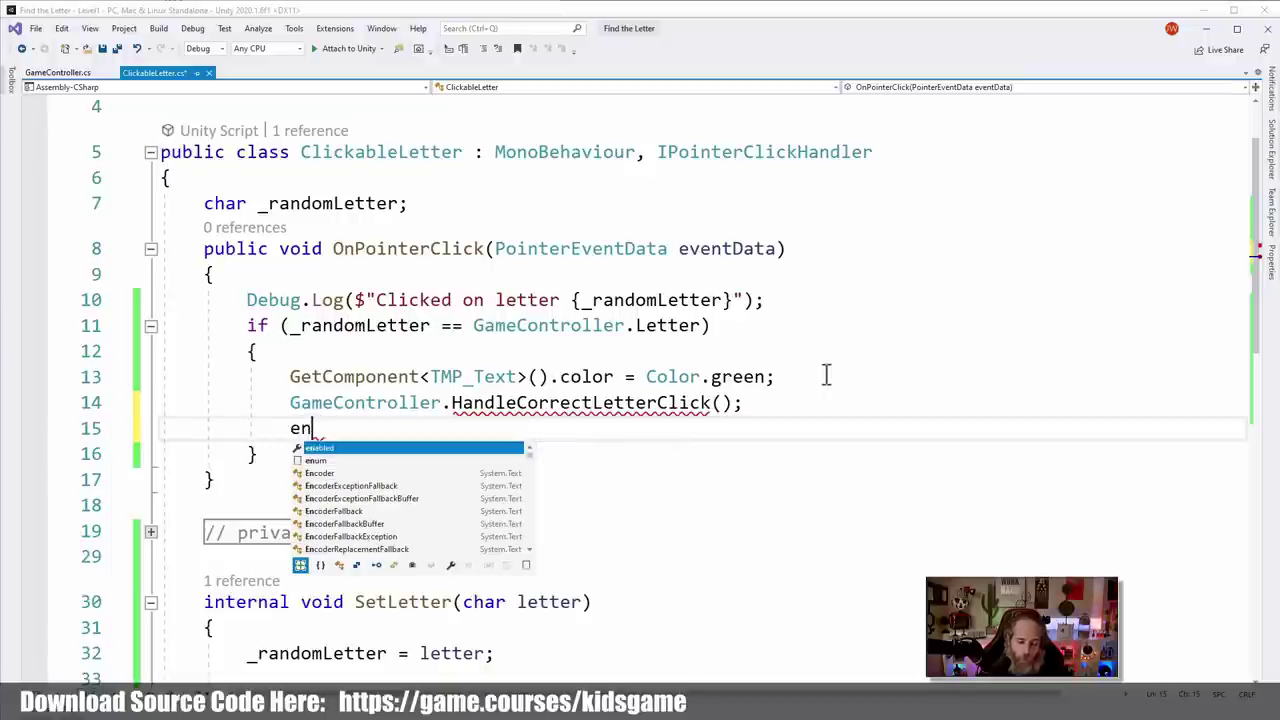
text(abled = false;)
key(Home)
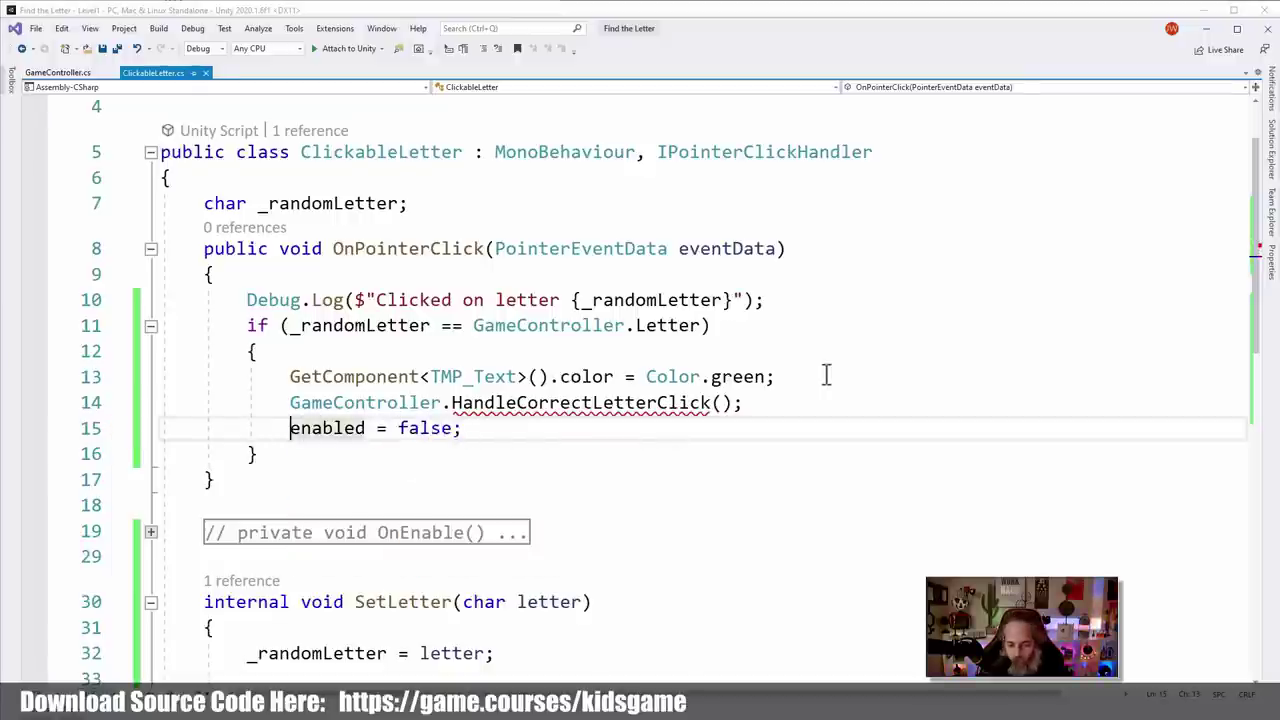
text(this.)
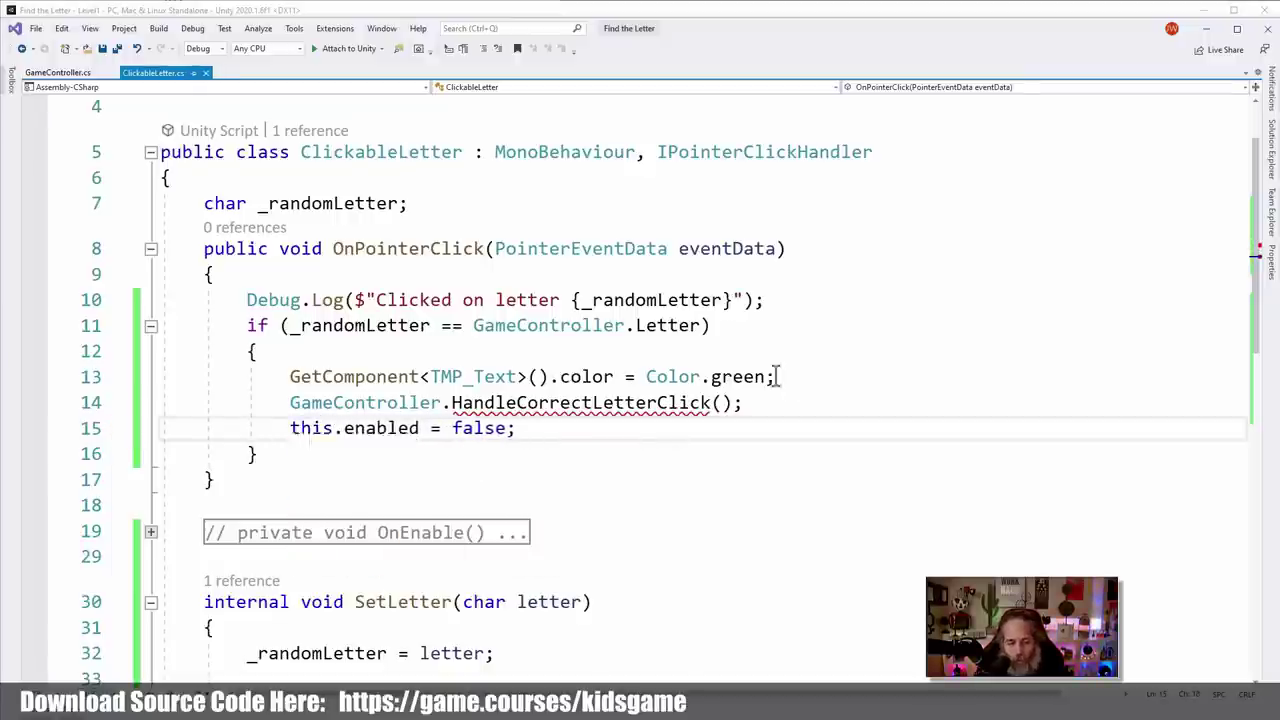
click(384, 428)
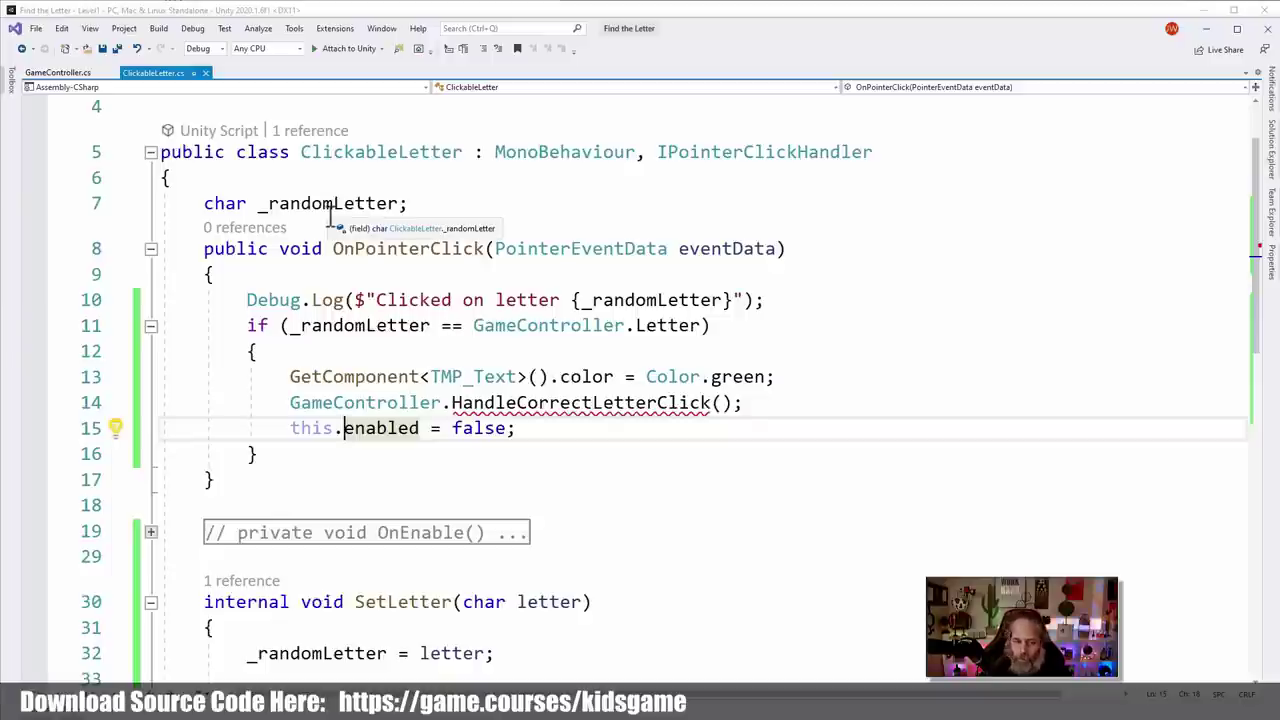
click(598, 404)
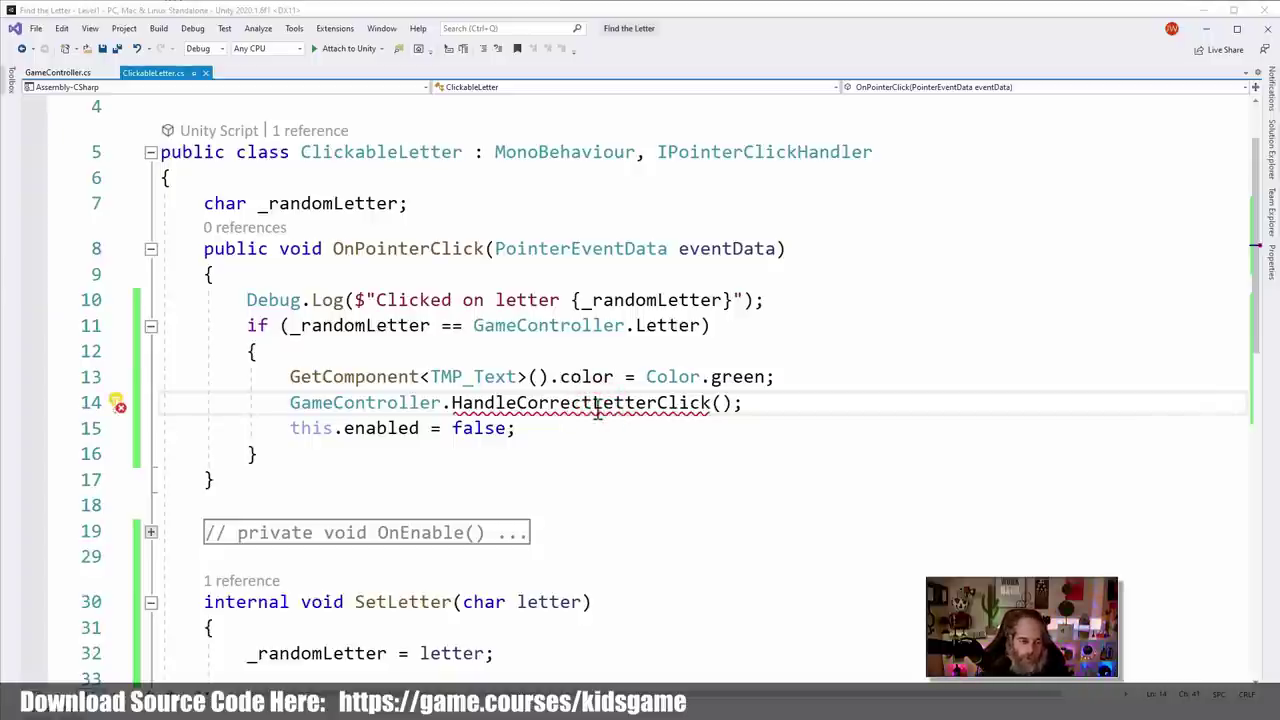
Generate HandleCorrectLetterClick in GameController and replace its placeholder throw with _correctClicks++;
key(ctrl+period)
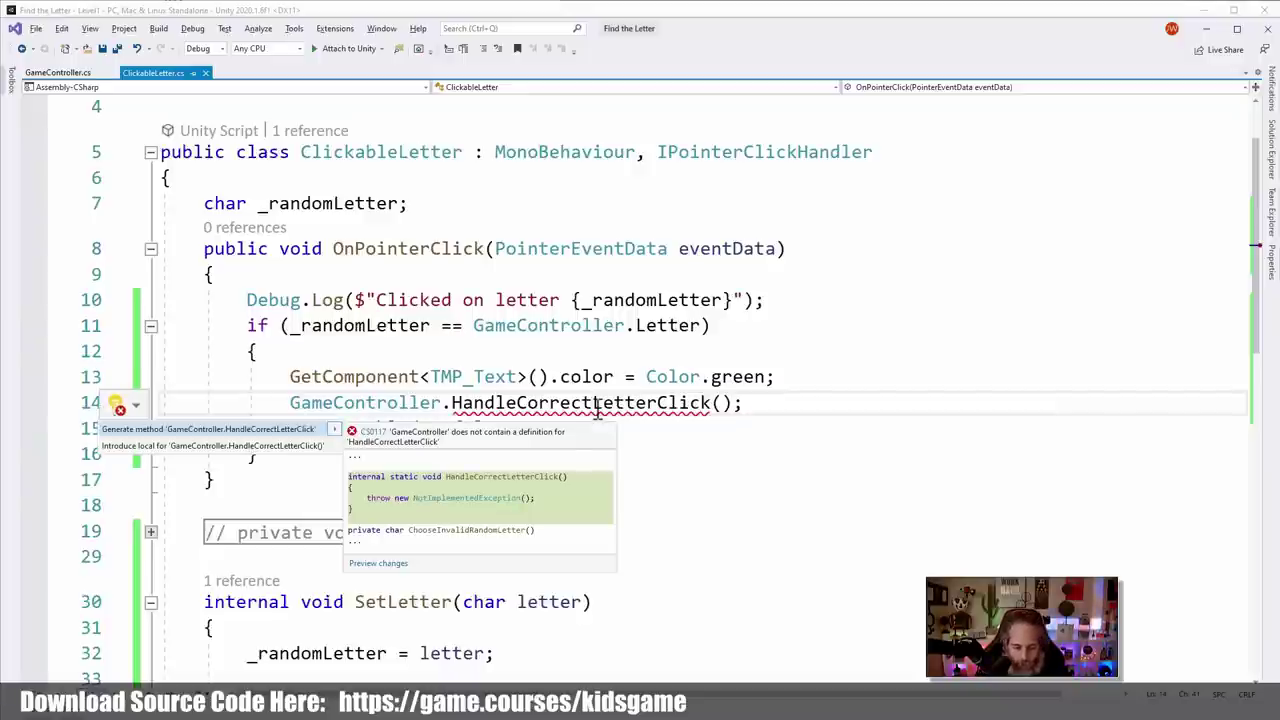
key(Return)
key(F12)
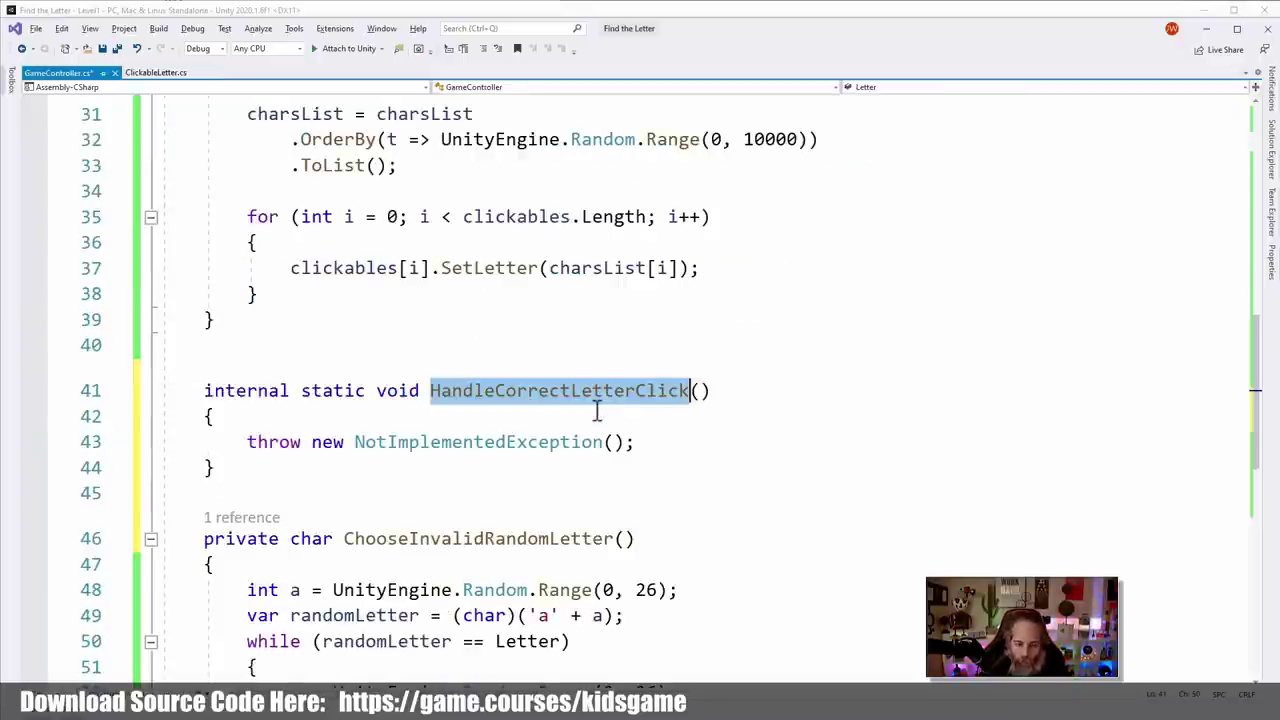
click(674, 446)
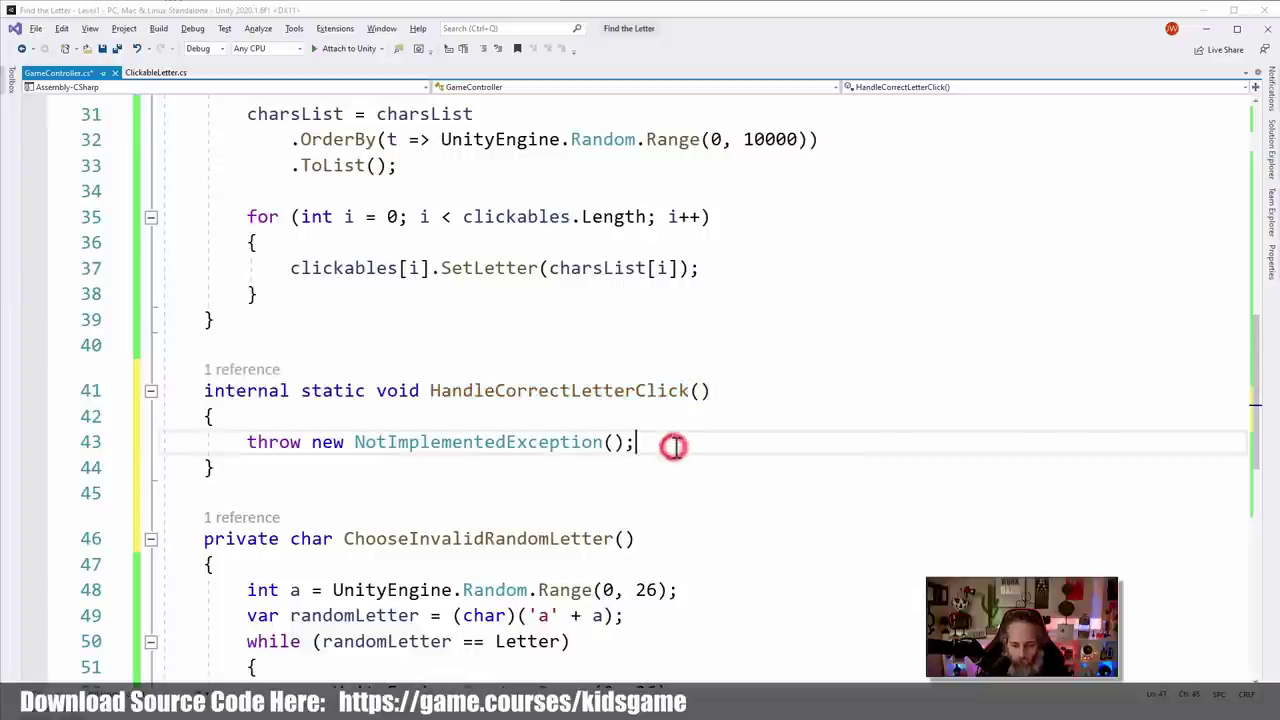
key(shift+Home)
key(BackSpace)
text(_co)
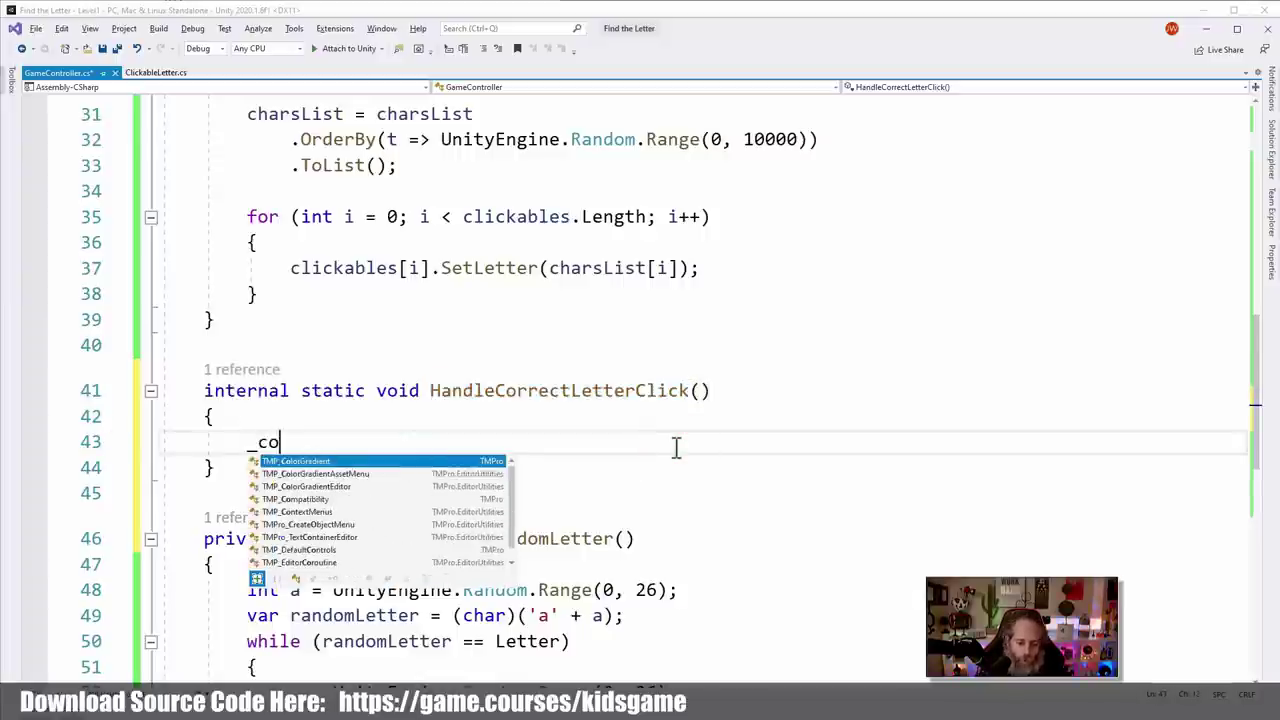
text(rrectClicks++;)
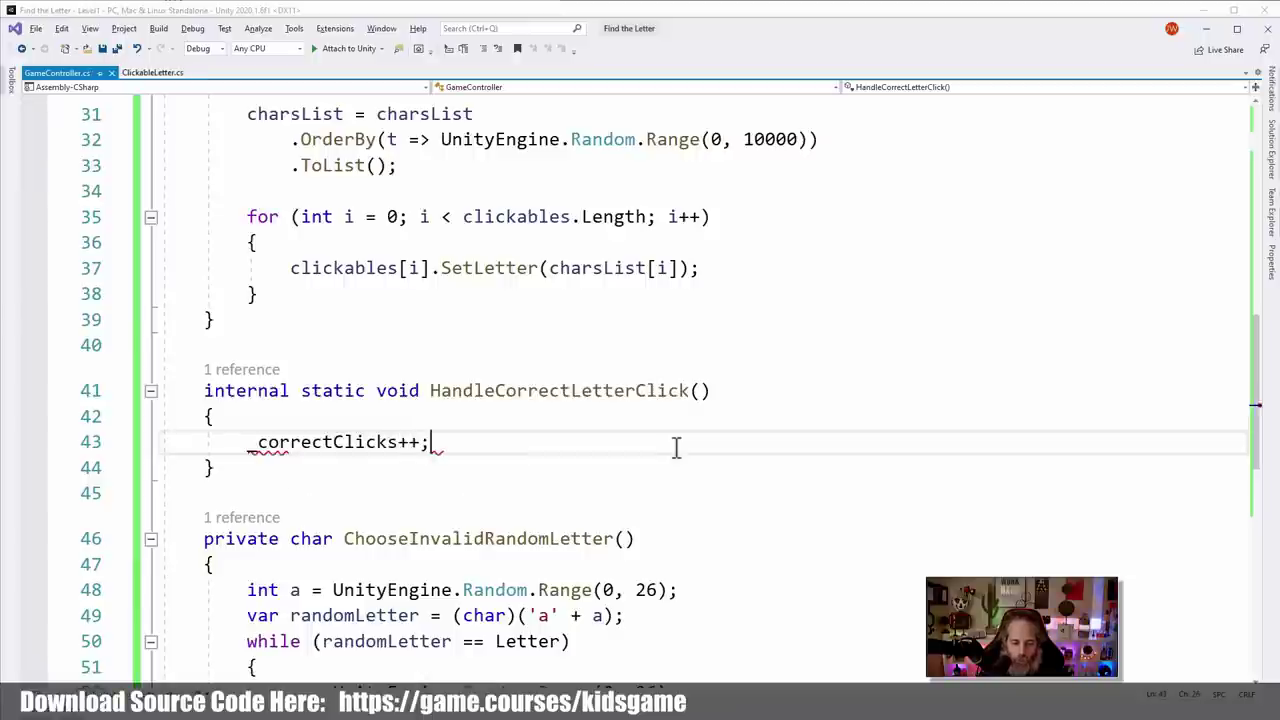
Create the _correctClicks field through Quick Actions
key(Home)
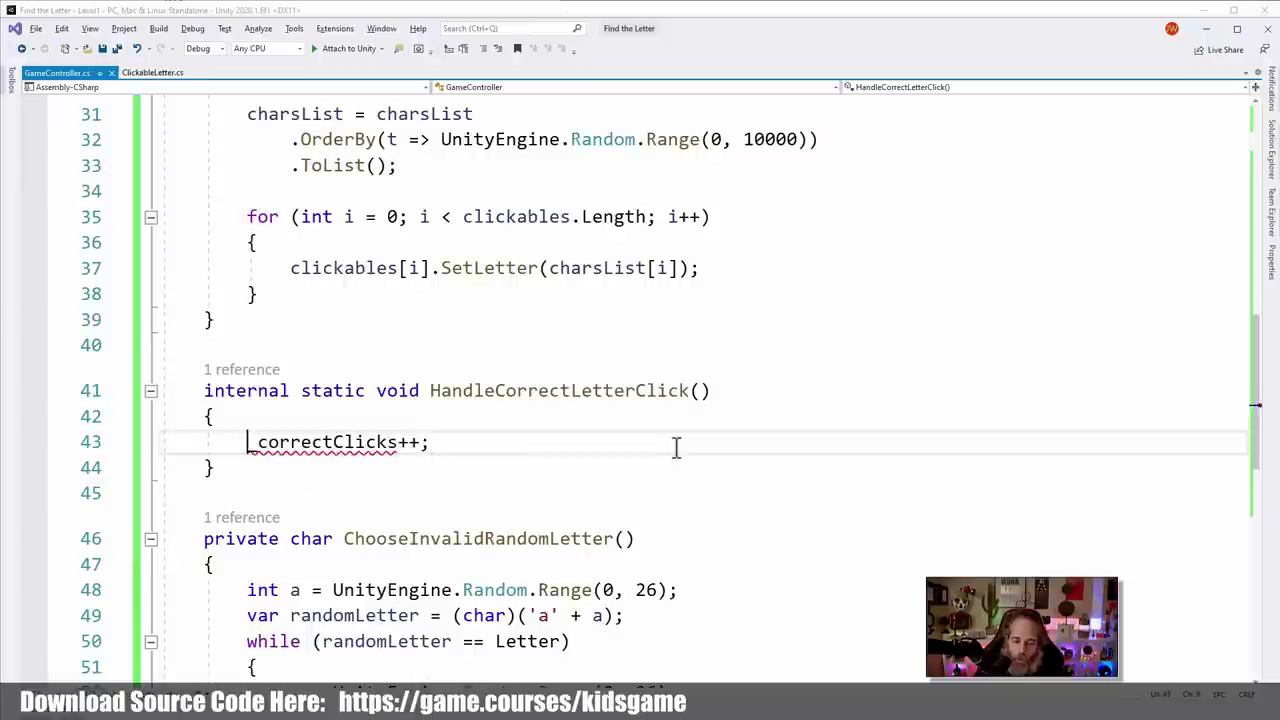
key(ctrl+period)
key(Return)
key(End)
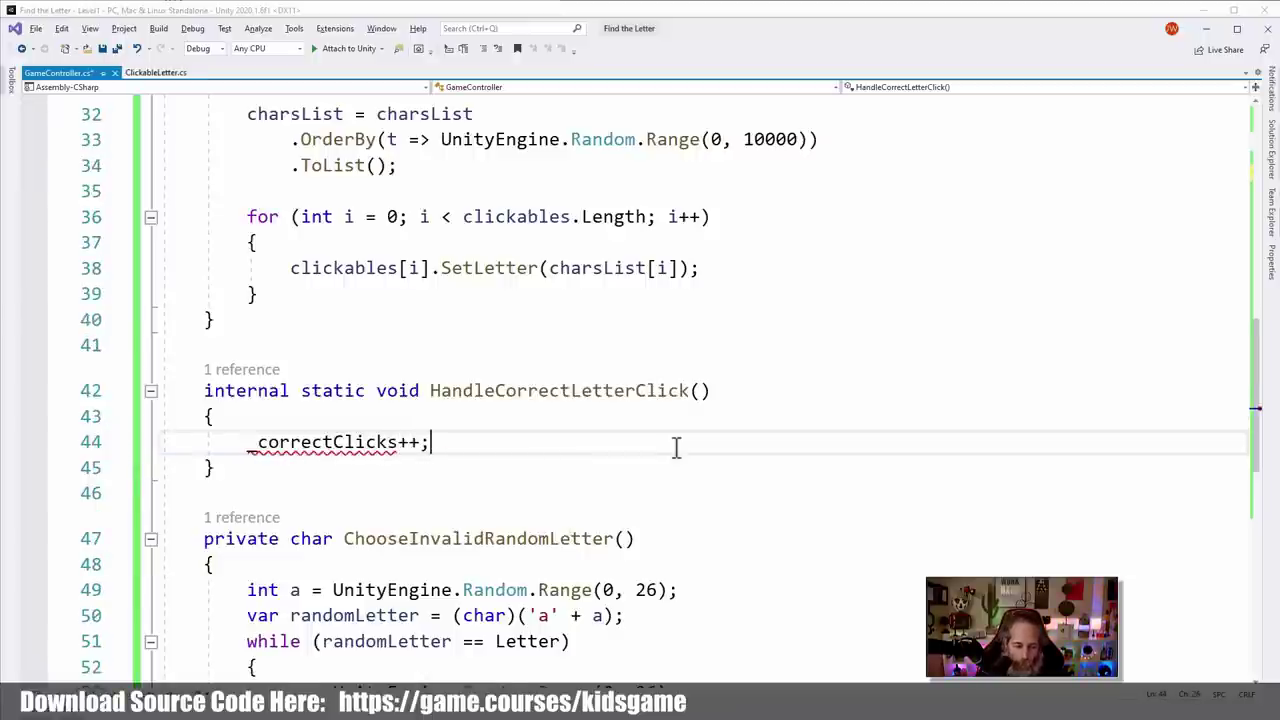
Start an if (_co... line and inspect the generated _correctClicks field declaration
key(Return)
text(if (_co)
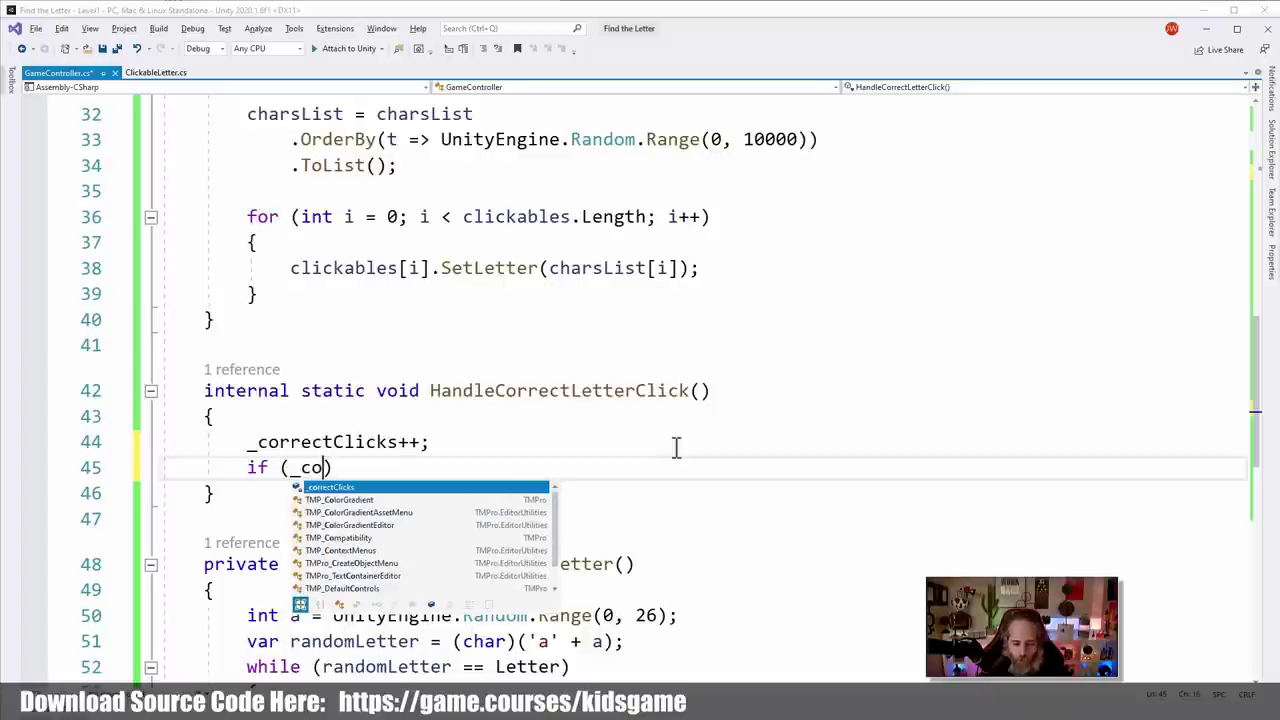
key(Escape)
click(336, 446)
key(ctrl+period)
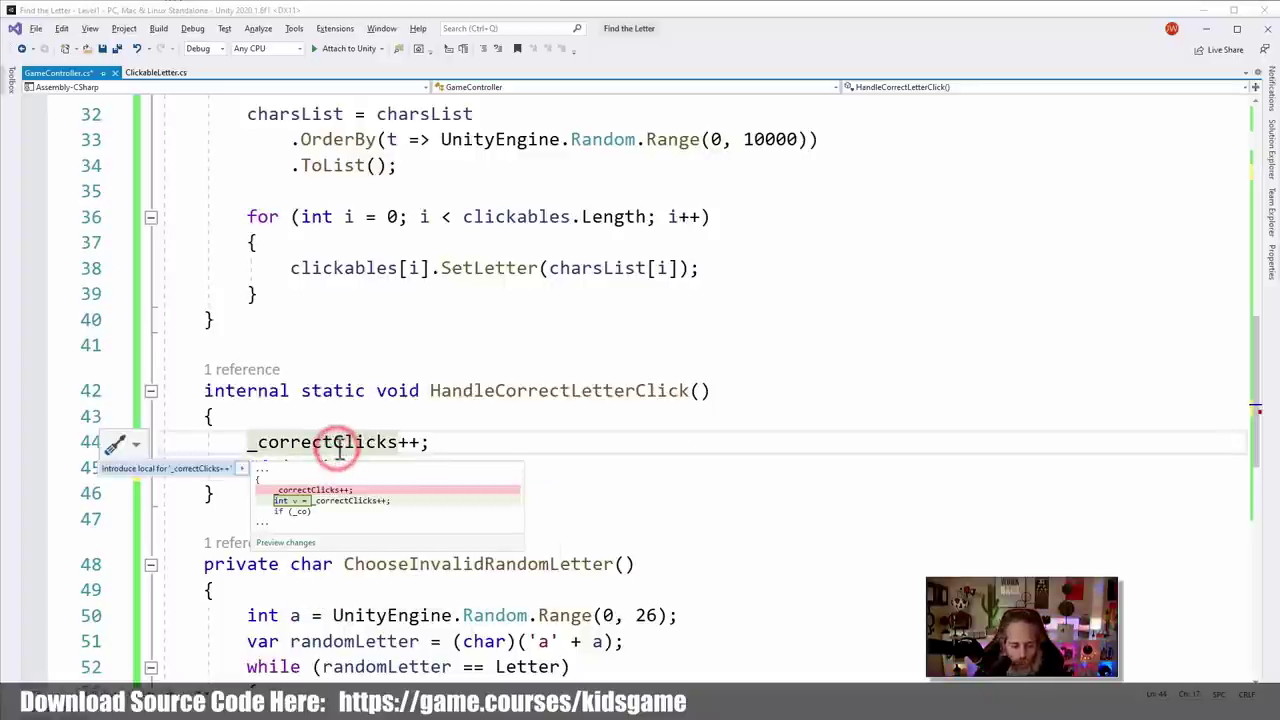
key(Escape)
key(F12)
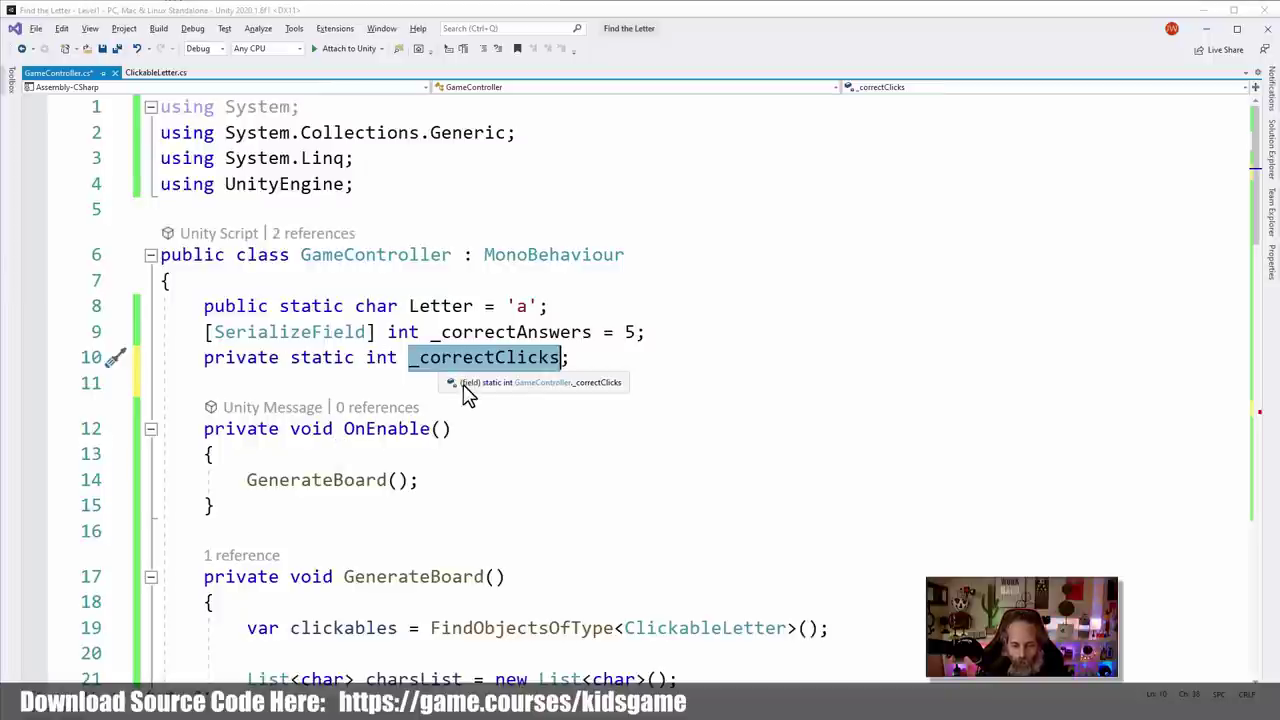
key(ctrl+minus)
Extend the if condition to _correctClicks >= _, leaving the right operand unfinished
click(324, 418)
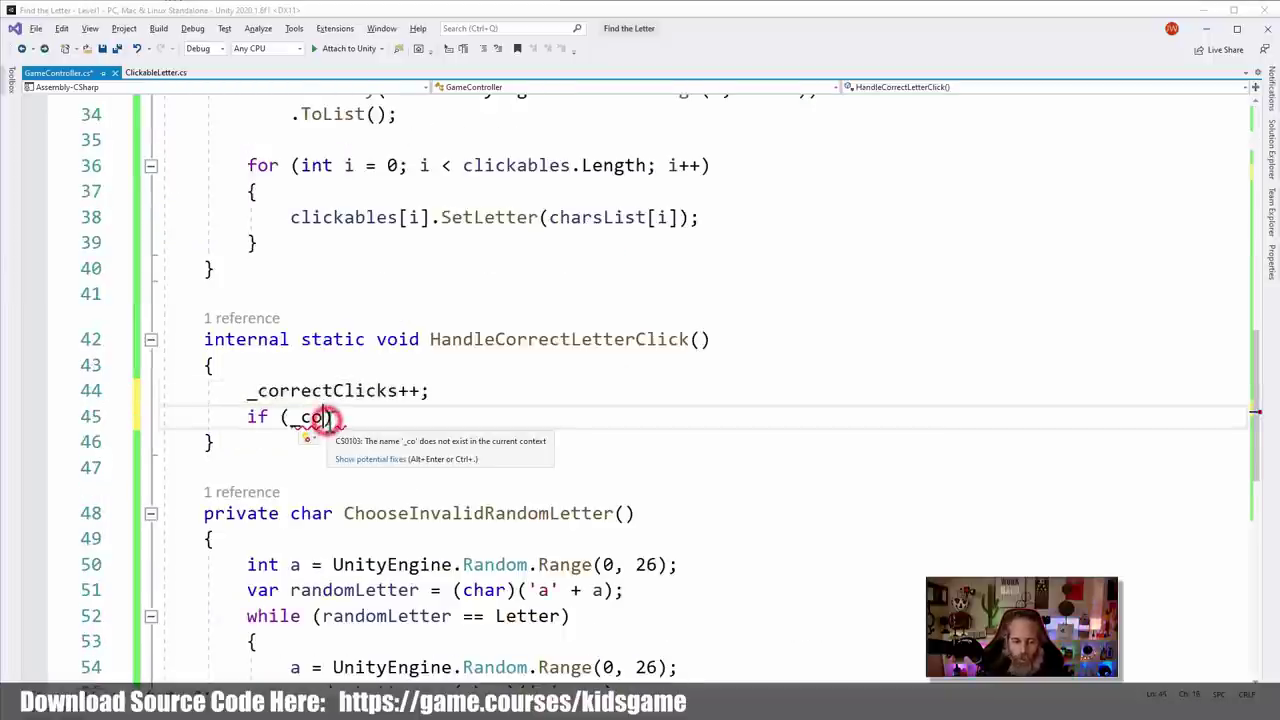
text(rrectClicks)
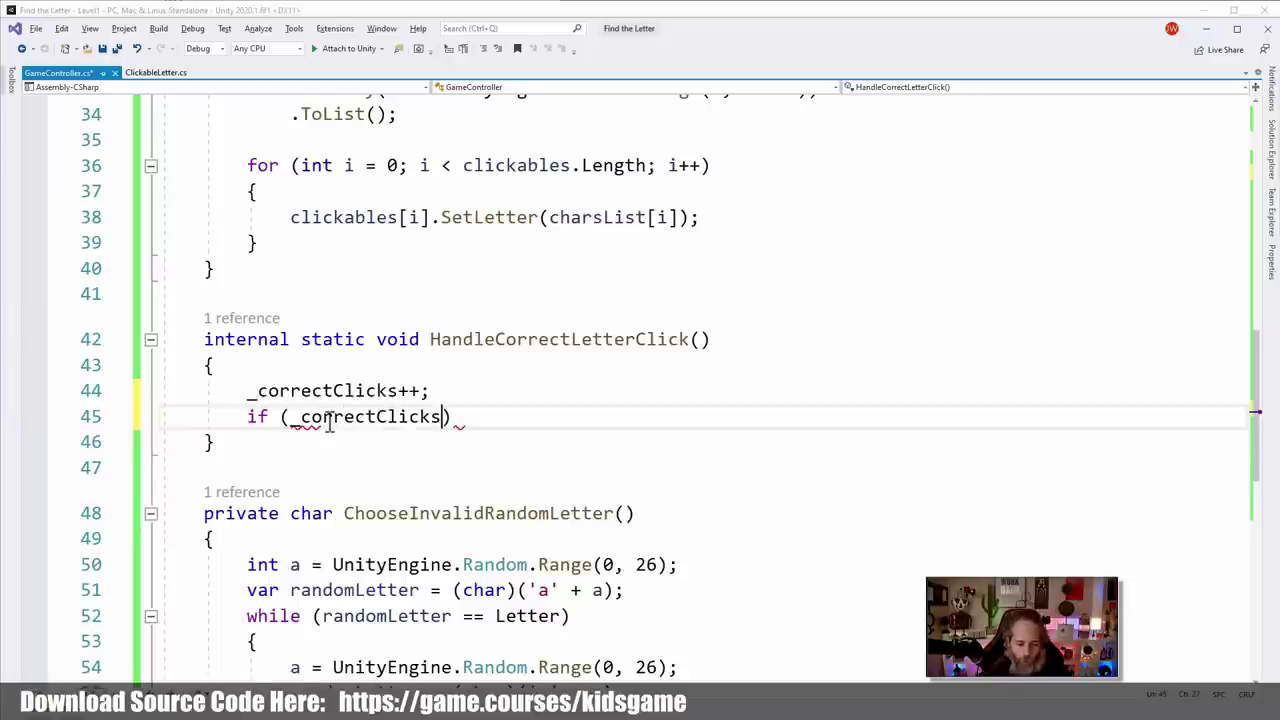
key(Return)
key(BackSpace)
key(BackSpace)
text(>)
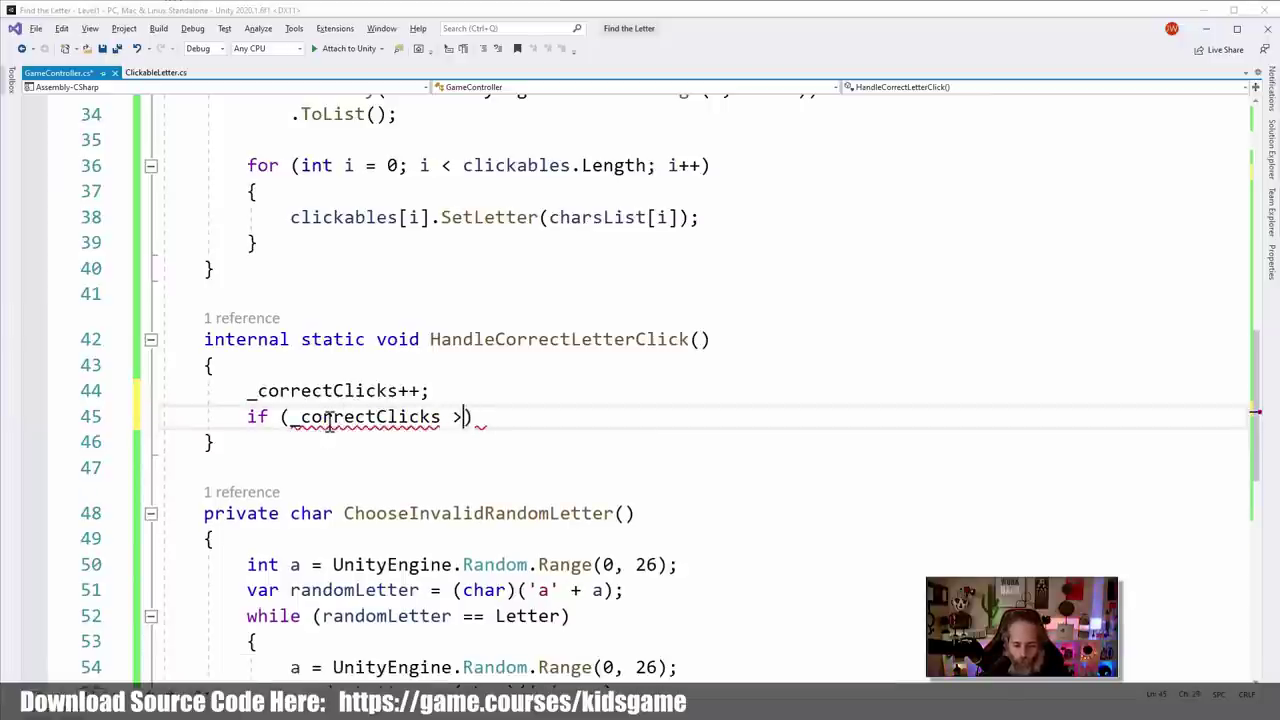
text(= )
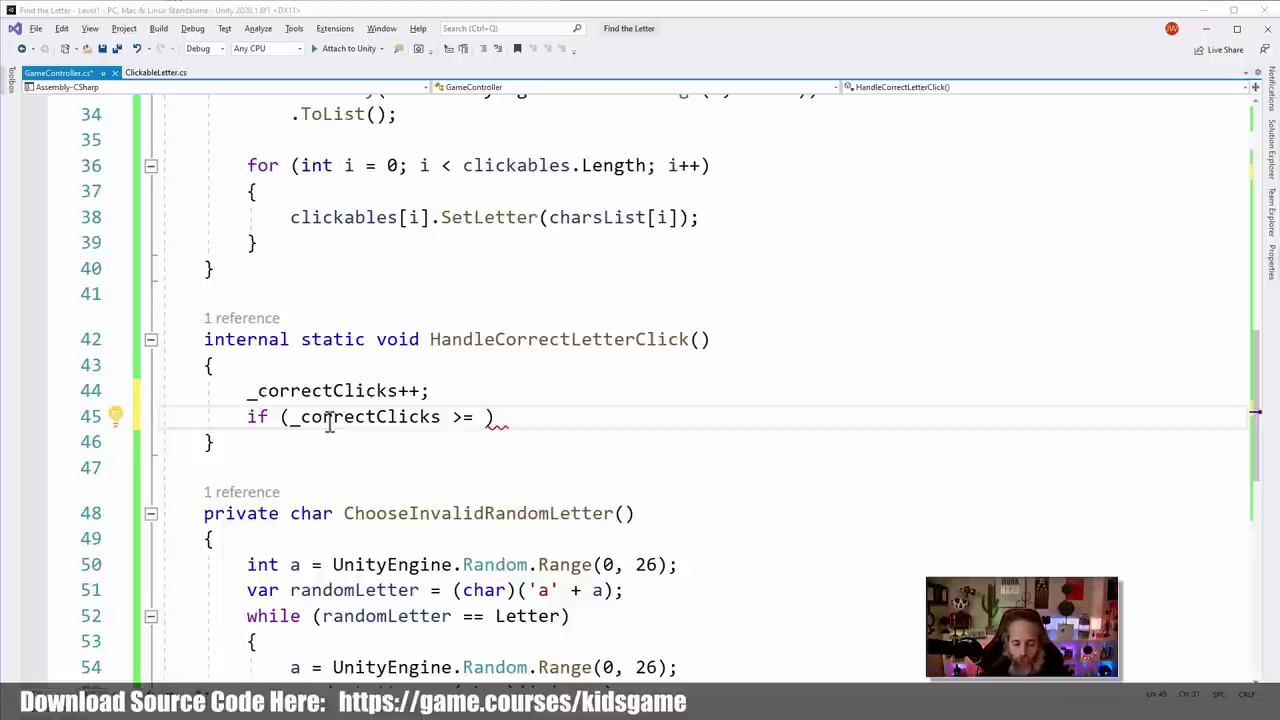
text(_c)
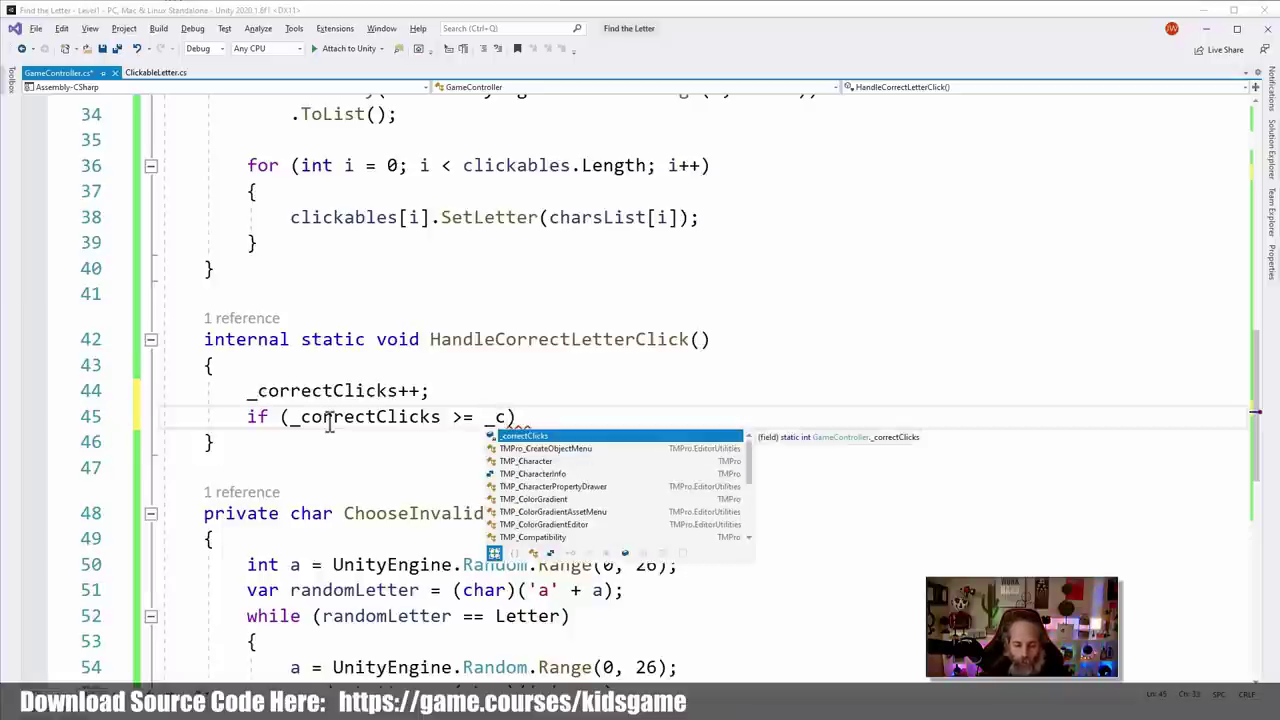
key(BackSpace)
text(c)
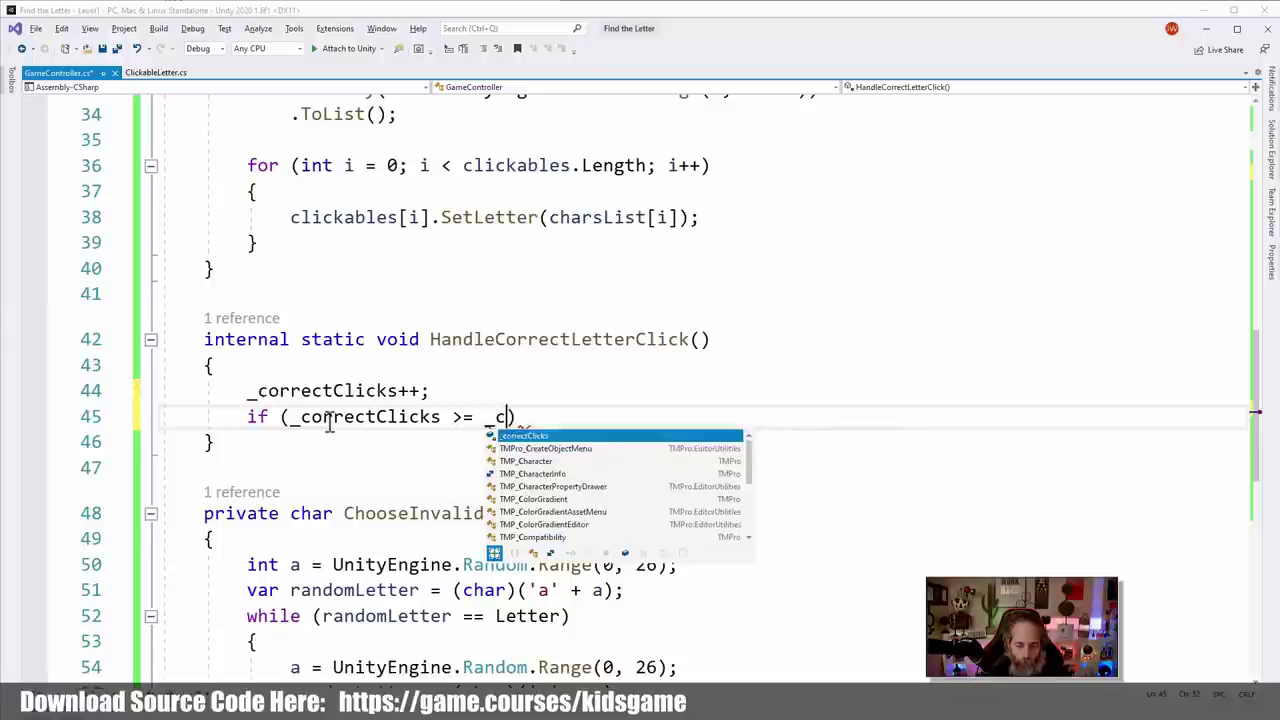
key(BackSpace)
key(Escape)
key(ctrl+Home)
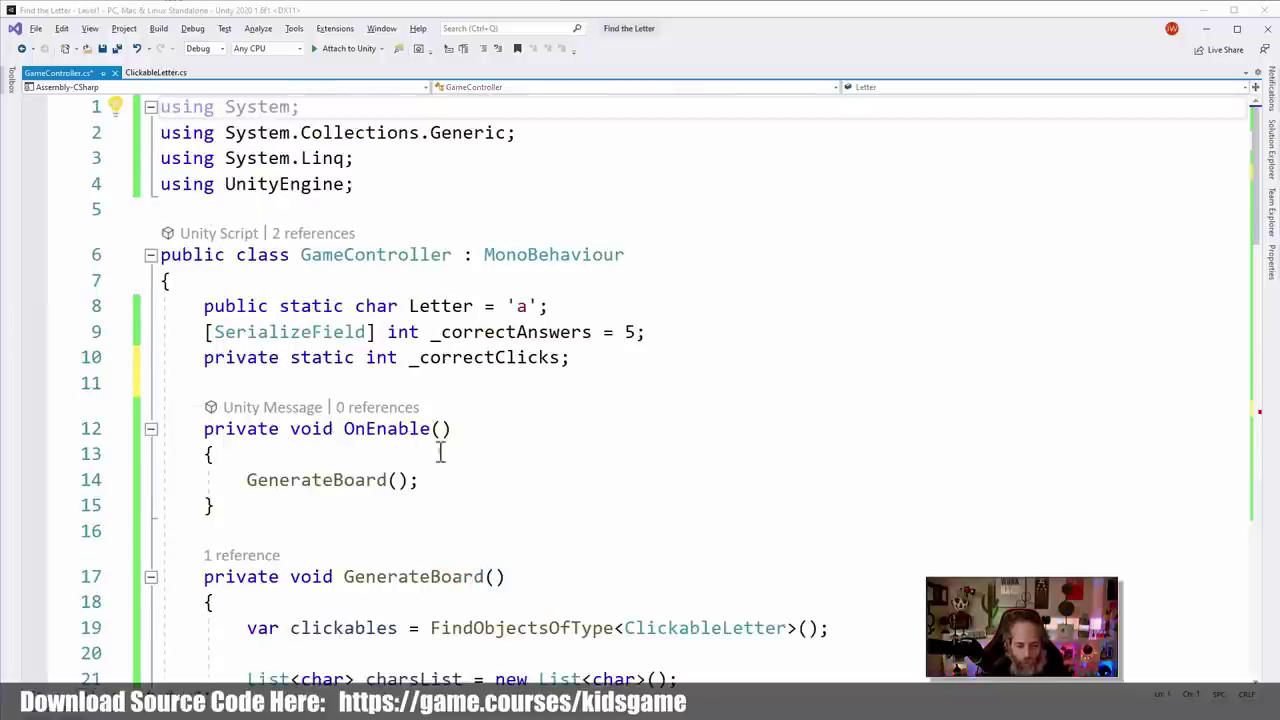
Replace [SerializeField] on the _correctAnswers field with static
double_click(558, 334)
scroll(555, 330, down, 6)
scroll(550, 330, up, 6)
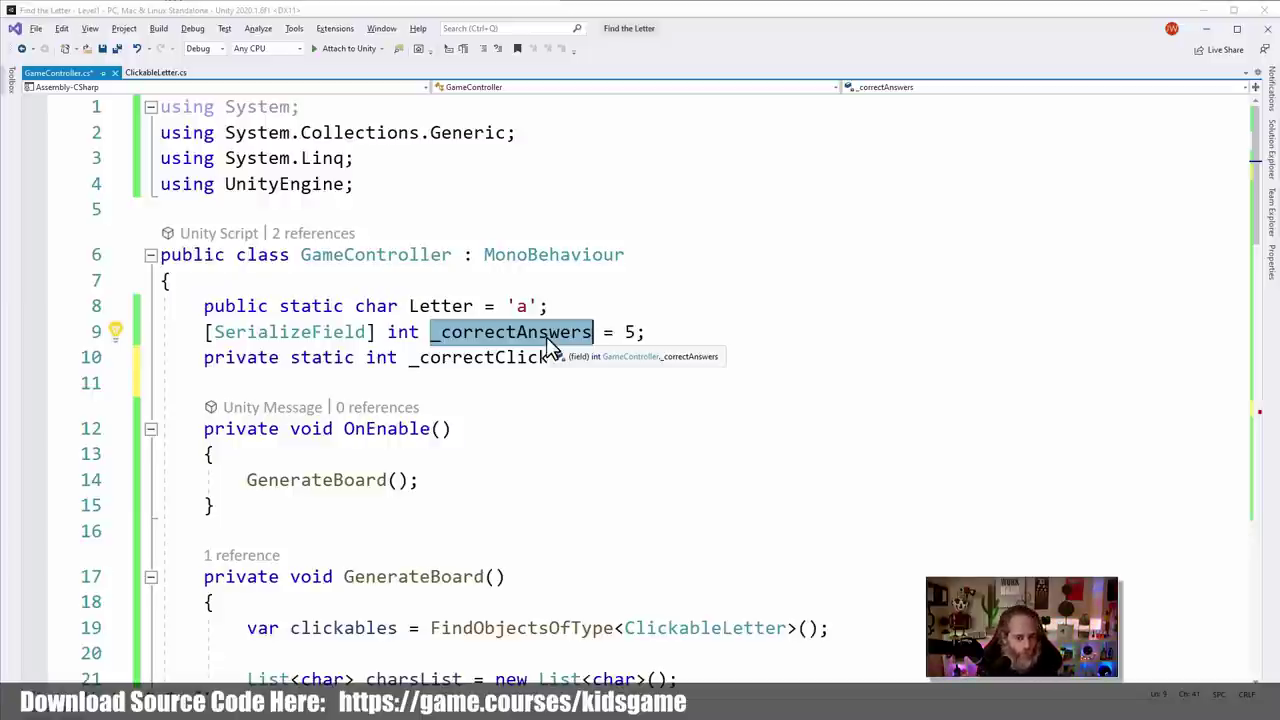
click(386, 334)
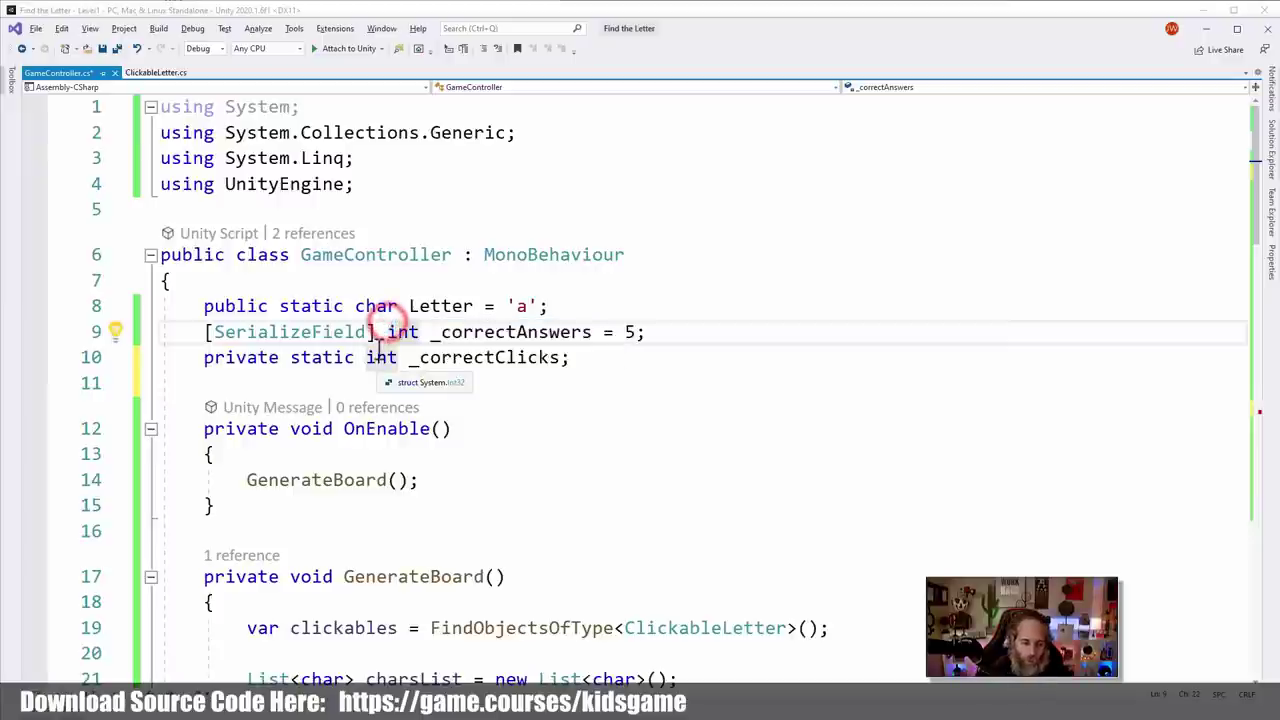
drag(204, 332, 378, 340)
key(Delete)
key(Delete)
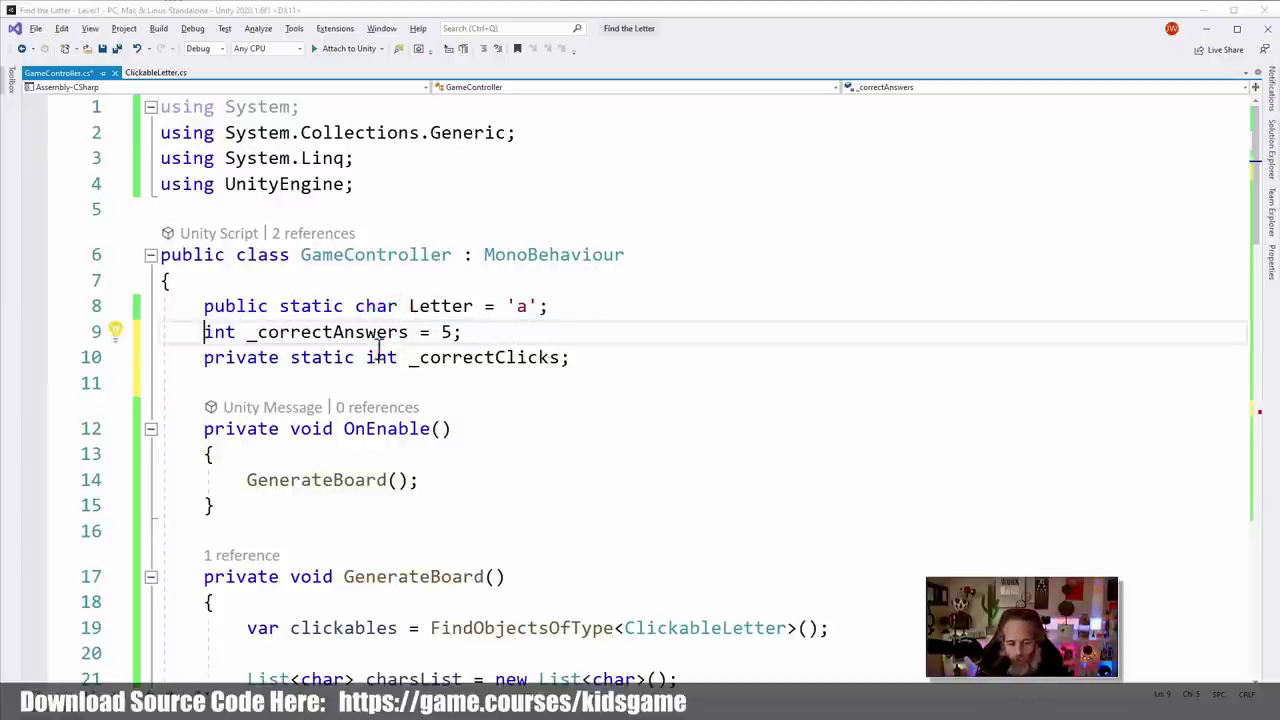
text(static)
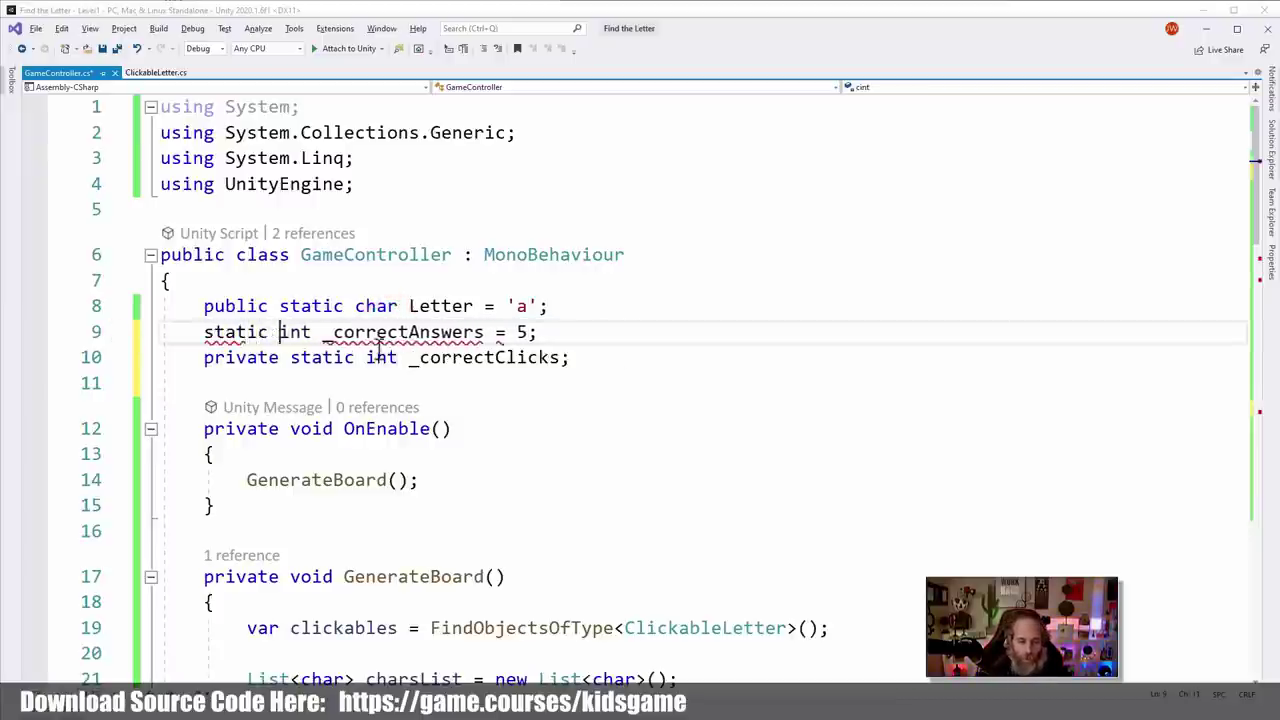
Remove private from the _correctClicks declaration and add a blank line above the fields
double_click(242, 357)
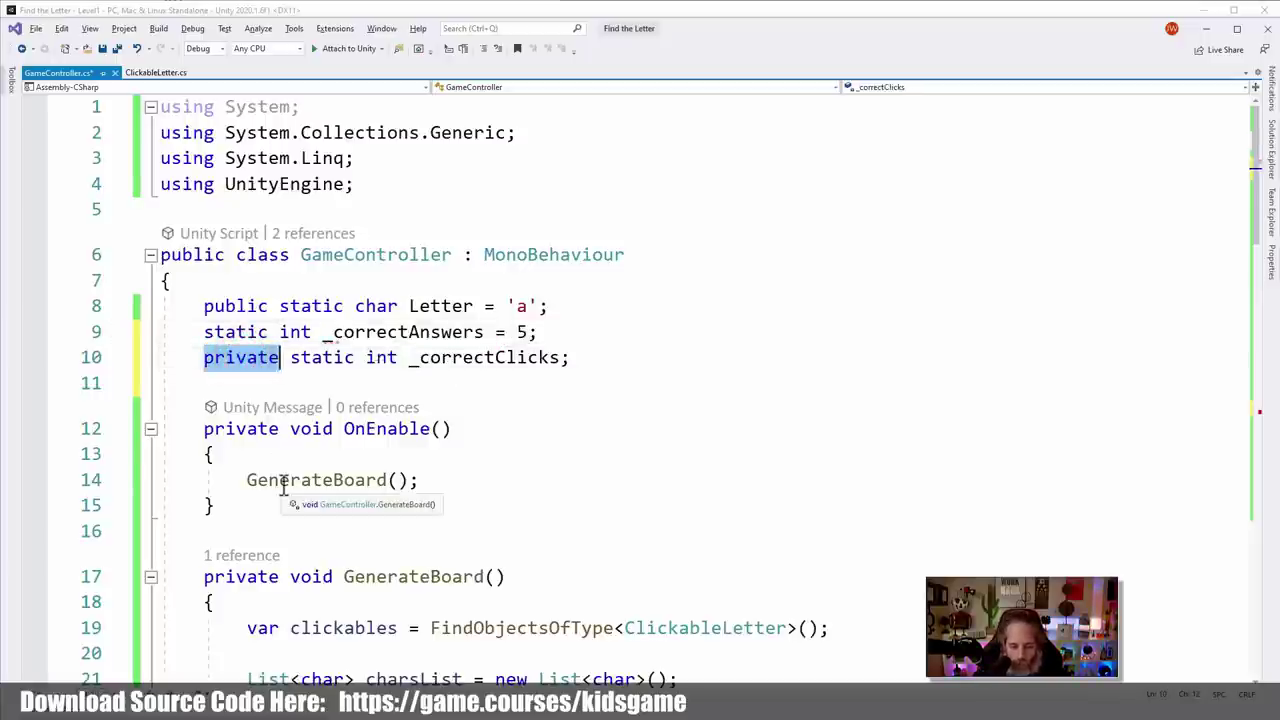
key(Delete)
key(Delete)
click(206, 332)
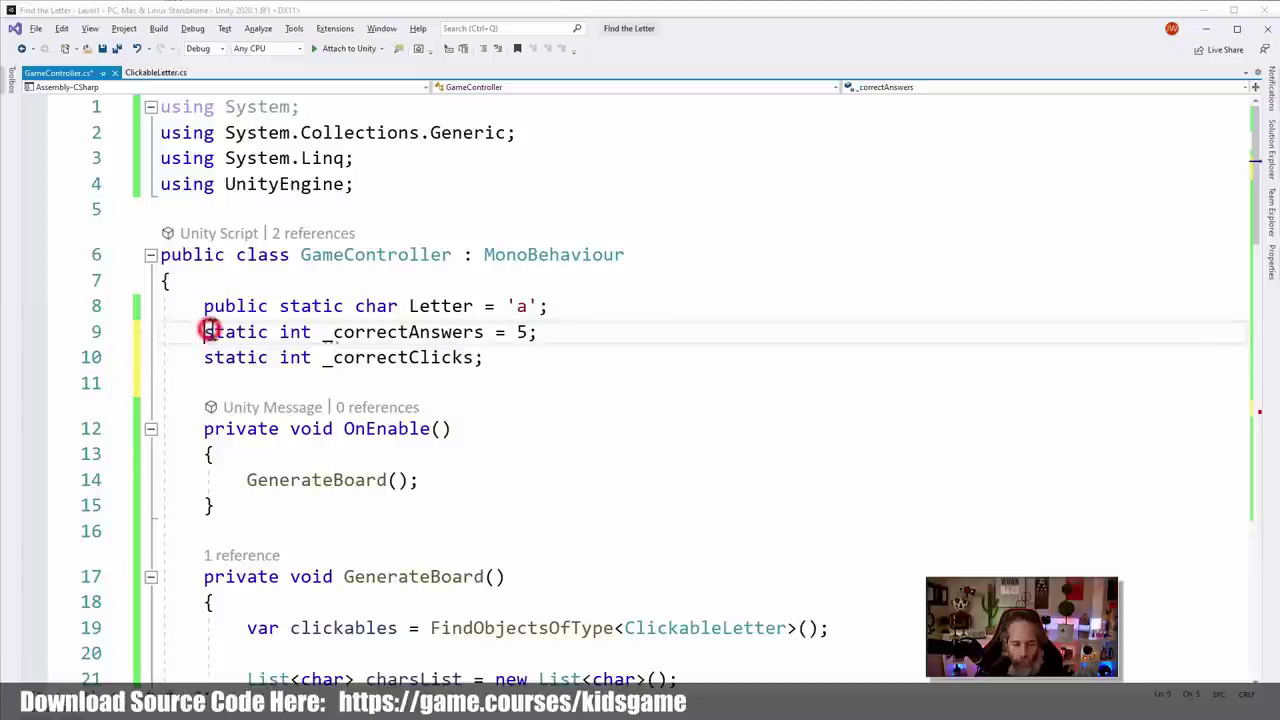
key(Return)
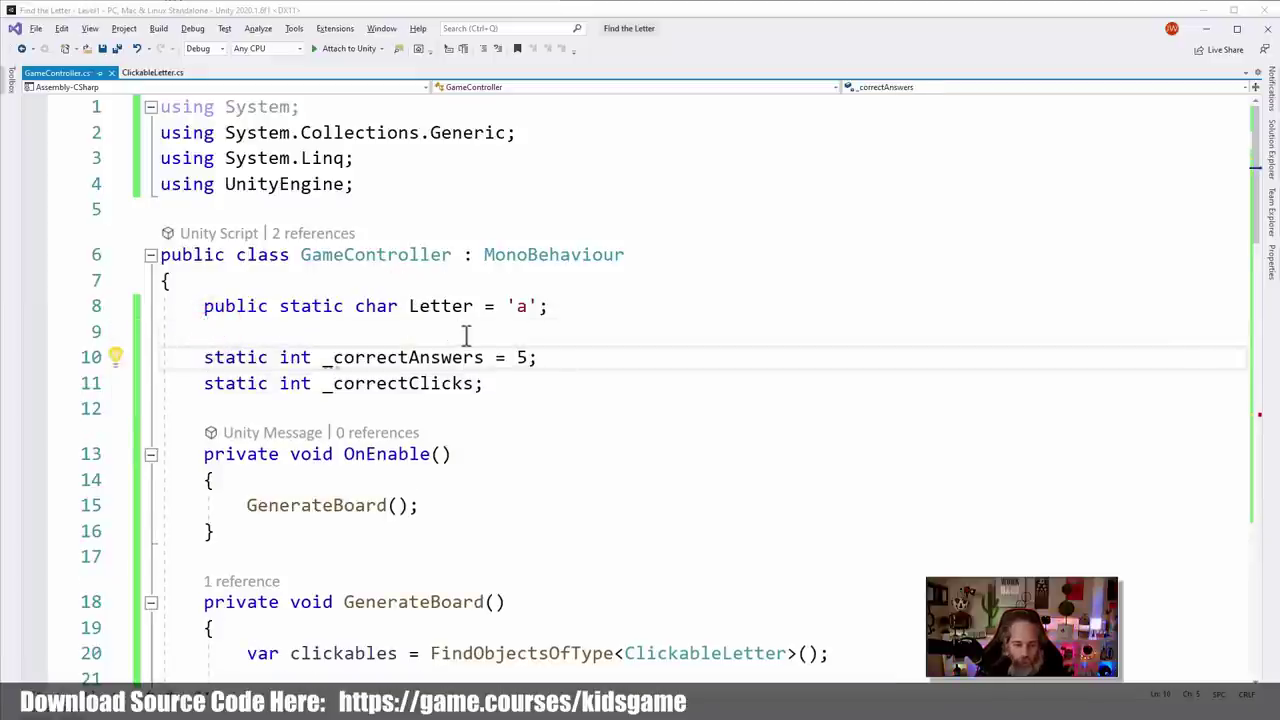
scroll(465, 340, down, 15)
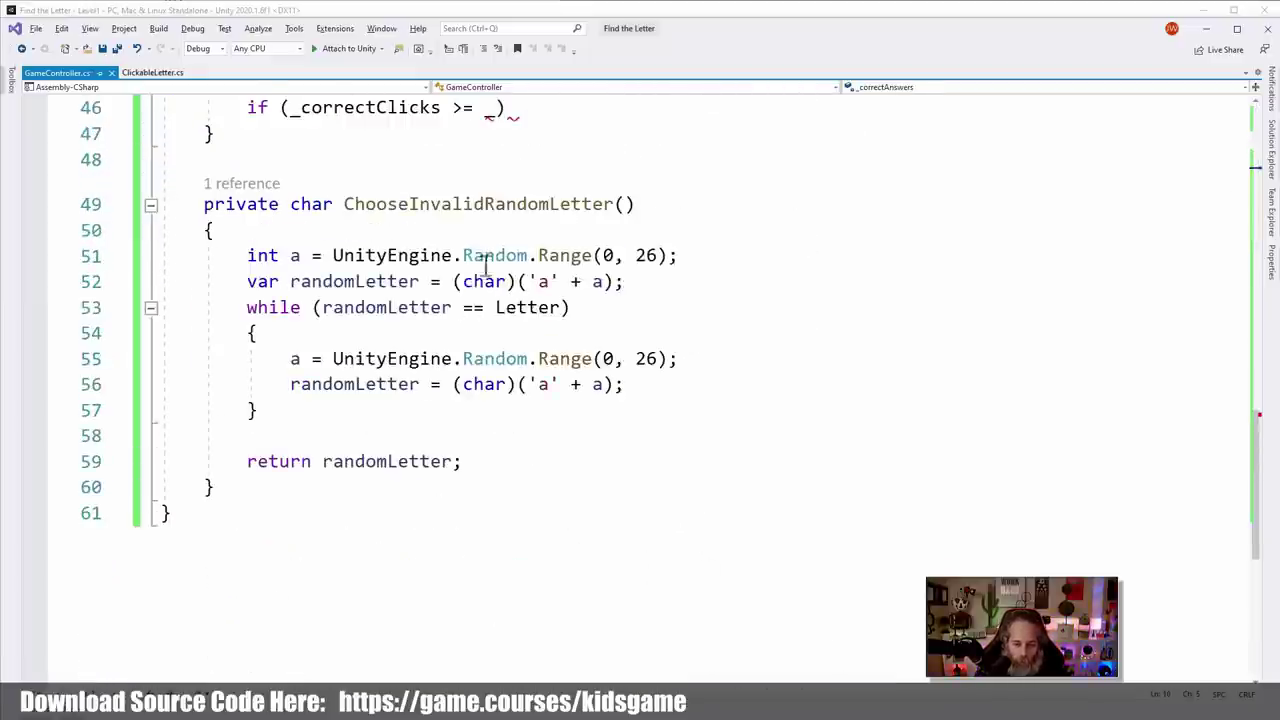
scroll(490, 265, up, 3)
click(492, 338)
Complete the condition as _correctClicks >= _correctAnswers and open the if block braces
text(correctClicks)
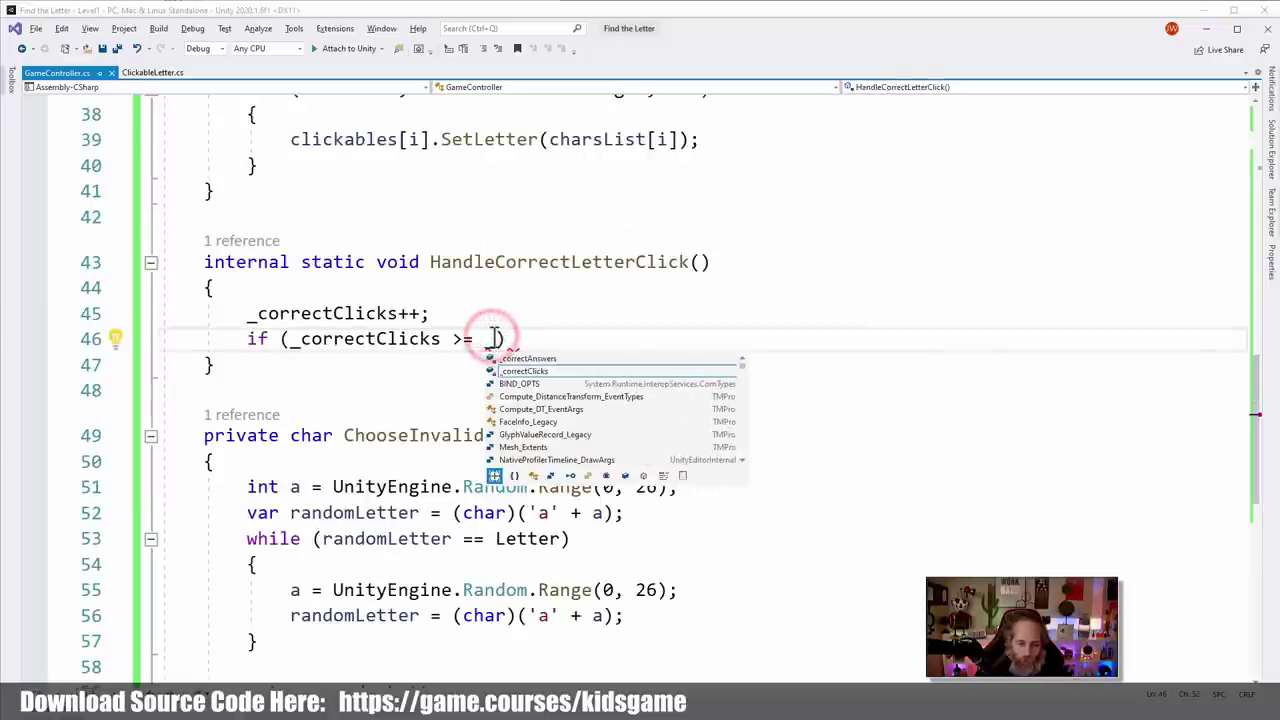
key(ctrl+z)
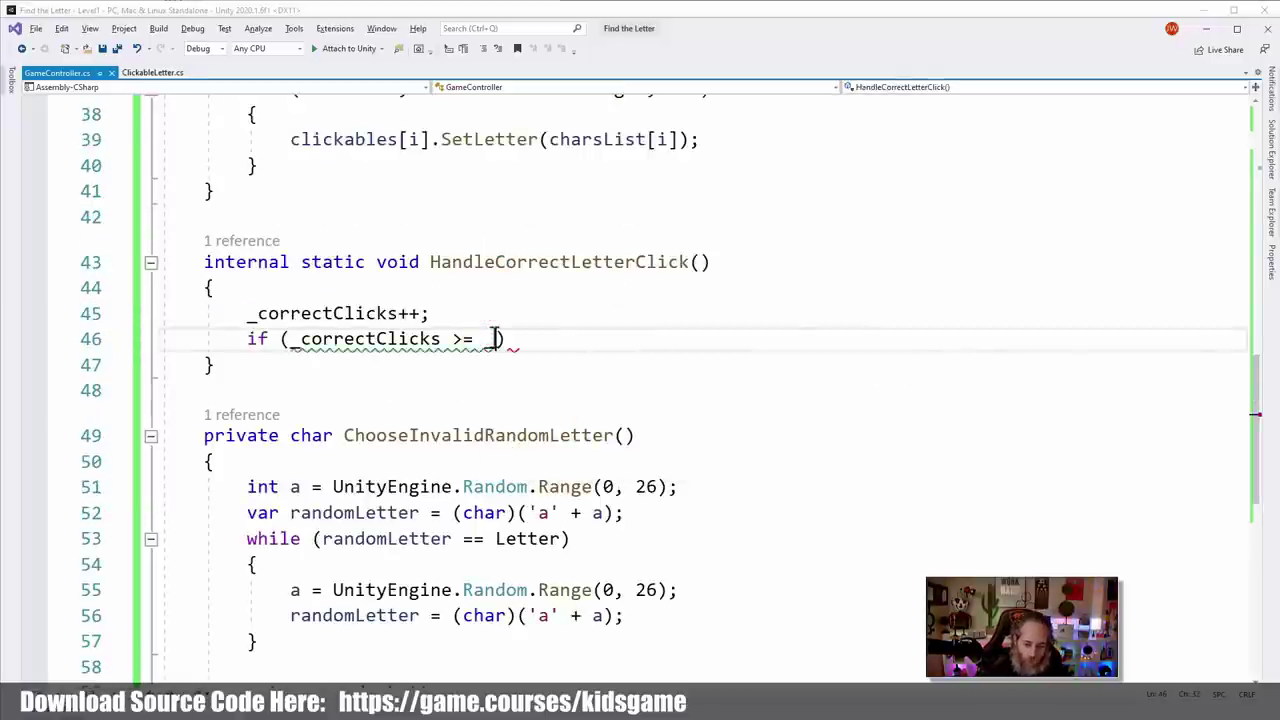
key(ctrl+space)
key(Tab)
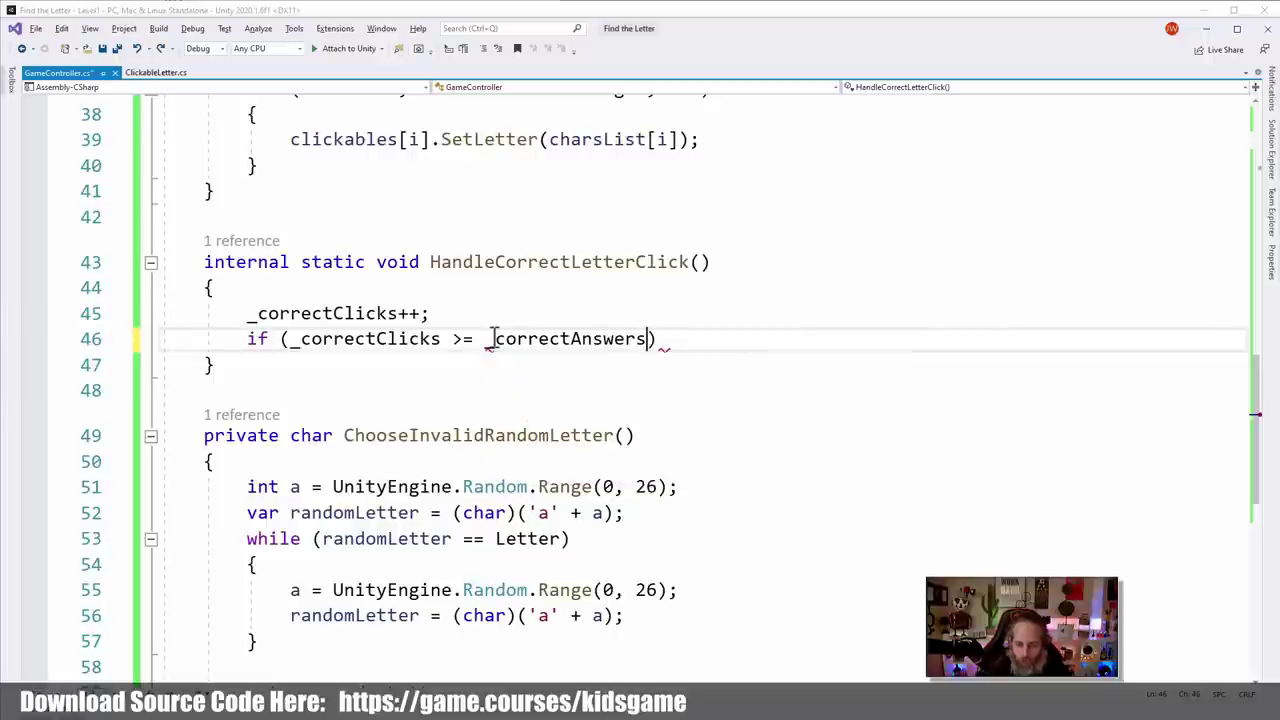
key(End)
key(Return)
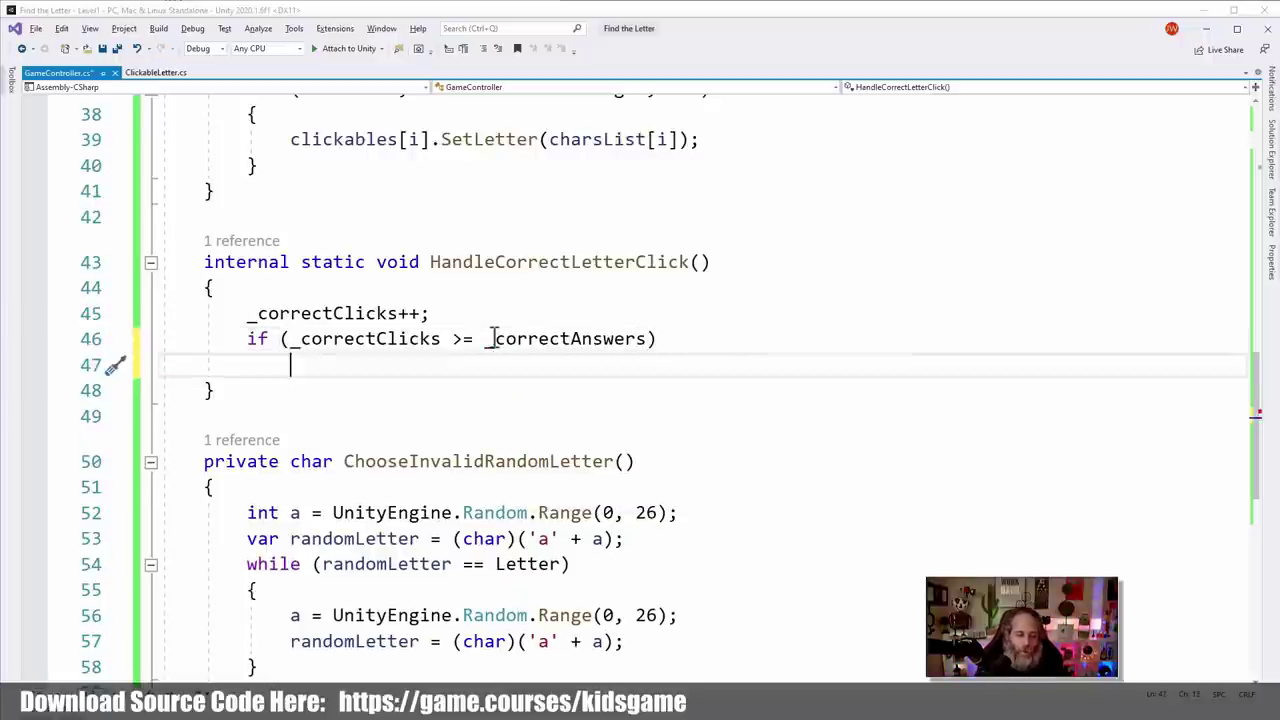
text({)
key(Return)
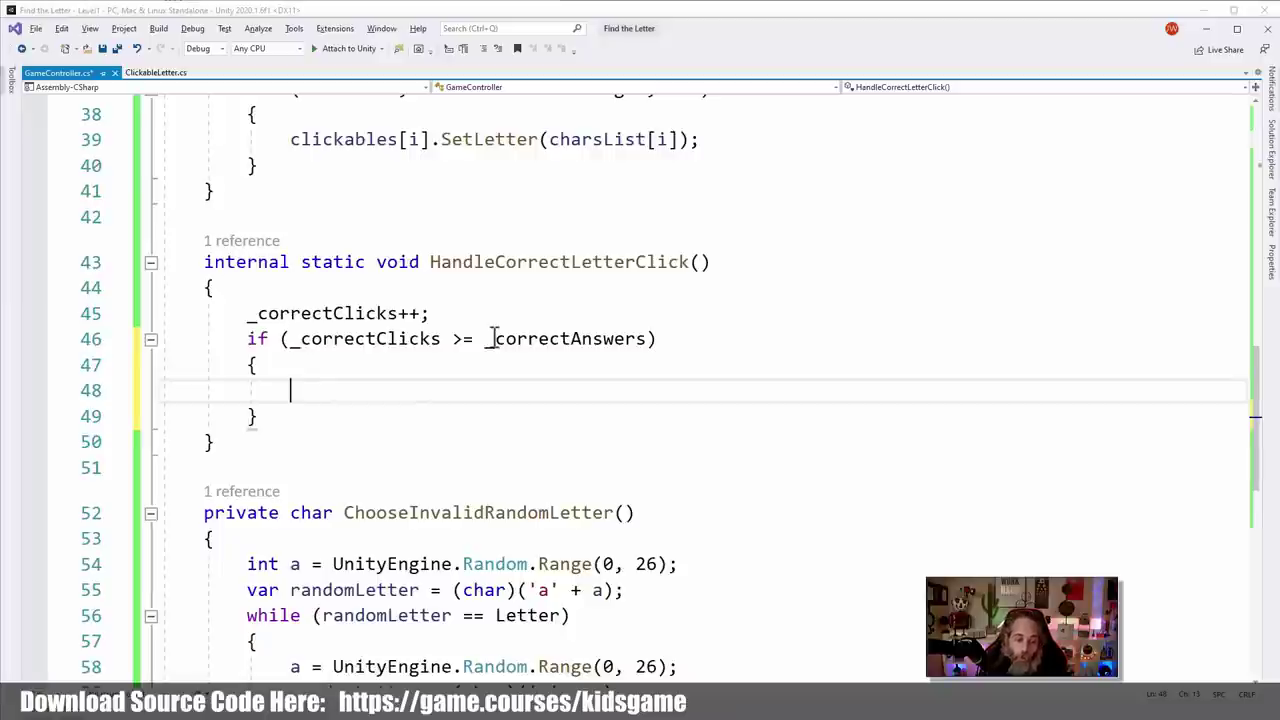
Inside the if block, add Letter++; and _correctClicks = 0;
scroll(500, 322, up, 12)
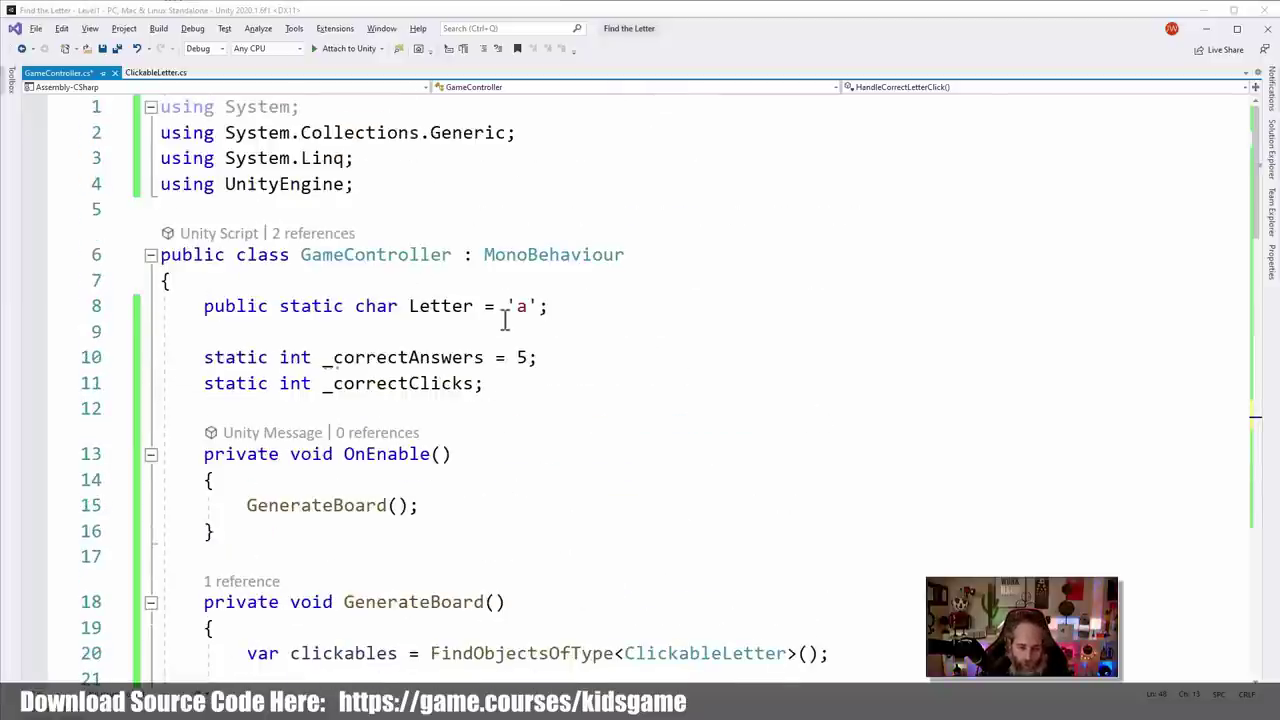
scroll(505, 320, down, 14)
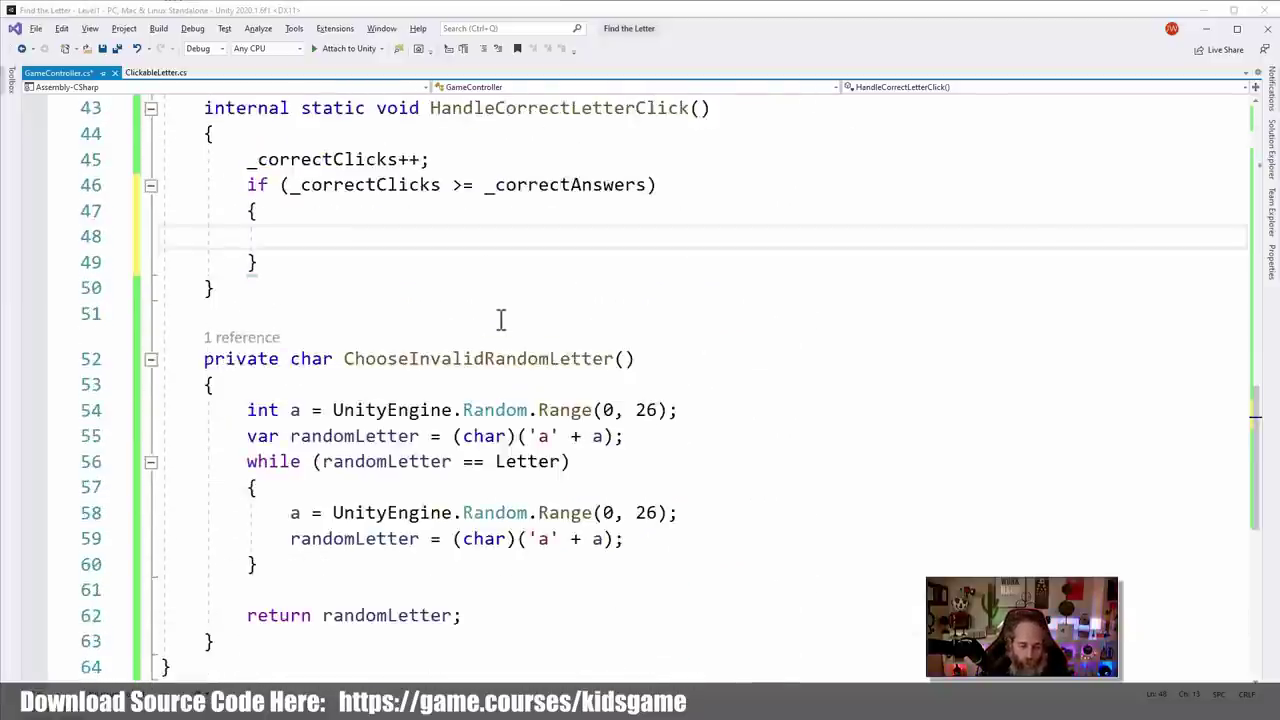
text(Let)
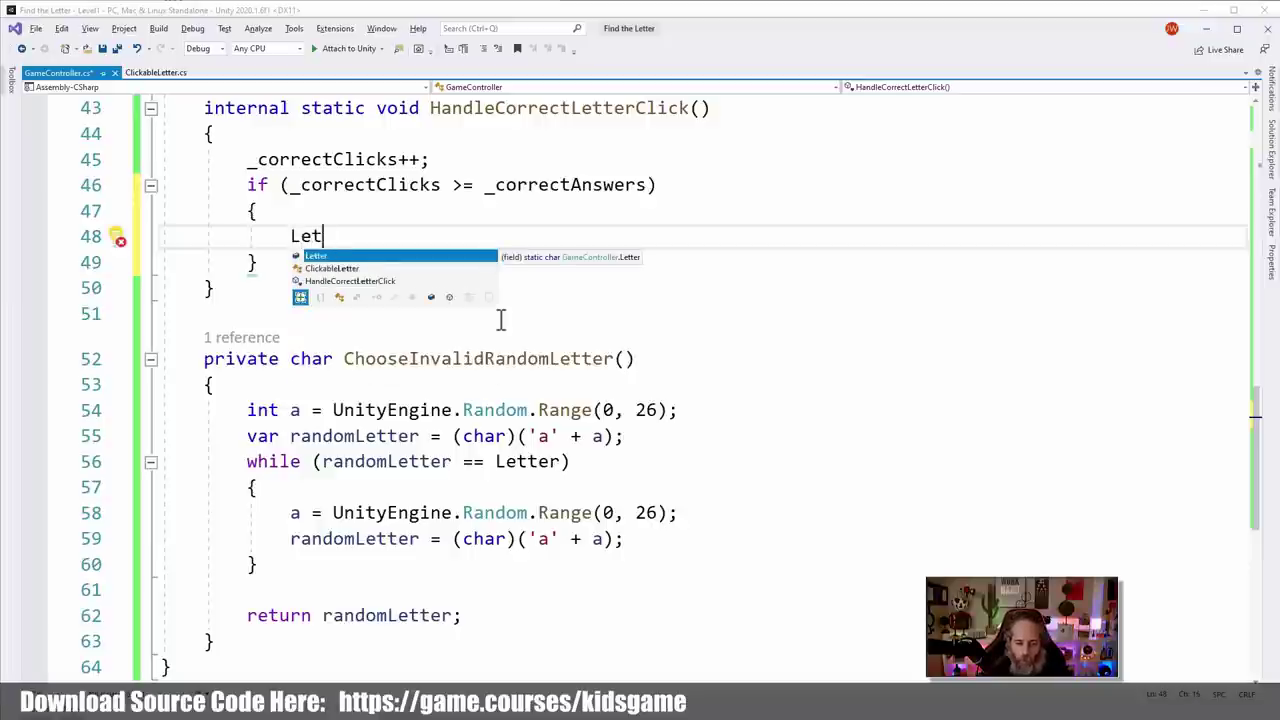
text(ter++;)
click(522, 270)
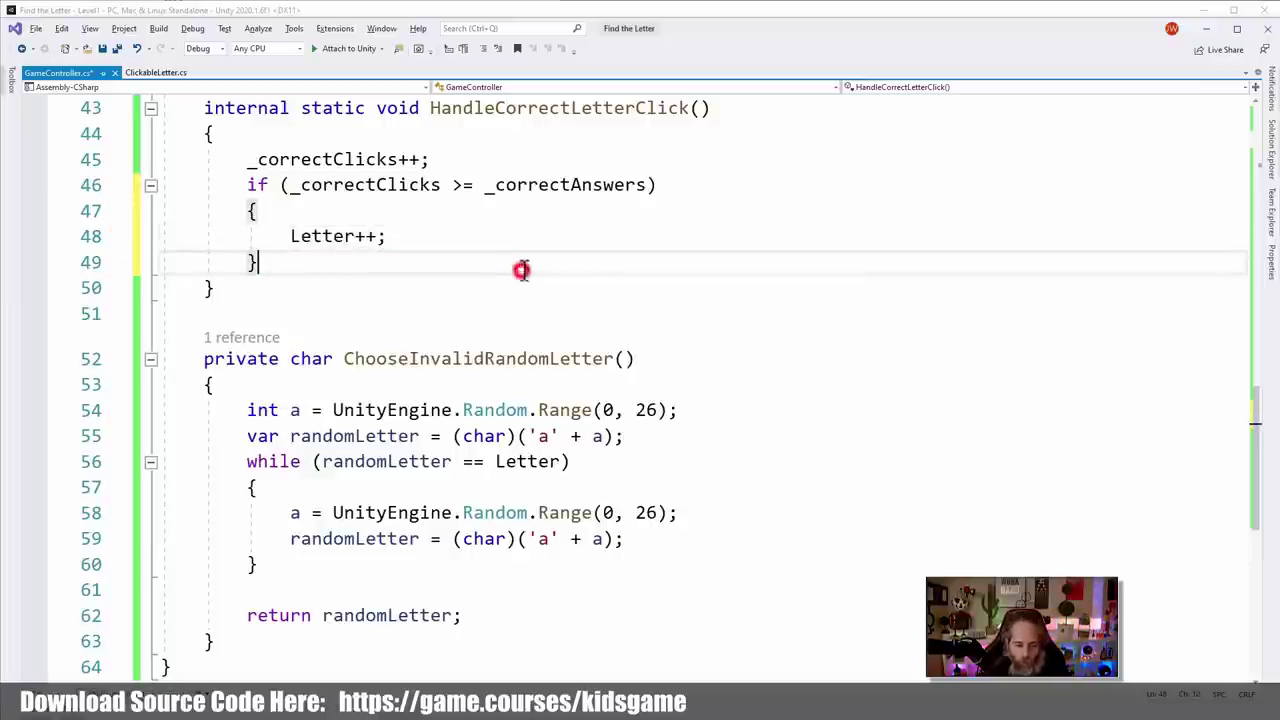
click(497, 236)
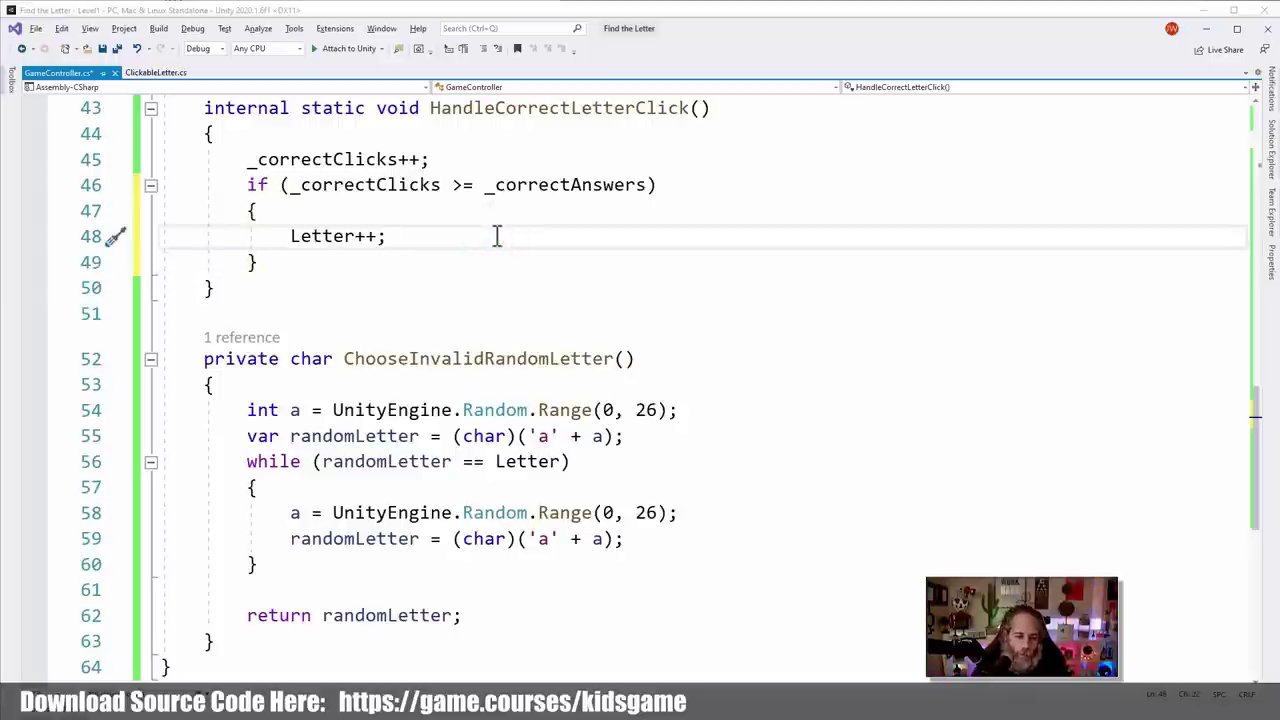
key(Return)
text(_correctAnswers)
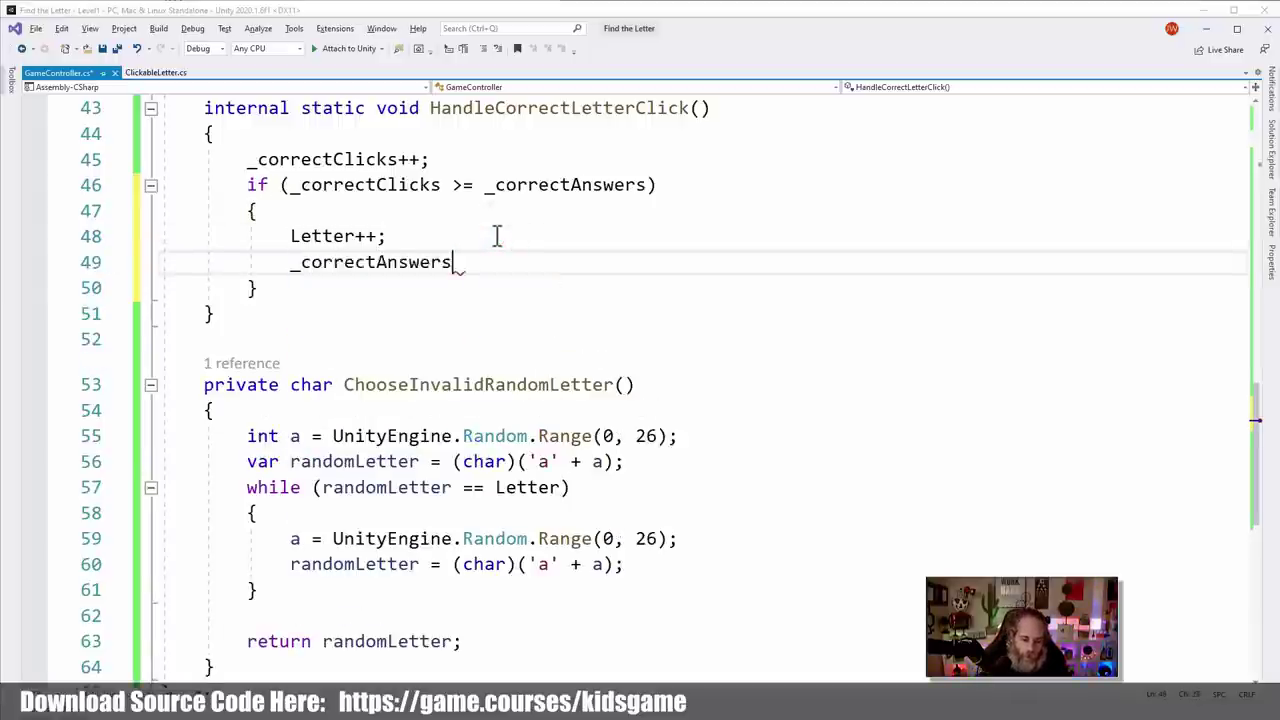
key(shift+Home)
text(_corre)
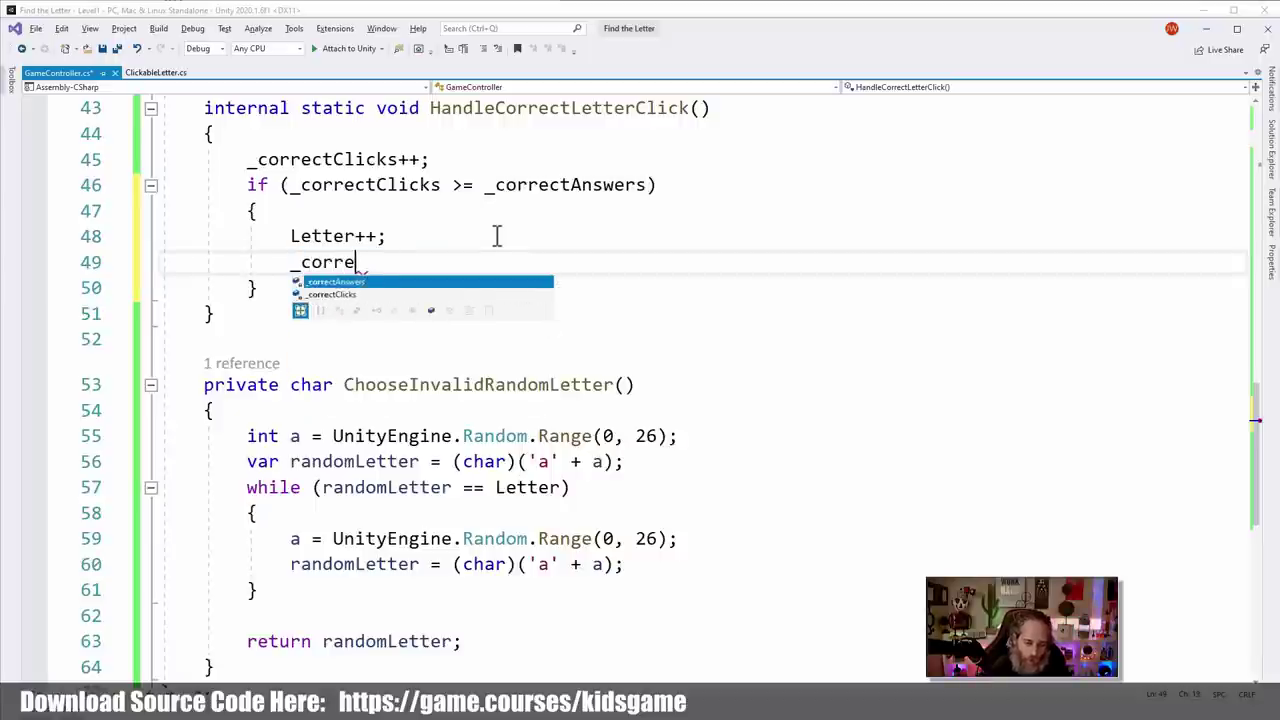
text(ctClicks = 0)
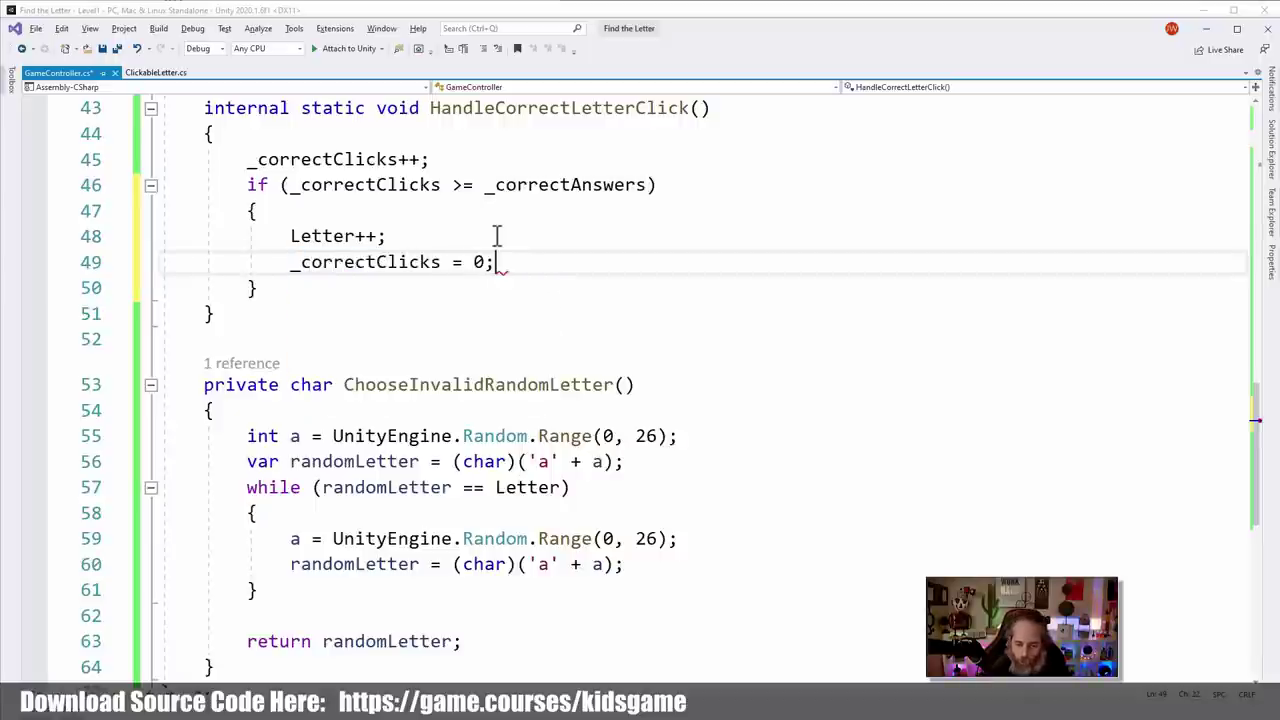
text(;)
Look up the ChooseInvalidRandomLetter and GenerateBoard method names in GameController
double_click(397, 385)
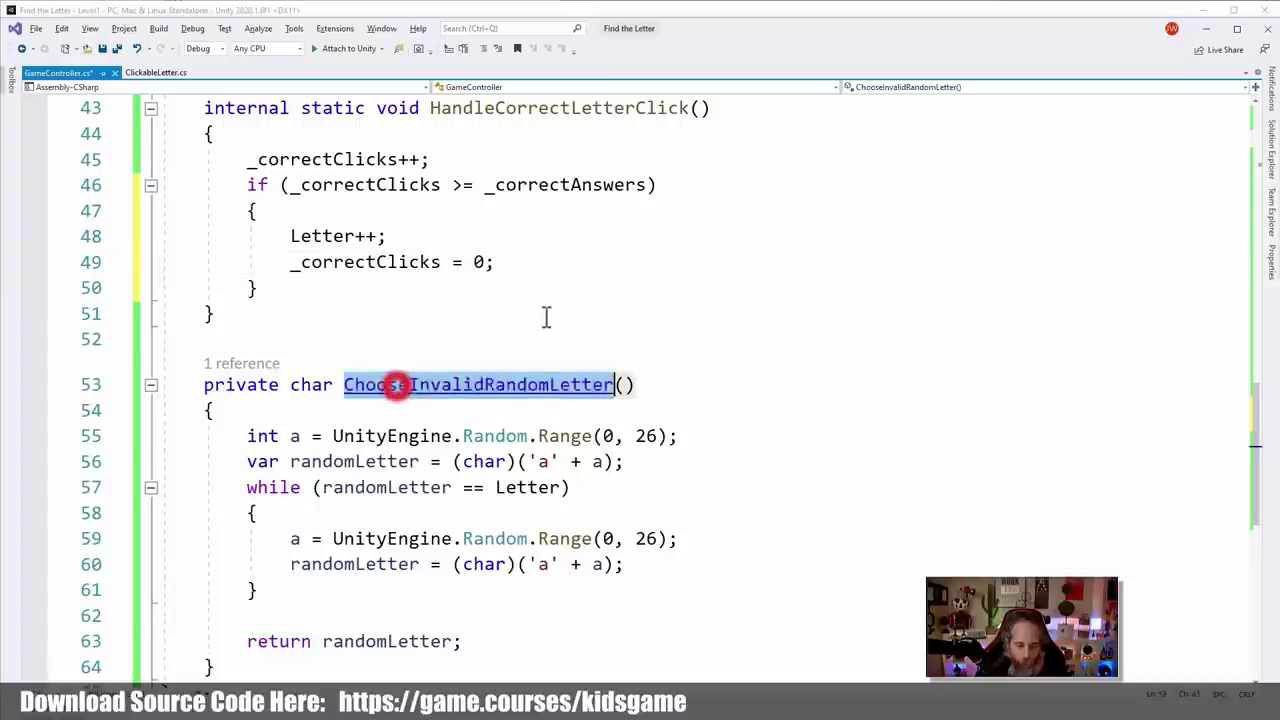
scroll(544, 264, up, 6)
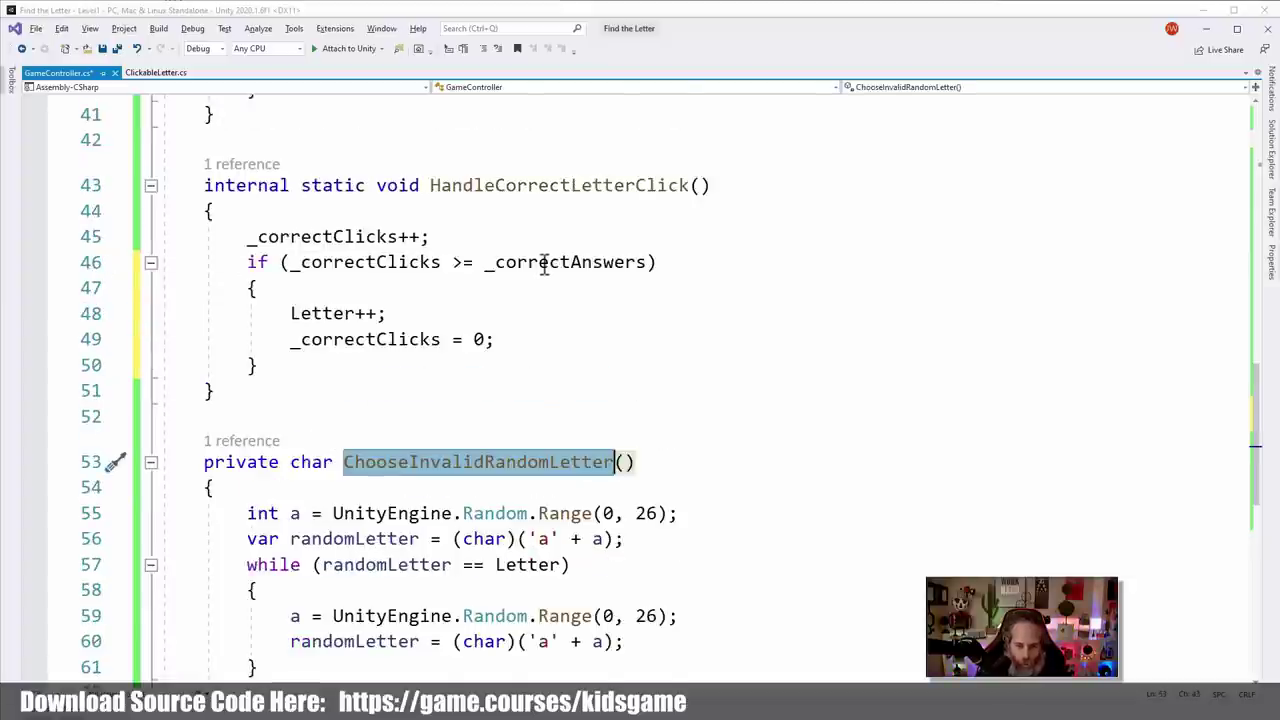
scroll(544, 264, up, 3)
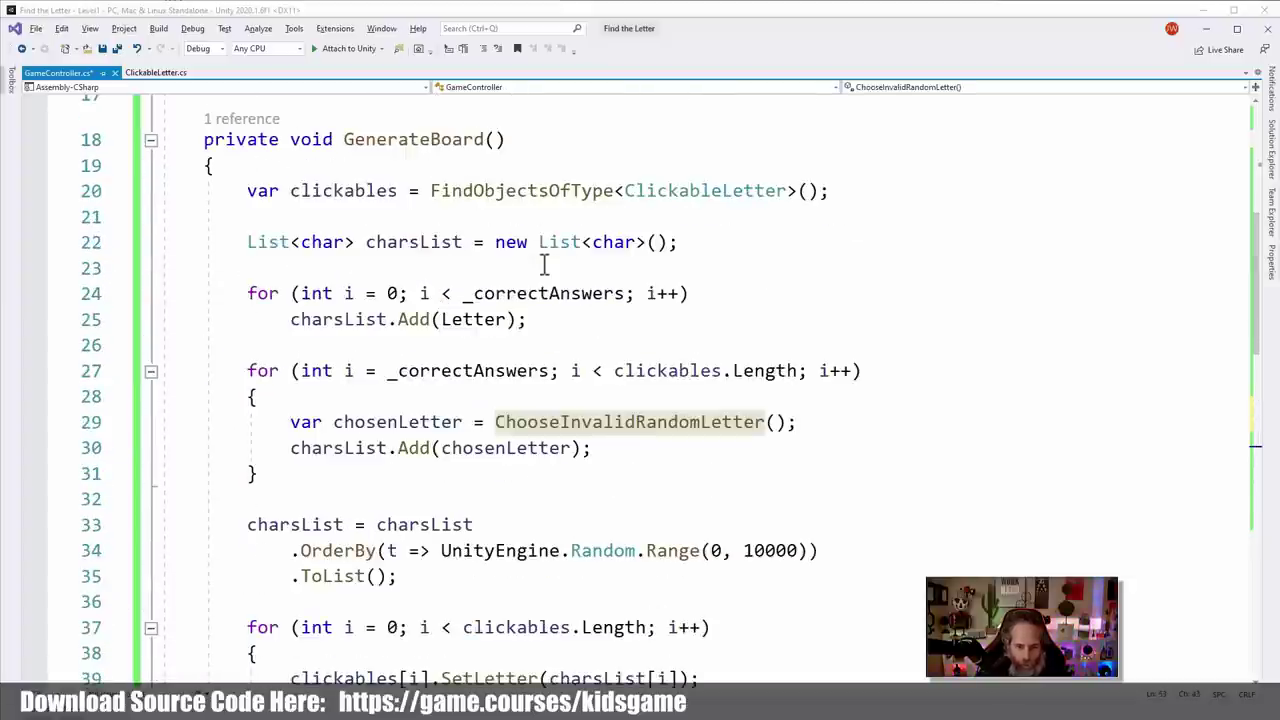
click(440, 162)
double_click(434, 143)
scroll(420, 160, down, 1)
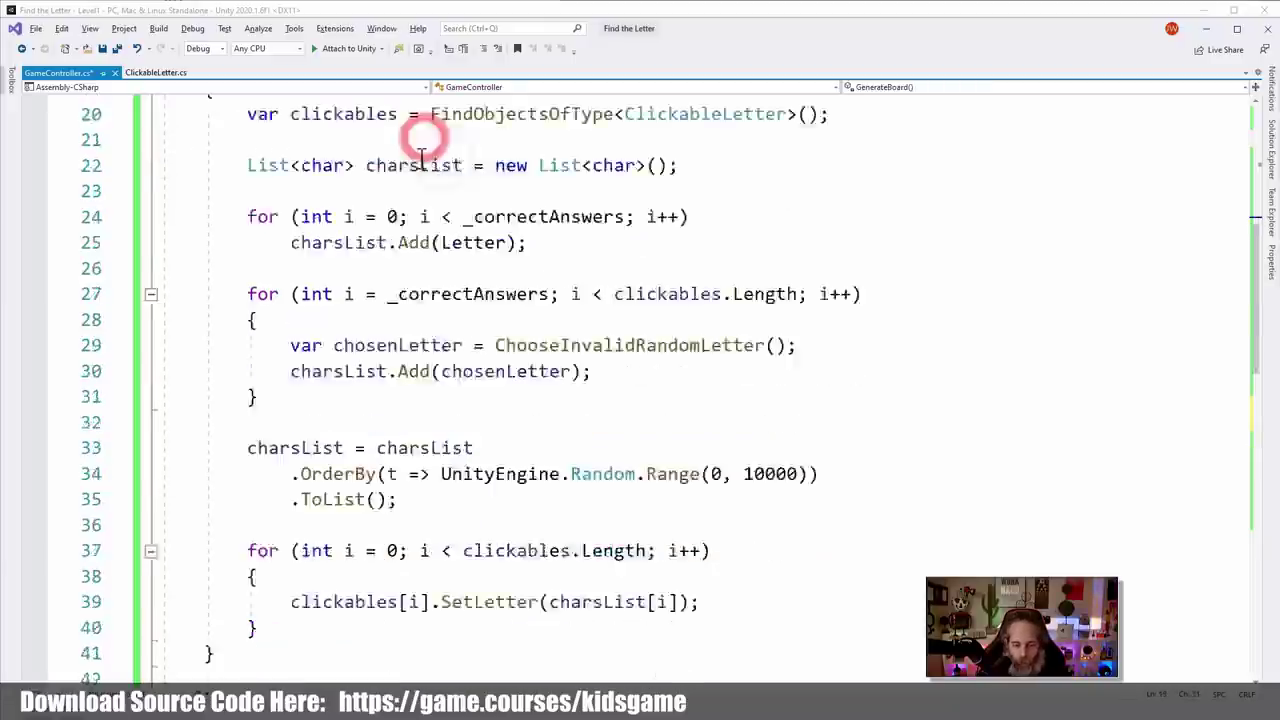
scroll(420, 160, down, 5)
Add a GenerateBoard(); call below the counter reset
click(531, 493)
key(Return)
text(GenerateBoard();)
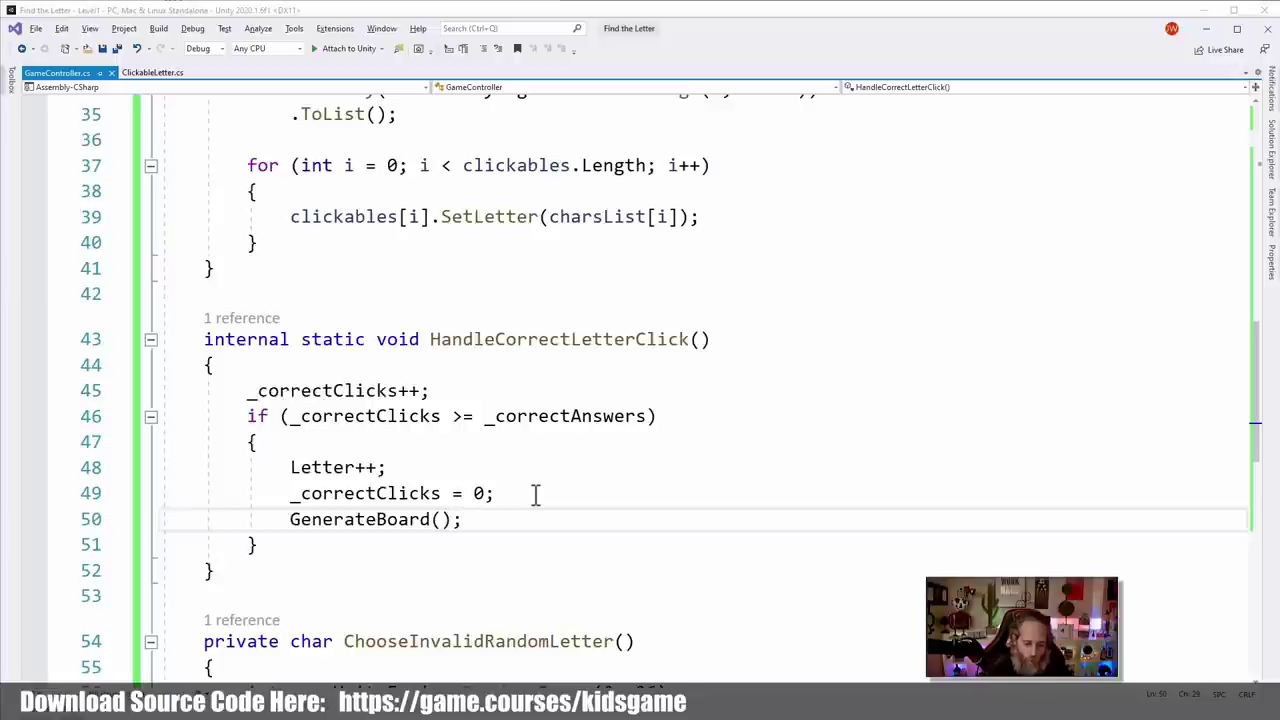
ctrl+scroll(535, 493, down, 5)
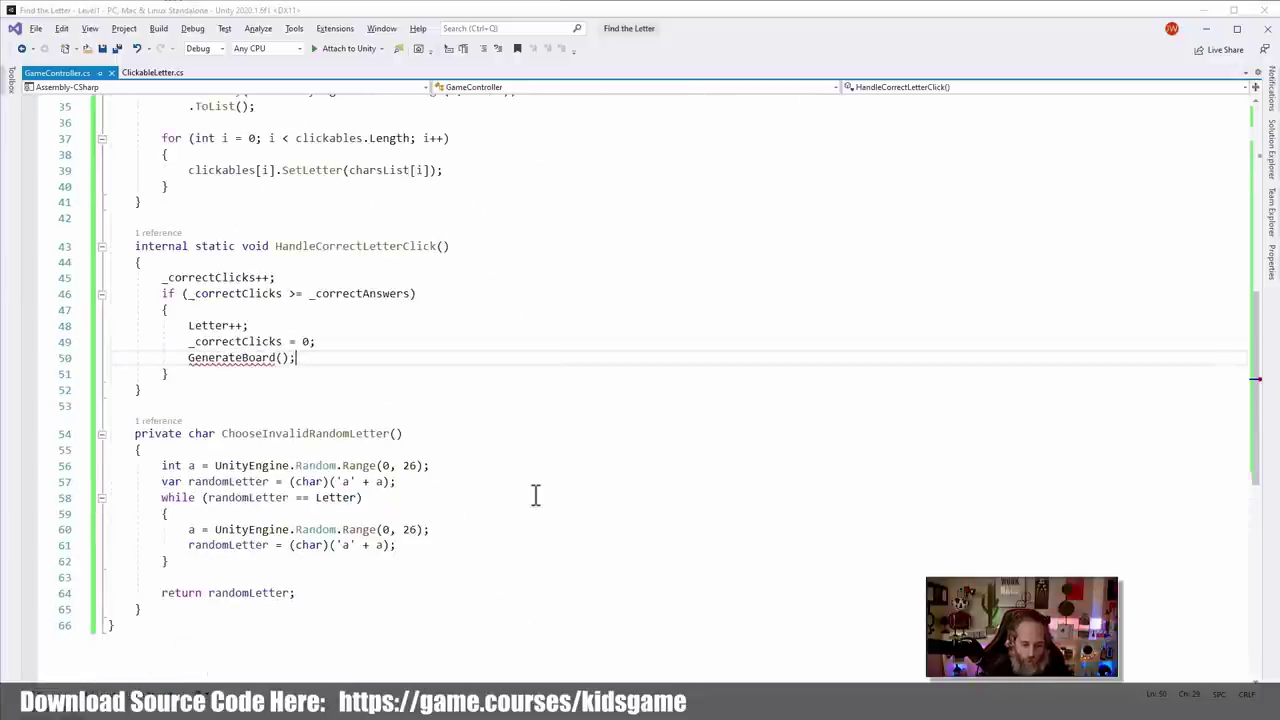
scroll(535, 493, up, 4)
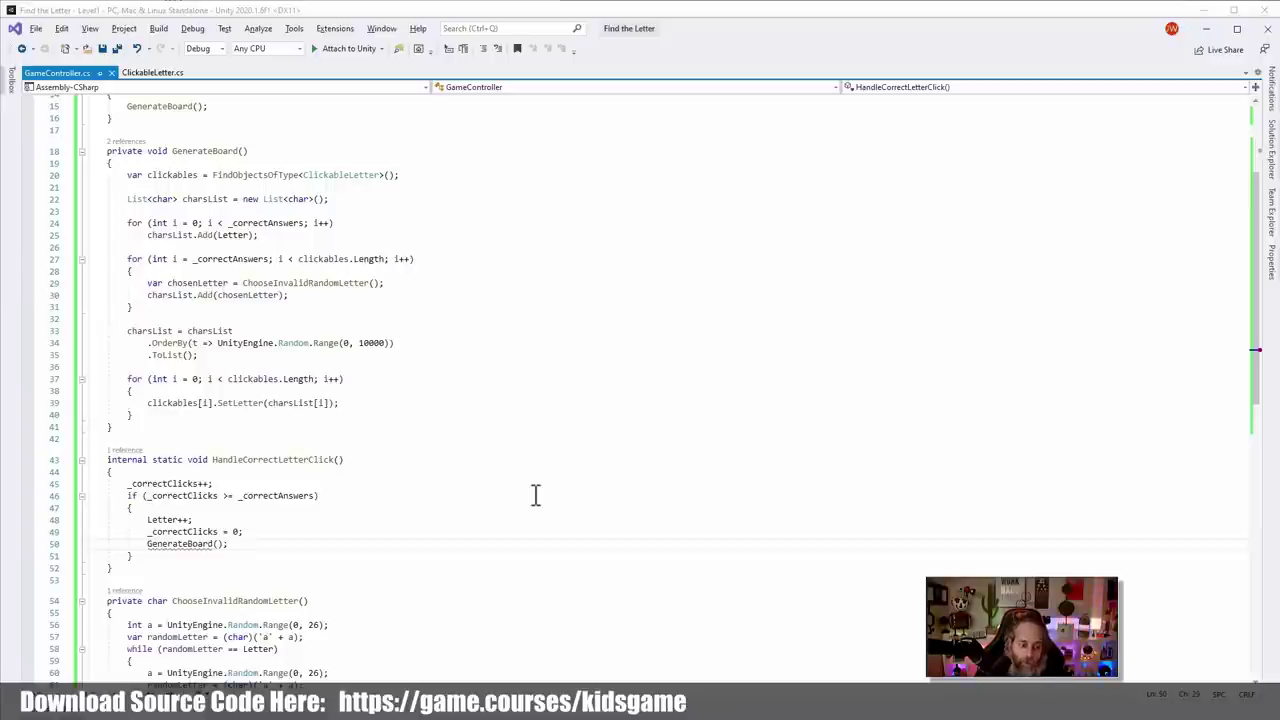
scroll(535, 493, up, 2)
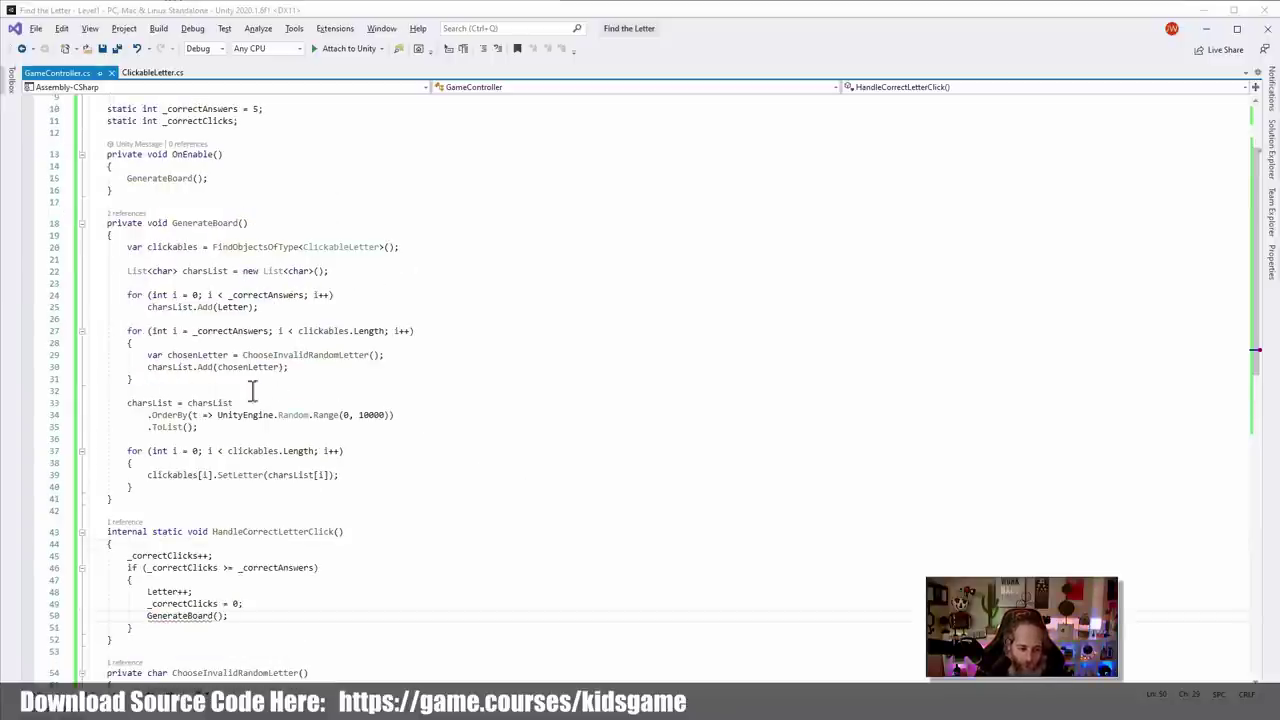
click(187, 475)
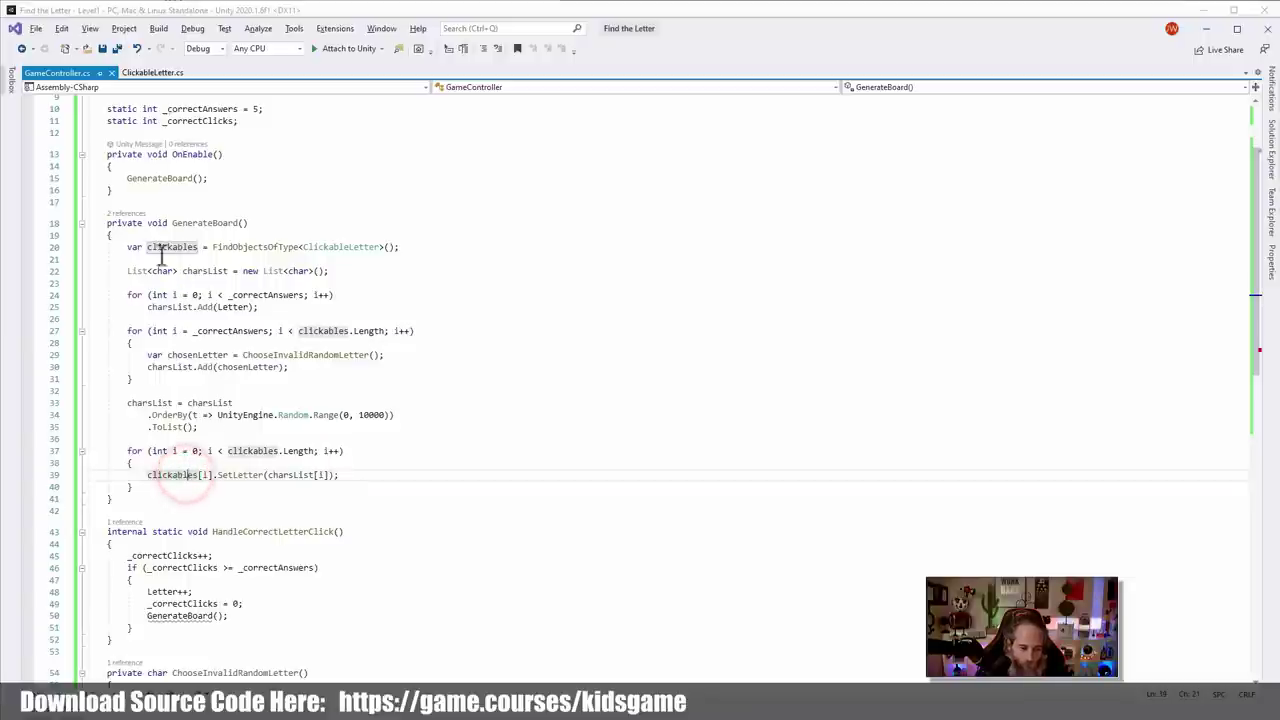
Declare GenerateBoard as private static
click(122, 222)
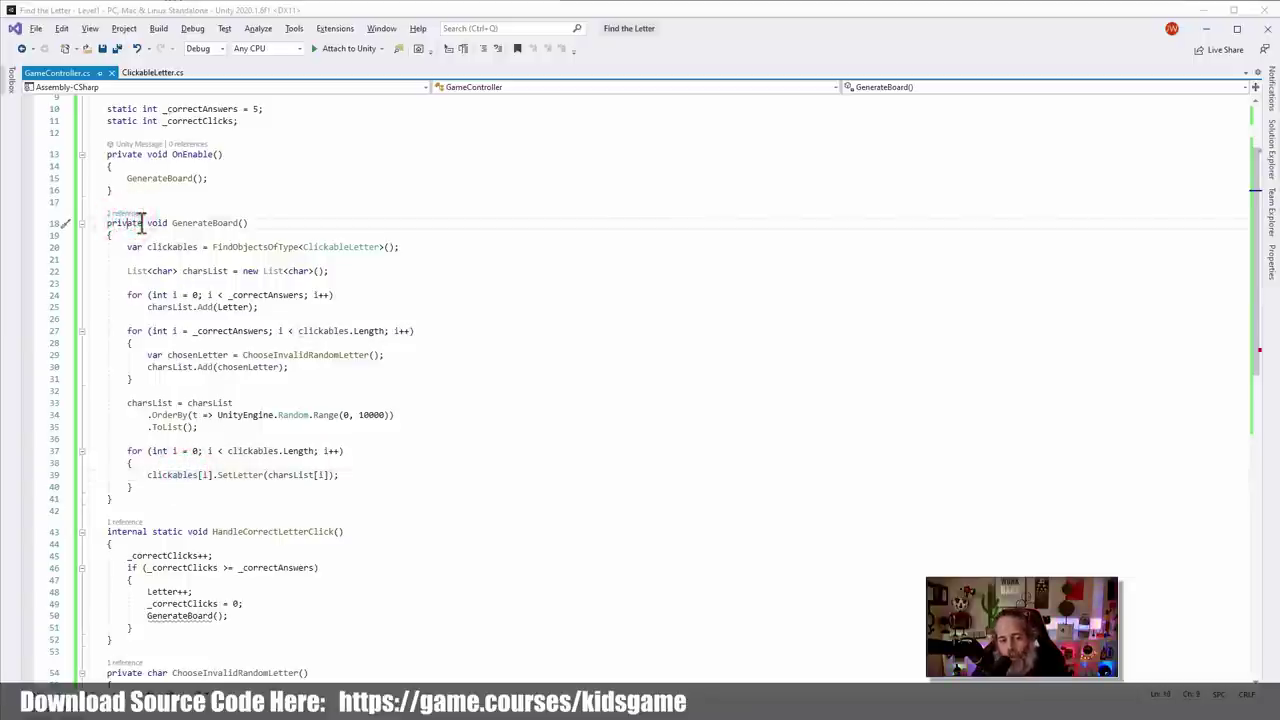
click(142, 222)
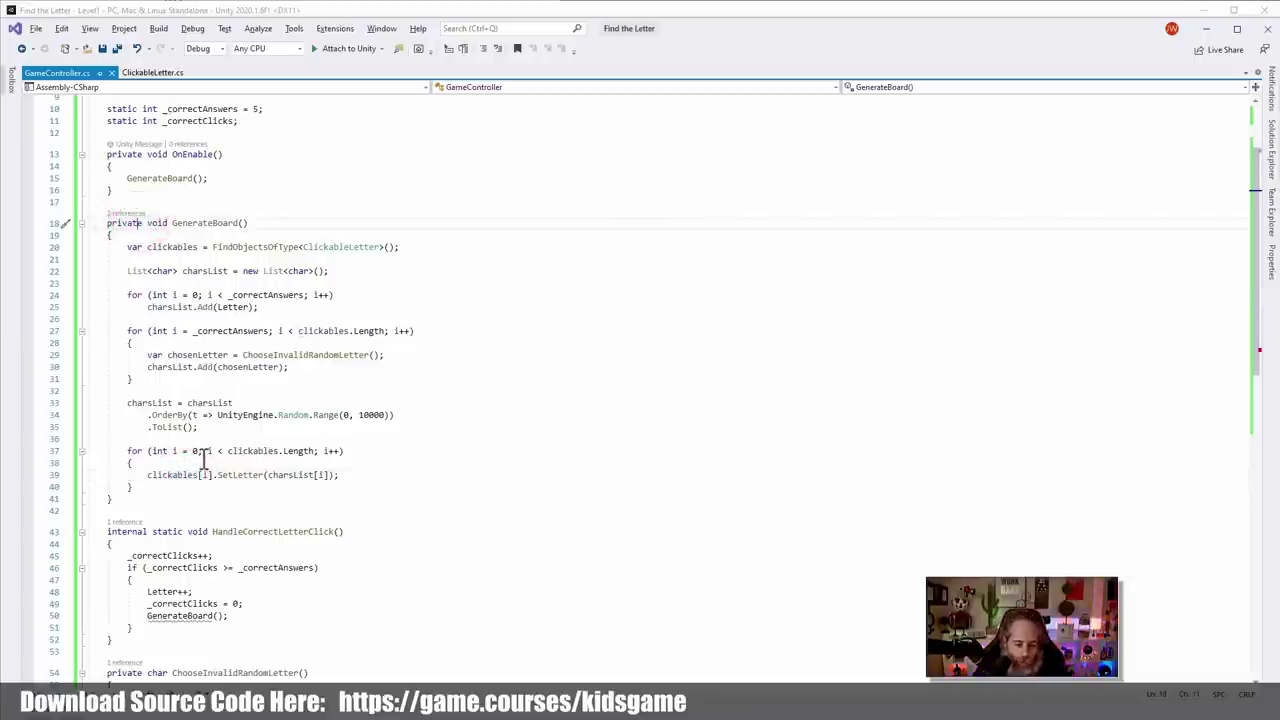
key(BackSpace)
key(Right)
text(static)
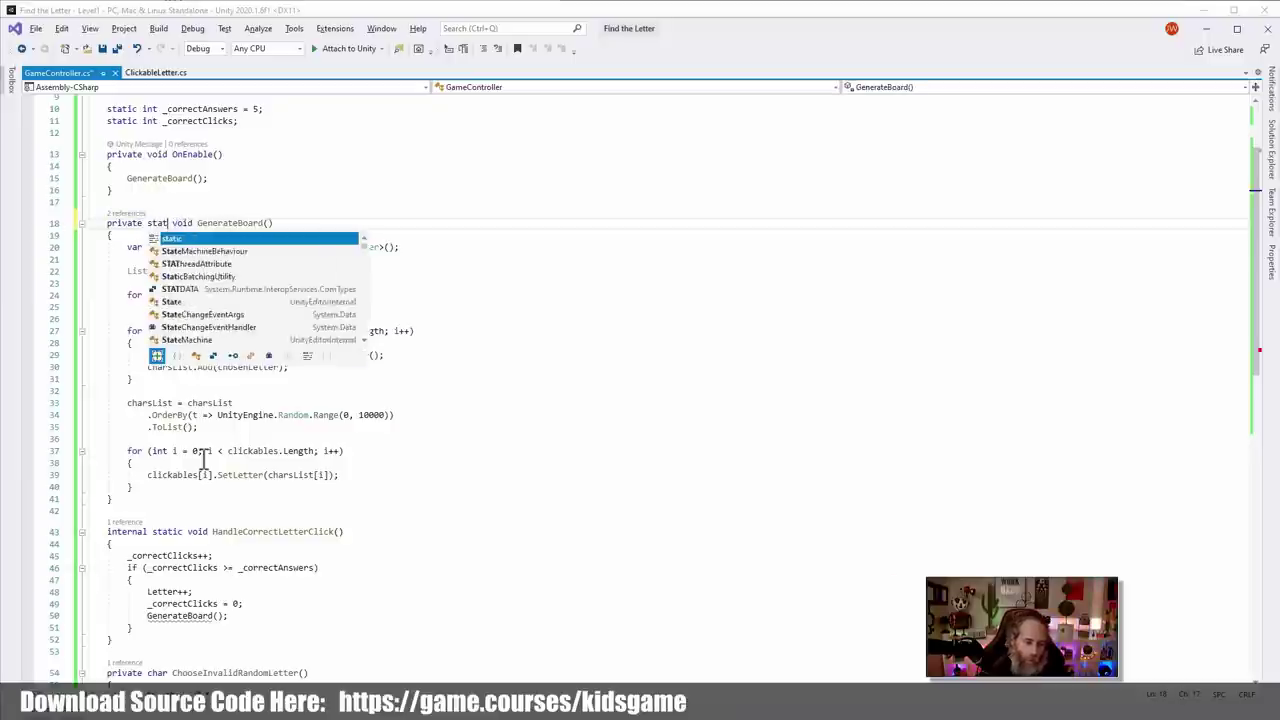
click(248, 402)
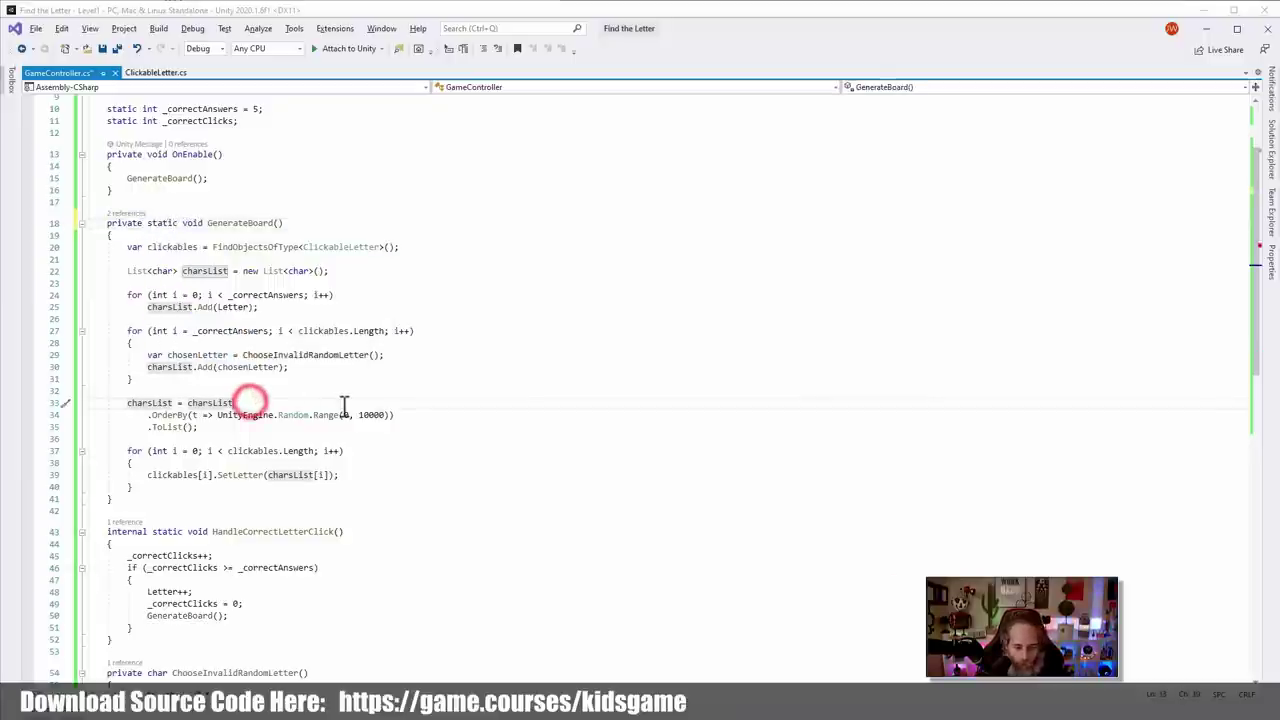
Declare ChooseInvalidRandomLetter as static to clear its static-reference error
scroll(343, 408, up, 3)
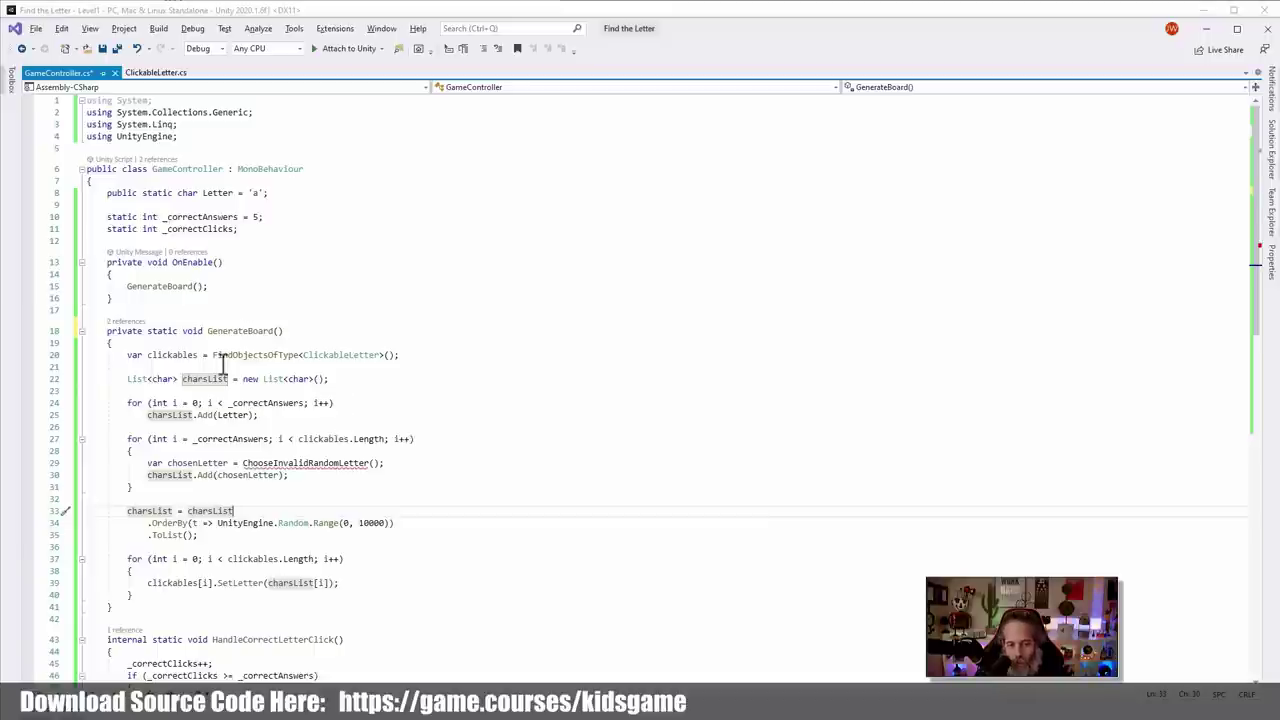
click(270, 463)
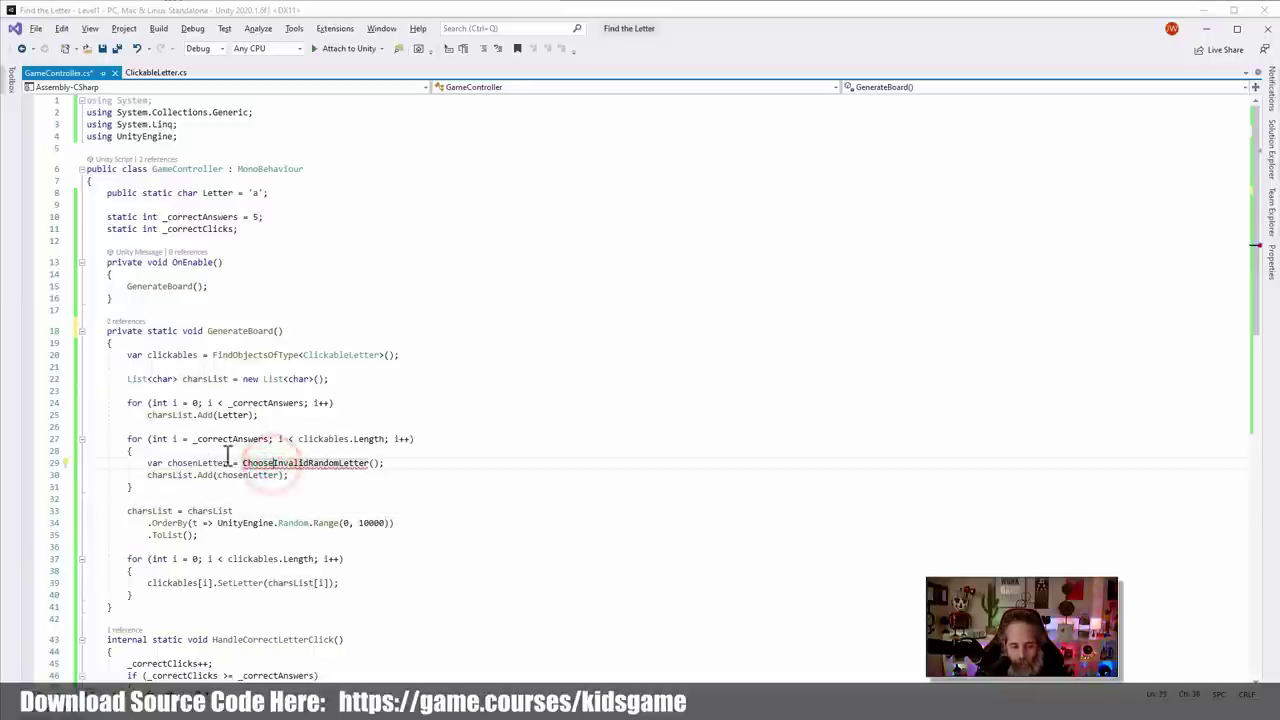
mouse_move(246, 463)
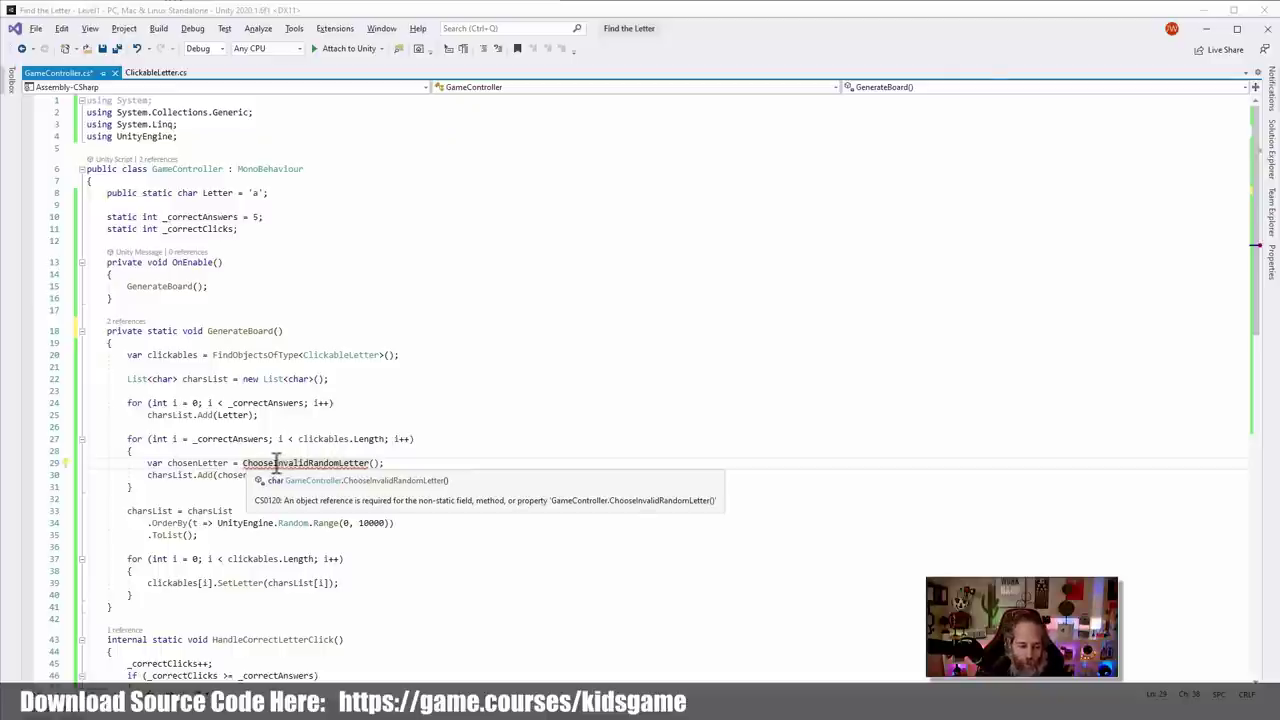
ctrl+scroll(288, 470, up, 3)
scroll(291, 463, down, 11)
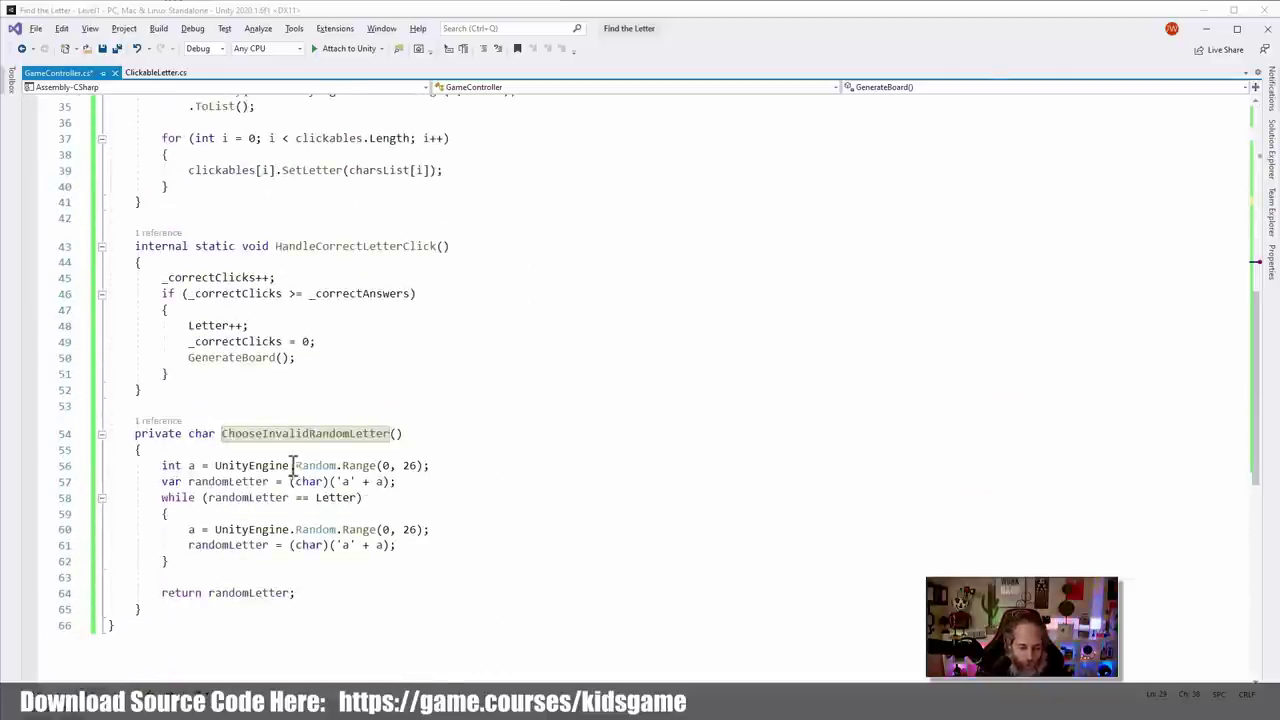
click(184, 433)
text(tatic)
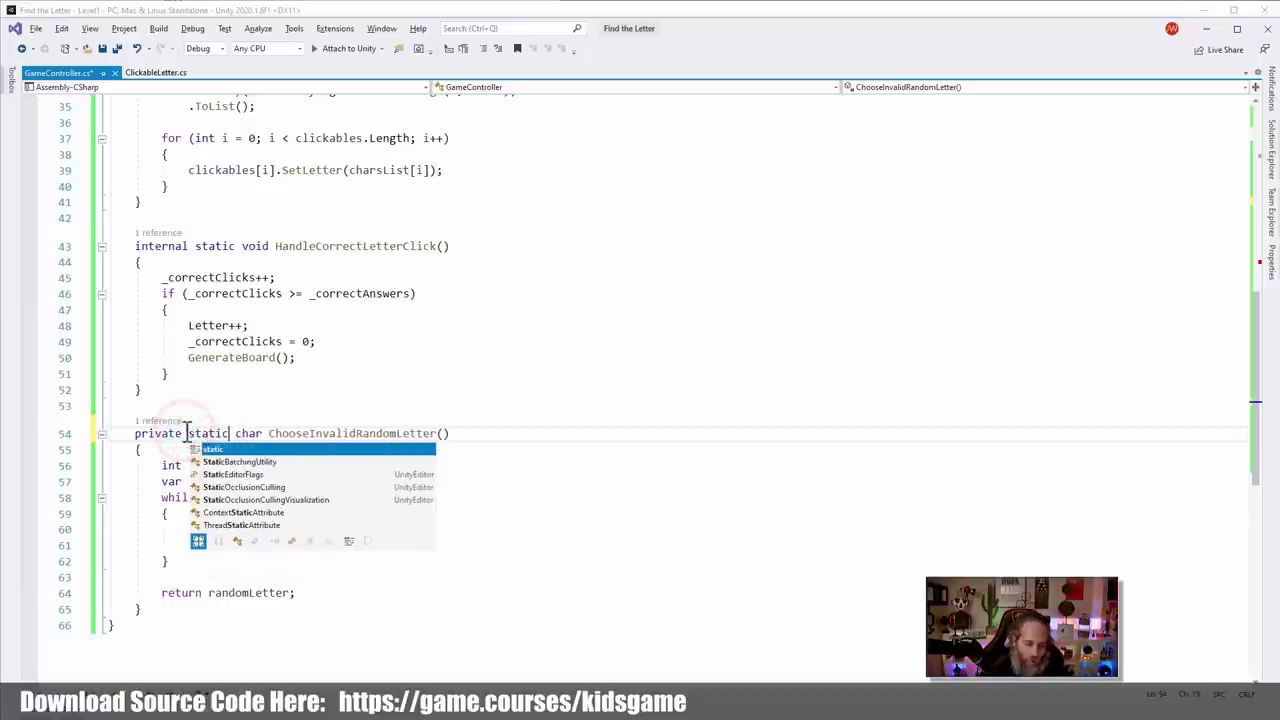
key(Escape)
click(296, 392)
scroll(296, 392, up, 11)
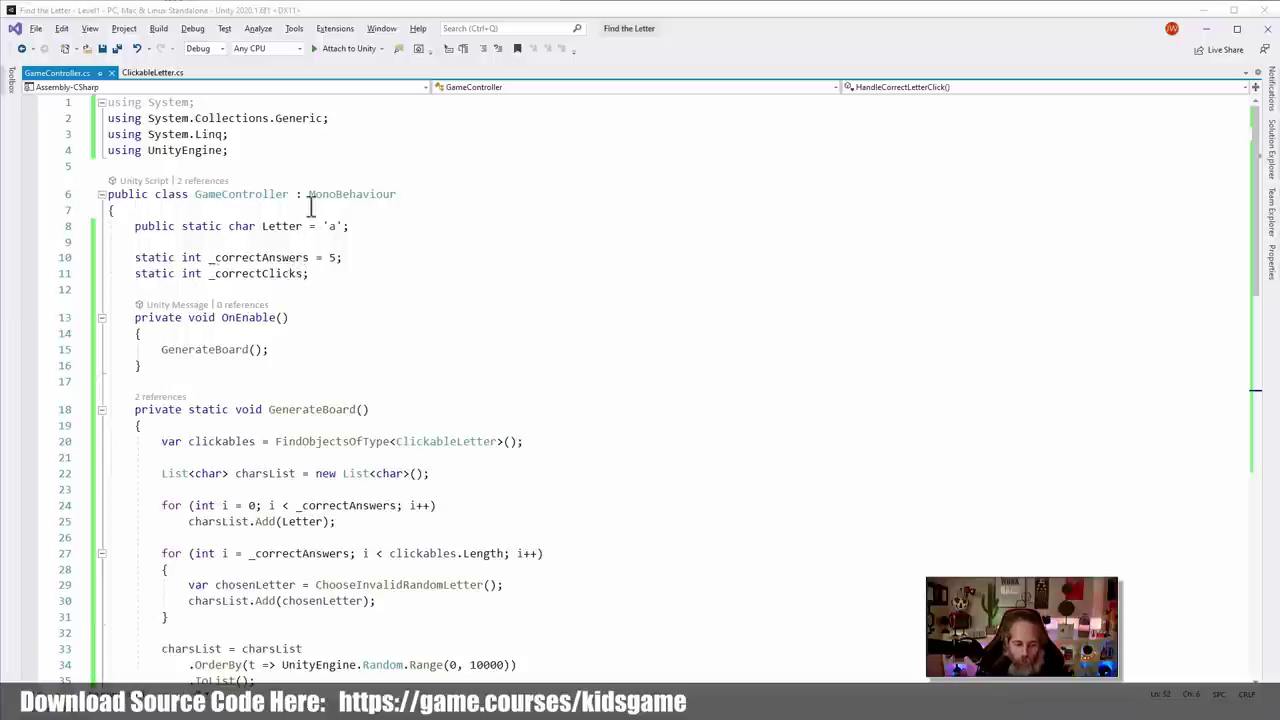
Cut the unused 'using System;' line from GameController.cs and return to Unity
click(246, 100)
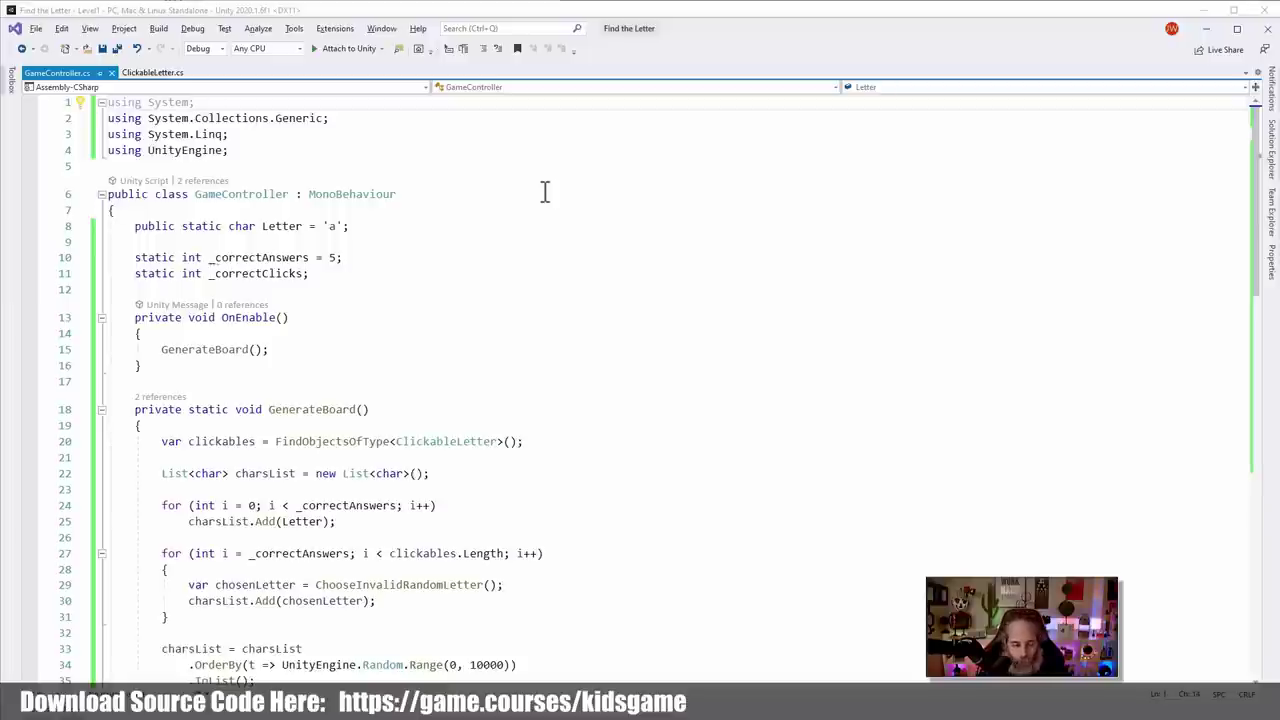
scroll(535, 200, down, 4)
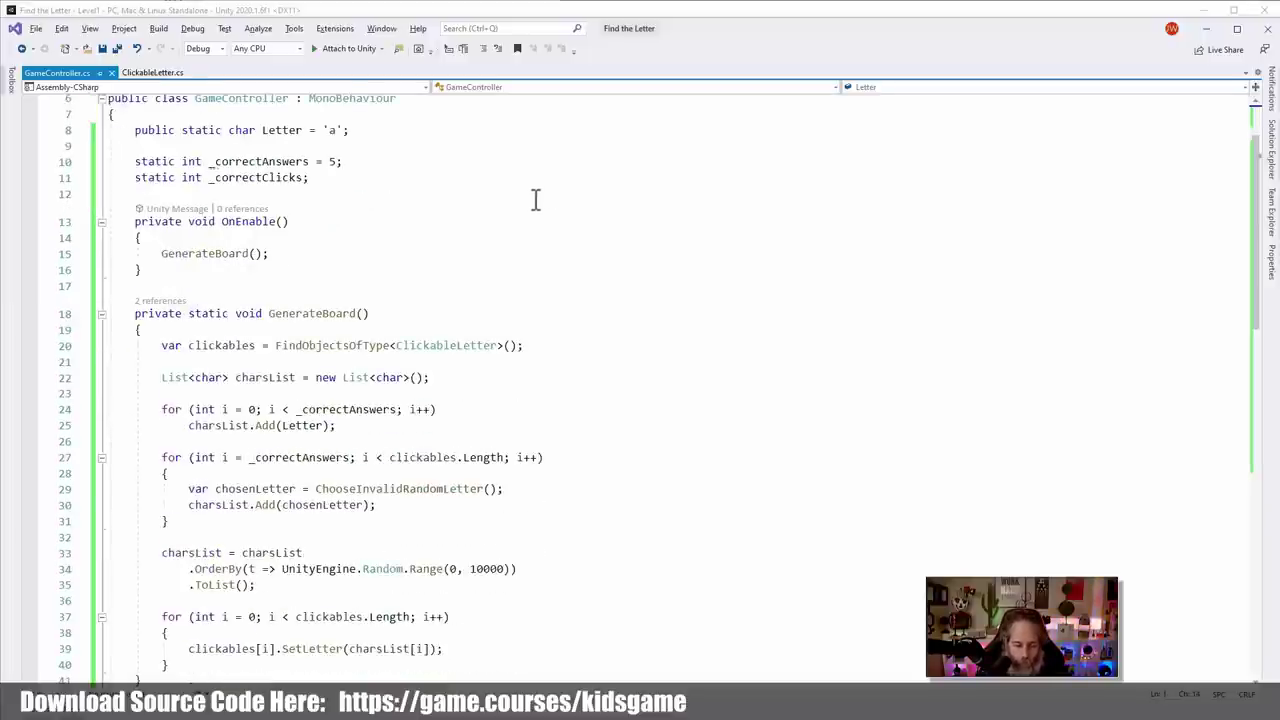
scroll(395, 385, down, 9)
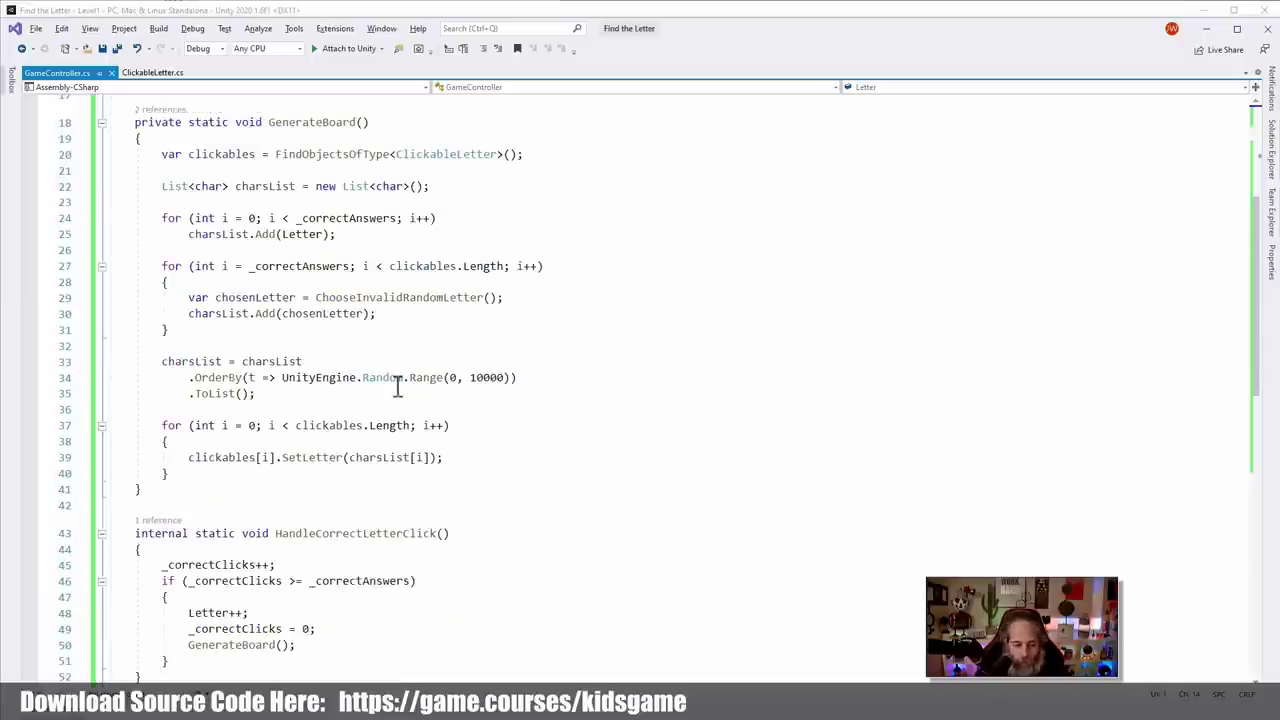
scroll(397, 388, up, 7)
scroll(397, 388, up, 5)
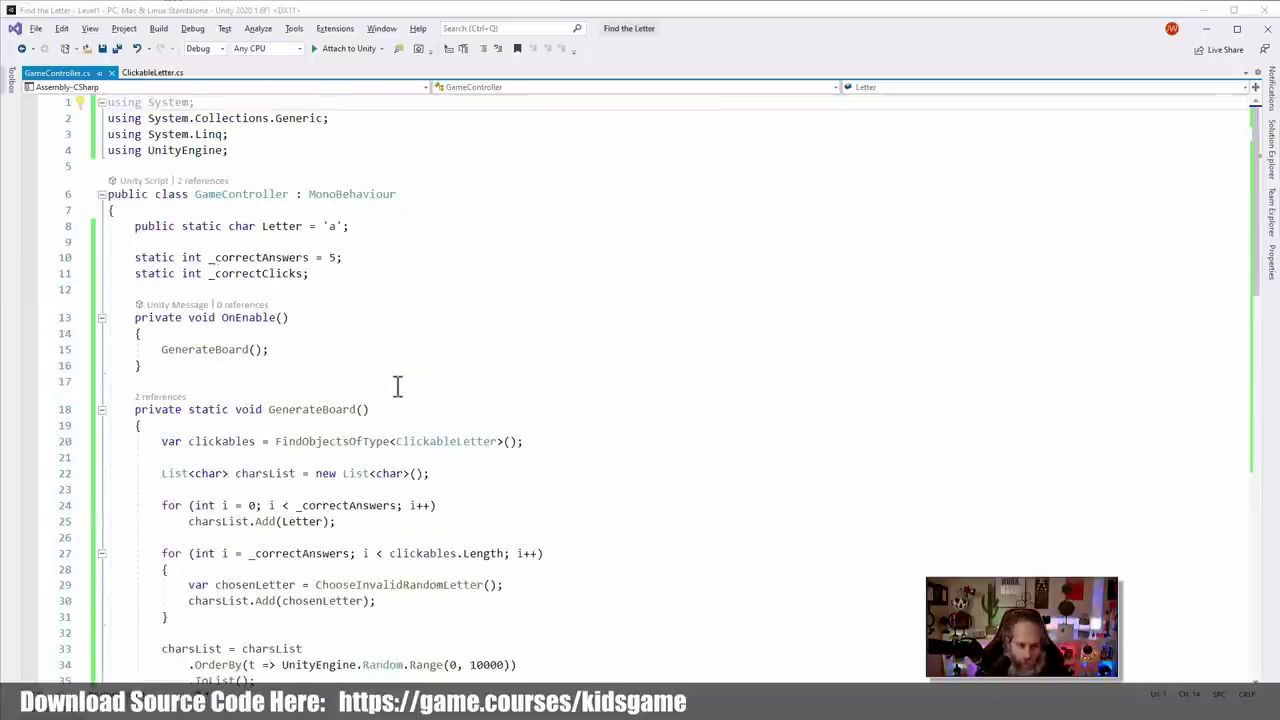
ctrl+scroll(397, 388, down, 4)
key(ctrl+x)
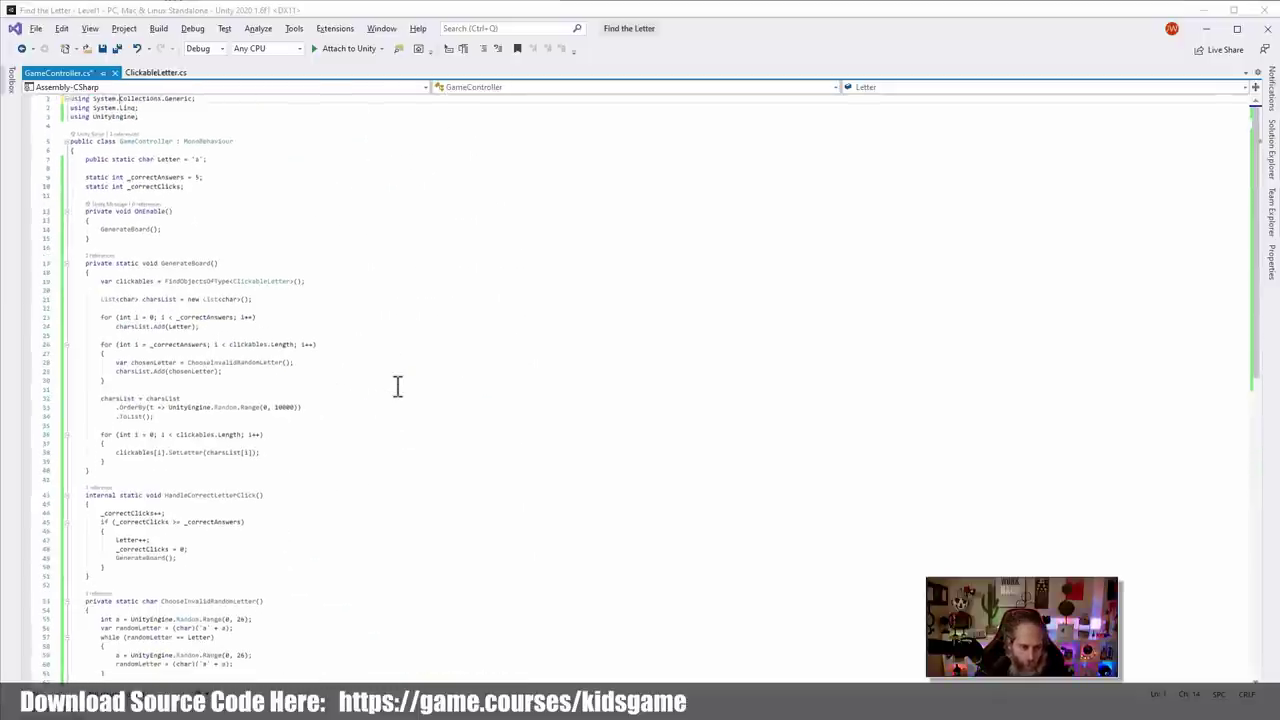
ctrl+scroll(397, 386, down, 2)
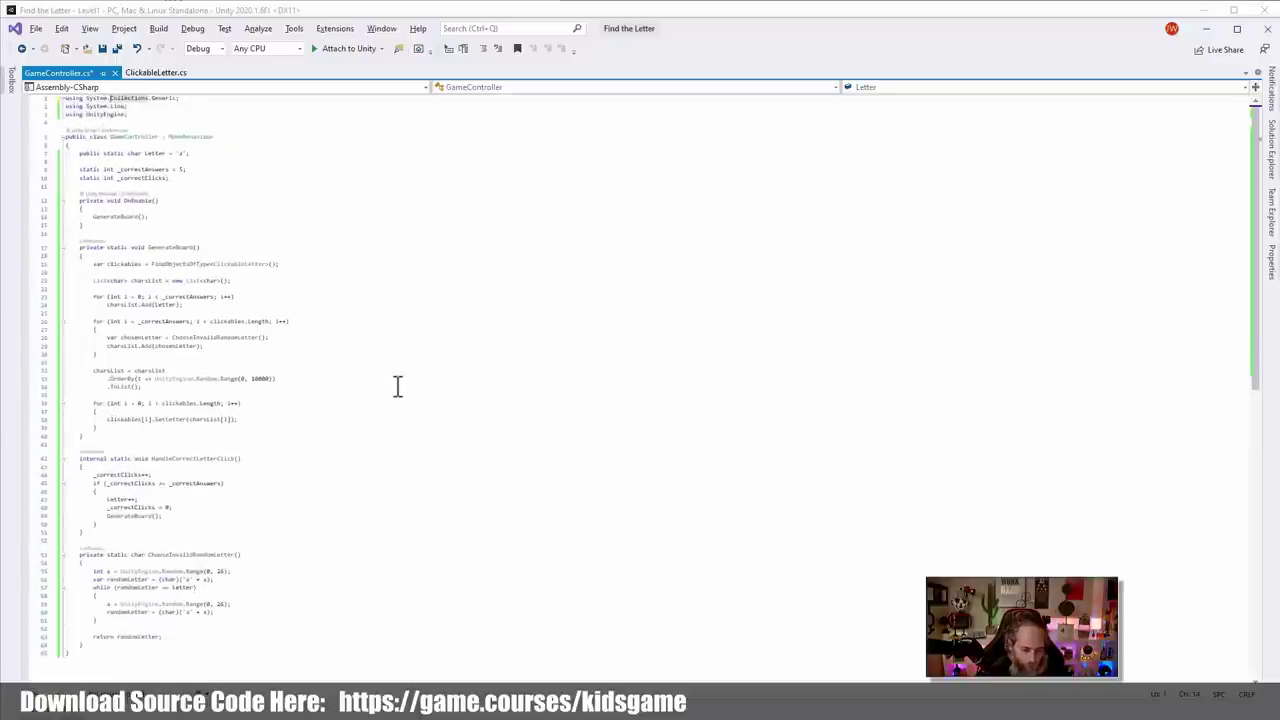
ctrl+scroll(397, 386, up, 6)
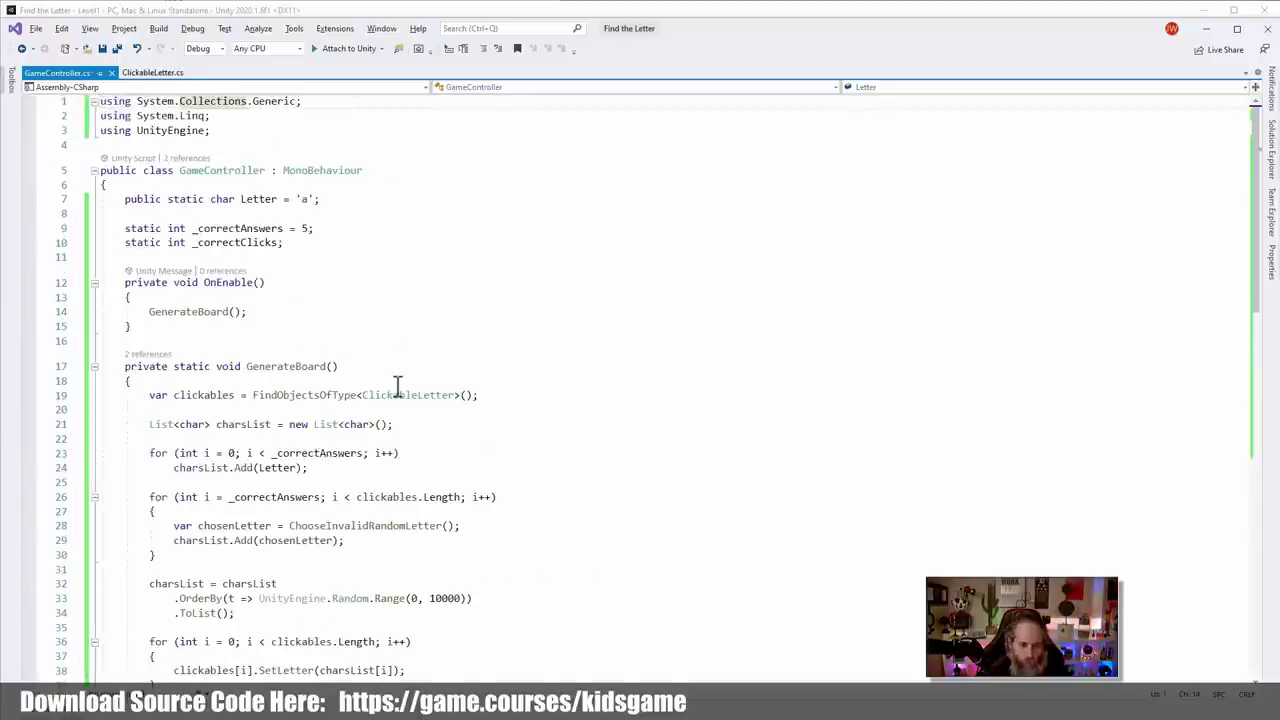
key(alt+Tab)
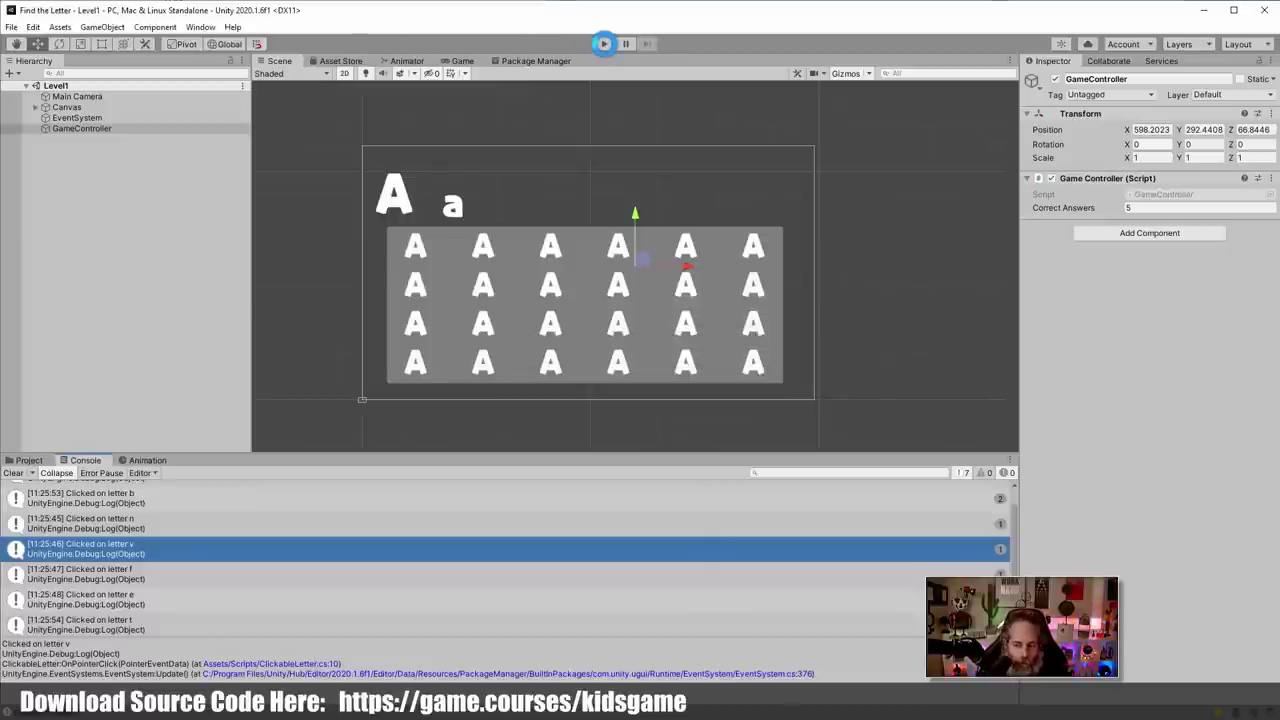
Enter play mode and click the five A/a letters to complete the round
click(604, 43)
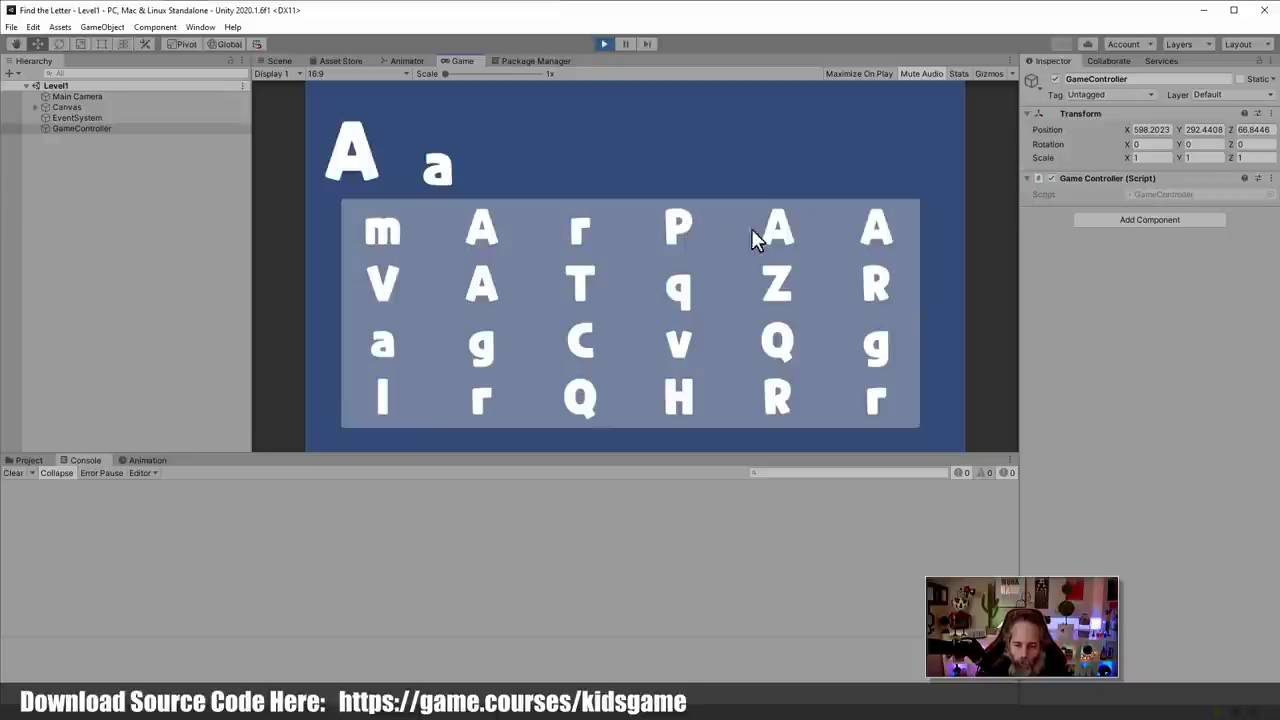
click(770, 230)
click(872, 228)
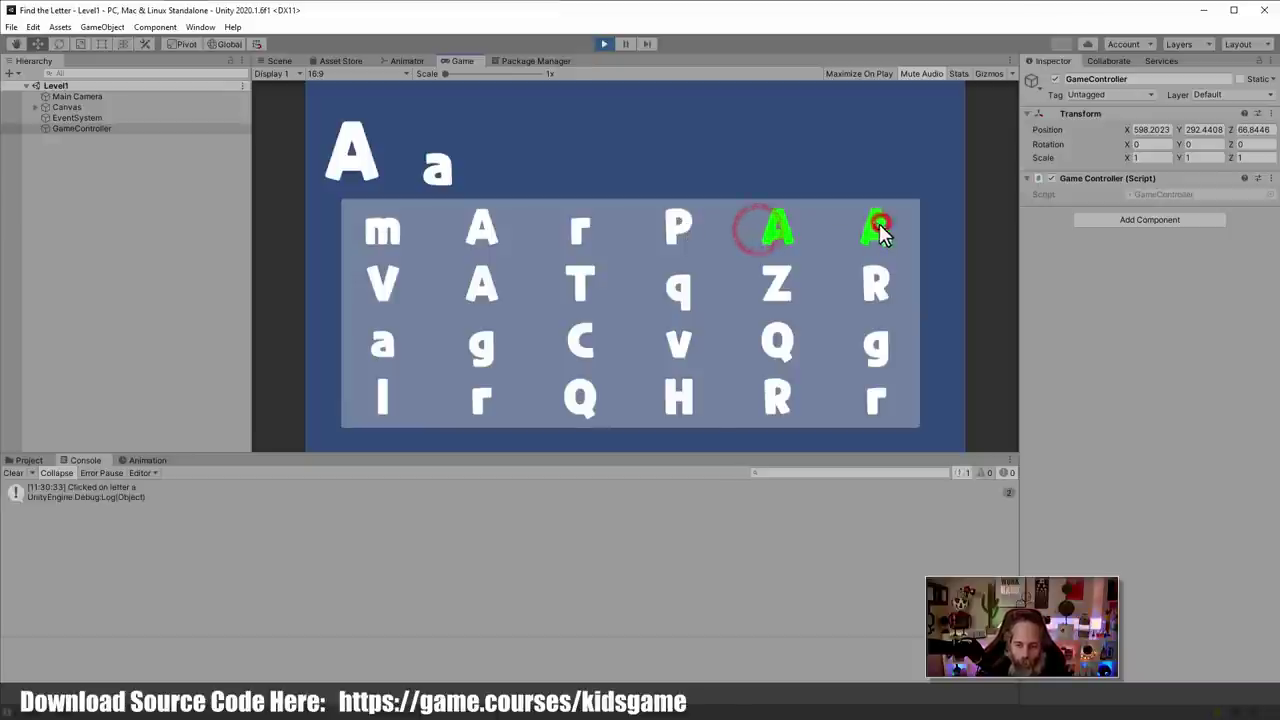
click(481, 285)
click(380, 343)
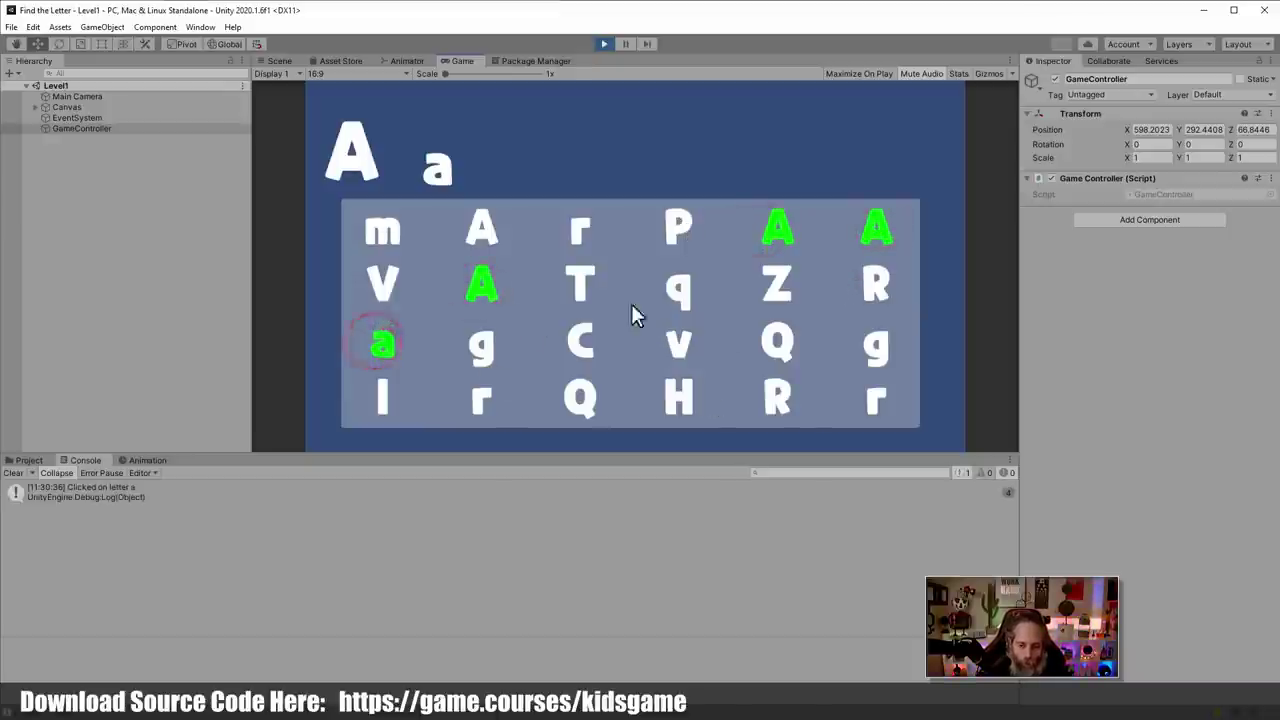
click(480, 235)
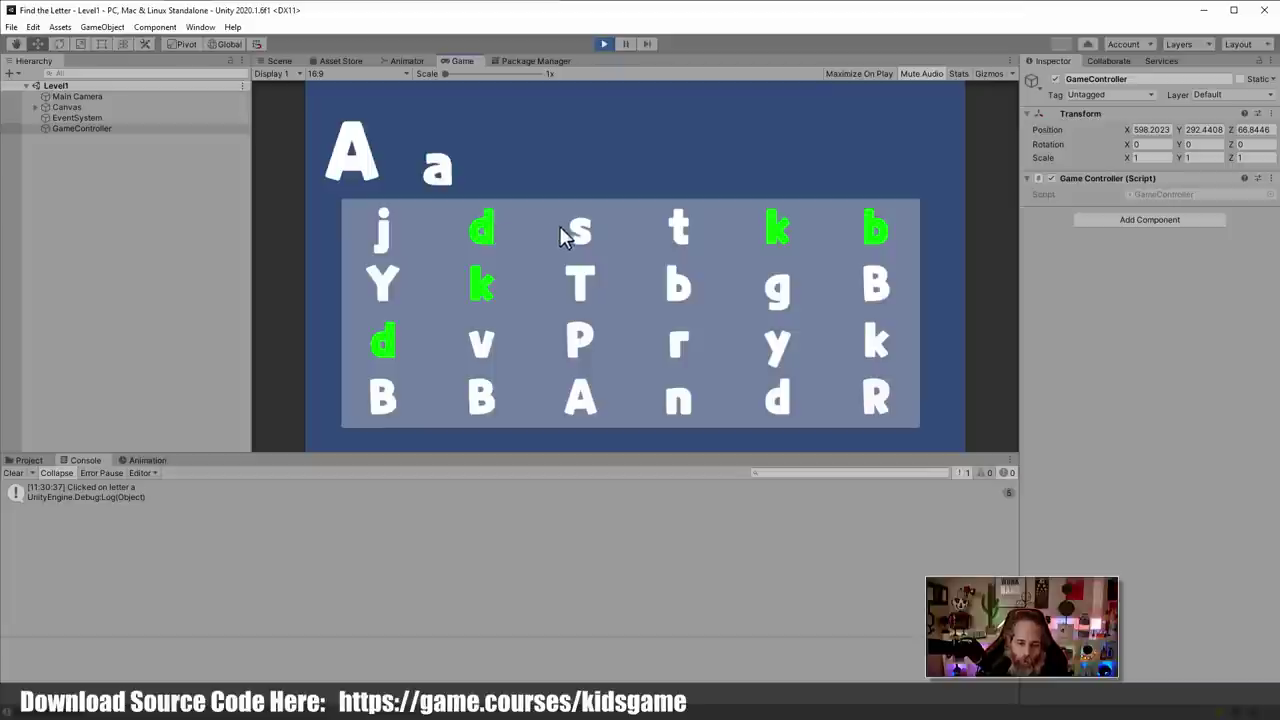
On the regenerated board, click the lowercase b and two B letters, then stop play mode
click(667, 284)
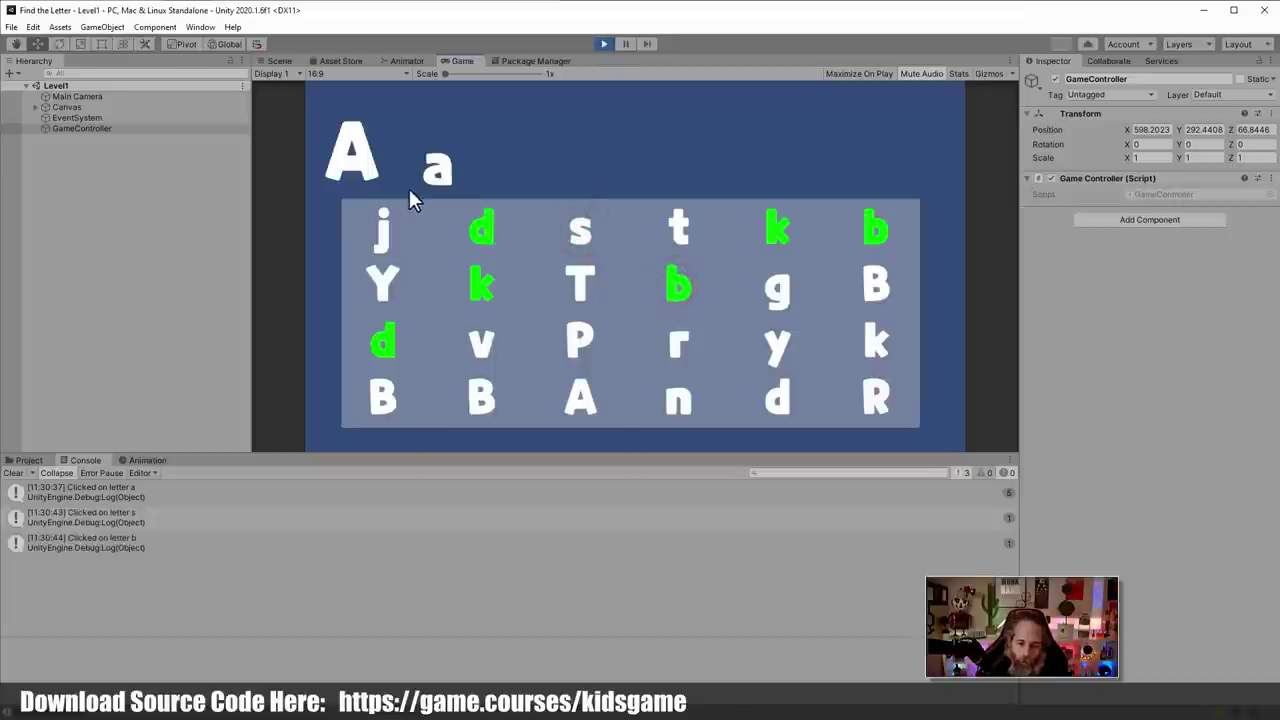
click(482, 400)
click(395, 400)
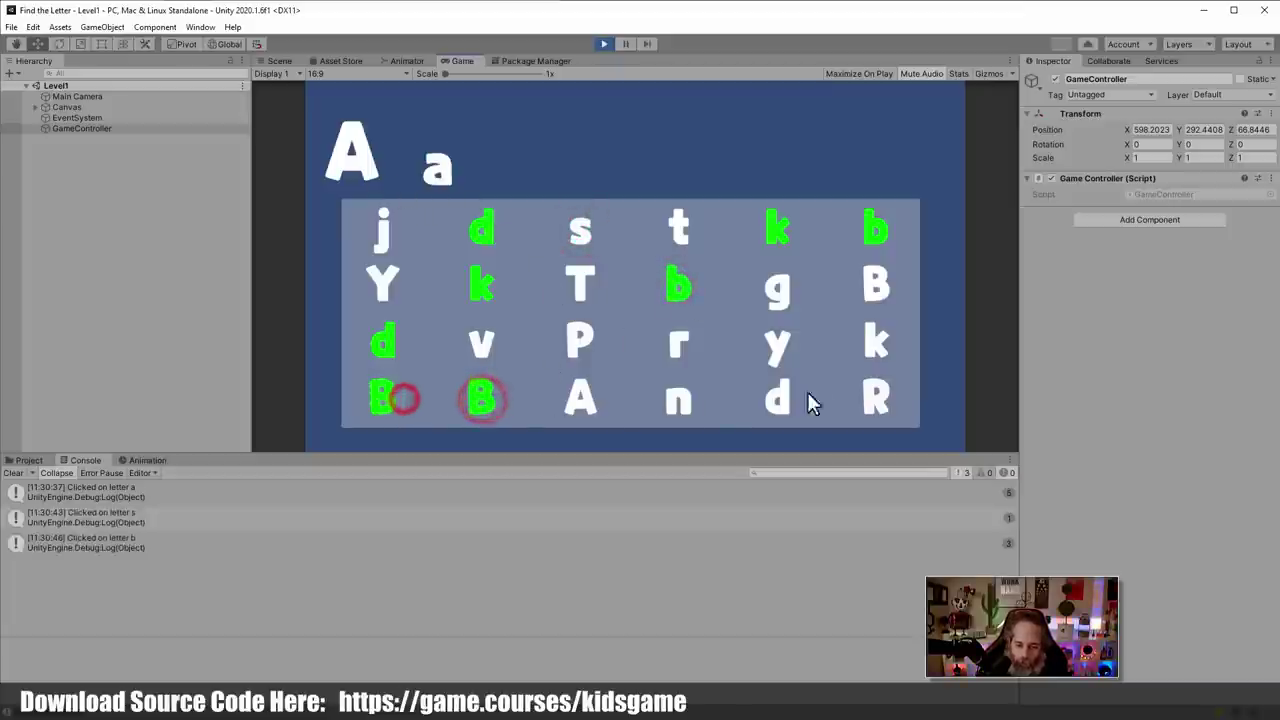
click(604, 44)
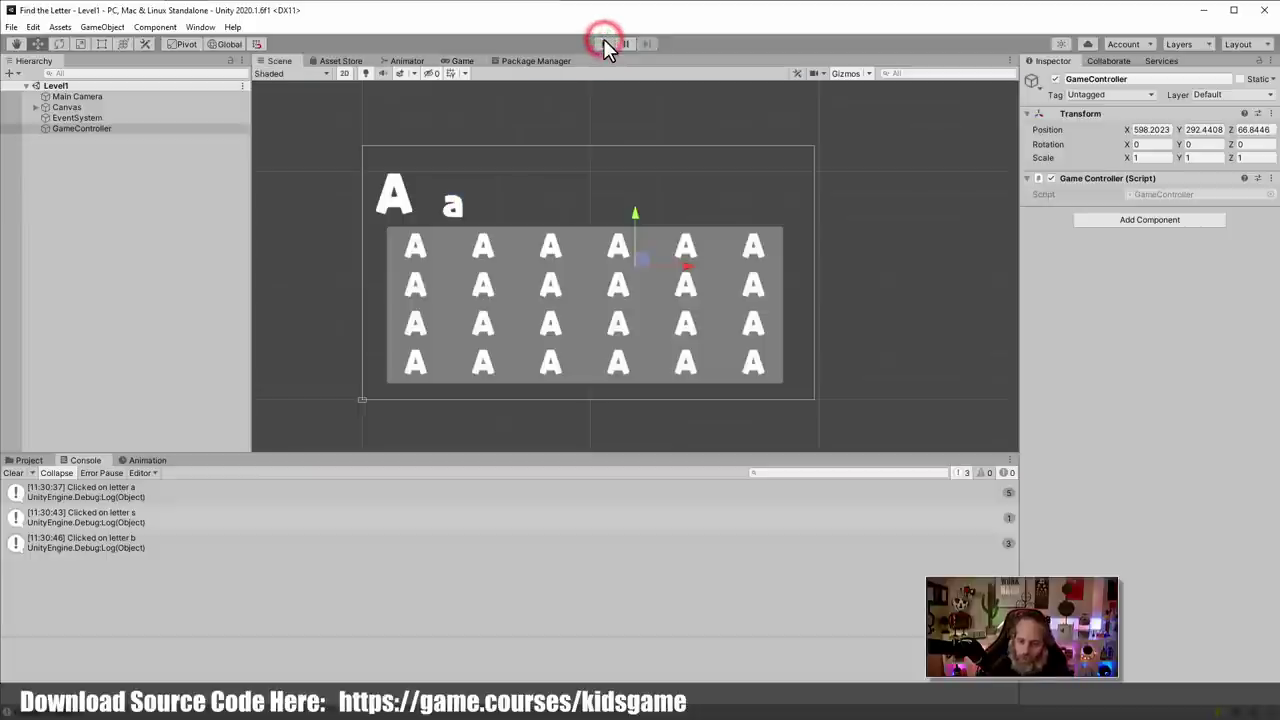
Open ClickableLetter.cs and select the line that colours the letter text green
double_click(157, 547)
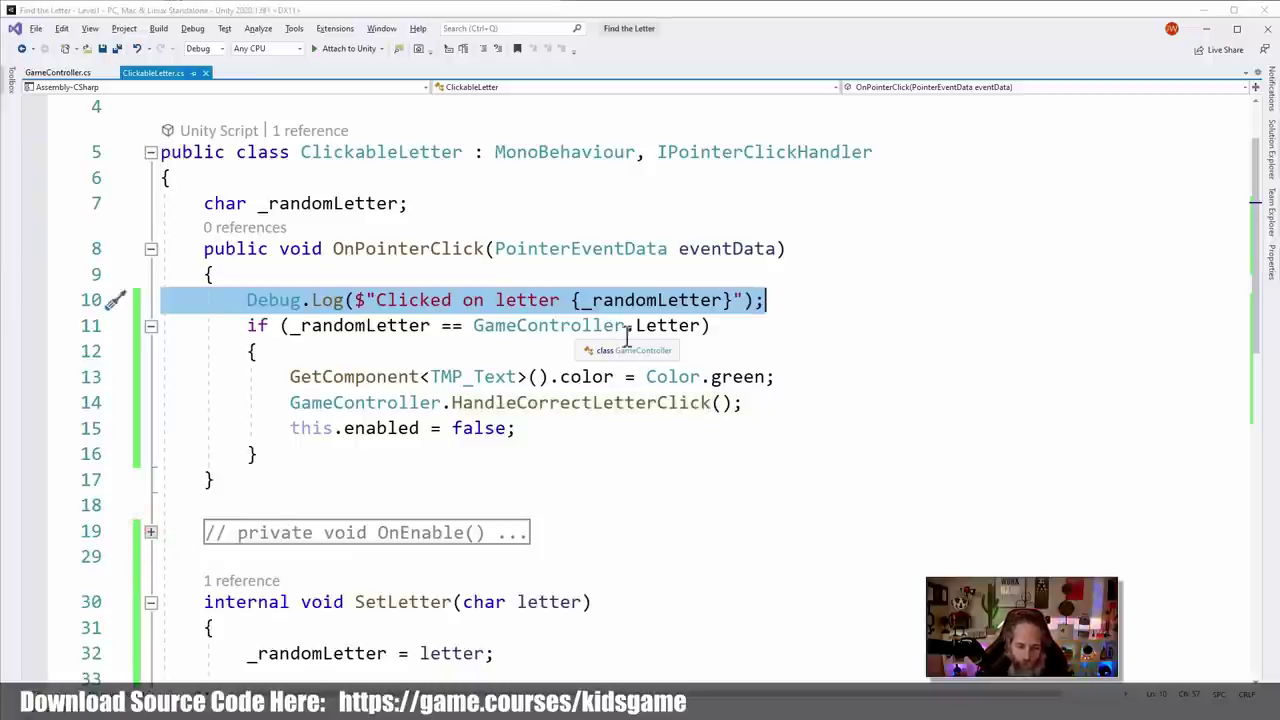
click(549, 401)
scroll(549, 397, down, 5)
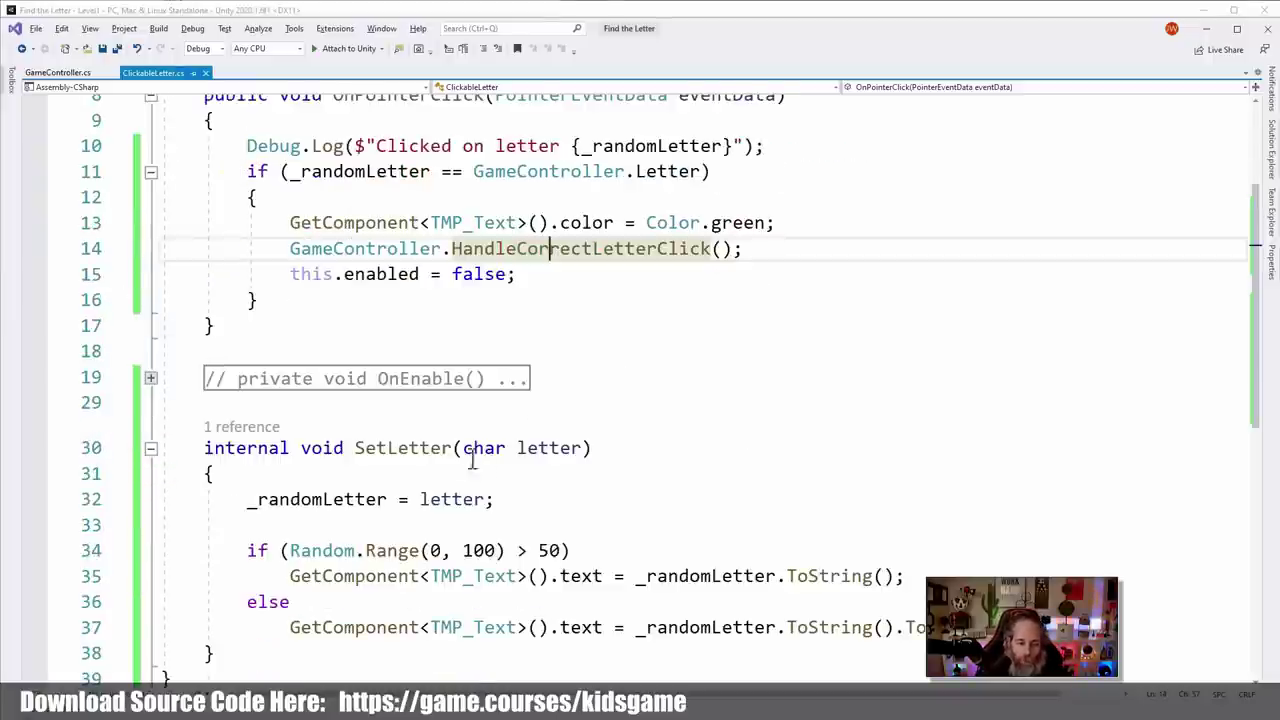
scroll(478, 494, up, 3)
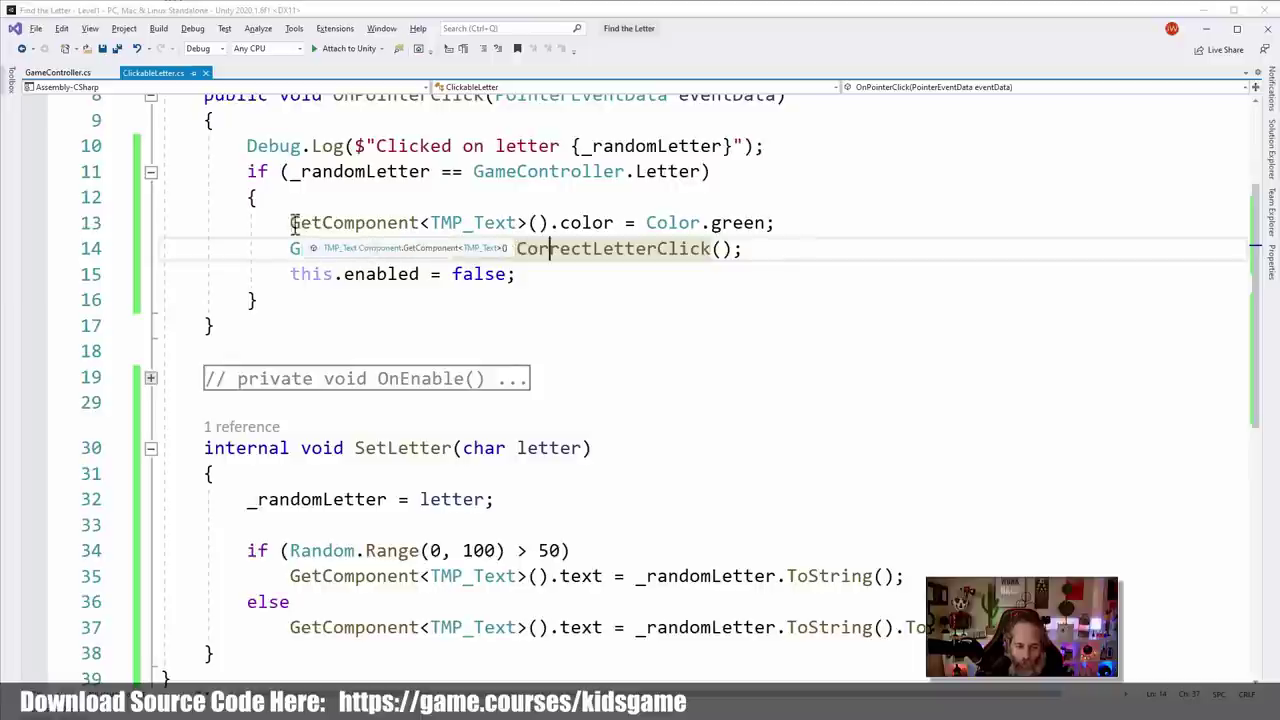
drag(290, 222, 837, 220)
key(ctrl+c)
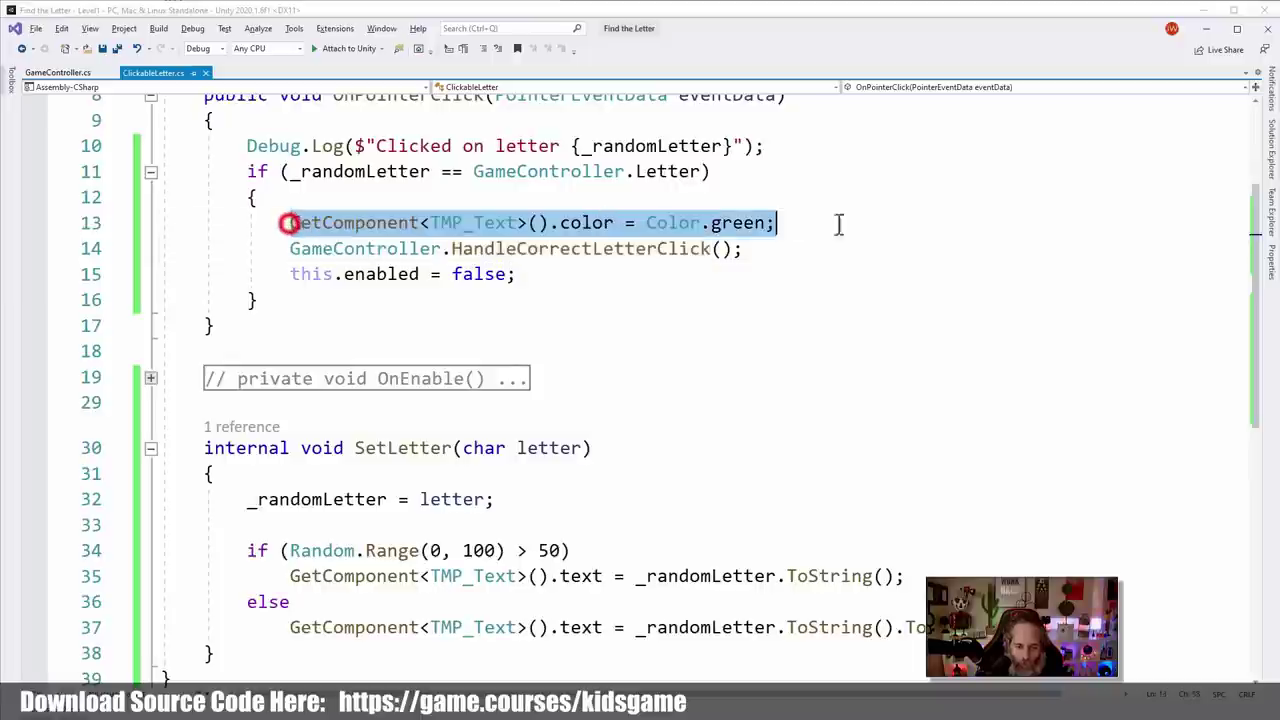
Paste that line at the start of SetLetter and change Color.green to Color.white
click(478, 470)
key(Return)
key(ctrl+v)
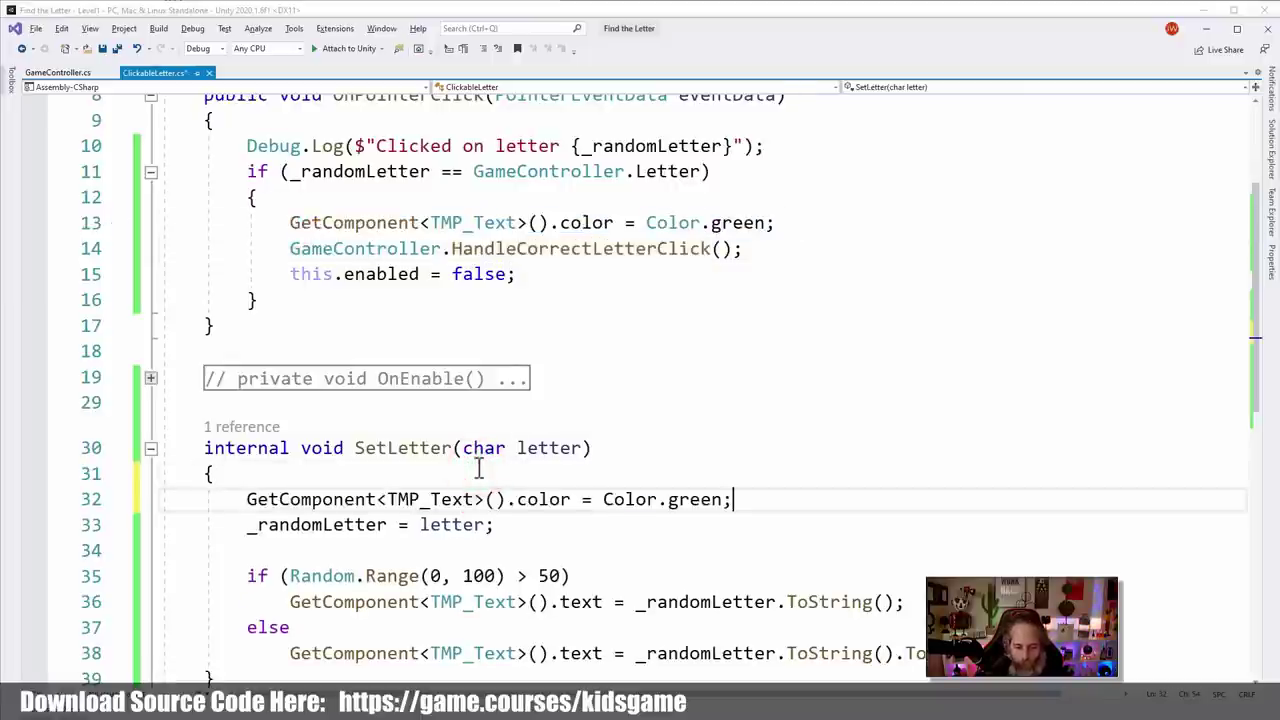
double_click(672, 498)
text(white)
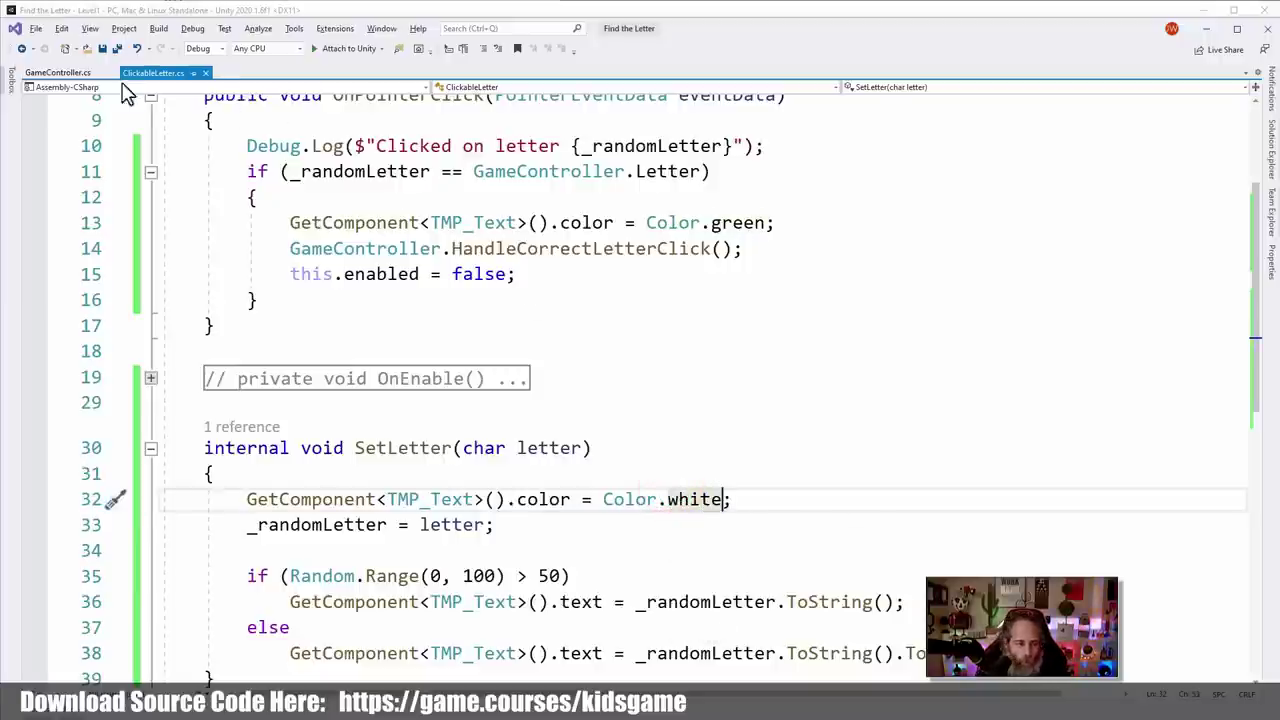
click(58, 72)
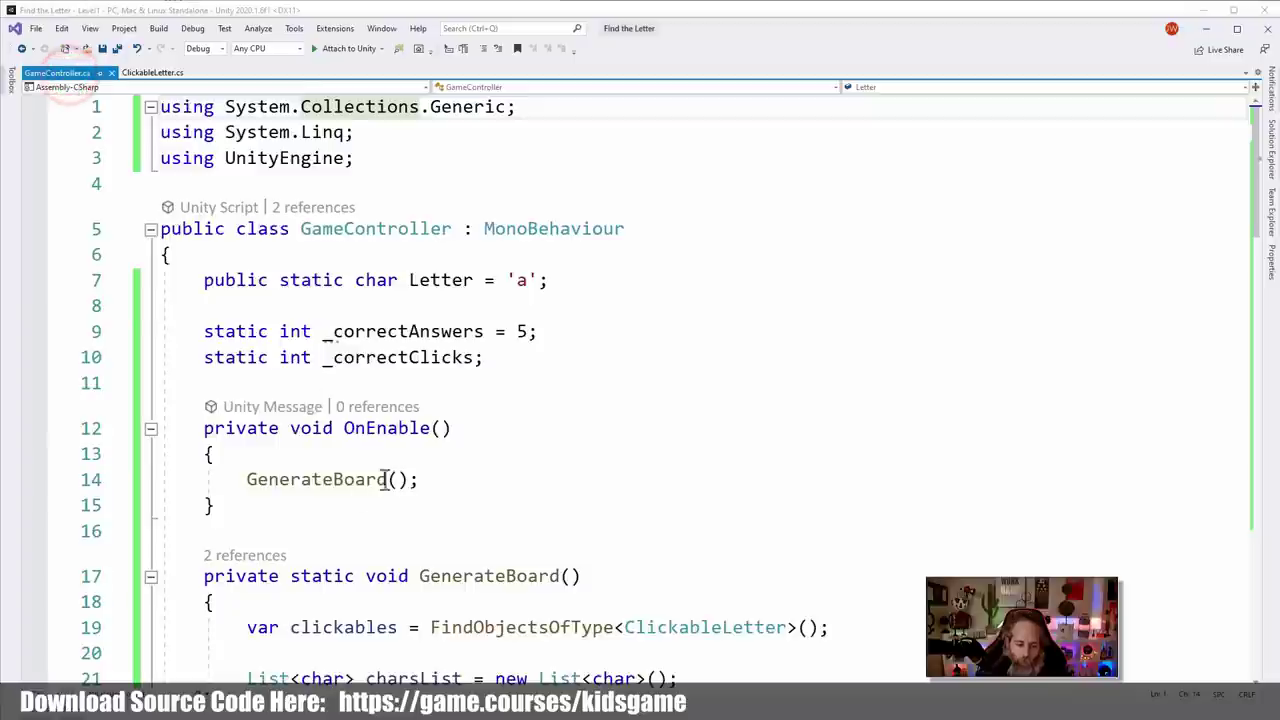
double_click(437, 285)
scroll(595, 360, down, 5)
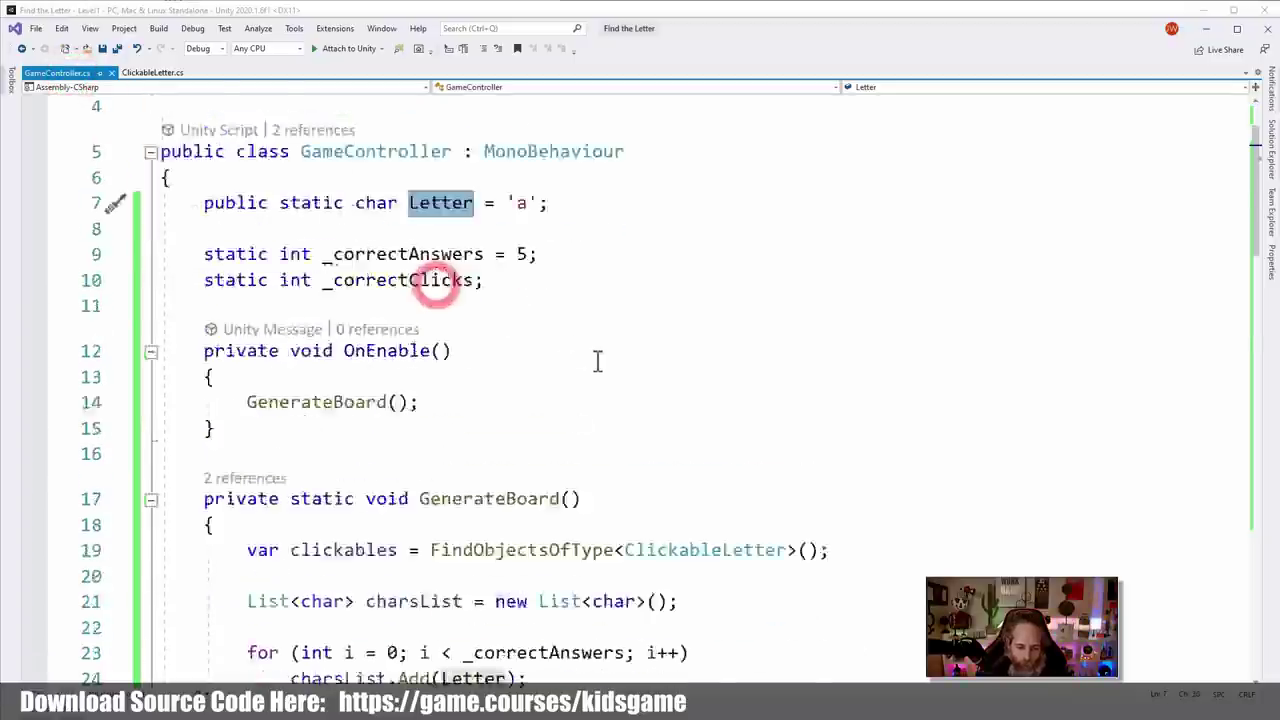
key(ctrl+f)
key(Return)
key(Return)
key(Return)
key(Return)
key(Return)
key(Return)
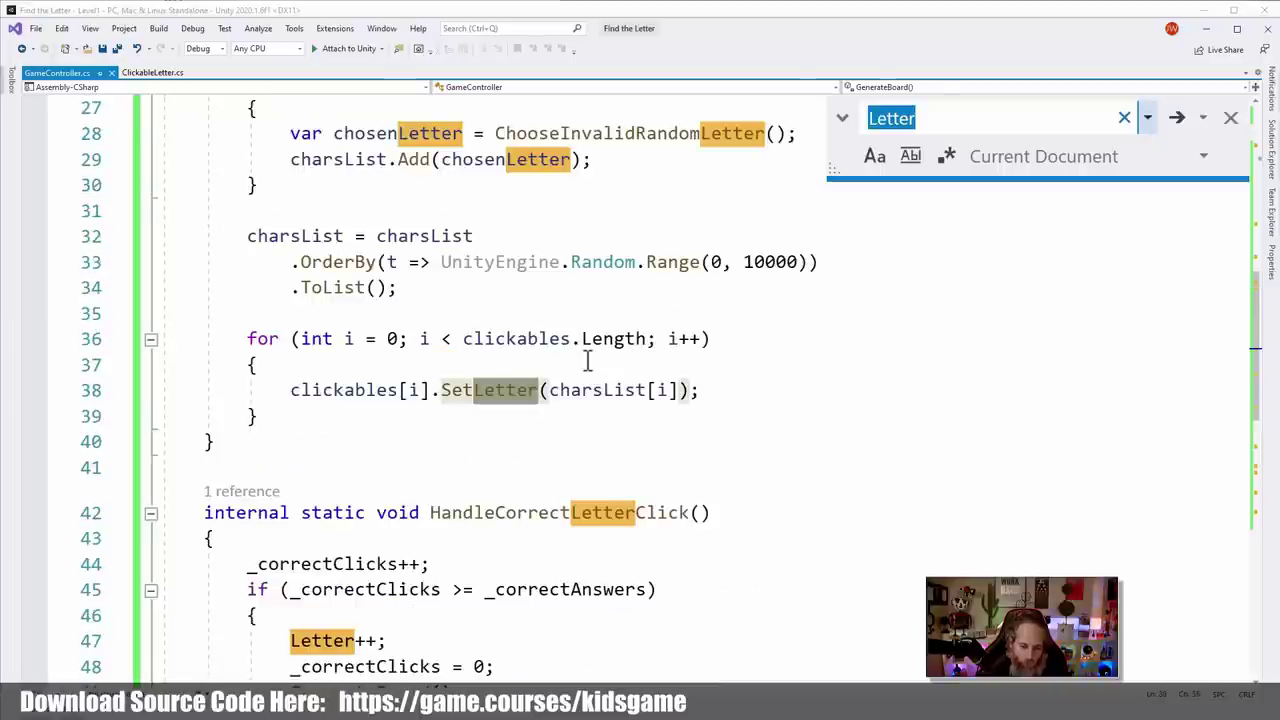
key(Return)
key(Return)
key(Escape)
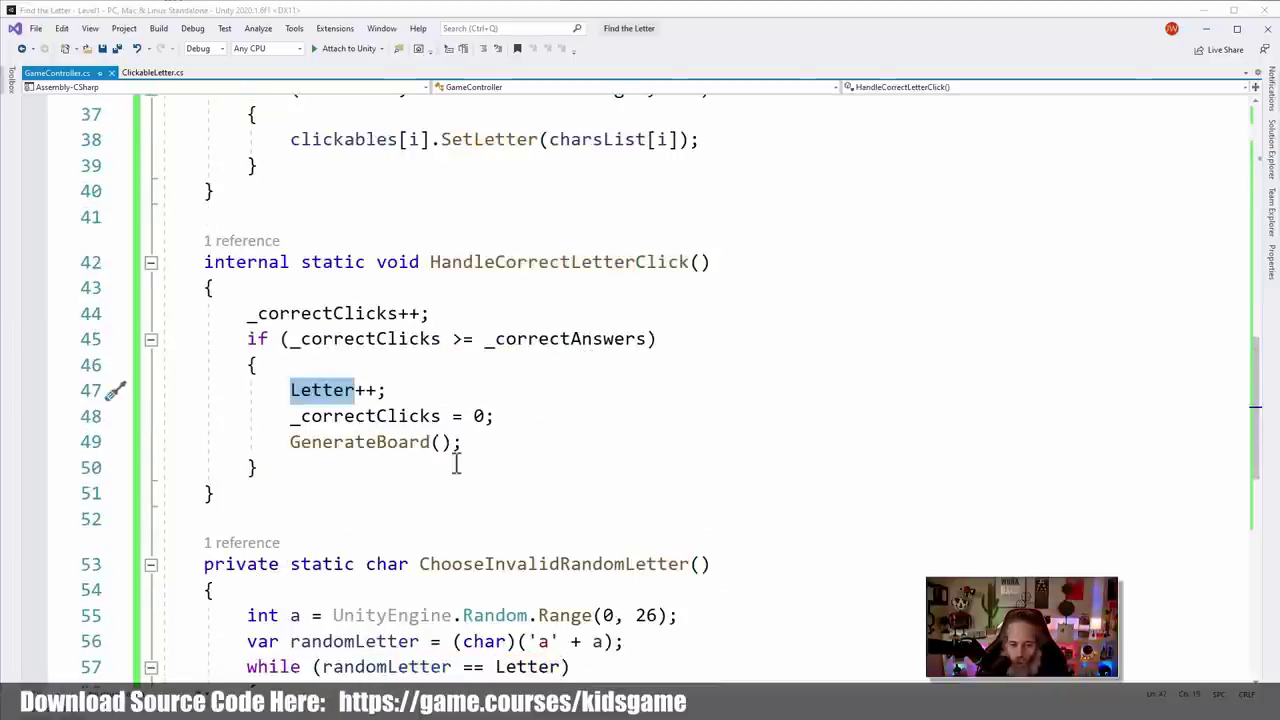
click(414, 374)
ctrl+scroll(414, 374, down, 3)
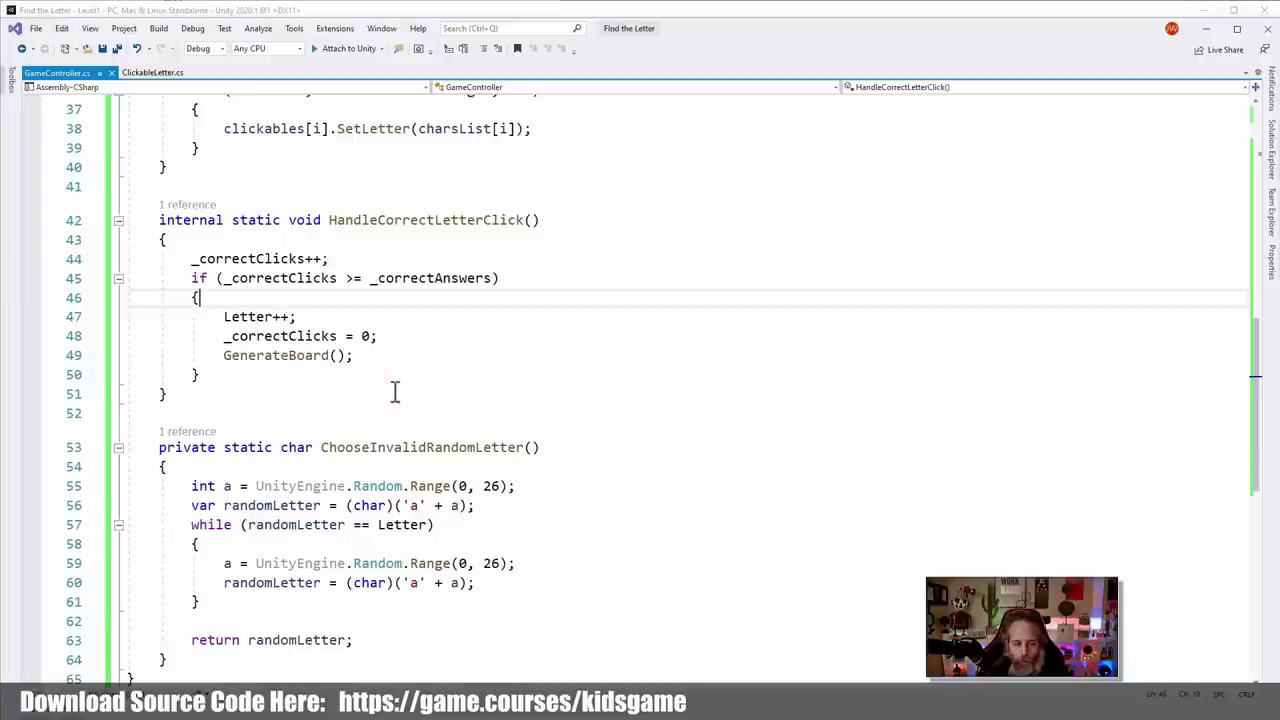
scroll(394, 391, up, 2)
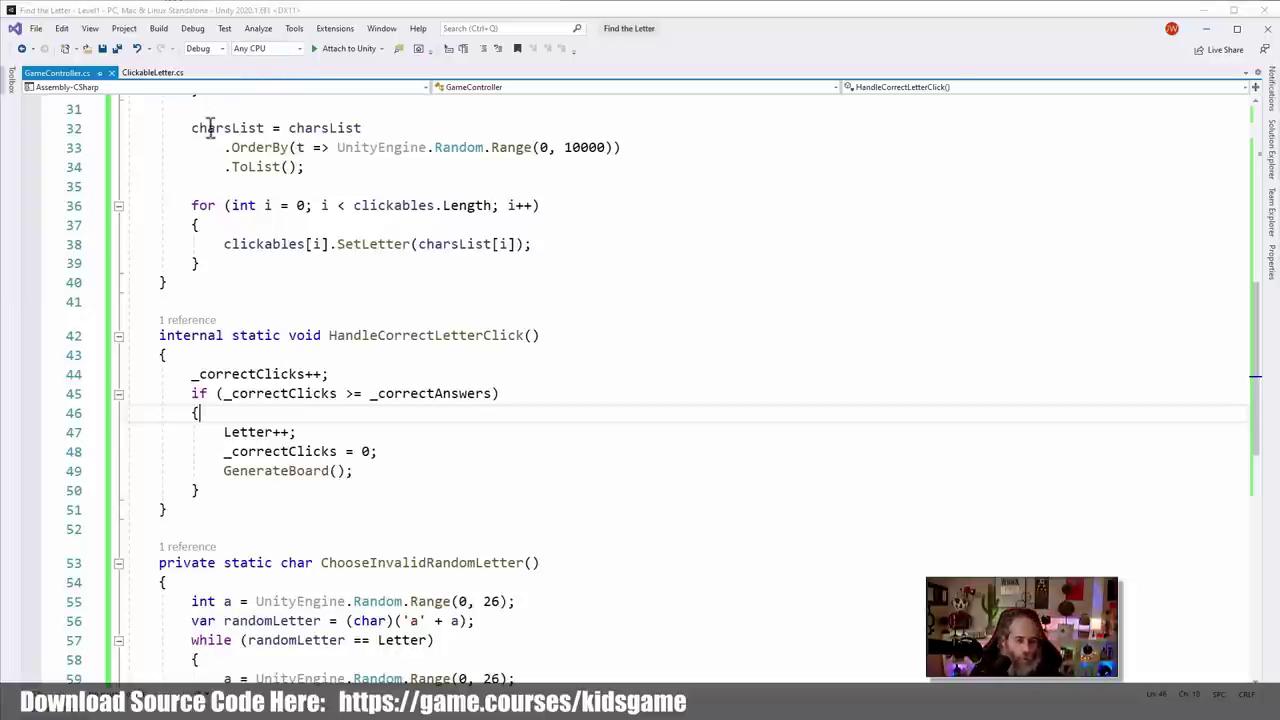
scroll(210, 130, up, 4)
scroll(210, 130, up, 5)
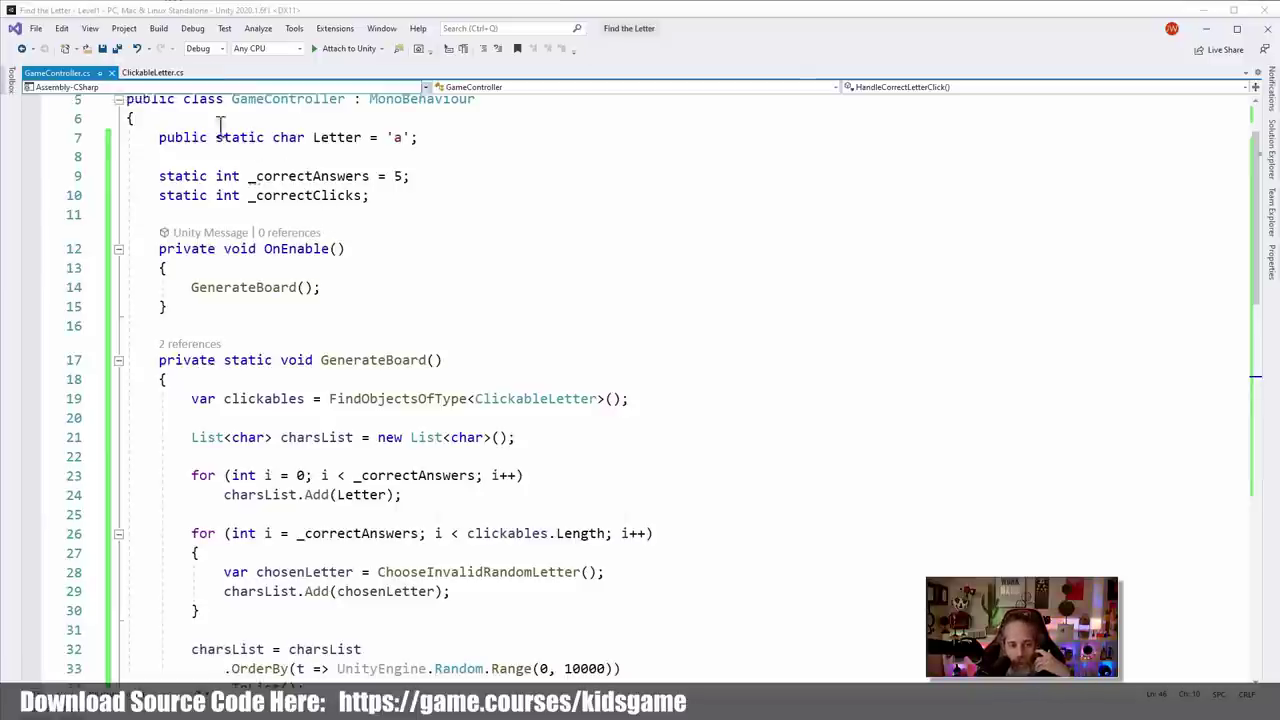
click(152, 72)
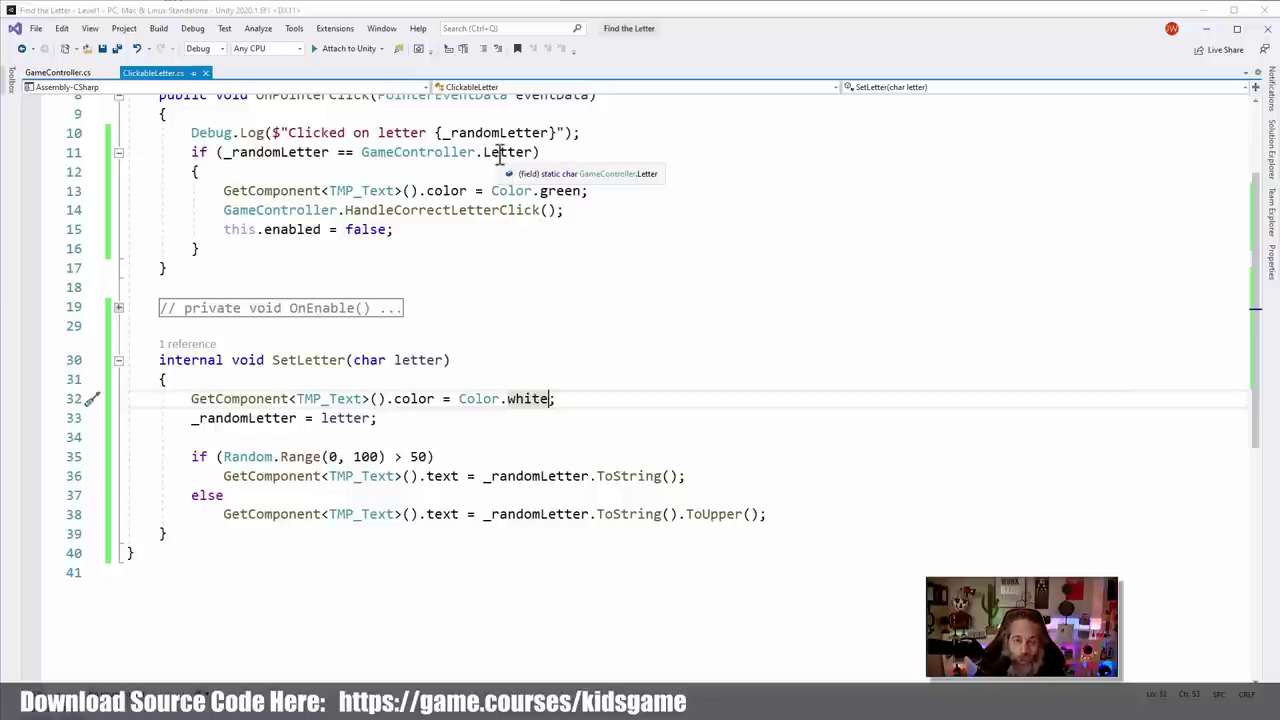
click(55, 72)
key(alt+Tab)
In Unity, inspect the Canvas and its Text (TMP) (1) letter display
click(209, 17)
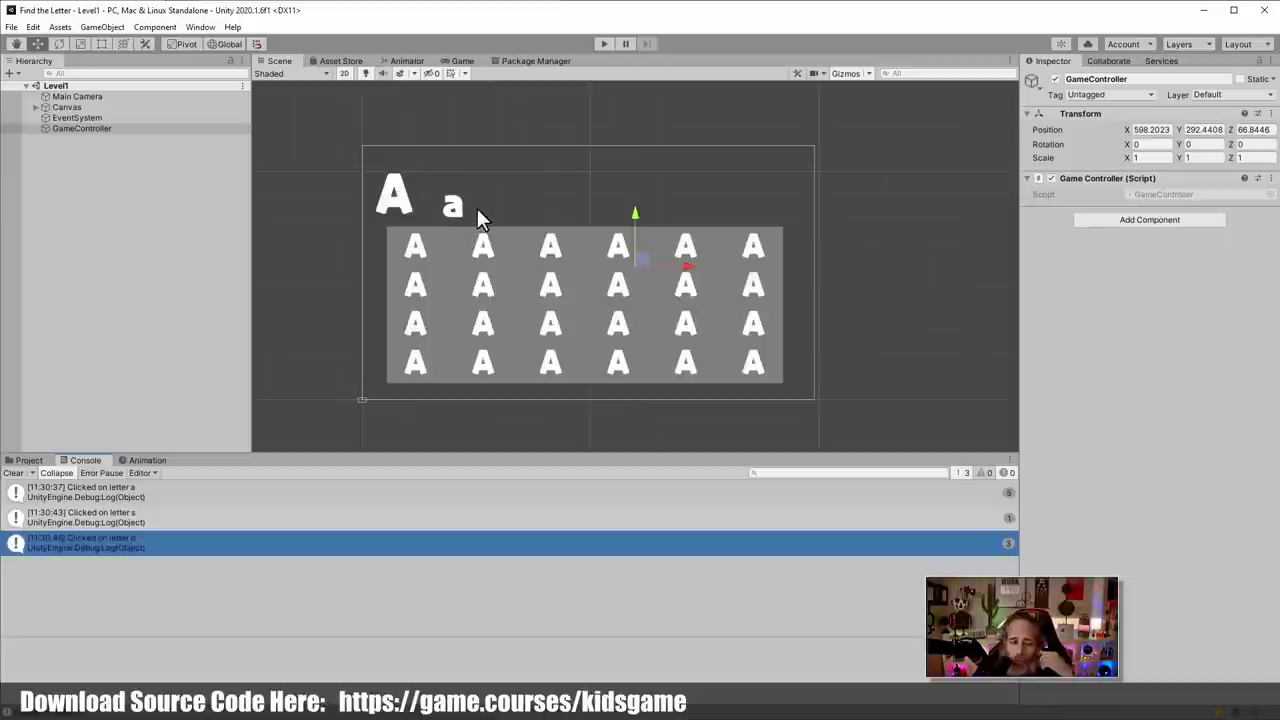
click(88, 104)
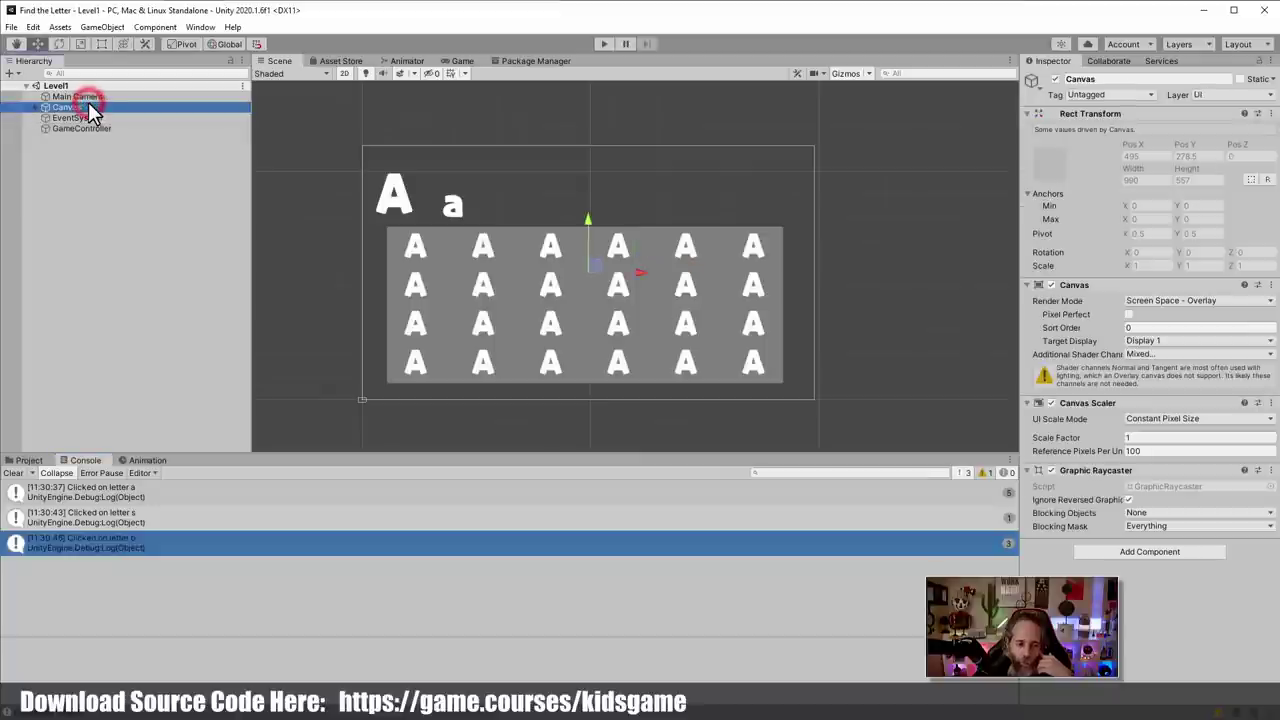
click(34, 107)
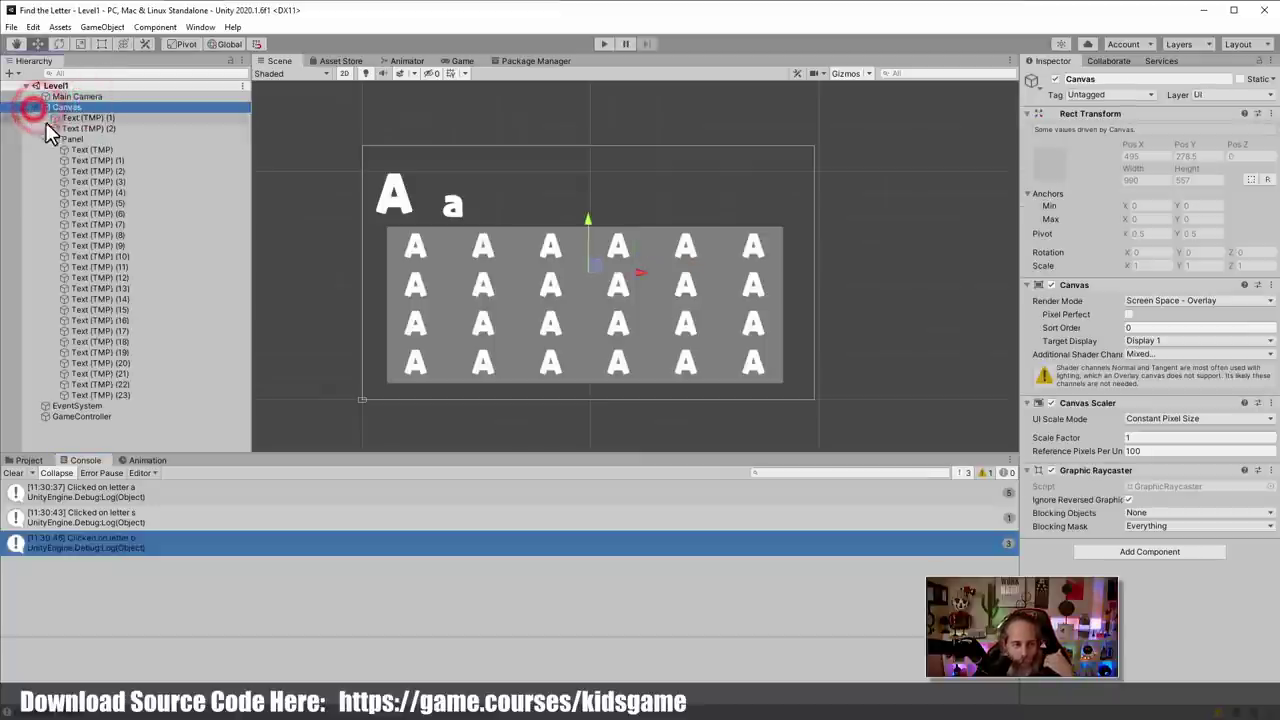
click(66, 118)
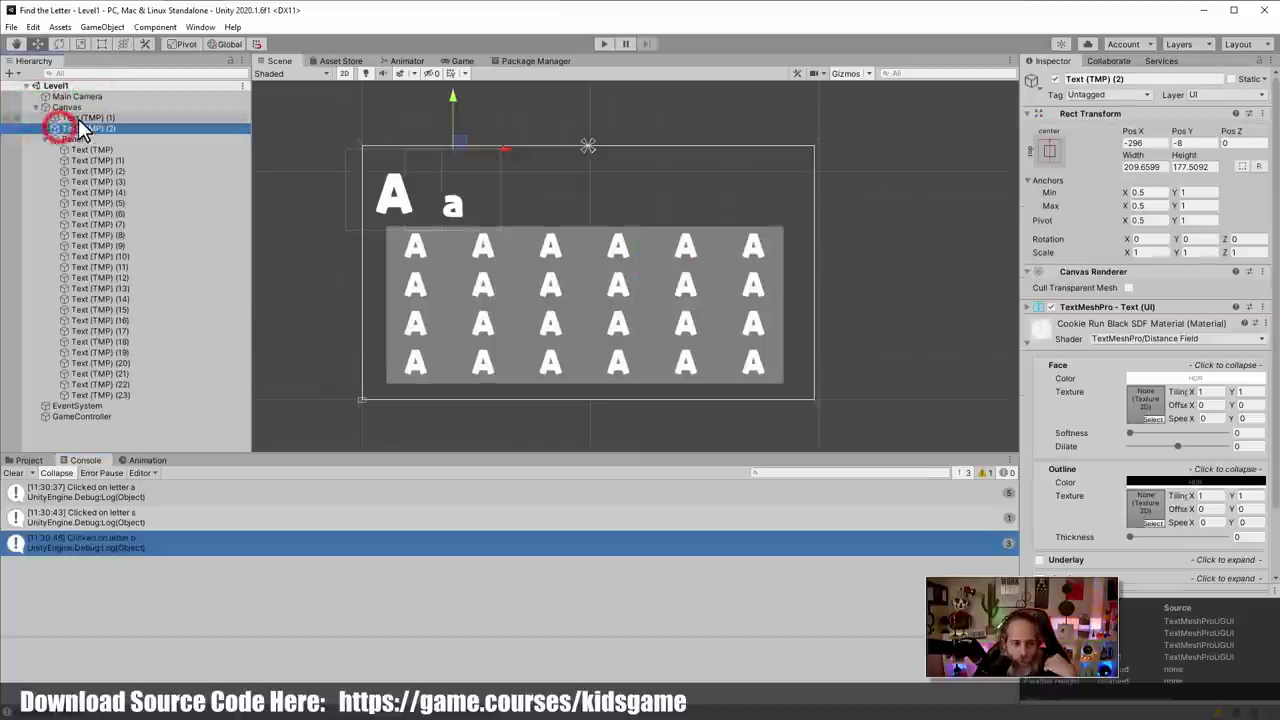
Create a C# script named DisplayLetter in the Scripts folder
click(28, 460)
right_click(155, 517)
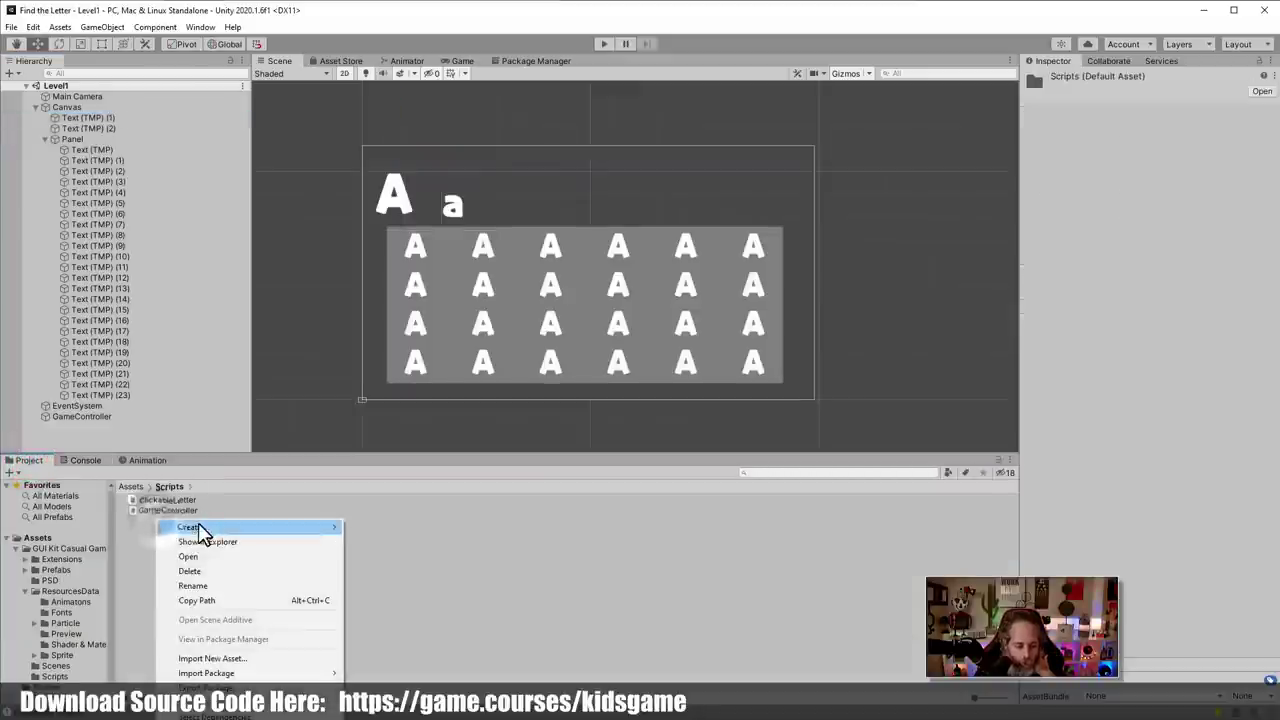
click(193, 526)
click(380, 8)
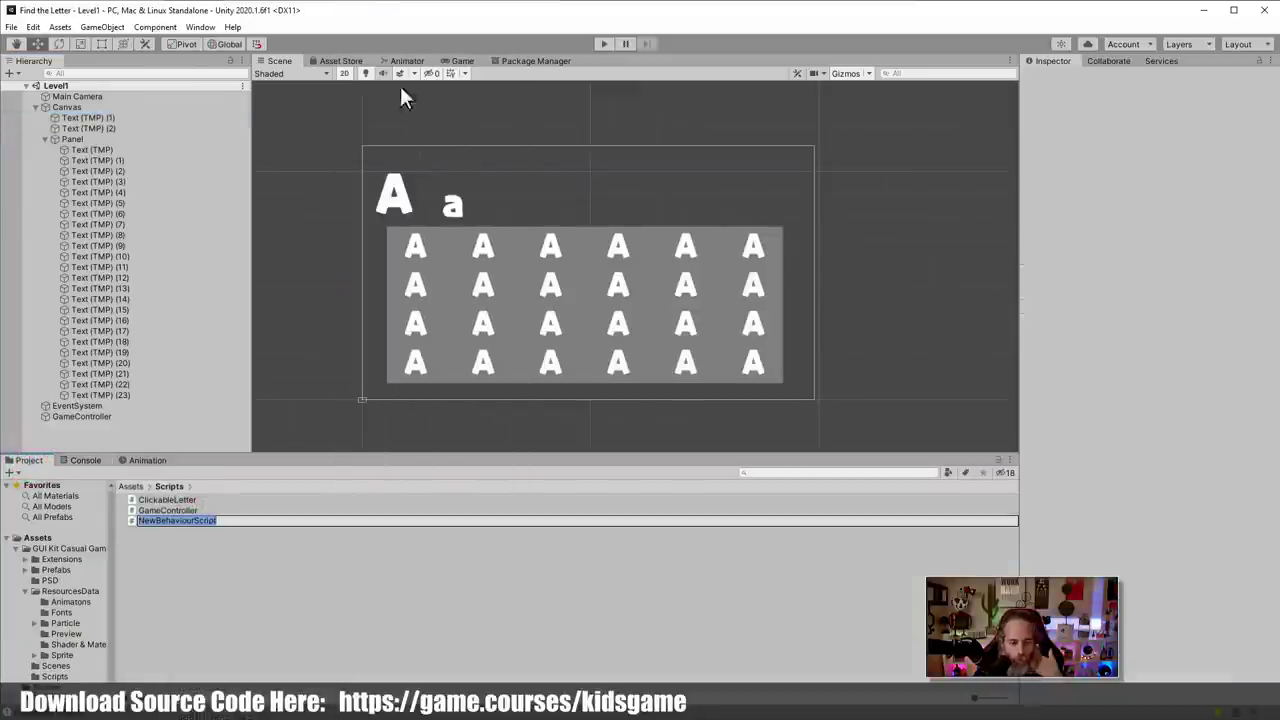
text(DisplayLetter)
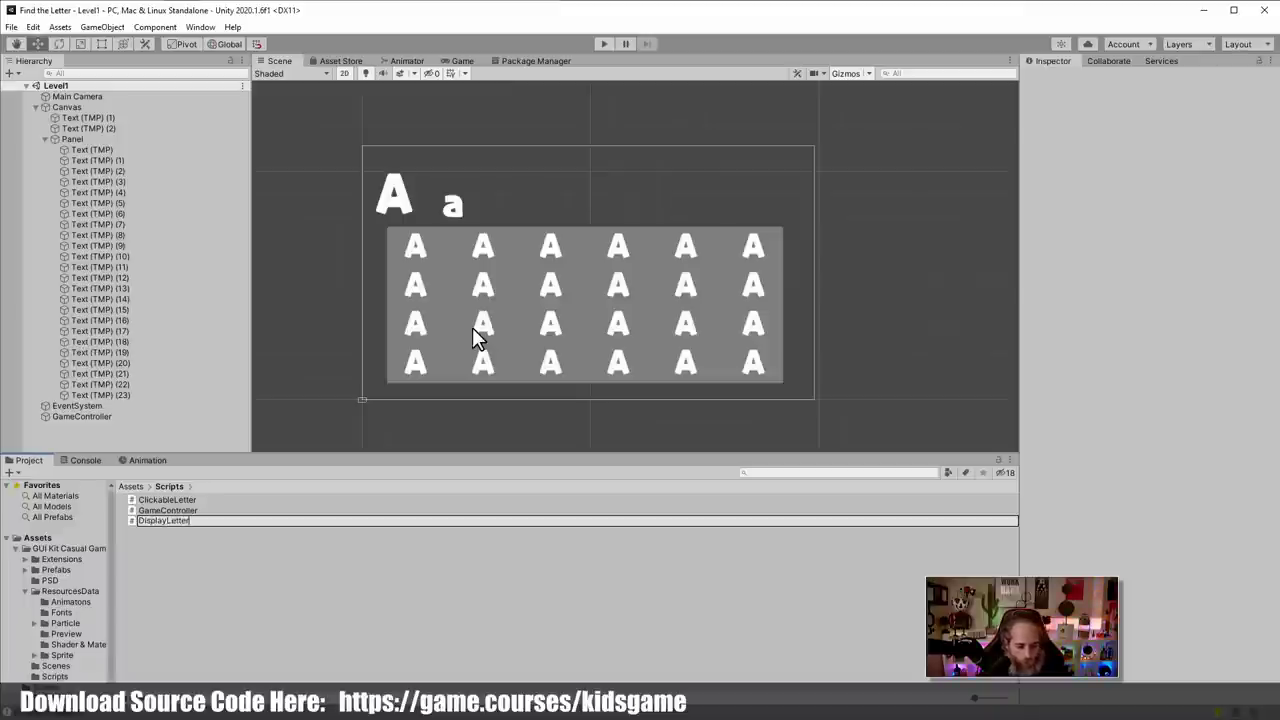
key(Return)
key(Return)
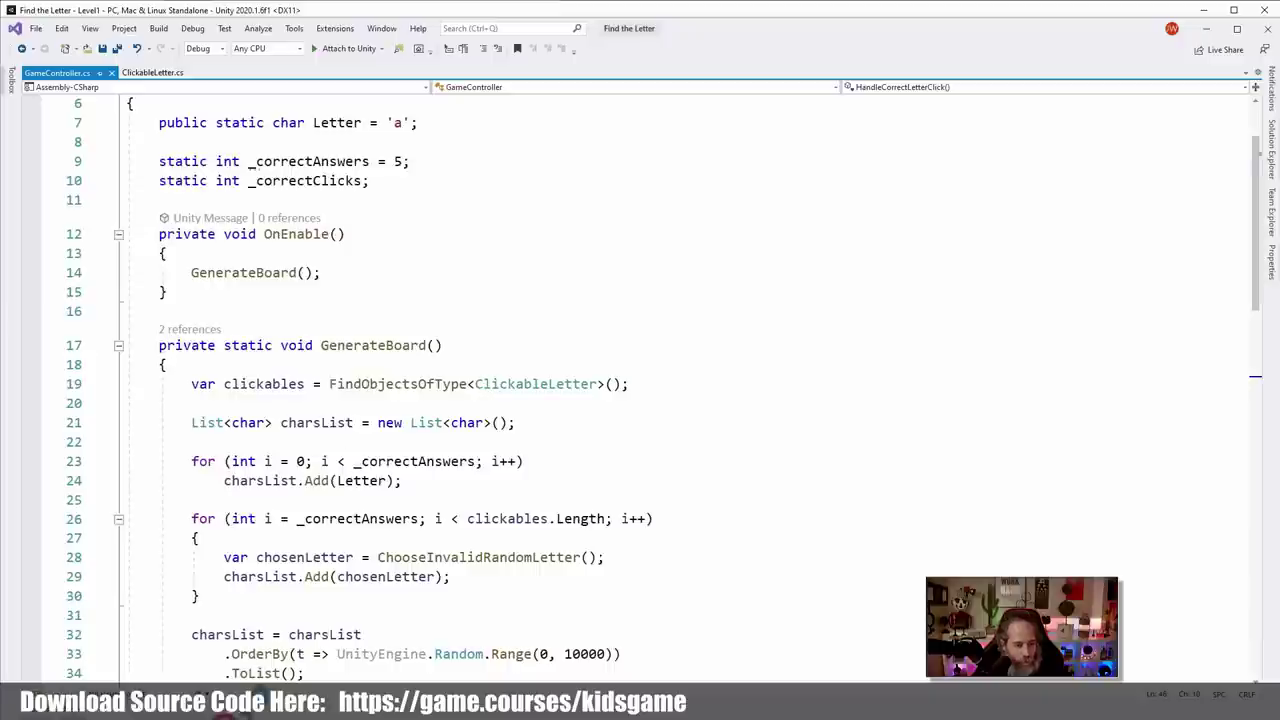
Open DisplayLetter.cs in Visual Studio and delete the template Start and Update methods
click(362, 401)
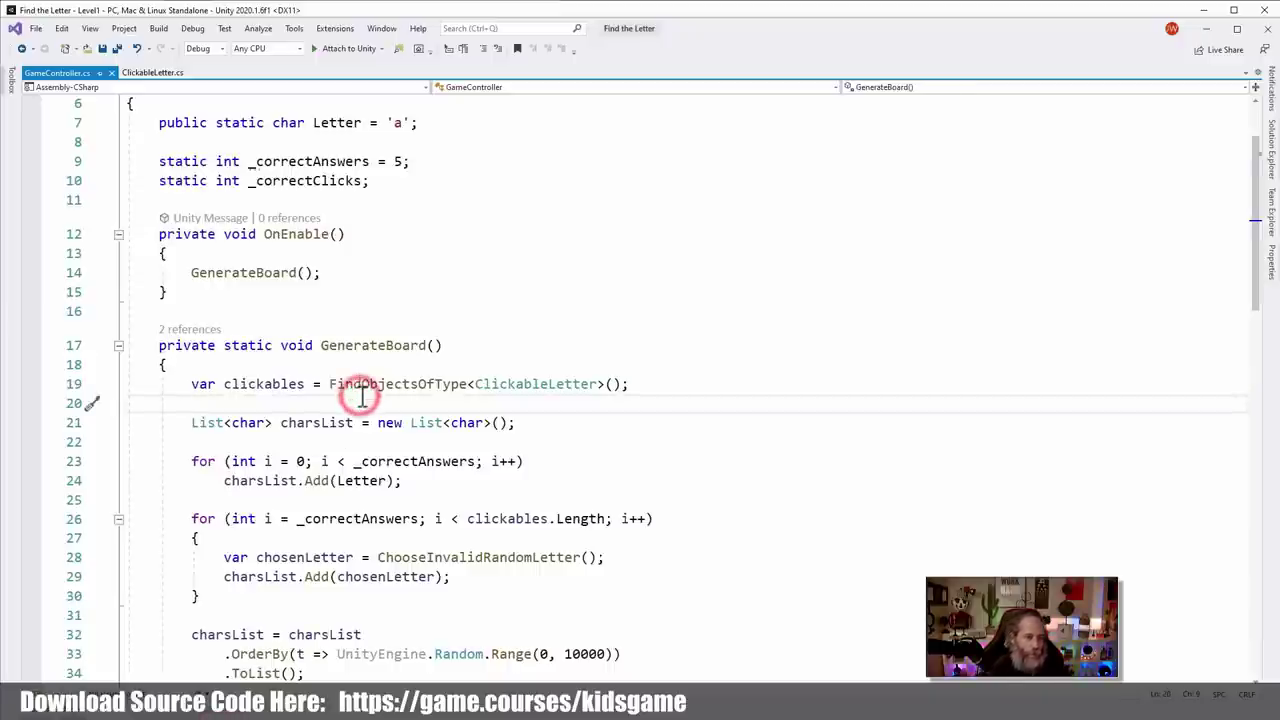
key(ctrl+t)
text(display)
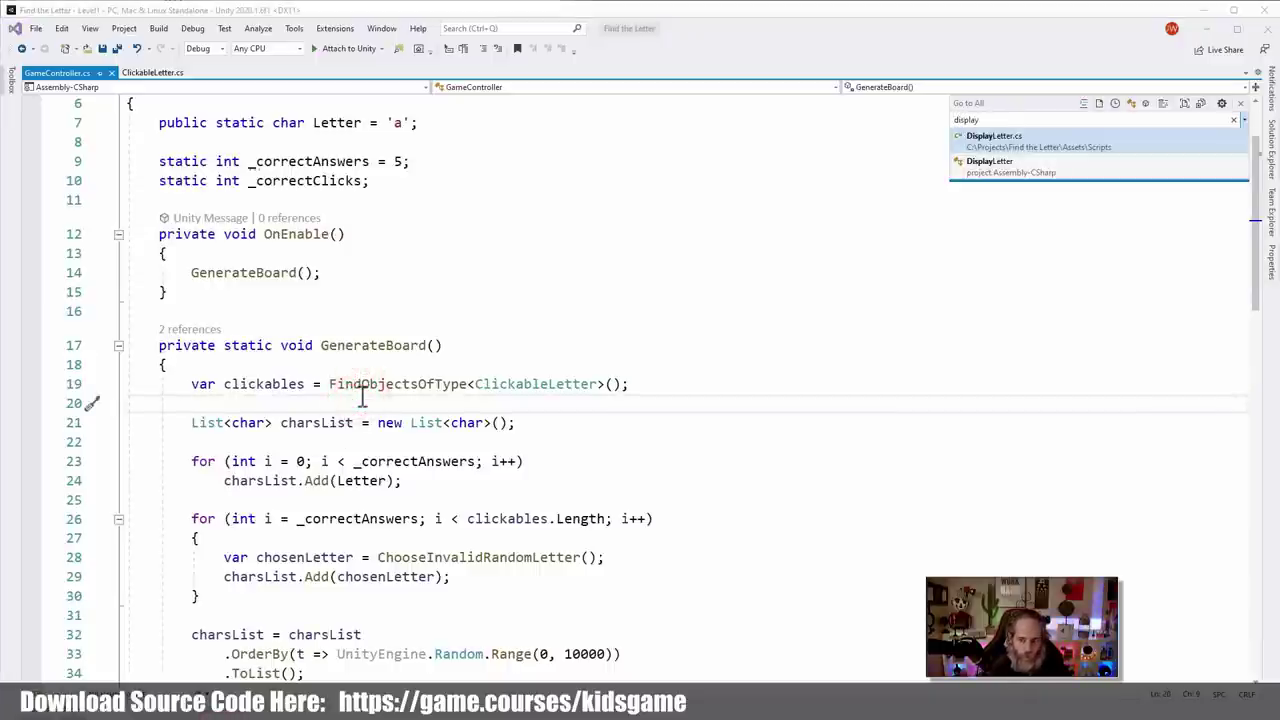
key(Return)
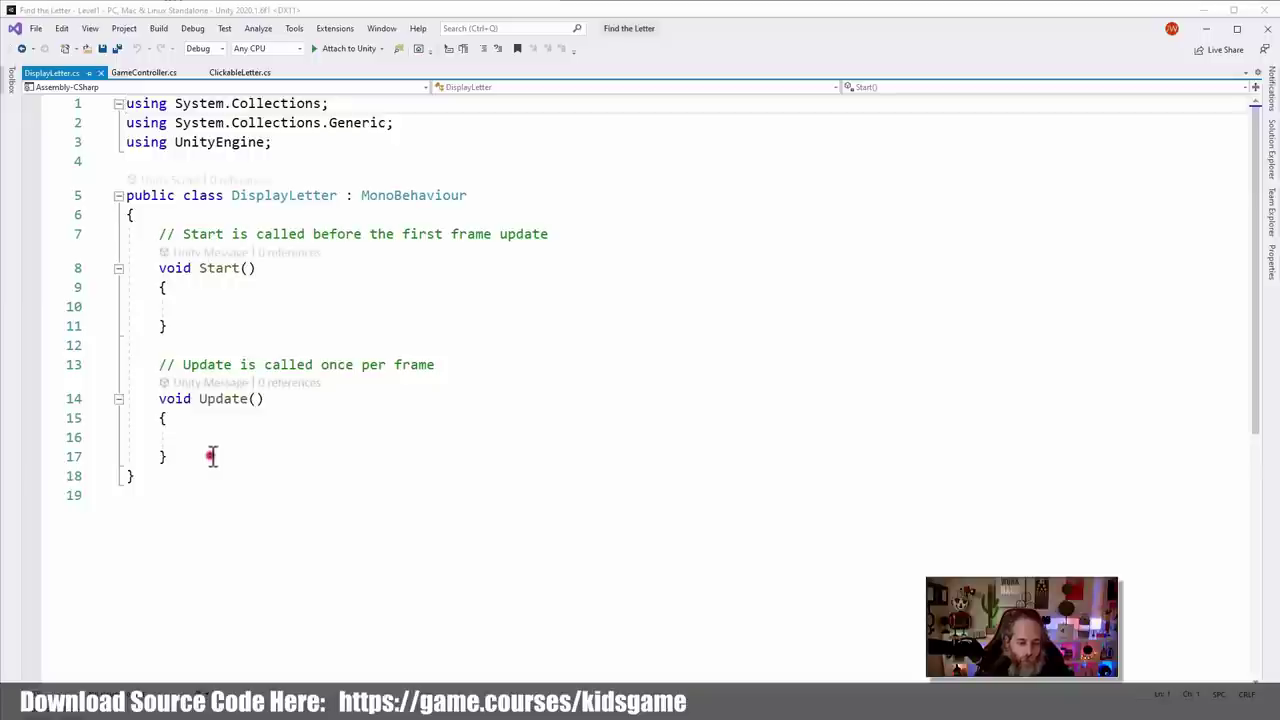
drag(208, 454, 160, 237)
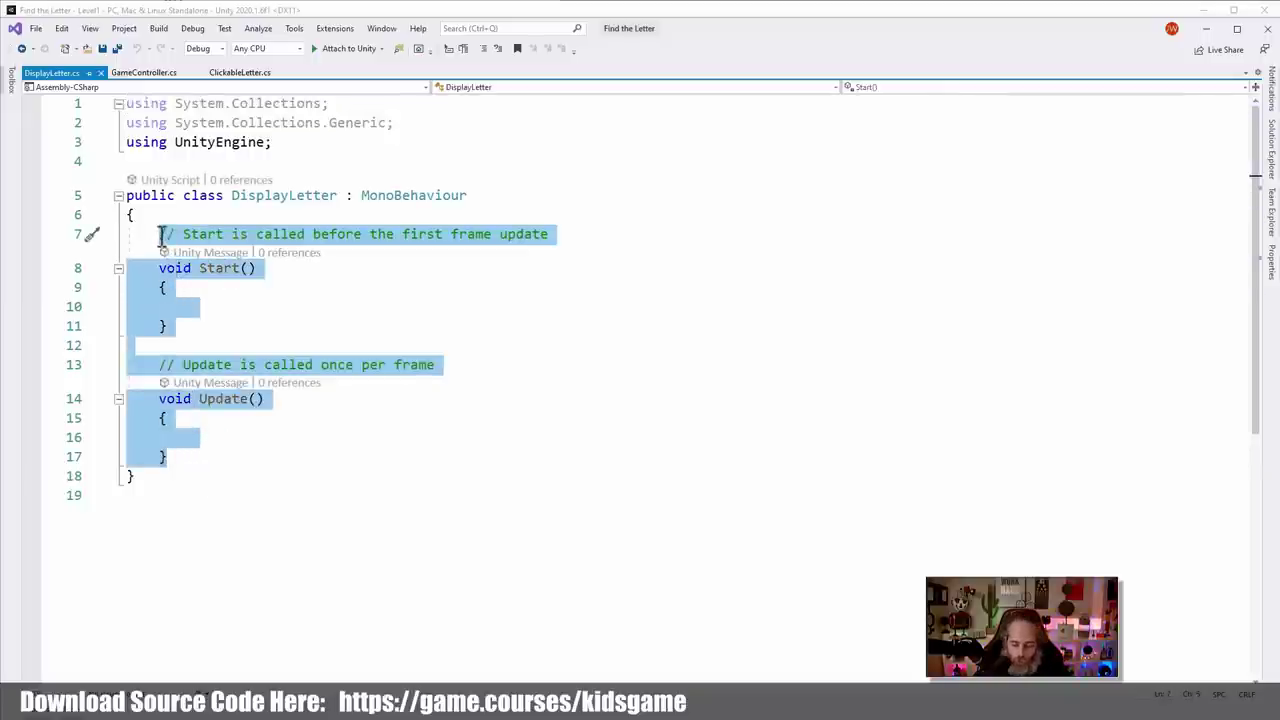
key(Delete)
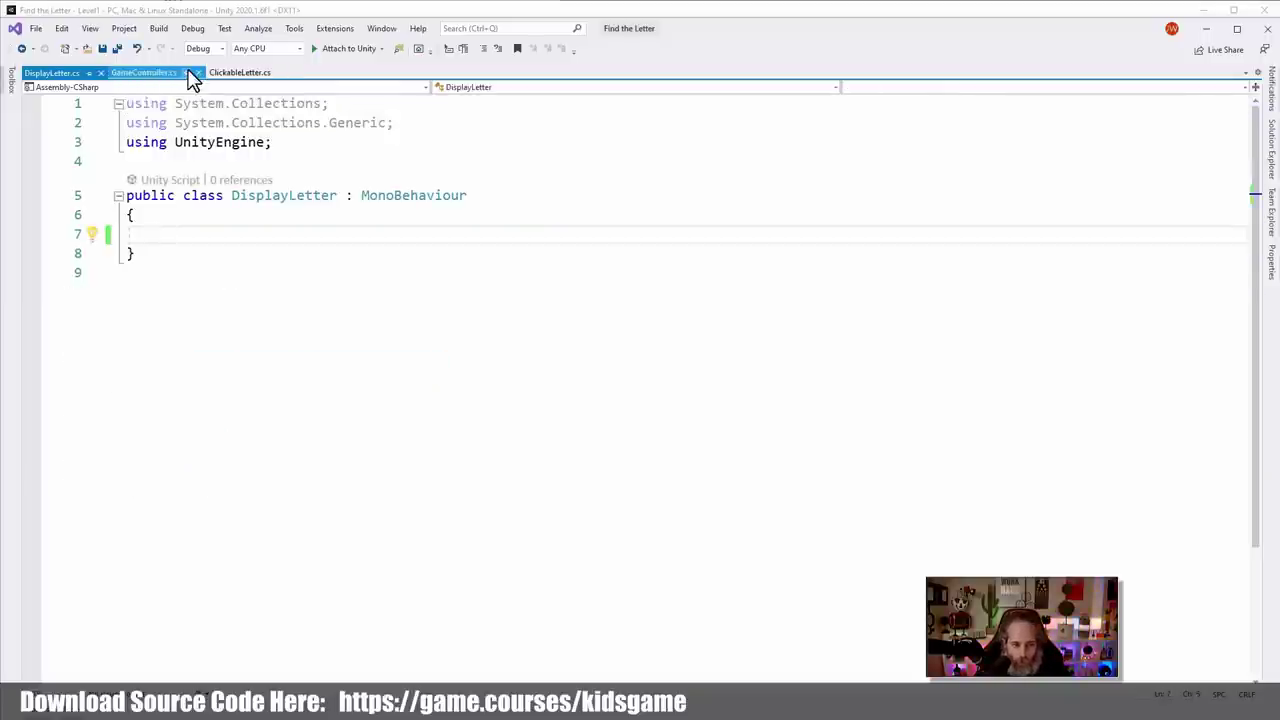
In GameController, add FindObjectsOfType<DisplayLetter>(); on a new line after Letter++
drag(186, 74, 72, 80)
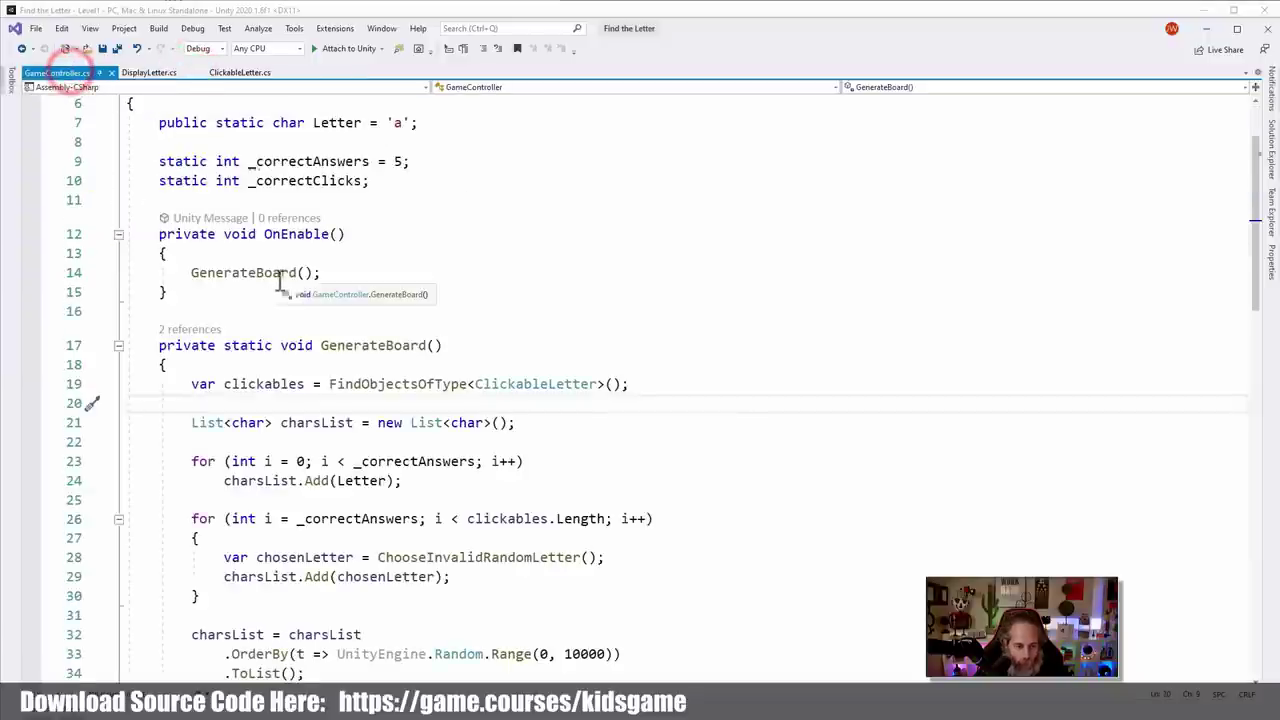
scroll(395, 392, down, 2)
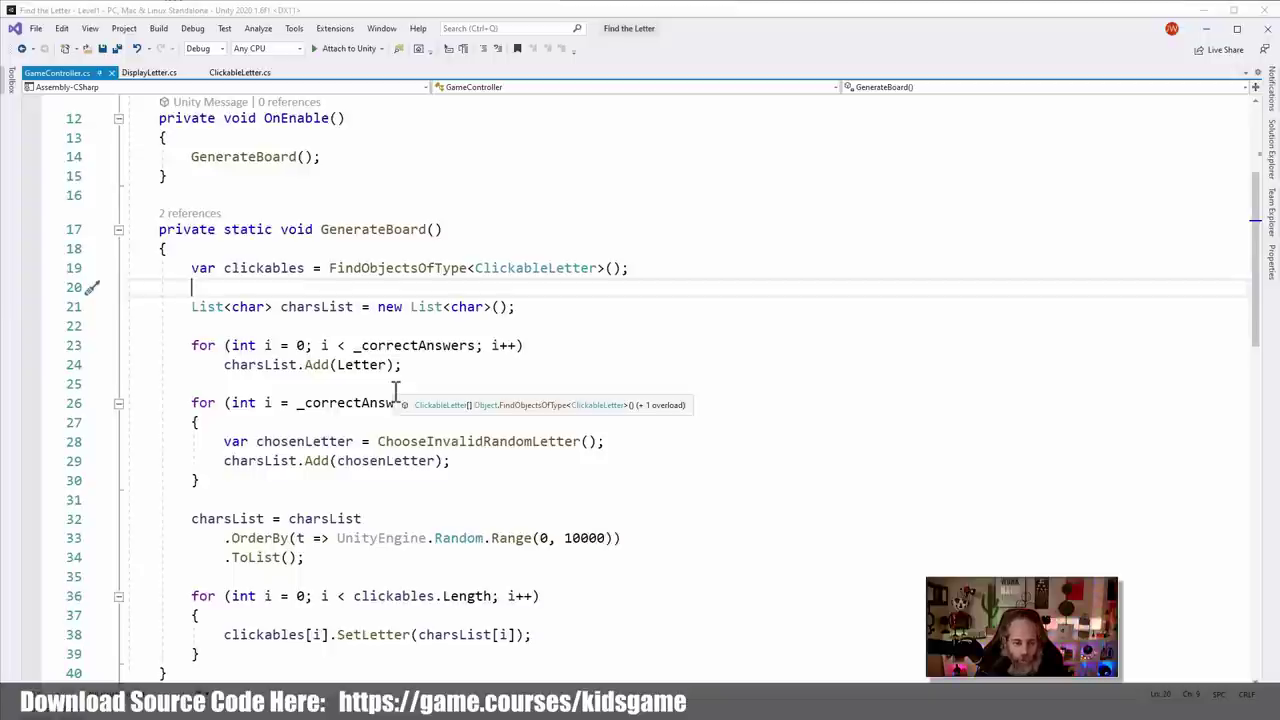
scroll(322, 212, down, 6)
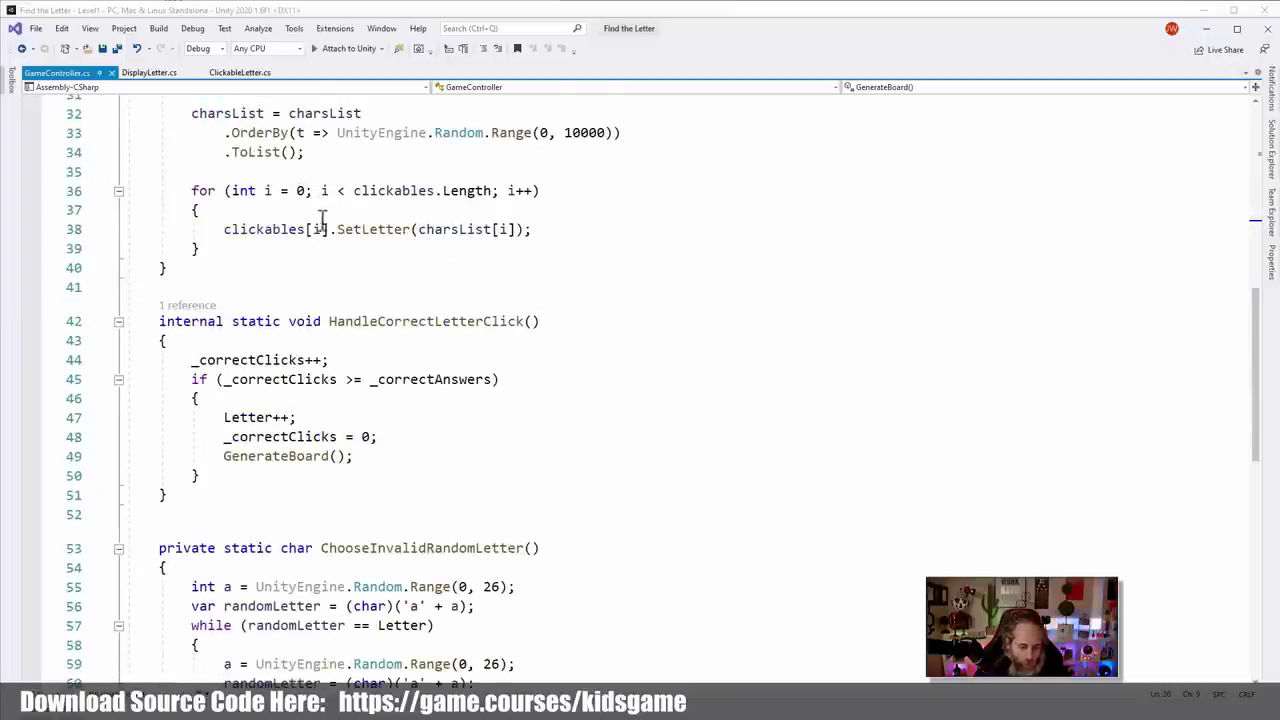
click(248, 417)
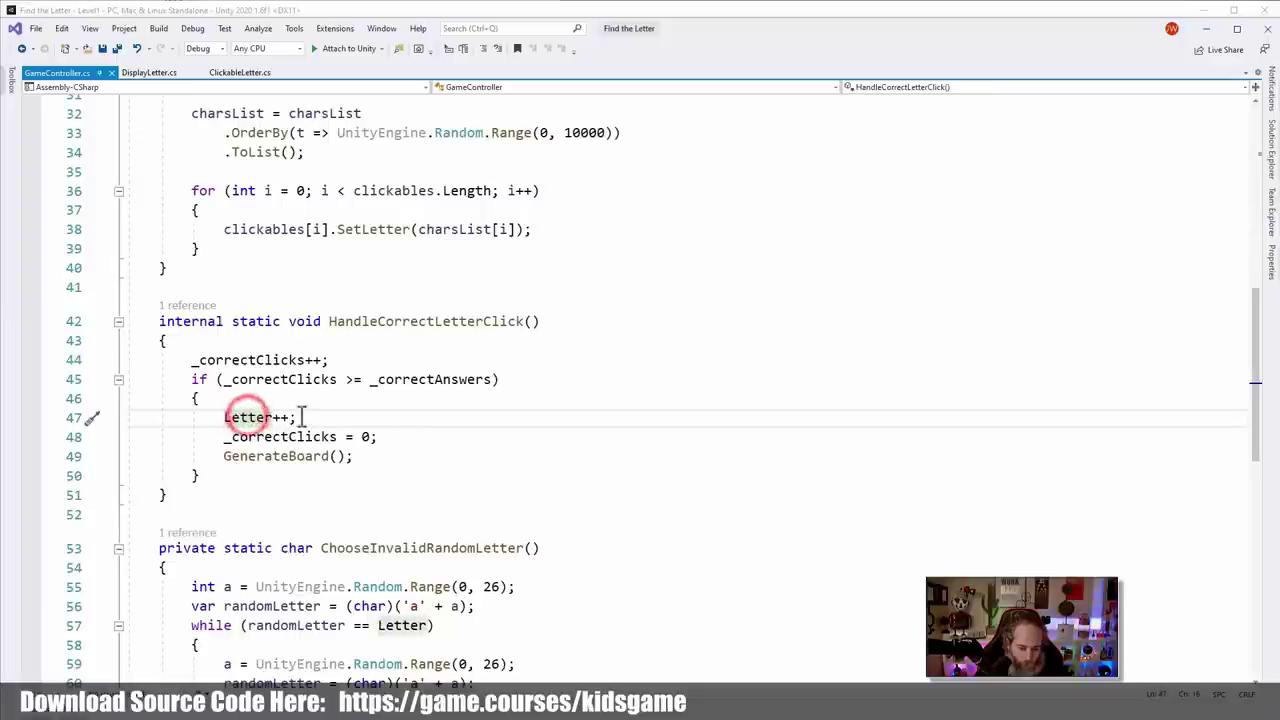
scroll(380, 434, up, 2)
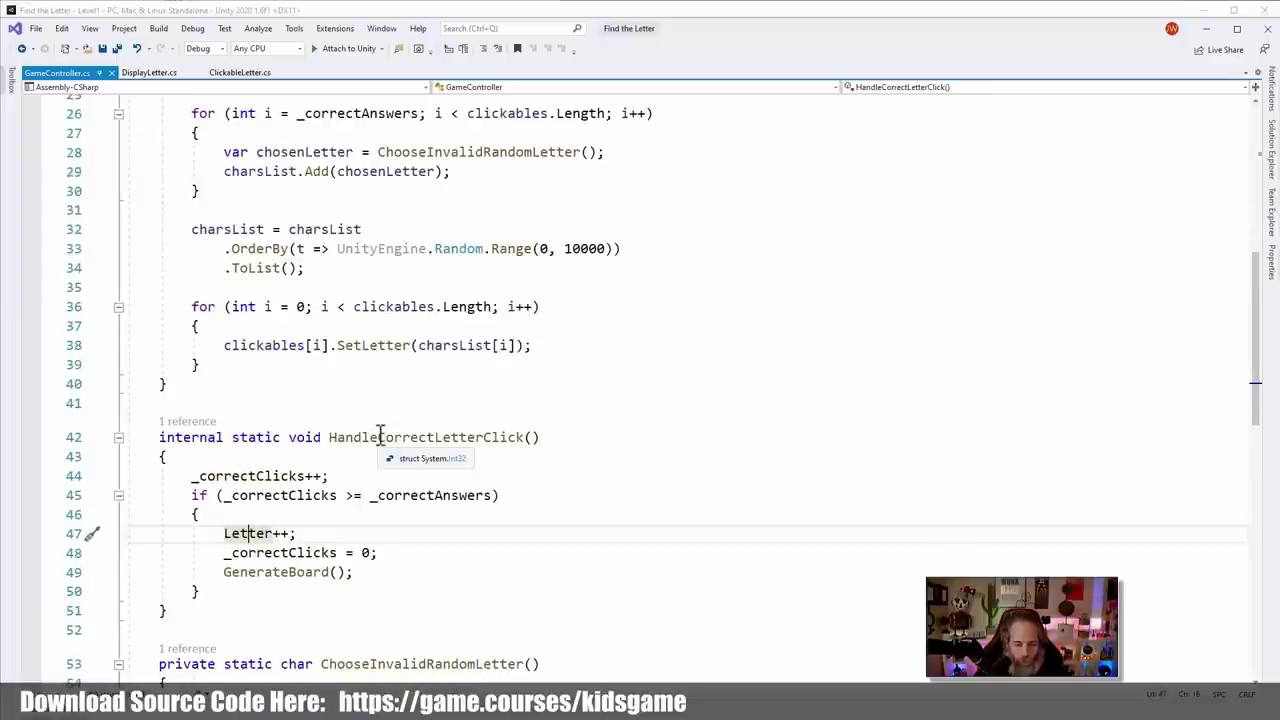
click(325, 535)
key(Return)
text(Find)
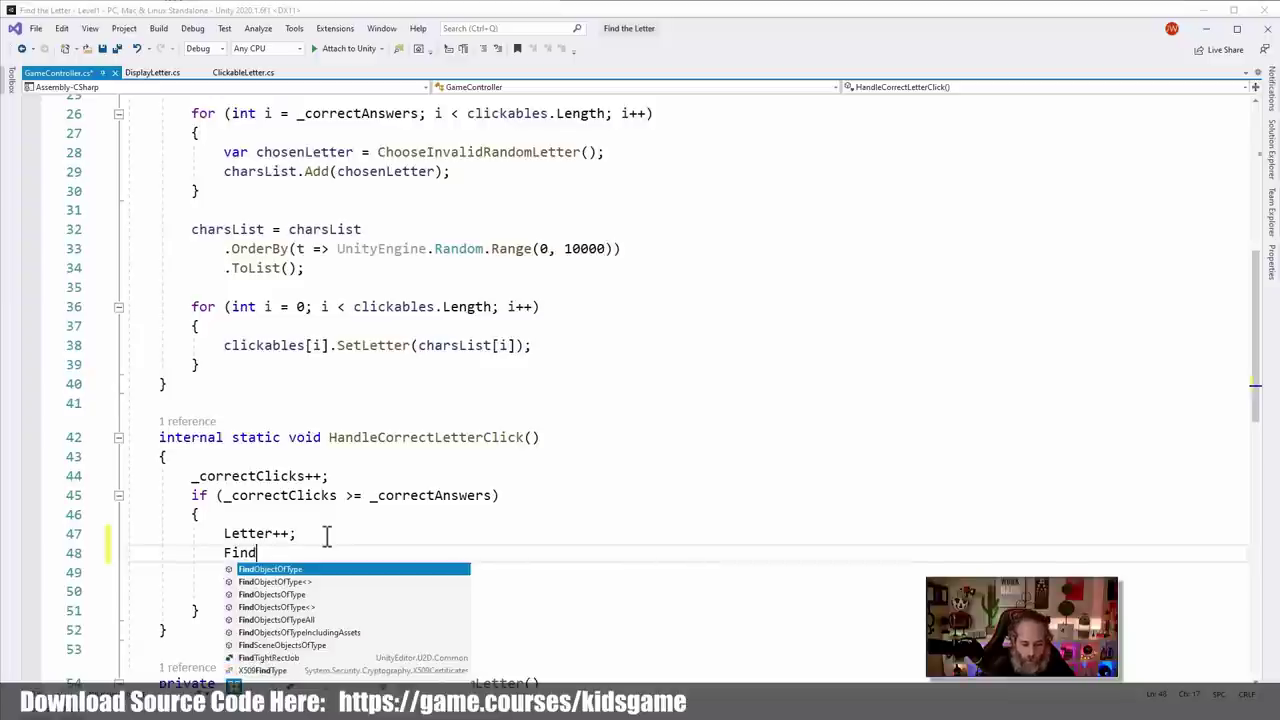
key(Down)
key(Down)
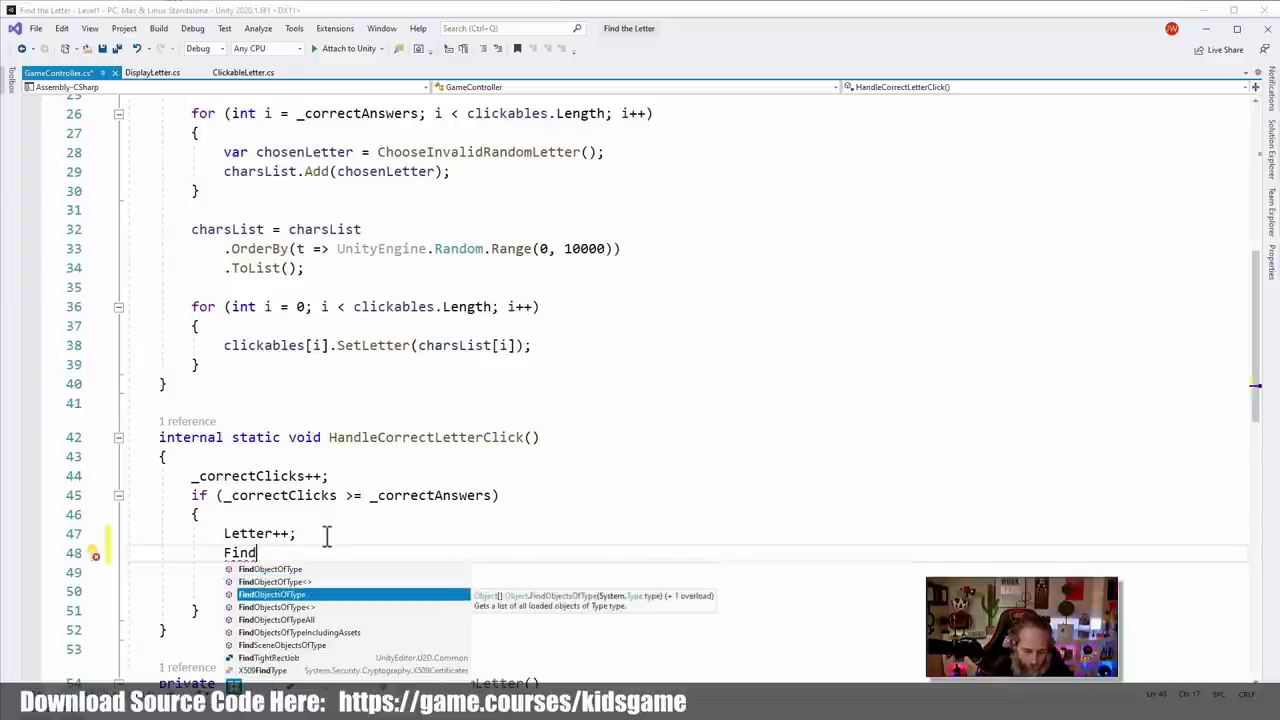
key(Tab)
text(<Displ)
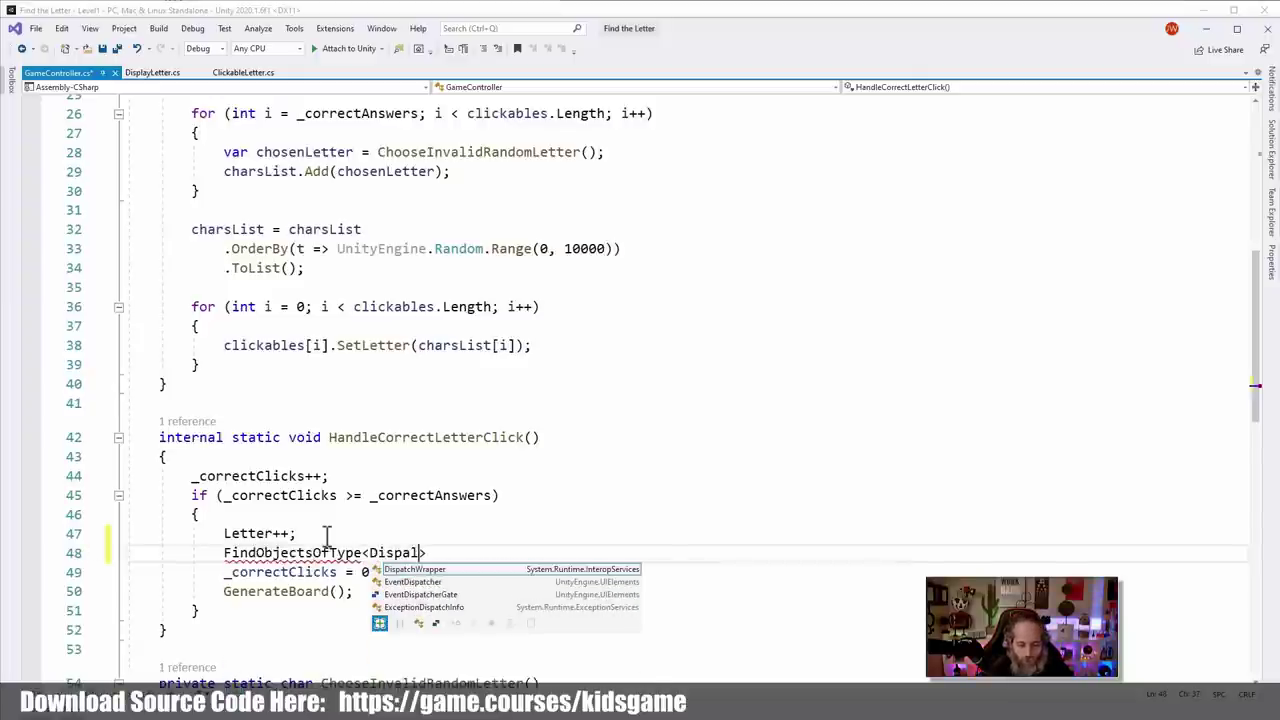
text(ay)
key(Down)
key(Tab)
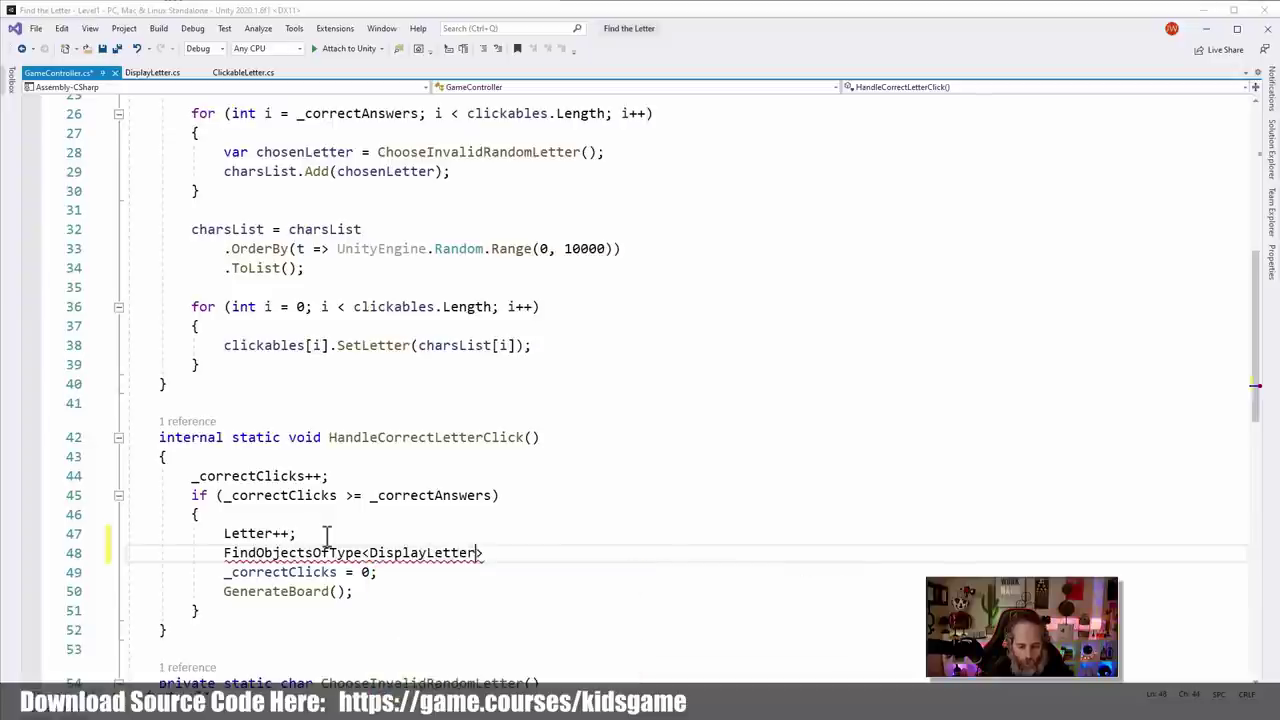
text(();)
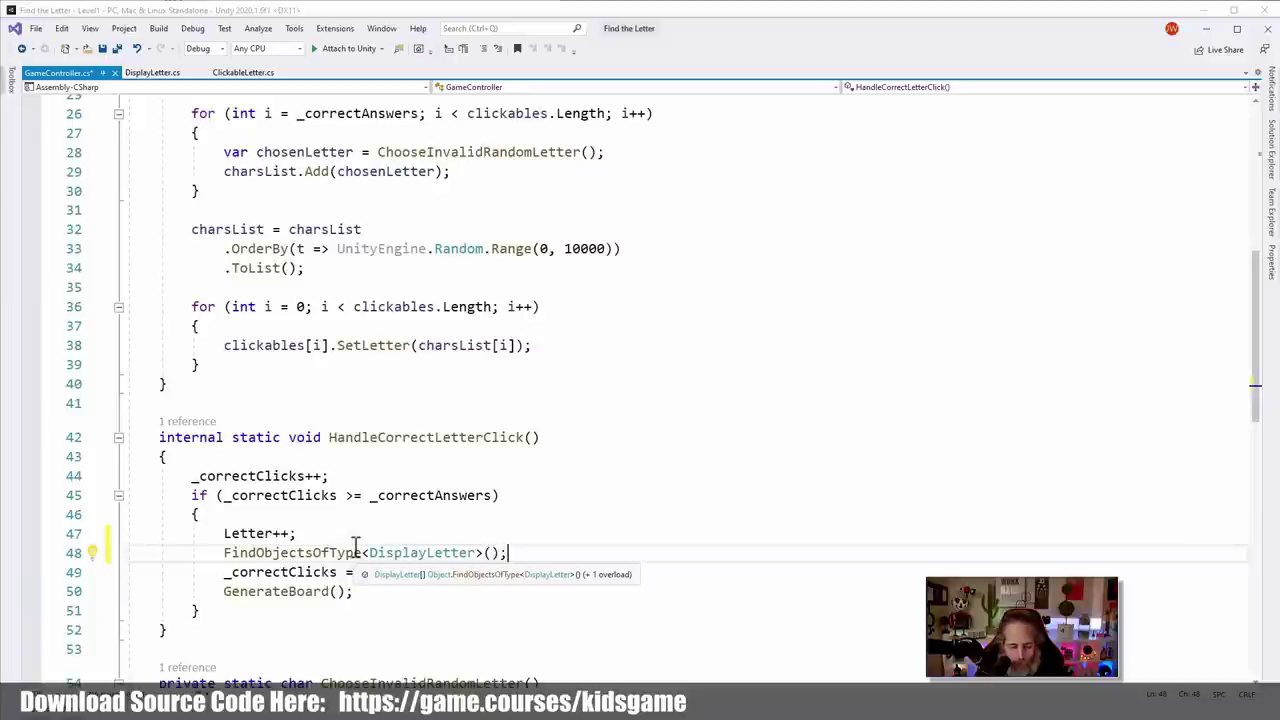
Wrap that call in a foreach (var displayletter in ...) loop with braces
key(Home)
text(foreach(var displaye)
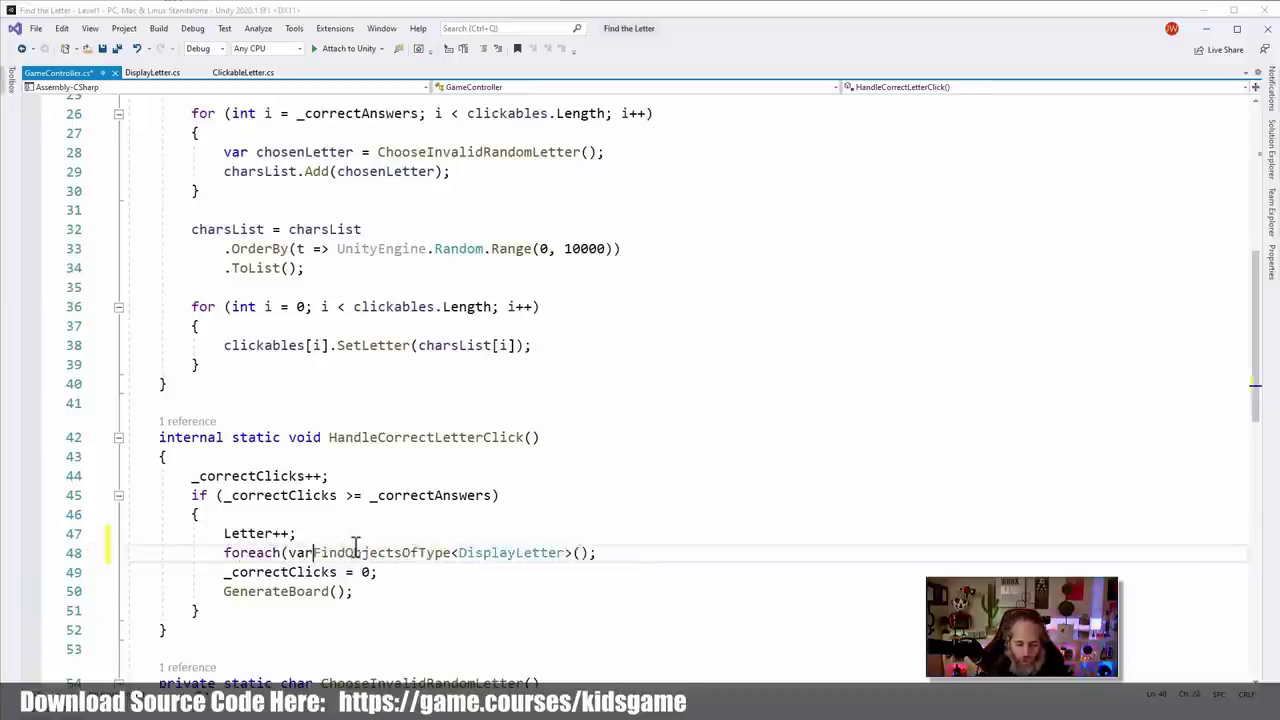
text(etter in)
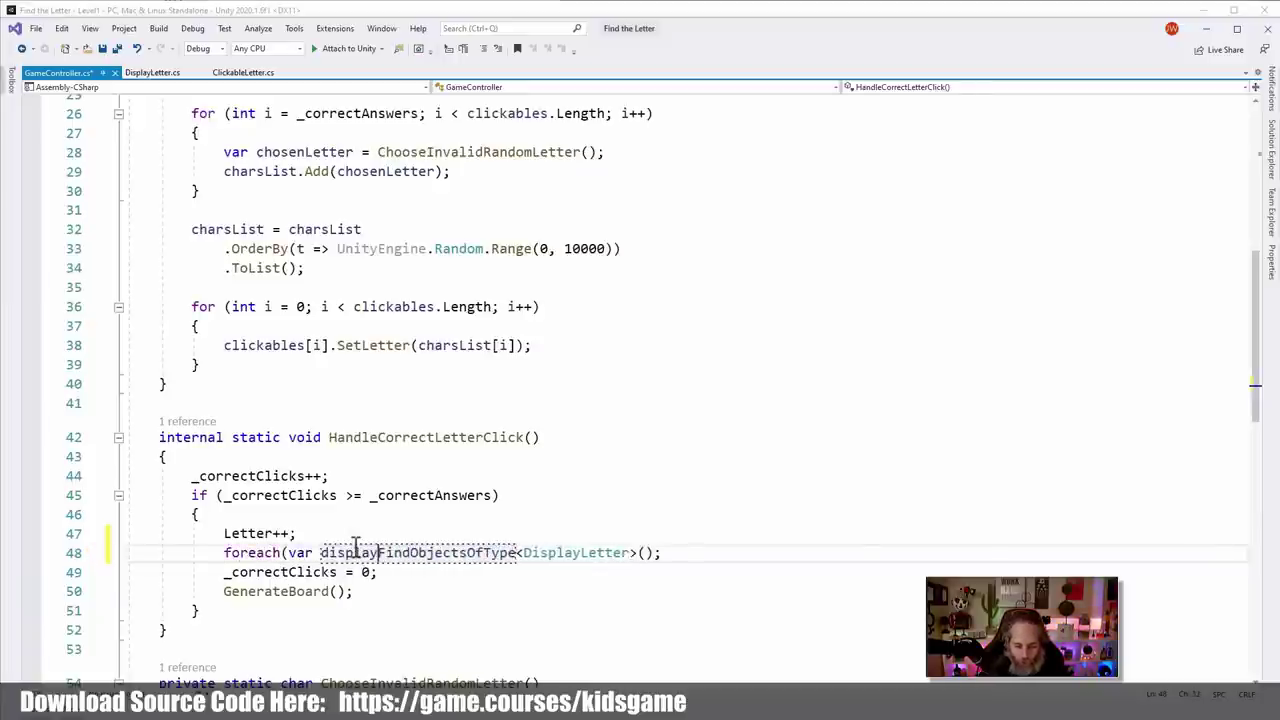
key(End)
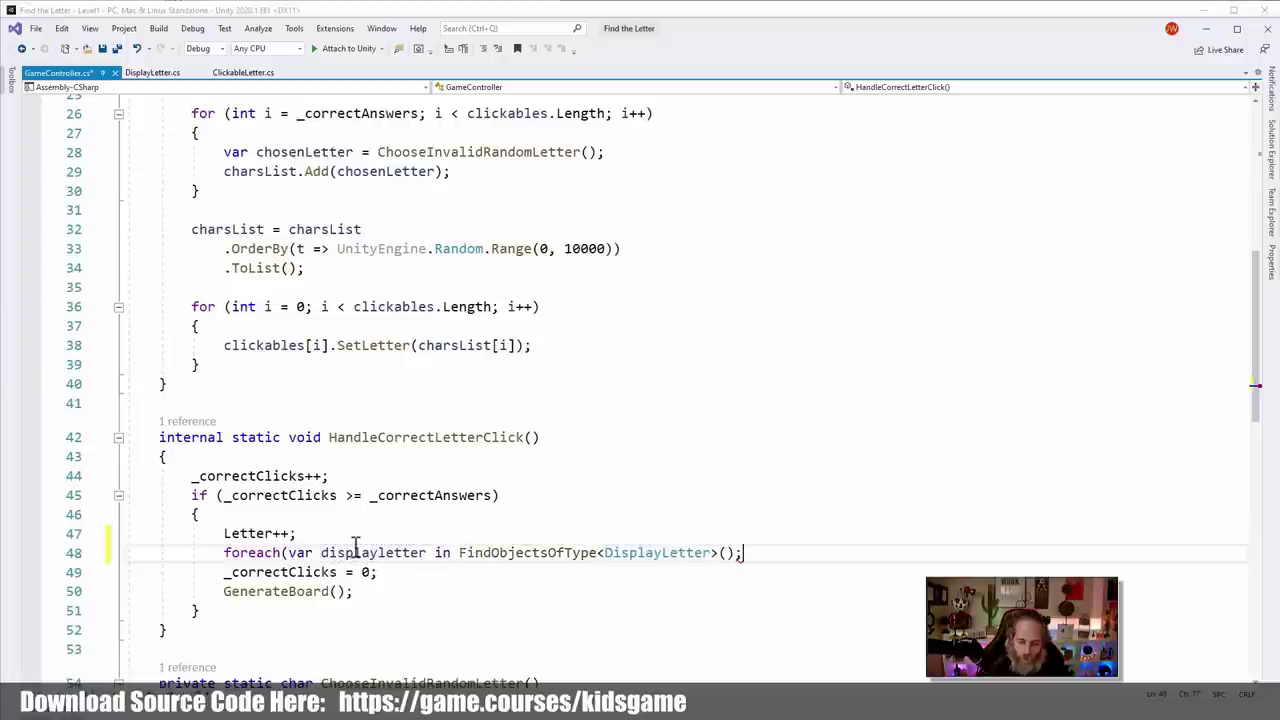
text())
key(Return)
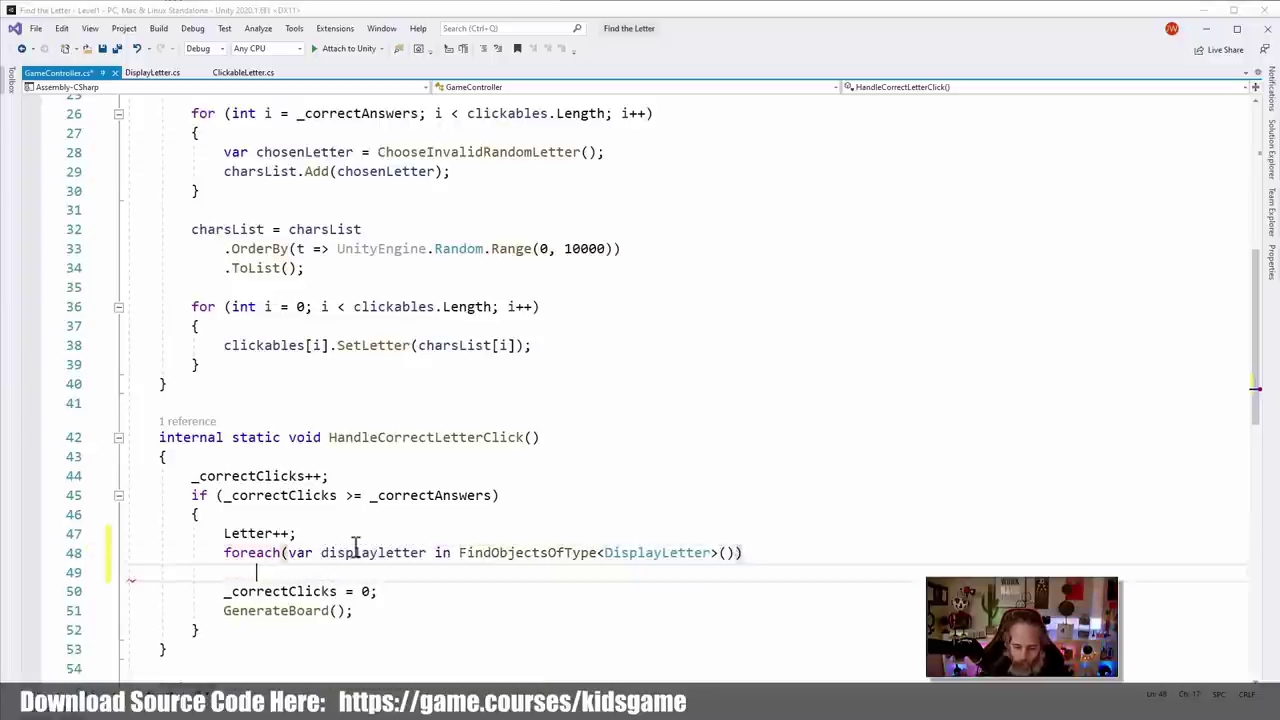
text({)
key(Return)
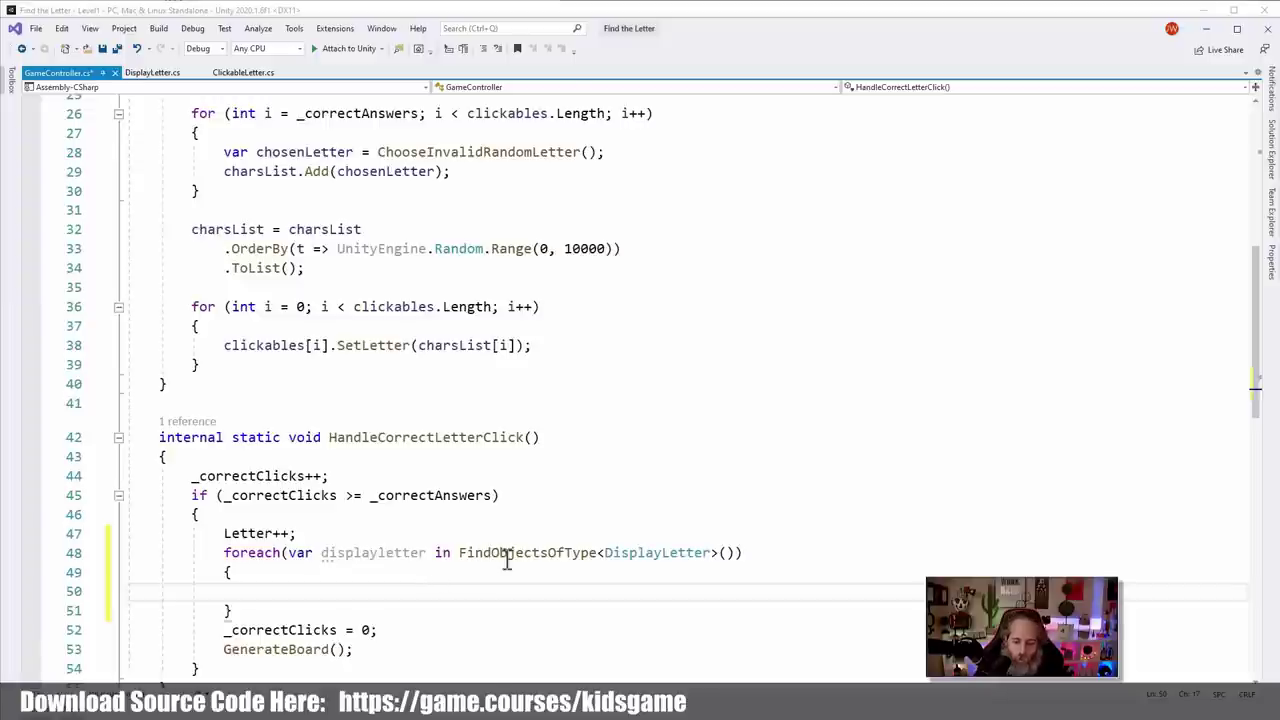
Call displayletter.SetLetter(Letter) in the loop and generate the SetLetter method
scroll(511, 560, down, 3)
ctrl+scroll(511, 560, up, 3)
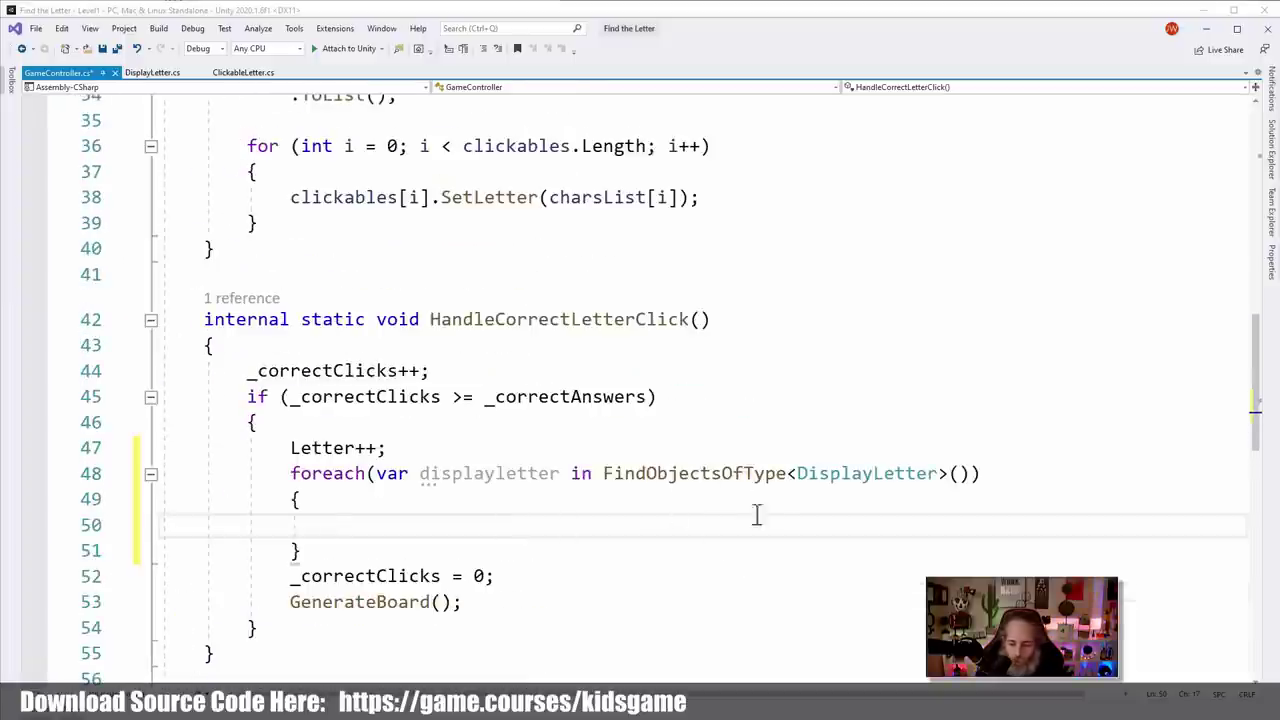
double_click(466, 472)
key(ctrl+c)
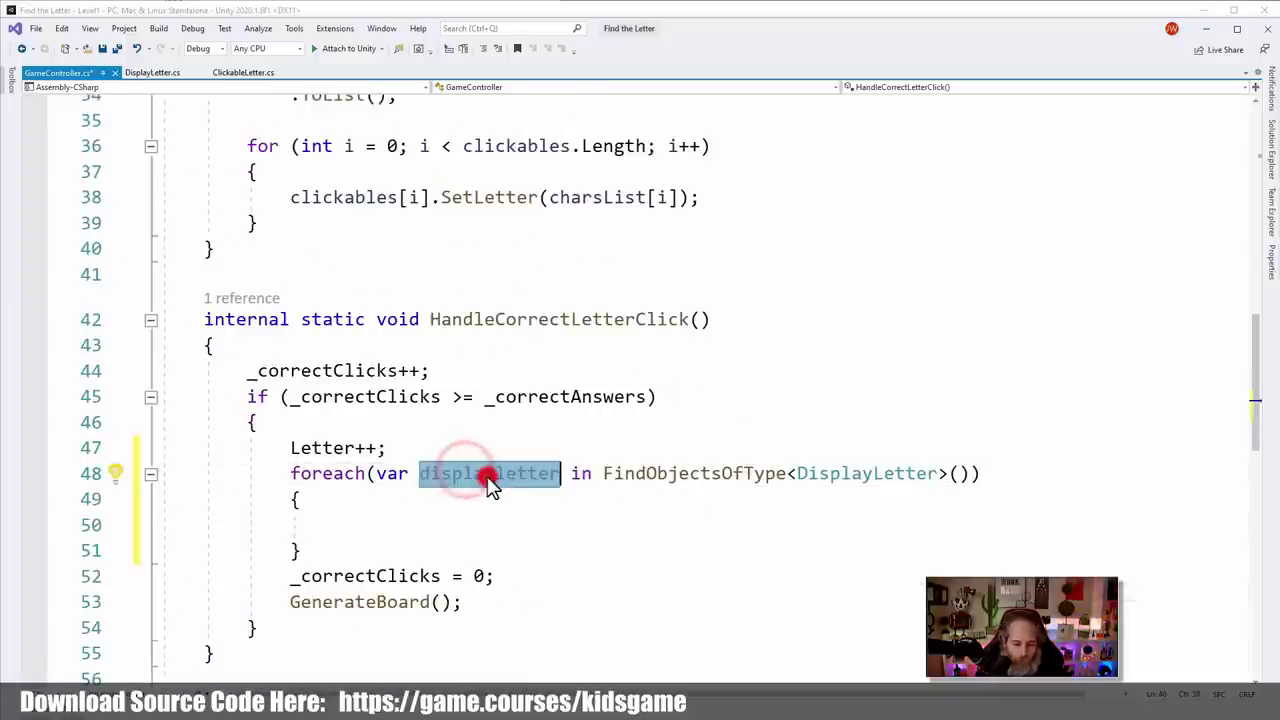
click(425, 521)
key(ctrl+v)
text(.Set)
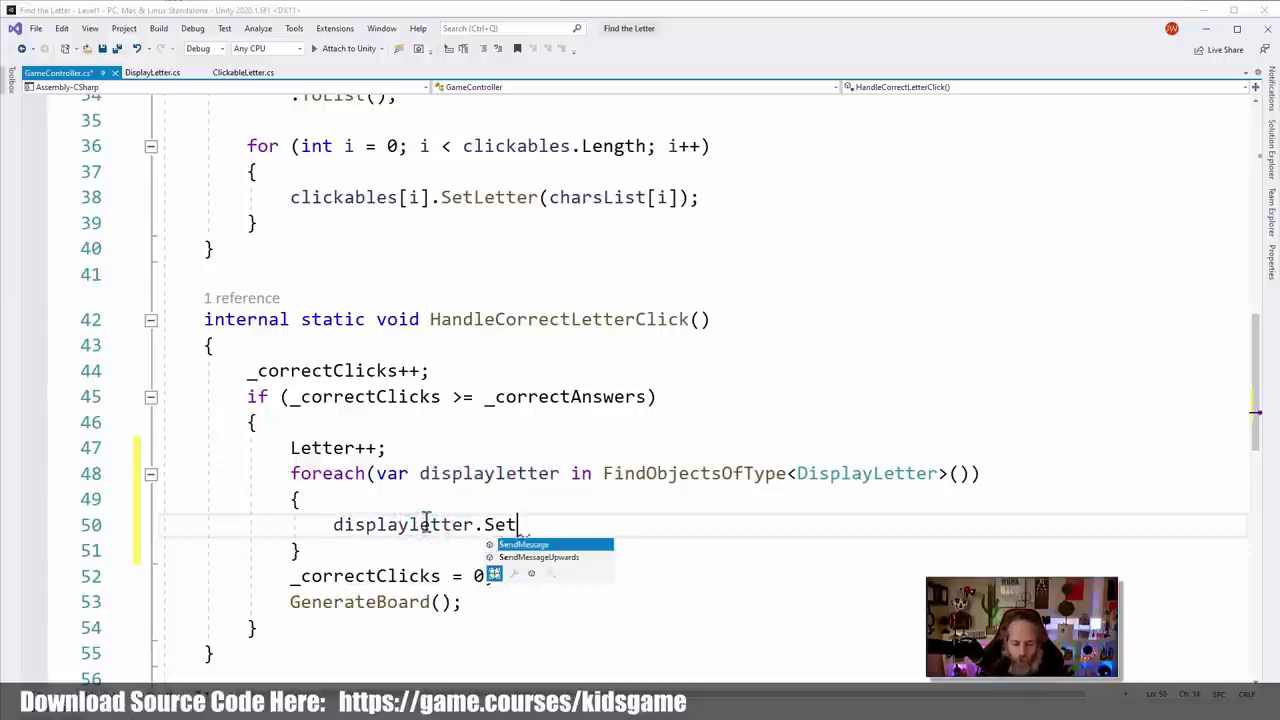
text(Letter(Letter)
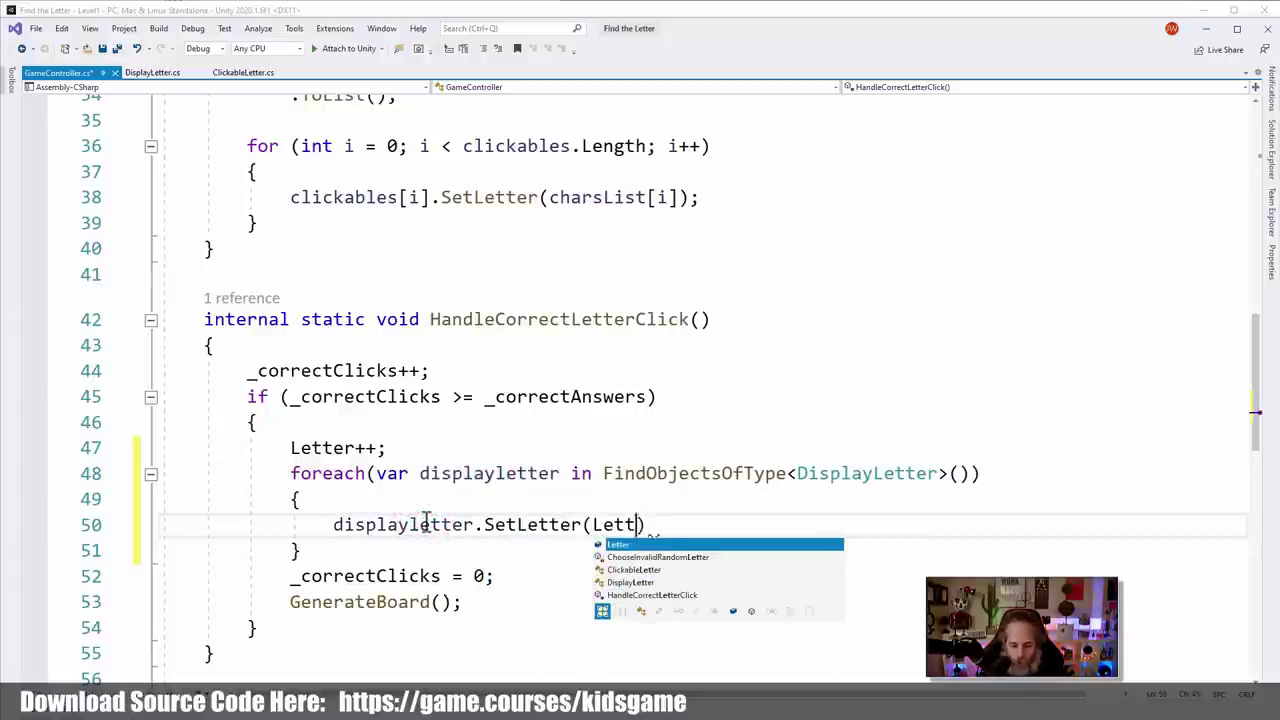
text();)
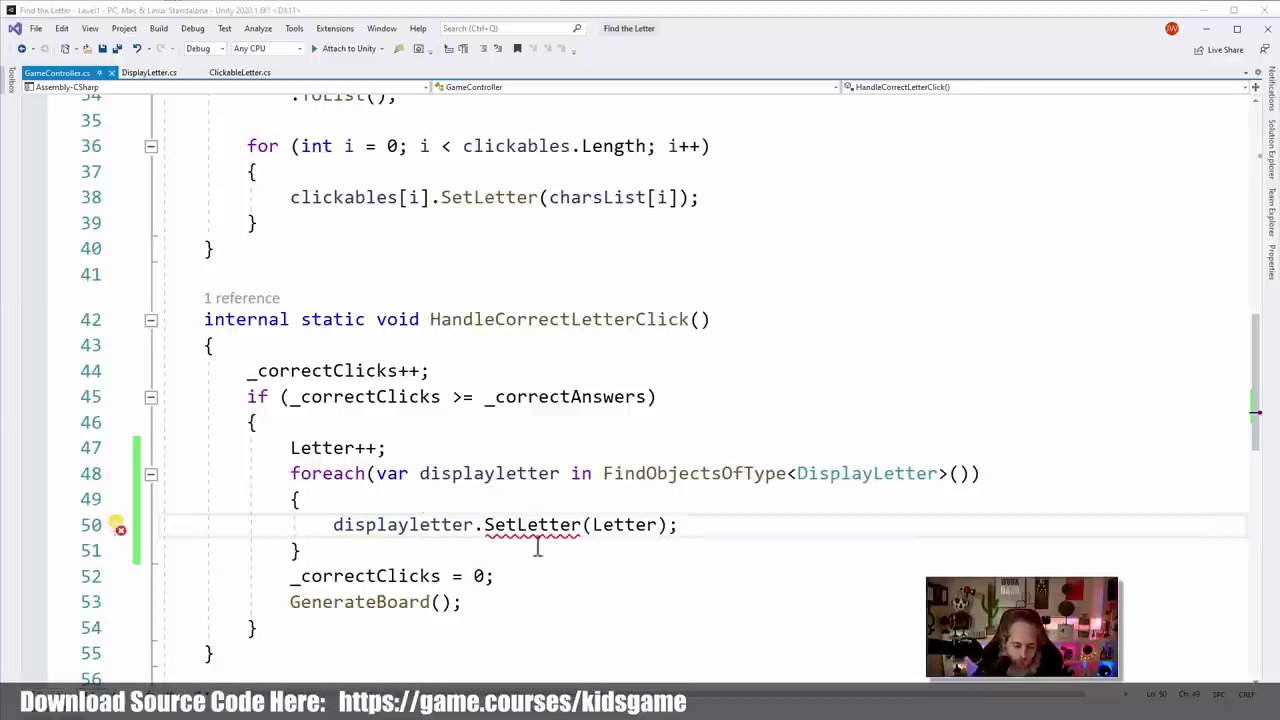
click(540, 526)
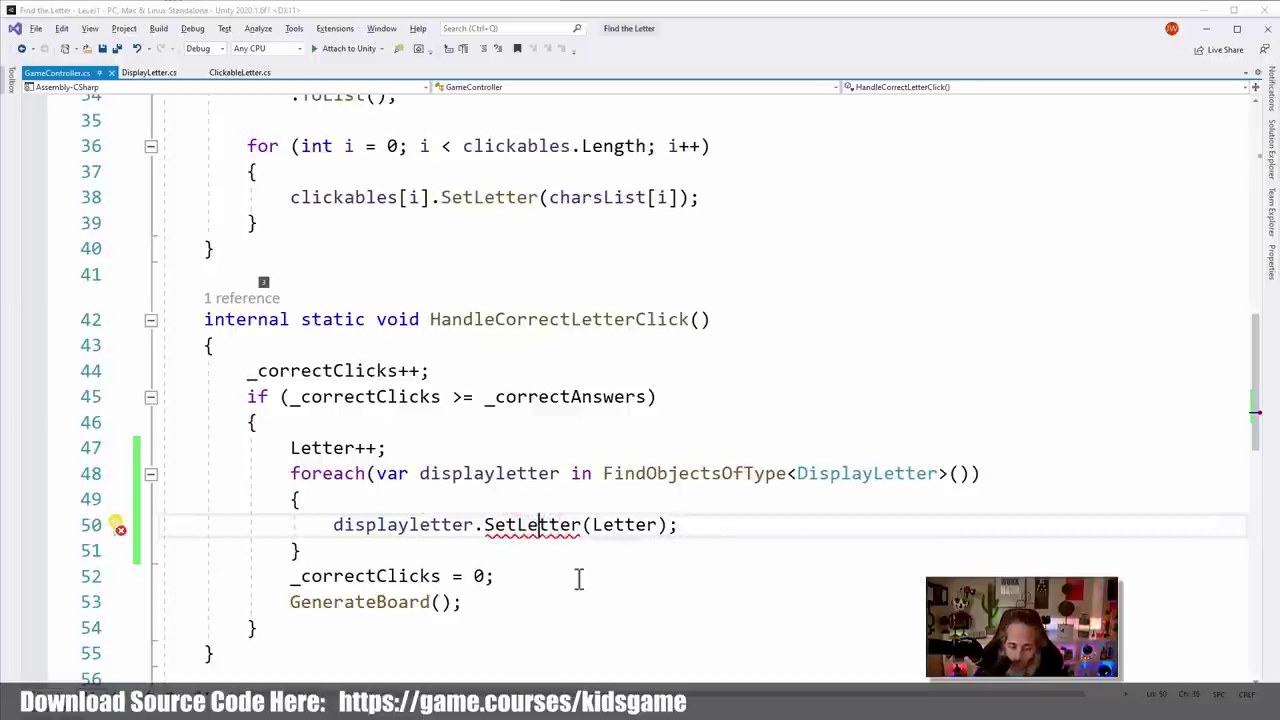
key(ctrl+period)
key(Return)
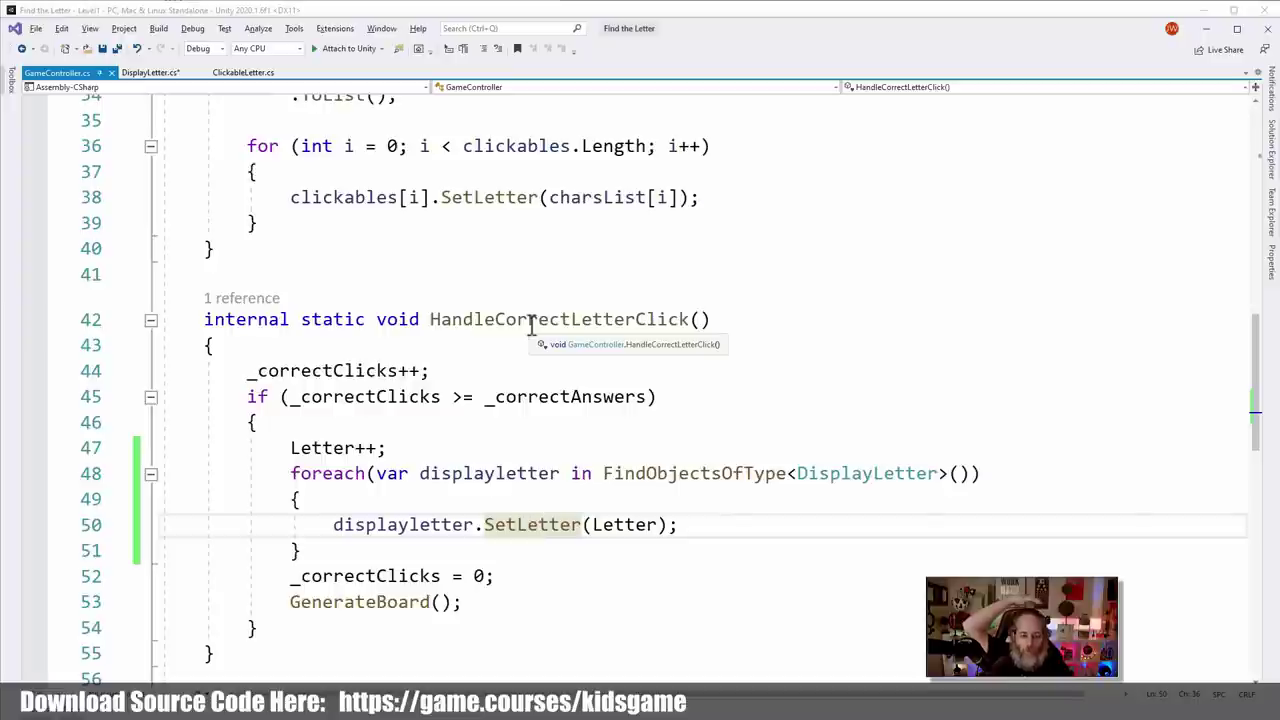
Extract the foreach loop into a new method named UpdateDiplayLetters
drag(301, 551, 297, 470)
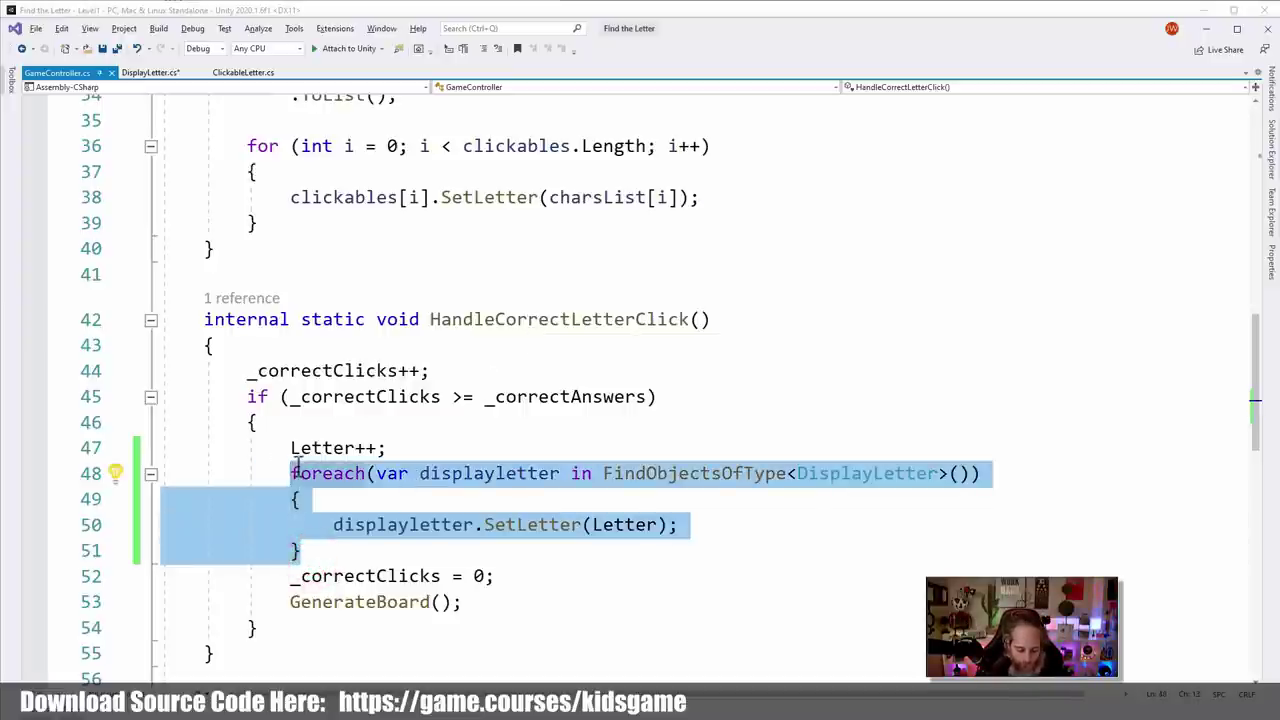
key(ctrl+period)
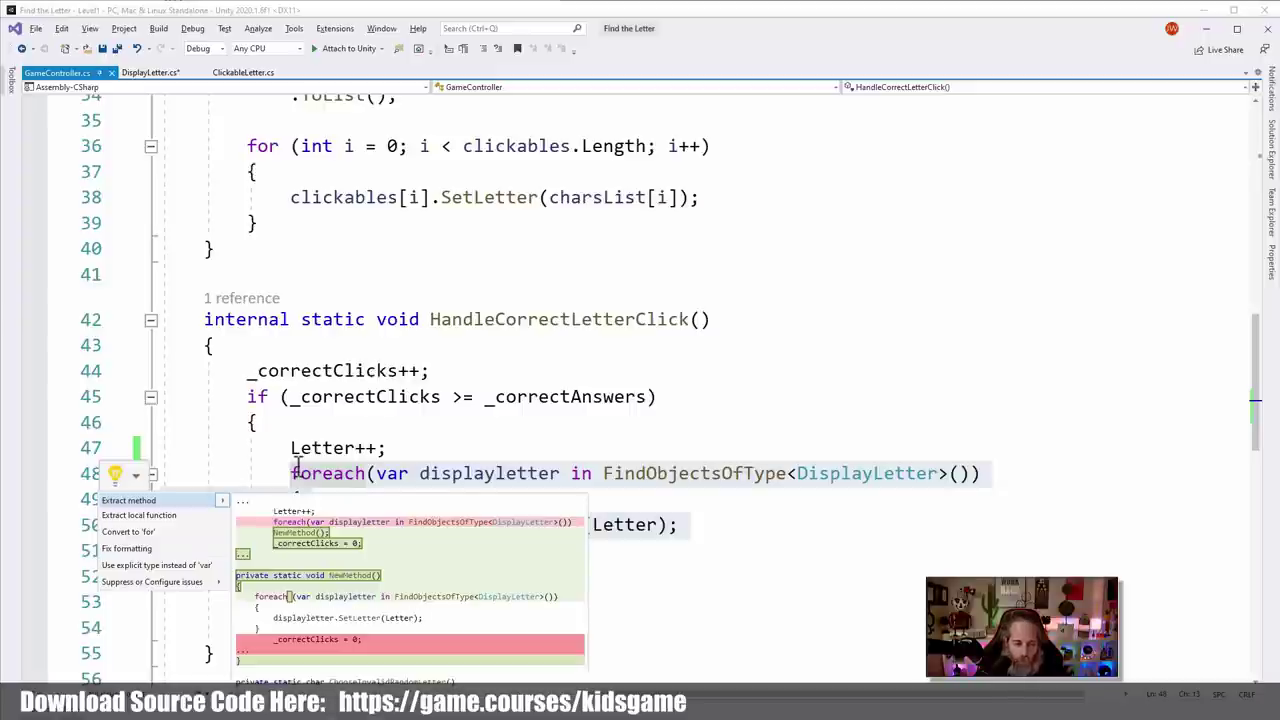
key(Return)
text(UpdateDip)
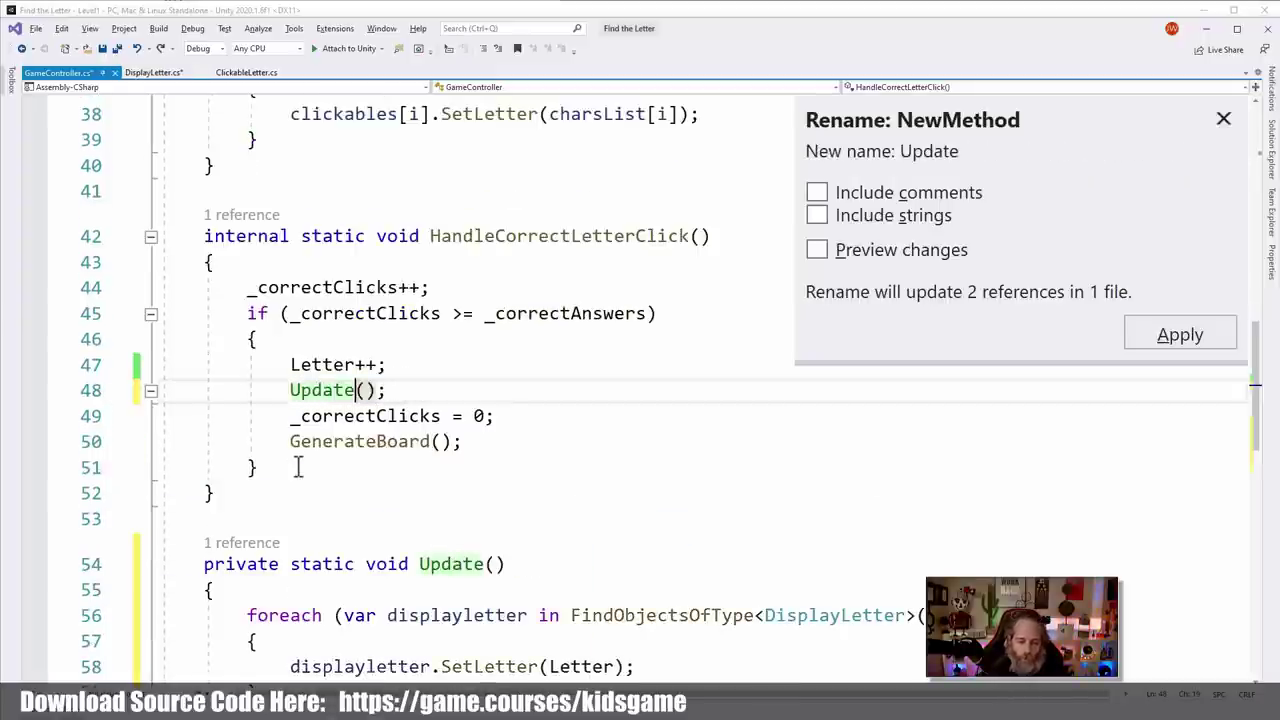
text(layLetters)
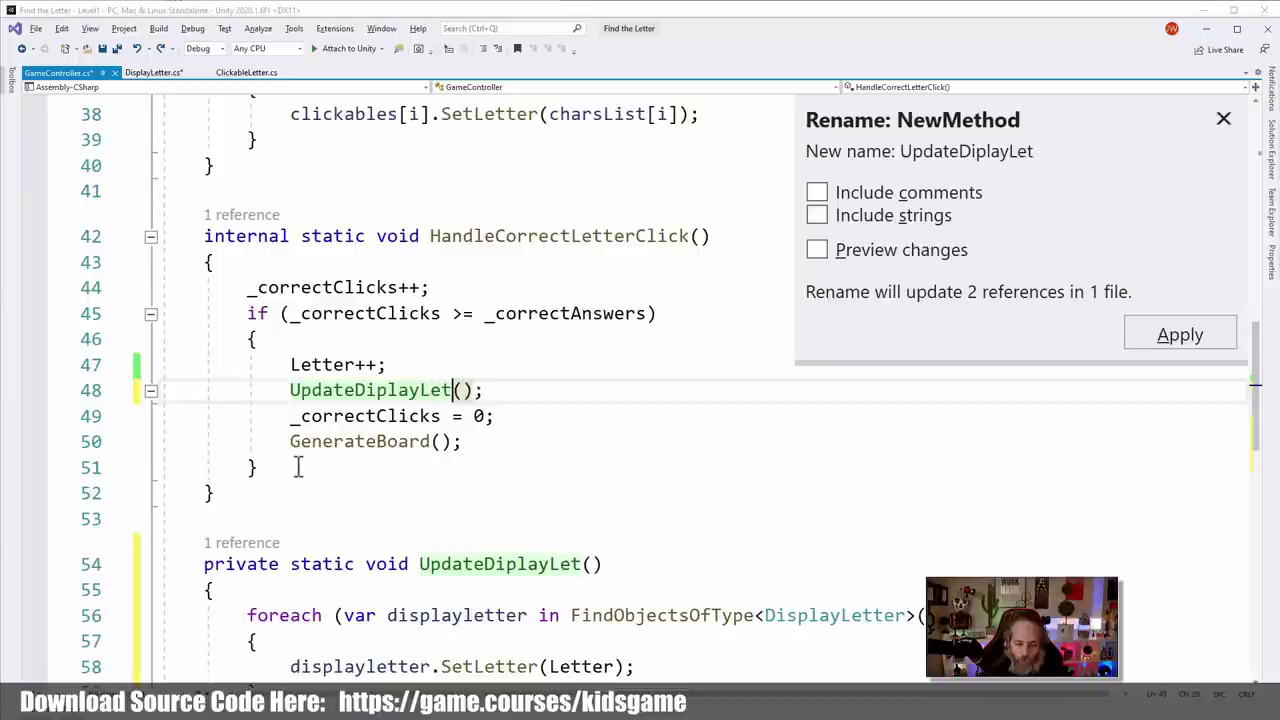
key(Return)
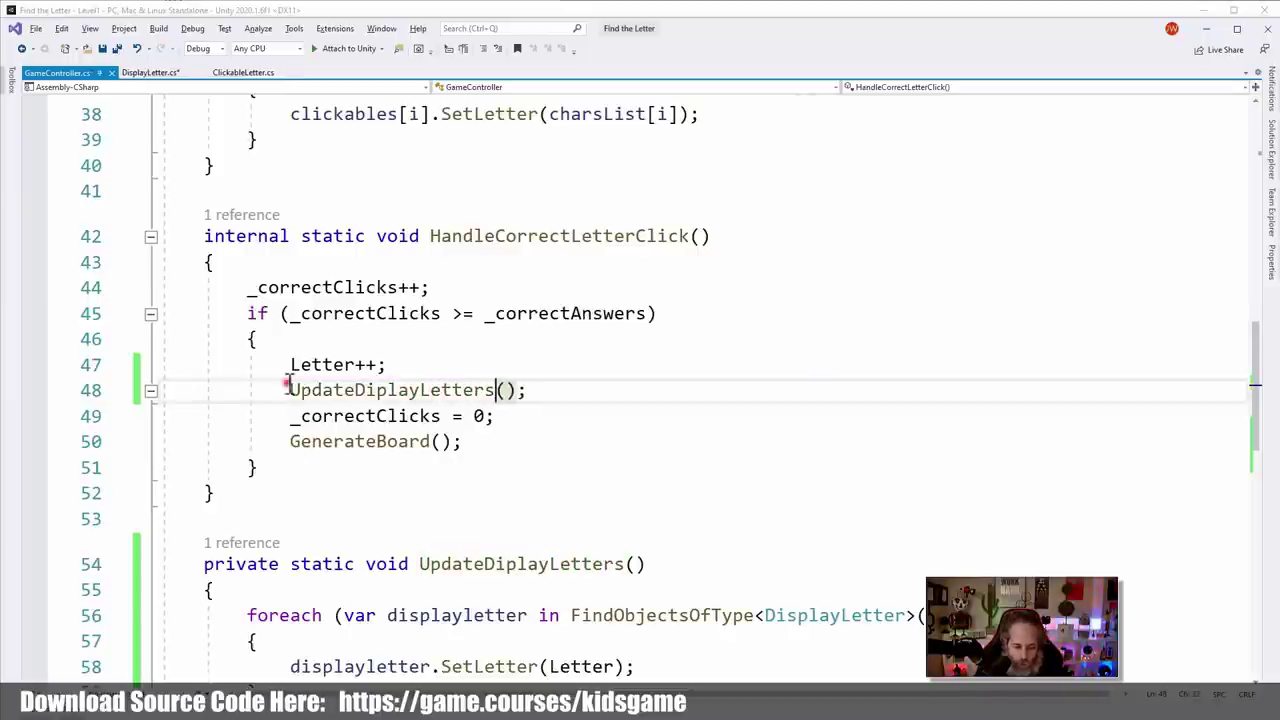
Add an UpdateDiplayLetters(); call below GenerateBoard() in OnEnable
click(288, 389)
scroll(526, 386, up, 10)
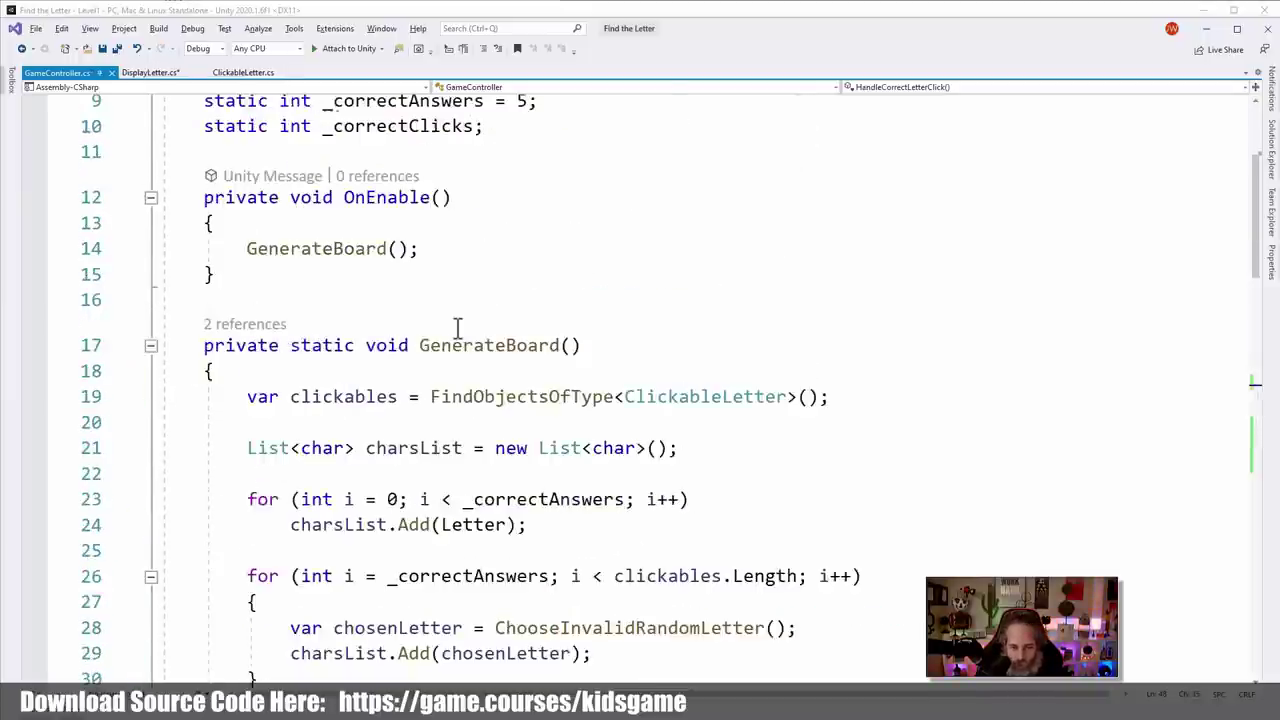
scroll(457, 330, up, 3)
click(480, 484)
key(Return)
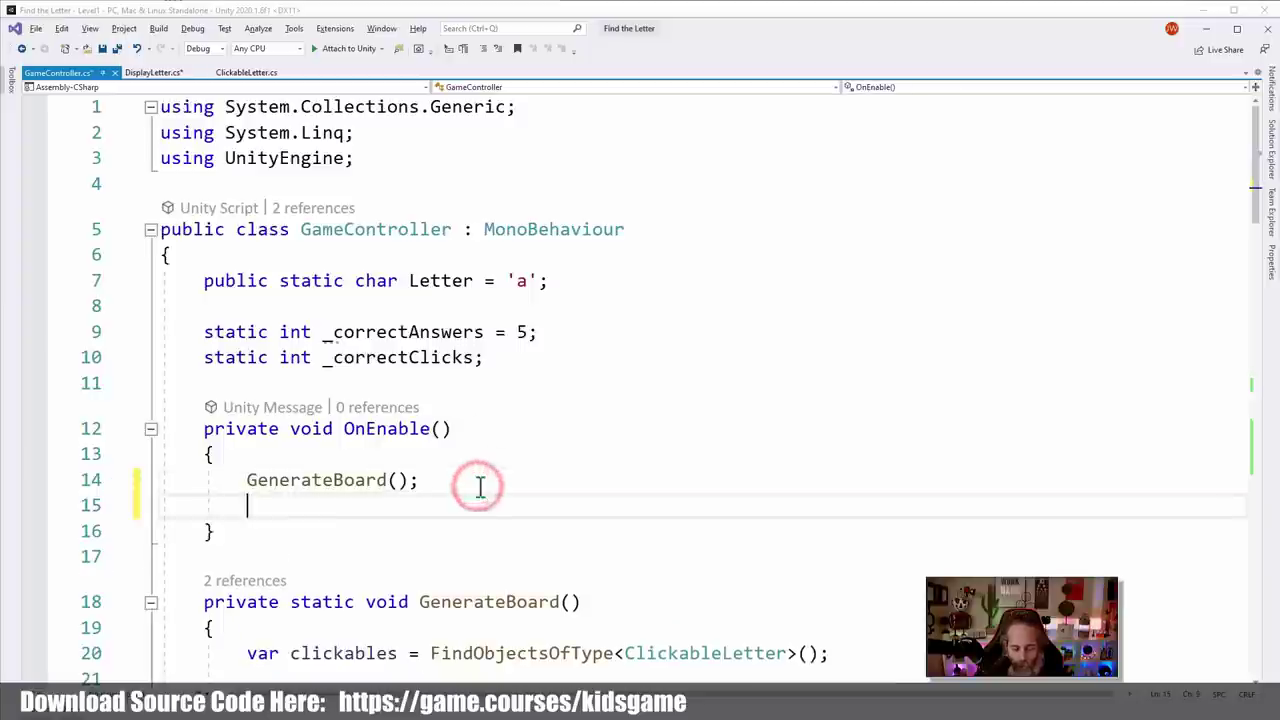
text(UpdateDiplayLetters();)
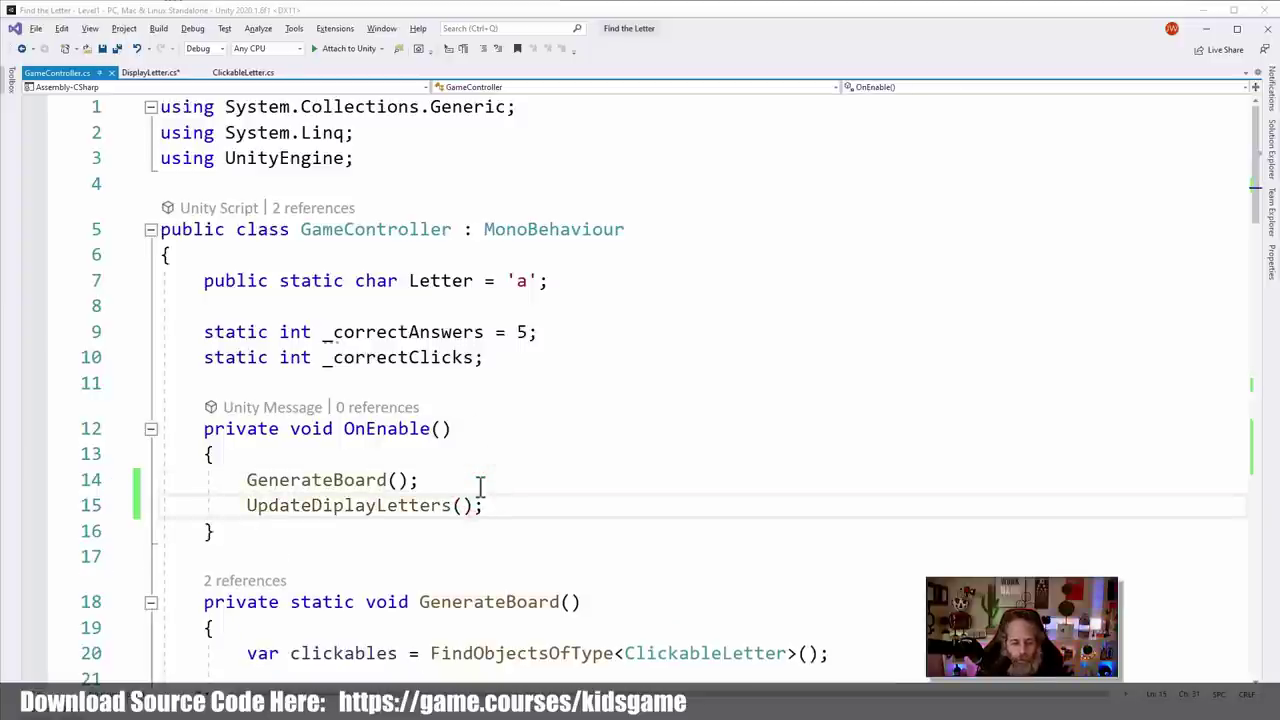
scroll(480, 487, down, 6)
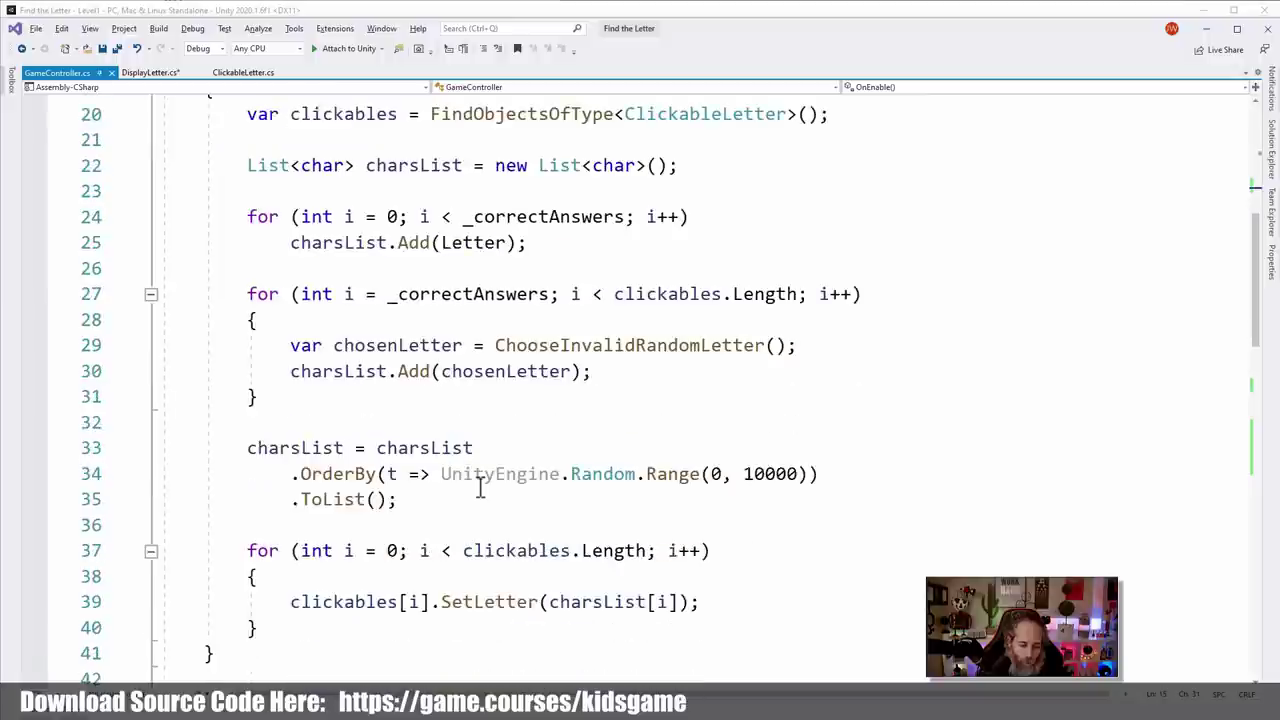
scroll(480, 487, down, 3)
ctrl+scroll(480, 487, down, 4)
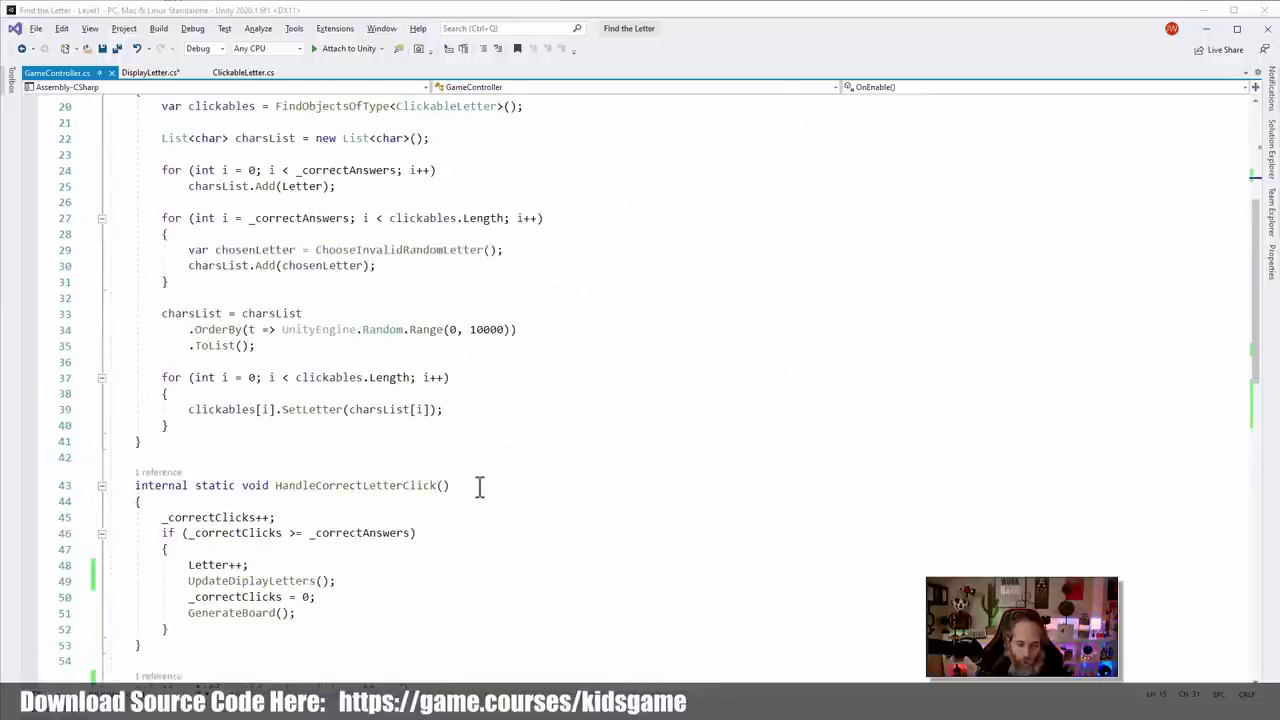
scroll(480, 487, up, 6)
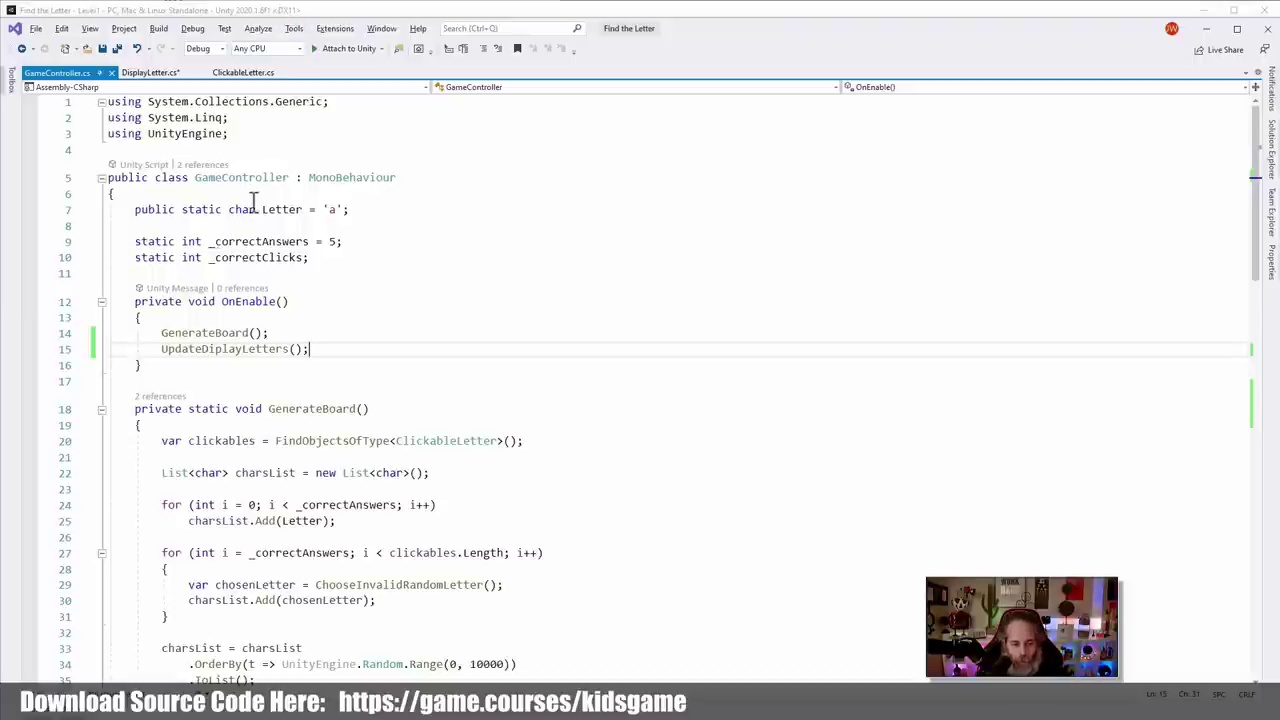
Replace SetLetter's NotImplementedException with GetComponent<TMP_Text>().text = letter;
click(155, 73)
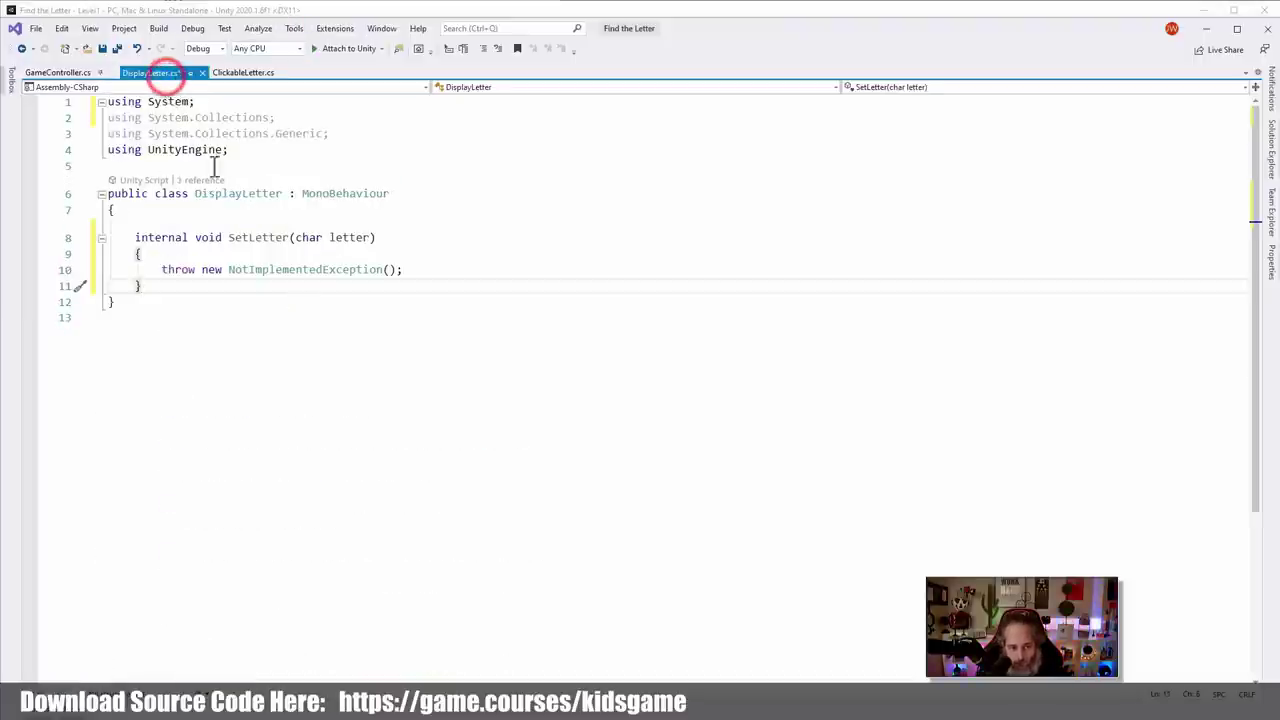
ctrl+scroll(446, 302, up, 3)
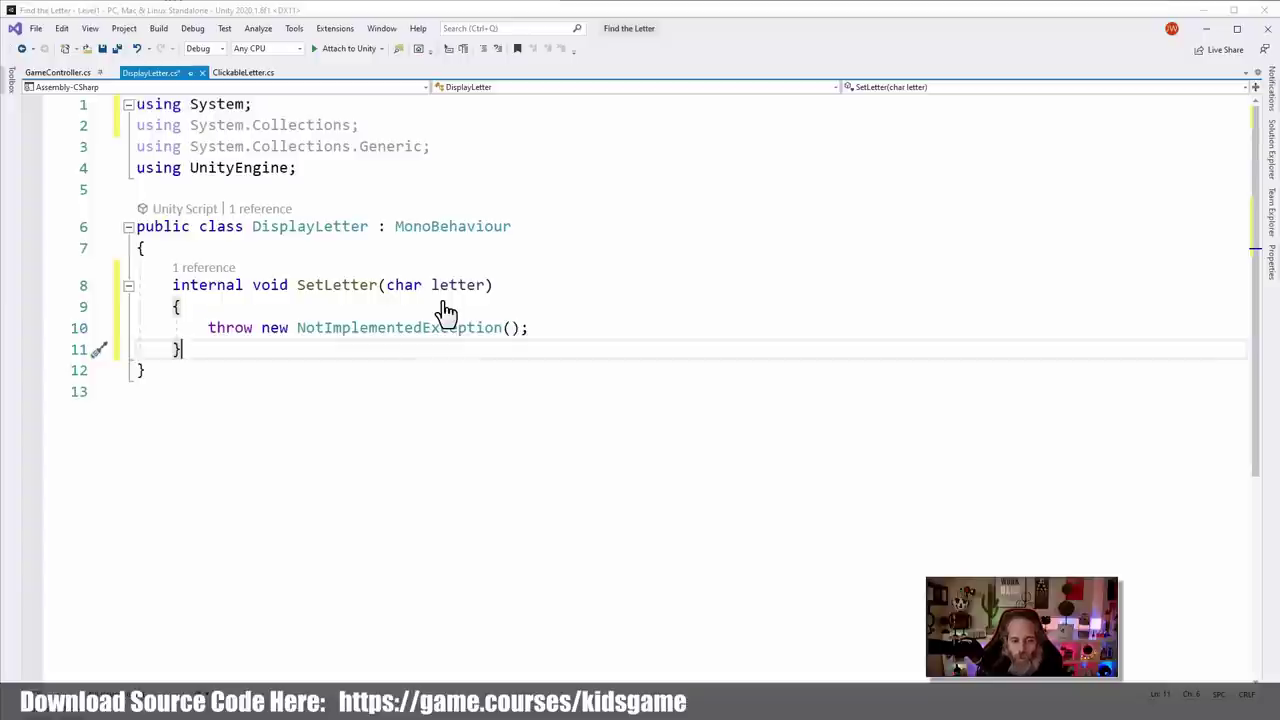
click(528, 328)
key(shift+Home)
key(Delete)
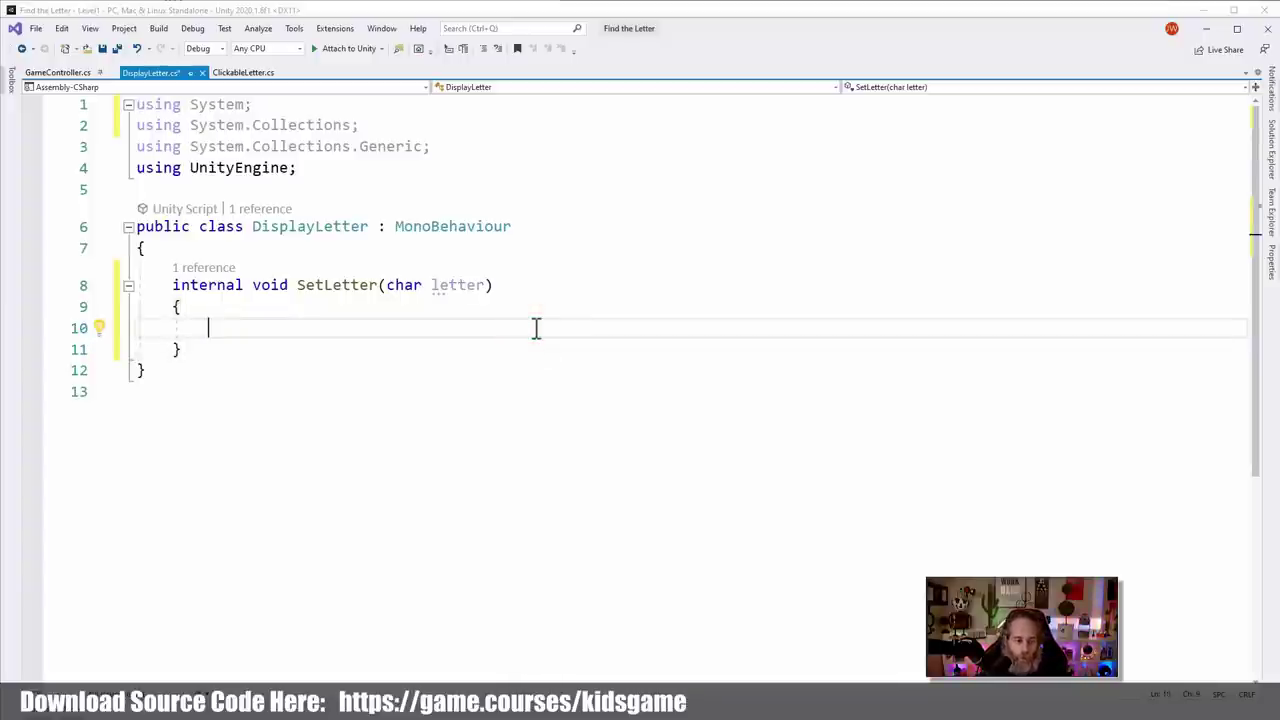
text(Get)
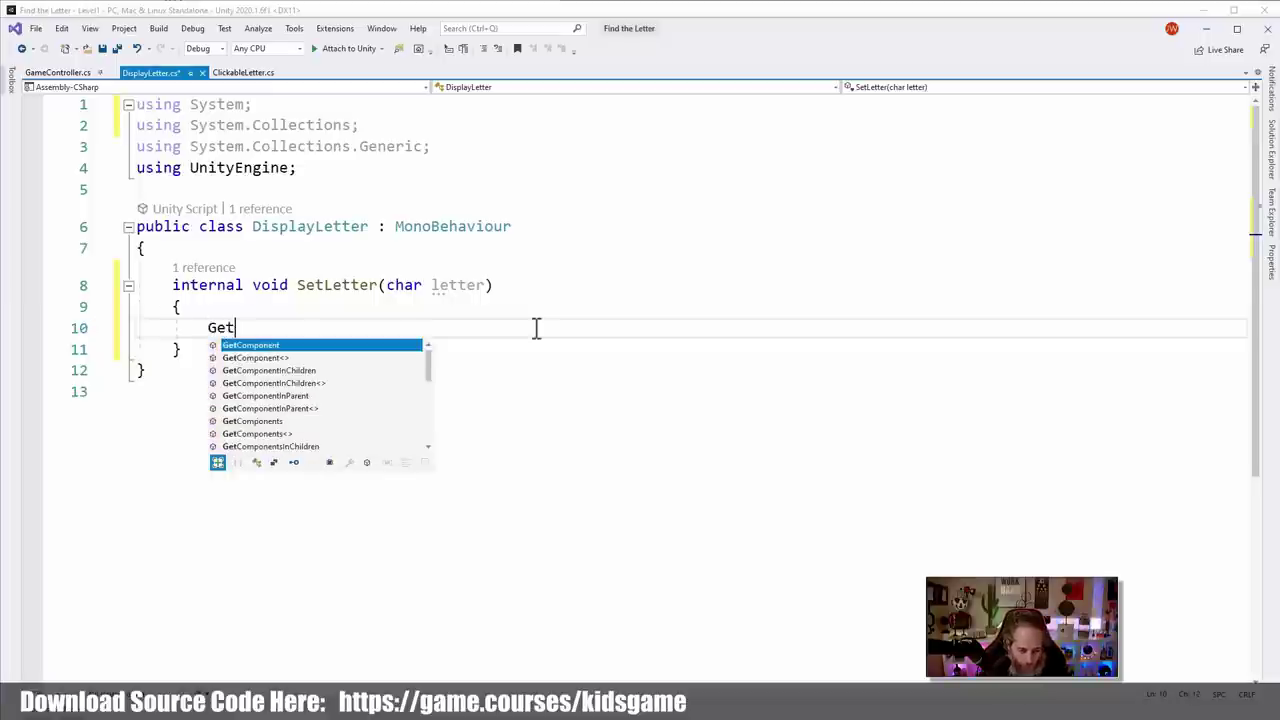
key(Tab)
text(<TGMP)
key(BackSpace)
key(BackSpace)
key(BackSpace)
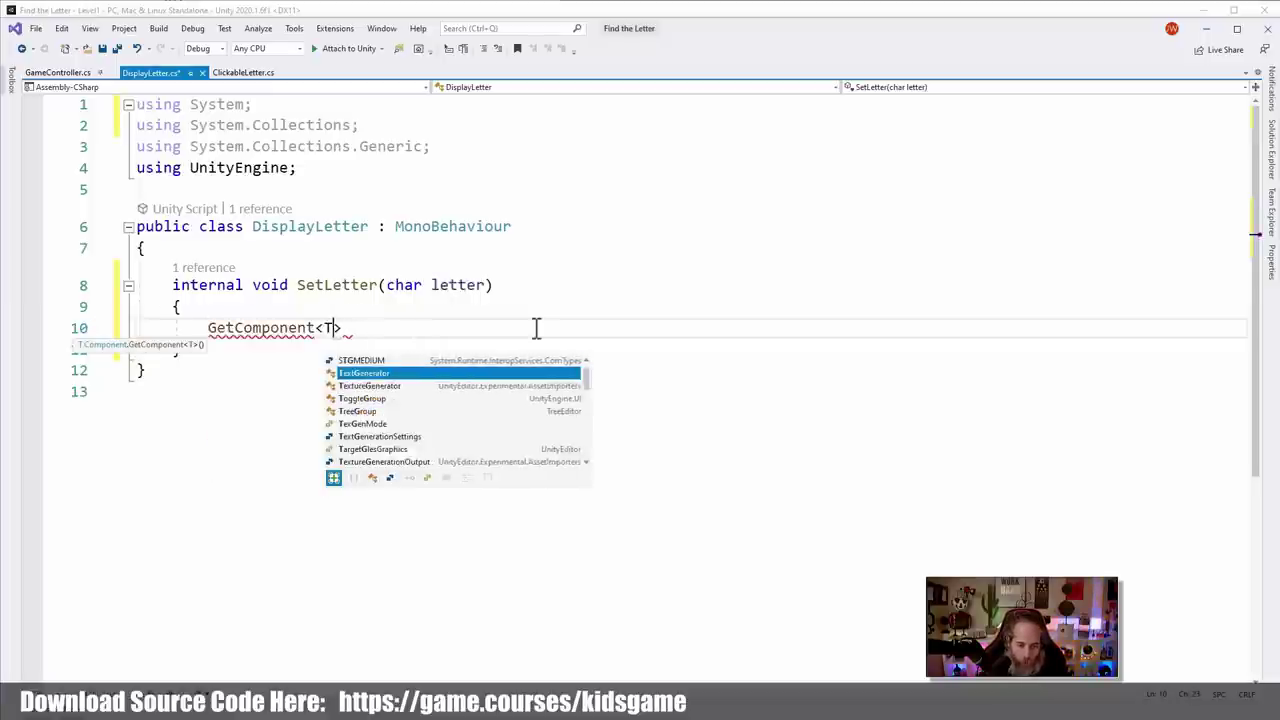
text(MP_Te)
key(Tab)
text(>().t)
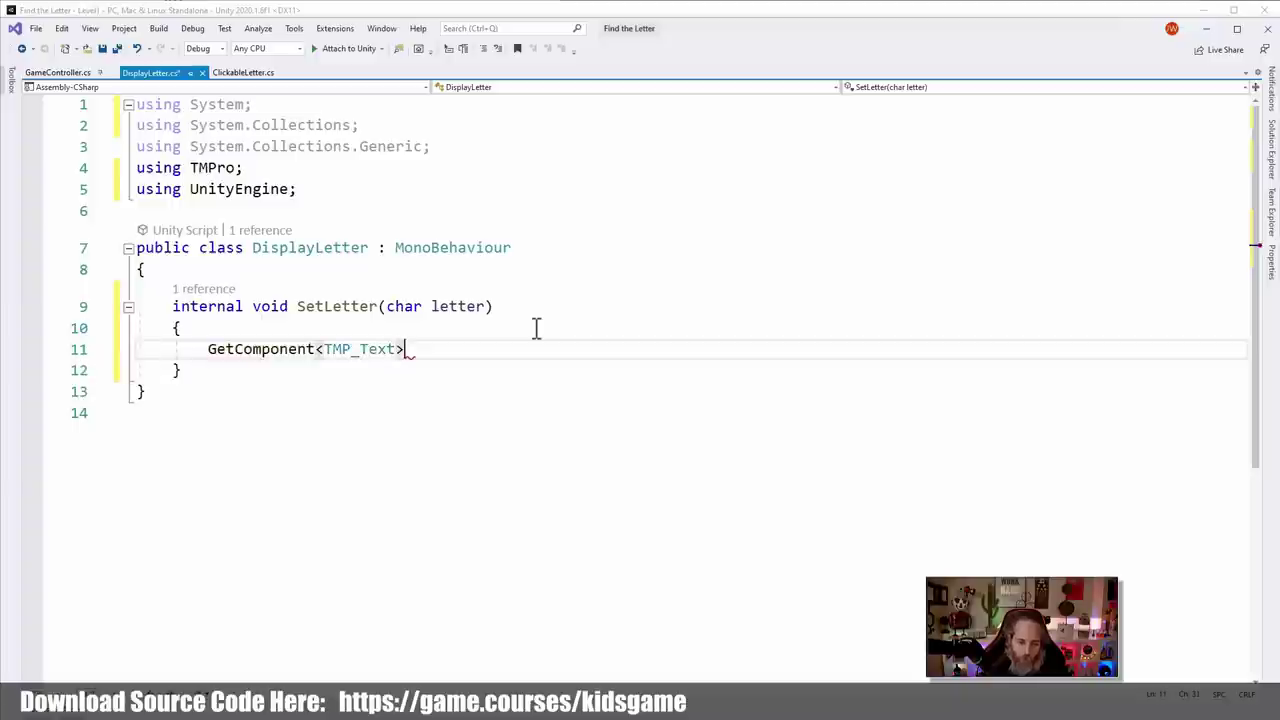
text(ext )
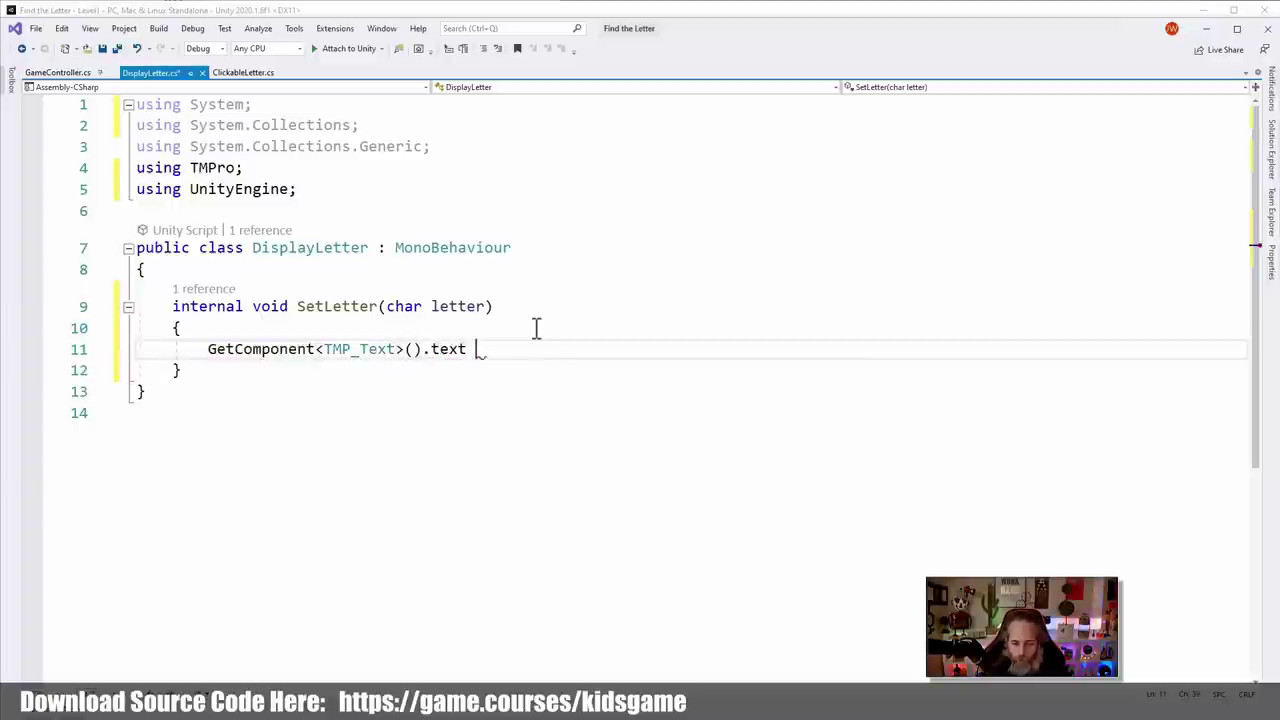
text(= letter;)
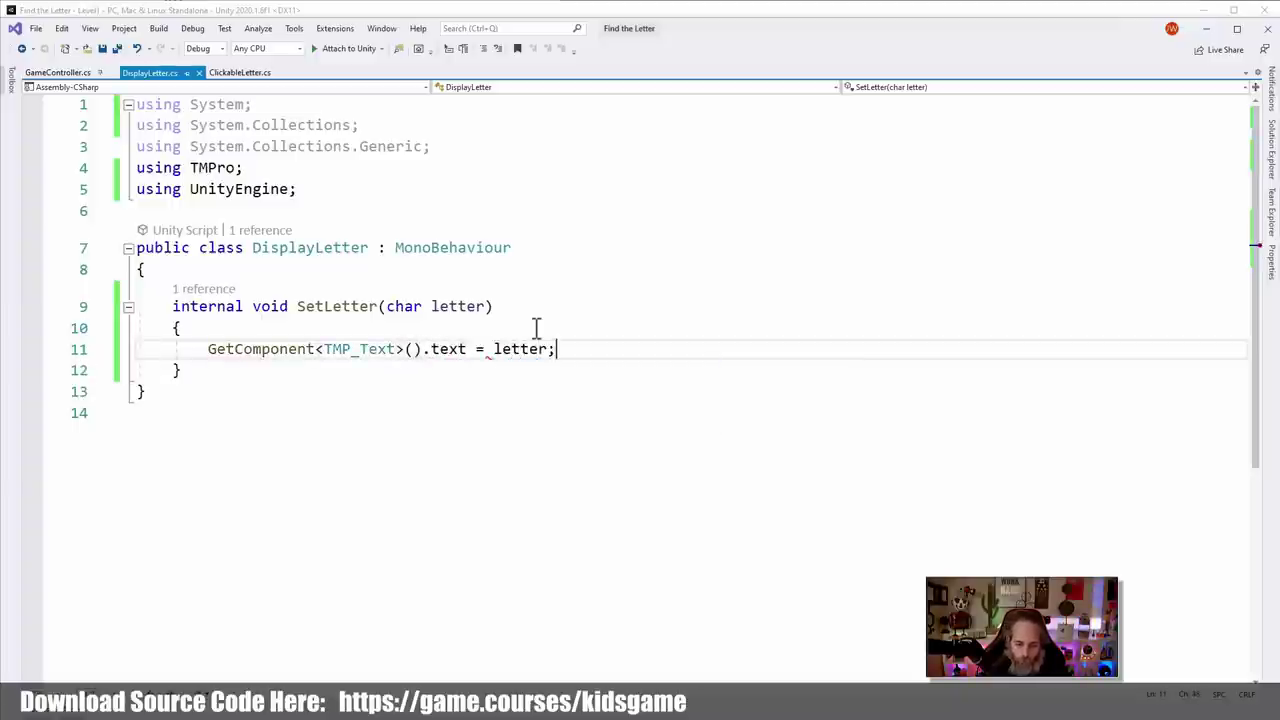
Change the assignment to letter.ToString() to fix the char-to-string error
mouse_move(527, 349)
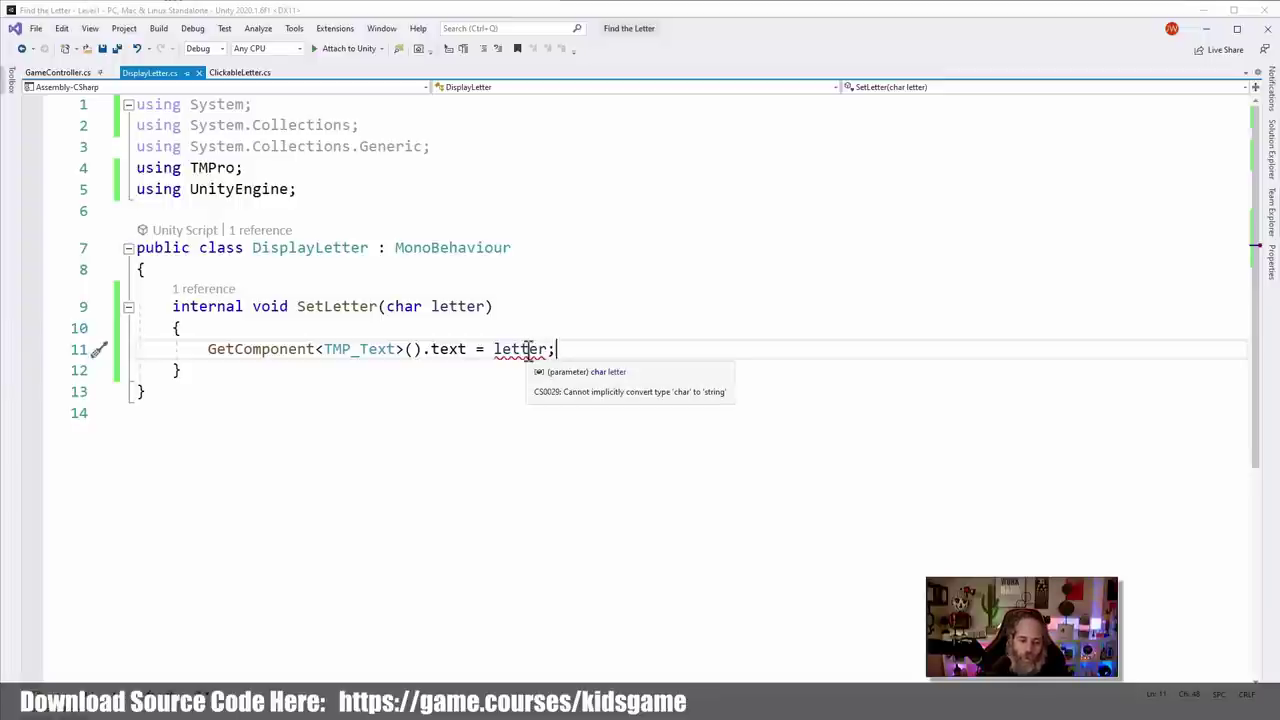
click(549, 349)
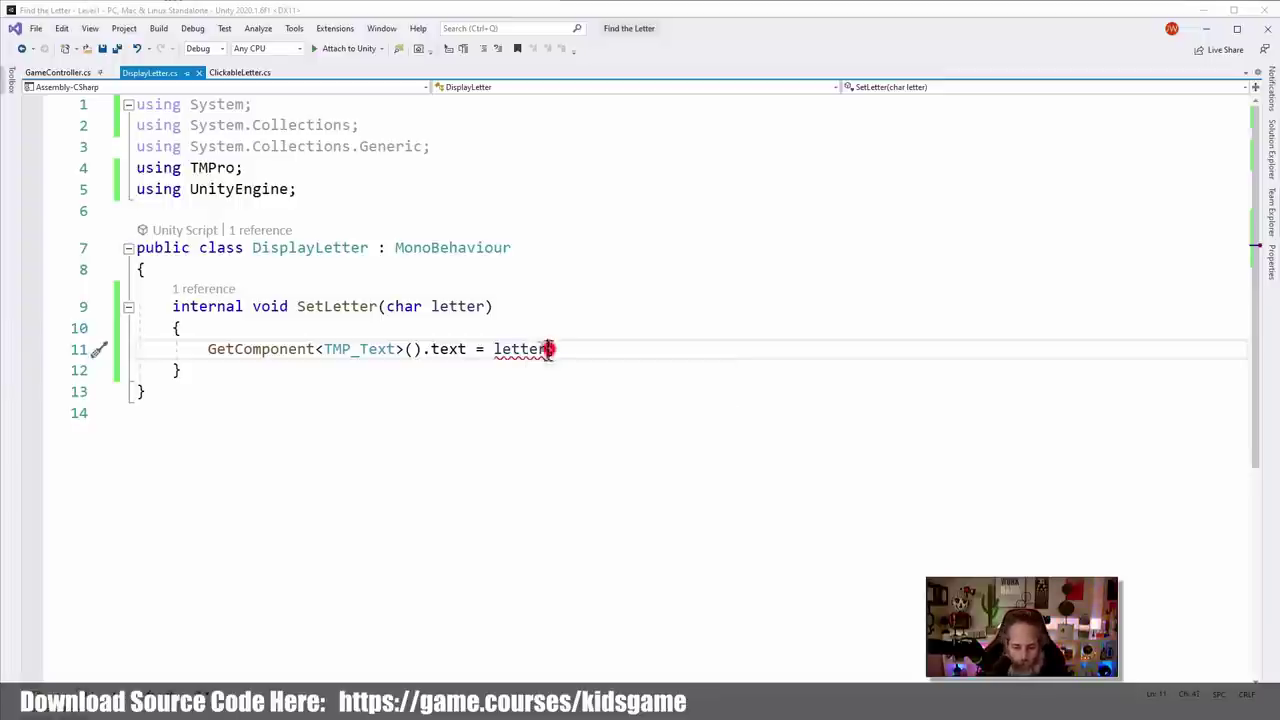
text(.tos)
key(Tab)
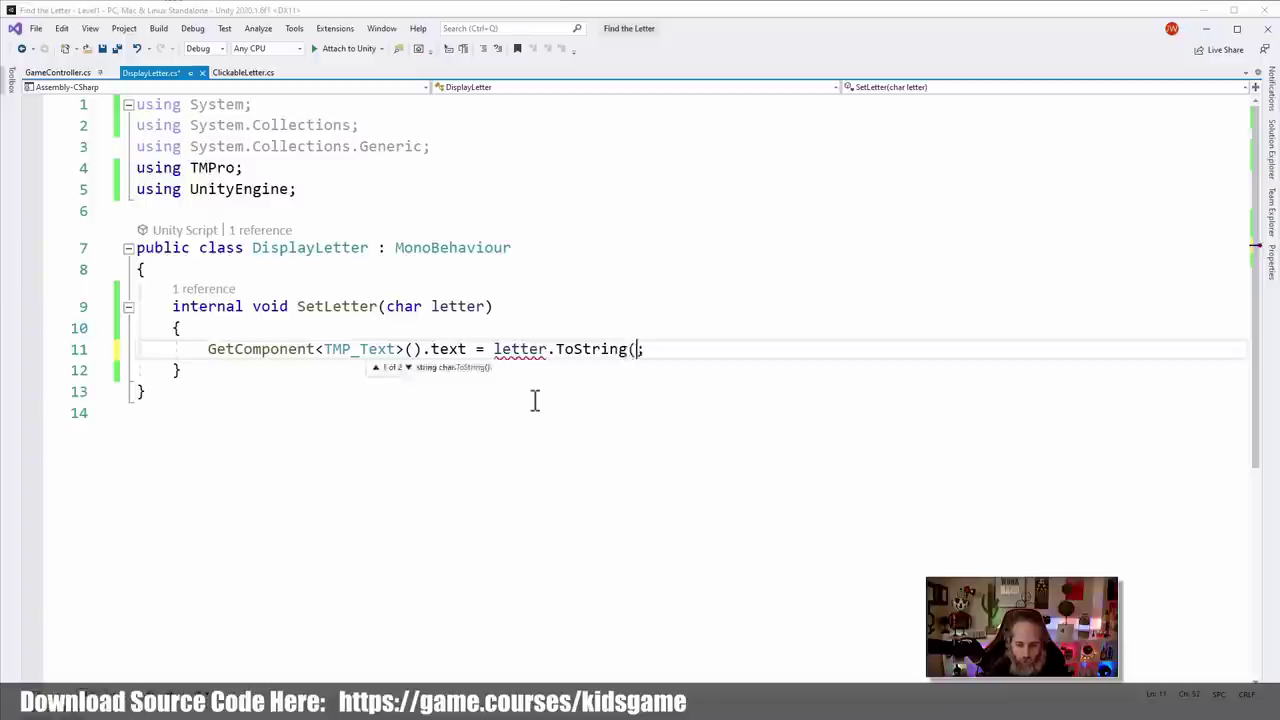
text(())
click(515, 318)
click(474, 271)
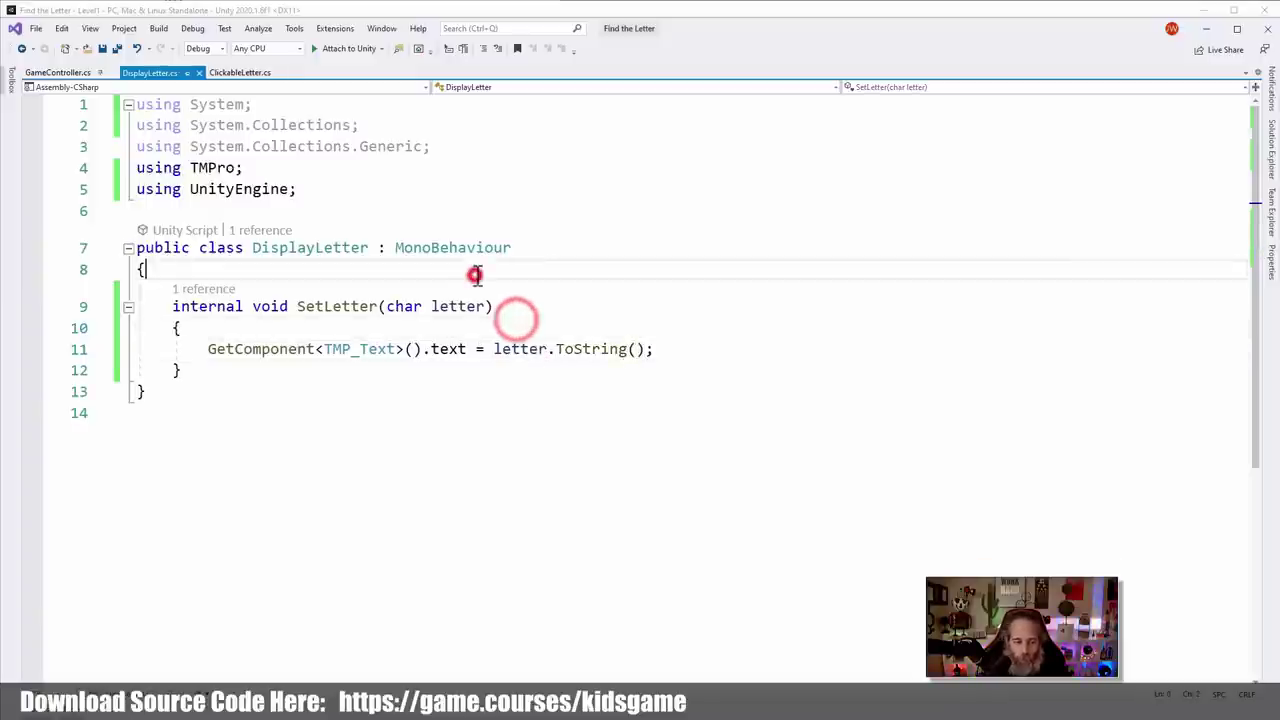
key(Return)
Add a [SerializeField] bool _upperCase; field to DisplayLetter
text([Seri)
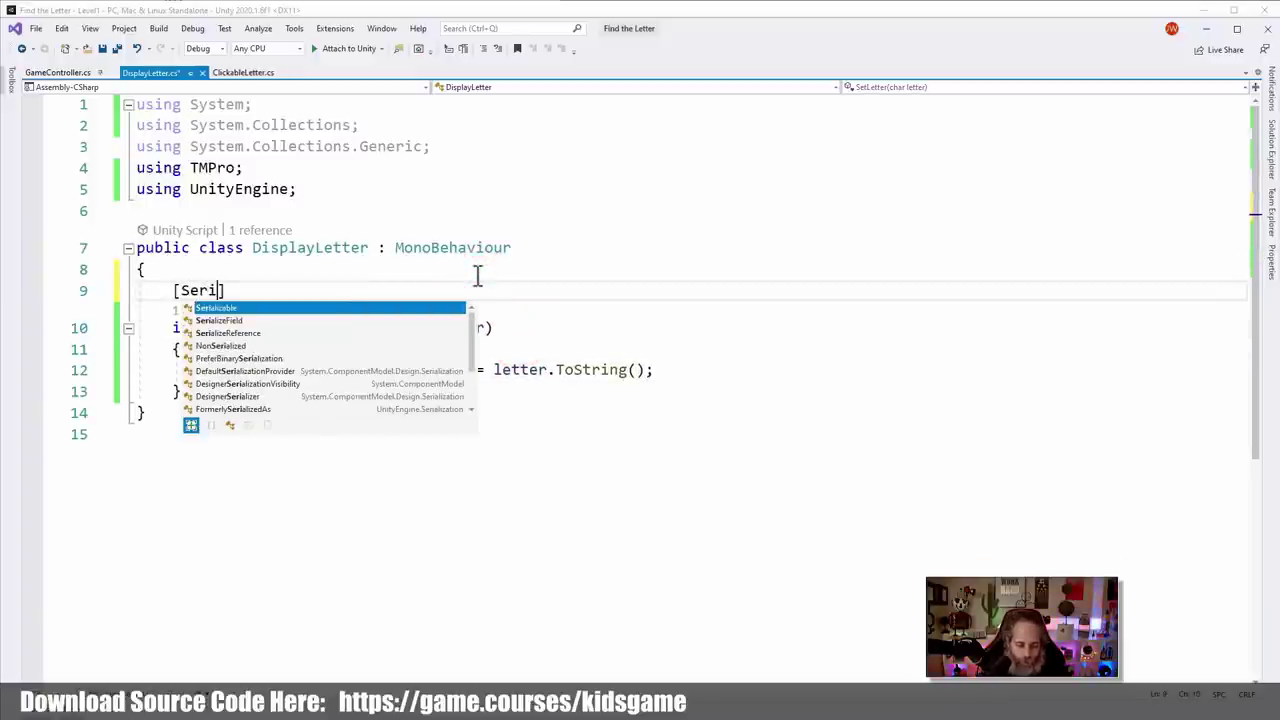
key(Tab)
key(ctrl+shift+Left)
text(Seri)
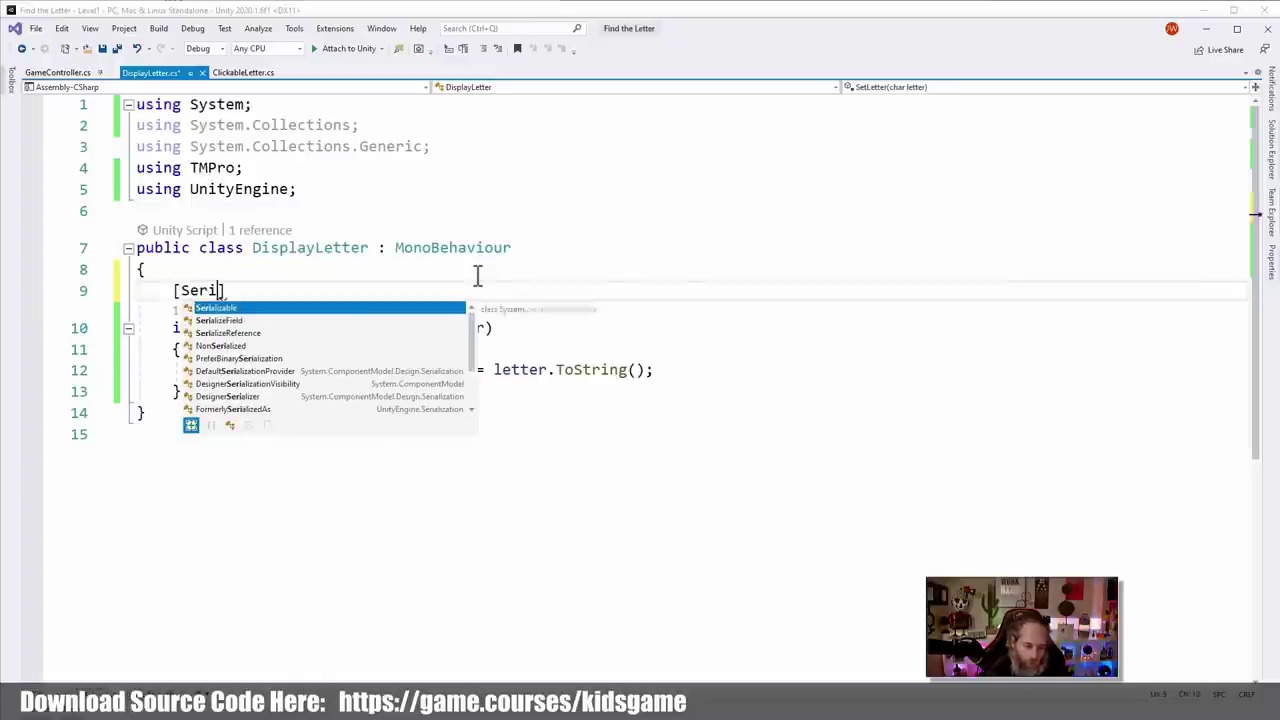
key(Down)
key(Tab)
text(bool _)
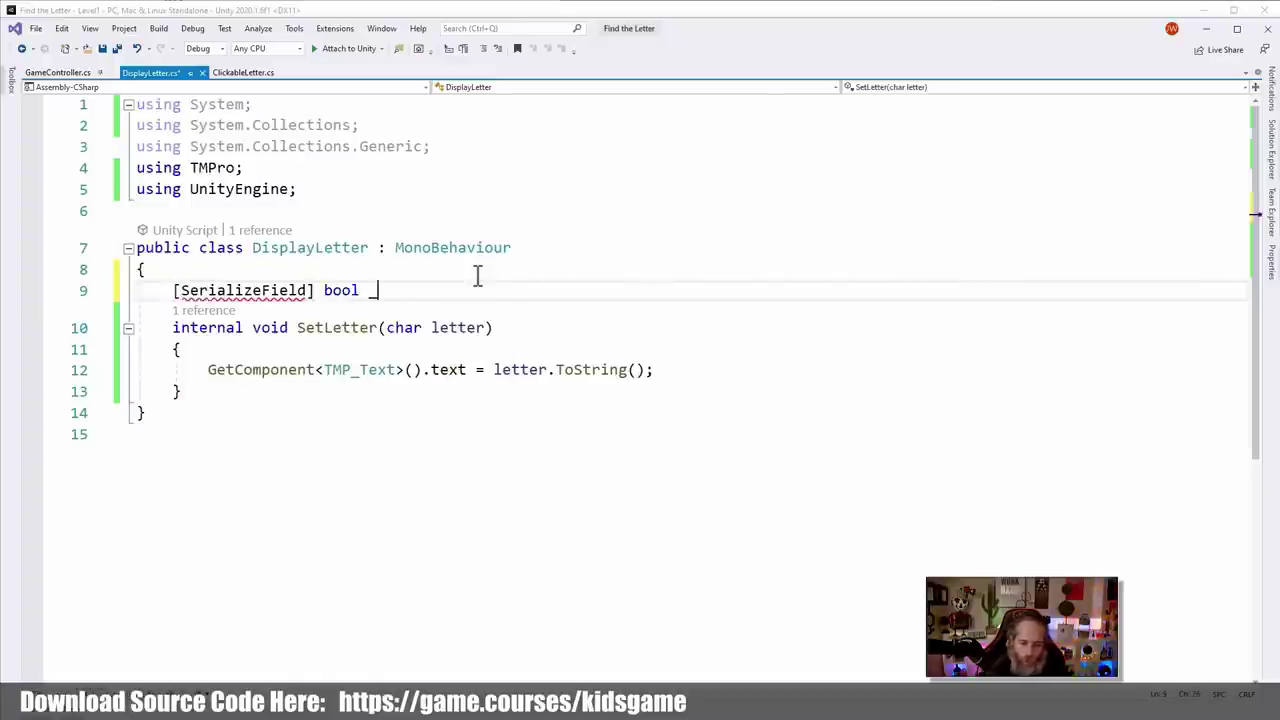
text(upperCase;)
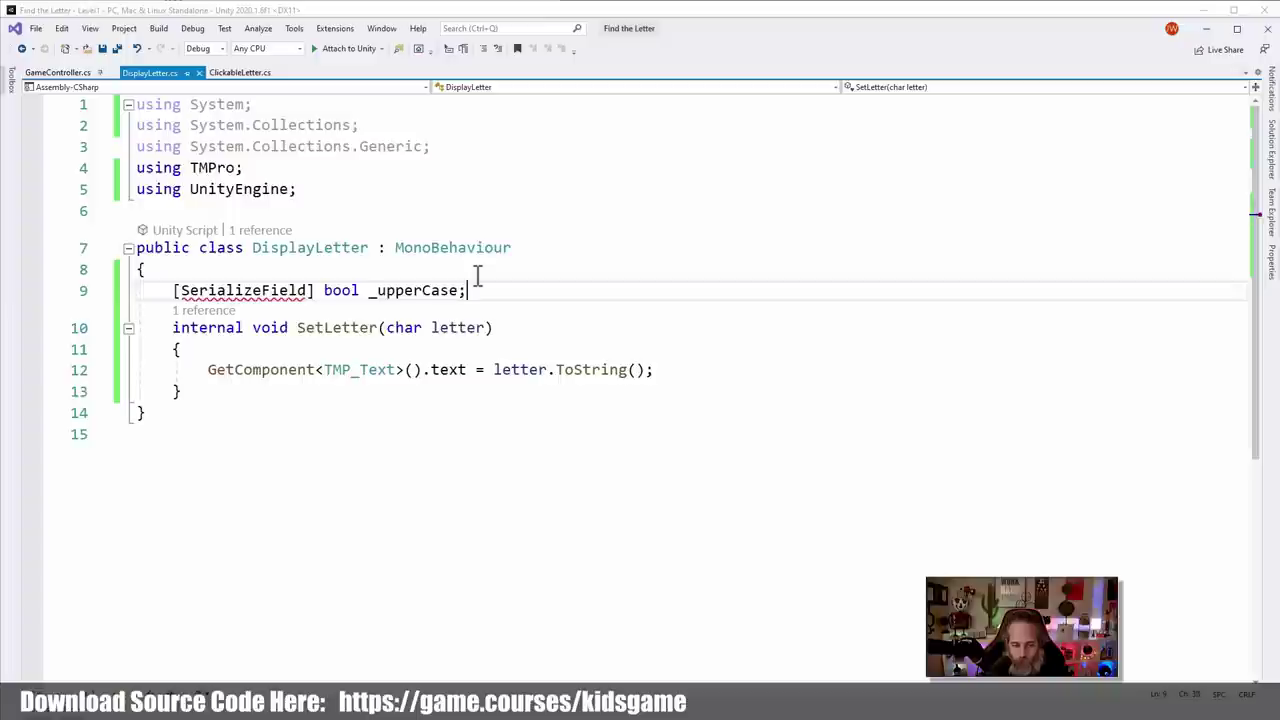
Wrap the text assignment in if (_upperCase) / else, with a copy in each branch
key(Down)
key(Down)
key(Return)
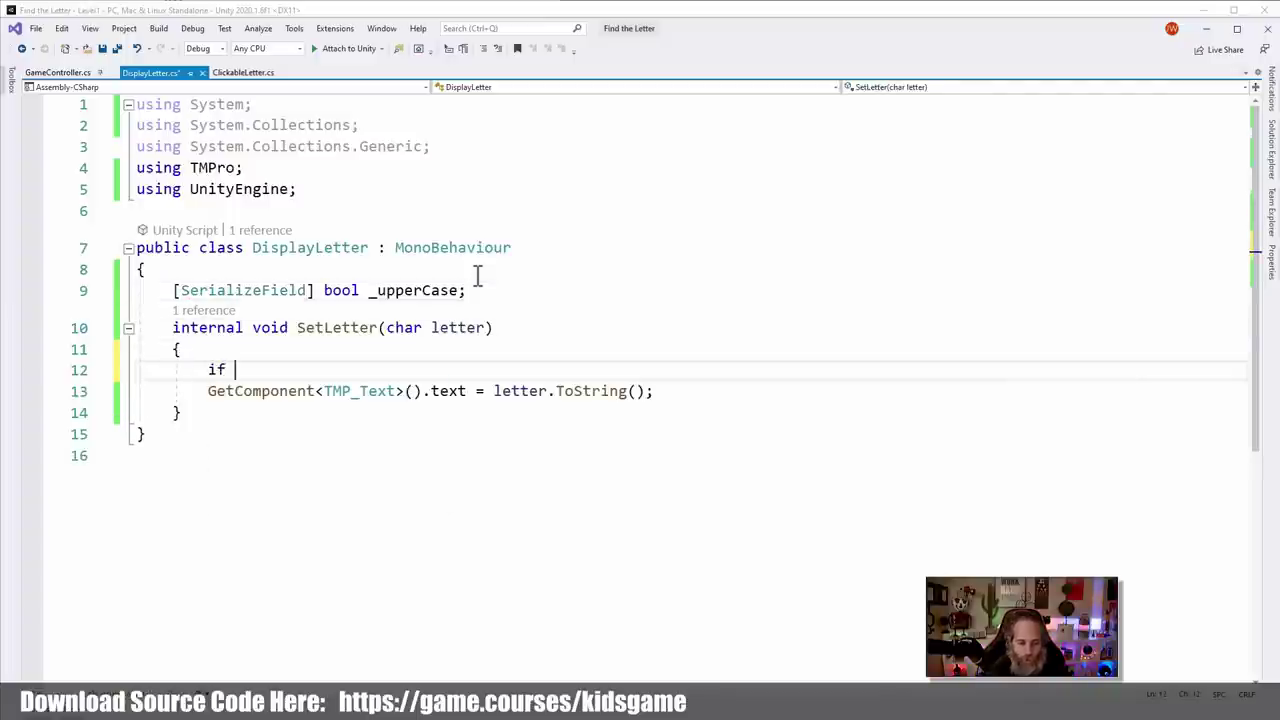
text(if (_upperCase)
key(Down)
key(Home)
key(Tab)
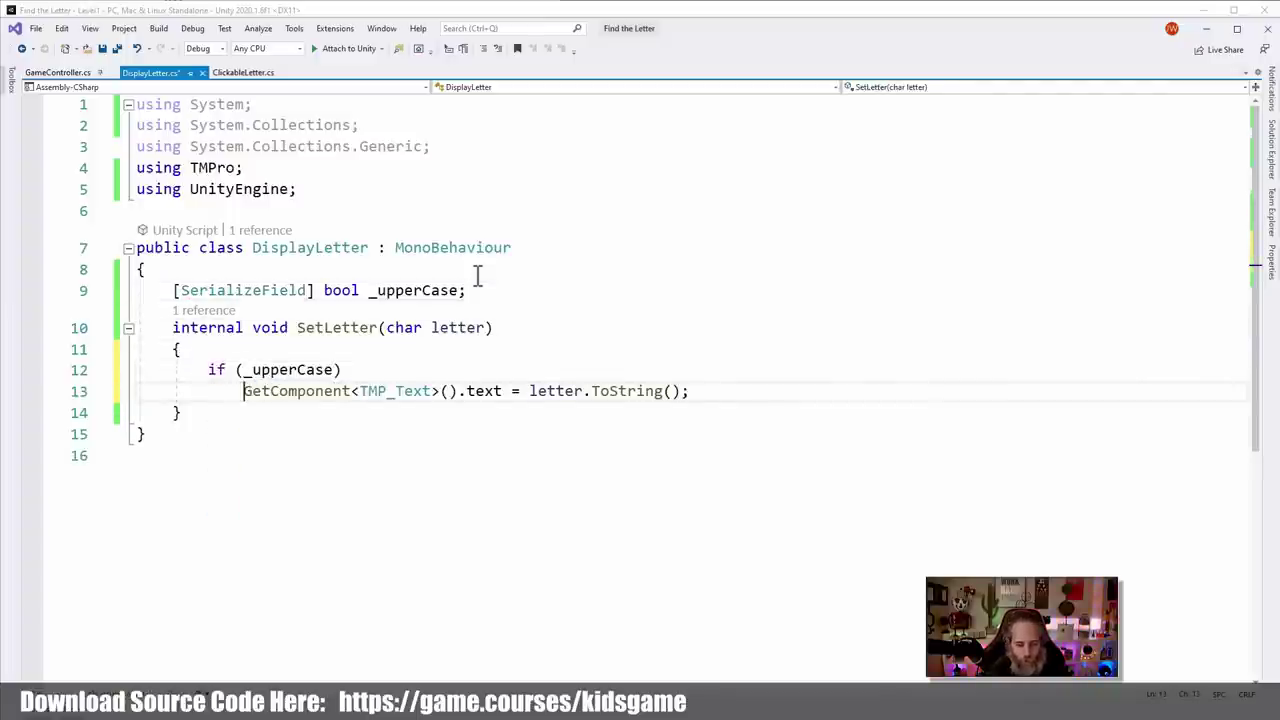
key(End)
key(shift+Home)
key(ctrl+c)
key(End)
key(Return)
text(else)
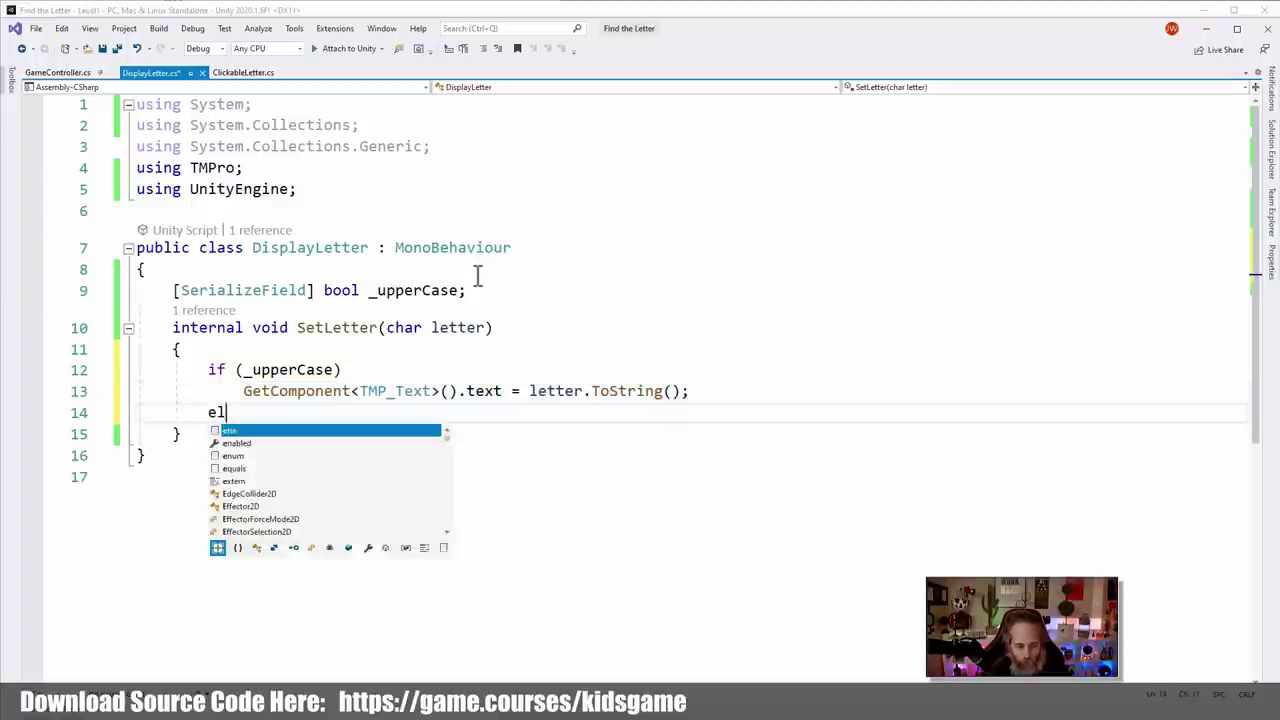
key(Return)
key(ctrl+v)
Make the if branch use ToUpper() and the else branch ToLower()
key(Up)
key(Up)
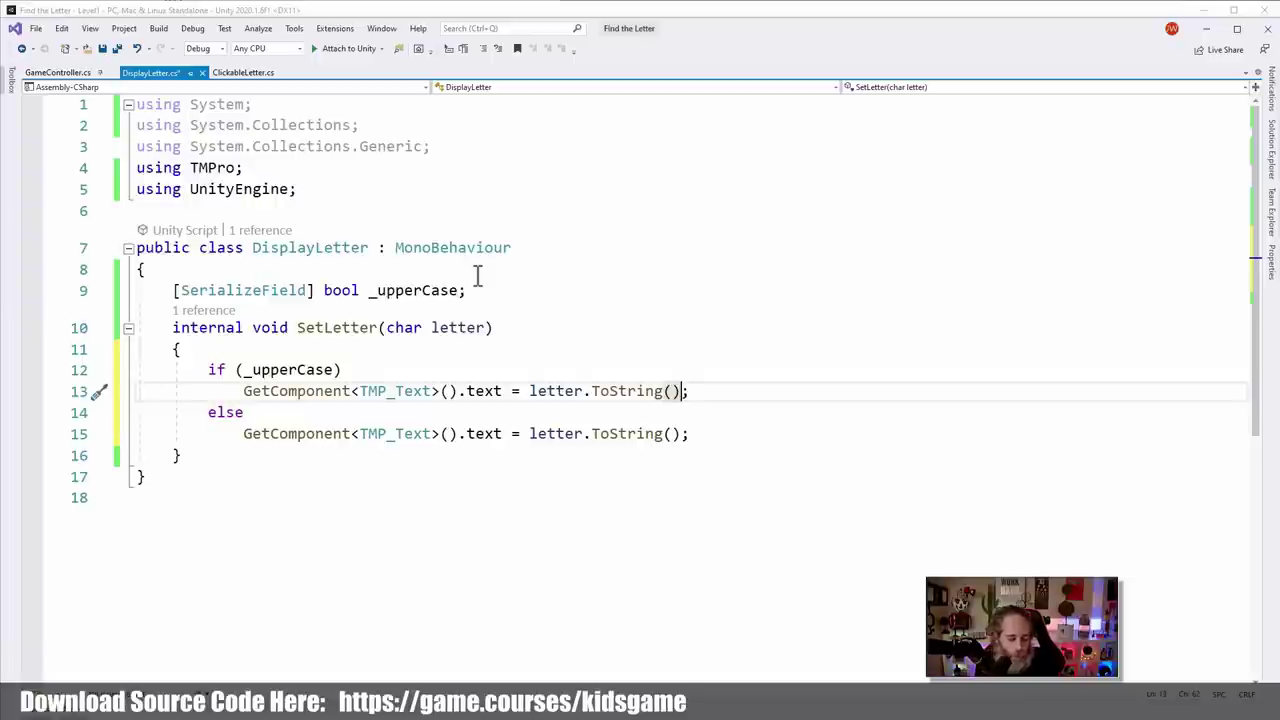
text(.ToUpper)
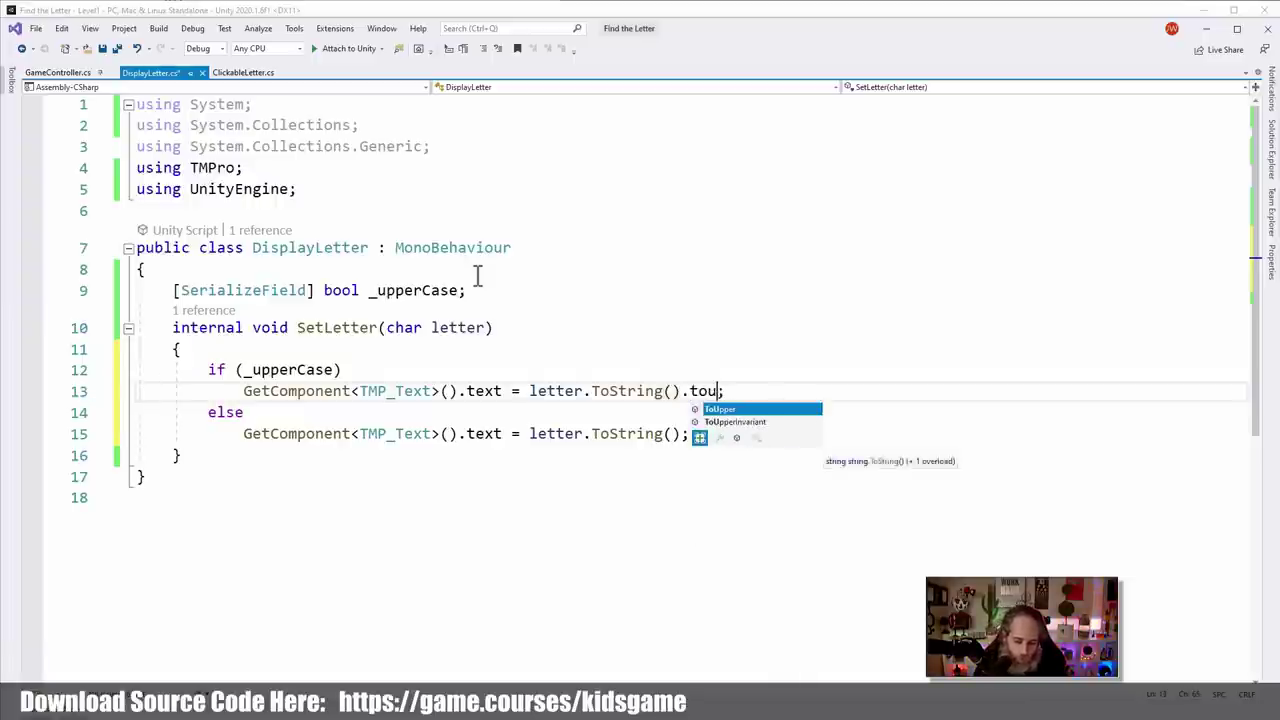
key(Down)
key(Down)
key(Left)
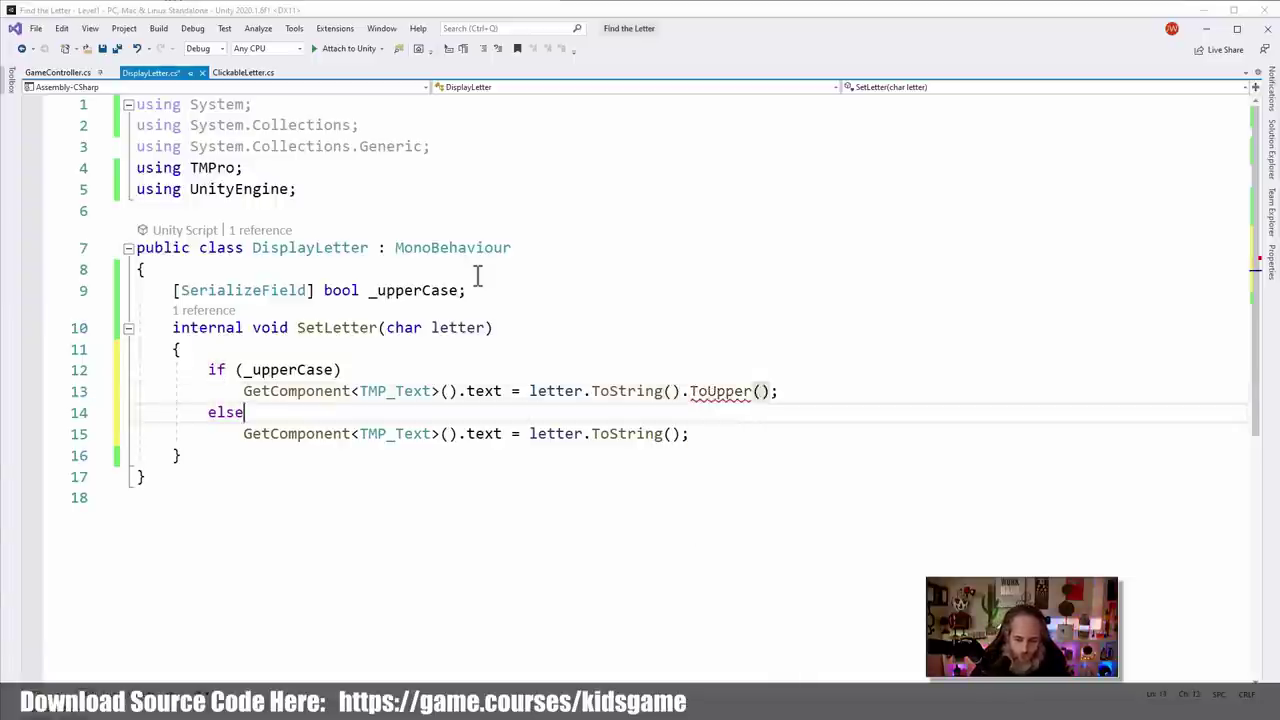
text(.)
key(BackSpace)
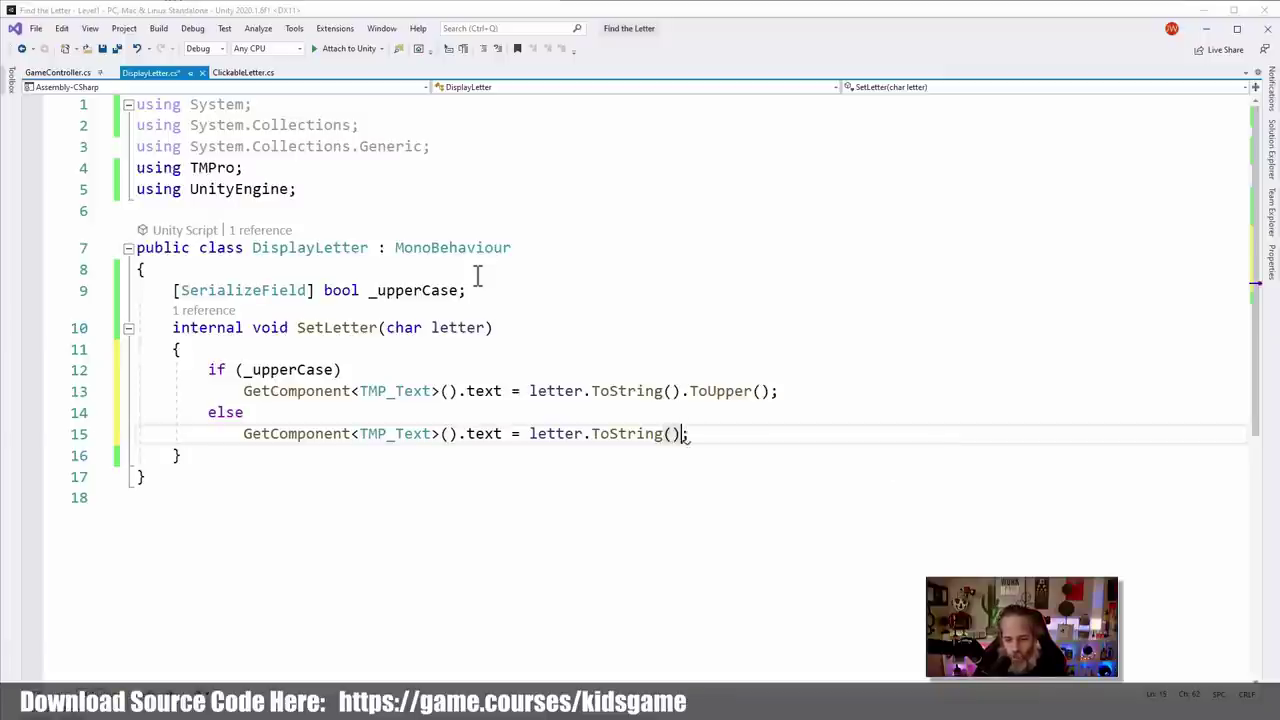
text(.ToLower())
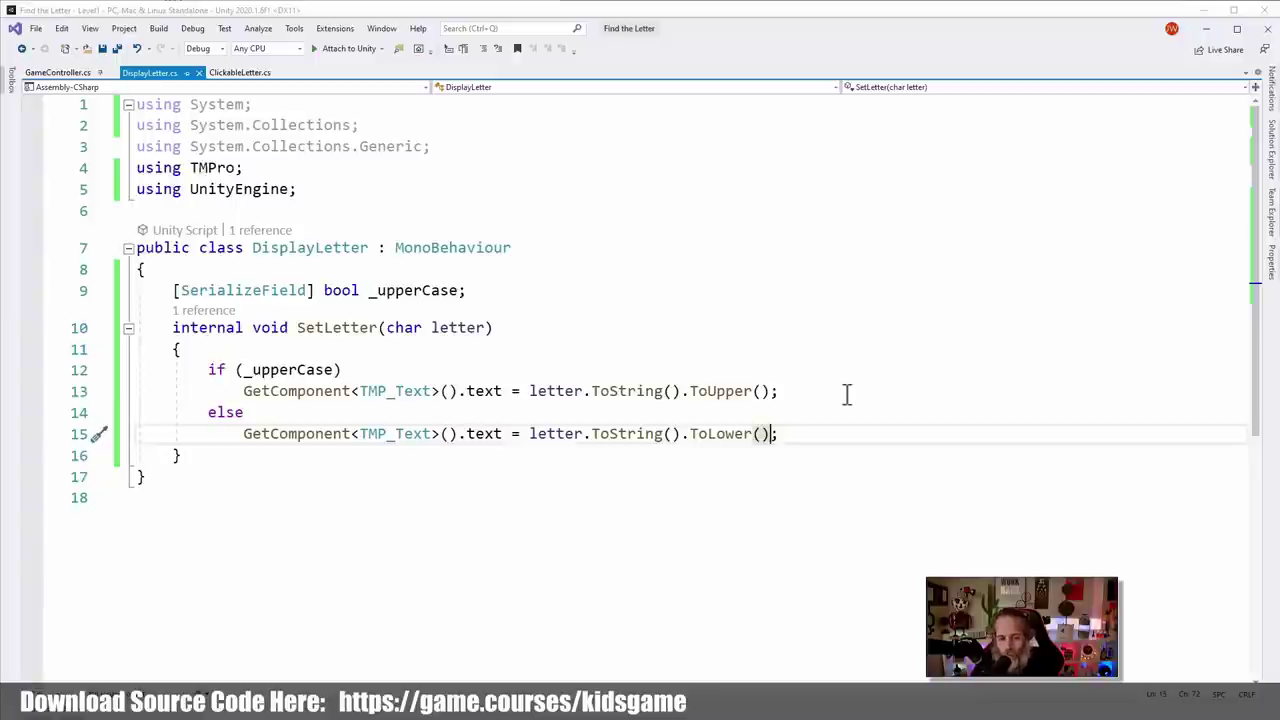
Delete the three unused using lines at the top of DisplayLetter.cs
click(467, 144)
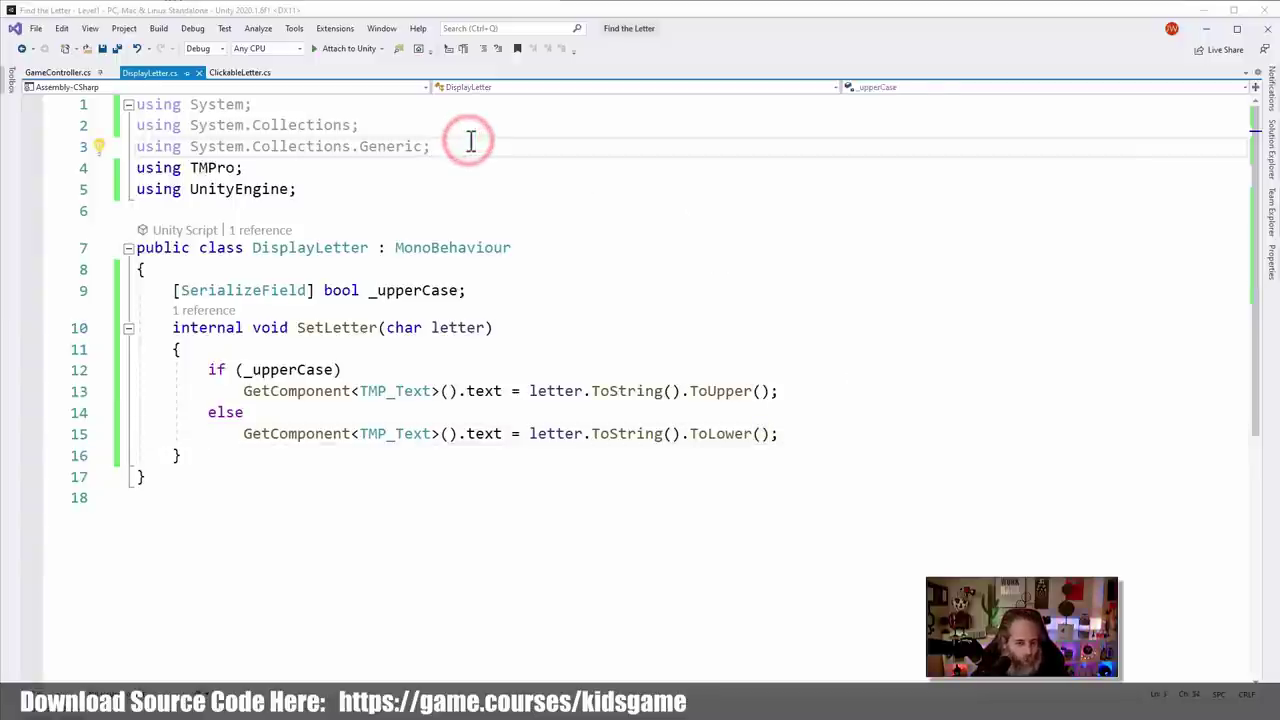
key(ctrl+shift+Home)
key(Delete)
key(Delete)
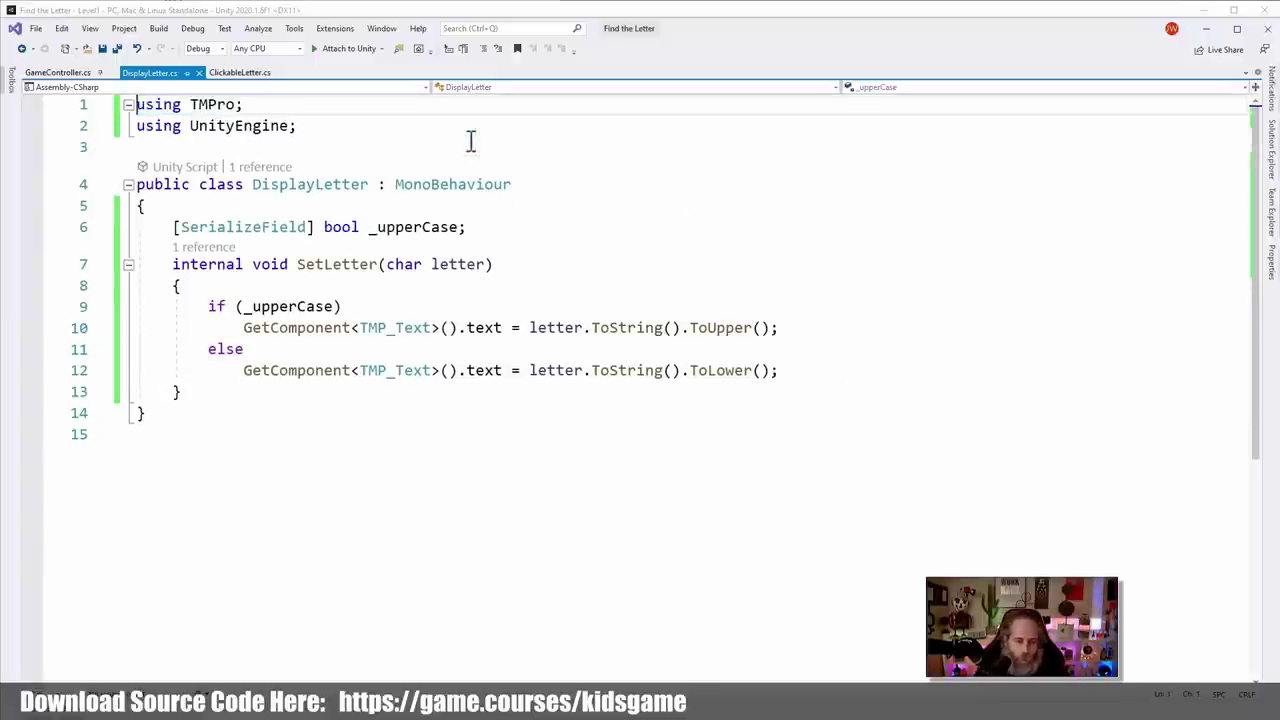
click(468, 141)
key(alt+Tab)
Attach the DisplayLetter script to both Text (TMP) (1) and Text (TMP) (2)
click(320, 8)
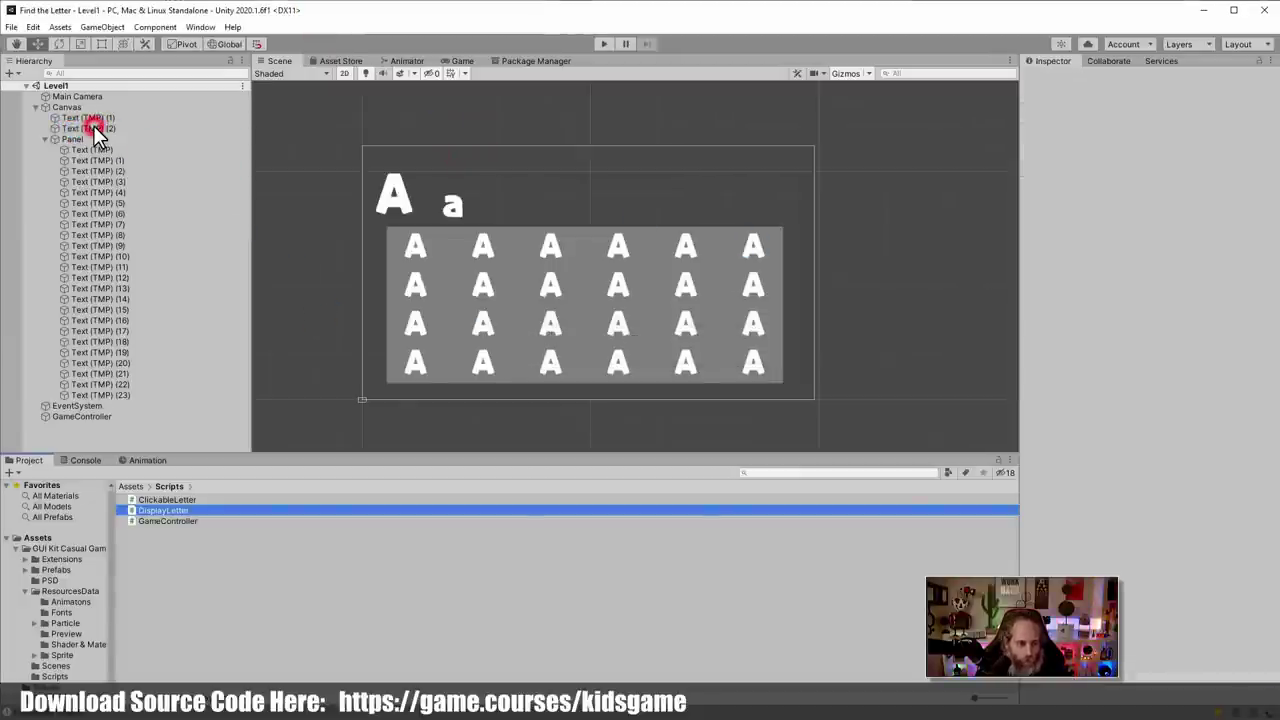
click(86, 118)
shift+click(98, 129)
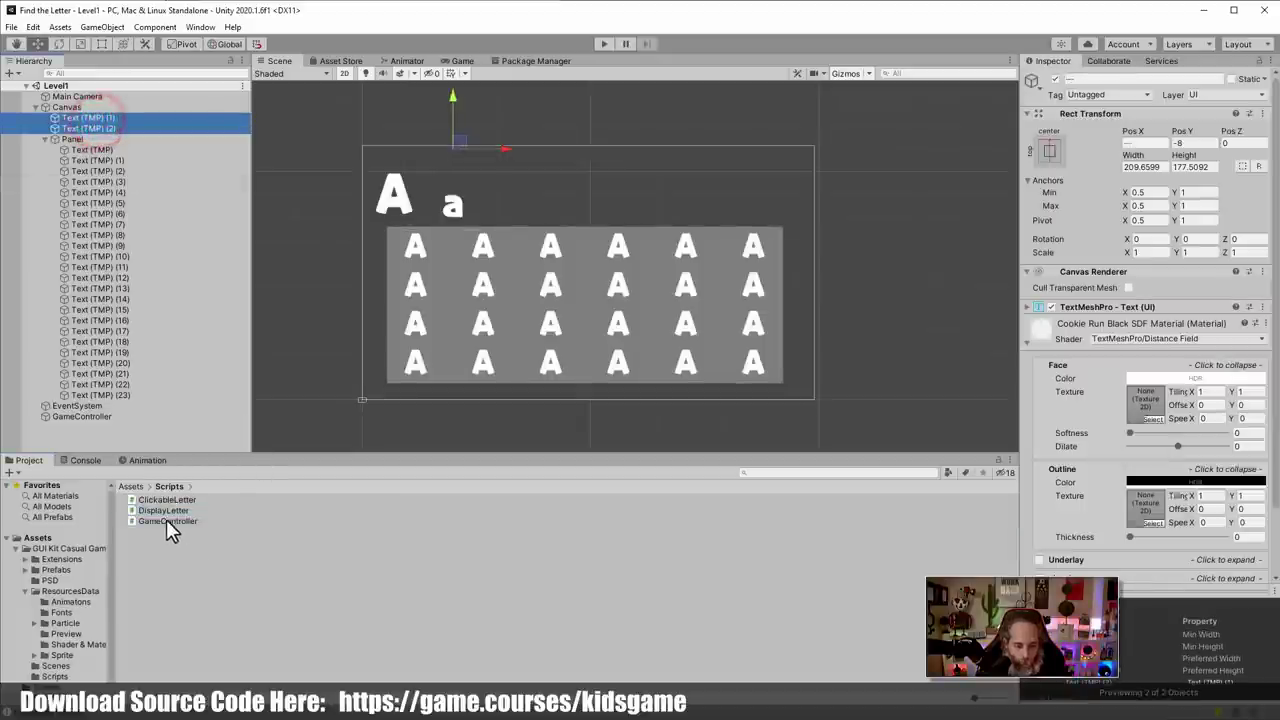
drag(159, 510, 1095, 270)
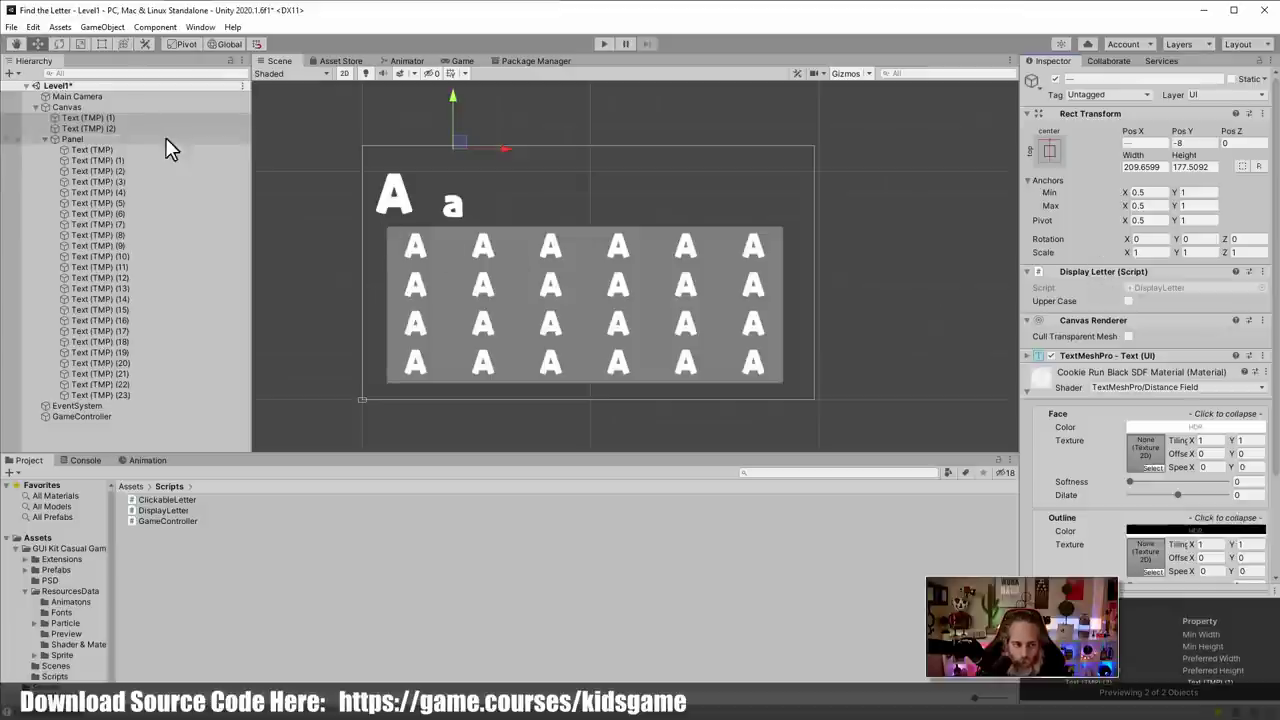
Tick Upper Case on Text (TMP) (1) only, then enter Play mode
click(140, 119)
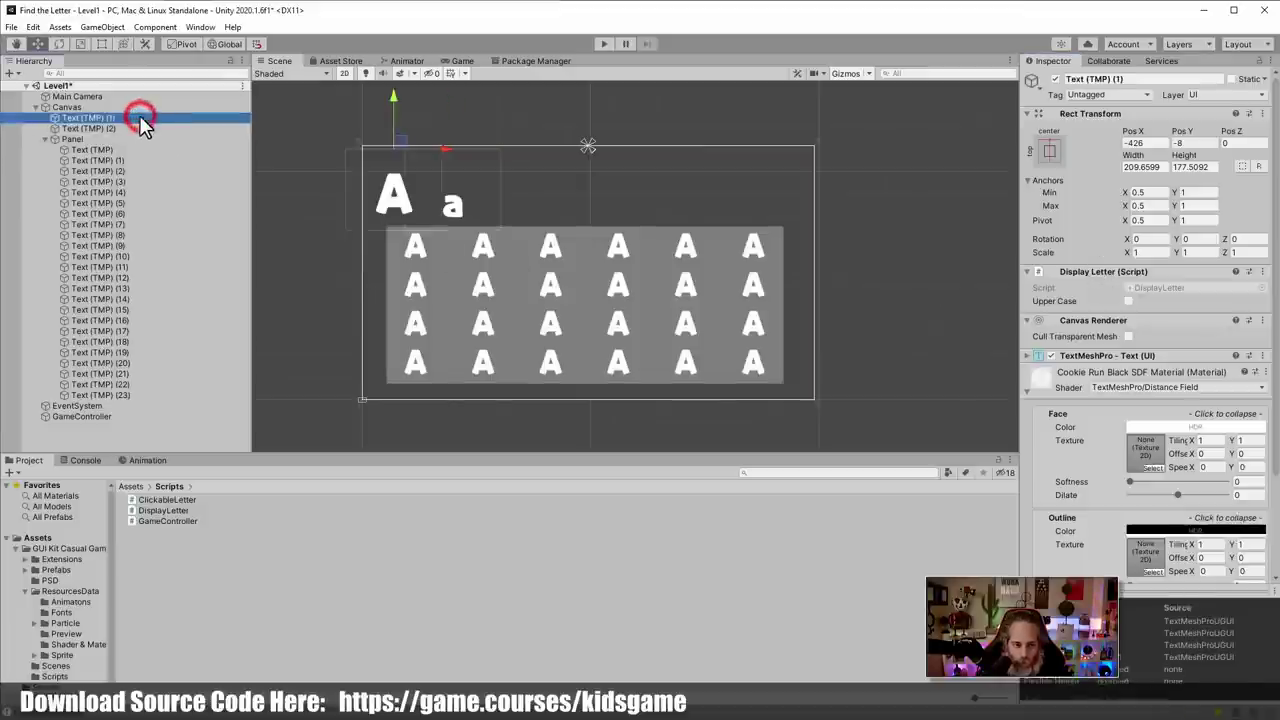
click(1129, 301)
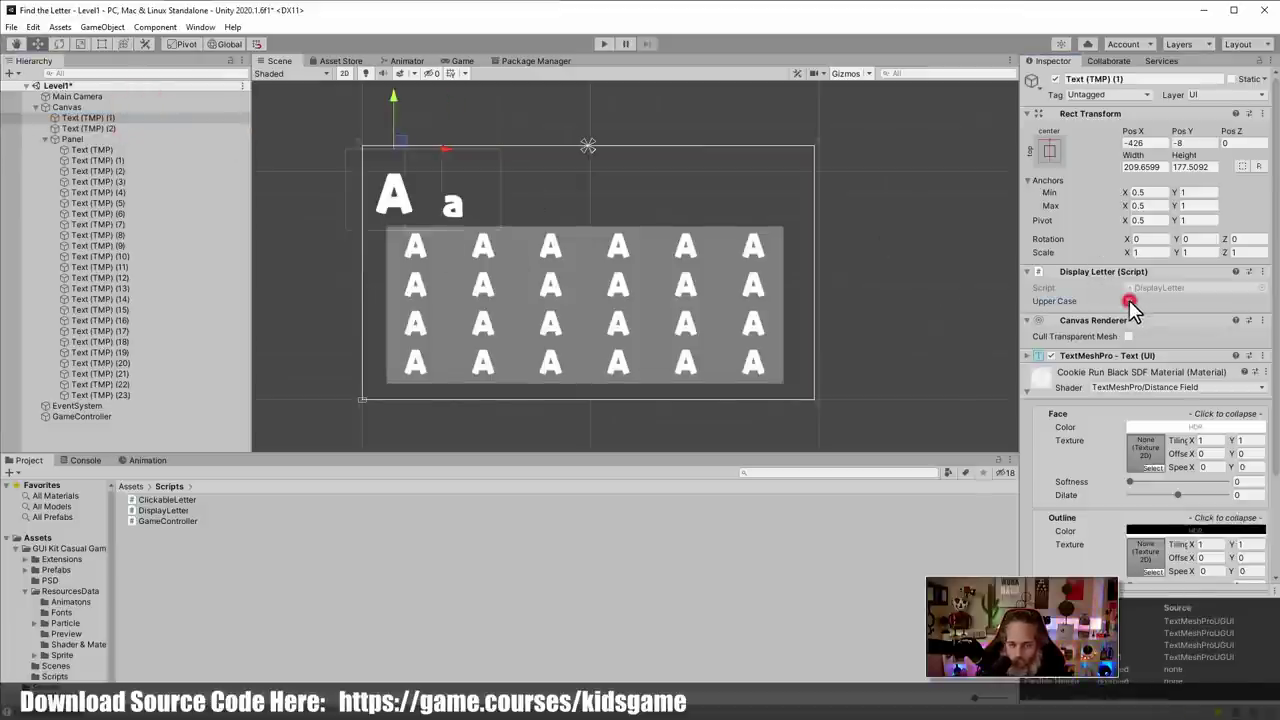
click(150, 128)
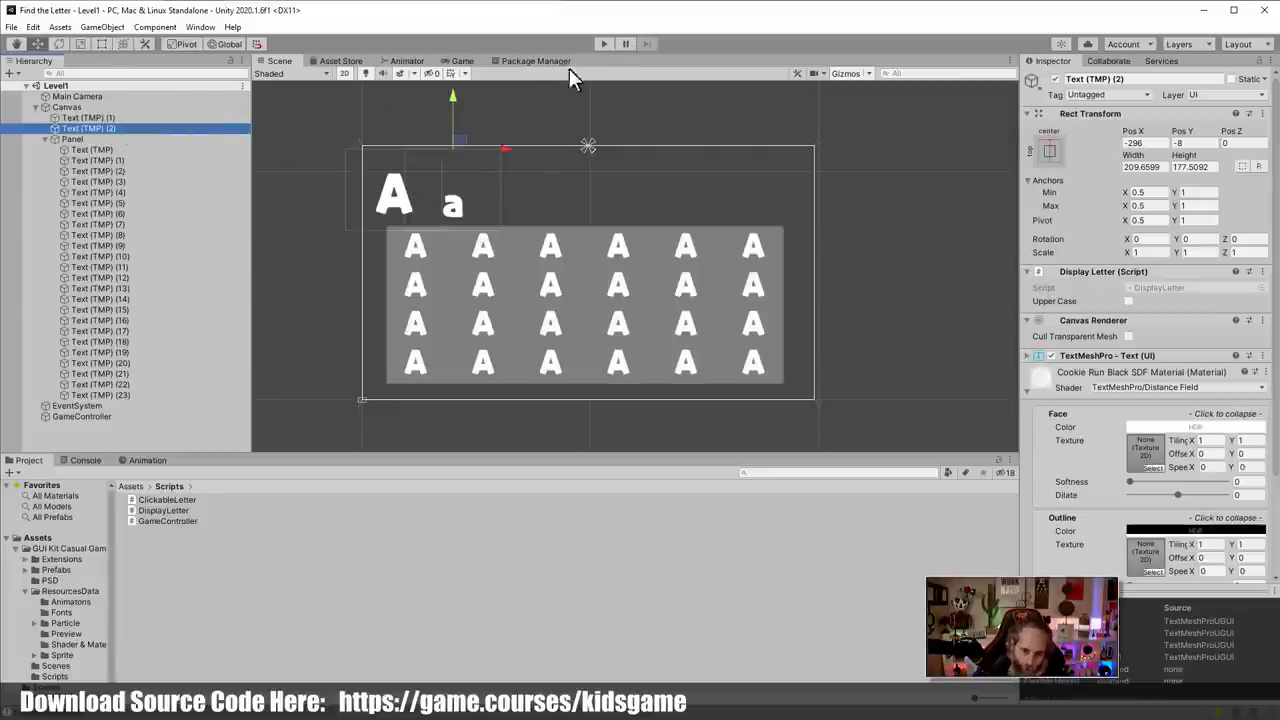
click(597, 45)
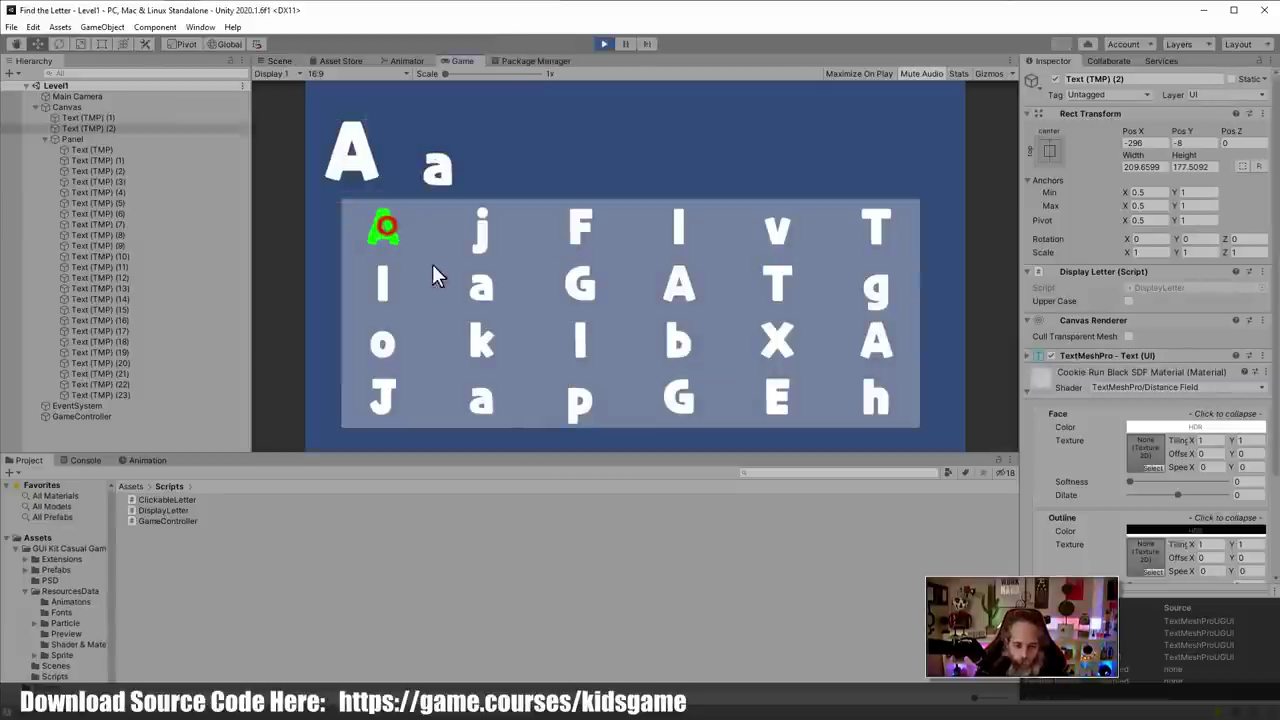
Finish the A round by clicking the two lowercase a and two capital A letters
click(480, 286)
click(479, 403)
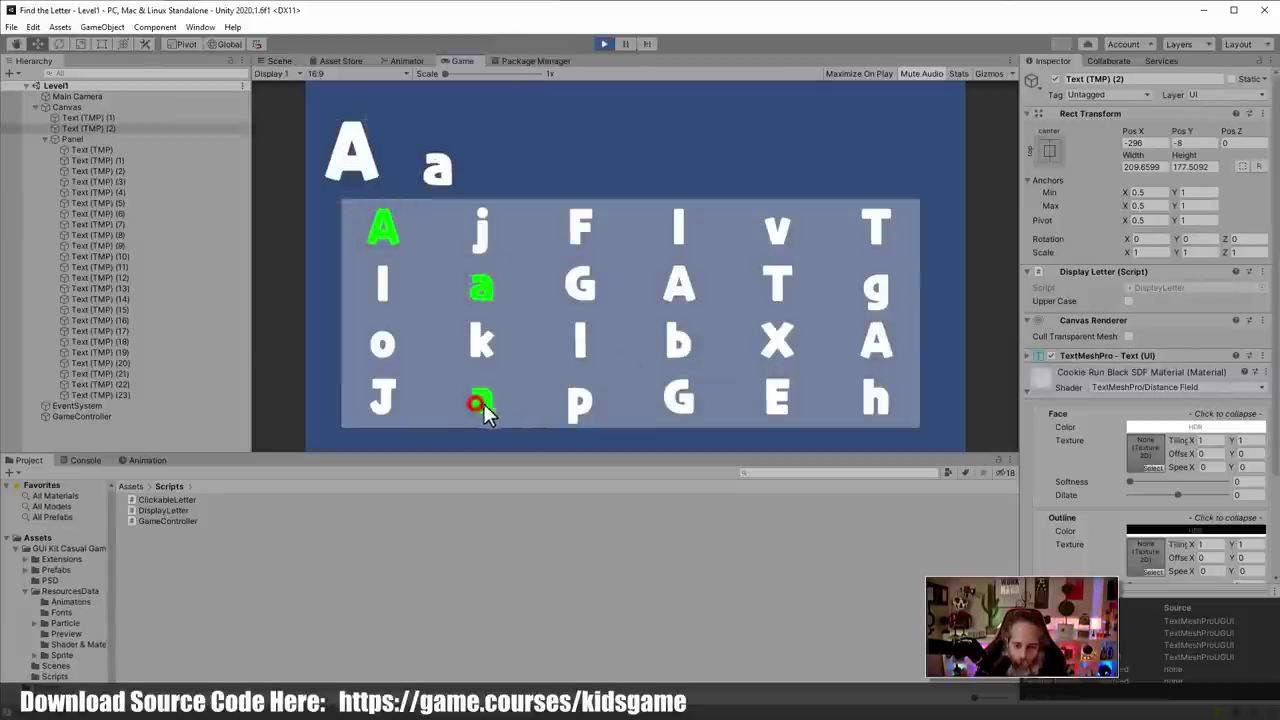
click(679, 285)
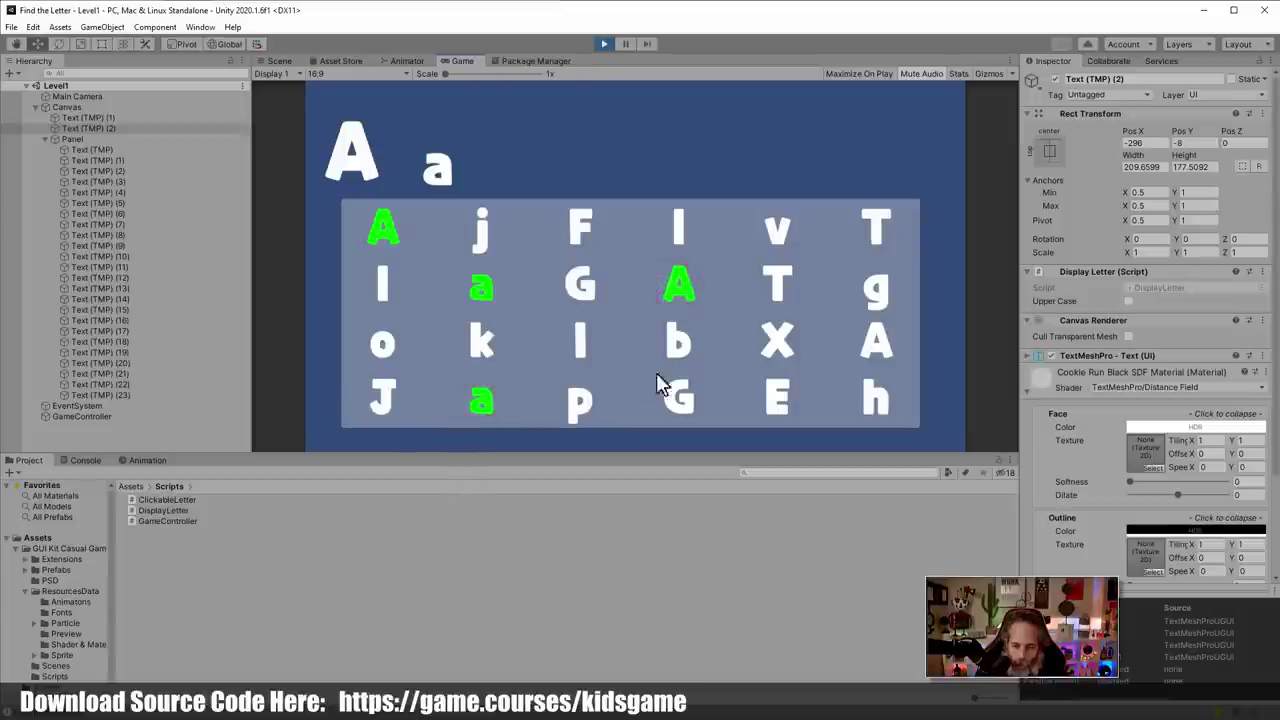
click(876, 340)
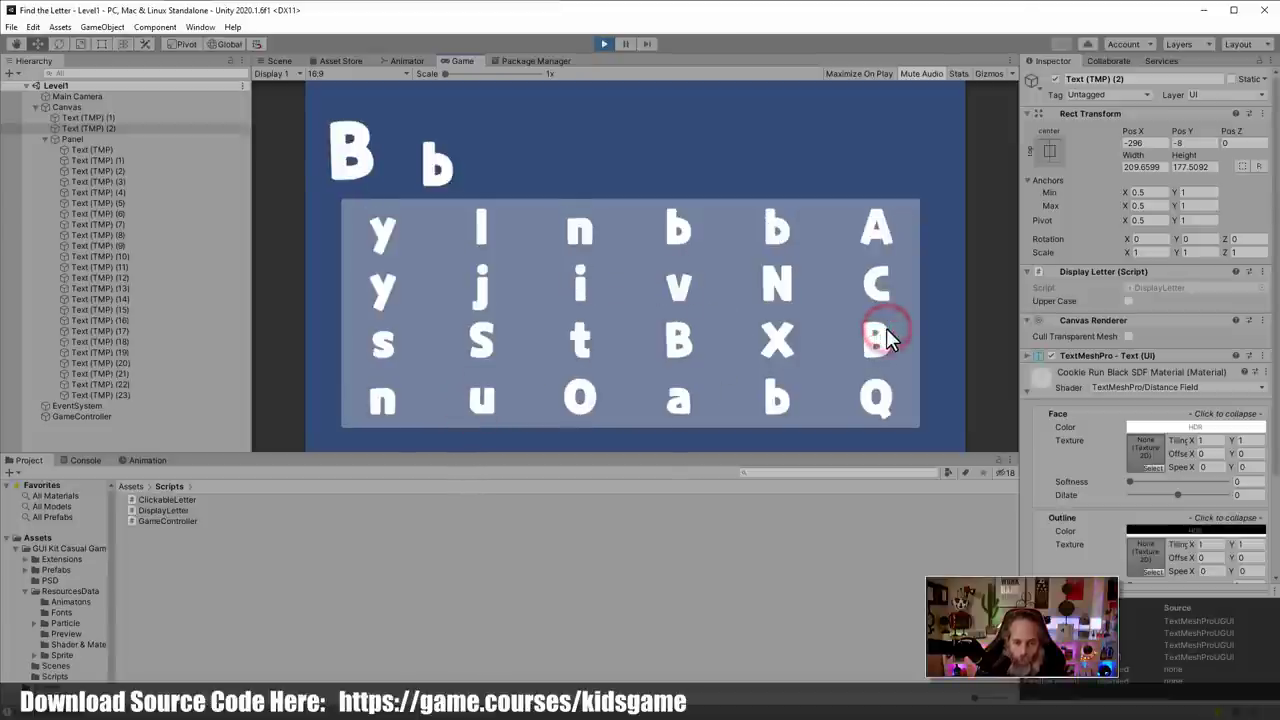
Click the b and B letters, repeatedly retrying the capital B at the end of row 3
click(678, 238)
click(768, 225)
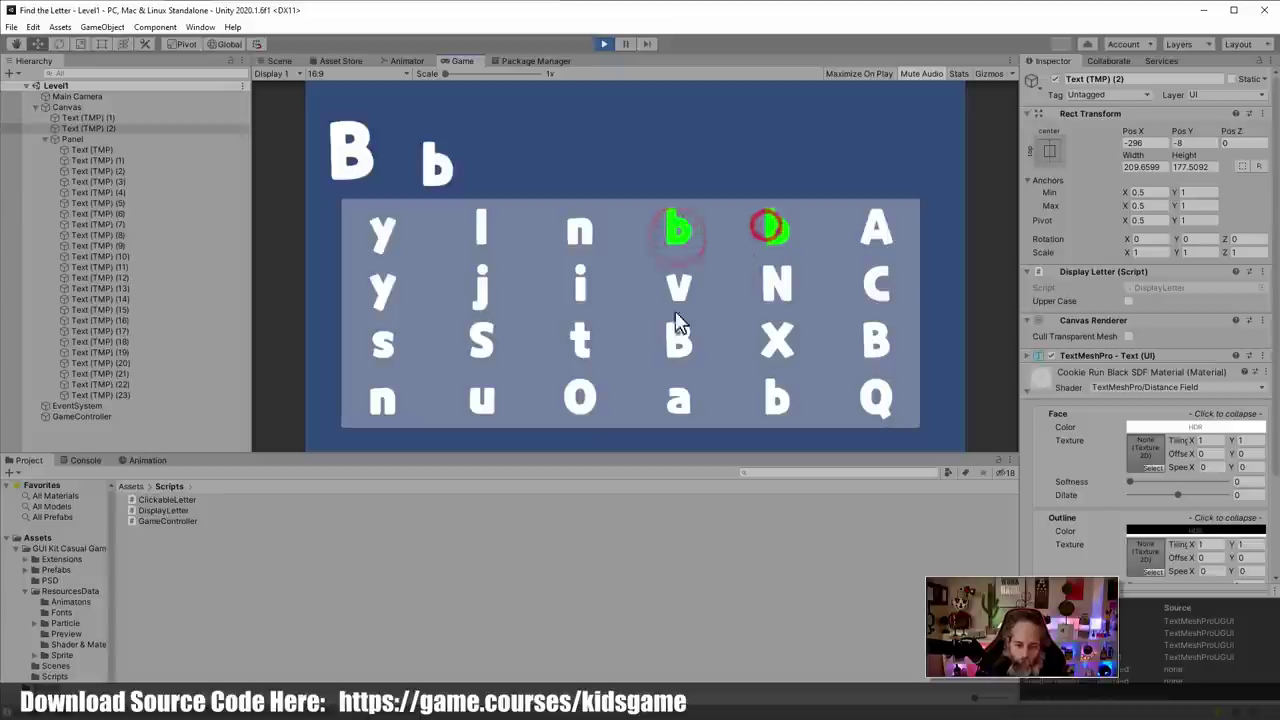
click(688, 350)
click(759, 391)
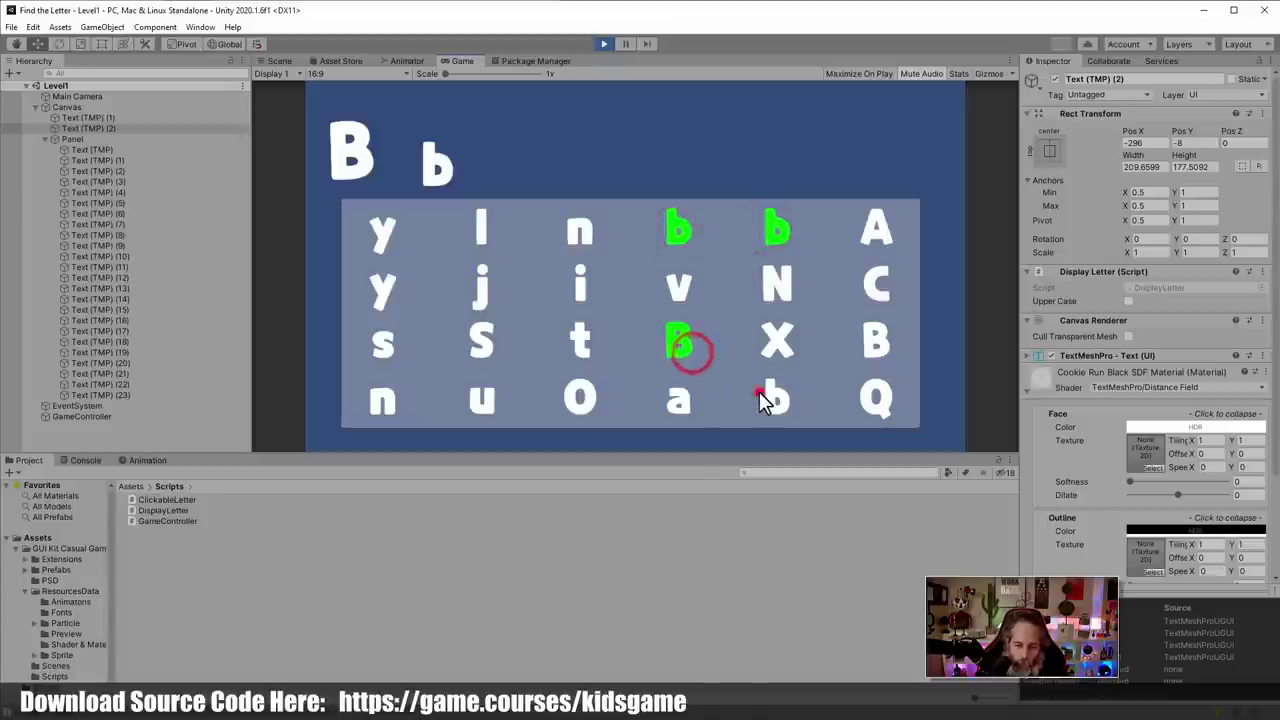
click(882, 336)
click(877, 337)
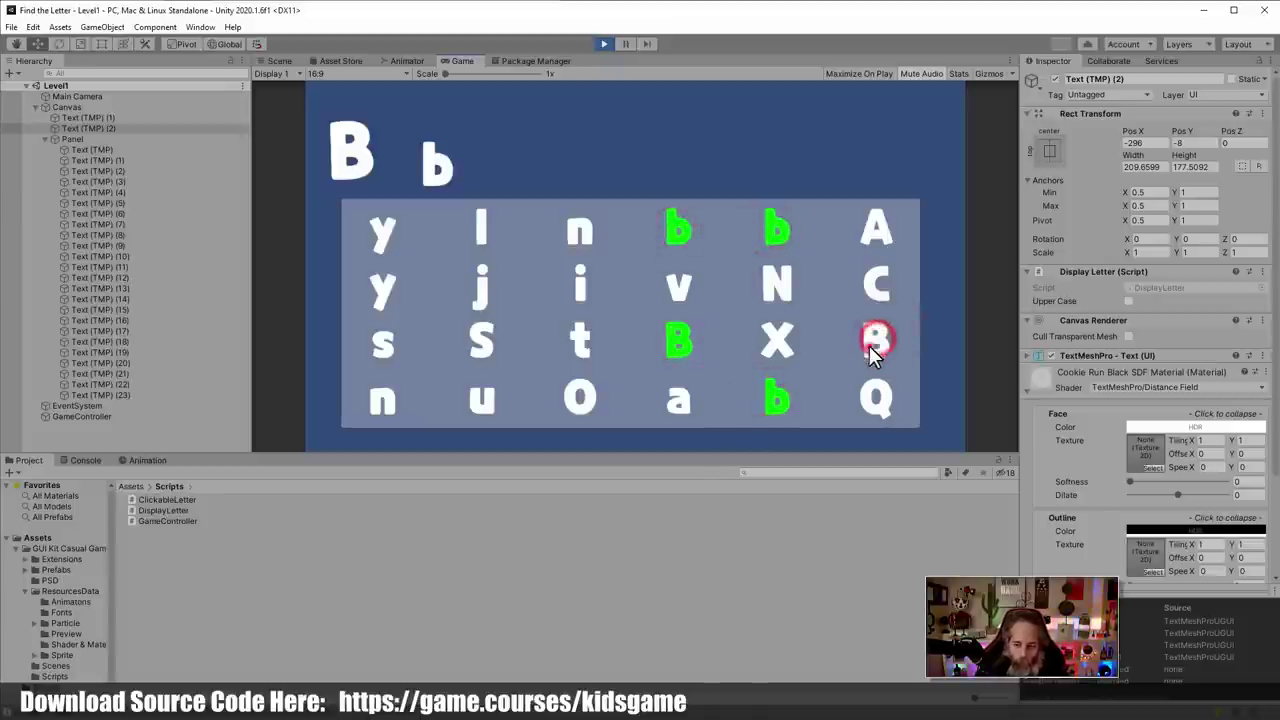
click(871, 343)
click(865, 348)
click(833, 348)
click(886, 345)
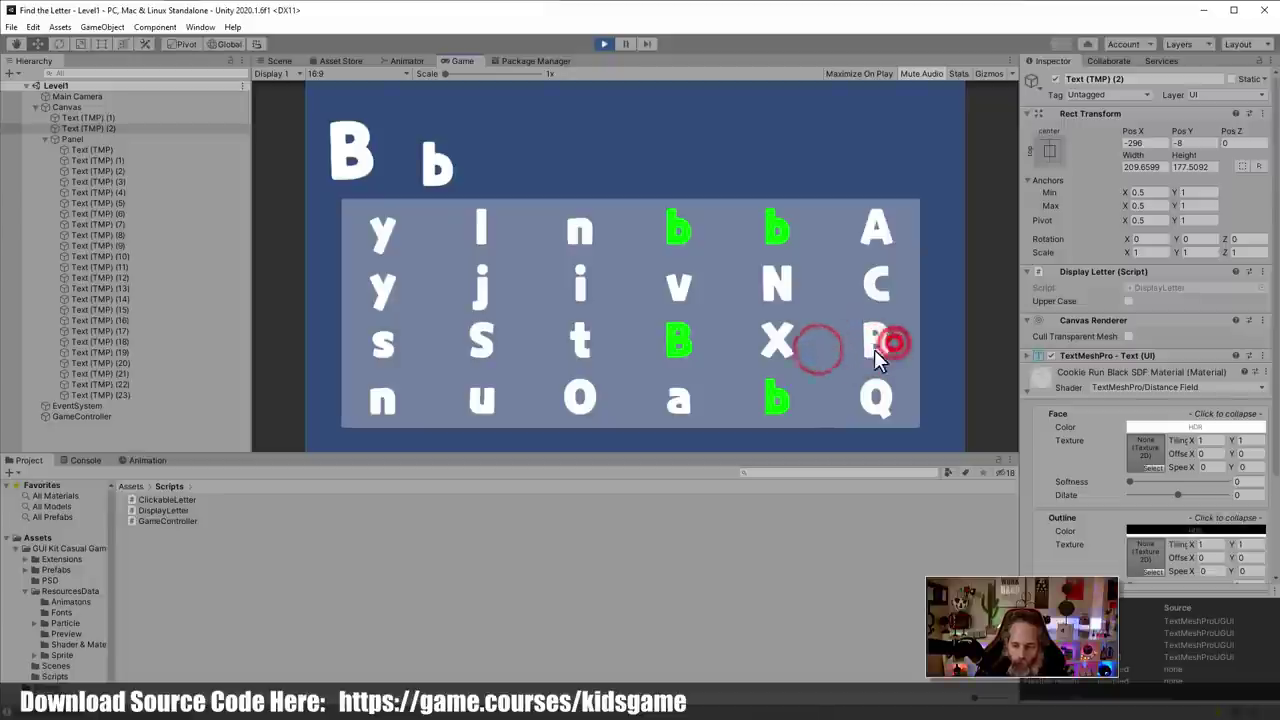
click(871, 350)
Try the C and N letters, then show the Console's click logs
click(879, 287)
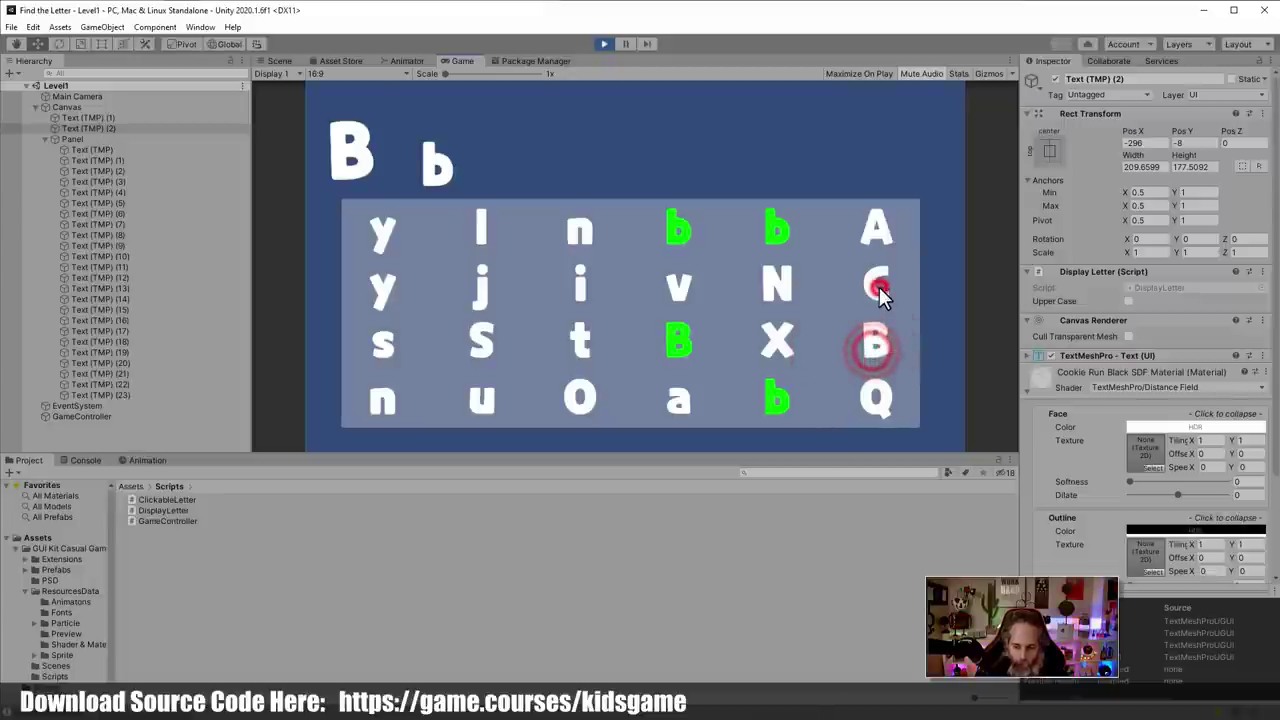
click(772, 283)
click(81, 461)
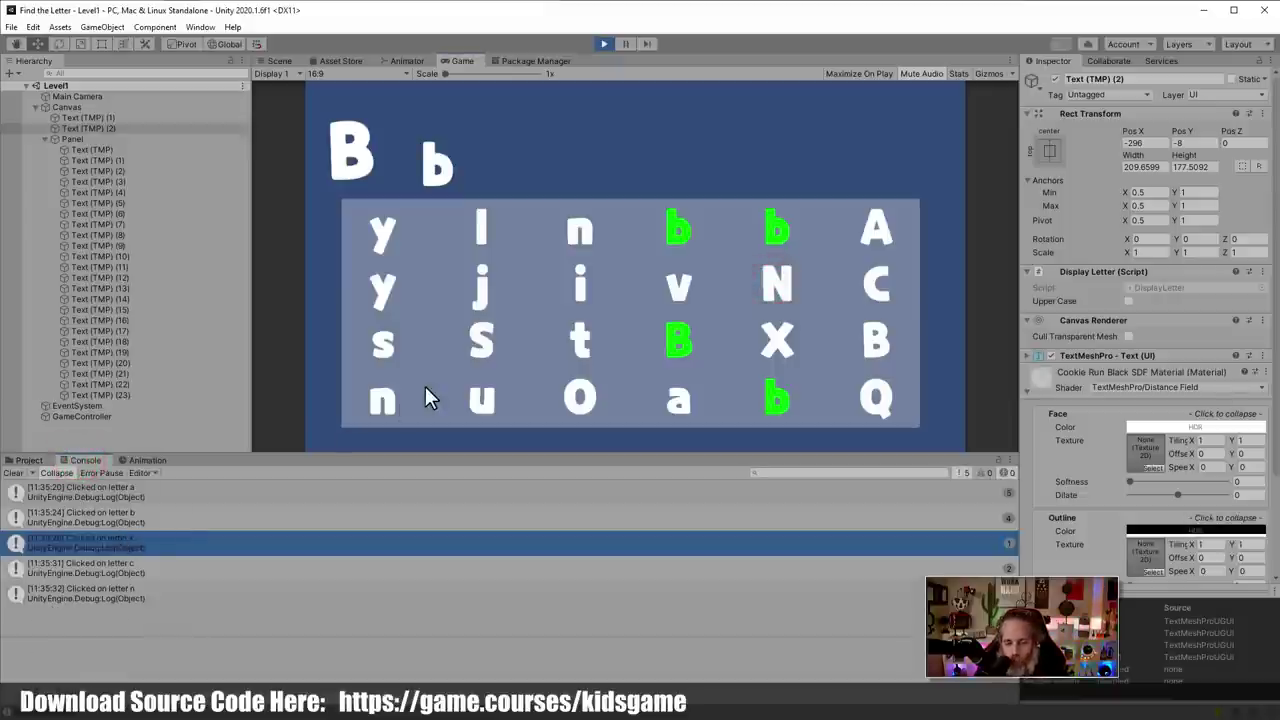
In the Scene view, inspect B cell Text (TMP) (17), toggling its Clickable Letter component and active state
click(279, 61)
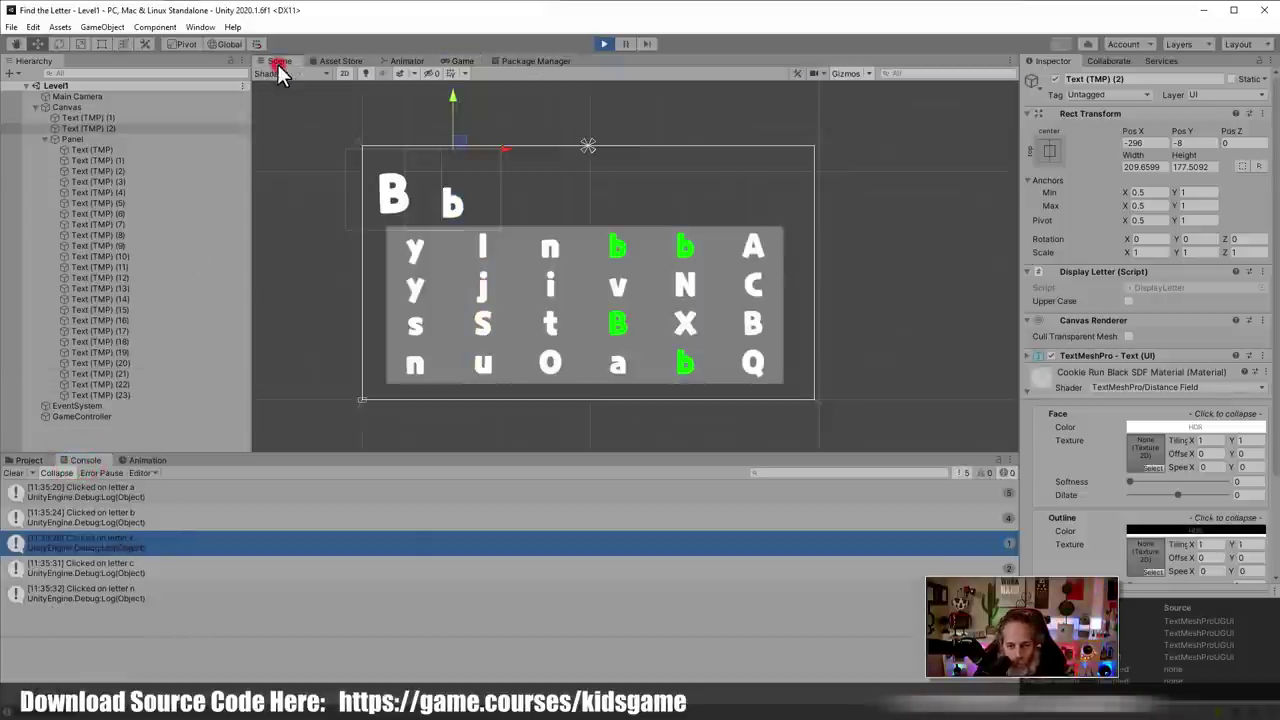
click(750, 321)
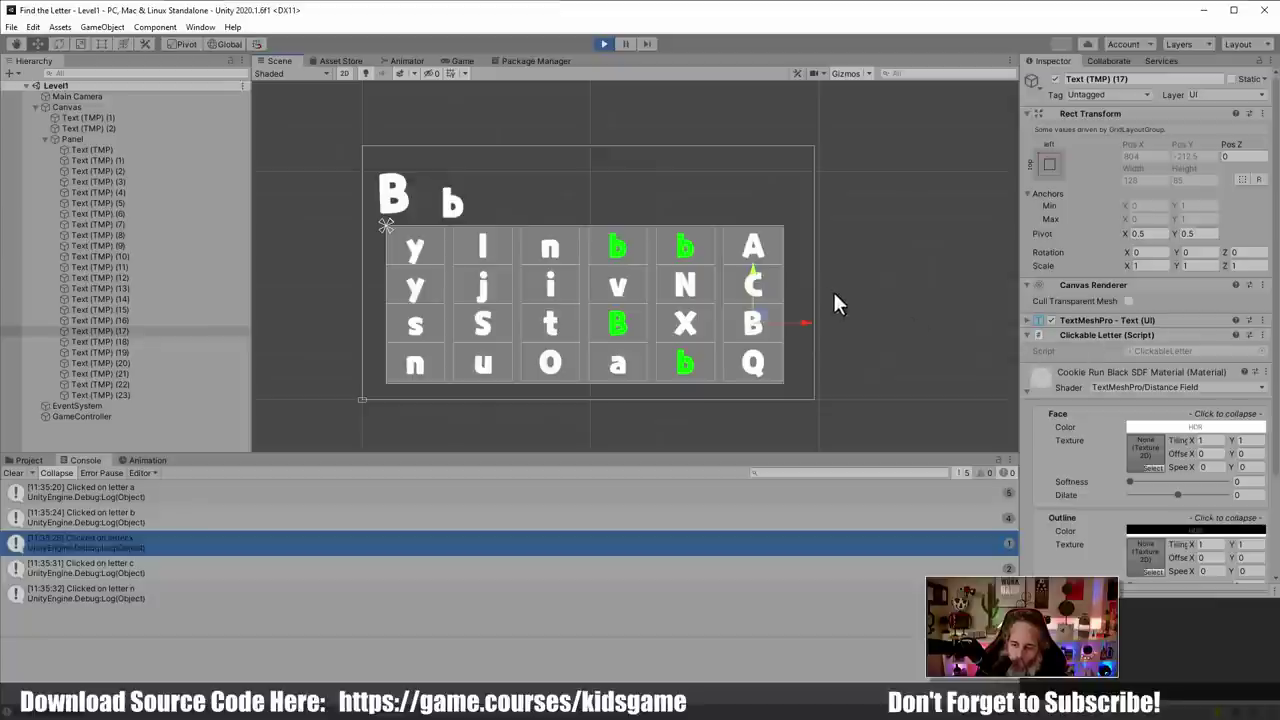
click(766, 285)
click(770, 321)
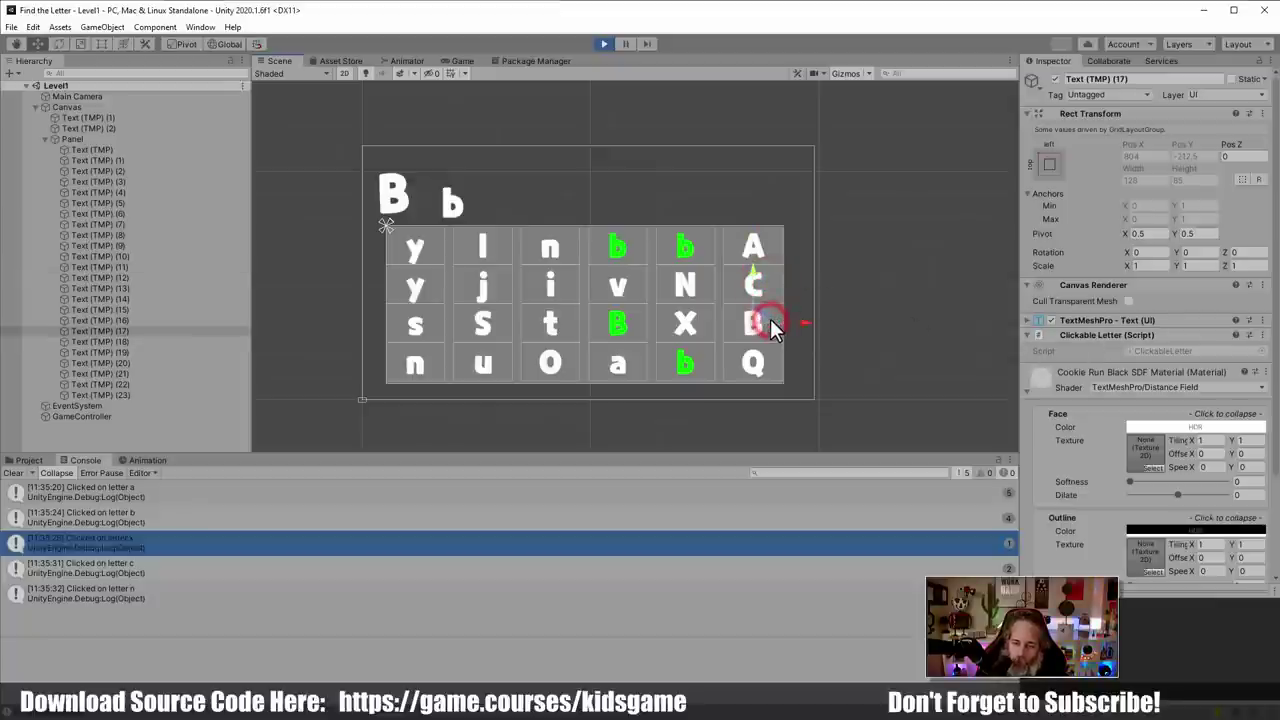
click(1049, 335)
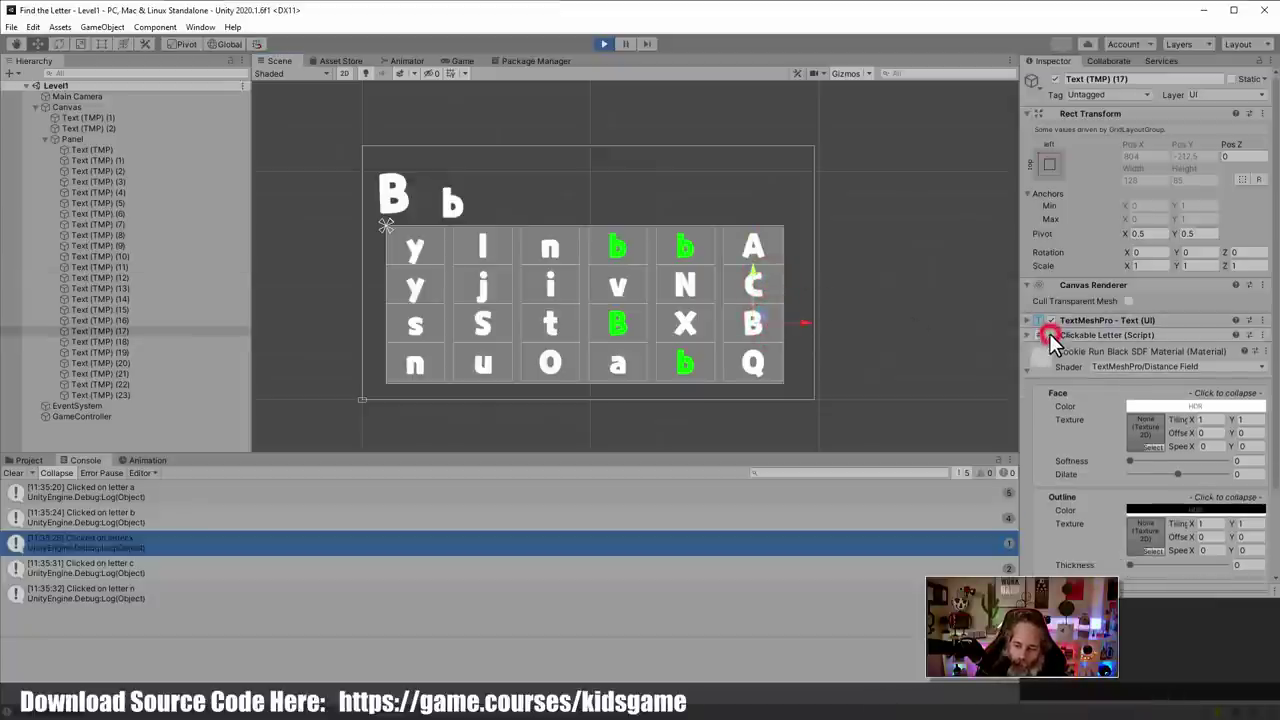
click(1049, 335)
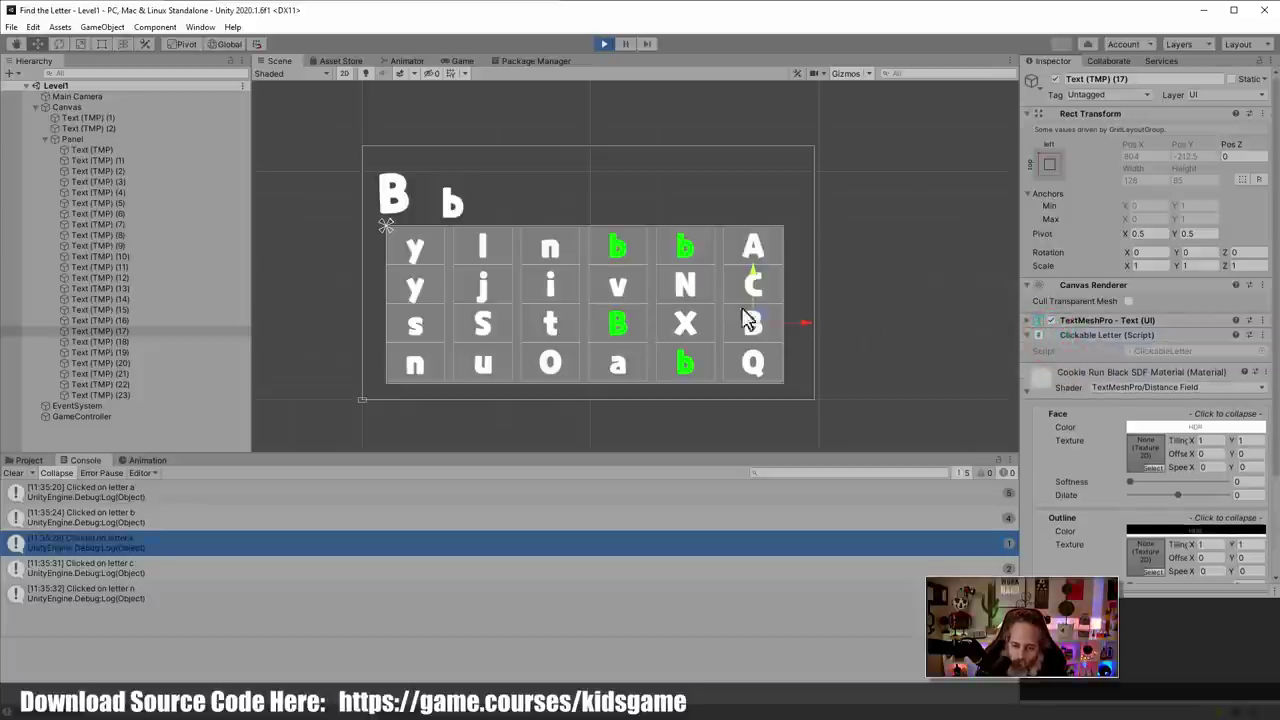
click(1055, 80)
click(1055, 80)
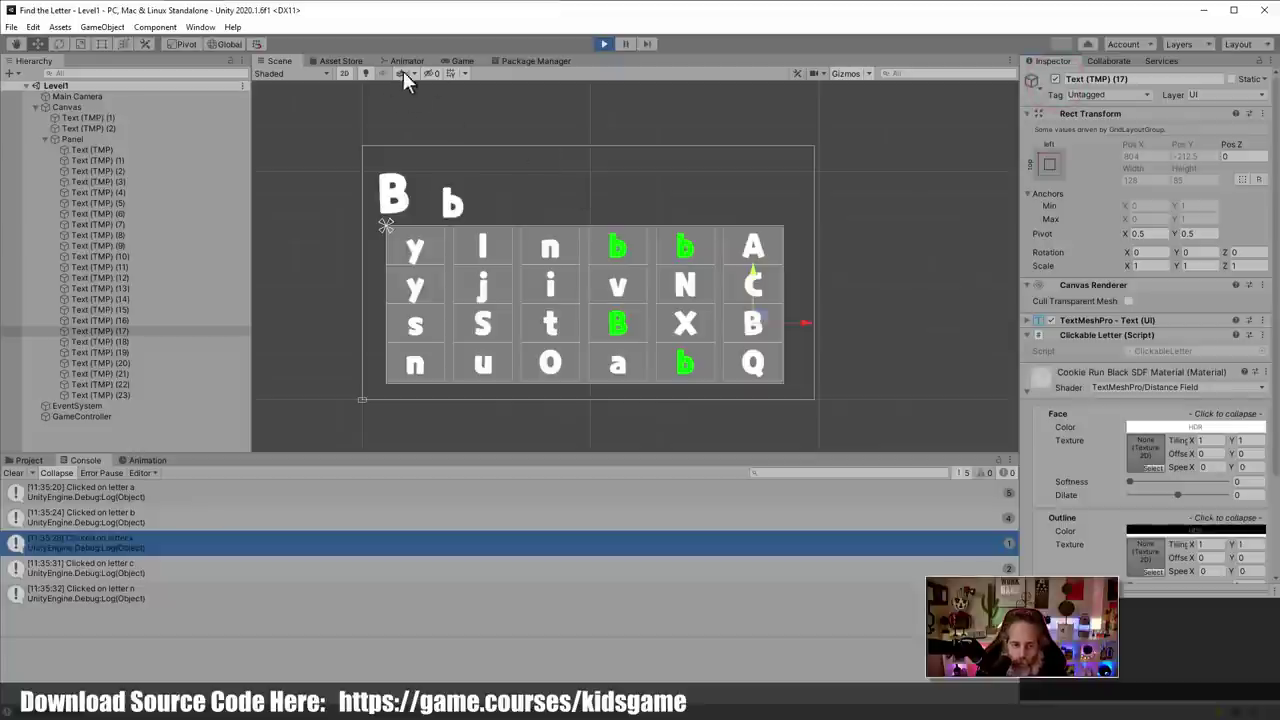
Retest the B letter in the Game view, then stop play mode
click(461, 61)
click(882, 347)
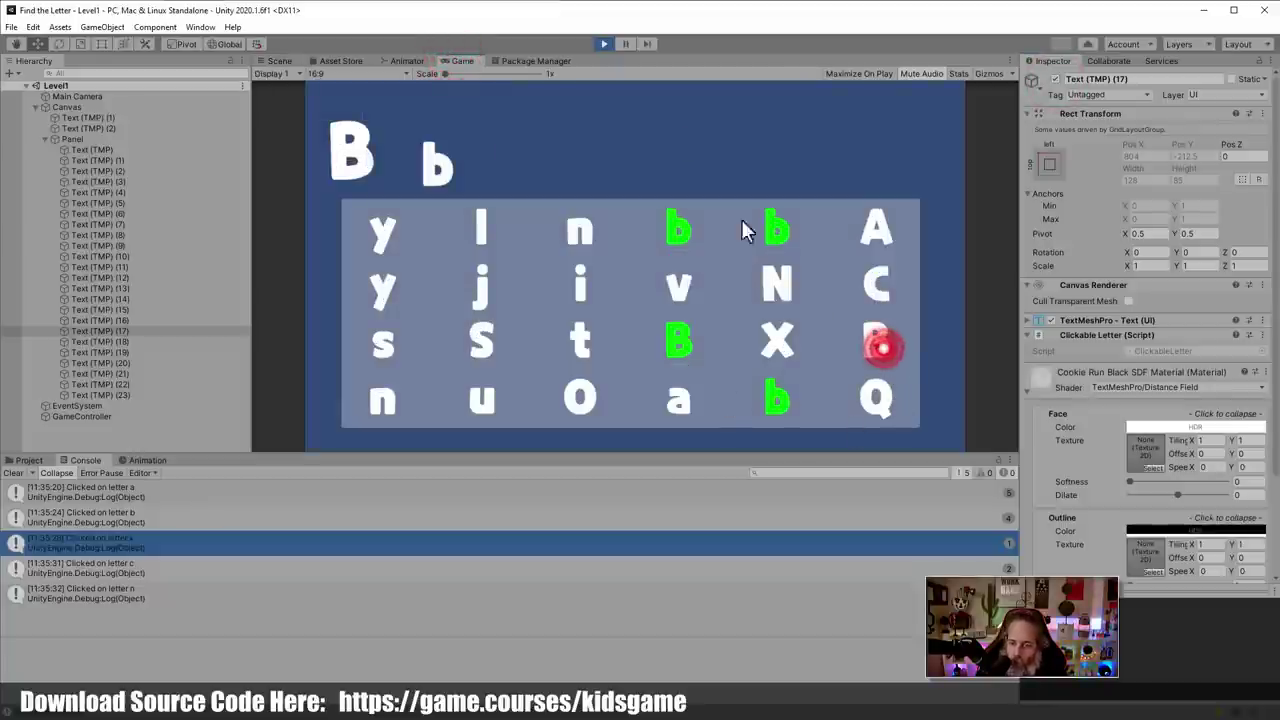
click(604, 44)
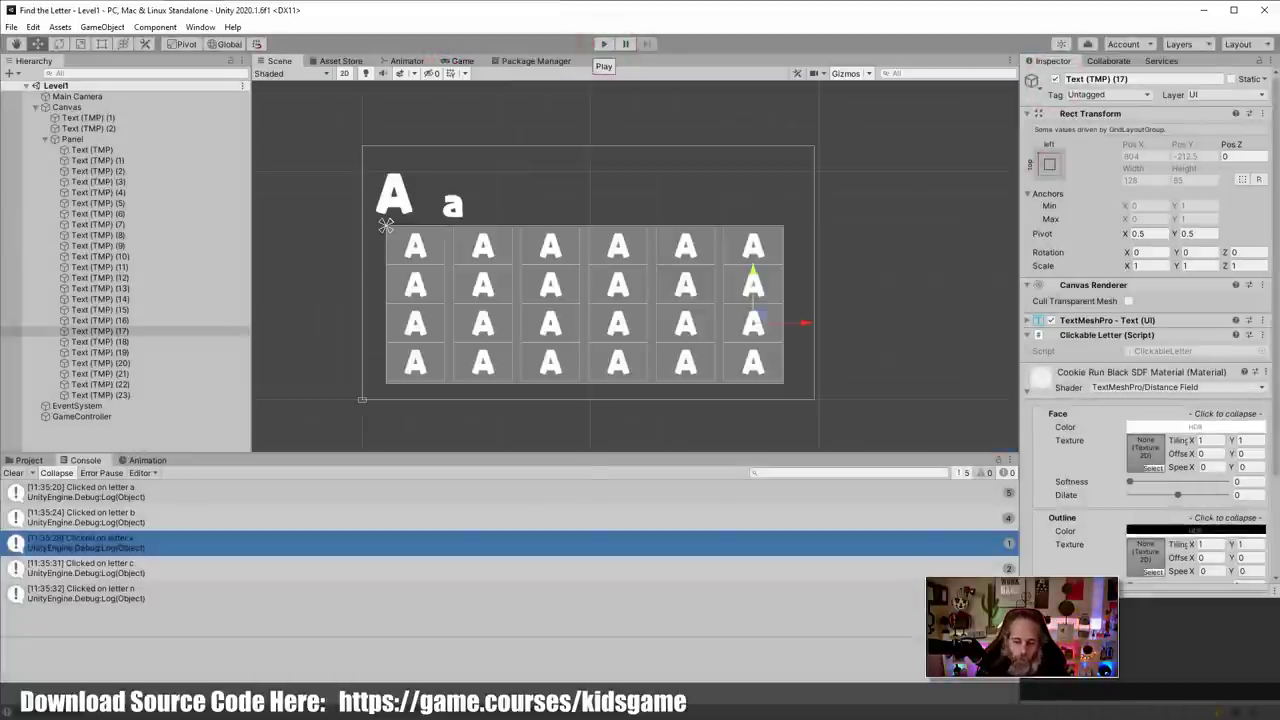
In ClickableLetter.cs, add 'enabled = true;' as the first line of SetLetter
key(alt+Tab)
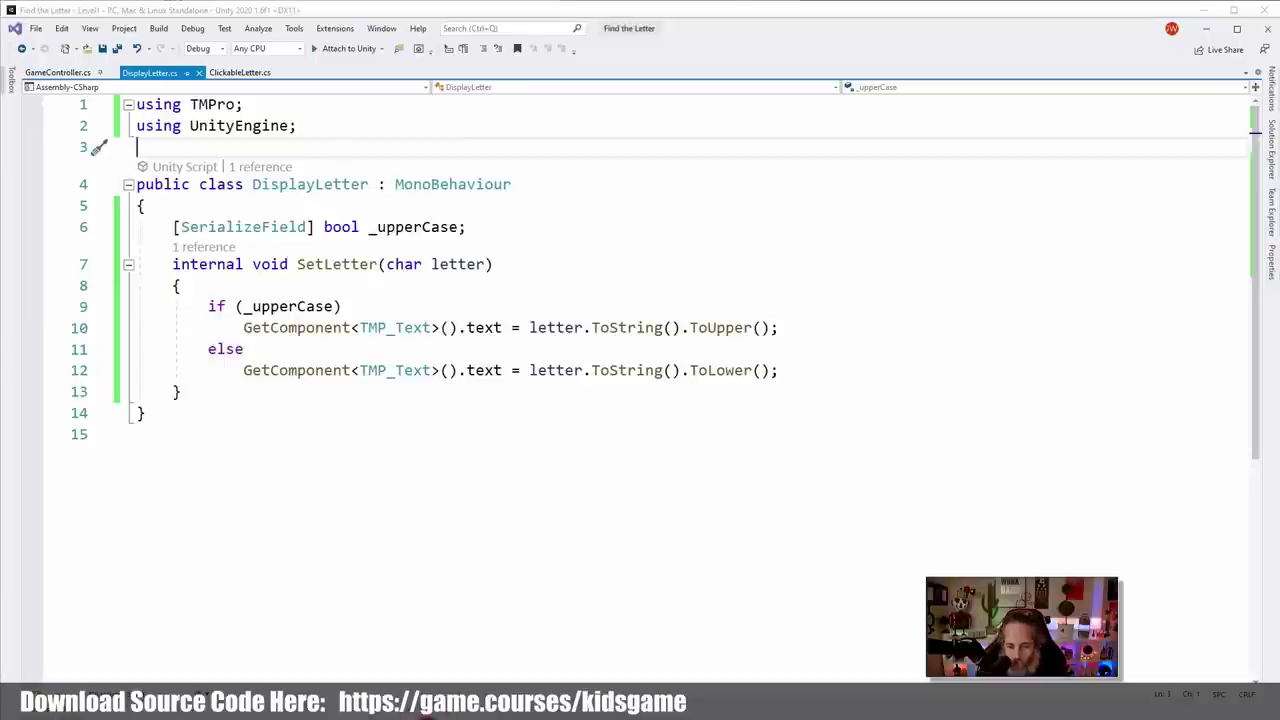
click(235, 73)
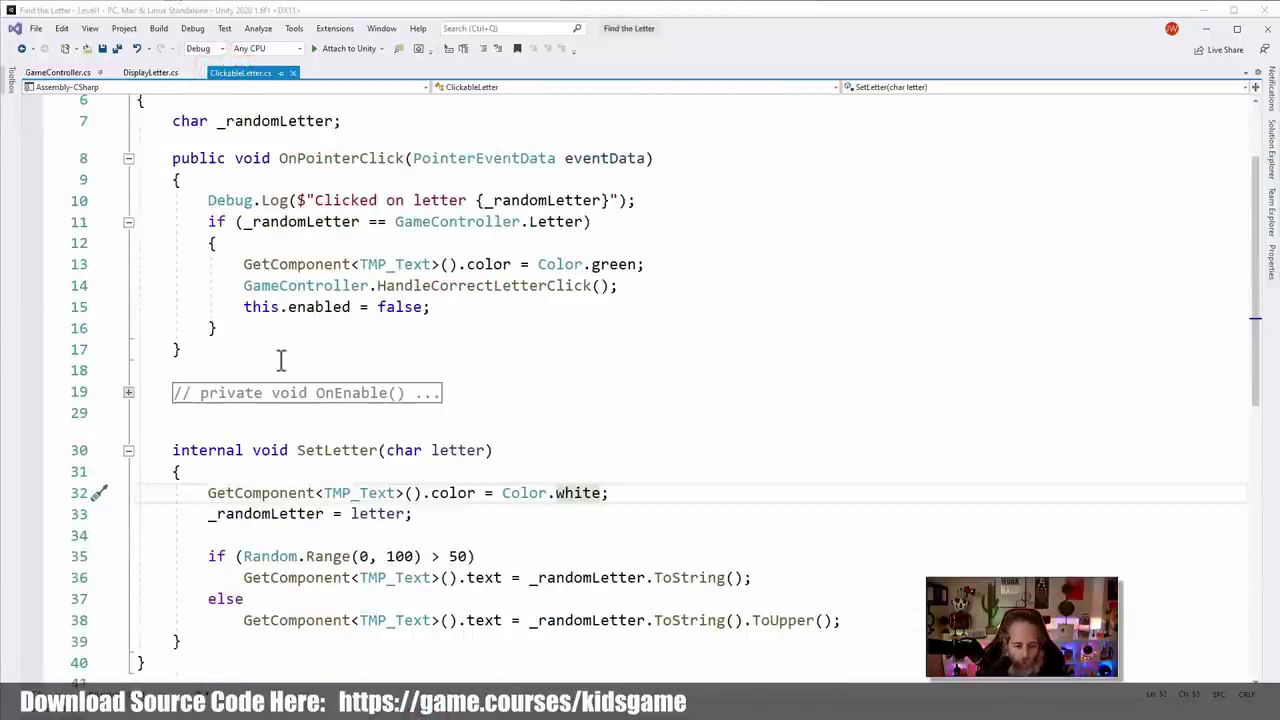
click(331, 480)
key(Return)
text(ena)
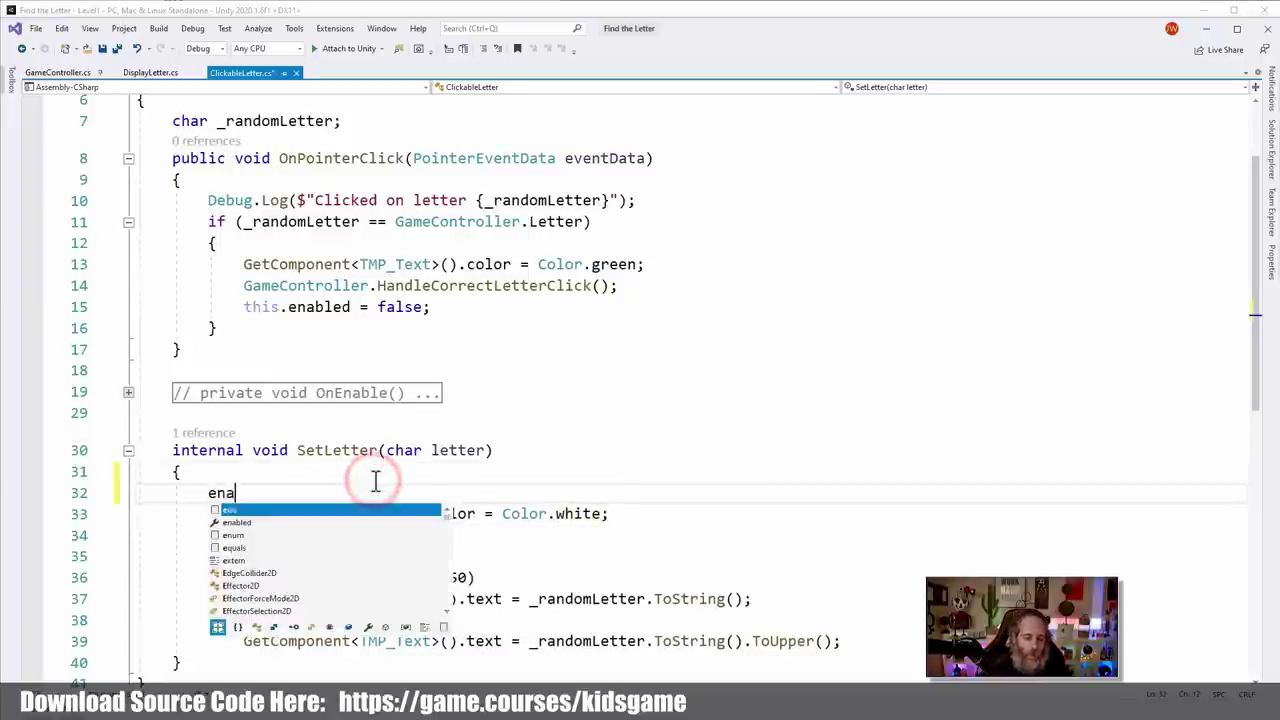
text(g = true;)
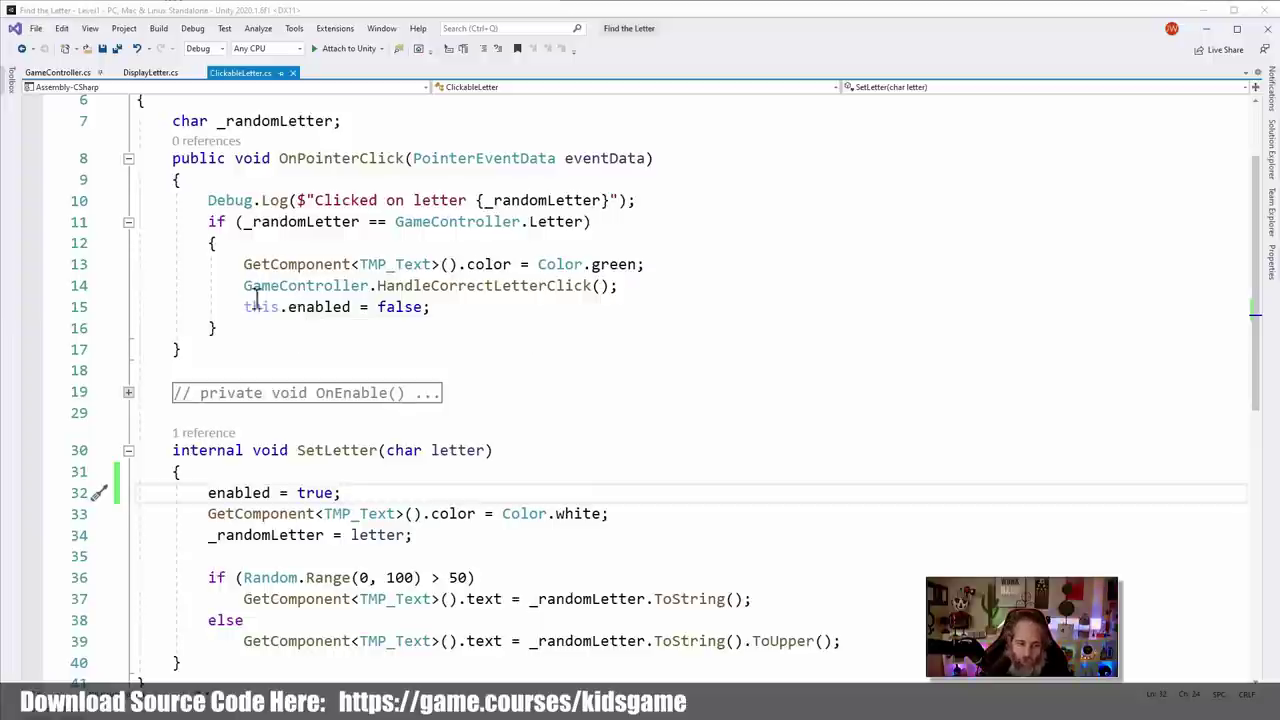
scroll(337, 378, up, 2)
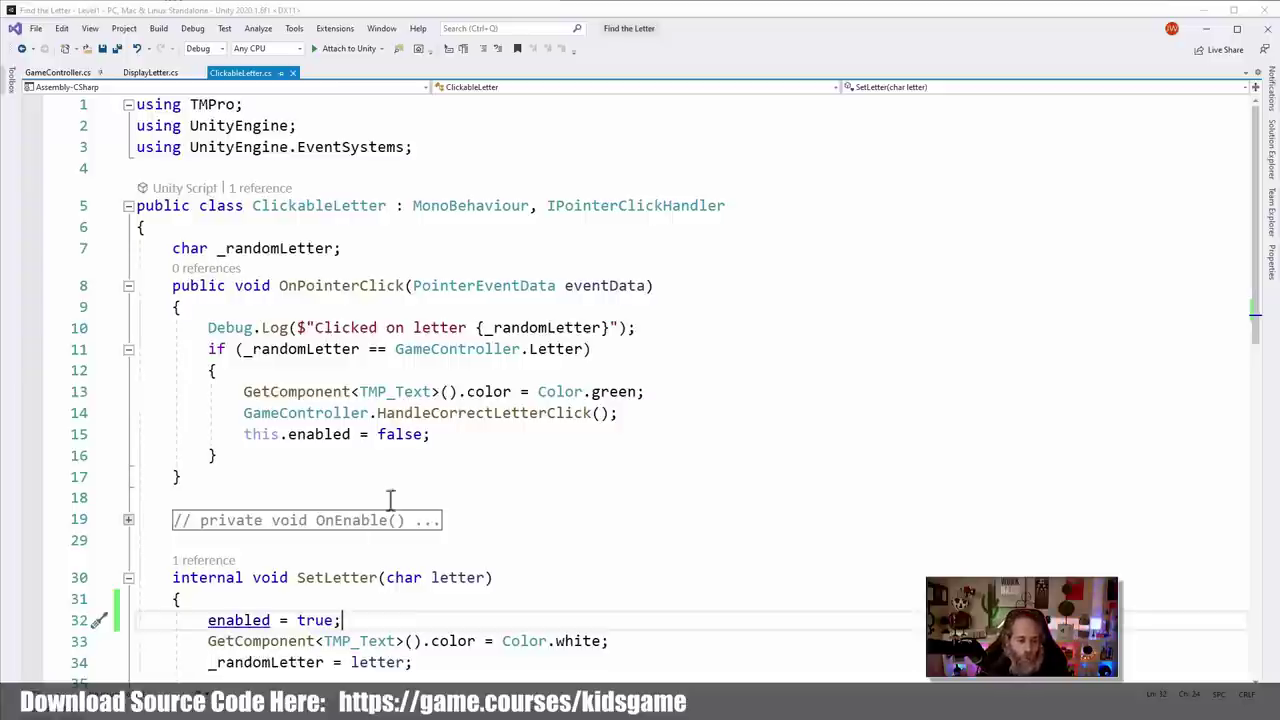
Remove 'this.' from the enabled line on line 15 and return to Unity
click(418, 478)
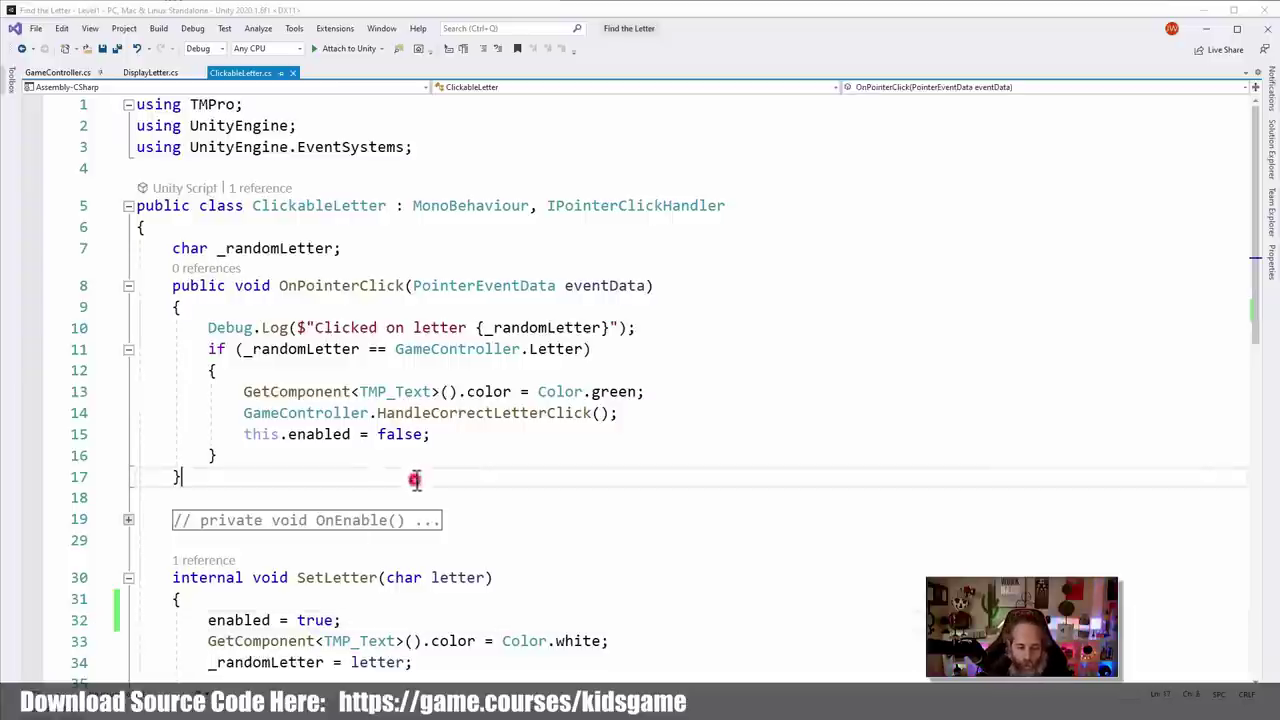
double_click(262, 436)
key(Delete)
key(Delete)
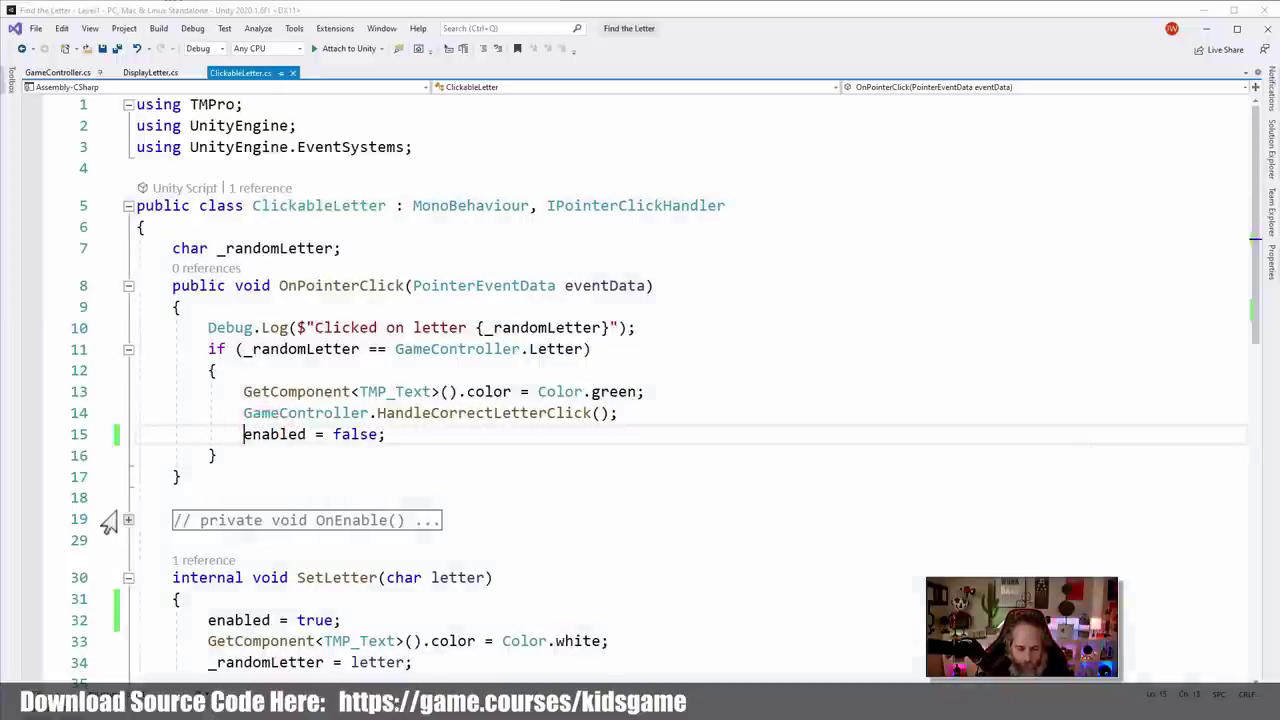
key(alt+Tab)
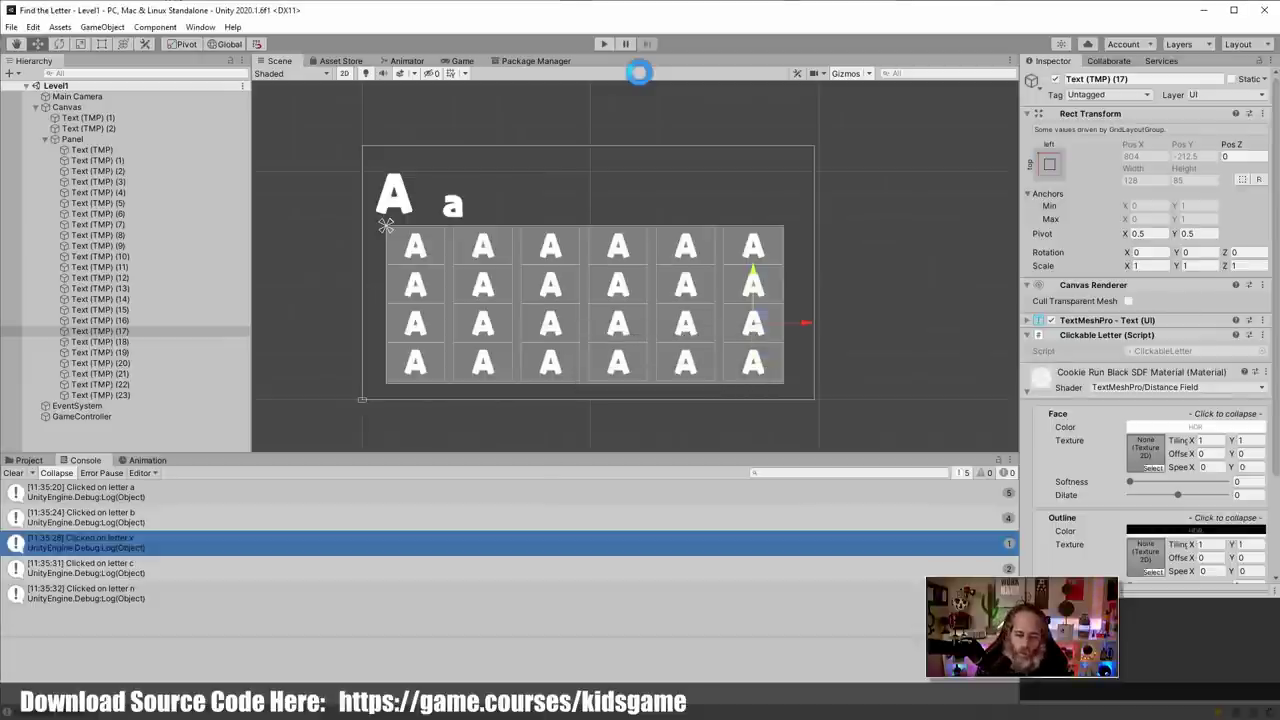
Start the game and click all four A/a letters to finish the A round
click(601, 50)
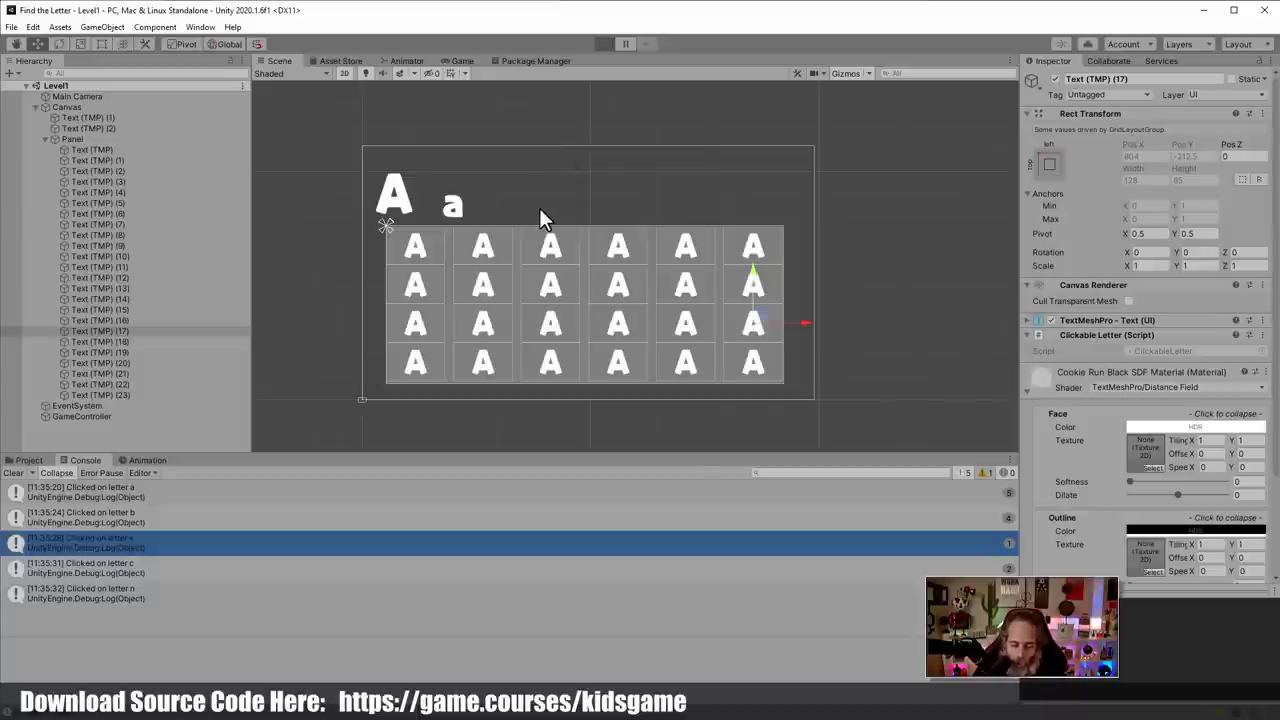
click(380, 235)
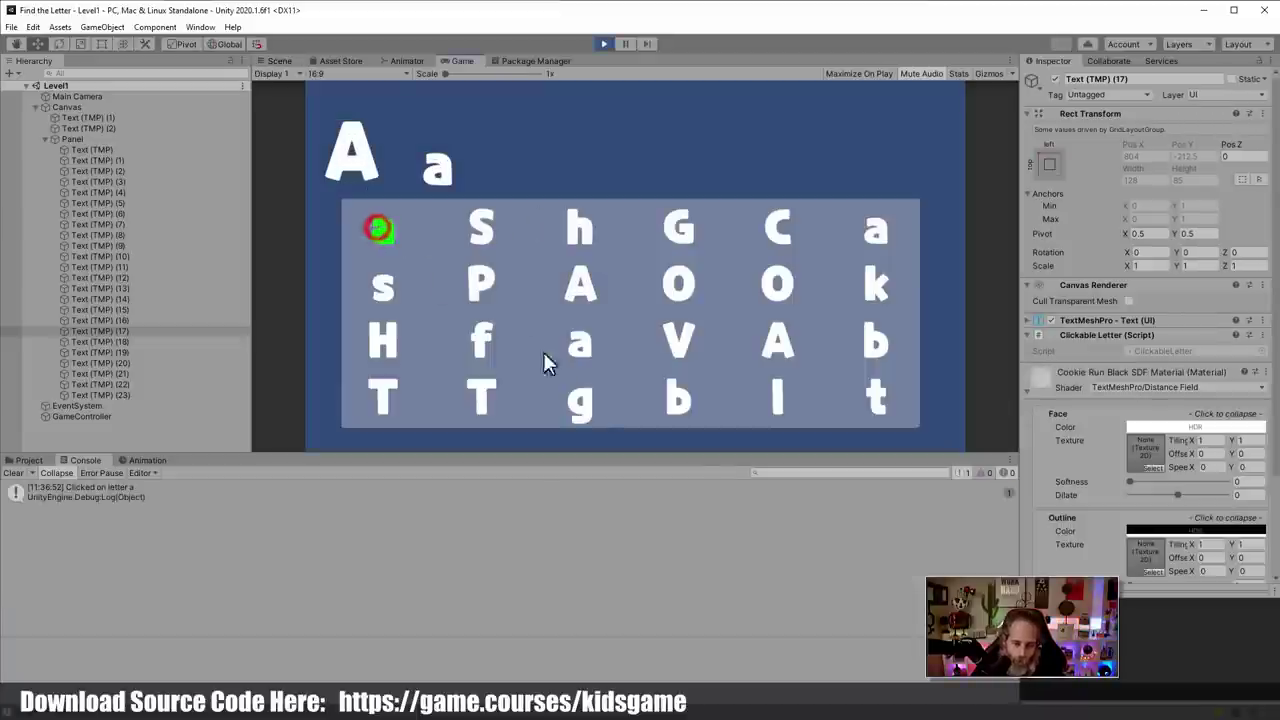
click(580, 345)
click(788, 340)
click(882, 235)
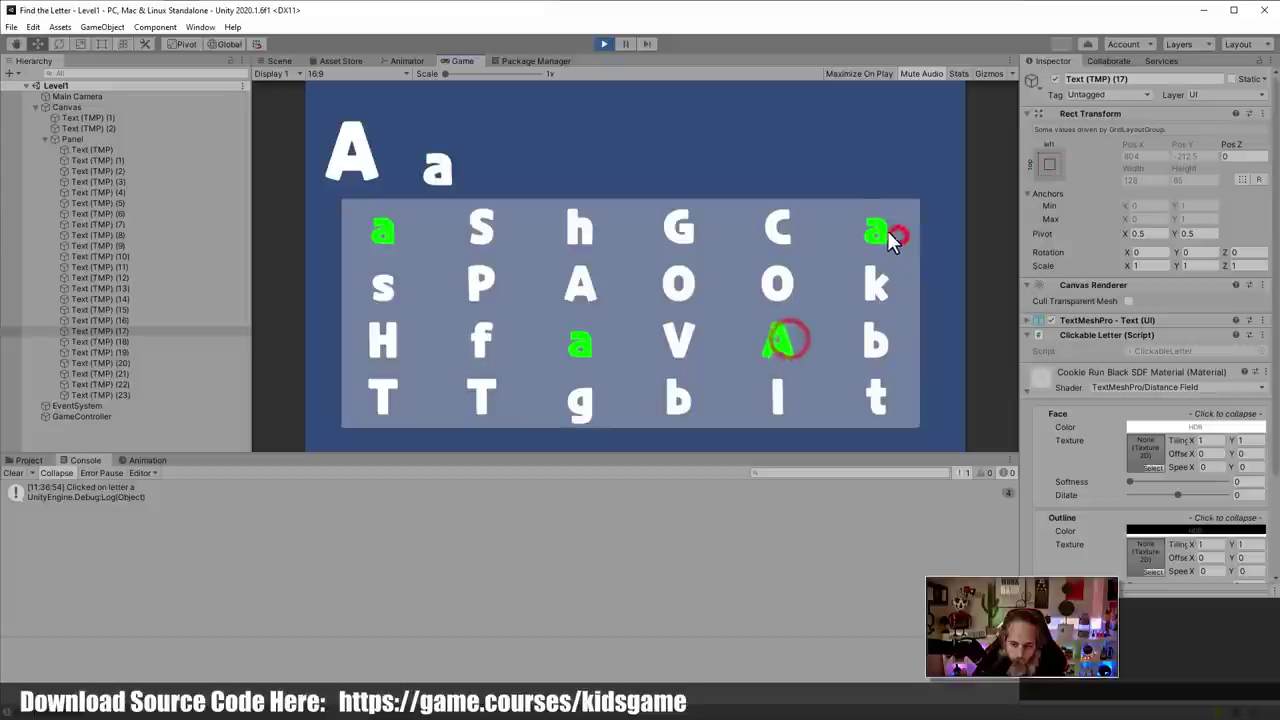
On the regenerated board, click the B/b letters, then test the wrong letters S and w
click(537, 287)
click(588, 285)
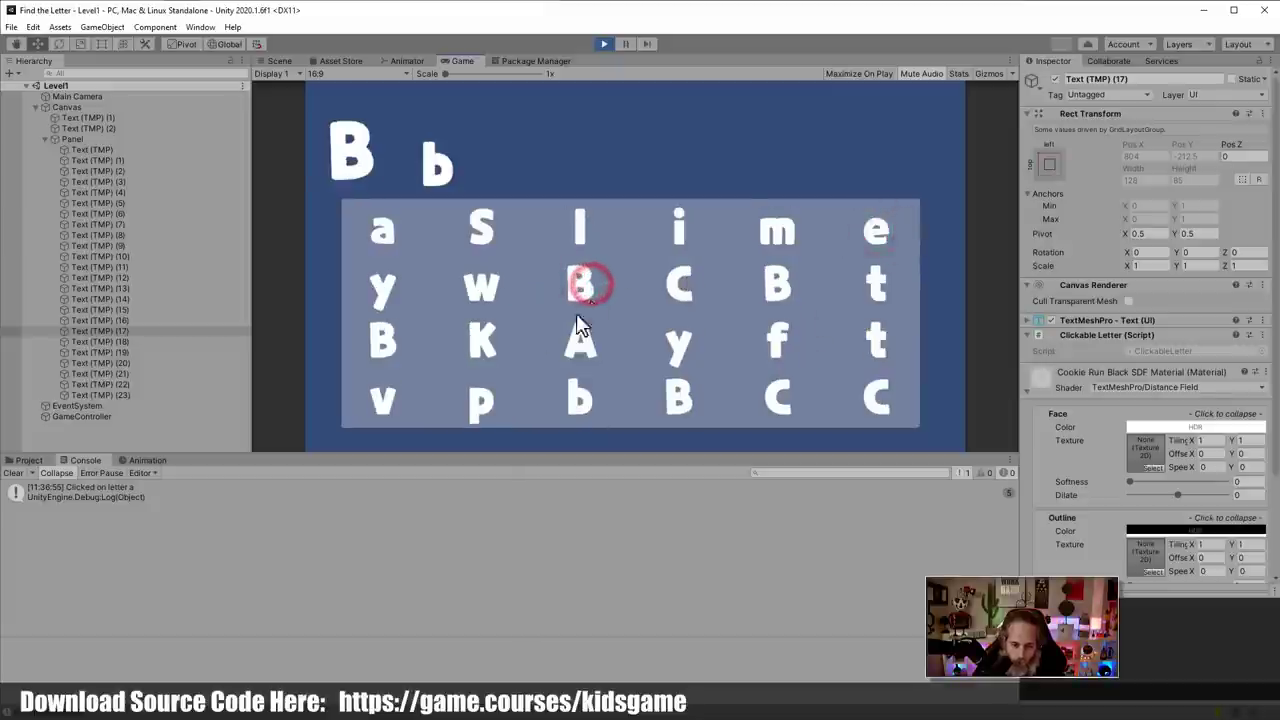
click(664, 374)
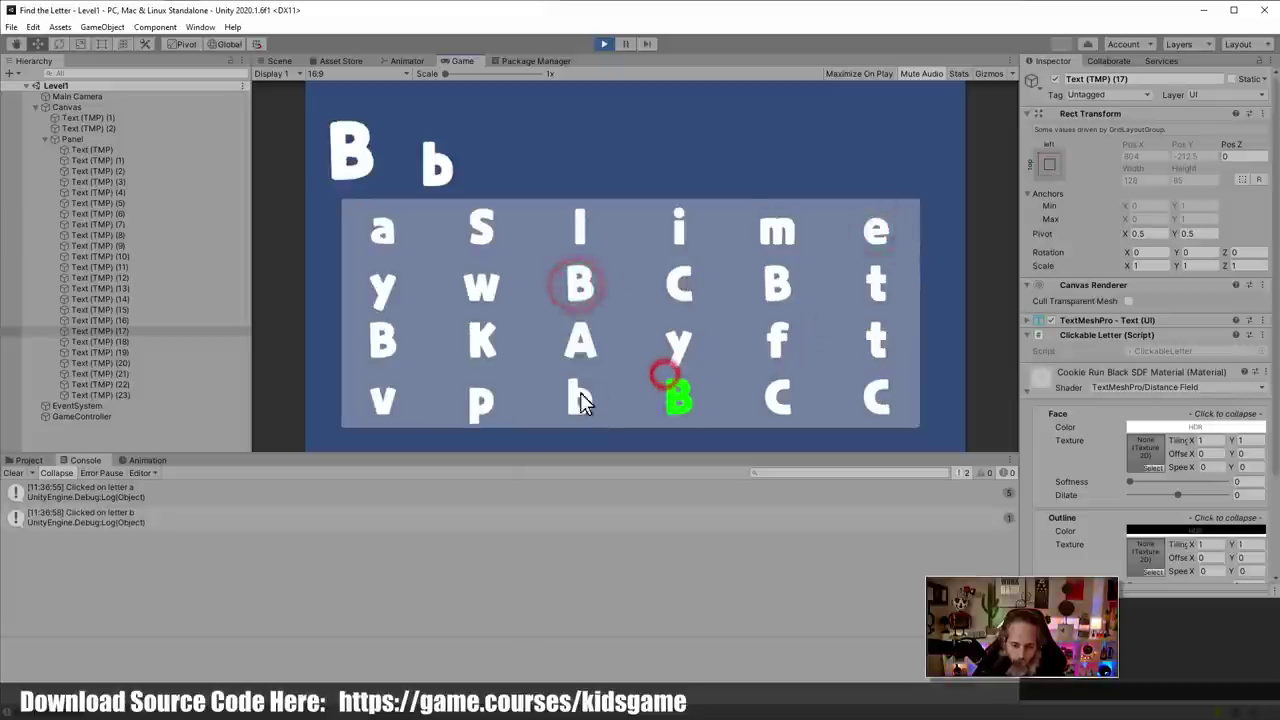
click(578, 398)
click(400, 342)
click(764, 284)
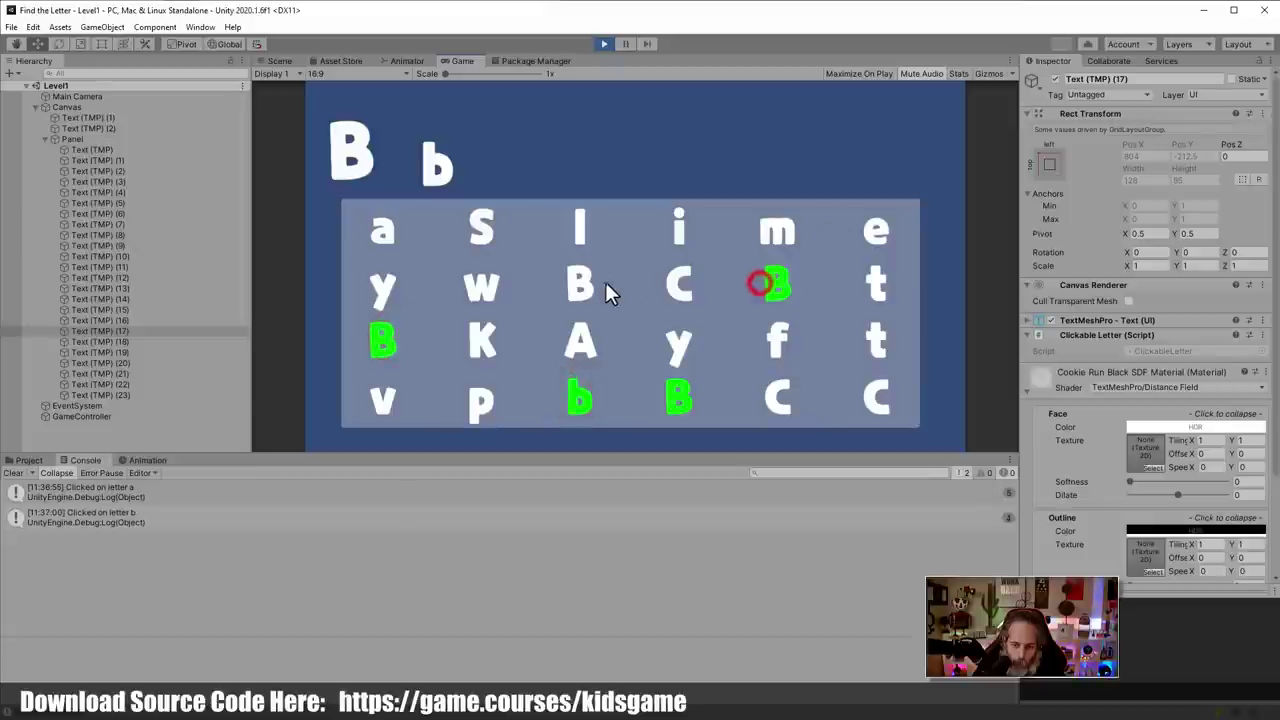
click(597, 284)
click(479, 233)
click(479, 235)
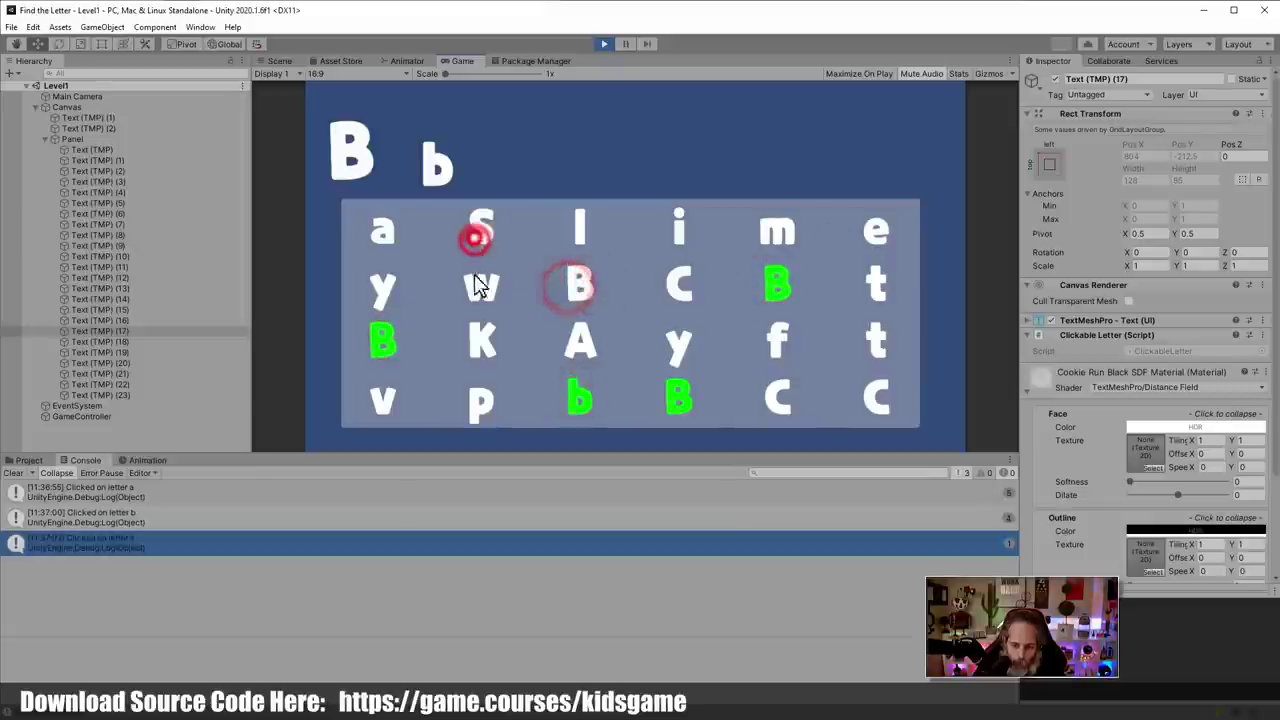
click(474, 286)
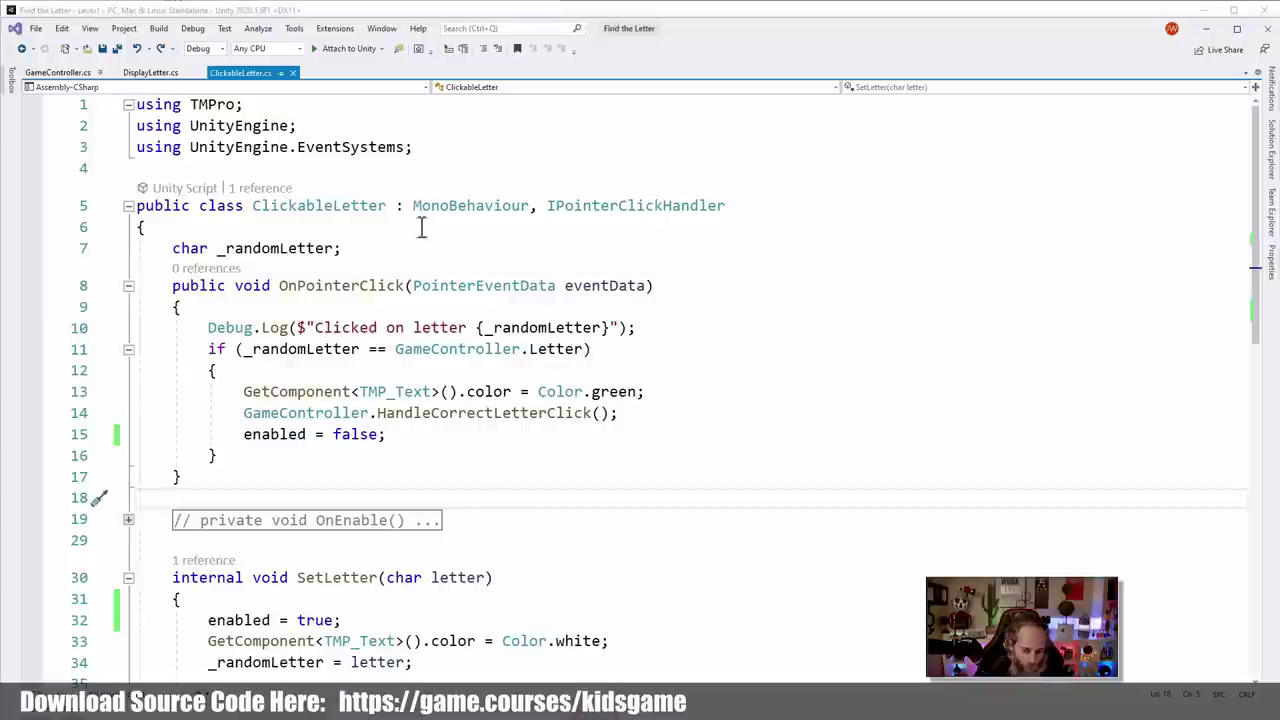
Add an empty Update() method below OnPointerClick, save ClickableLetter.cs, and return to Unity
click(400, 11)
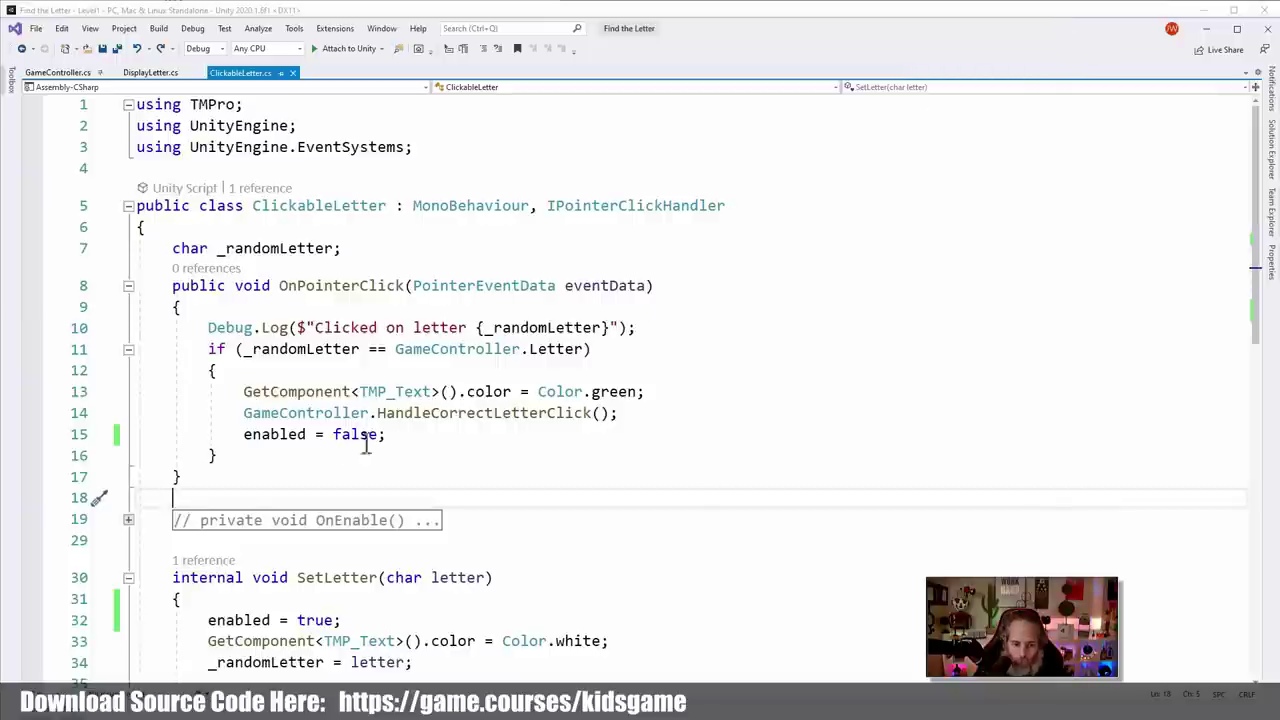
key(Return)
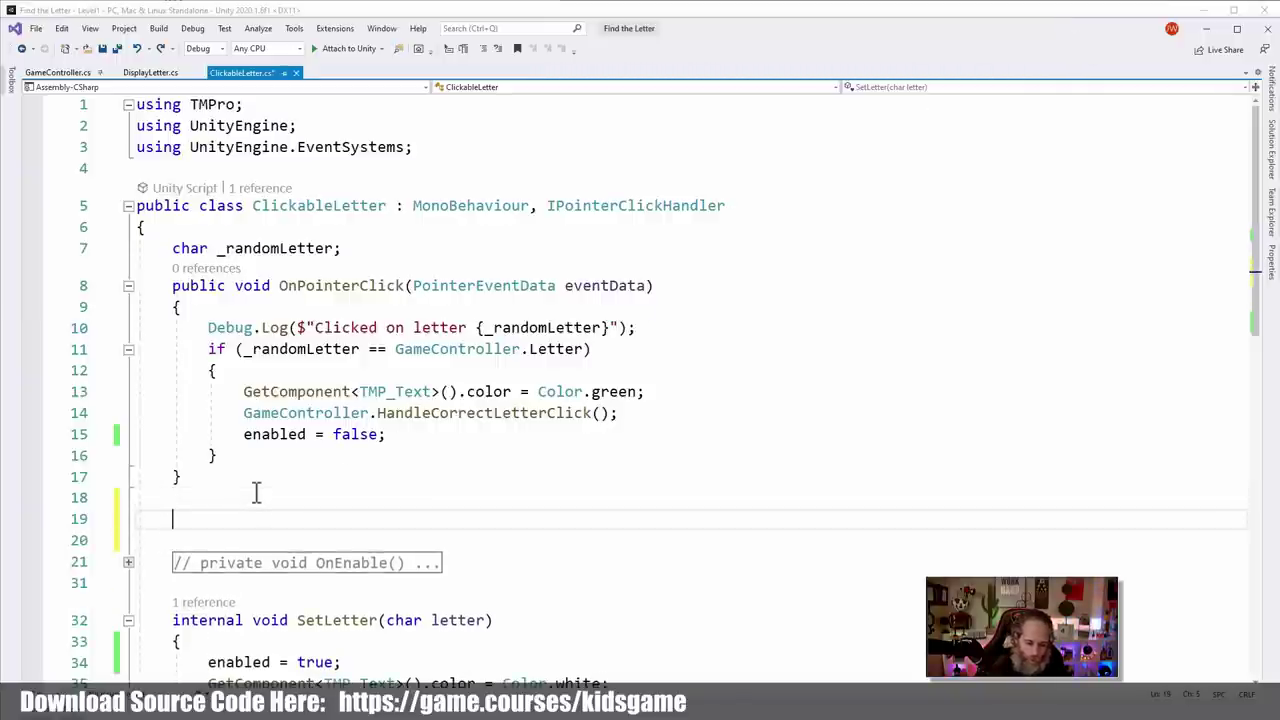
text(upda)
key(Tab)
key(ctrl+s)
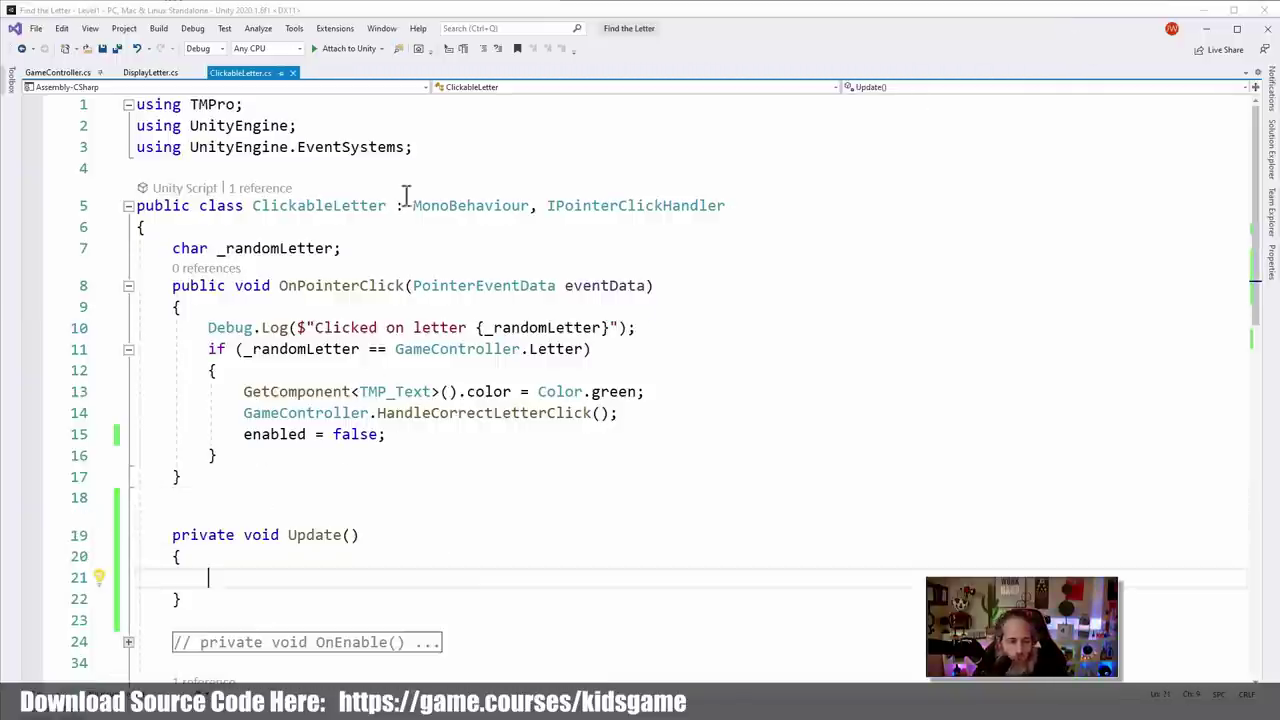
click(386, 22)
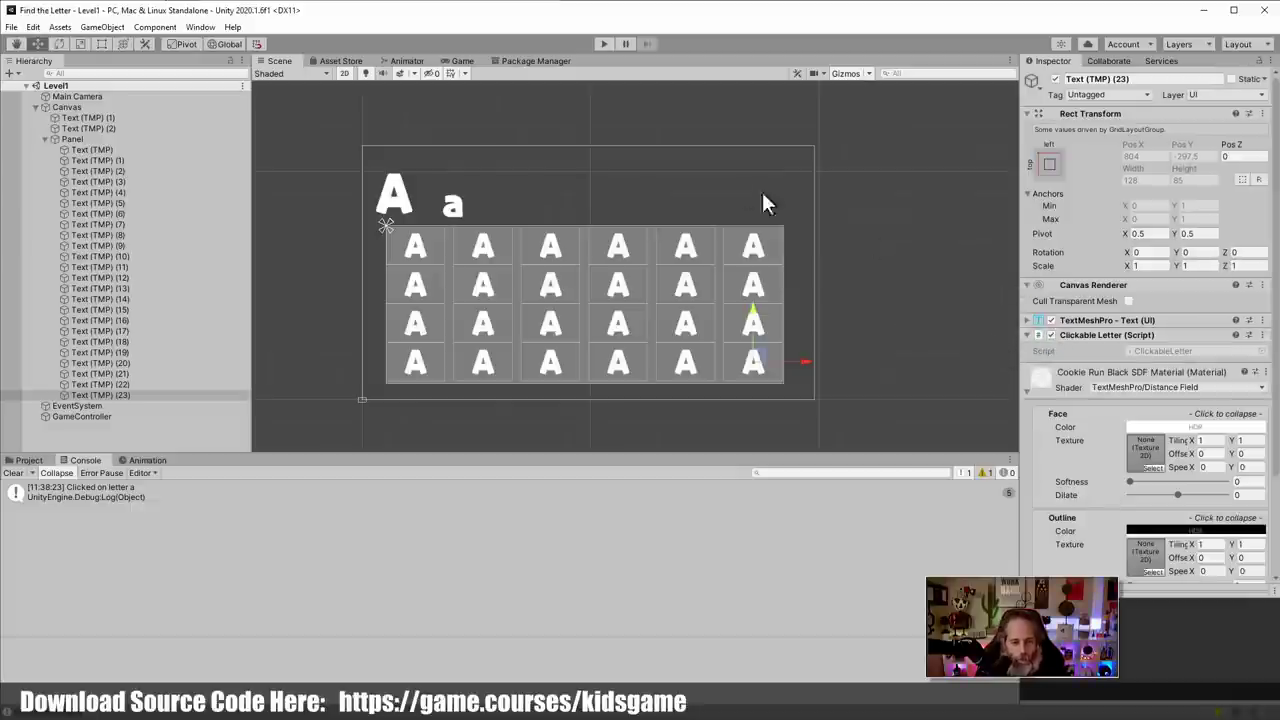
Play the game, click the five A/a letters, then select all 24 Text (TMP) objects
click(603, 46)
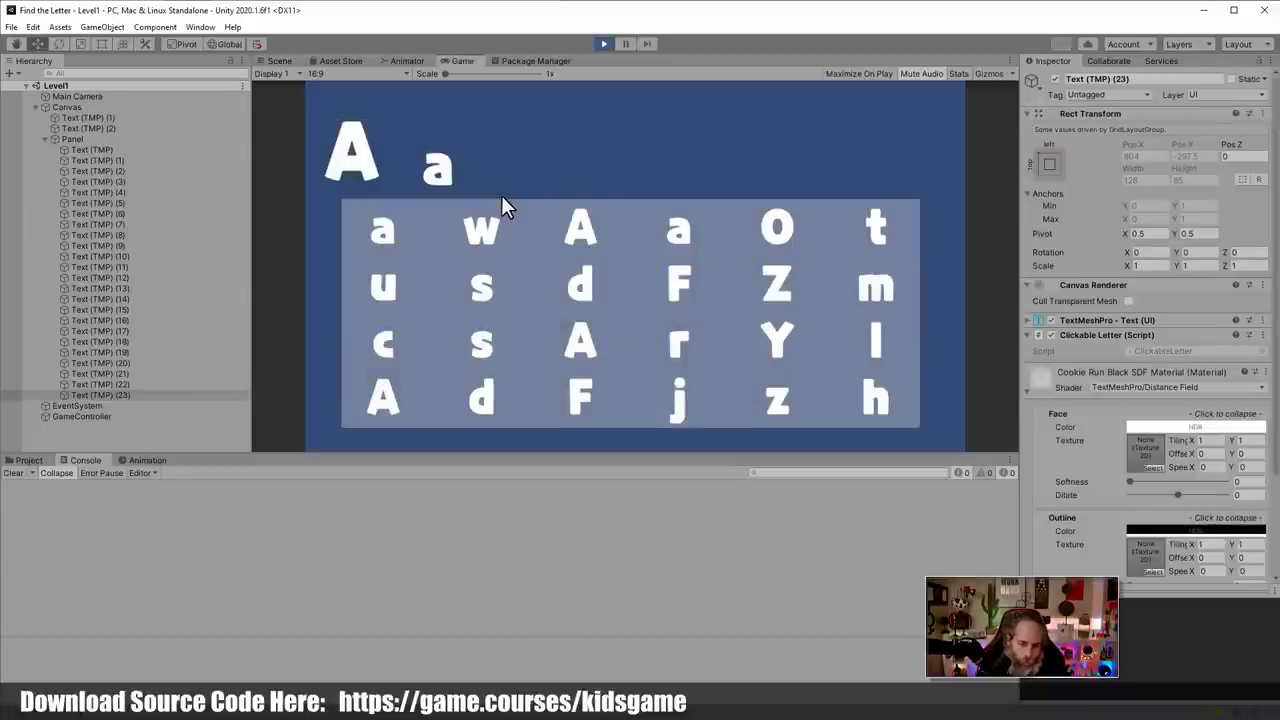
click(386, 226)
click(559, 227)
click(692, 227)
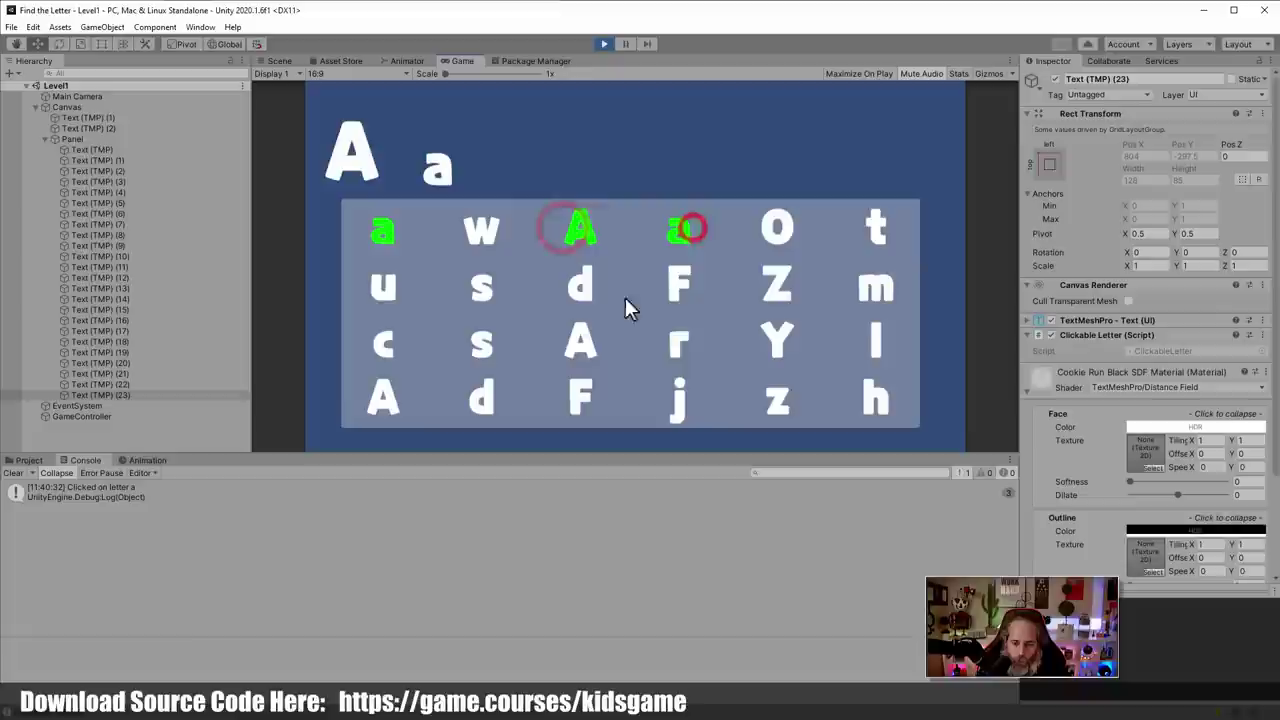
click(580, 345)
click(374, 395)
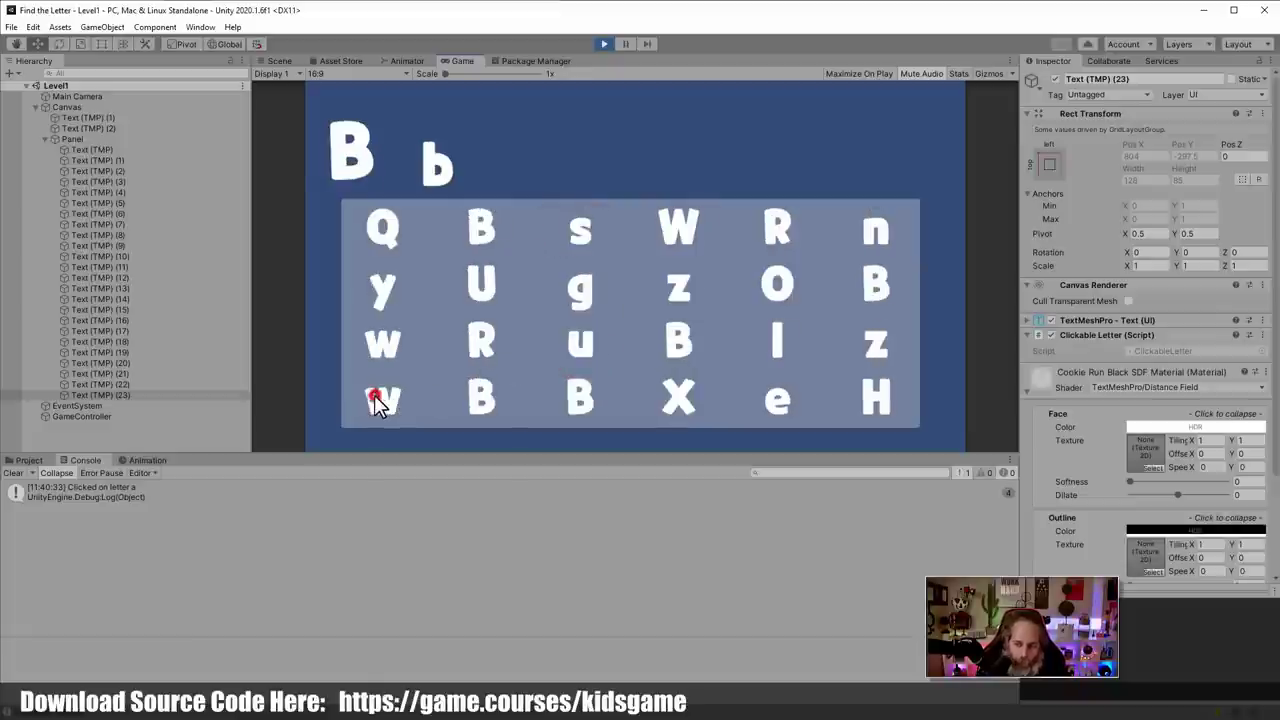
click(374, 395)
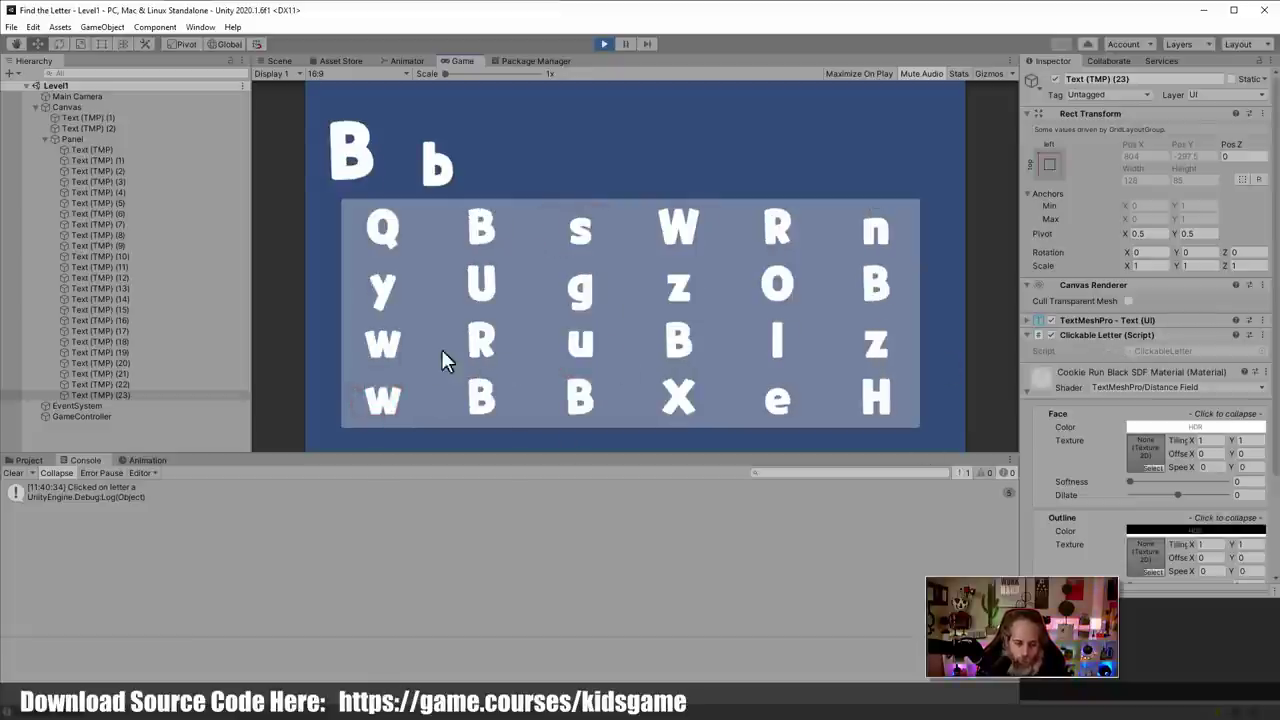
click(95, 149)
shift+click(109, 393)
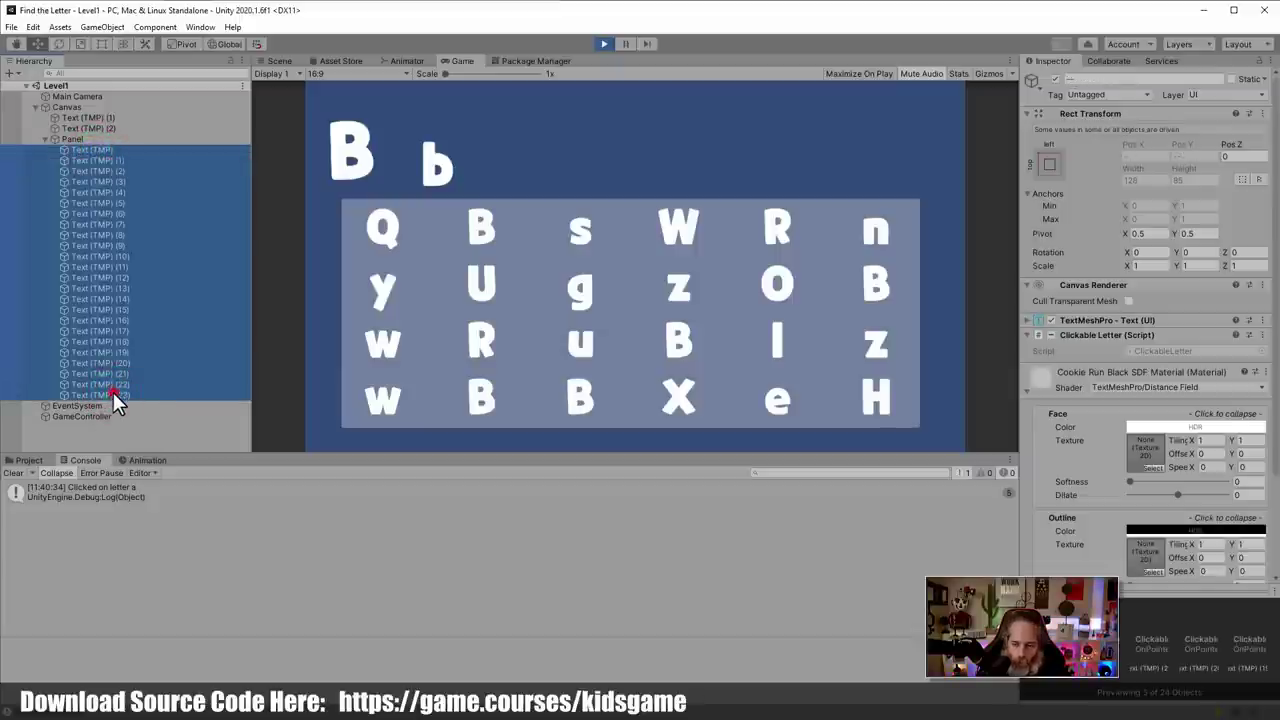
Step through Text (TMP) (17) and (18), then click four B letters on the board
click(113, 392)
key(Up)
key(Up)
key(Up)
key(Up)
key(Up)
key(Up)
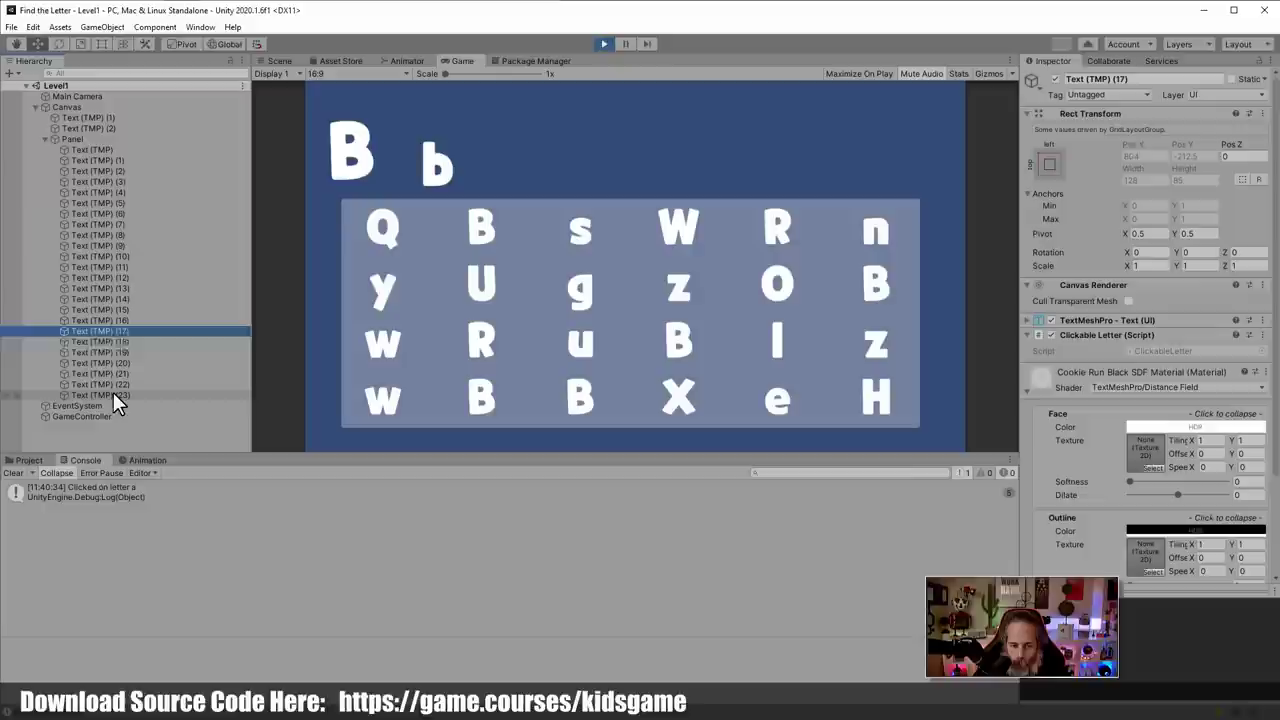
key(Down)
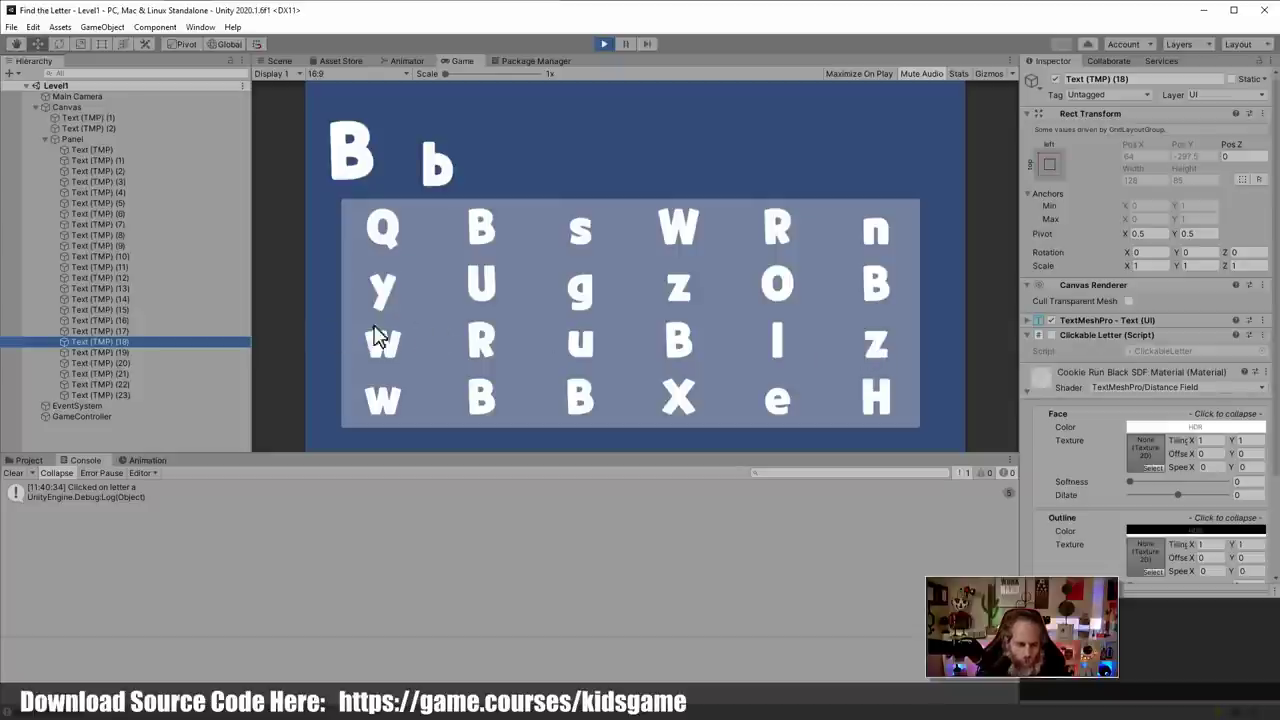
click(474, 230)
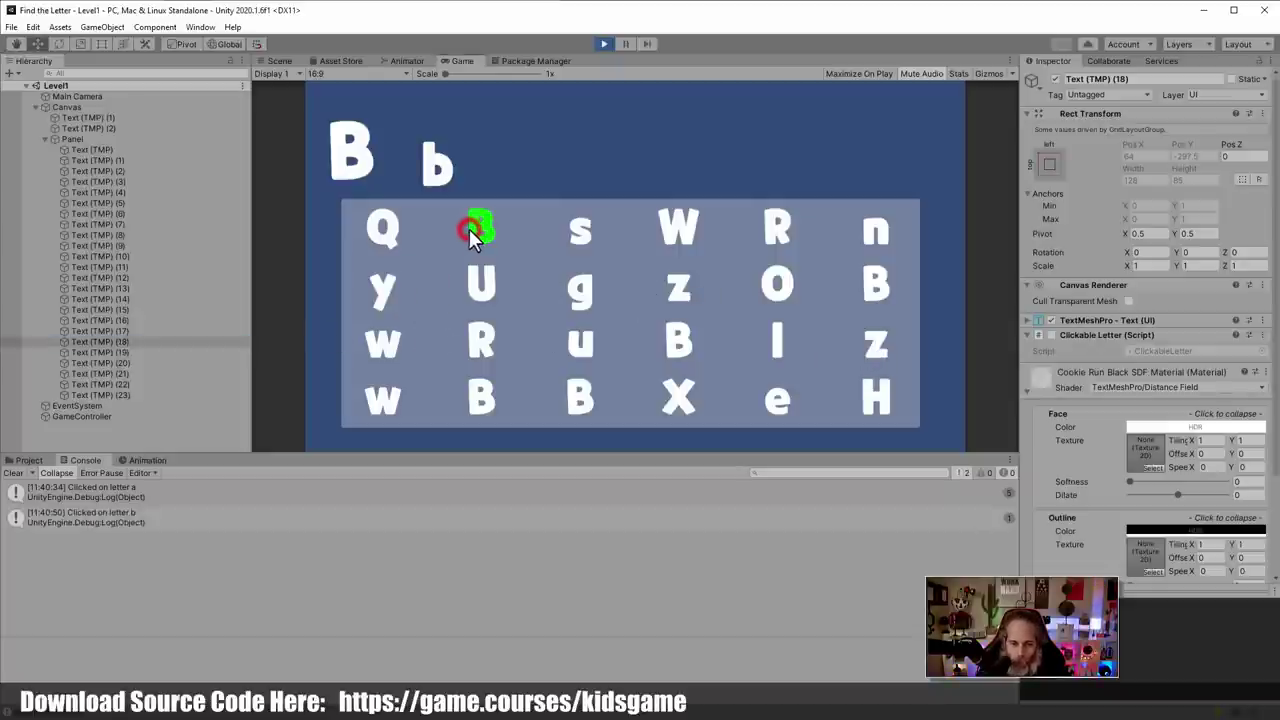
click(672, 338)
click(578, 398)
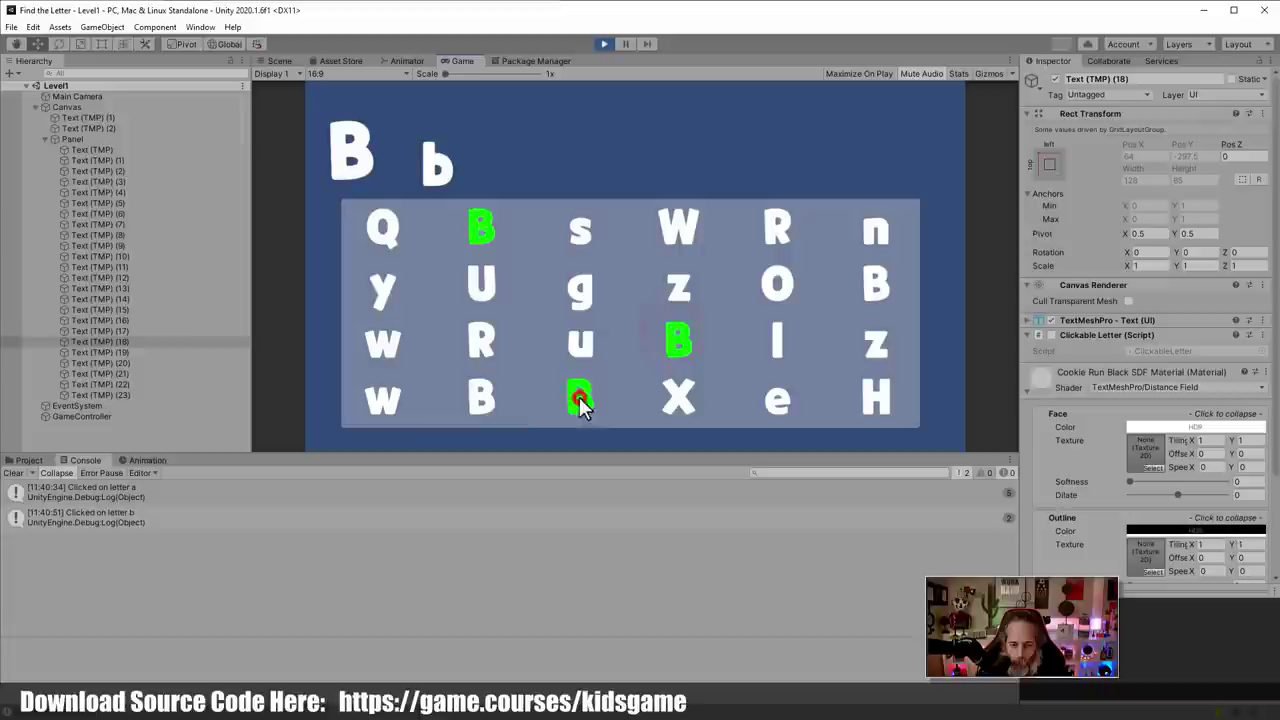
click(484, 401)
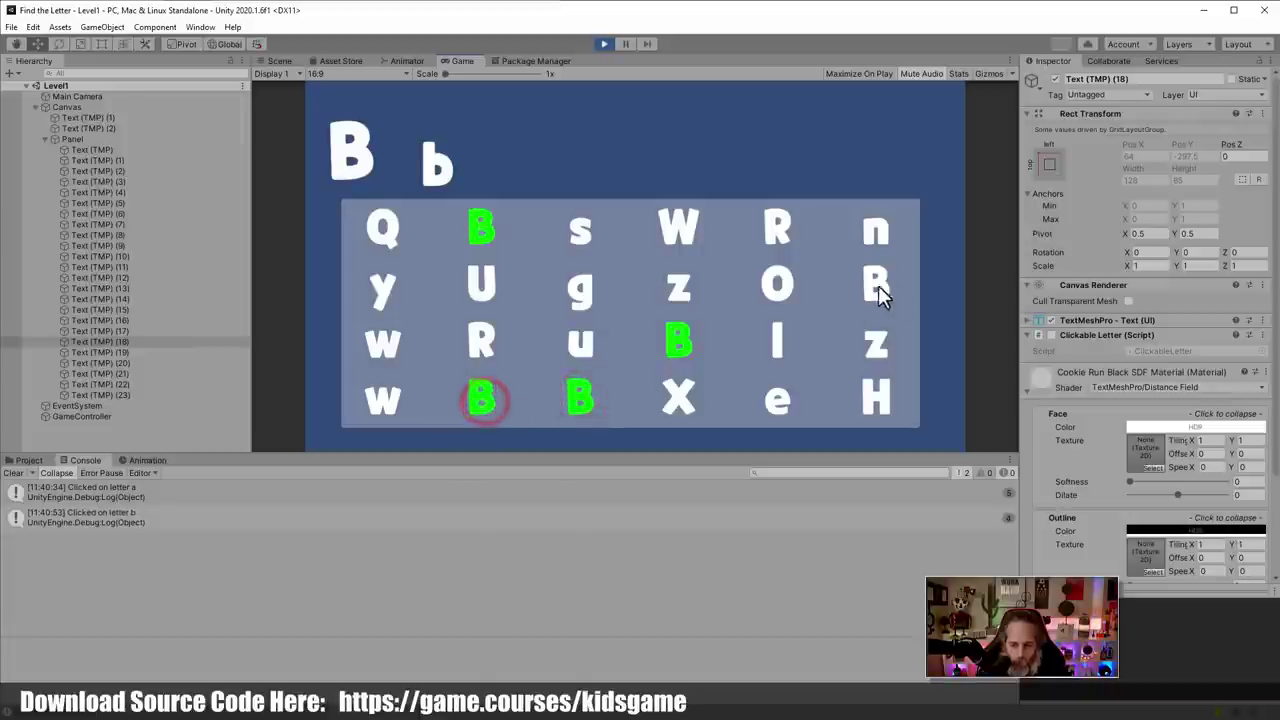
Click the last B while inspecting Text (TMP) (10)–(12), then stop play mode
click(152, 279)
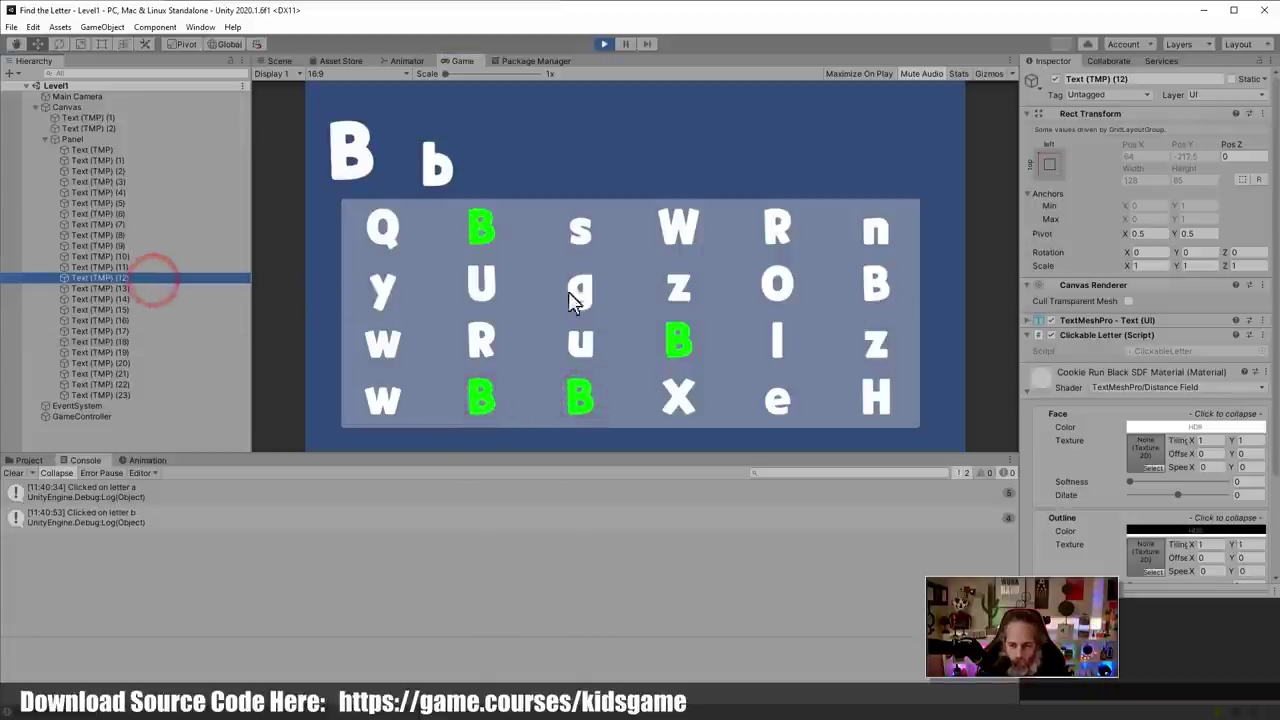
click(873, 285)
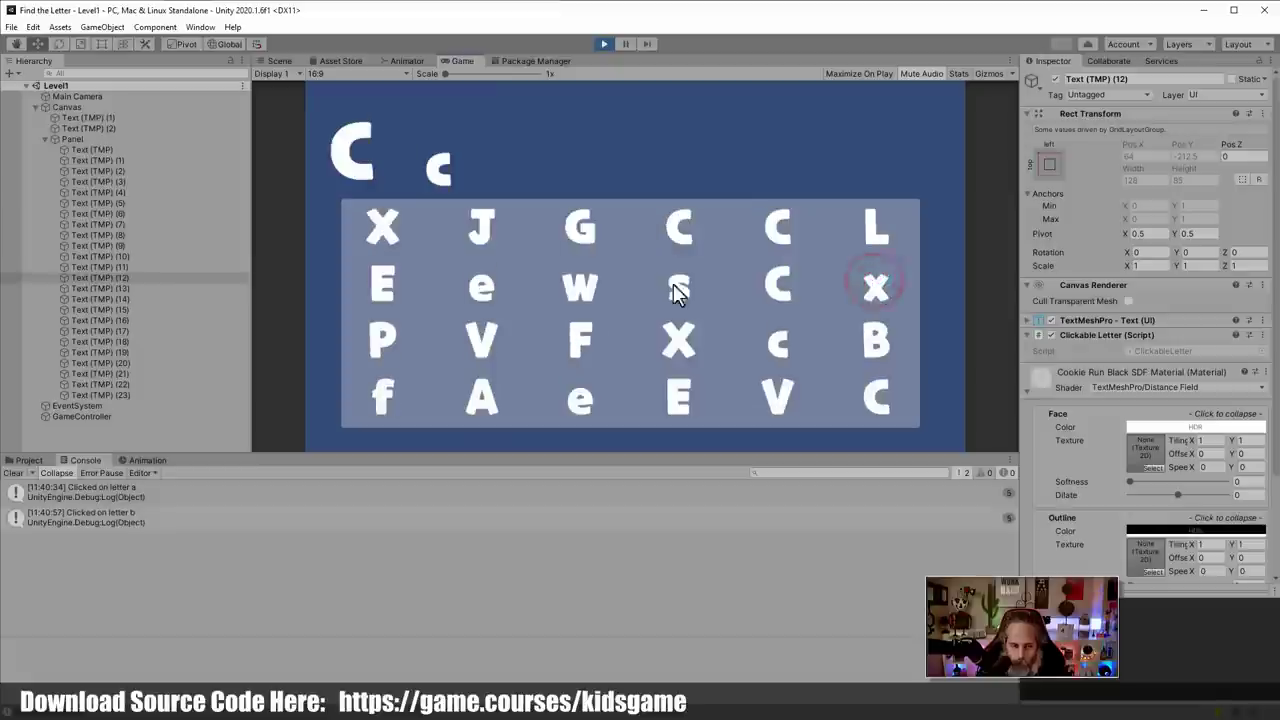
click(165, 267)
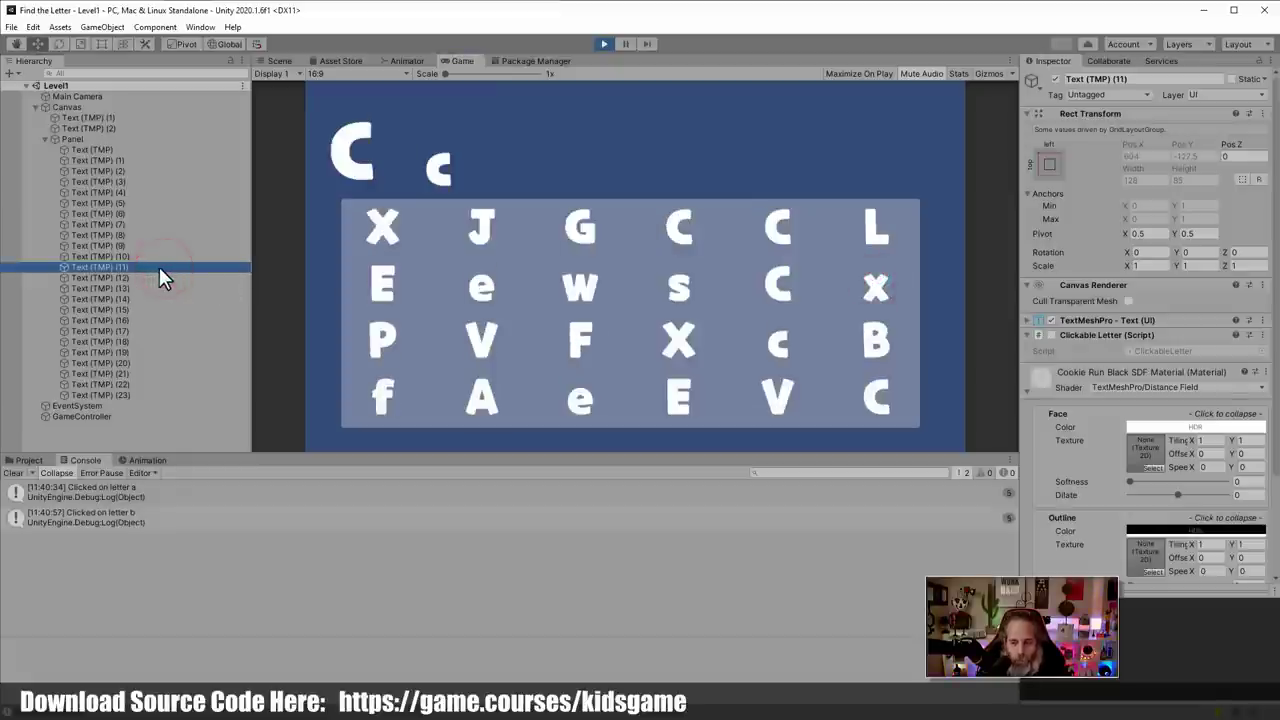
click(136, 257)
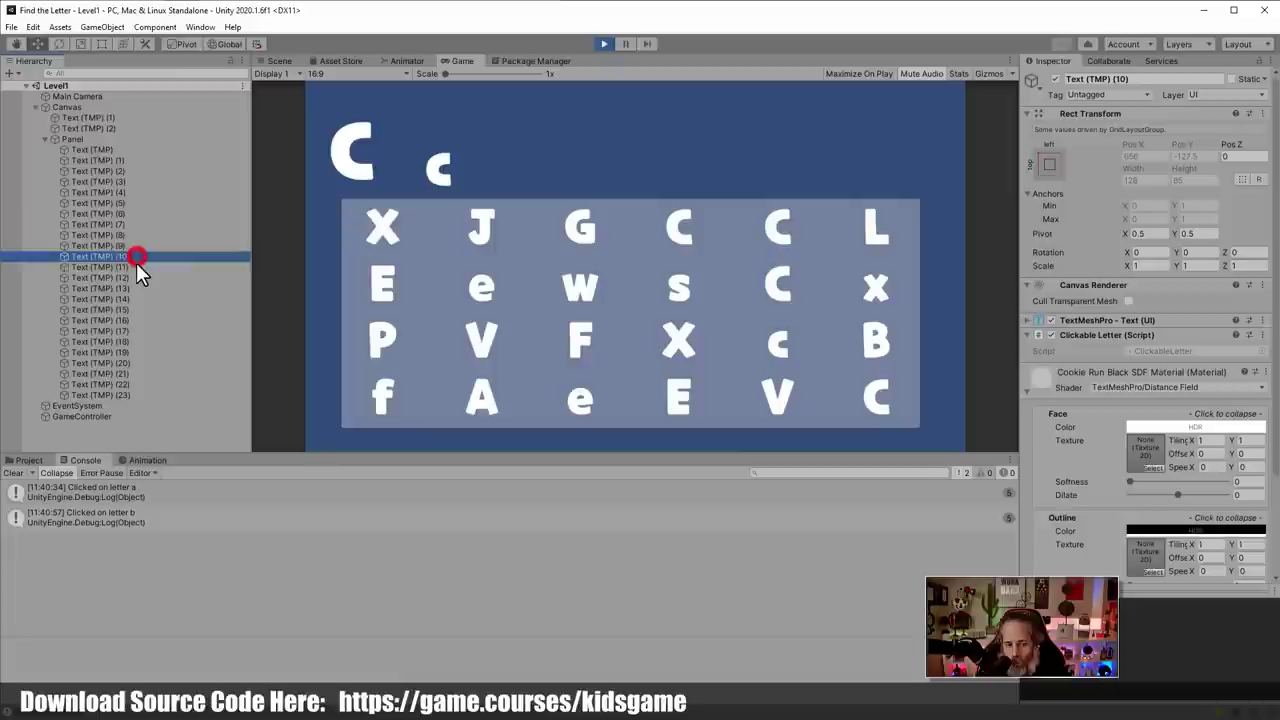
click(137, 266)
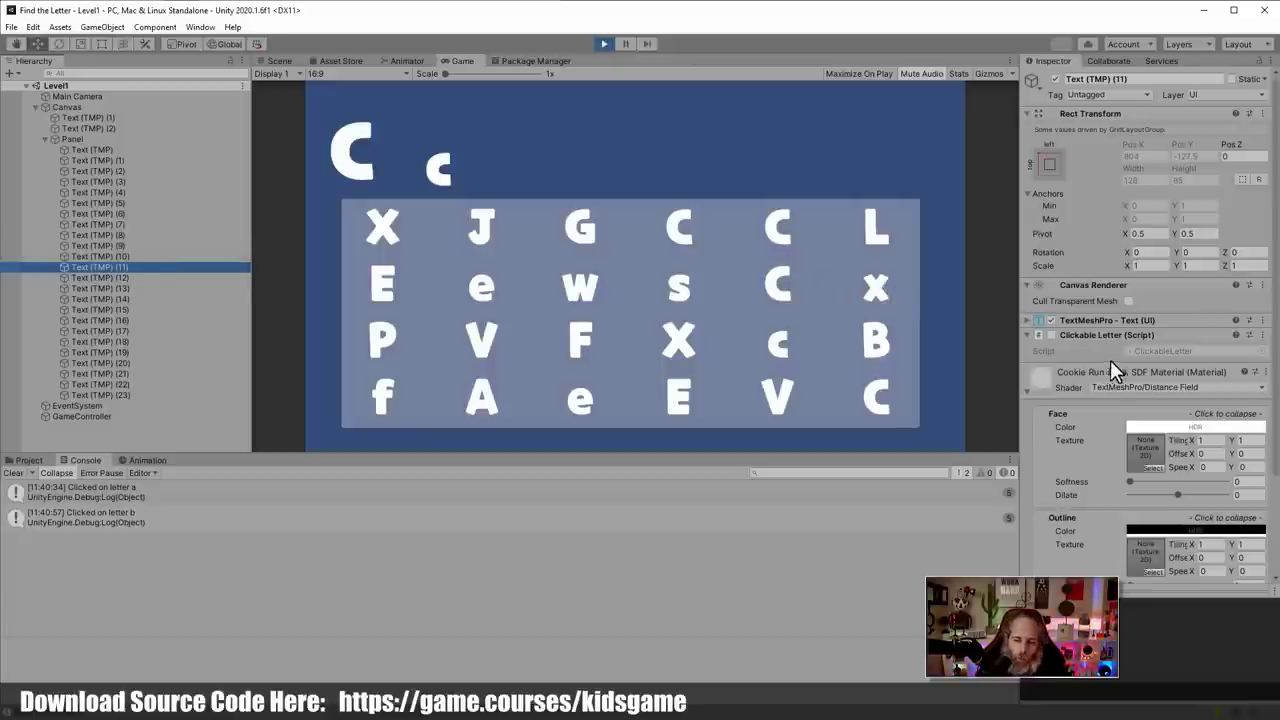
click(128, 279)
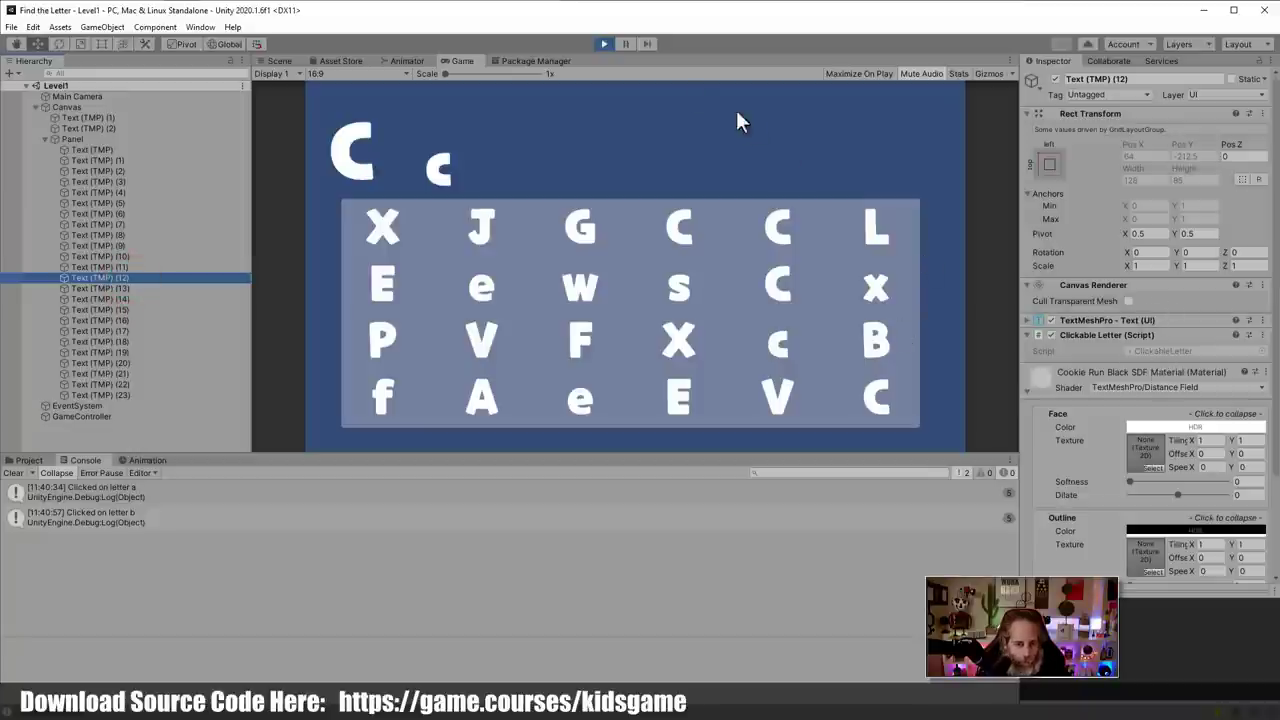
click(602, 43)
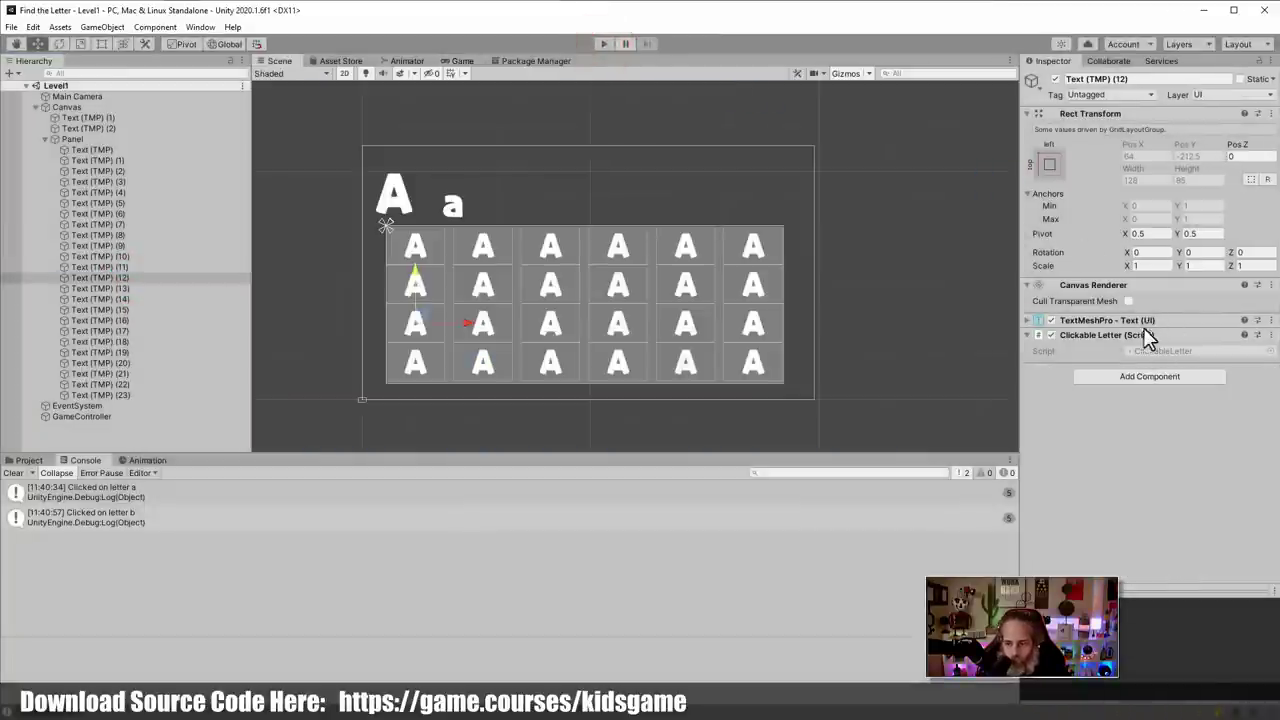
Open ClickableLetter and inspect the HandleCorrectLetterClick definition with F12
double_click(1153, 357)
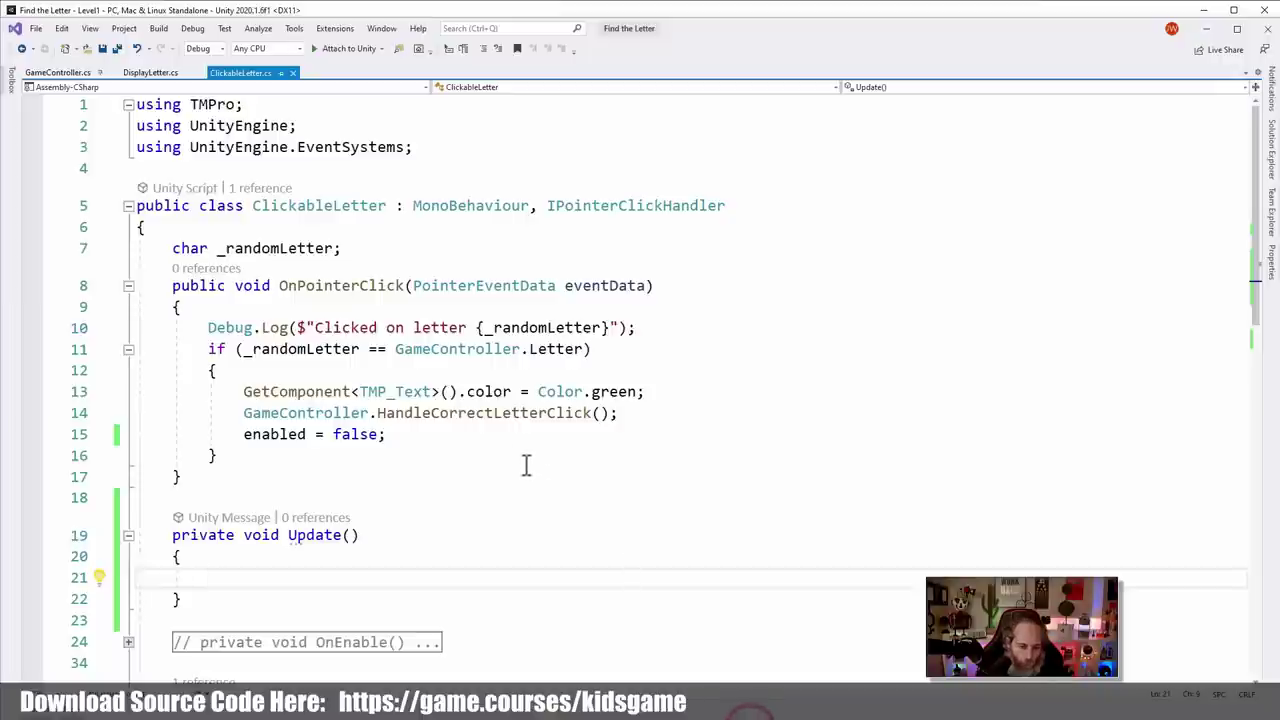
click(493, 434)
scroll(491, 434, down, 2)
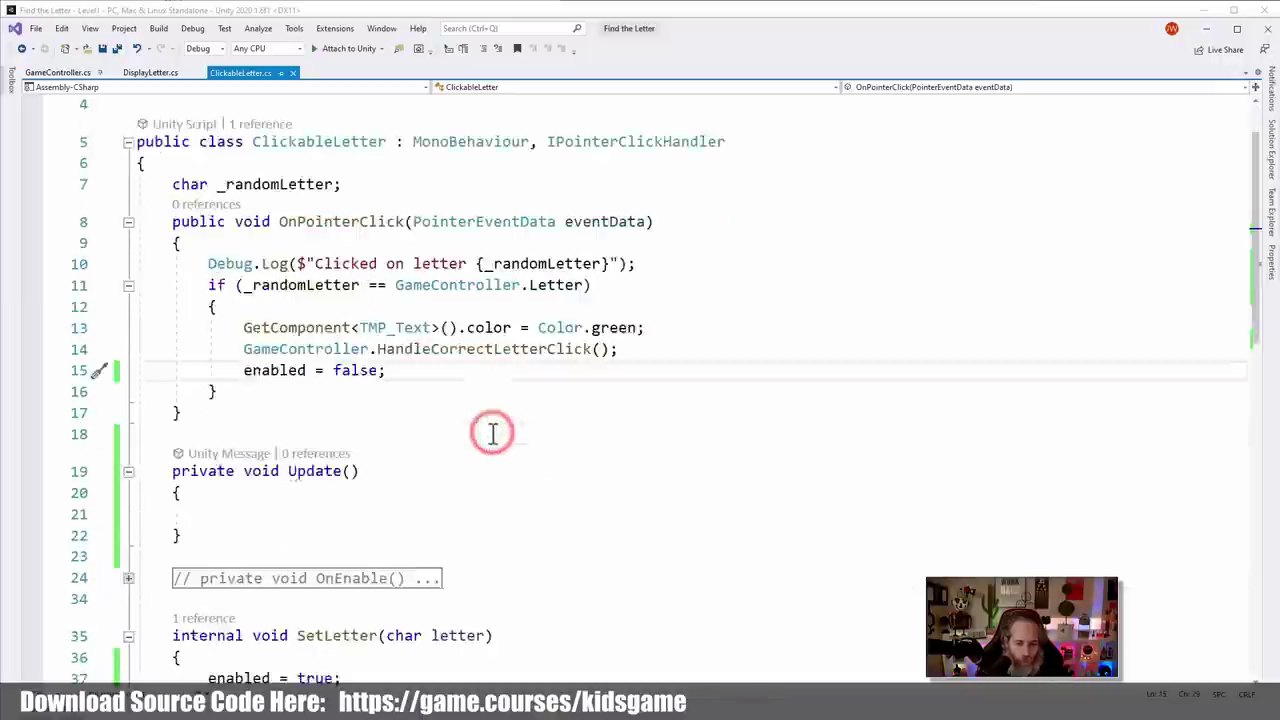
click(437, 285)
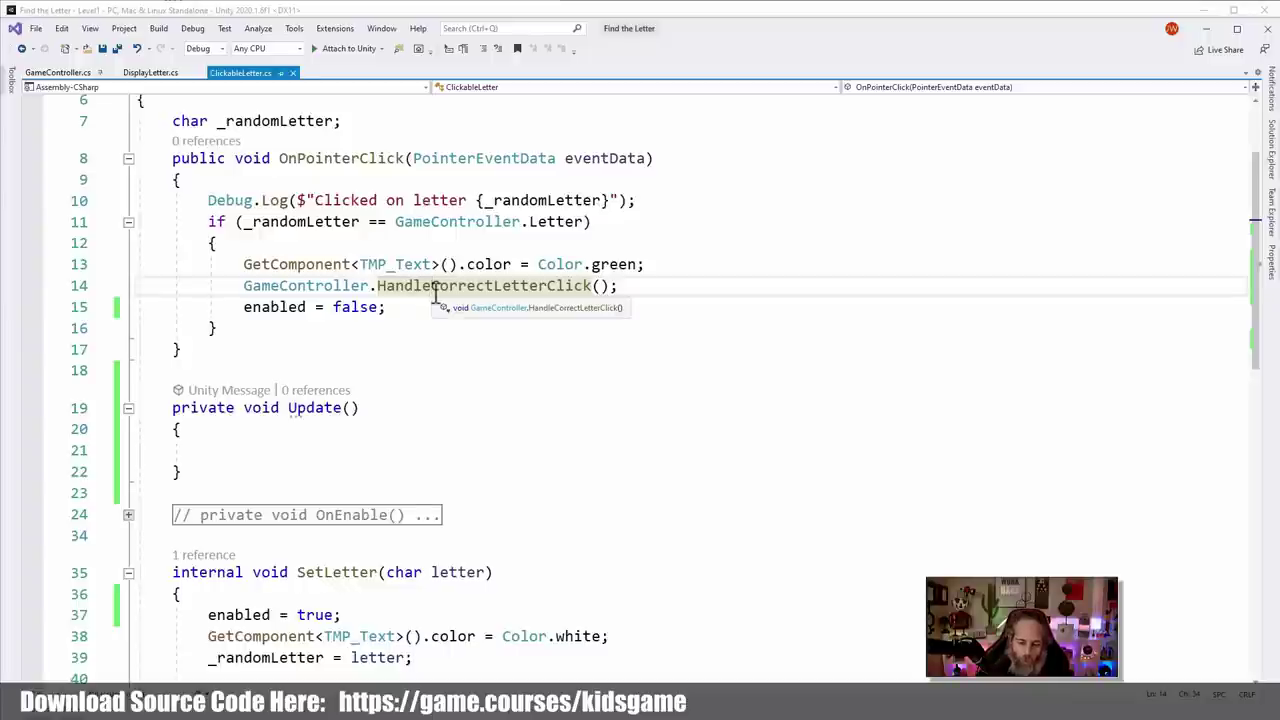
key(F12)
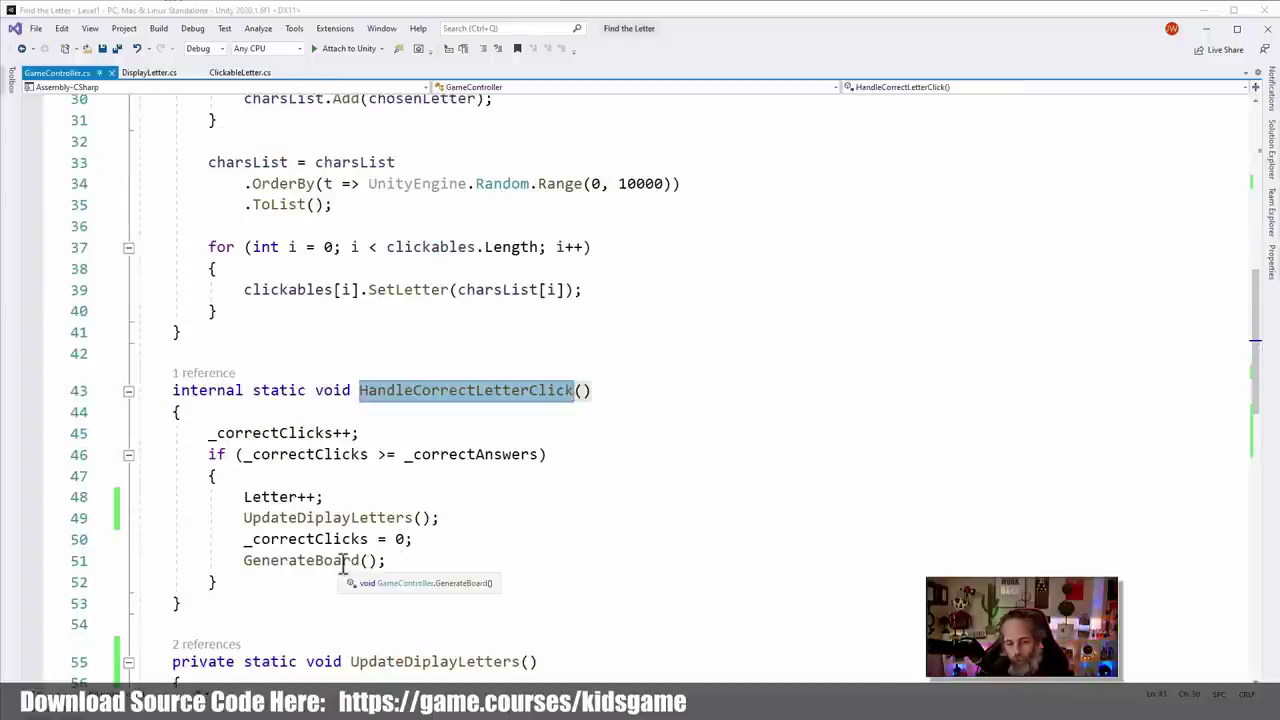
key(ctrl+minus)
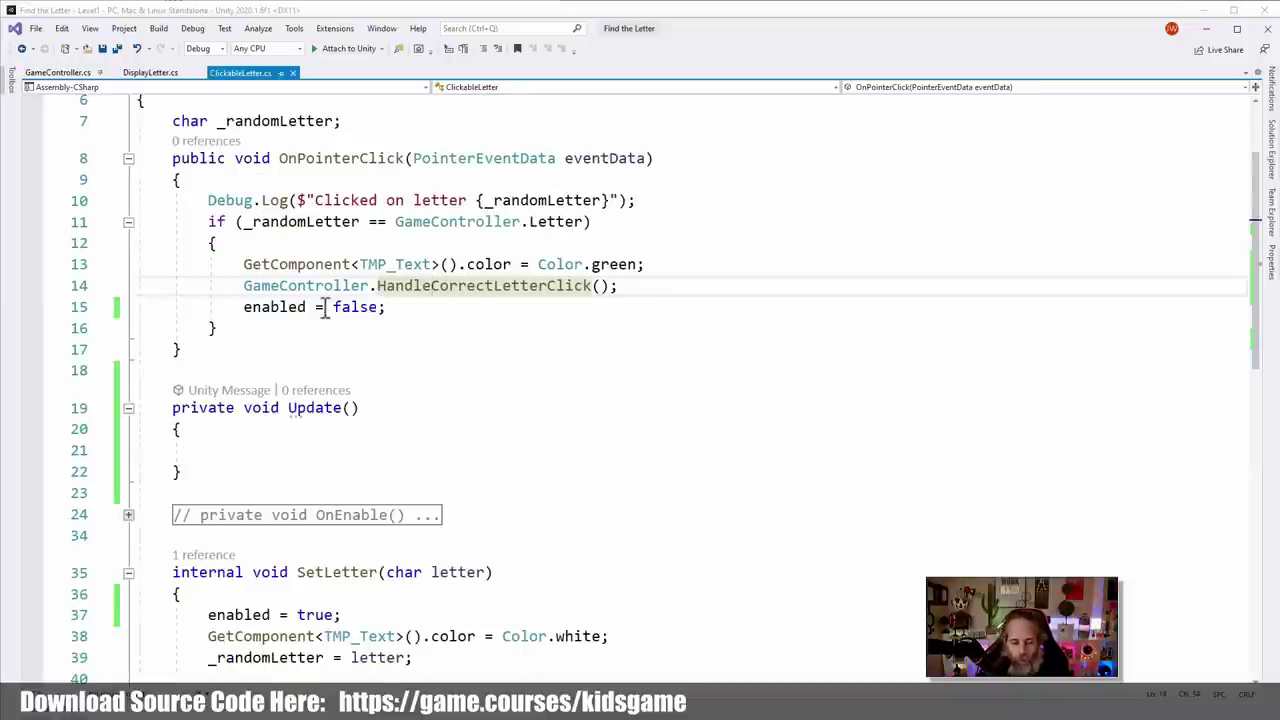
Move 'enabled = false;' above the GameController.HandleCorrectLetterClick() call and delete the leftover empty line
click(270, 307)
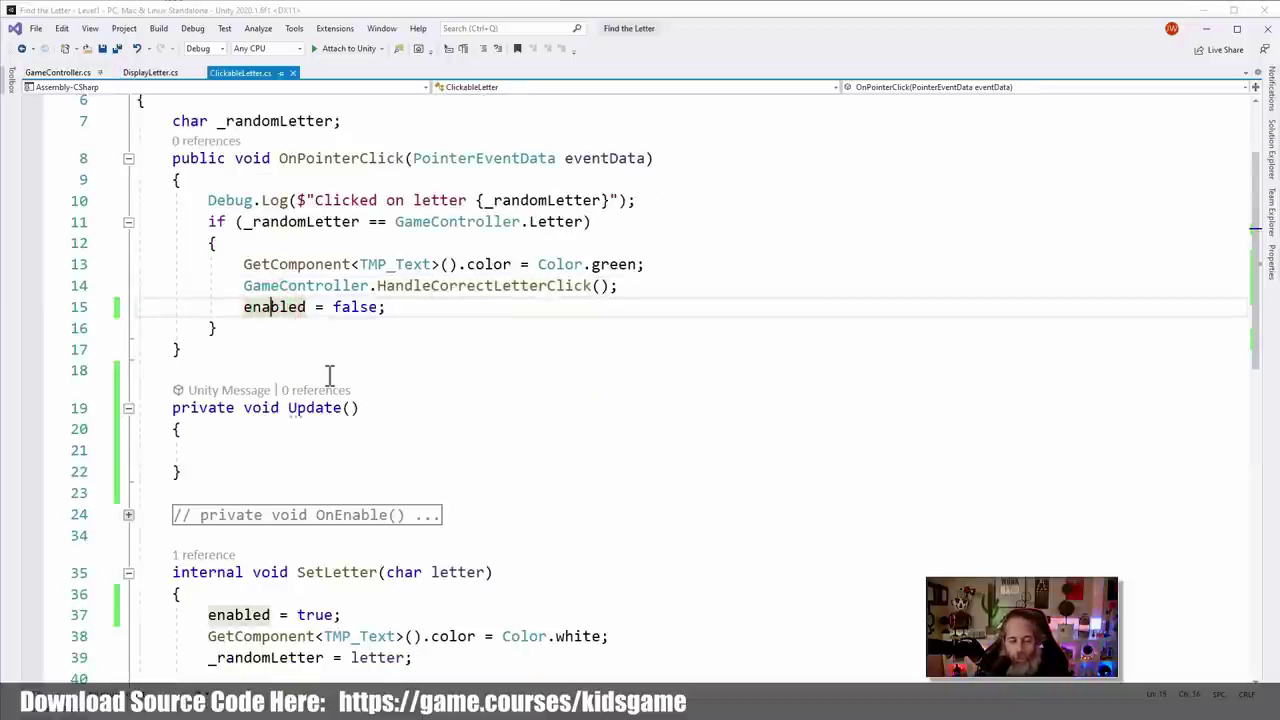
key(shift+End)
key(ctrl+x)
key(Up)
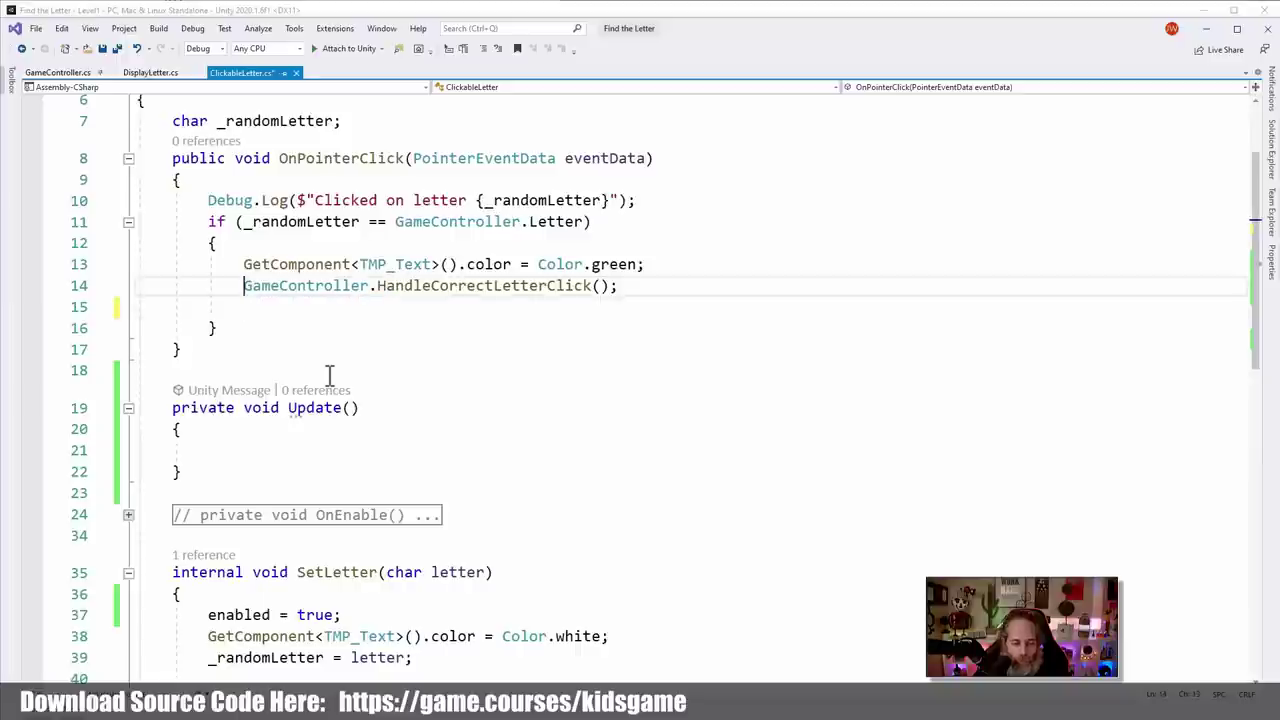
key(ctrl+Return)
key(ctrl+v)
key(Down)
key(Down)
key(ctrl+shift+l)
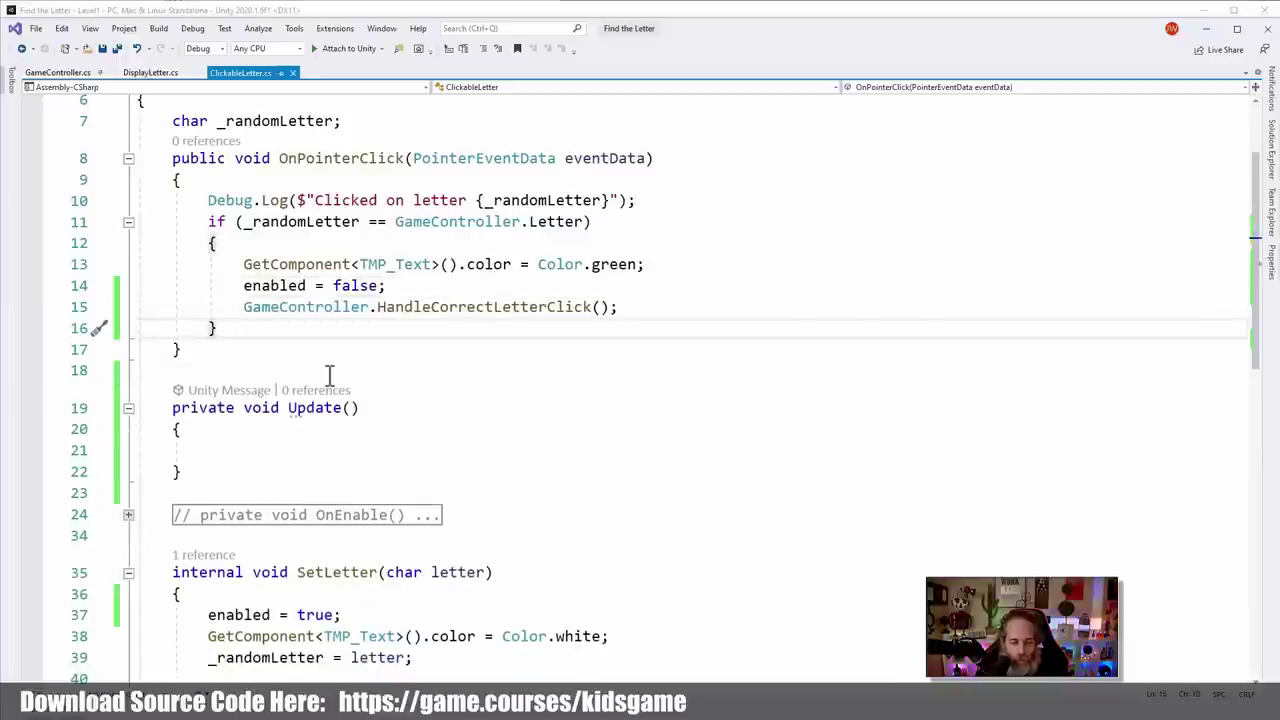
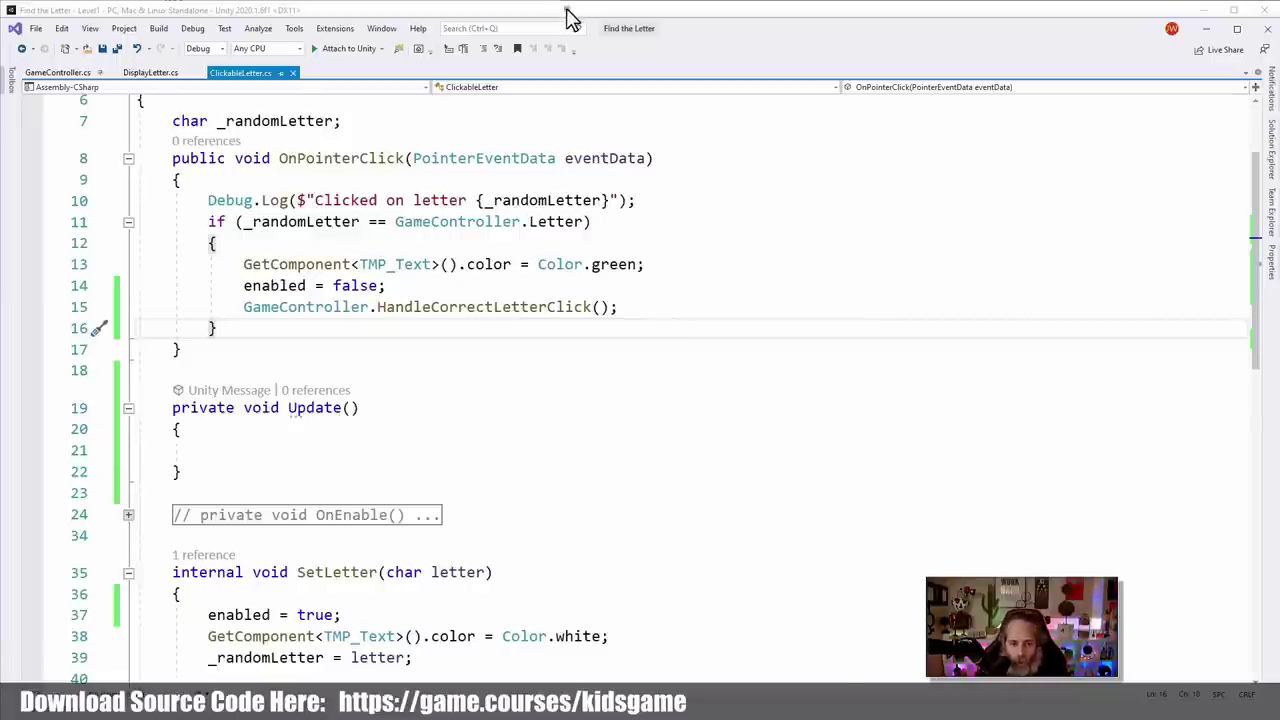
Return from Visual Studio to the Unity editor, where the Find the Letter game is running
click(603, 43)
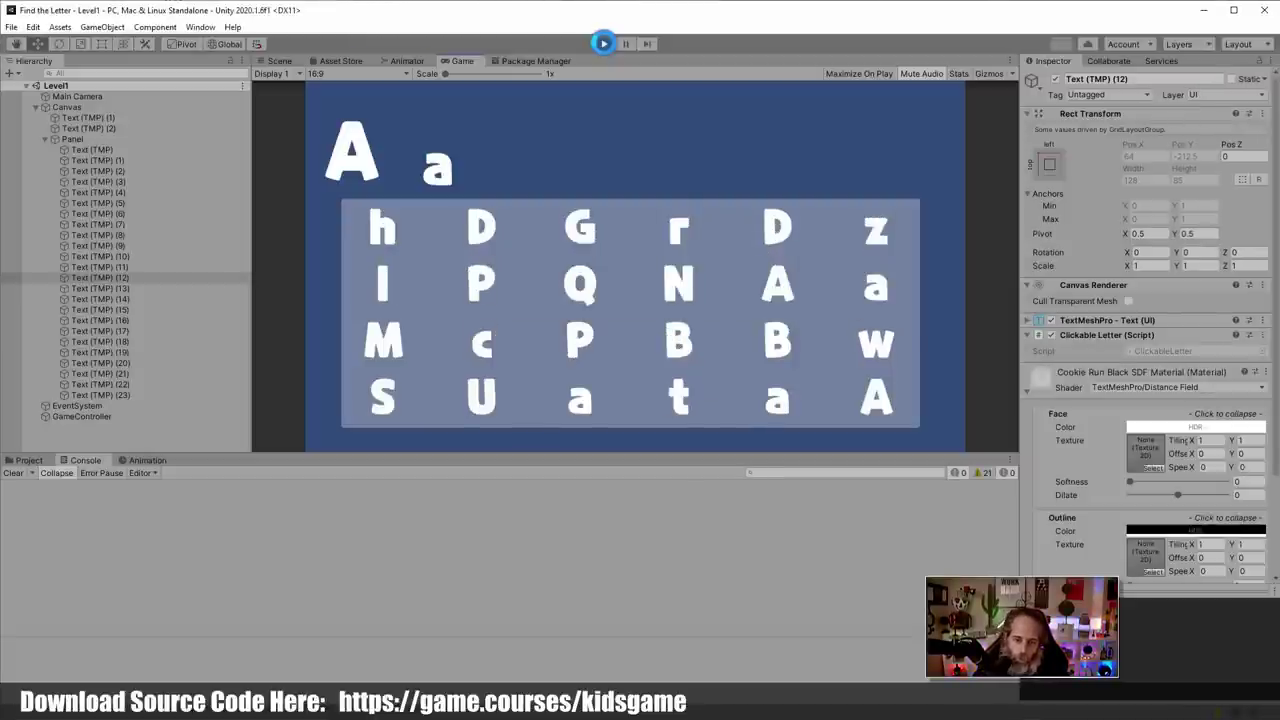
Restart Play mode with Ctrl+P and clear level A by picking all five A letters
click(603, 44)
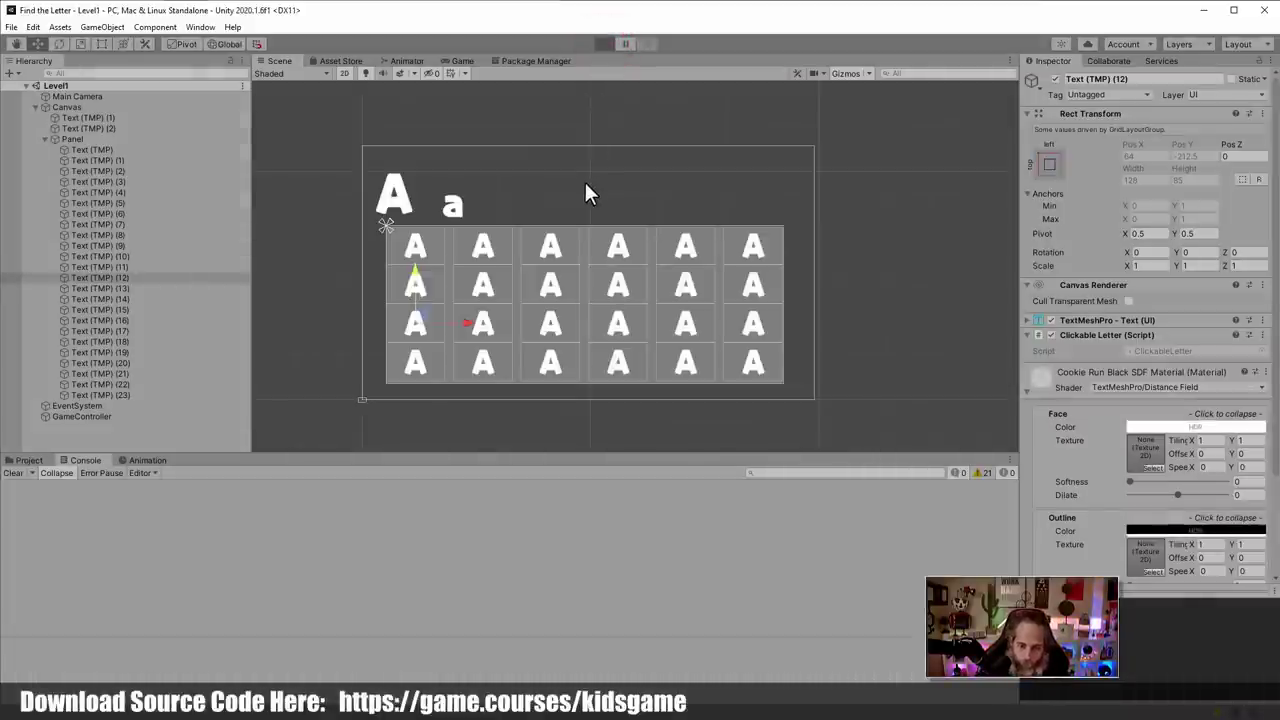
key(ctrl+p)
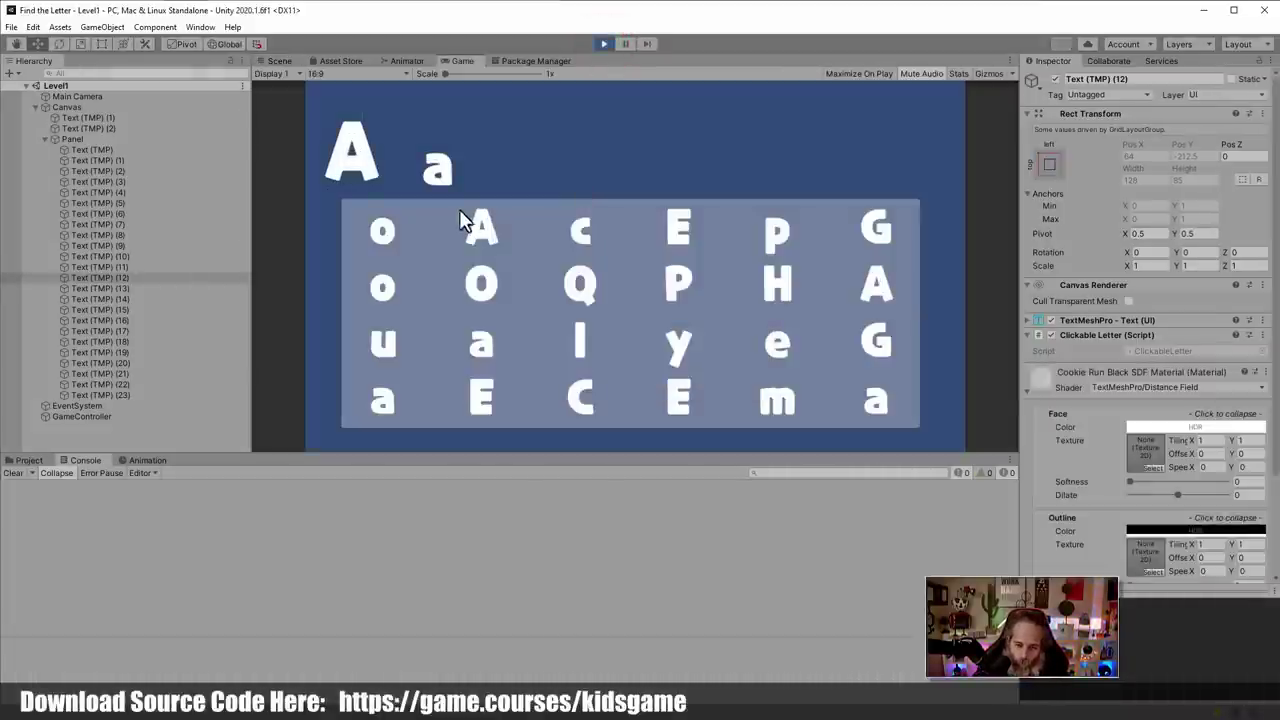
click(477, 231)
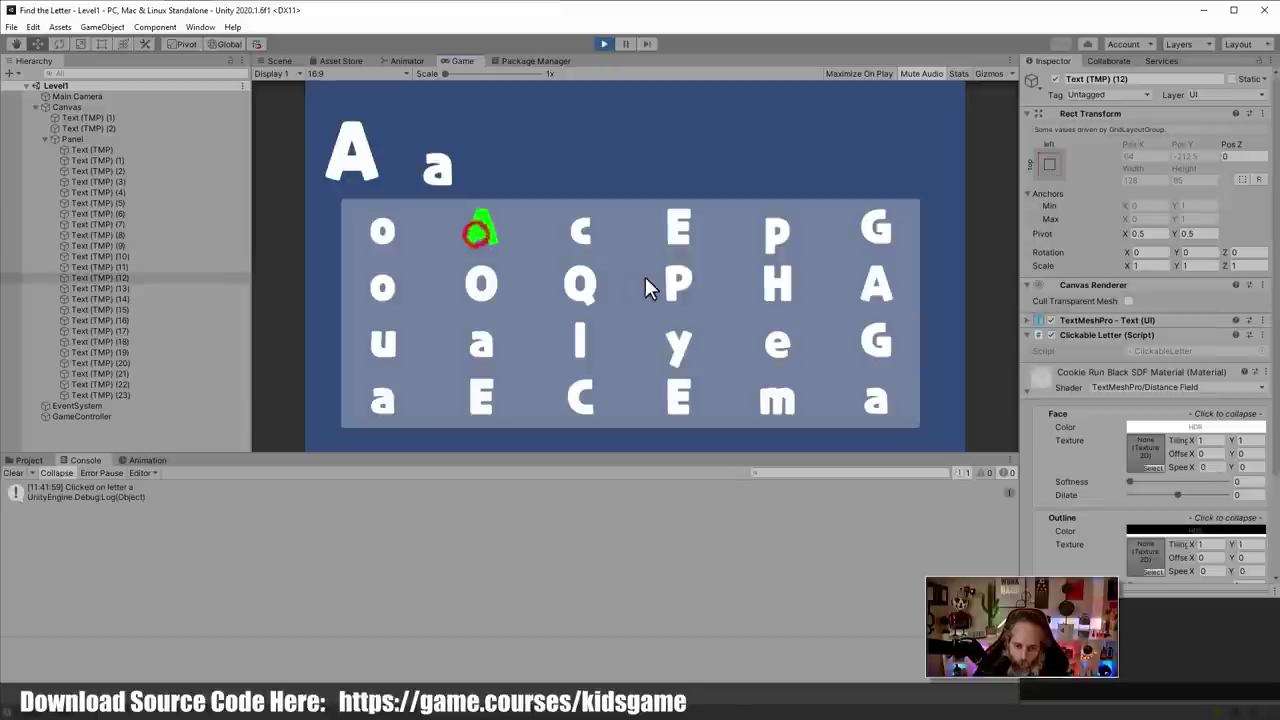
click(877, 290)
click(479, 352)
click(387, 401)
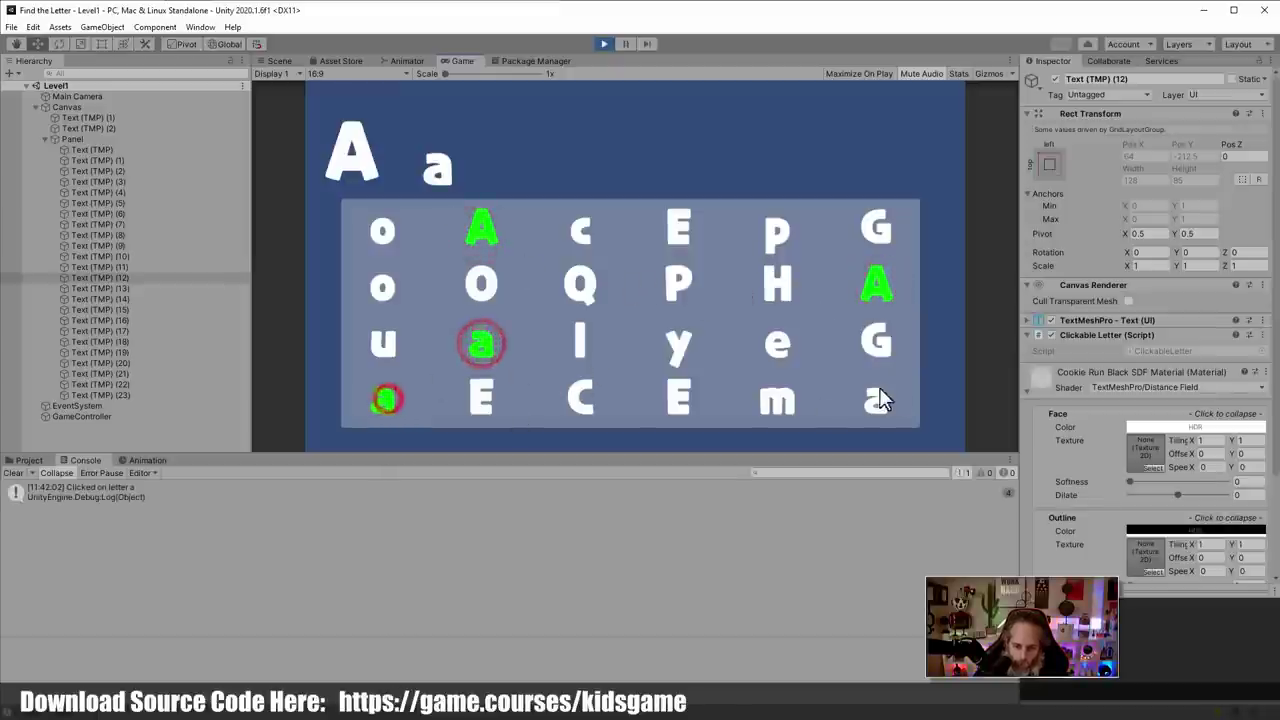
click(877, 400)
Clear level B by picking its five matching B and b letters
click(668, 342)
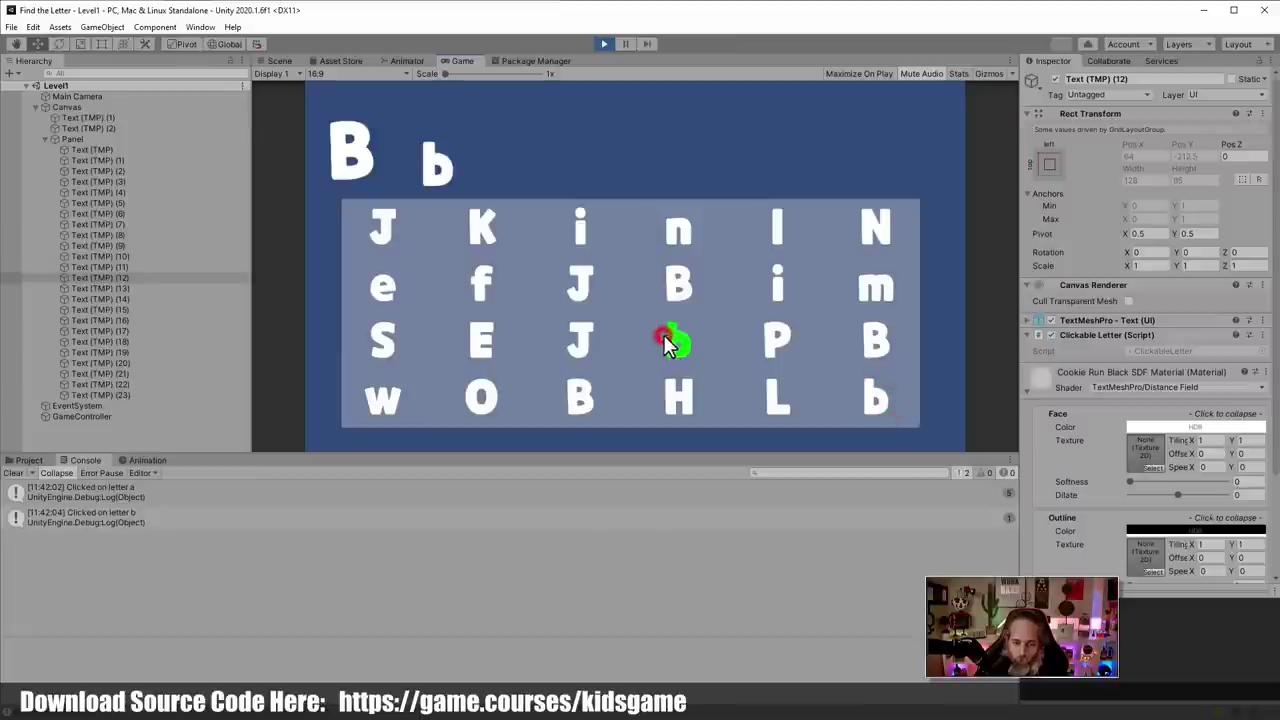
click(684, 281)
click(871, 394)
click(875, 342)
click(575, 393)
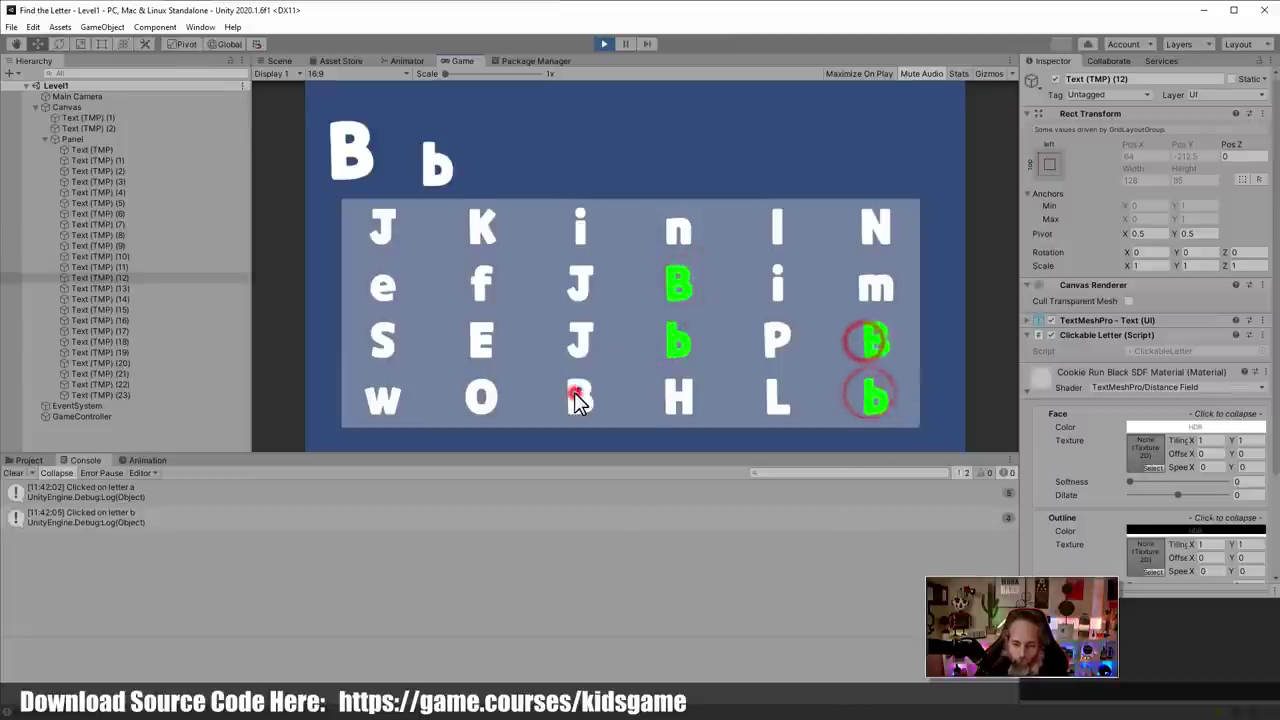
Clear level C by picking its five matching C and c letters
click(684, 347)
click(576, 346)
click(389, 399)
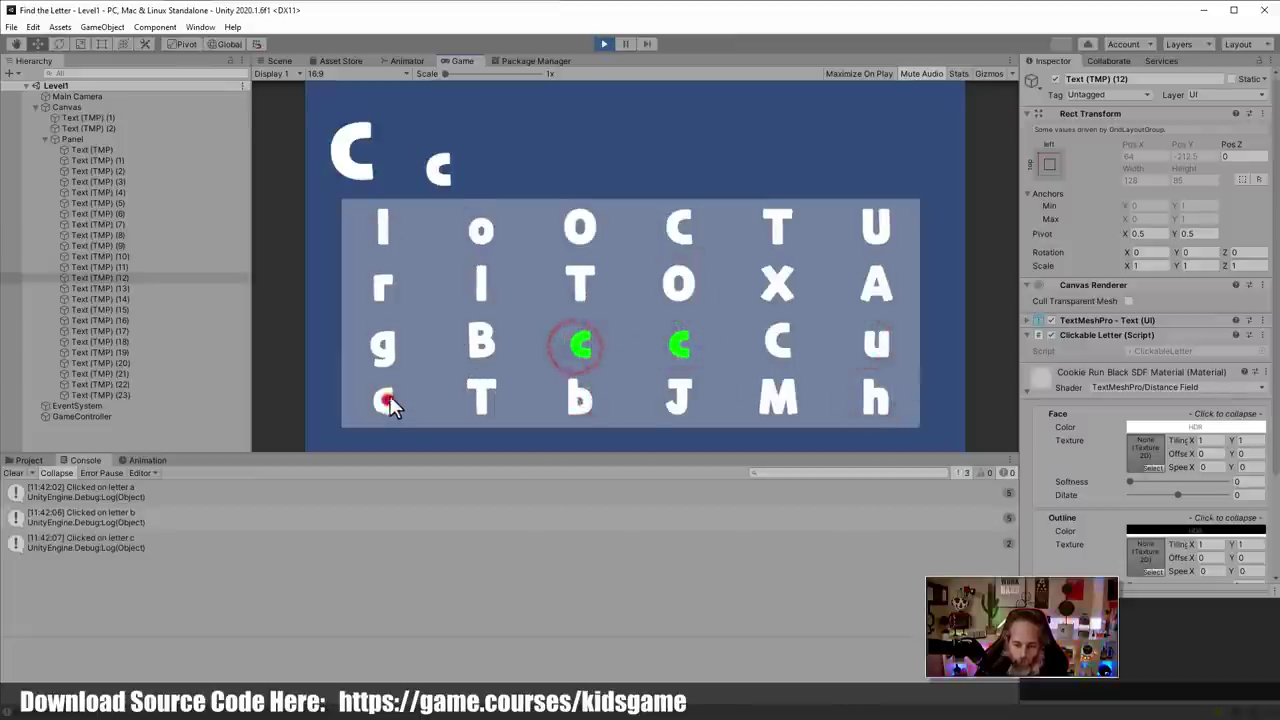
click(676, 230)
click(776, 340)
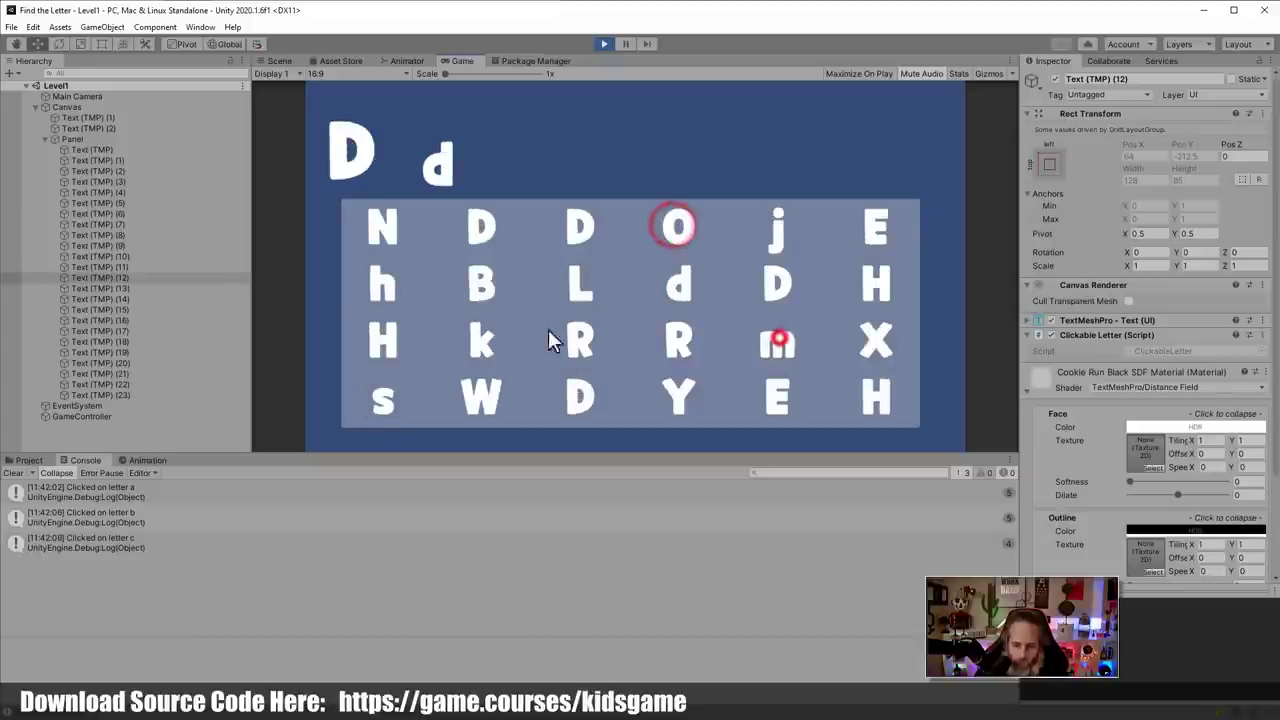
Select the letter objects through Text (TMP) (23), then stop Play mode
click(147, 153)
shift+click(115, 385)
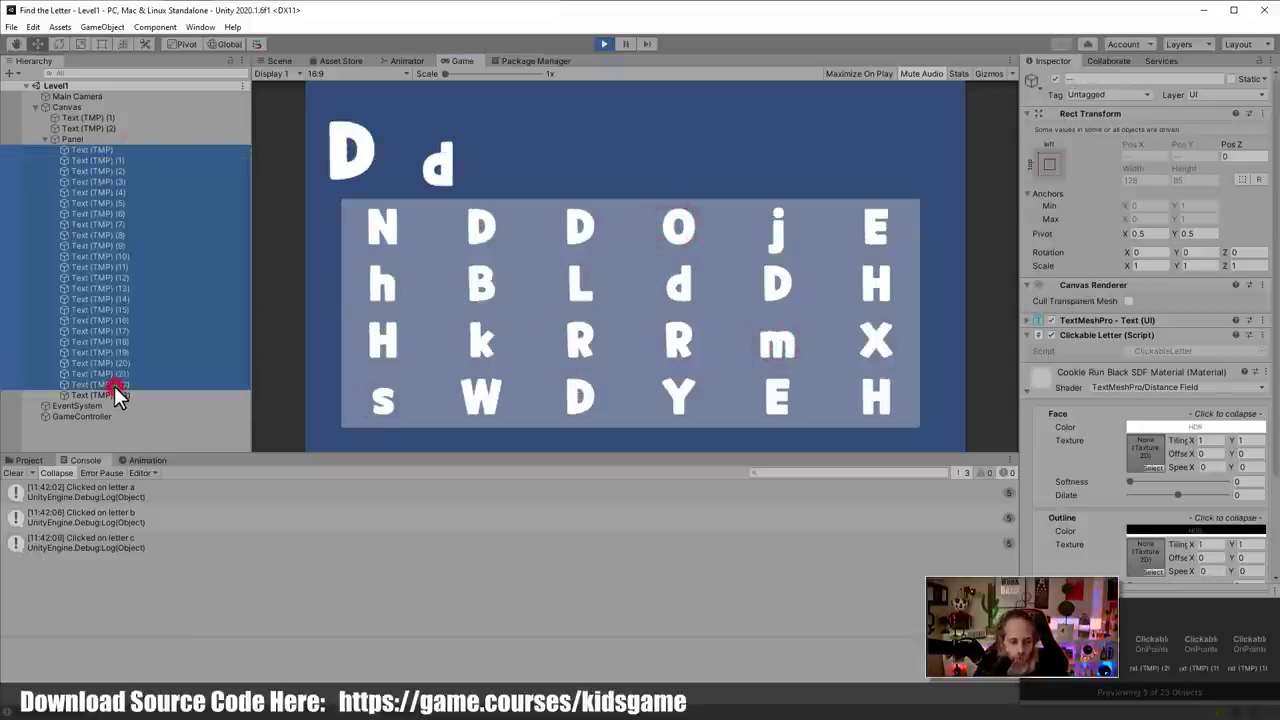
shift+click(114, 393)
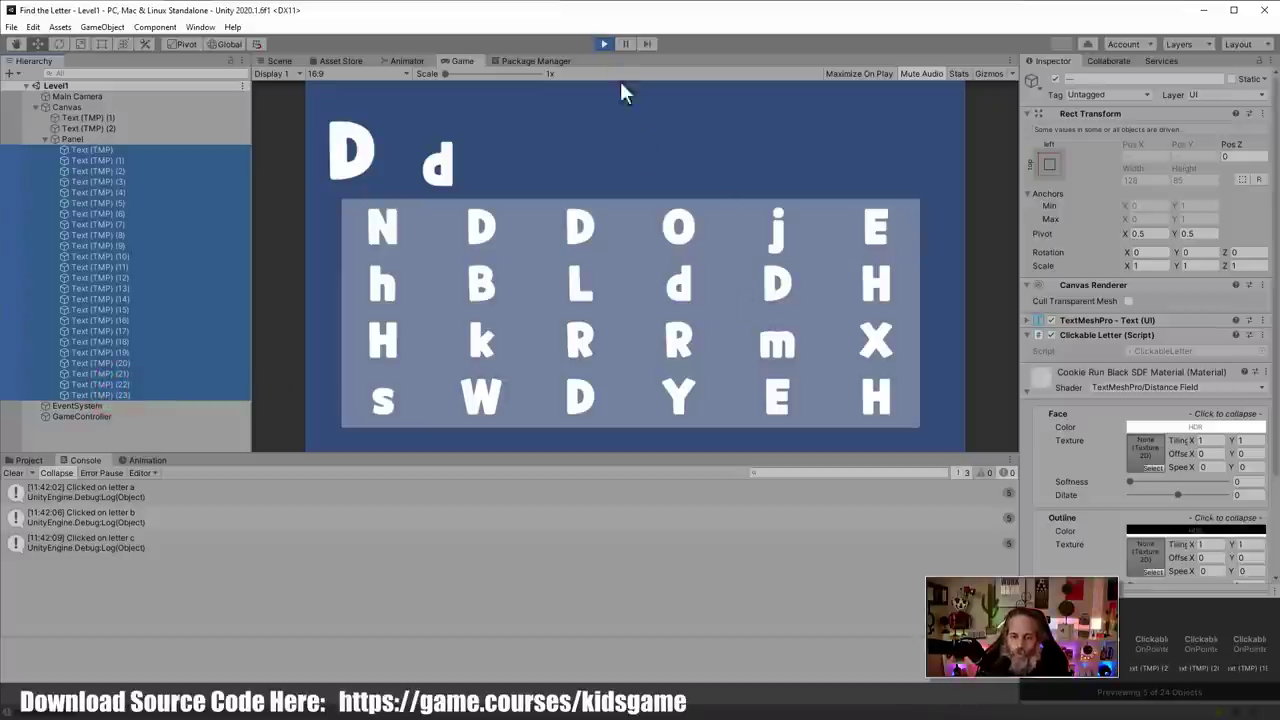
click(604, 44)
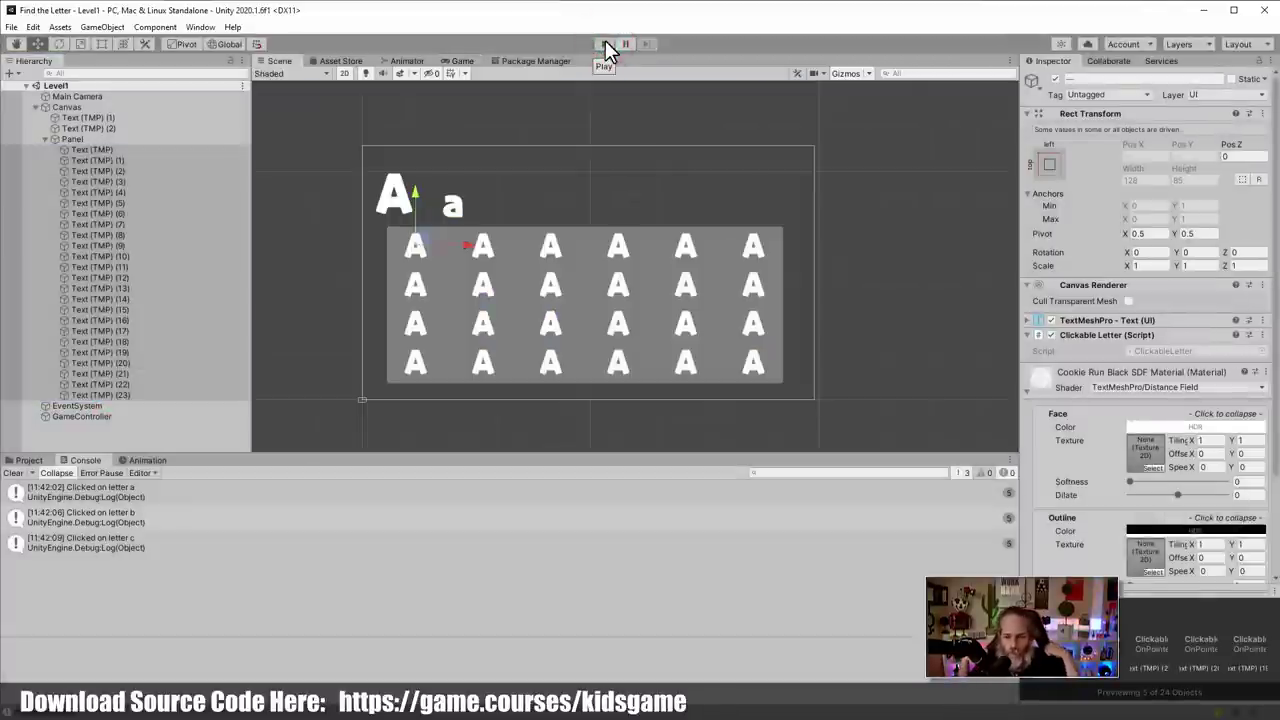
In the Project tab, collapse ResourcesData and browse to GUI Kit Casual Game > Scenes, selecting DemoScene
click(20, 460)
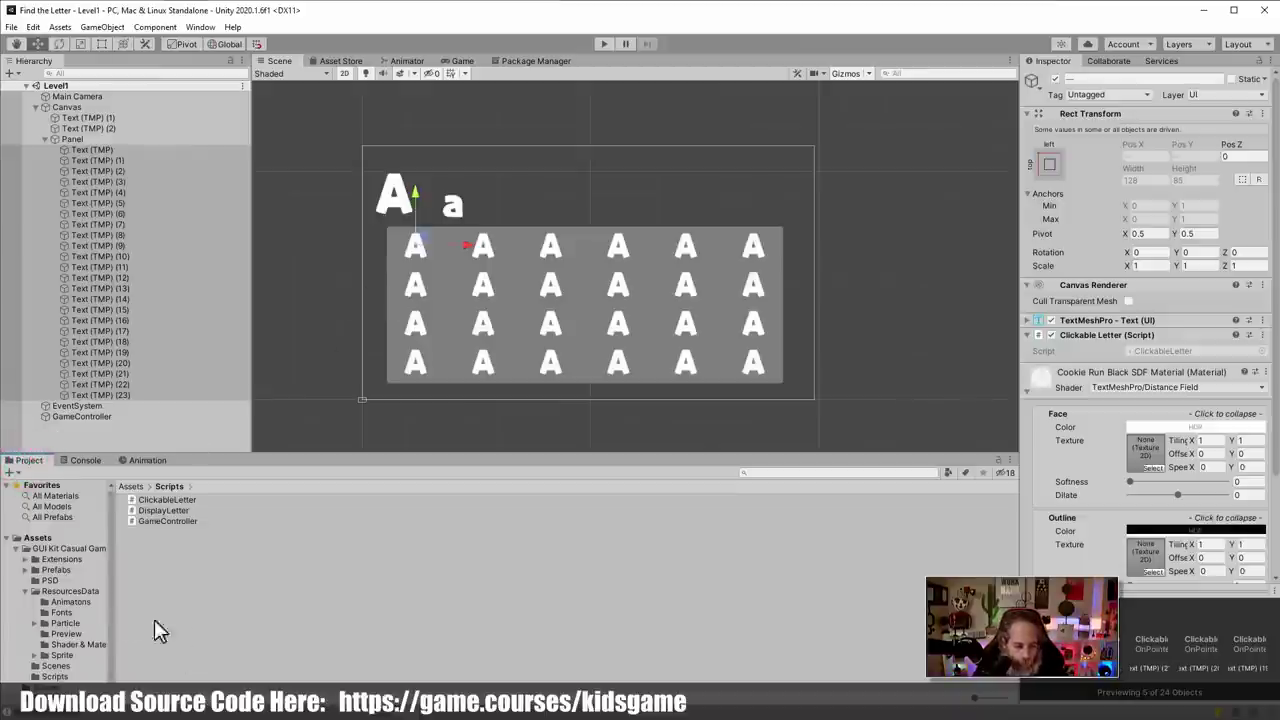
click(26, 591)
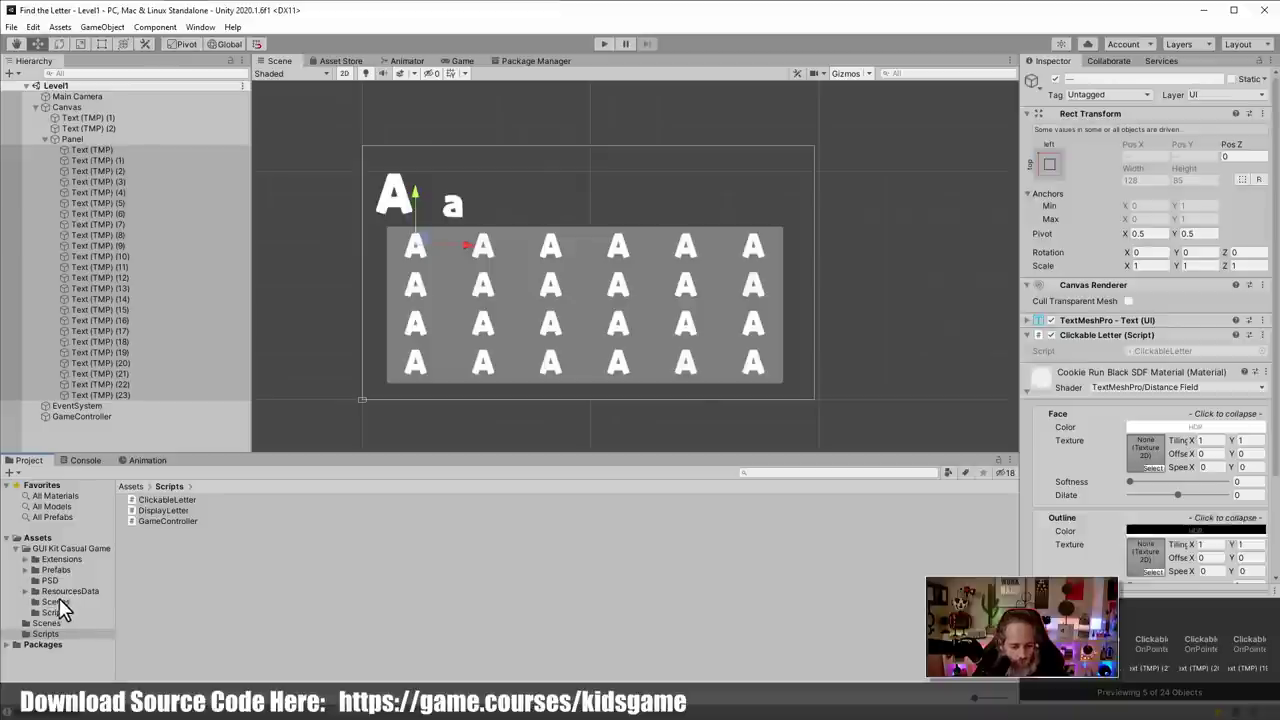
click(66, 107)
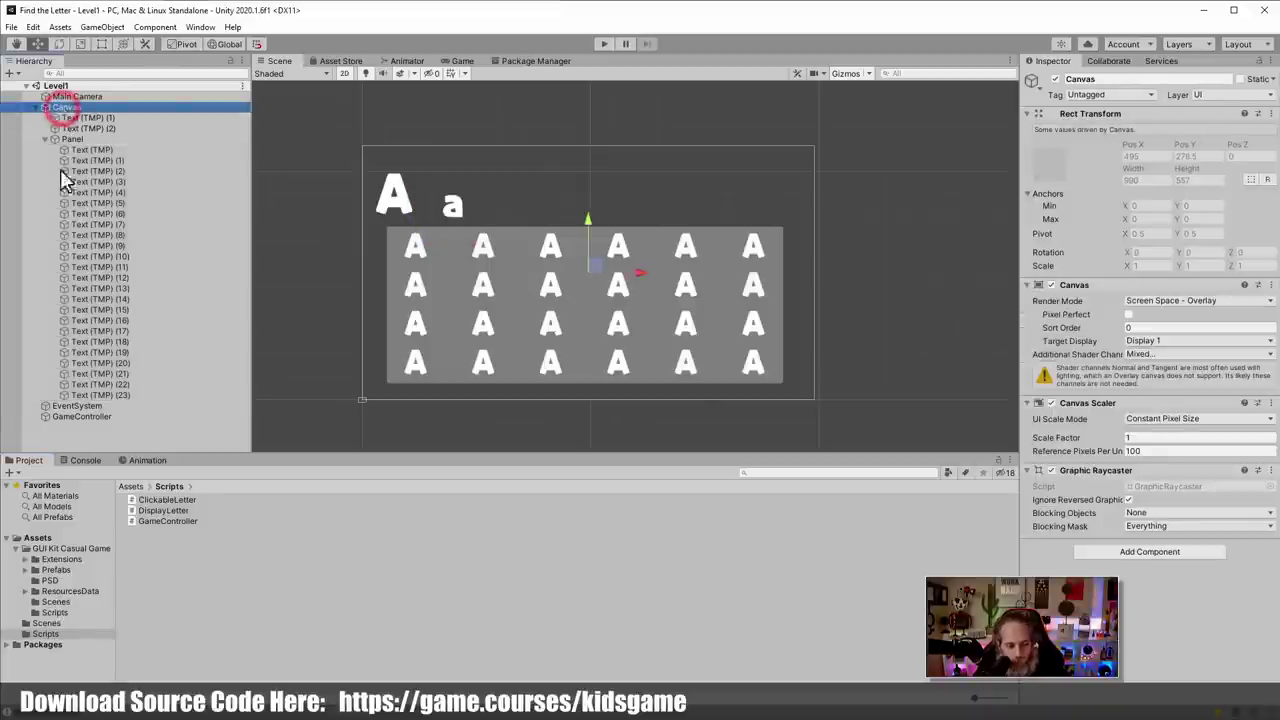
click(55, 570)
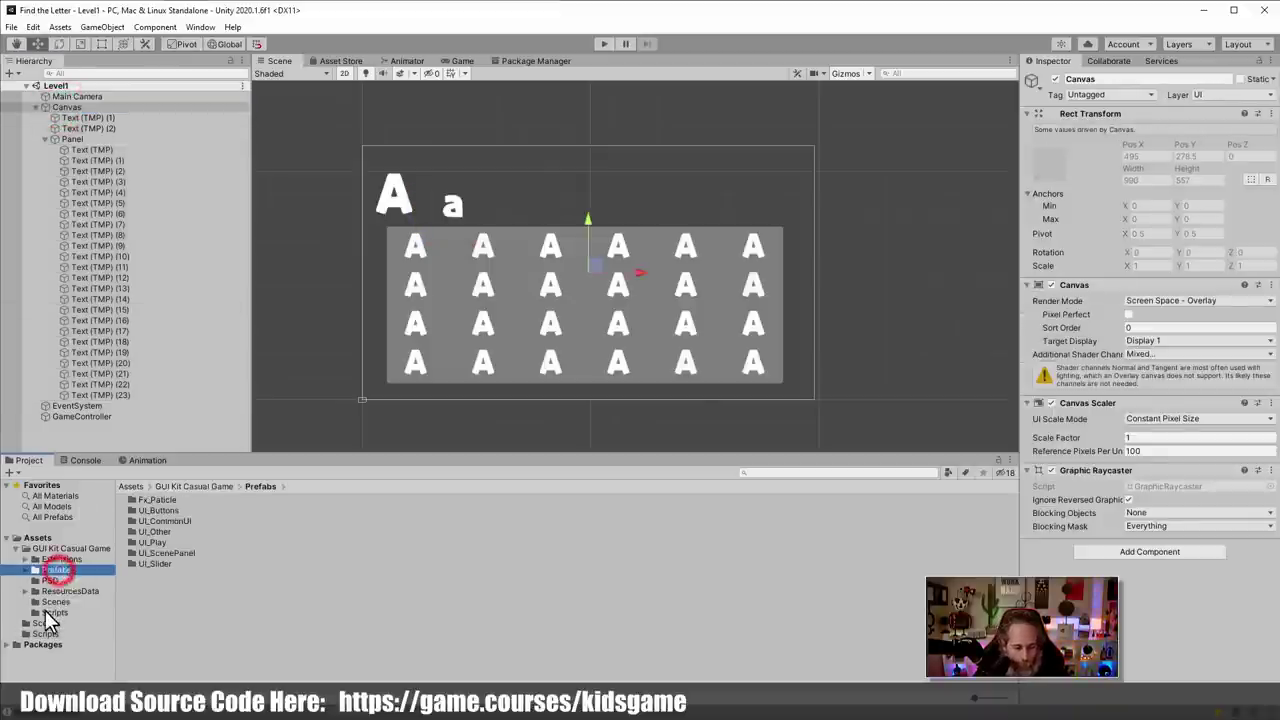
click(55, 601)
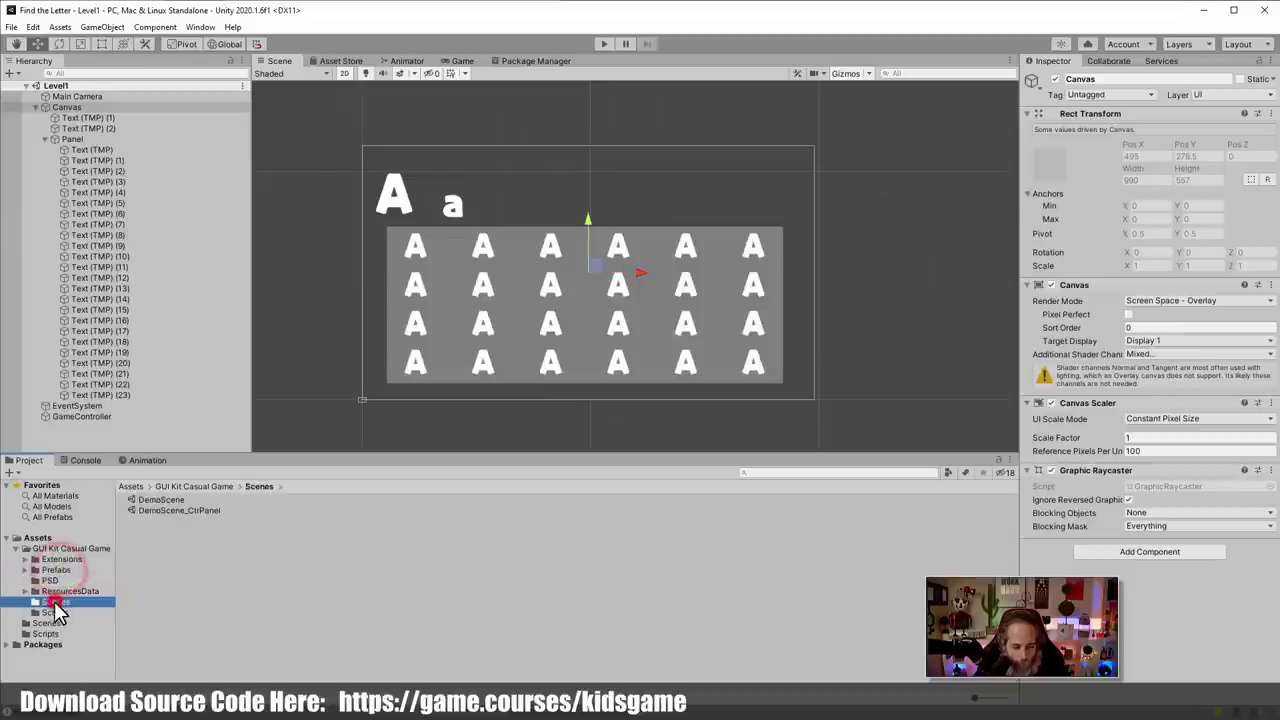
click(155, 498)
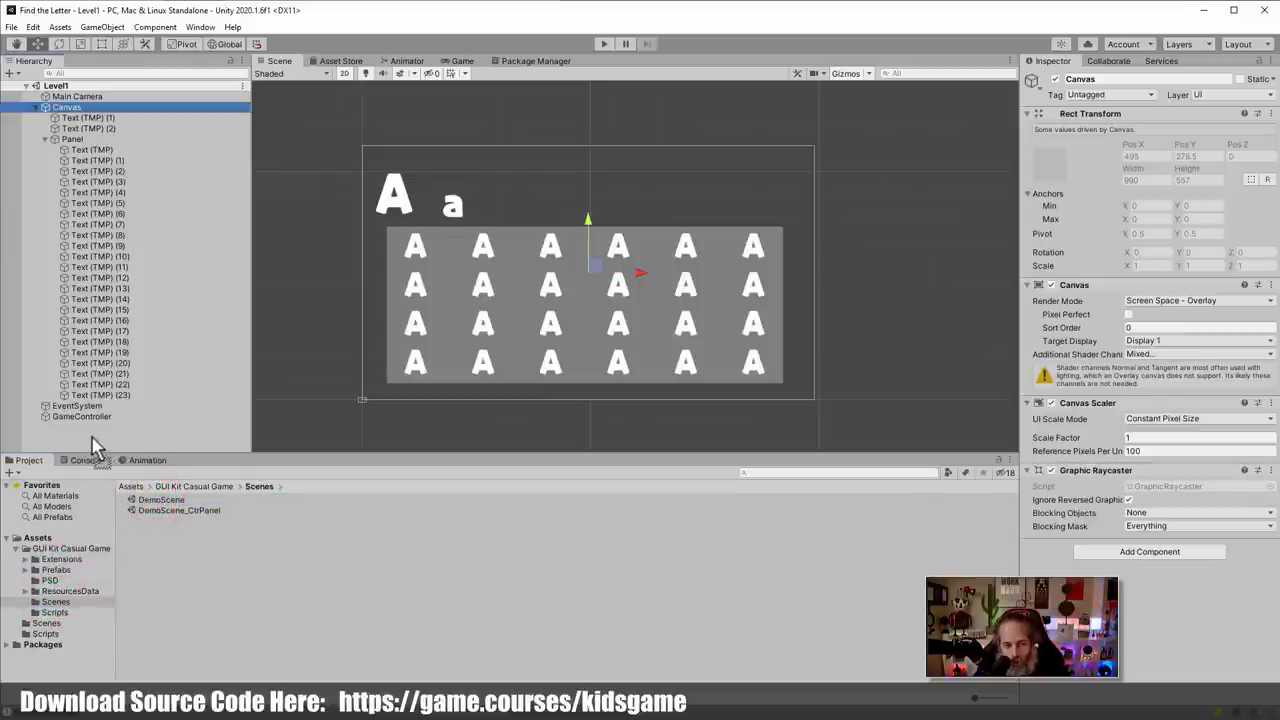
Add DemoScene to the Hierarchy and frame its [Component] UI in the scene view
mouse_move(95, 445)
mouse_down()
mouse_move(150, 445)
mouse_move(115, 443)
mouse_up()
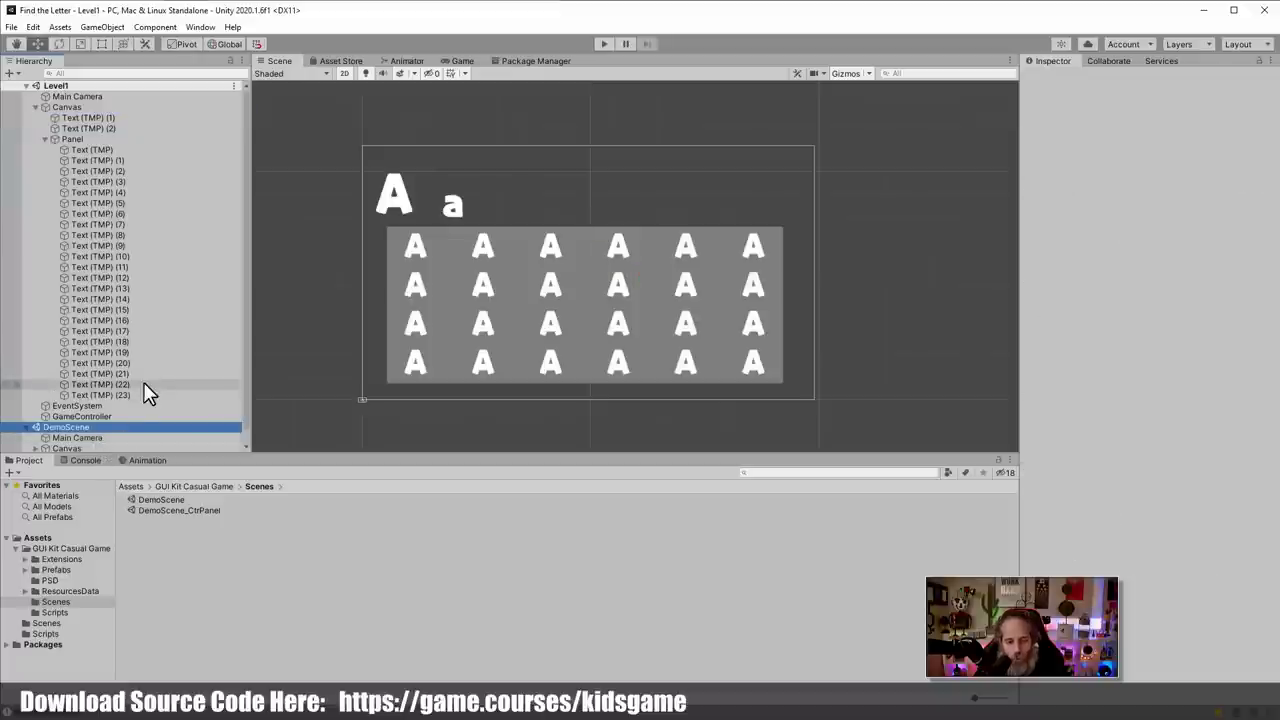
click(34, 436)
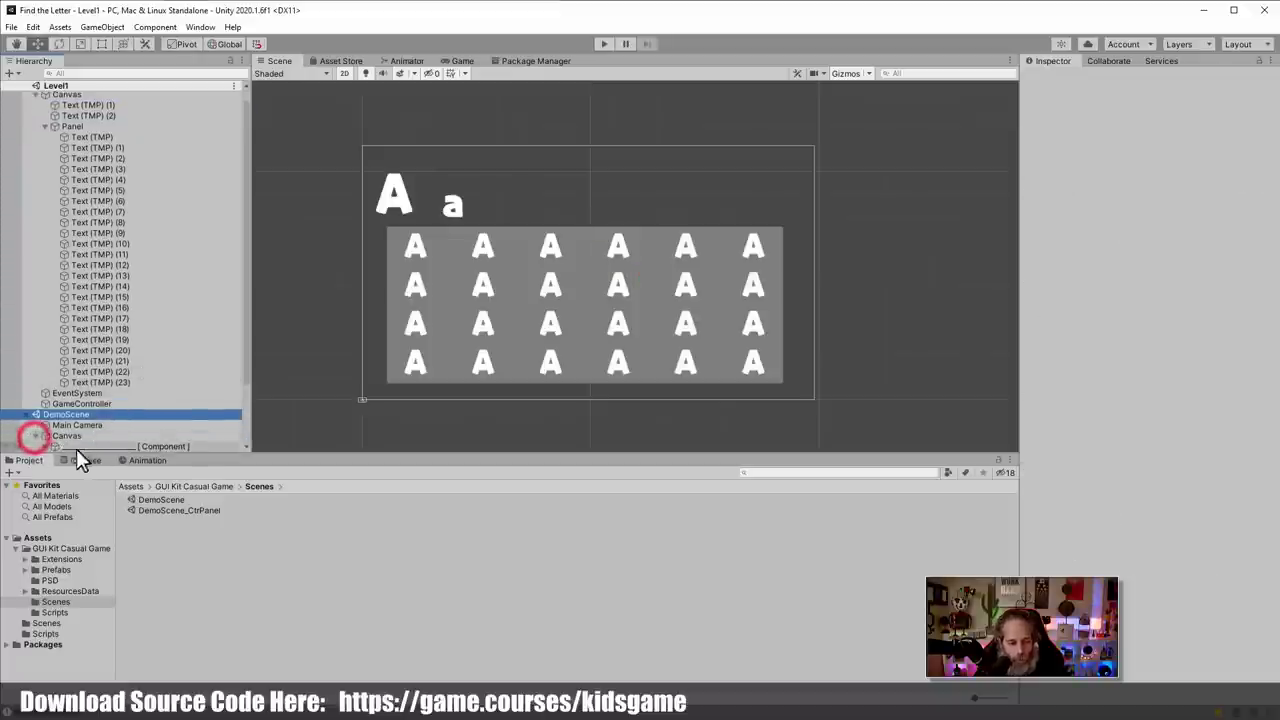
scroll(116, 437, down, 3)
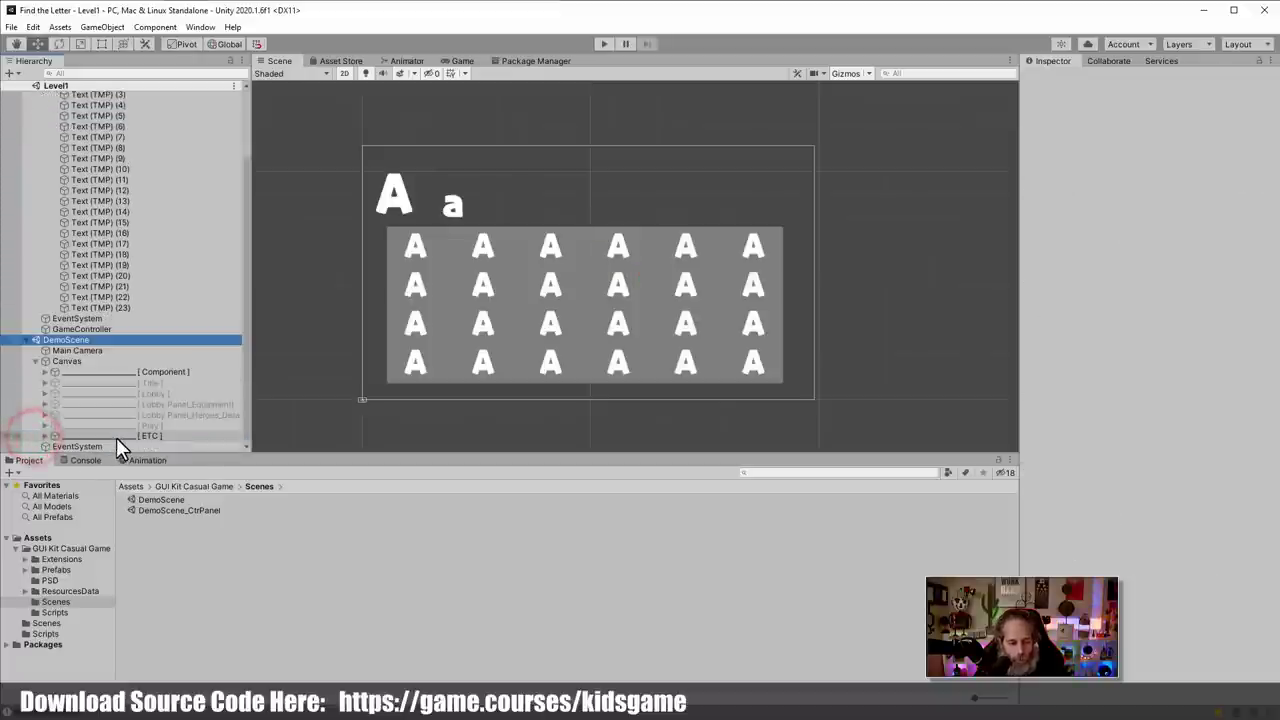
click(114, 371)
key(f)
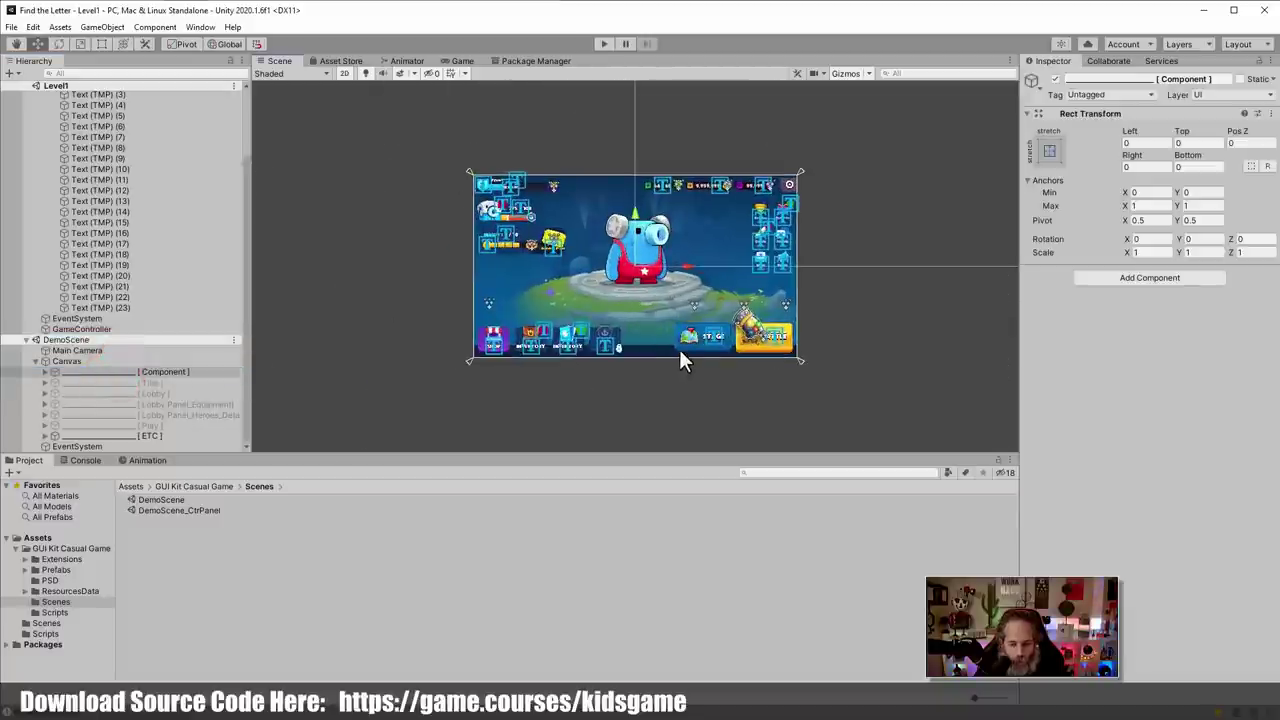
scroll(679, 349, up, 5)
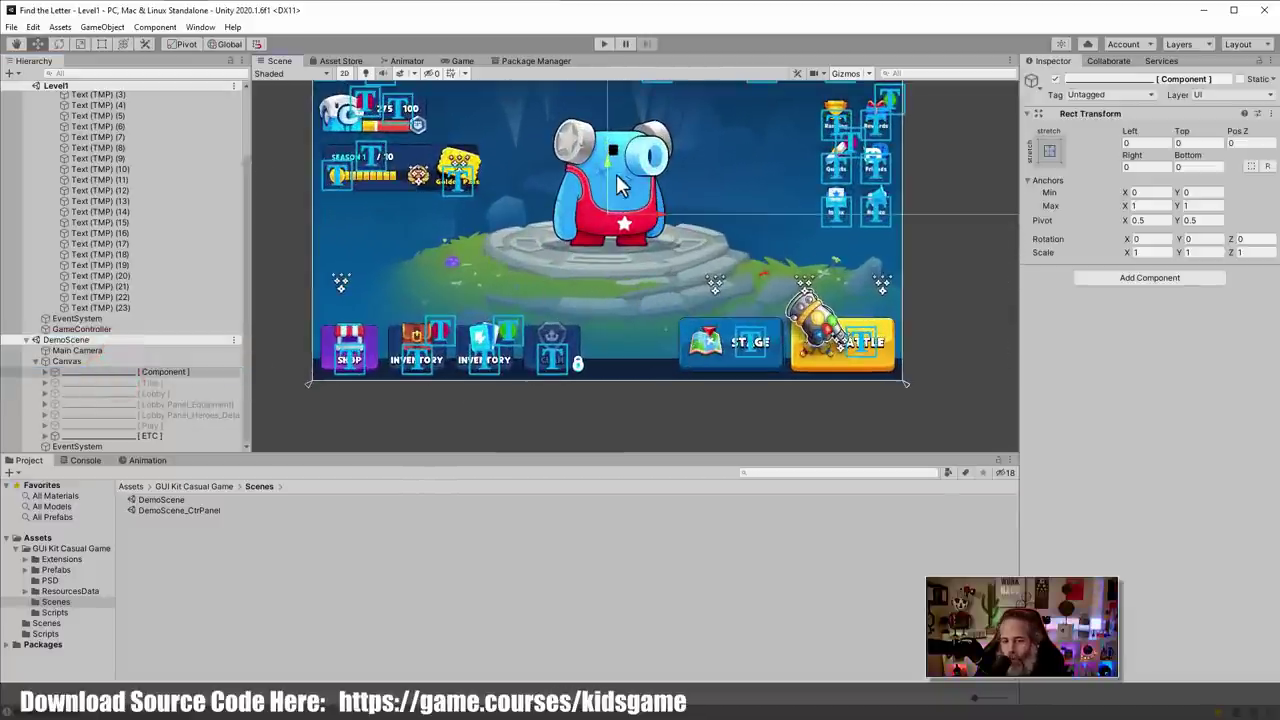
middle_drag(583, 180, 595, 242)
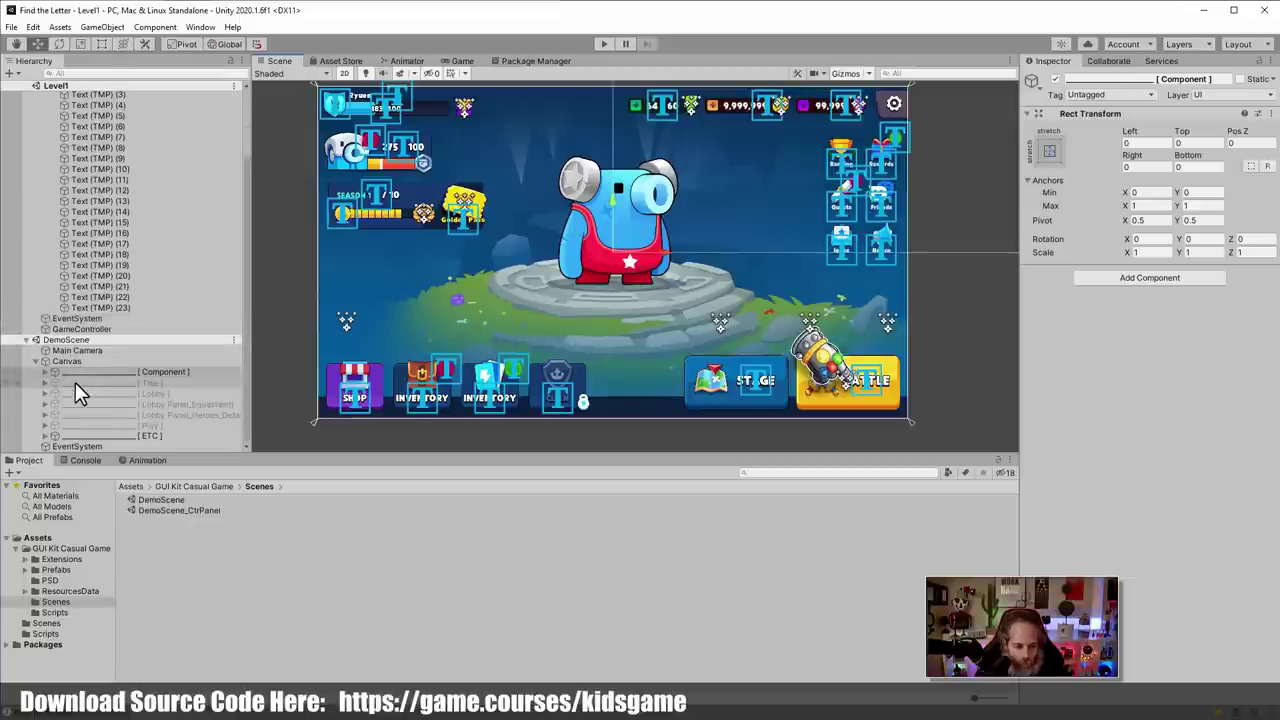
Collapse the DemoScene Canvas and open DemoScene as the current scene
click(45, 372)
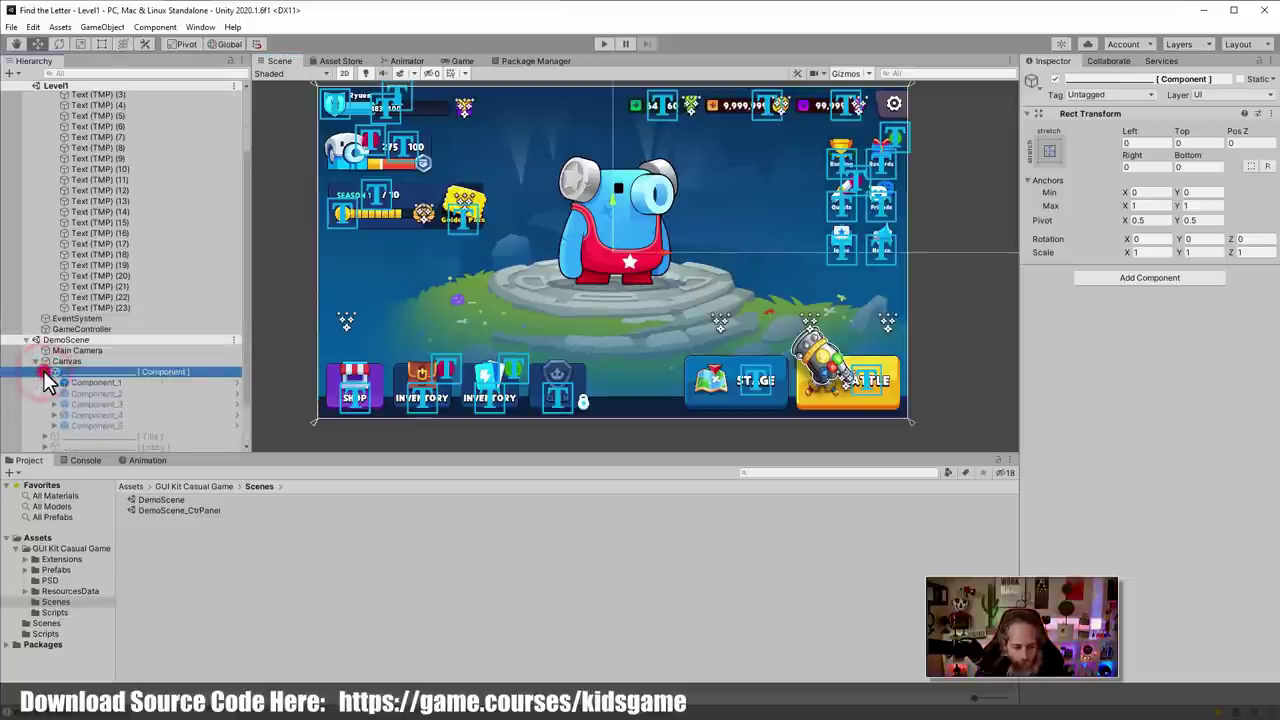
click(35, 363)
drag(30, 365, 113, 428)
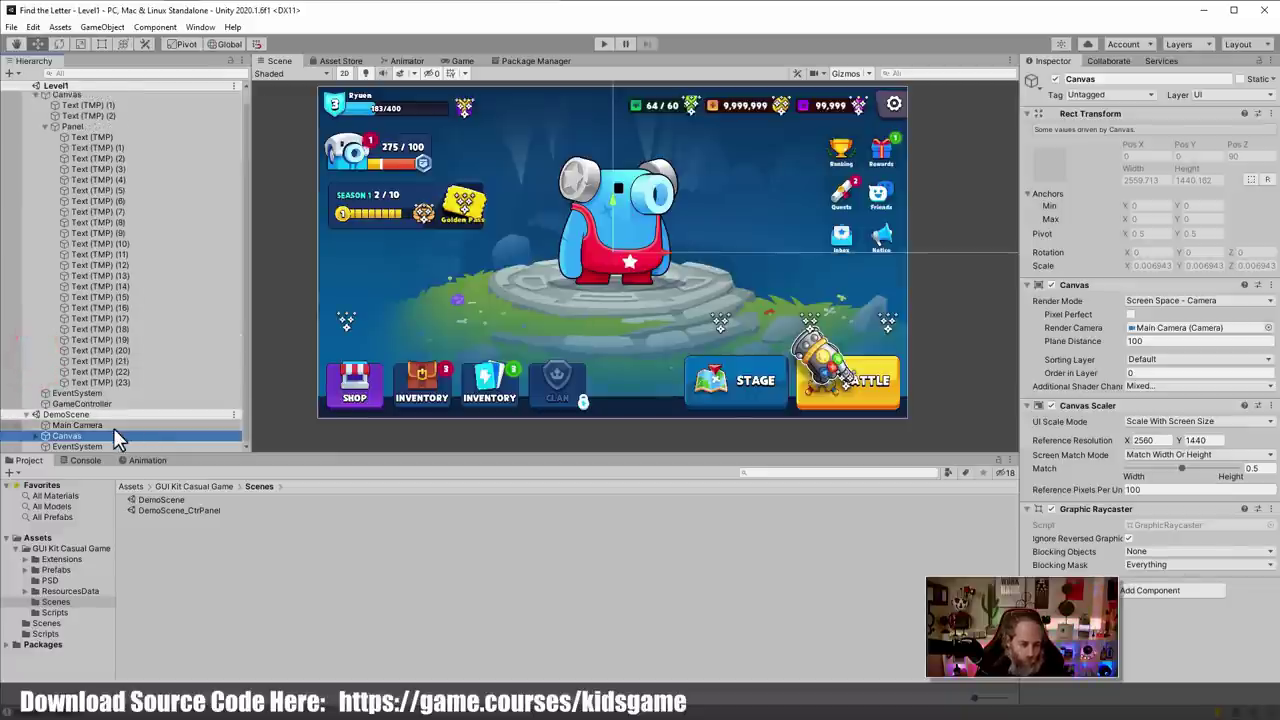
double_click(173, 498)
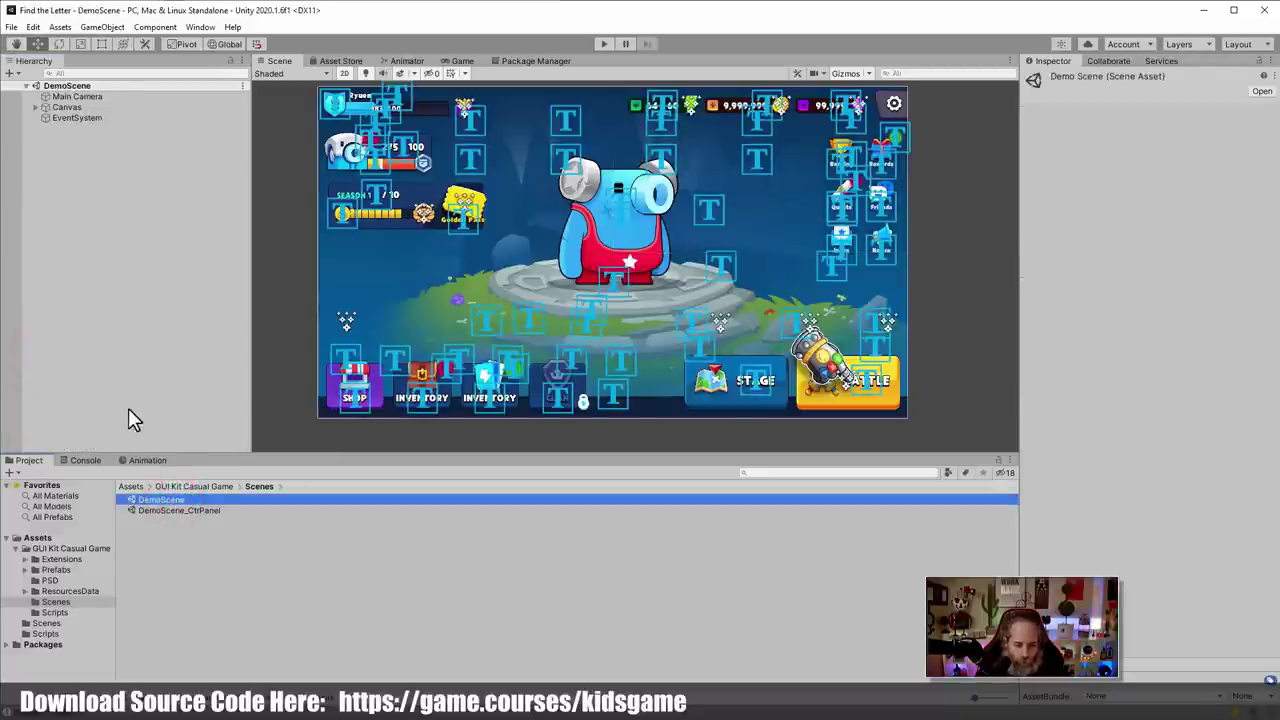
Expand Canvas > [Component] > Component_1 and inspect the demo's UI elements in the scene
click(35, 107)
click(58, 118)
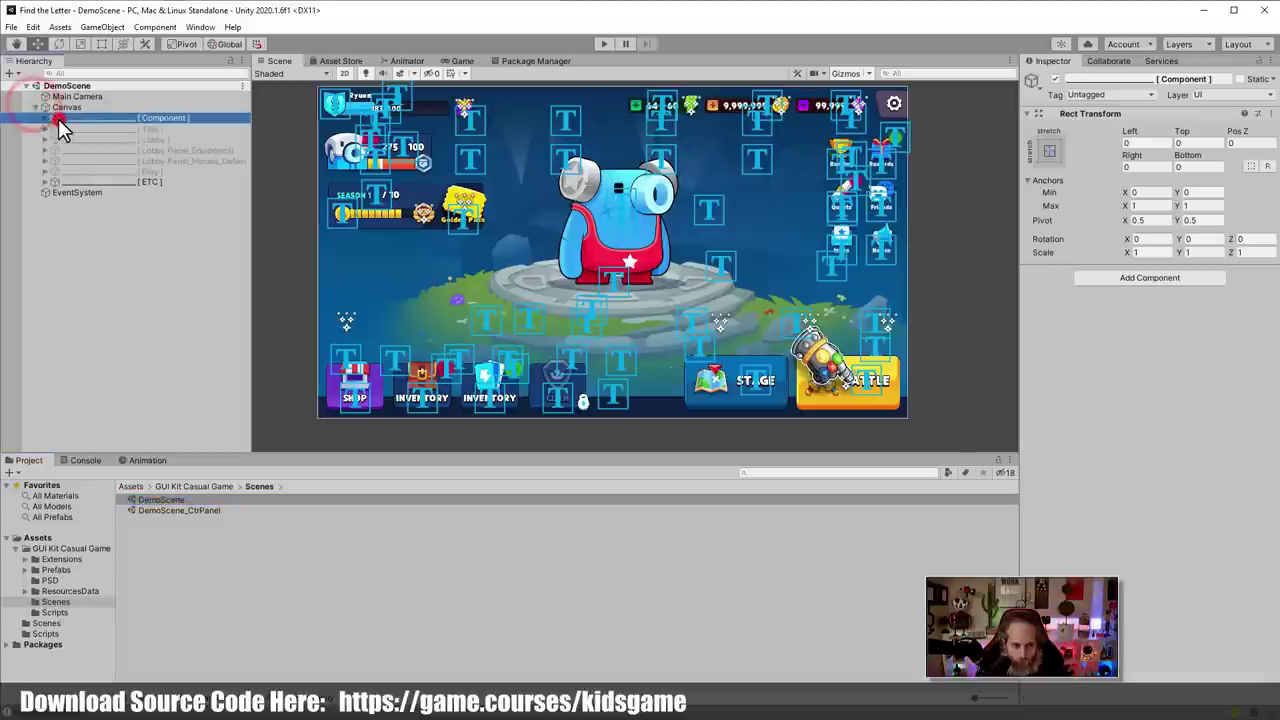
click(54, 118)
click(80, 139)
click(60, 128)
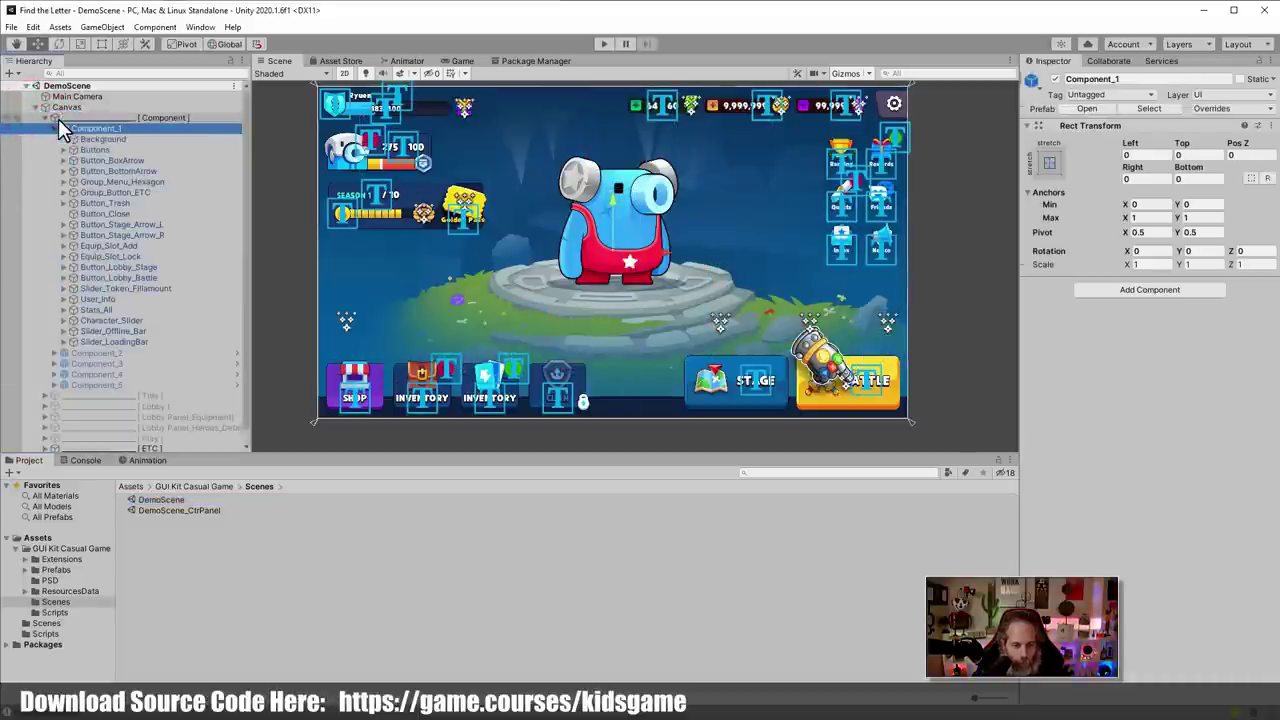
click(560, 212)
click(561, 218)
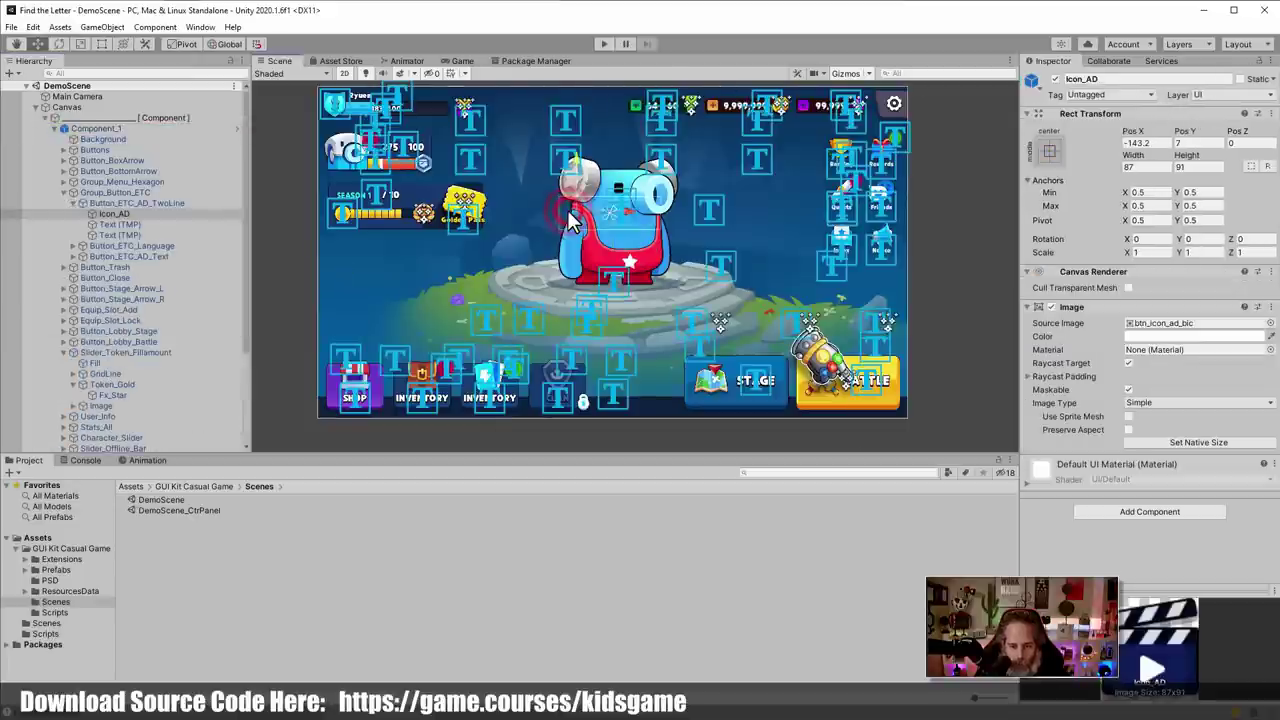
click(560, 245)
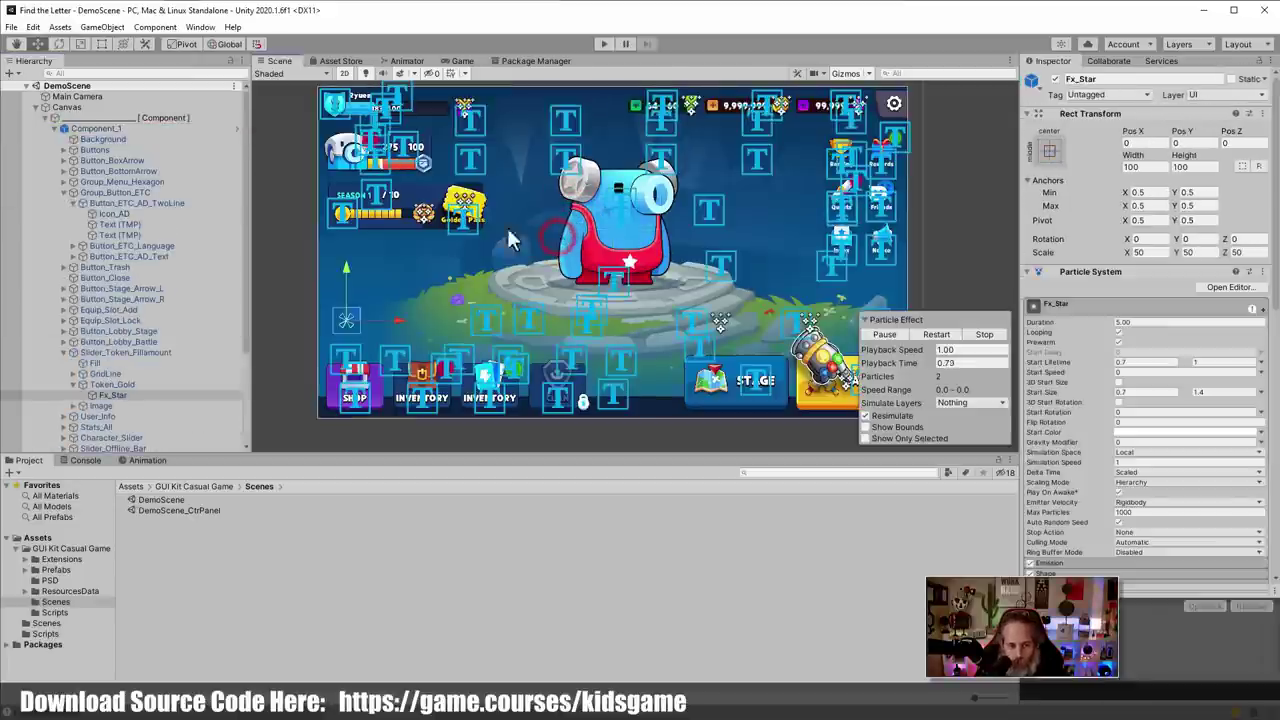
Locate the Background's common_bg sprite, then look over Buttons, EventSystem and Lobby
click(152, 138)
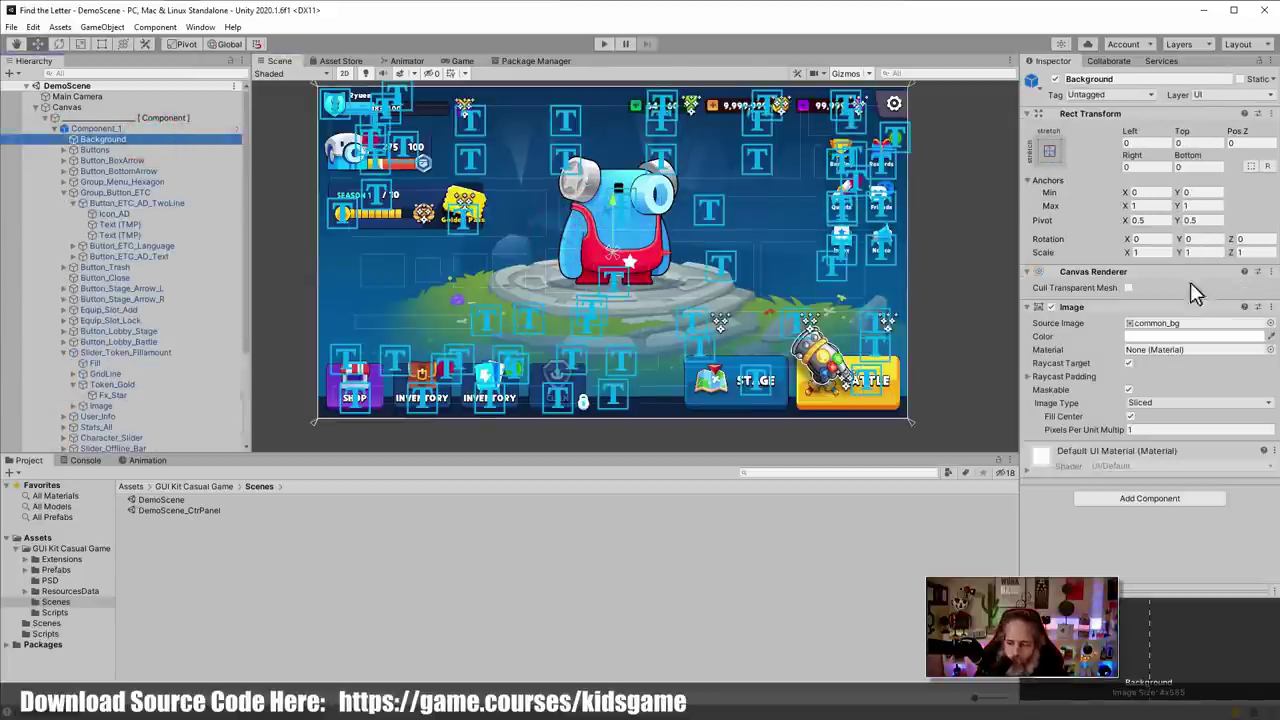
click(1157, 323)
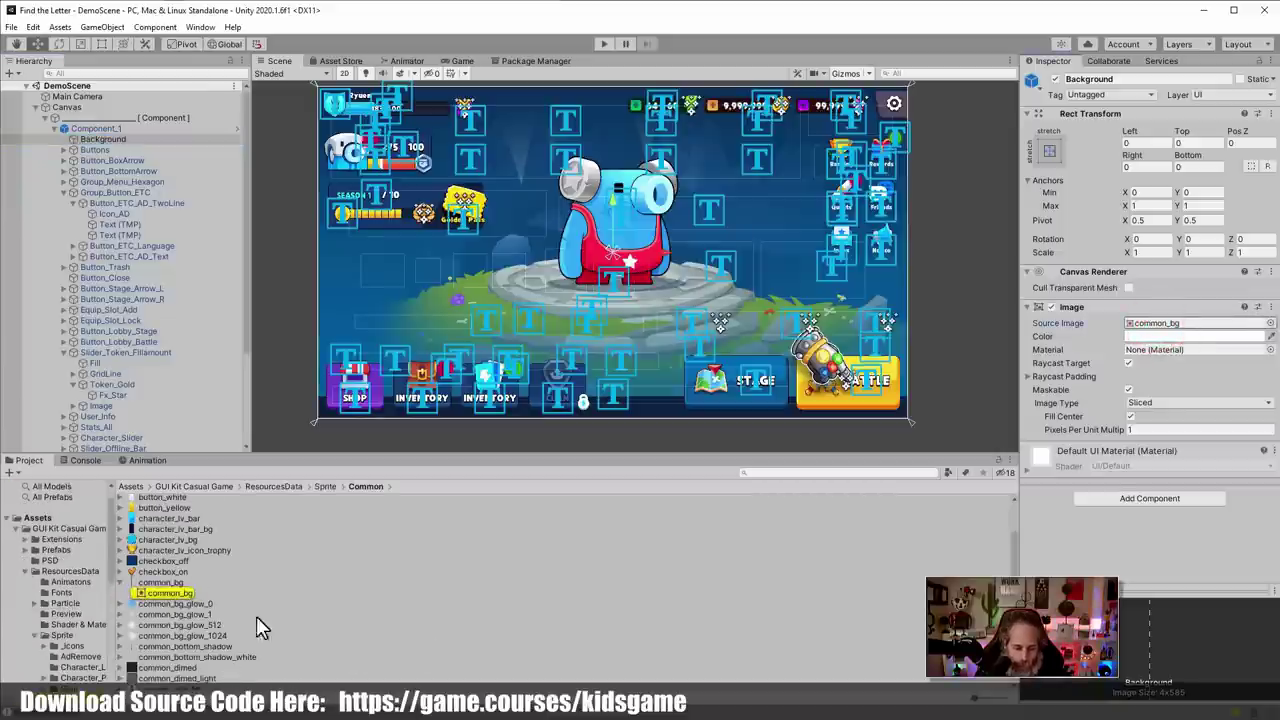
click(129, 138)
click(118, 150)
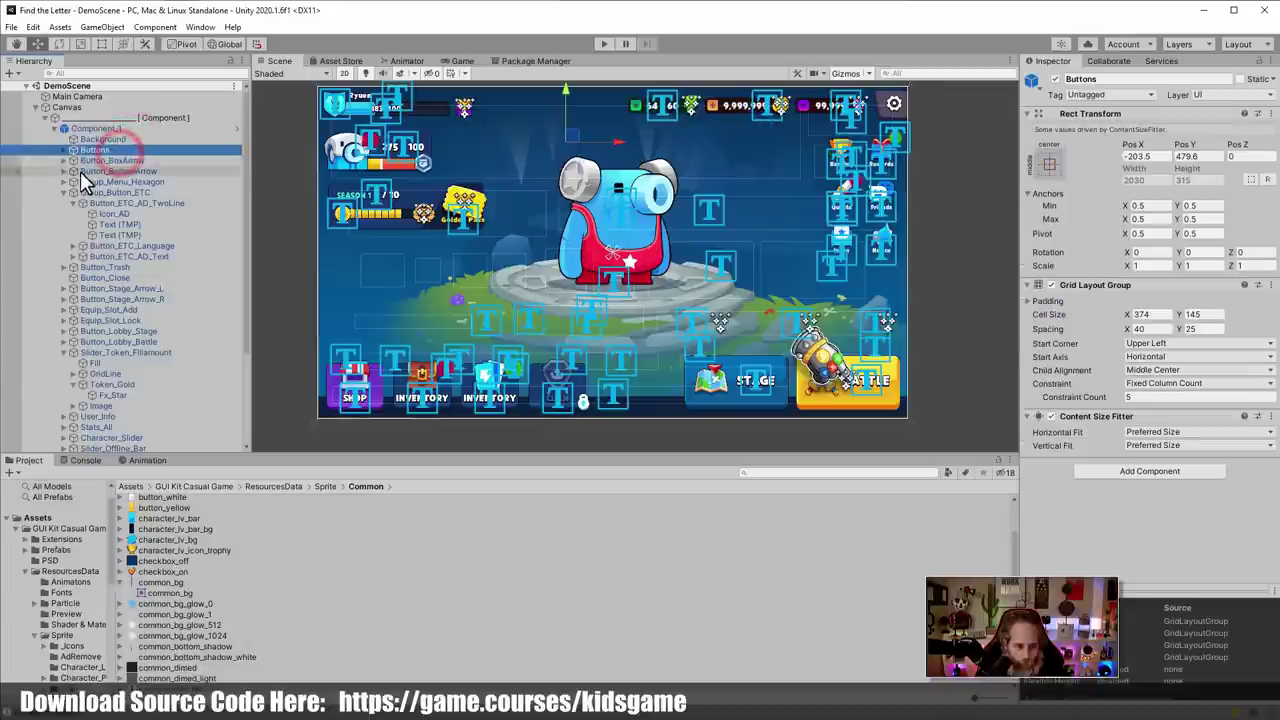
click(55, 129)
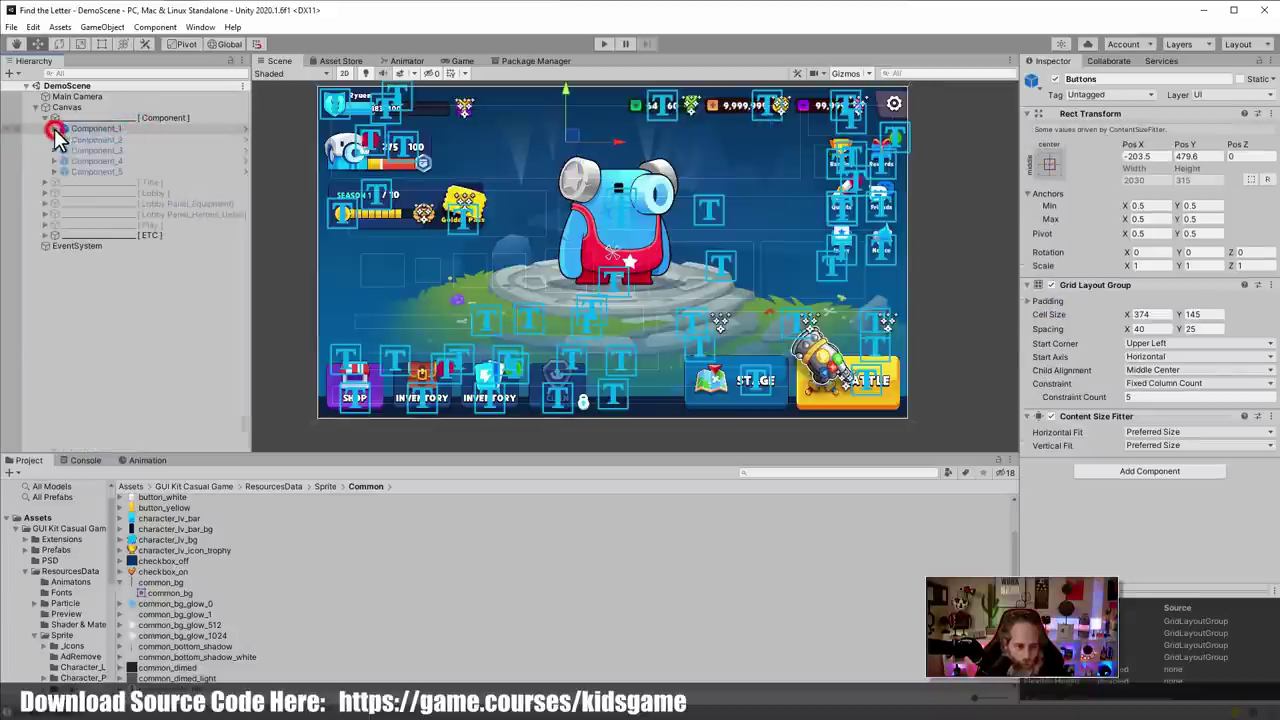
click(61, 245)
click(64, 191)
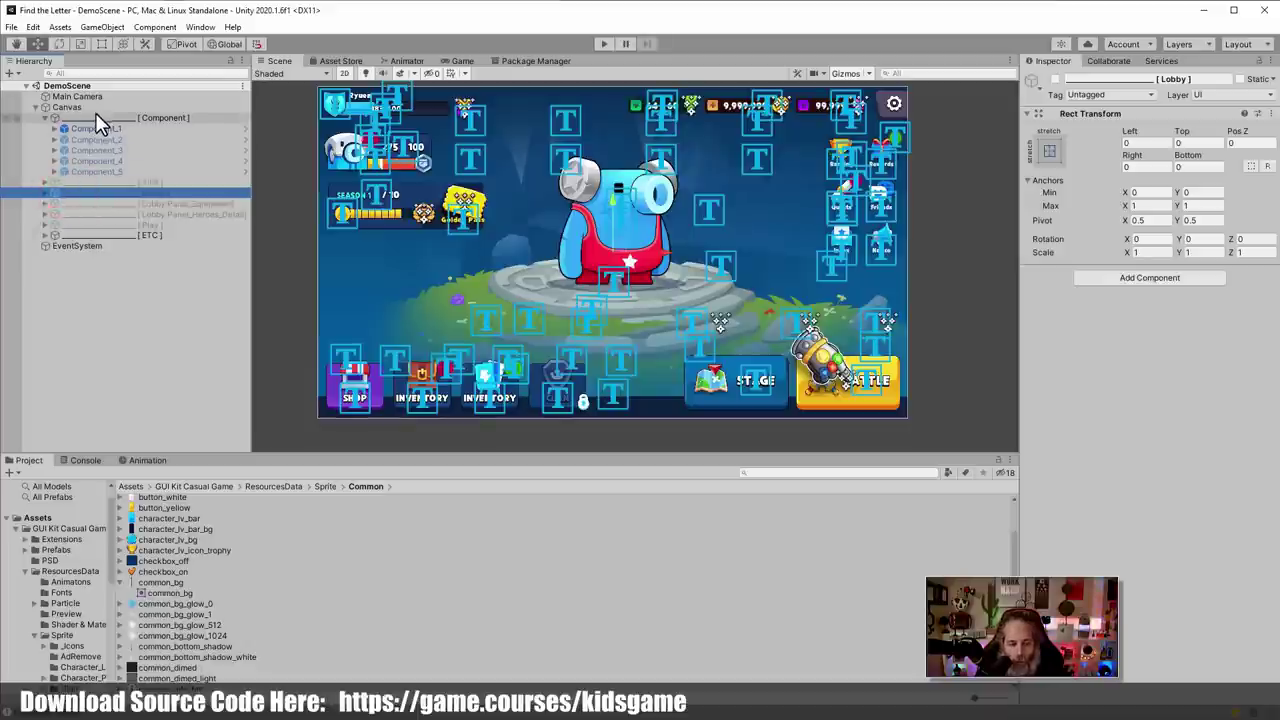
Open the Level1 scene from Assets/Scenes
click(38, 518)
click(153, 511)
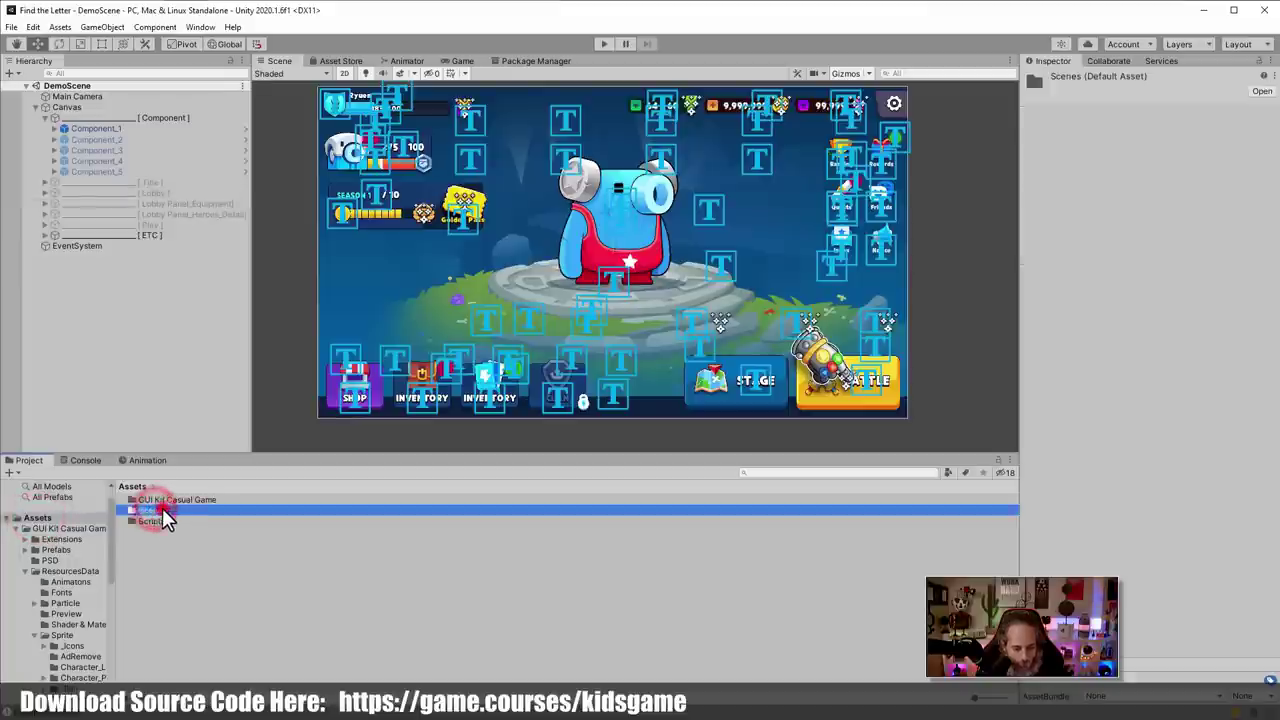
double_click(162, 508)
double_click(161, 508)
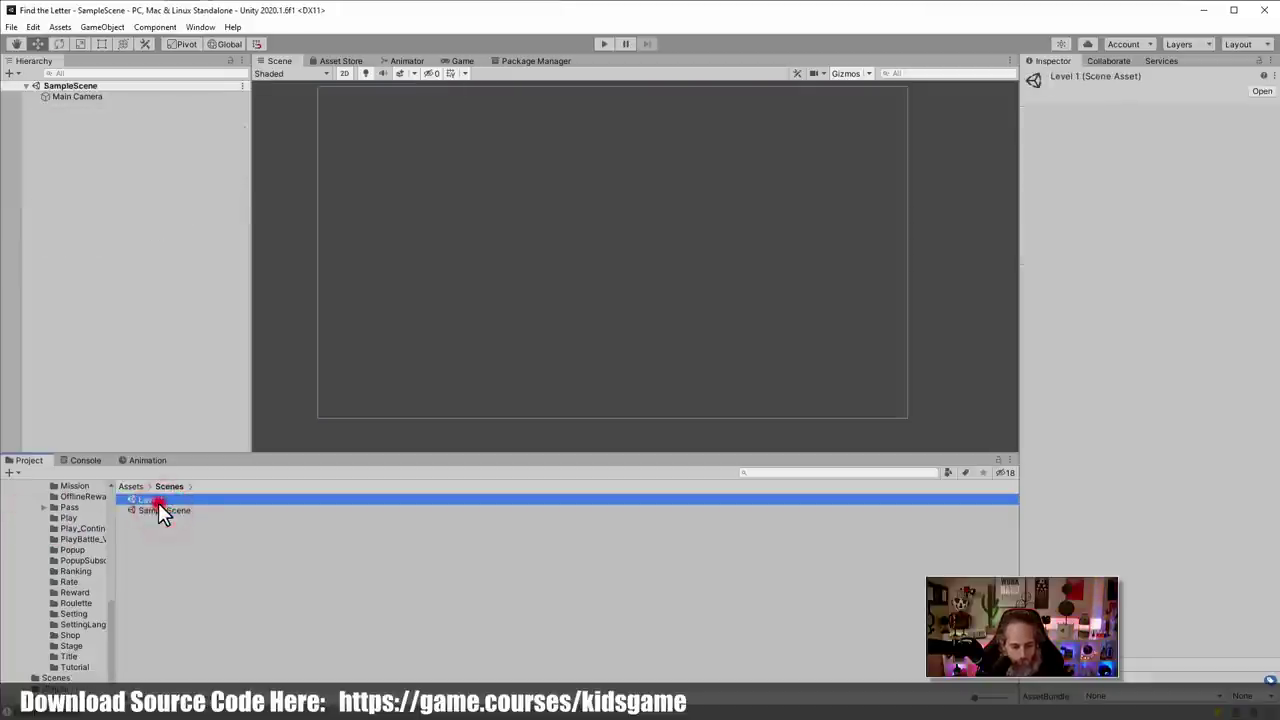
Collapse ResourcesData and show the GUI kit's Prefabs folder
scroll(67, 590, up, 3)
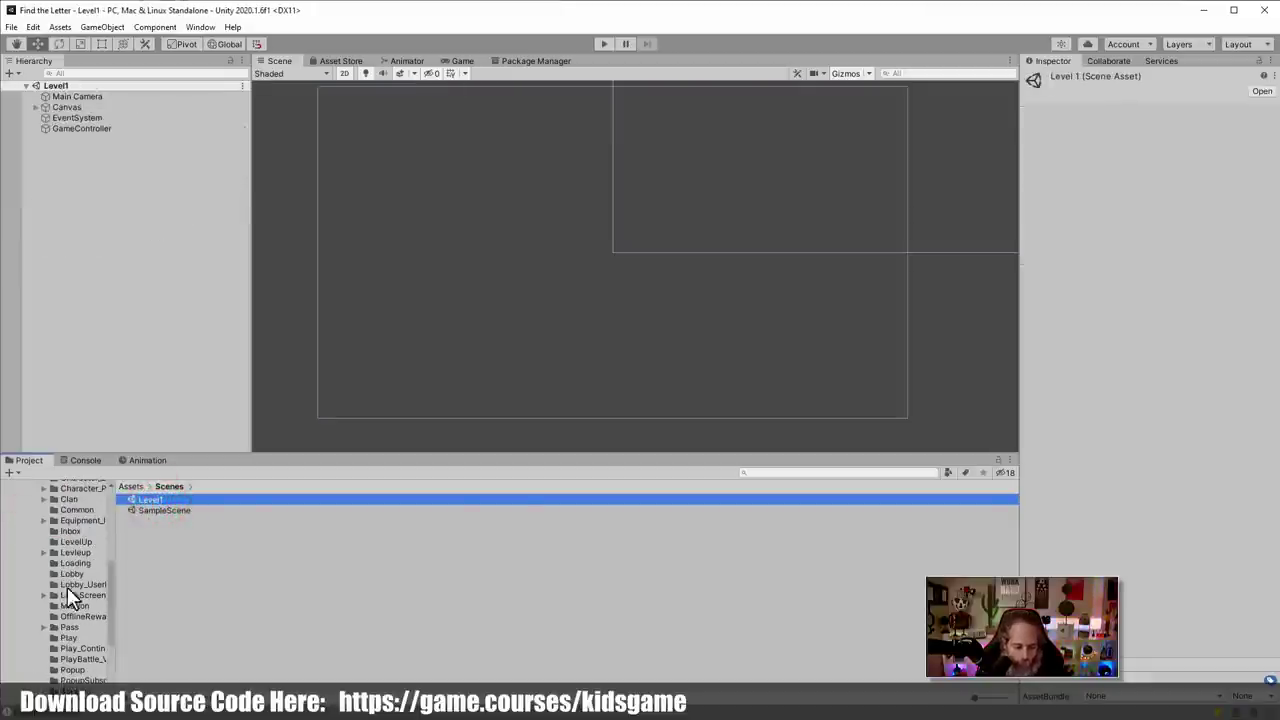
scroll(67, 587, up, 5)
click(27, 542)
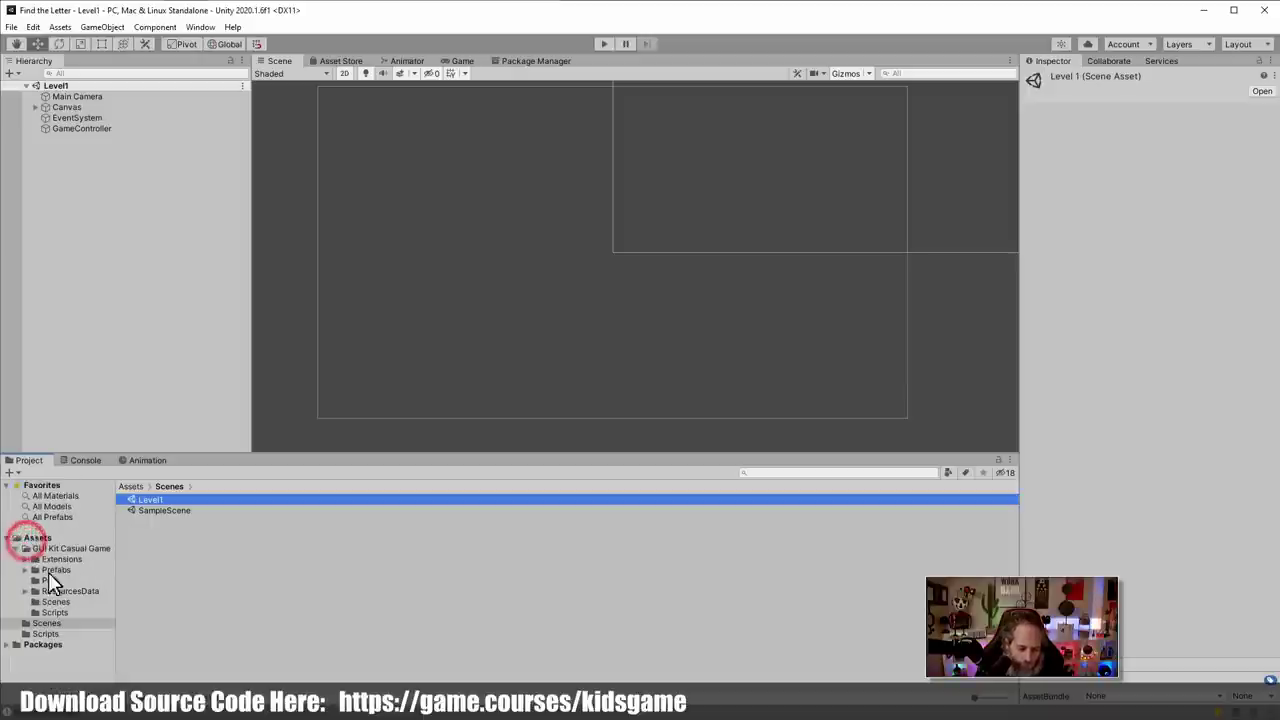
click(55, 570)
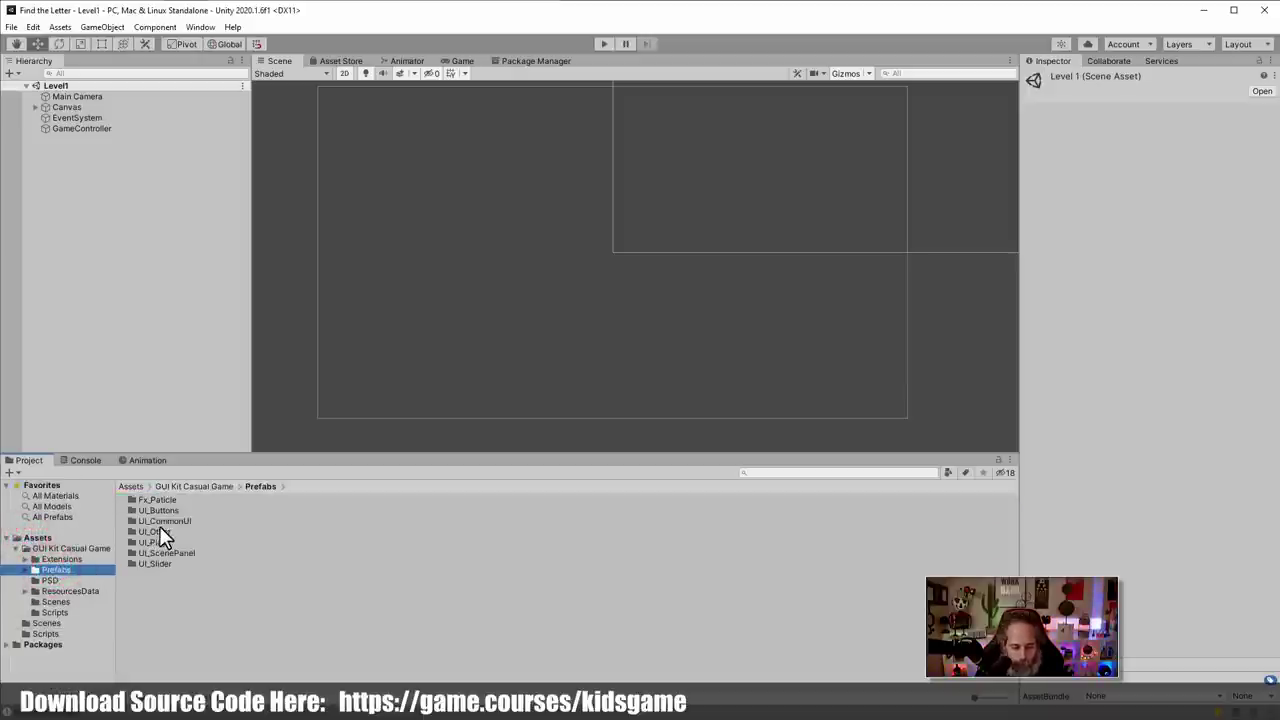
Drag the Lobby prefab from UI_ScenePanel under Level1's Canvas
click(160, 531)
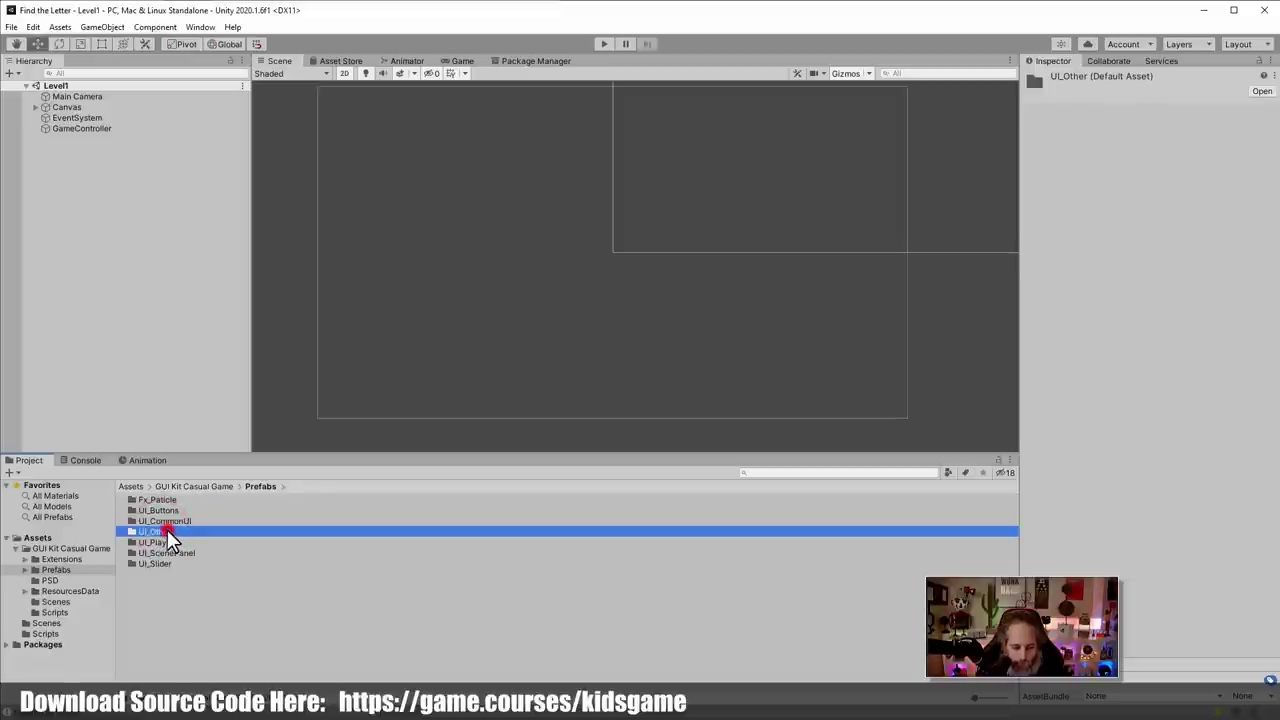
double_click(167, 531)
scroll(194, 556, down, 10)
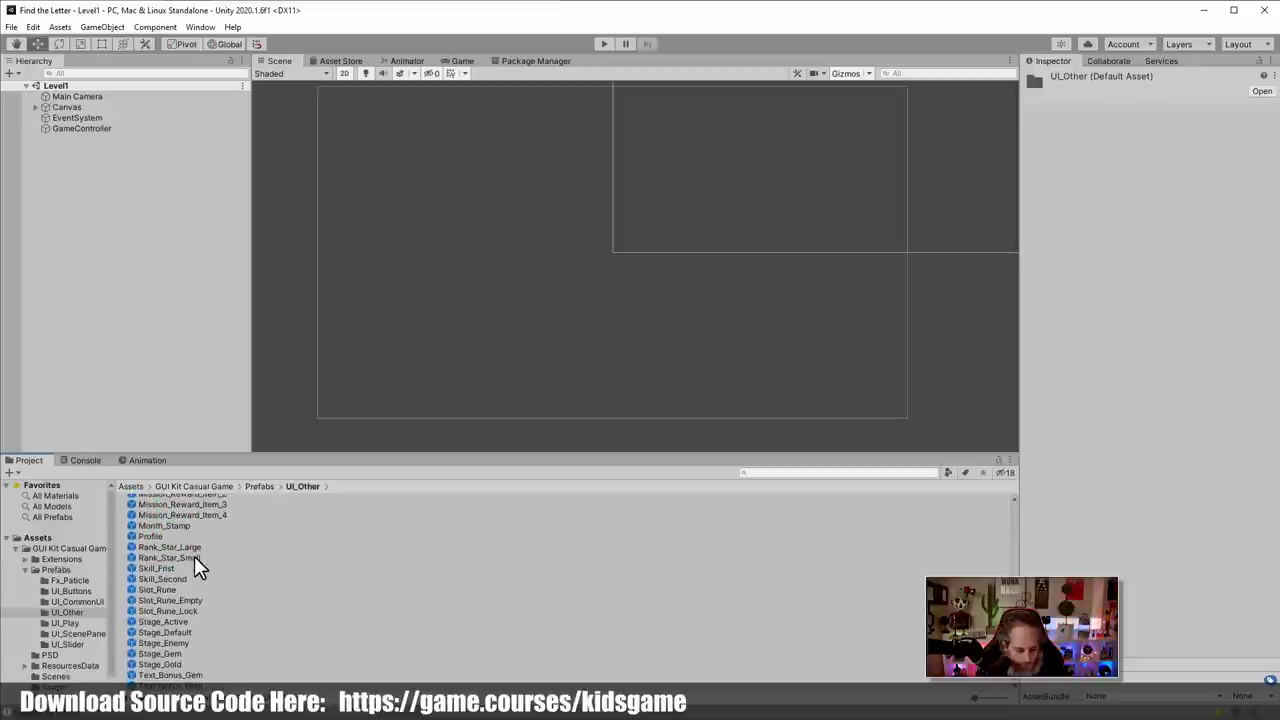
click(65, 622)
click(68, 634)
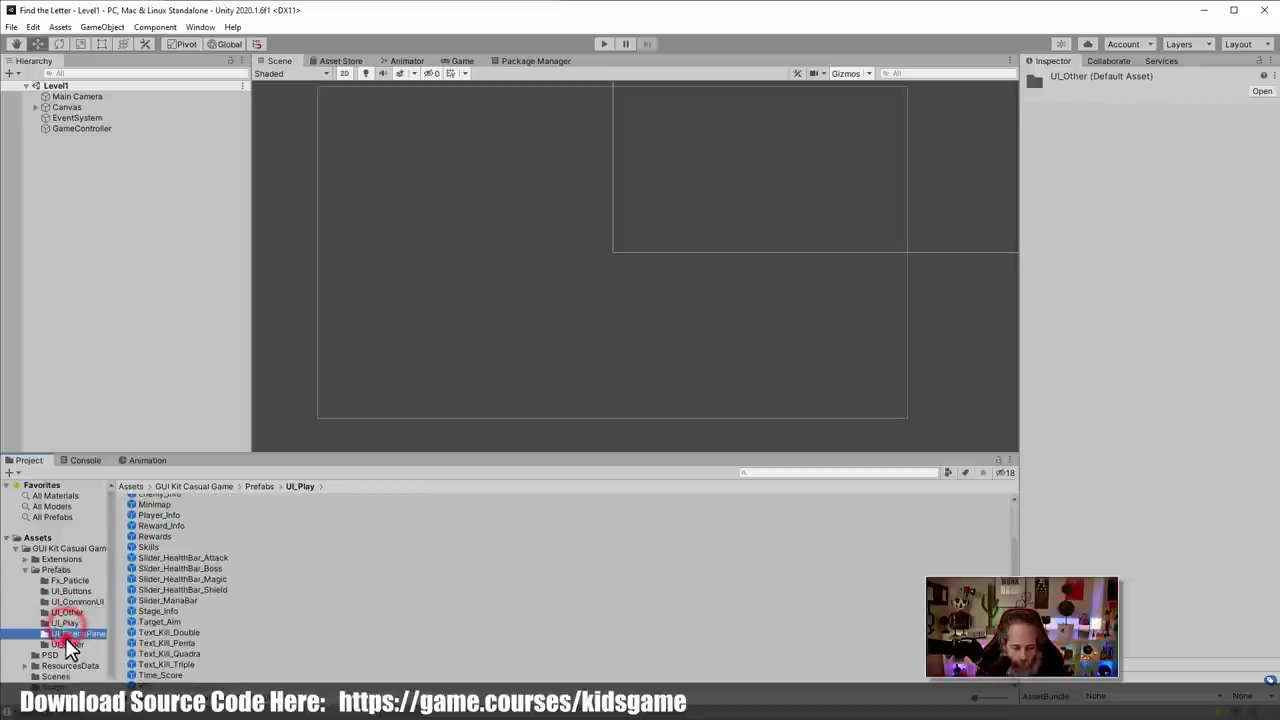
drag(148, 536, 84, 130)
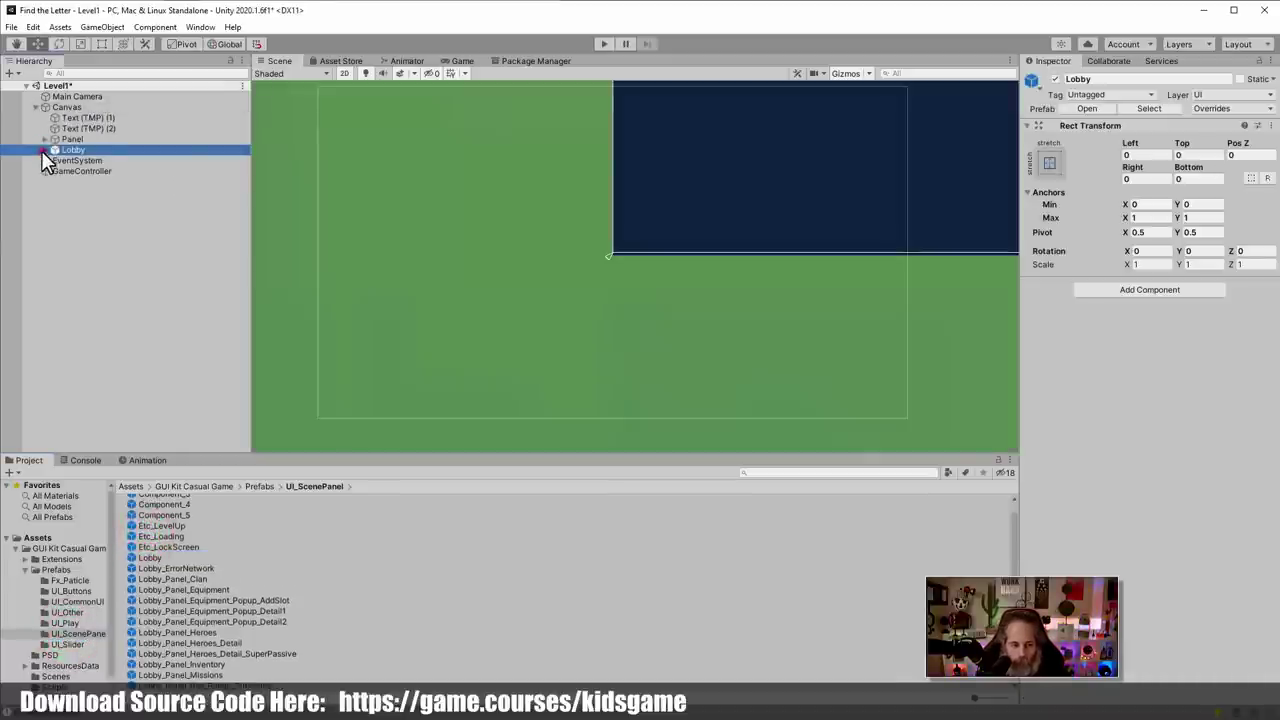
Cancel the prefab restructure warning, duplicate the Lobby's Background, and move Background (1) to the top of Canvas
click(41, 150)
click(62, 161)
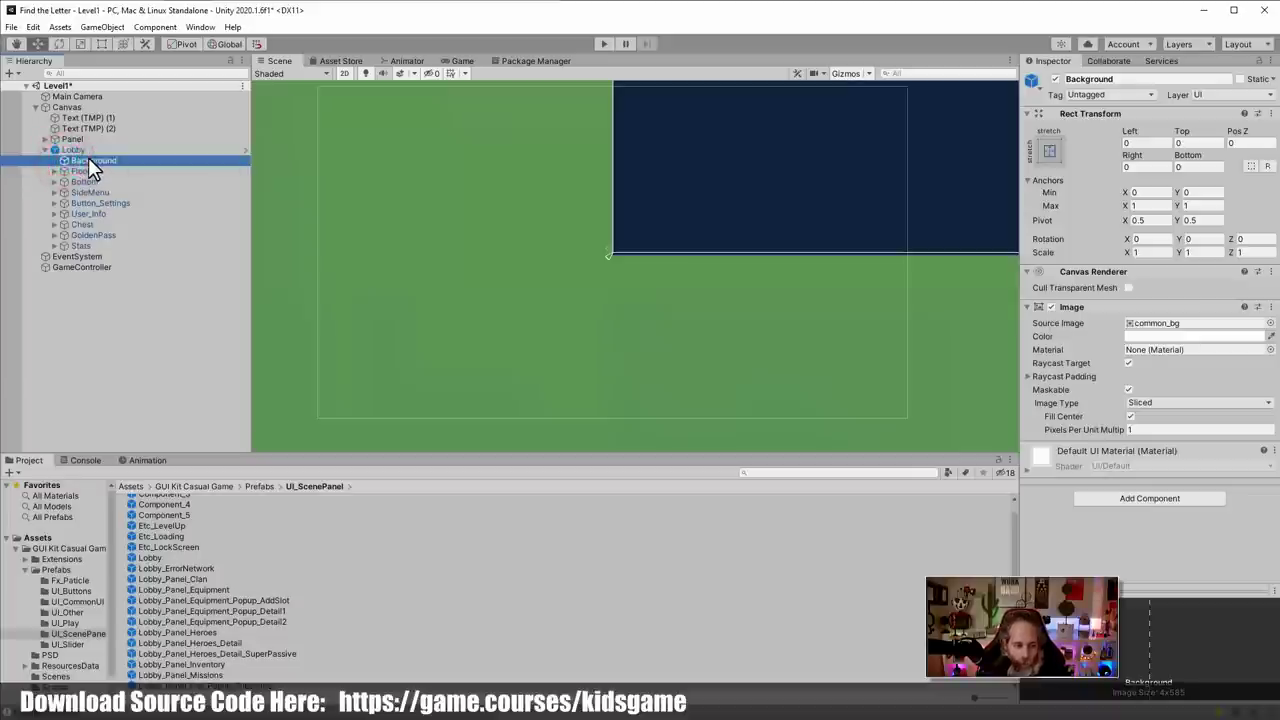
drag(91, 159, 97, 120)
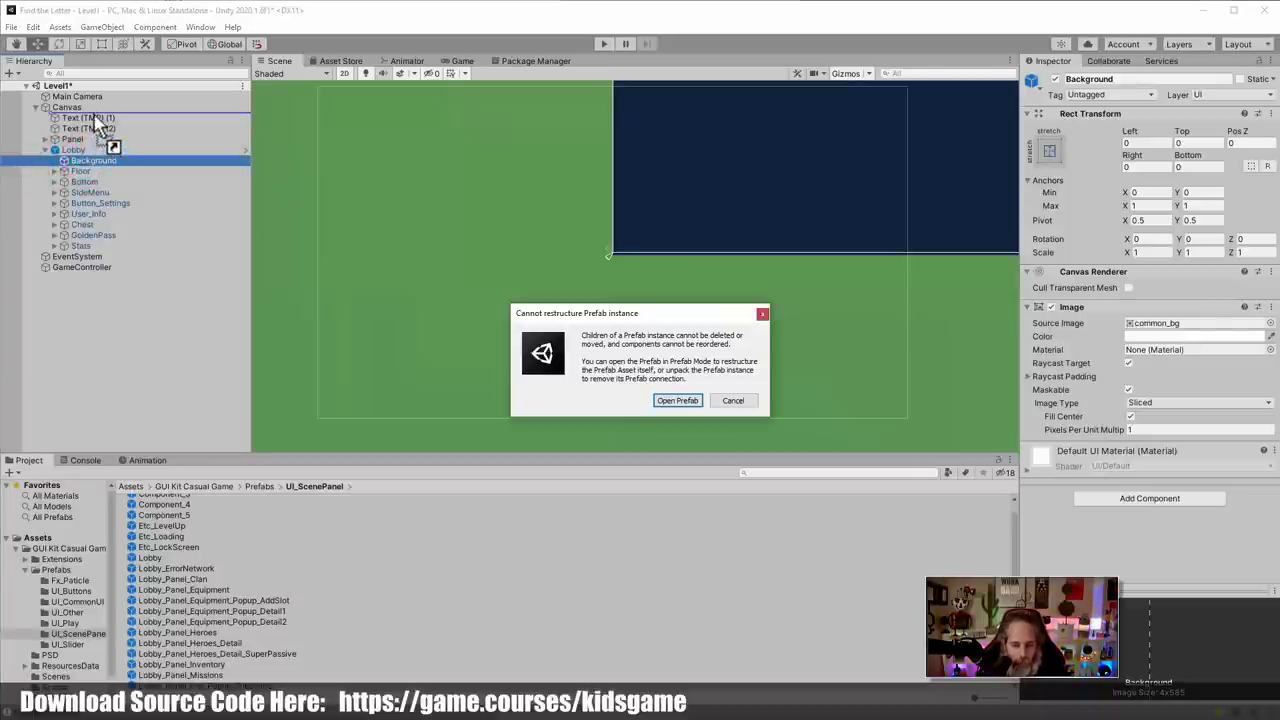
key(Escape)
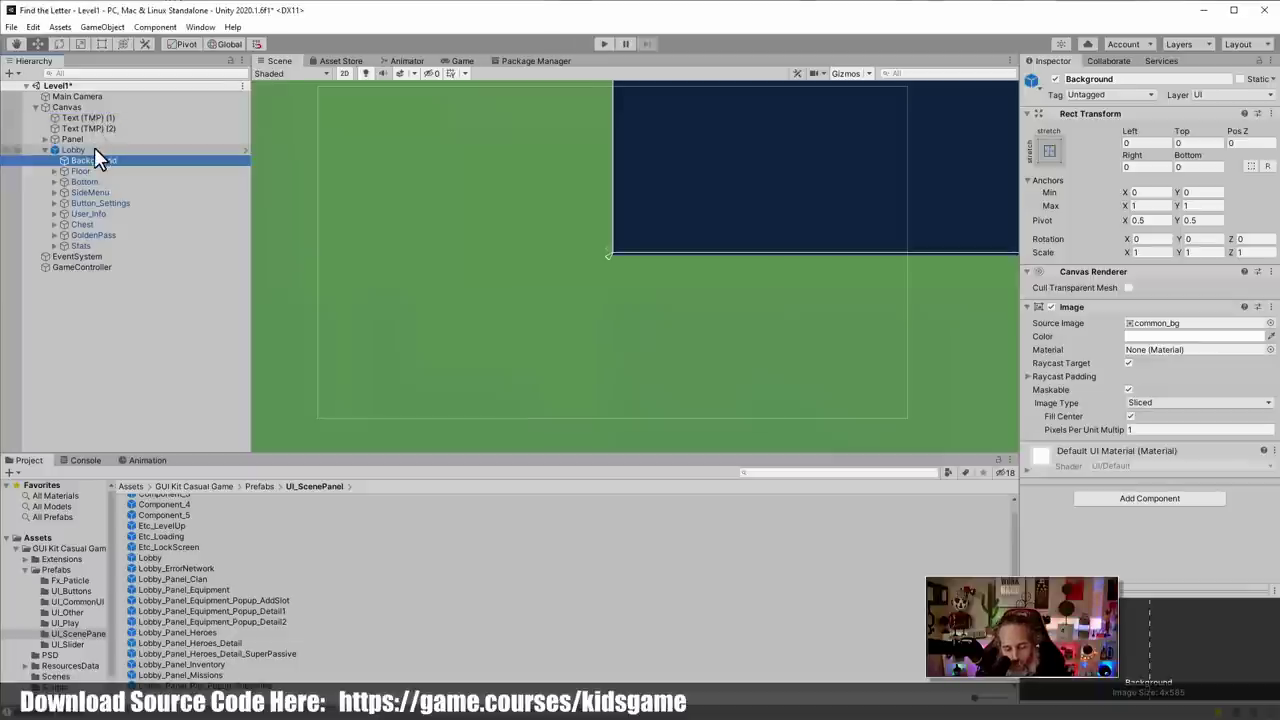
key(ctrl+d)
drag(87, 256, 85, 119)
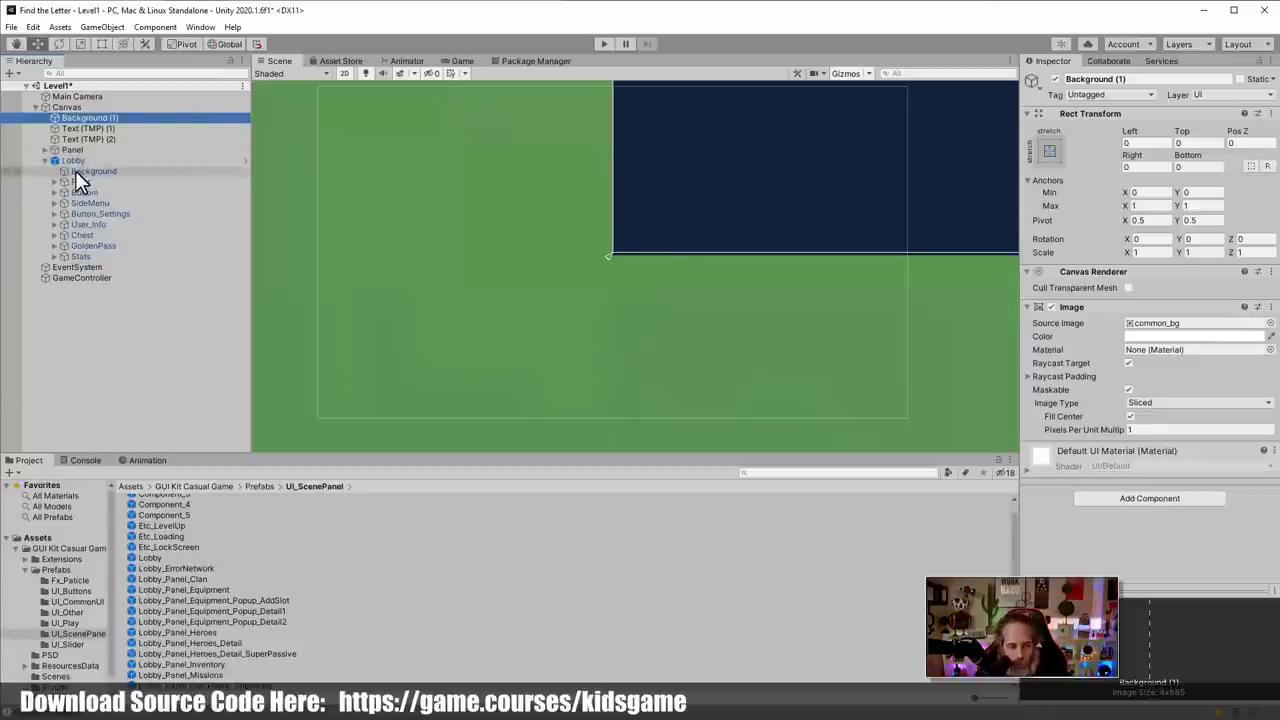
Frame Background (1) and toggle the Lobby's visibility to see what lies beneath
double_click(119, 118)
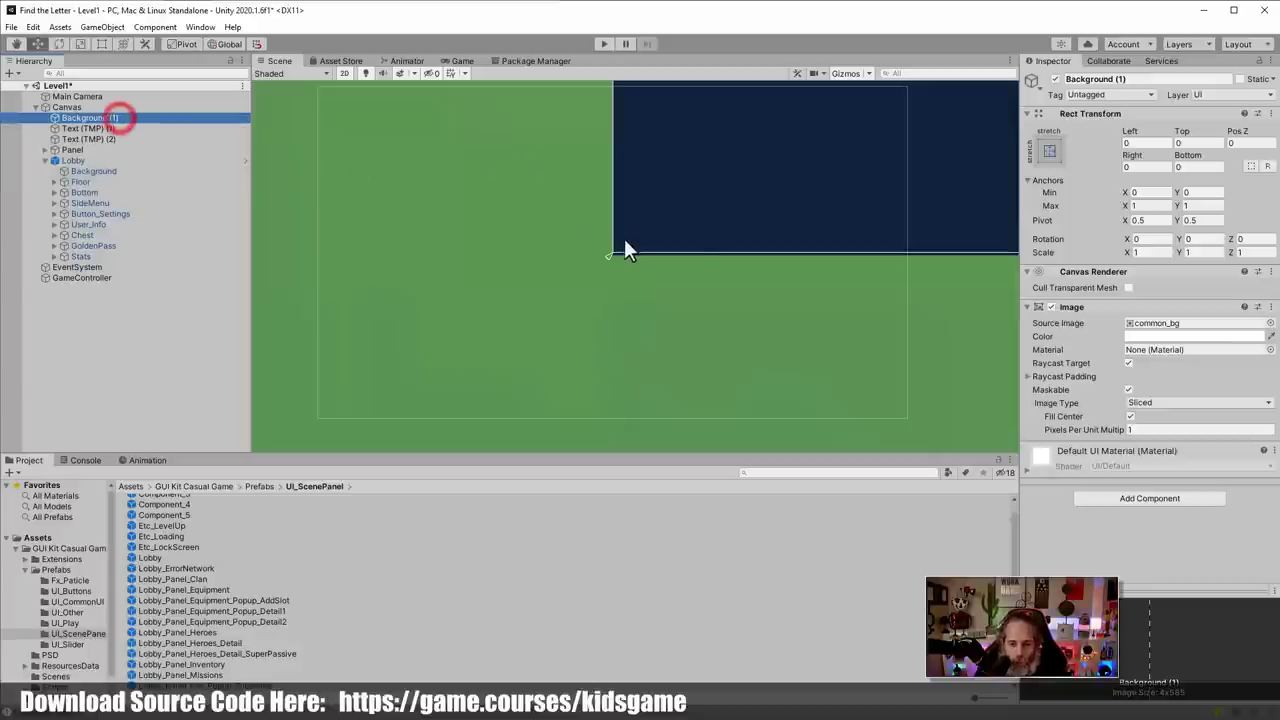
click(72, 160)
click(1055, 79)
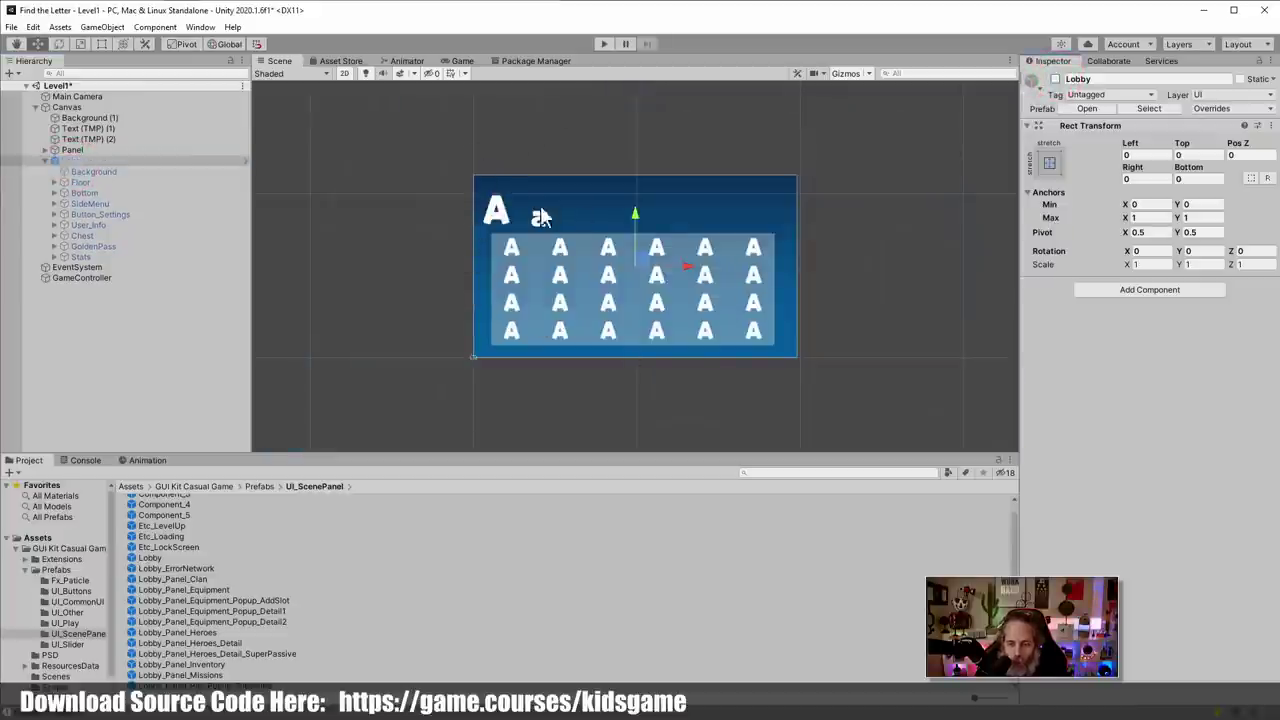
click(1057, 80)
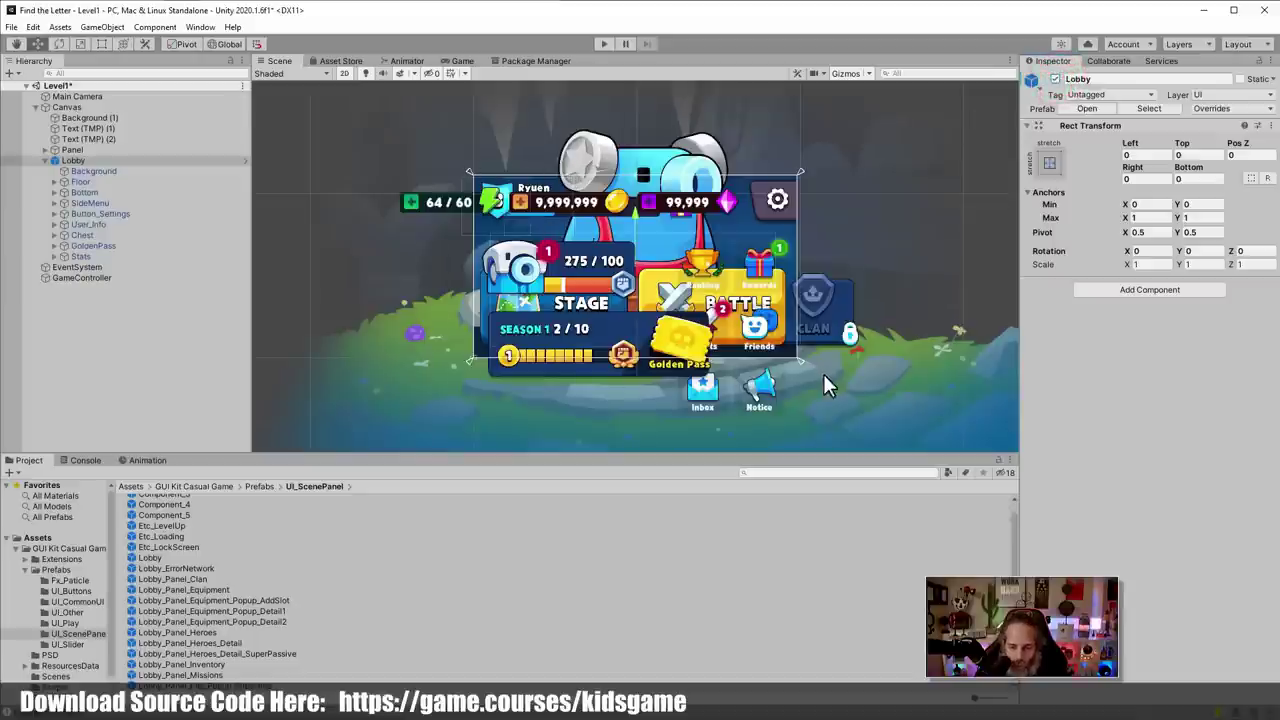
Locate the lobby's Floor object in the scene and expand it to show its Character
click(316, 397)
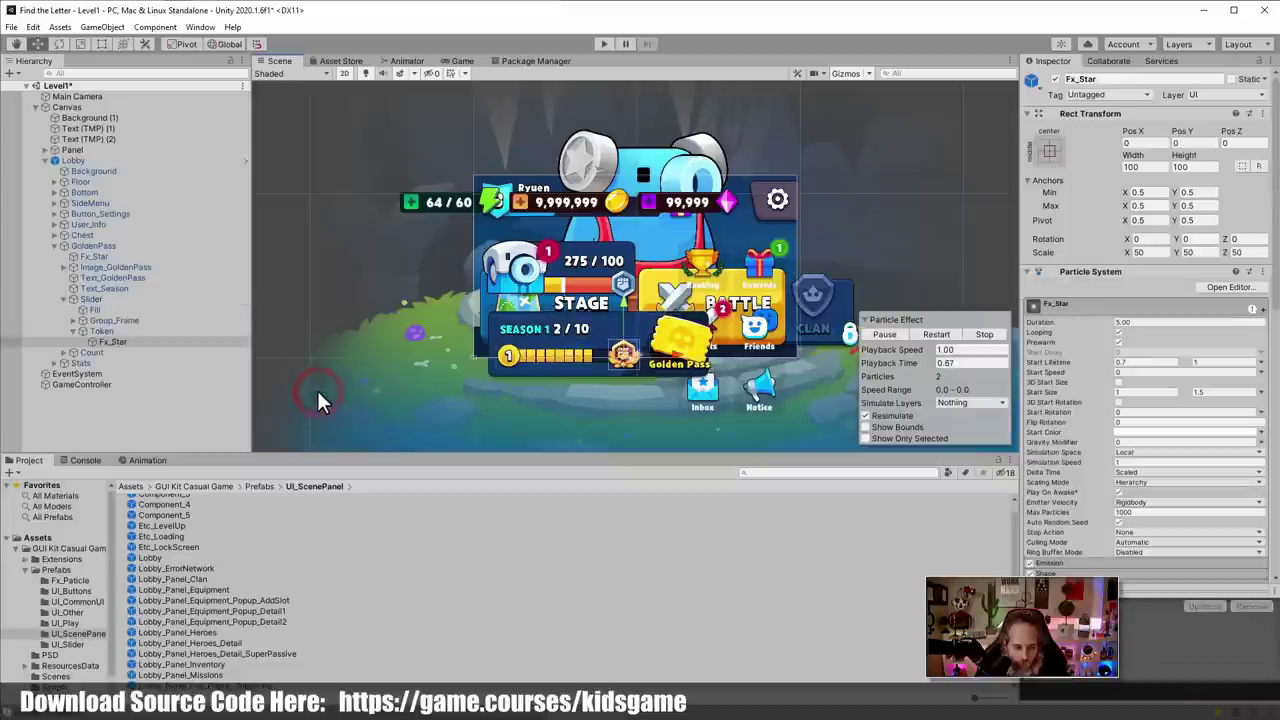
click(332, 350)
click(332, 350)
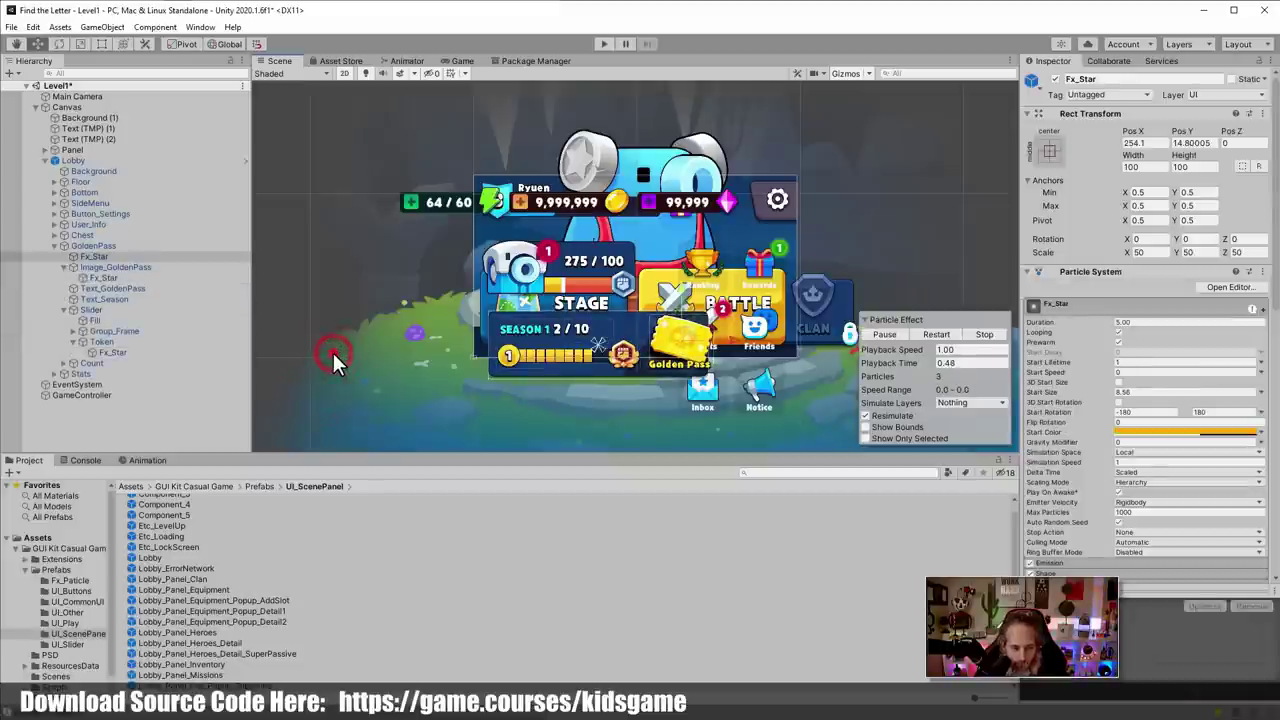
click(332, 350)
click(332, 350)
click(332, 350)
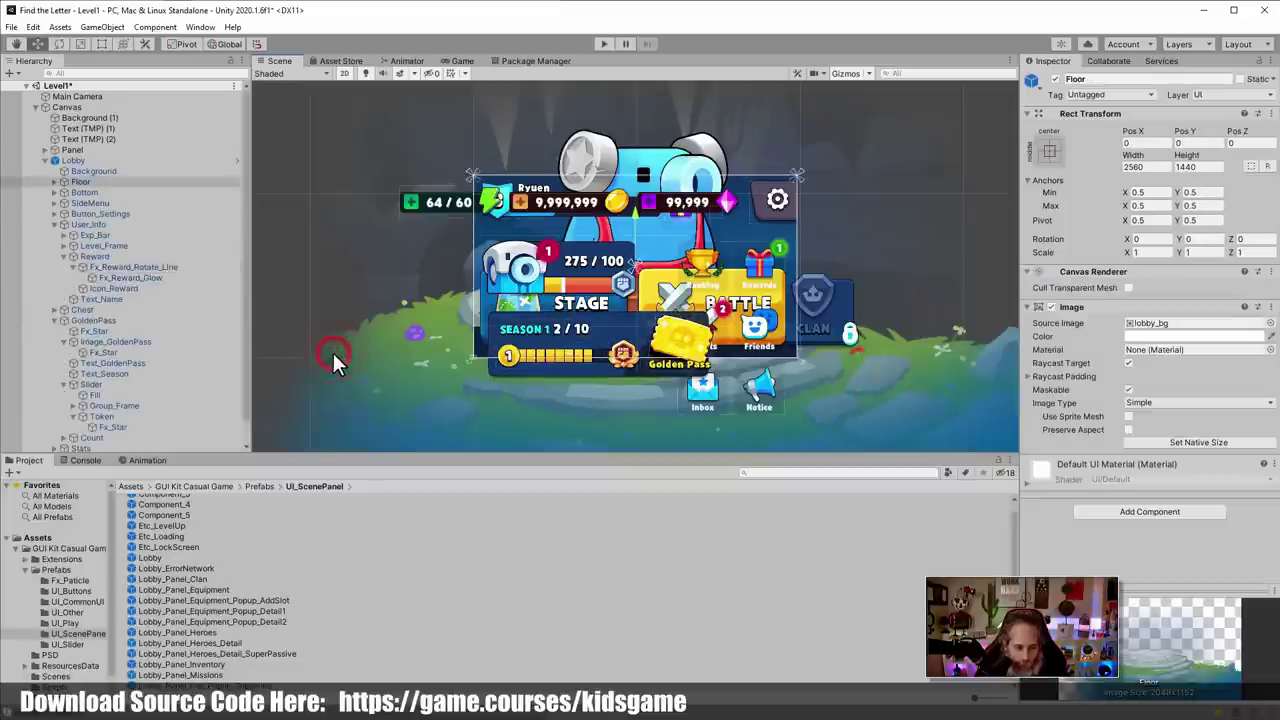
click(332, 350)
click(71, 180)
click(56, 182)
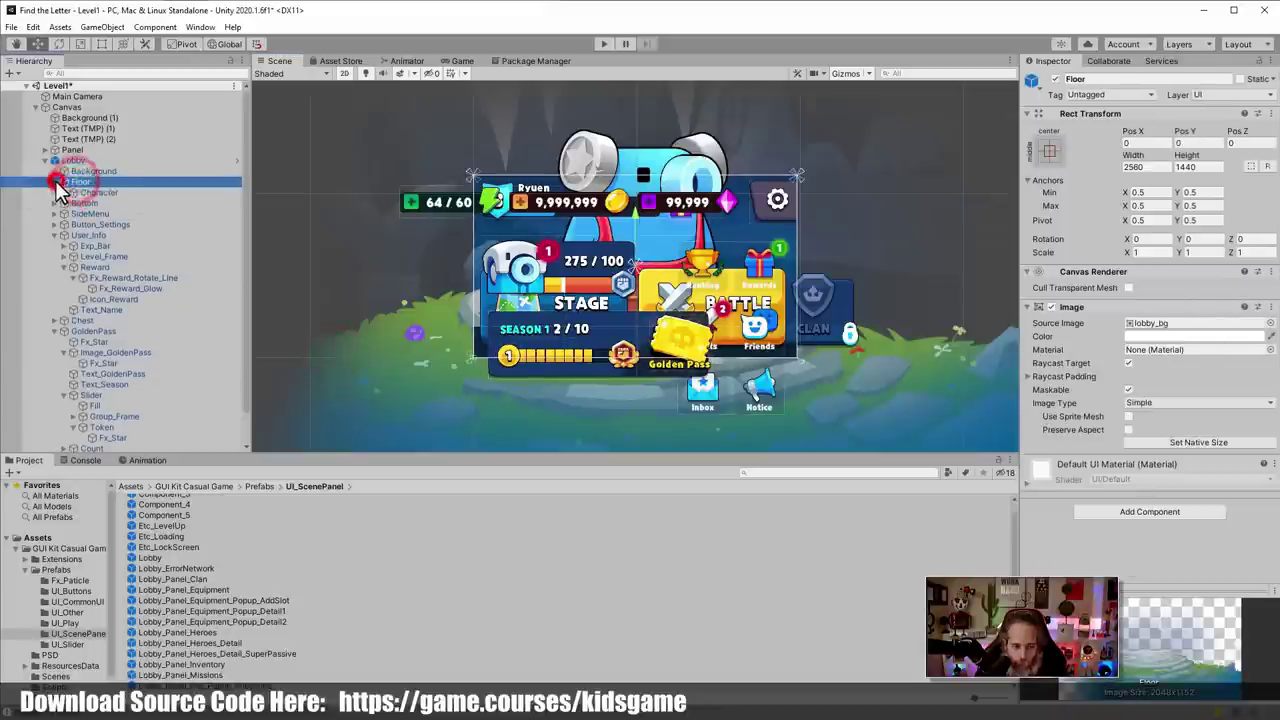
Duplicate Floor, move Floor (1) under Background (1), and delete the Lobby prefab
key(ctrl+d)
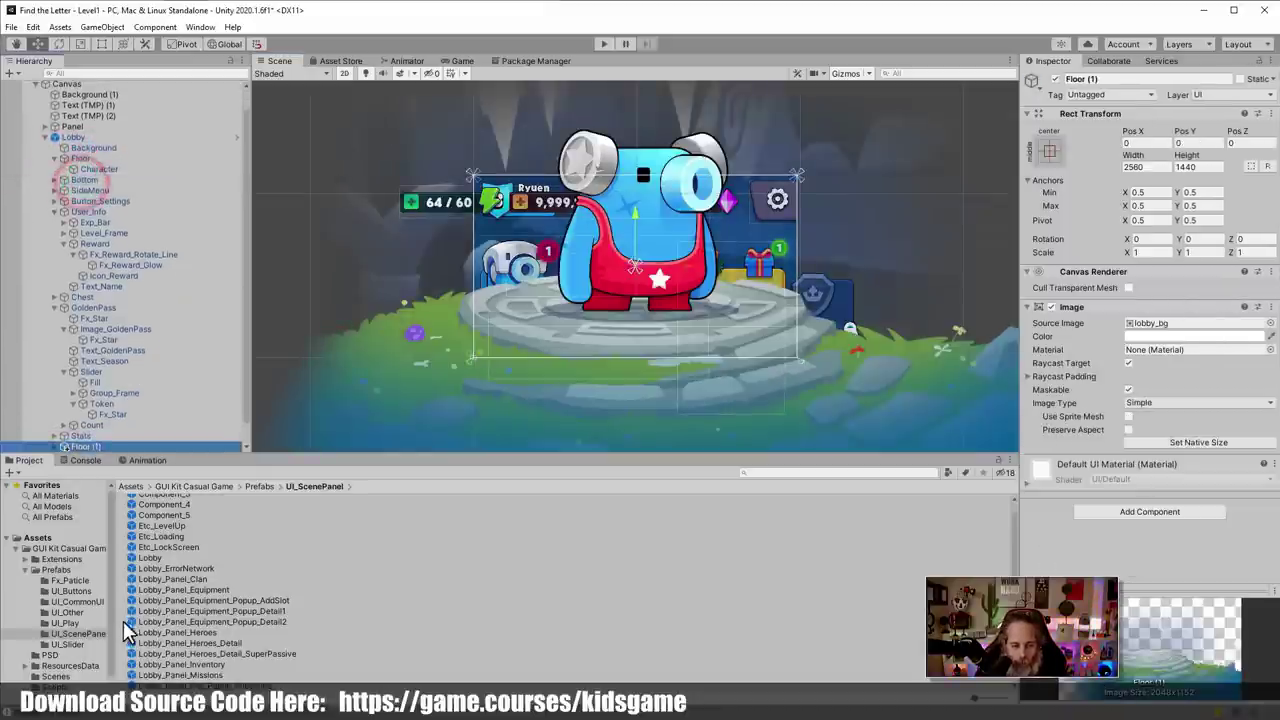
drag(78, 446, 105, 105)
click(70, 148)
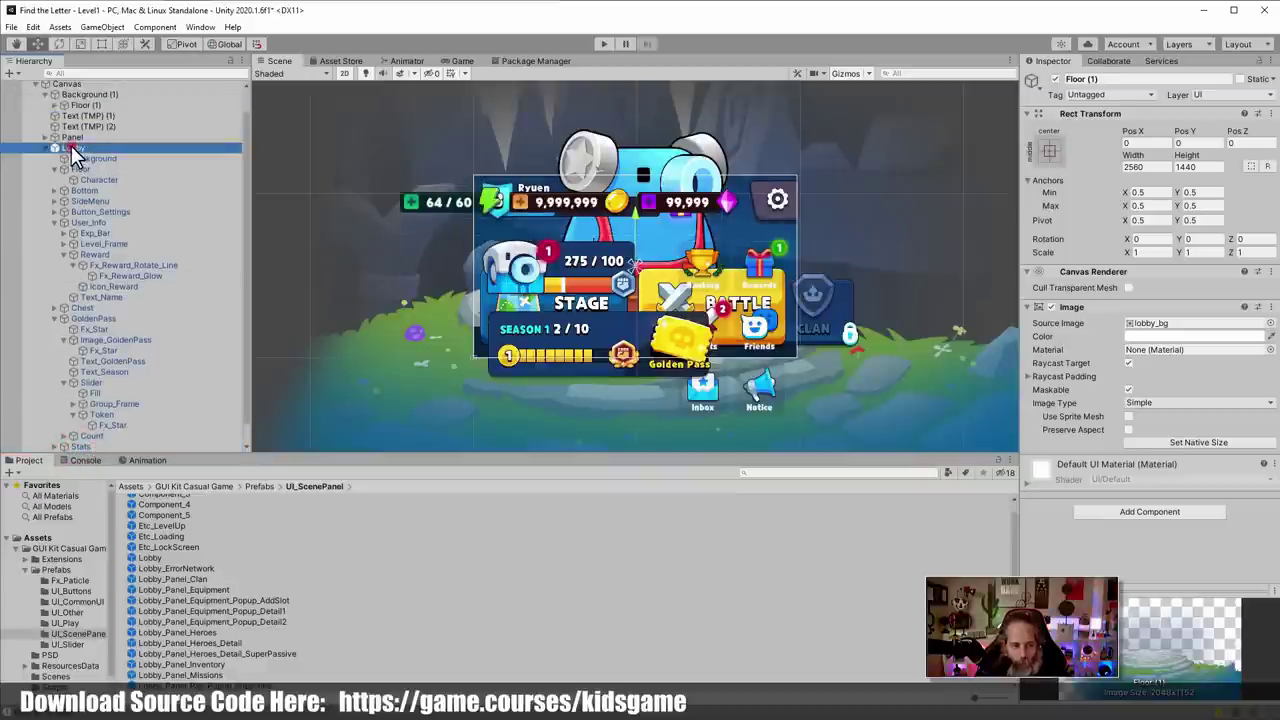
key(Delete)
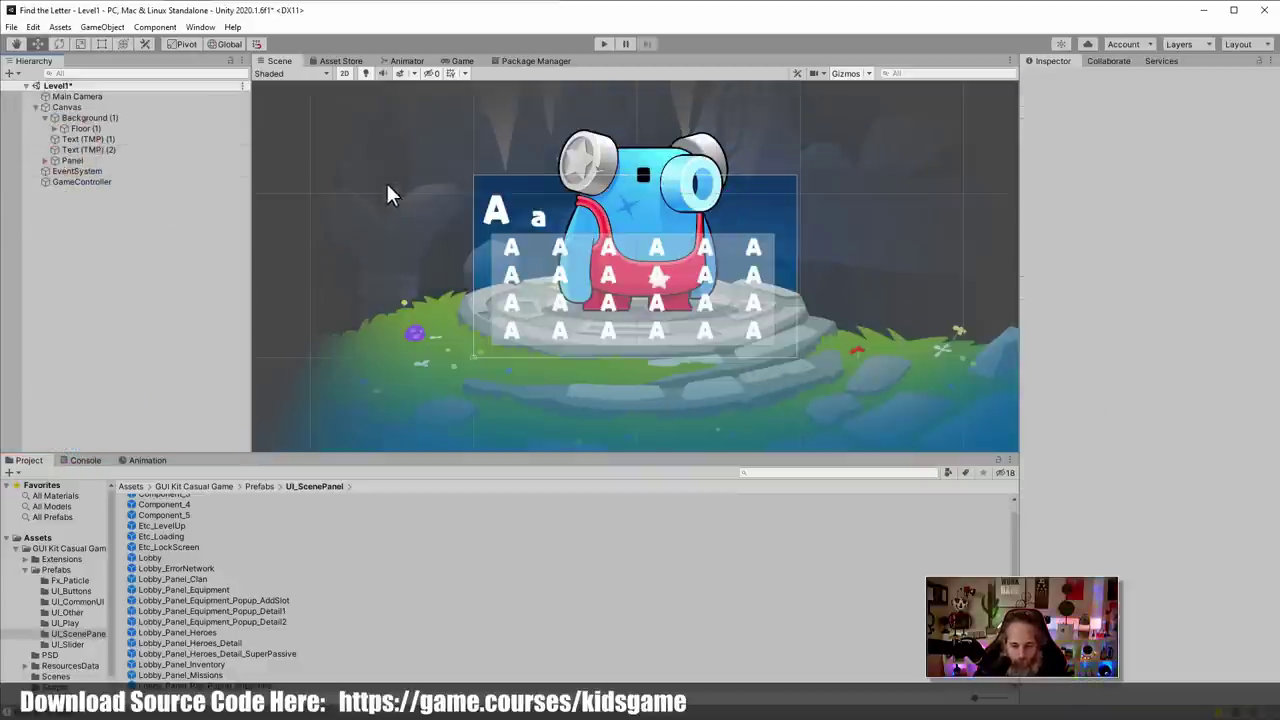
Make Floor (1) the Canvas's last child and set its anchor preset to stretch-stretch
click(458, 61)
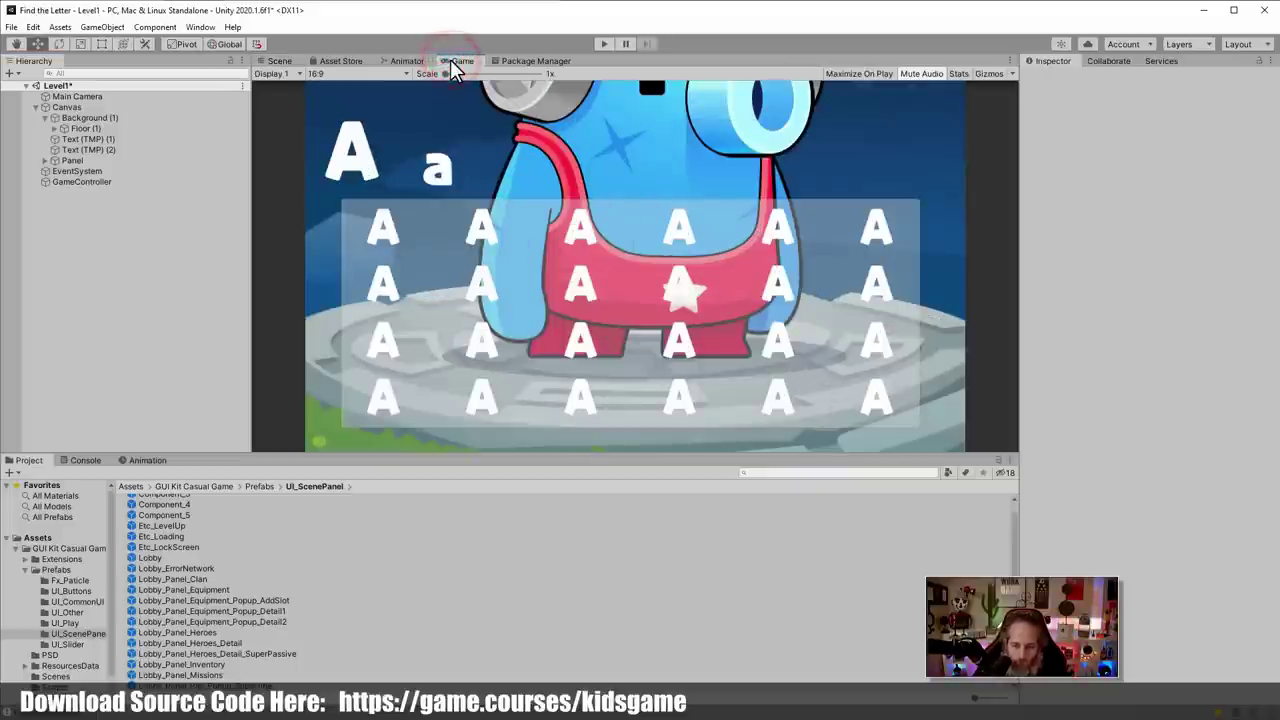
click(119, 116)
click(1047, 152)
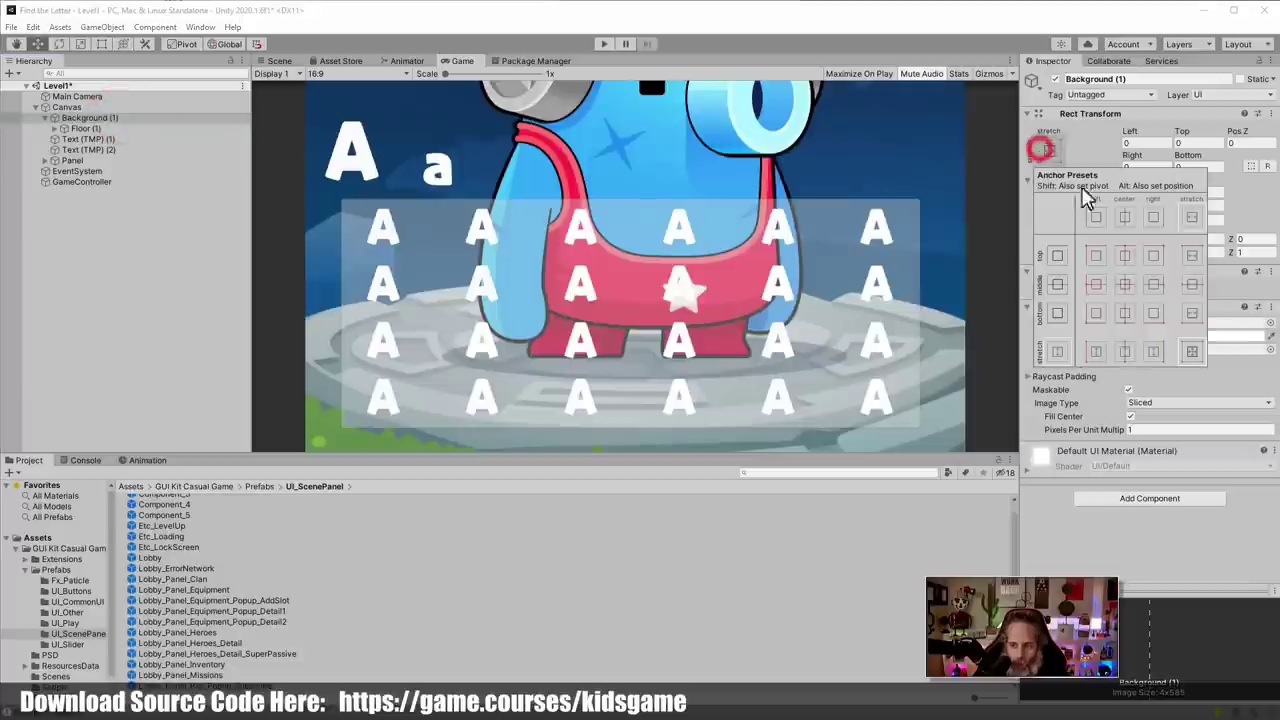
drag(84, 129, 68, 107)
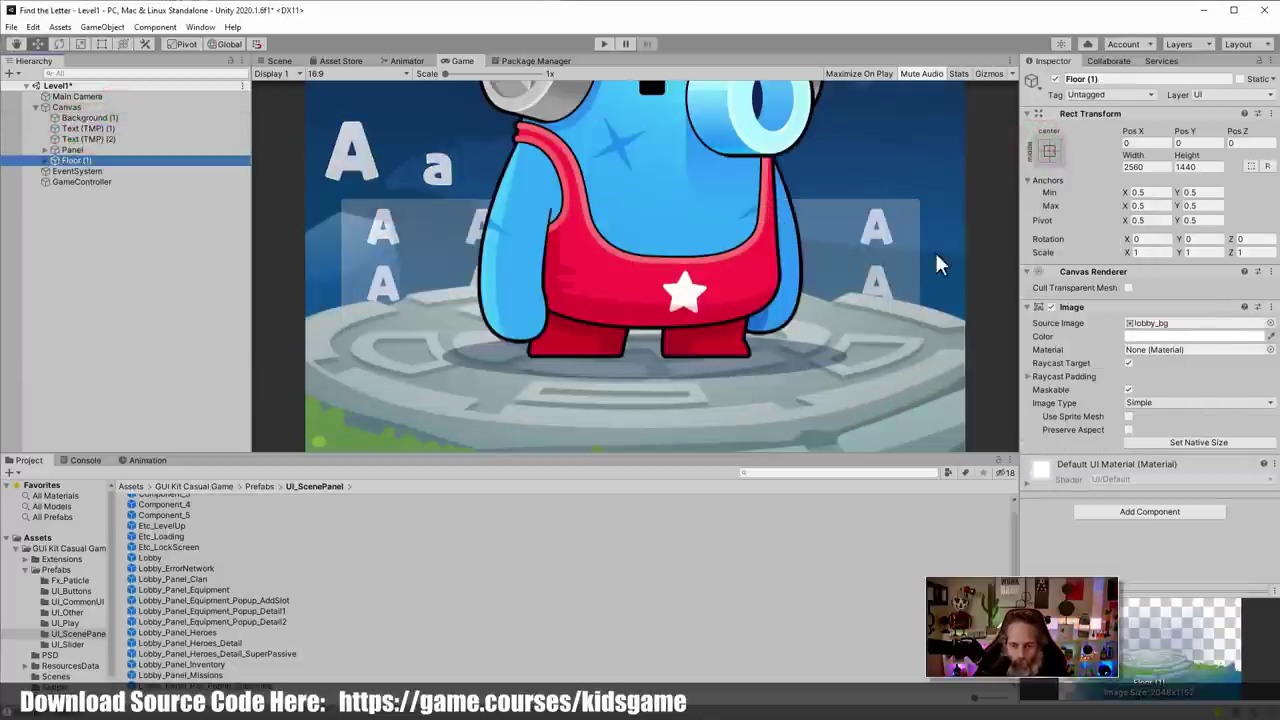
click(1046, 152)
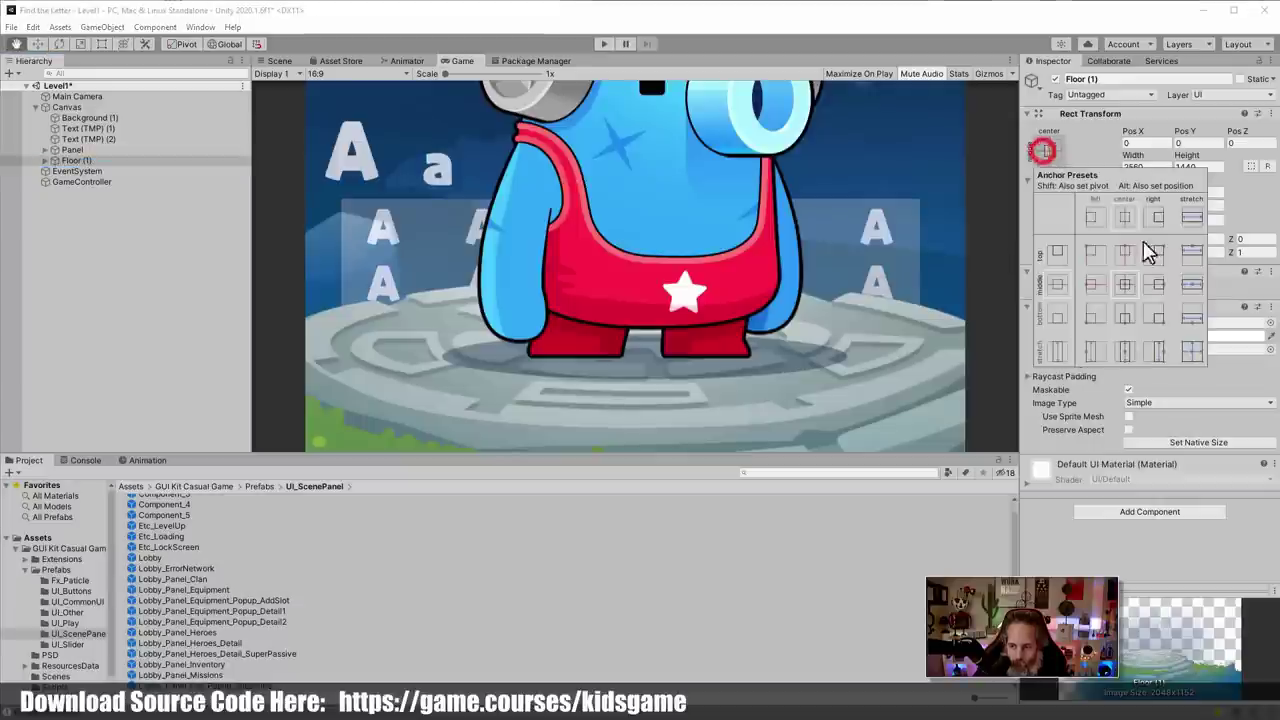
alt+click(1192, 354)
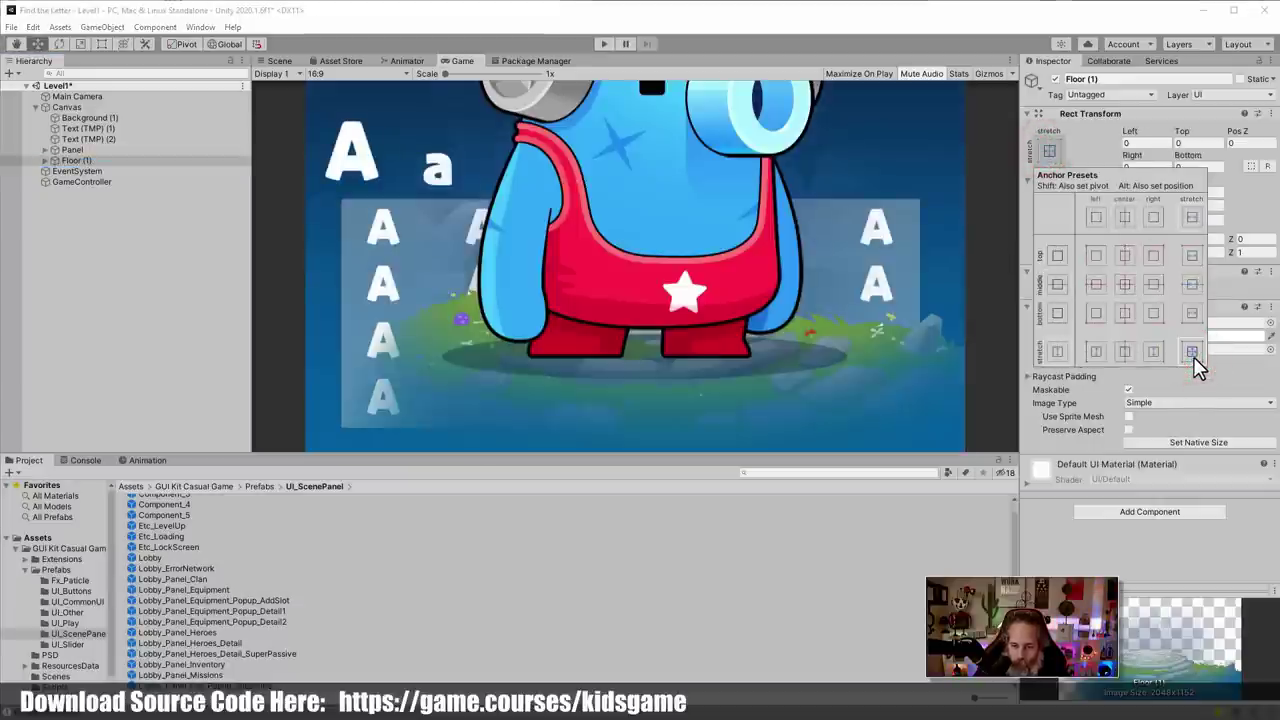
alt+click(1192, 354)
click(1193, 356)
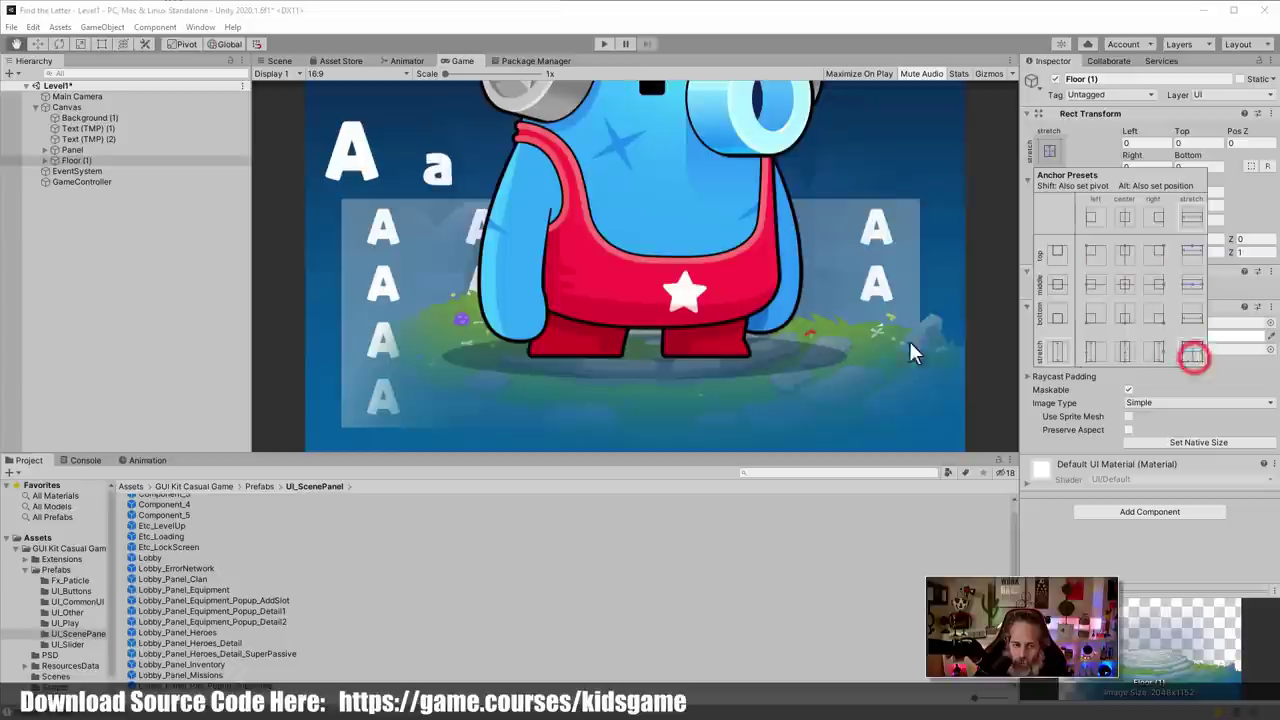
In Scene view, shrink Floor (1)'s Character to about 334×324 and centre it on the floor
click(45, 160)
click(80, 171)
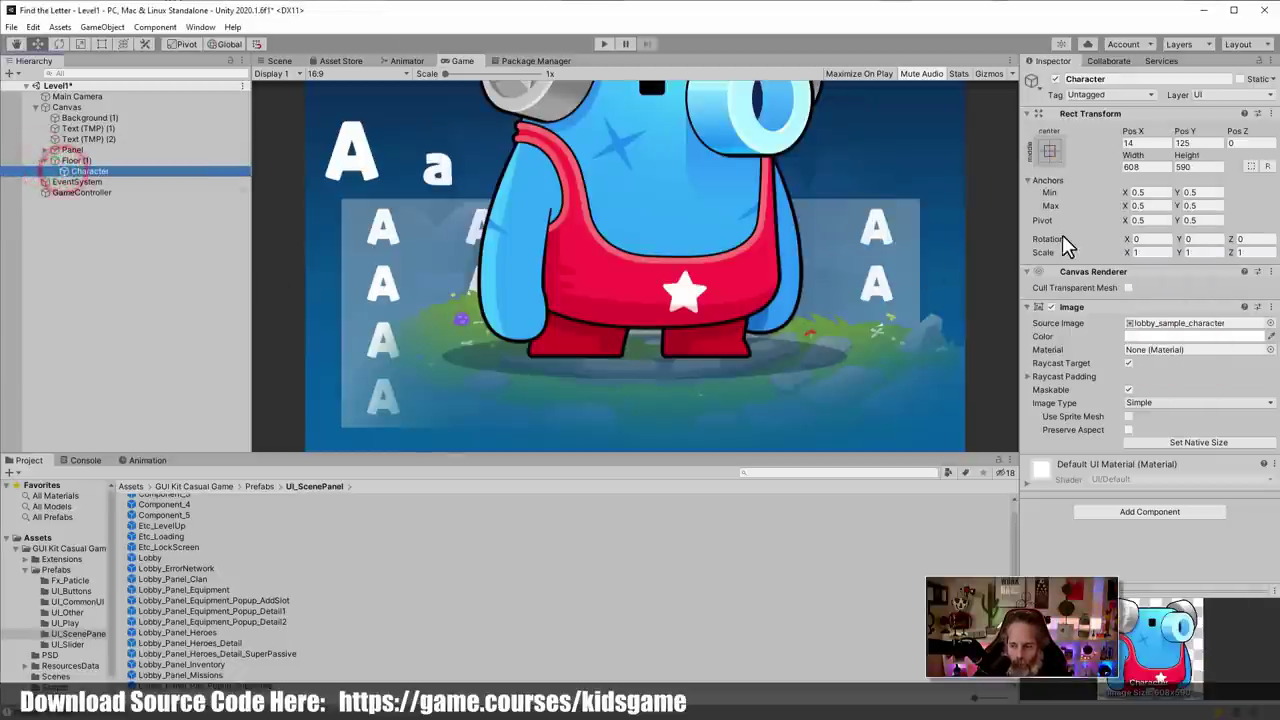
click(1049, 150)
click(1049, 150)
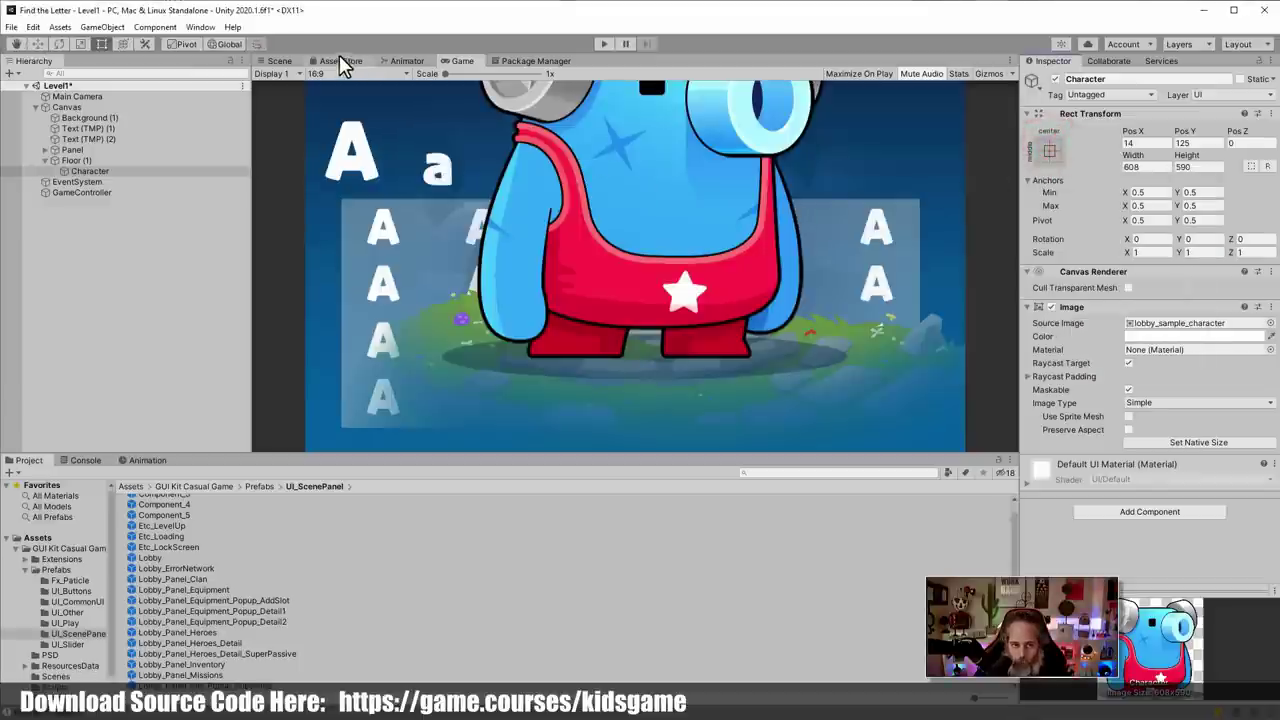
click(279, 60)
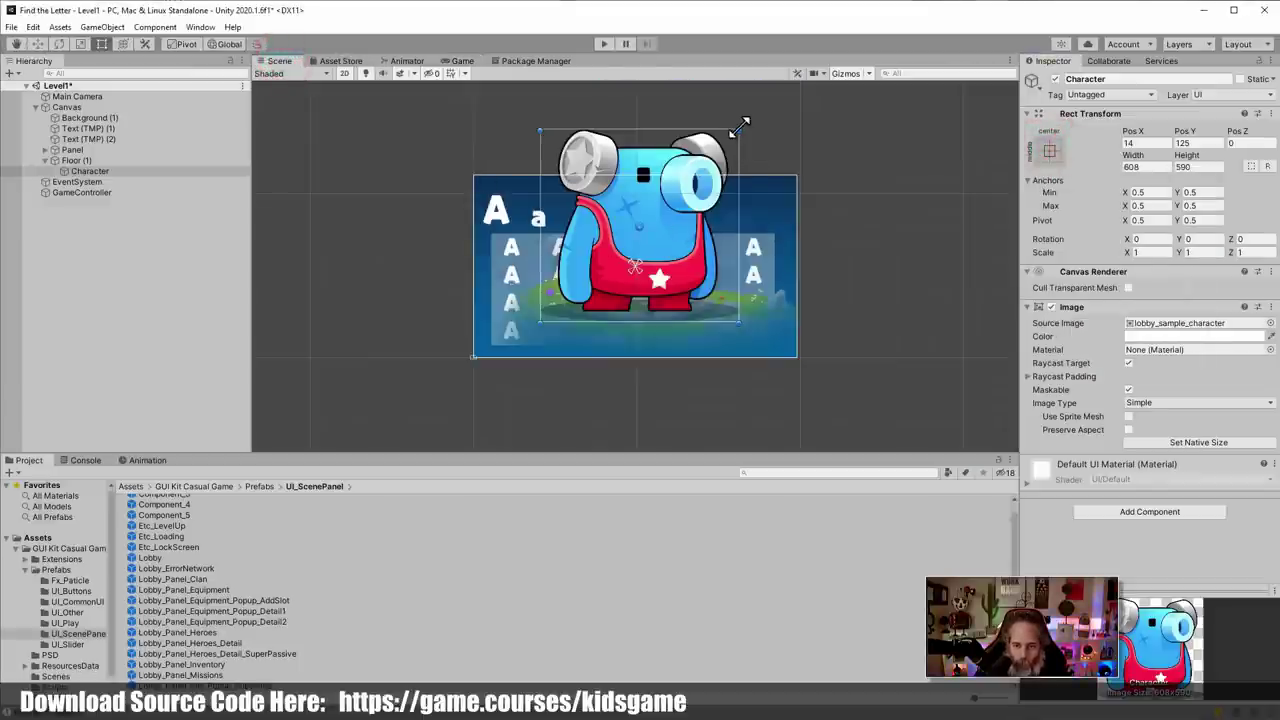
drag(741, 125, 651, 208)
drag(620, 292, 643, 268)
click(80, 160)
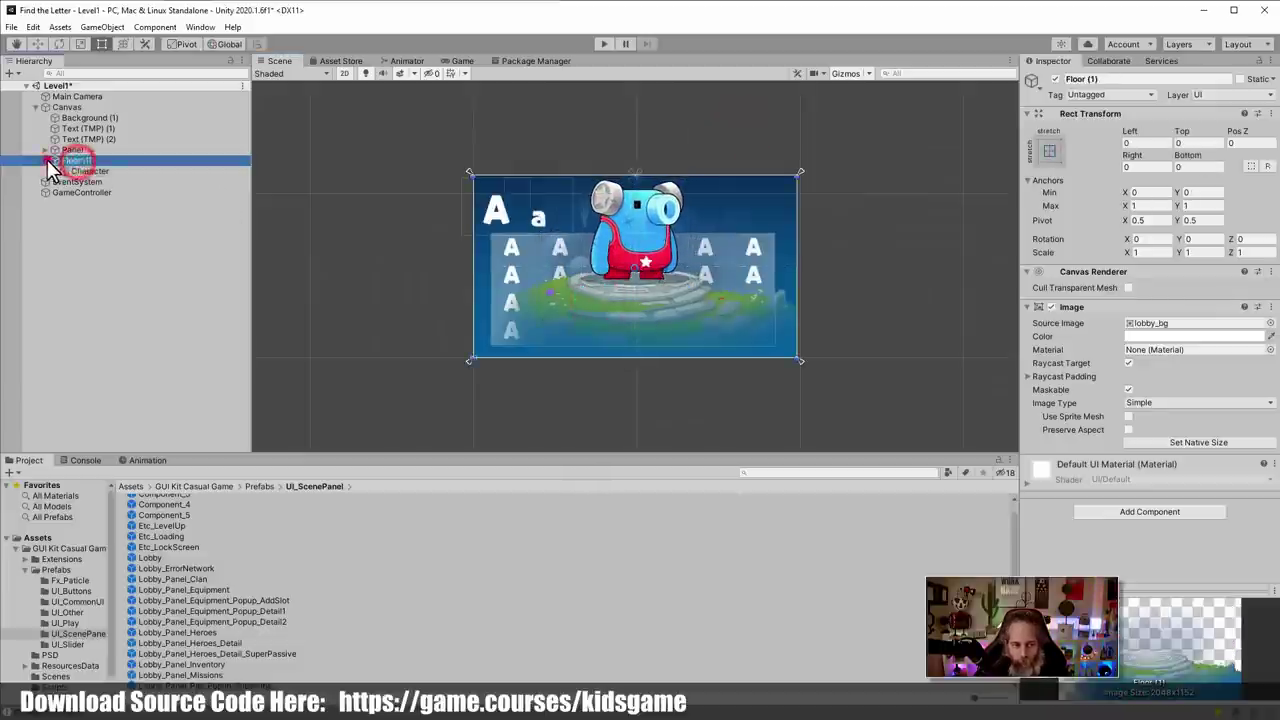
Move Floor (1) to sit just below Background (1) in the Canvas
click(45, 160)
click(68, 149)
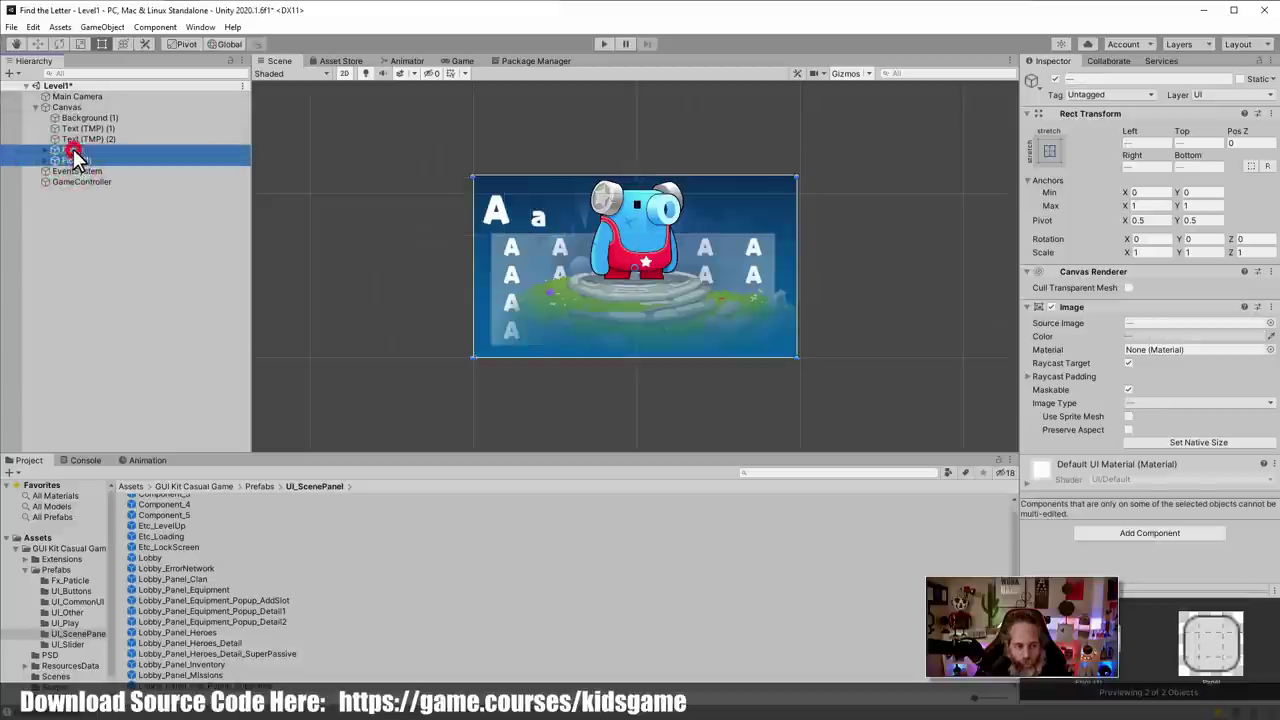
click(74, 161)
drag(77, 170, 92, 130)
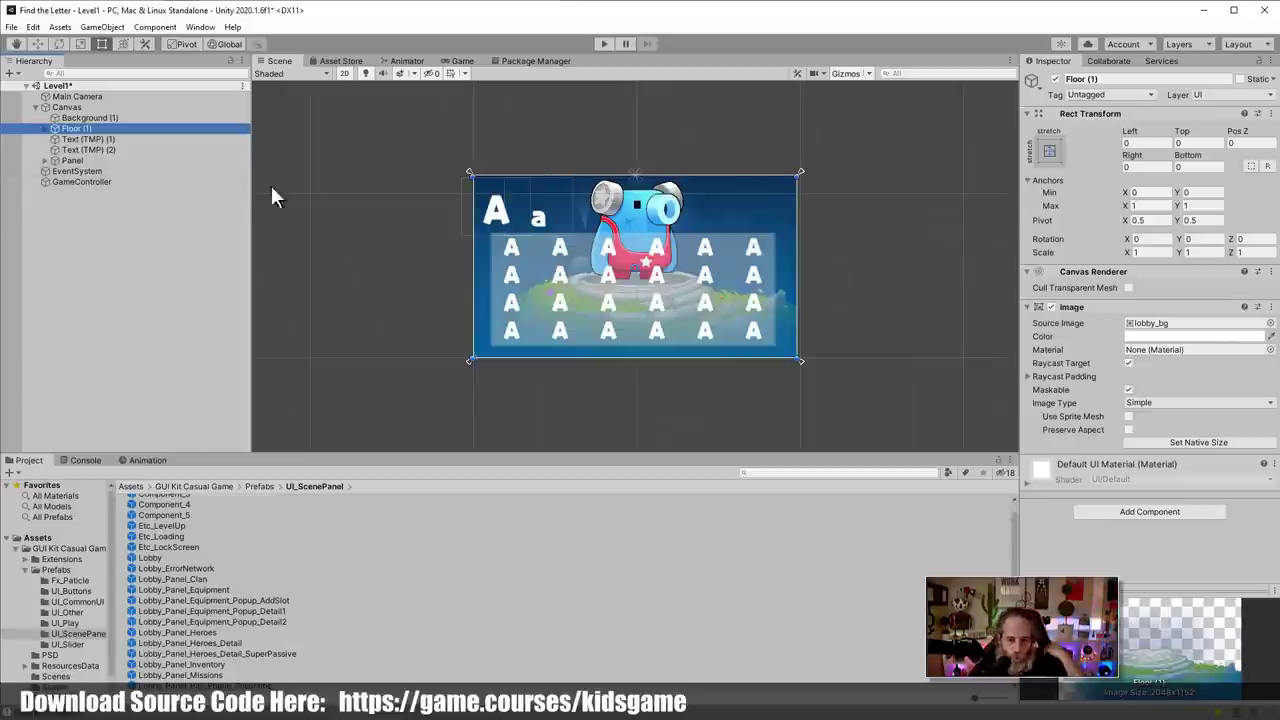
scroll(598, 214, up, 1)
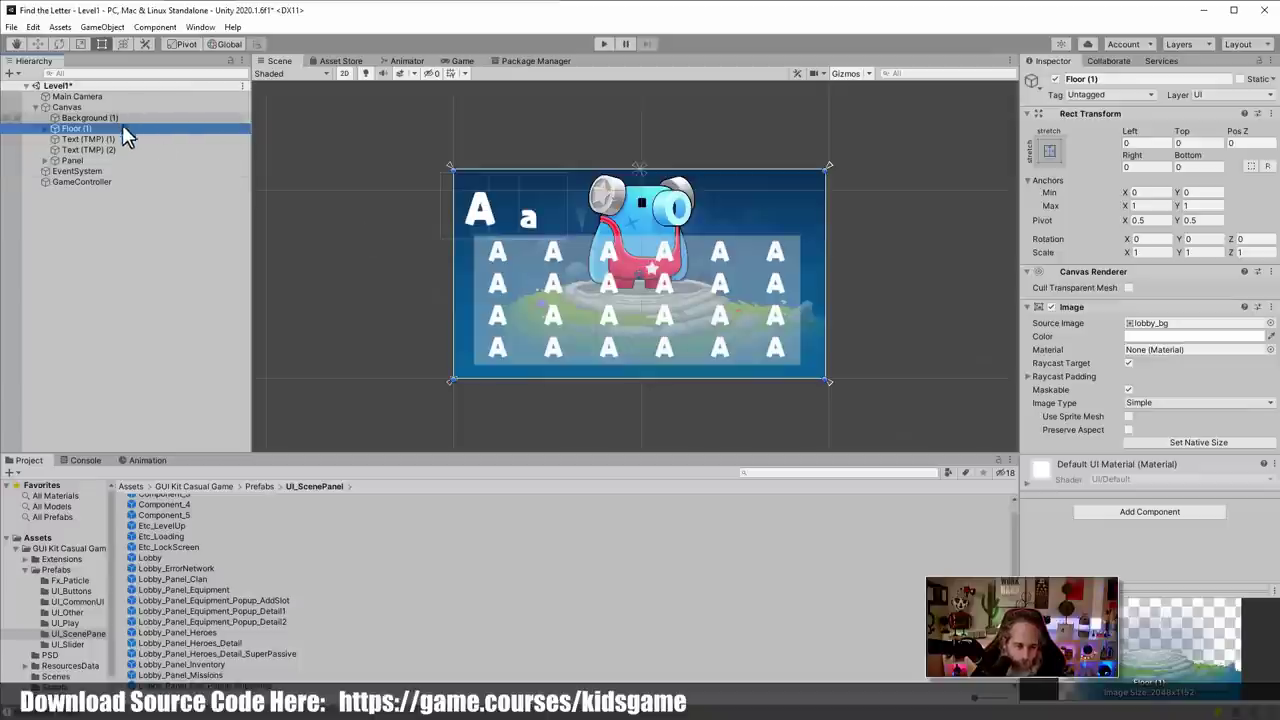
Tint the Character's Image colour light grey (B7B7B7) and save the Level1 scene
click(45, 128)
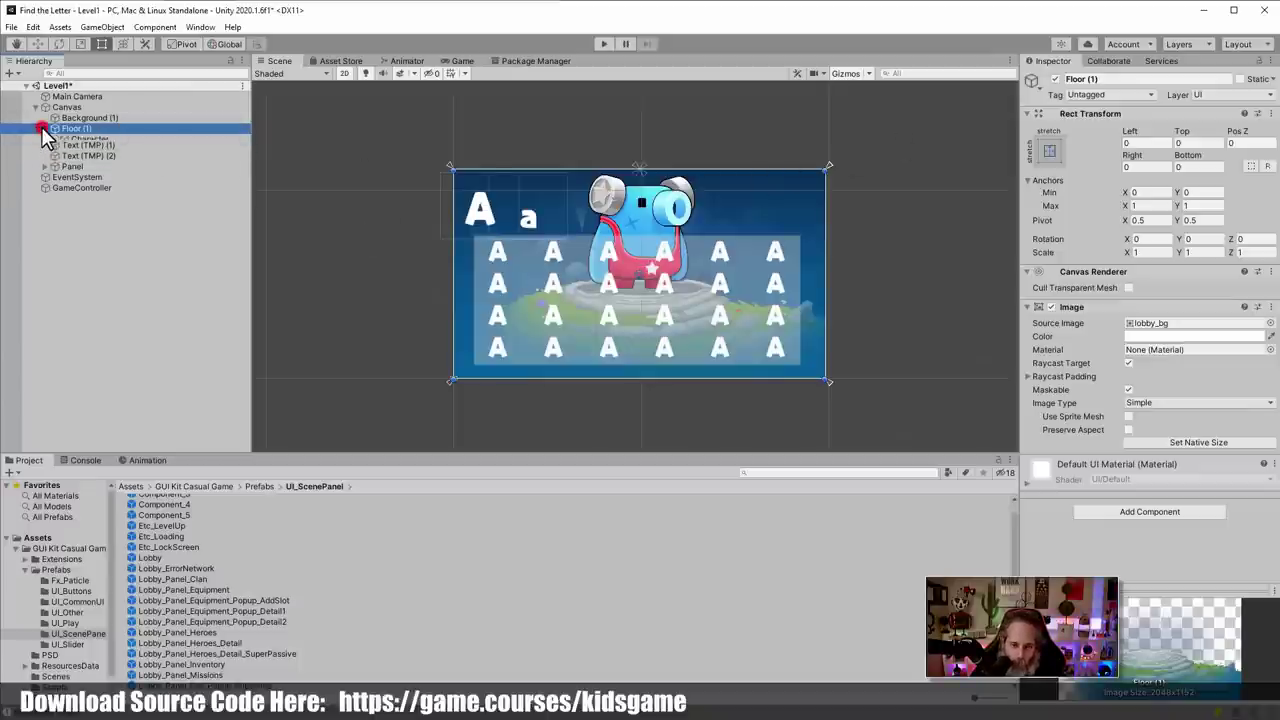
click(75, 139)
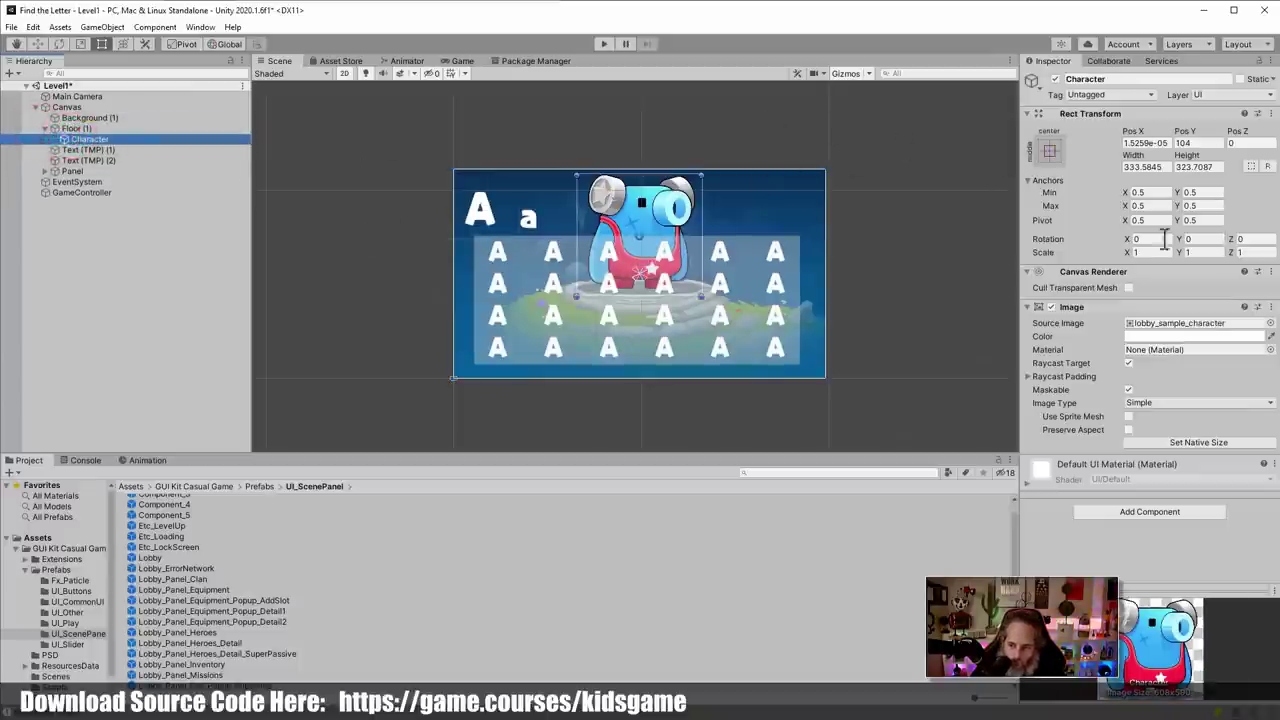
click(1160, 337)
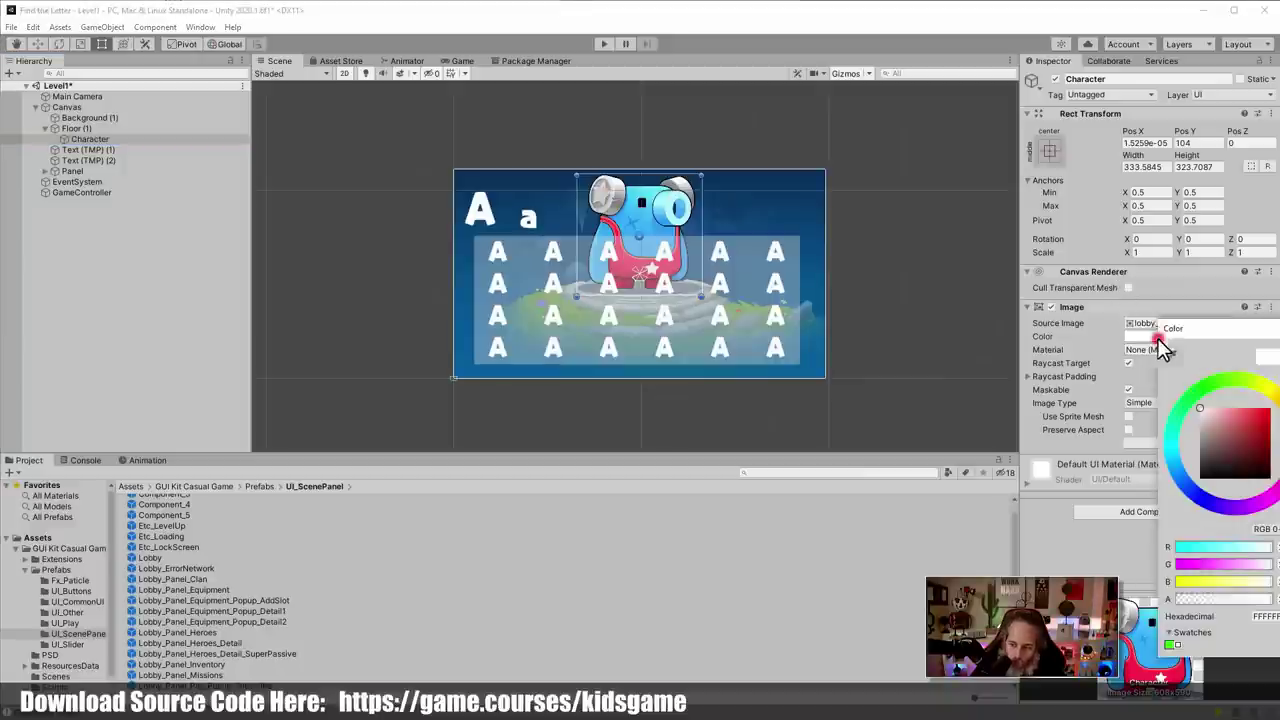
drag(1203, 425, 1185, 440)
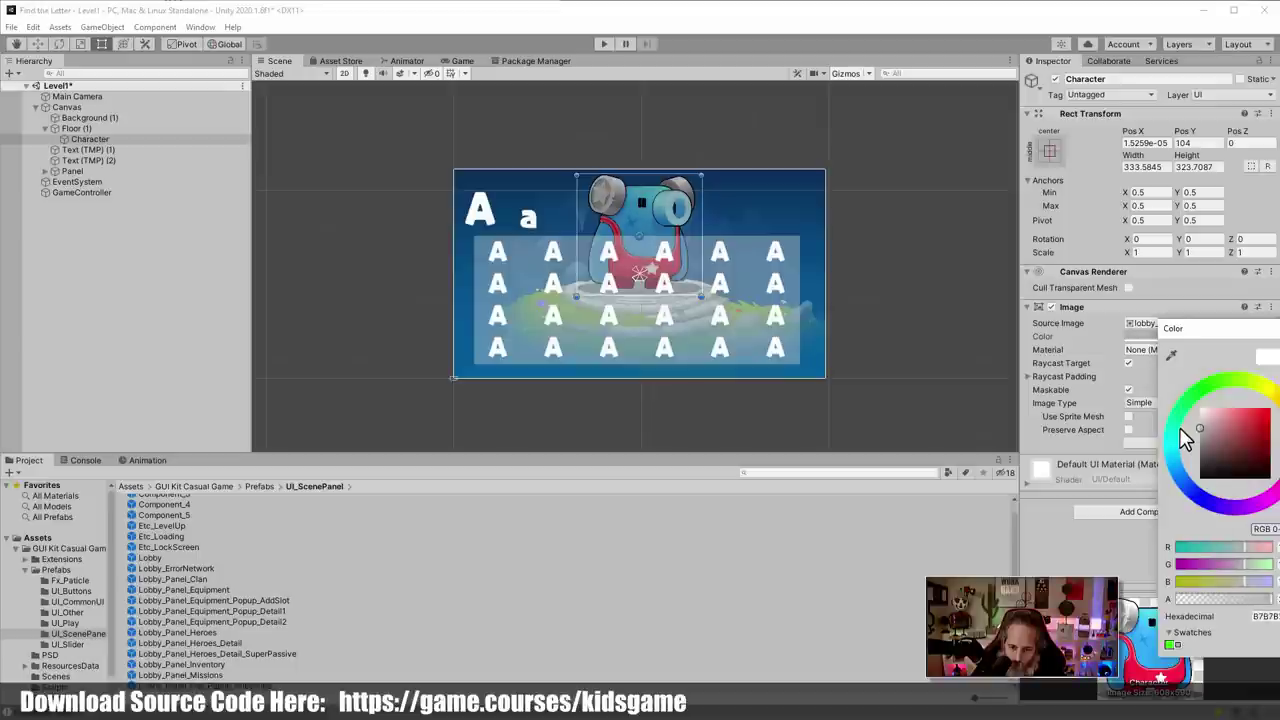
click(755, 302)
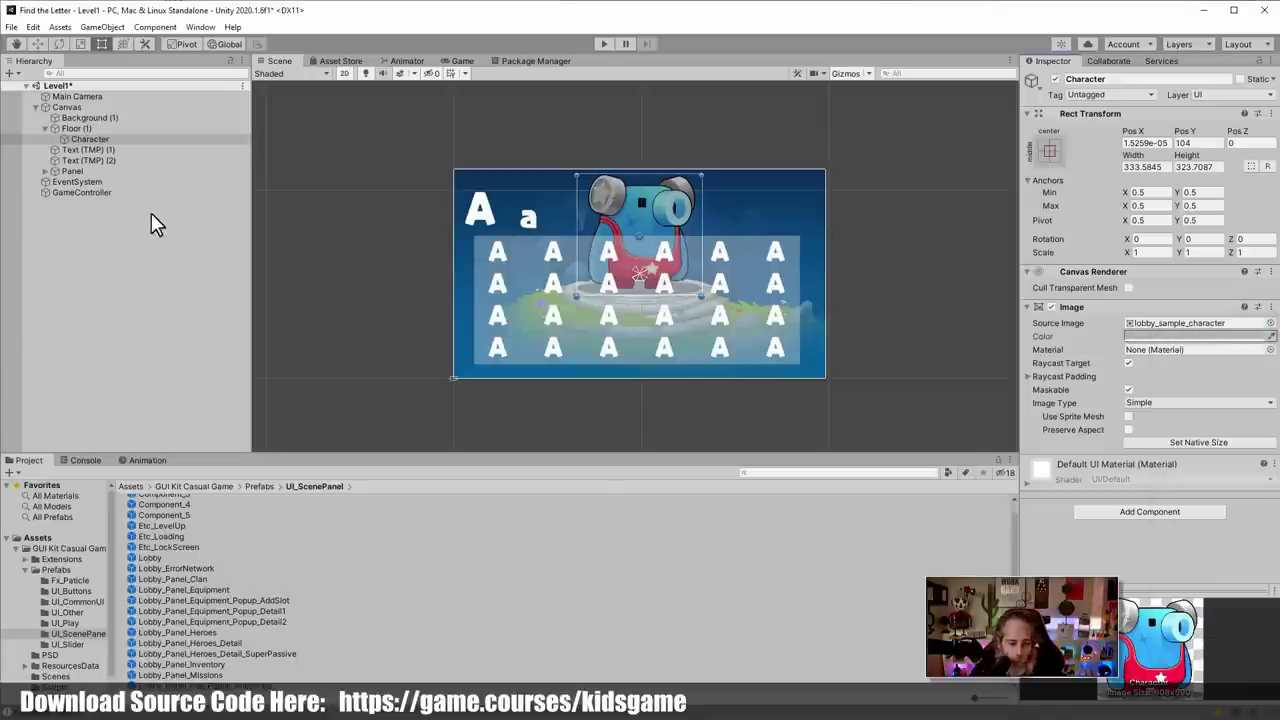
key(ctrl+s)
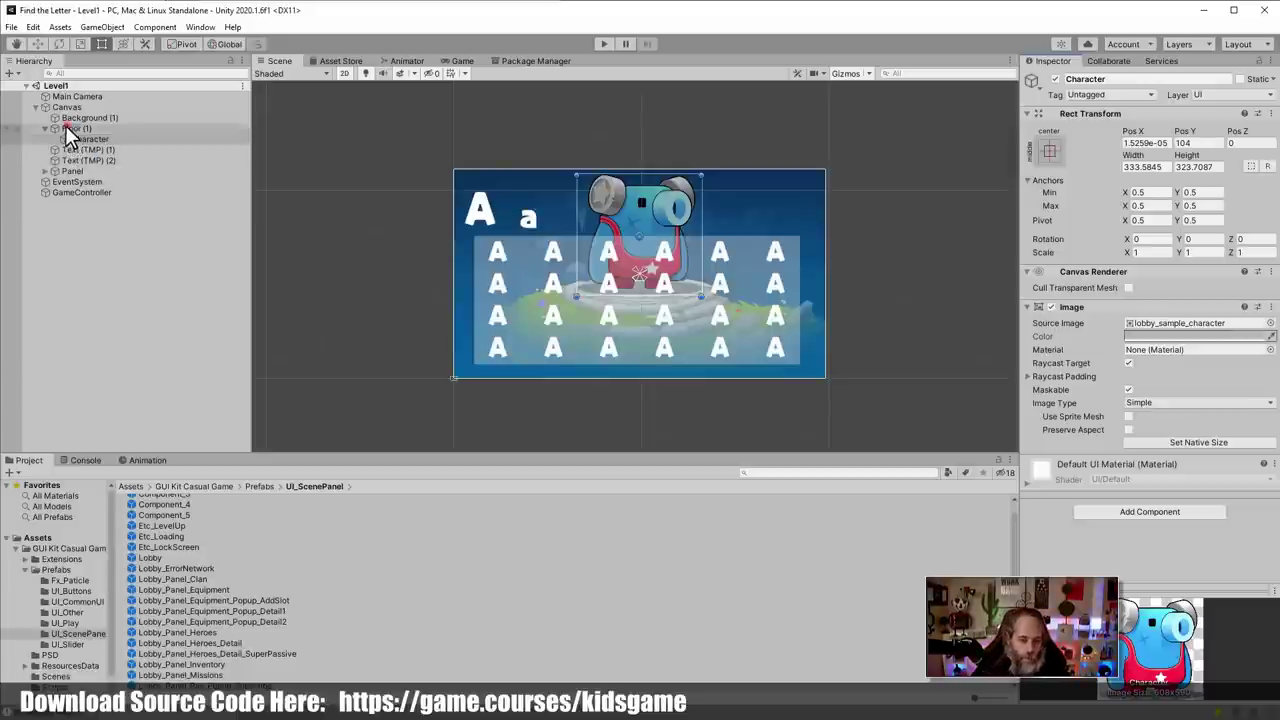
click(68, 130)
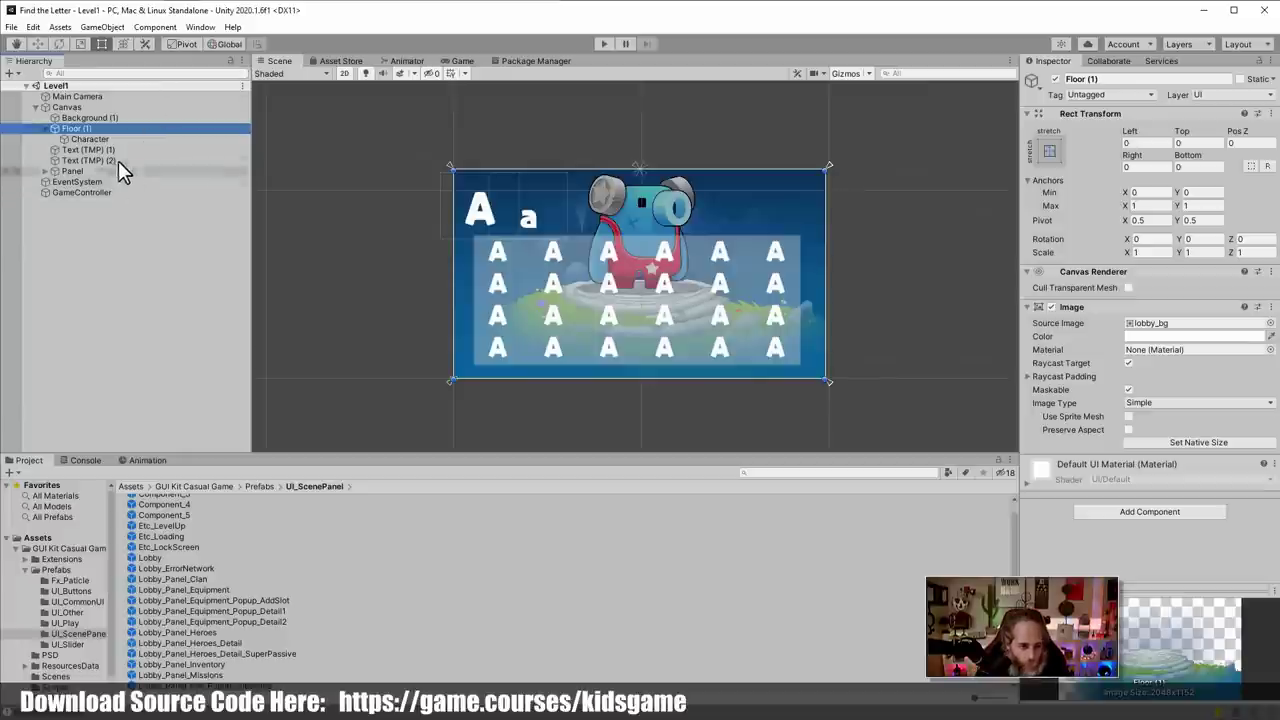
Search the project assets for "star"
click(908, 472)
text(star)
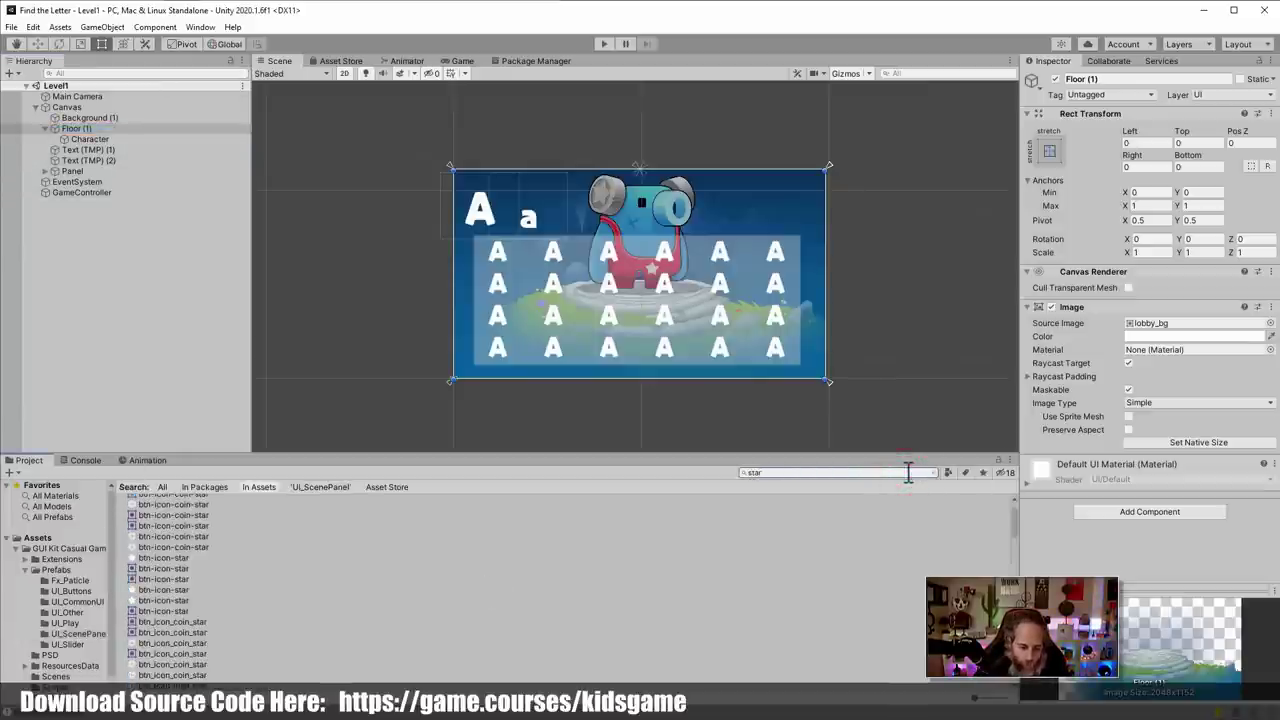
ctrl+scroll(362, 614, up, 5)
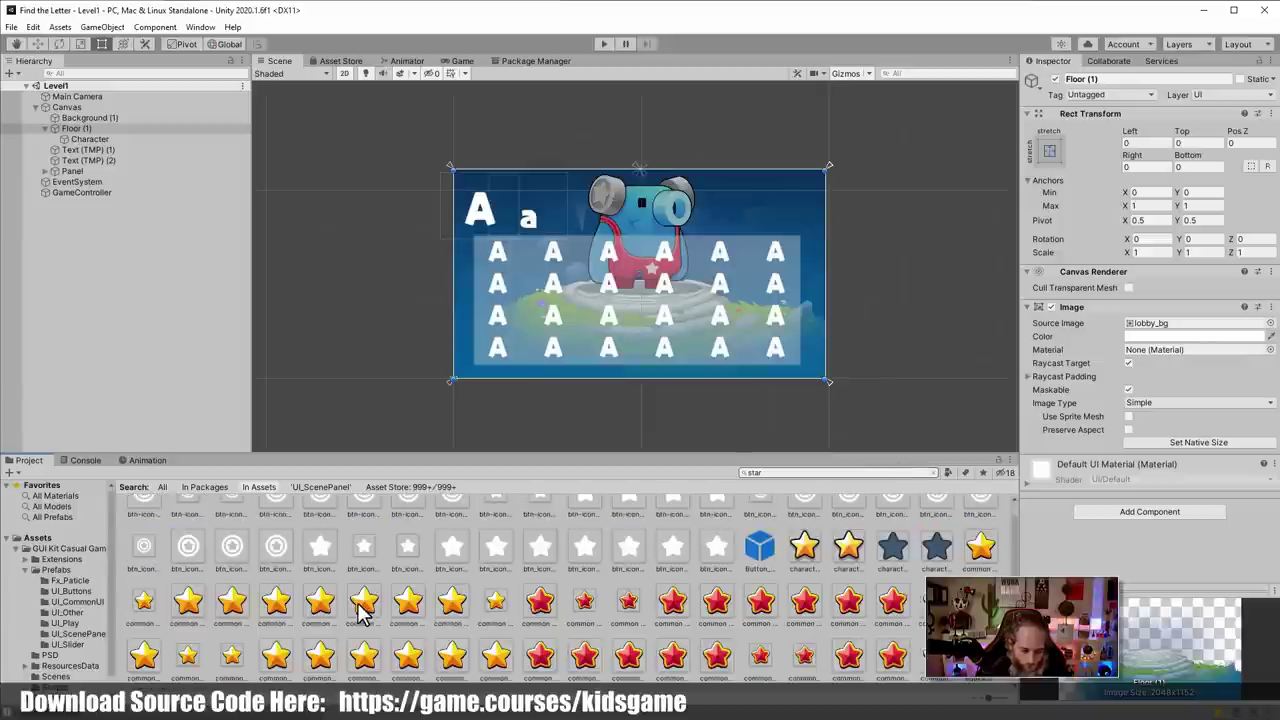
Browse the UI_Other prefab folder, then settle on the UI_CommonUI prefabs
click(70, 612)
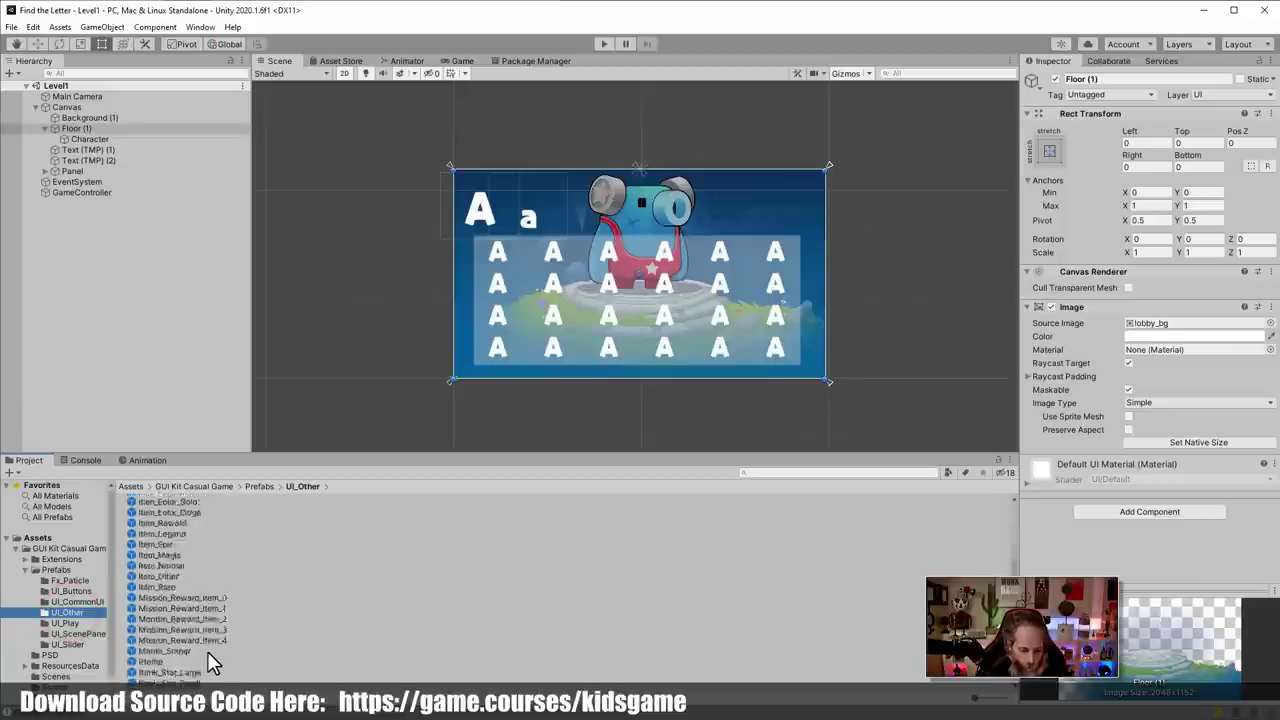
scroll(212, 662, down, 3)
scroll(212, 660, down, 2)
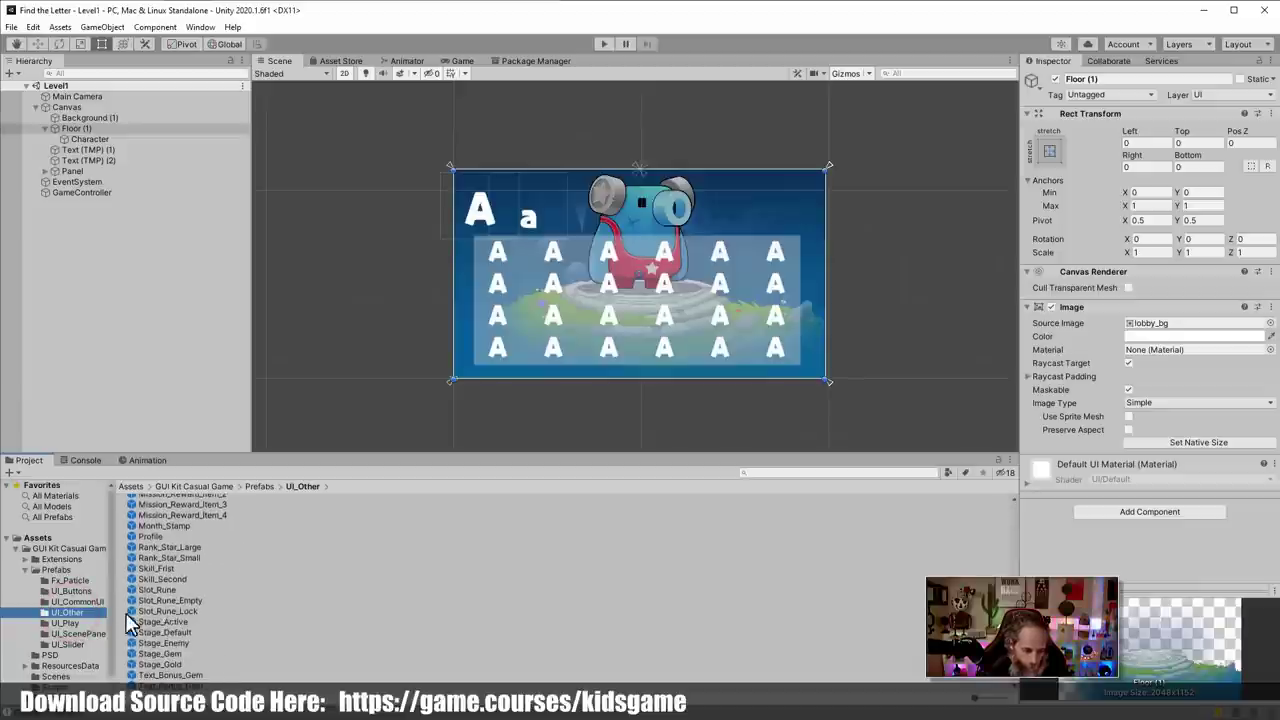
click(78, 601)
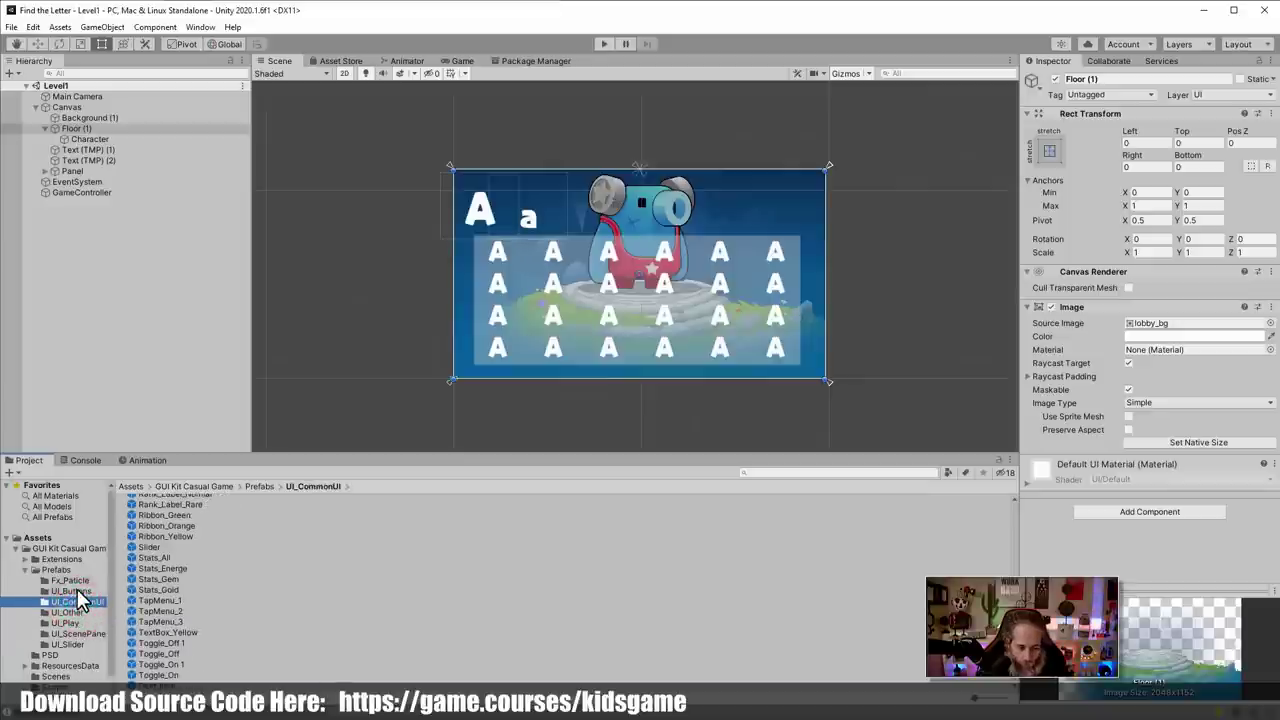
click(80, 597)
scroll(160, 598, up, 4)
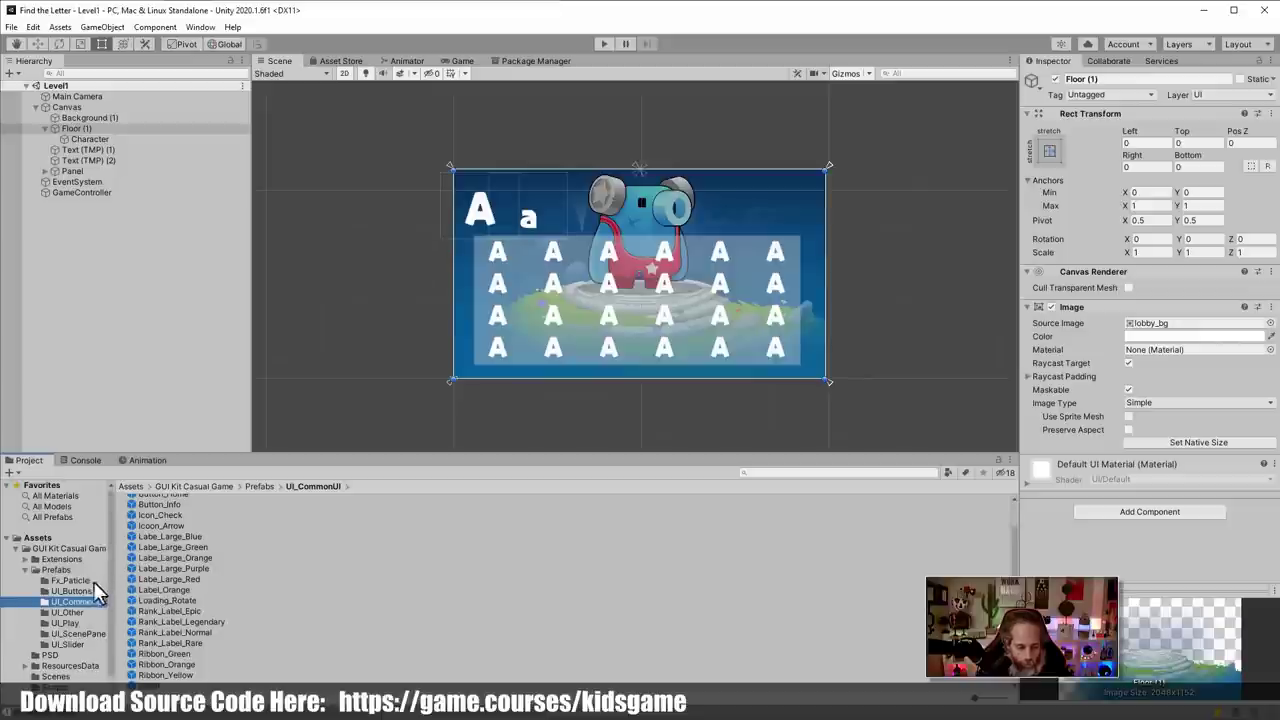
click(86, 594)
scroll(197, 605, up, 1)
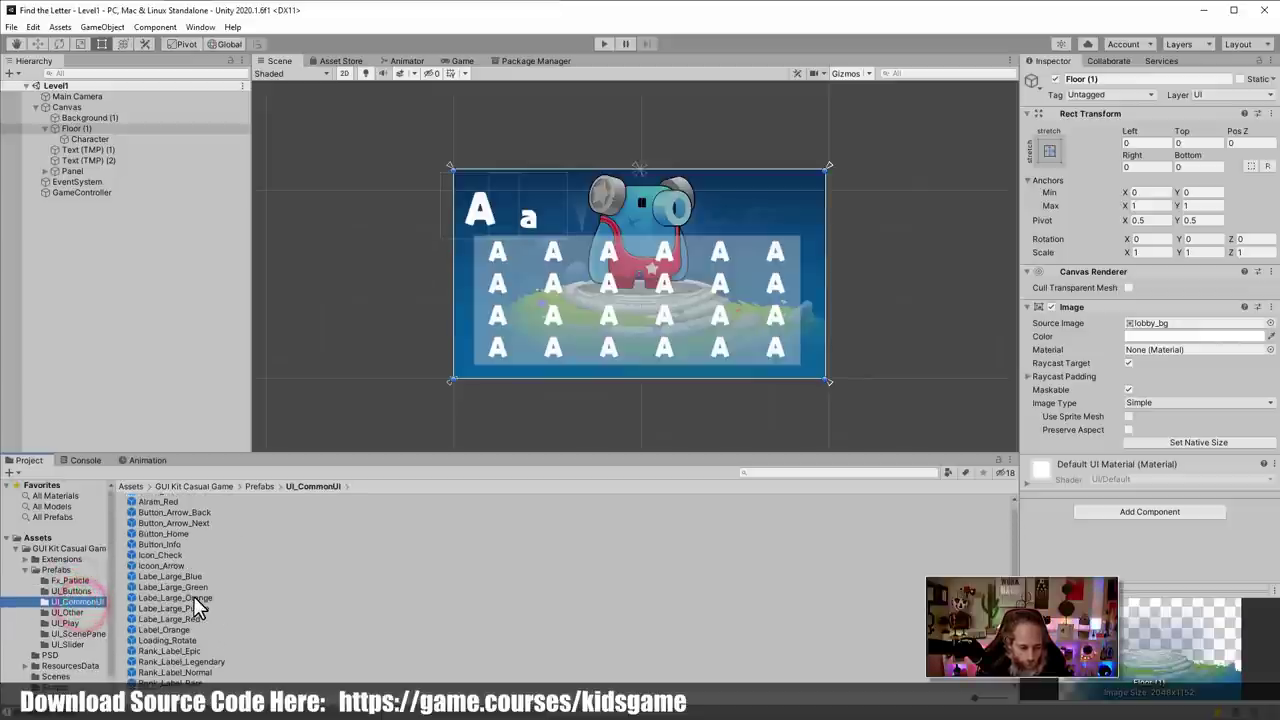
scroll(197, 605, down, 5)
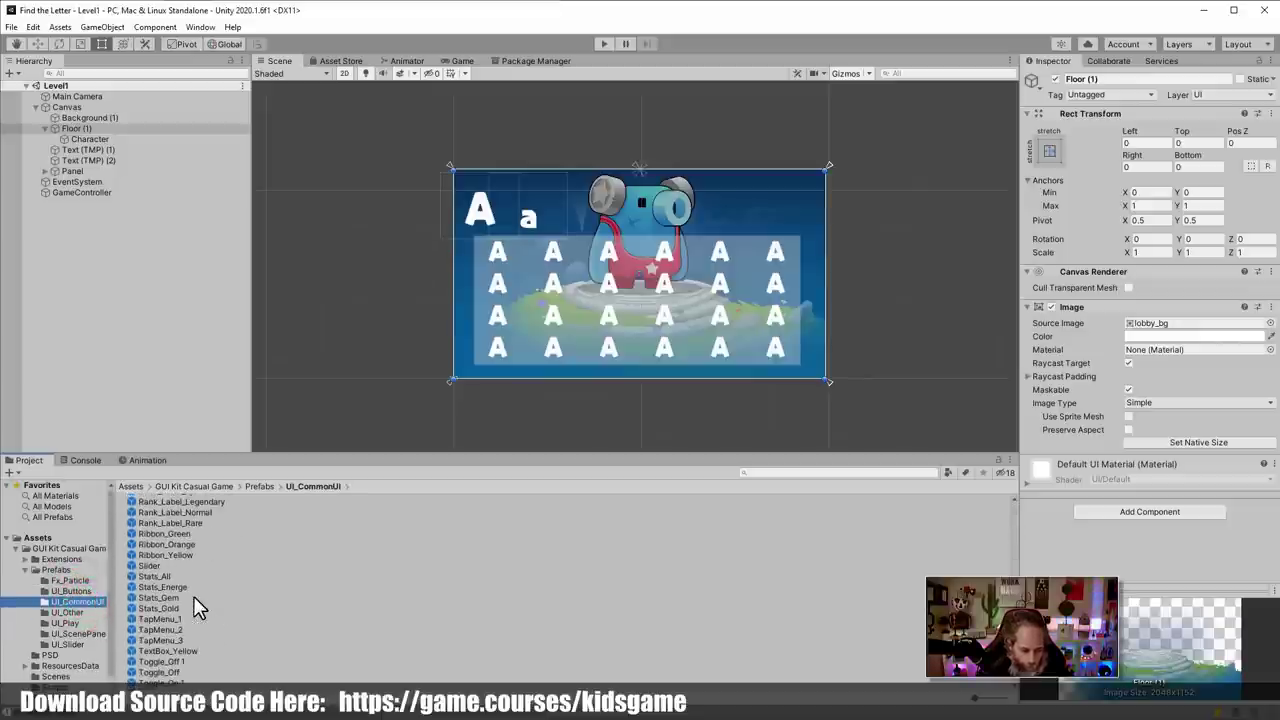
scroll(197, 605, down, 1)
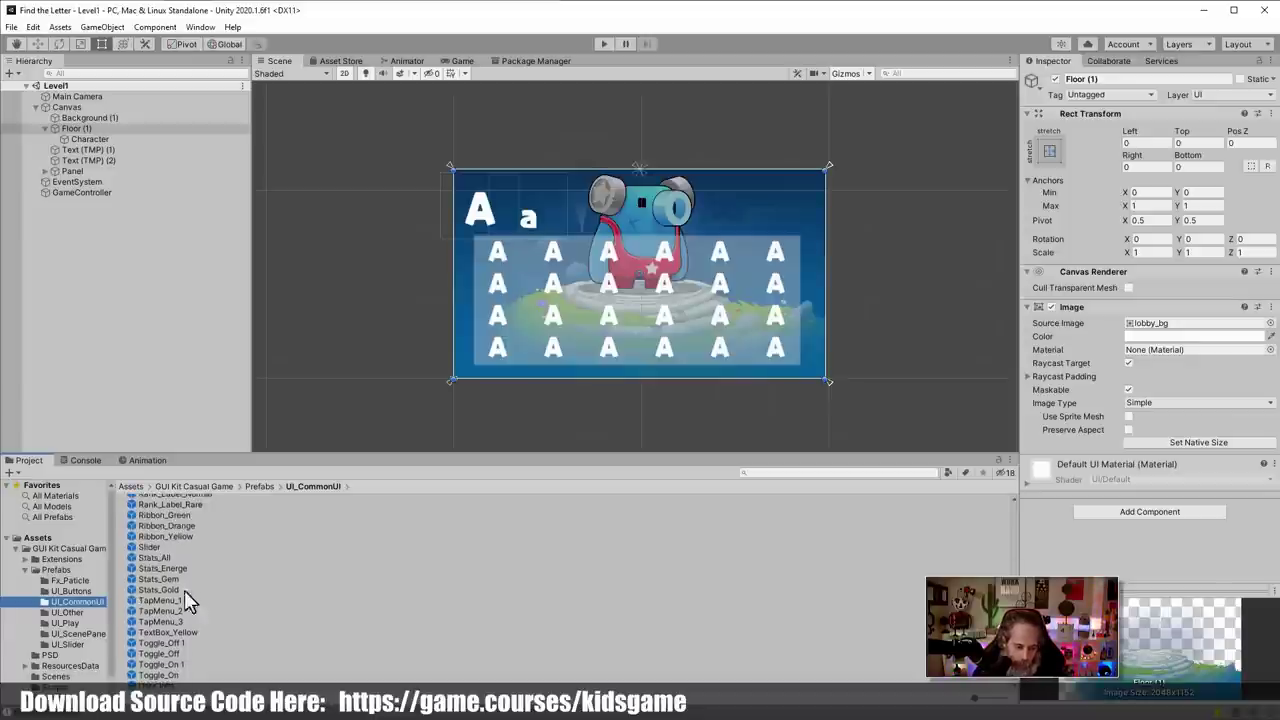
Try the Stats_Gem and Stats_Gold counters under the Canvas, deleting each again
drag(157, 579, 763, 207)
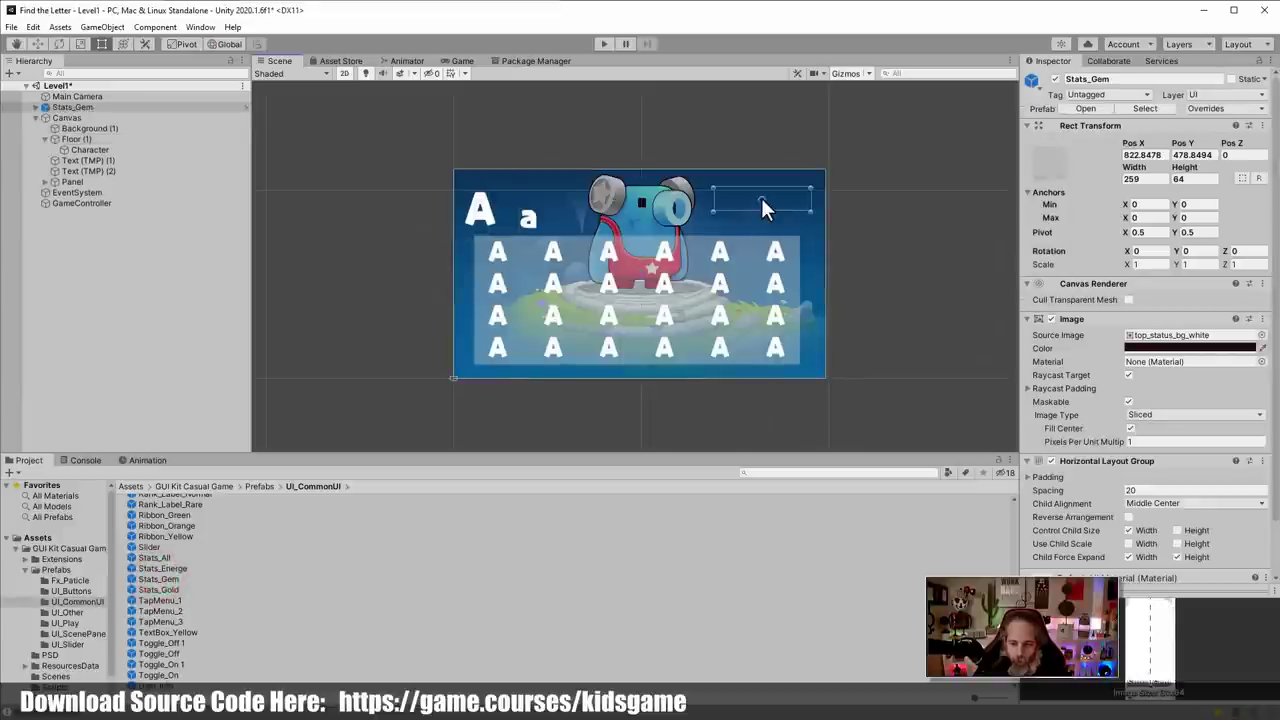
drag(84, 107, 85, 121)
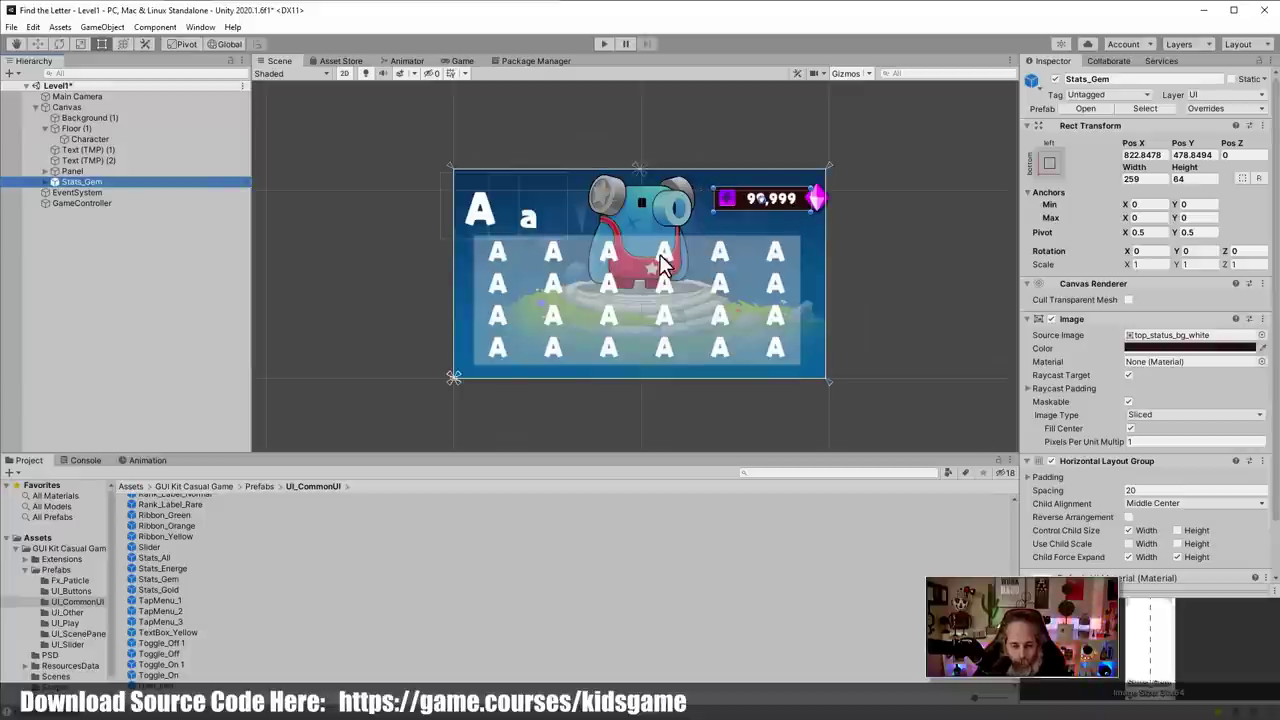
key(Delete)
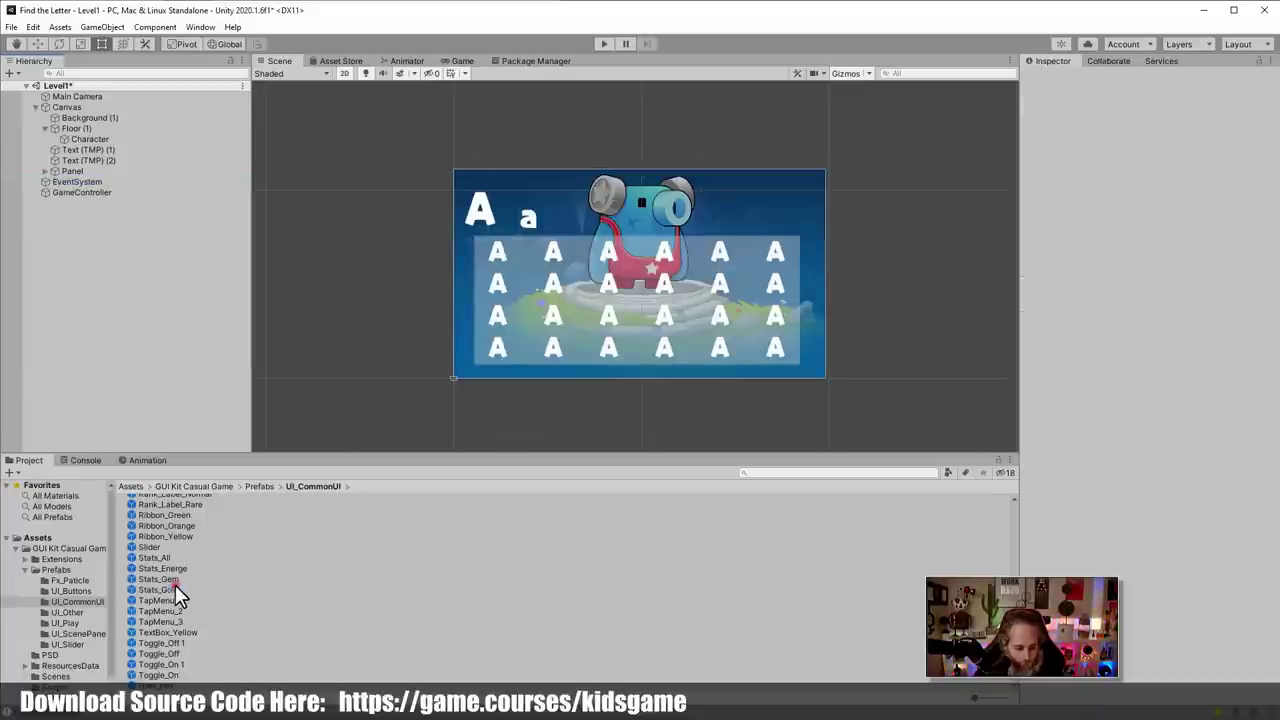
drag(175, 585, 75, 130)
drag(65, 118, 65, 118)
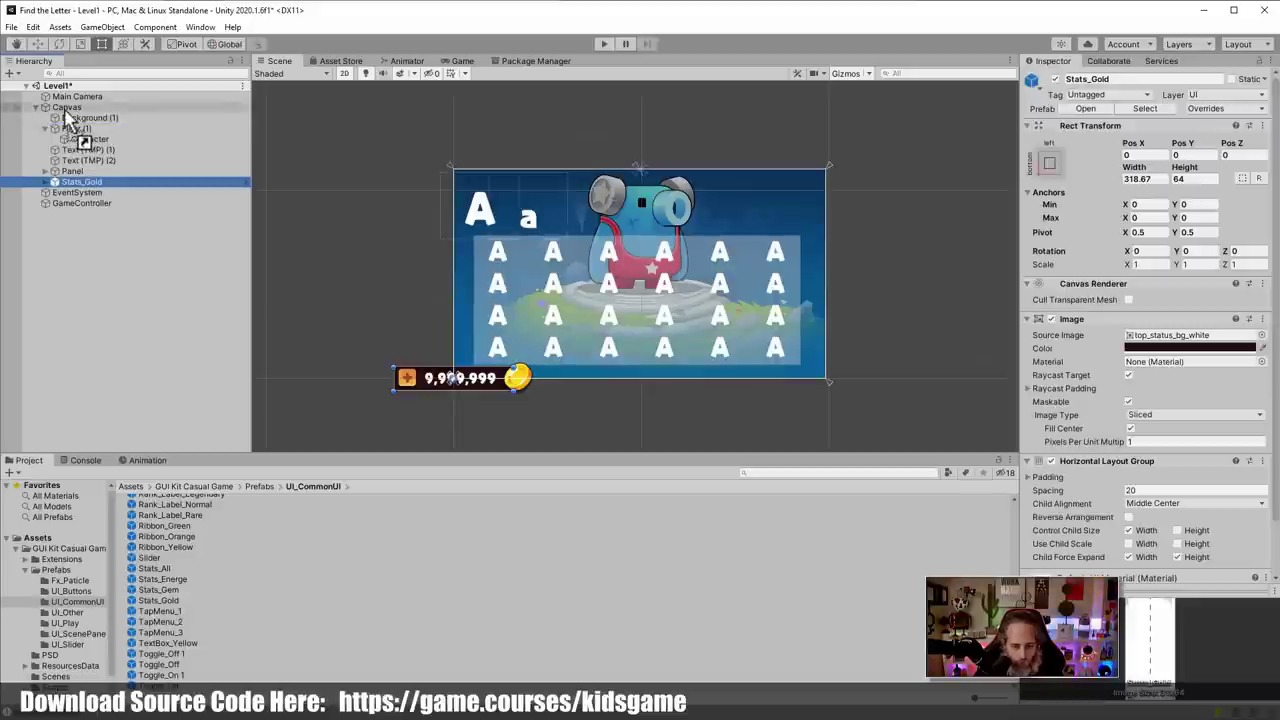
key(Delete)
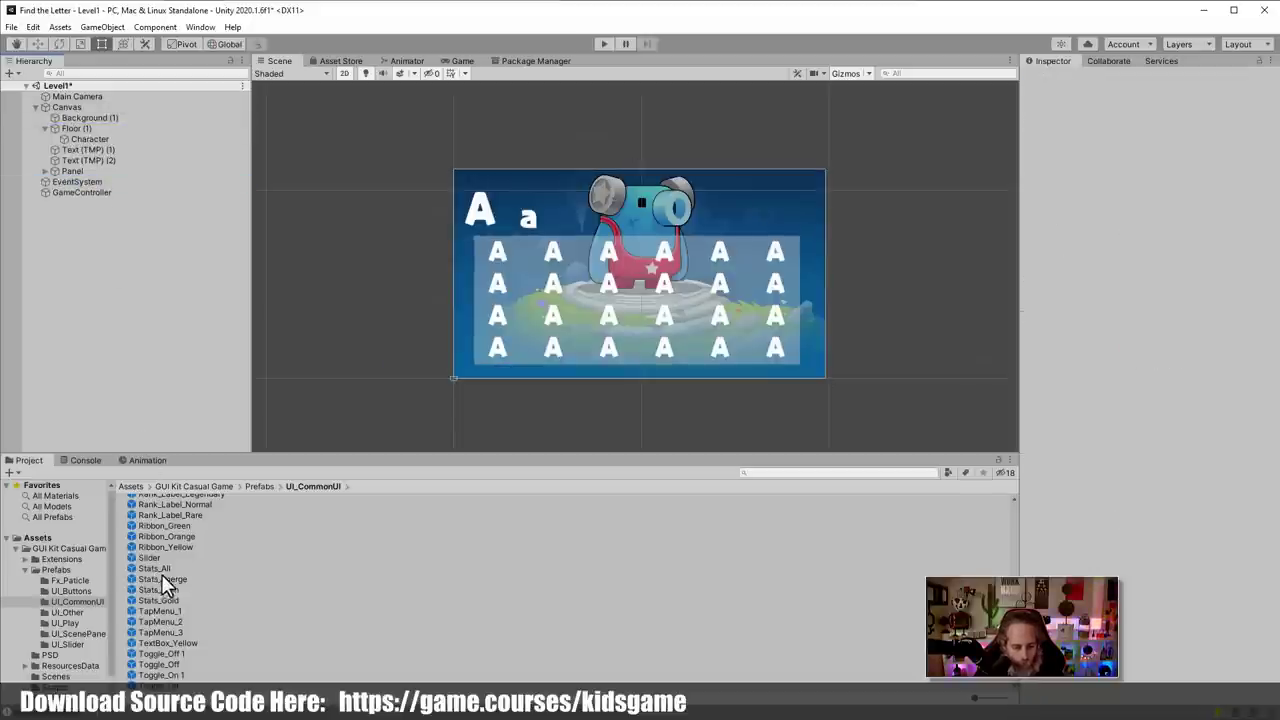
Add the Stats_All bar, move it to the level's bottom edge, then delete it
drag(164, 579, 72, 114)
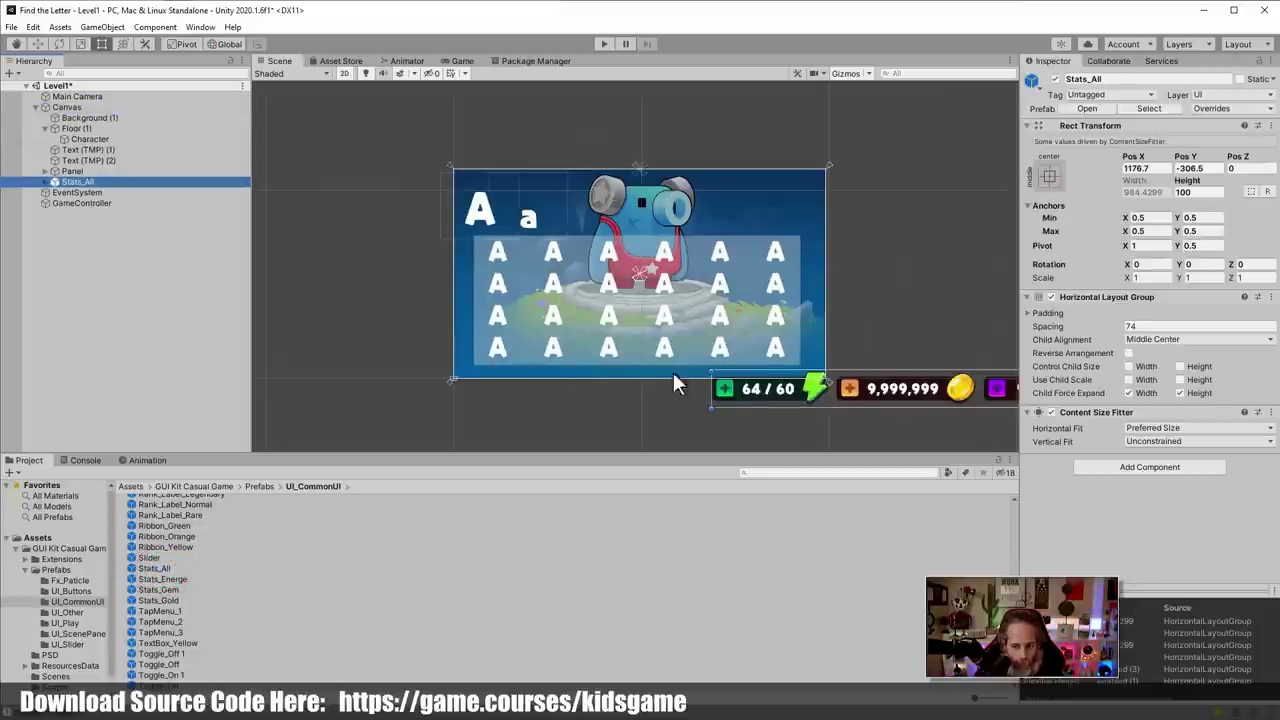
drag(876, 398, 653, 400)
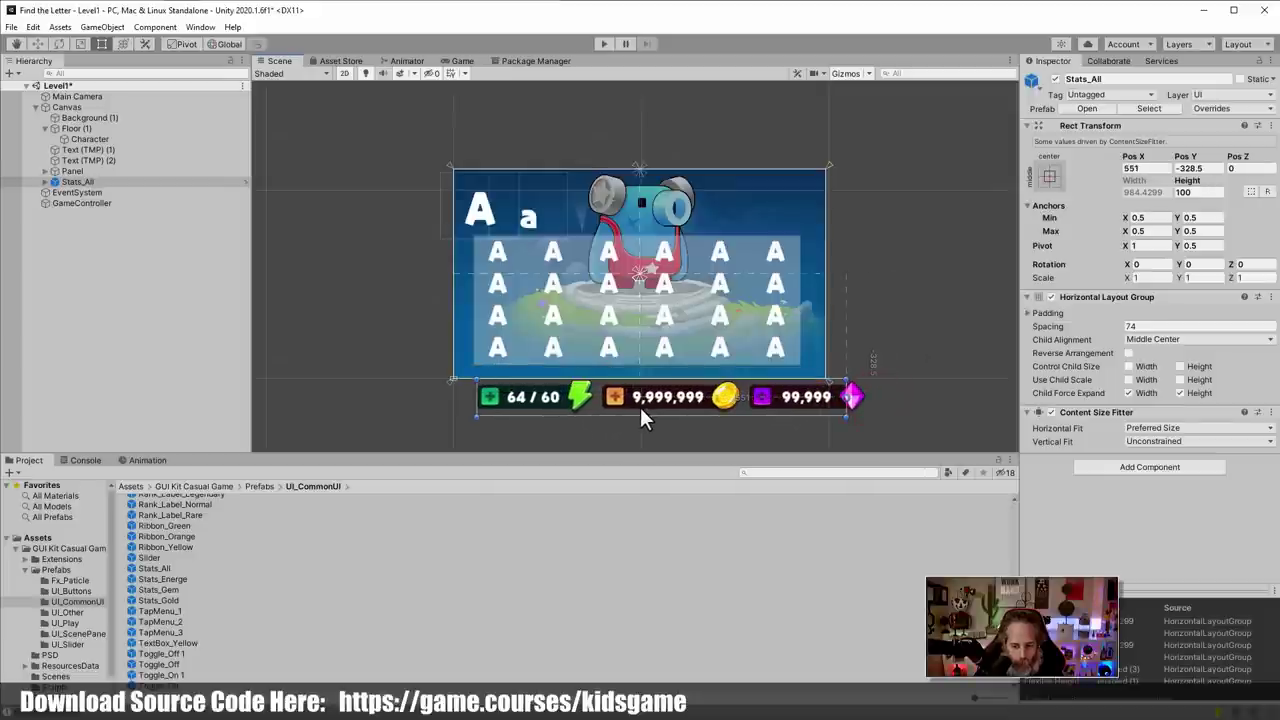
key(Delete)
scroll(245, 635, up, 6)
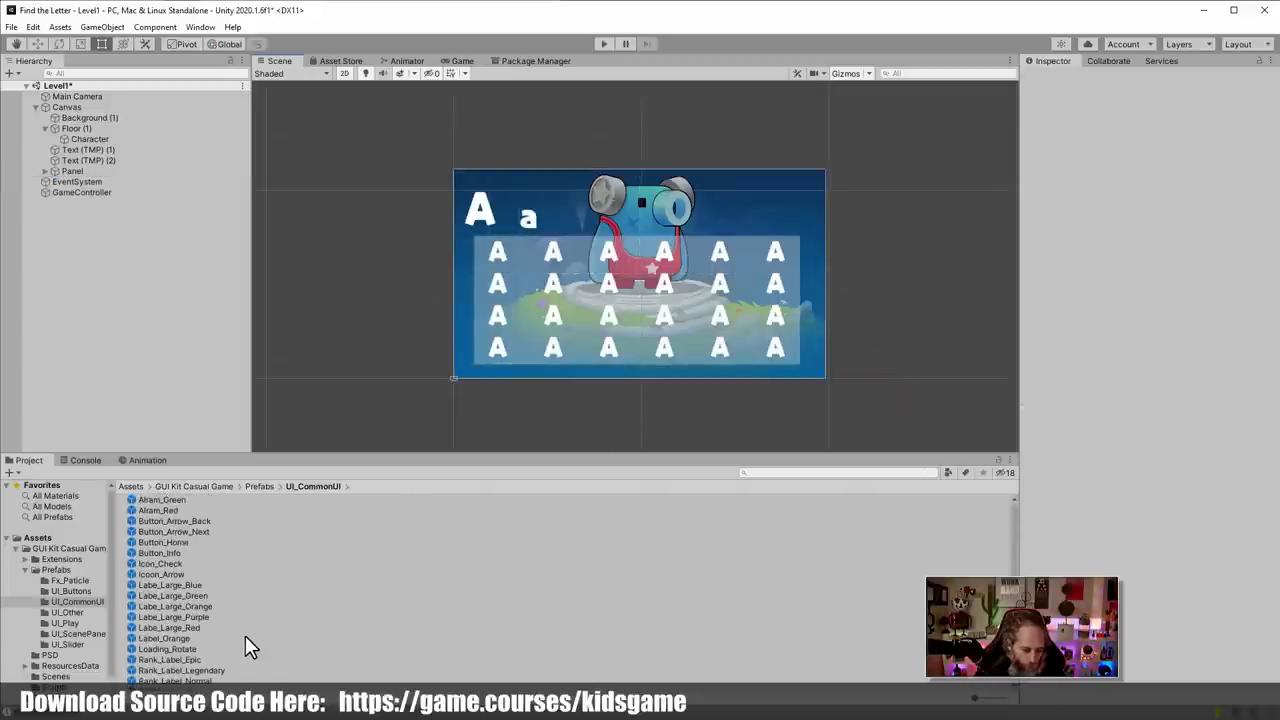
Duplicate the big uppercase letter text and move the copy to the level's top-right
click(789, 474)
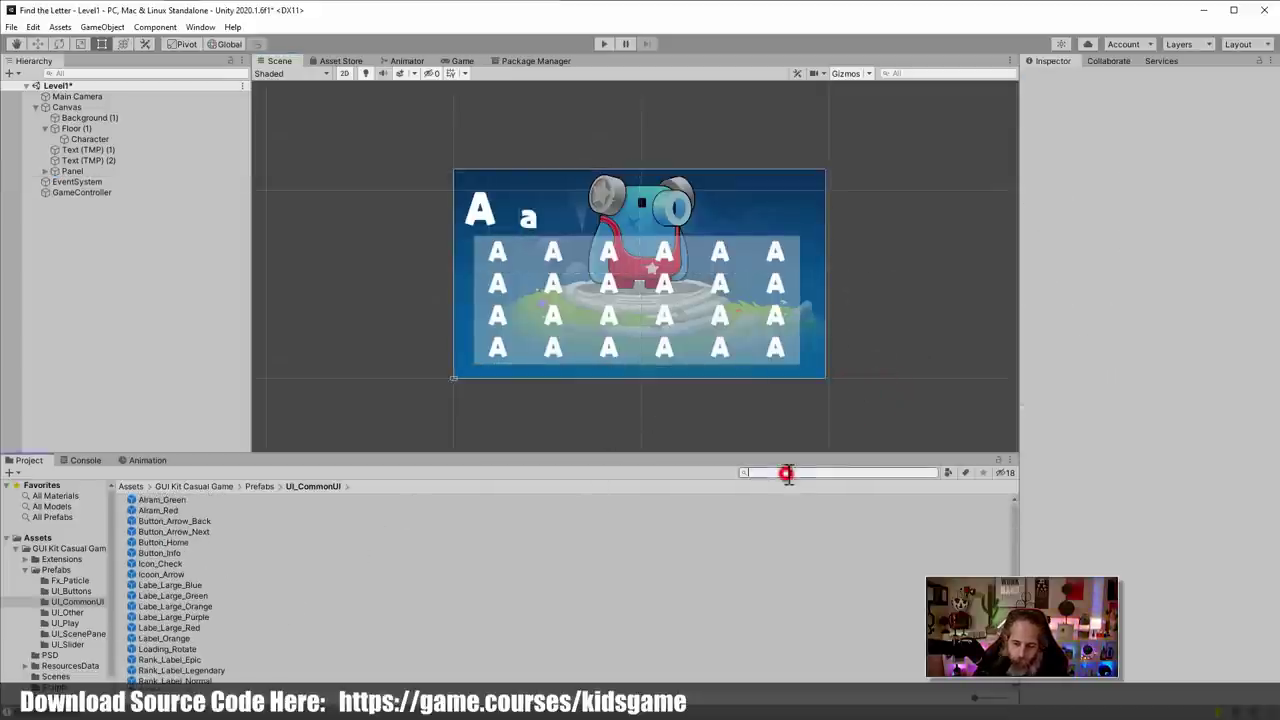
click(66, 114)
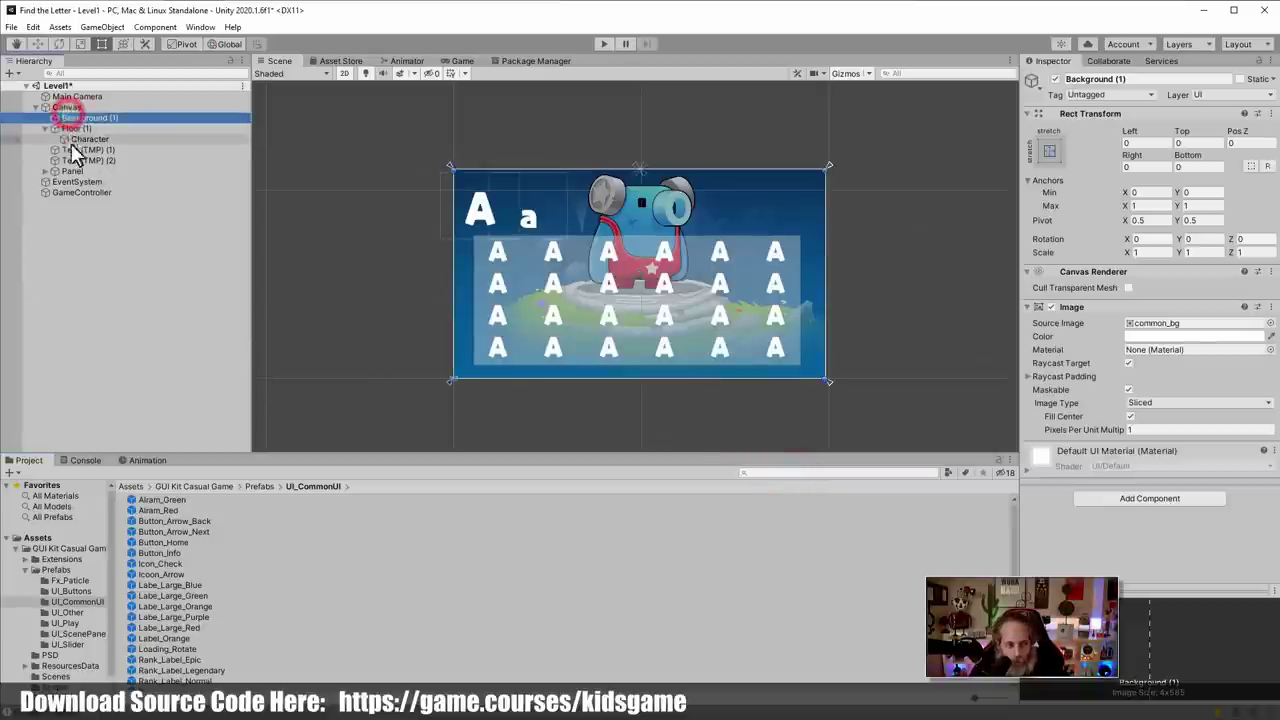
click(75, 149)
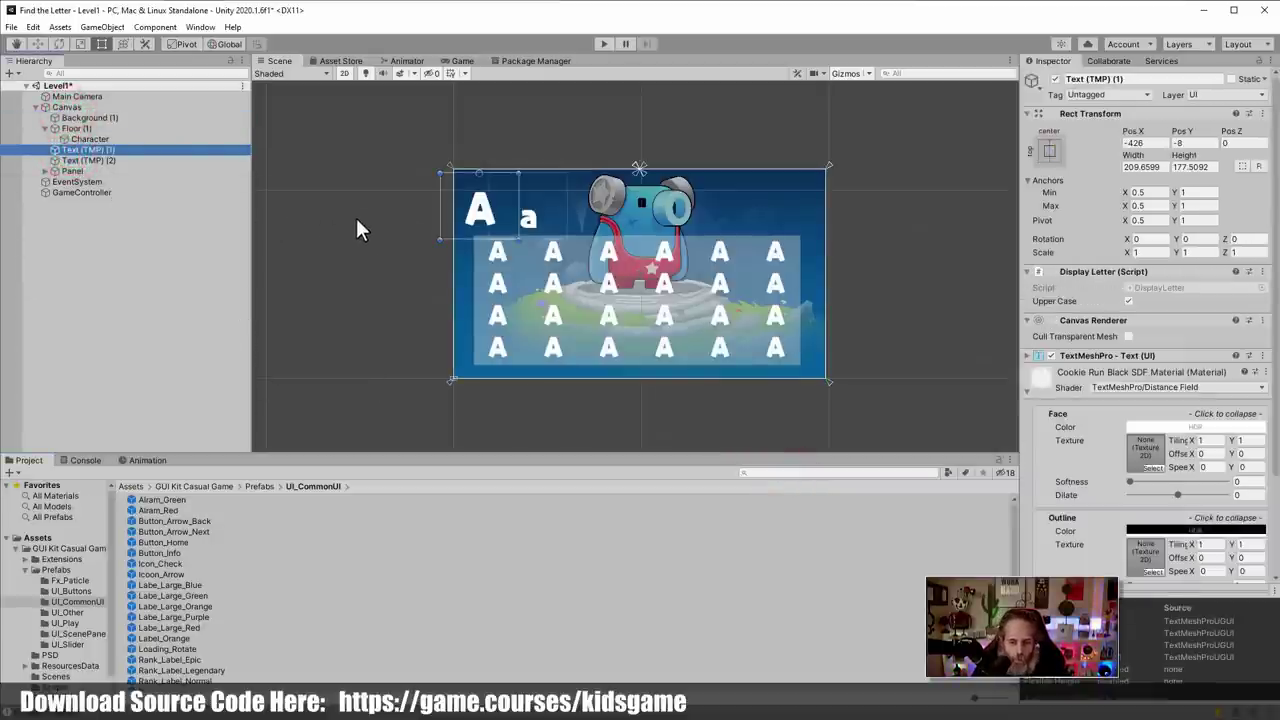
key(ctrl+d)
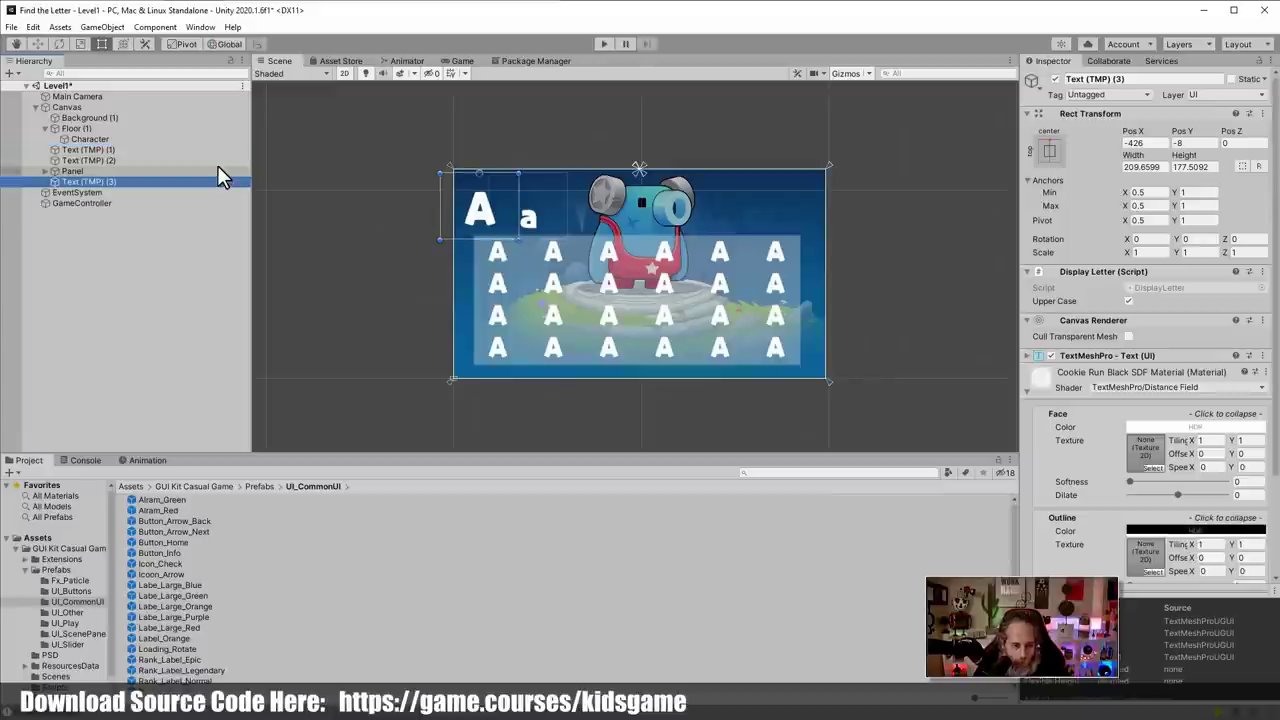
key(w)
drag(532, 172, 851, 175)
Change the copied text's content to x0
scroll(1081, 435, down, 3)
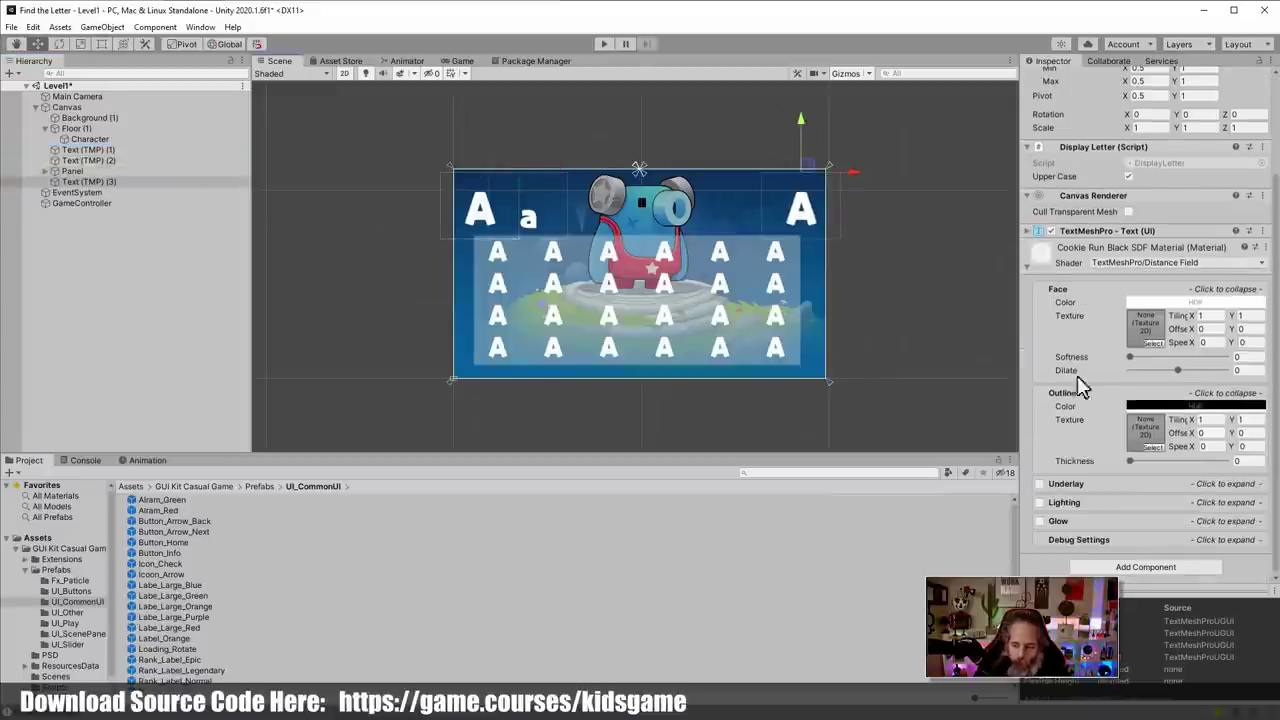
click(1087, 231)
double_click(1120, 294)
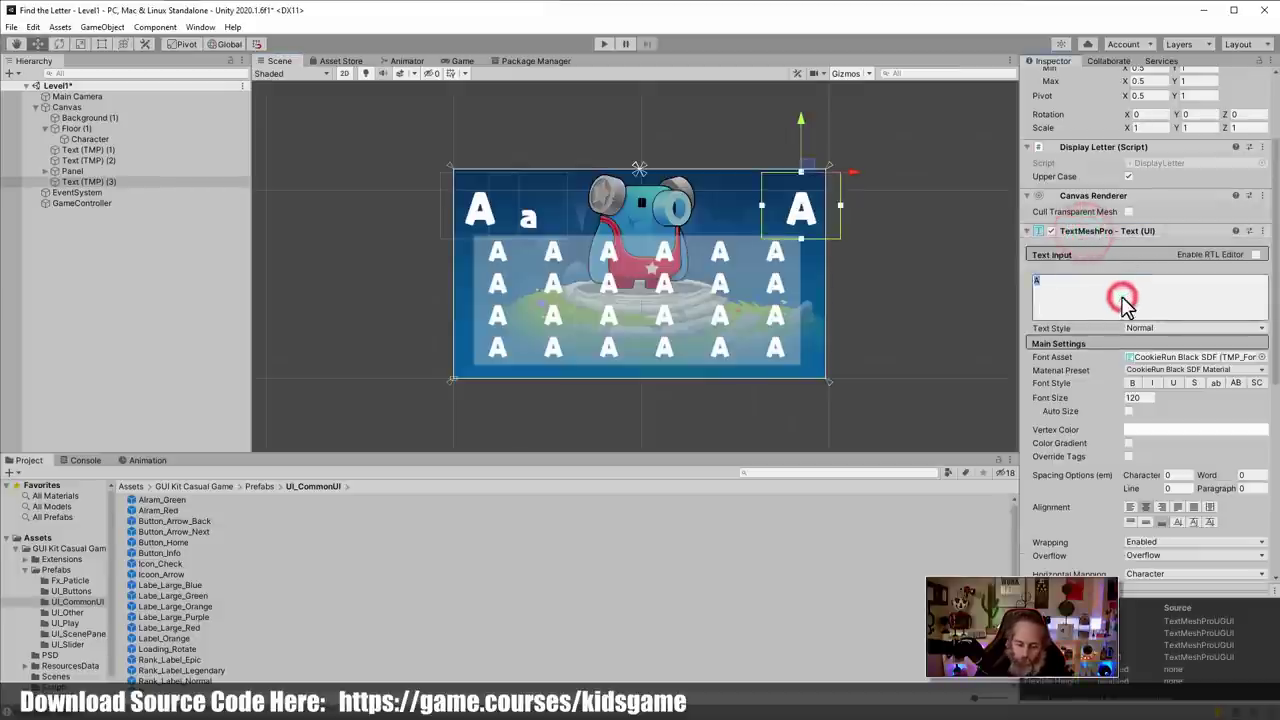
text(0)
key(Home)
text(x)
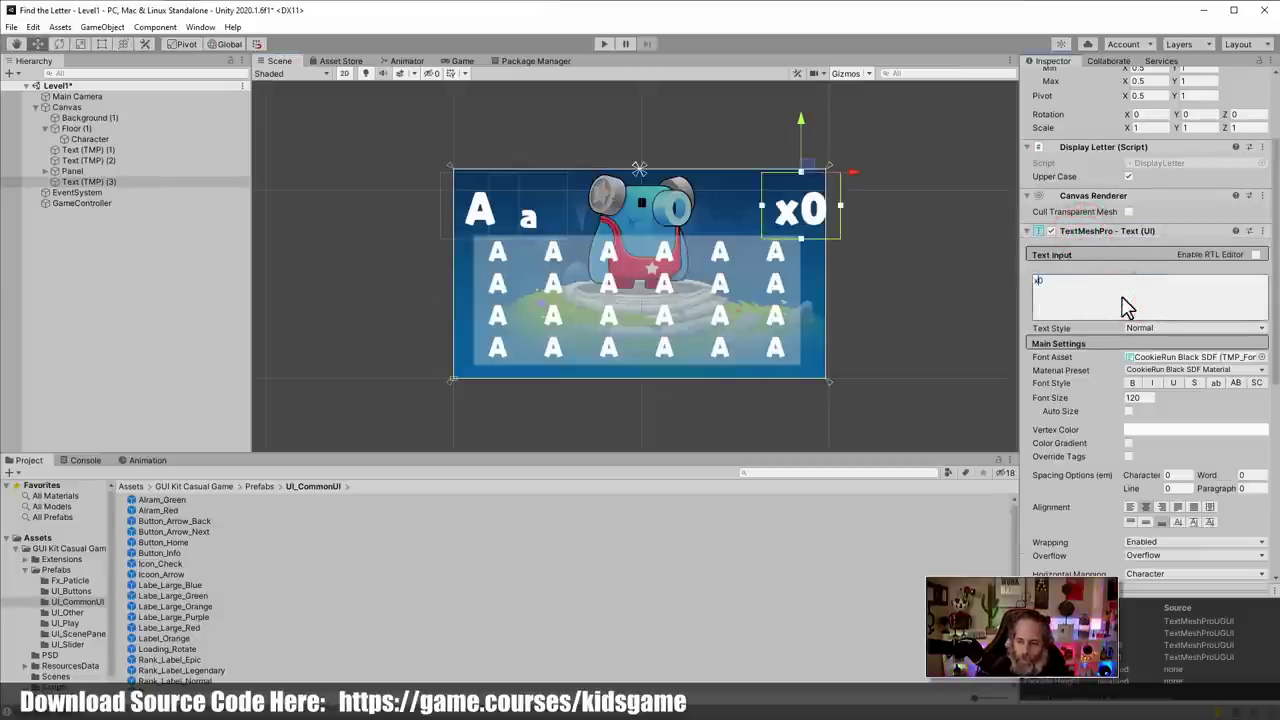
text(w)
key(BackSpace)
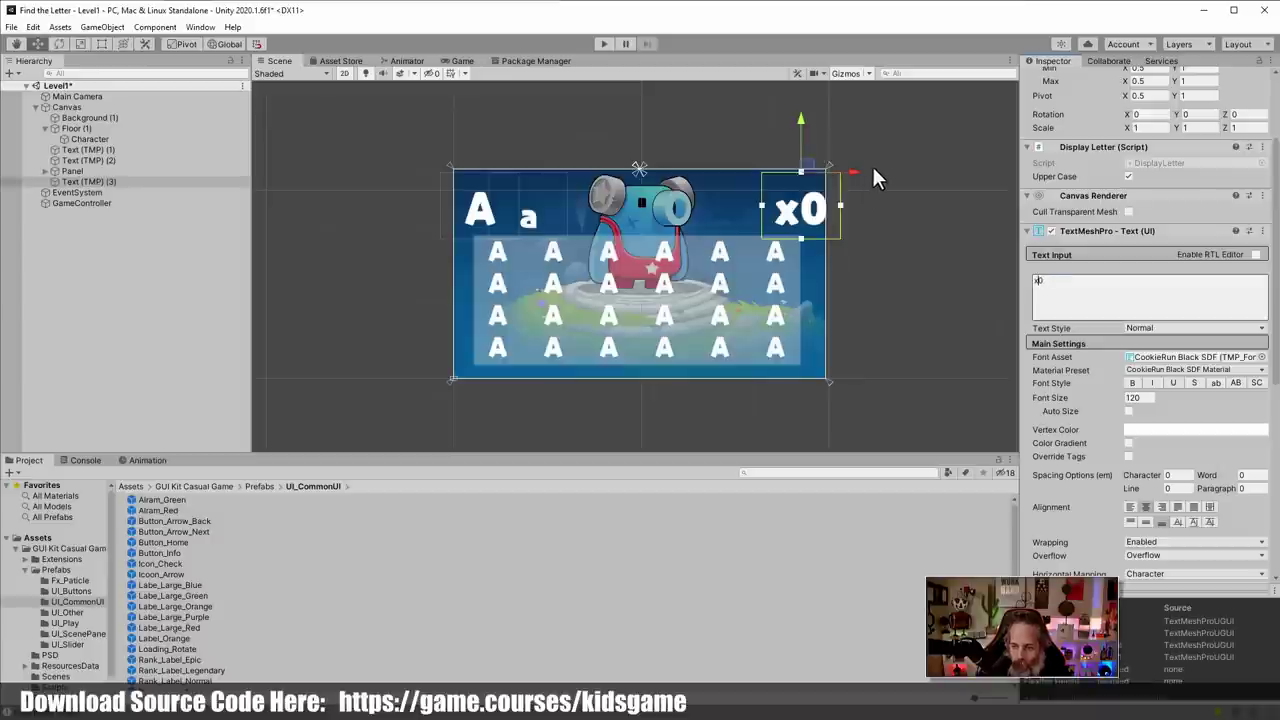
Left-align the x0 label and nudge it into place at the top-right
drag(852, 171, 836, 170)
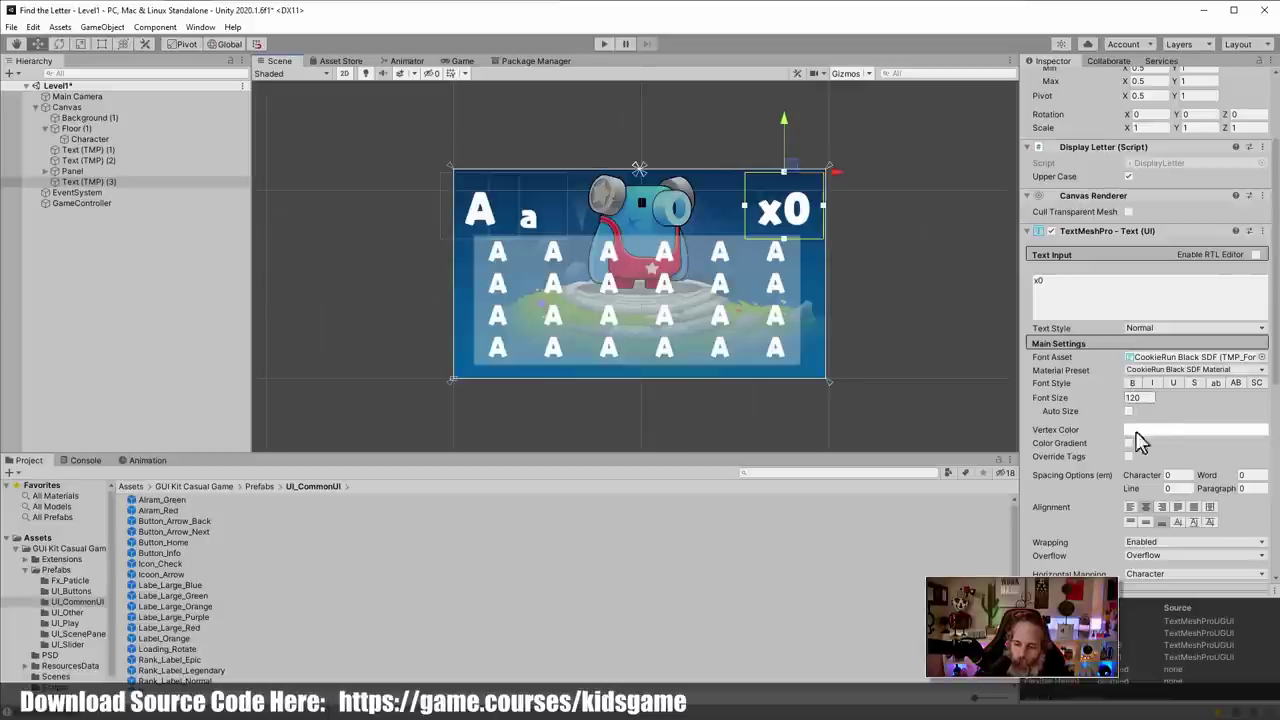
click(1127, 507)
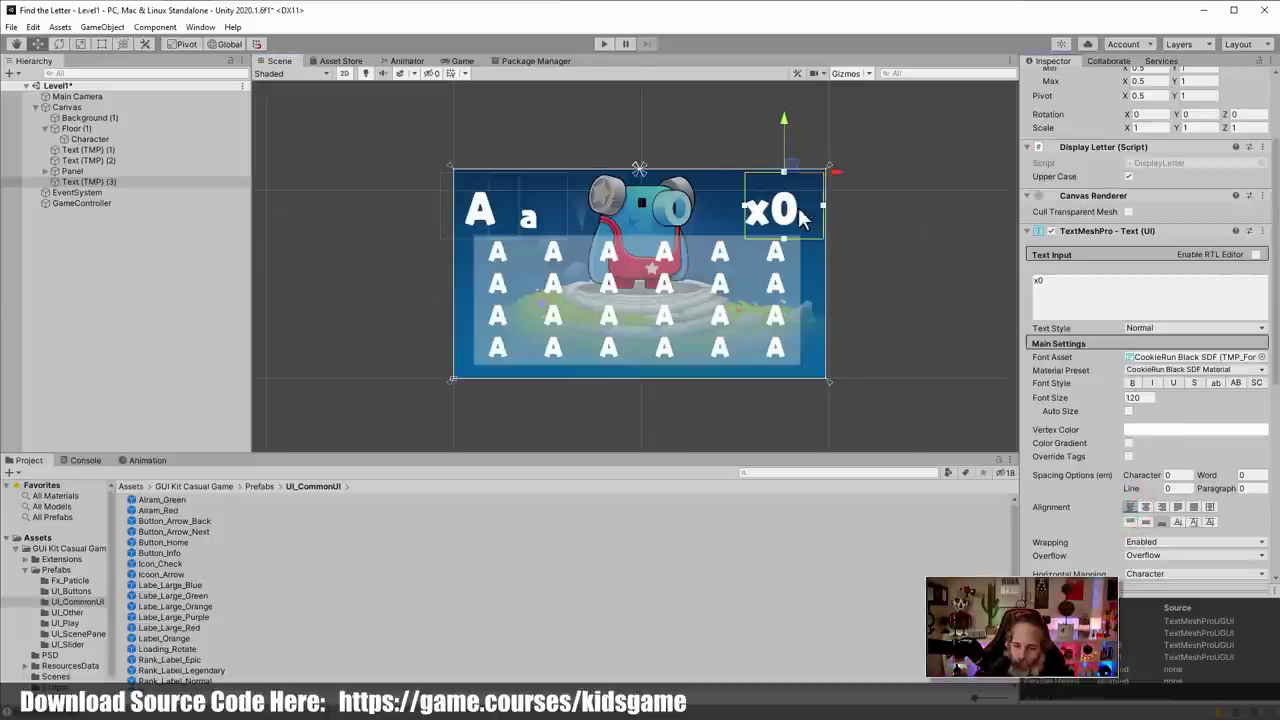
drag(829, 172, 821, 178)
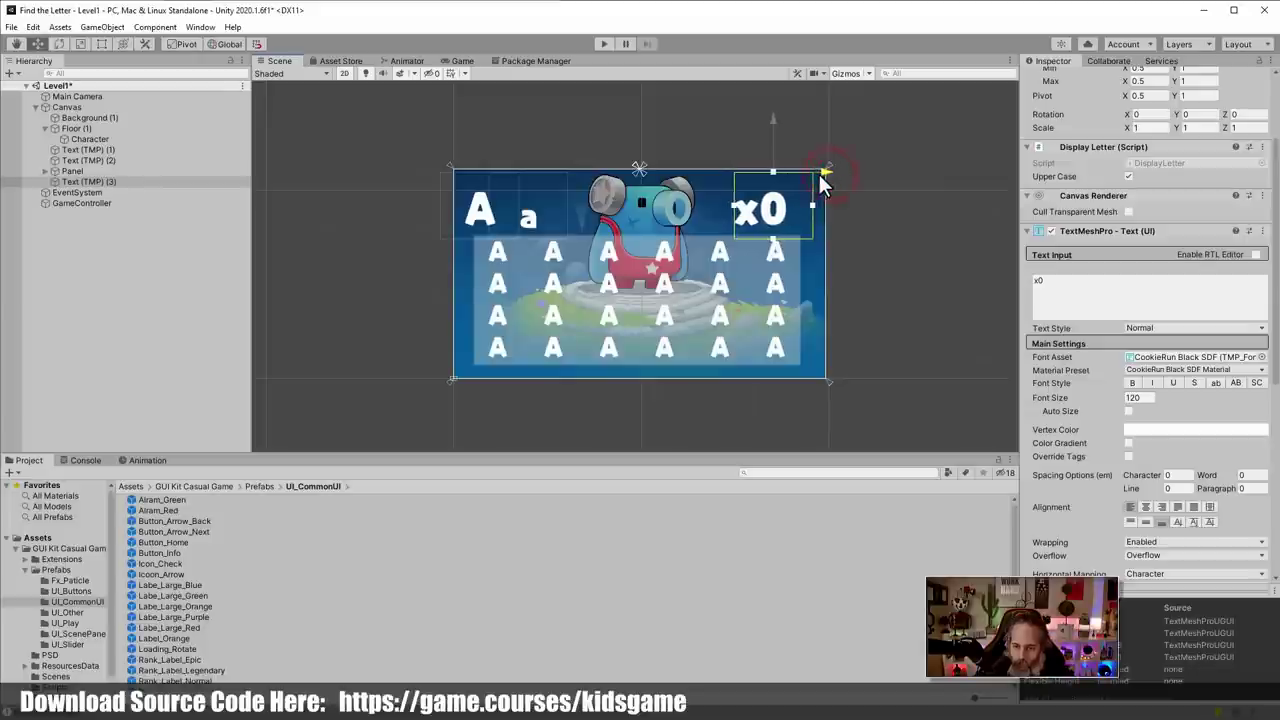
drag(771, 118, 771, 116)
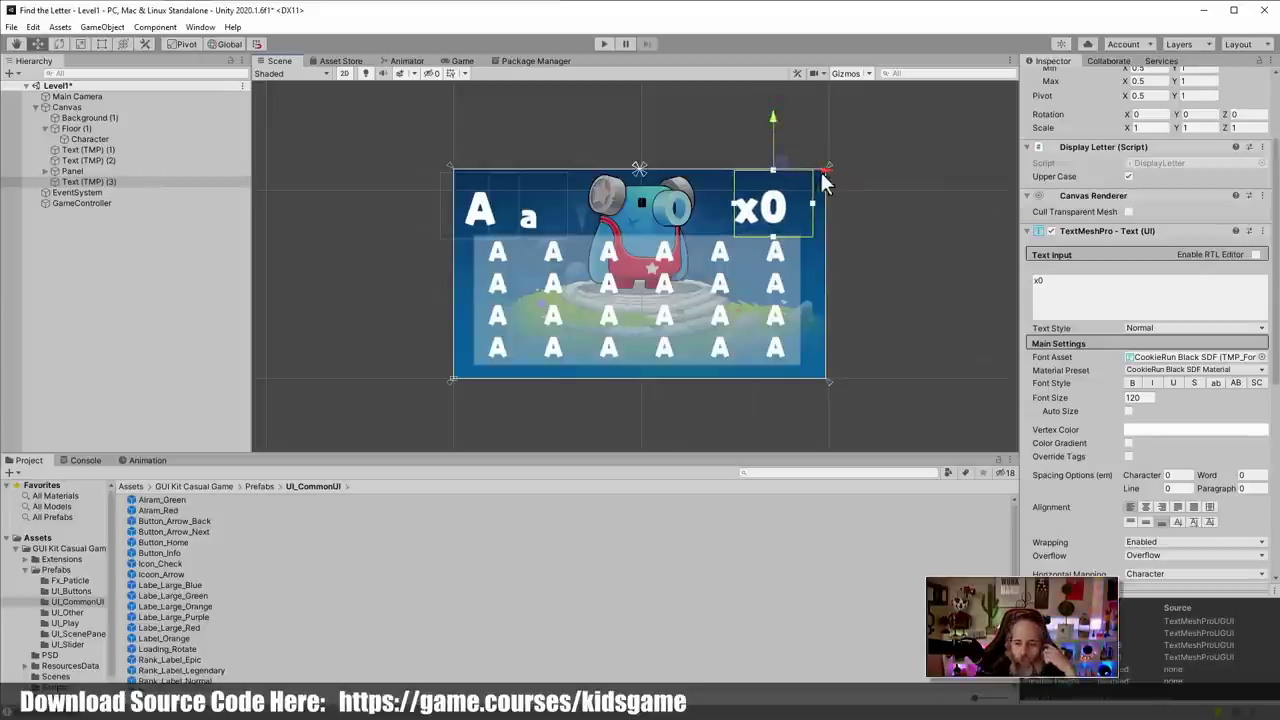
drag(827, 172, 831, 170)
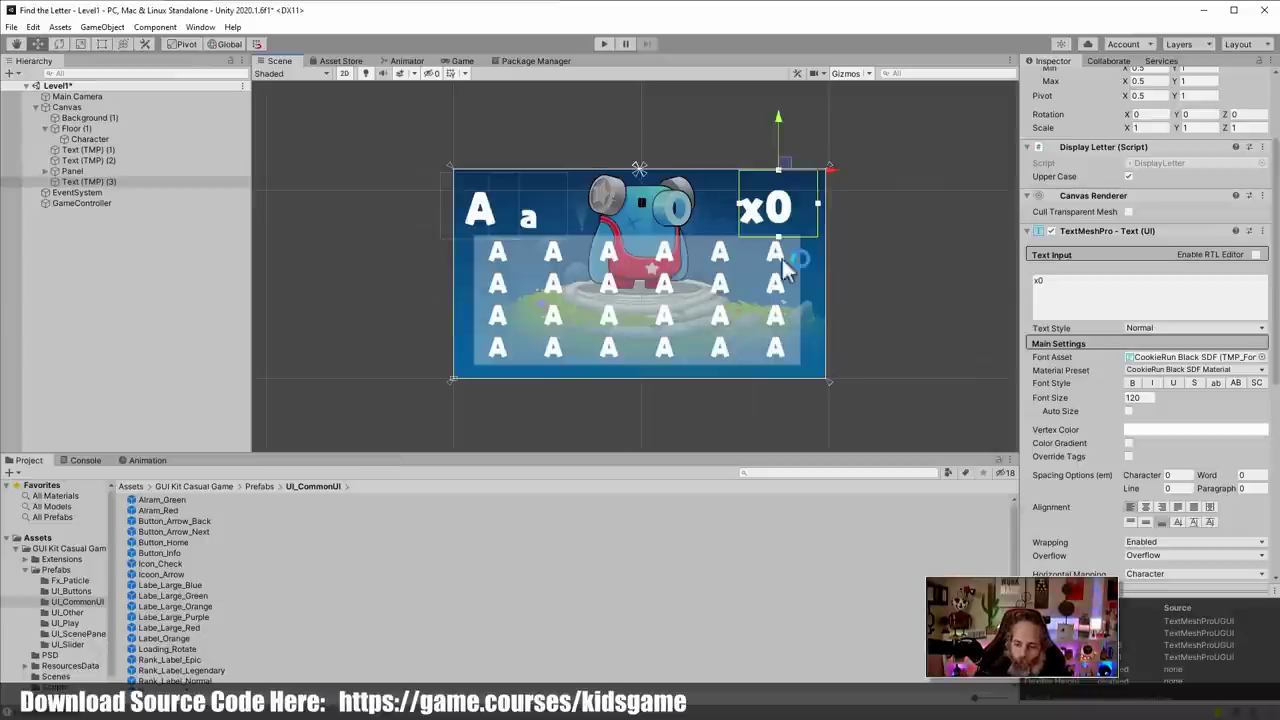
Make the counter read x5, rename it Remaining Counter Text, and place it after the letter texts
click(1072, 291)
text(x5)
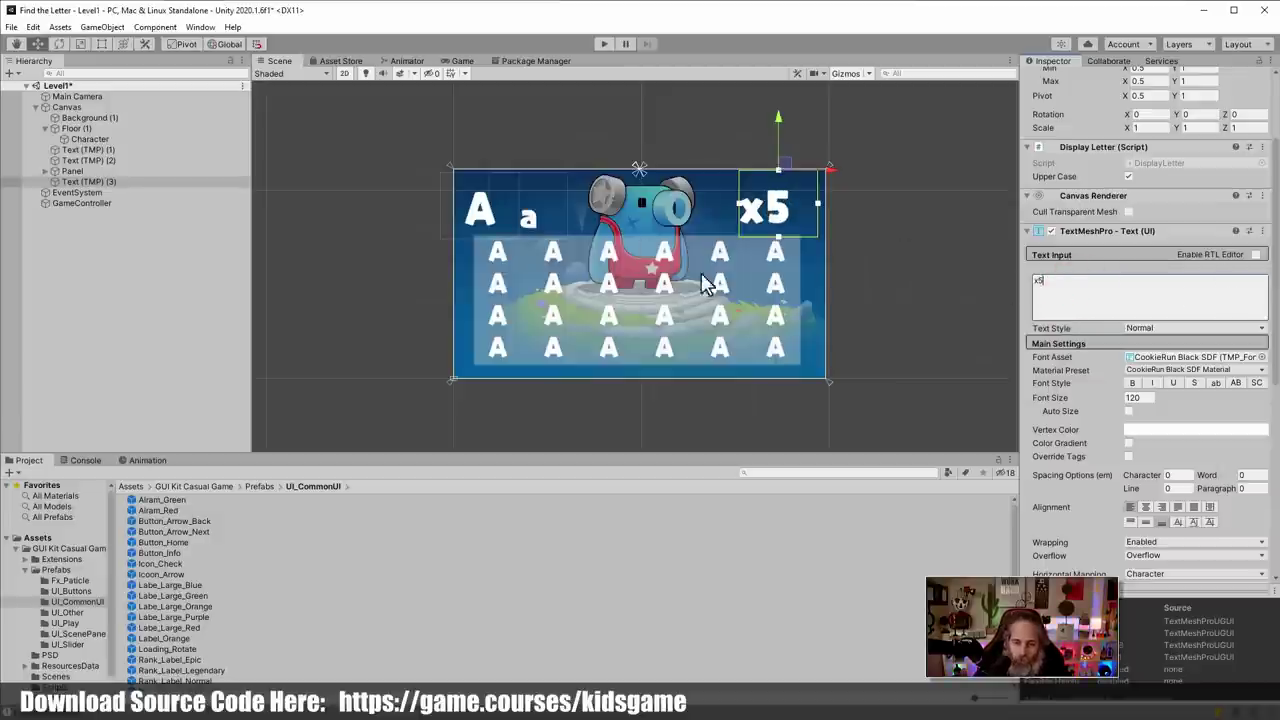
click(55, 182)
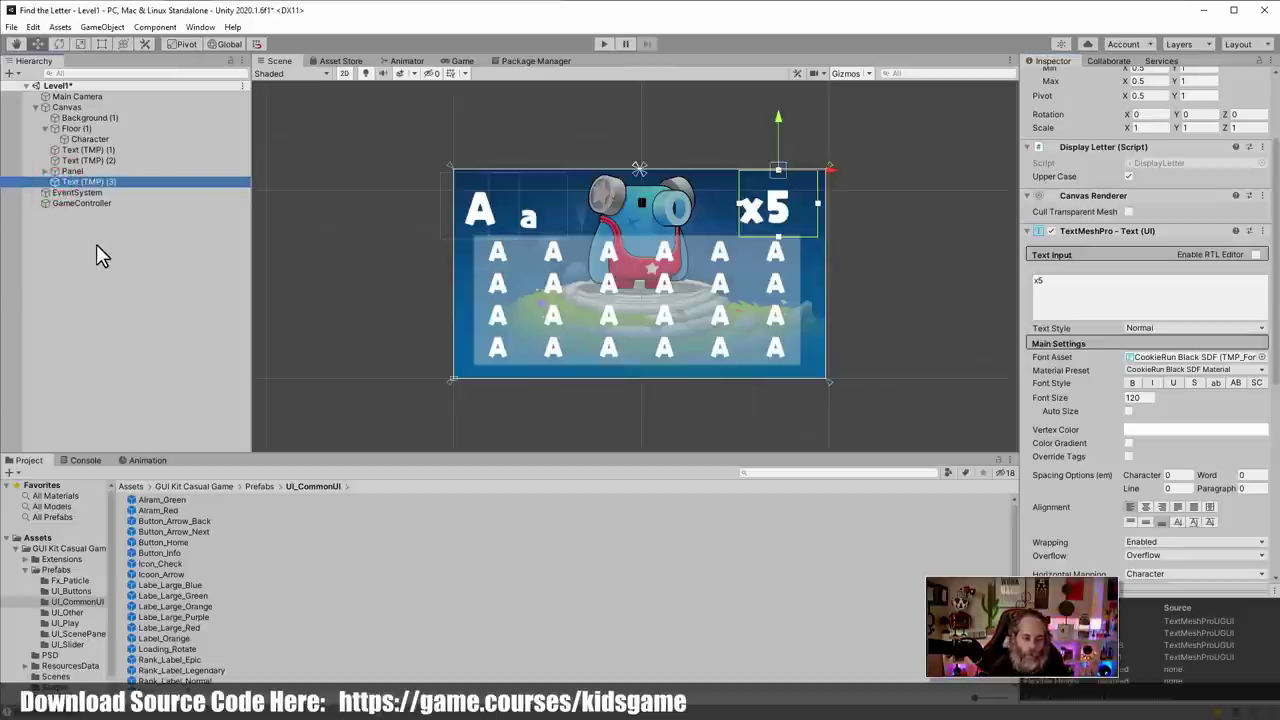
key(F2)
text(Ram)
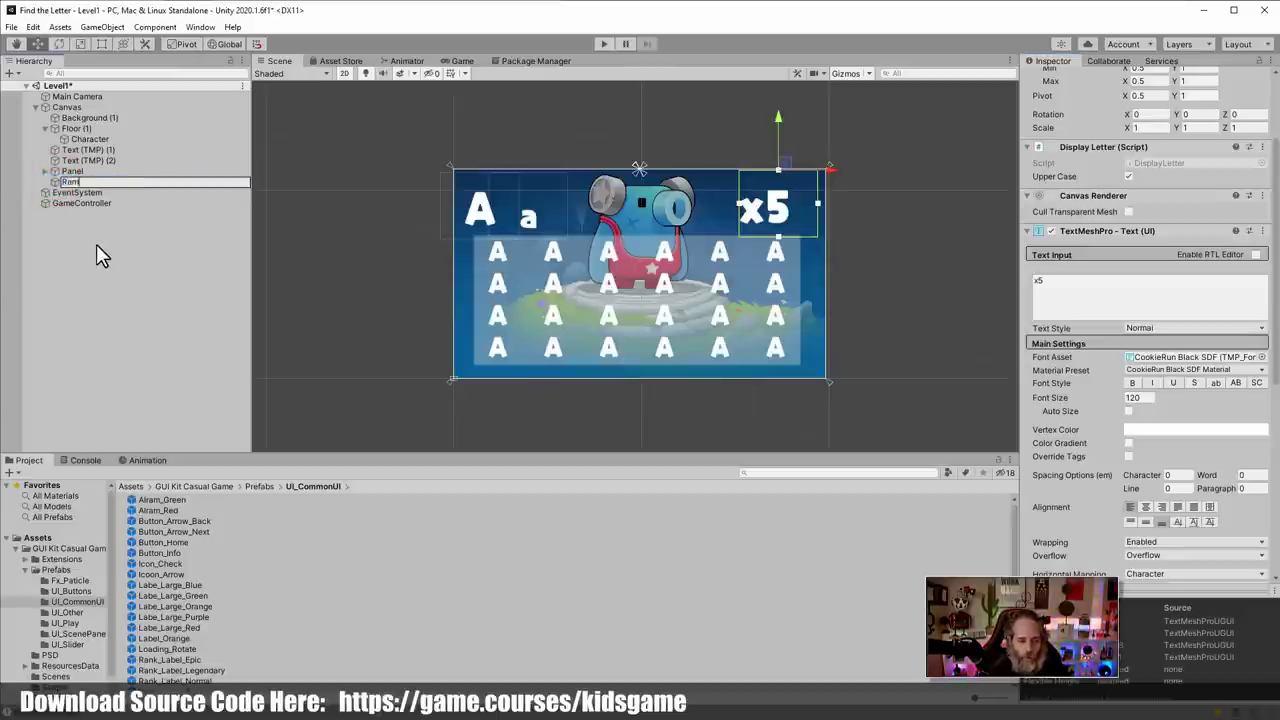
text(aining Counter T)
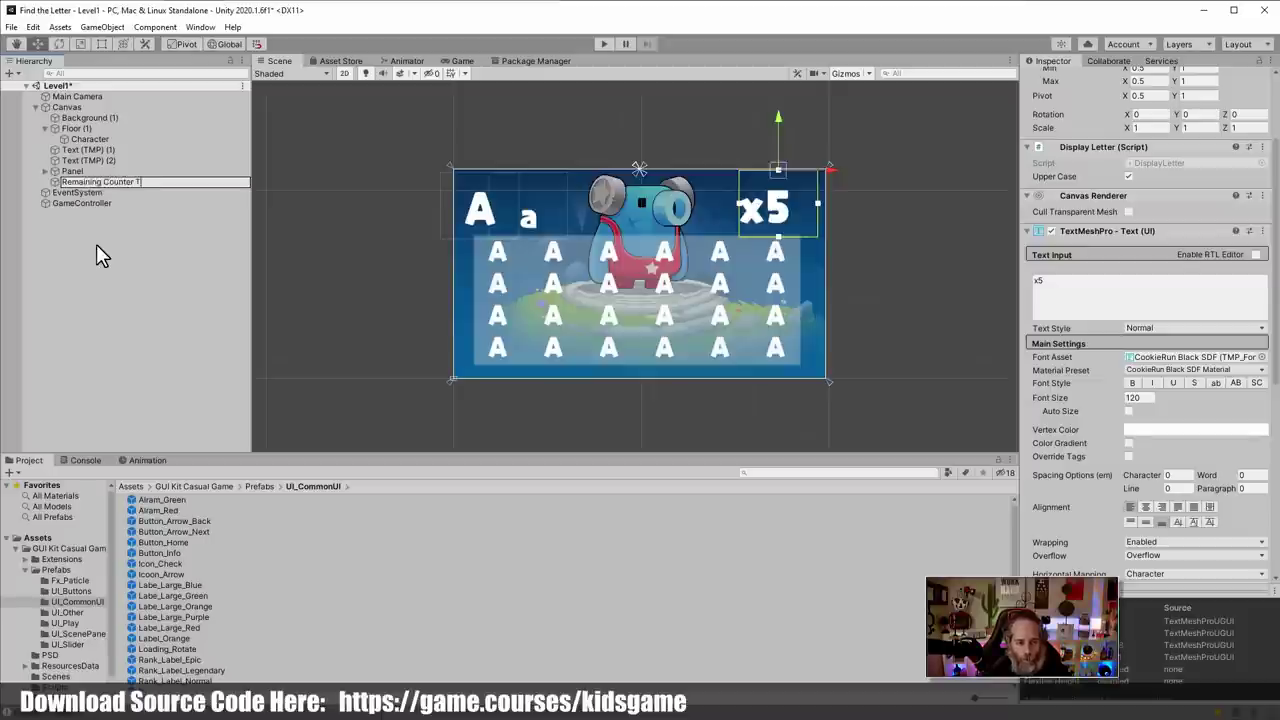
text(ext)
key(Return)
mouse_move(87, 182)
mouse_down()
mouse_move(65, 125)
mouse_move(77, 126)
mouse_move(80, 176)
mouse_up()
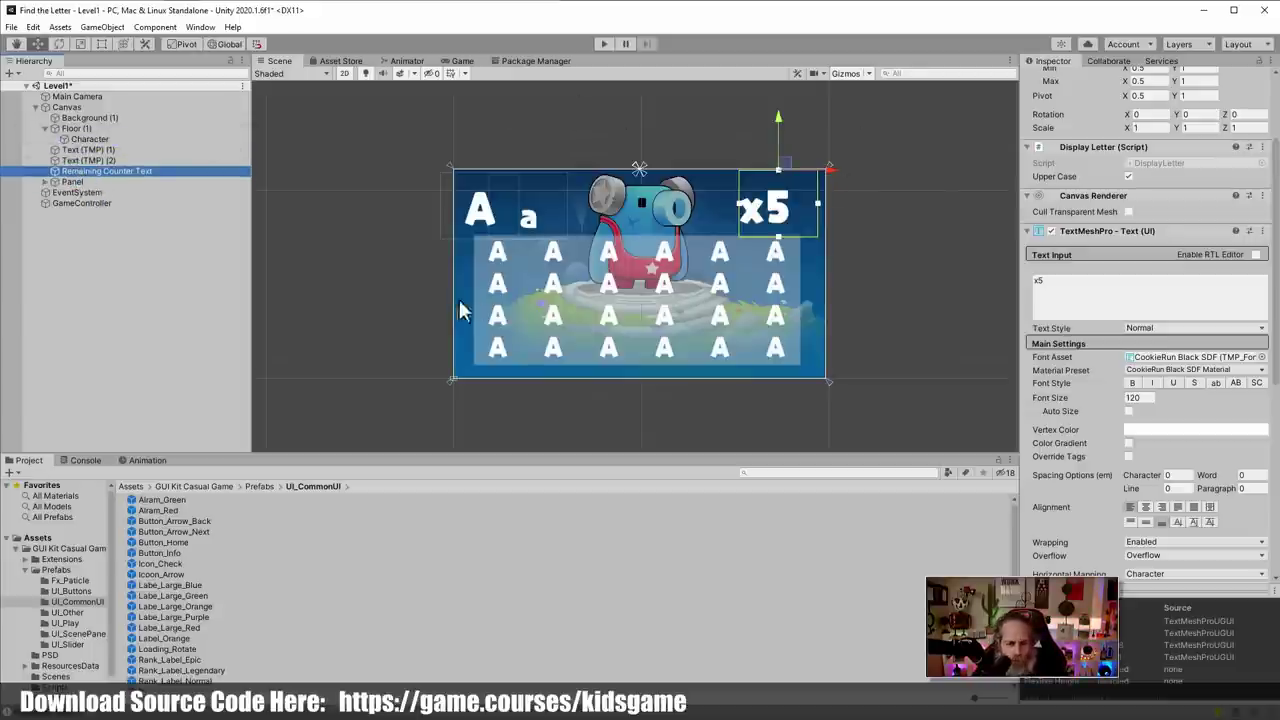
Rename the letter text objects to UpperCase Text and LowerCase Text
click(150, 152)
click(150, 152)
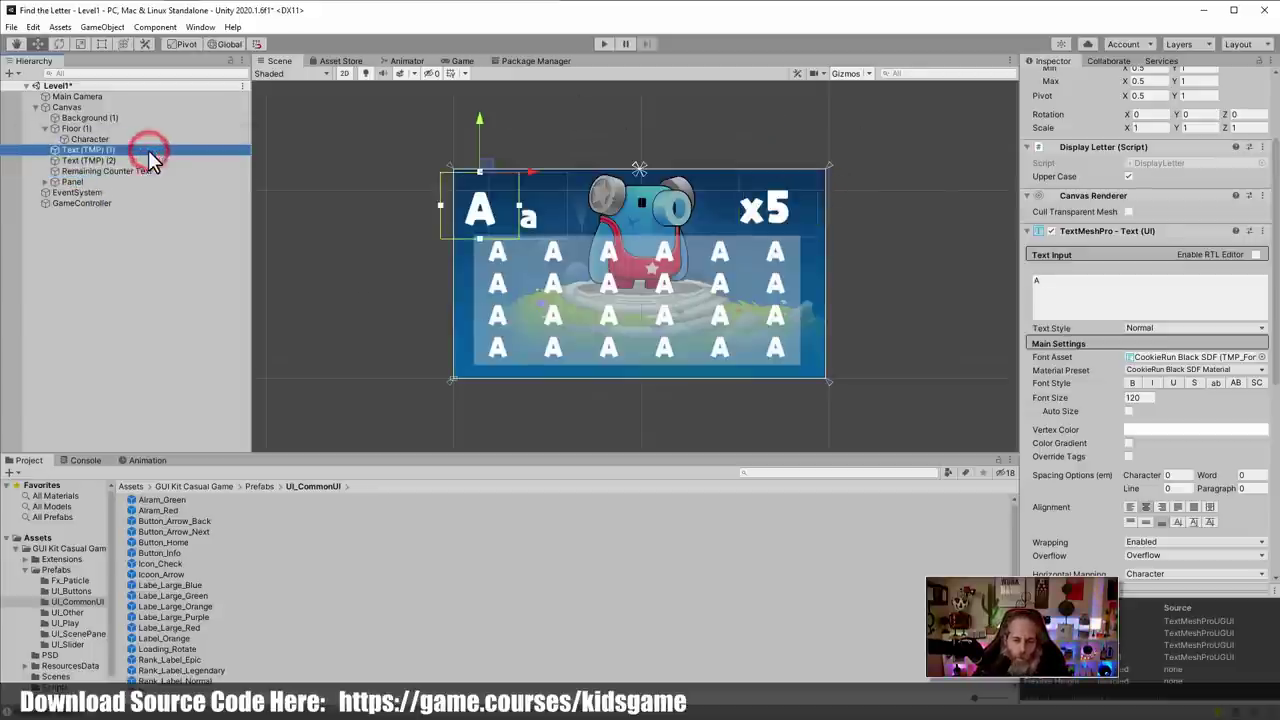
text(UpperC)
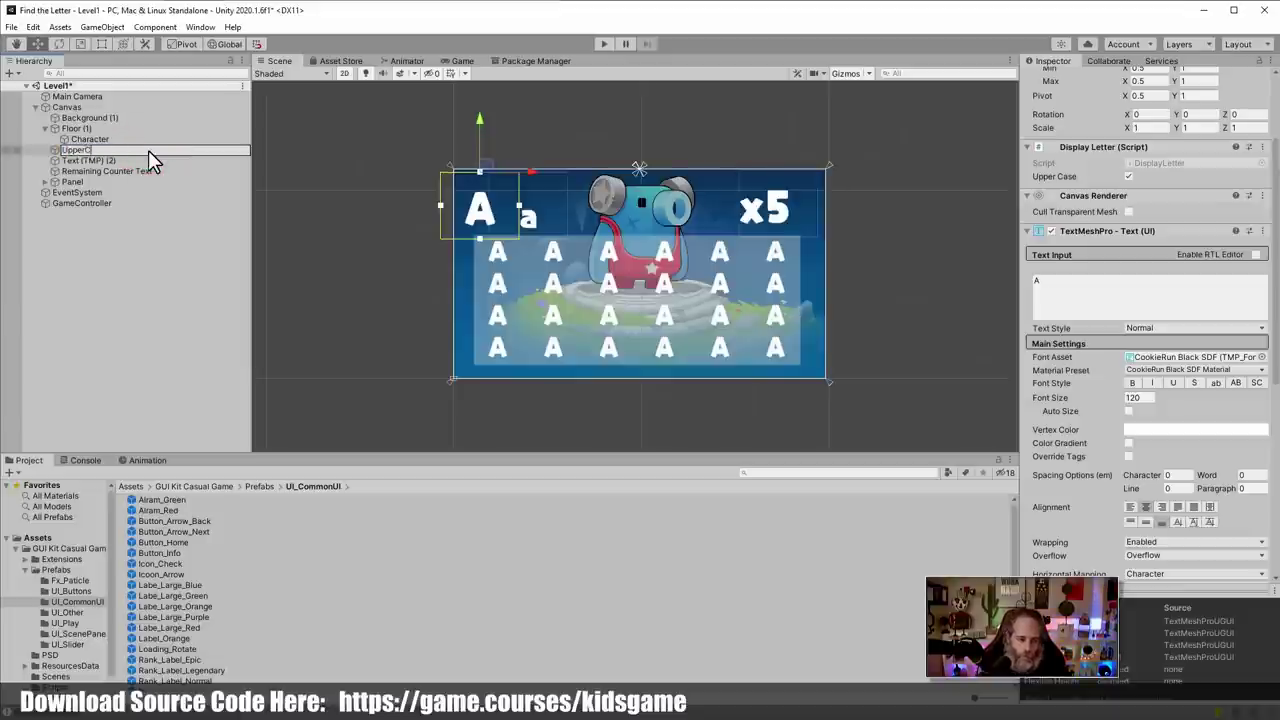
text(ase Text)
key(Return)
key(Down)
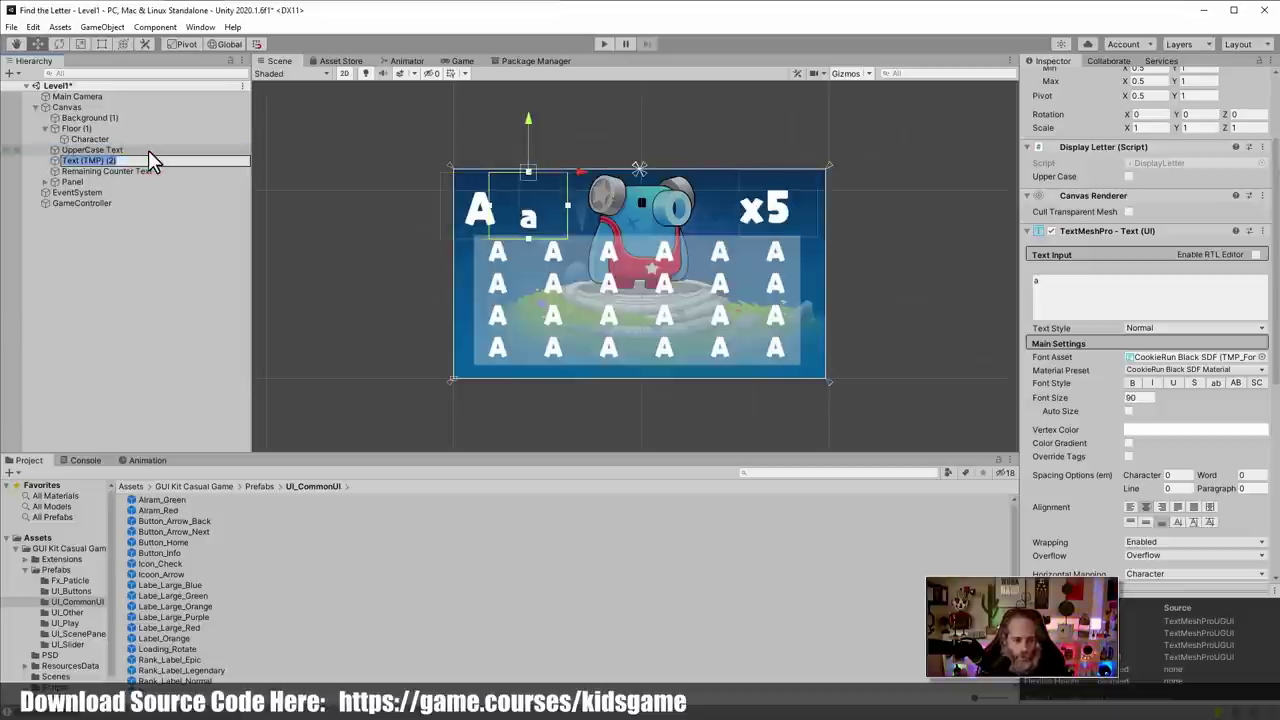
key(F2)
text(LowerCase Text)
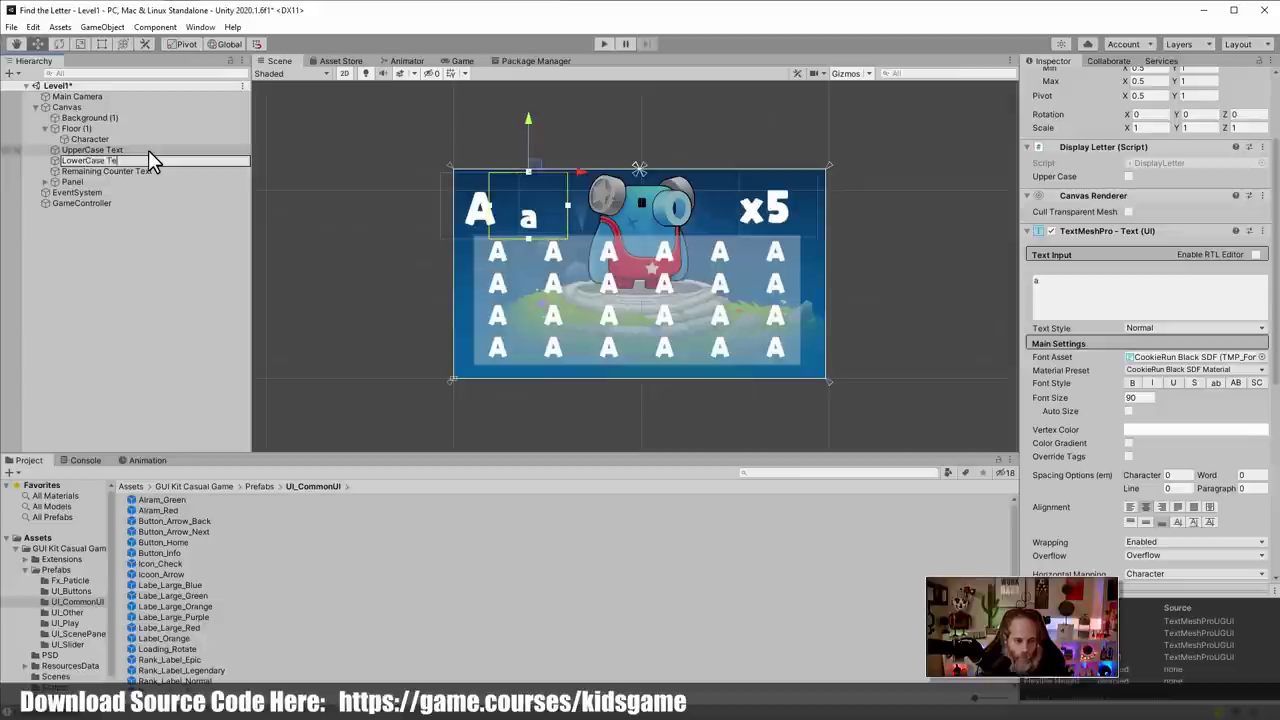
key(Return)
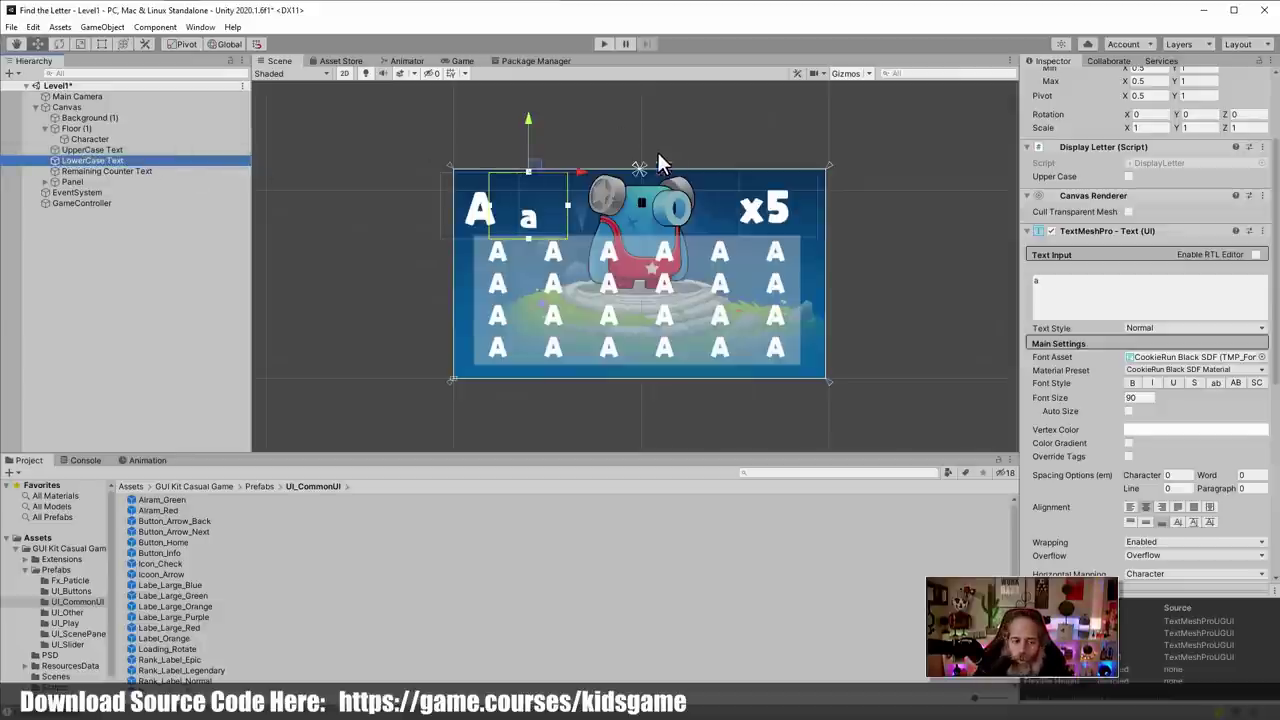
click(157, 171)
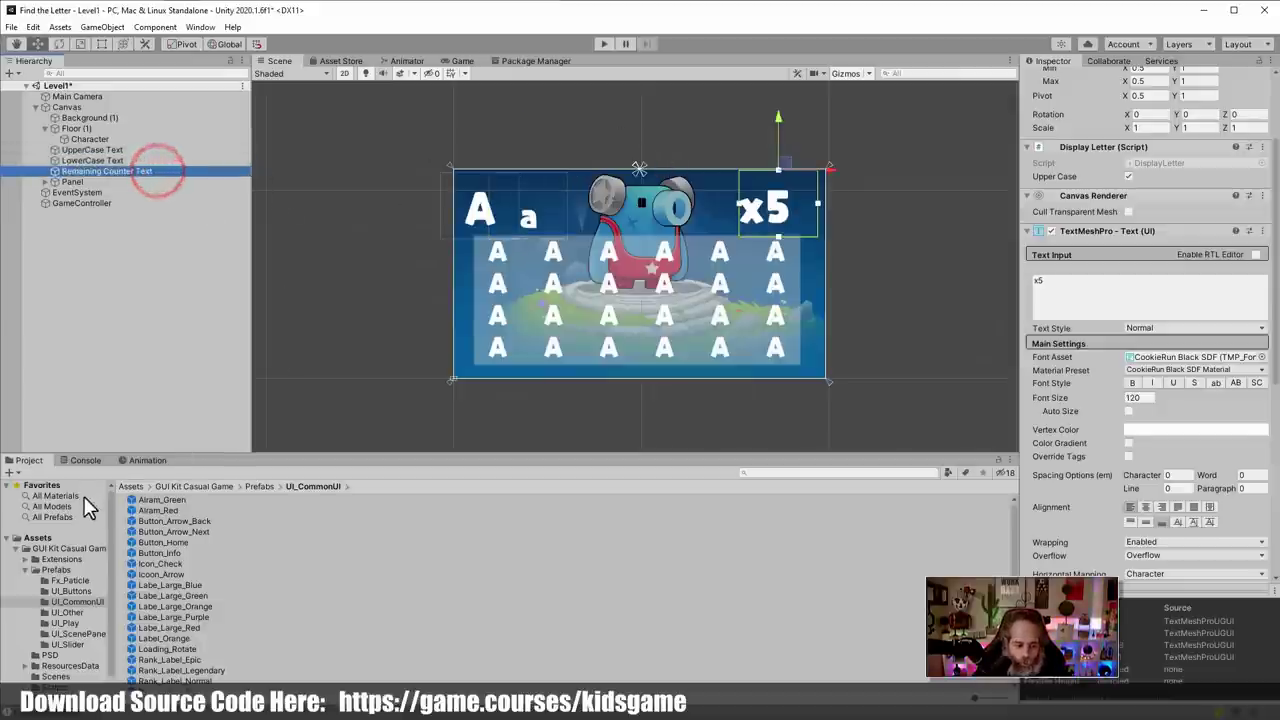
Create a C# script named RemainingCounterText in the Assets/Scripts folder and open it
click(38, 538)
double_click(158, 521)
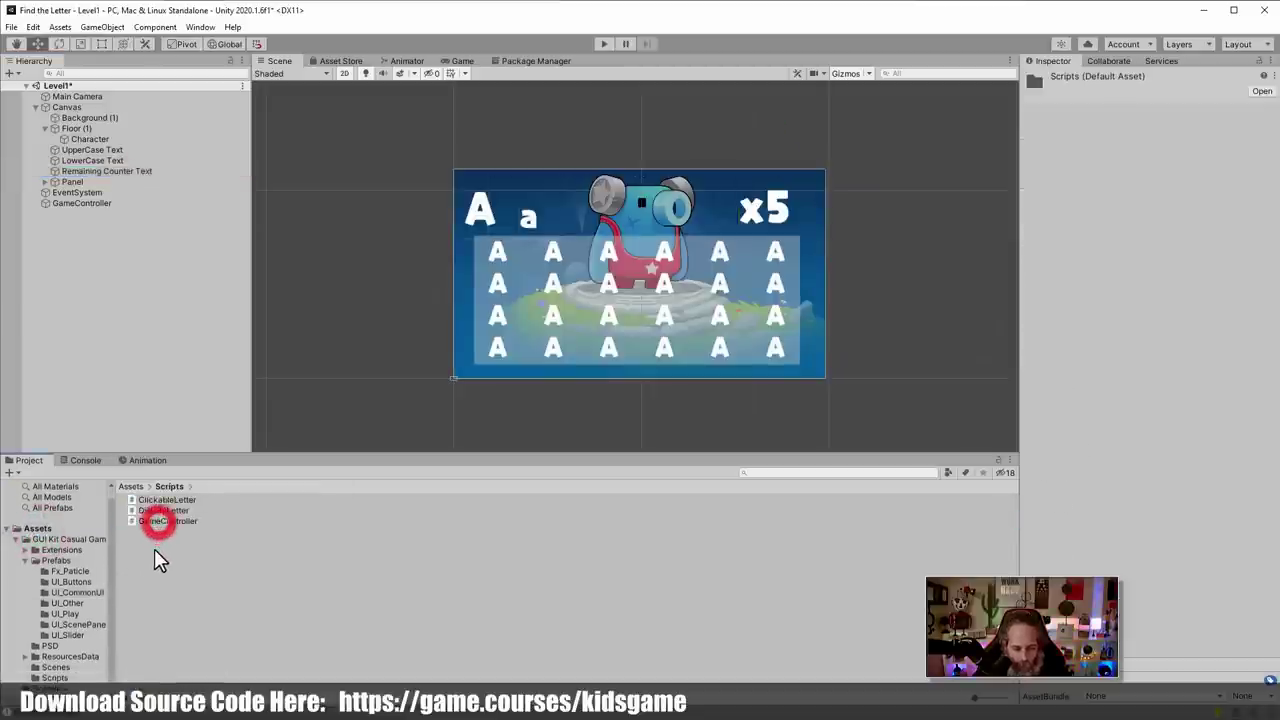
right_click(154, 549)
click(224, 201)
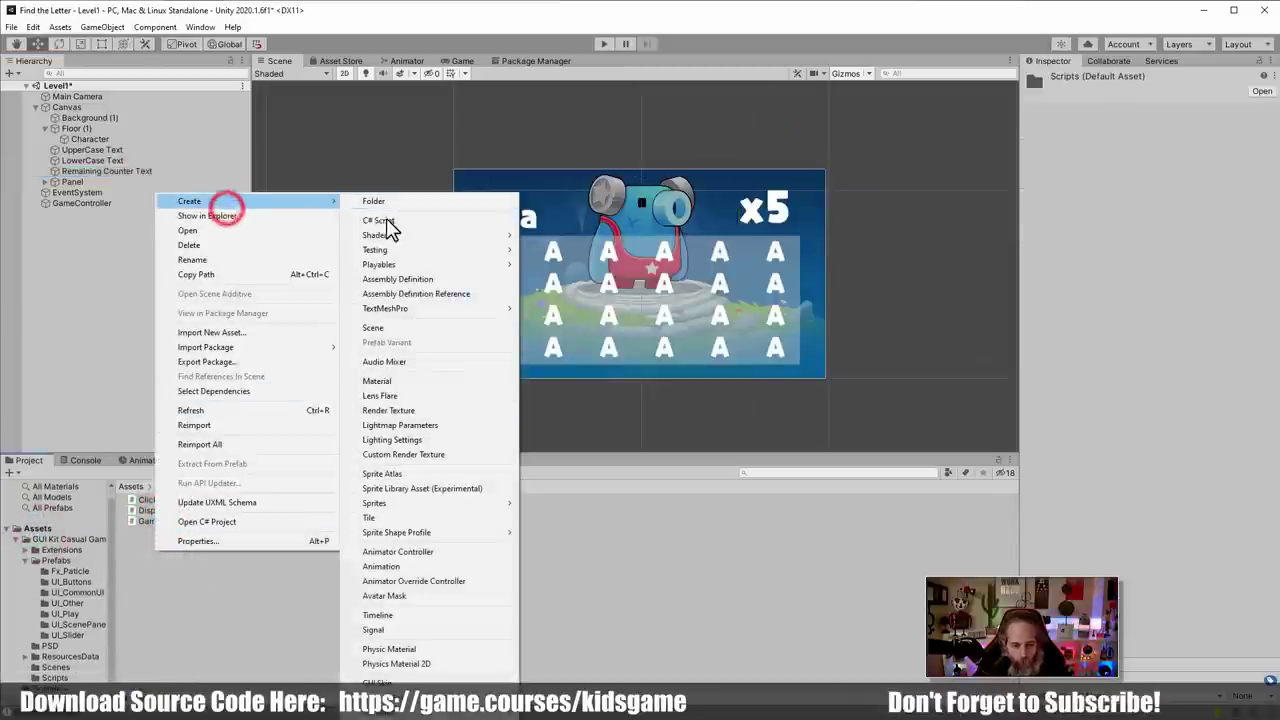
click(389, 224)
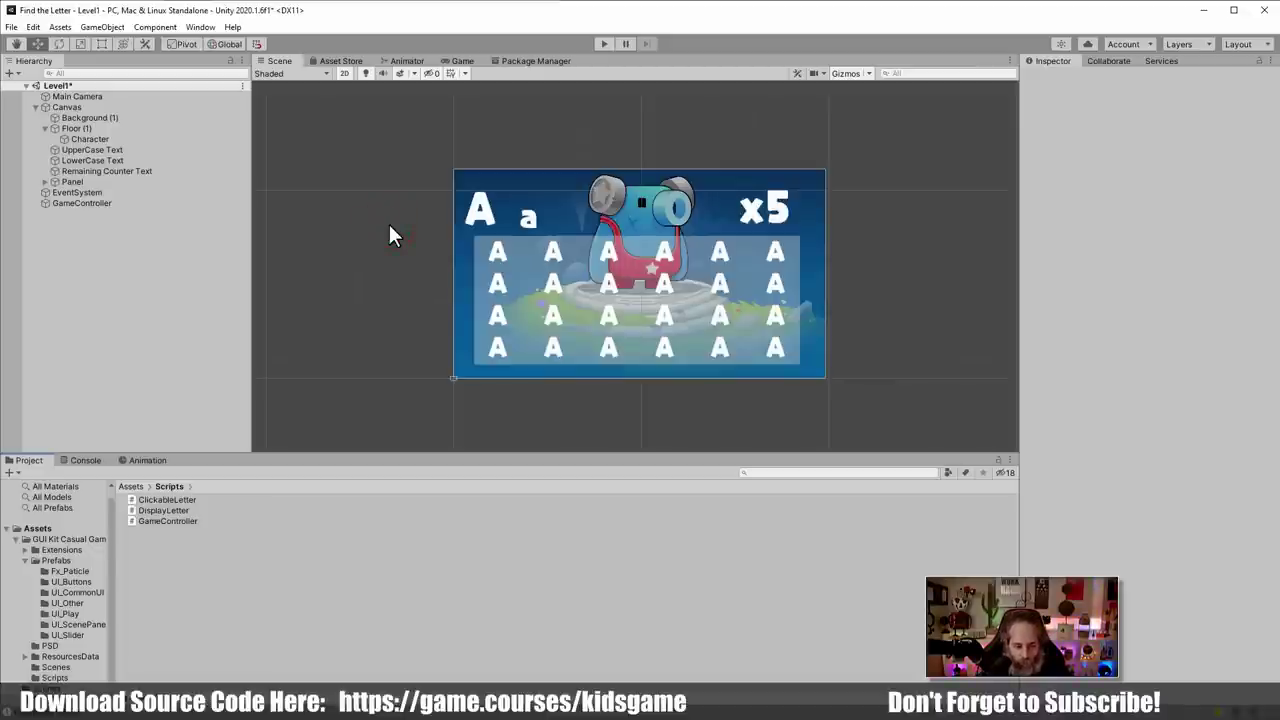
right_click(214, 586)
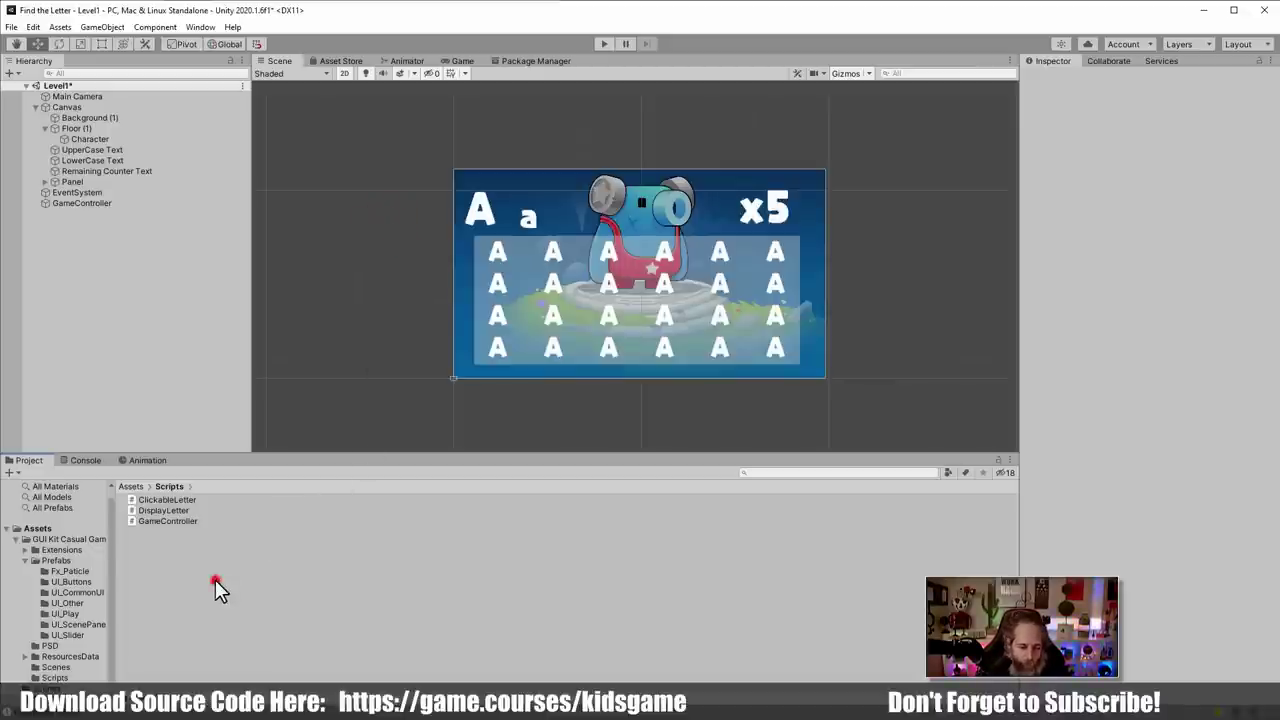
click(272, 230)
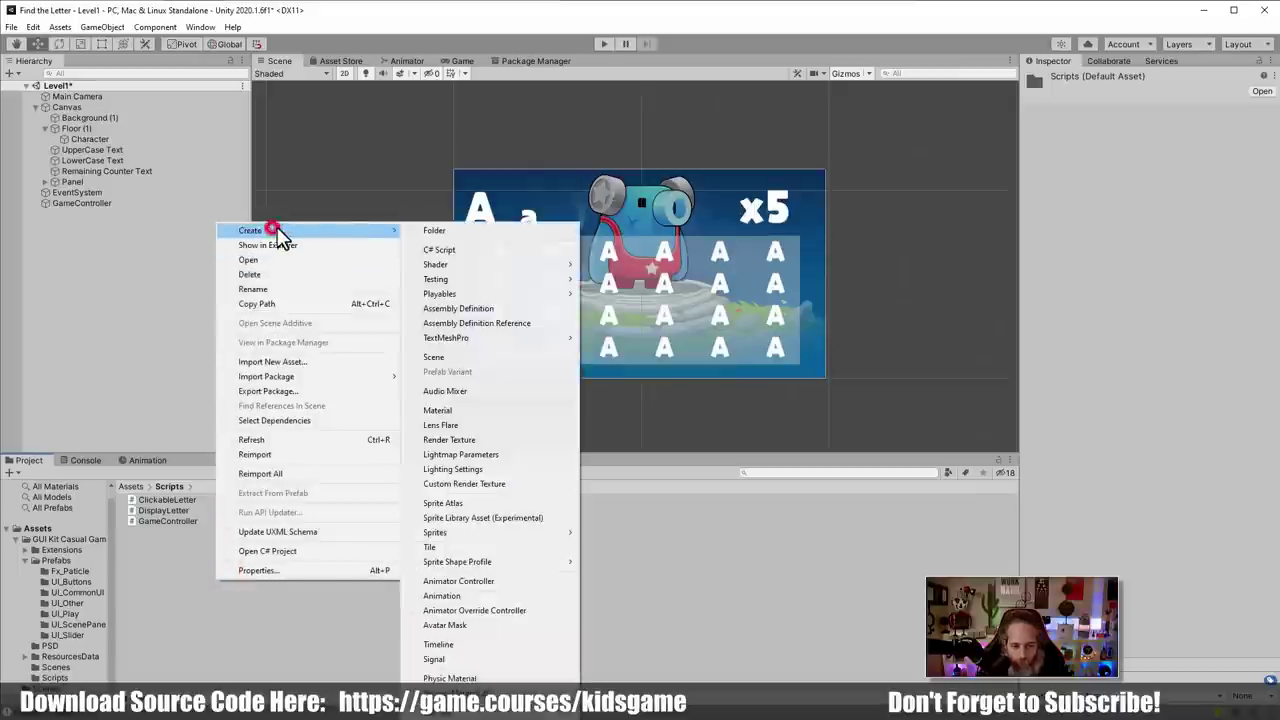
click(466, 250)
text(Remain)
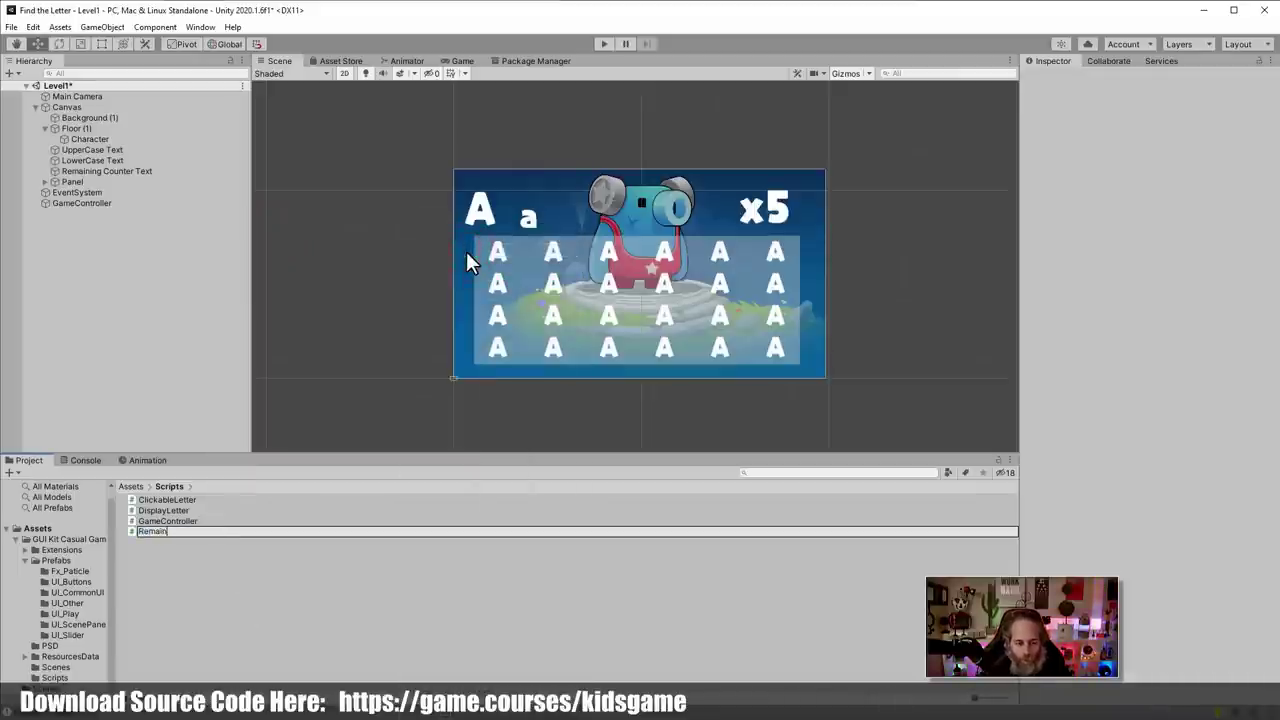
text(ingCounterText)
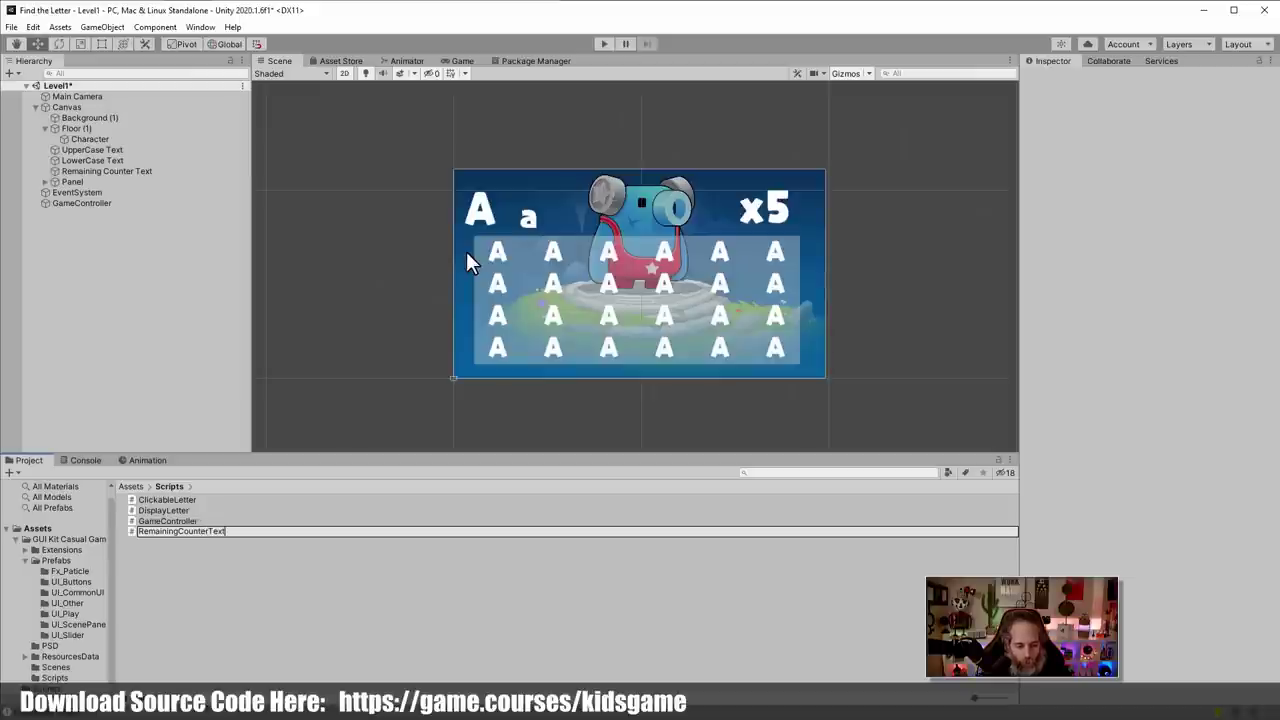
key(Return)
key(Return)
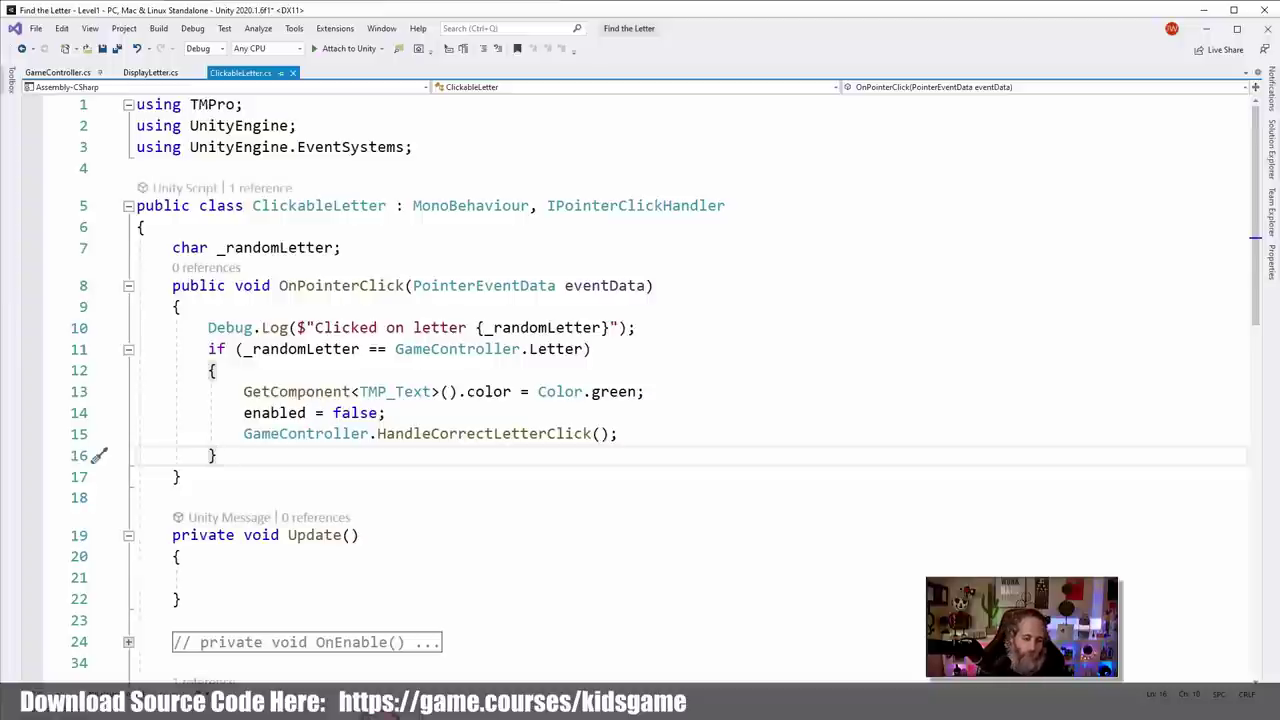
Open RemainingCounterText.cs and delete its template Start and Update methods, leaving an empty class
key(ctrl+t)
text(remaining)
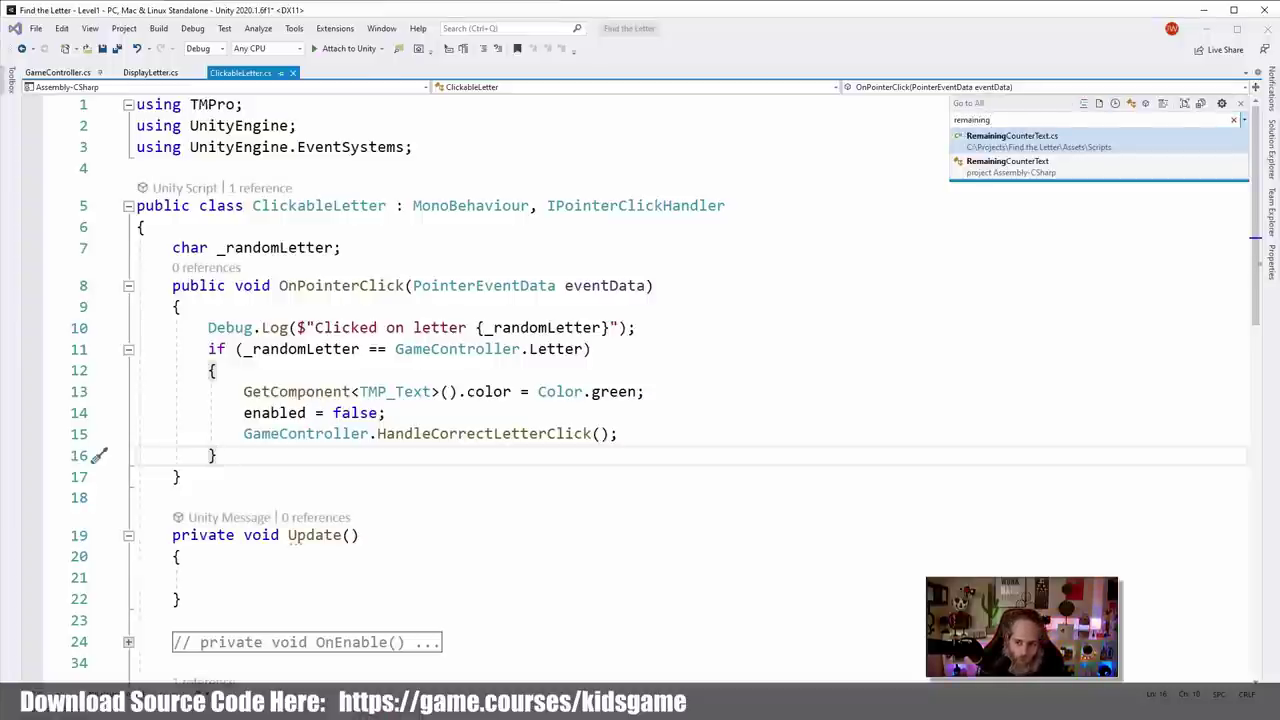
key(Return)
click(249, 493)
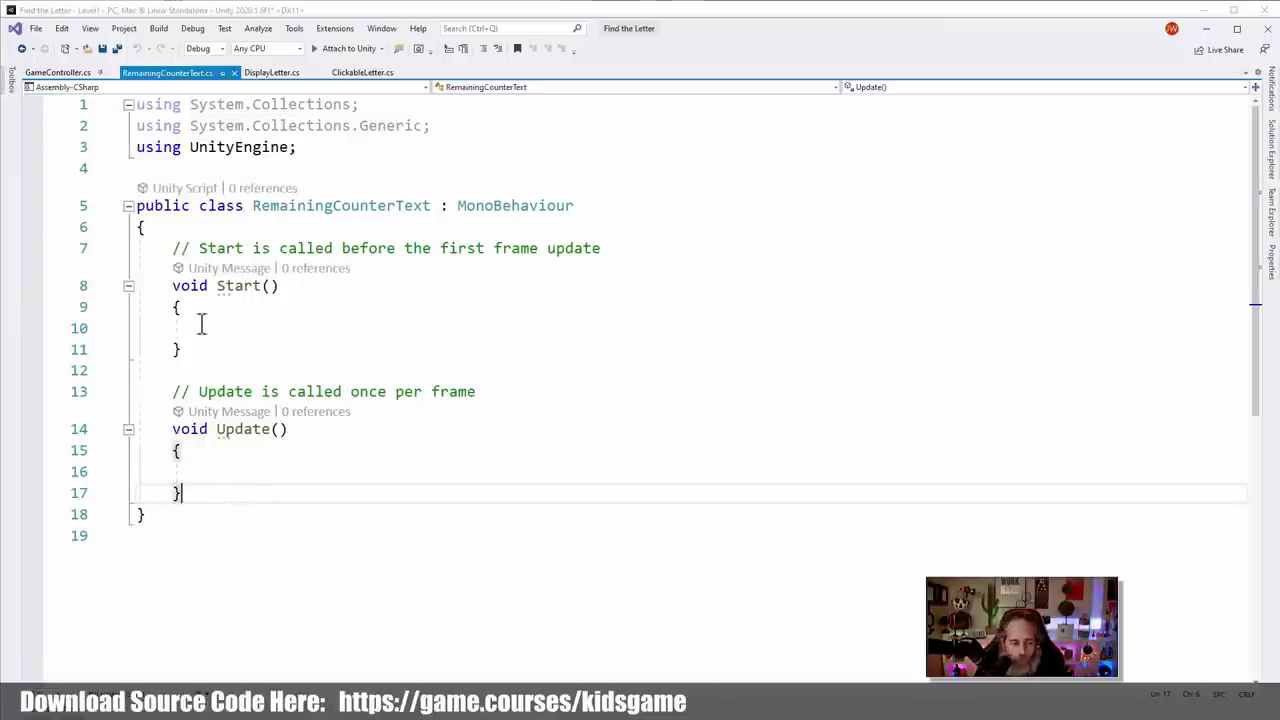
drag(168, 251, 249, 487)
key(Delete)
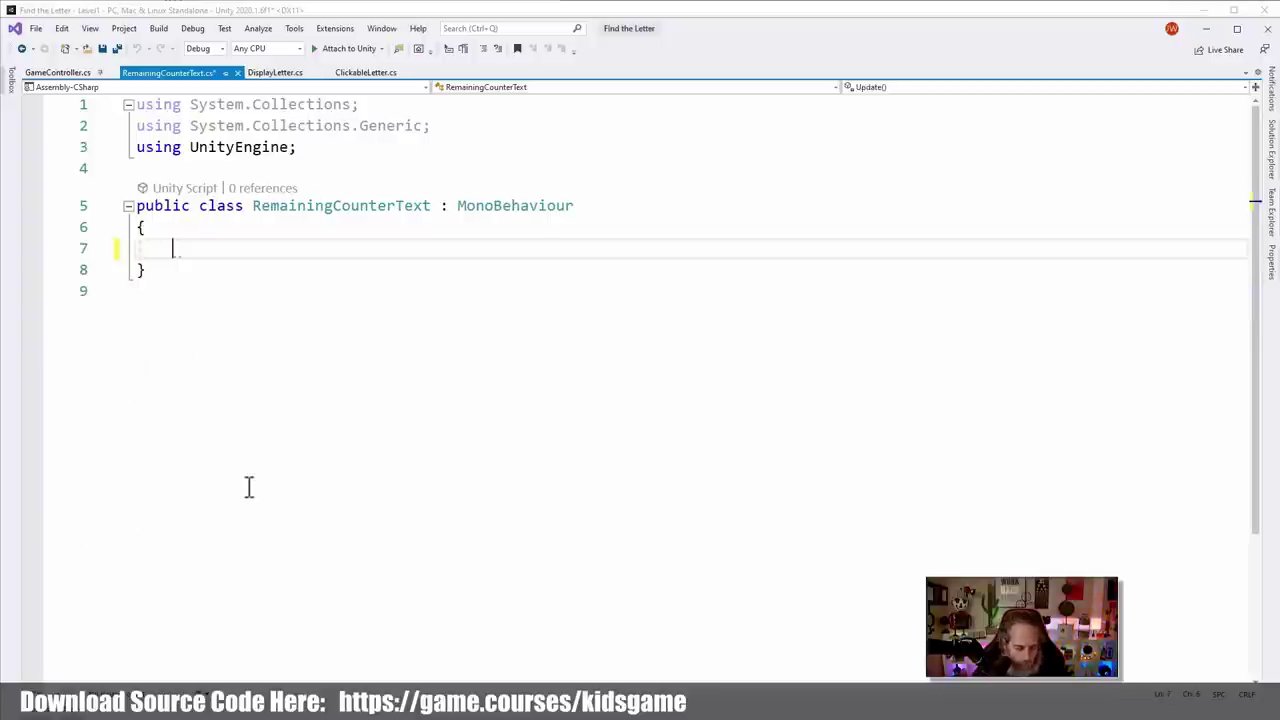
click(55, 74)
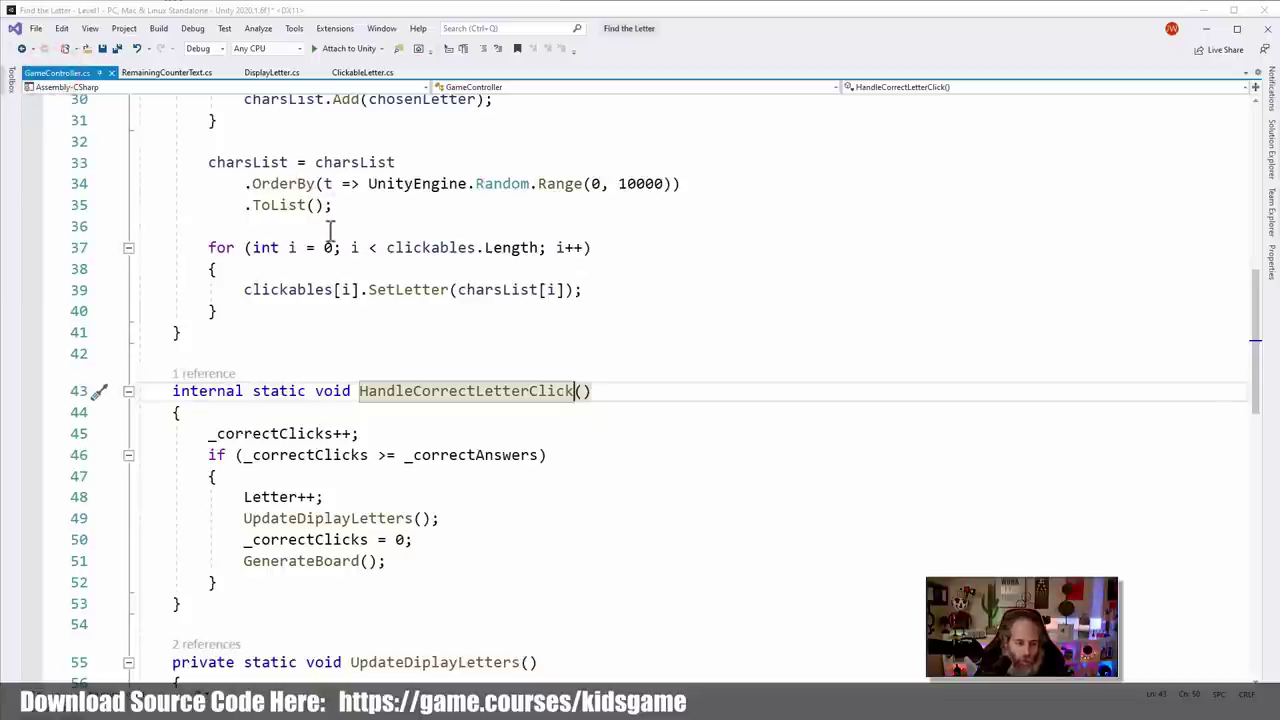
After _correctClicks++, call FindObjectOfType<RemainingCounterText>().SetRemaining(_correctAnswers - _correctClicks)
scroll(494, 289, up, 3)
scroll(482, 290, down, 3)
scroll(482, 290, down, 1)
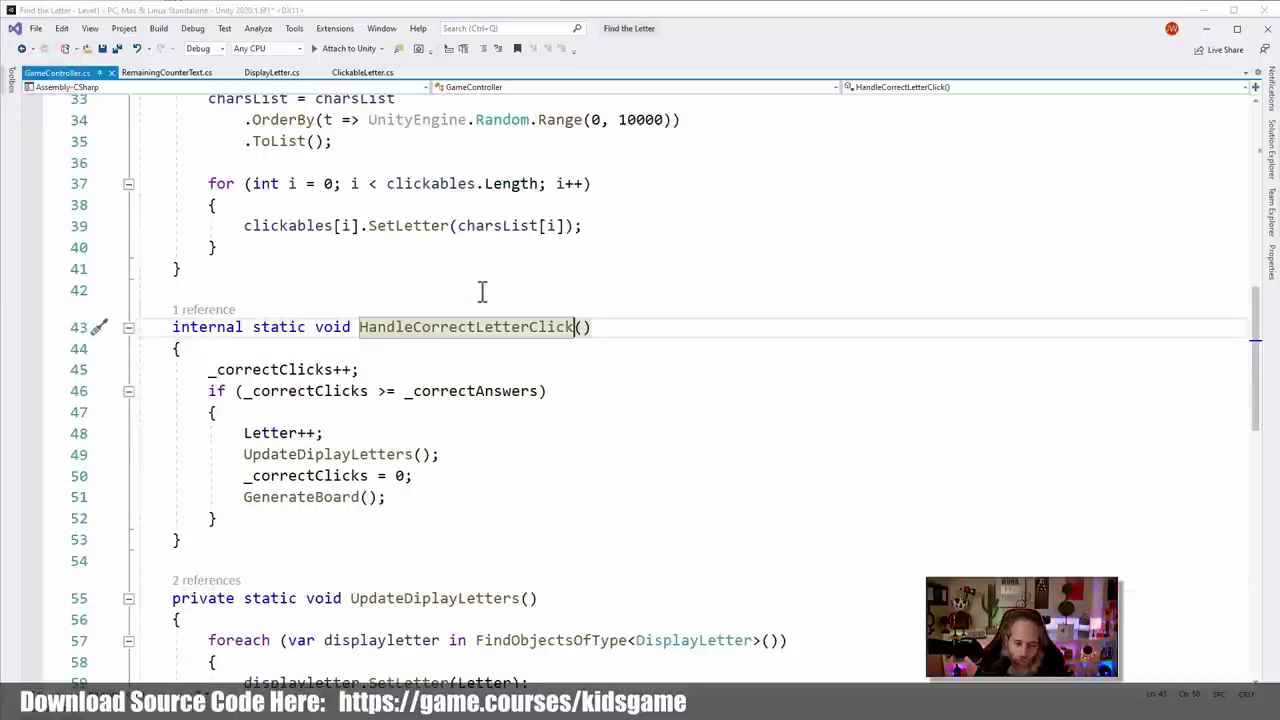
click(390, 499)
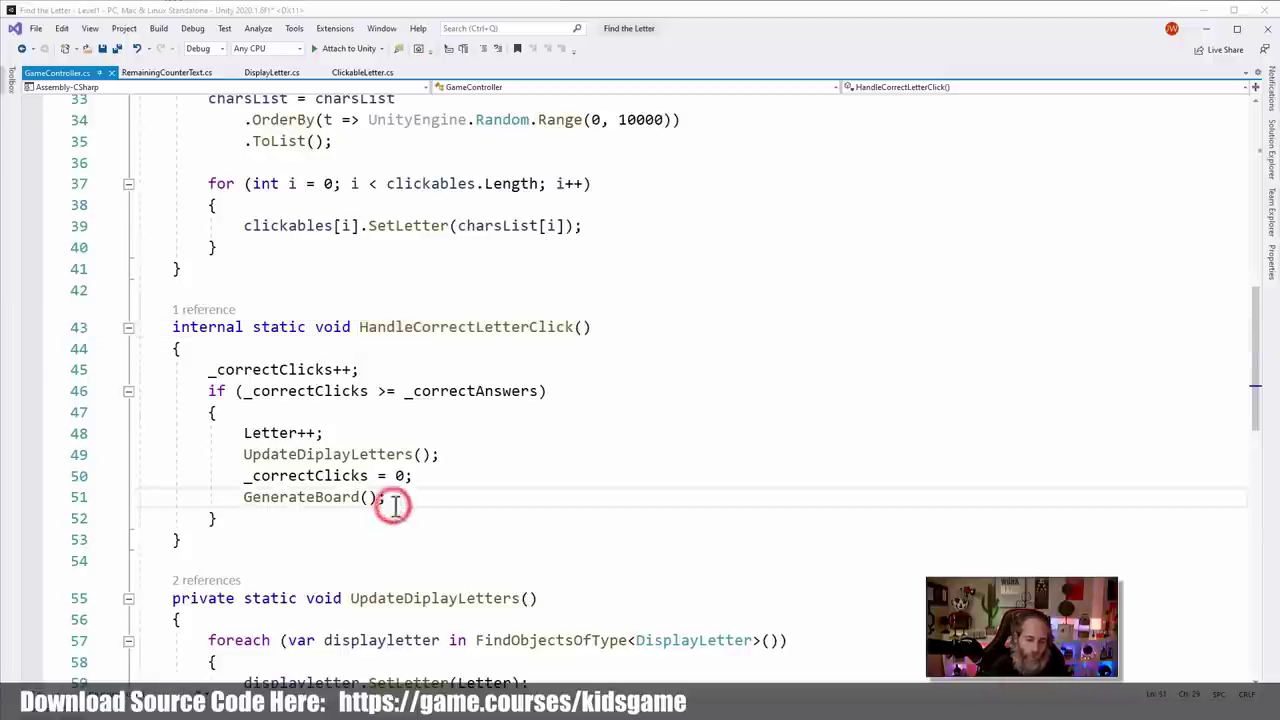
key(Return)
key(ctrl+x)
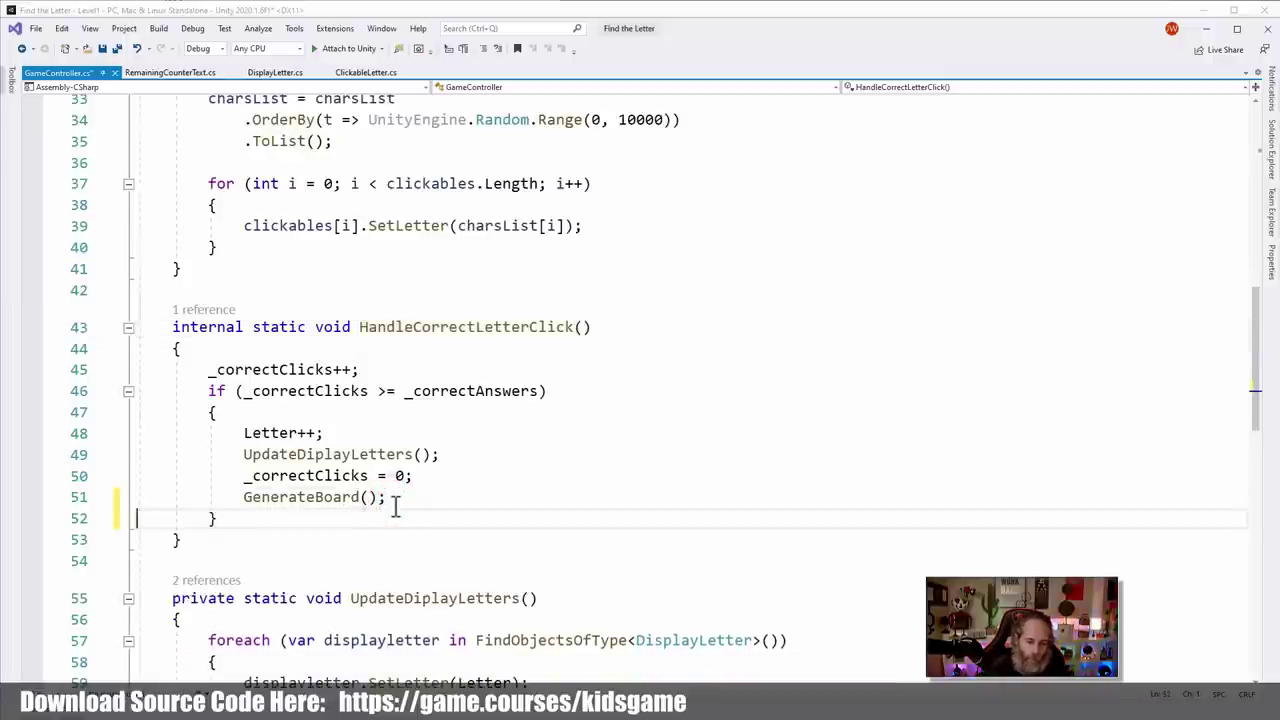
click(381, 369)
key(Return)
text(_rem)
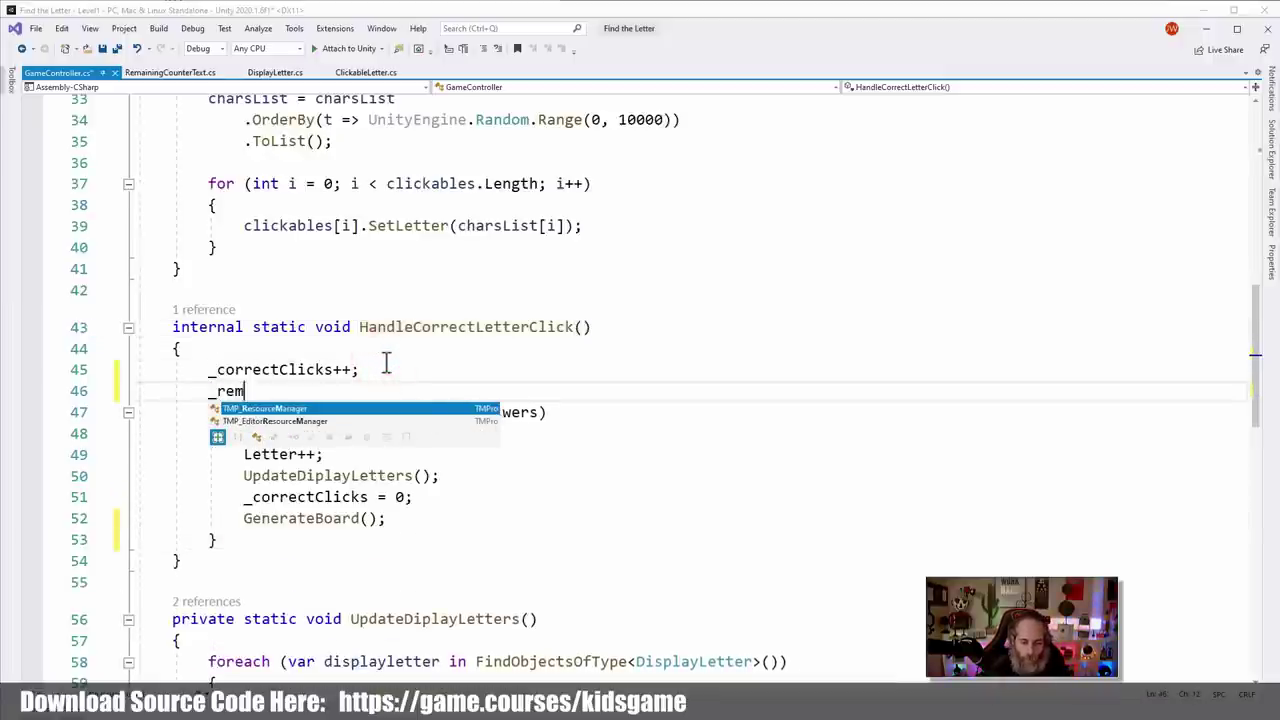
key(BackSpace)
key(BackSpace)
key(BackSpace)
key(BackSpace)
text(Find)
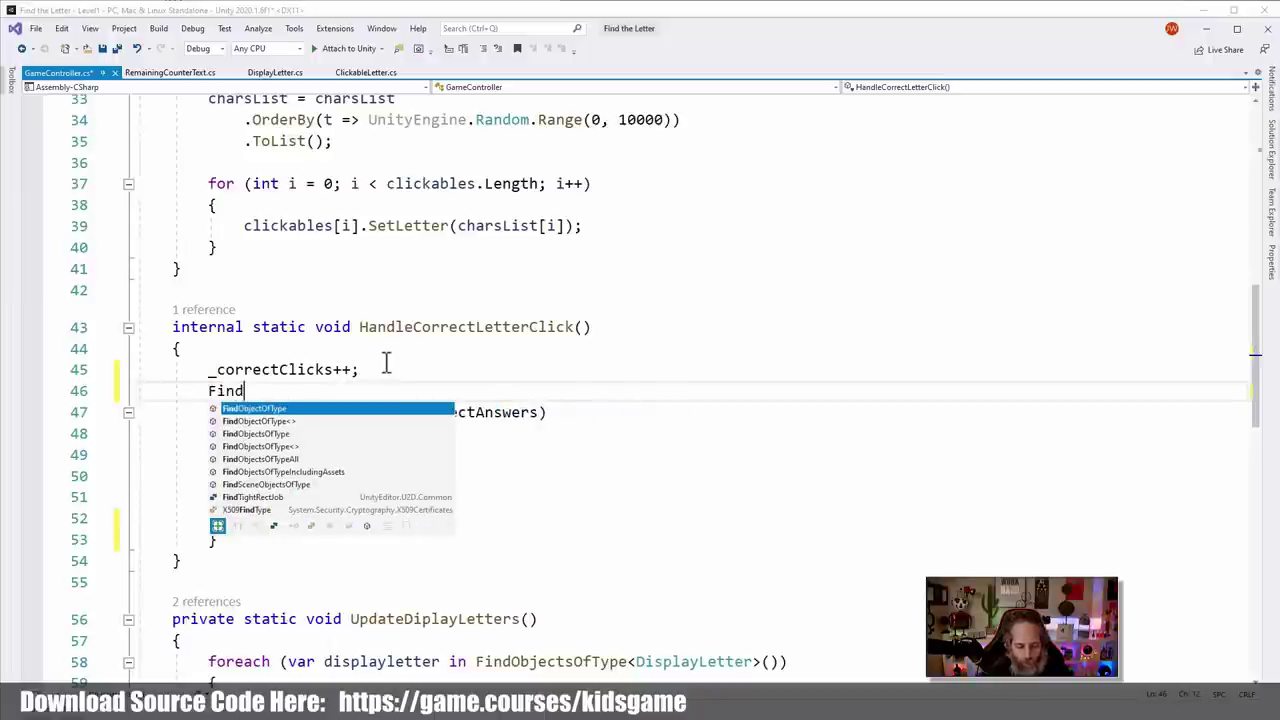
text(ObjectOfType<Remain)
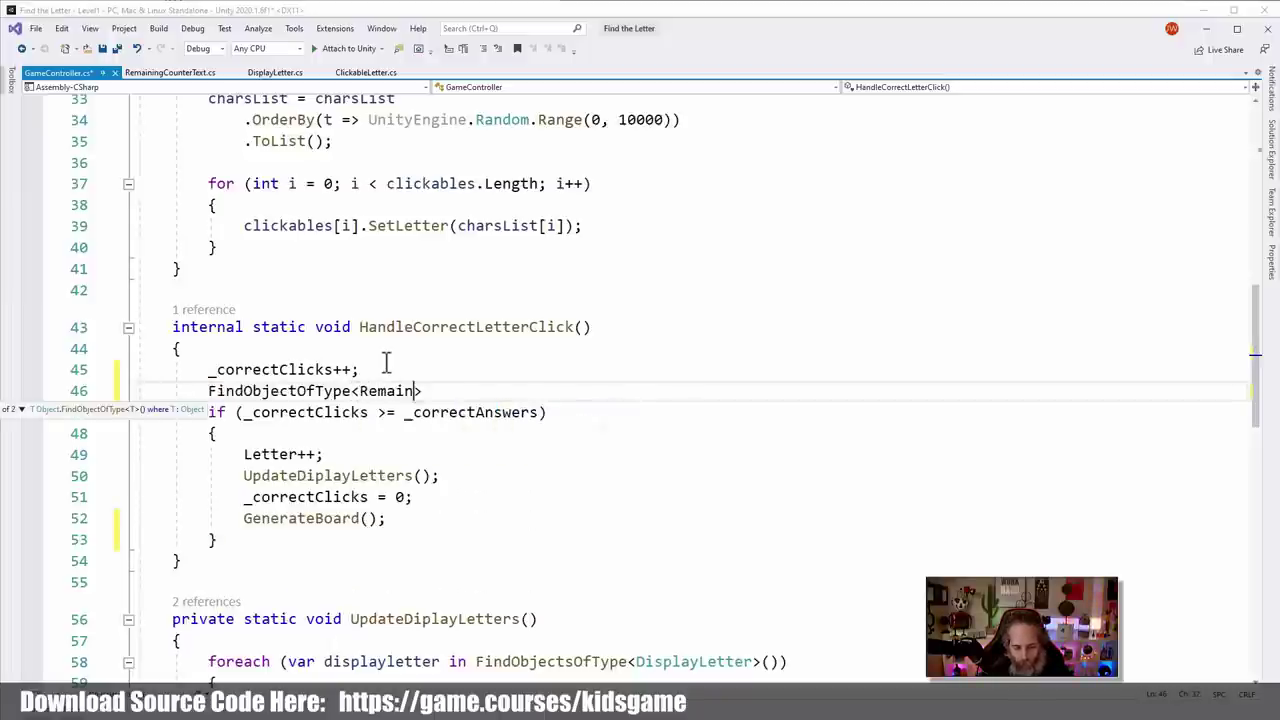
text(ingCounterText>().SetRem)
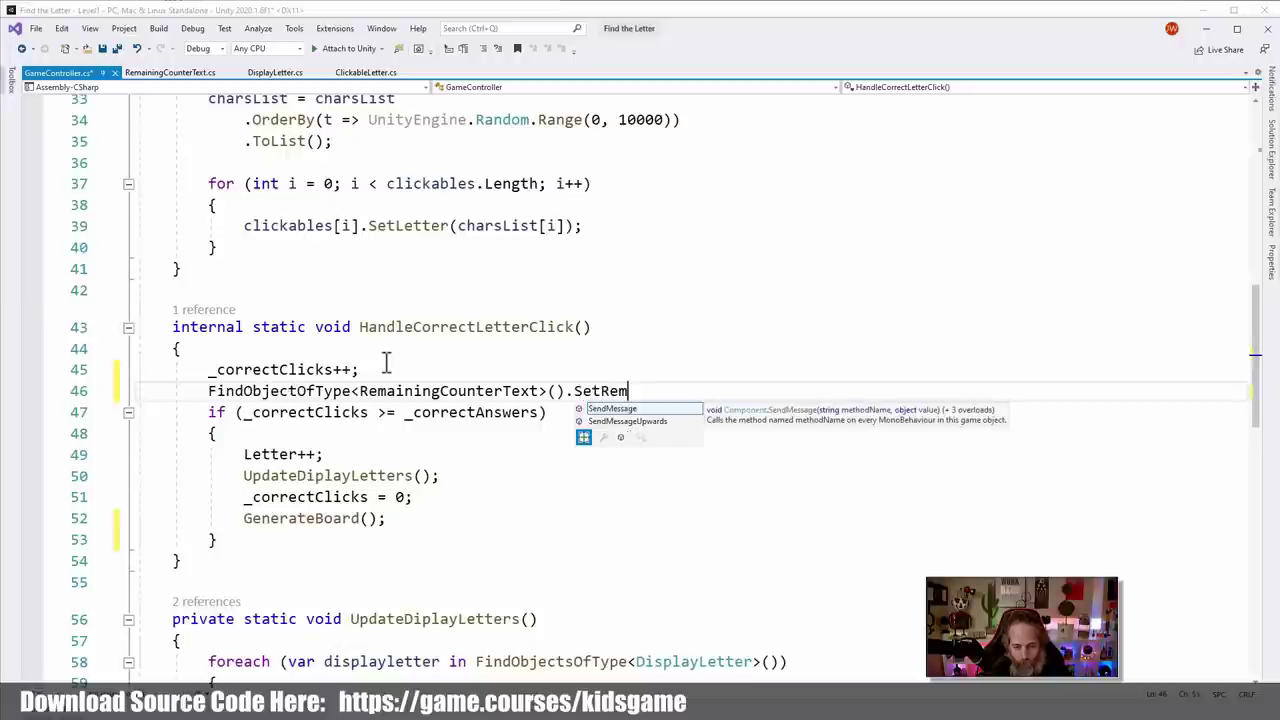
text(aining()
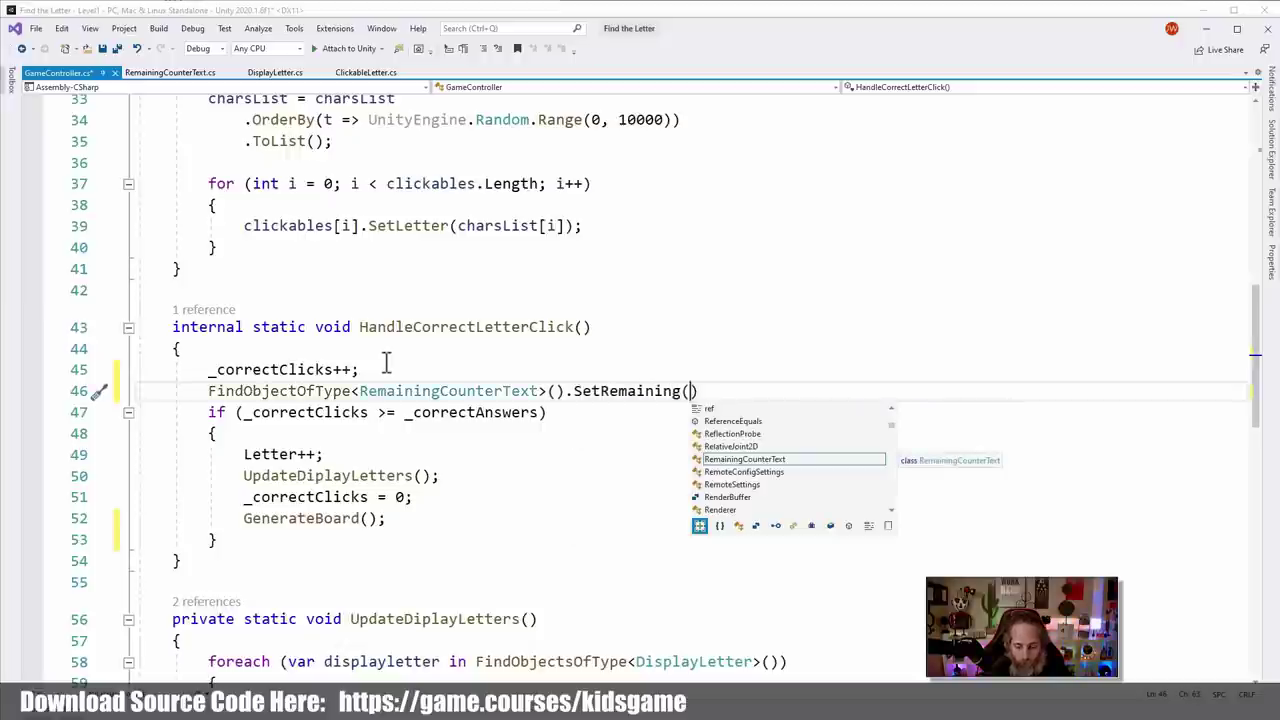
text(_)
key(Tab)
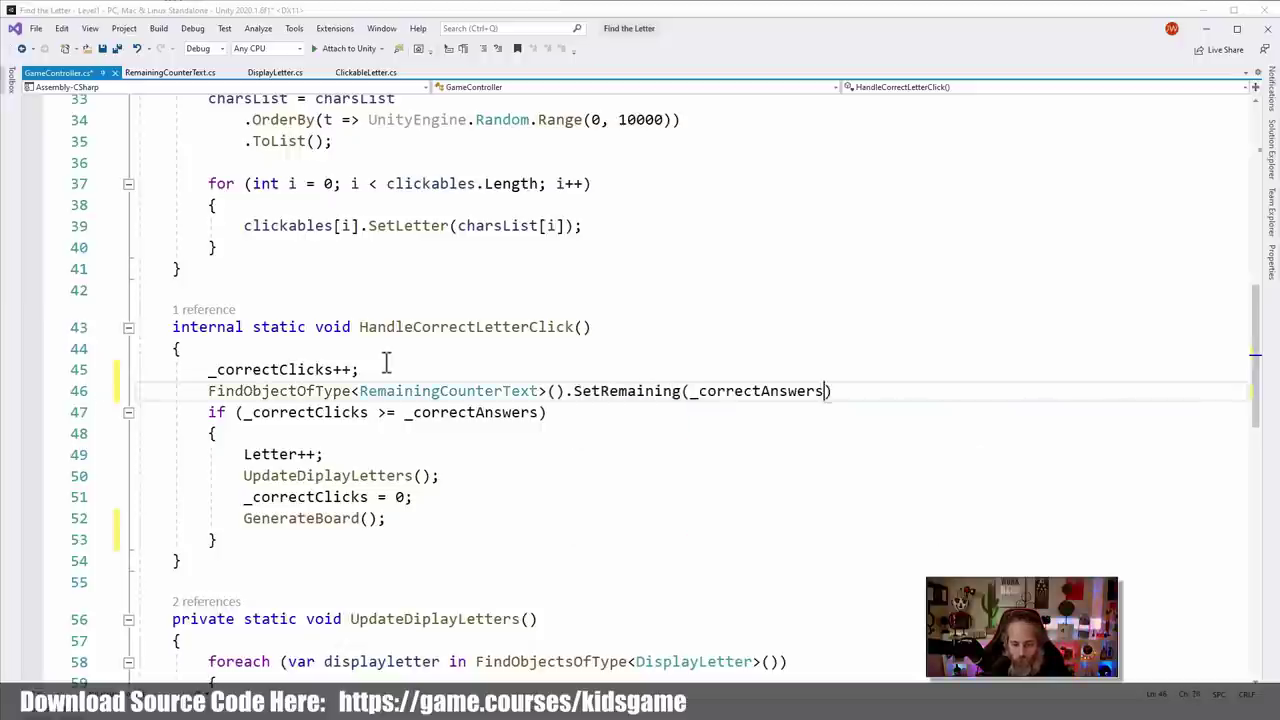
text(- _correctClicks))
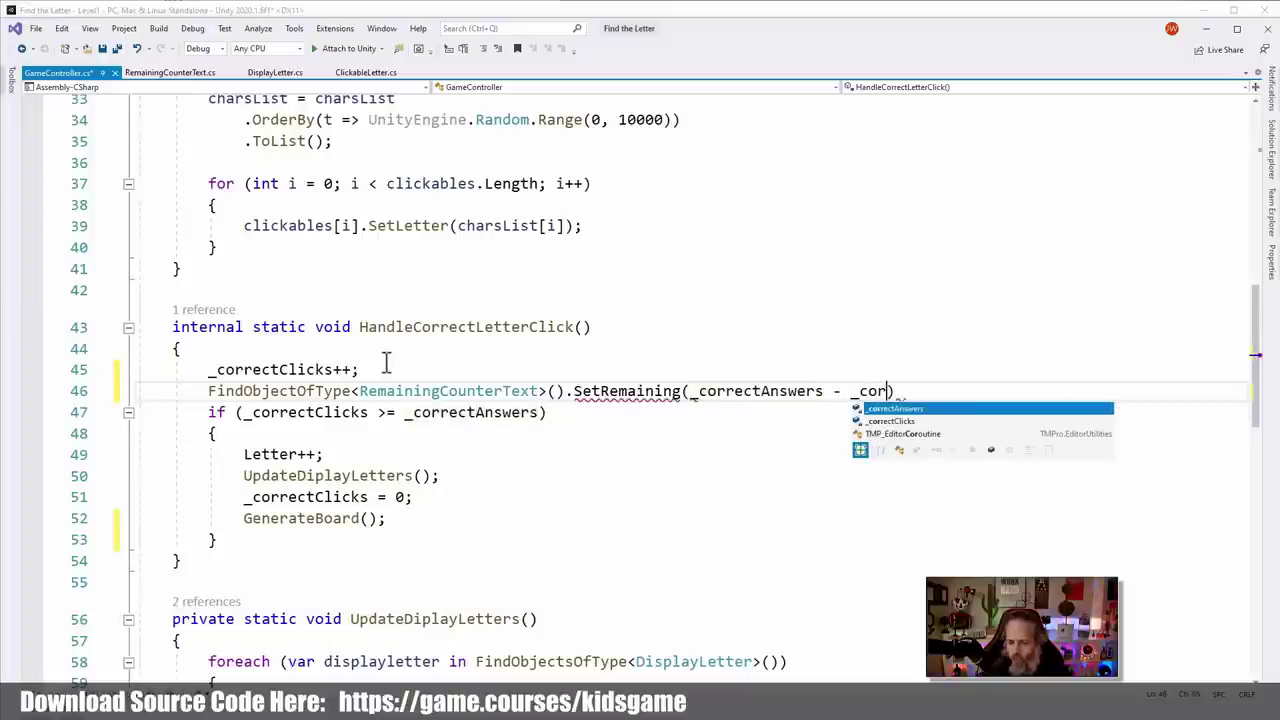
text(;)
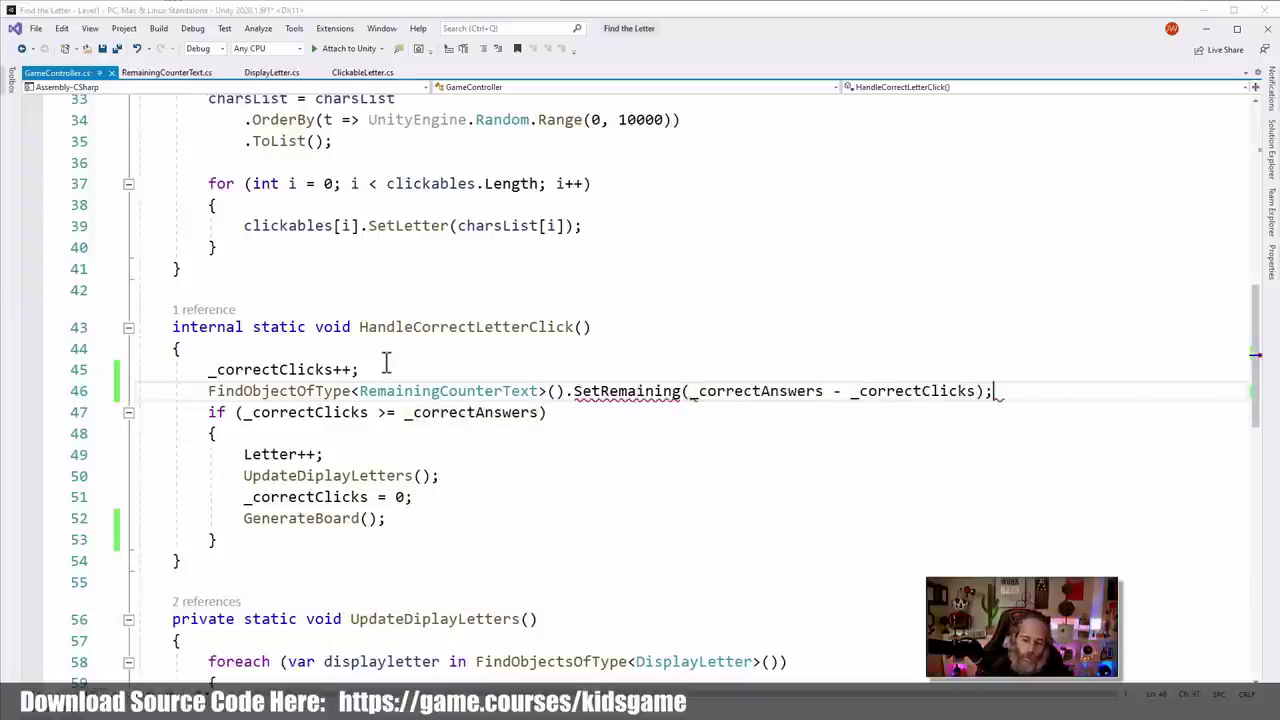
Generate the missing SetRemaining method in RemainingCounterText with Ctrl+. and go to its definition
click(655, 388)
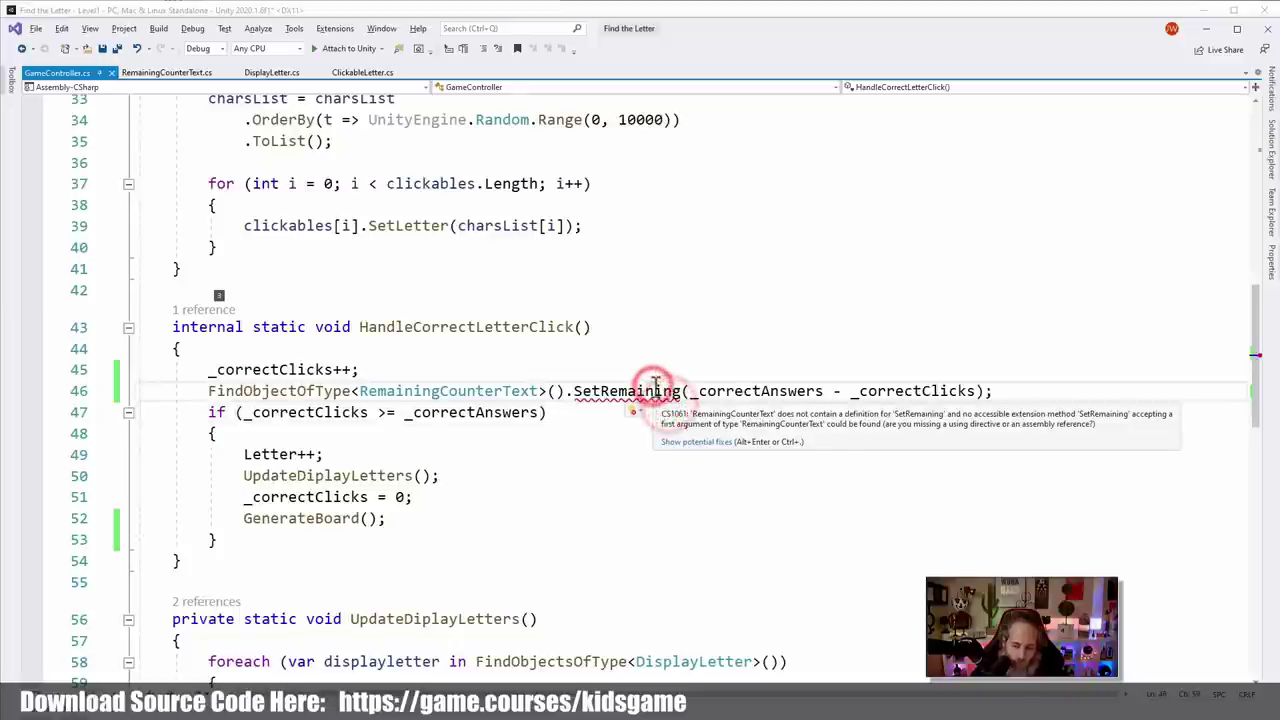
key(ctrl+period)
key(Return)
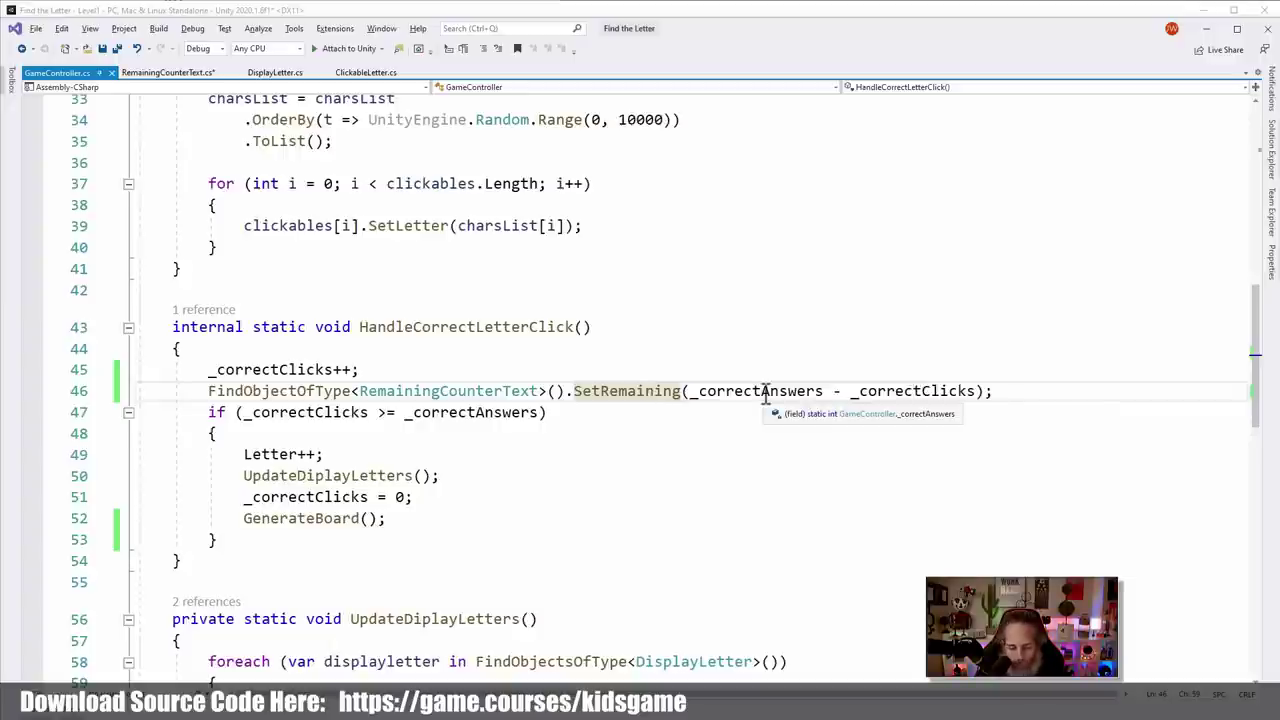
ctrl+click(657, 391)
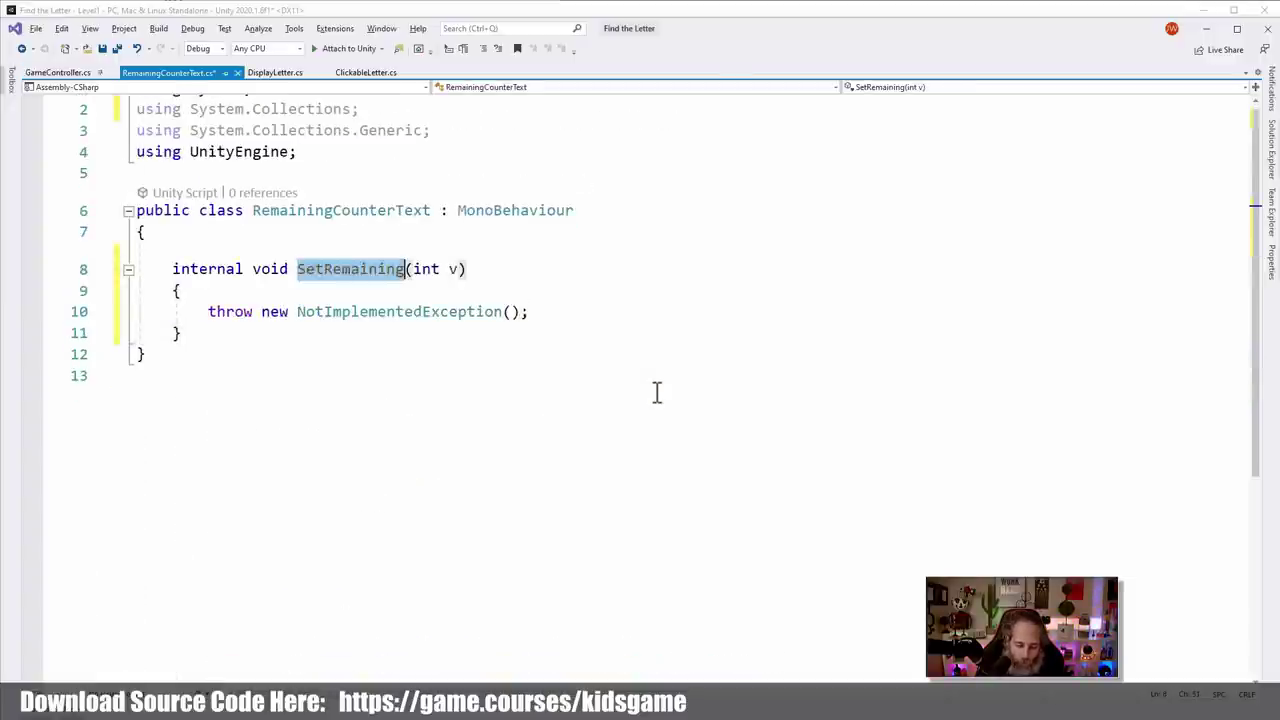
Rename the parameter to remaining and set GetComponent<TMP_Text>().text = "x" + remaining
click(440, 269)
double_click(449, 269)
text(remainin)
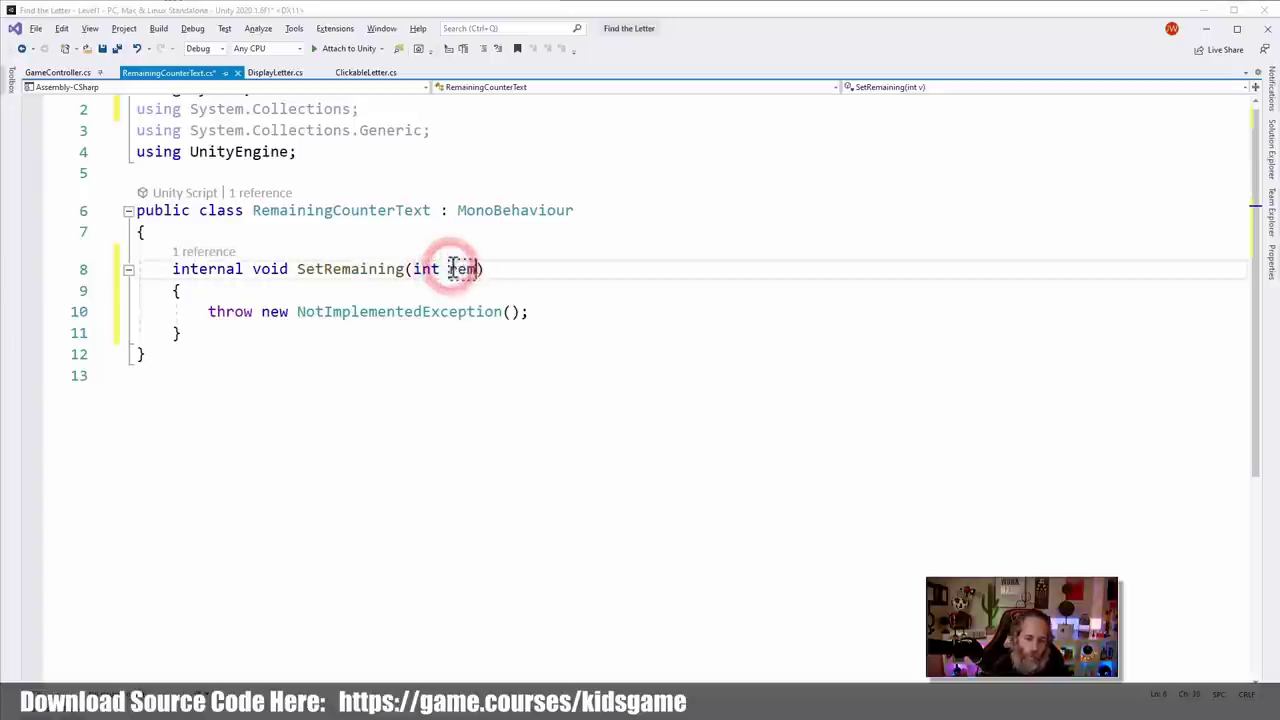
text(g)
click(560, 310)
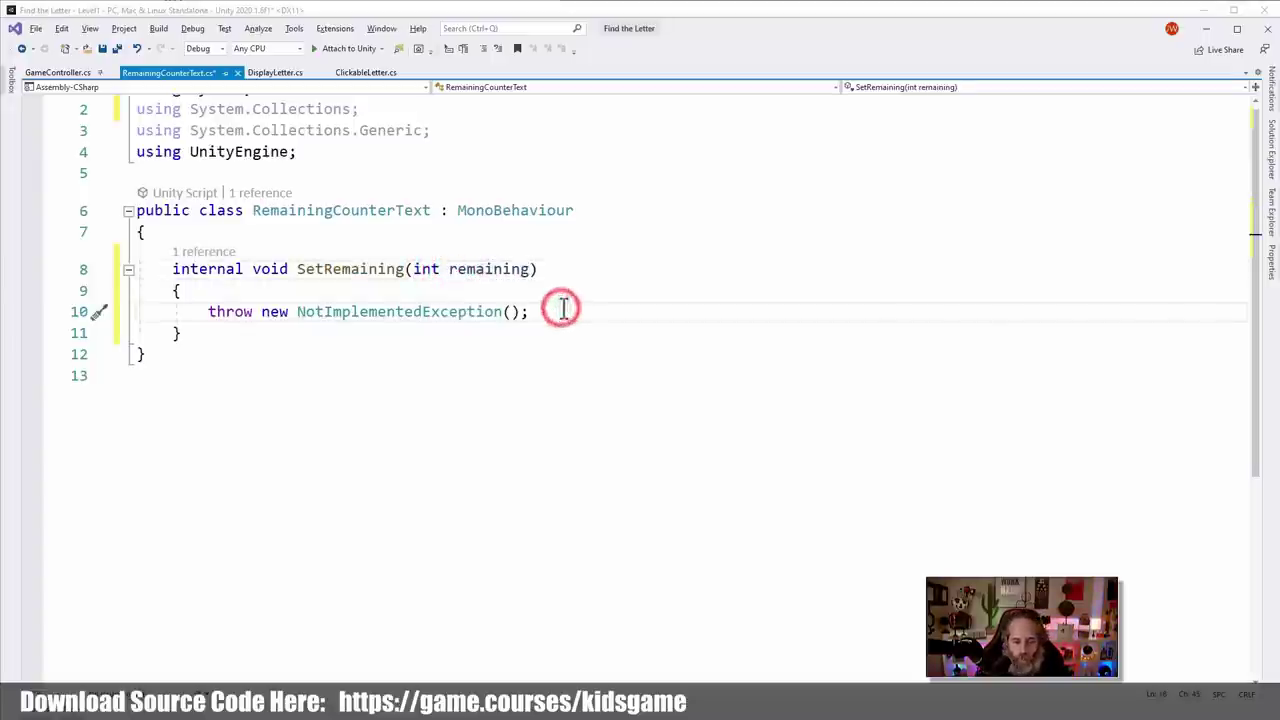
key(shift+Home)
key(Delete)
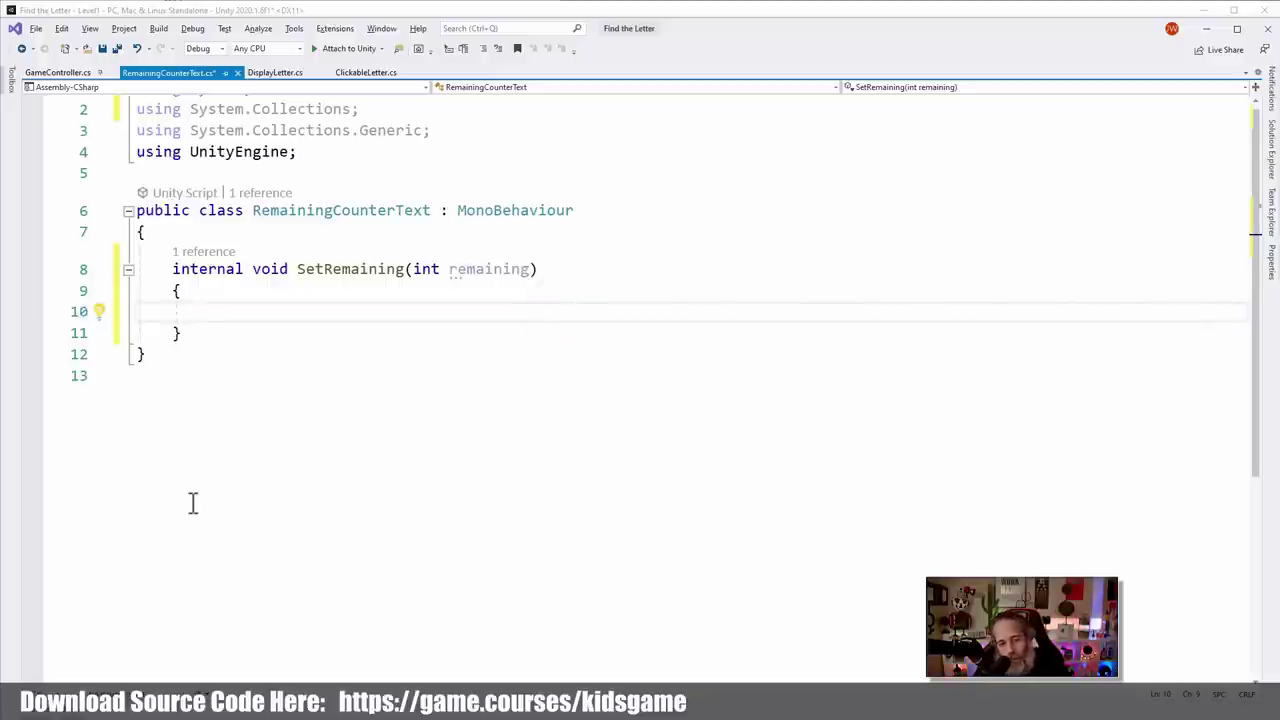
text(GetComponent)
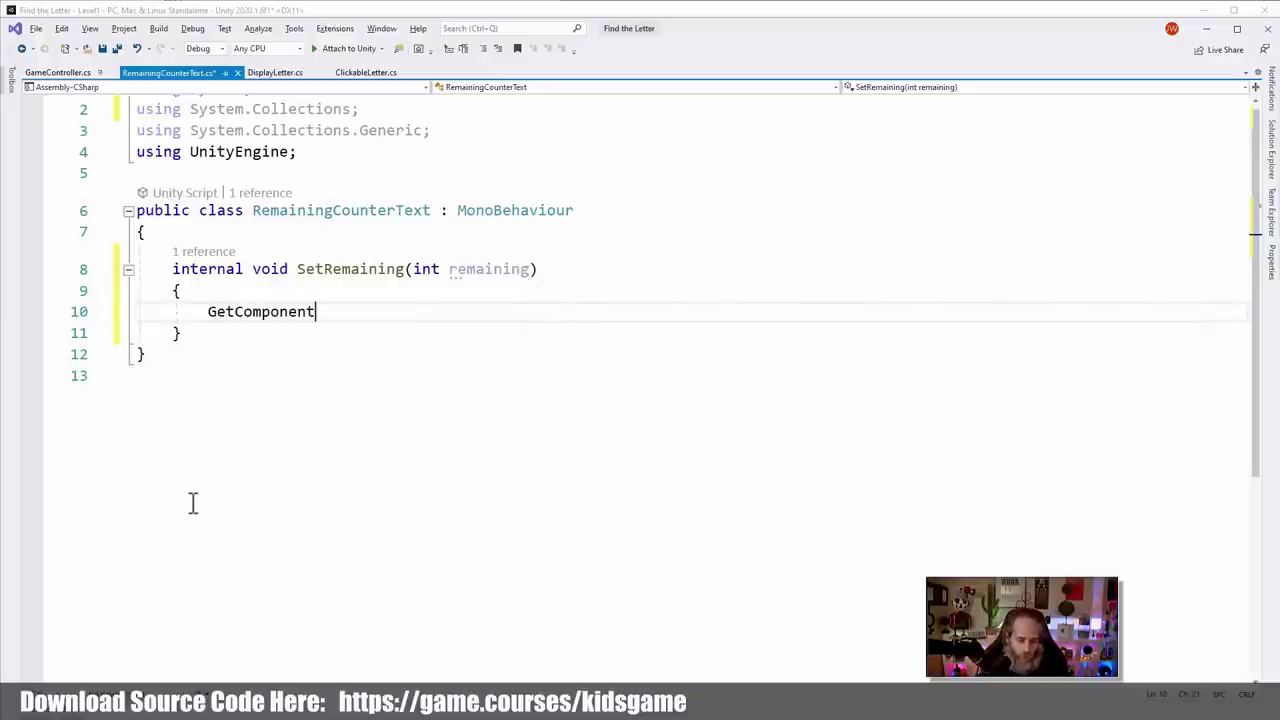
text(<TMP_T)
key(Tab)
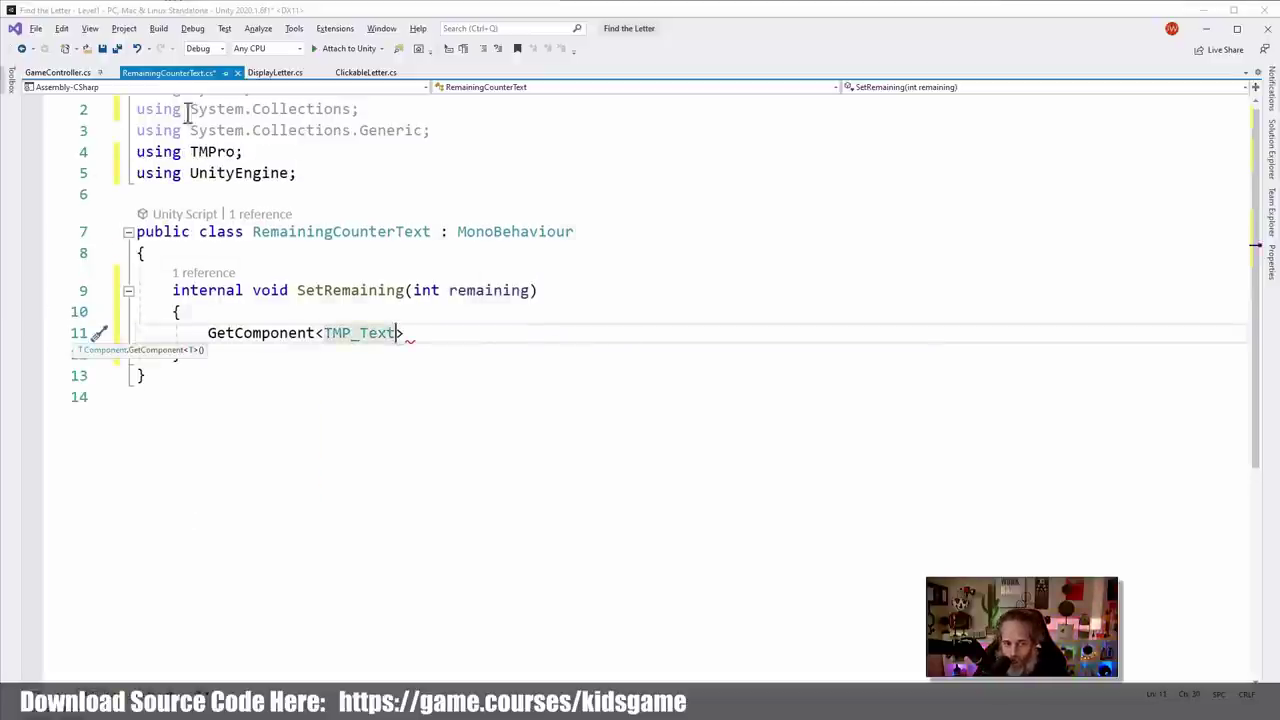
scroll(216, 168, up, 1)
text(>)
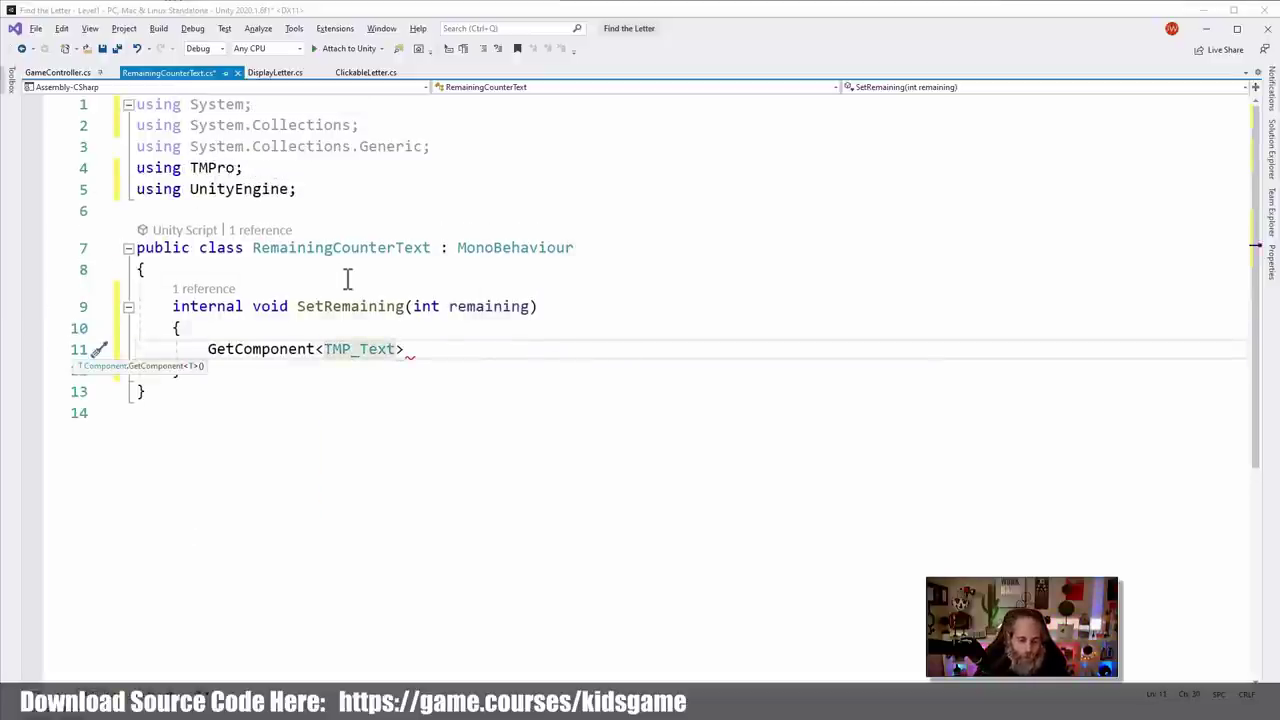
text(().)
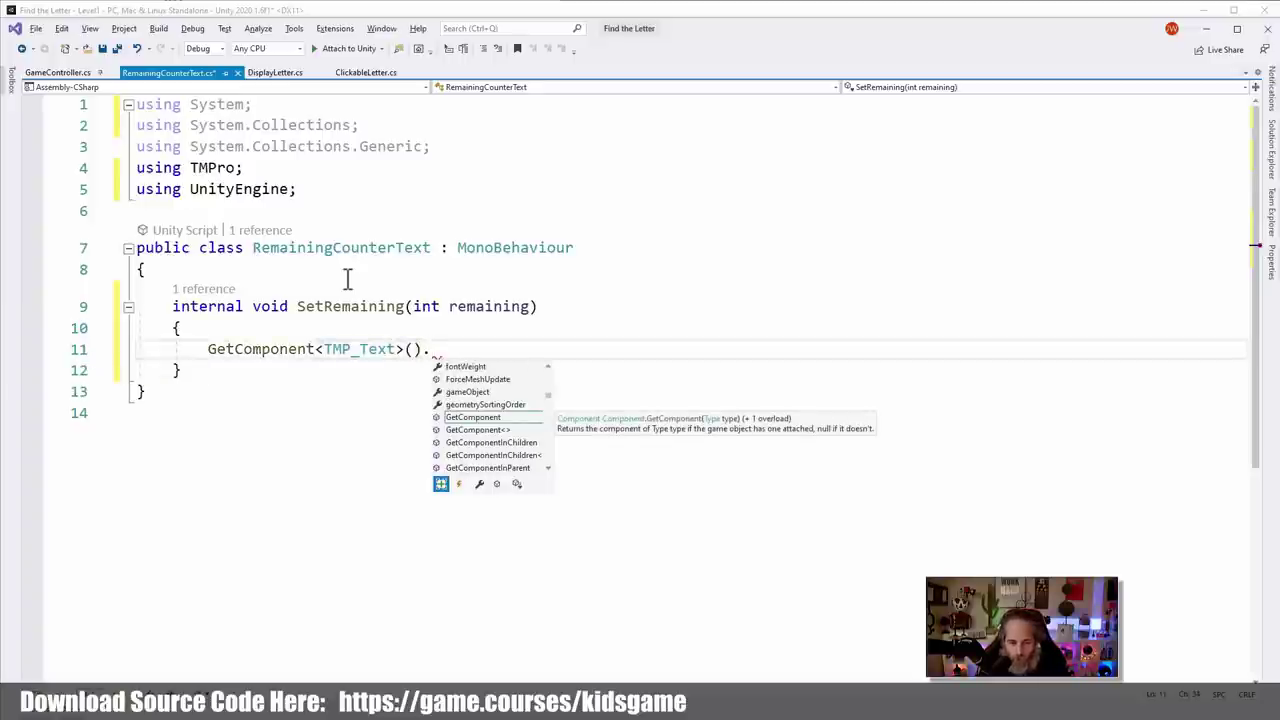
text(text =)
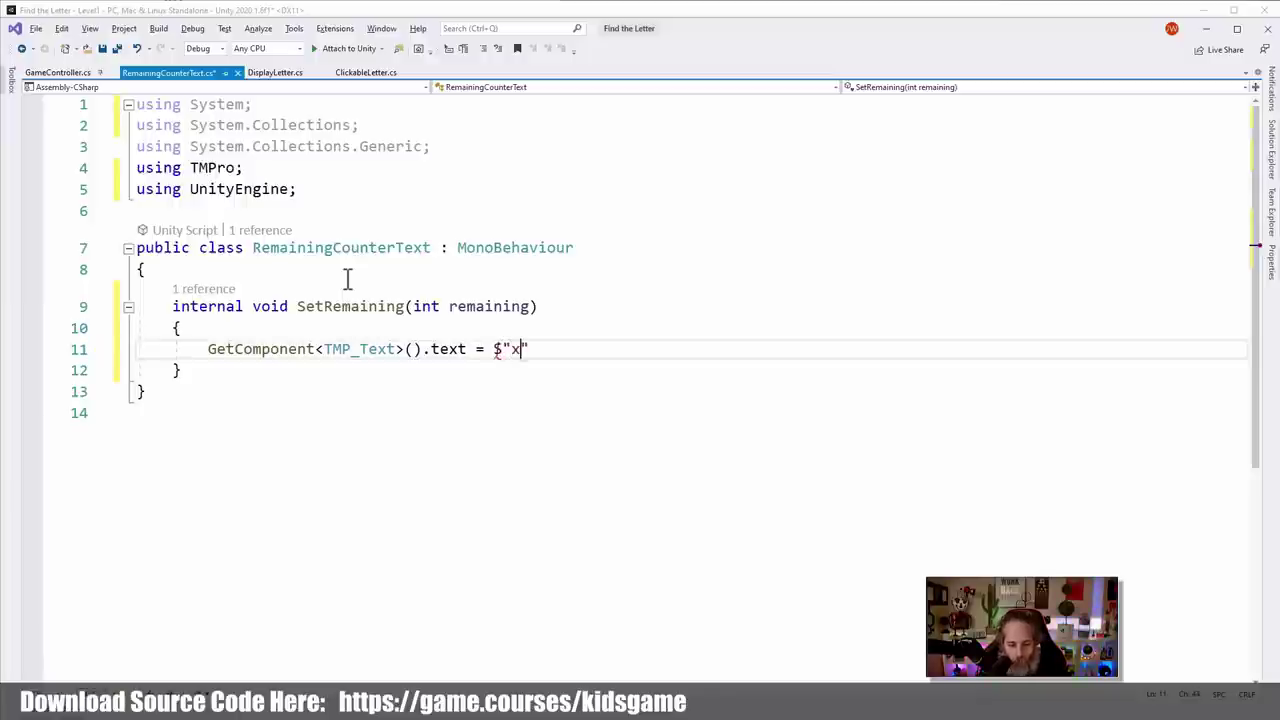
text("x)
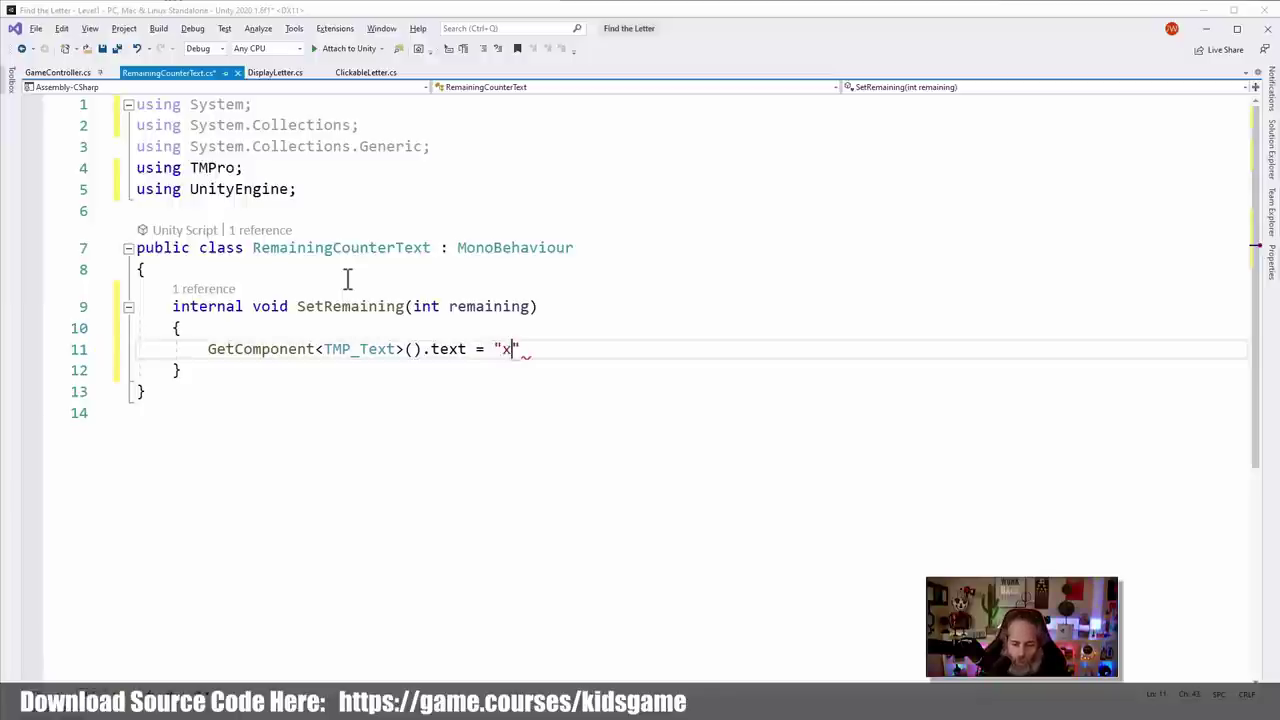
text(" + remaining;)
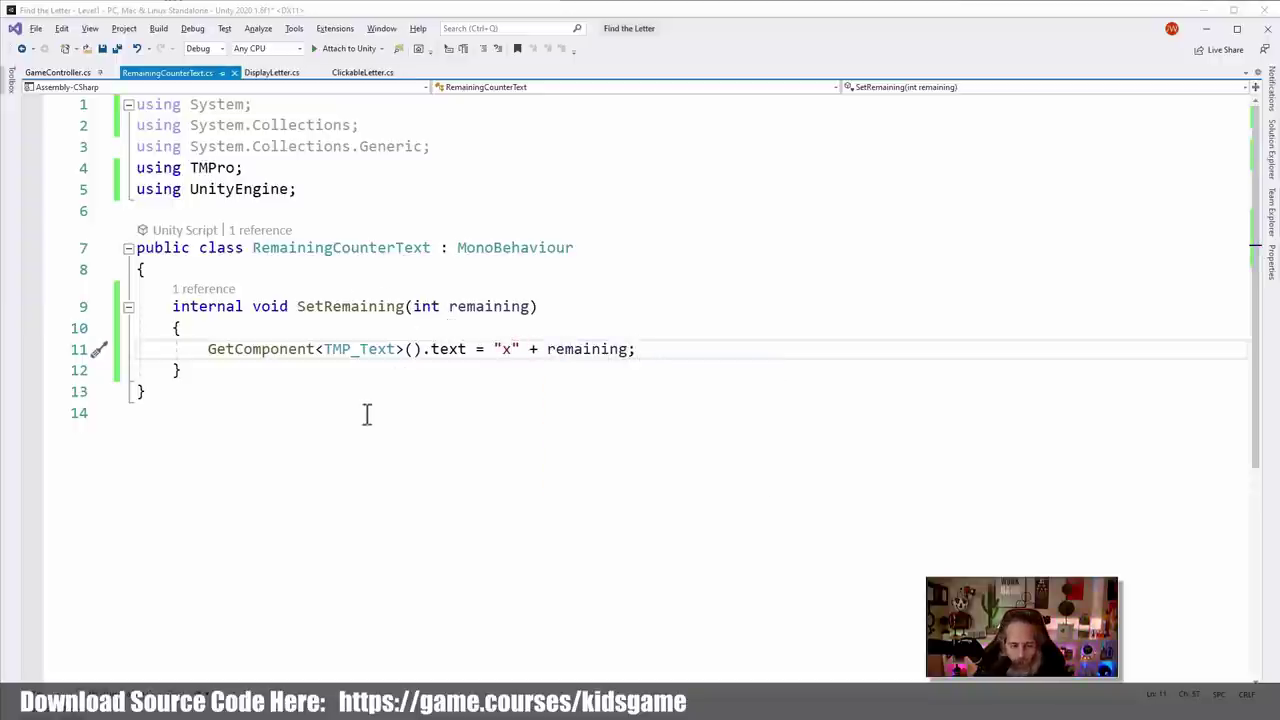
Remove the unused using lines and trailing blank line, then save RemainingCounterText
click(290, 113)
key(ctrl+x)
key(ctrl+x)
key(ctrl+x)
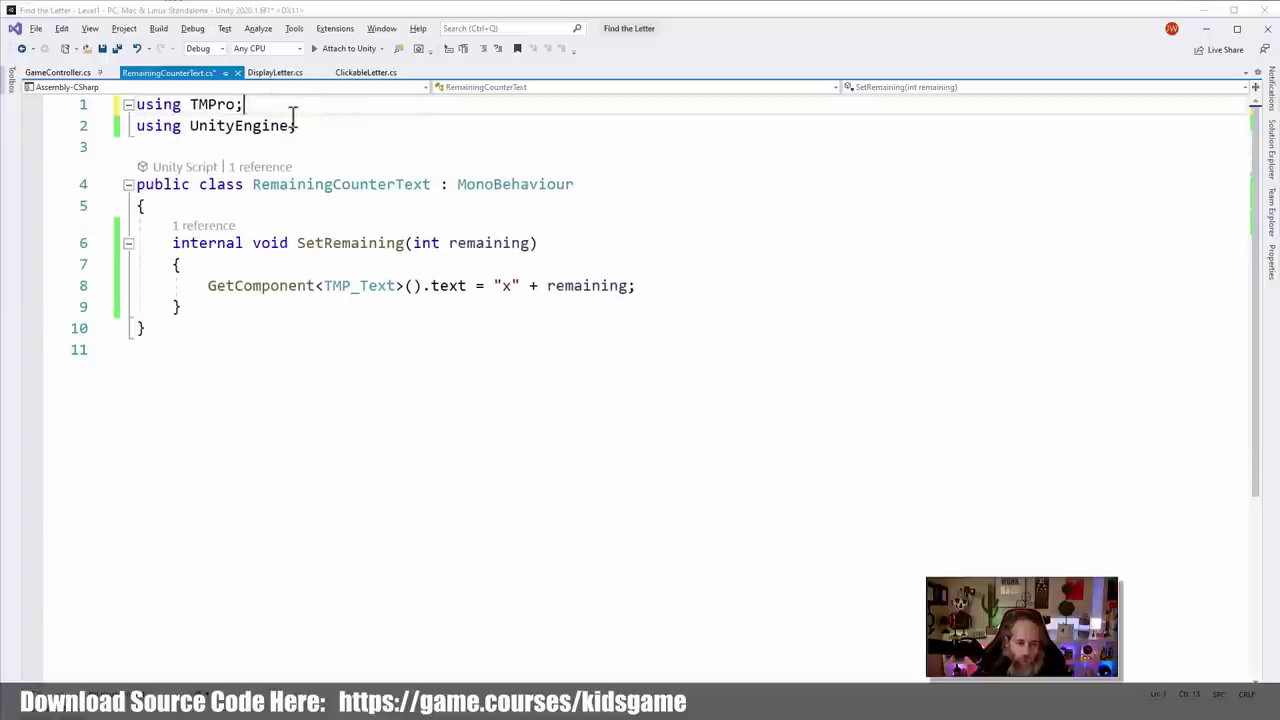
key(BackSpace)
key(ctrl+s)
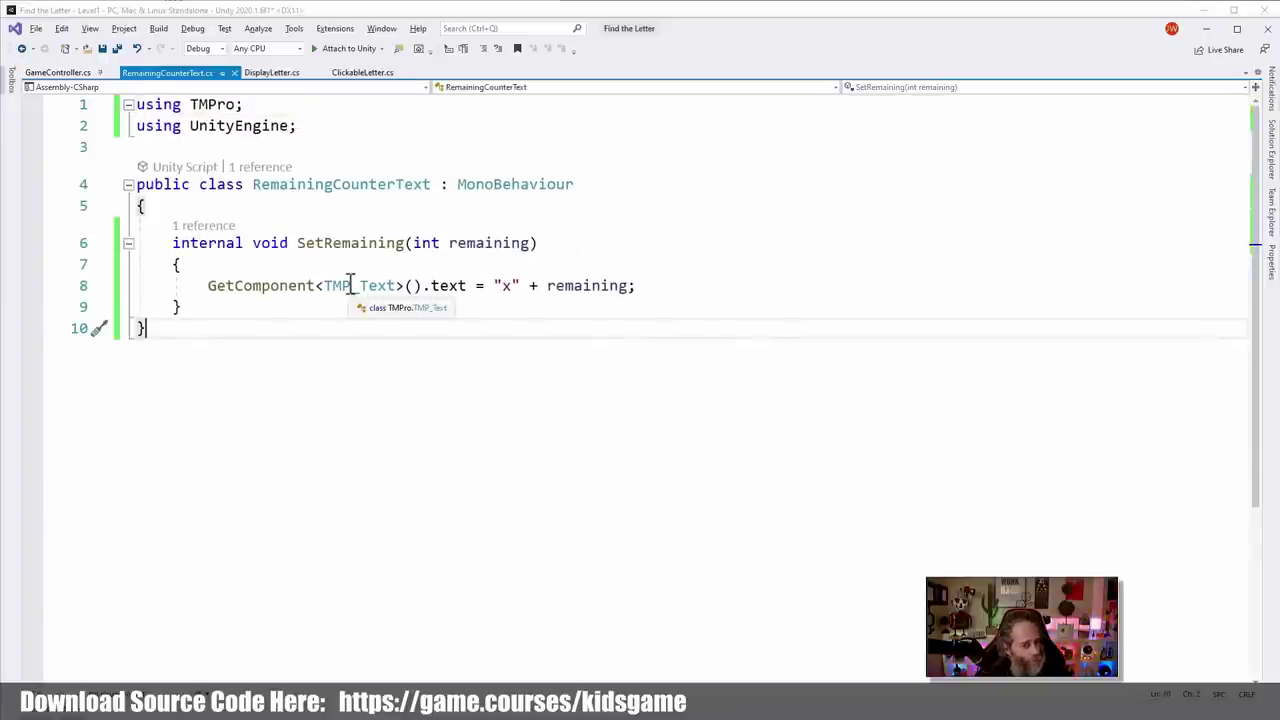
In GameController, select the SetRemaining(_correctAnswers - _correctClicks) statement on line 46
click(66, 73)
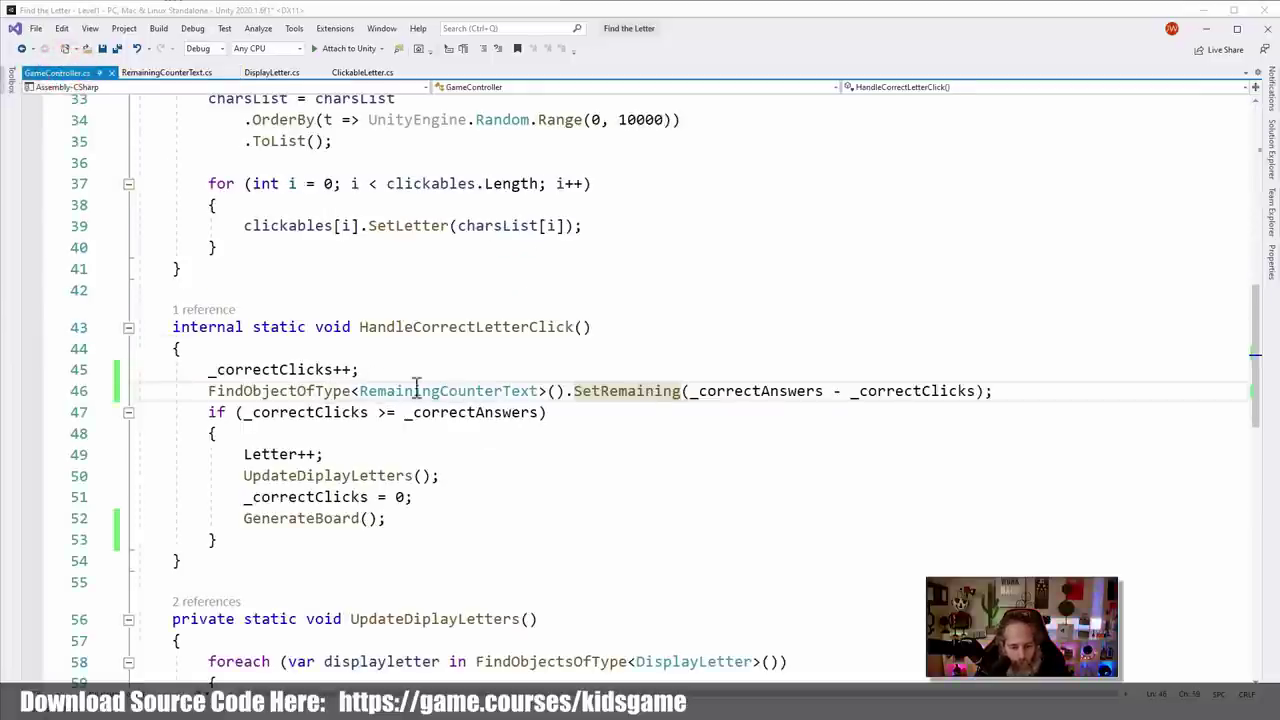
click(299, 372)
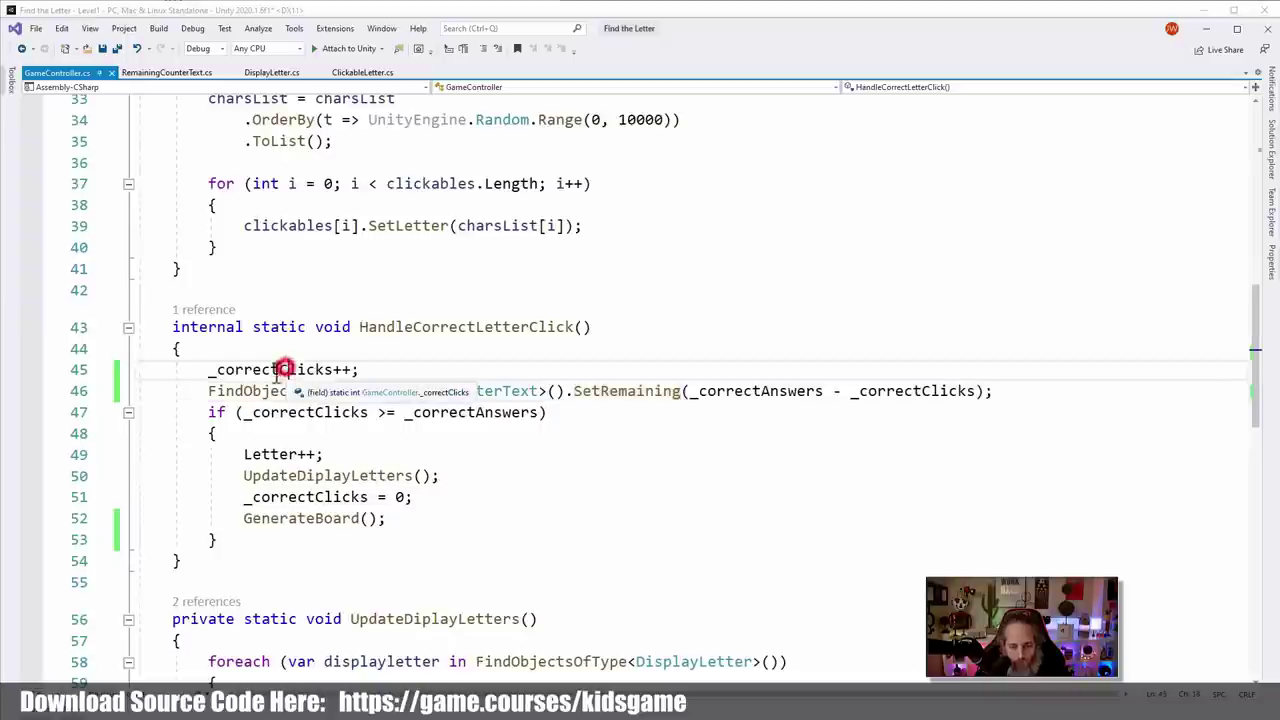
click(618, 390)
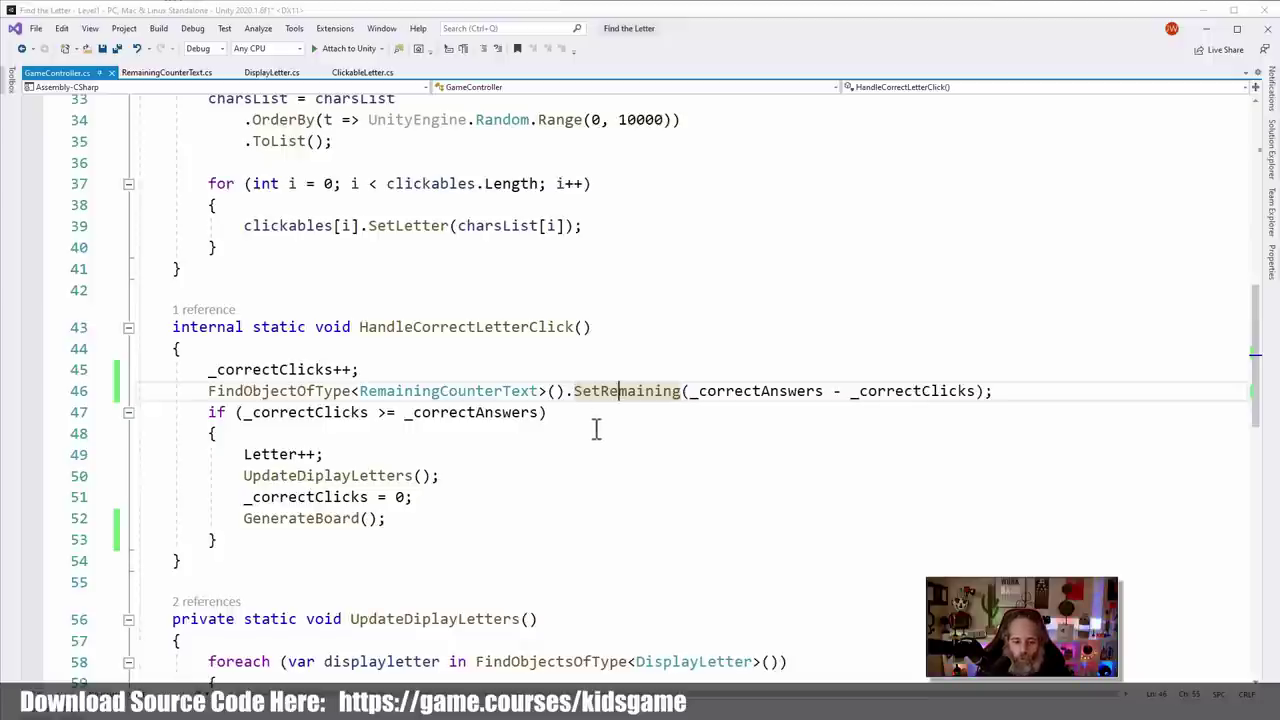
key(Home)
key(shift+End)
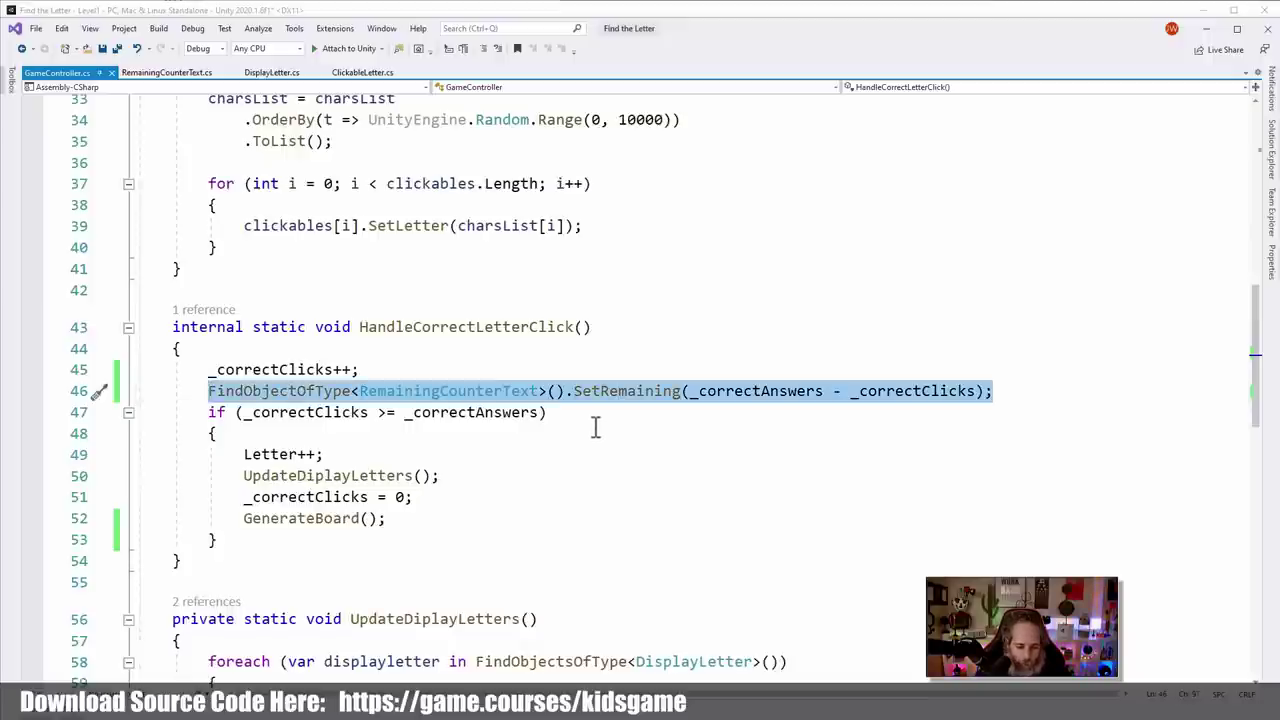
scroll(645, 356, up, 7)
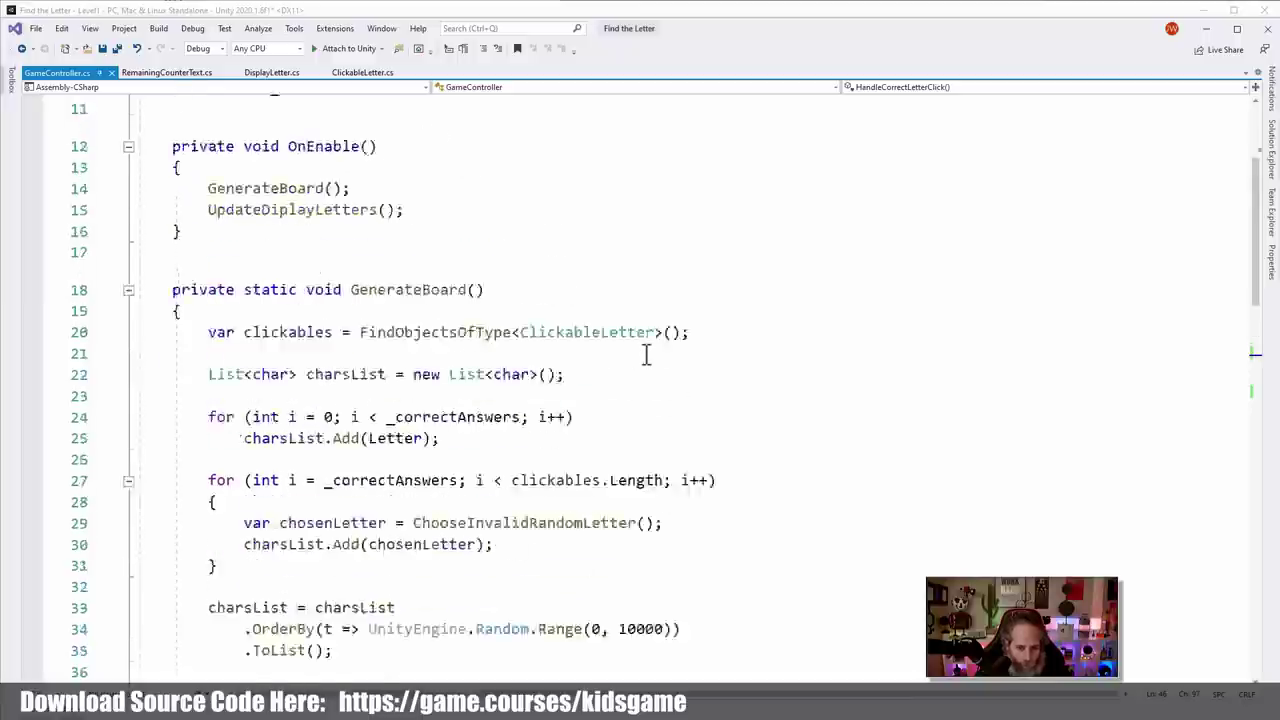
scroll(645, 356, down, 7)
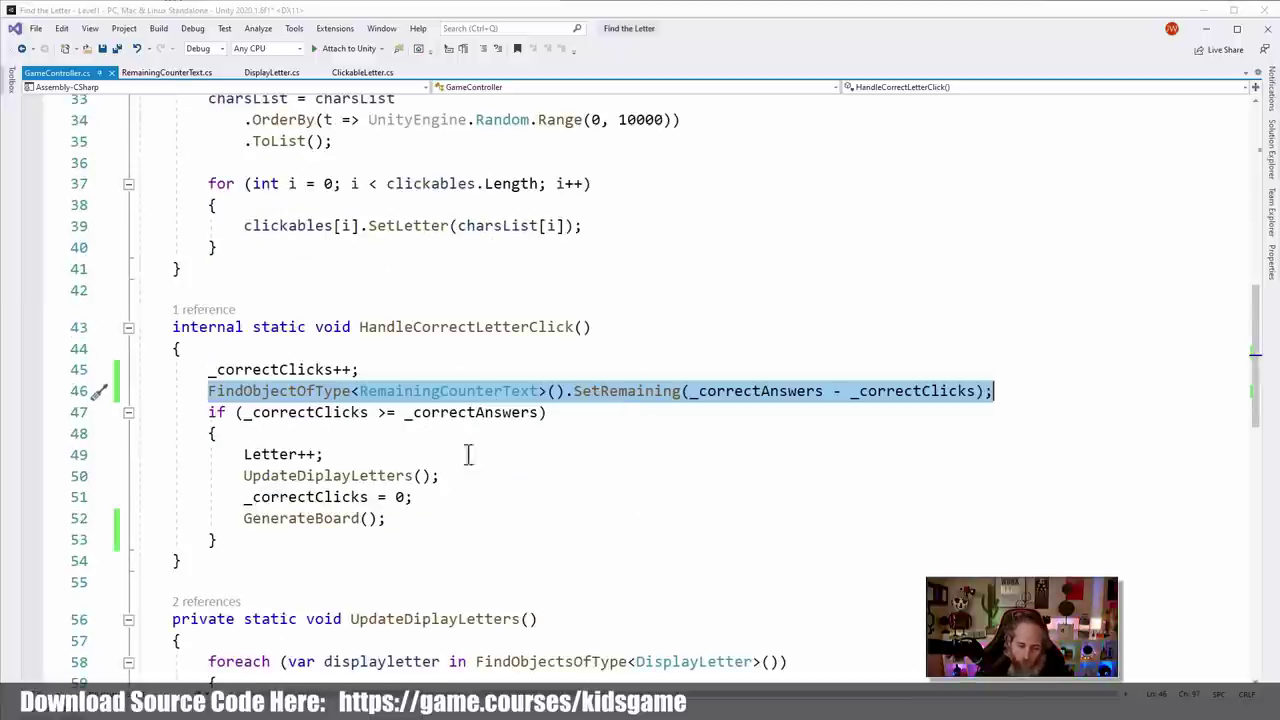
Paste the SetRemaining call after the letter-assigning loop in GenerateBoard
scroll(462, 470, up, 3)
click(272, 432)
key(Return)
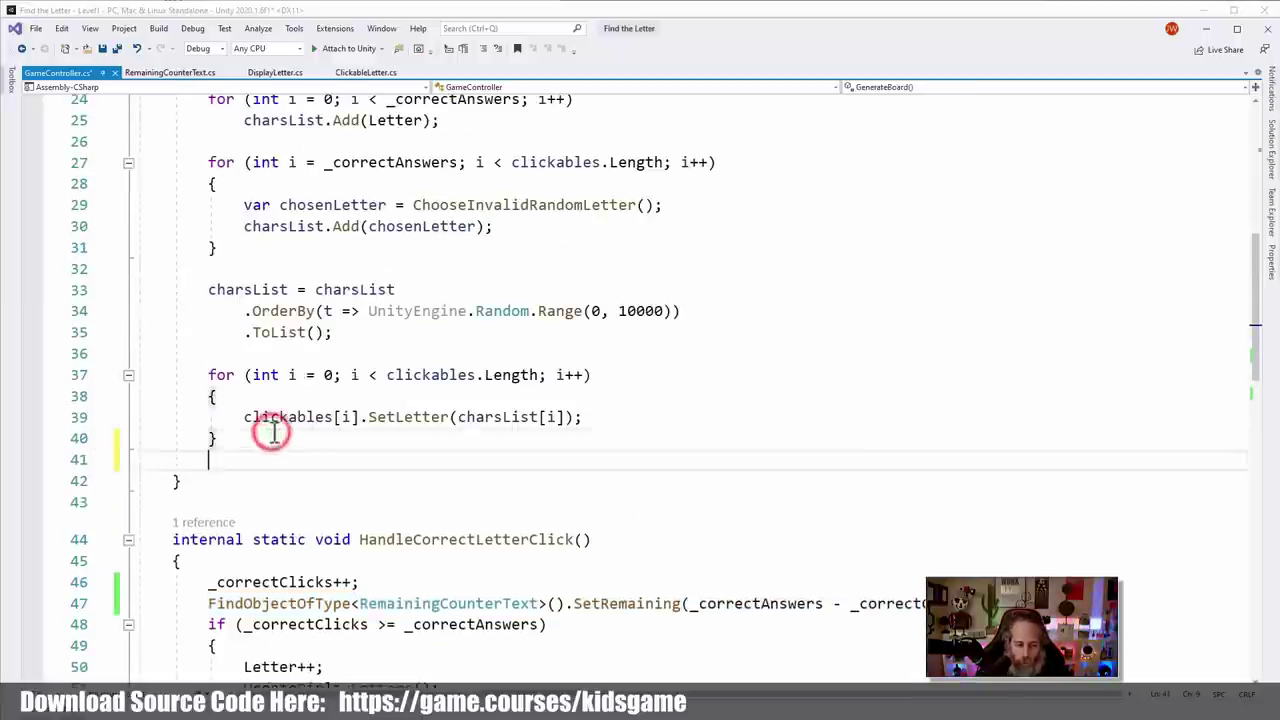
key(ctrl+v)
Check the SetRemaining call in HandleCorrectLetterClick, then return to the Unity editor
scroll(305, 434, down, 3)
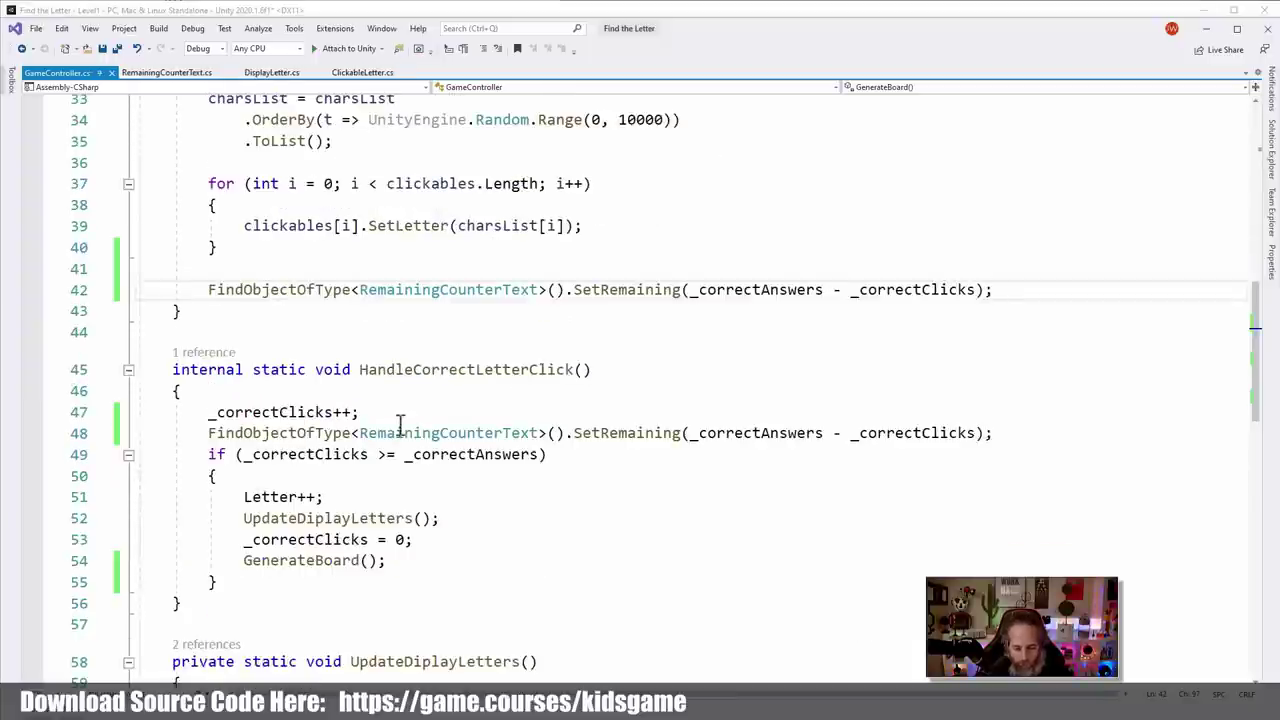
click(398, 420)
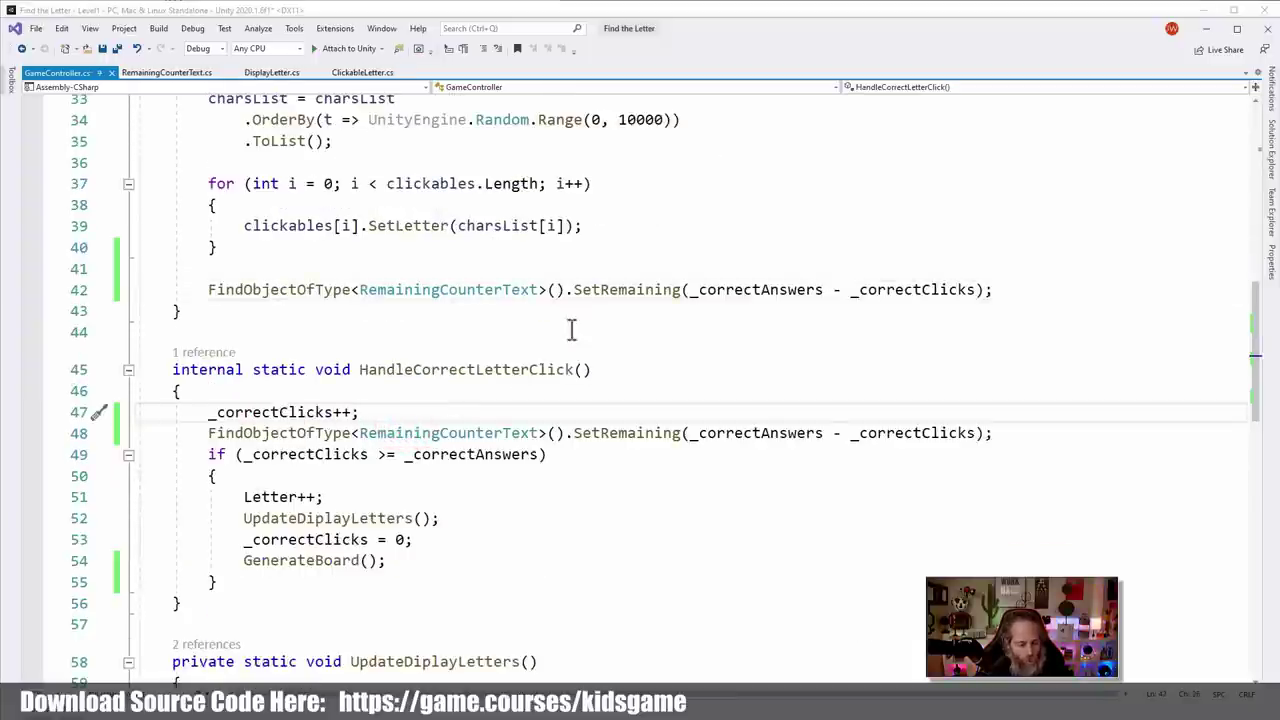
click(478, 433)
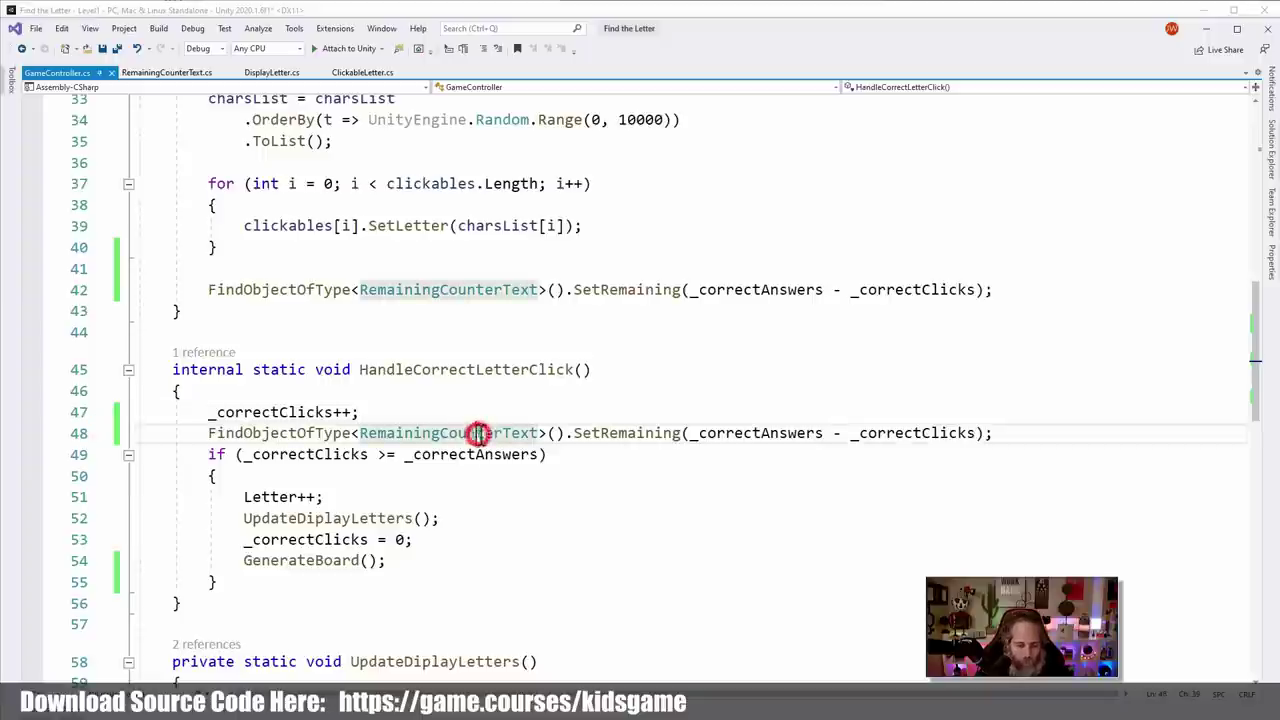
key(Home)
key(shift+End)
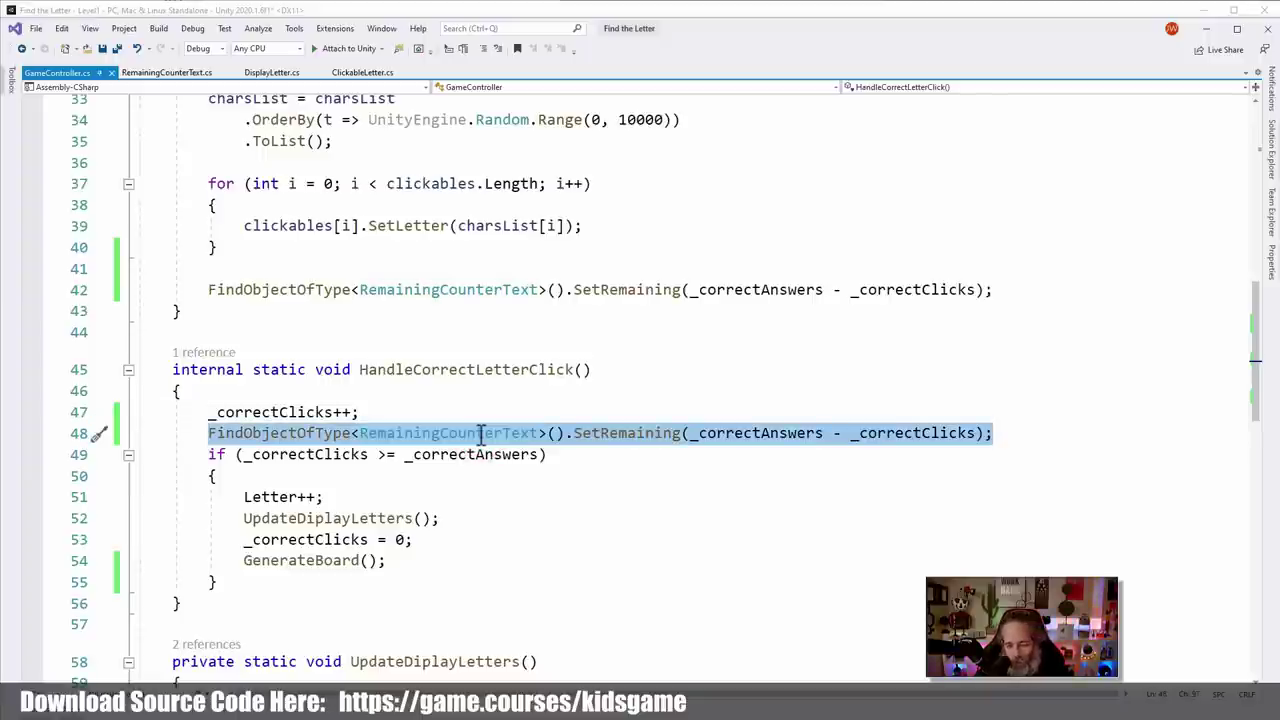
click(517, 368)
click(522, 334)
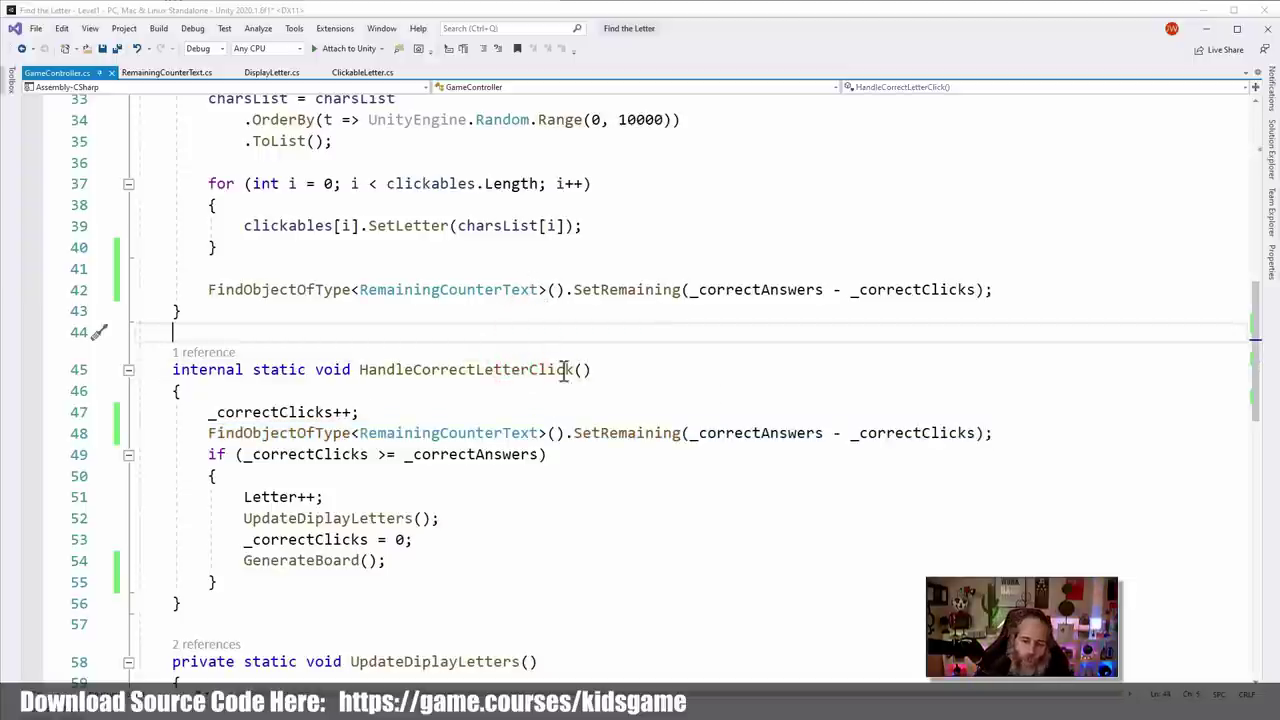
scroll(280, 225, down, 2)
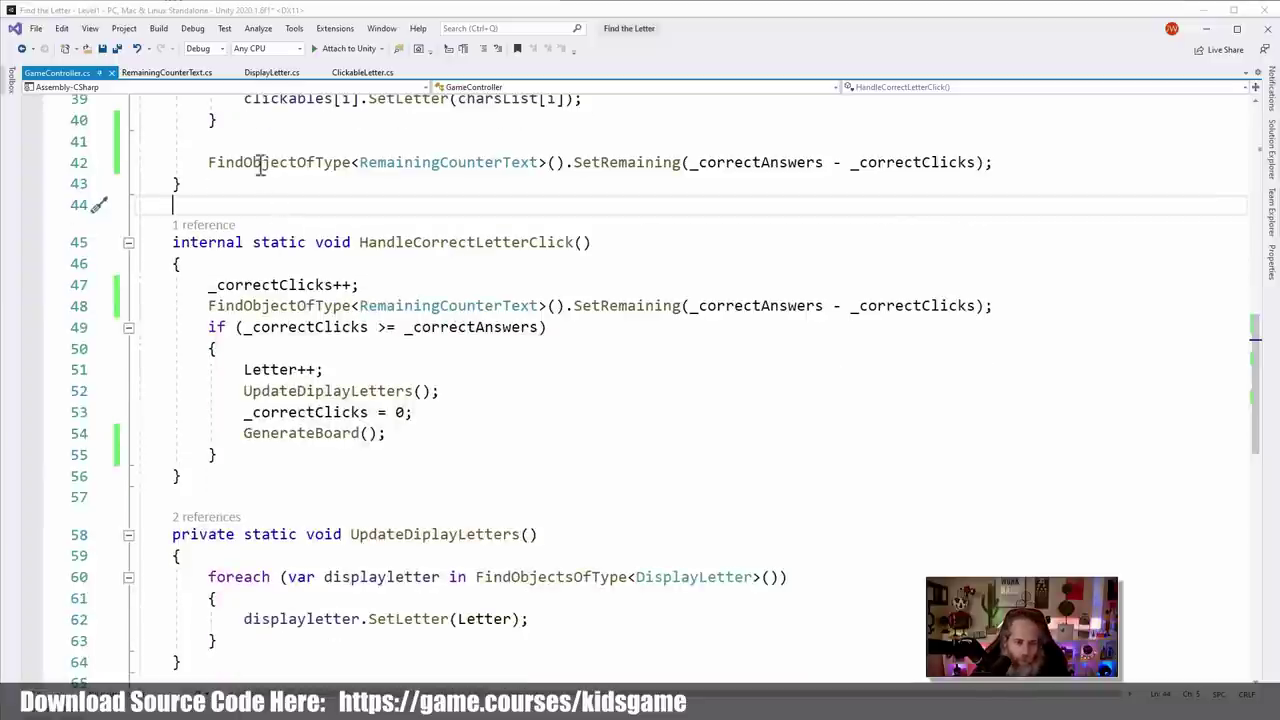
click(268, 10)
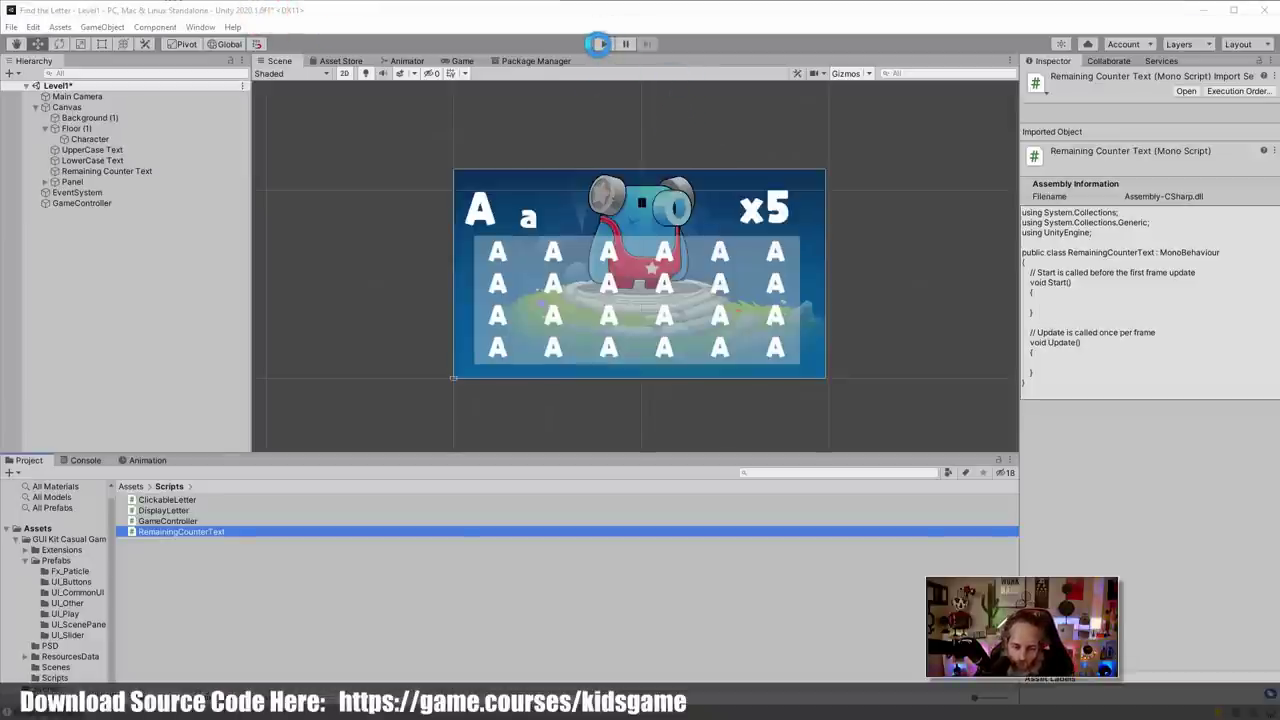
Swap Display Letter for the RemainingCounterText script on Remaining Counter Text, save Level1, and play
click(100, 172)
click(213, 536)
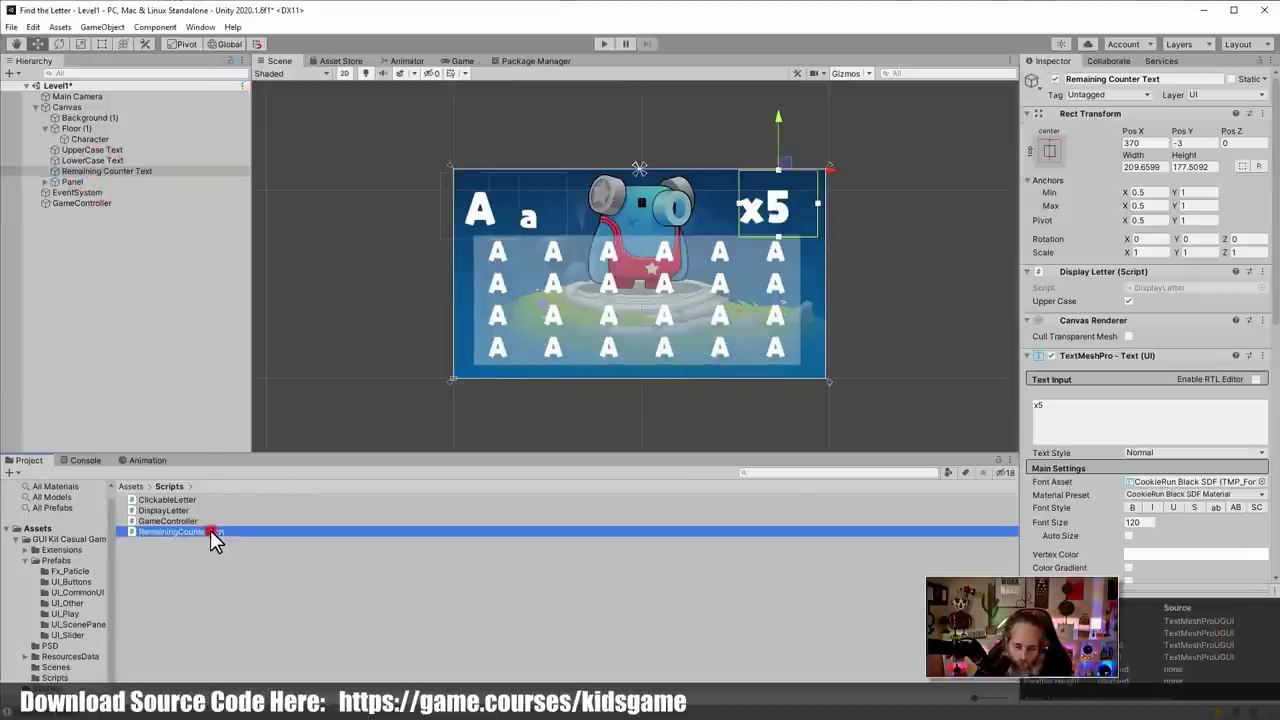
drag(213, 536, 1100, 300)
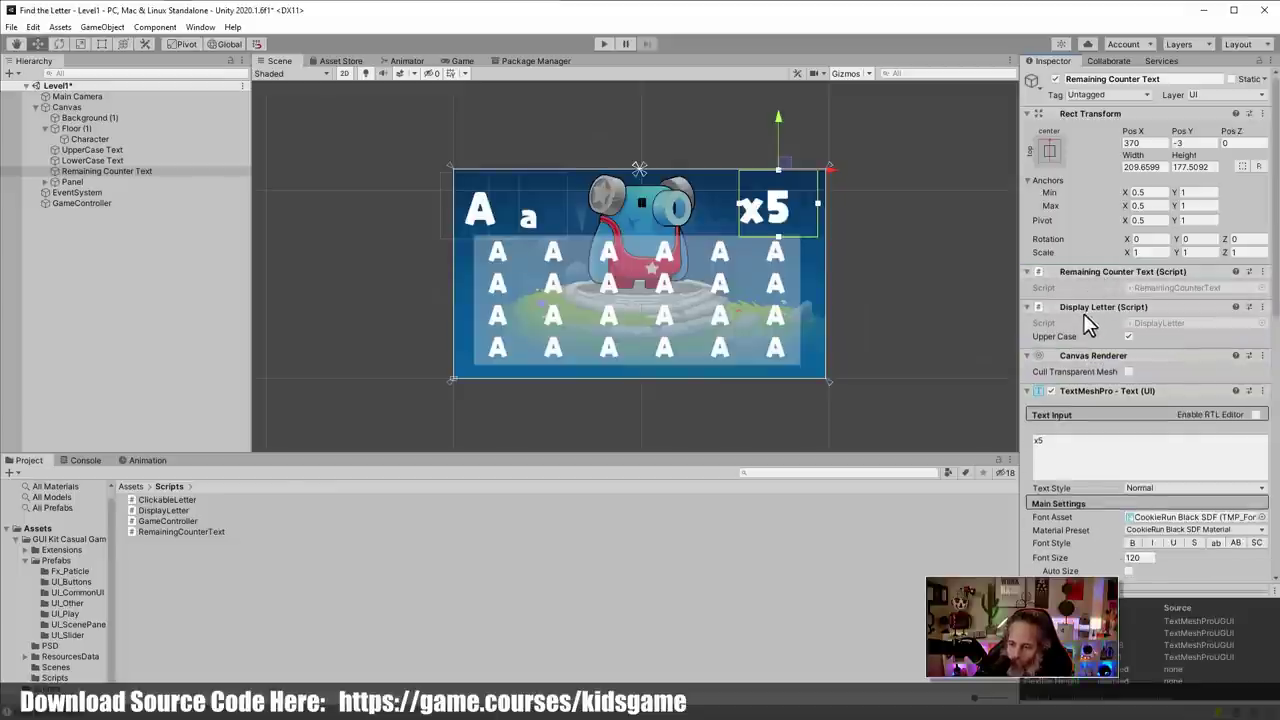
right_click(1084, 306)
click(1102, 332)
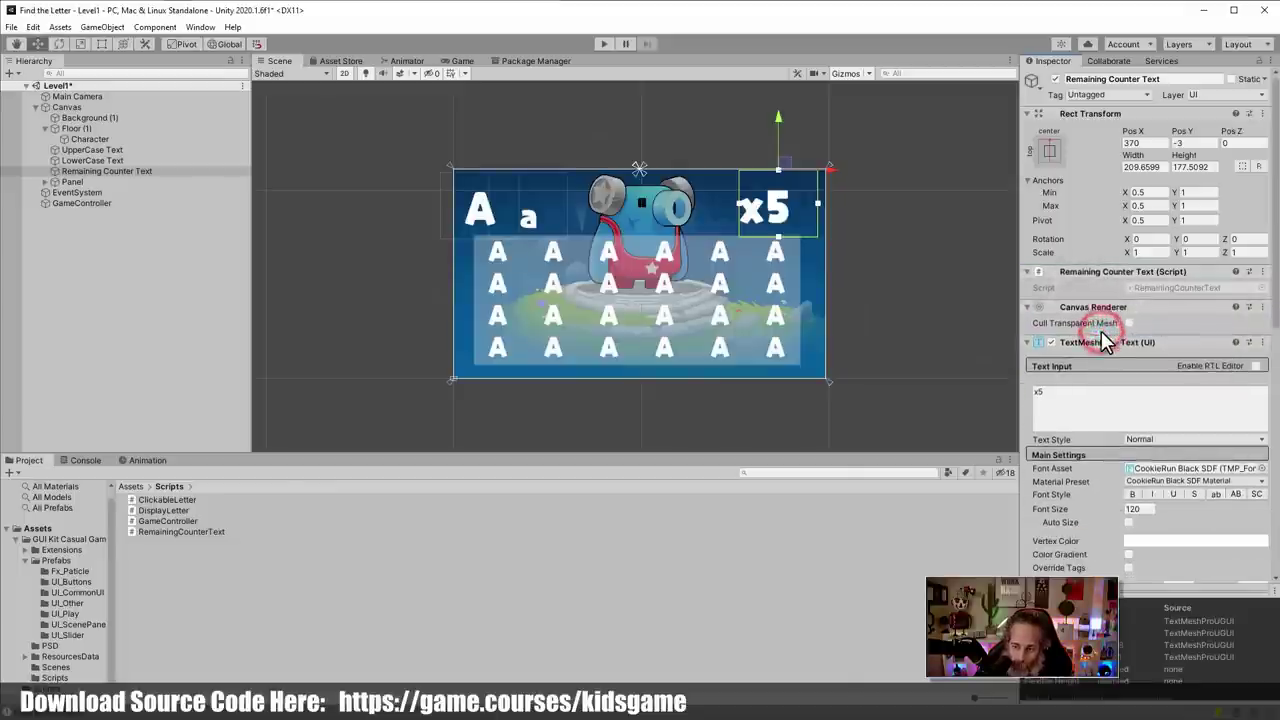
key(ctrl+s)
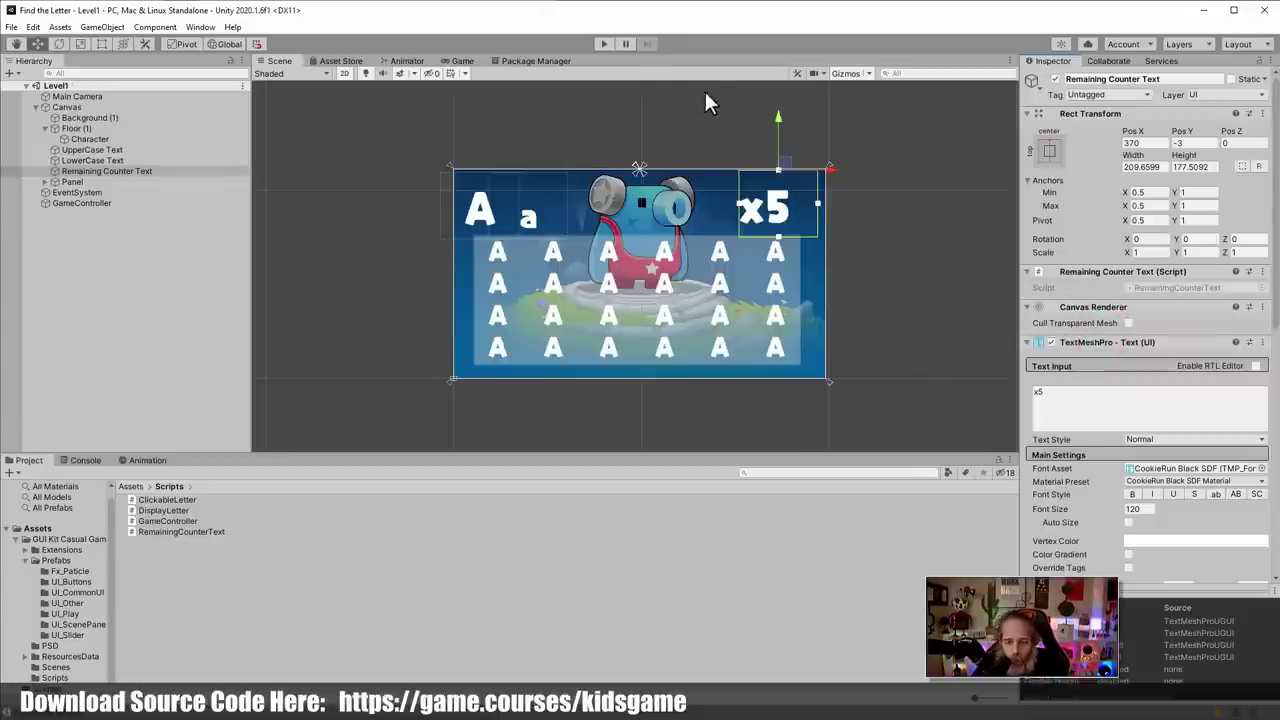
click(601, 44)
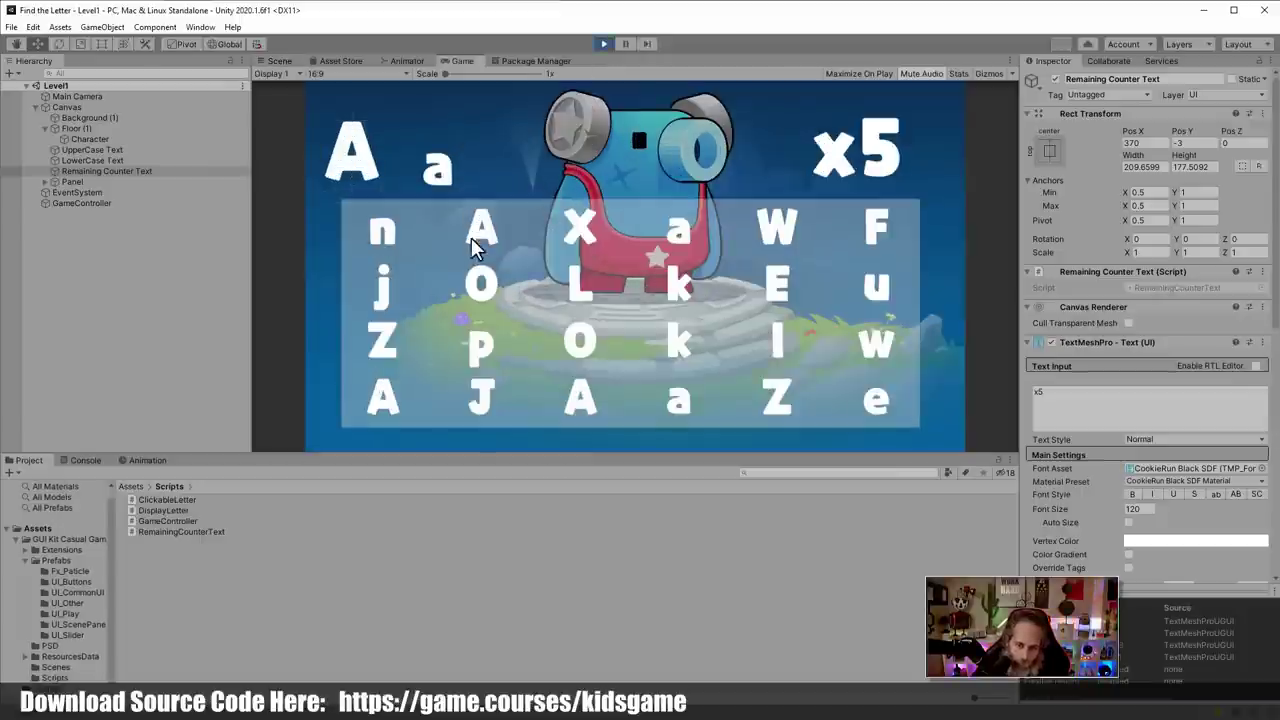
Find every A and a tile, testing wrong E and k, until the counter reaches x1 and round B starts
click(473, 238)
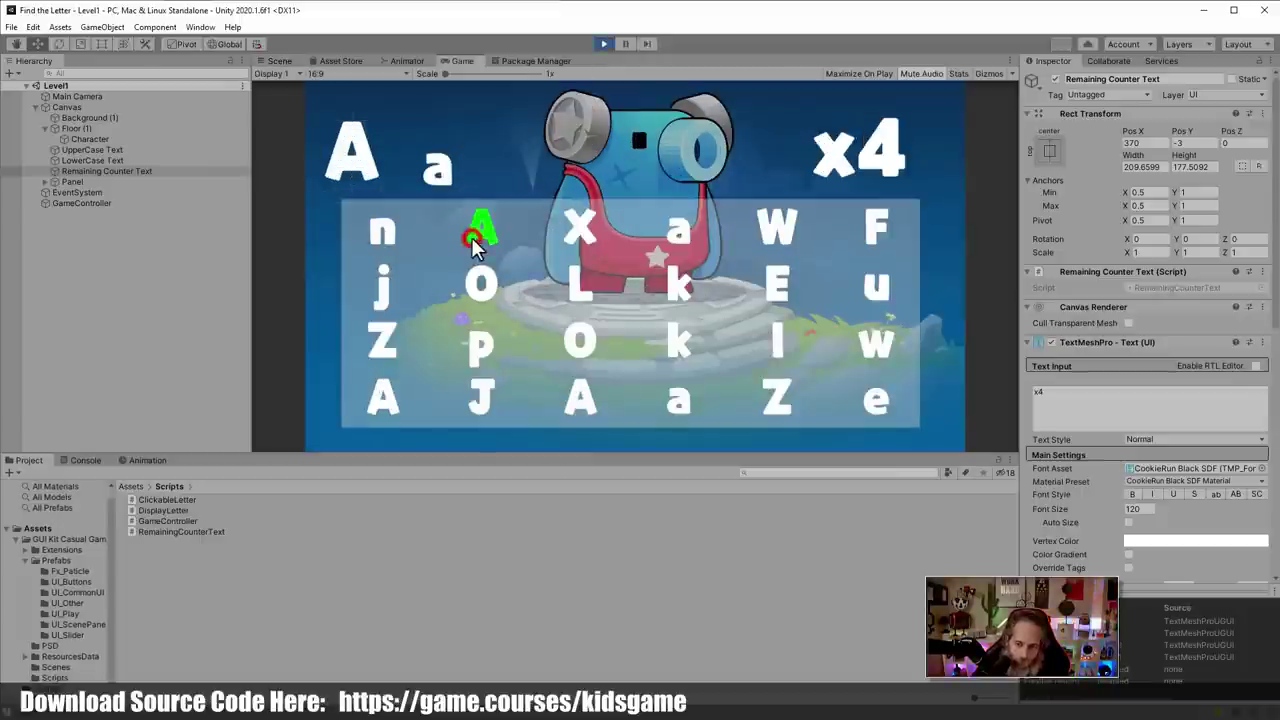
click(673, 222)
click(768, 277)
click(668, 292)
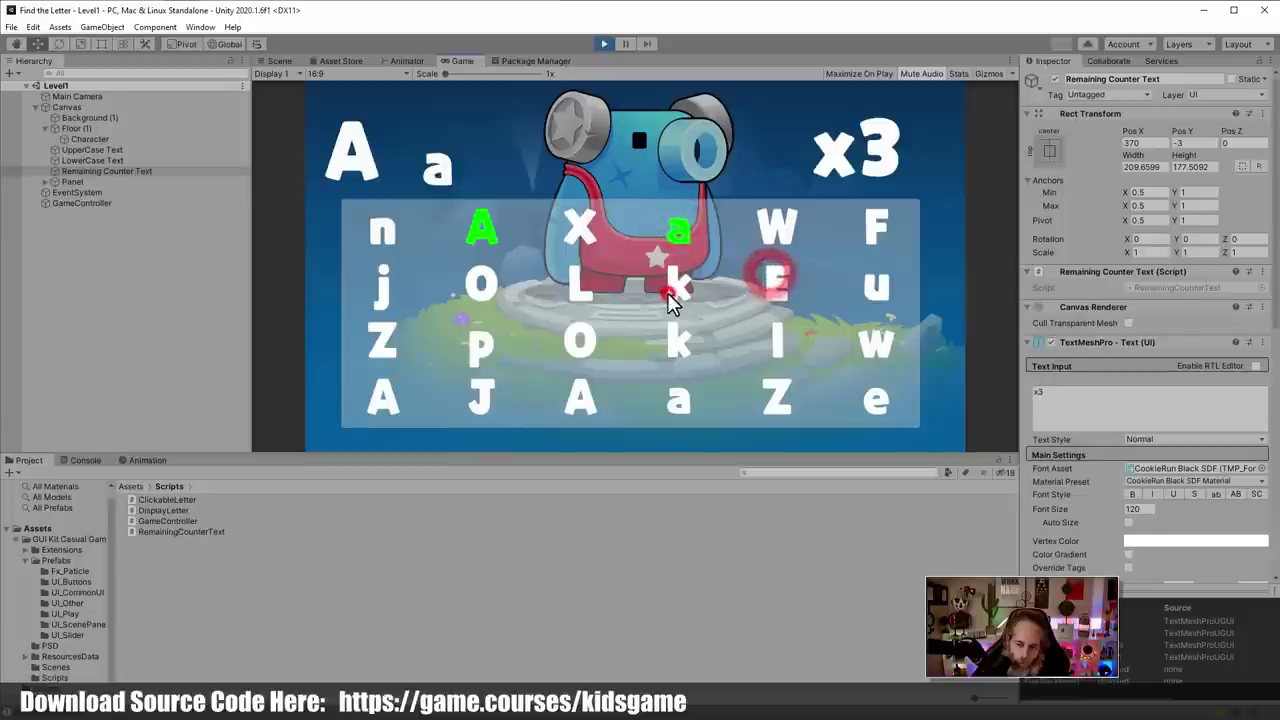
click(681, 406)
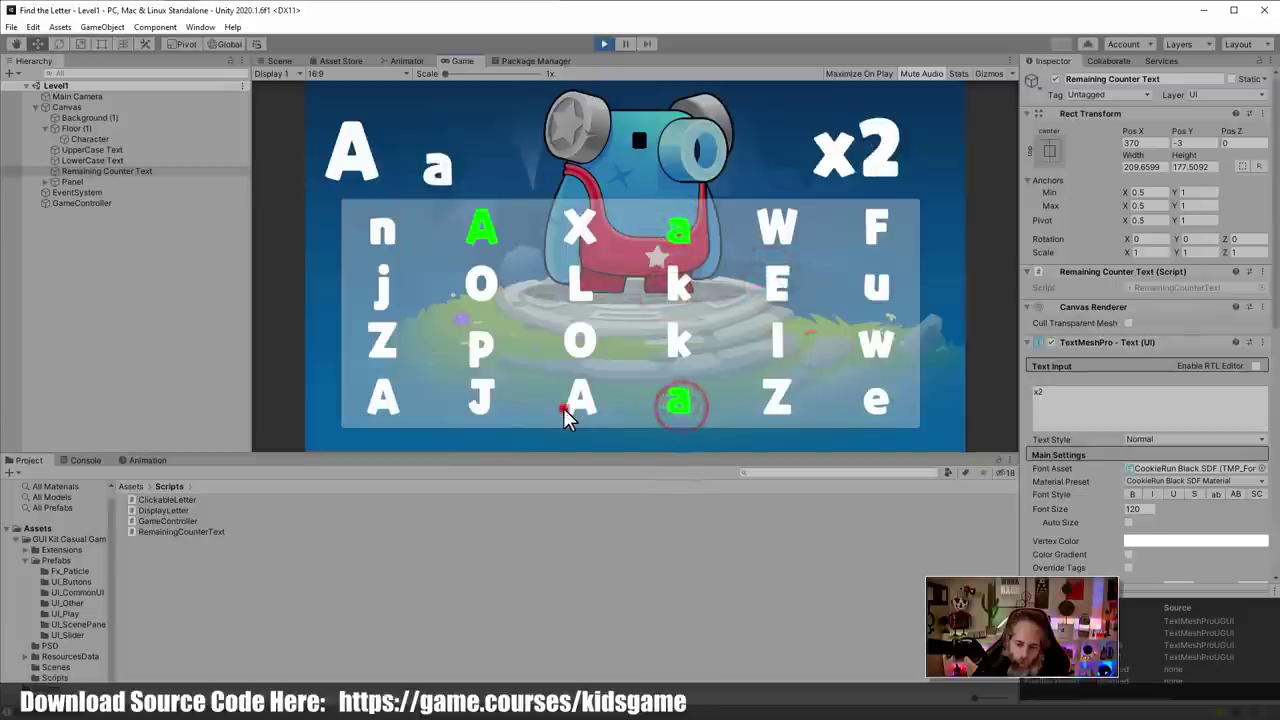
click(563, 408)
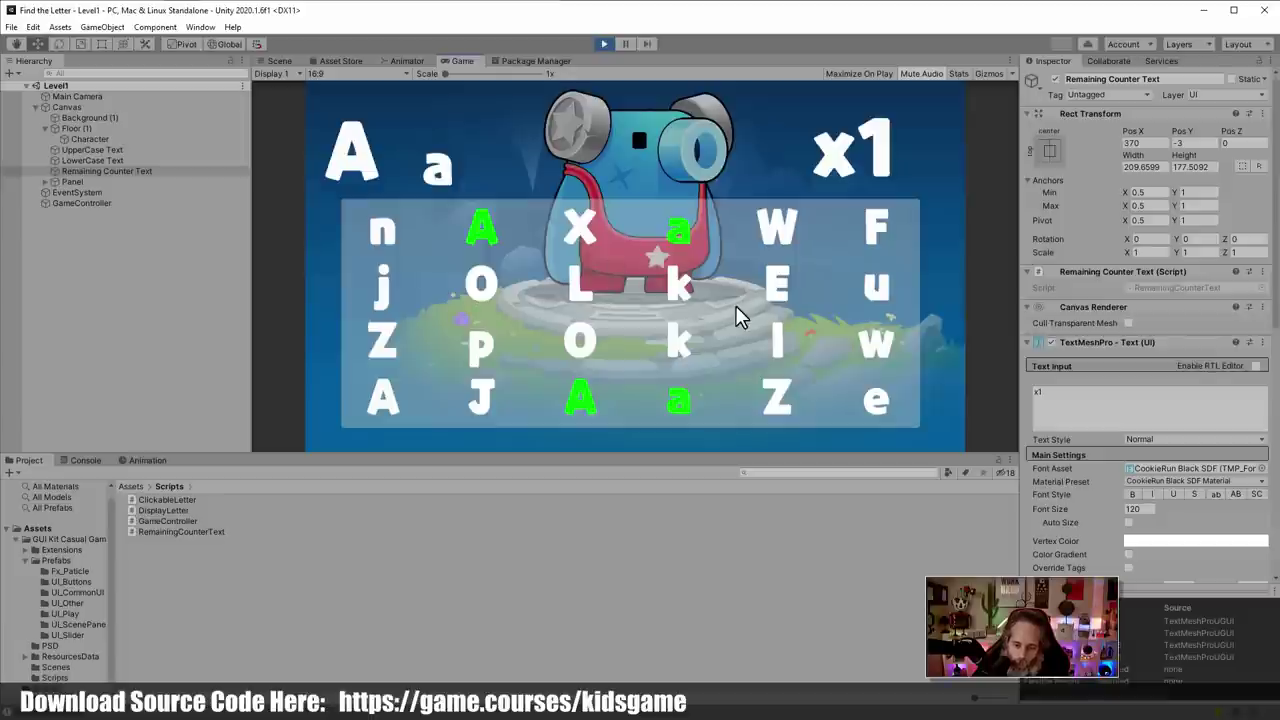
click(370, 407)
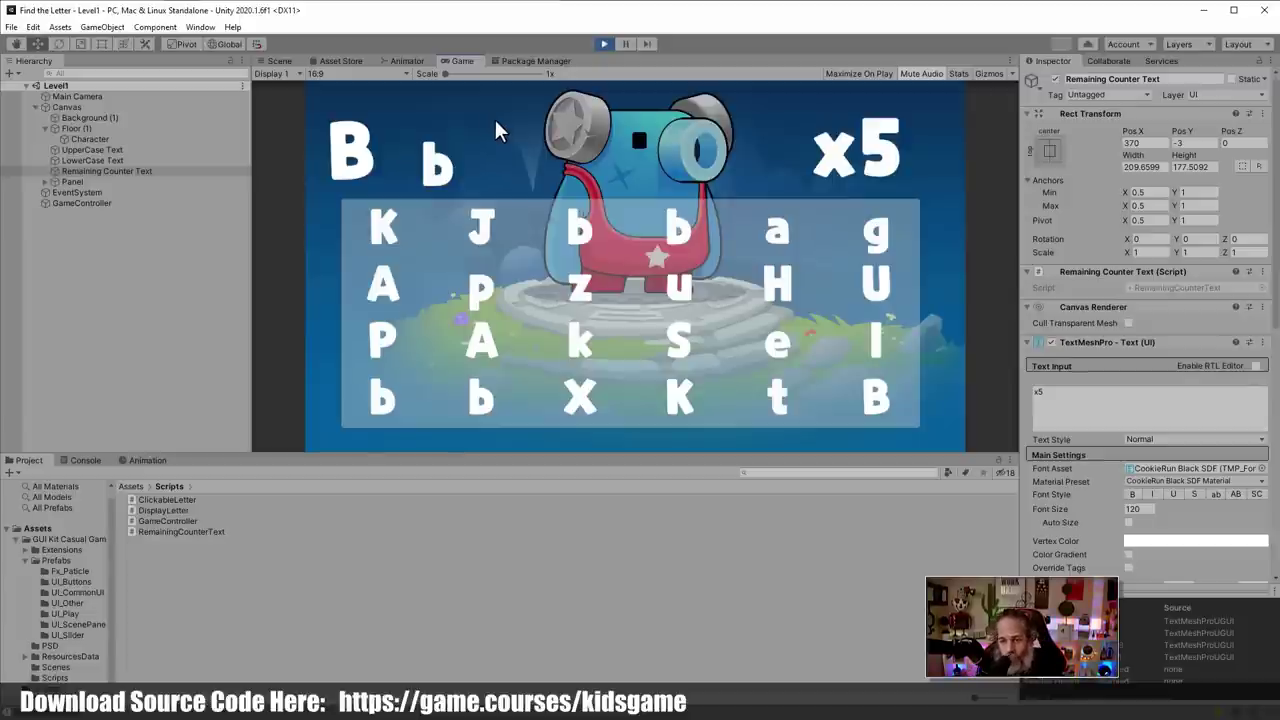
click(74, 181)
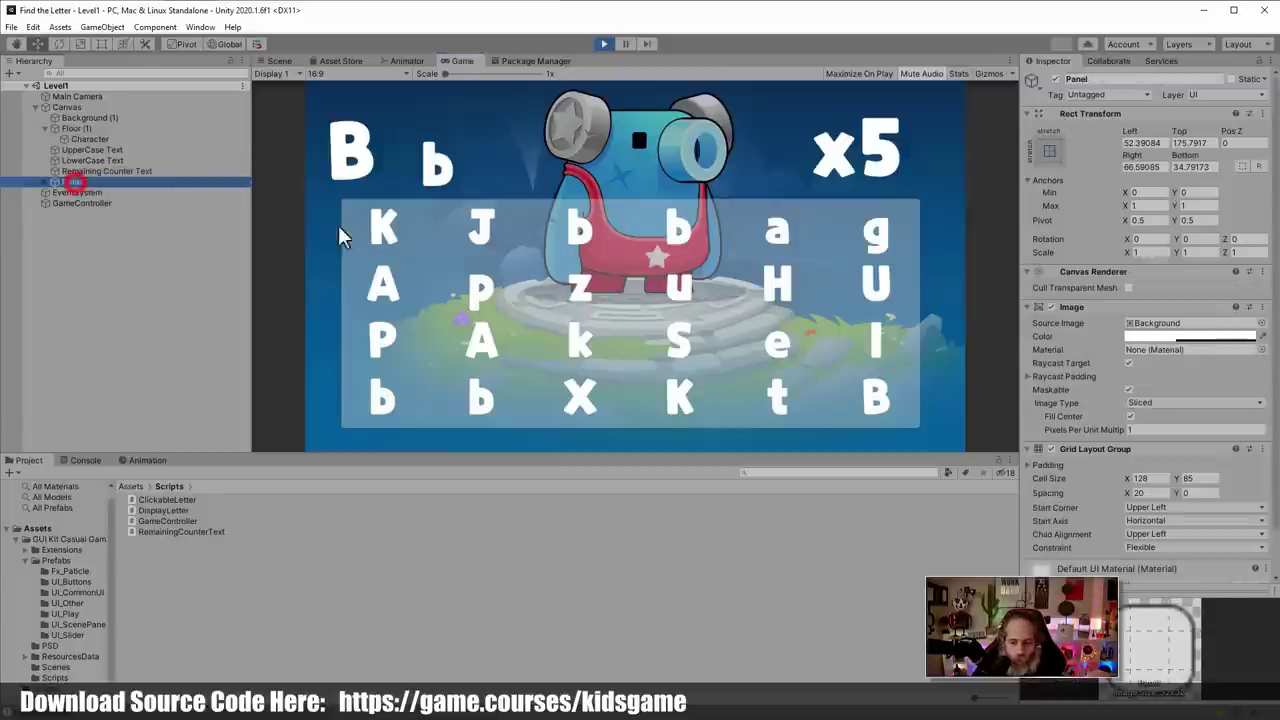
click(1051, 307)
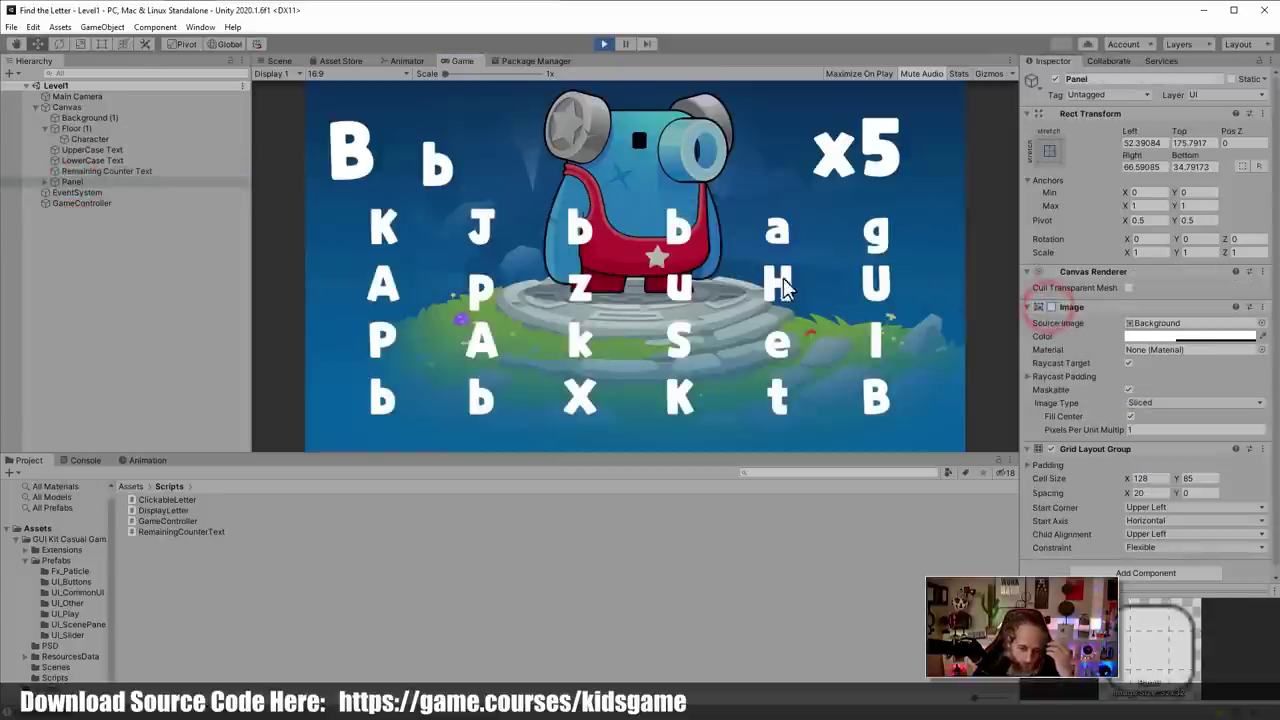
click(1051, 307)
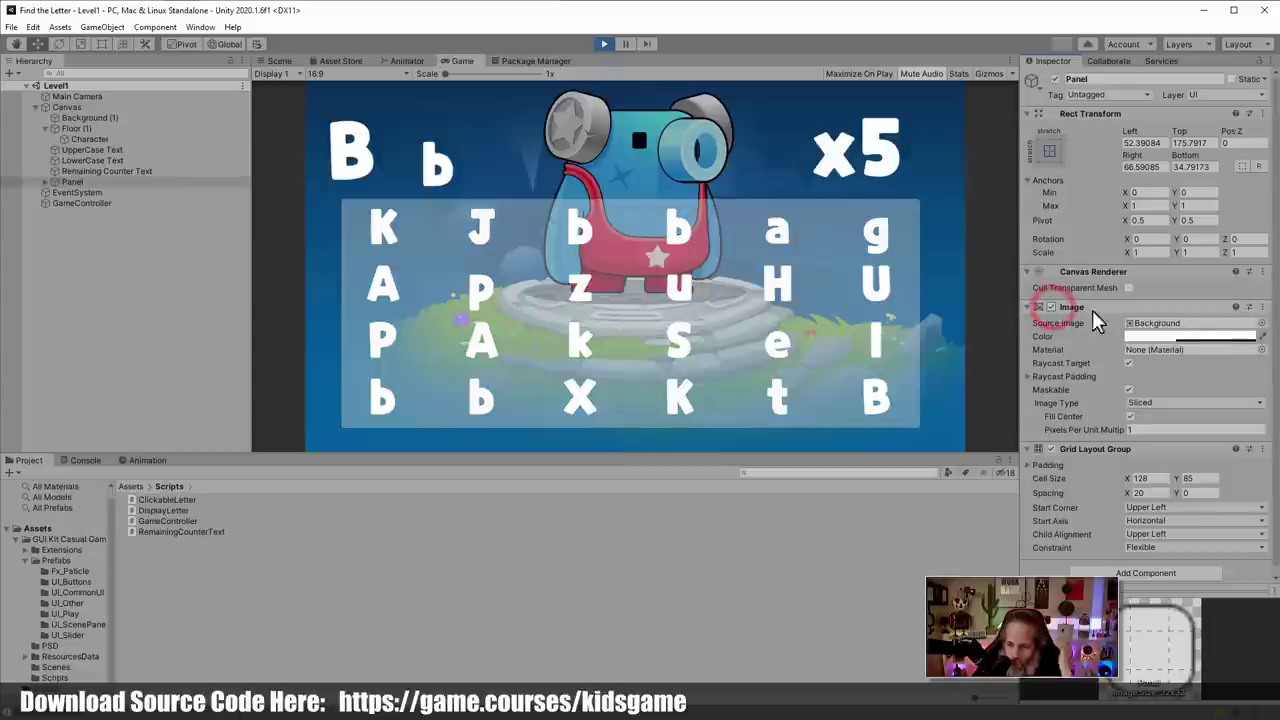
click(1261, 323)
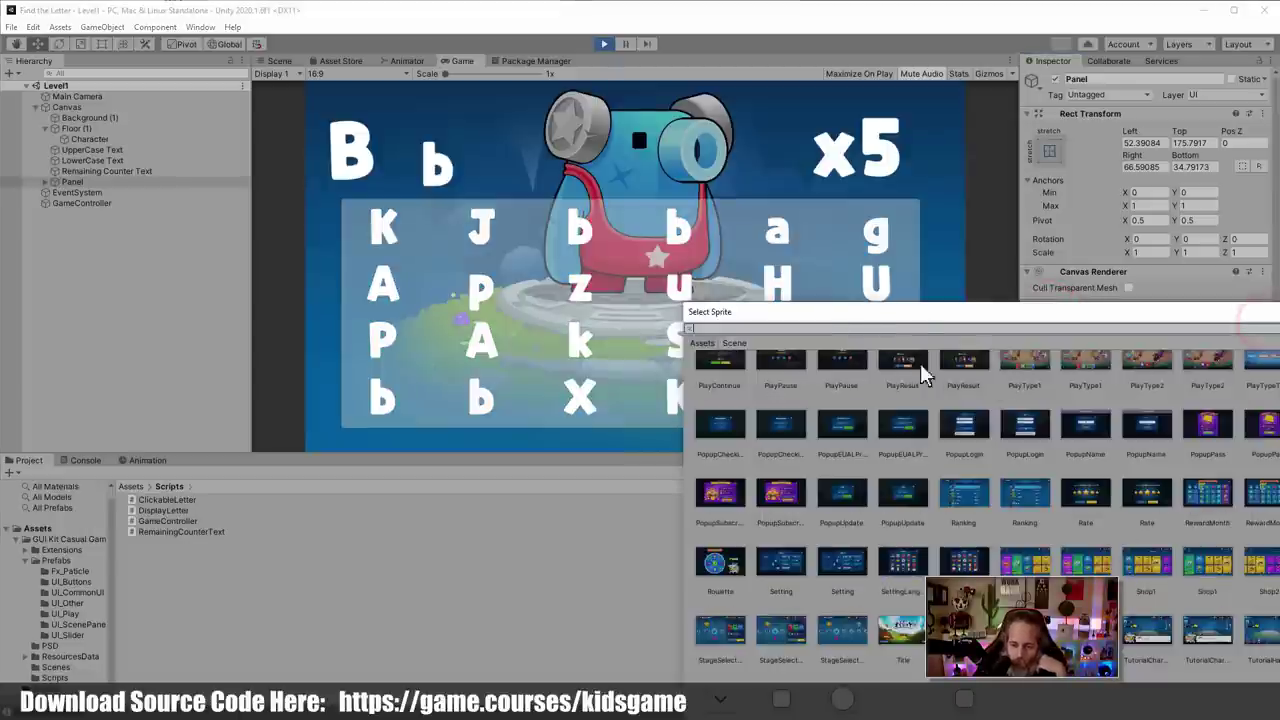
scroll(922, 375, up, 5)
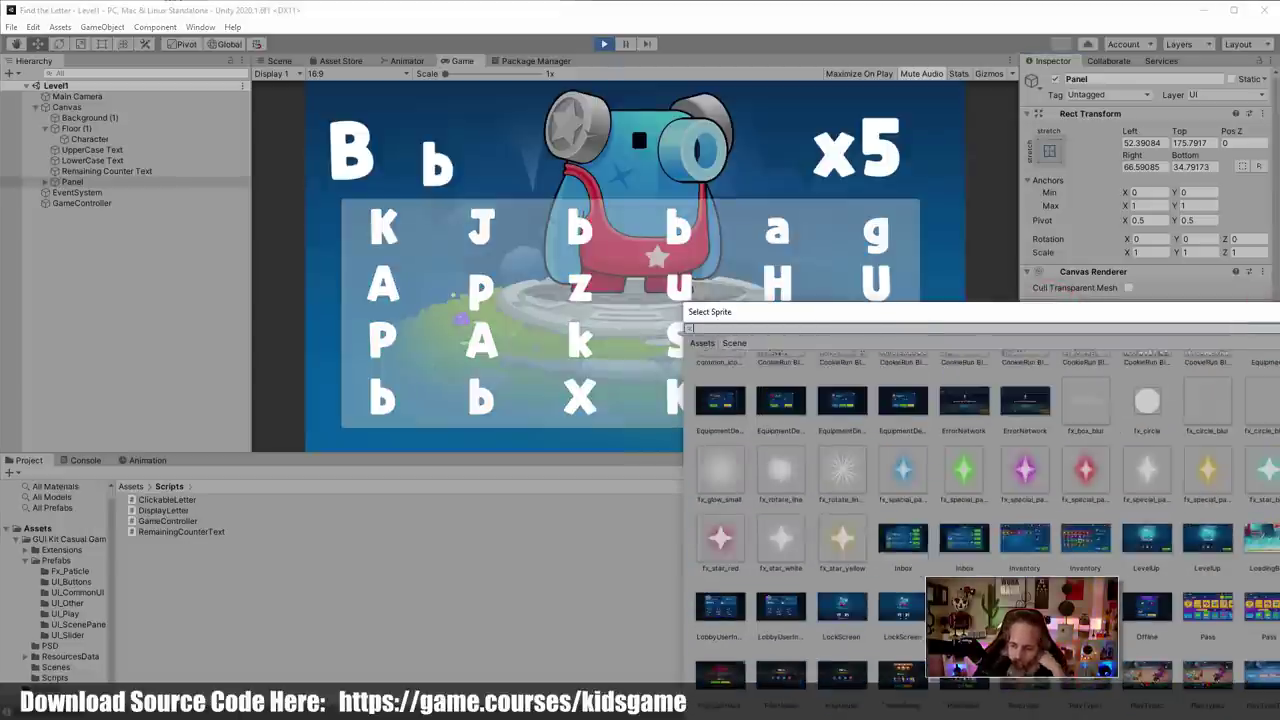
scroll(922, 375, up, 10)
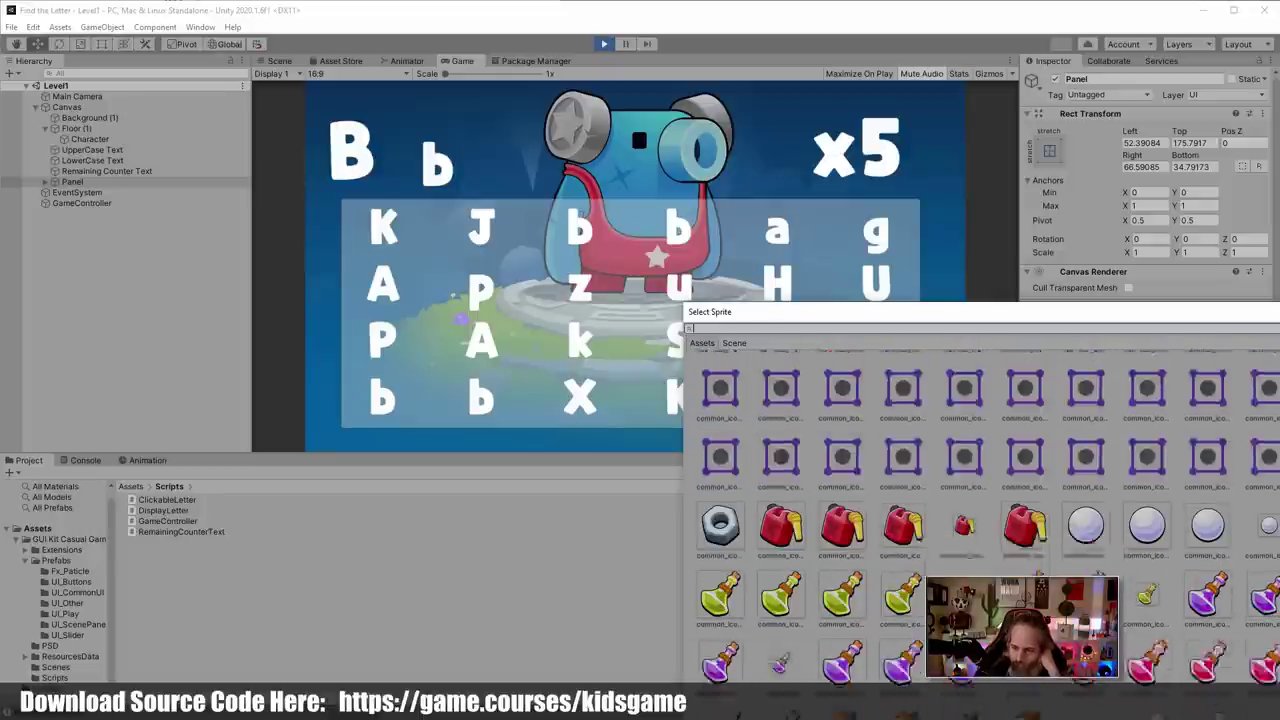
scroll(1180, 425, up, 5)
drag(1095, 312, 844, 270)
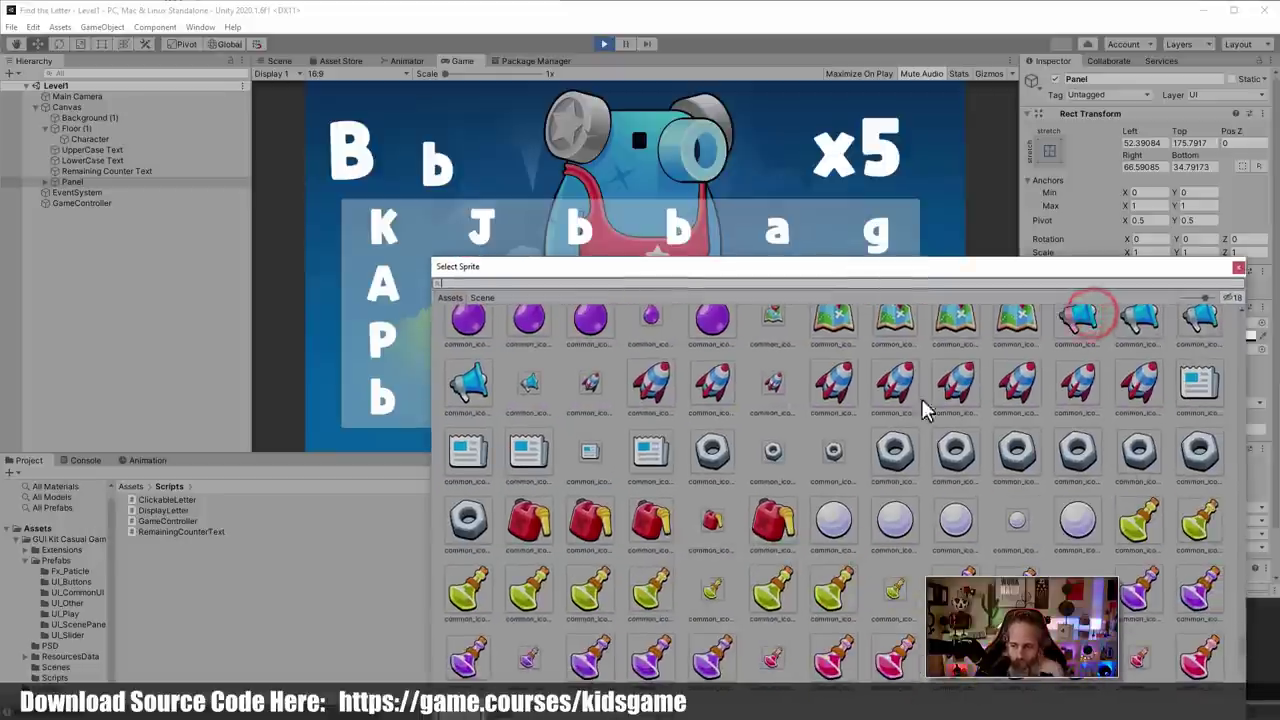
scroll(933, 423, up, 10)
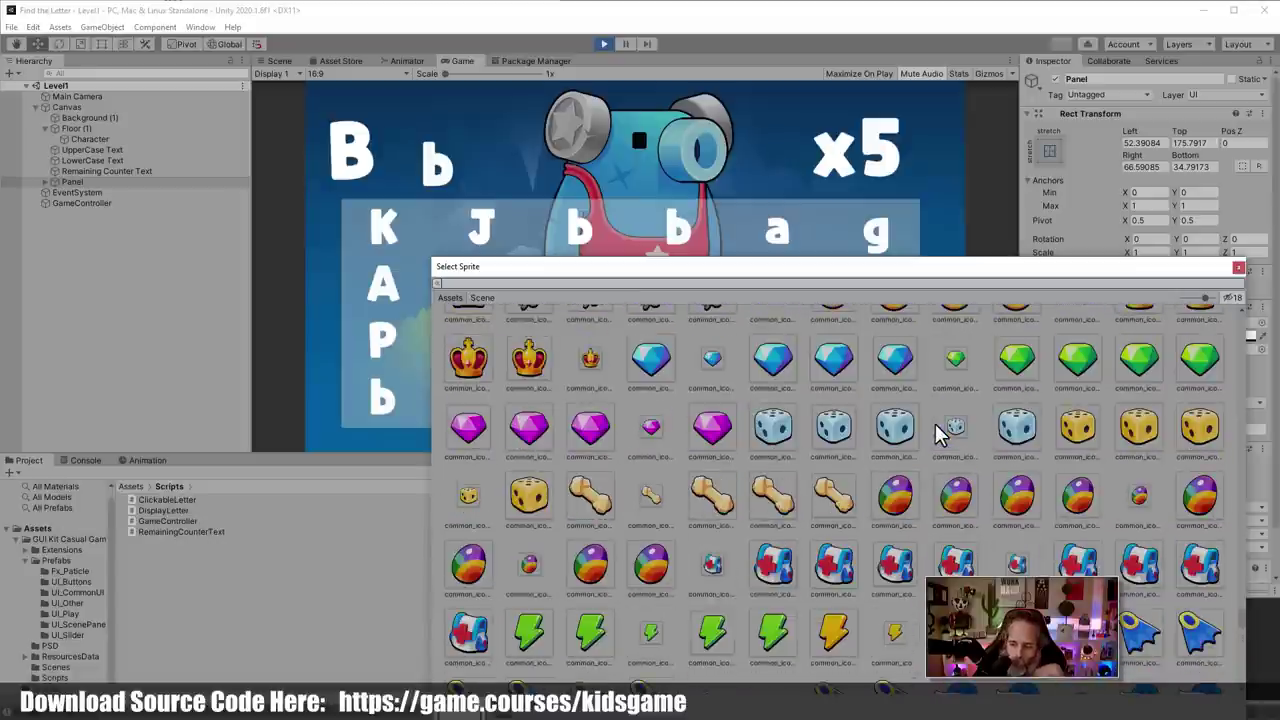
drag(1240, 620, 1208, 468)
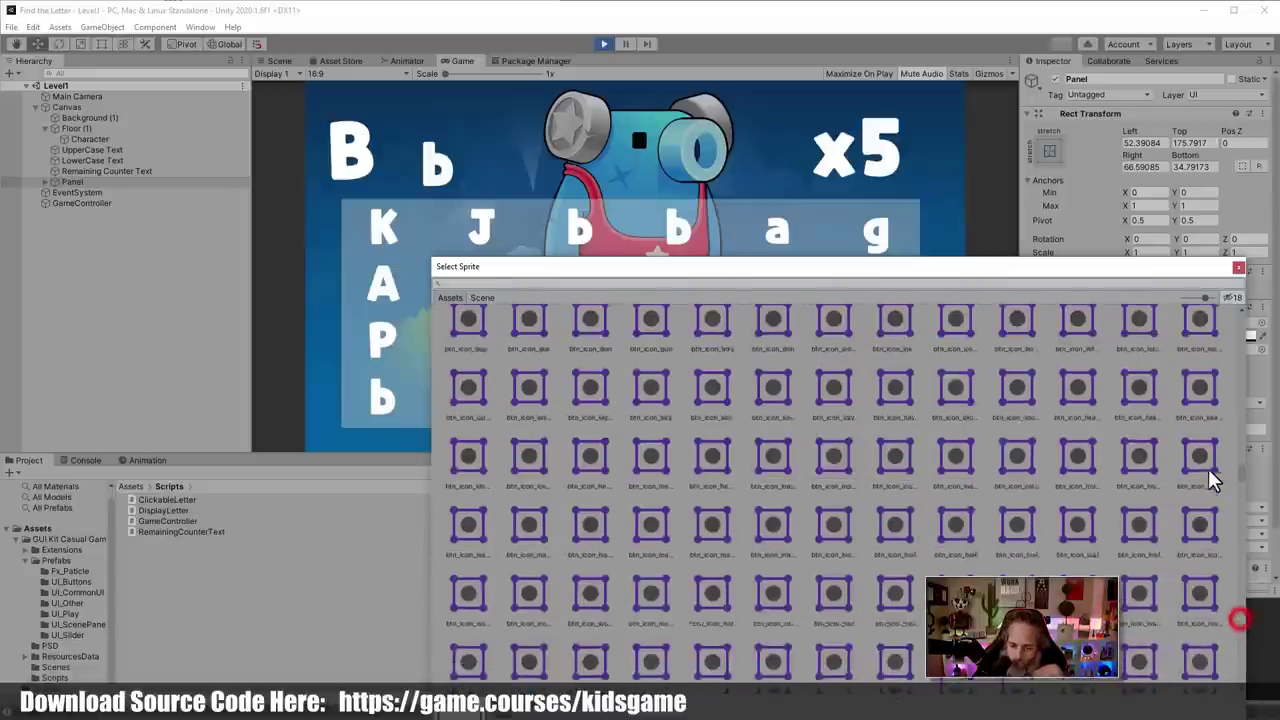
click(1005, 283)
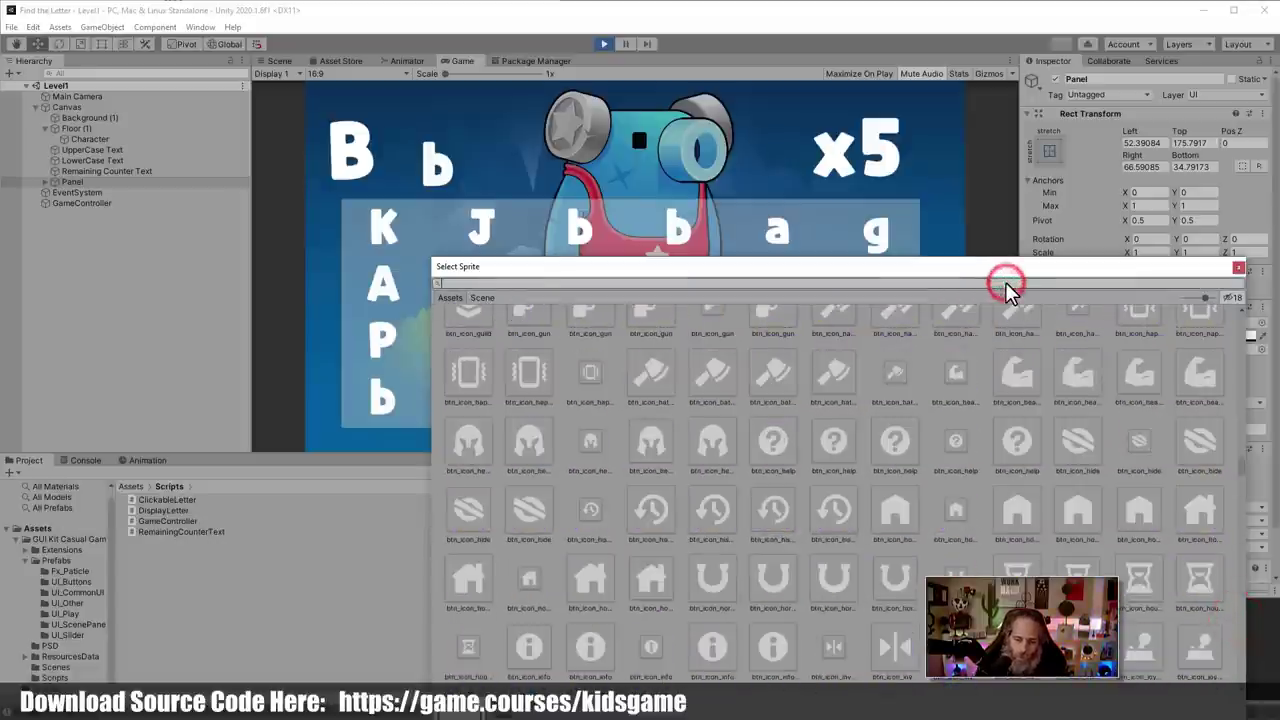
text(panel)
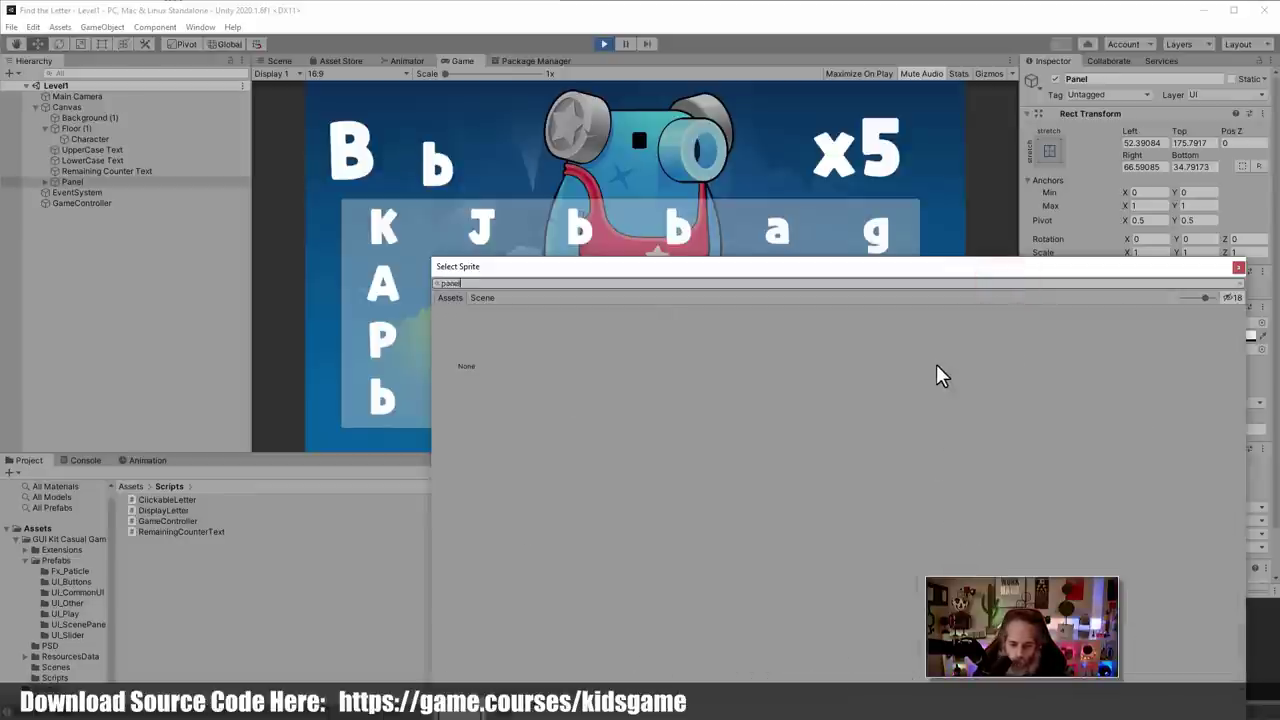
key(ctrl+a)
key(BackSpace)
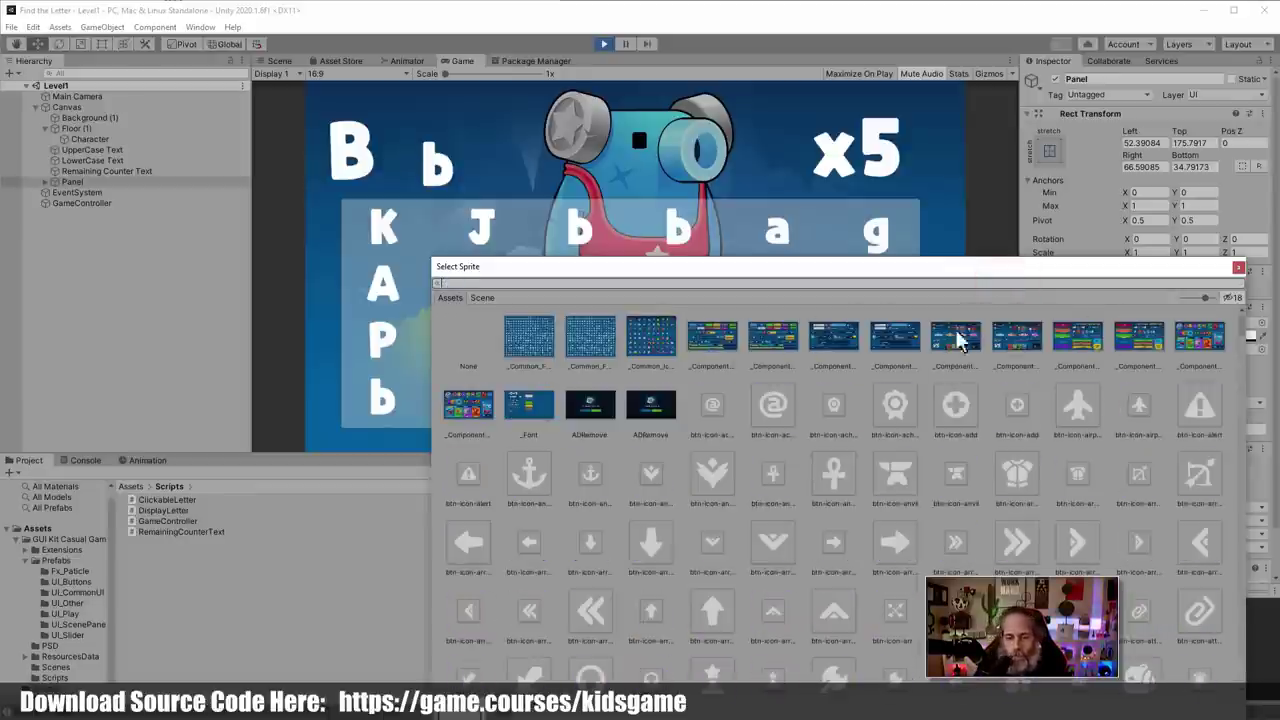
click(1238, 267)
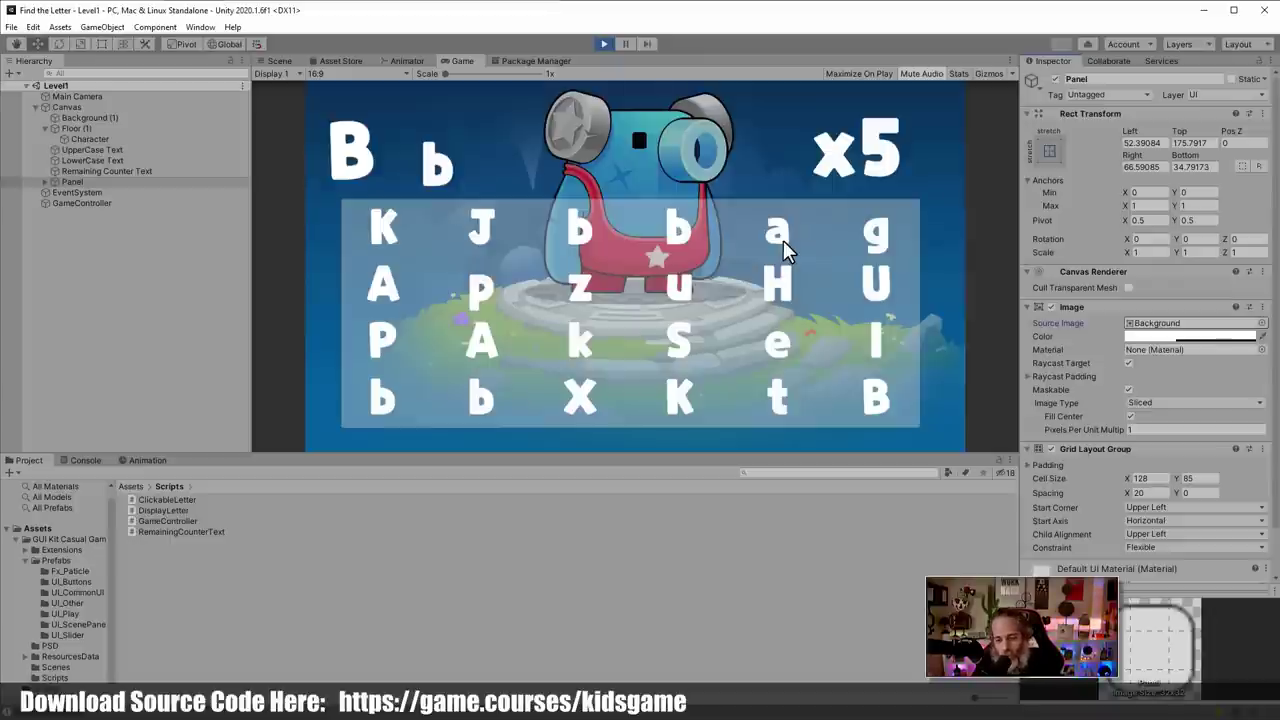
After a wrong A, pick all five b and B tiles so the level advances to C
click(382, 286)
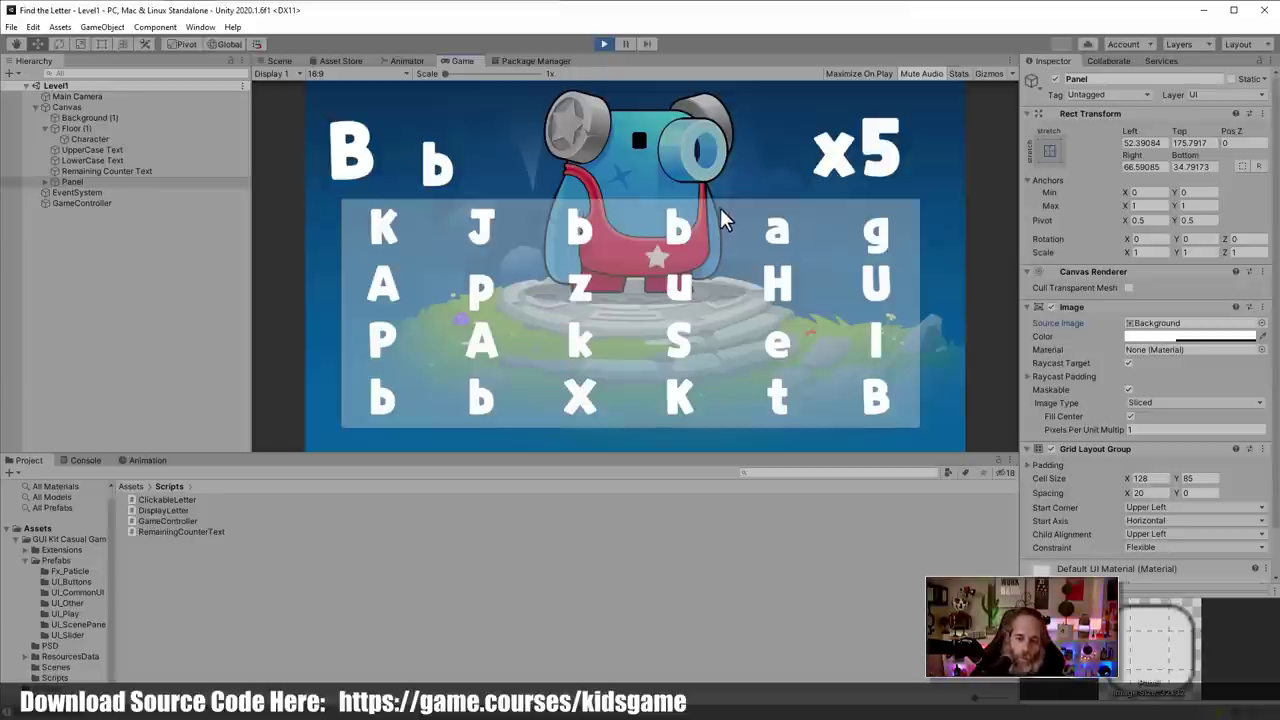
click(684, 235)
click(589, 233)
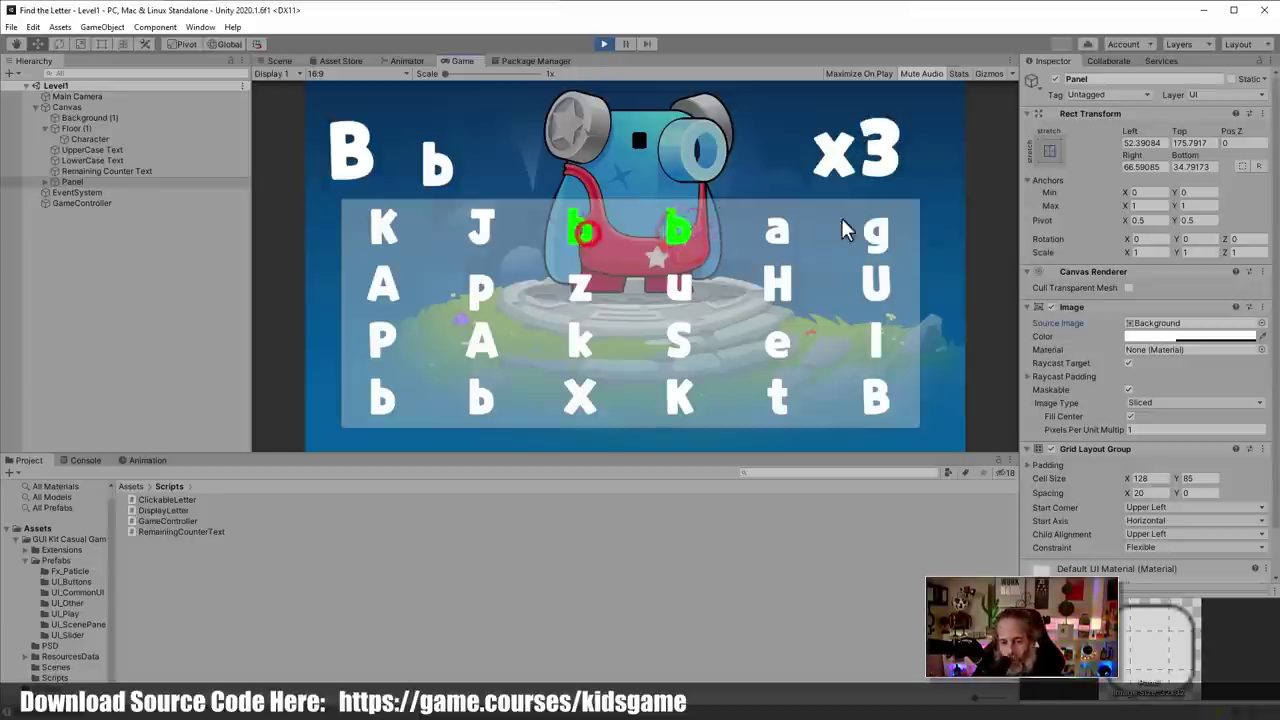
click(876, 398)
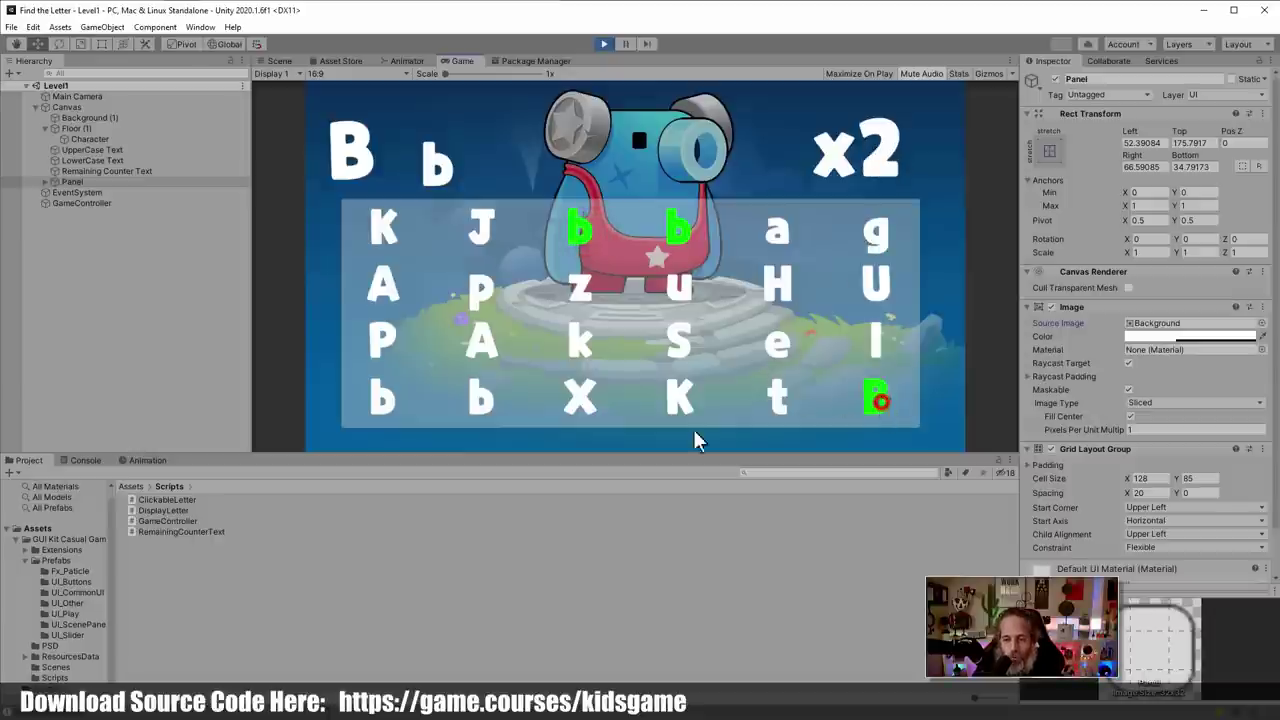
click(480, 398)
click(383, 402)
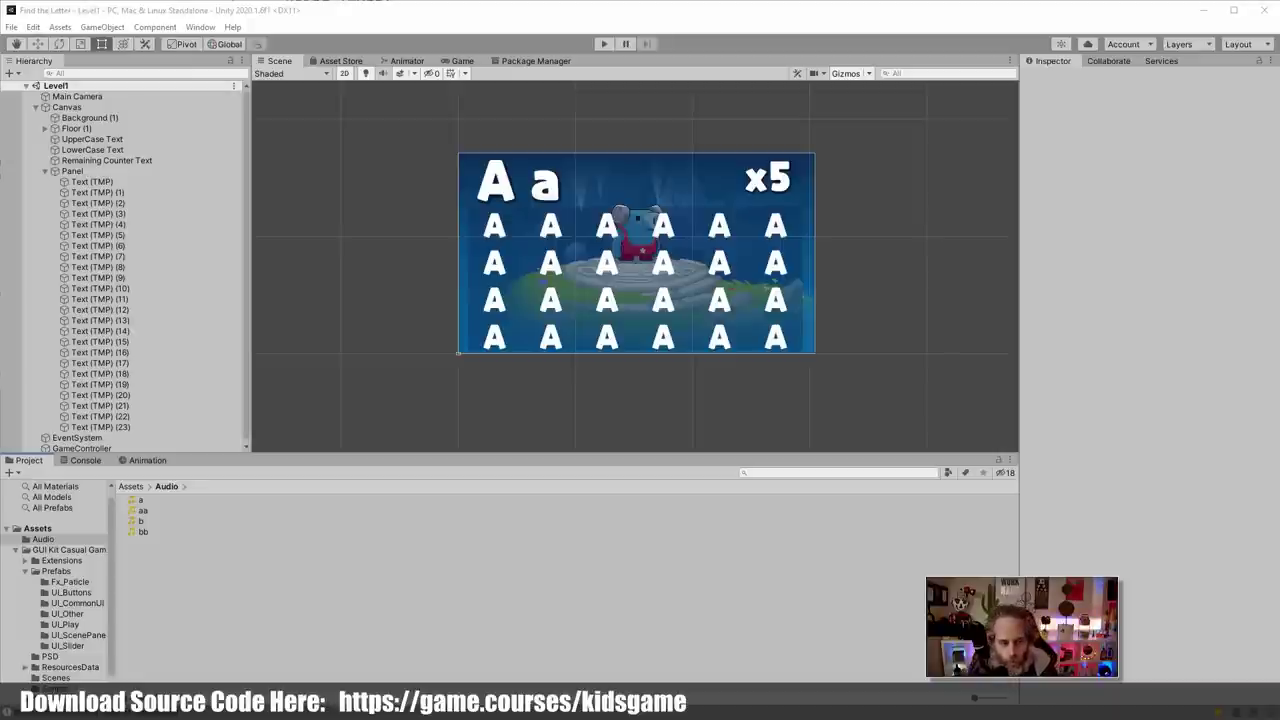
Inspect the Canvas, Panel and first letter Text (TMP) objects in the Hierarchy
click(70, 108)
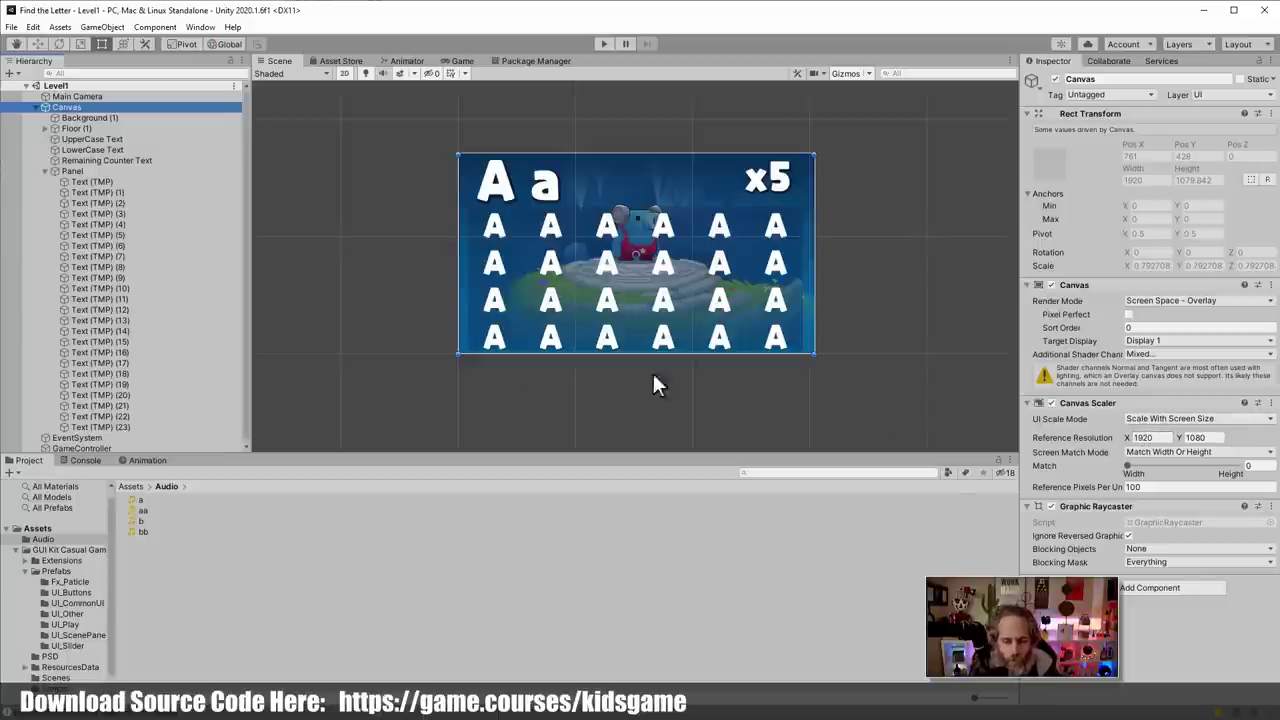
click(100, 171)
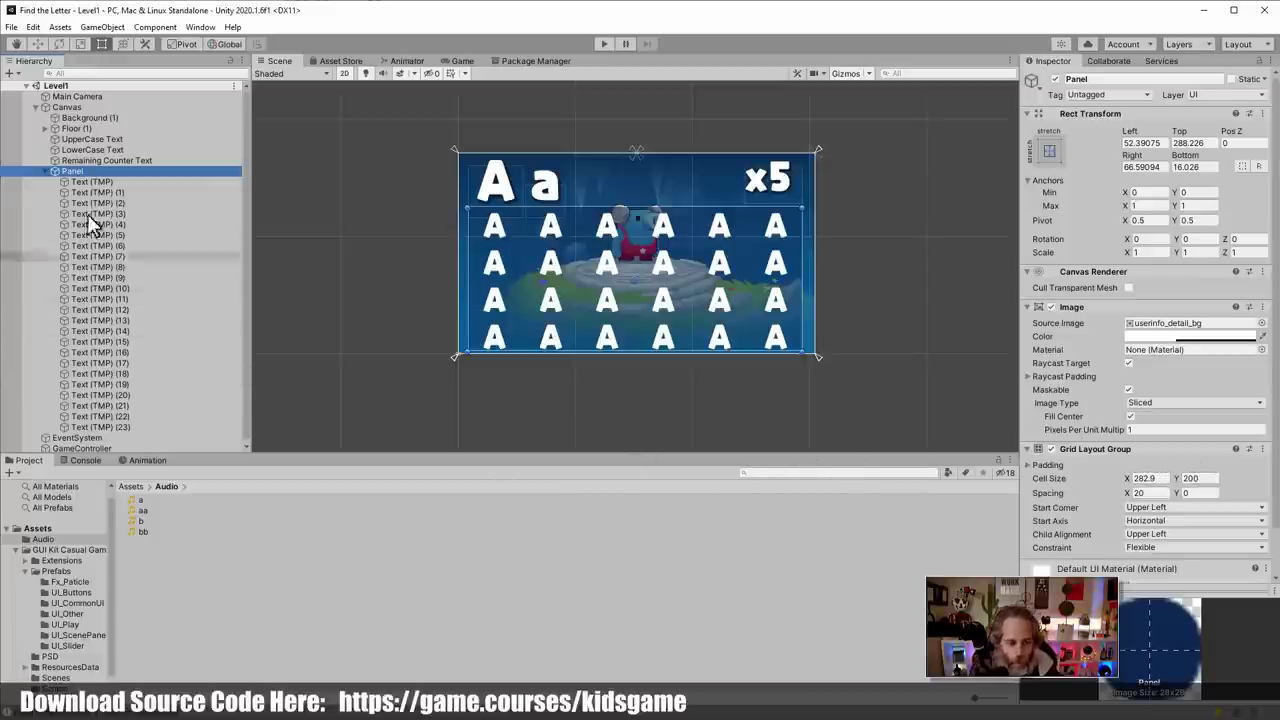
click(97, 181)
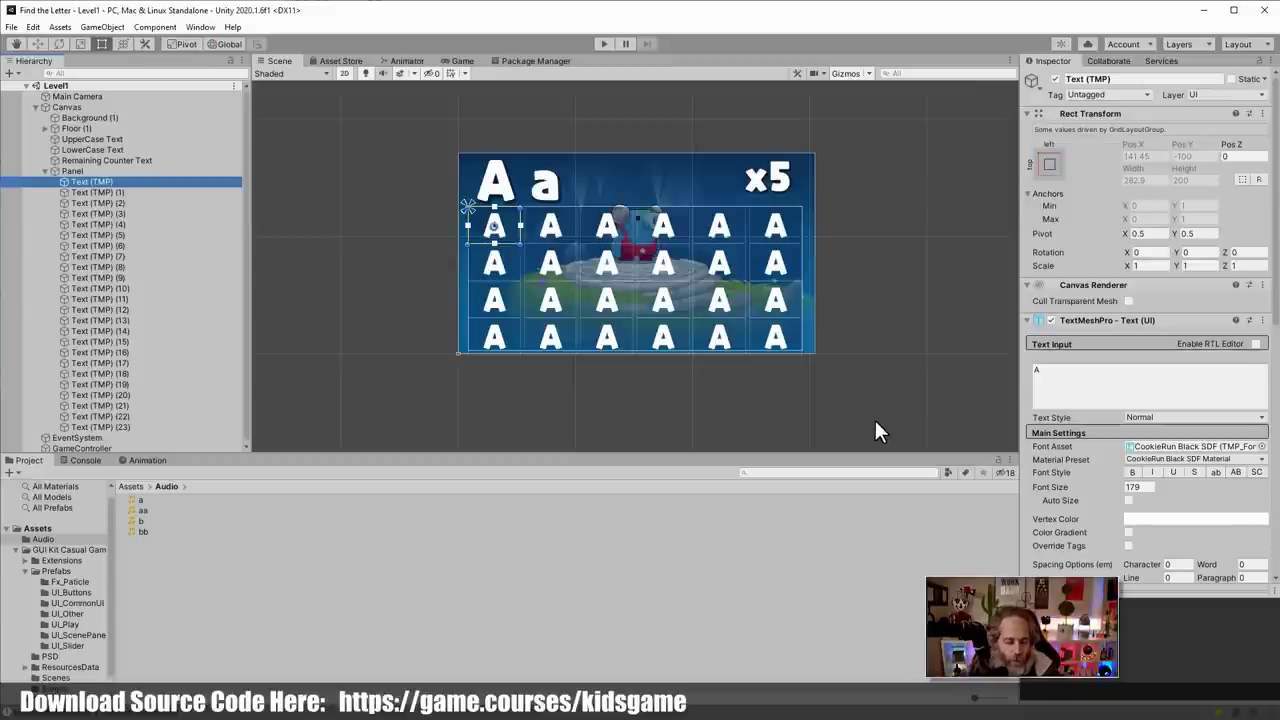
Play the aa clip from Assets/Audio in the external media player
double_click(138, 501)
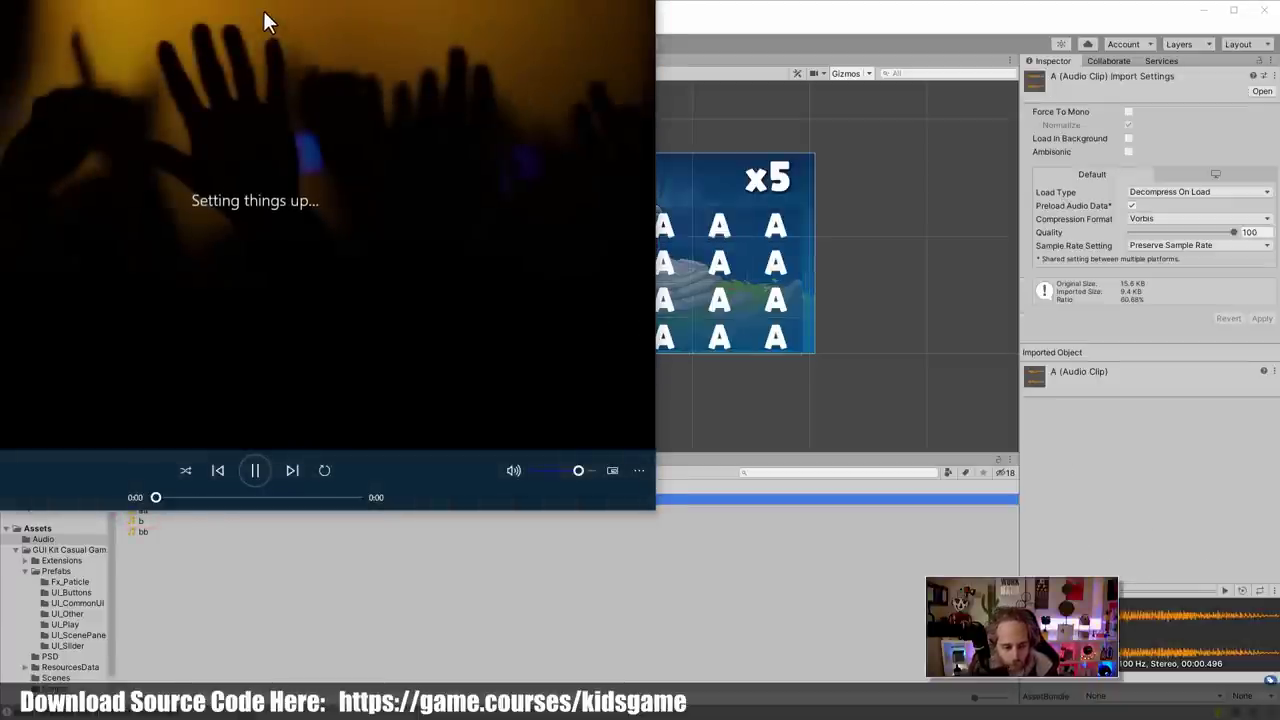
click(223, 551)
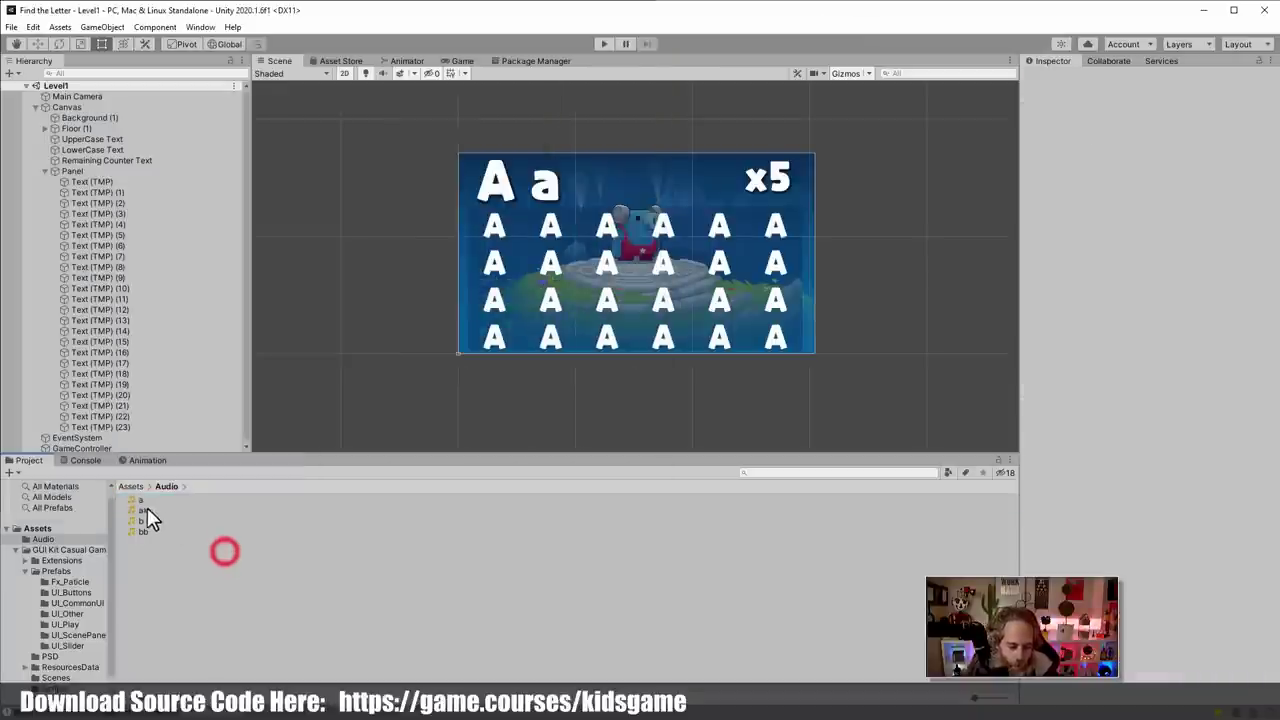
click(139, 513)
double_click(140, 516)
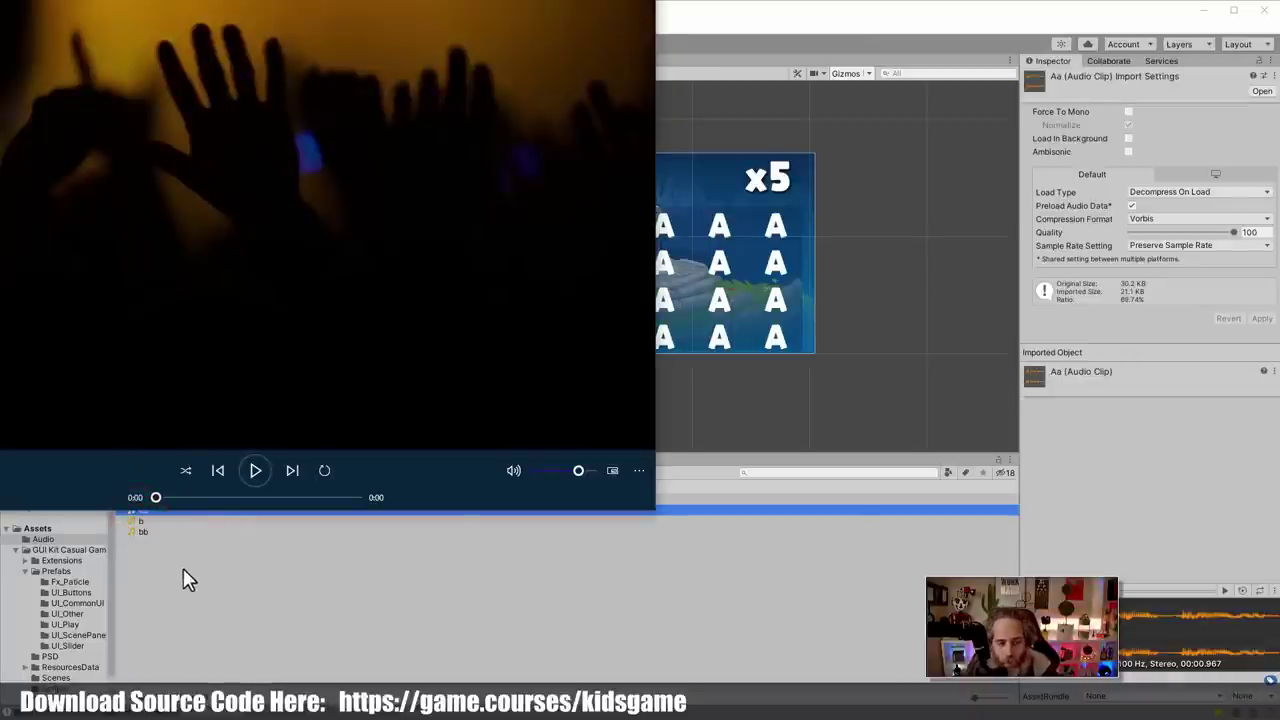
Close the media player and open the first letter's ClickableLetter script in Visual Studio
click(261, 512)
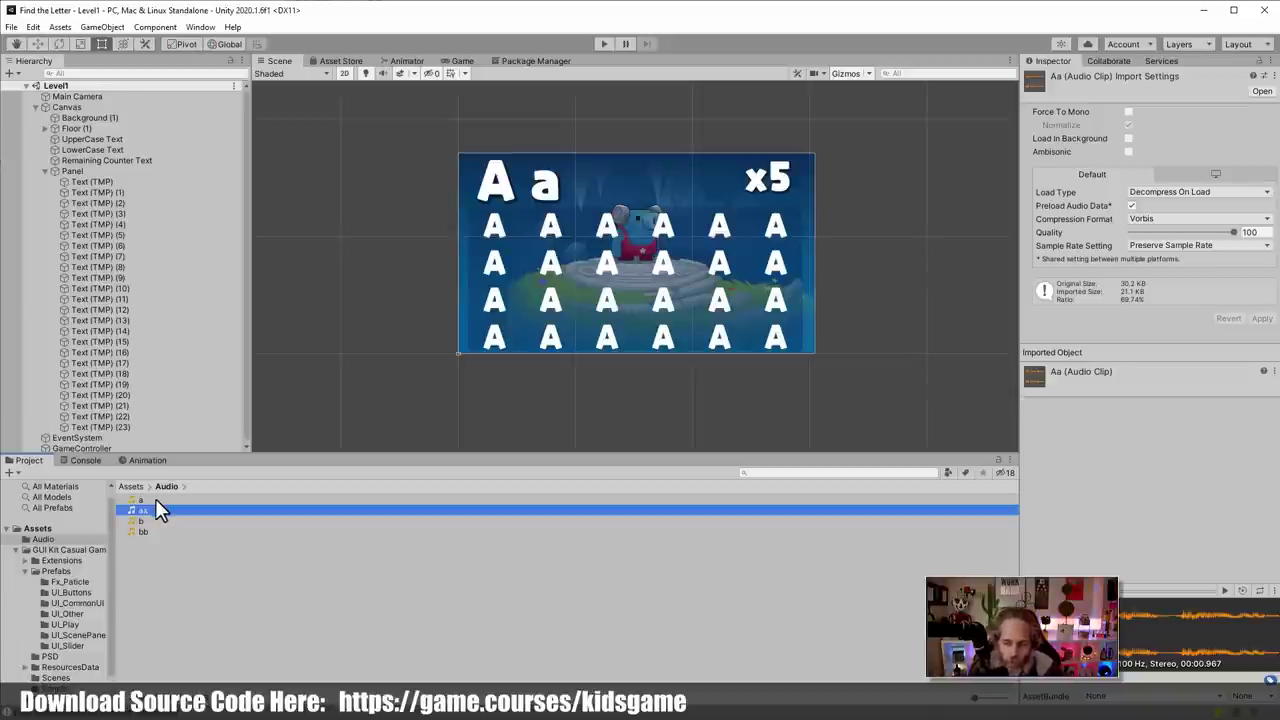
click(97, 182)
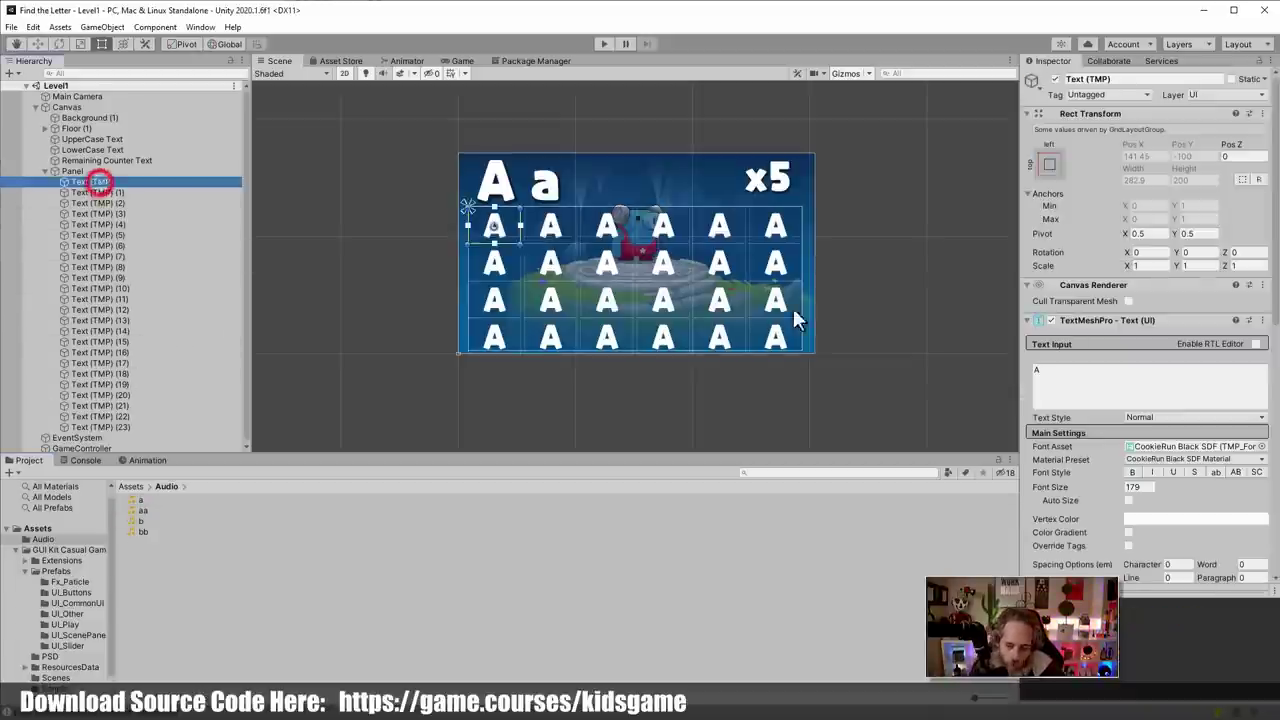
click(1049, 321)
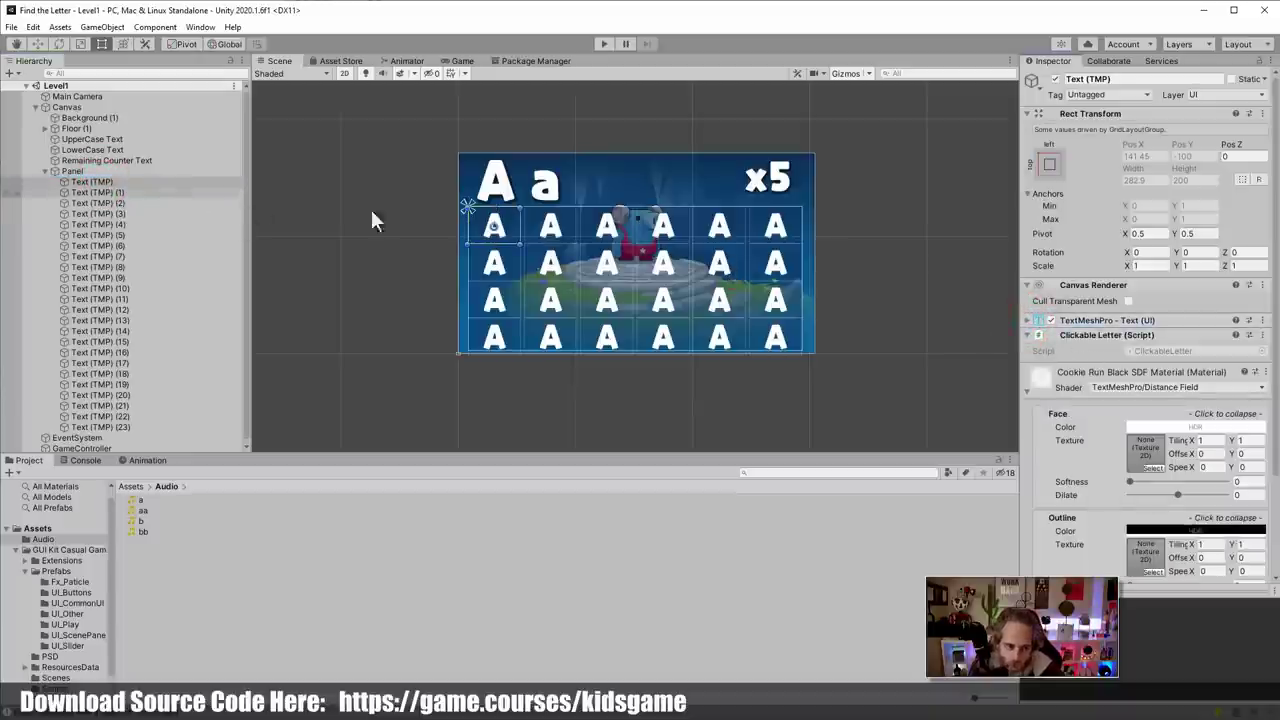
double_click(1160, 350)
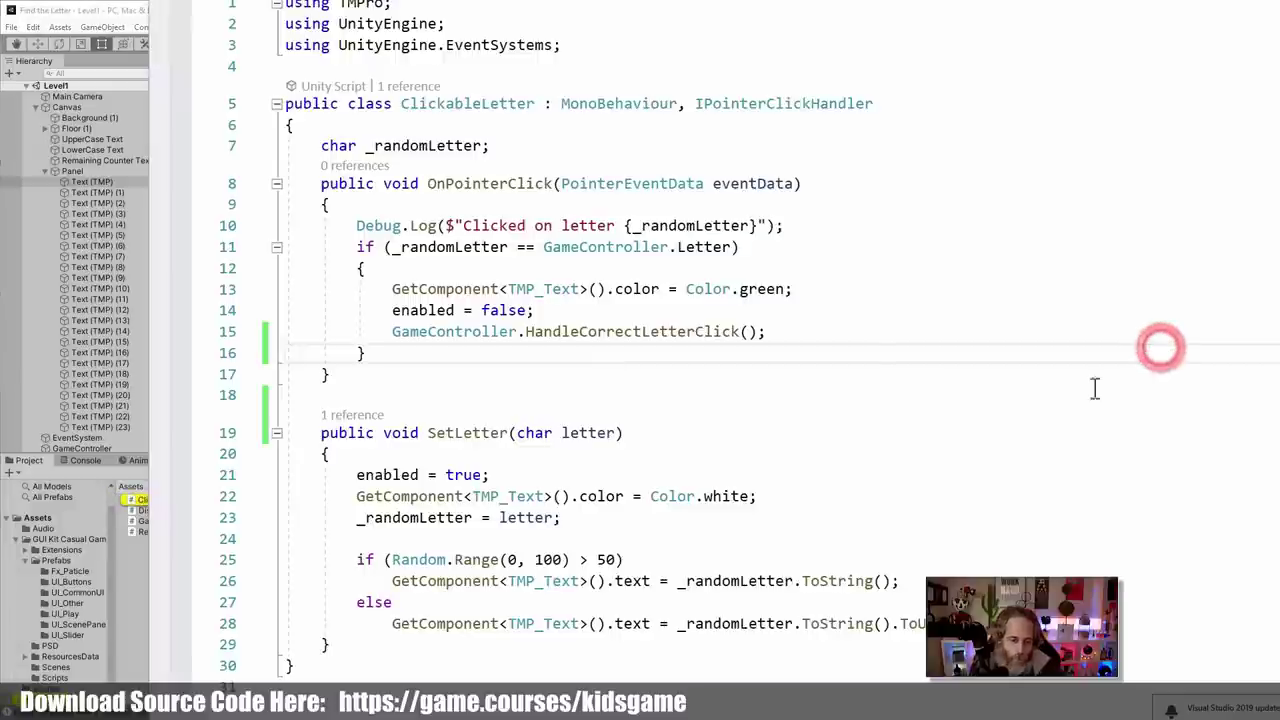
Jump from the HandleCorrectLetterClick call to its definition in GameController with F12
click(562, 333)
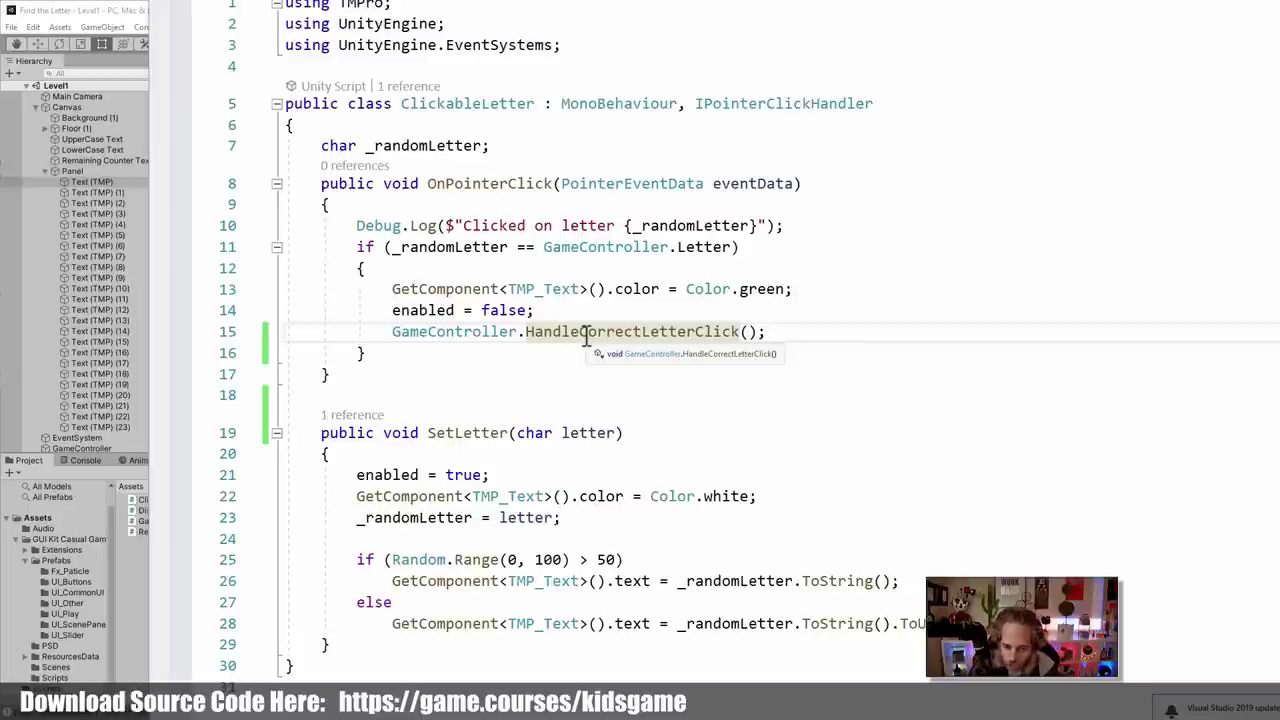
key(F12)
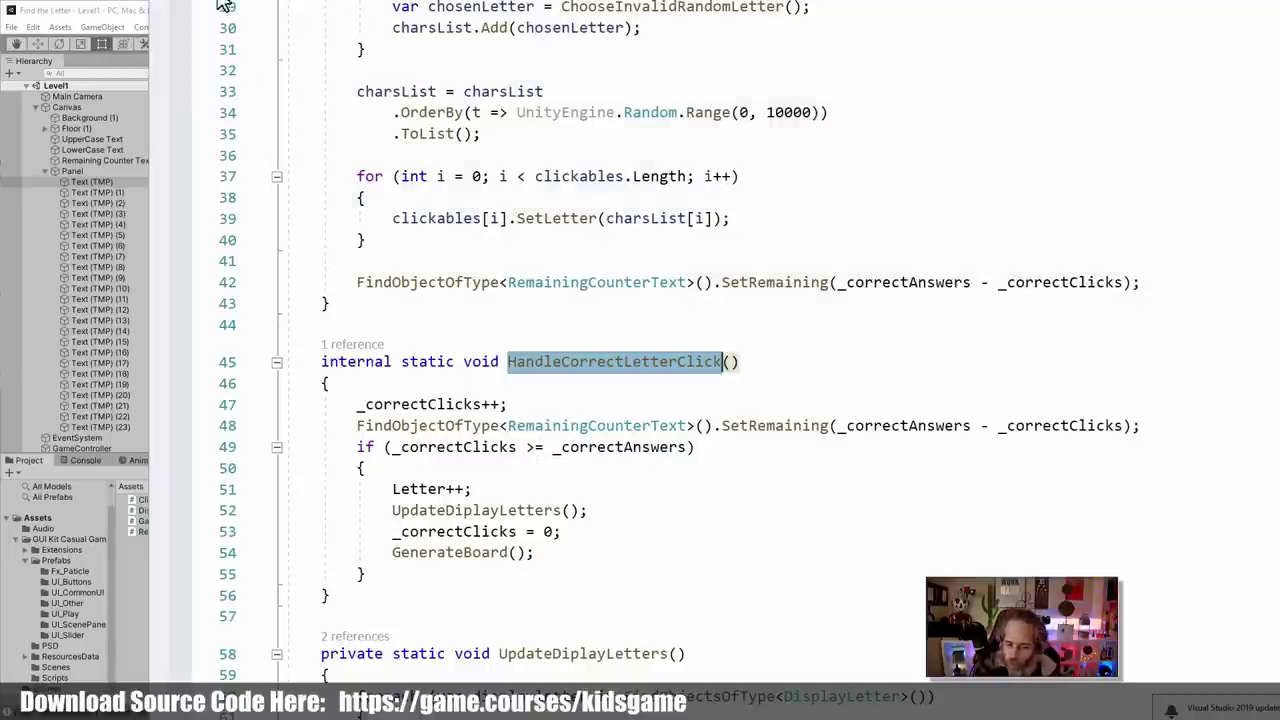
scroll(325, 103, up, 2)
scroll(325, 103, up, 5)
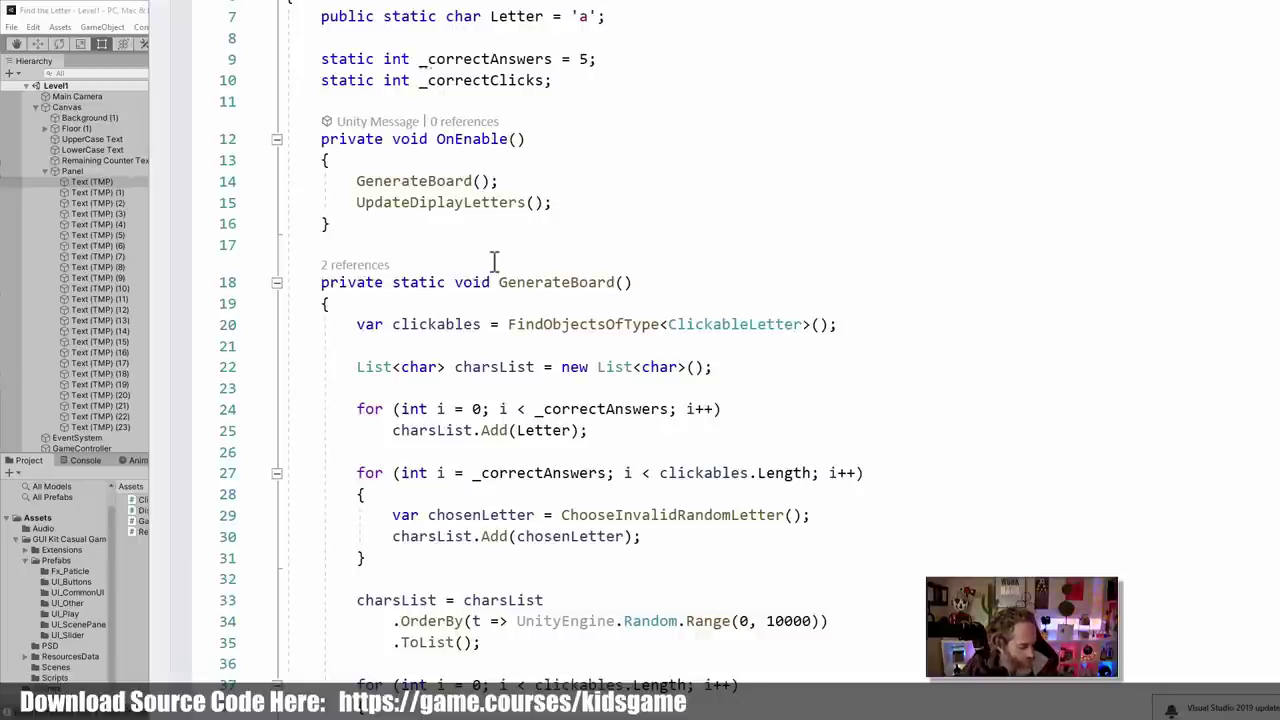
Remove static from GenerateBoard, the _correctAnswers and _correctClicks fields, and the Letter field
double_click(416, 283)
key(Delete)
key(Delete)
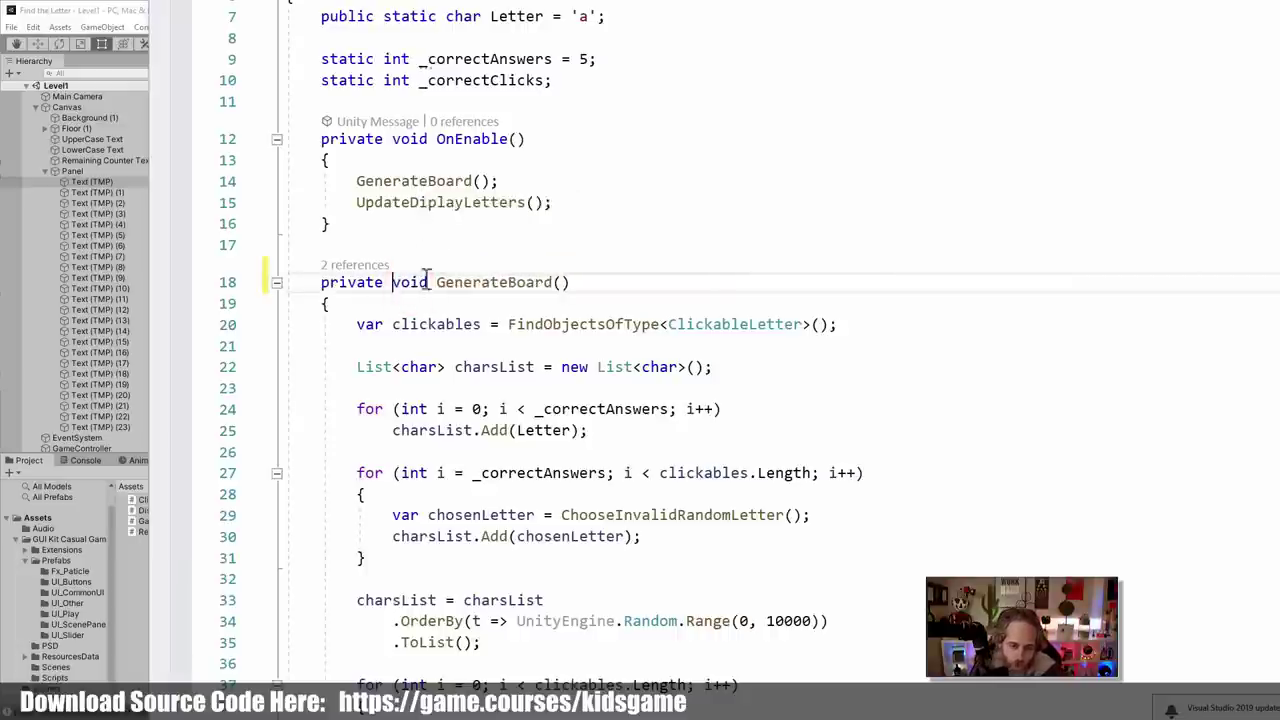
alt+drag(321, 59, 376, 80)
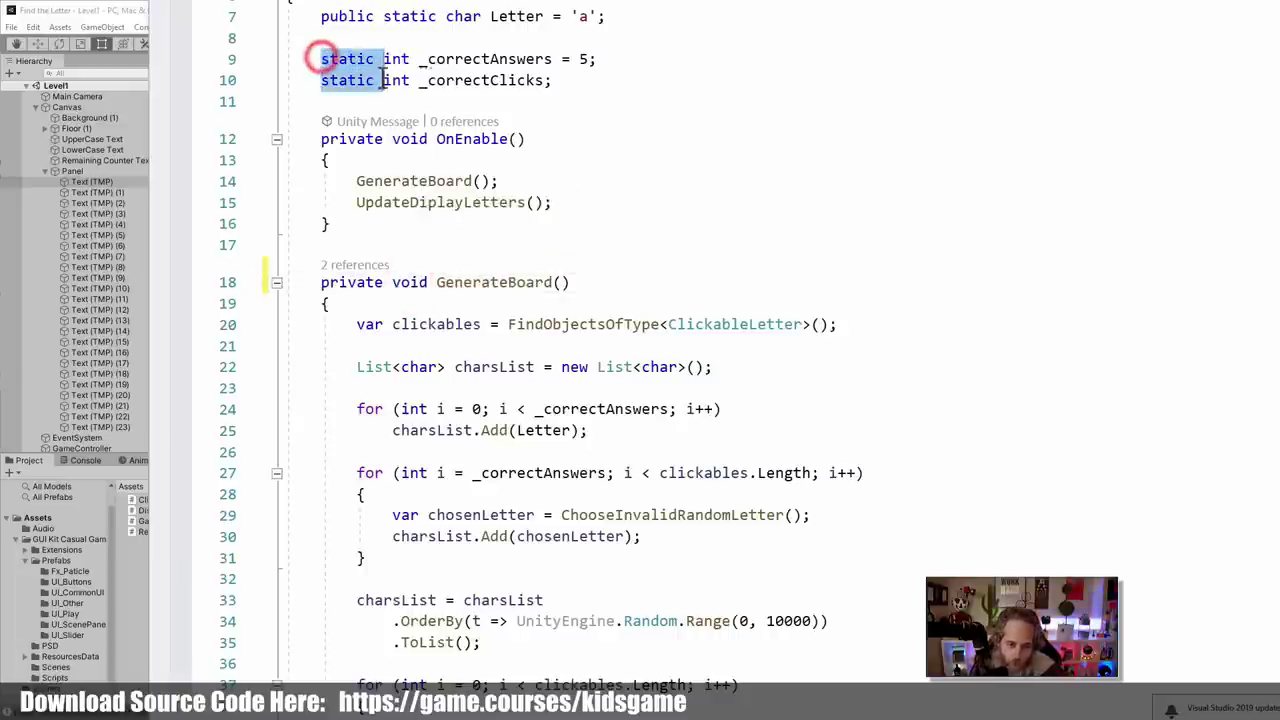
key(Delete)
key(Delete)
double_click(412, 16)
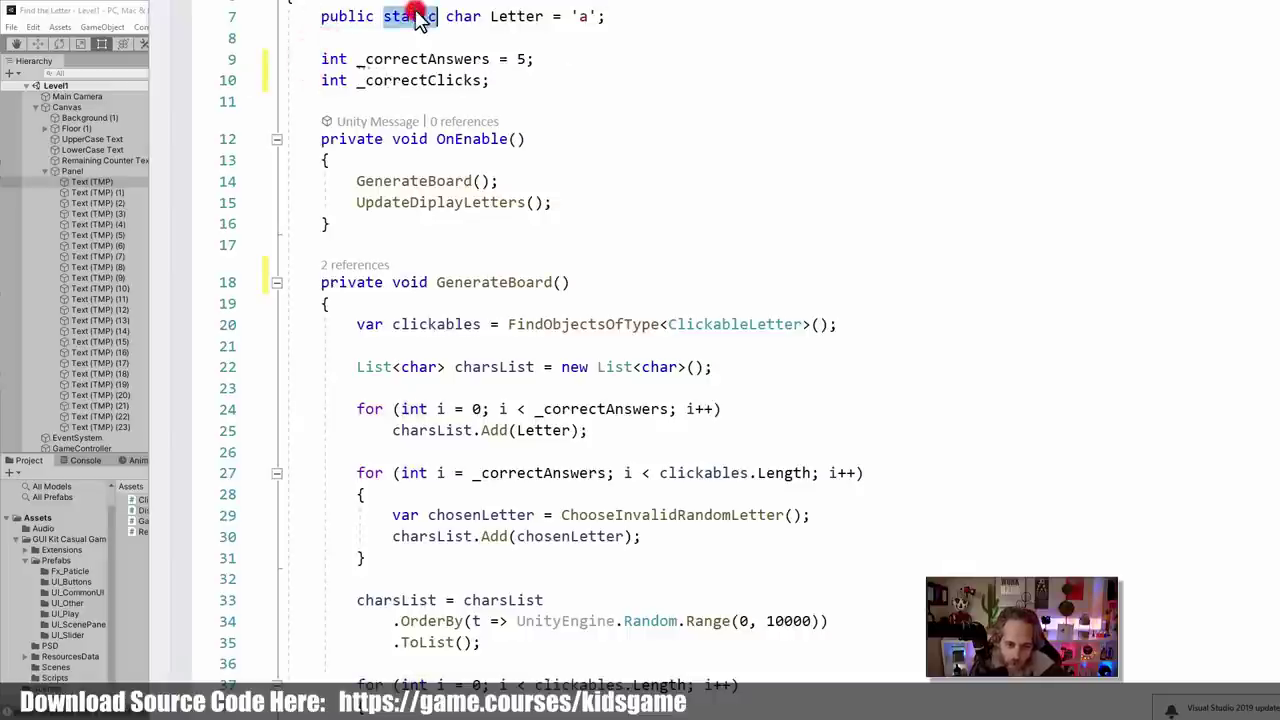
key(Delete)
key(Delete)
scroll(486, 77, up, 2)
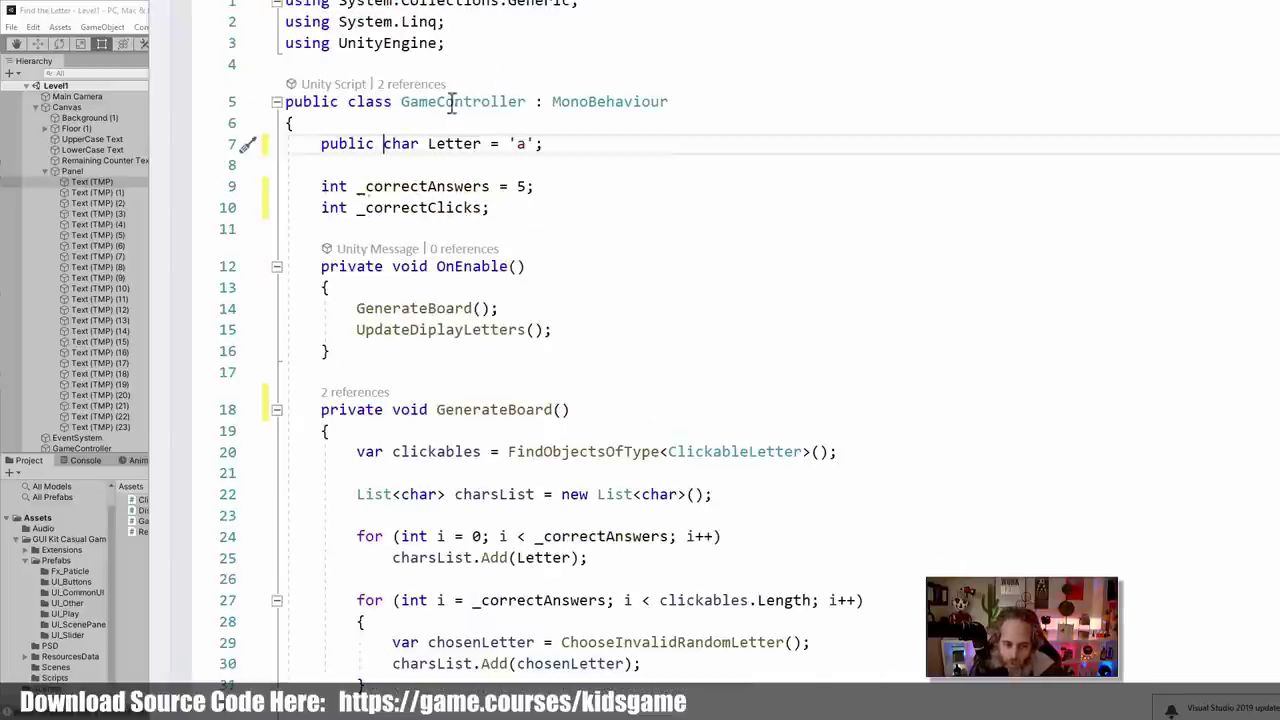
scroll(500, 126, down, 2)
scroll(450, 300, down, 5)
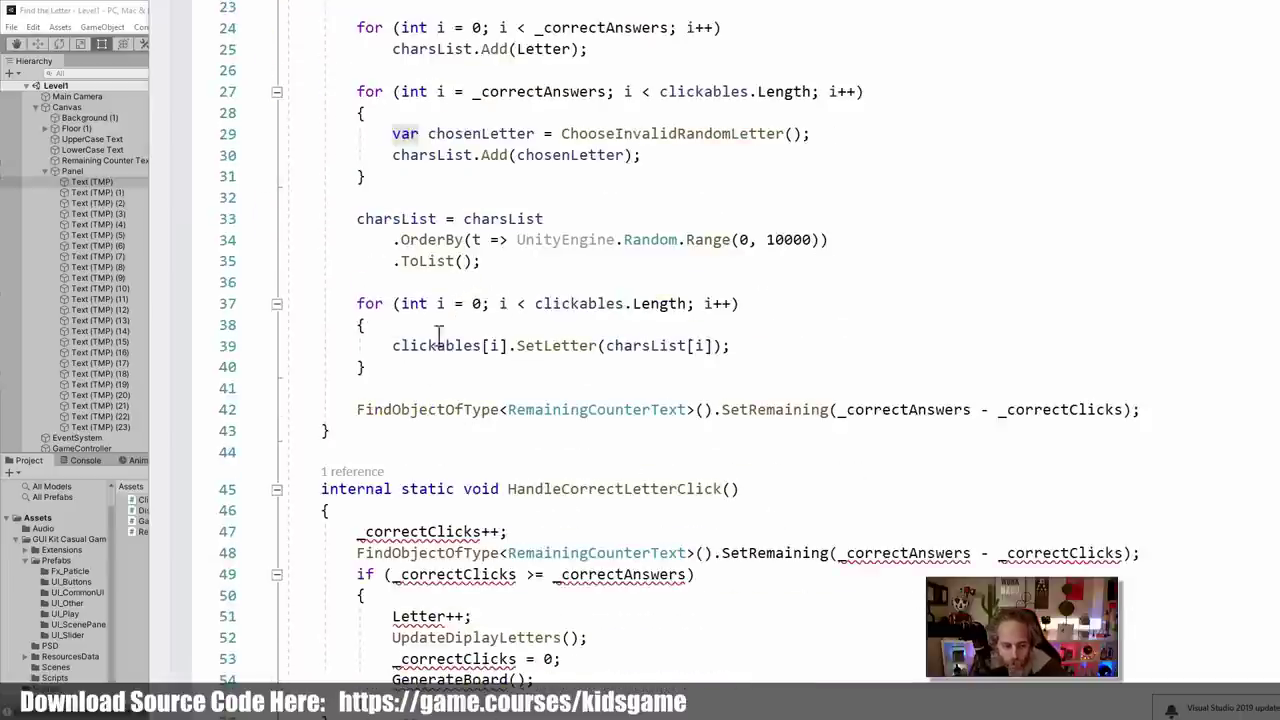
Remove static from HandleCorrectLetterClick, UpdateDiplayLetters and ChooseInvalidRandomLetter
double_click(418, 489)
key(Delete)
key(Delete)
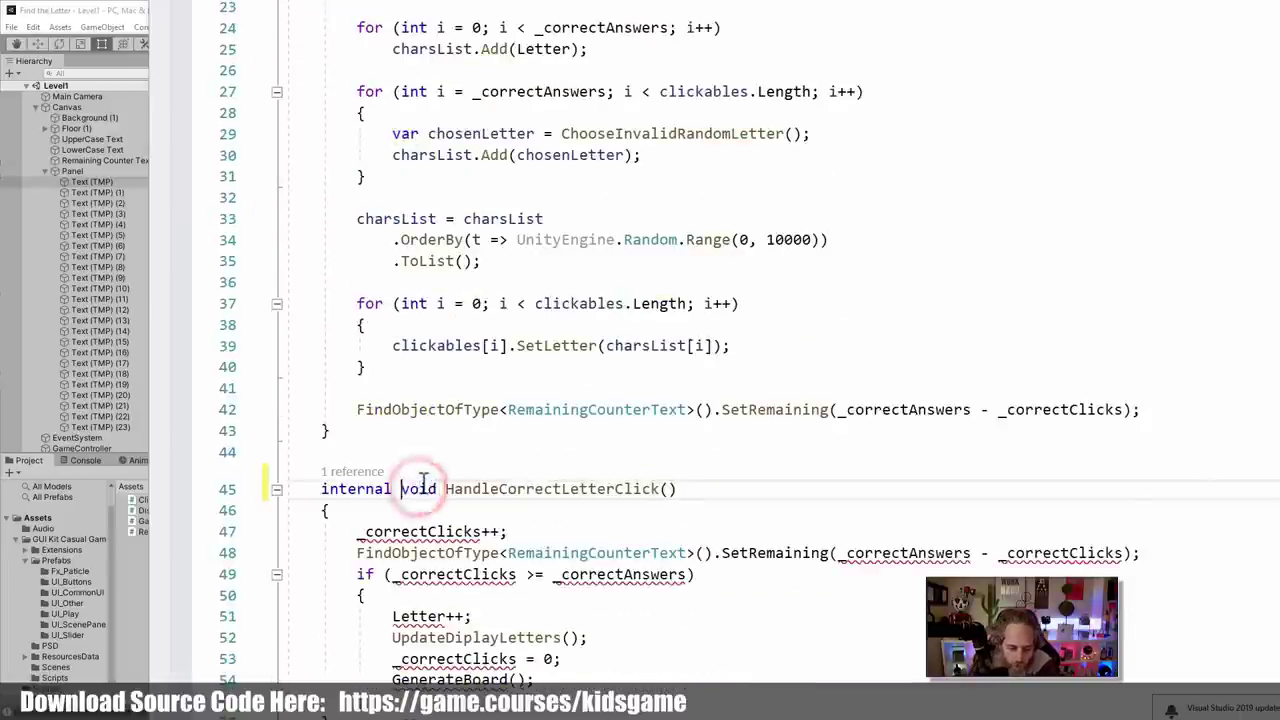
scroll(420, 480, down, 7)
double_click(418, 336)
key(Delete)
key(Delete)
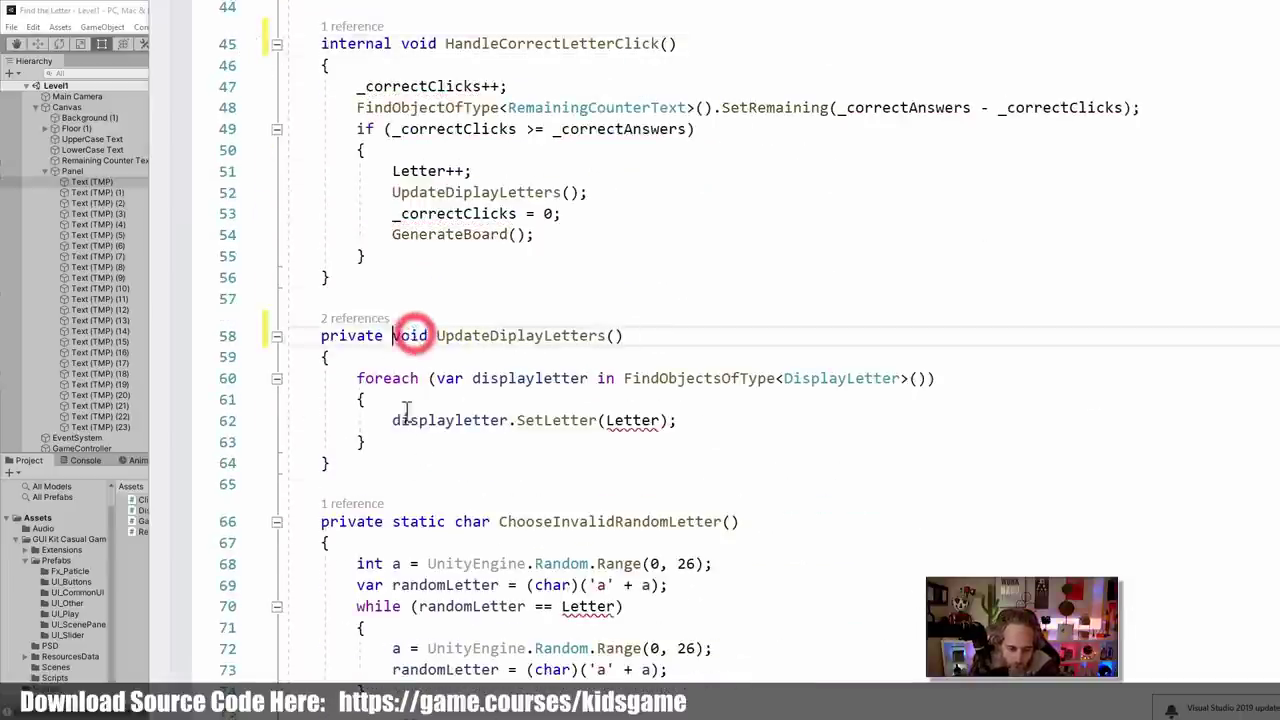
double_click(418, 521)
key(Delete)
key(Delete)
scroll(417, 523, down, 7)
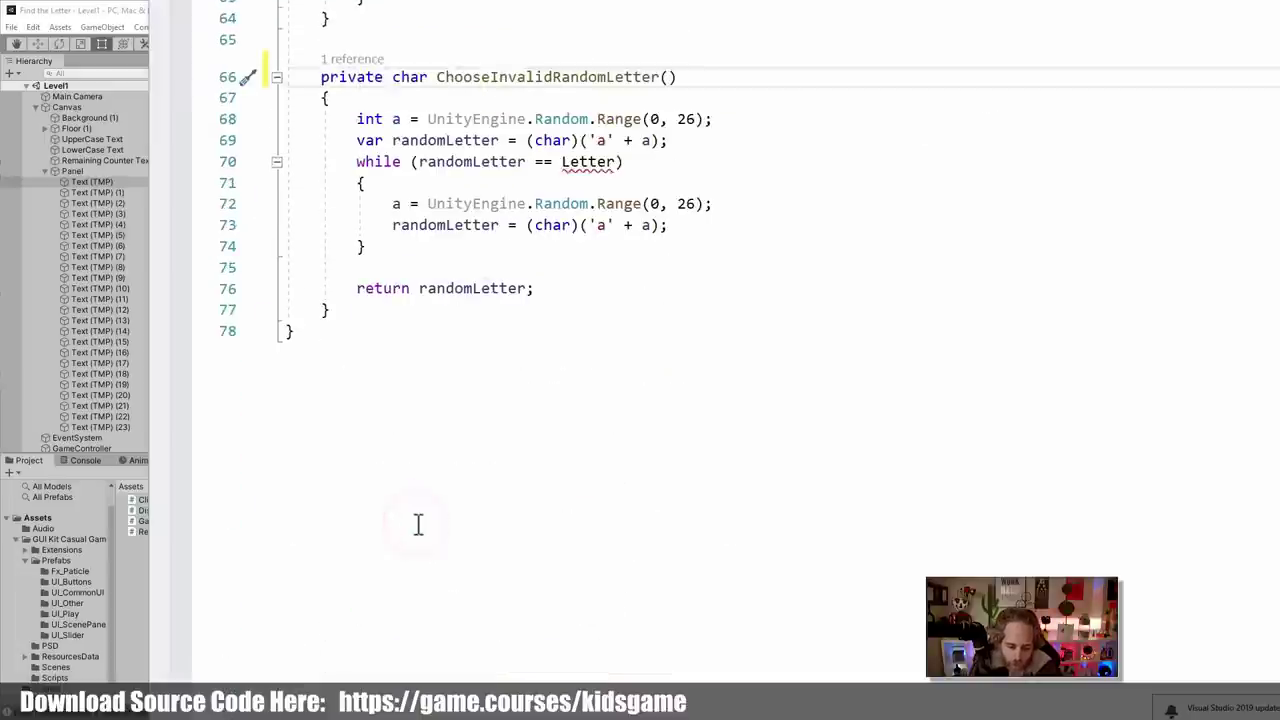
scroll(451, 450, up, 5)
scroll(447, 452, up, 16)
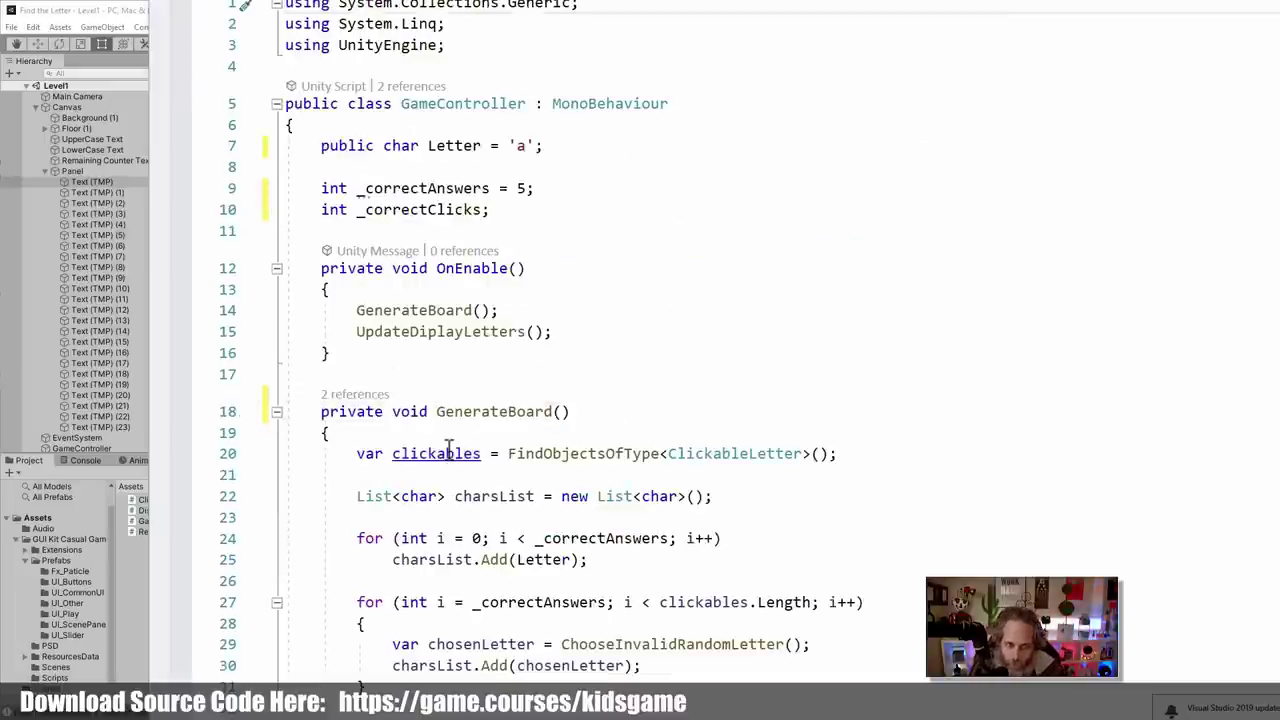
Search the file for 'sta' to confirm no static keywords remain
key(ctrl+f)
text(static)
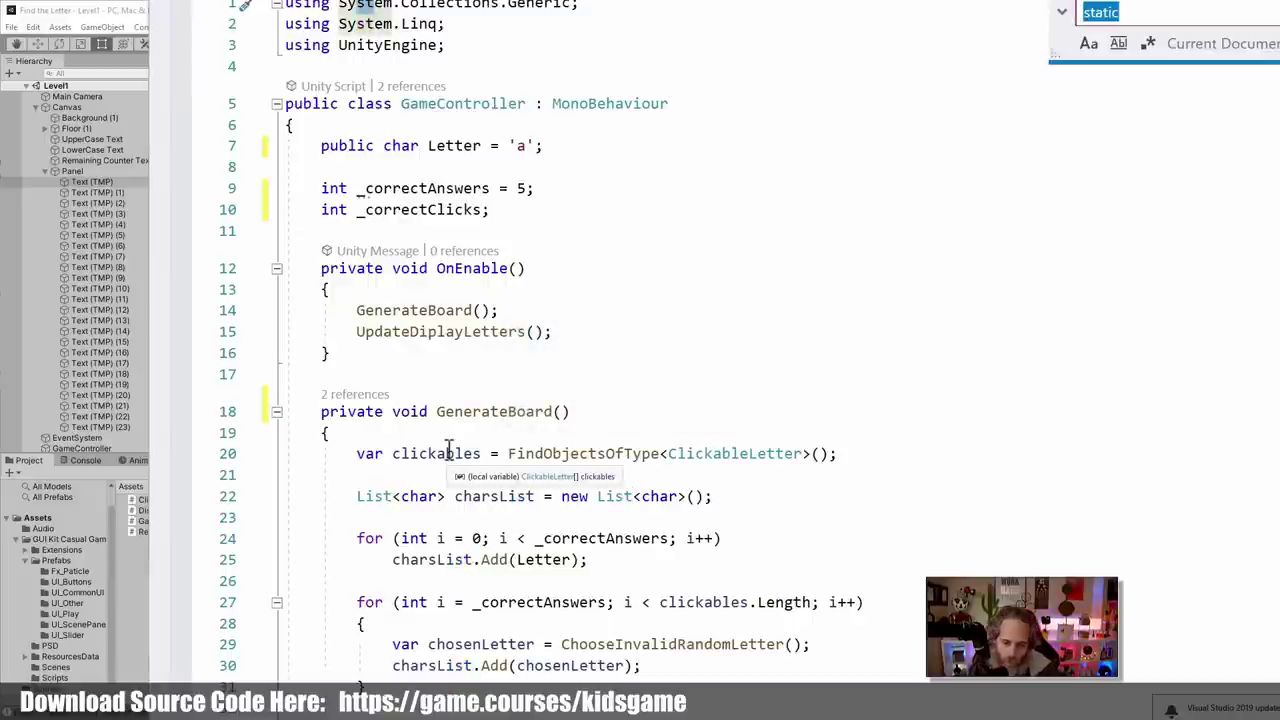
key(Escape)
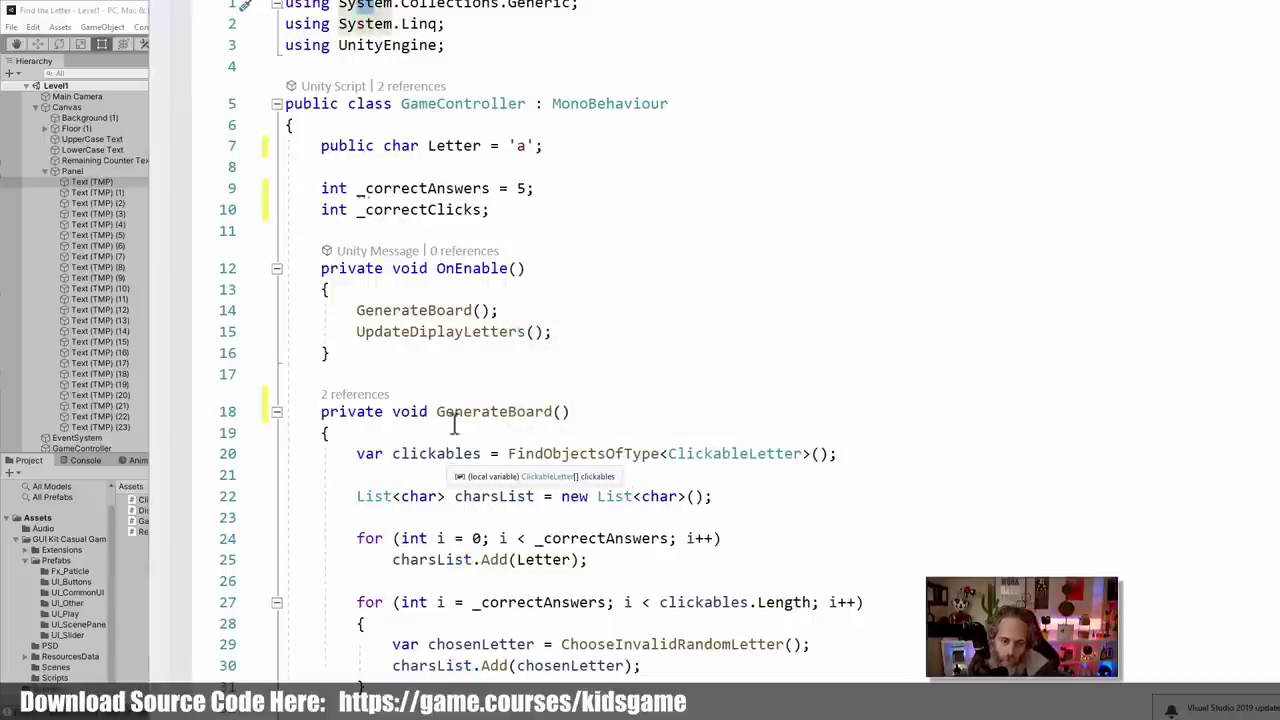
click(455, 214)
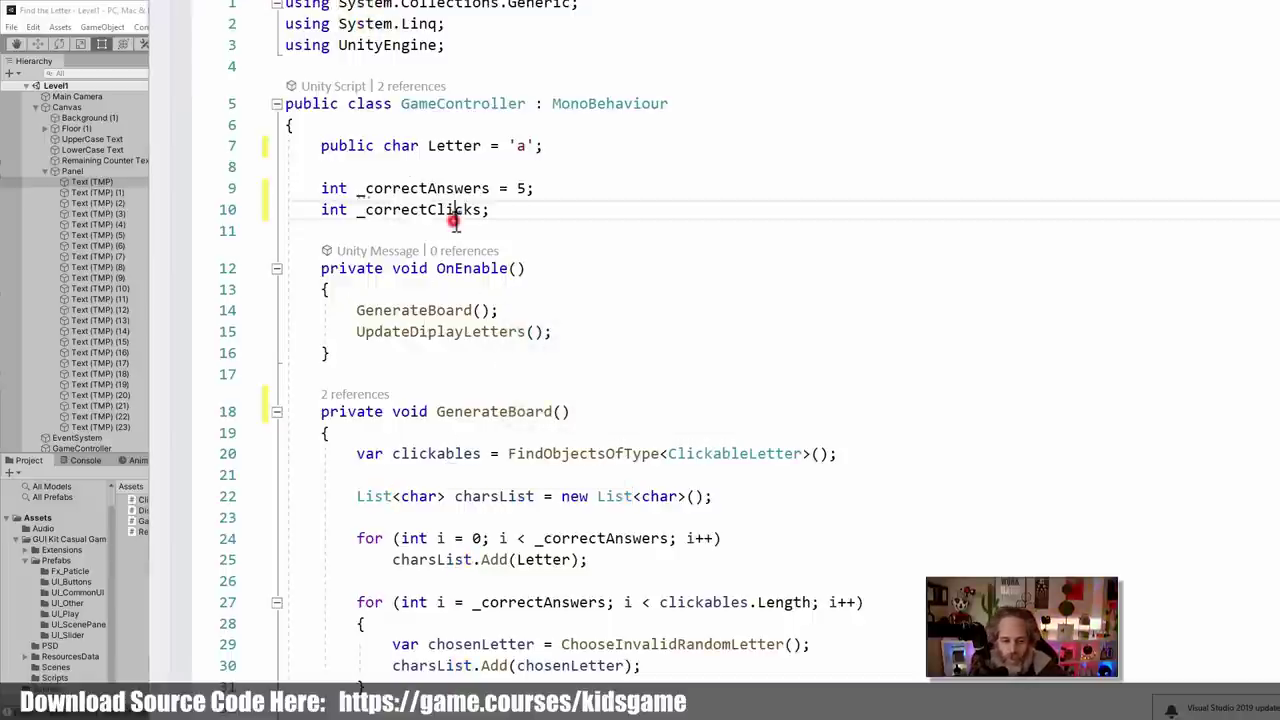
Add an Awake method below the counter fields, without the private modifier
key(End)
key(Return)
key(Return)
text(awa)
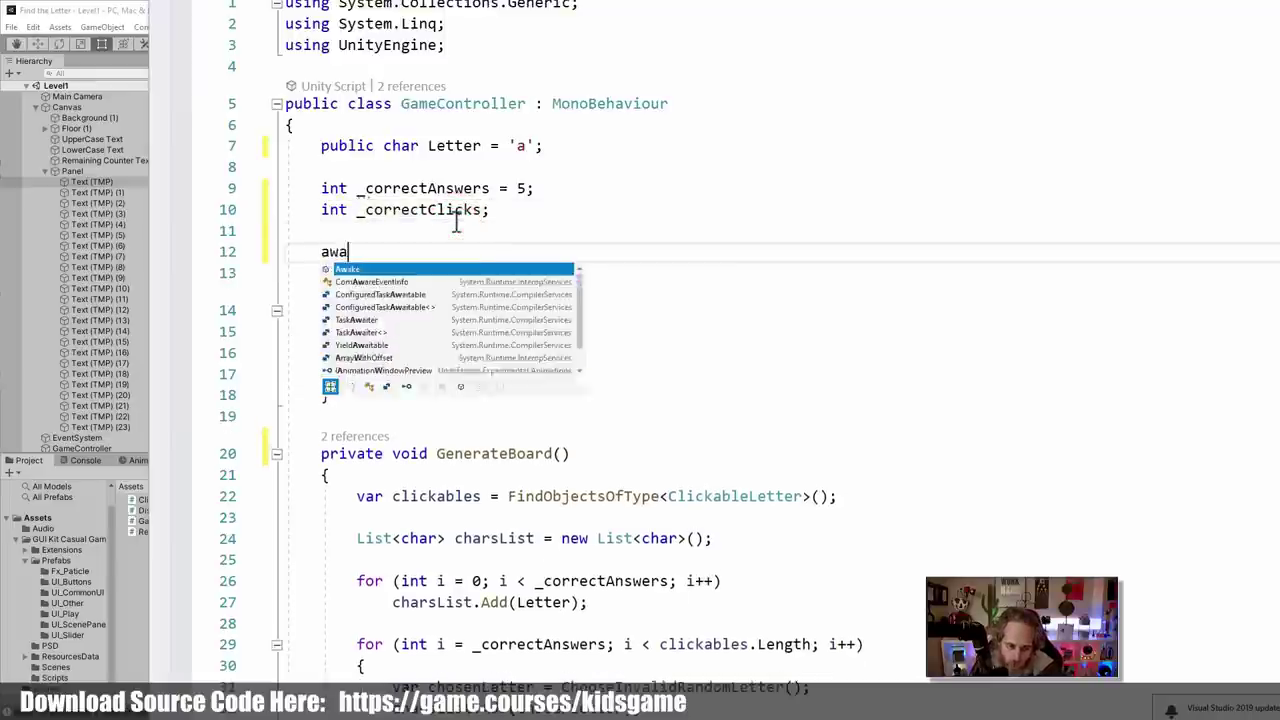
key(Tab)
key(Up)
key(Up)
key(Home)
key(ctrl+shift+Right)
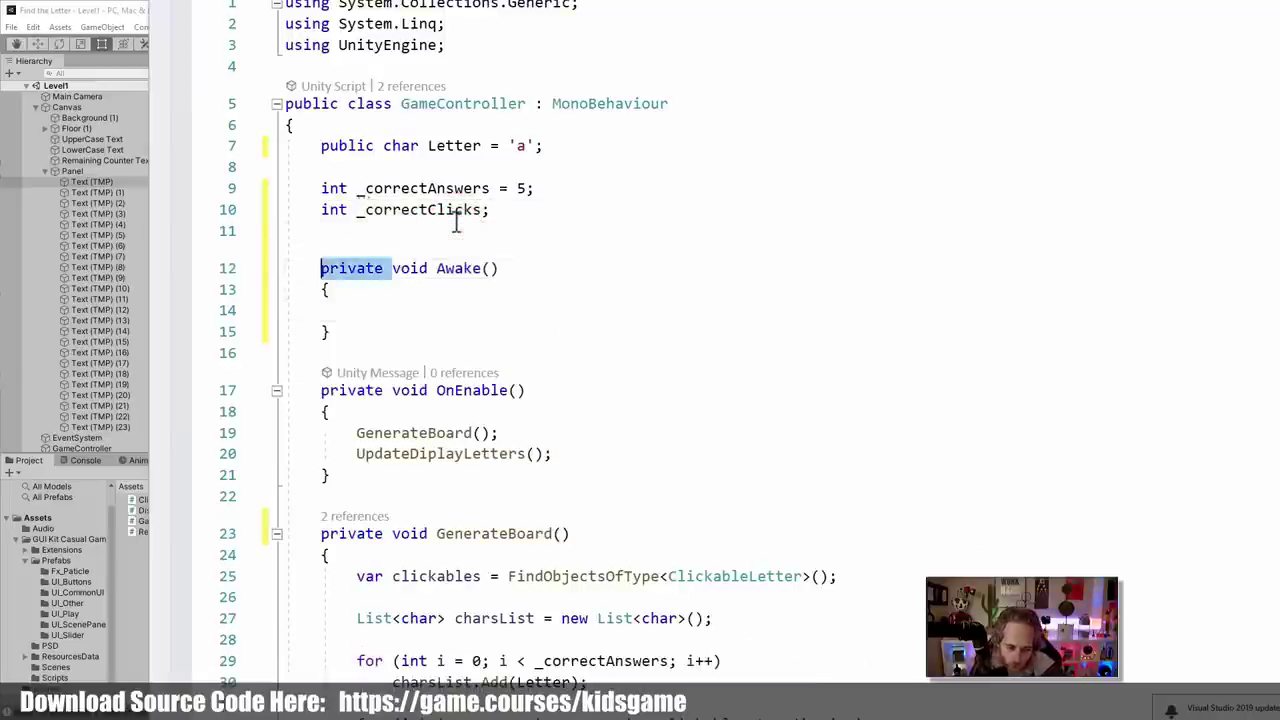
key(Delete)
Remove the private modifier from OnEnable and GenerateBoard
double_click(366, 397)
key(Delete)
key(Delete)
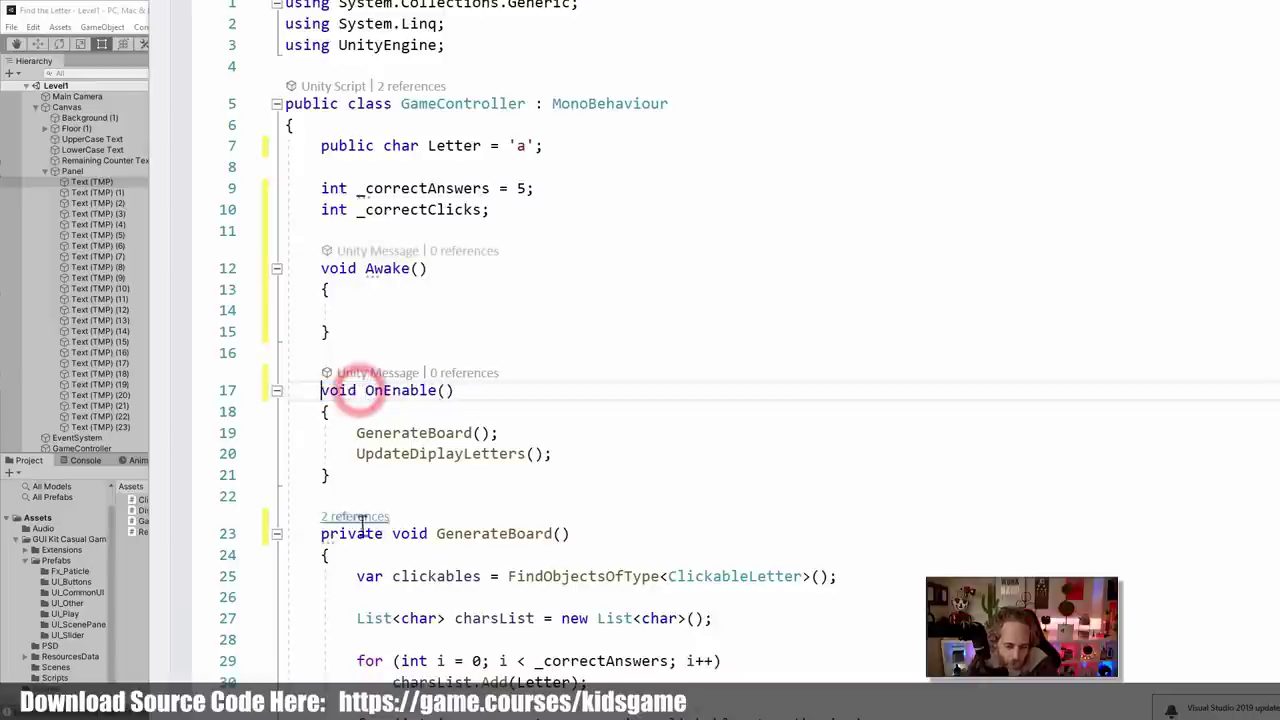
click(350, 537)
double_click(350, 537)
key(Delete)
key(Delete)
Write '_instance = this;' in Awake and generate the _instance field via quick fix
click(369, 314)
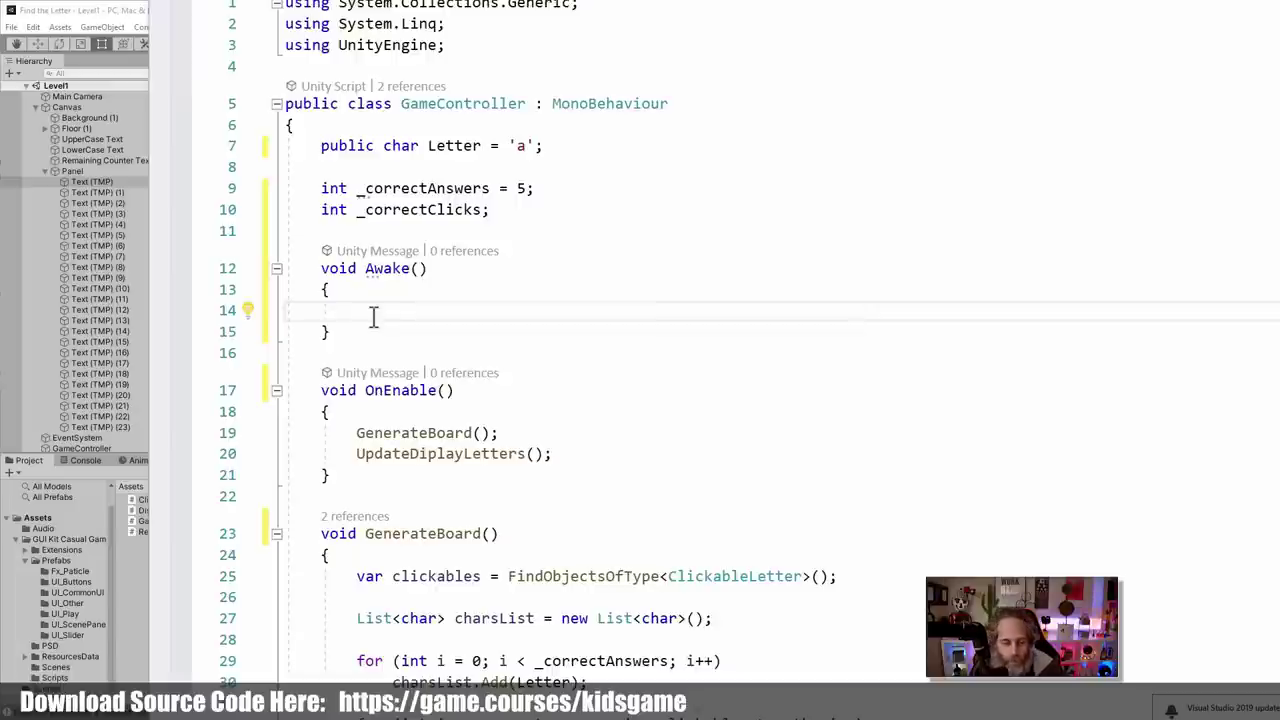
text(_)
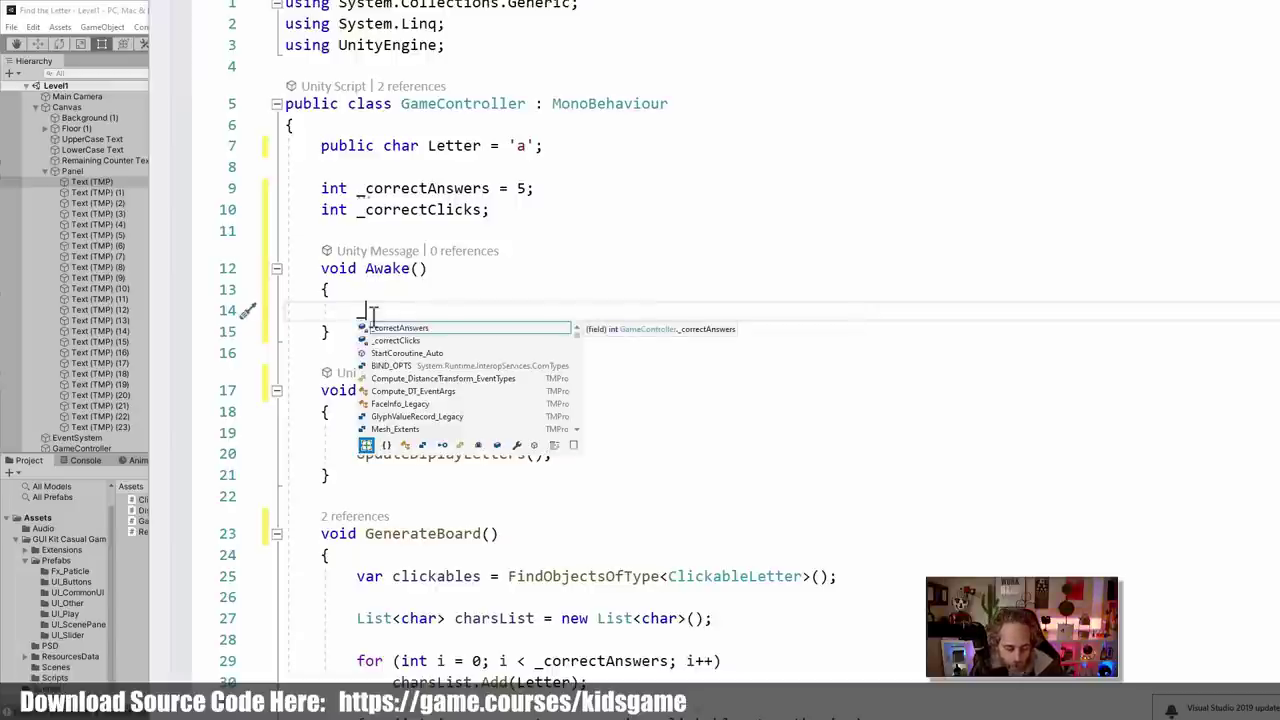
text(instance )
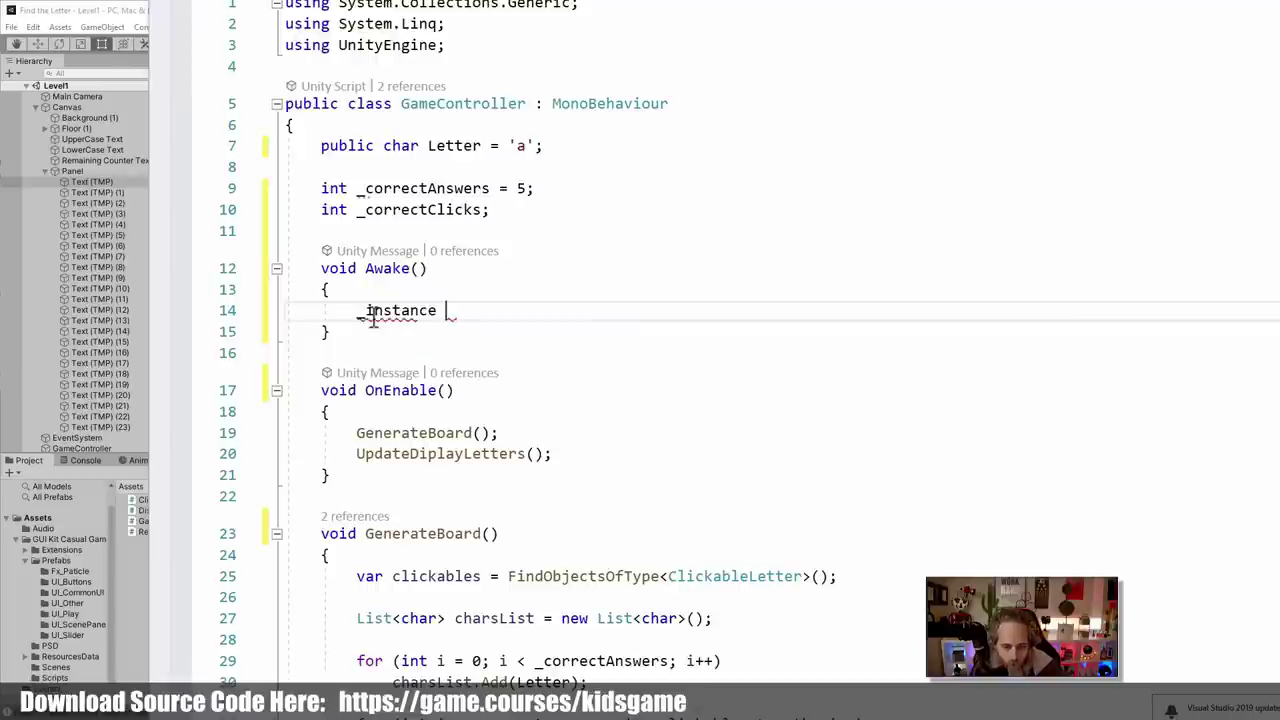
text(= this;)
key(Home)
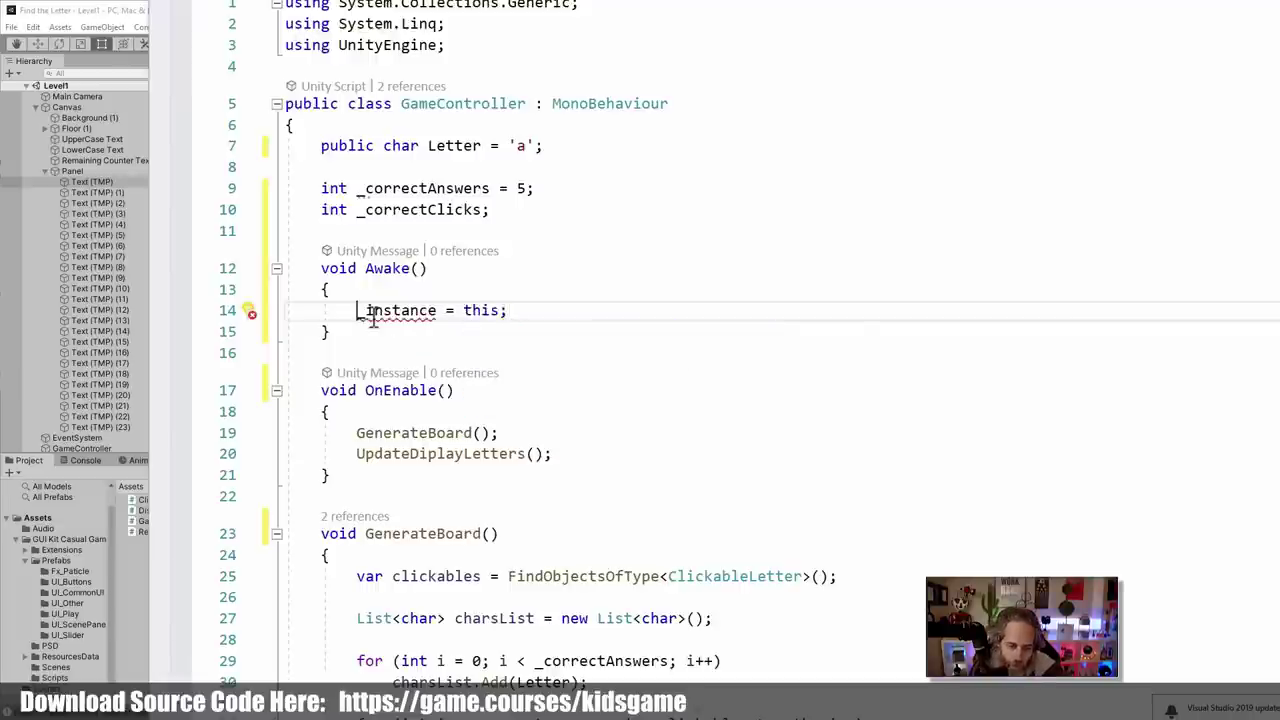
key(ctrl+period)
key(Return)
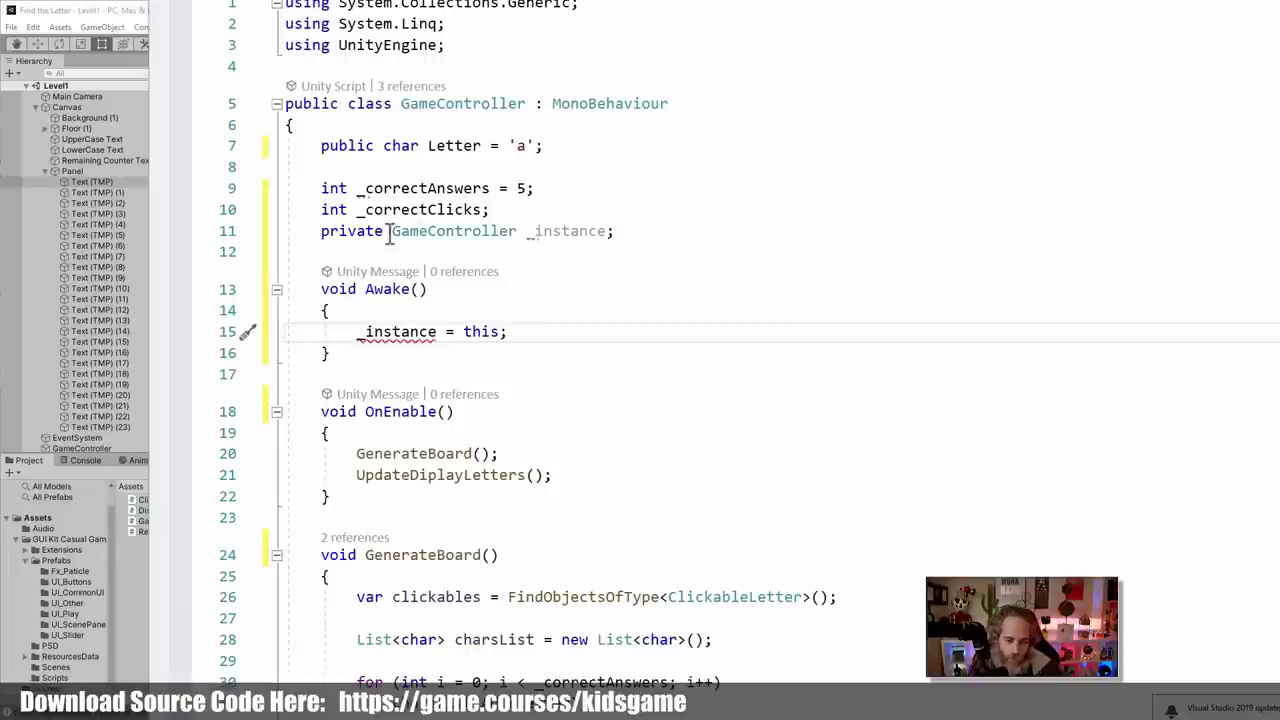
Change the _instance field's modifiers from private to public static
double_click(366, 231)
text(stat)
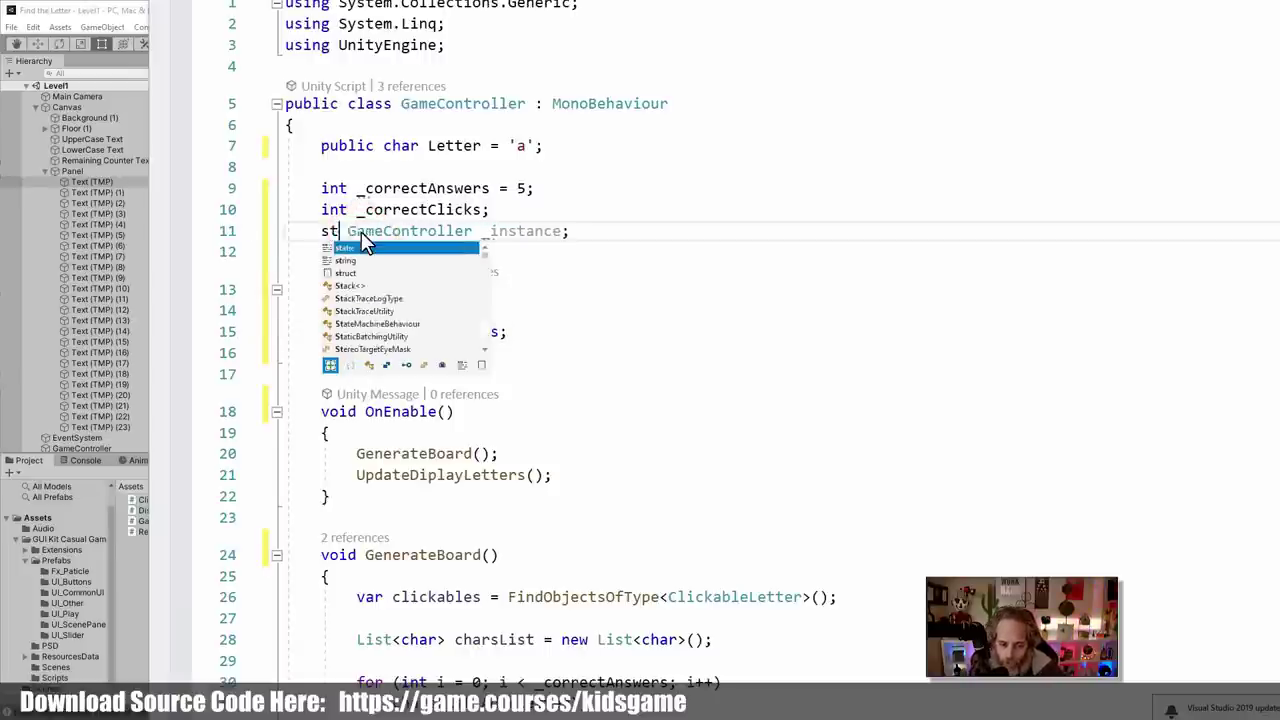
text(ic)
key(Home)
key(Return)
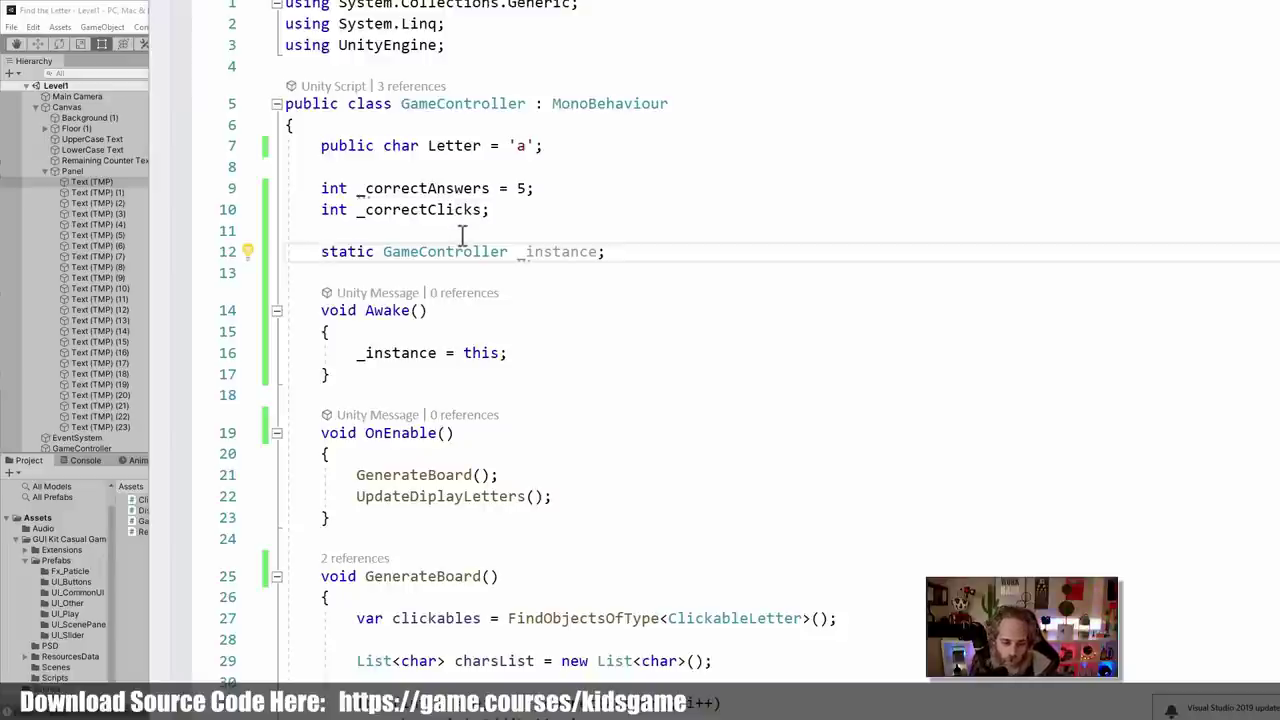
text(public)
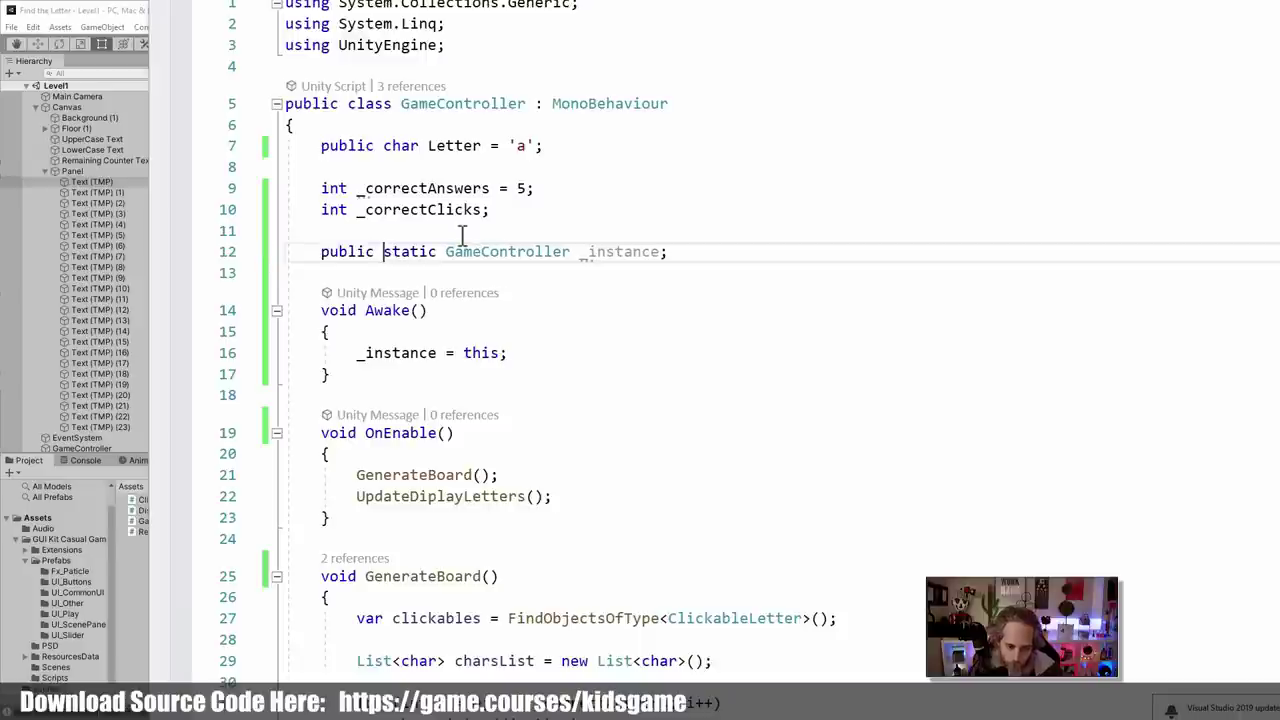
Rename _instance to Instance and add '{ get; private set; }' accessors
click(593, 251)
key(BackSpace)
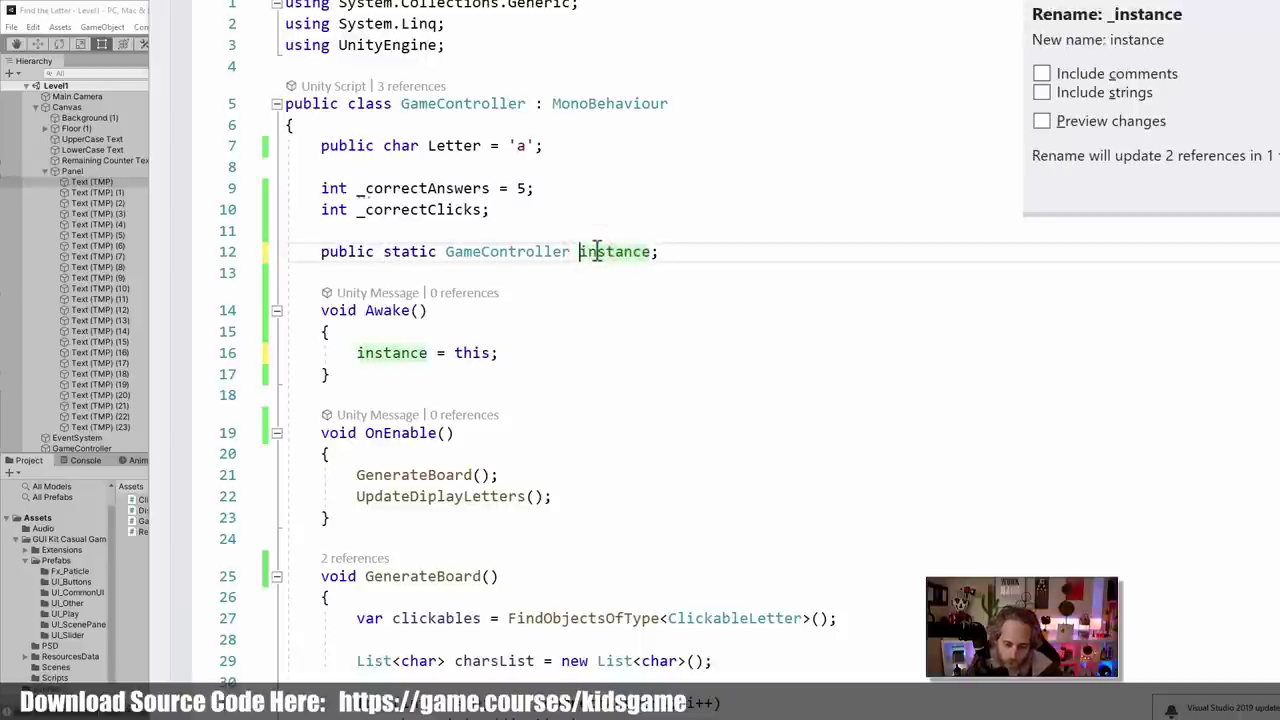
key(Delete)
text(I)
key(Return)
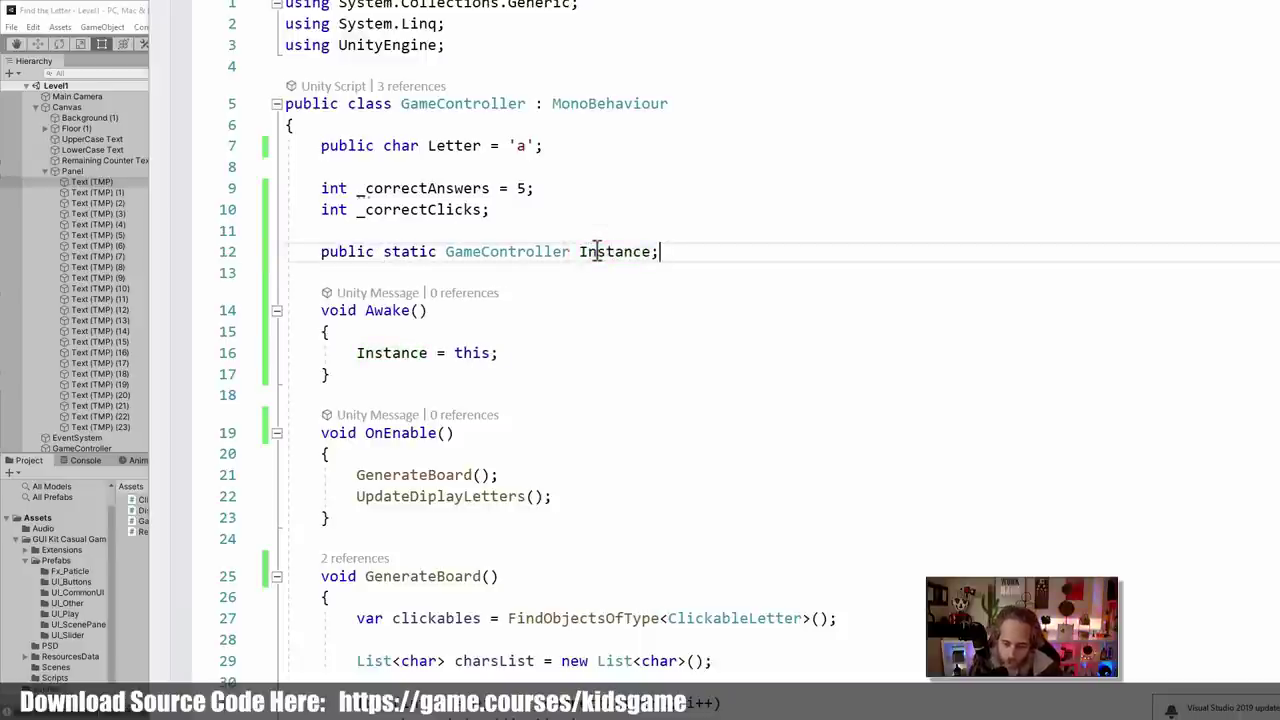
key(Left)
text({ get;)
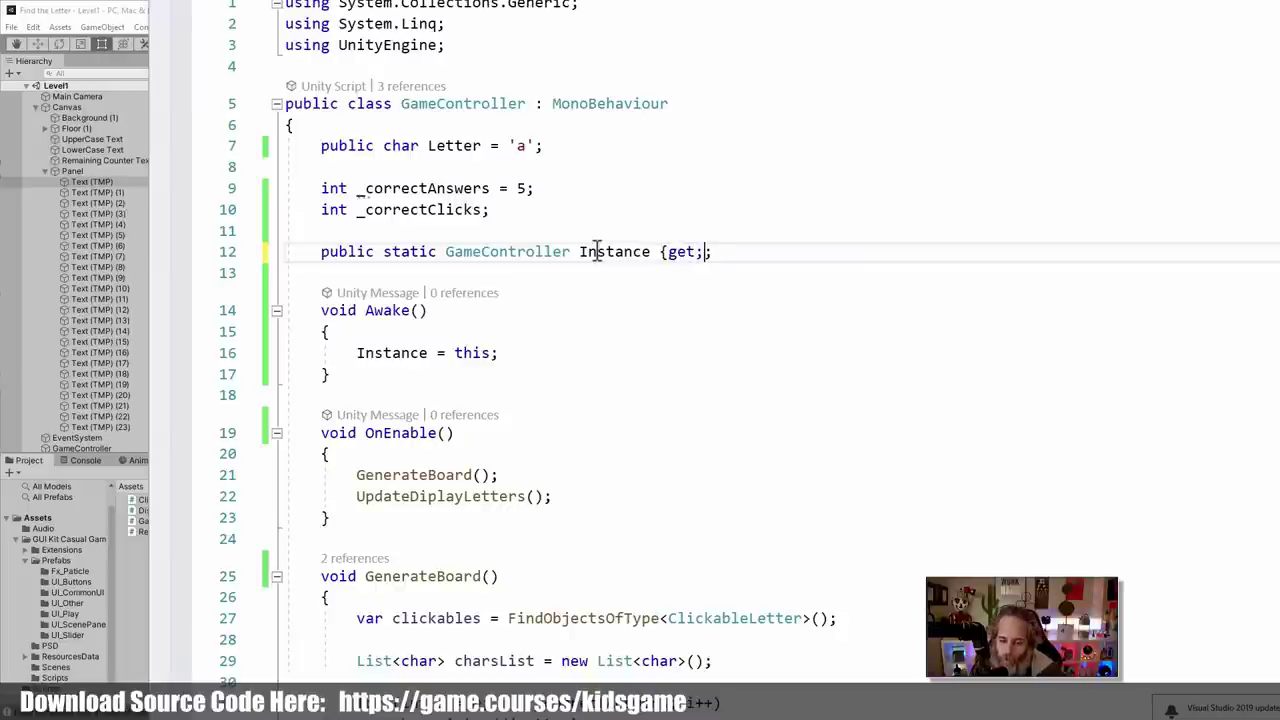
text( private set; )
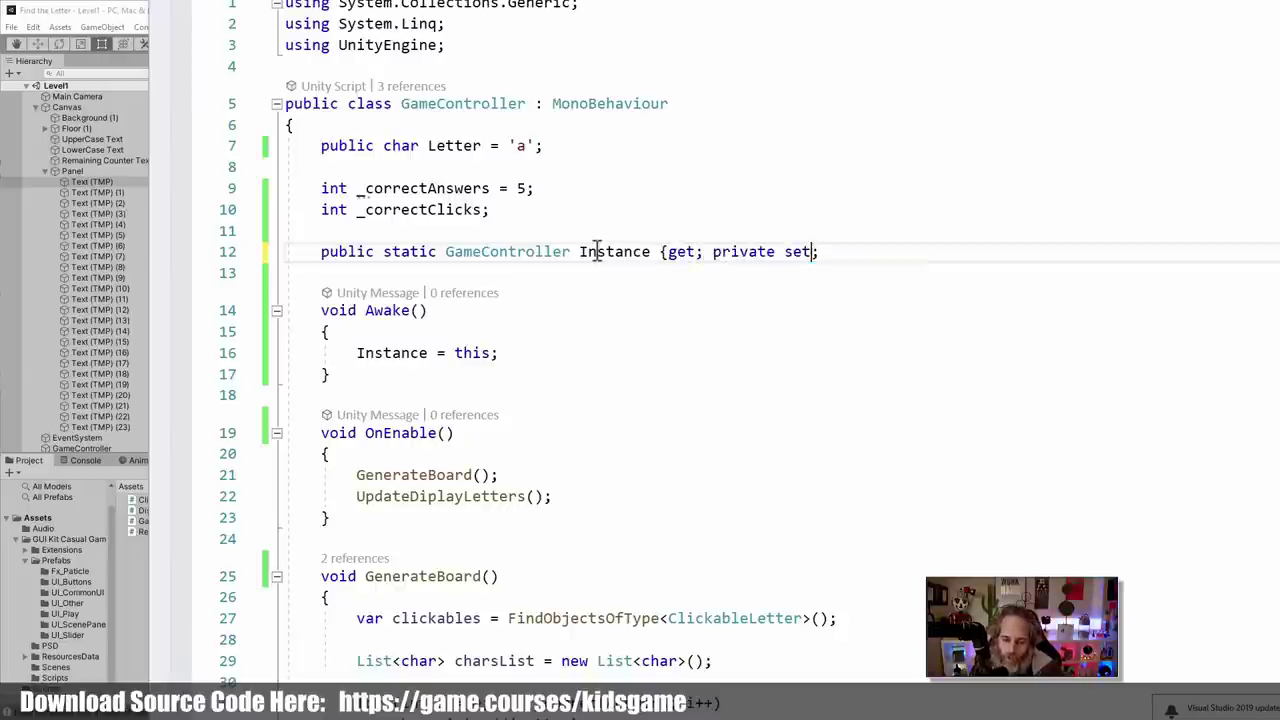
text(})
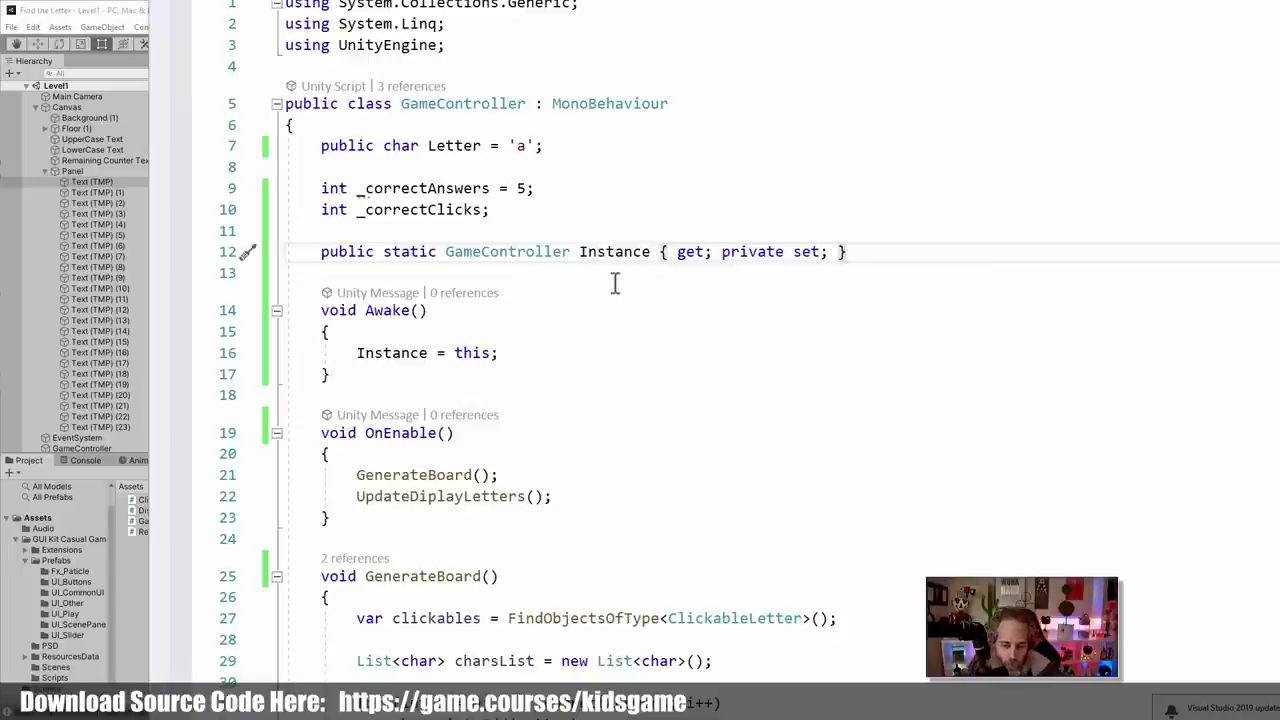
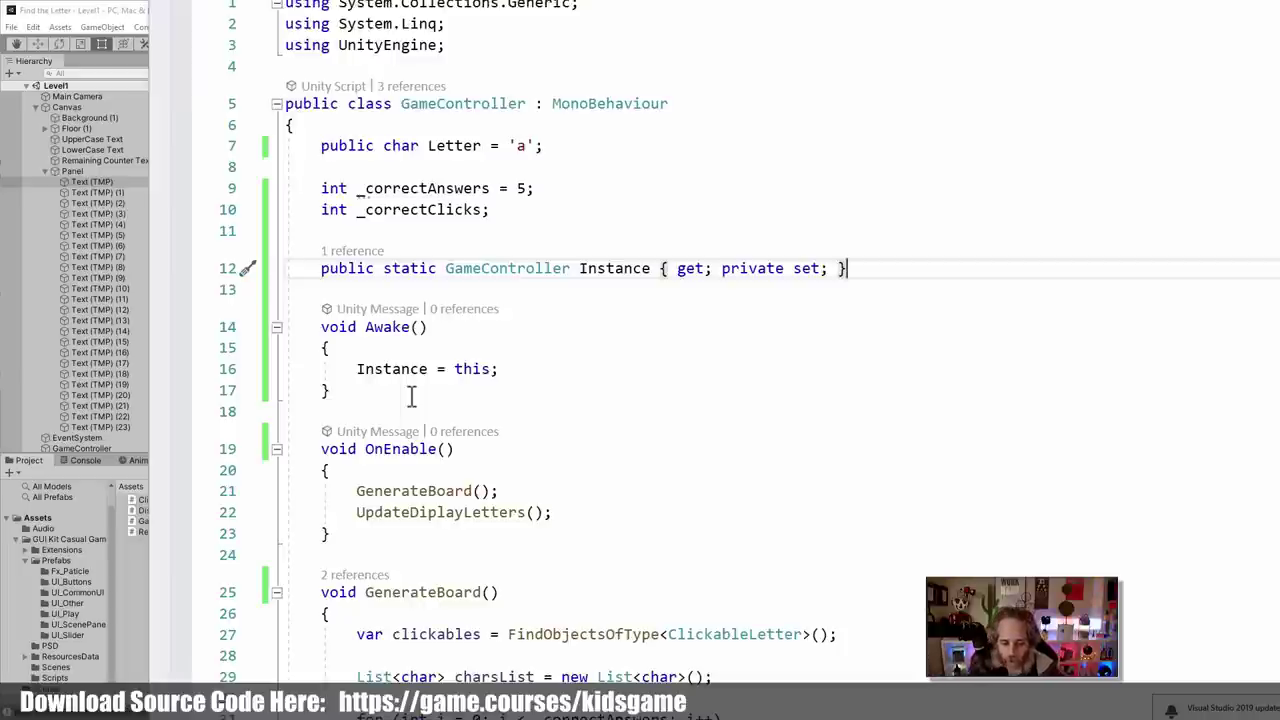
Convert GameController's Awake into the expression body `void Awake() => Instance = this;`
click(390, 348)
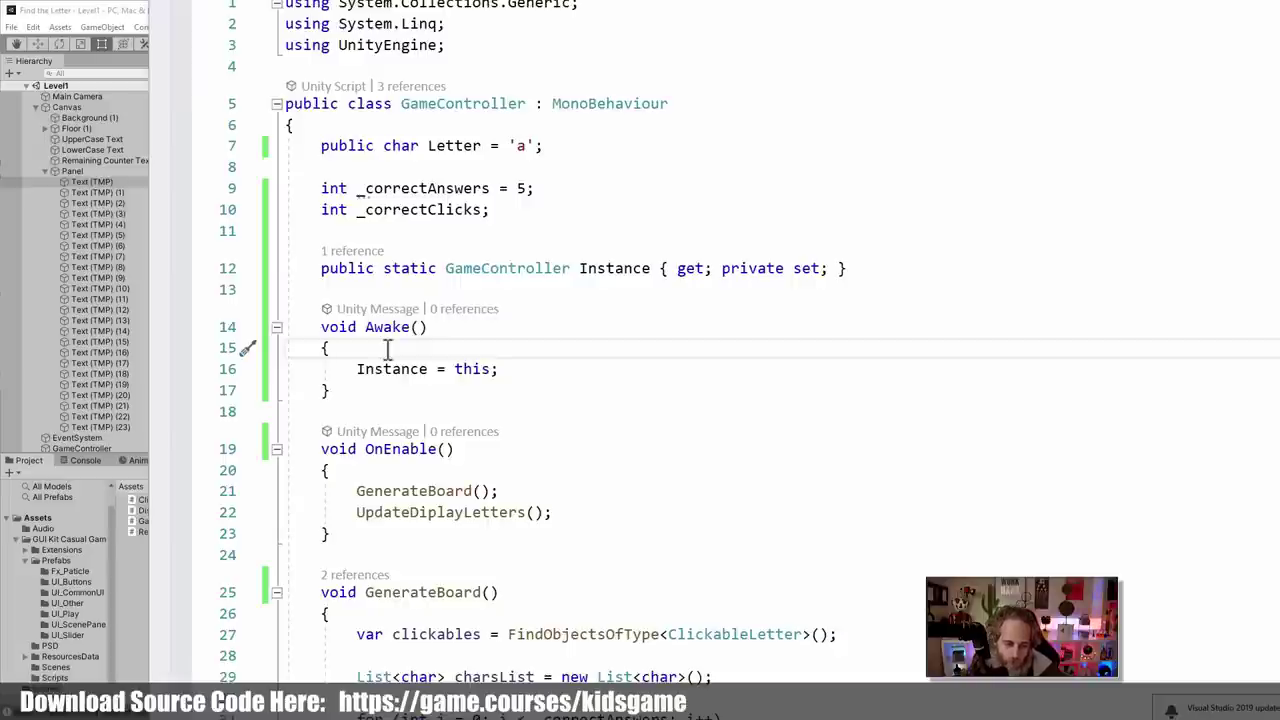
key(ctrl+period)
key(Return)
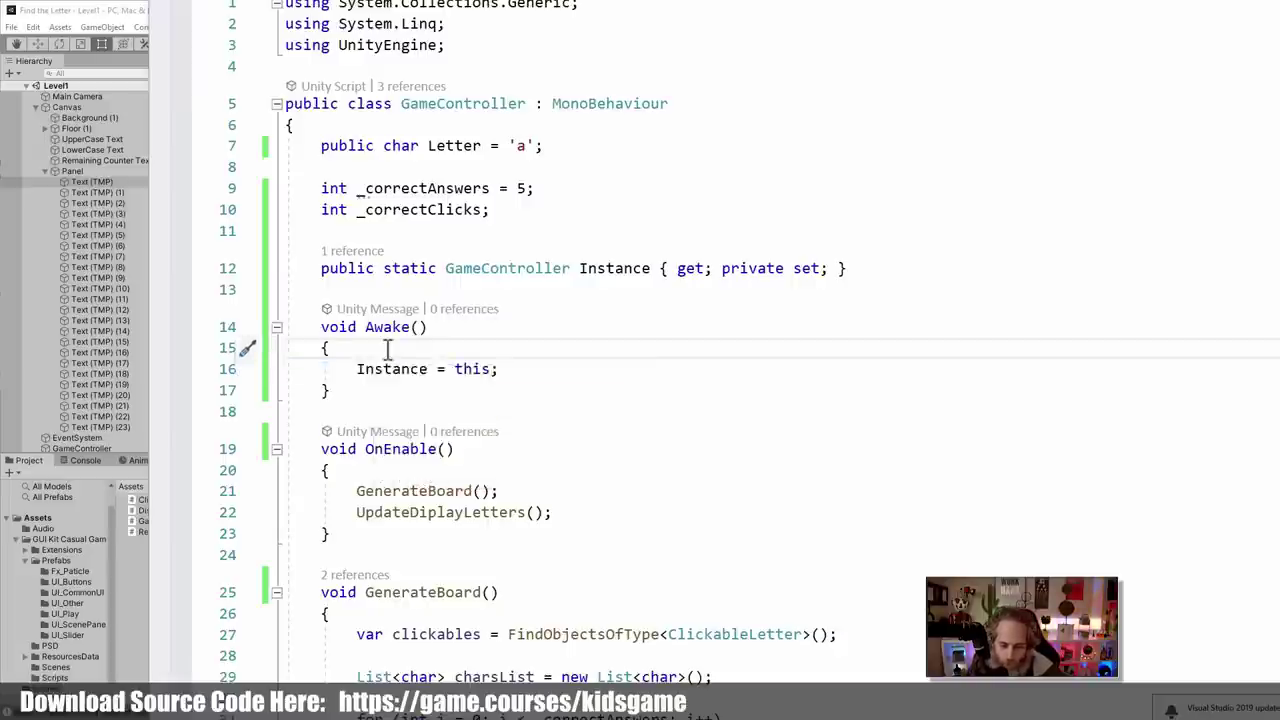
click(553, 327)
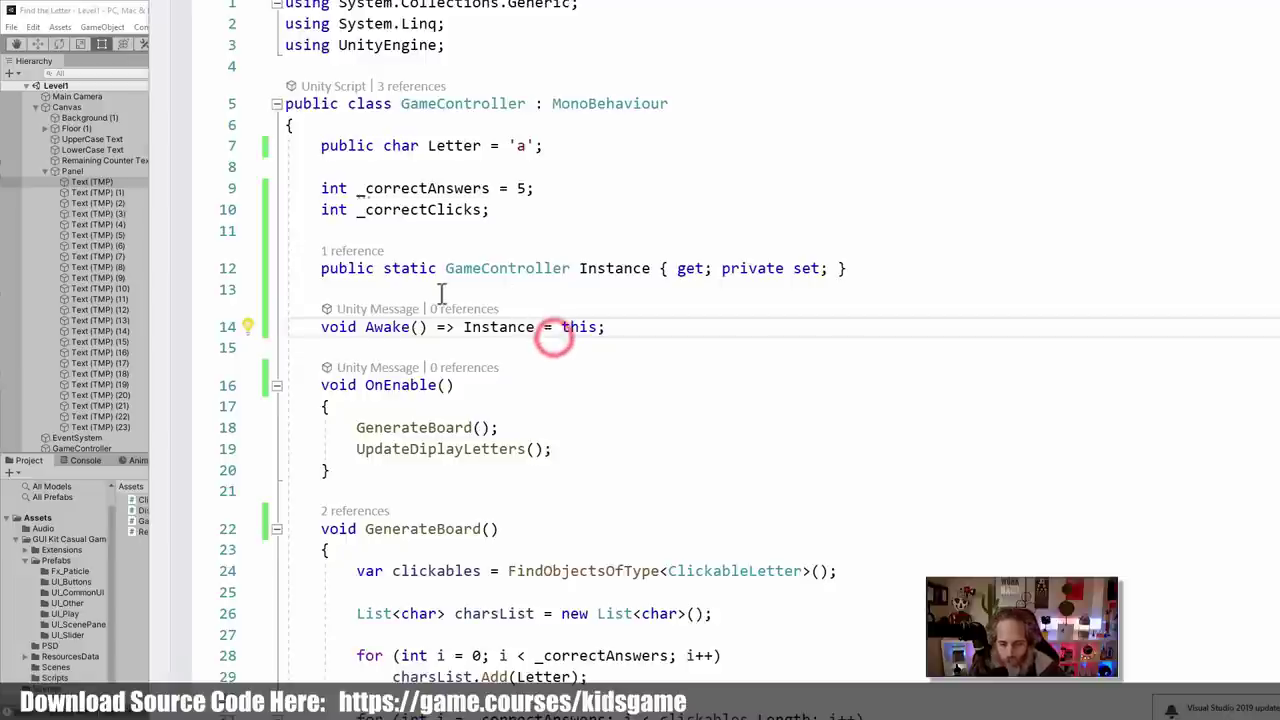
double_click(614, 268)
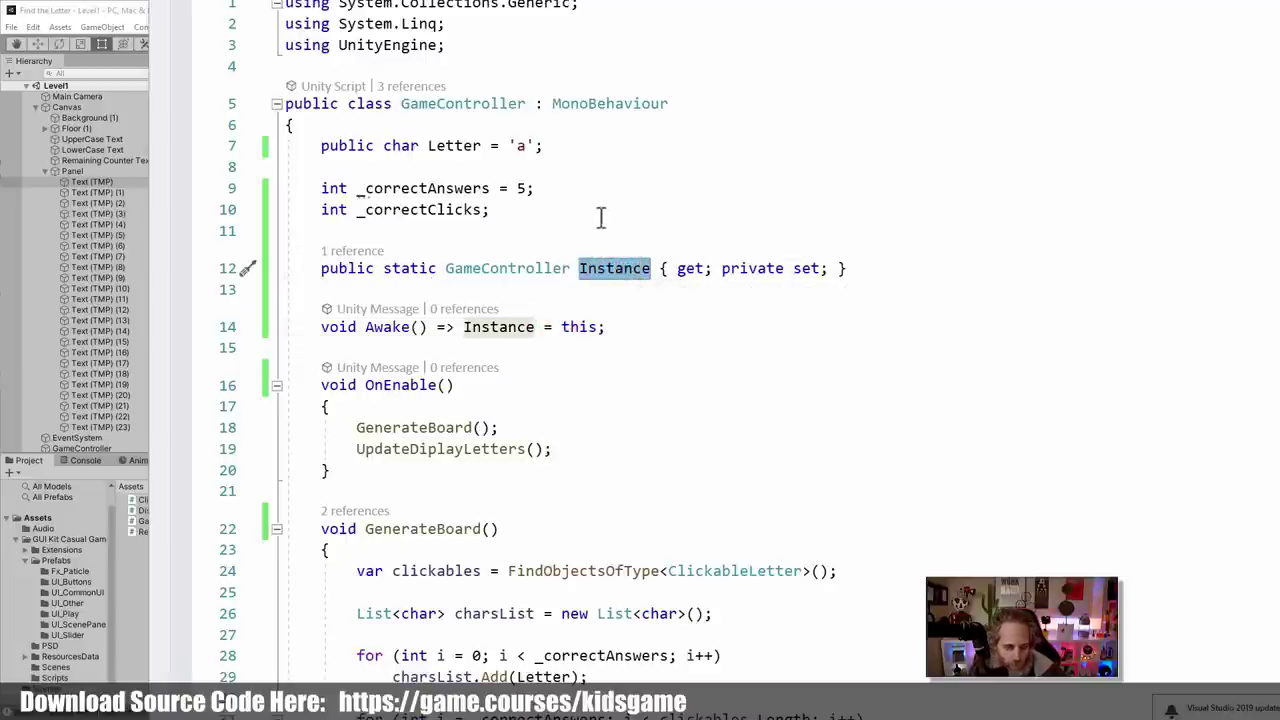
In ClickableLetter, insert `.Instance` after GameController on lines 11 and 15, then build the solution
click(320, 2)
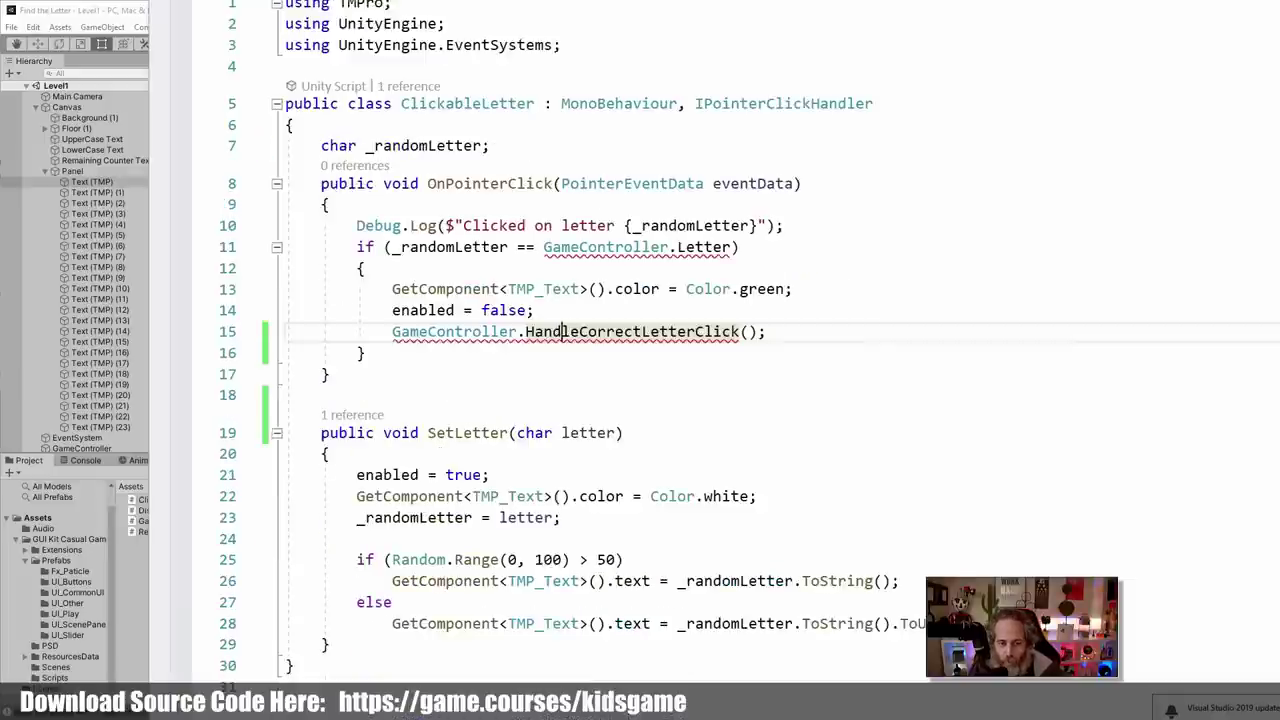
click(518, 332)
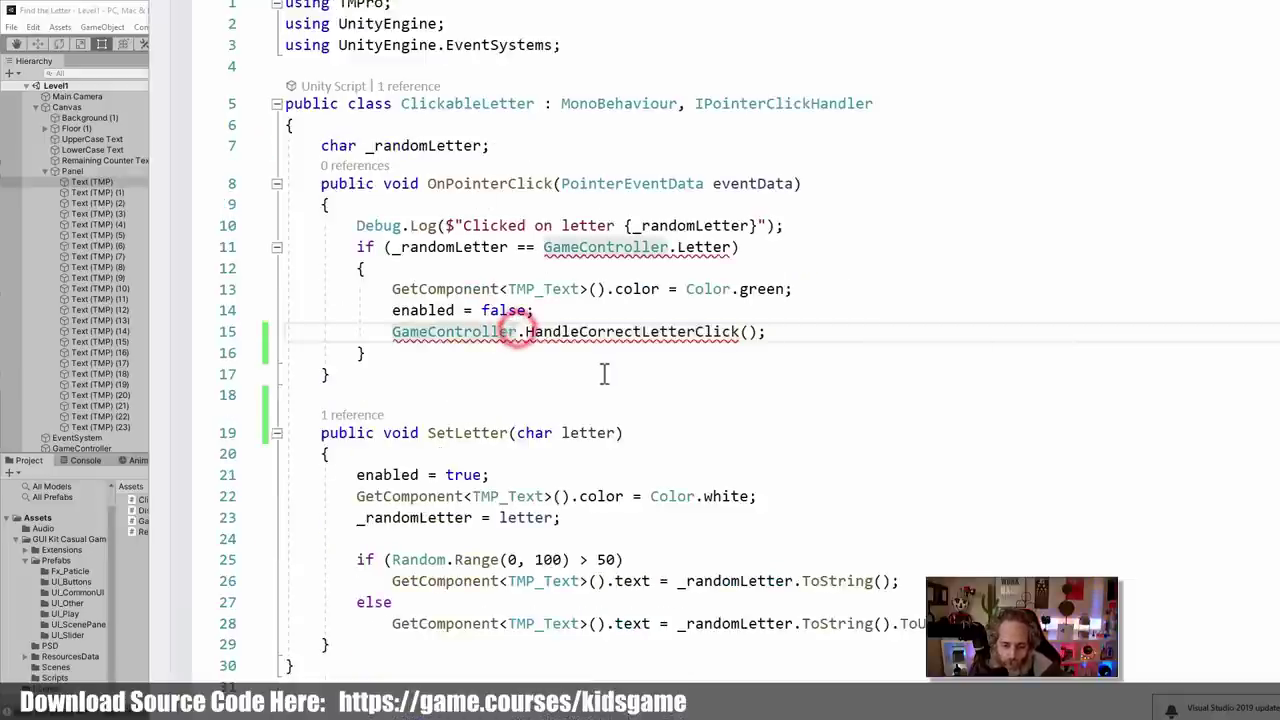
text(.Instance)
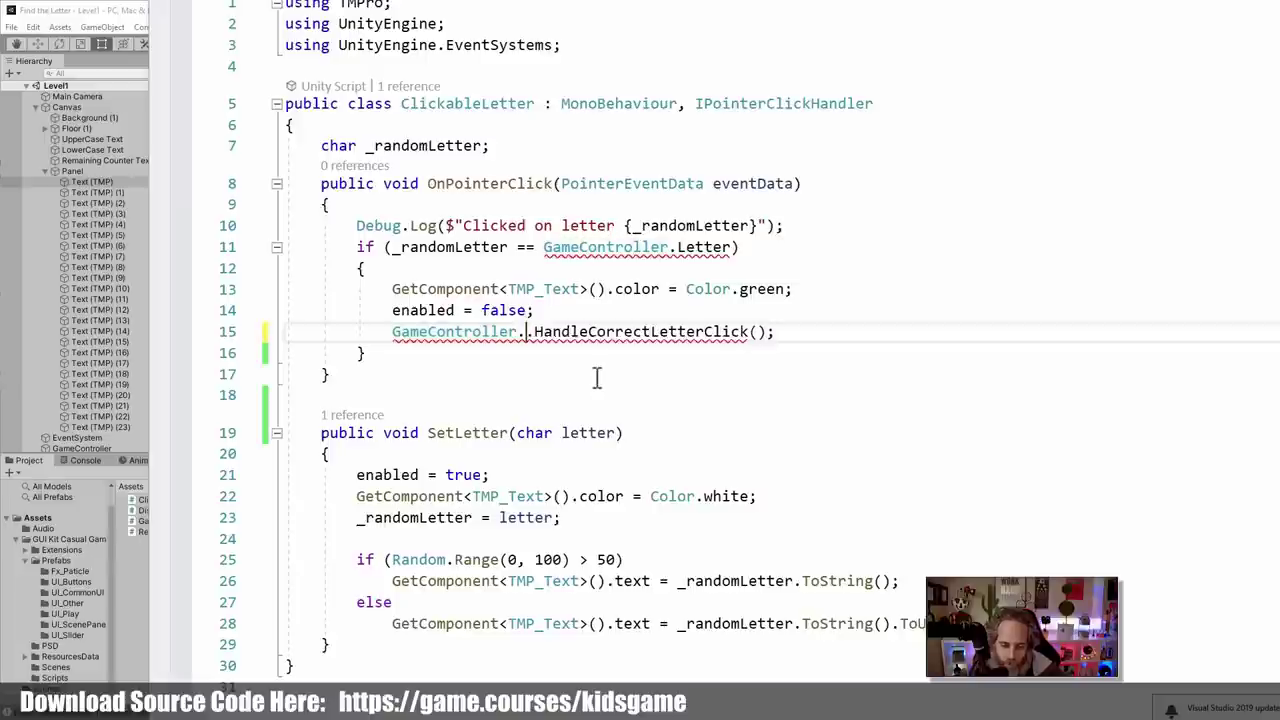
click(669, 247)
text(.Instance)
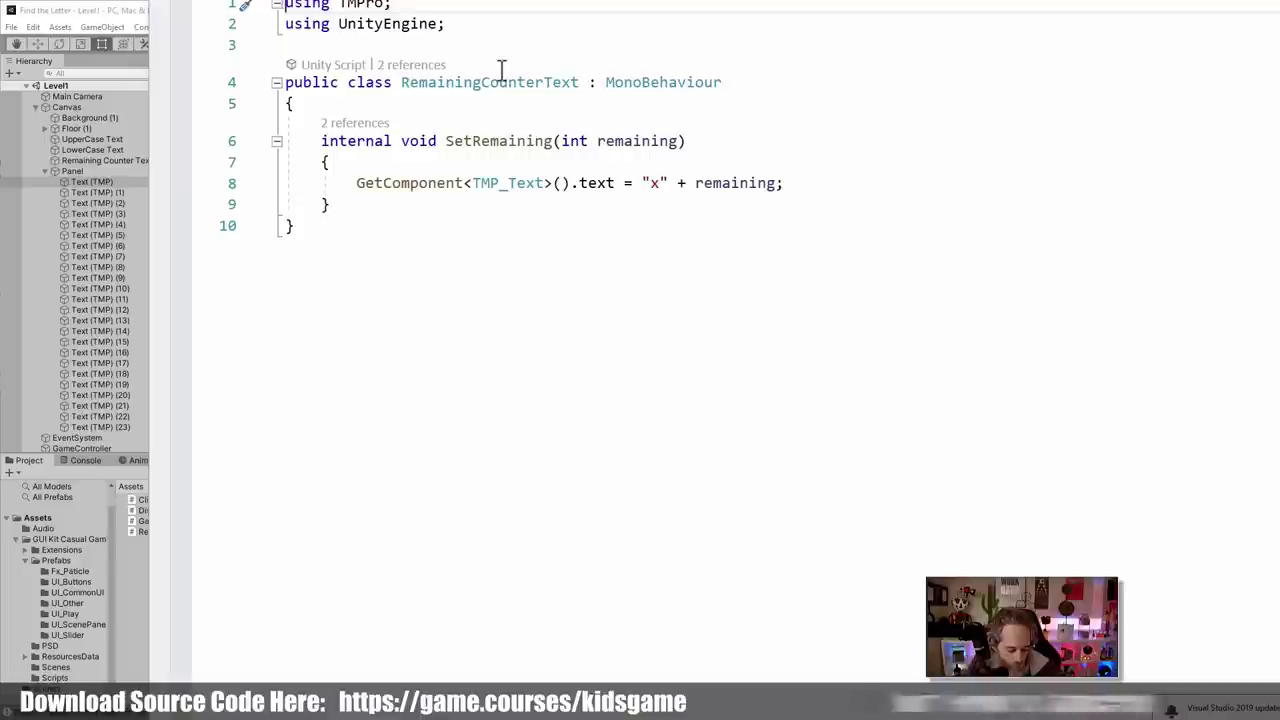
key(ctrl+shift+b)
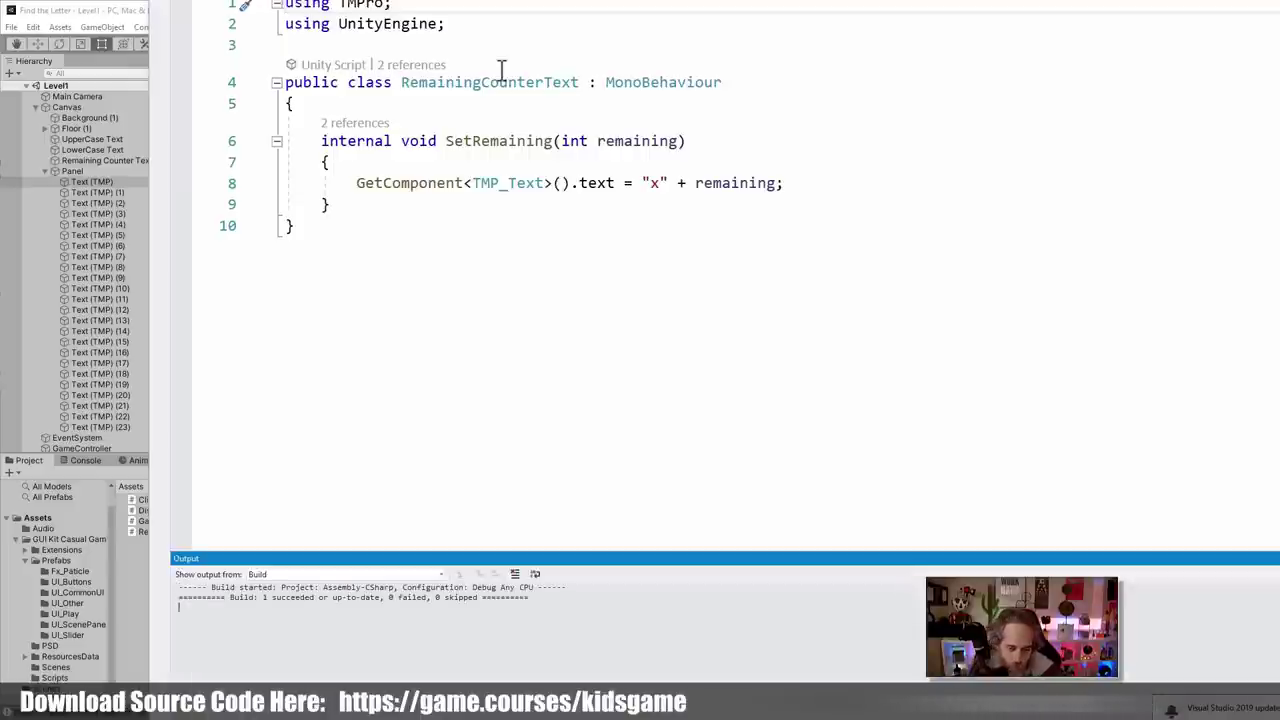
click(127, 22)
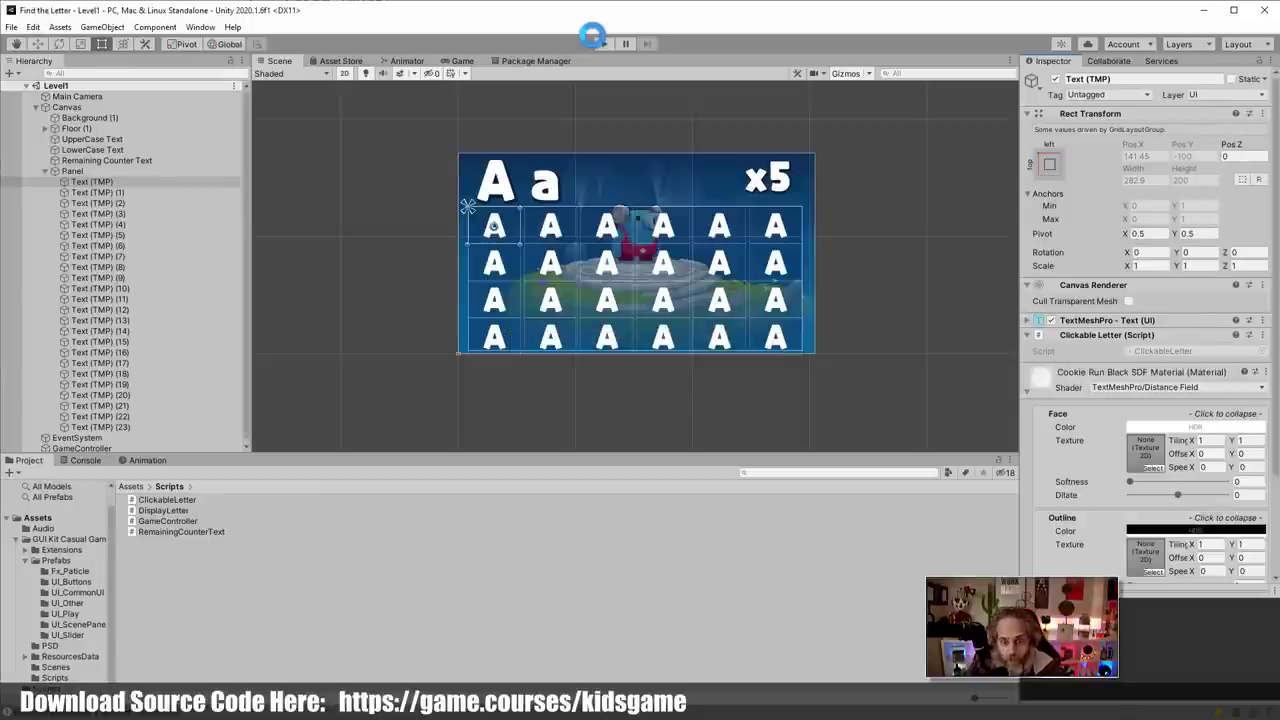
Playtest by clicking all five a/A letters, stop play mode, and reopen the ClickableLetter script
click(600, 43)
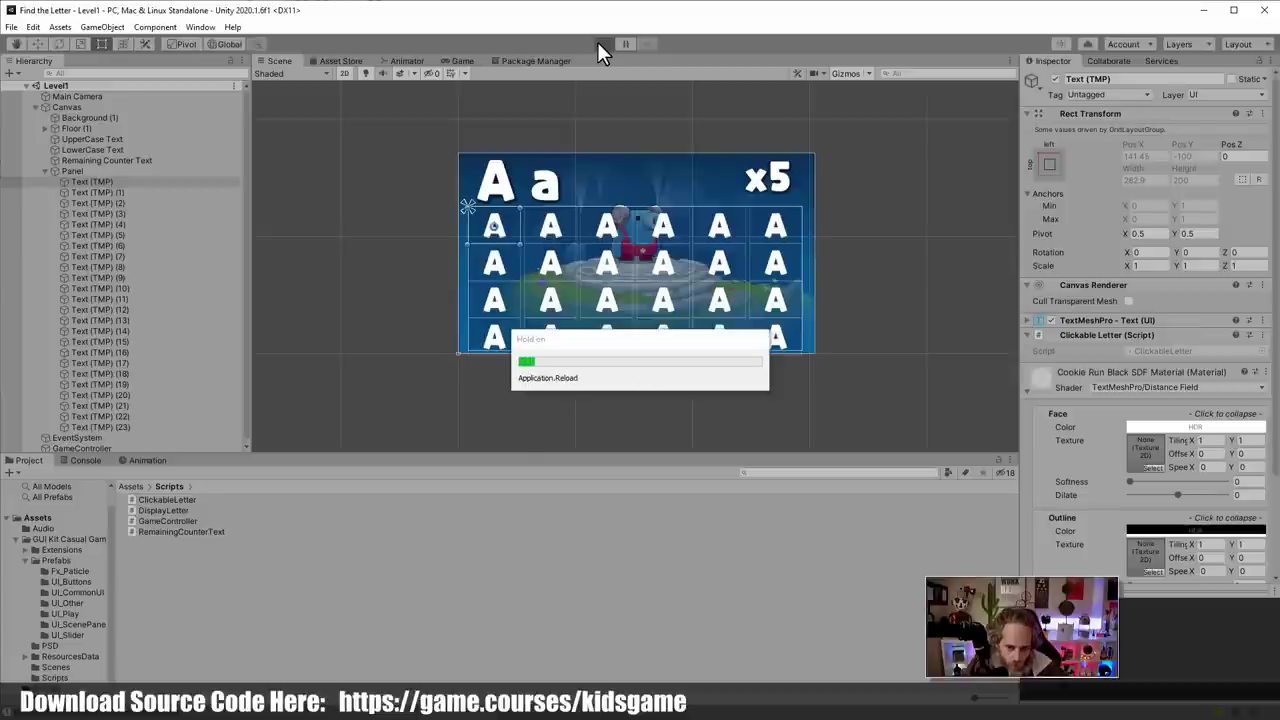
click(580, 225)
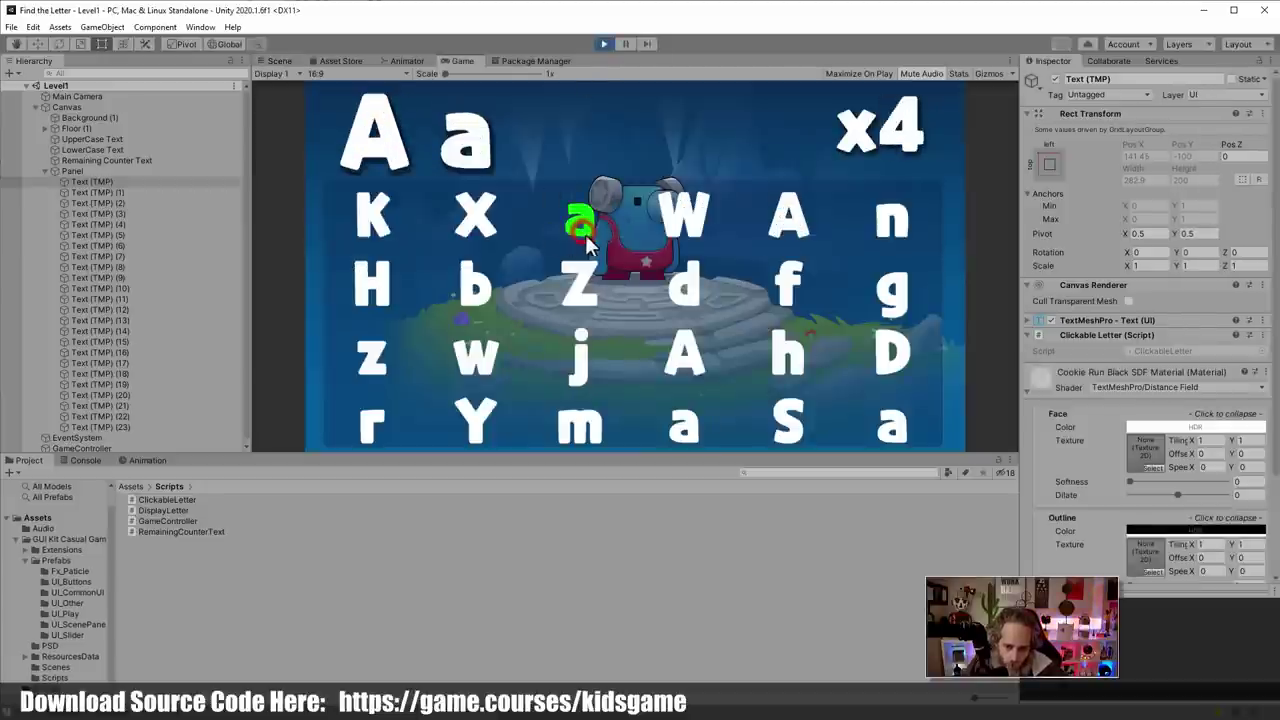
click(793, 228)
click(688, 360)
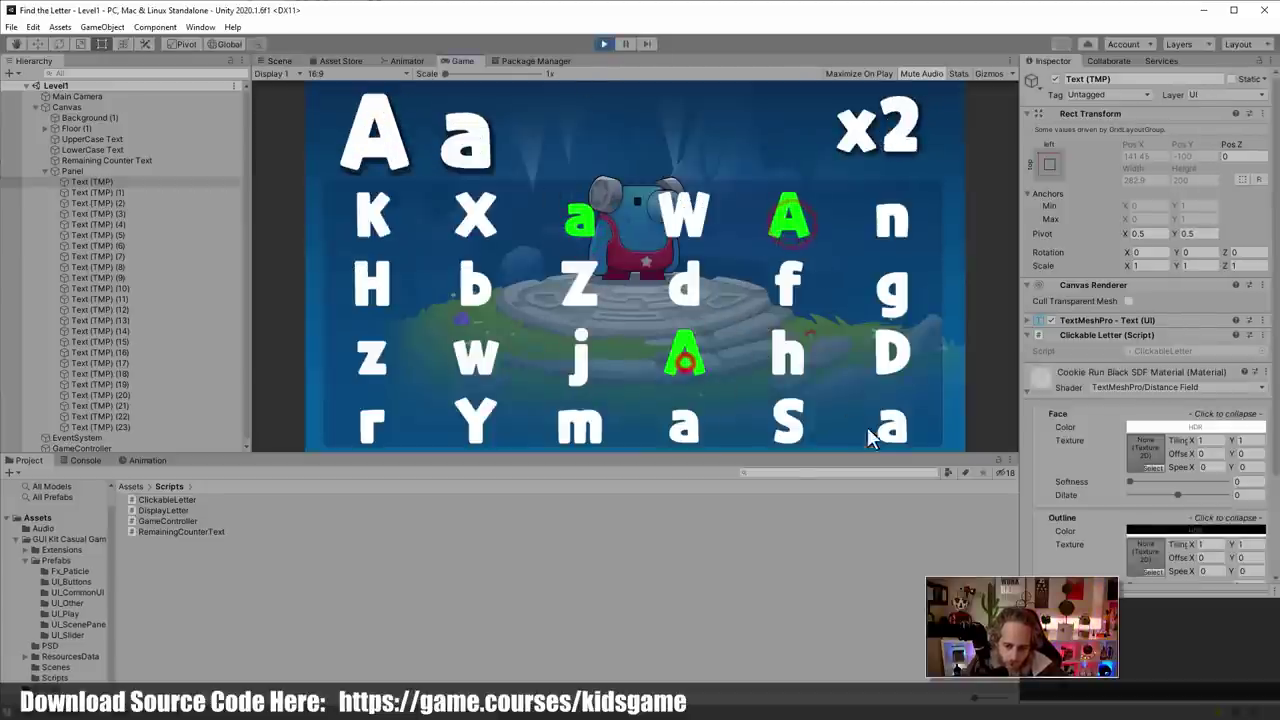
click(893, 432)
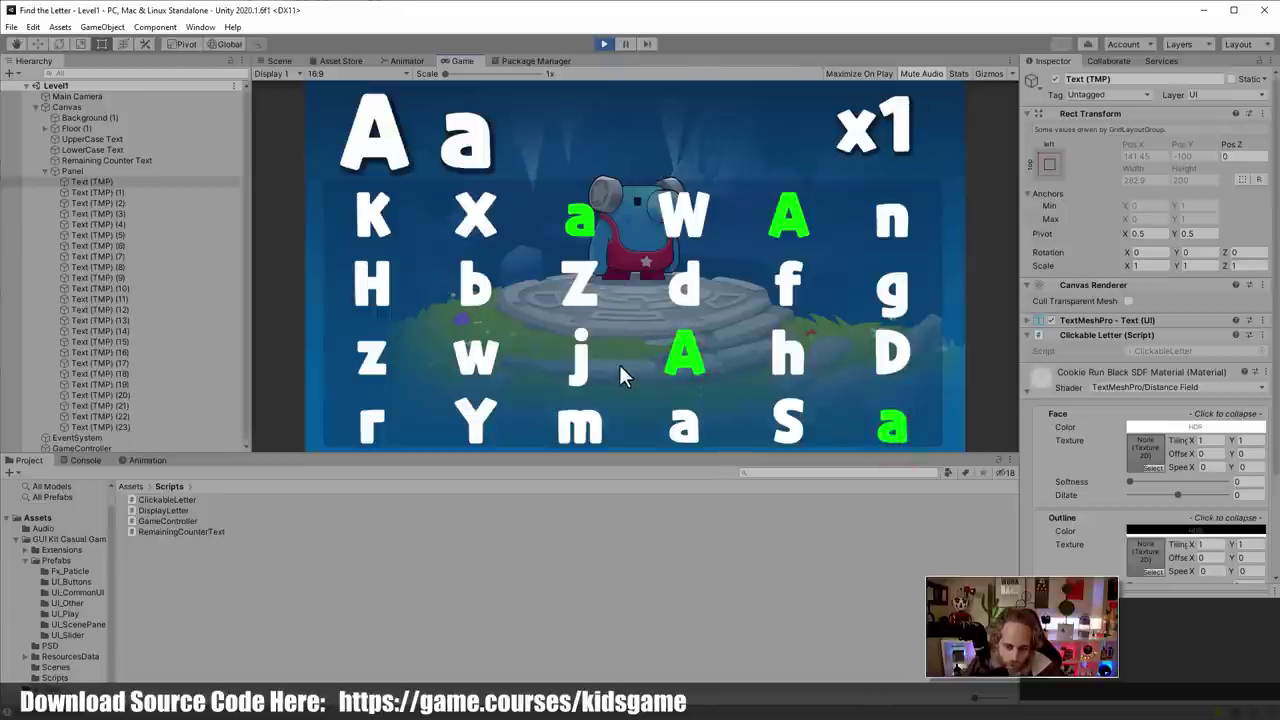
click(662, 427)
click(604, 44)
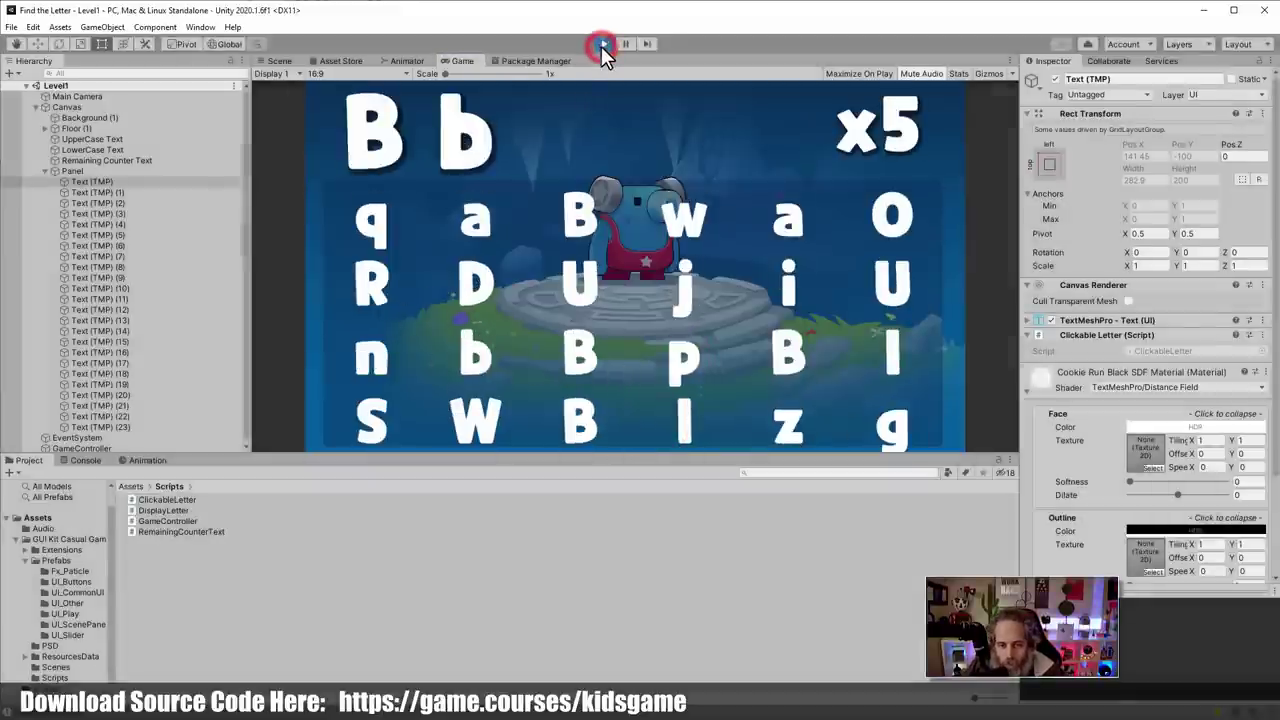
double_click(1139, 350)
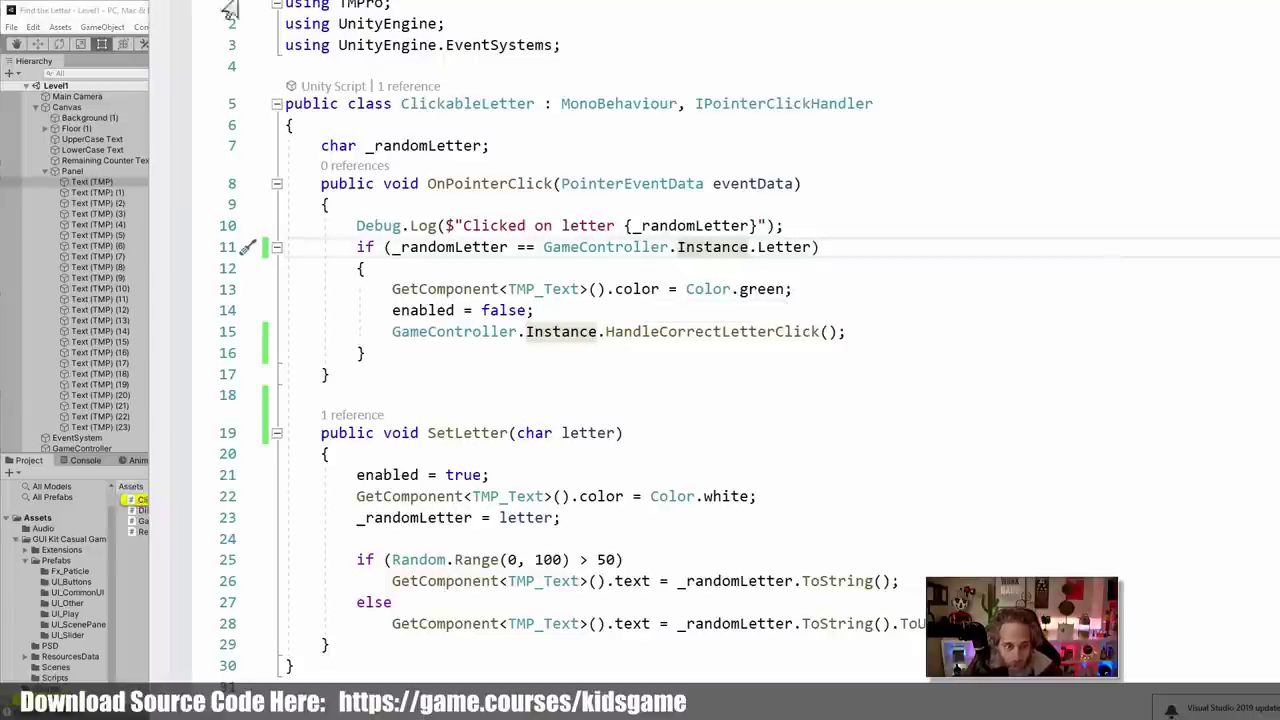
Go to Instance's definition and convert Awake back to a block body containing `Instance = this;`
click(750, 247)
key(F12)
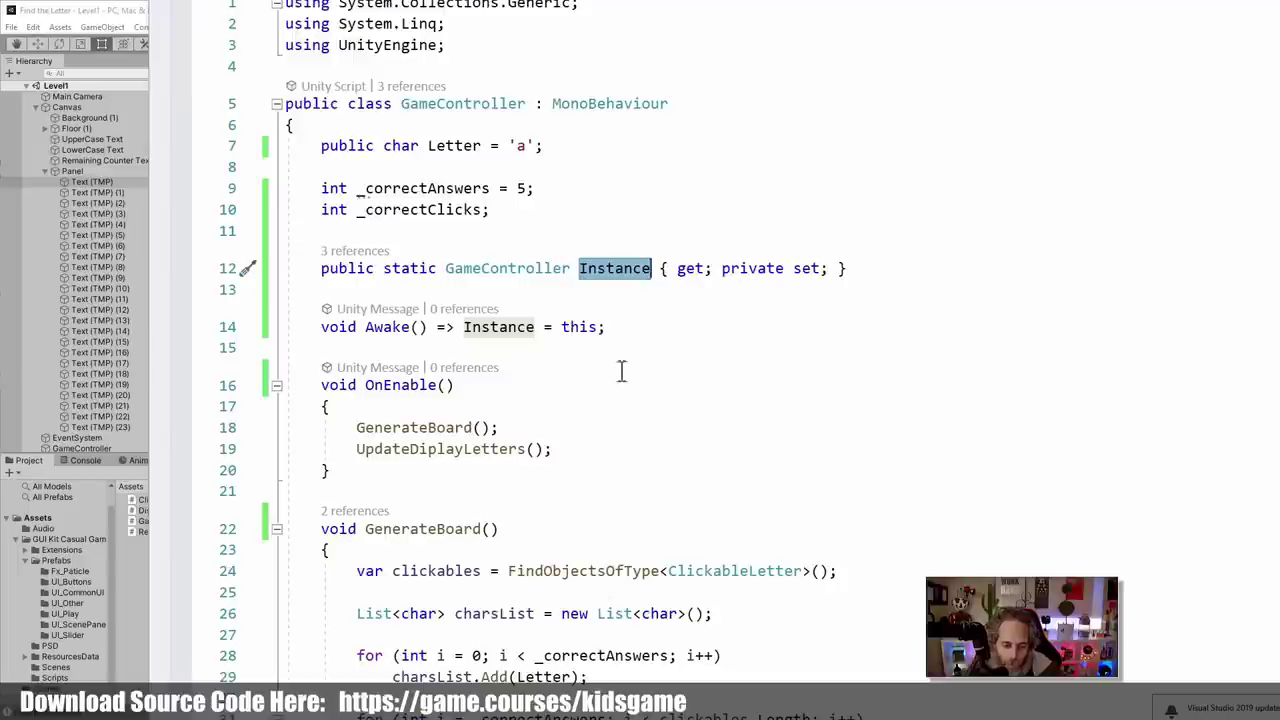
click(675, 327)
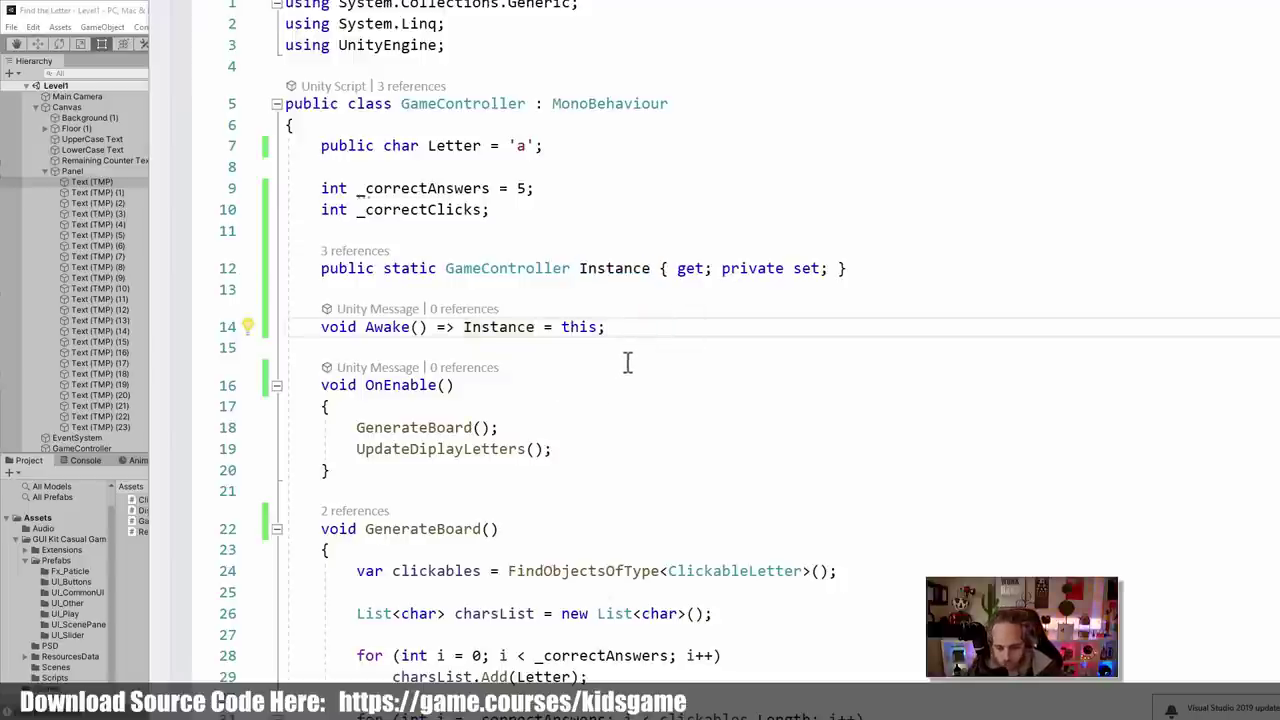
click(453, 332)
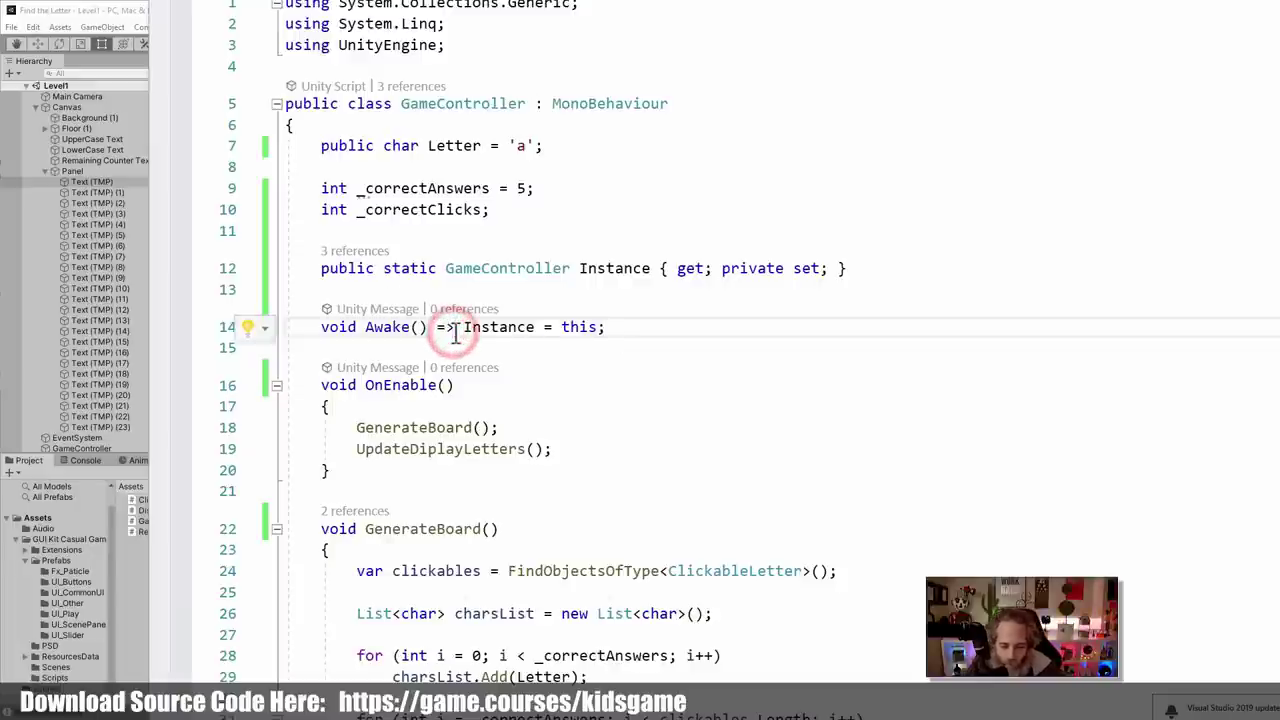
key(ctrl+period)
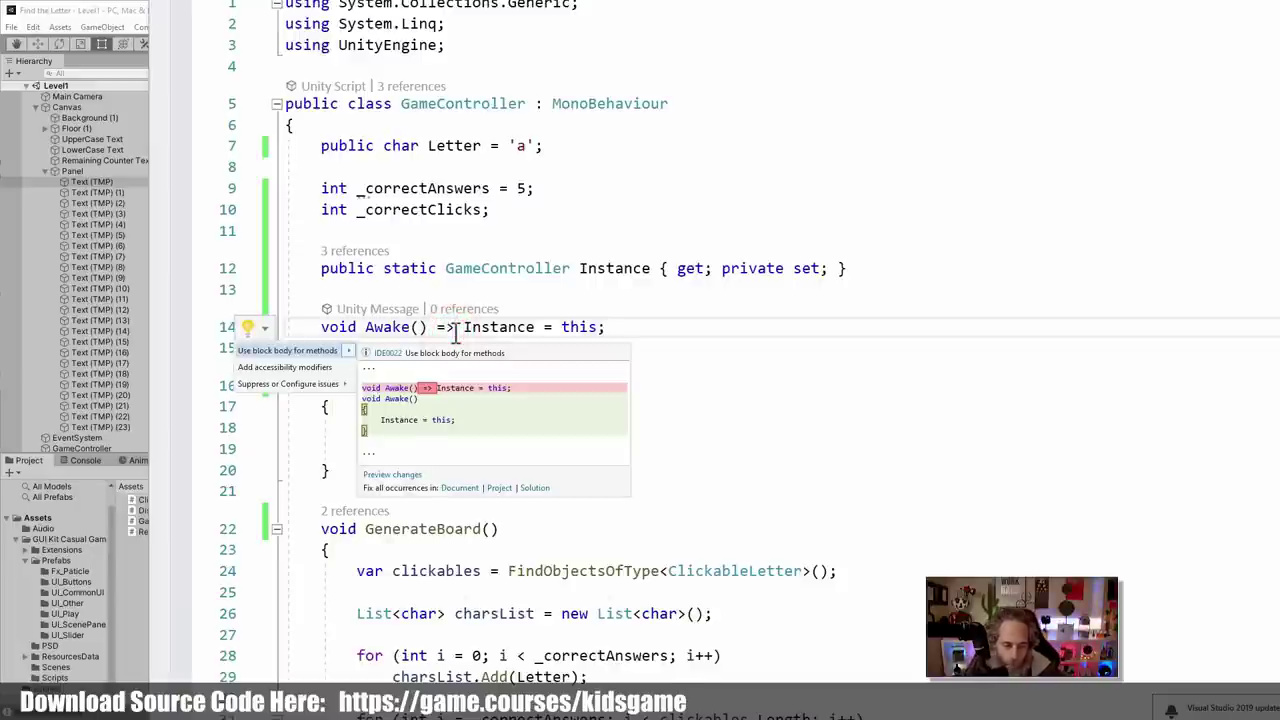
key(Return)
click(510, 369)
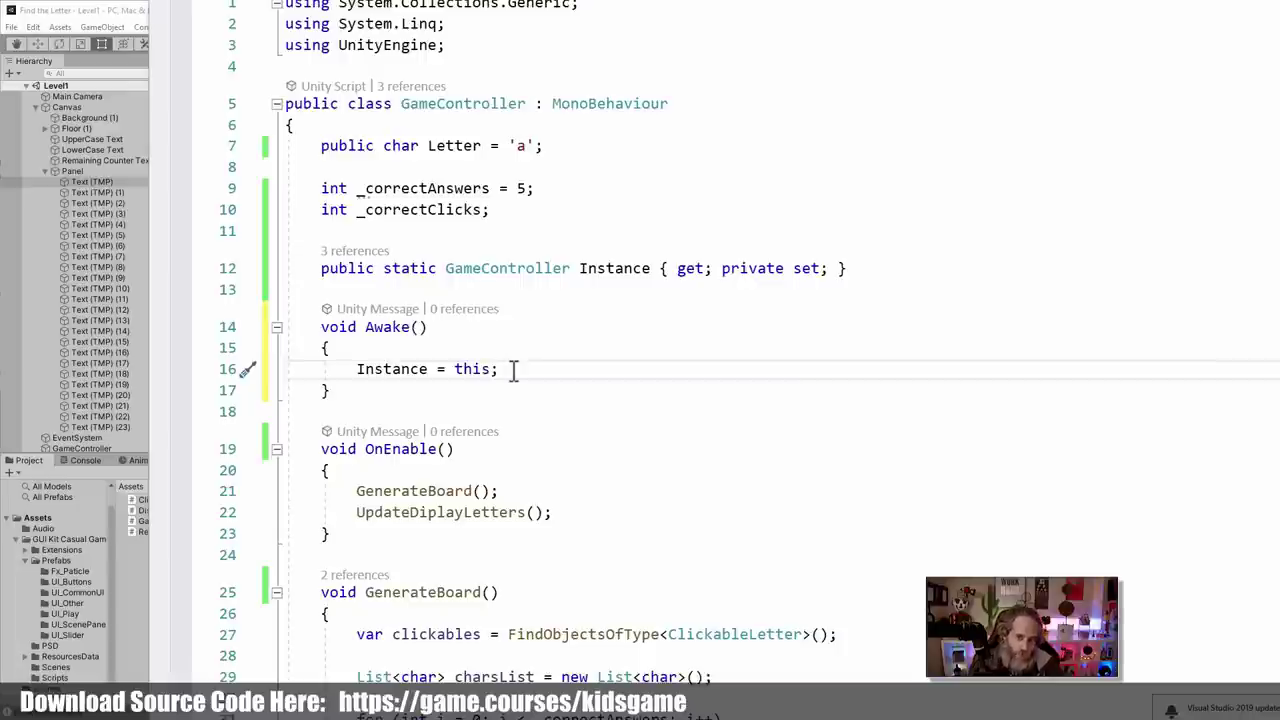
Add the line `_audioSource = GetComponent<AudioSource>();` inside Awake
key(Return)
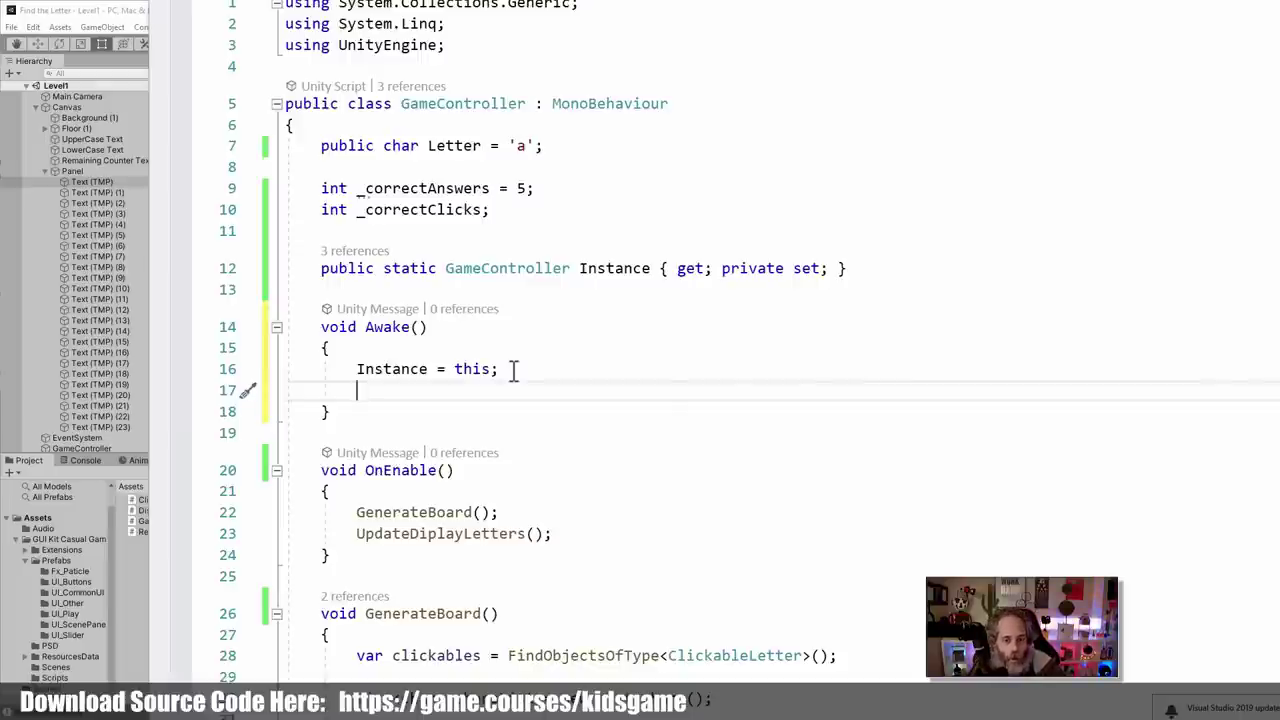
text(_adu)
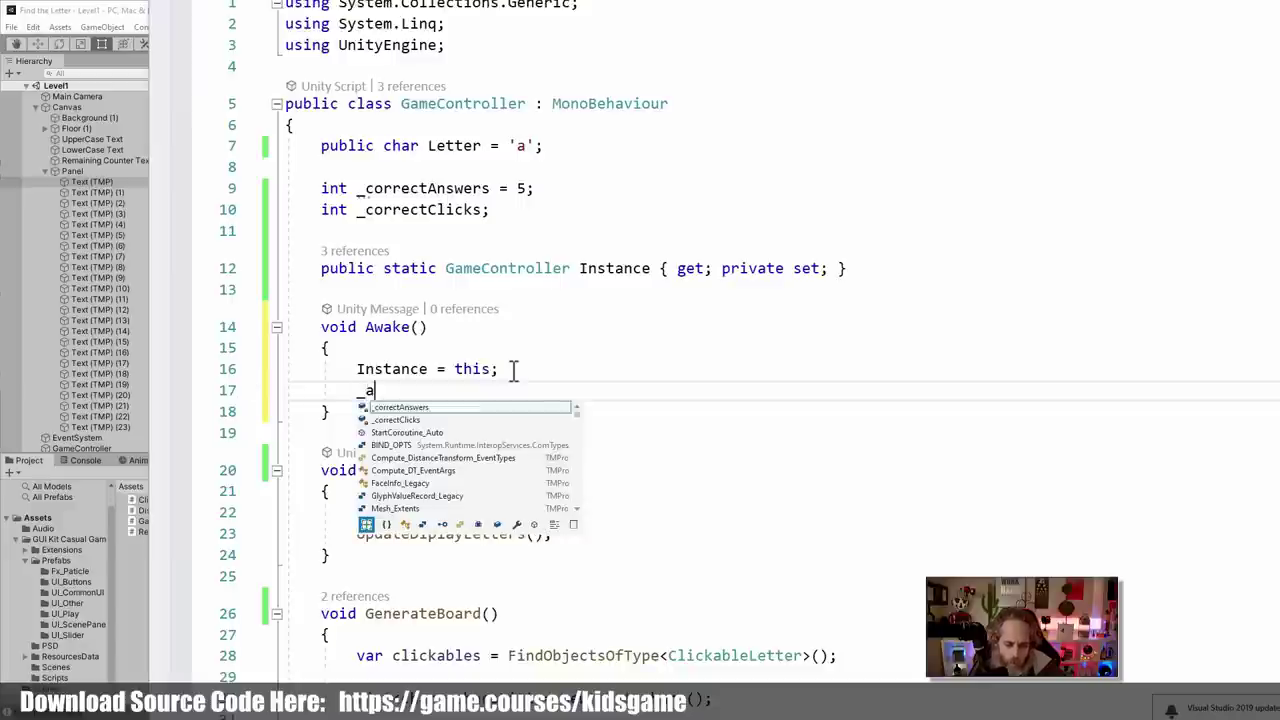
key(BackSpace)
key(BackSpace)
text(u)
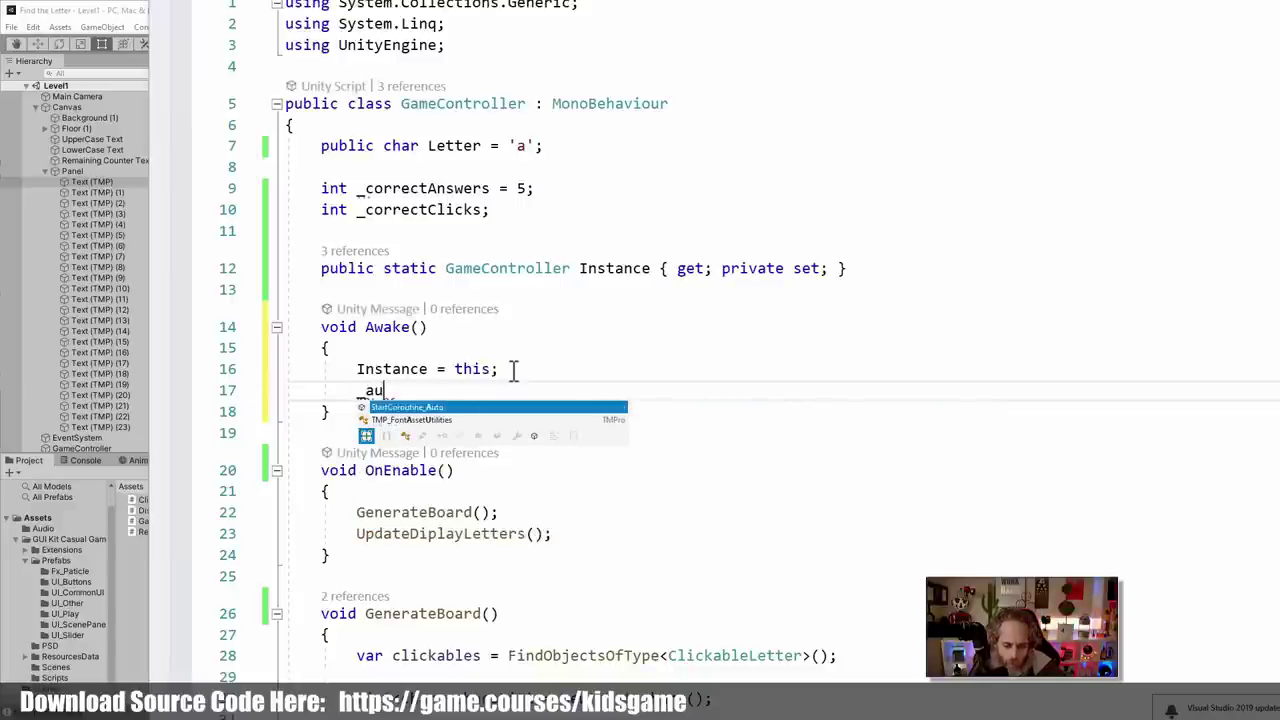
text(dioSource = GetC)
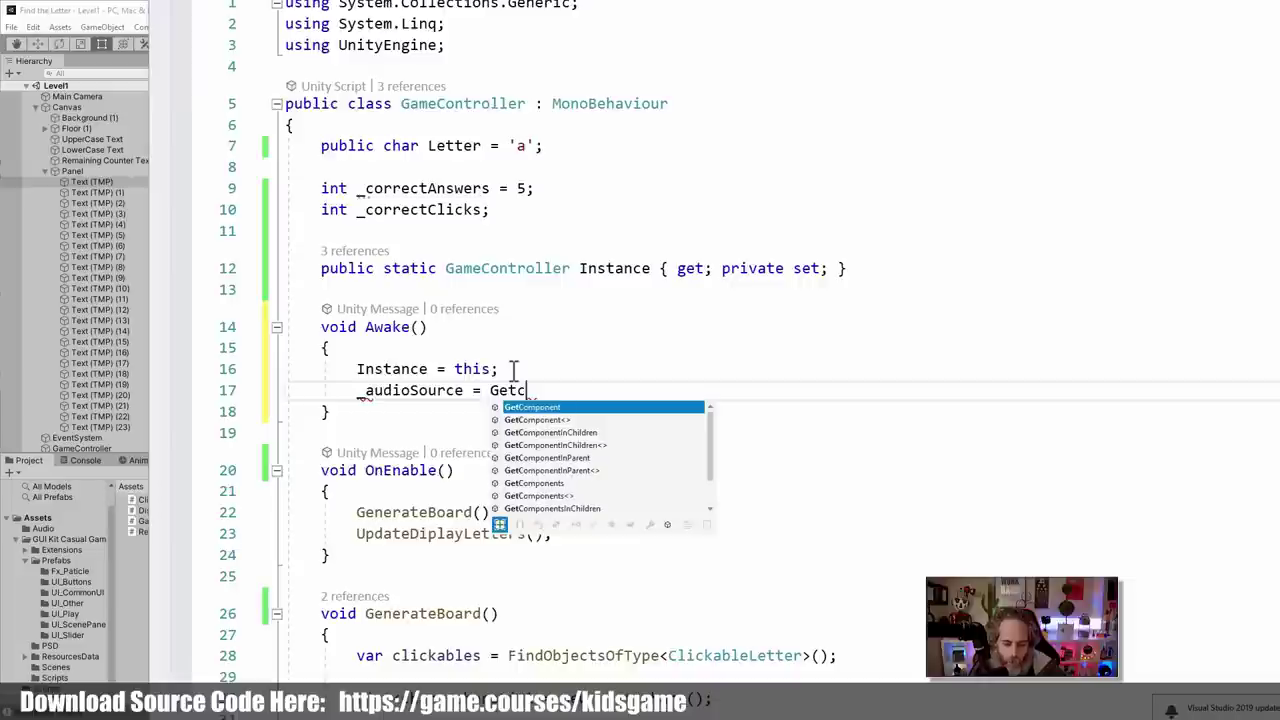
key(Tab)
text(<AudioSource>())
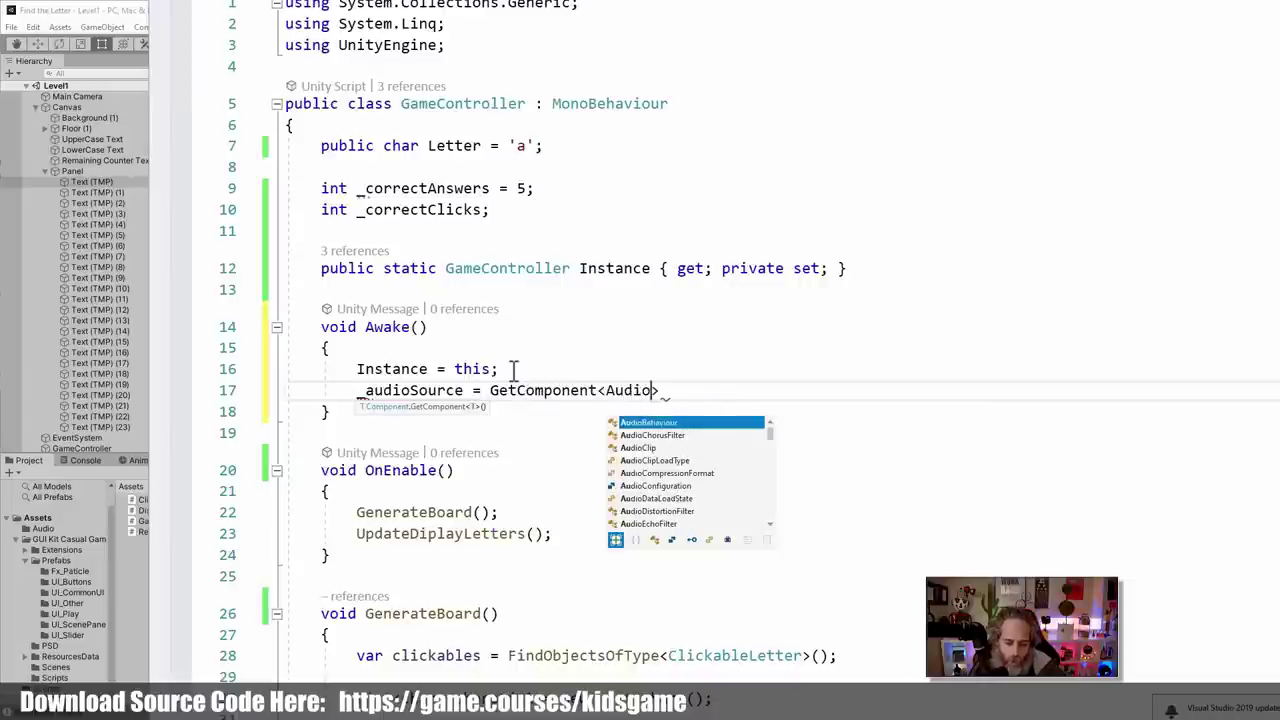
text(;)
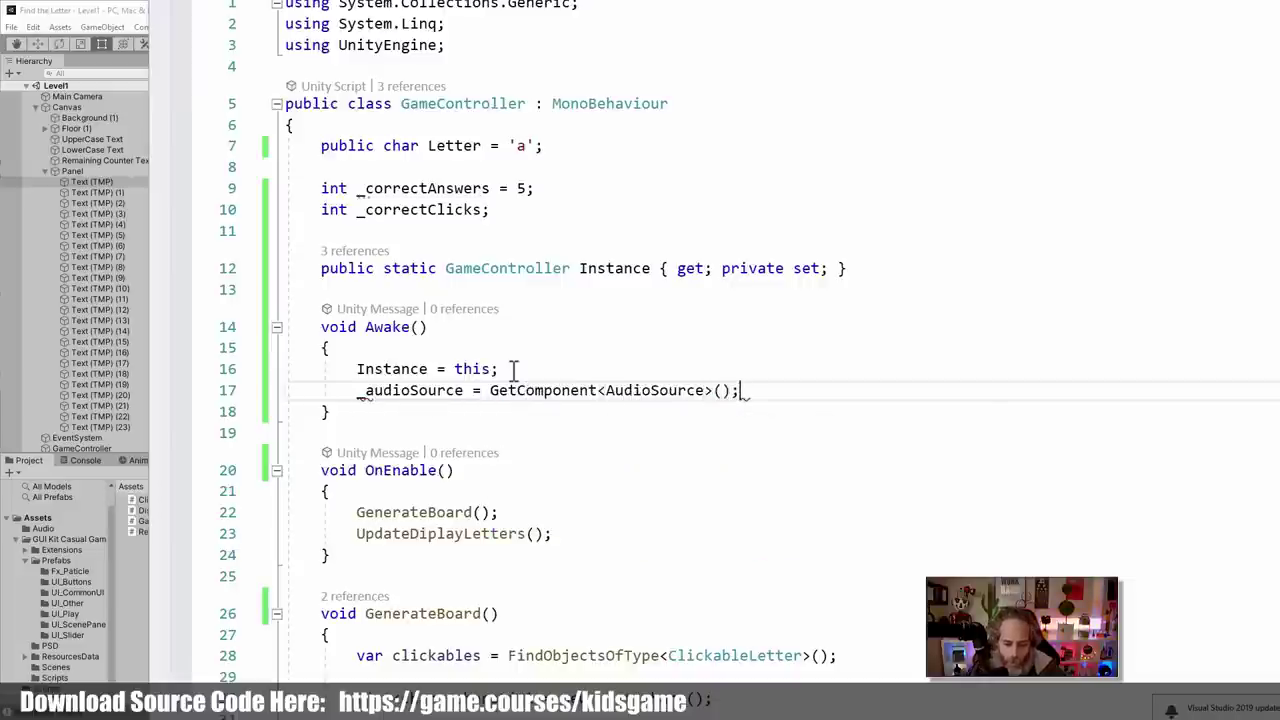
key(Home)
Generate the `_audioSource` field via Quick Actions and remove its private keyword
key(ctrl+period)
key(Escape)
key(ctrl+period)
key(Return)
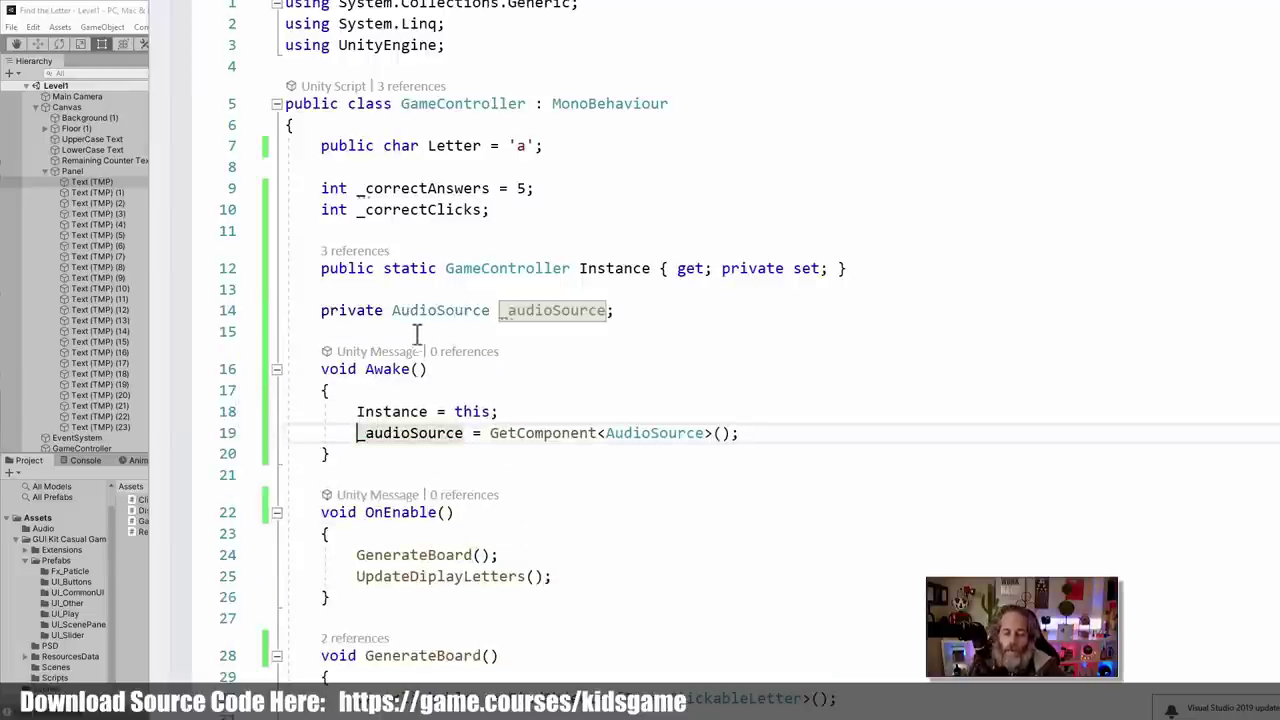
double_click(355, 311)
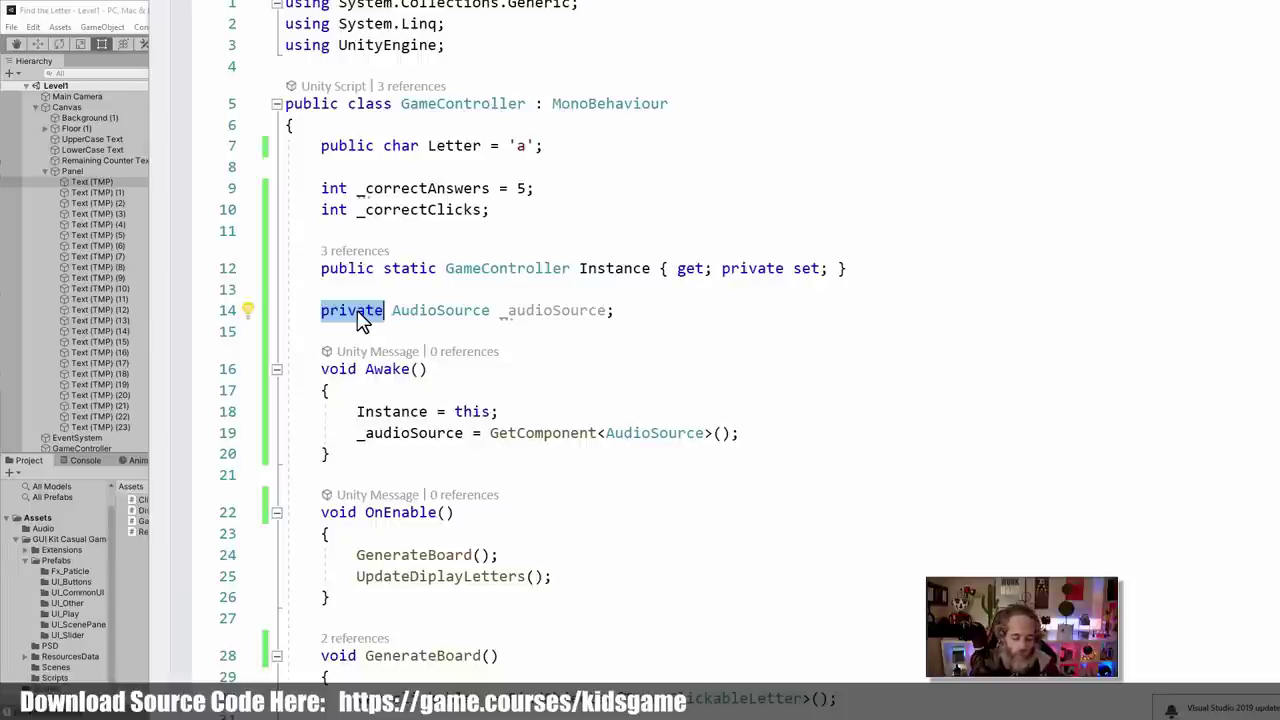
key(Delete)
key(Delete)
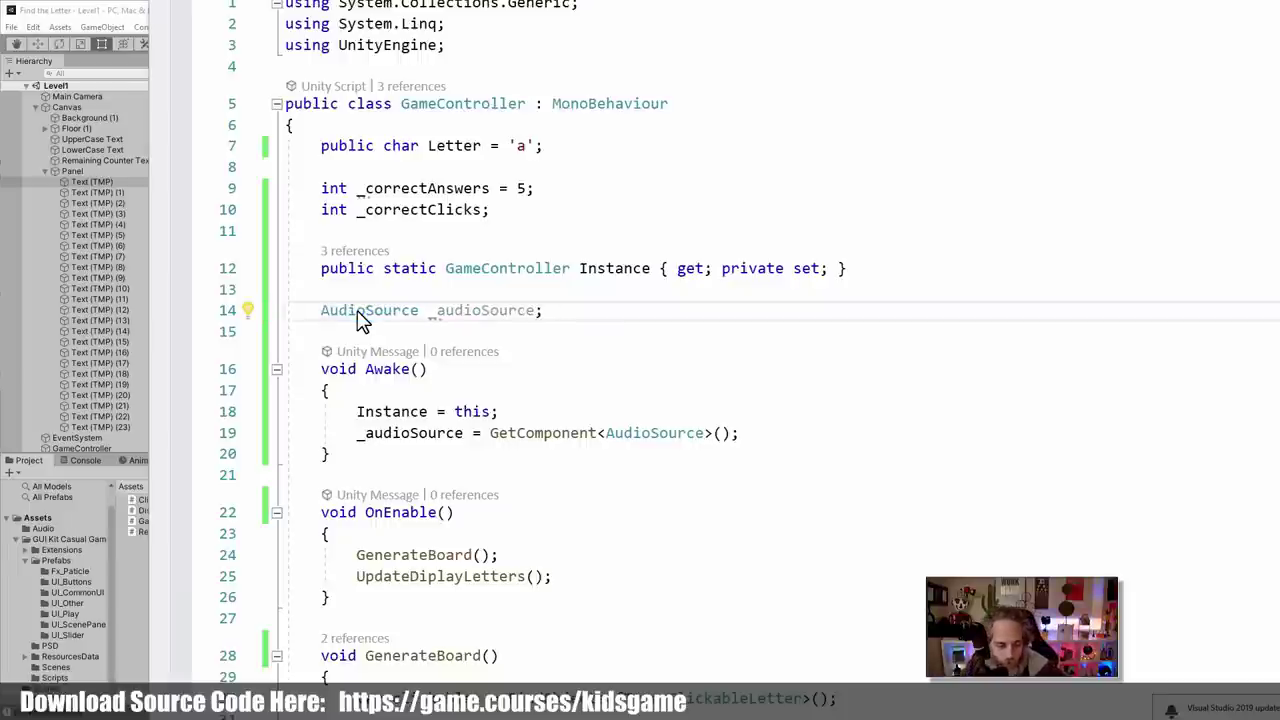
double_click(452, 310)
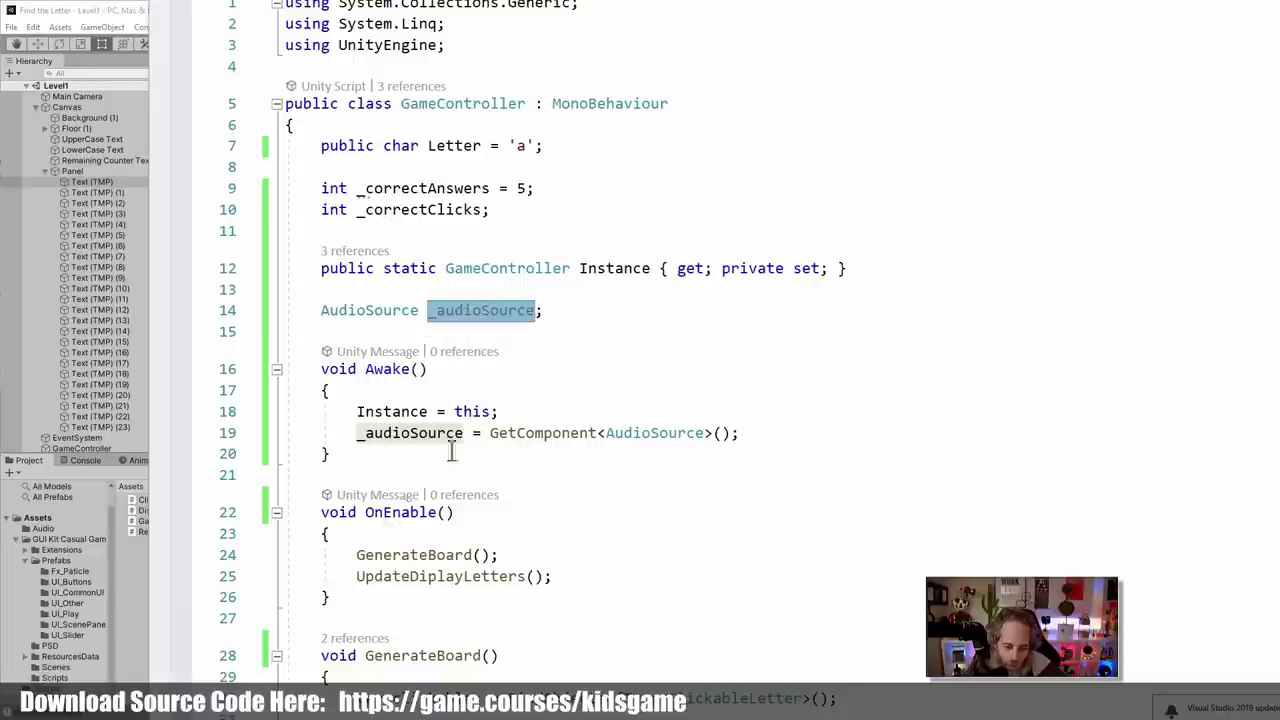
scroll(506, 445, down, 4)
Append `_audioSource.Play();` after the if block at the end of HandleCorrectLetterClick
scroll(506, 445, down, 2)
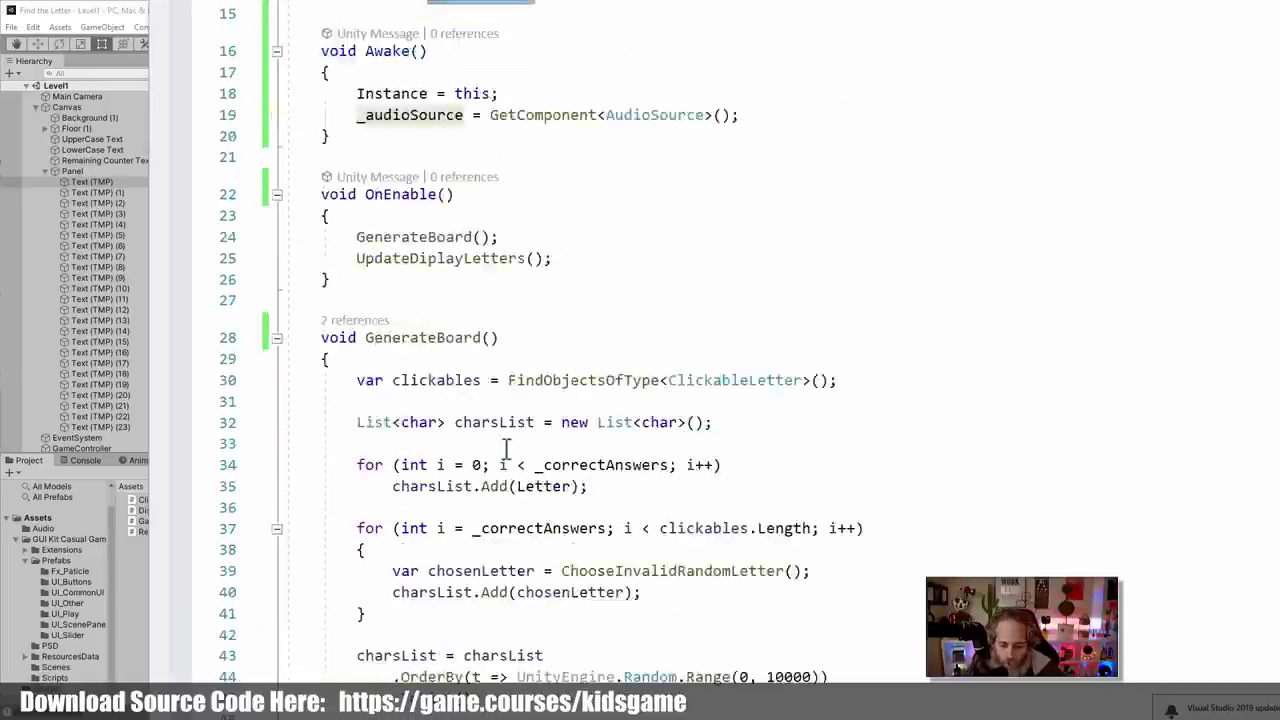
scroll(506, 449, down, 6)
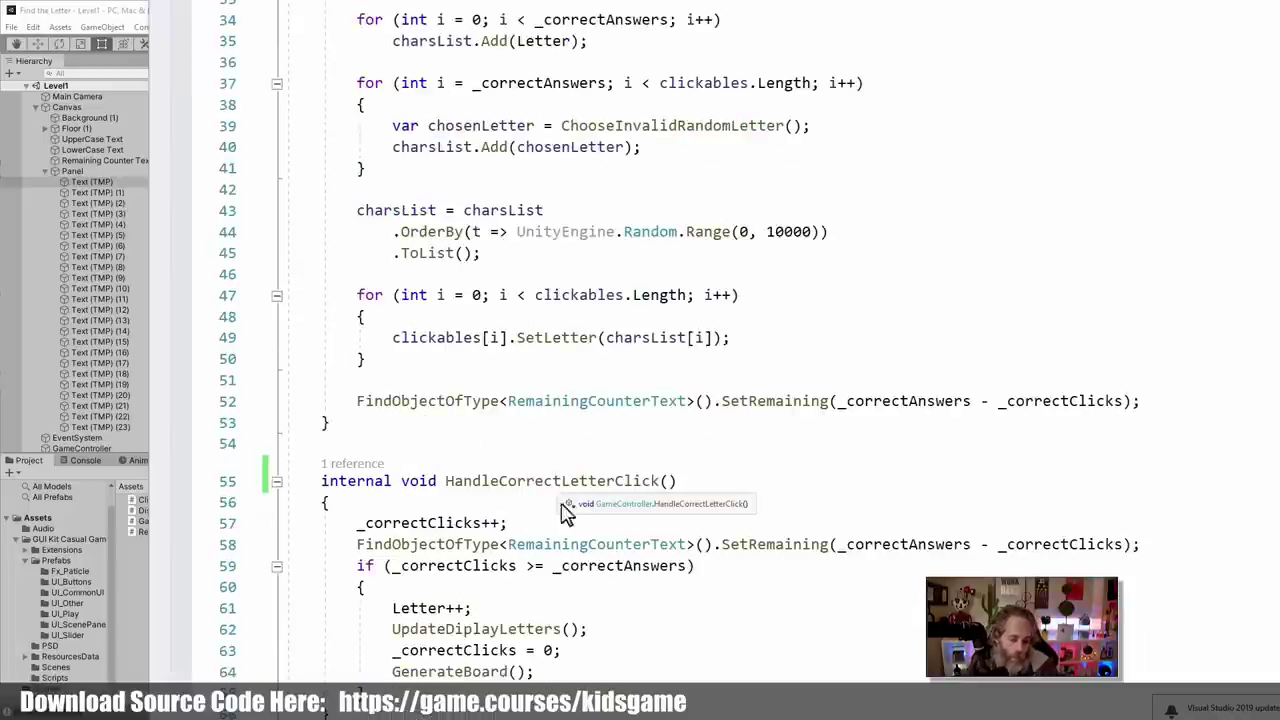
scroll(565, 525, down, 4)
click(480, 438)
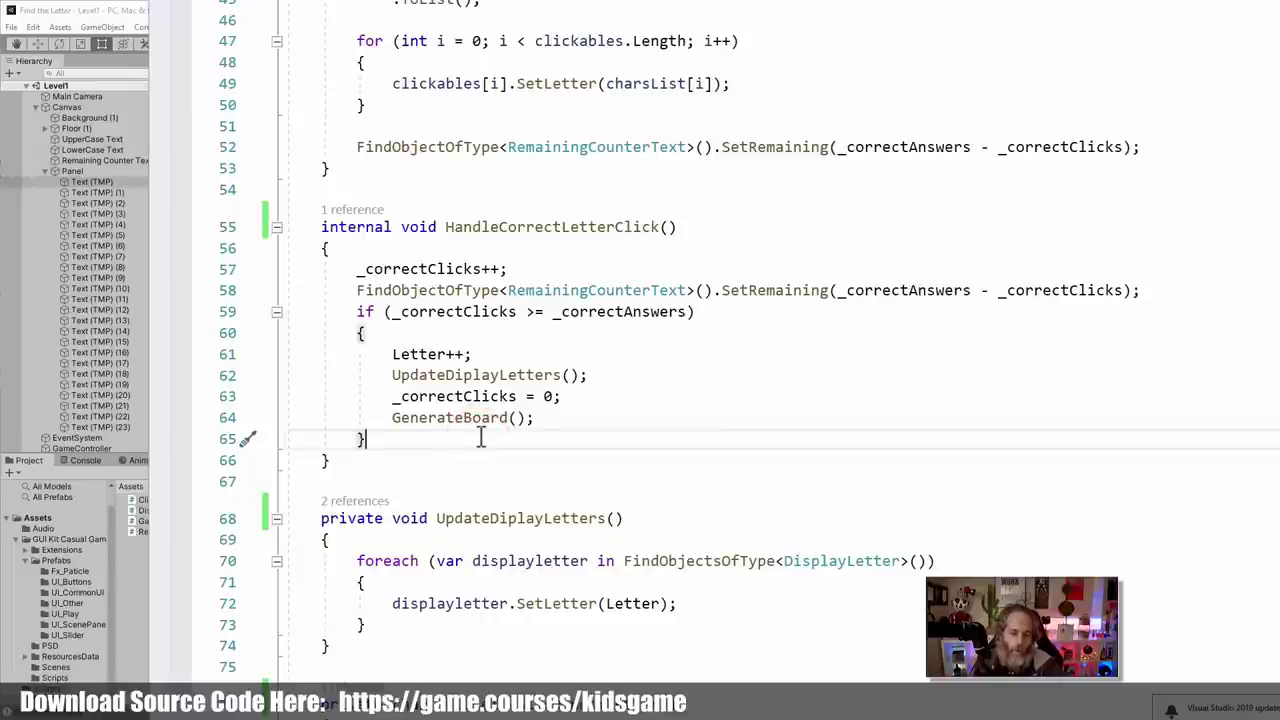
key(Return)
key(Return)
text(_audioSource.)
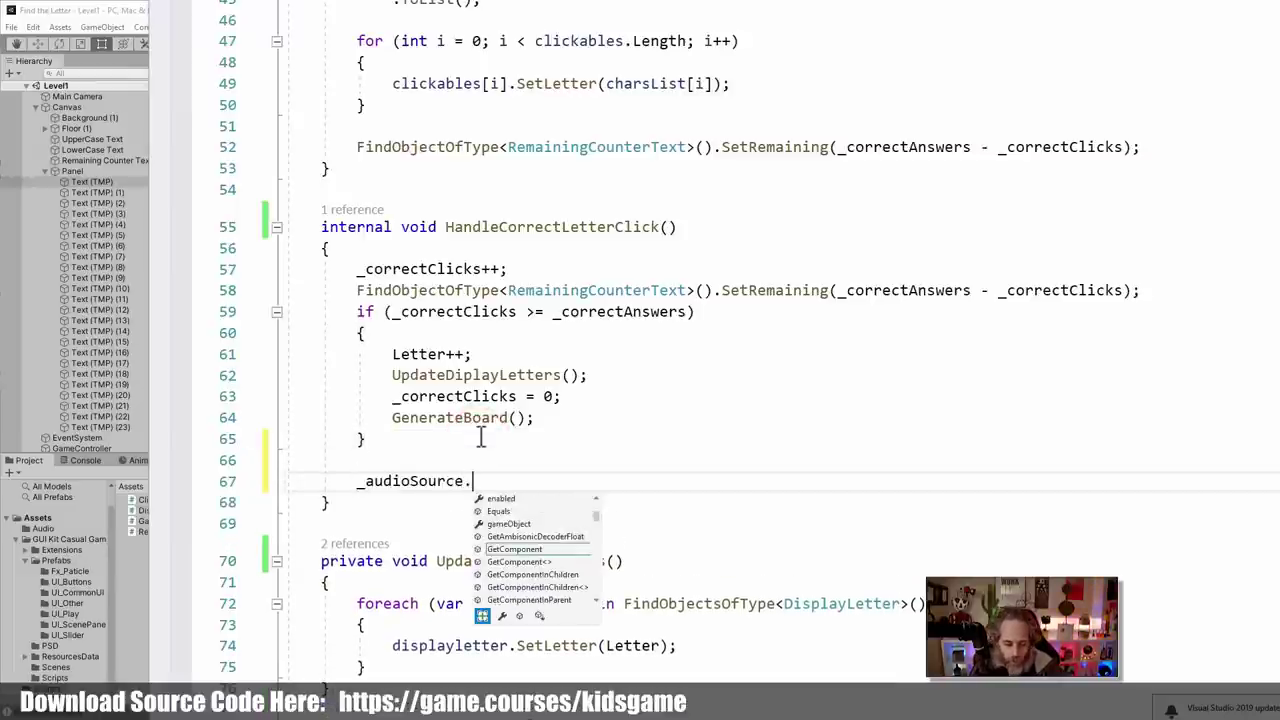
text(Play();)
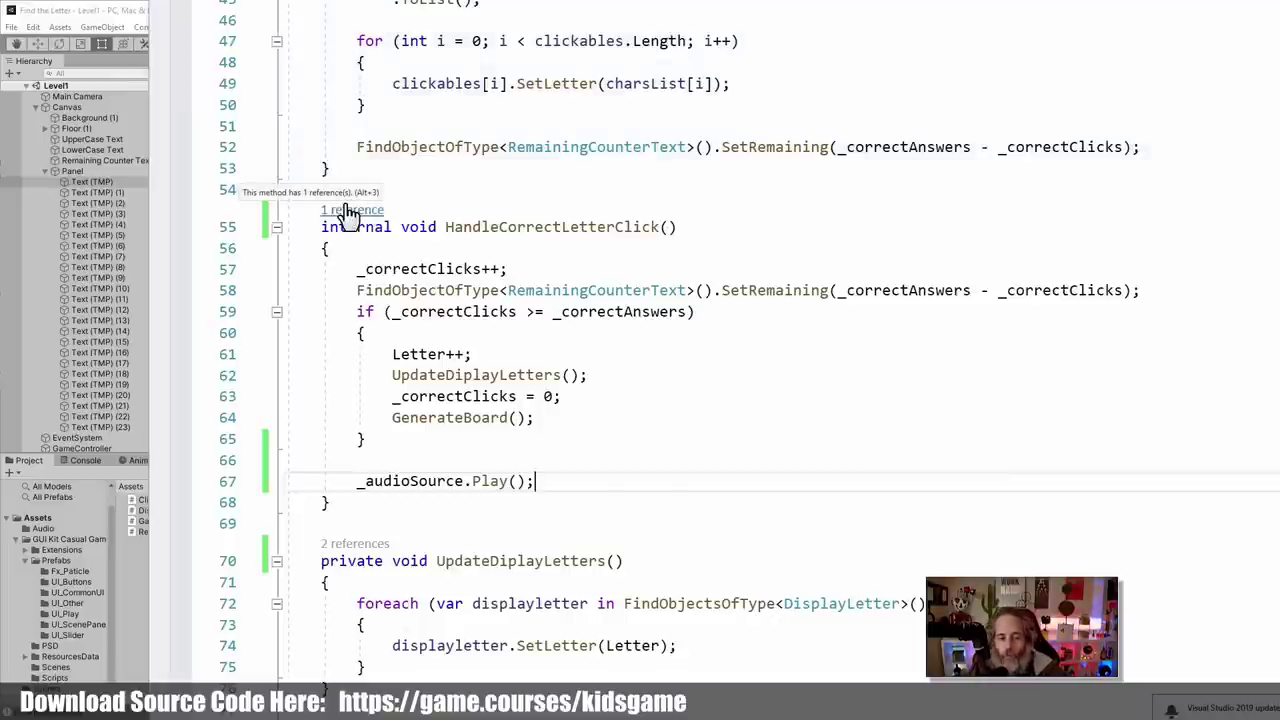
scroll(345, 212, up, 7)
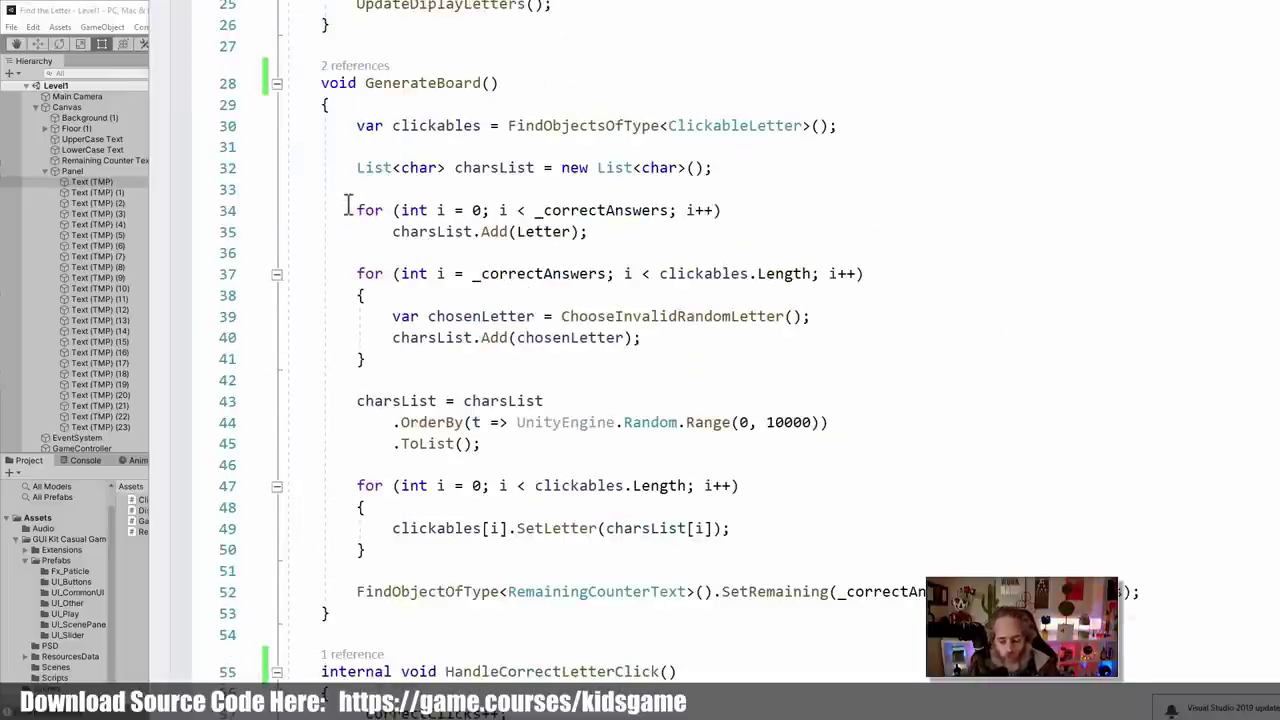
scroll(345, 210, up, 9)
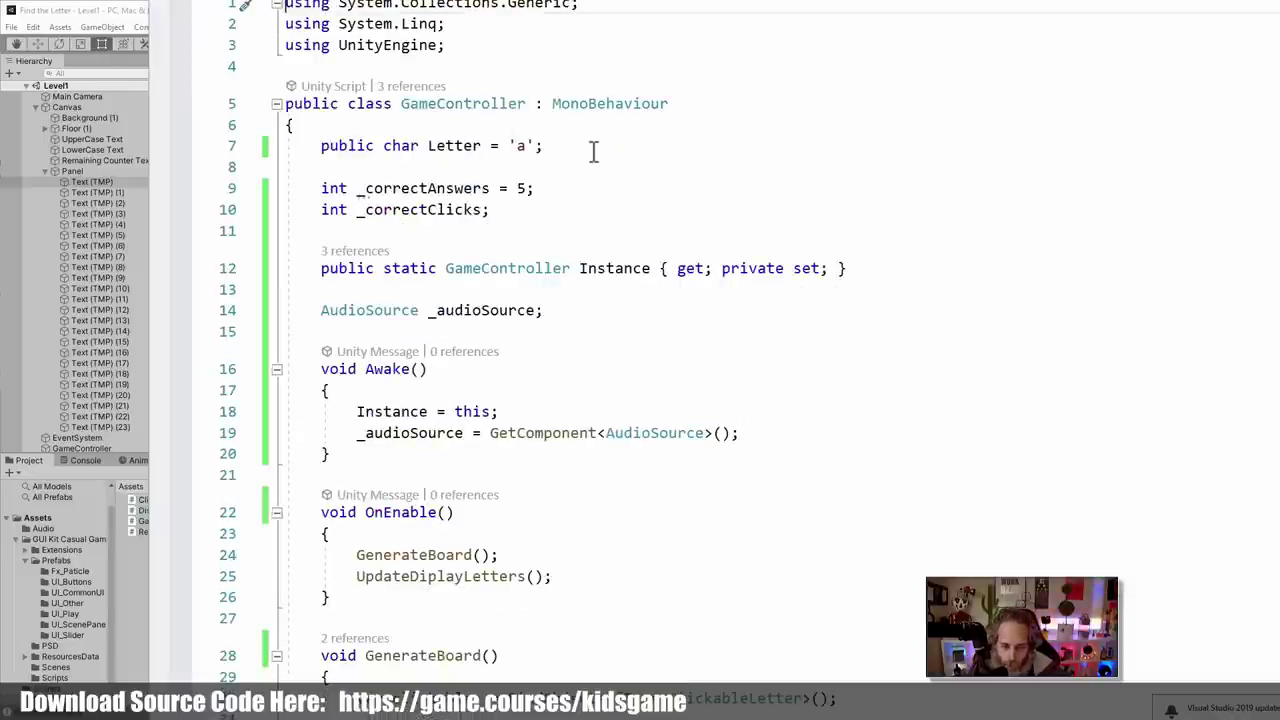
Declare `[SerializeField] List<AudioClip> _audioClips;` at the top of GameController and save it
click(579, 122)
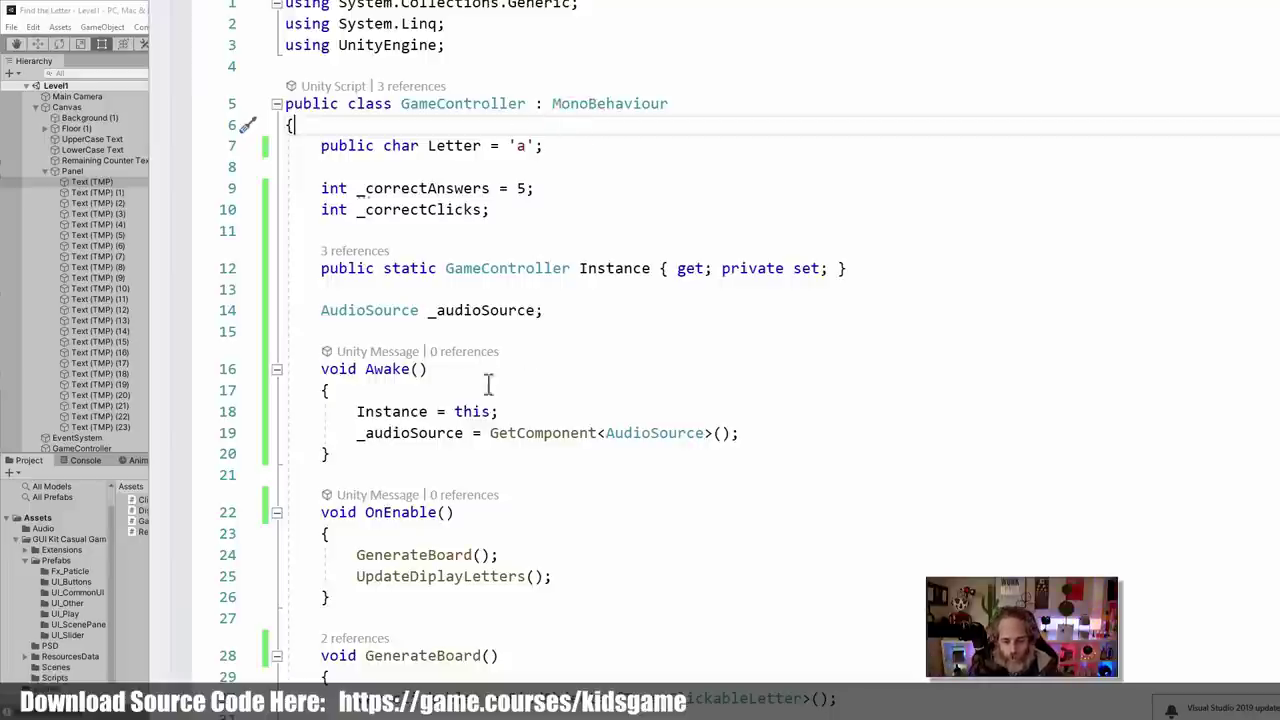
key(Return)
key(Return)
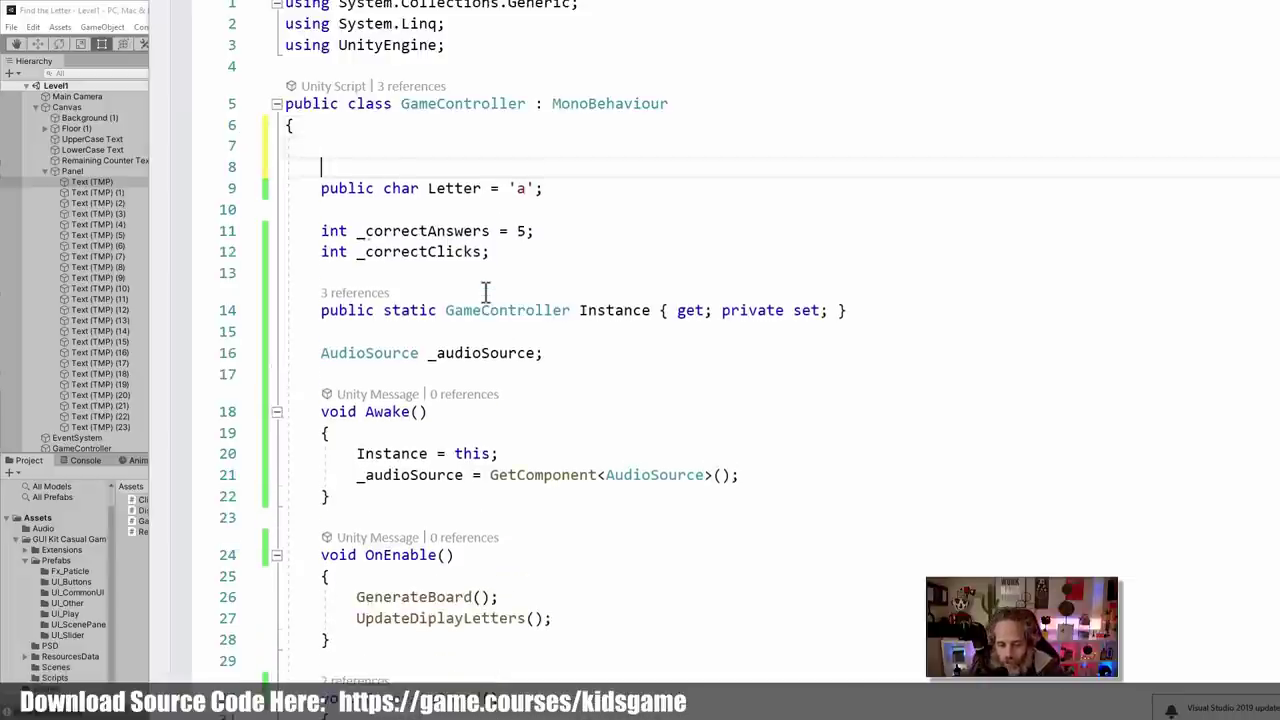
key(Up)
text([SerializeField)
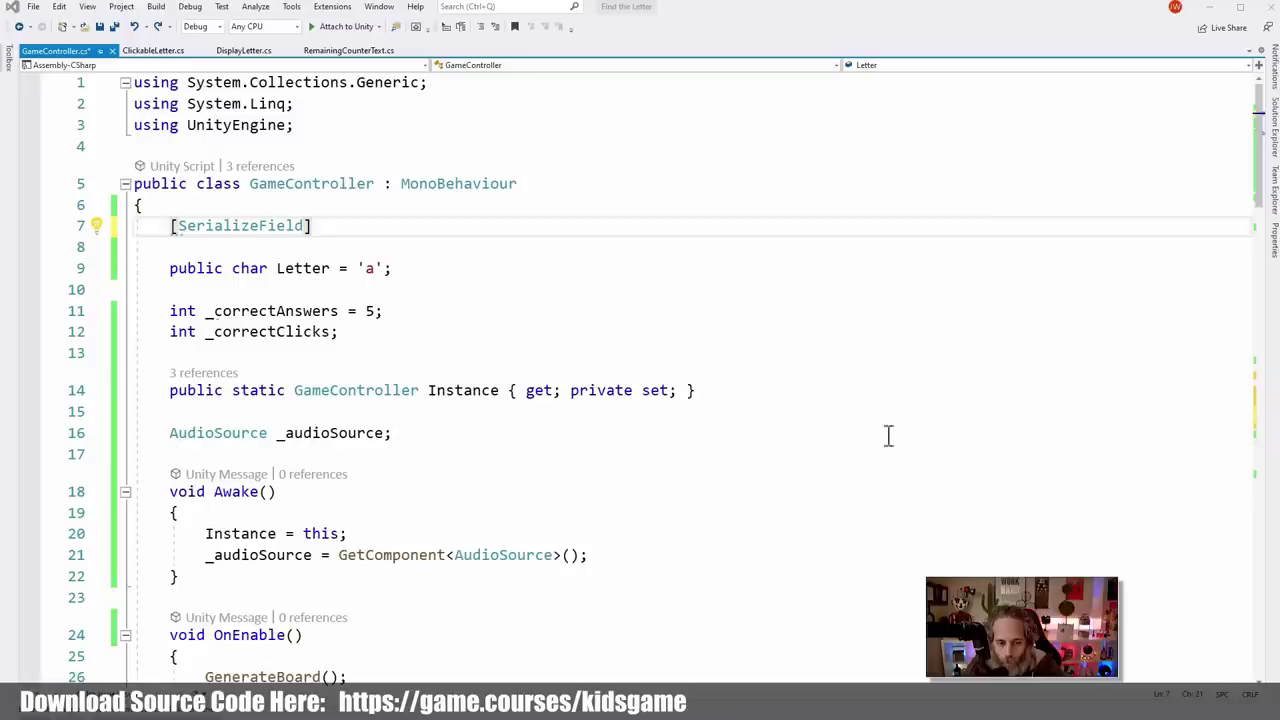
click(363, 228)
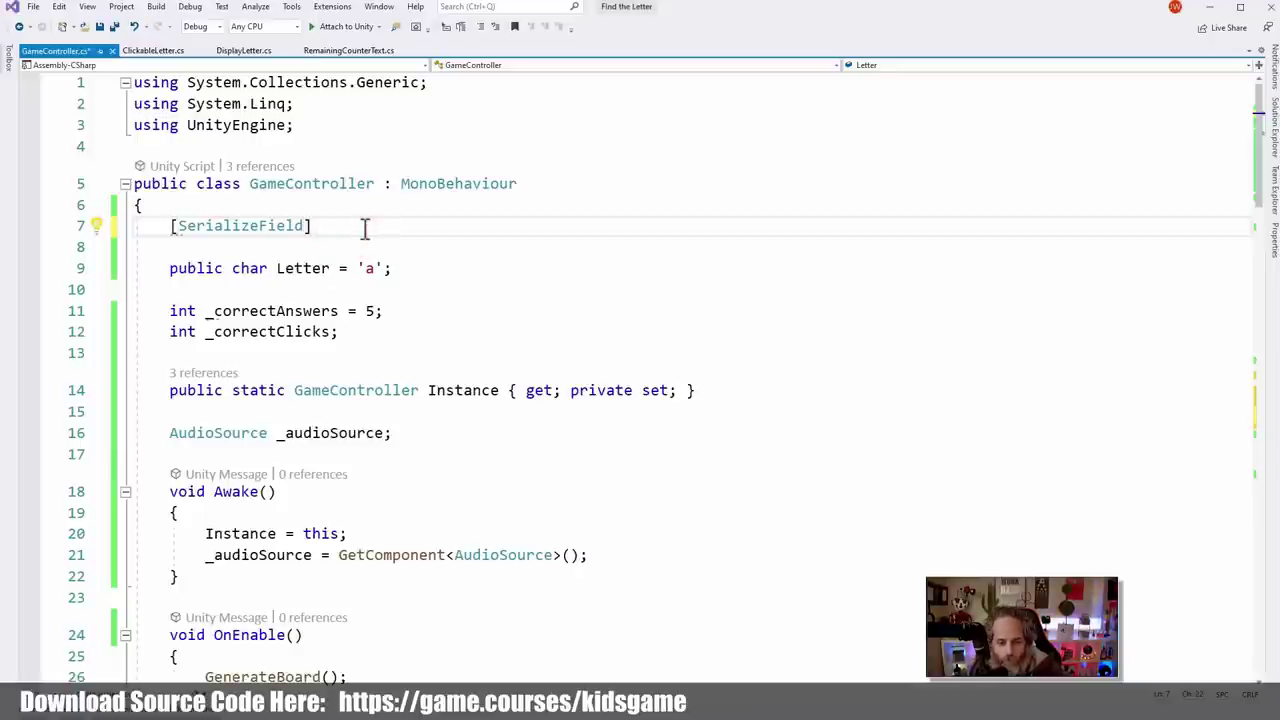
text(List<Audi)
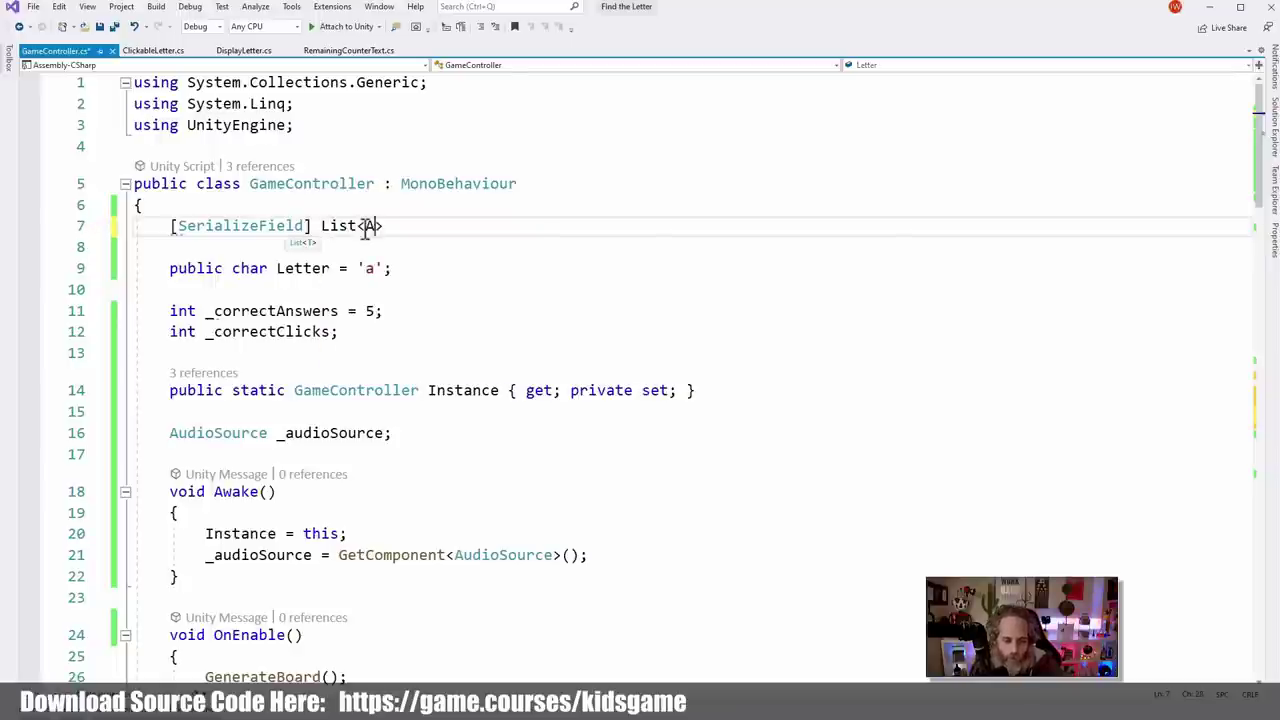
text(oClip)
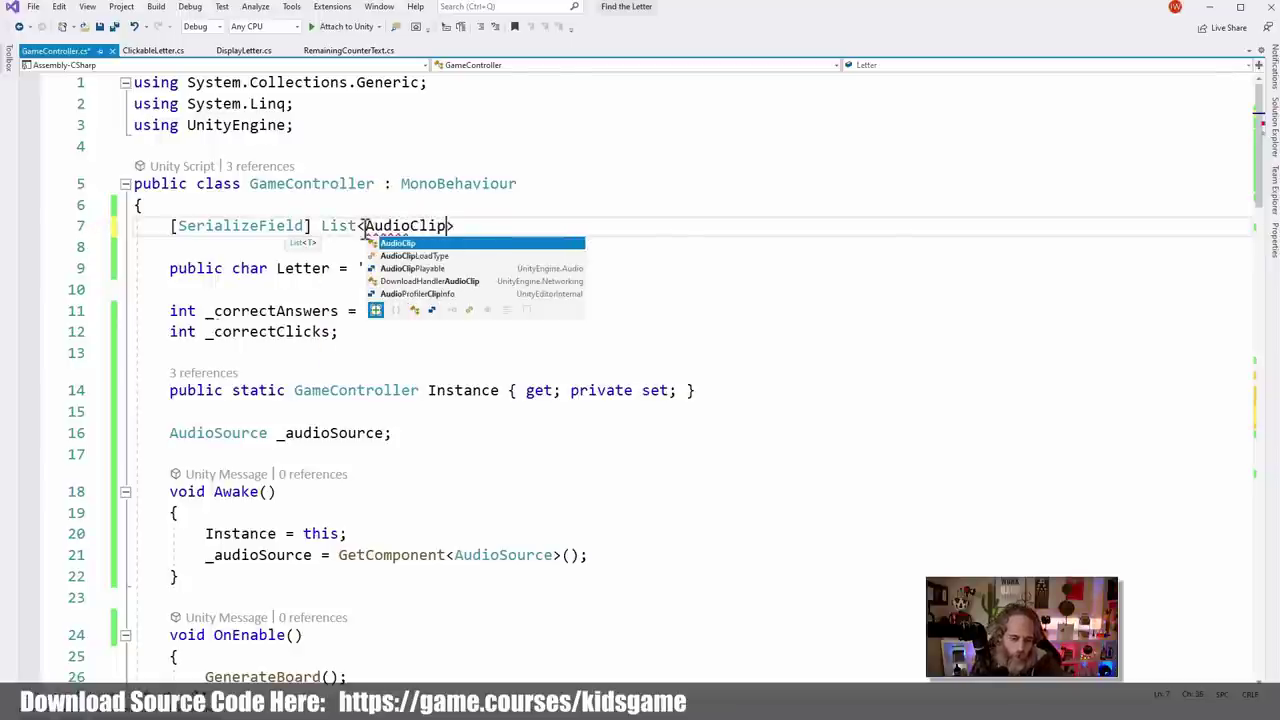
text(> _aud)
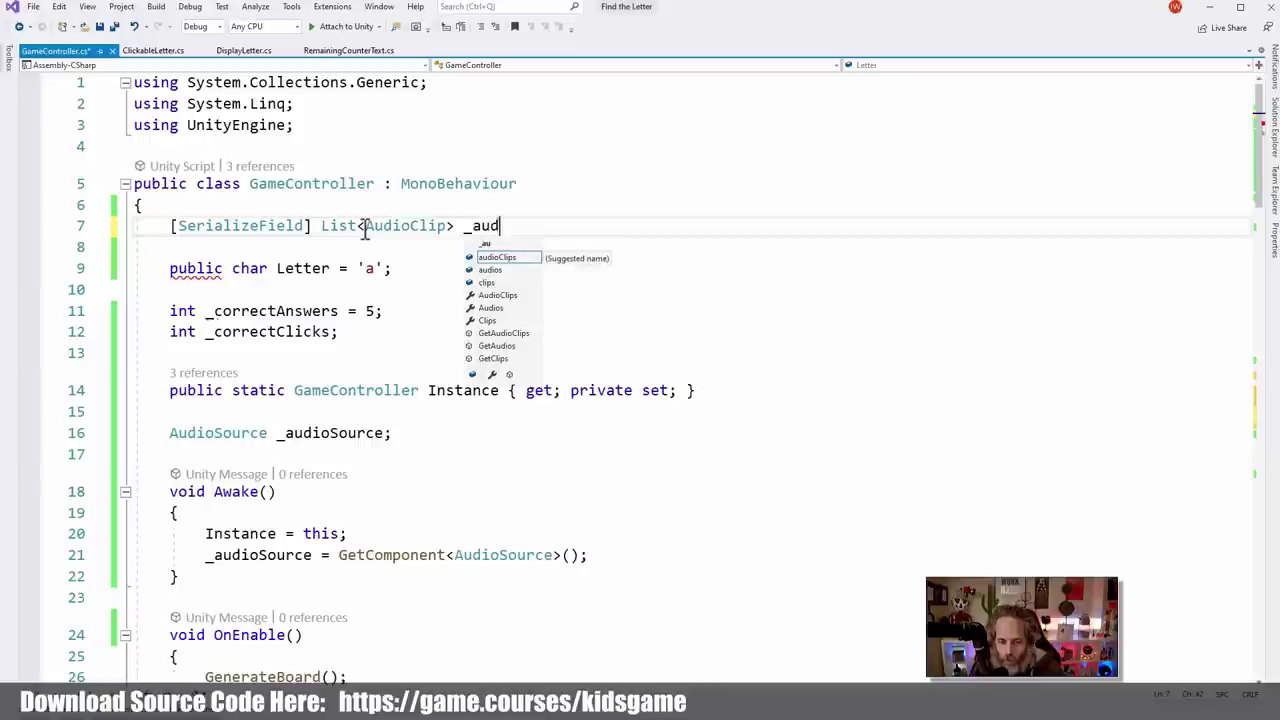
text(ioL)
text(;)
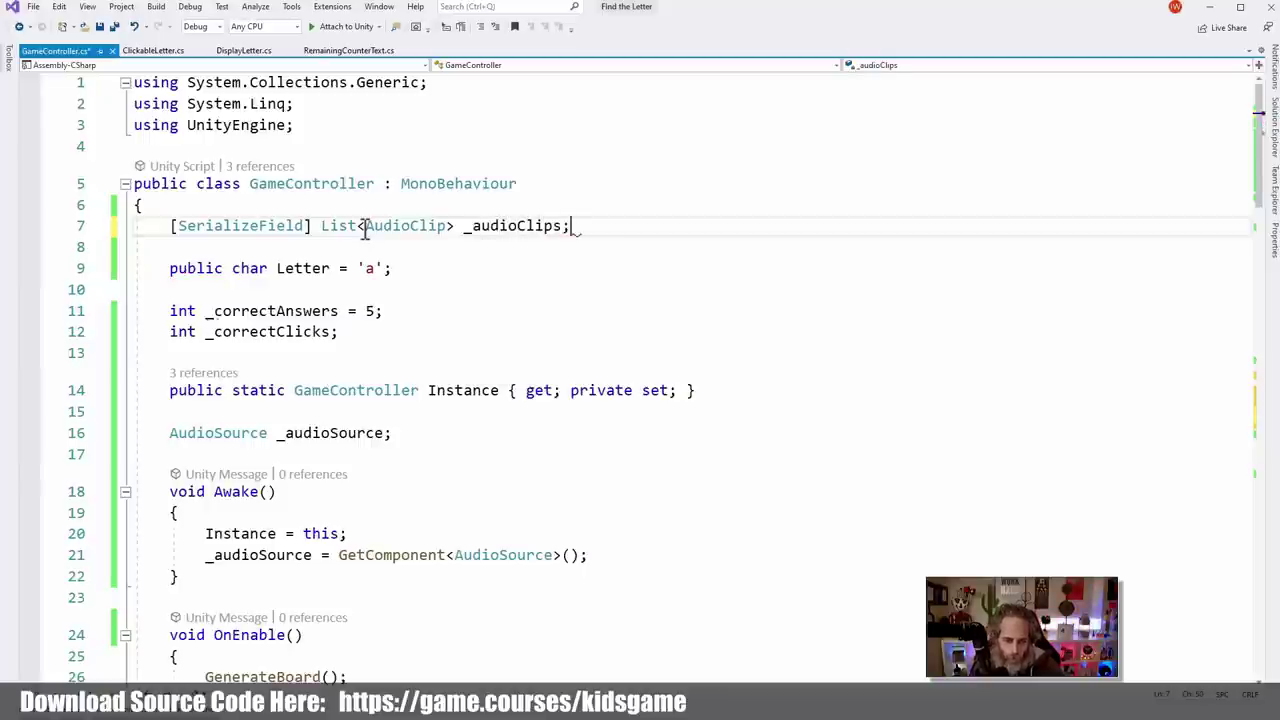
key(ctrl+s)
double_click(502, 224)
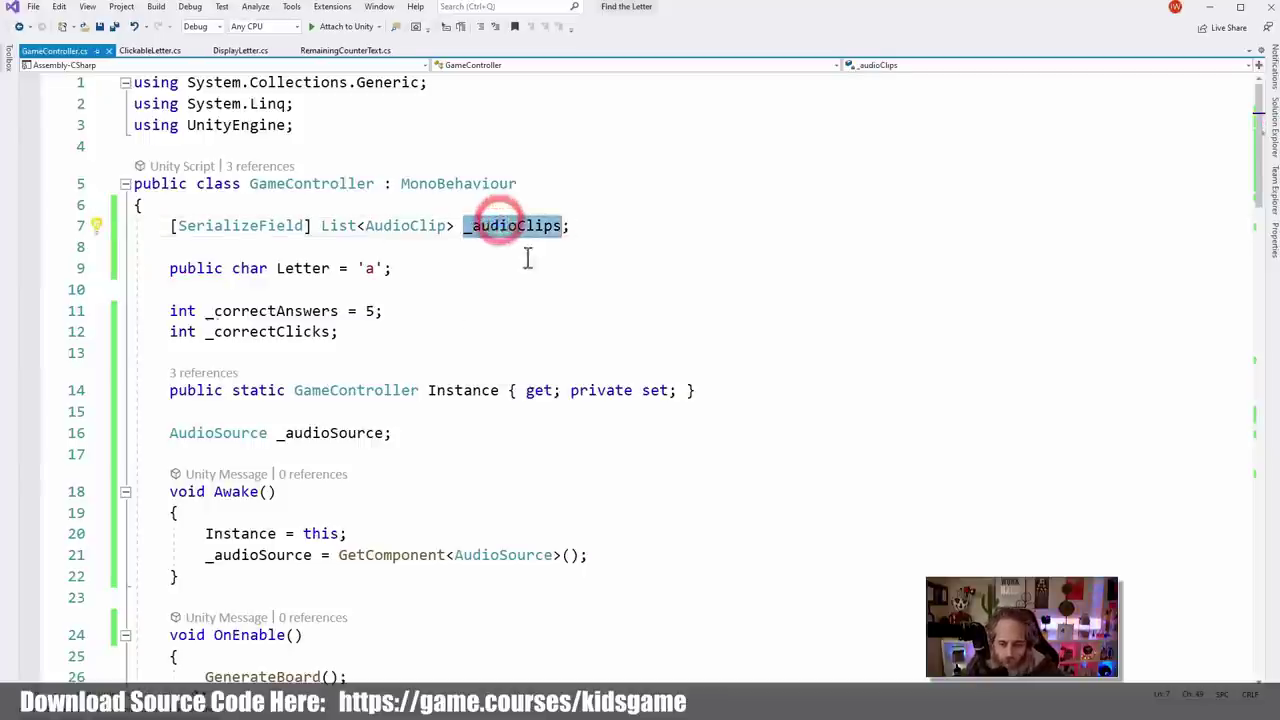
scroll(525, 258, down, 6)
scroll(527, 258, down, 8)
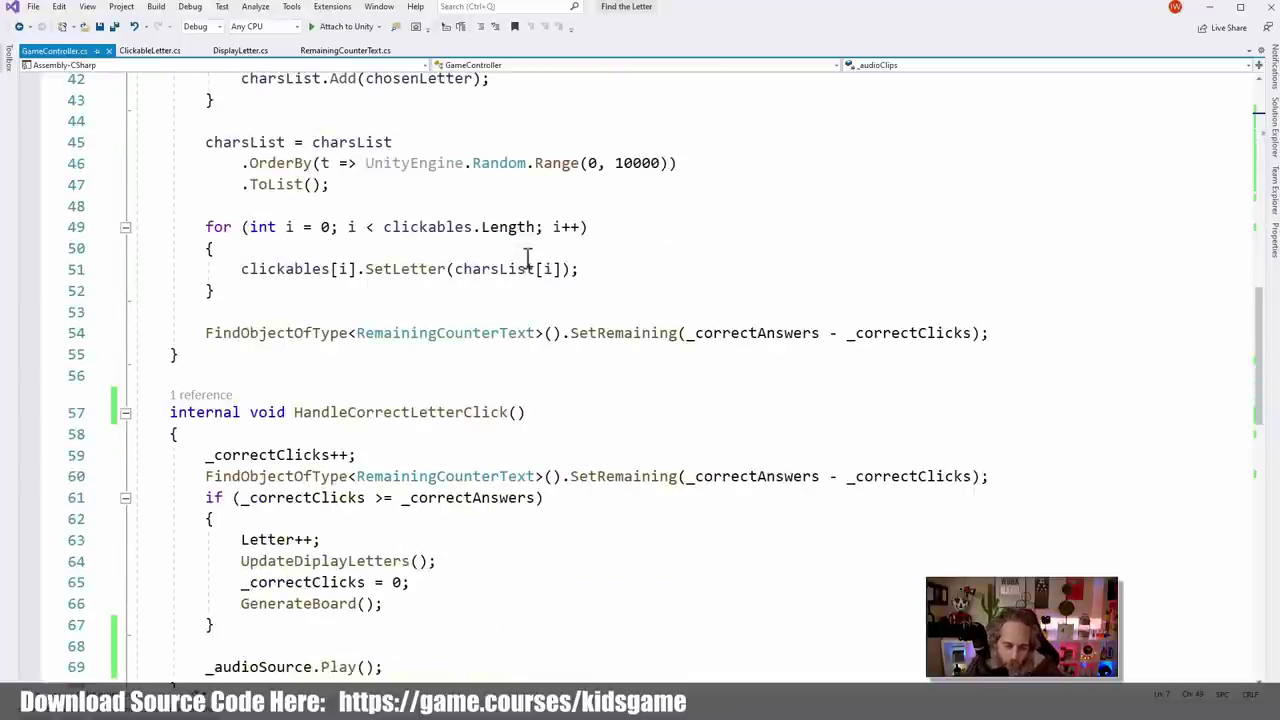
Add `var clip = _audioClips.FirstOrDefault(t => t.name == Letter.ToString());` at HandleCorrectLetterClick's start
click(343, 435)
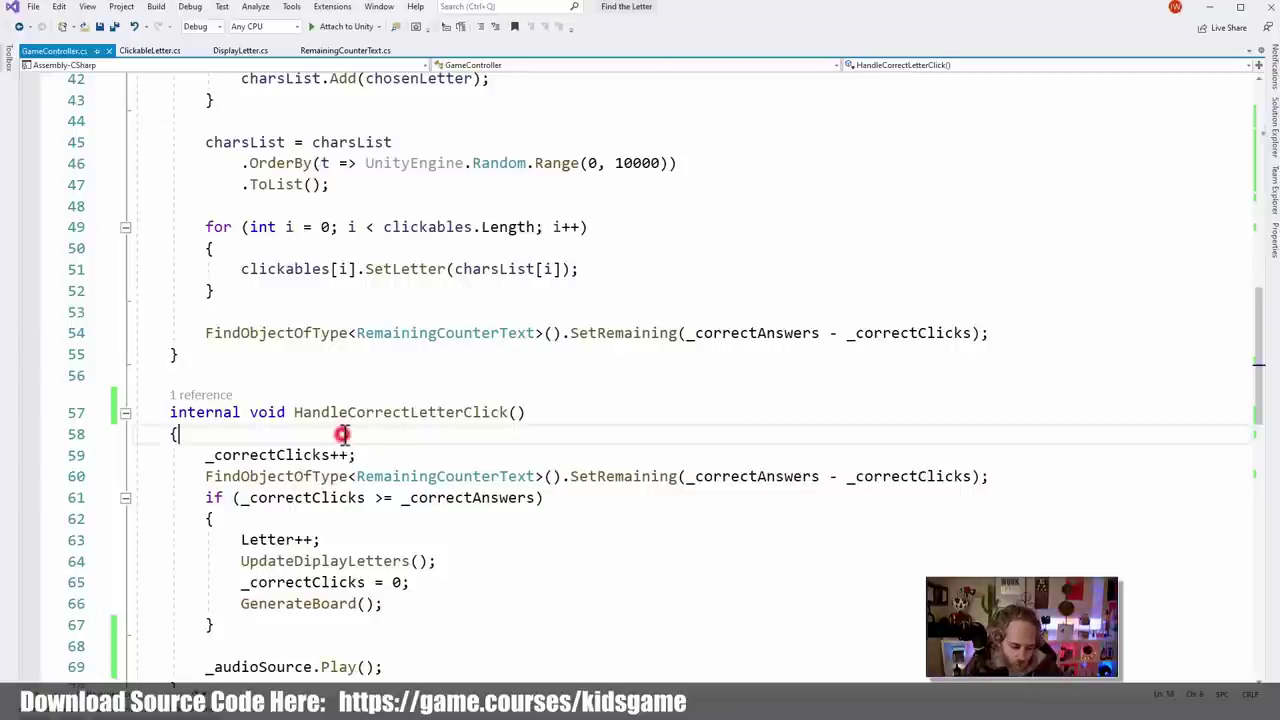
key(Return)
key(Return)
key(Up)
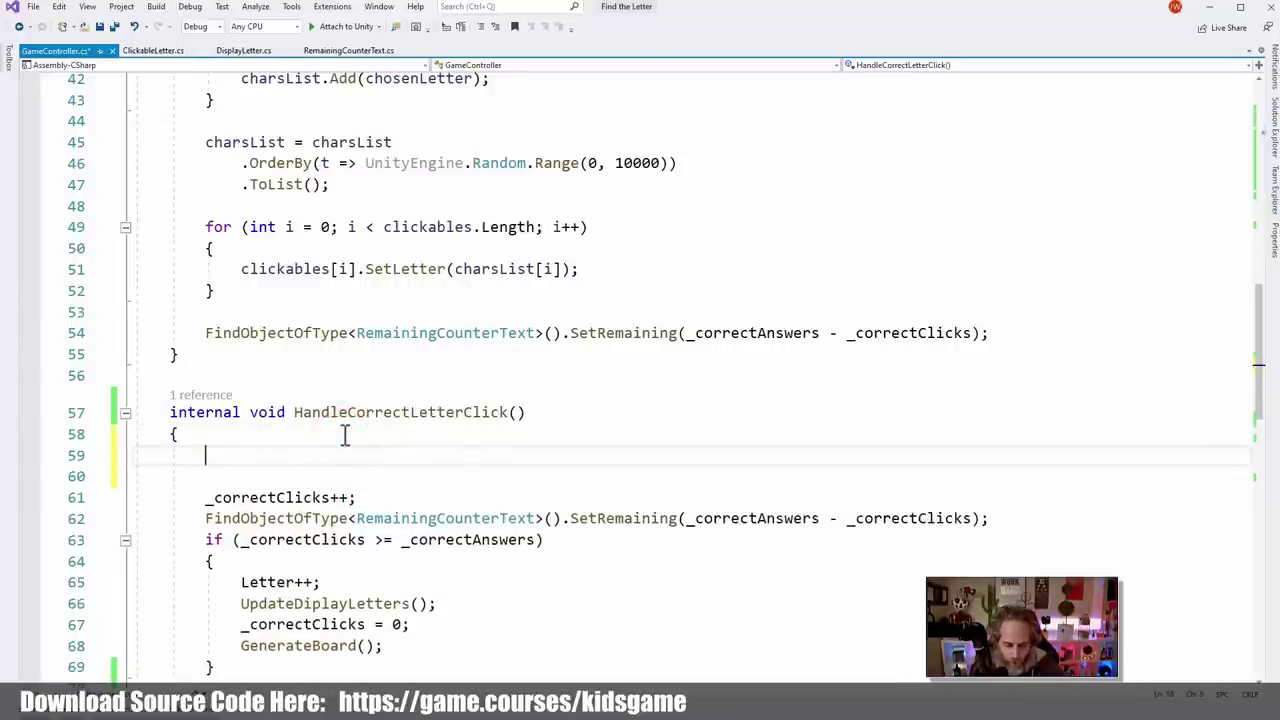
text(var clip = _audioClips)
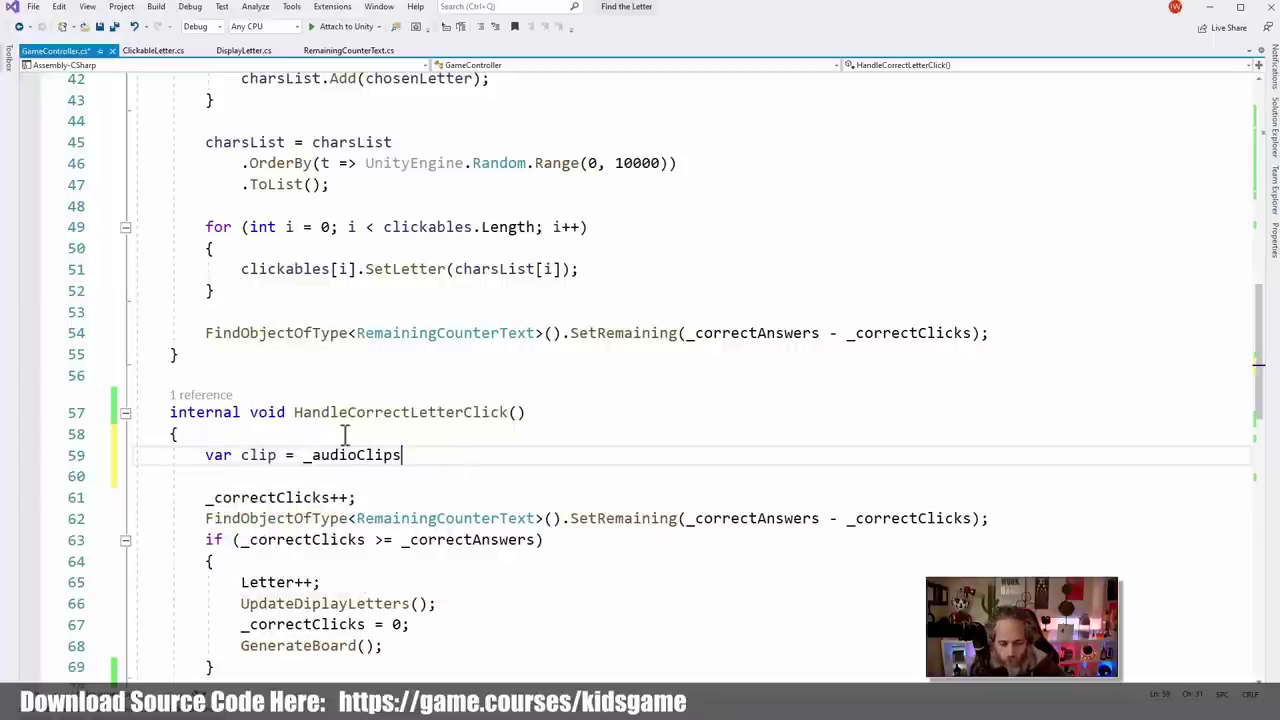
text(.FirstOrDefault)
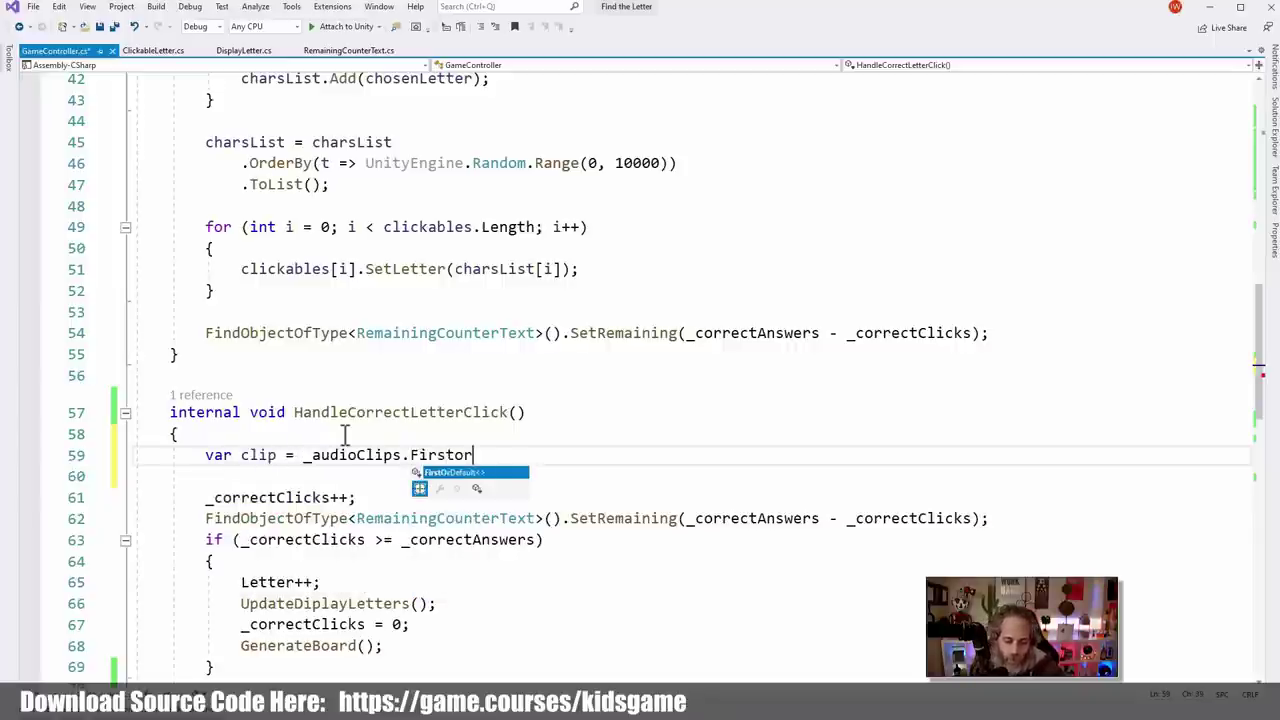
text(()
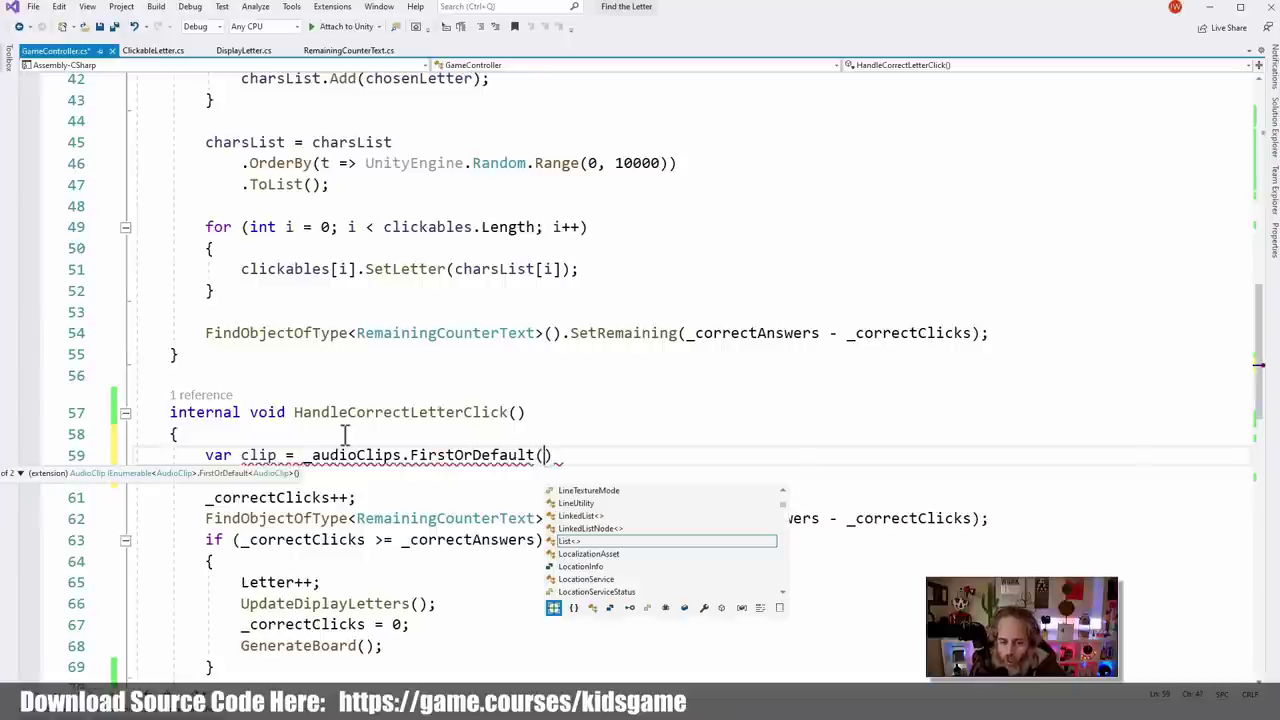
text(tag=)
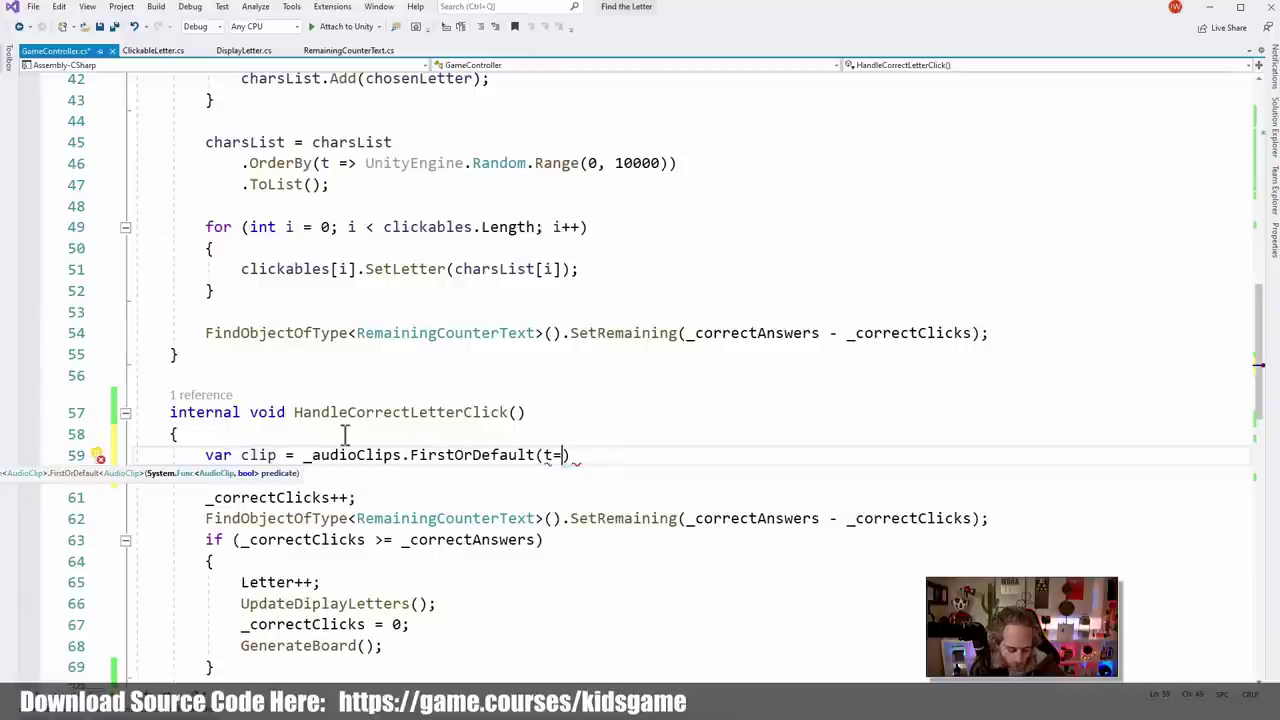
text(> )
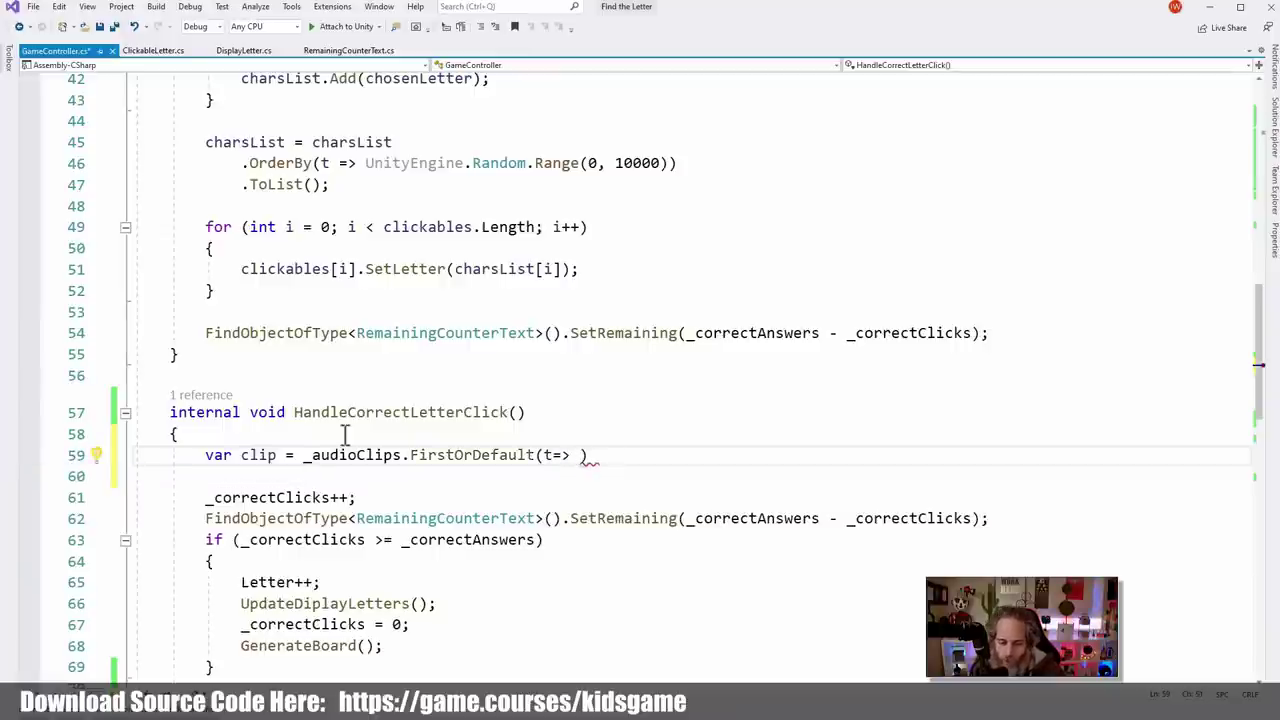
text(t.)
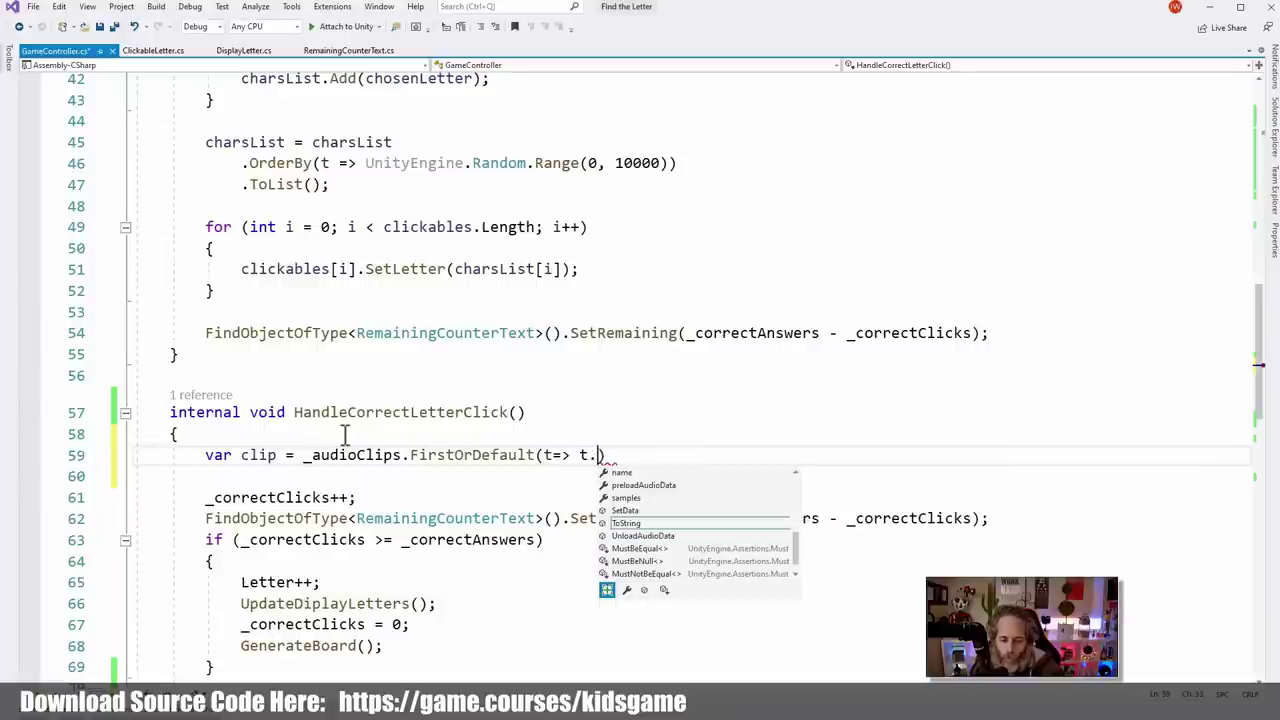
text(n)
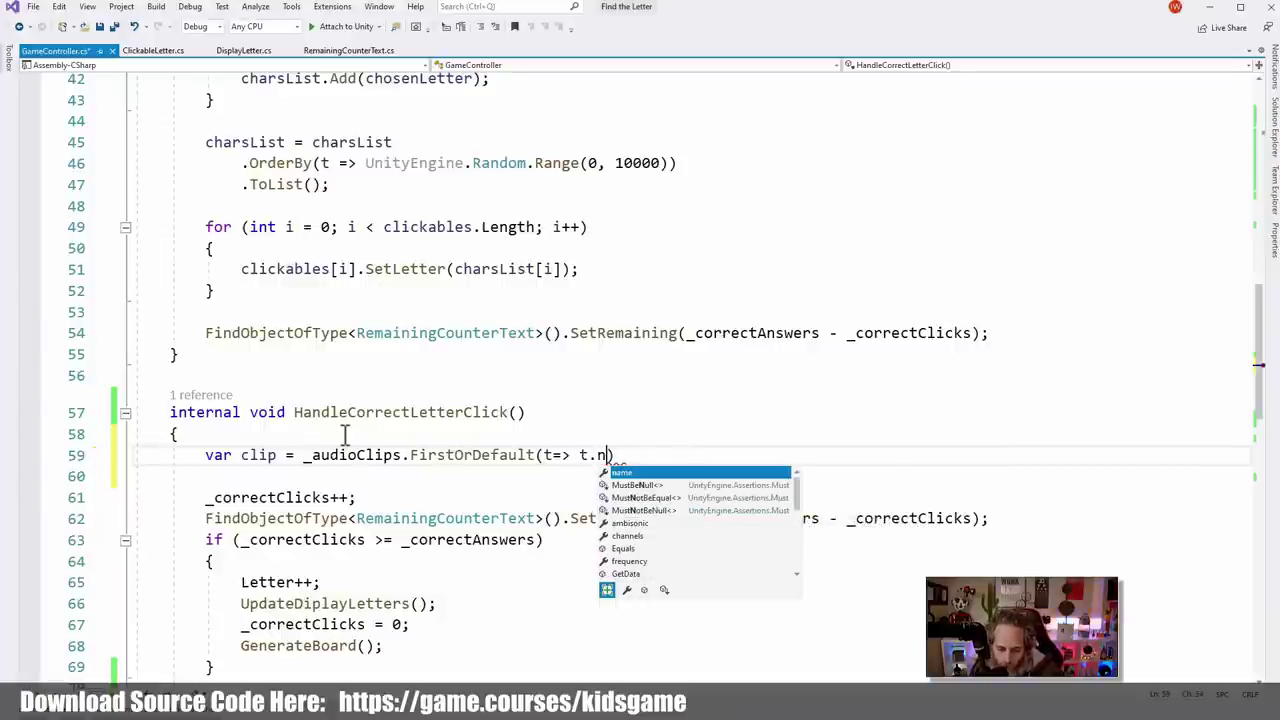
key(Tab)
text(== )
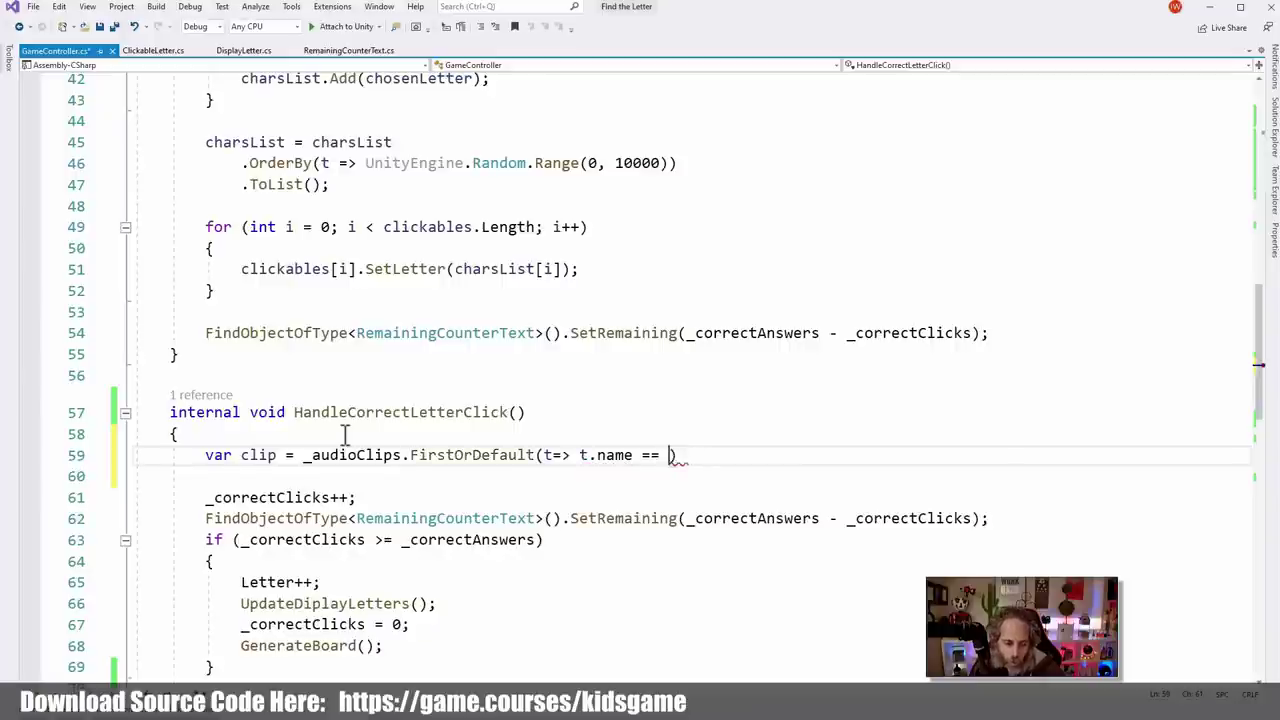
text(Letter.to)
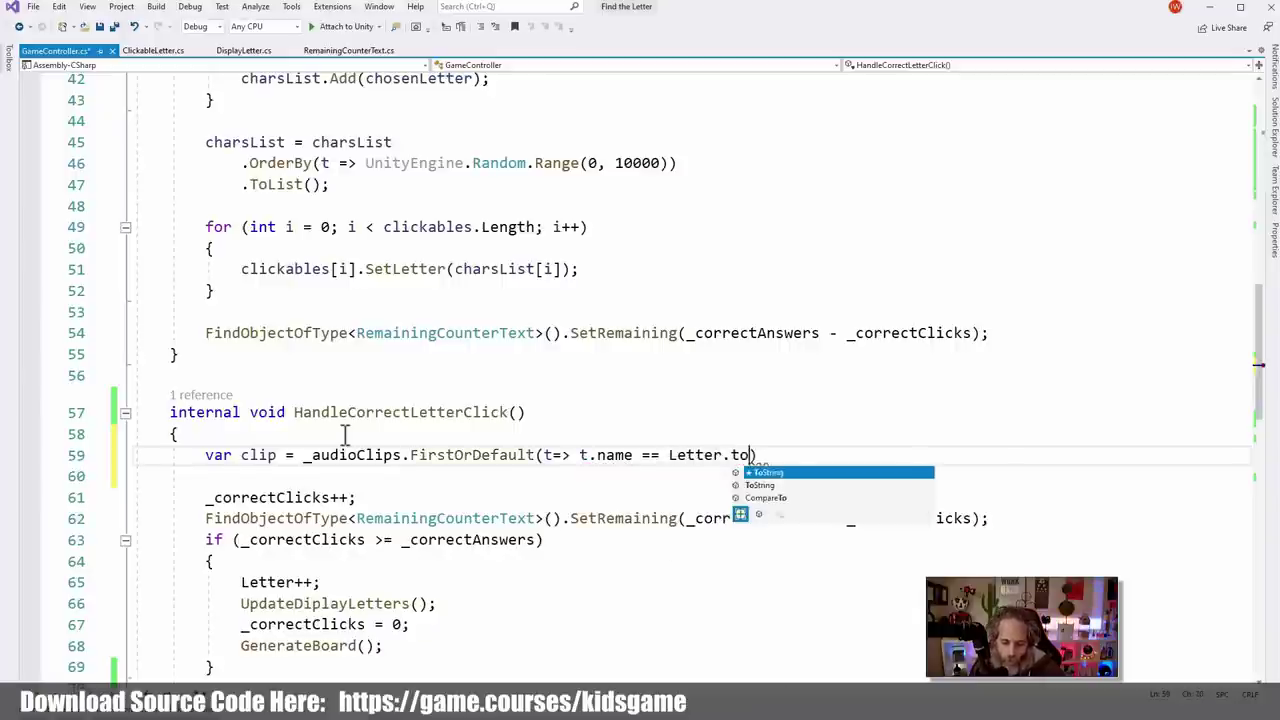
key(Tab)
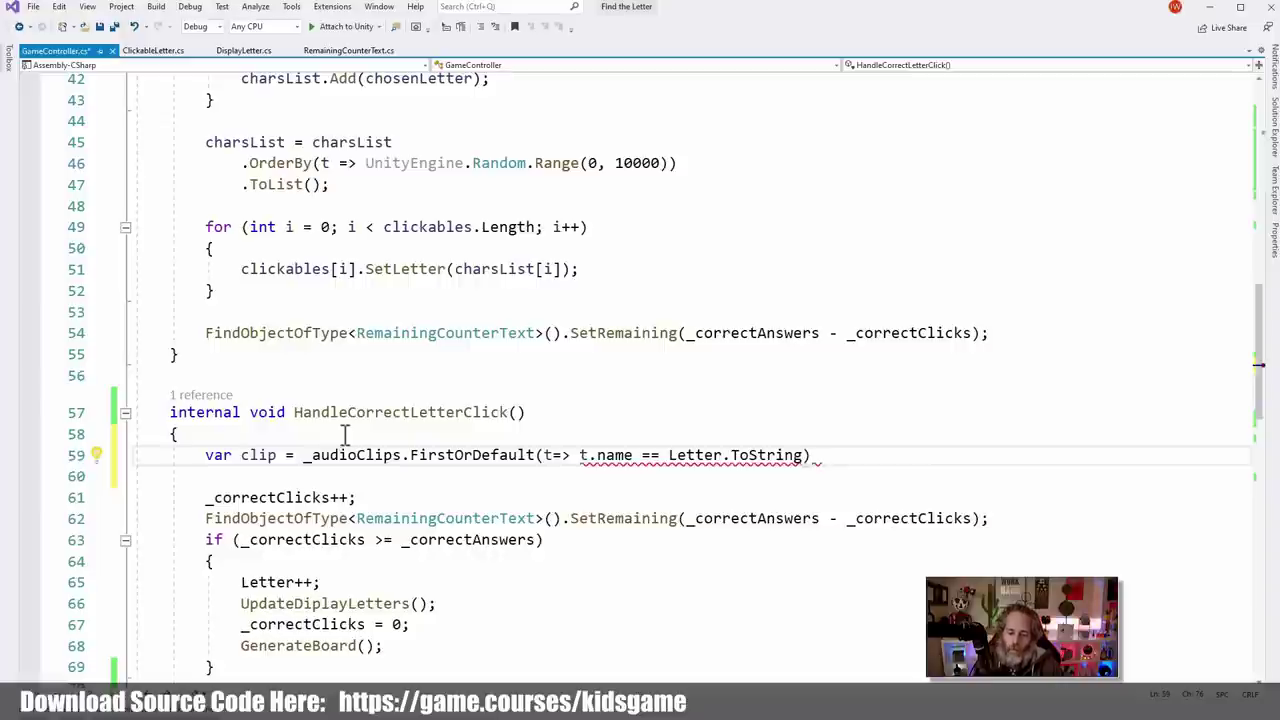
text(()))
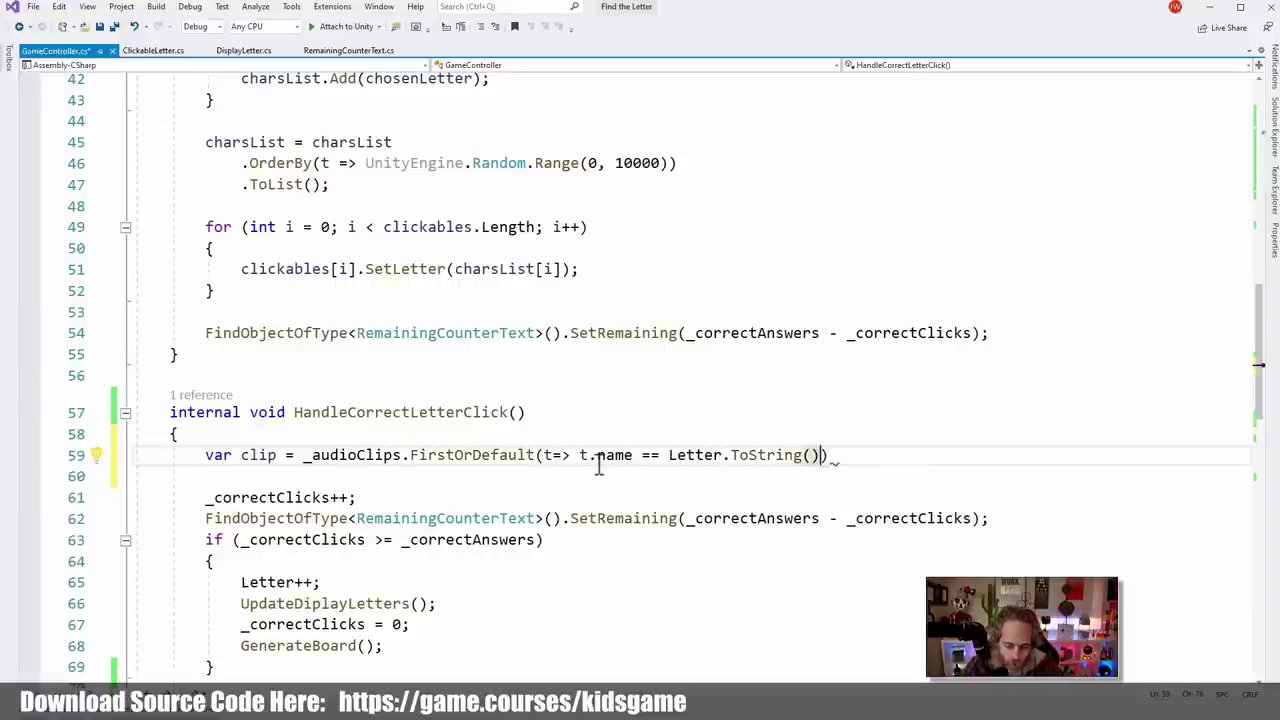
text(;)
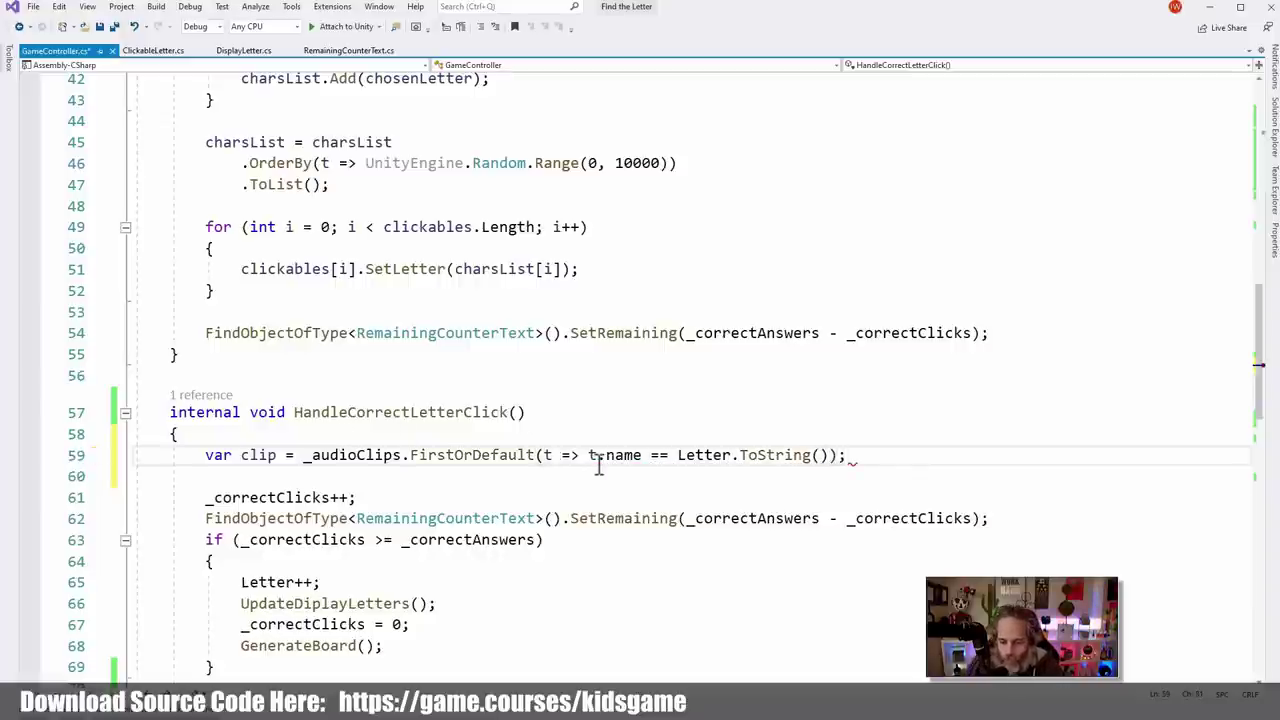
Add `_audioSource.PlayOneShot(clip);` below it and delete the old trailing `_audioSource.Play();`
key(Return)
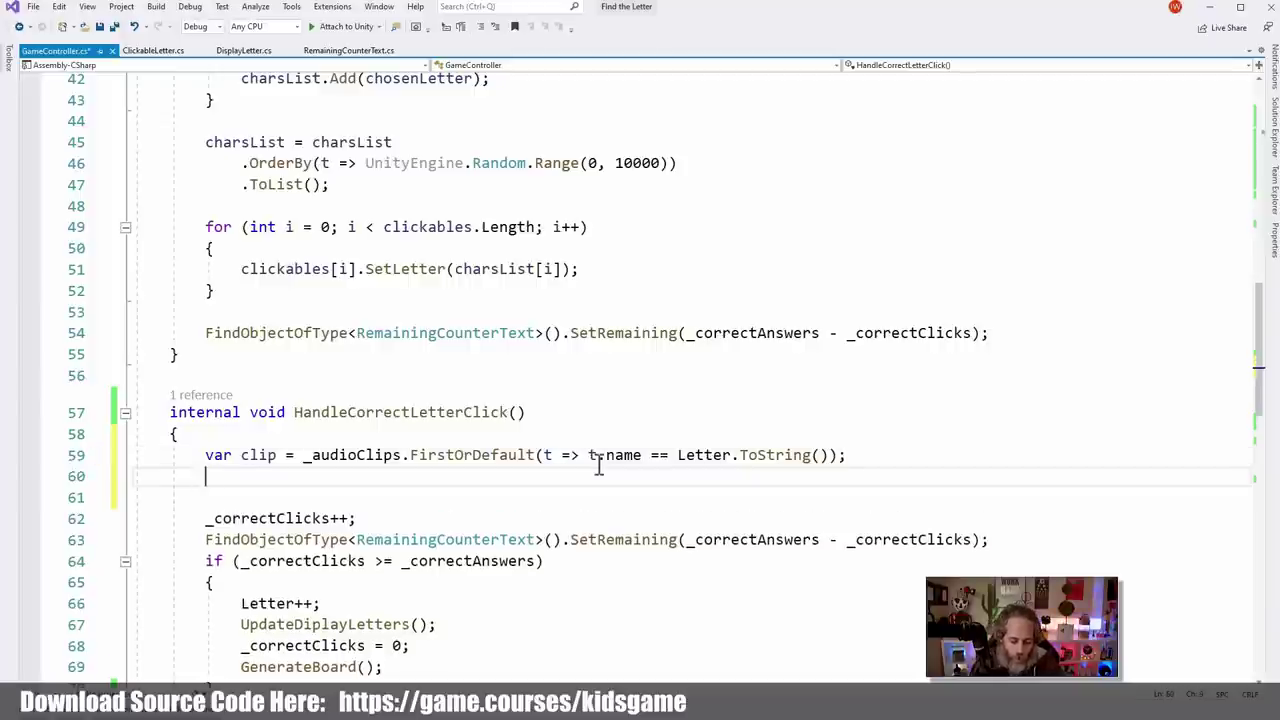
text(_audioS)
key(Tab)
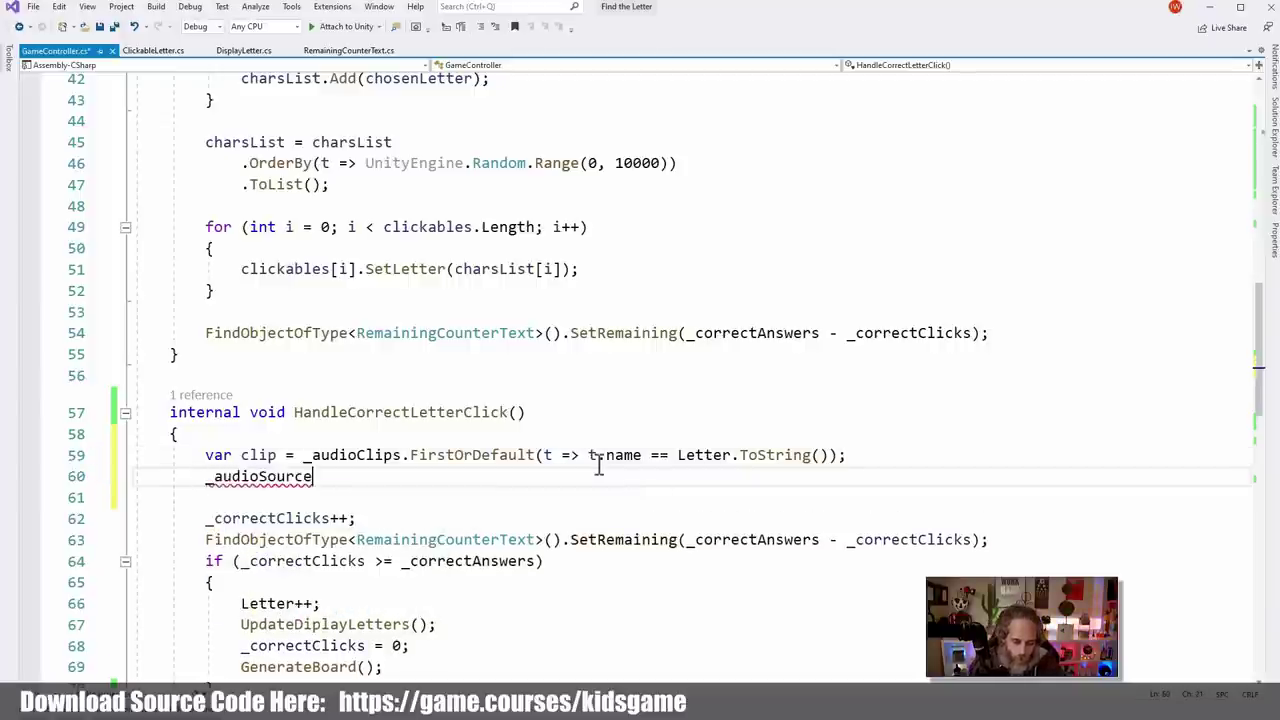
text(.play)
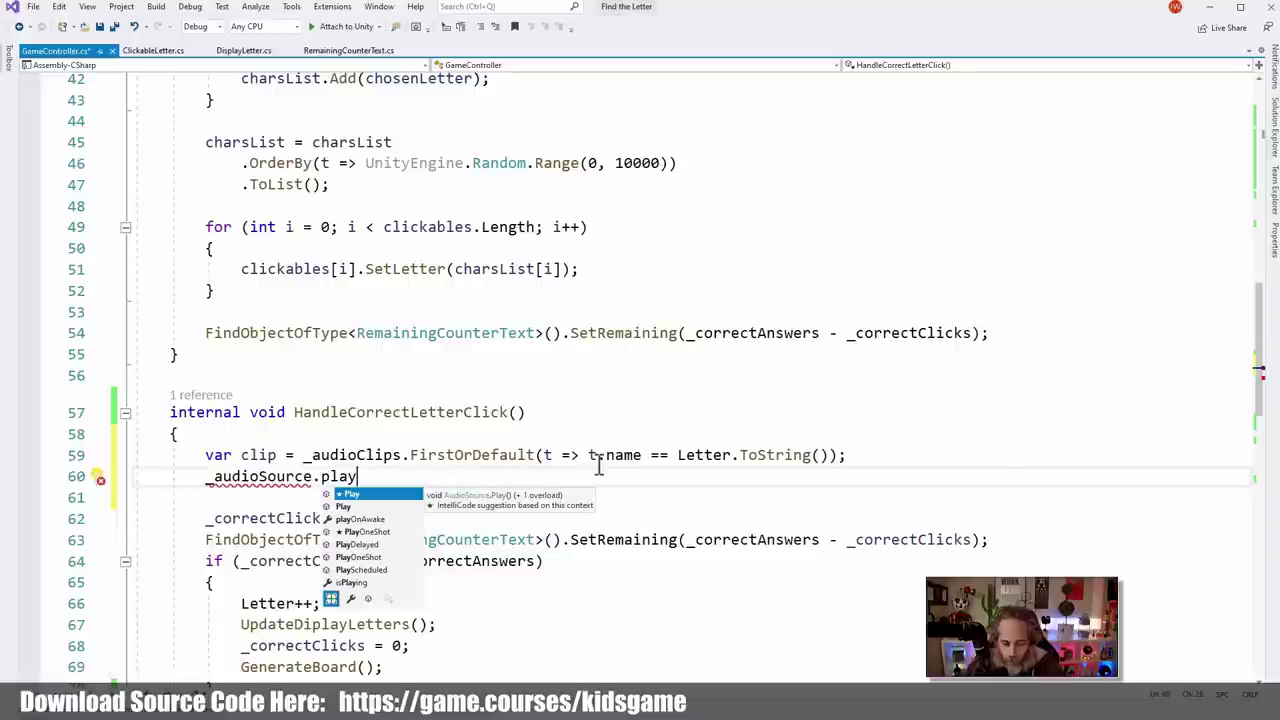
key(Down)
key(Down)
key(Down)
key(Down)
key(Down)
text((clip)
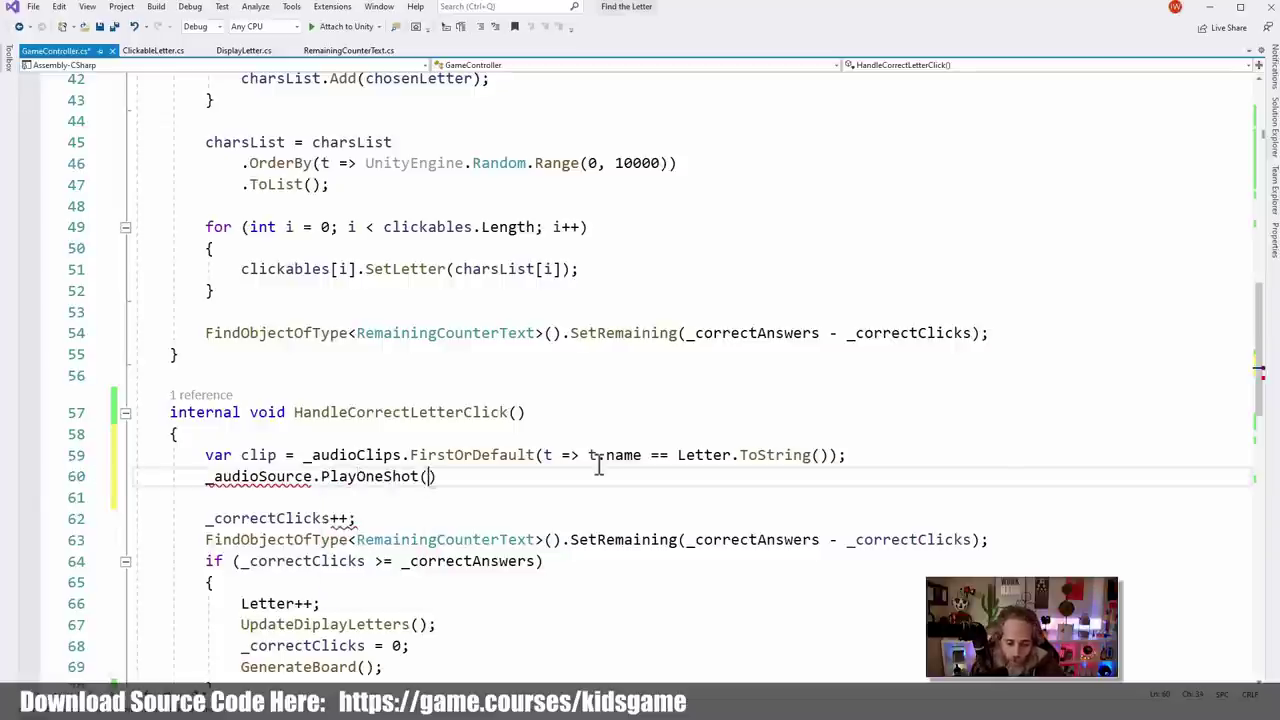
text();)
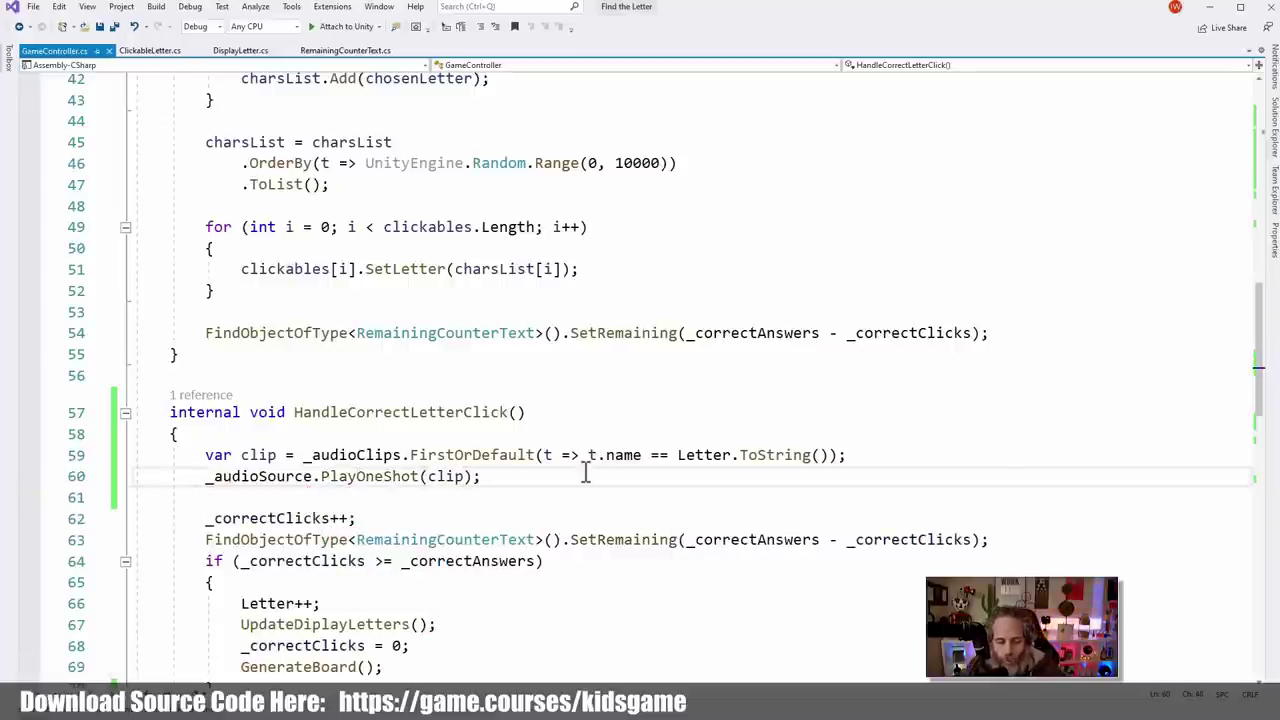
scroll(519, 583, down, 2)
click(330, 590)
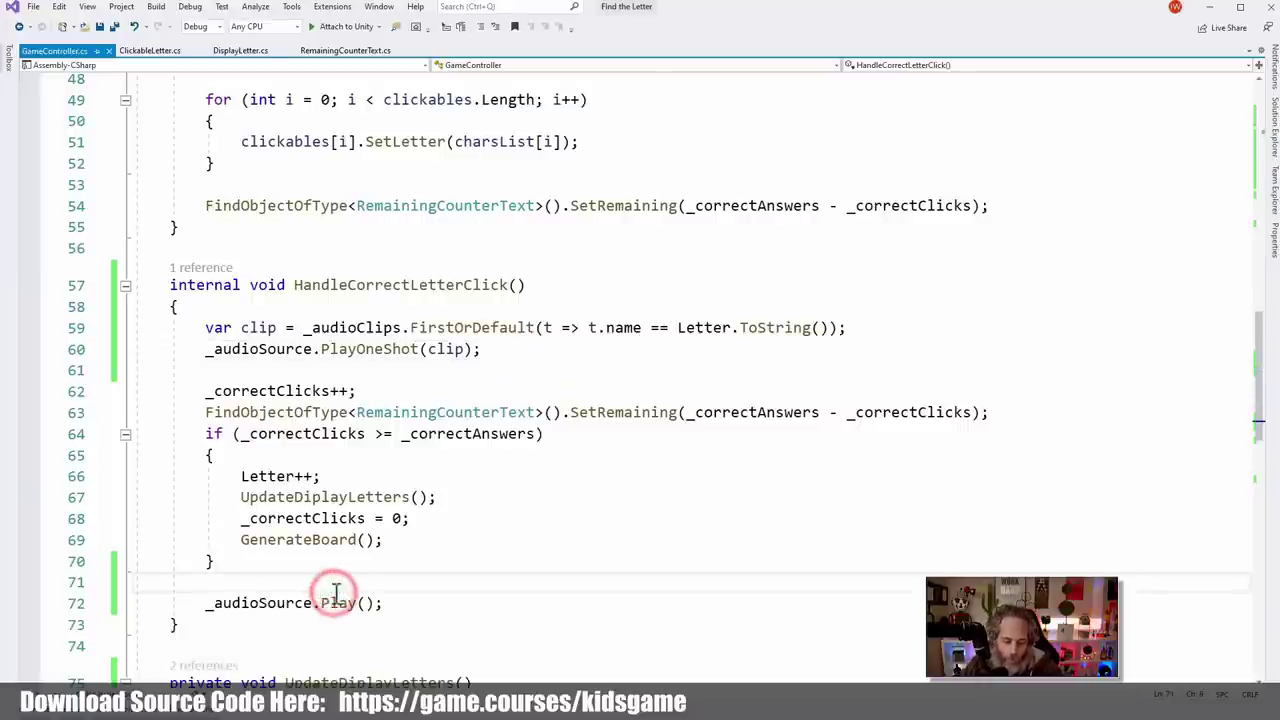
key(ctrl+x)
key(ctrl+x)
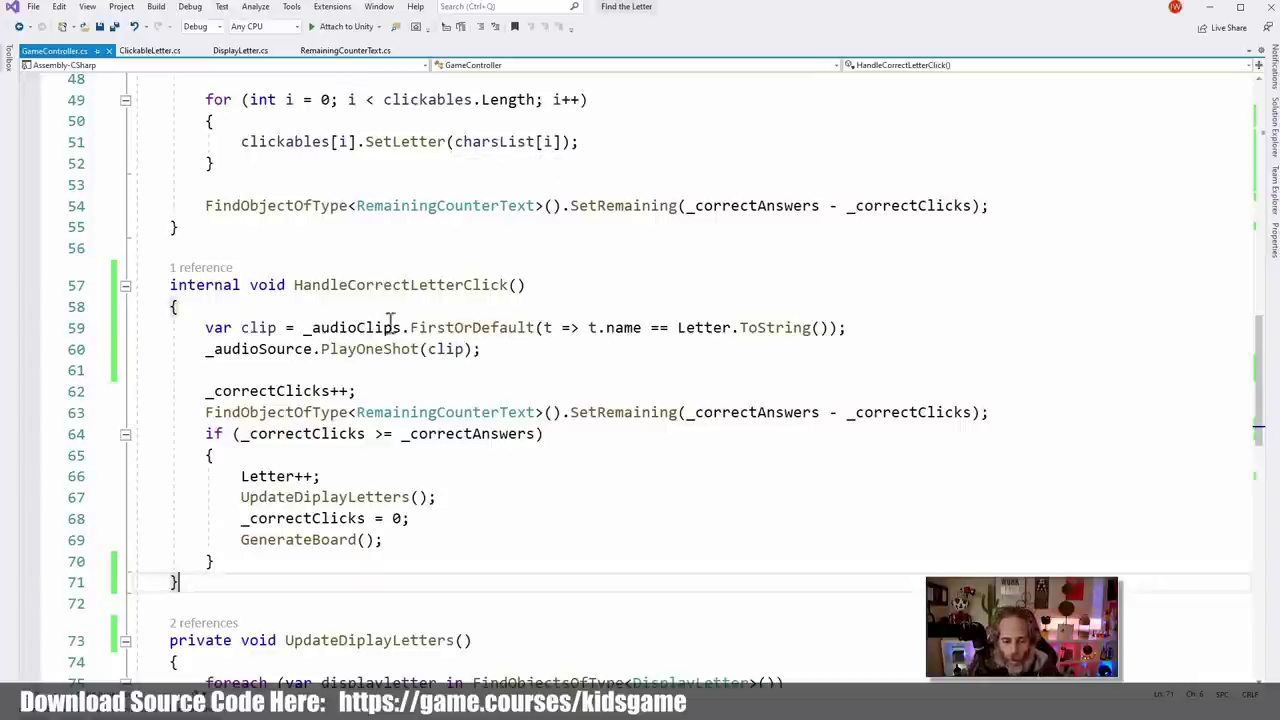
Back in Unity, add an Audio Source component to GameController
click(1213, 8)
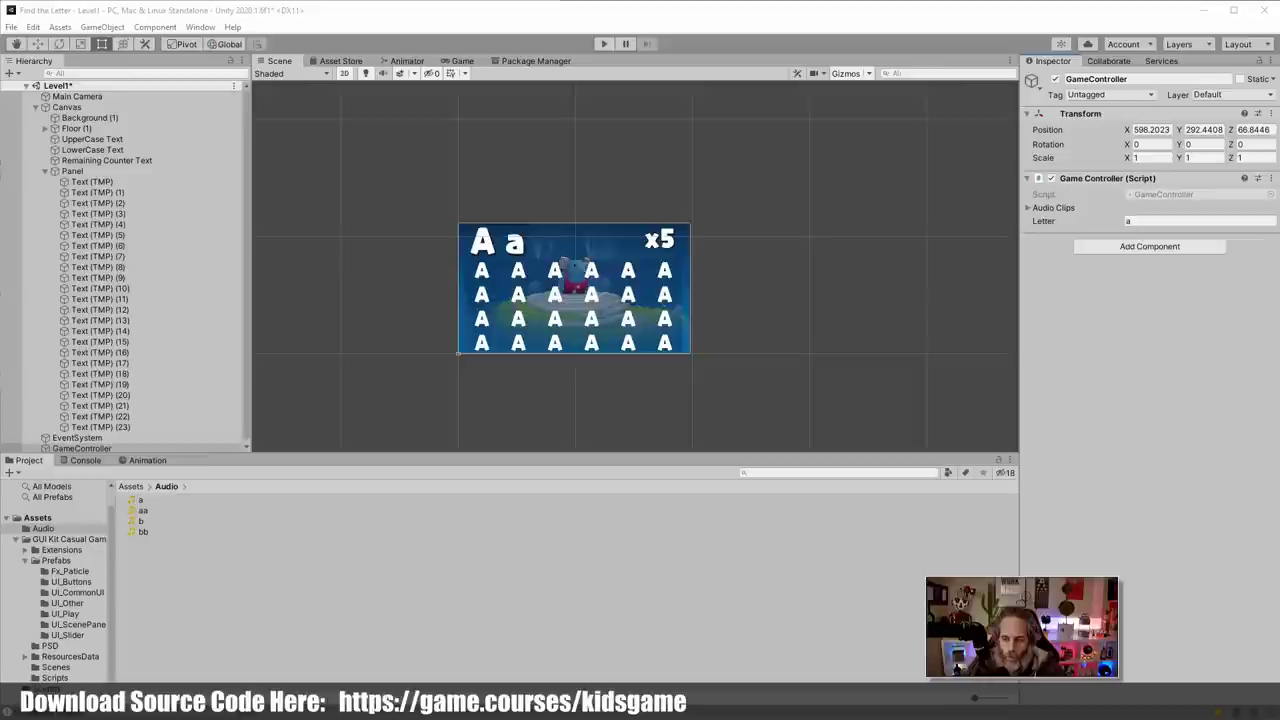
click(1114, 246)
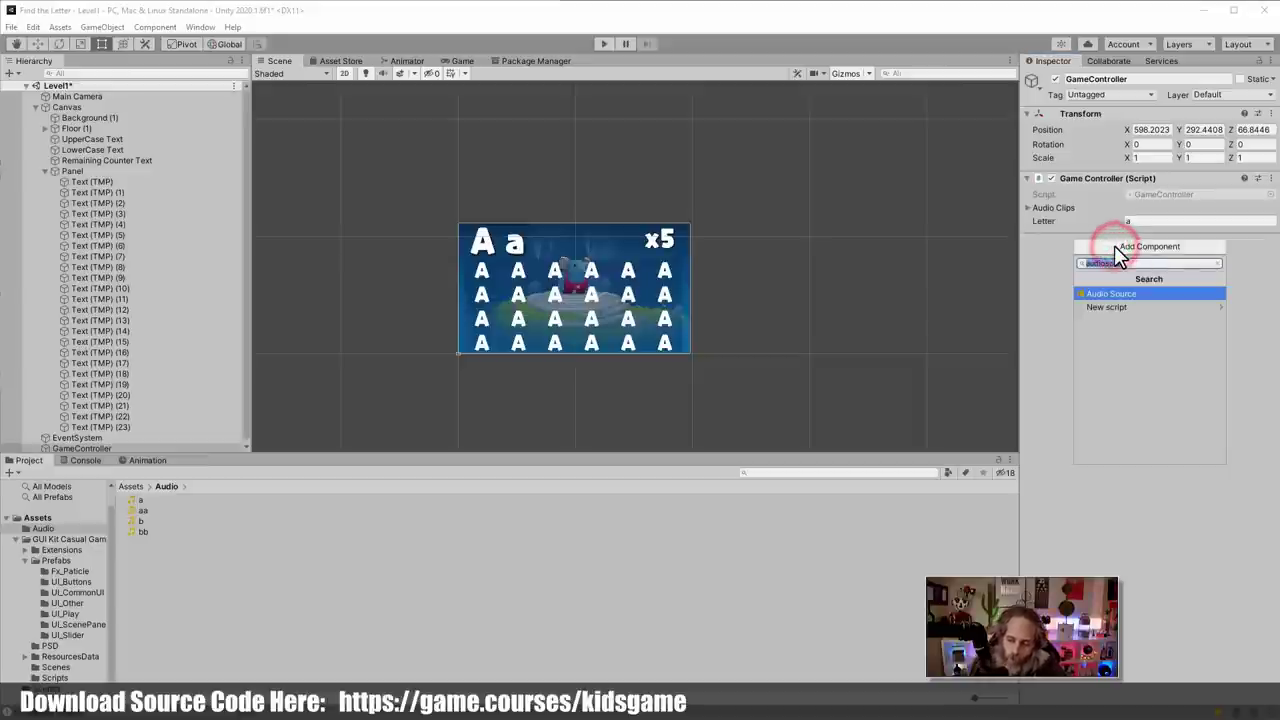
key(Return)
Fill the Audio Clips list with clips a and b from Assets/Audio, save the scene, and start play mode
click(1055, 208)
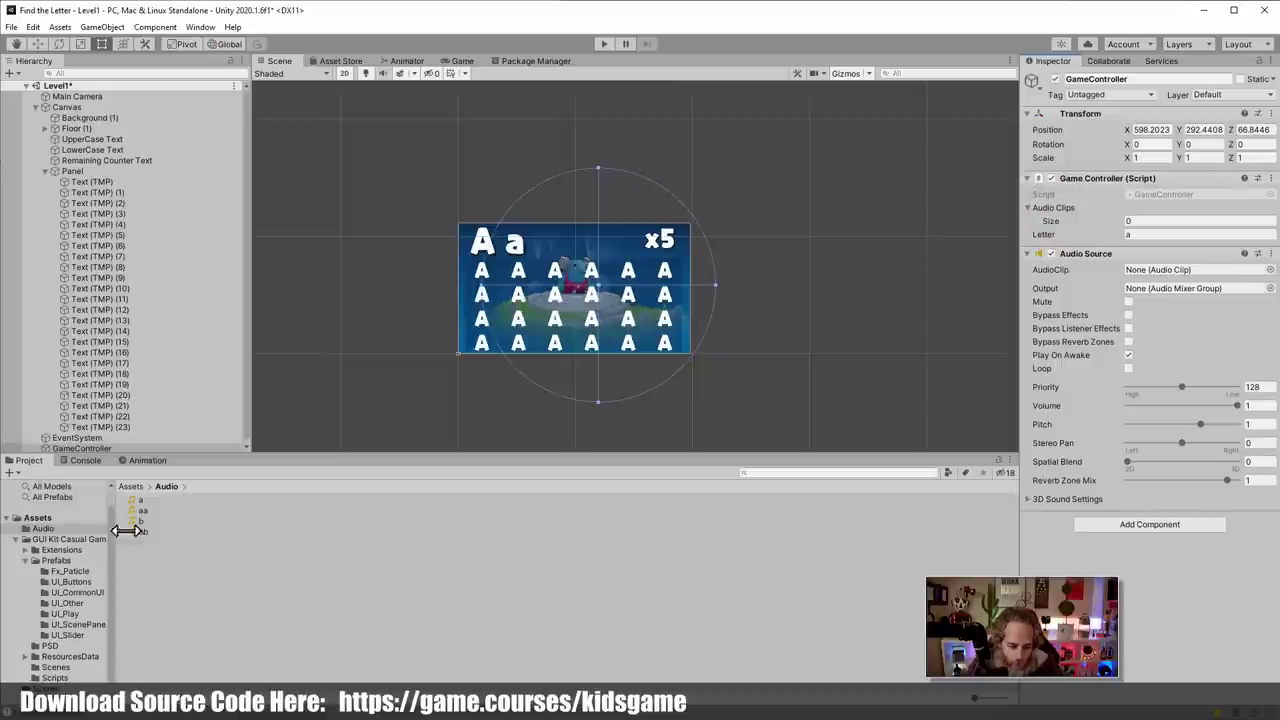
click(38, 530)
drag(133, 500, 1058, 208)
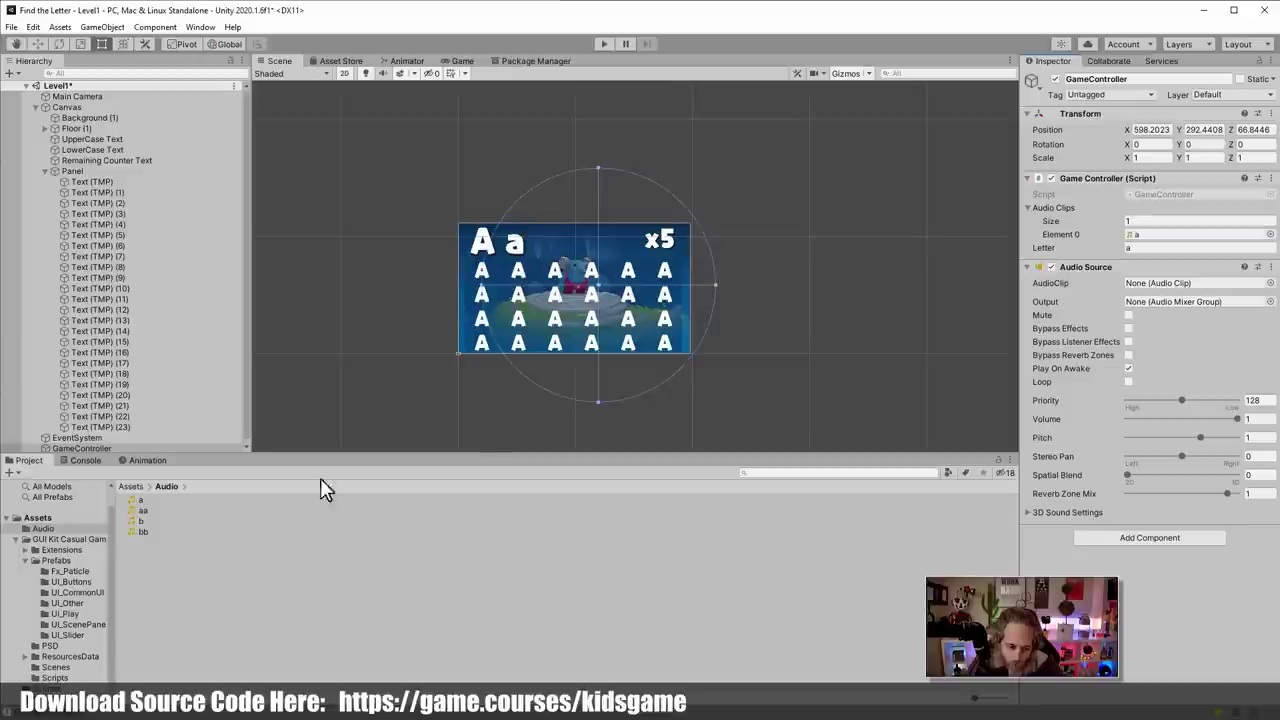
drag(128, 521, 1061, 214)
key(ctrl+s)
click(603, 45)
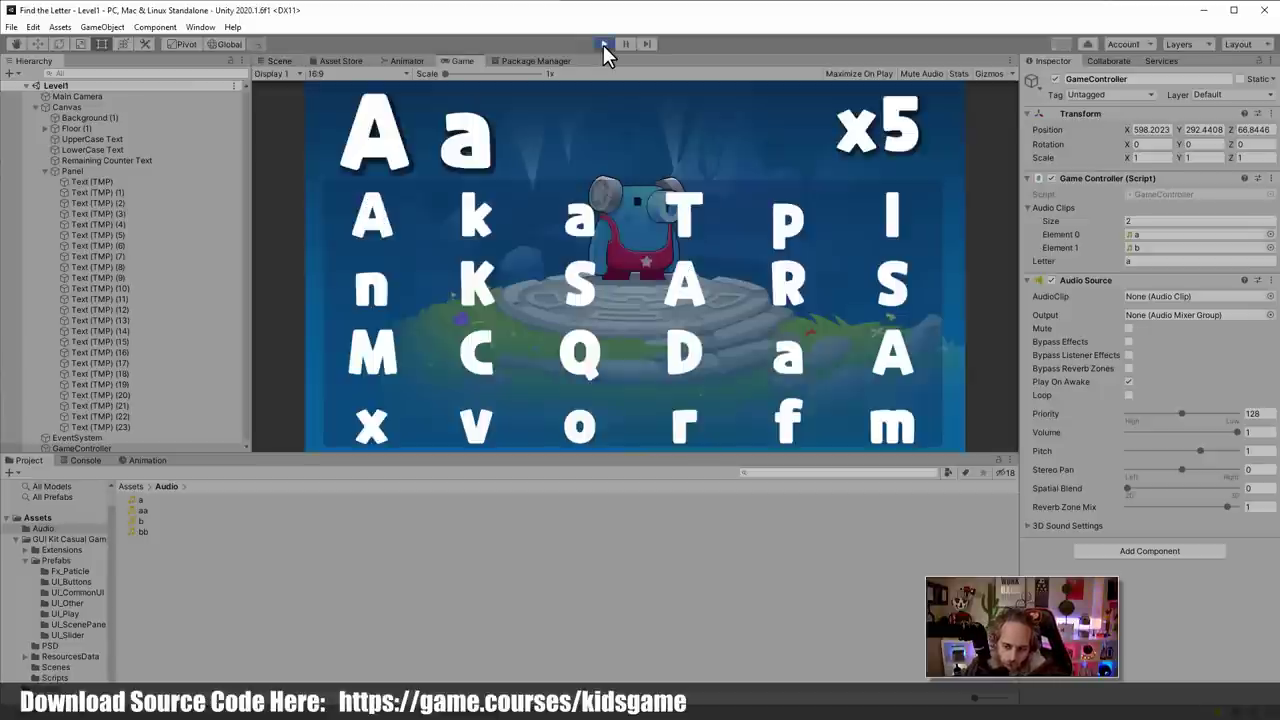
Clear the Aa round by clicking all five A and a letters
click(372, 220)
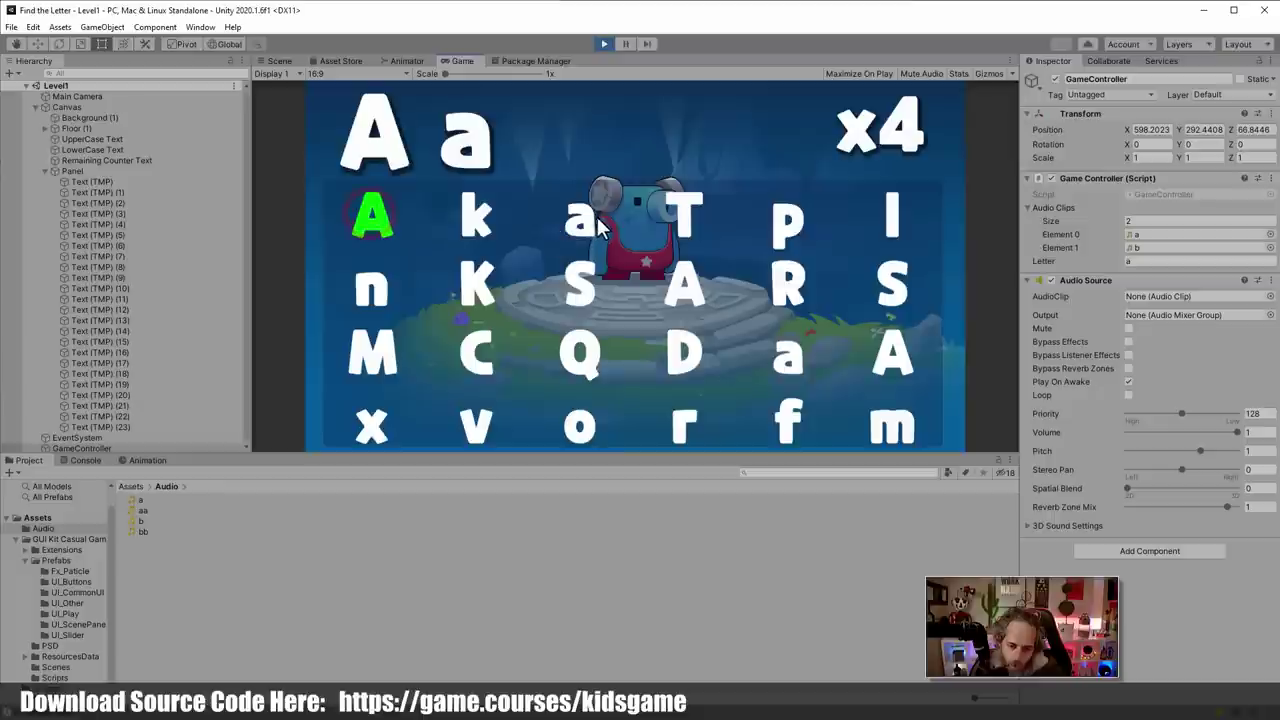
click(580, 220)
click(691, 287)
click(781, 343)
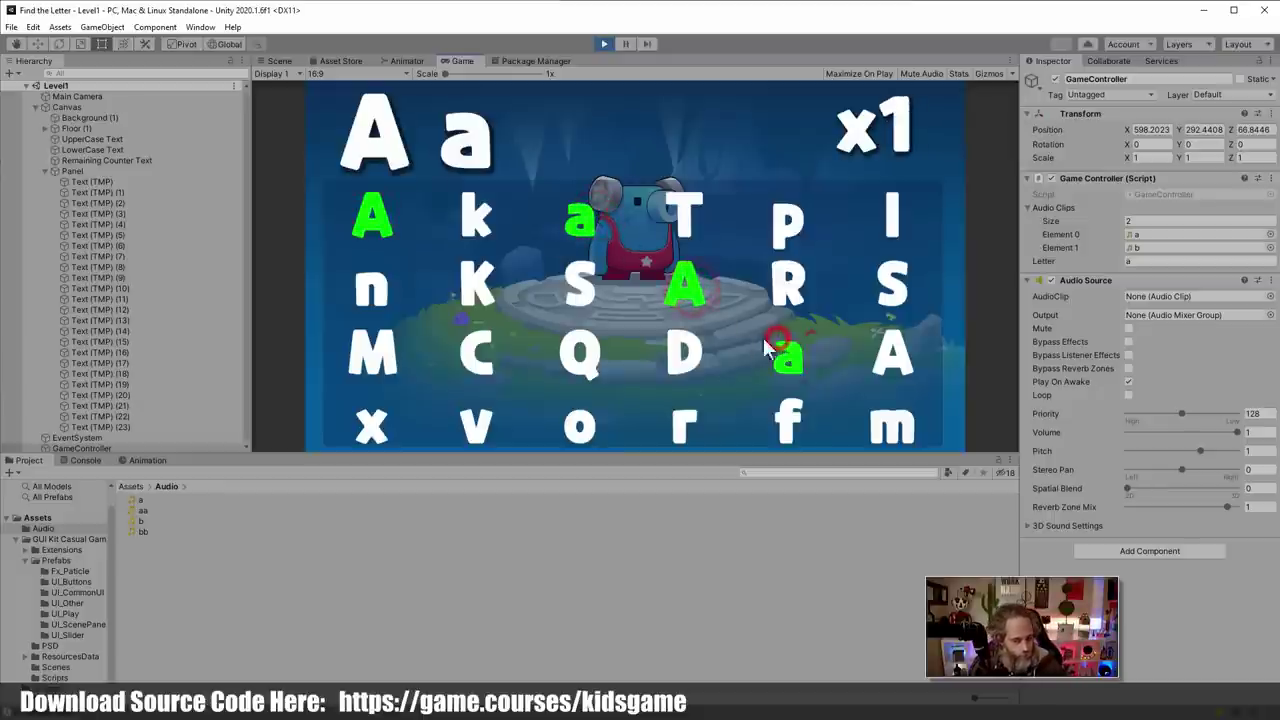
click(893, 366)
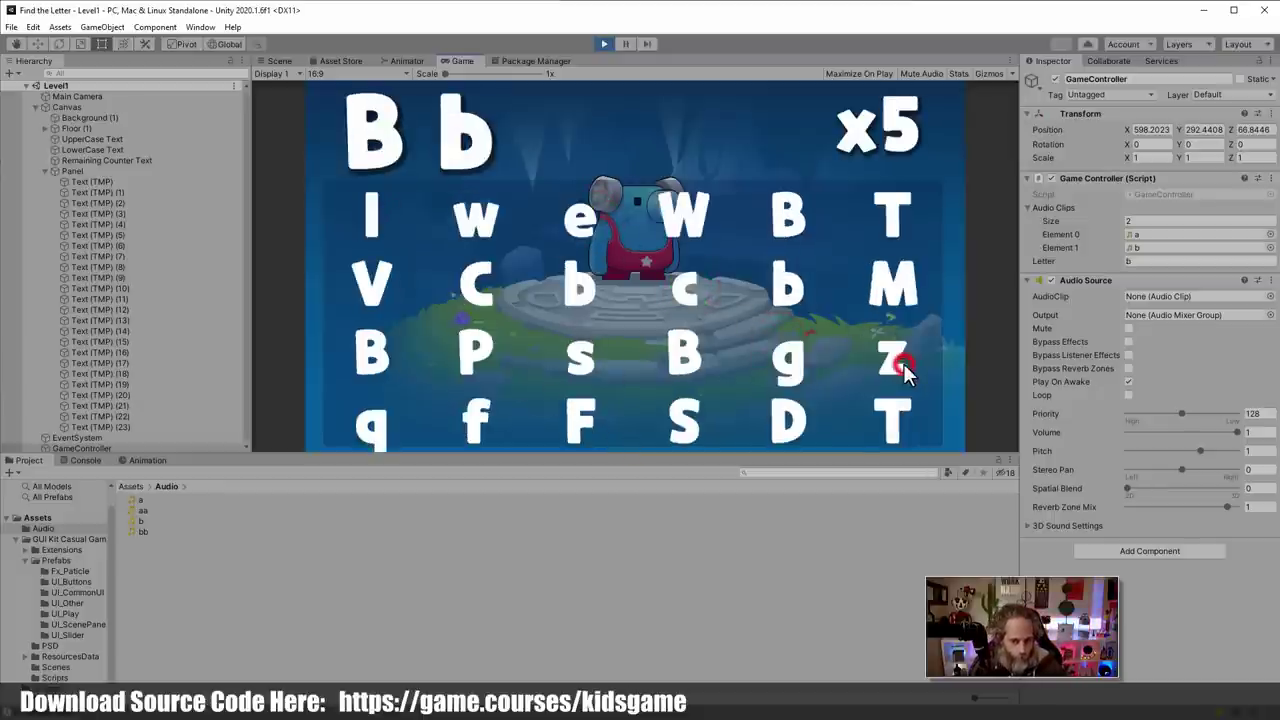
Clear the Bb round's four letters, try the wrong letter Q on the C board, and stop playing
click(585, 289)
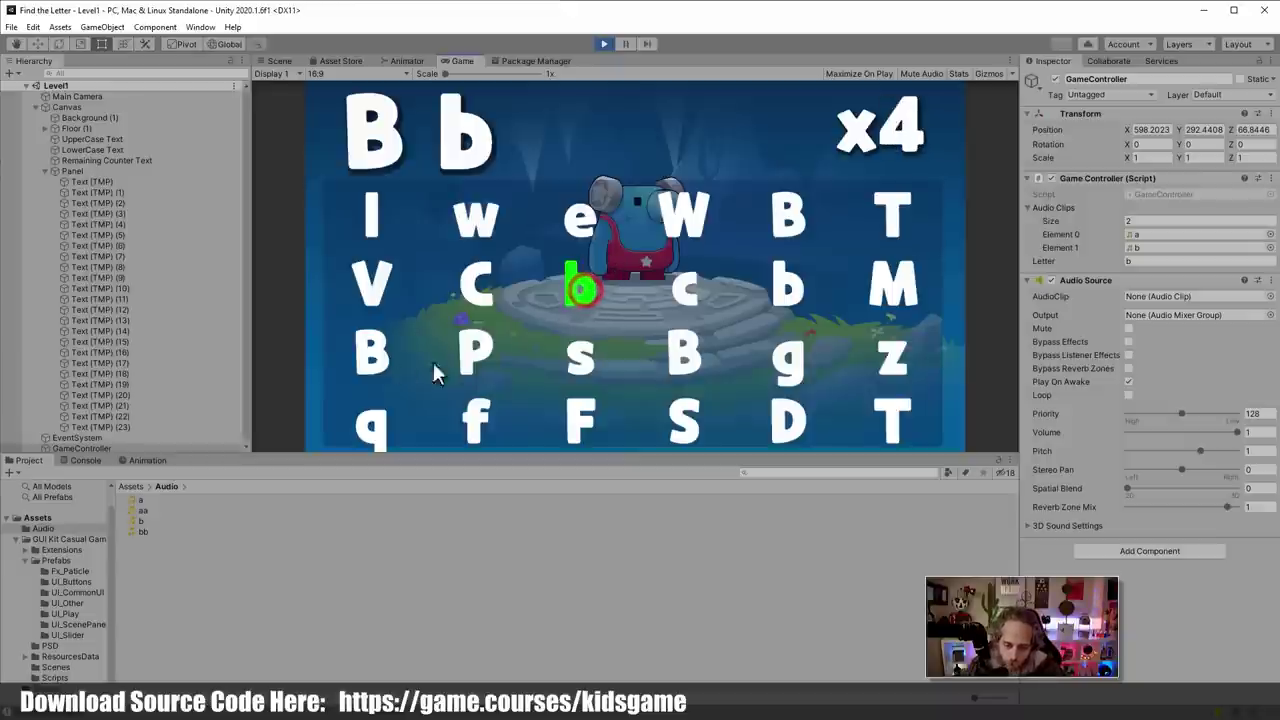
click(372, 352)
click(676, 350)
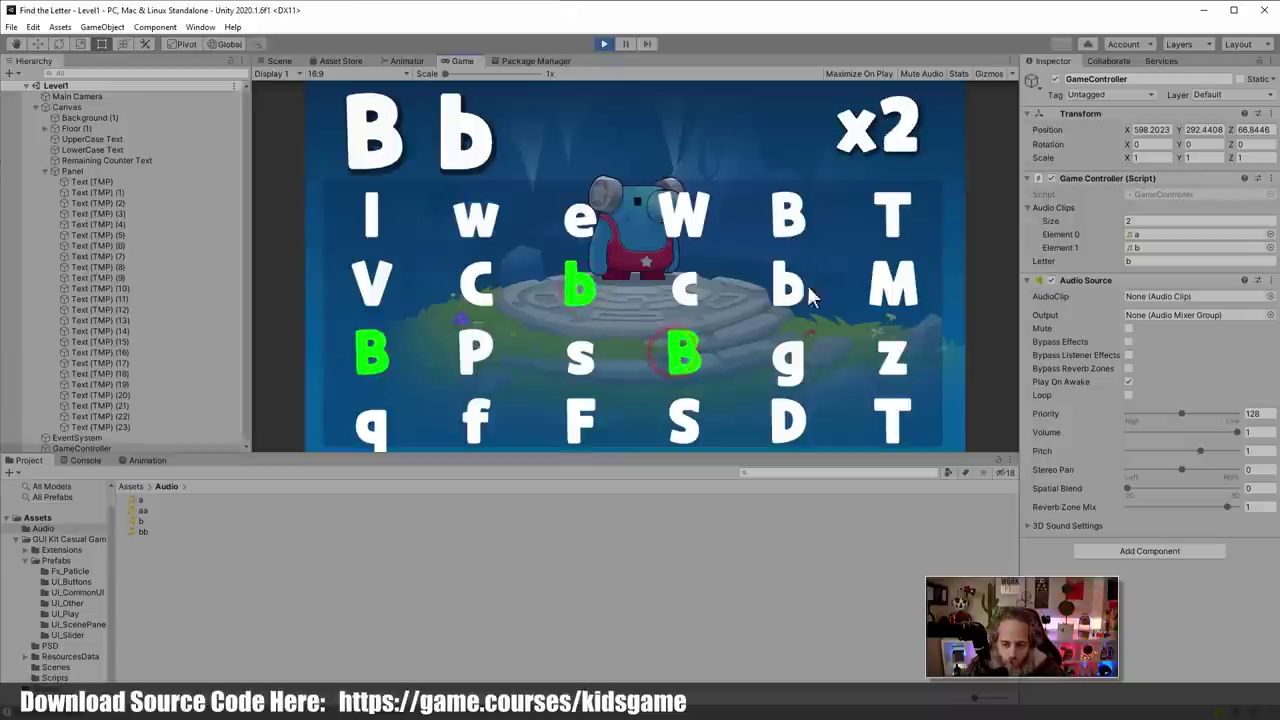
click(787, 287)
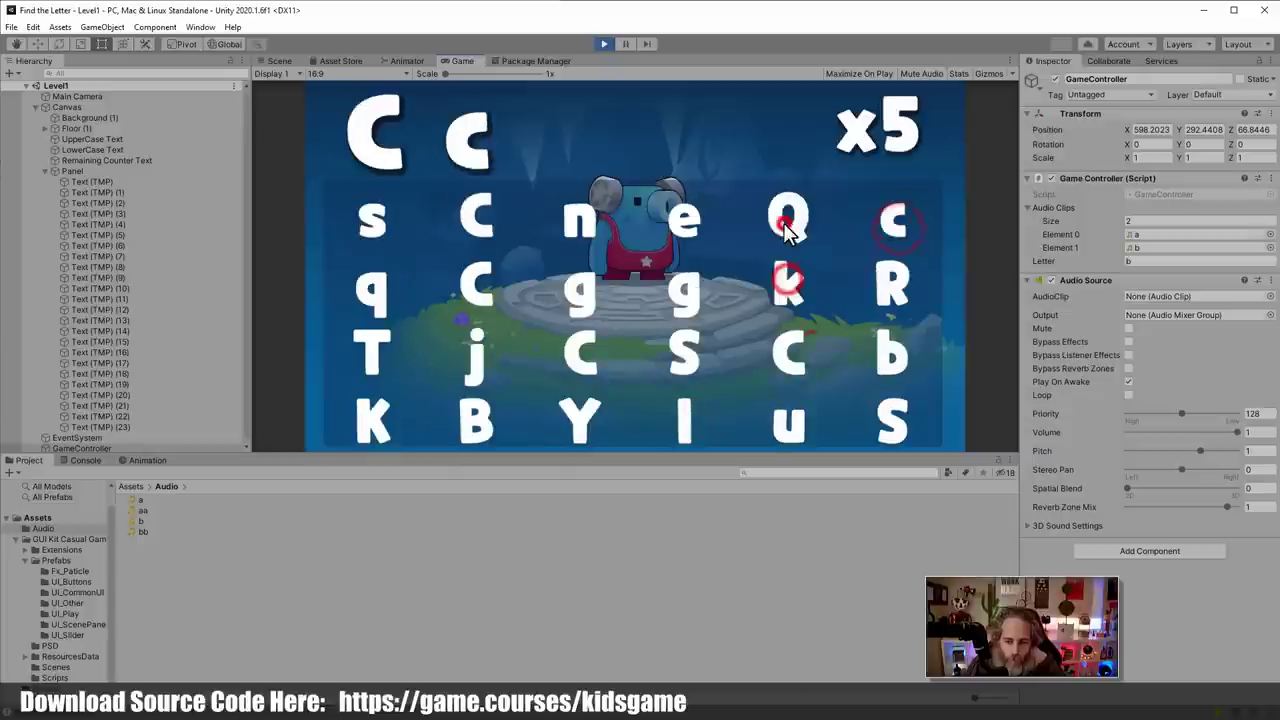
click(786, 222)
click(605, 44)
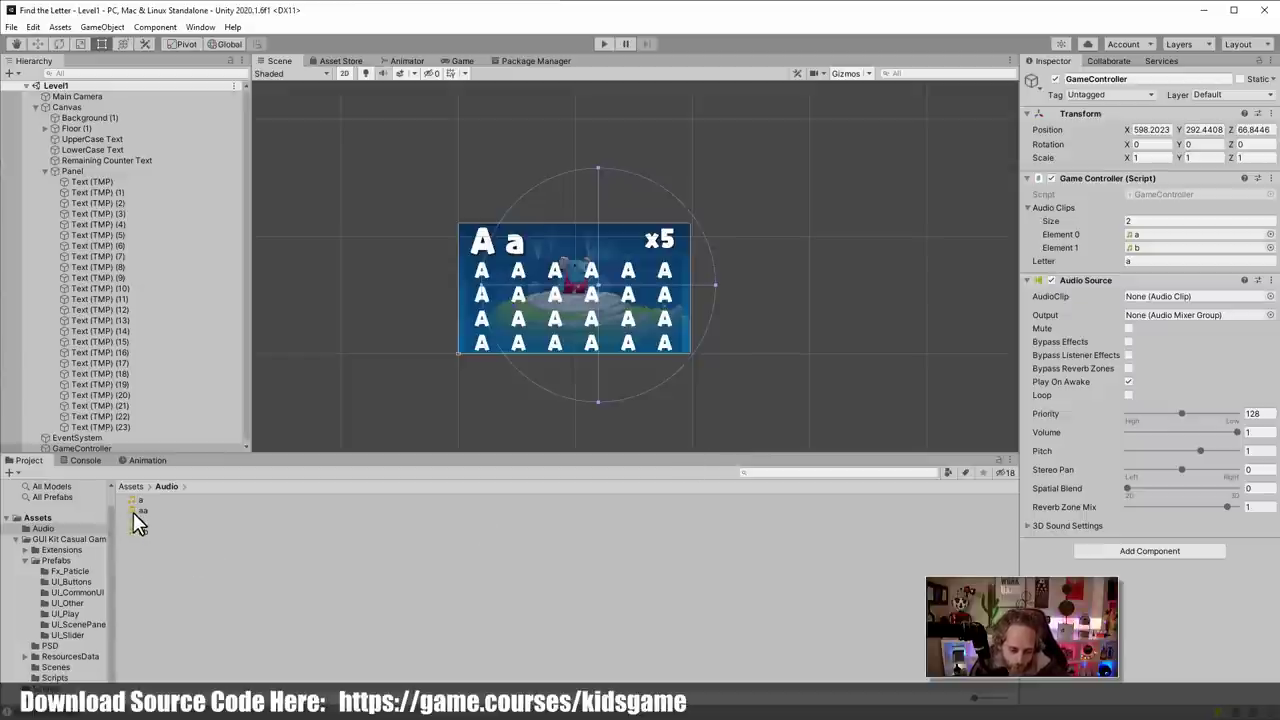
Drag the aa and bb clips into the Audio Clips list (a, b, aa, bb), then open GameController.cs
drag(140, 512, 1088, 222)
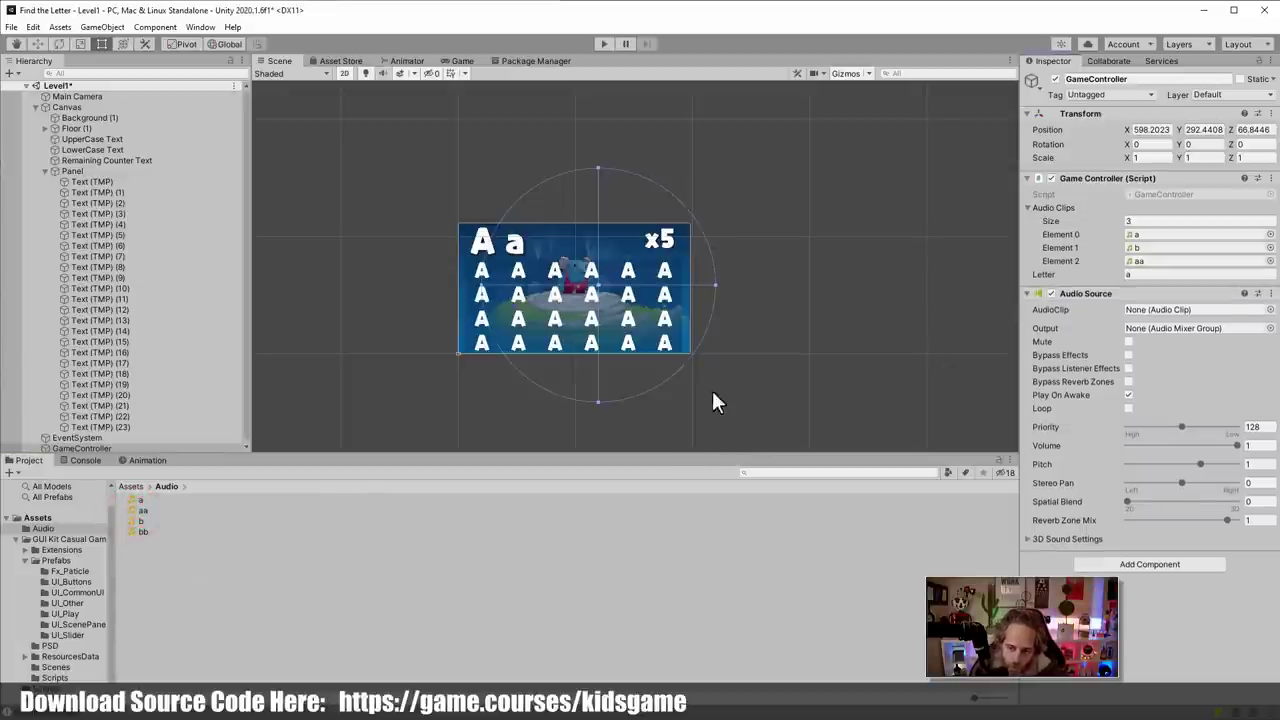
drag(142, 533, 1062, 220)
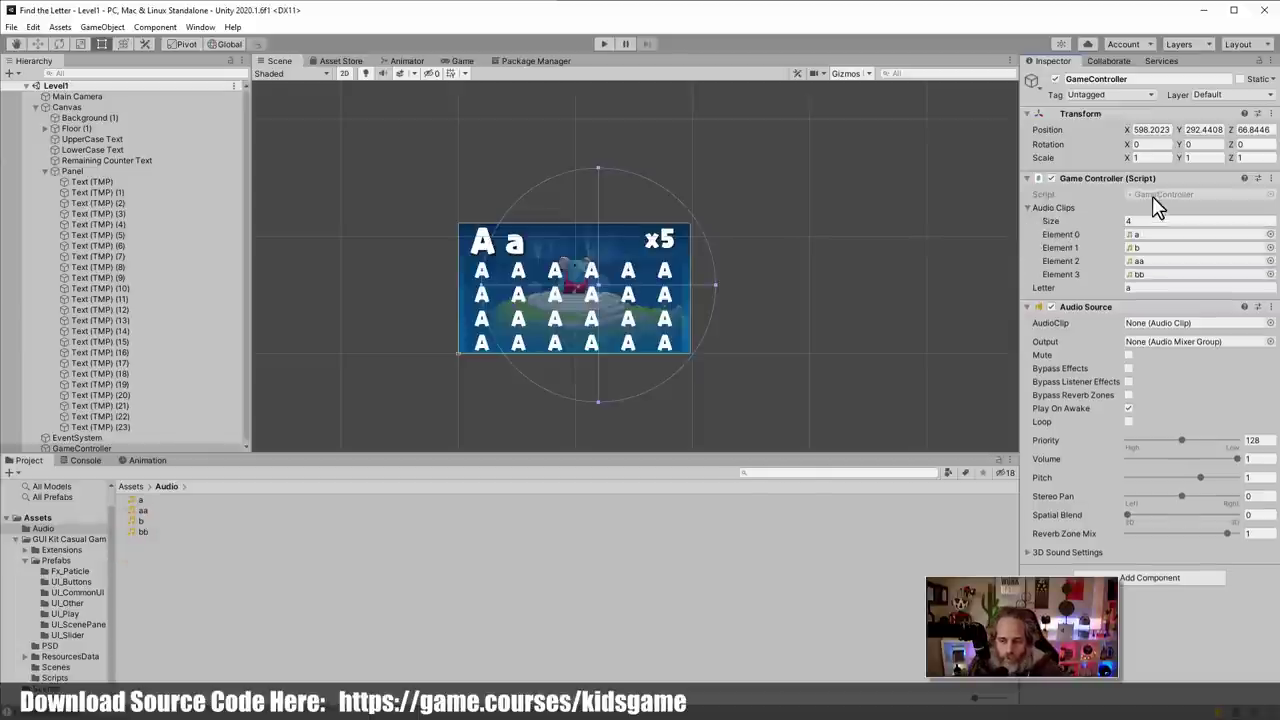
double_click(1152, 194)
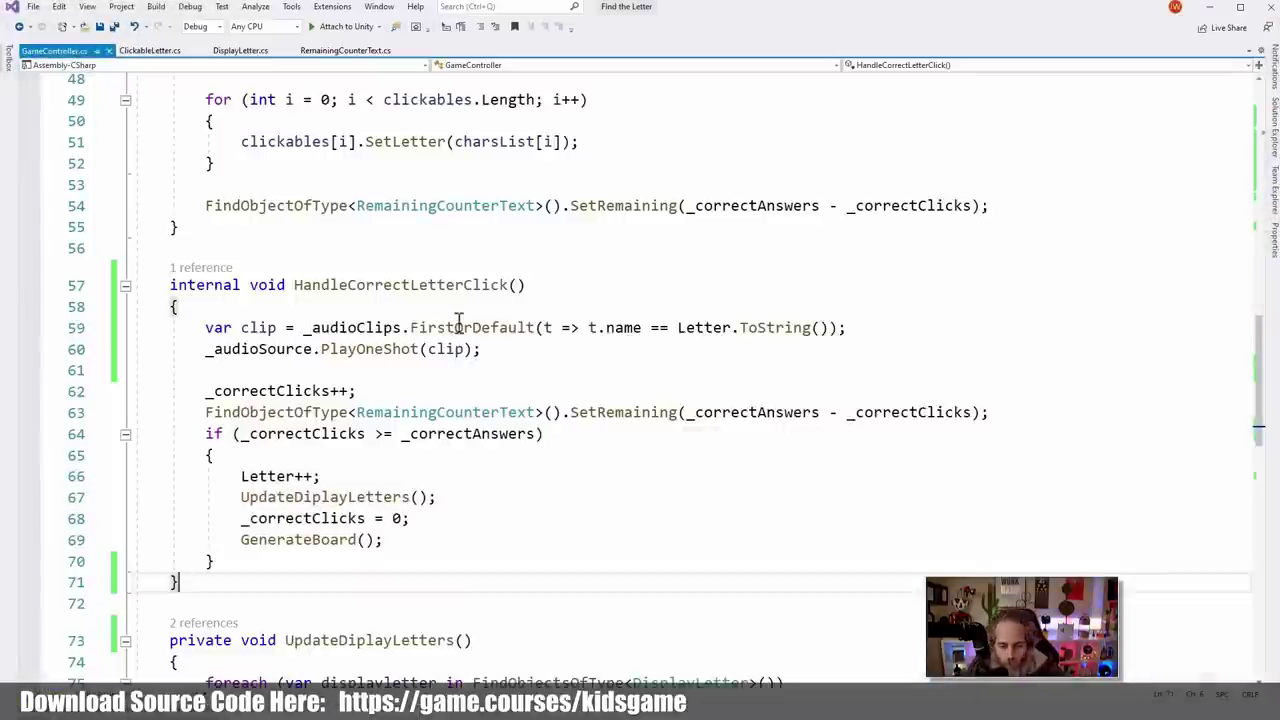
From HandleCorrectLetterClick, jump to SetLetter's definition in ClickableLetter.cs
click(411, 286)
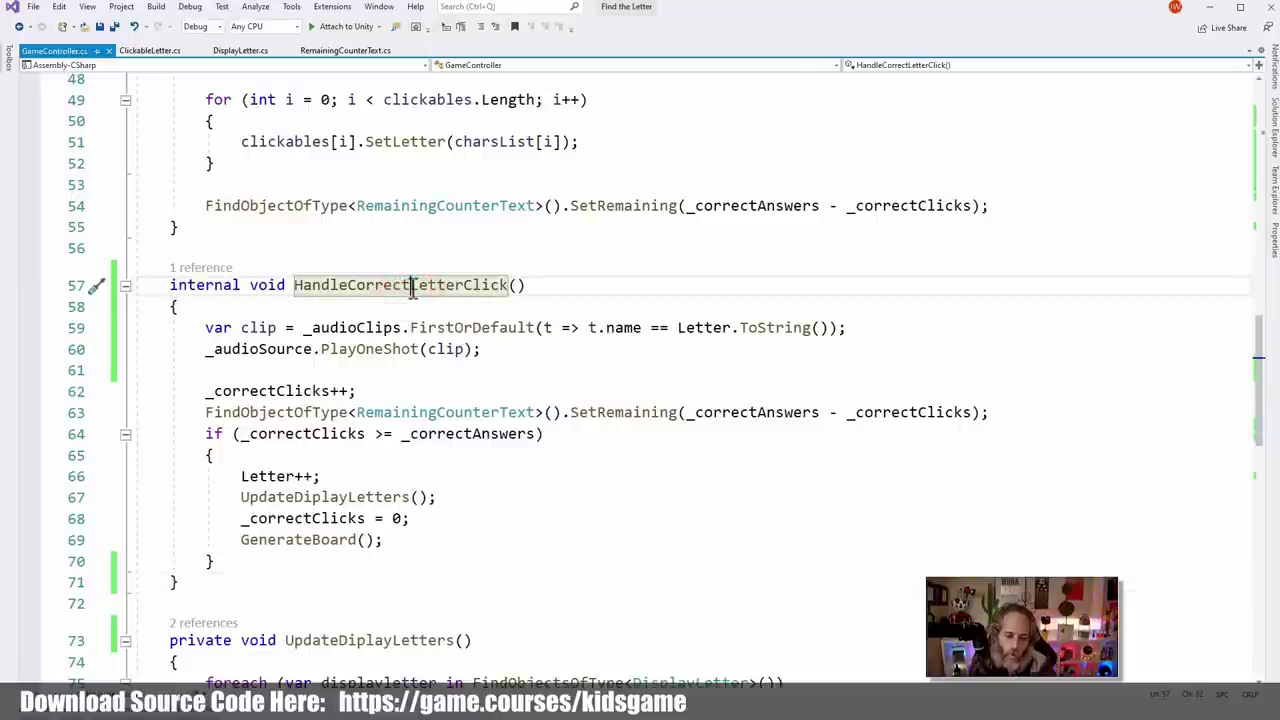
scroll(460, 275, up, 3)
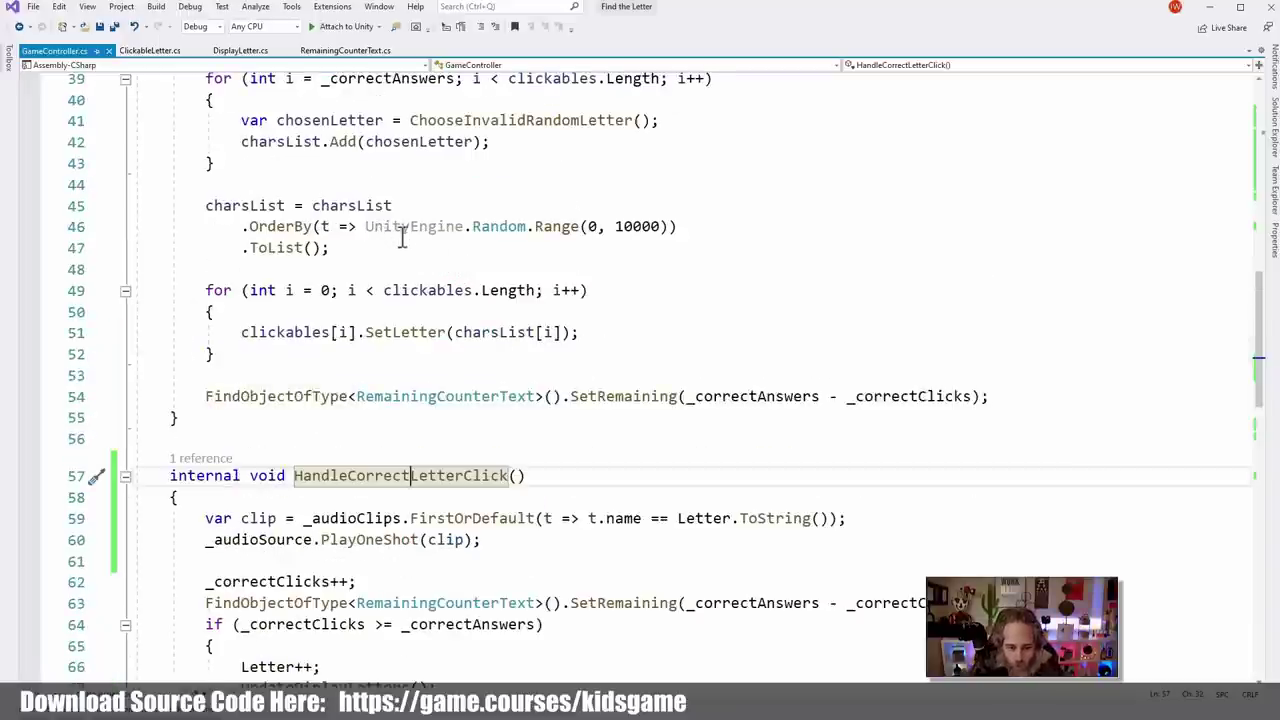
ctrl+click(376, 332)
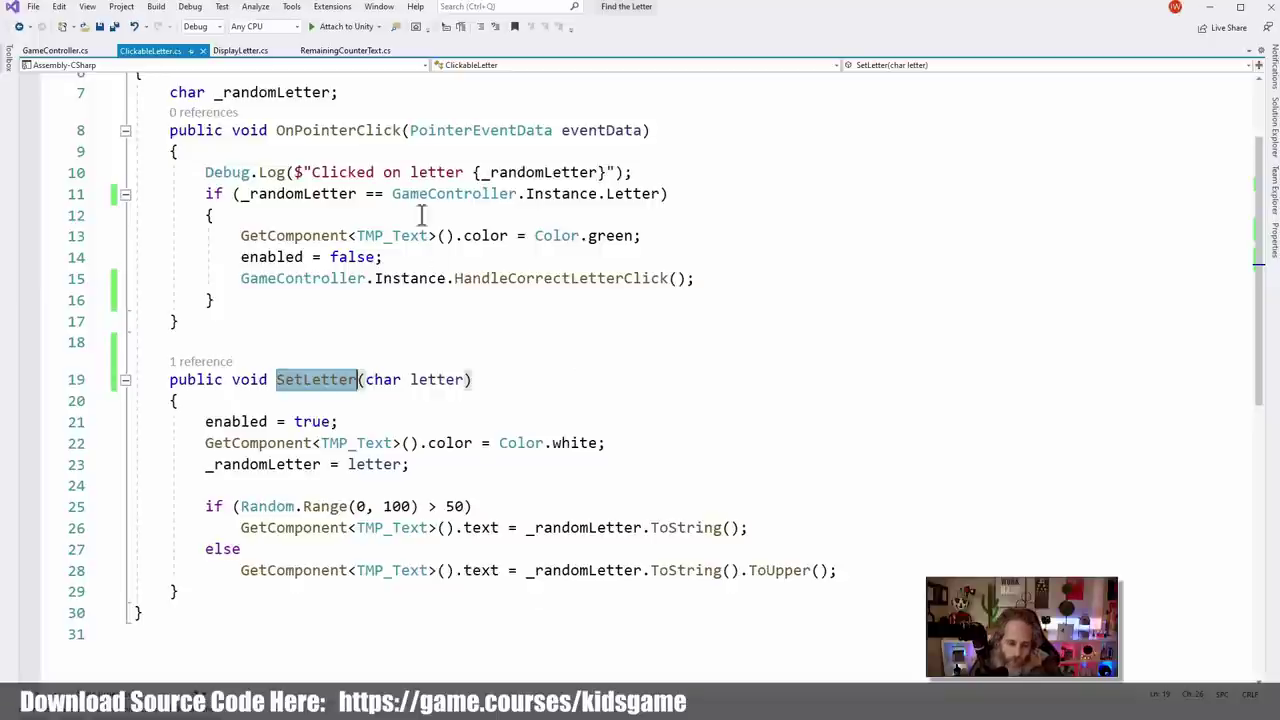
Add a new bool field below _randomLetter, renaming it from _capital to _upperCase
scroll(421, 200, up, 3)
click(370, 155)
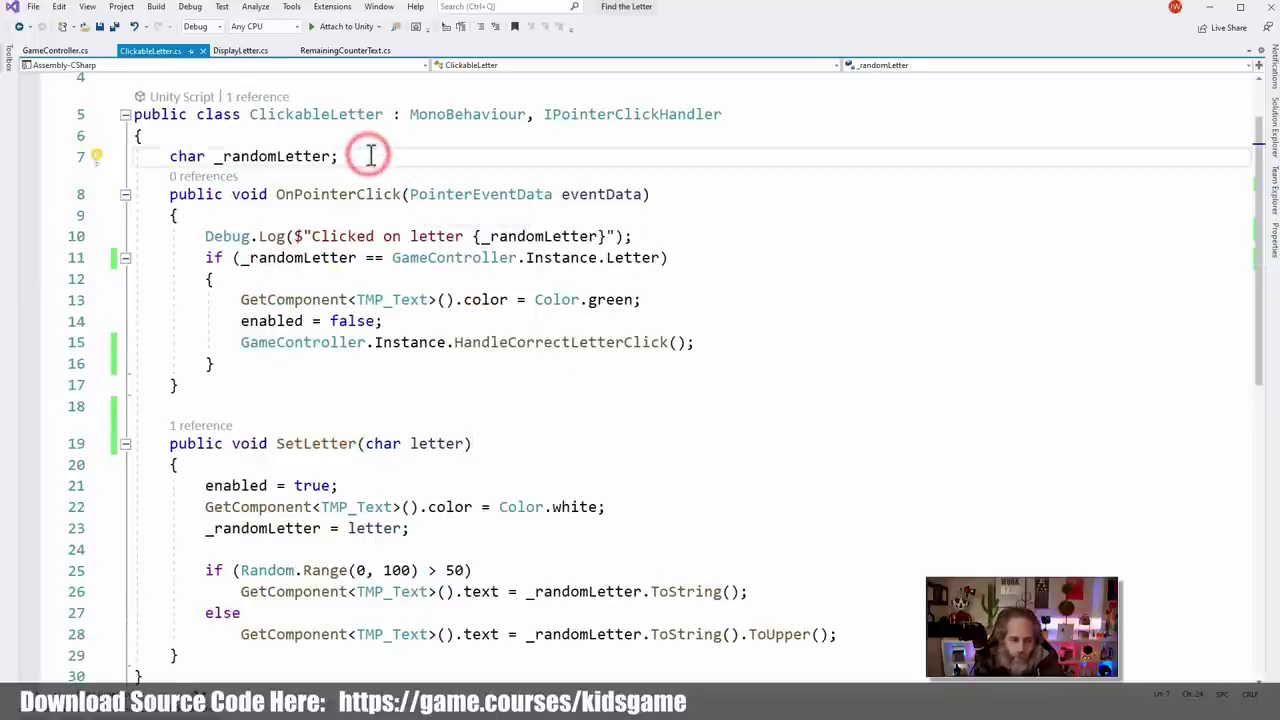
key(Return)
text(bool _cap)
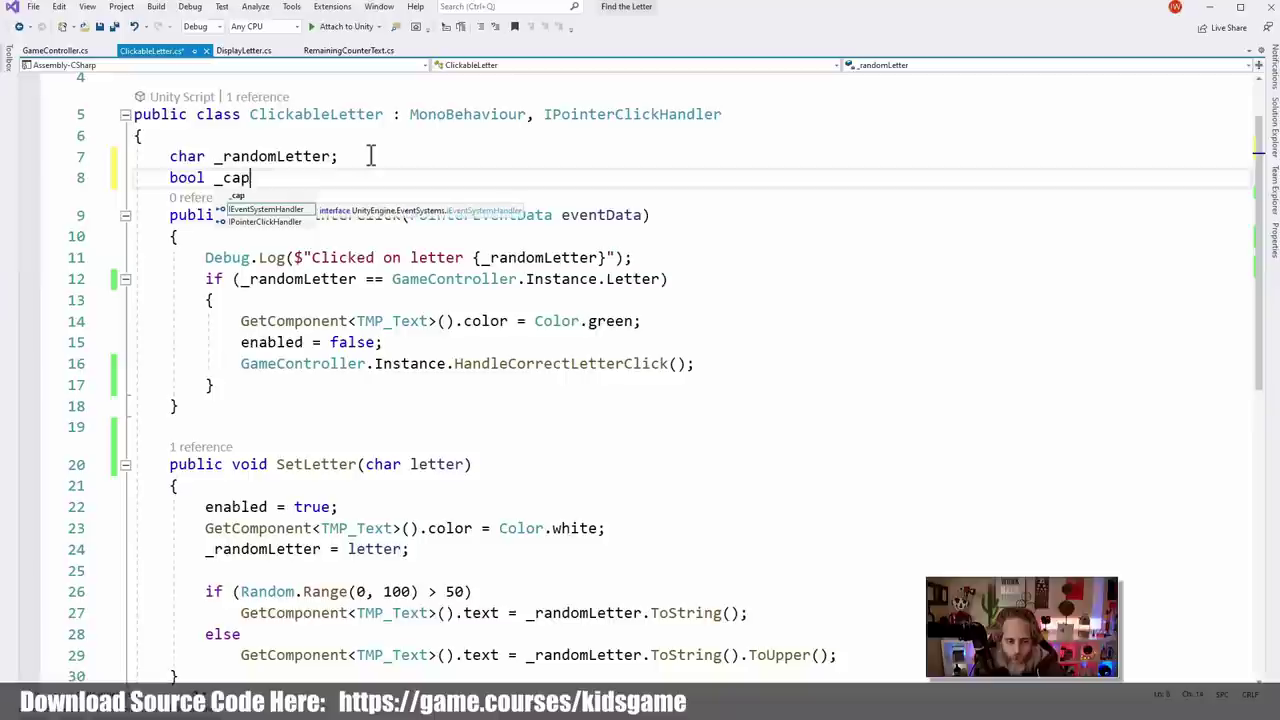
text(ital;)
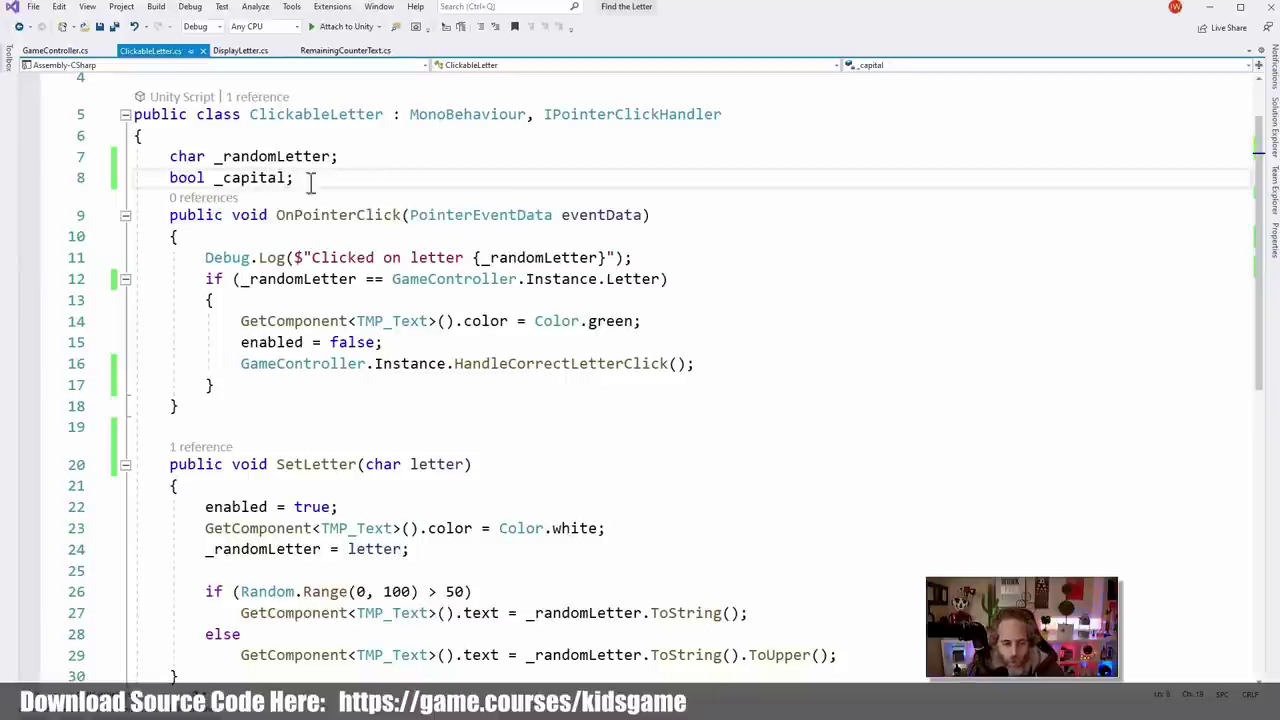
double_click(252, 178)
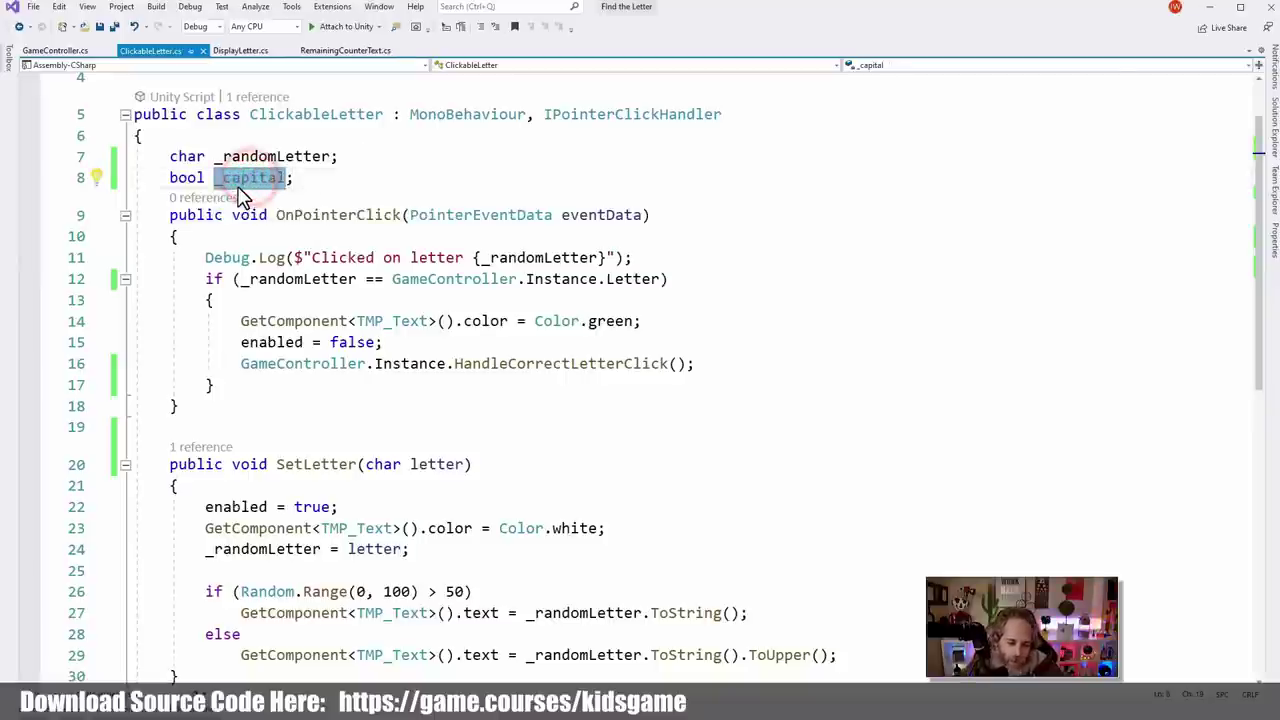
drag(222, 178, 290, 177)
text(upperCase)
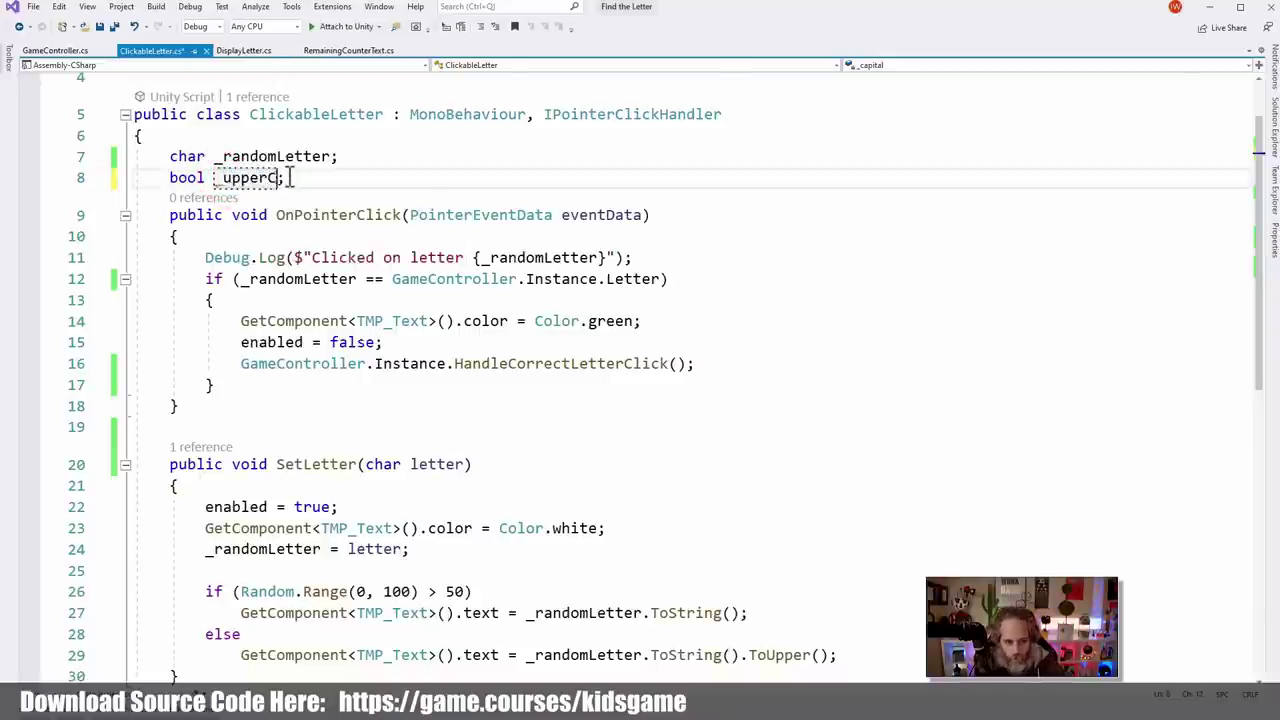
double_click(287, 177)
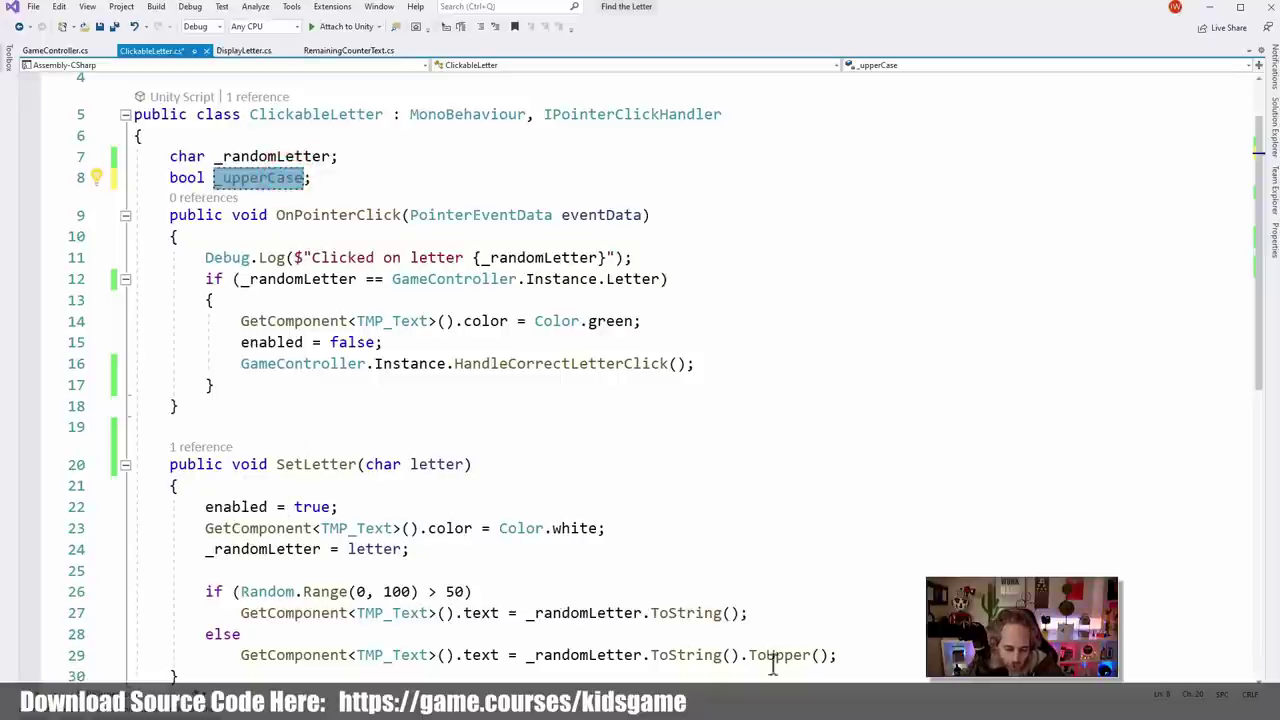
Wrap SetLetter's else branch in braces and add `_upperCase = true;` inside it
click(597, 634)
key(Return)
text({)
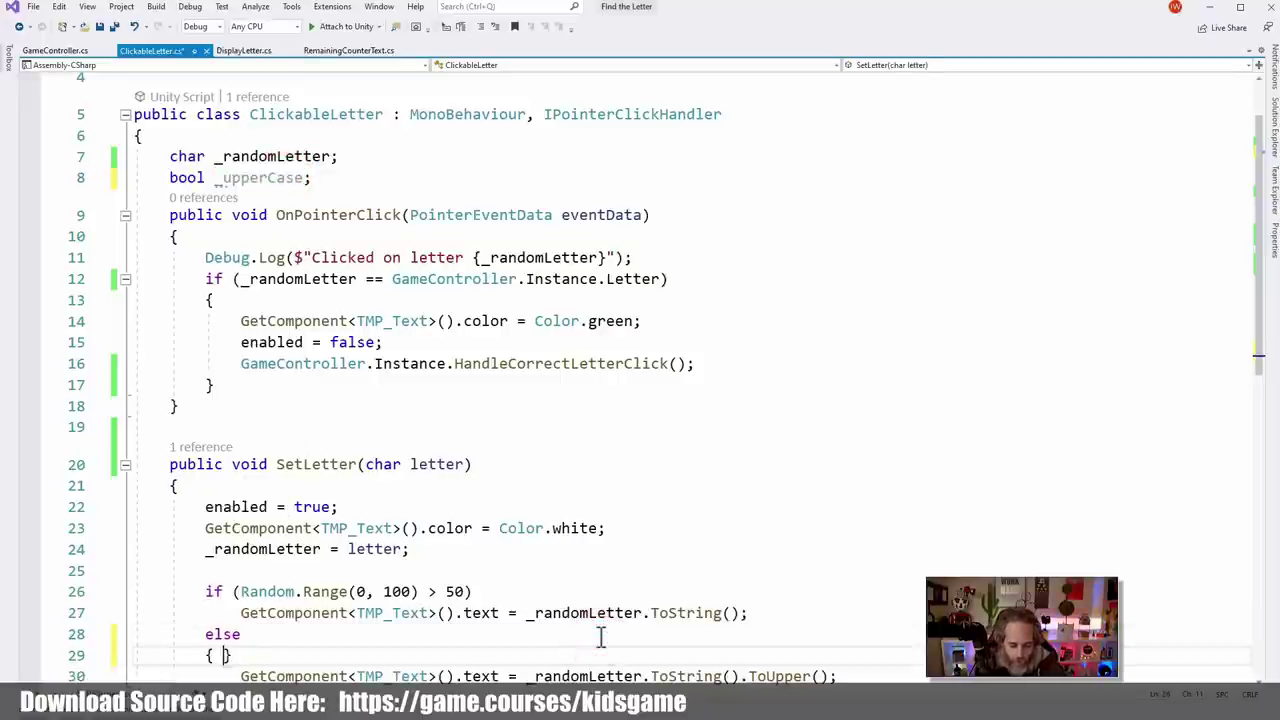
key(Return)
key(End)
key(Return)
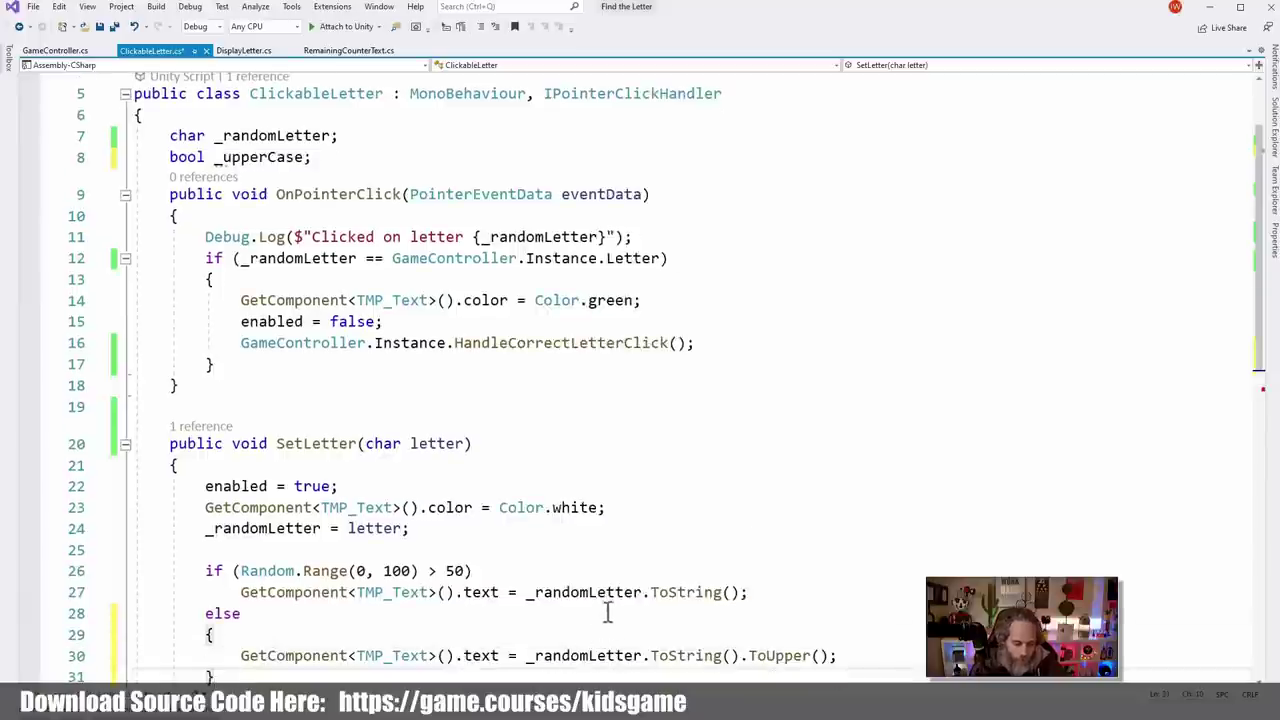
scroll(607, 612, down, 2)
click(903, 523)
key(Return)
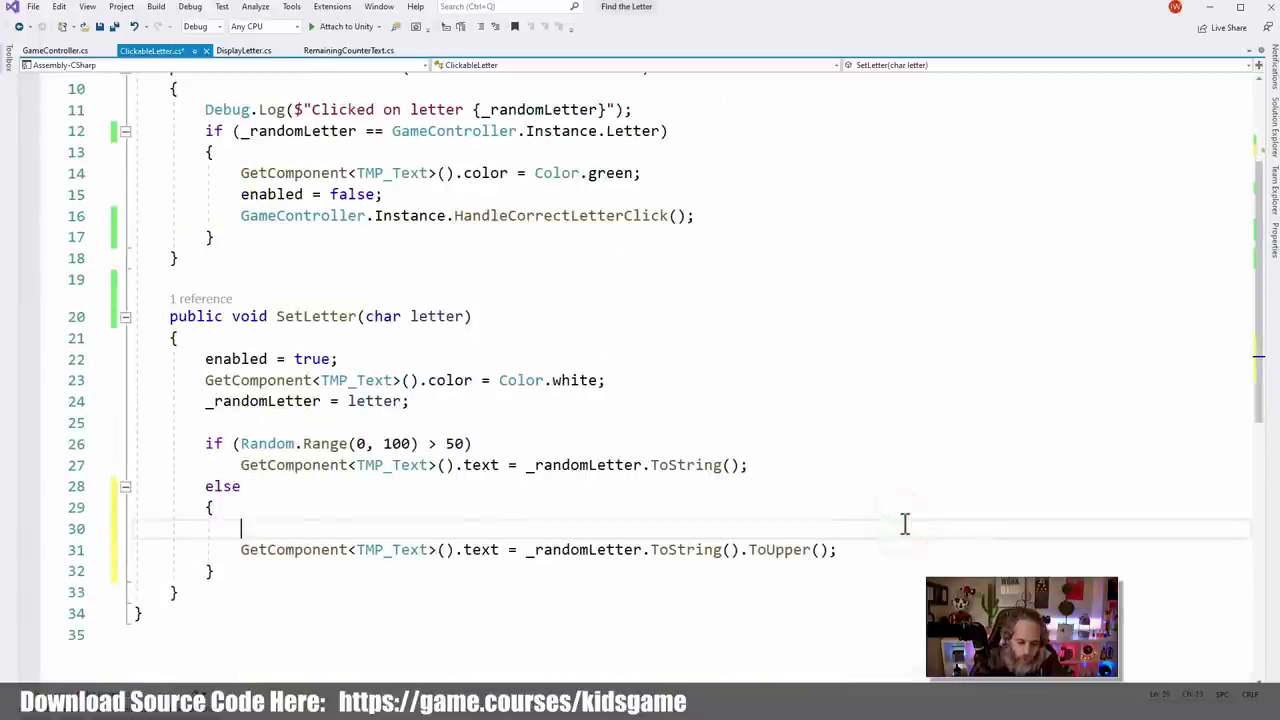
text(_upperCase = true;)
Copy the `_upperCase = true;` statement and wrap the lowercase if branch in braces
key(shift+Home)
key(ctrl+c)
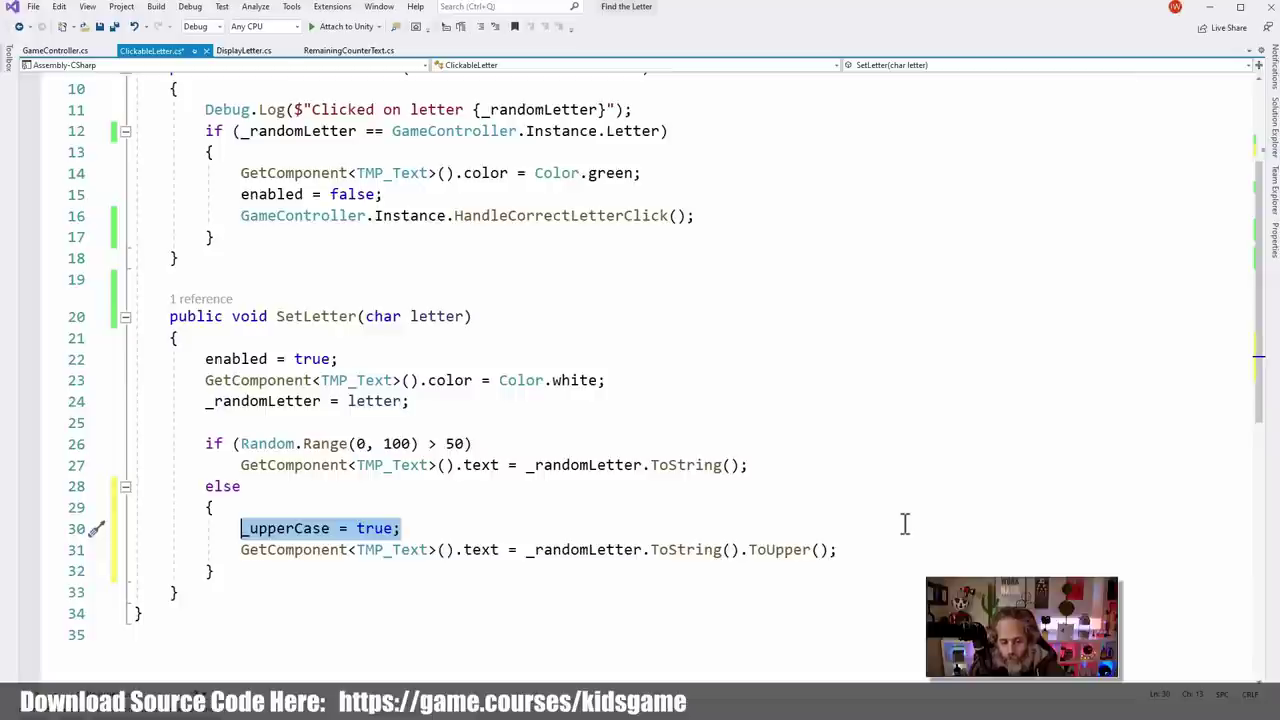
key(Up)
key(Up)
key(Up)
key(Up)
key(End)
key(Return)
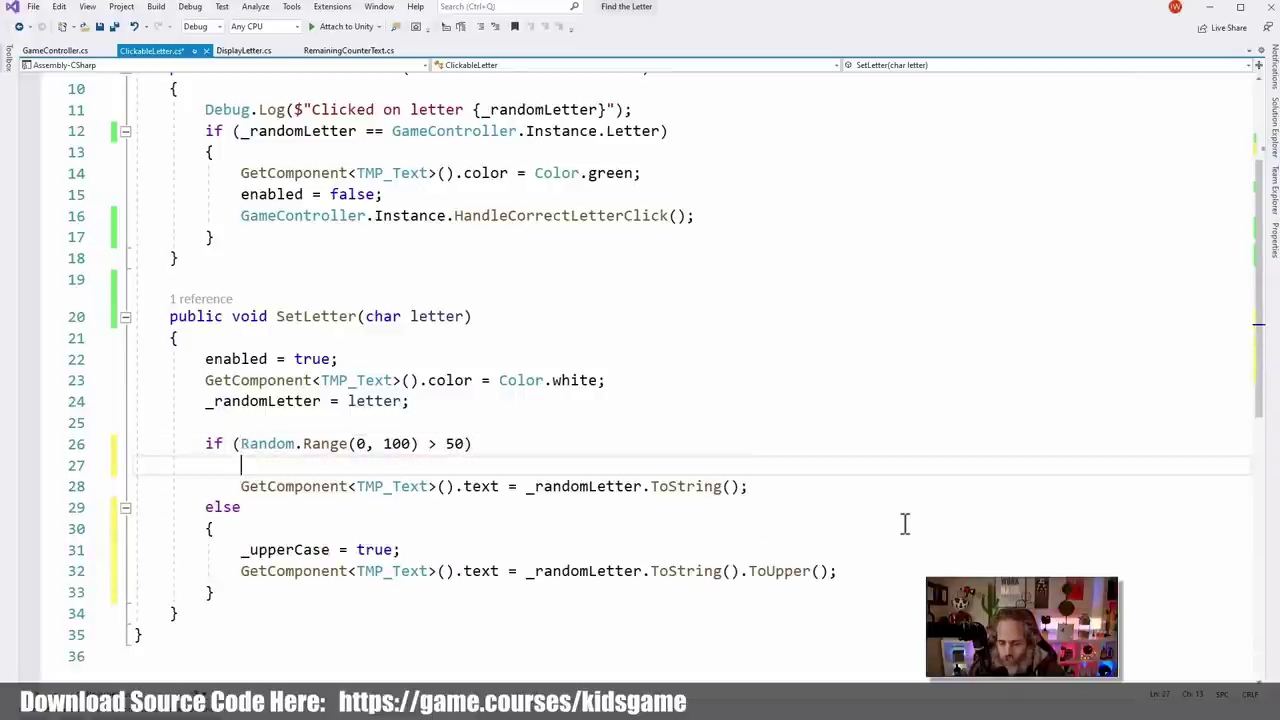
text({)
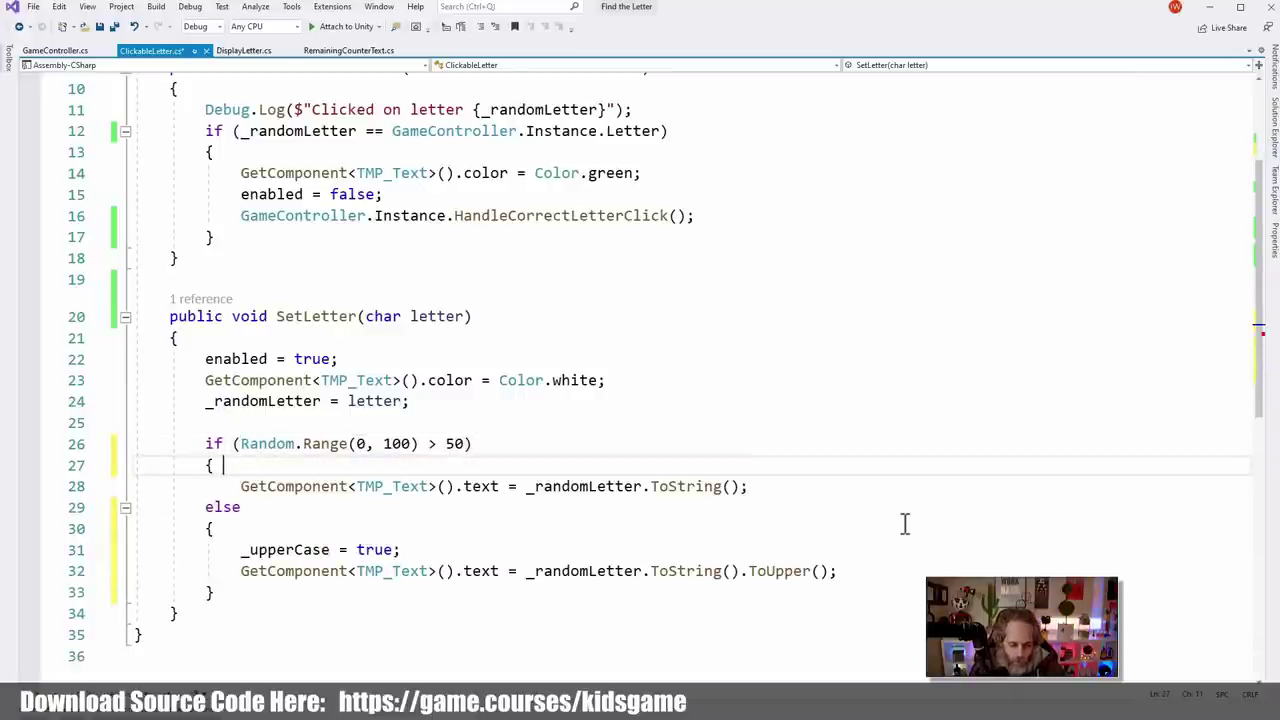
key(Down)
key(End)
key(Return)
text(})
Paste the assignment into the if block and change it to `_upperCase = false;`
key(Up)
key(Up)
key(End)
key(Return)
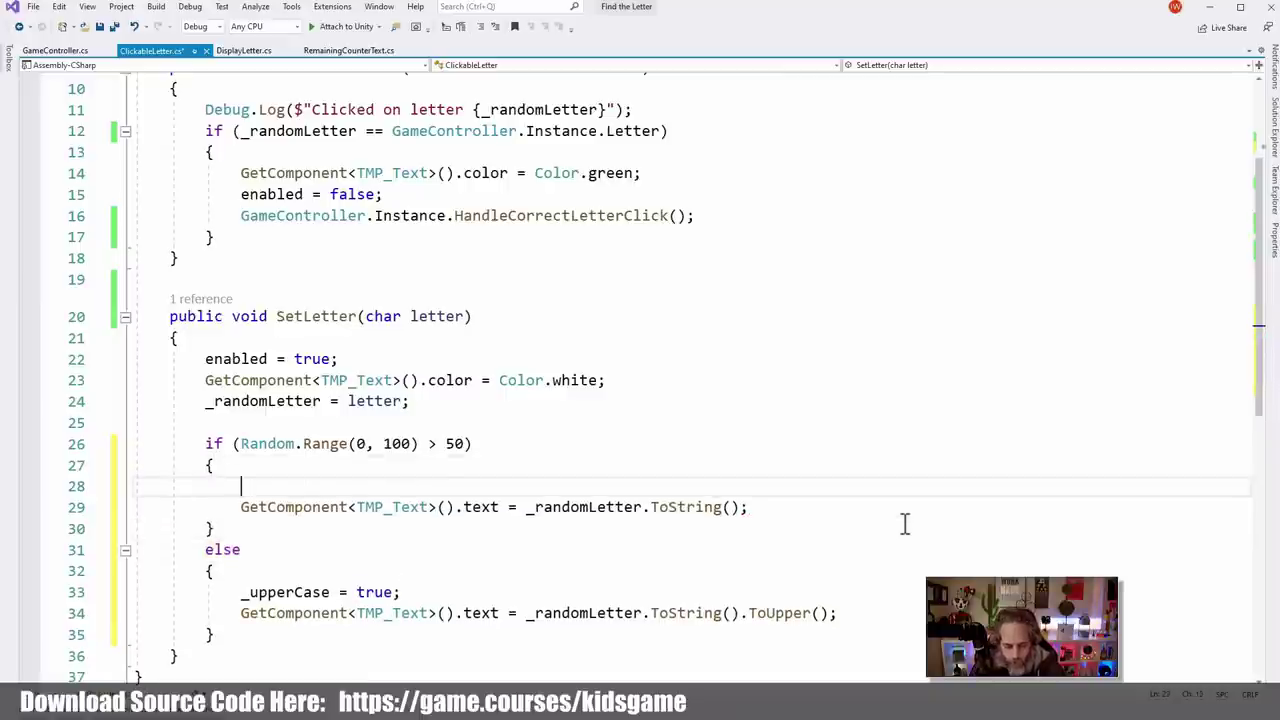
key(ctrl+v)
key(ctrl+shift+Left)
text(false)
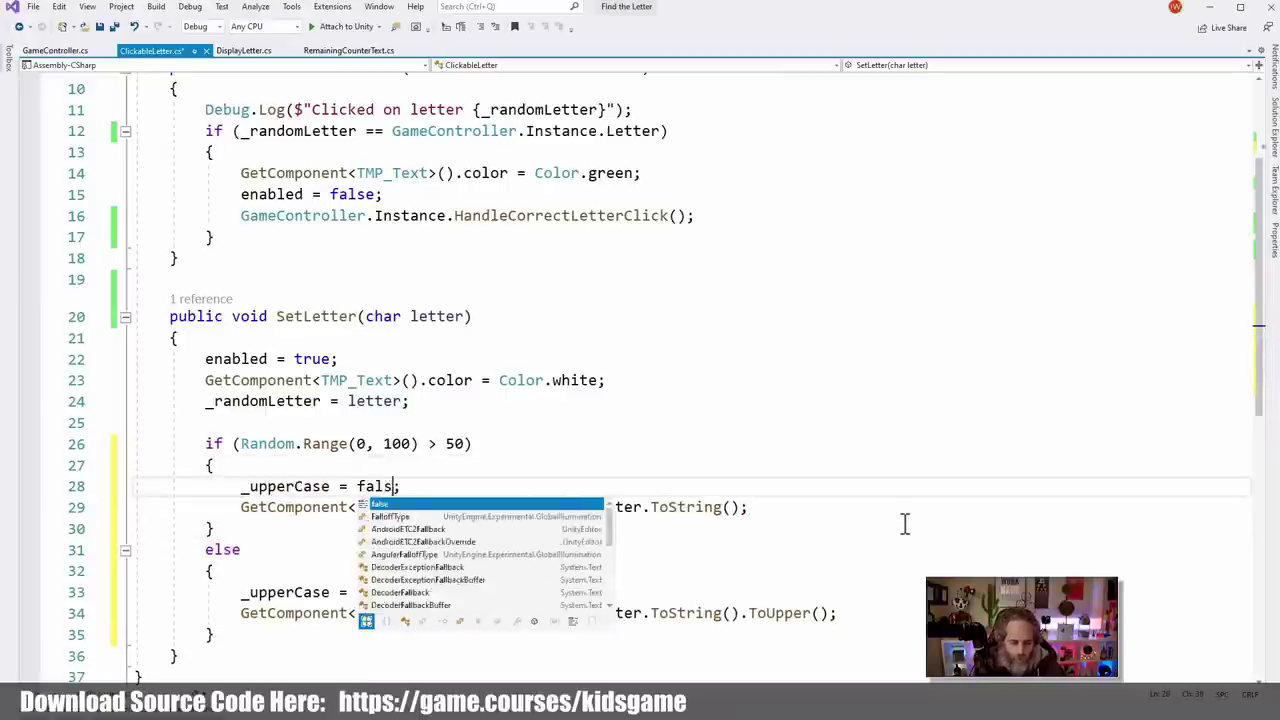
click(720, 555)
Save ClickableLetter.cs and pass _upperCase into the HandleCorrectLetterClick call
click(755, 613)
key(ctrl+s)
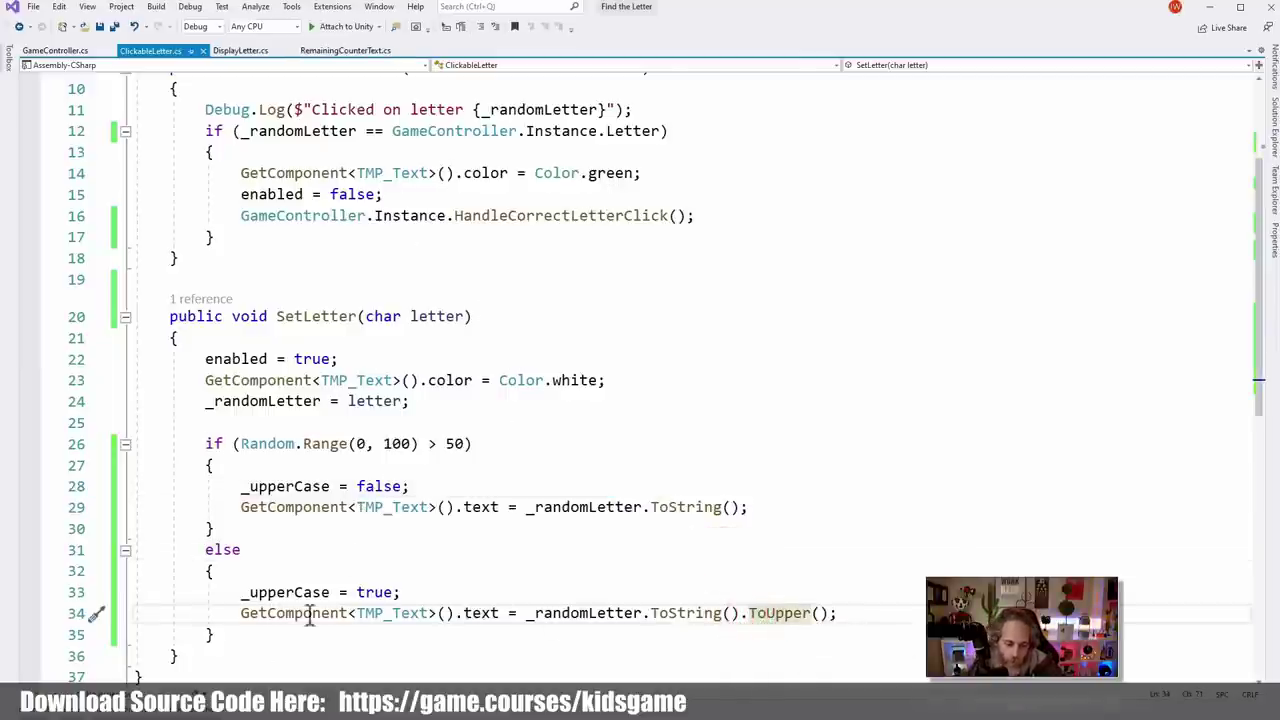
double_click(288, 592)
key(ctrl+c)
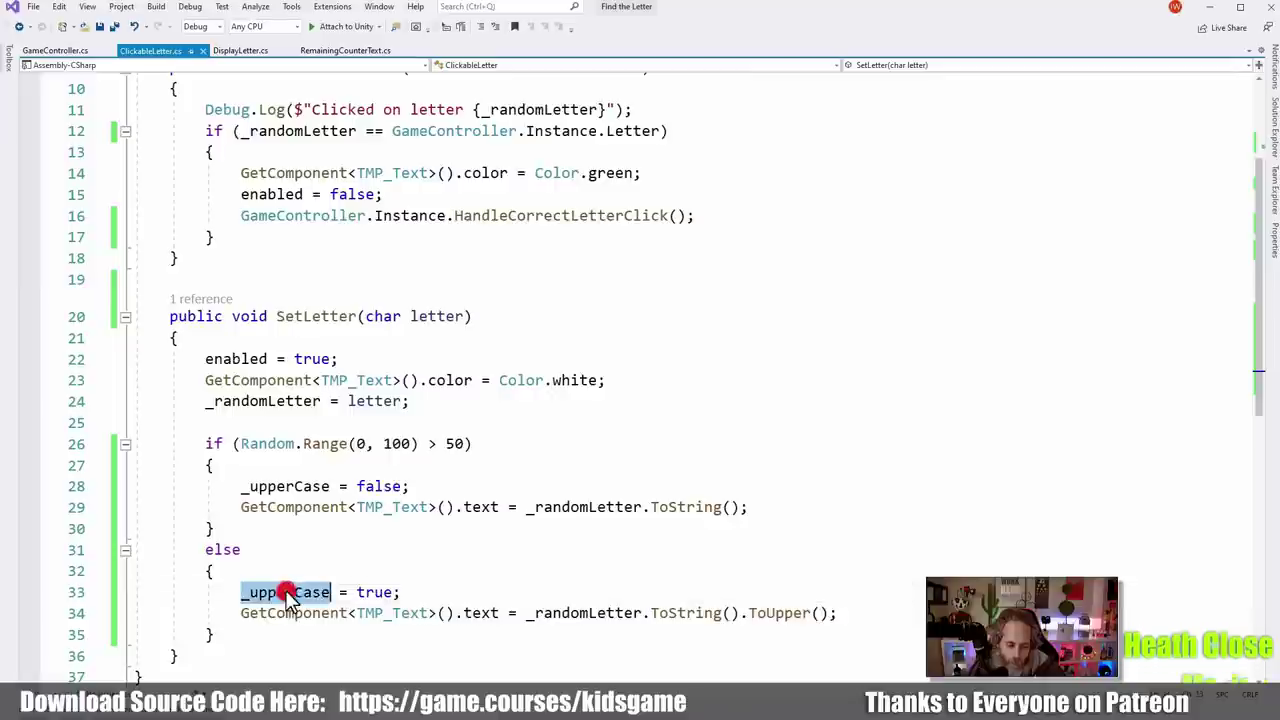
click(678, 215)
key(ctrl+v)
Give HandleCorrectLetterClick a `bool upperCase` parameter
ctrl+click(662, 215)
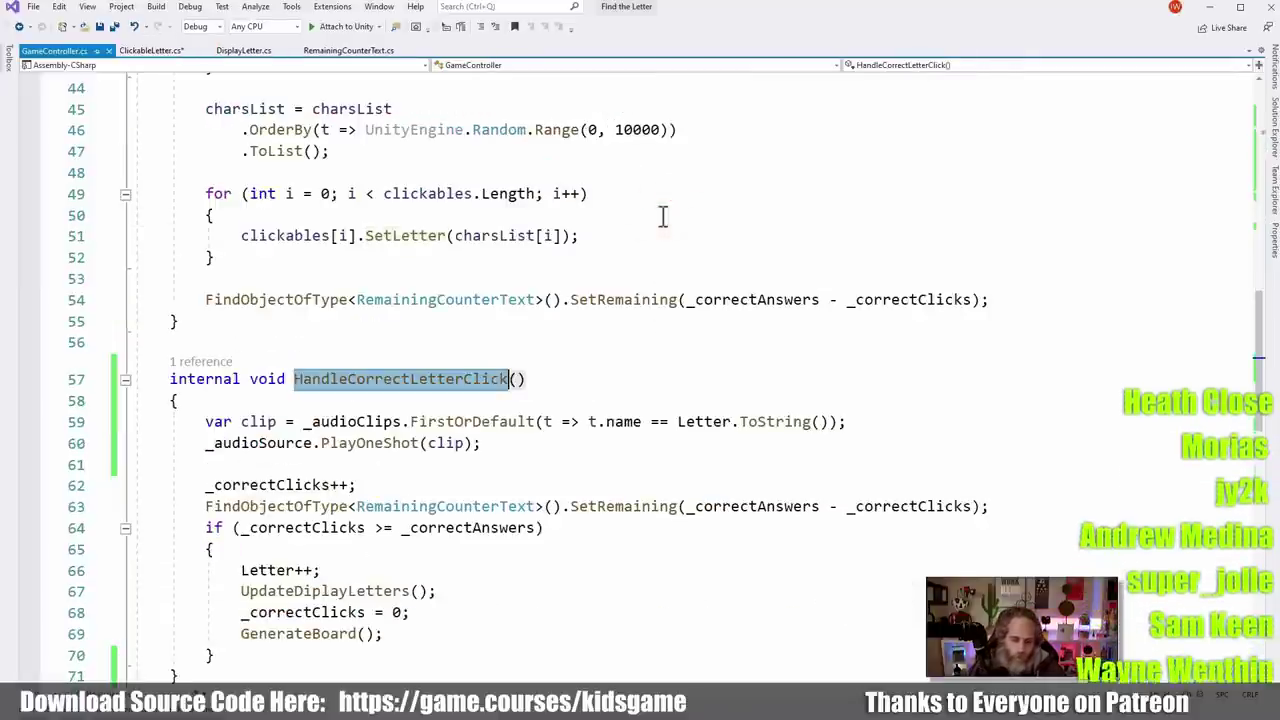
click(516, 379)
text(boo)
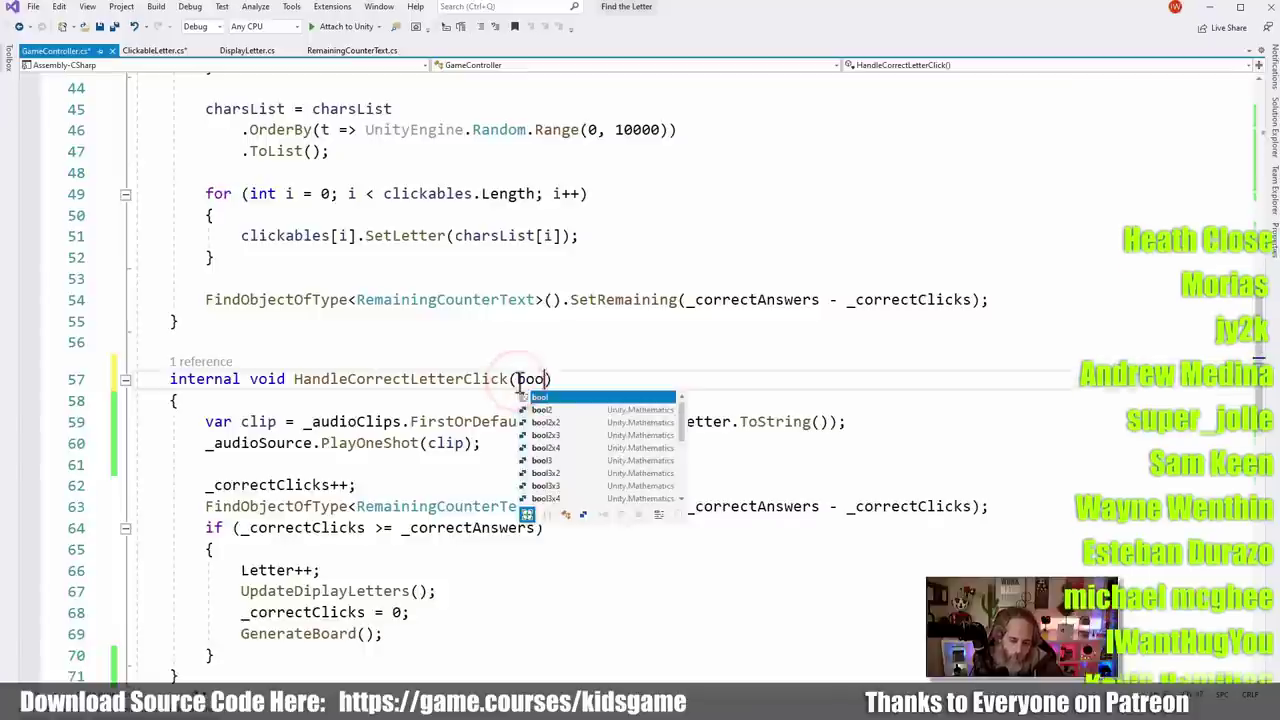
text(l)
key(ctrl+v)
key(ctrl+Left)
key(Delete)
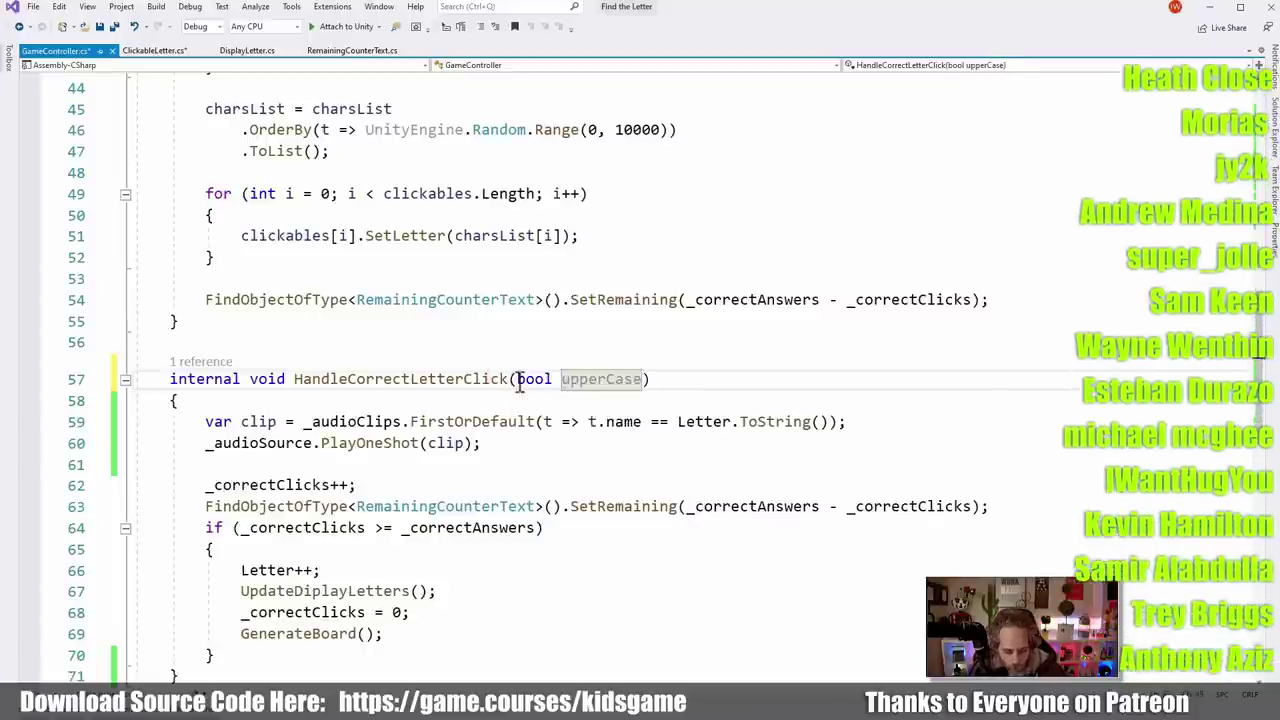
double_click(605, 379)
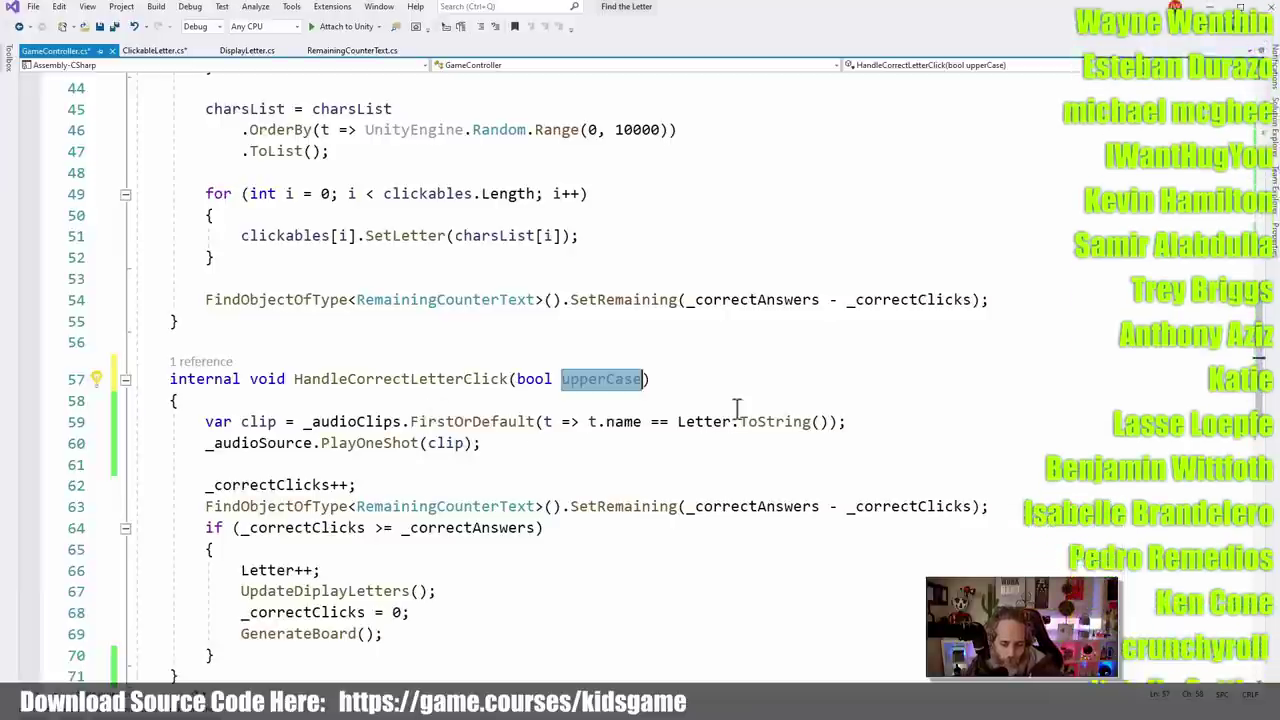
Below the clip lookup, add an if (uppercase) block containing a copy of the lookup statement
click(355, 421)
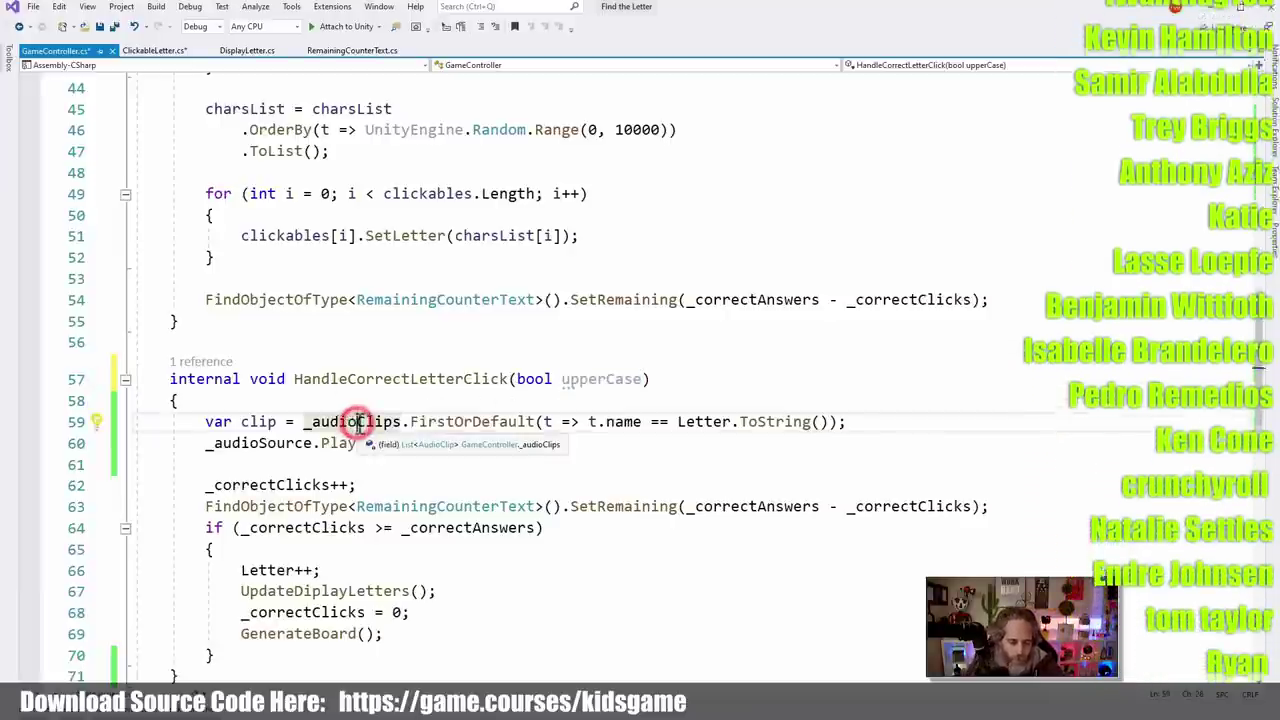
key(End)
key(Return)
text(if ()
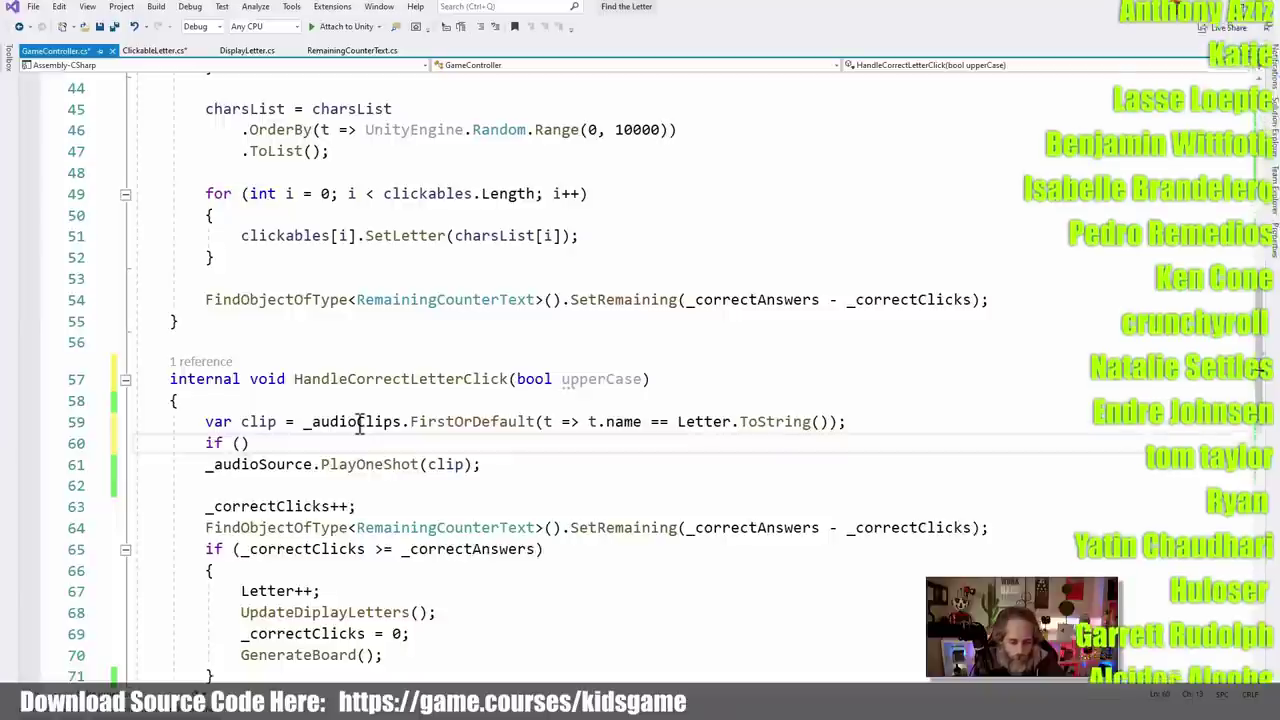
text(uppercase)
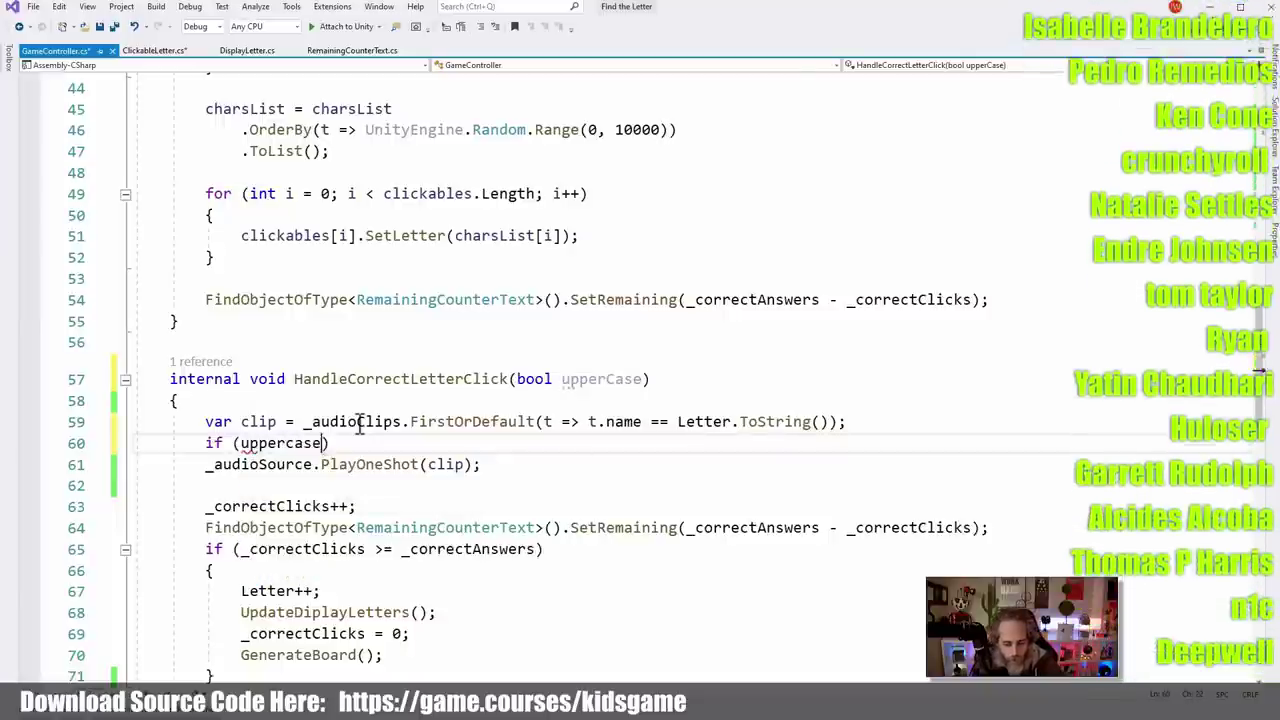
key(End)
key(Return)
text({)
key(Return)
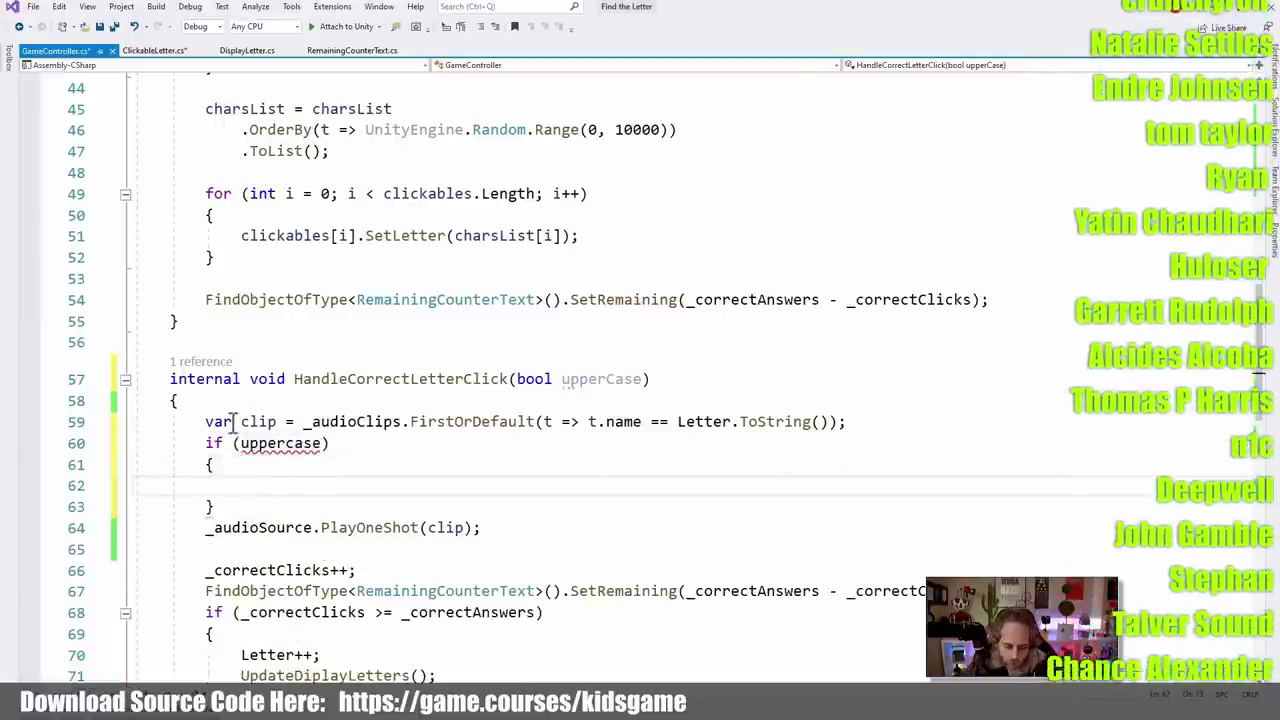
click(237, 421)
key(shift+End)
key(ctrl+c)
key(ctrl+minus)
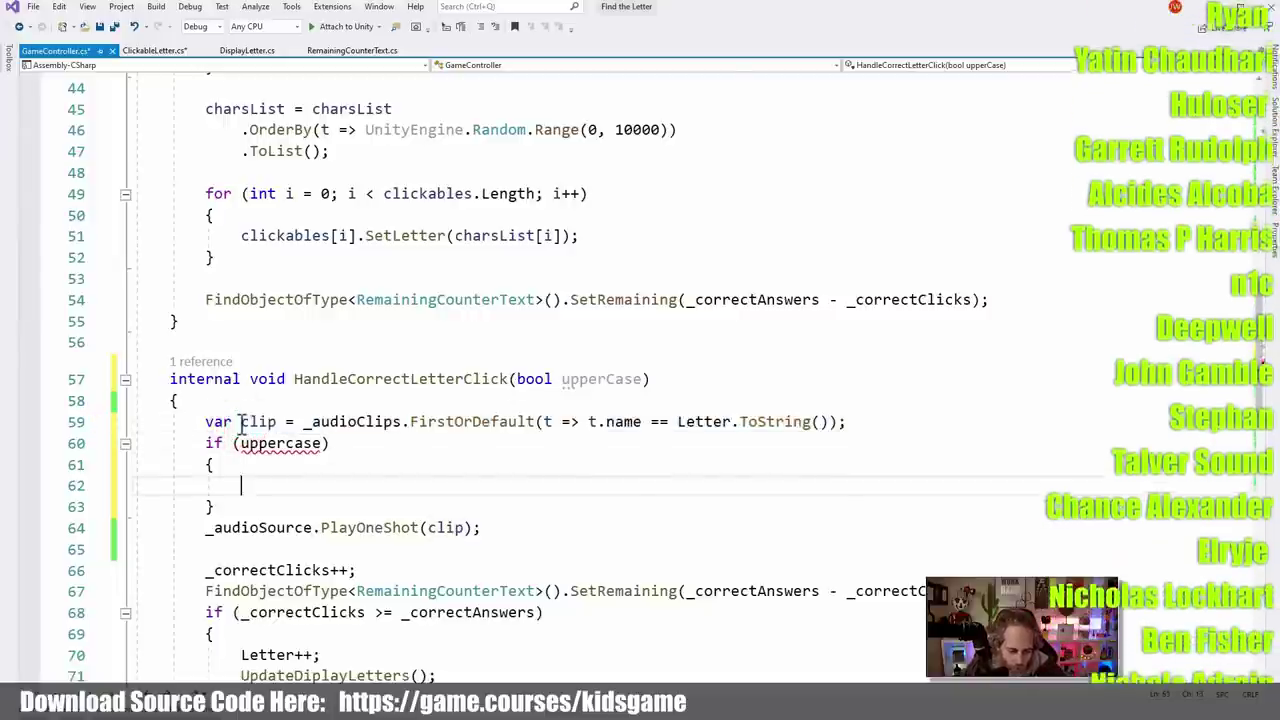
key(ctrl+v)
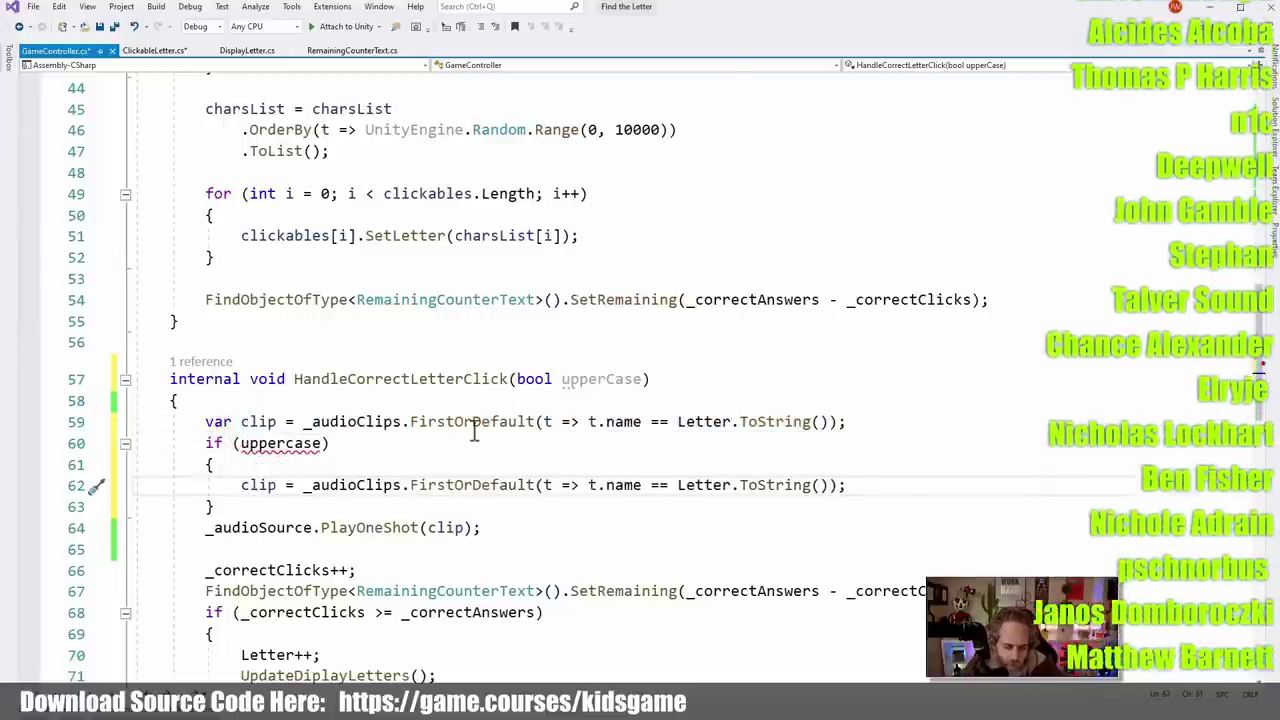
Correct the condition to upperCase and append `+ Letter.ToString()` to the copied clip lookup
click(322, 443)
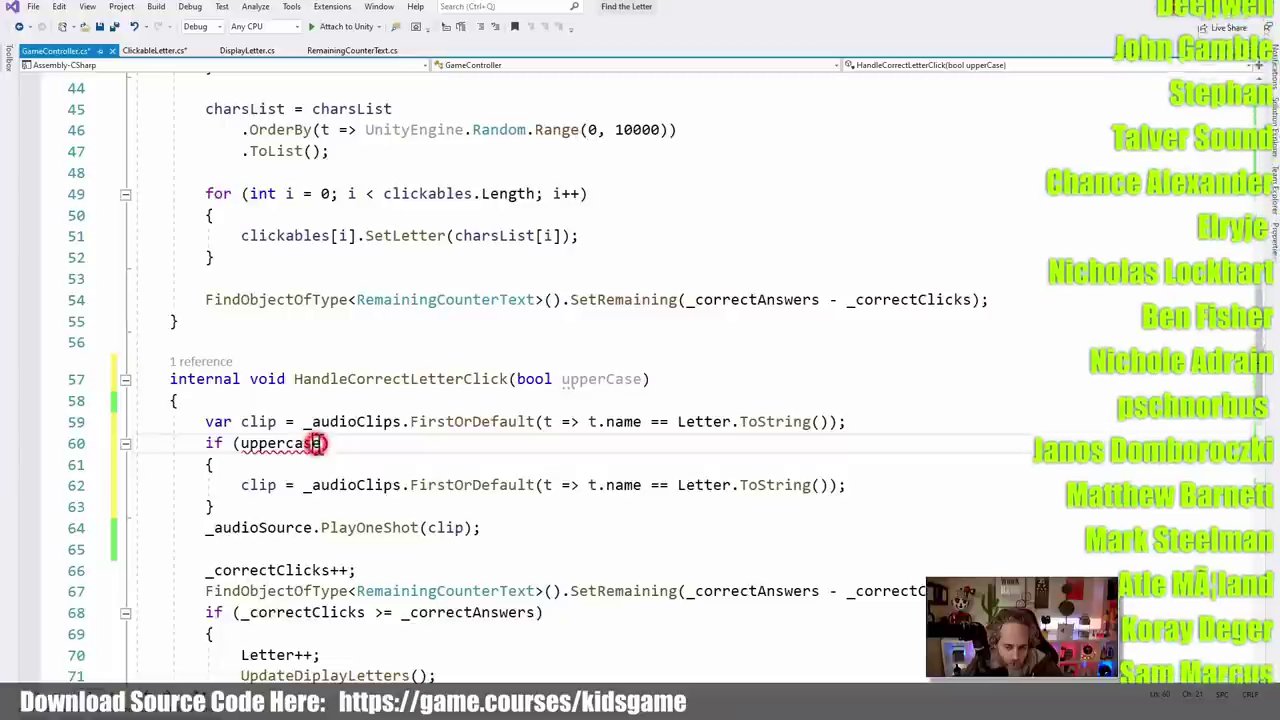
click(295, 443)
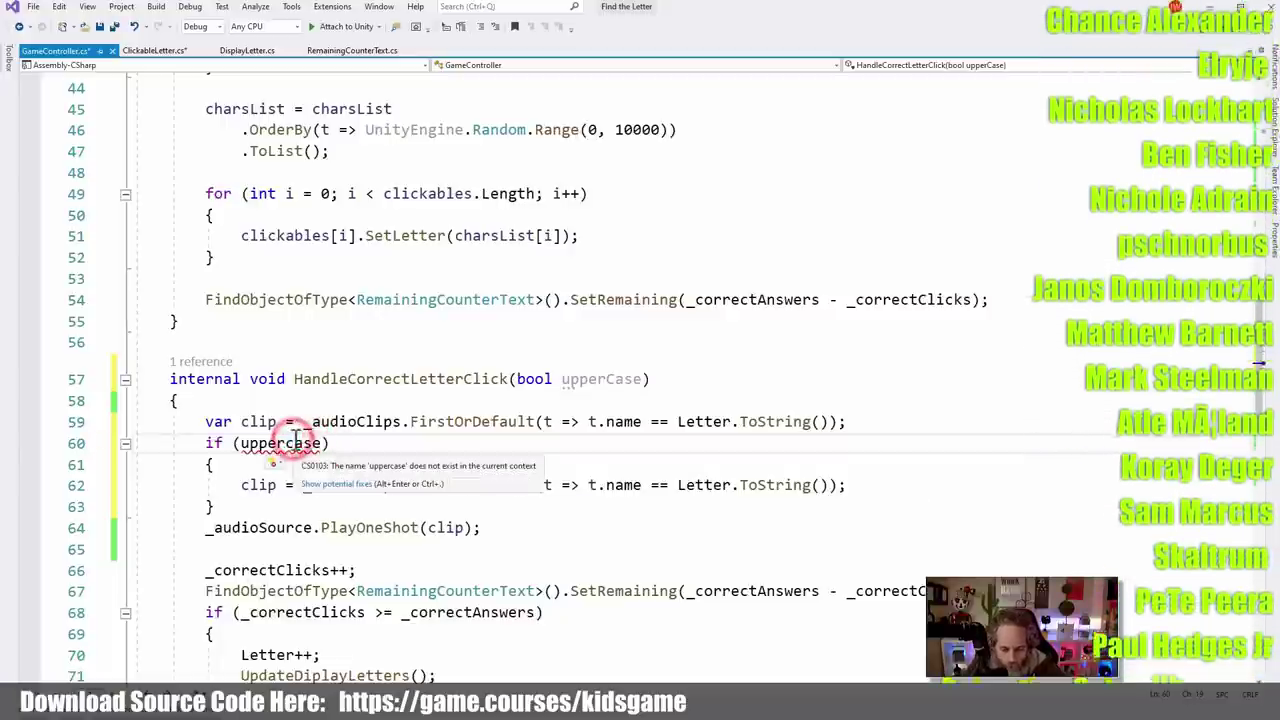
key(BackSpace)
text(C)
click(362, 453)
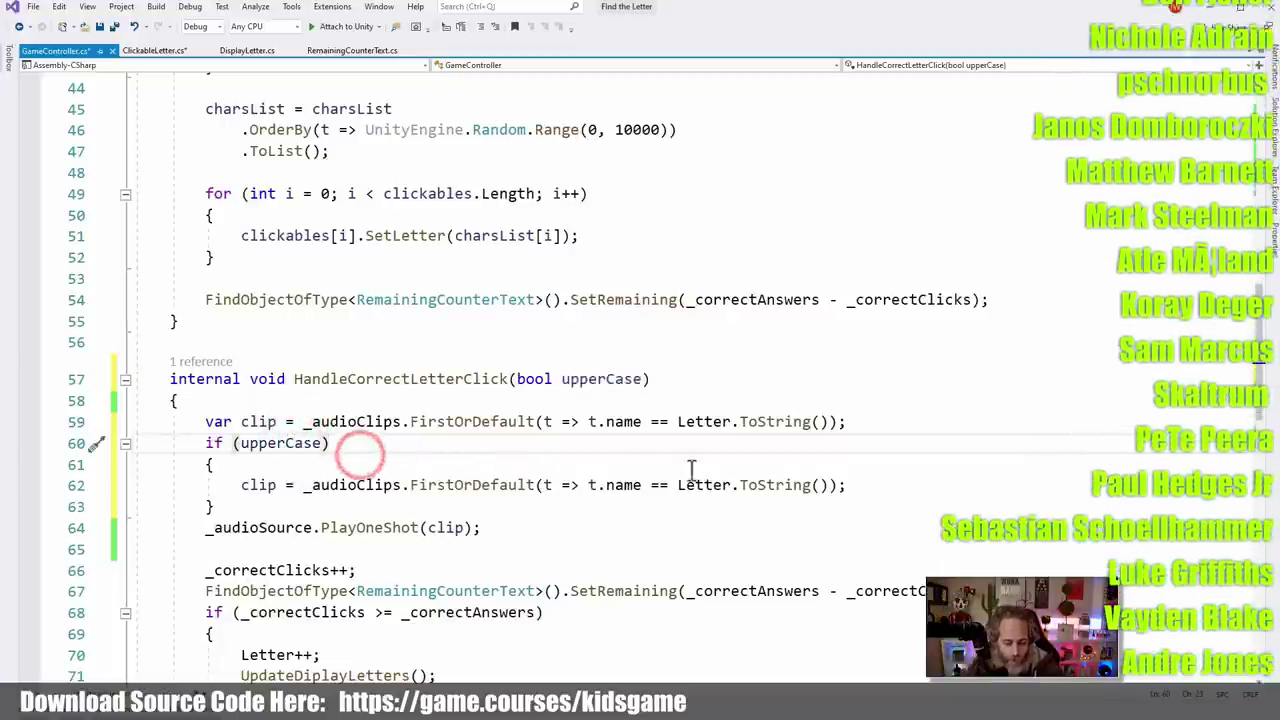
click(735, 485)
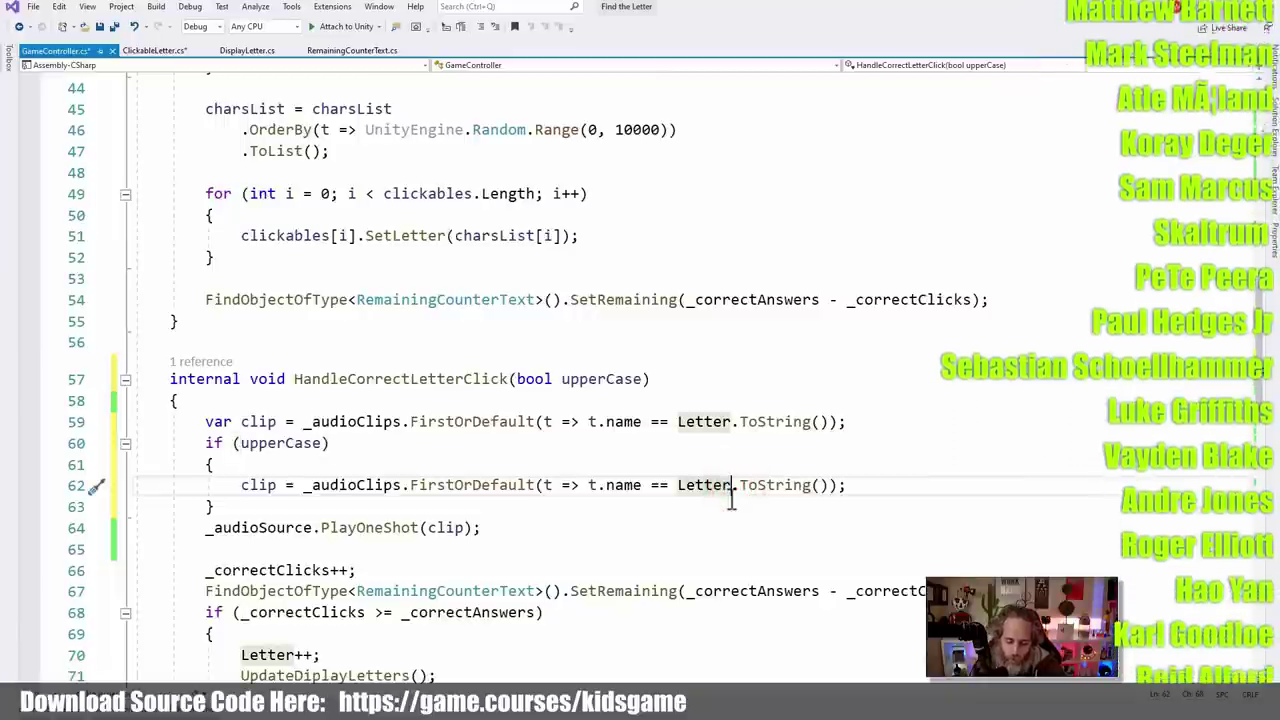
key(End)
key(Left)
text(+ Let)
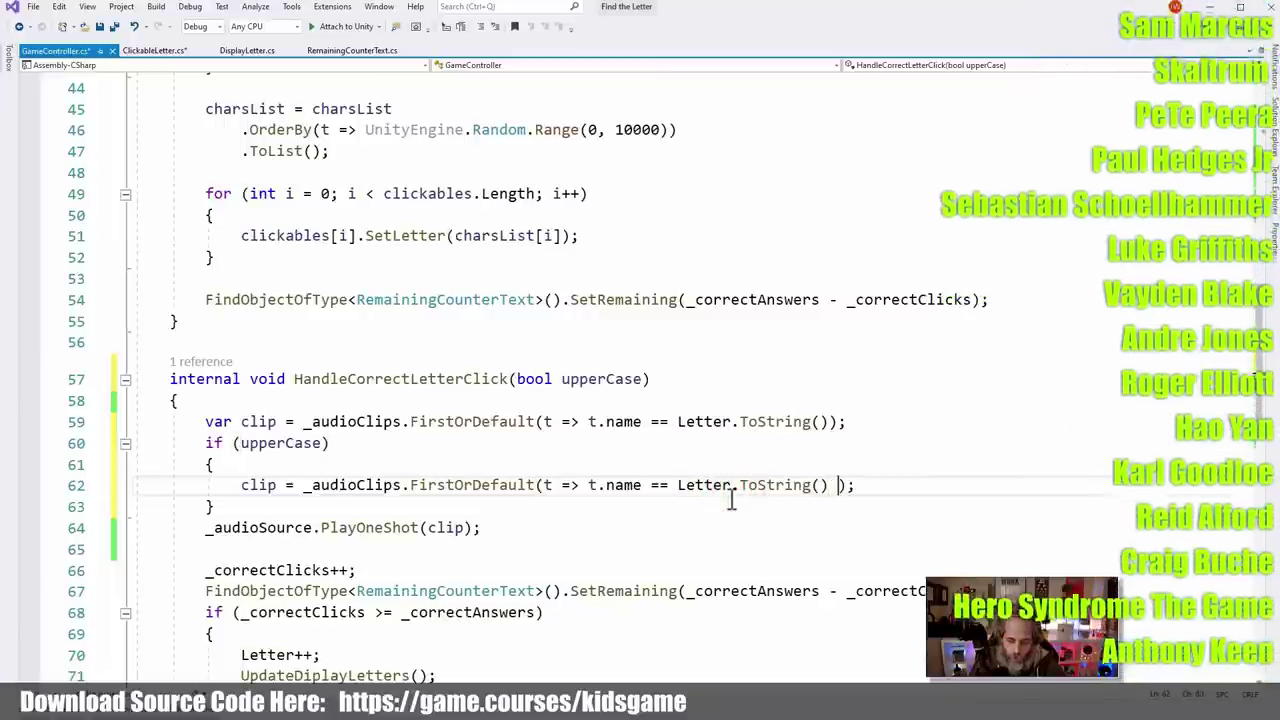
text(ter.ToString())
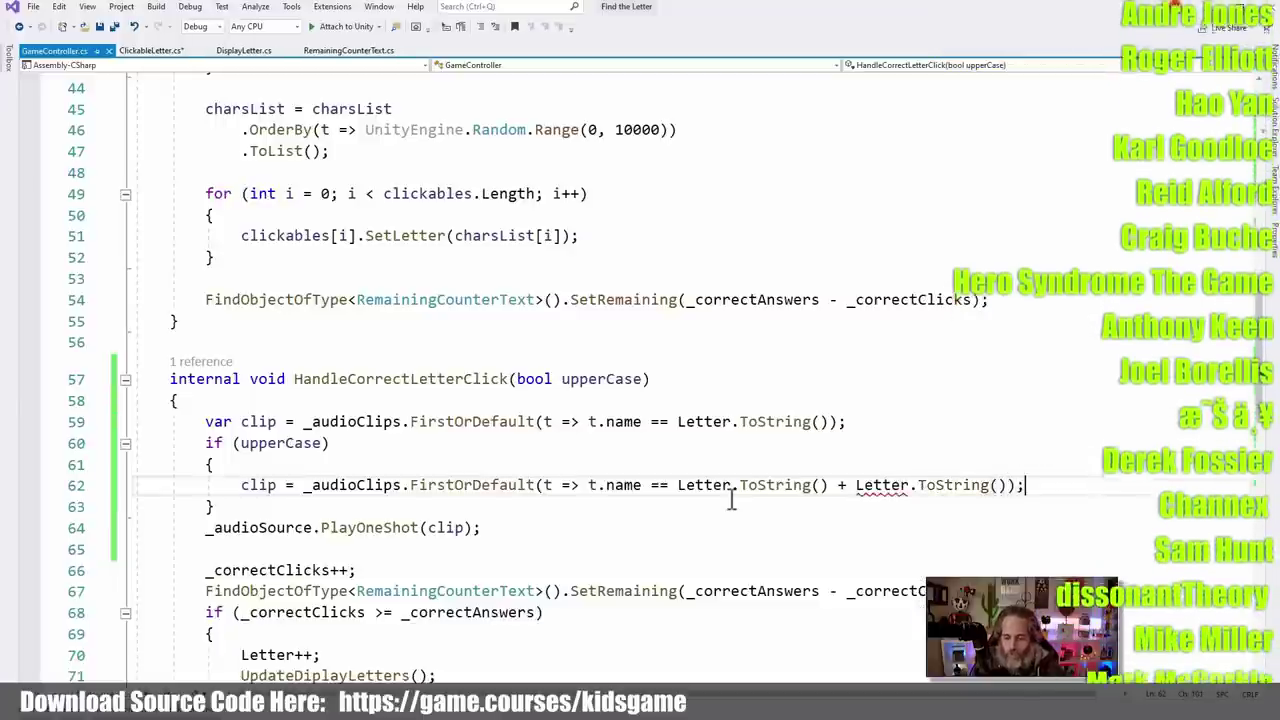
Remove the if body's braces, save GameController.cs, and return to ClickableLetter.cs
click(845, 461)
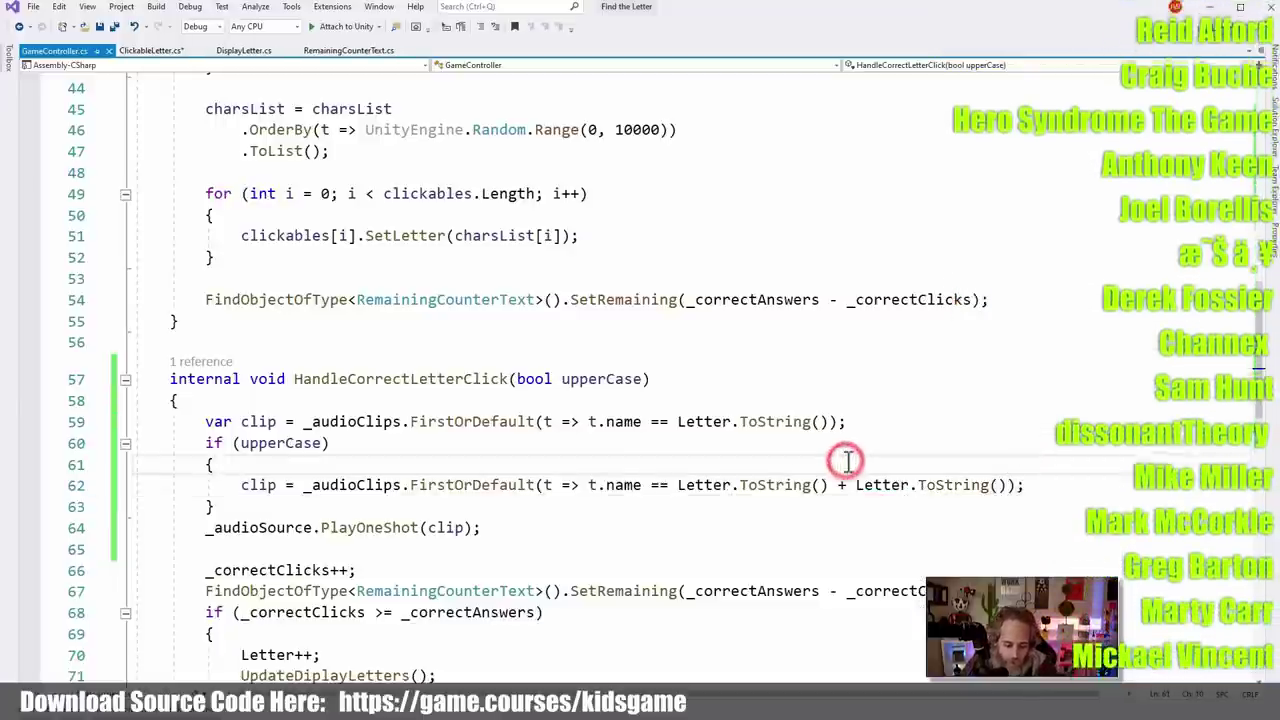
key(ctrl+x)
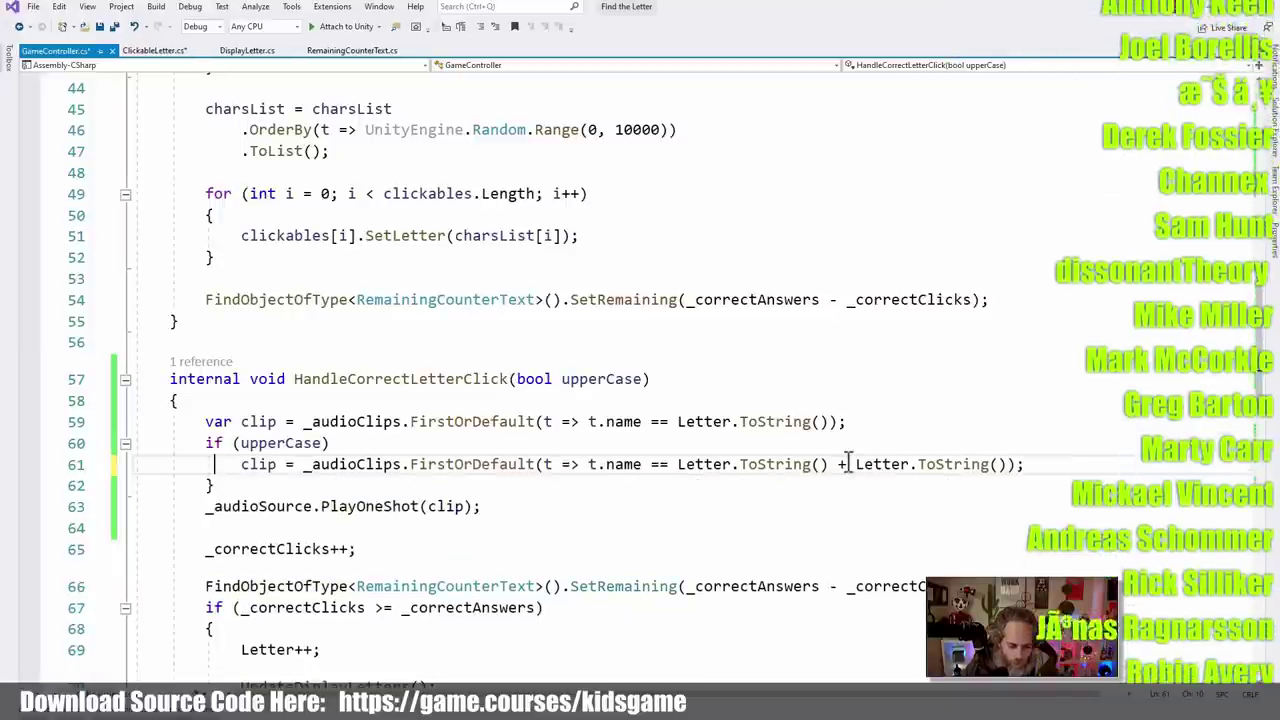
key(Down)
key(ctrl+x)
key(ctrl+Return)
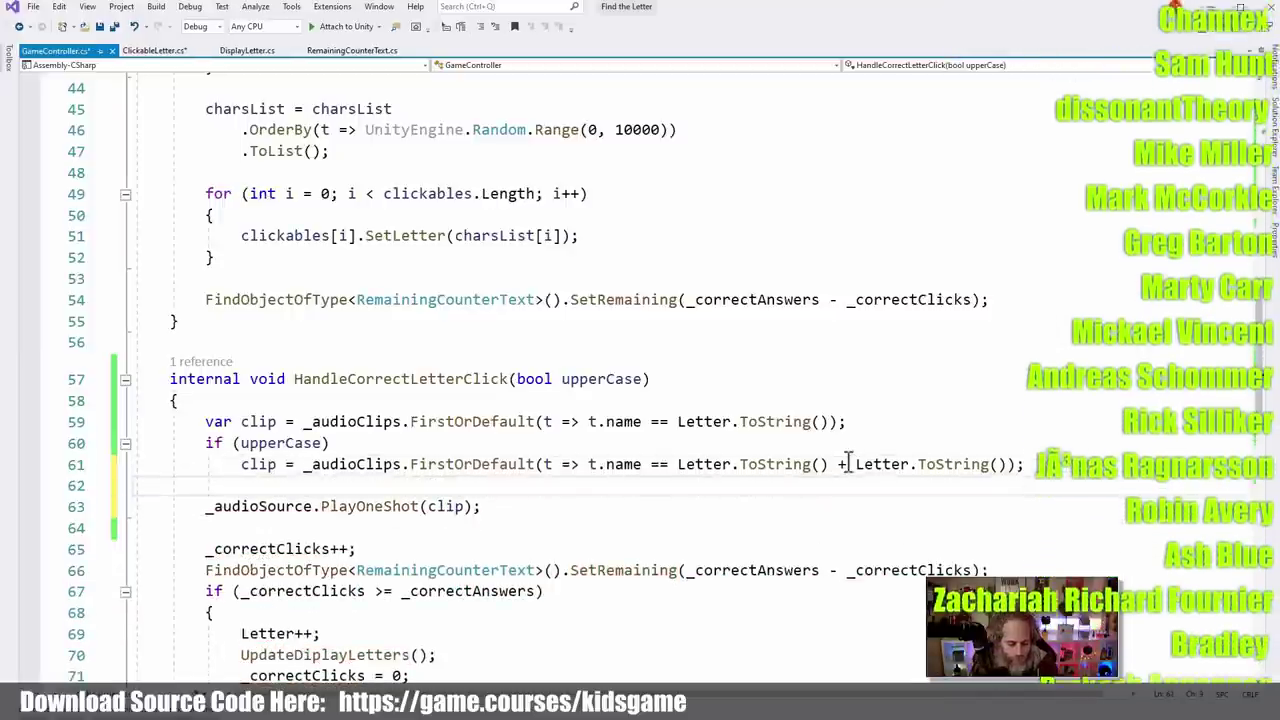
key(ctrl+s)
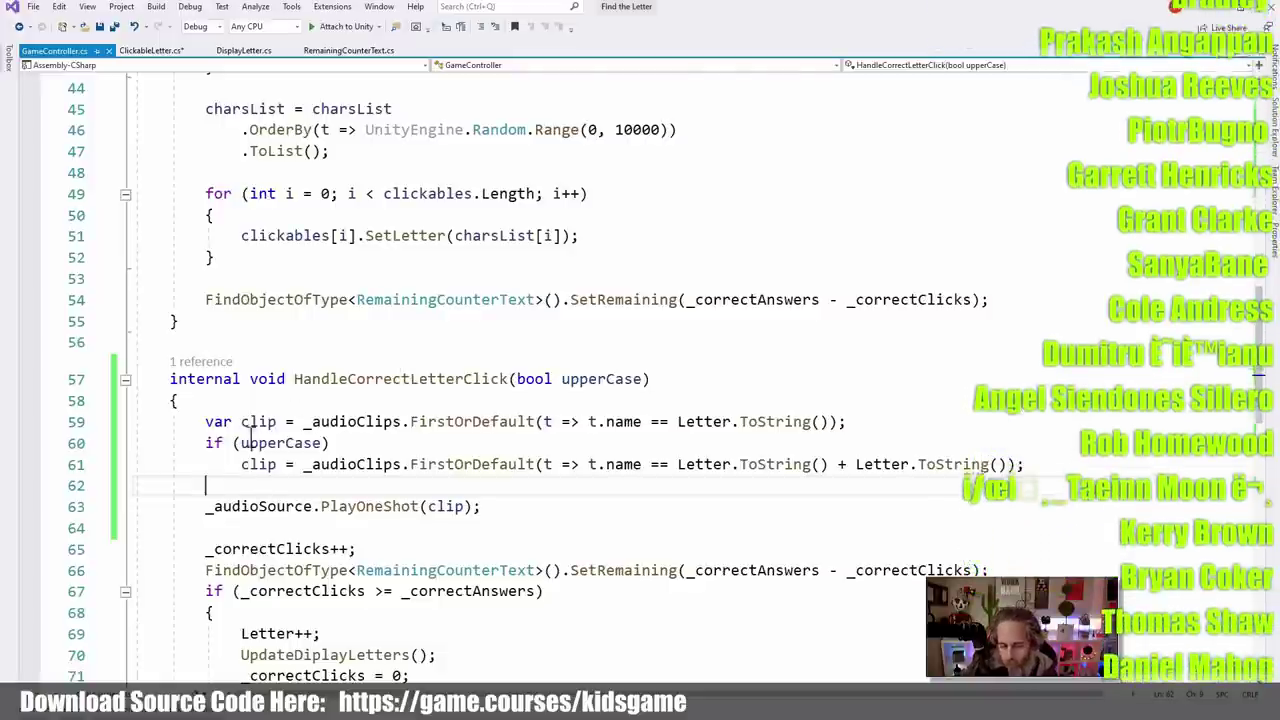
click(268, 421)
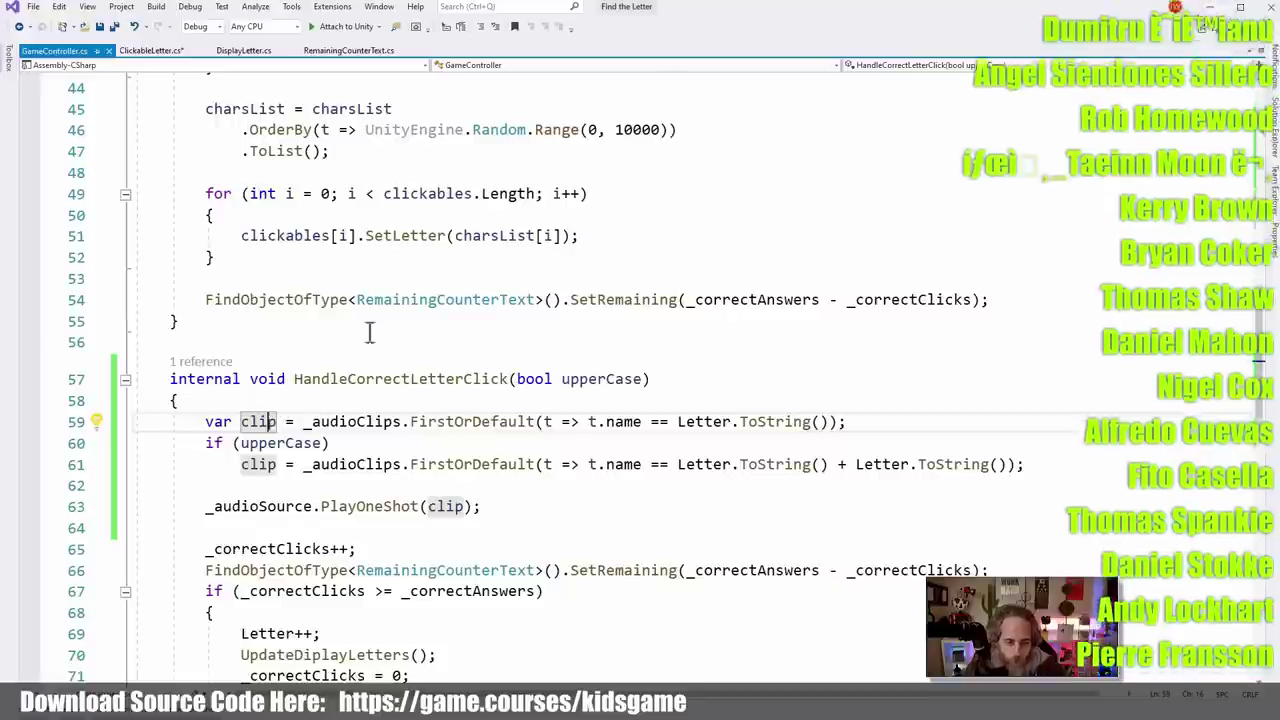
click(140, 52)
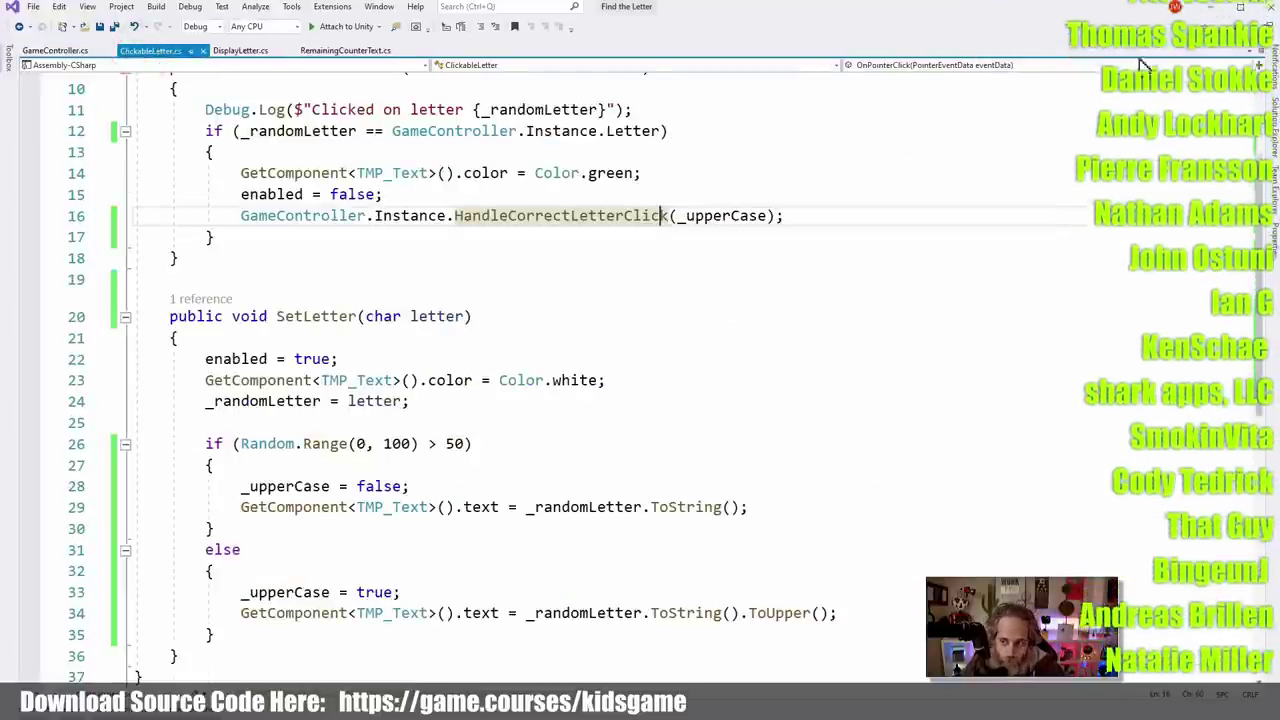
Minimize Visual Studio and start play mode in the Unity editor
click(1210, 15)
click(617, 44)
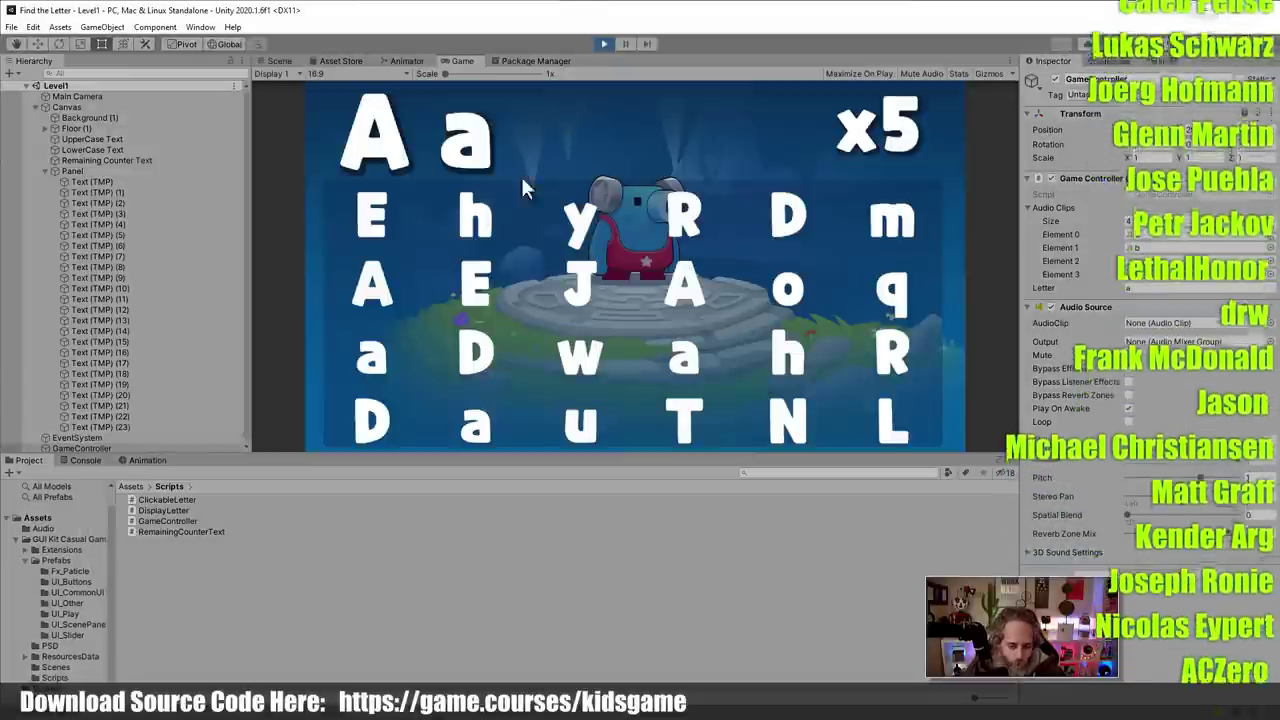
Click all five a/A tiles to clear the Aa round
click(374, 357)
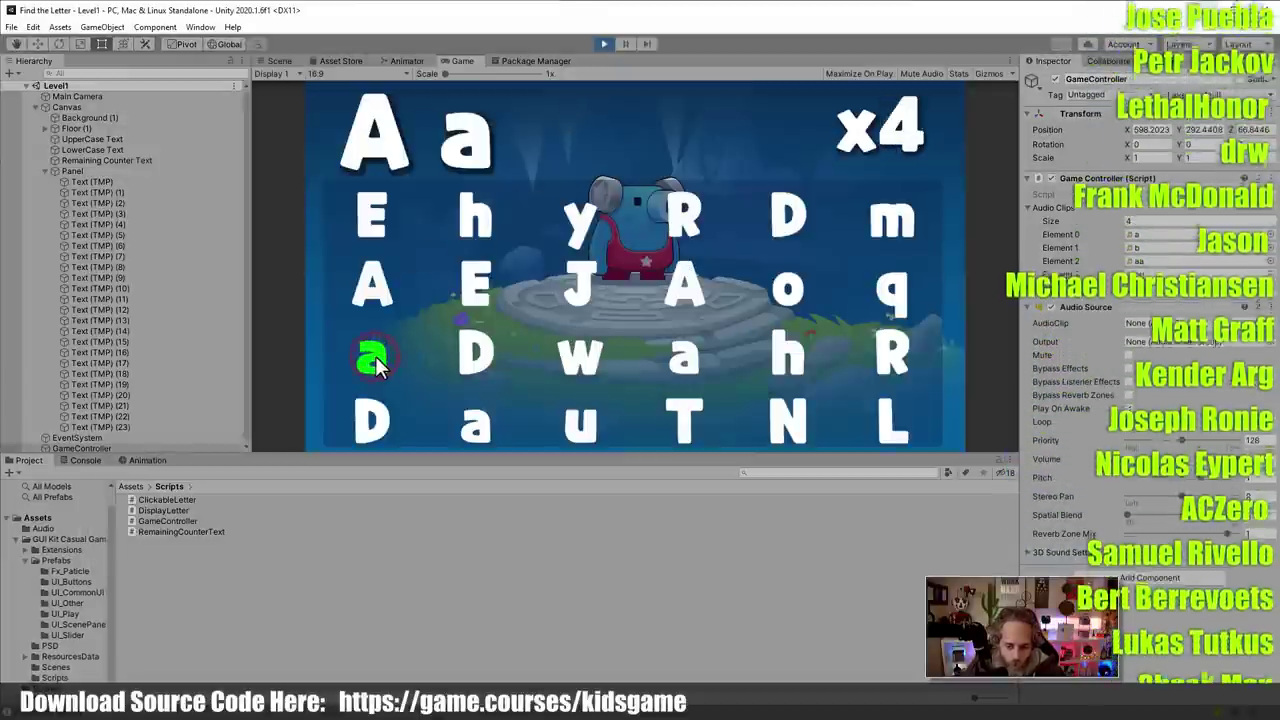
click(679, 296)
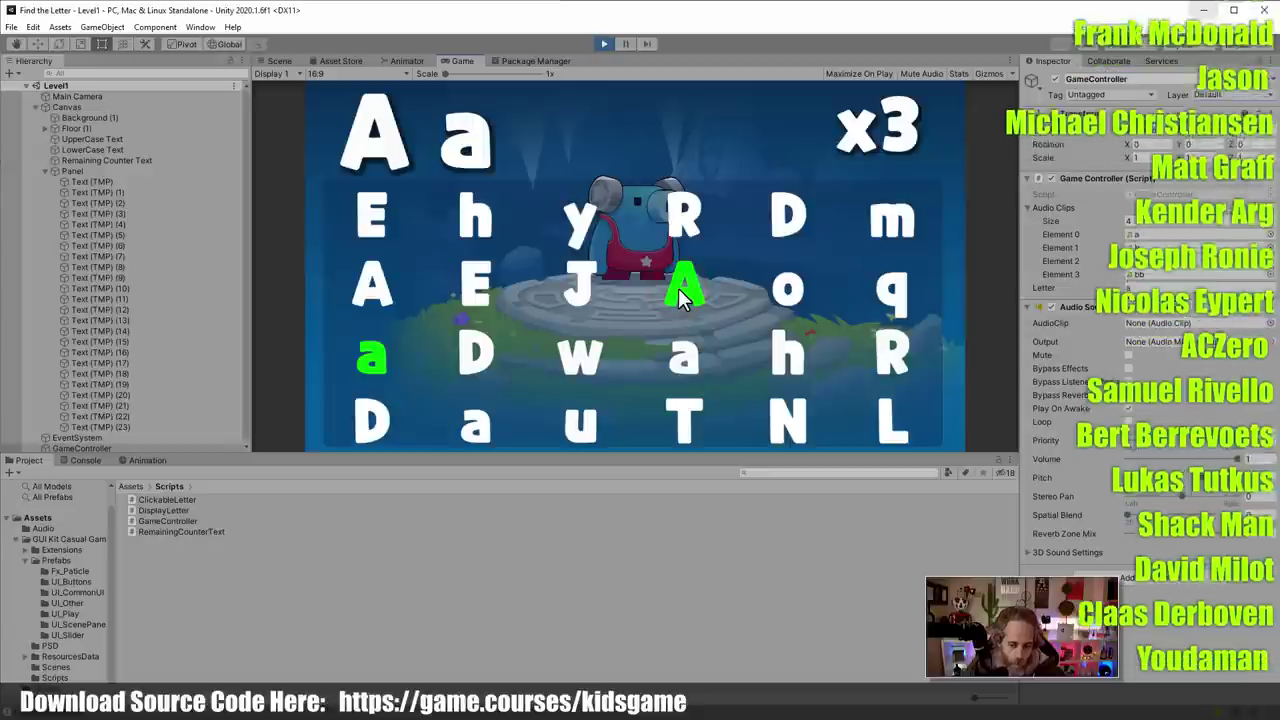
click(678, 357)
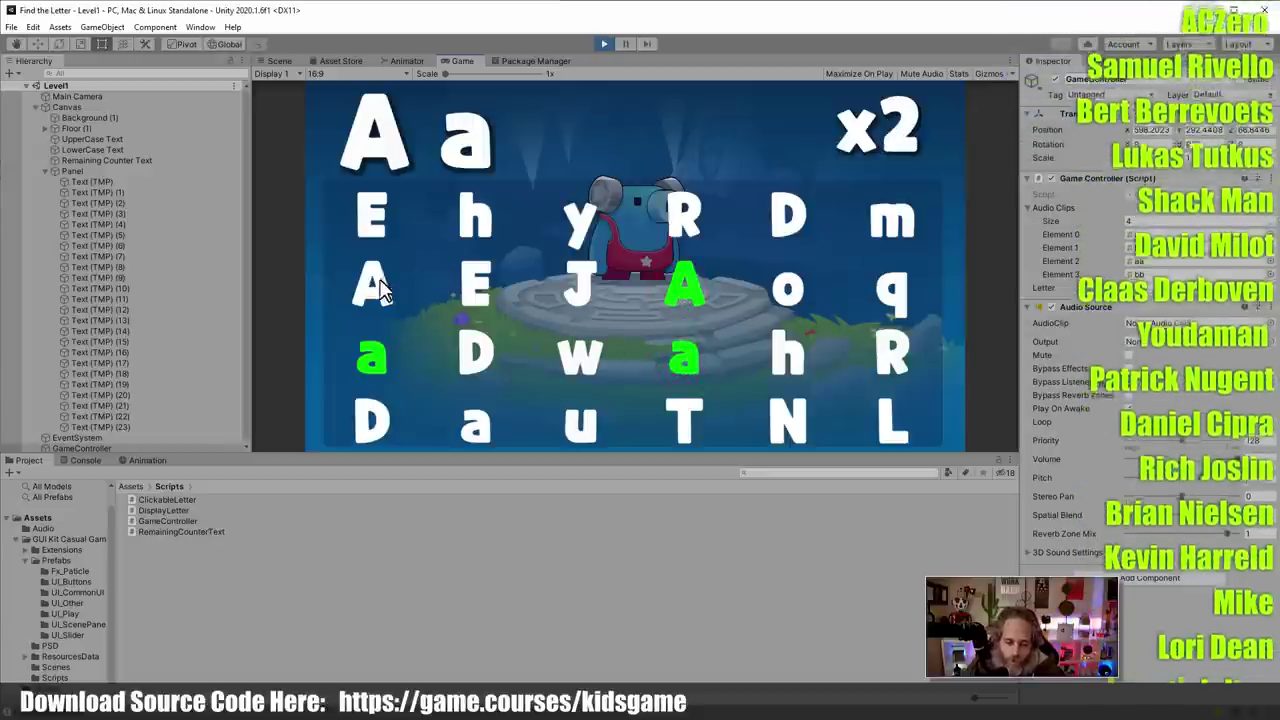
click(375, 286)
click(470, 425)
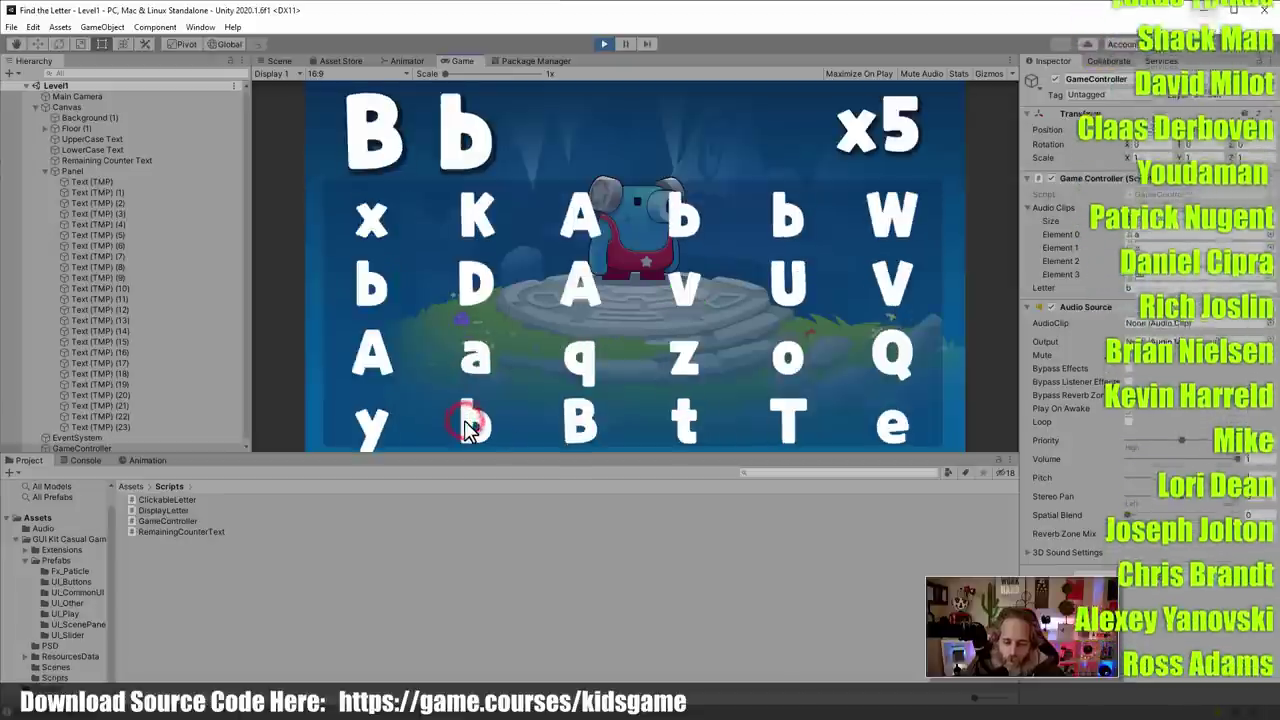
Click all five b/B tiles to clear the Bb round and reach the Cc board
click(680, 222)
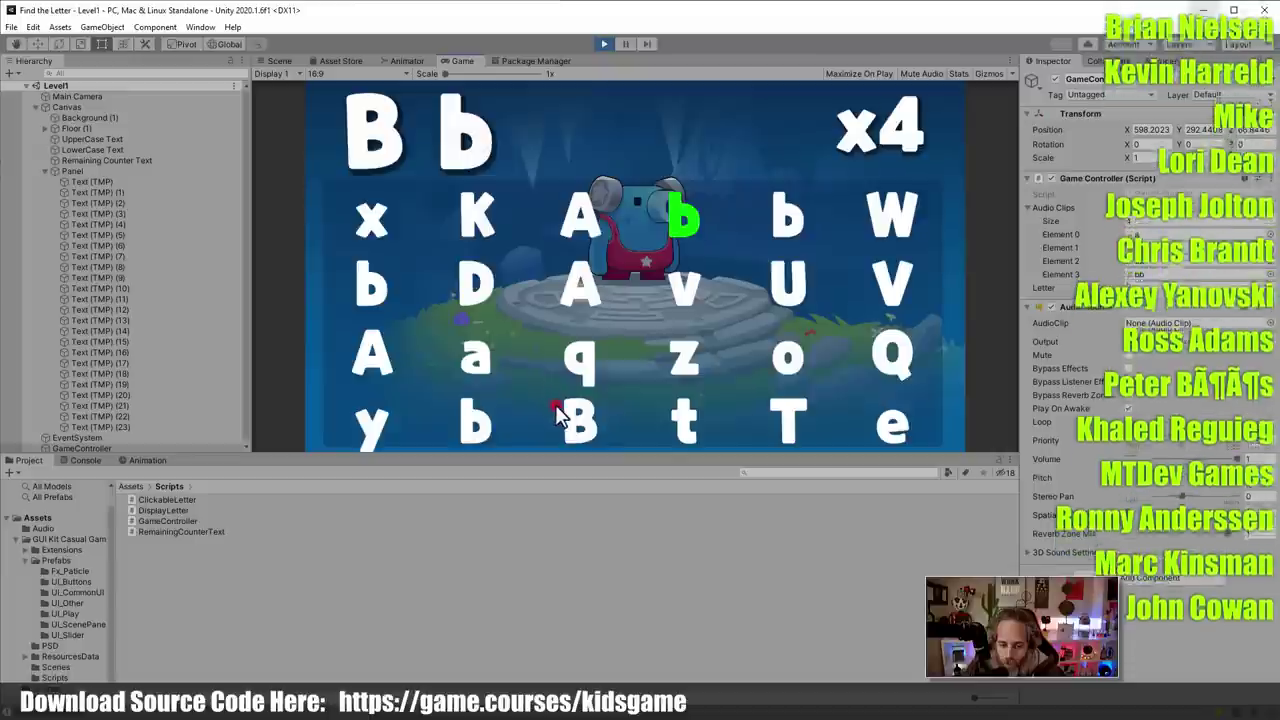
click(560, 415)
click(471, 423)
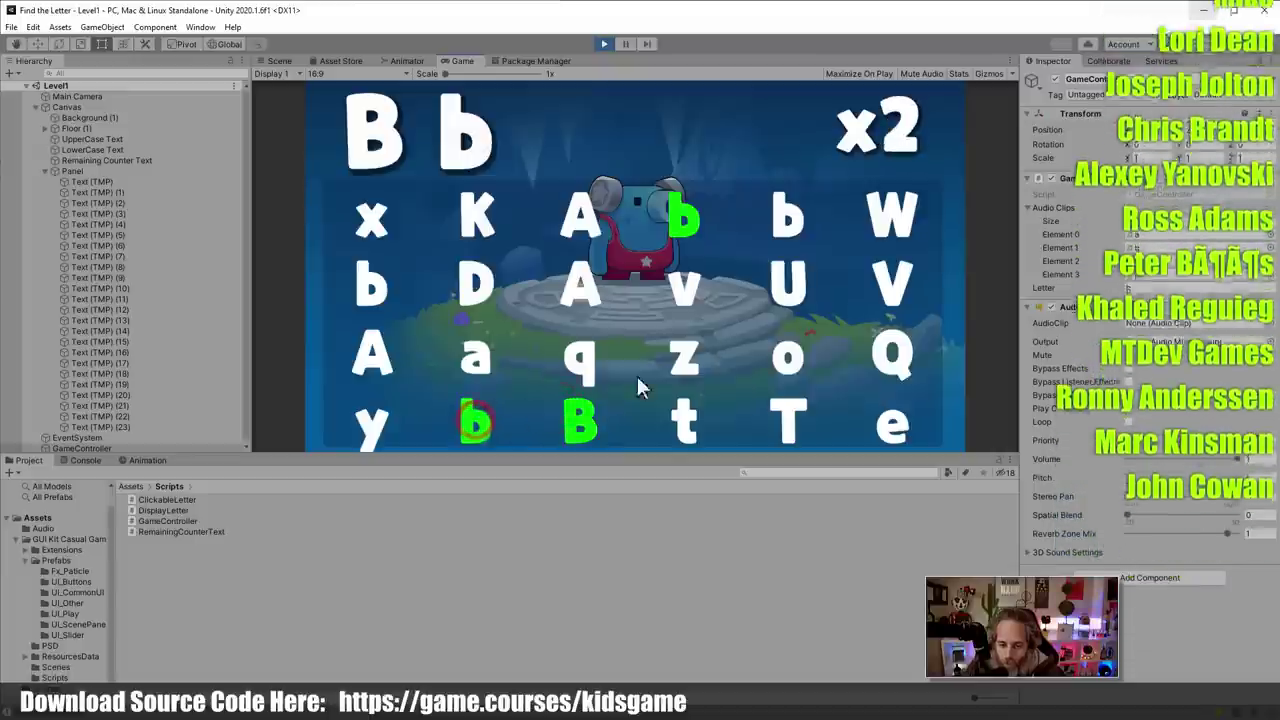
click(790, 218)
click(394, 278)
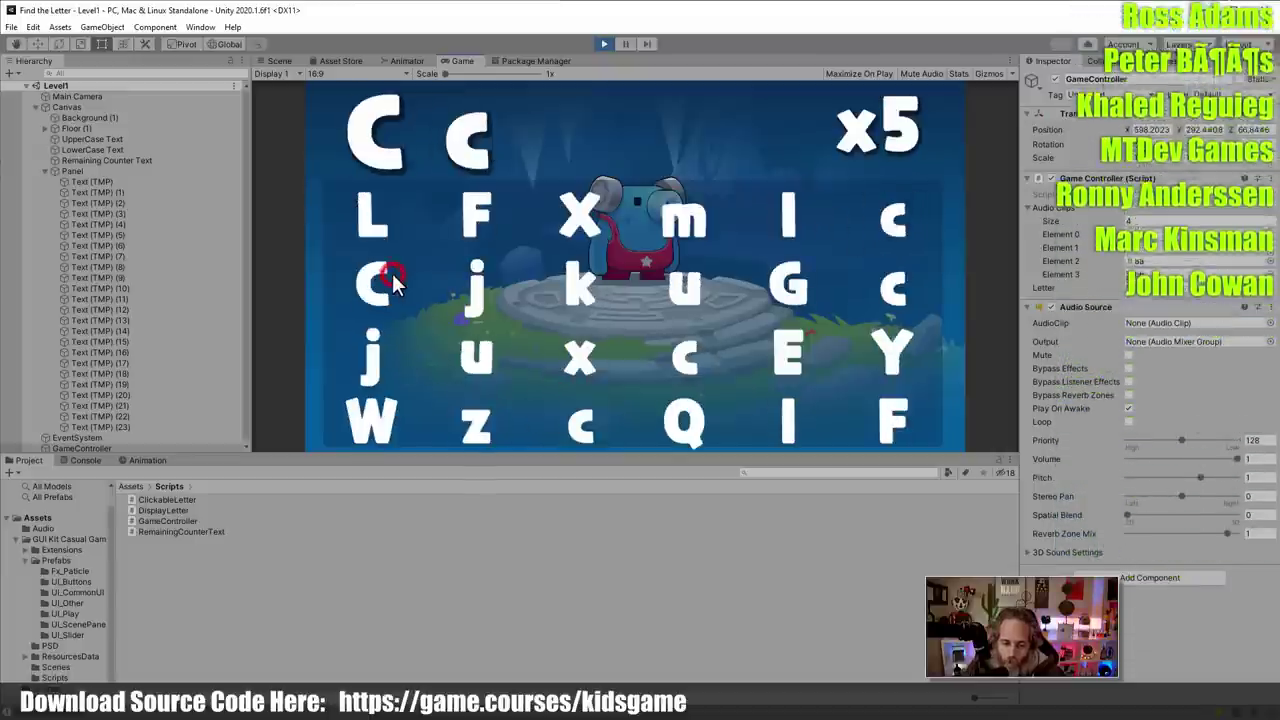